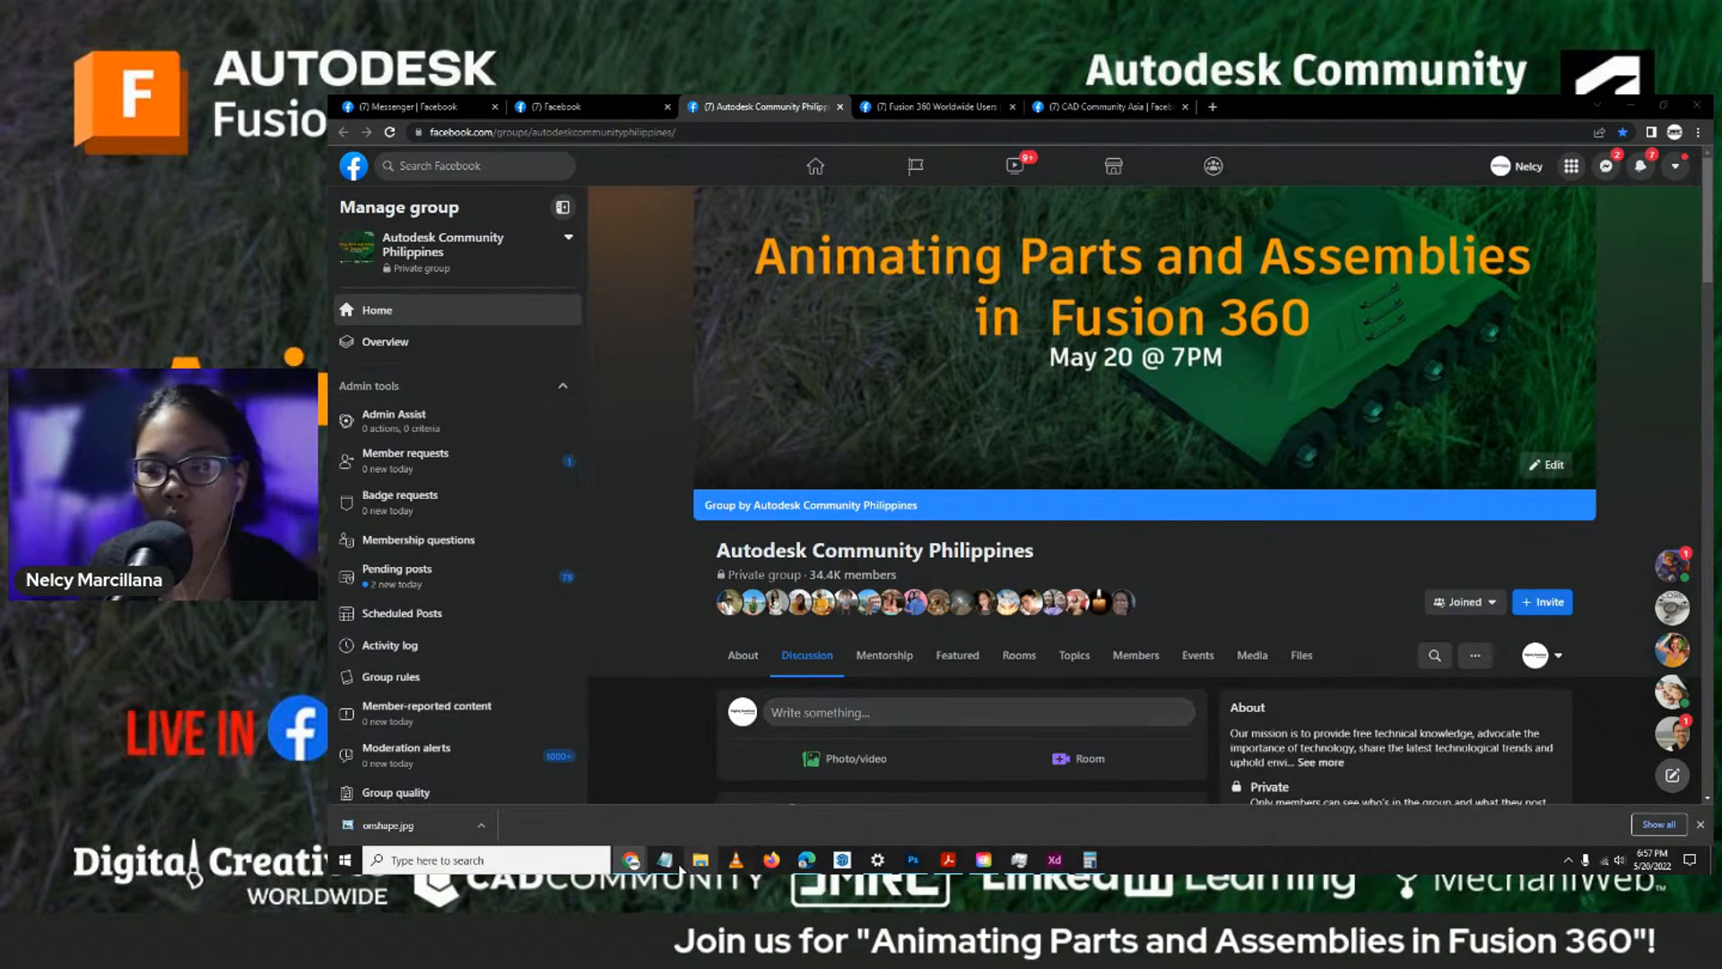
# - Bring up the Notepad notes holding the event registration and download links, and move that window aside
pyautogui.click(675, 865)
pyautogui.click(578, 804)
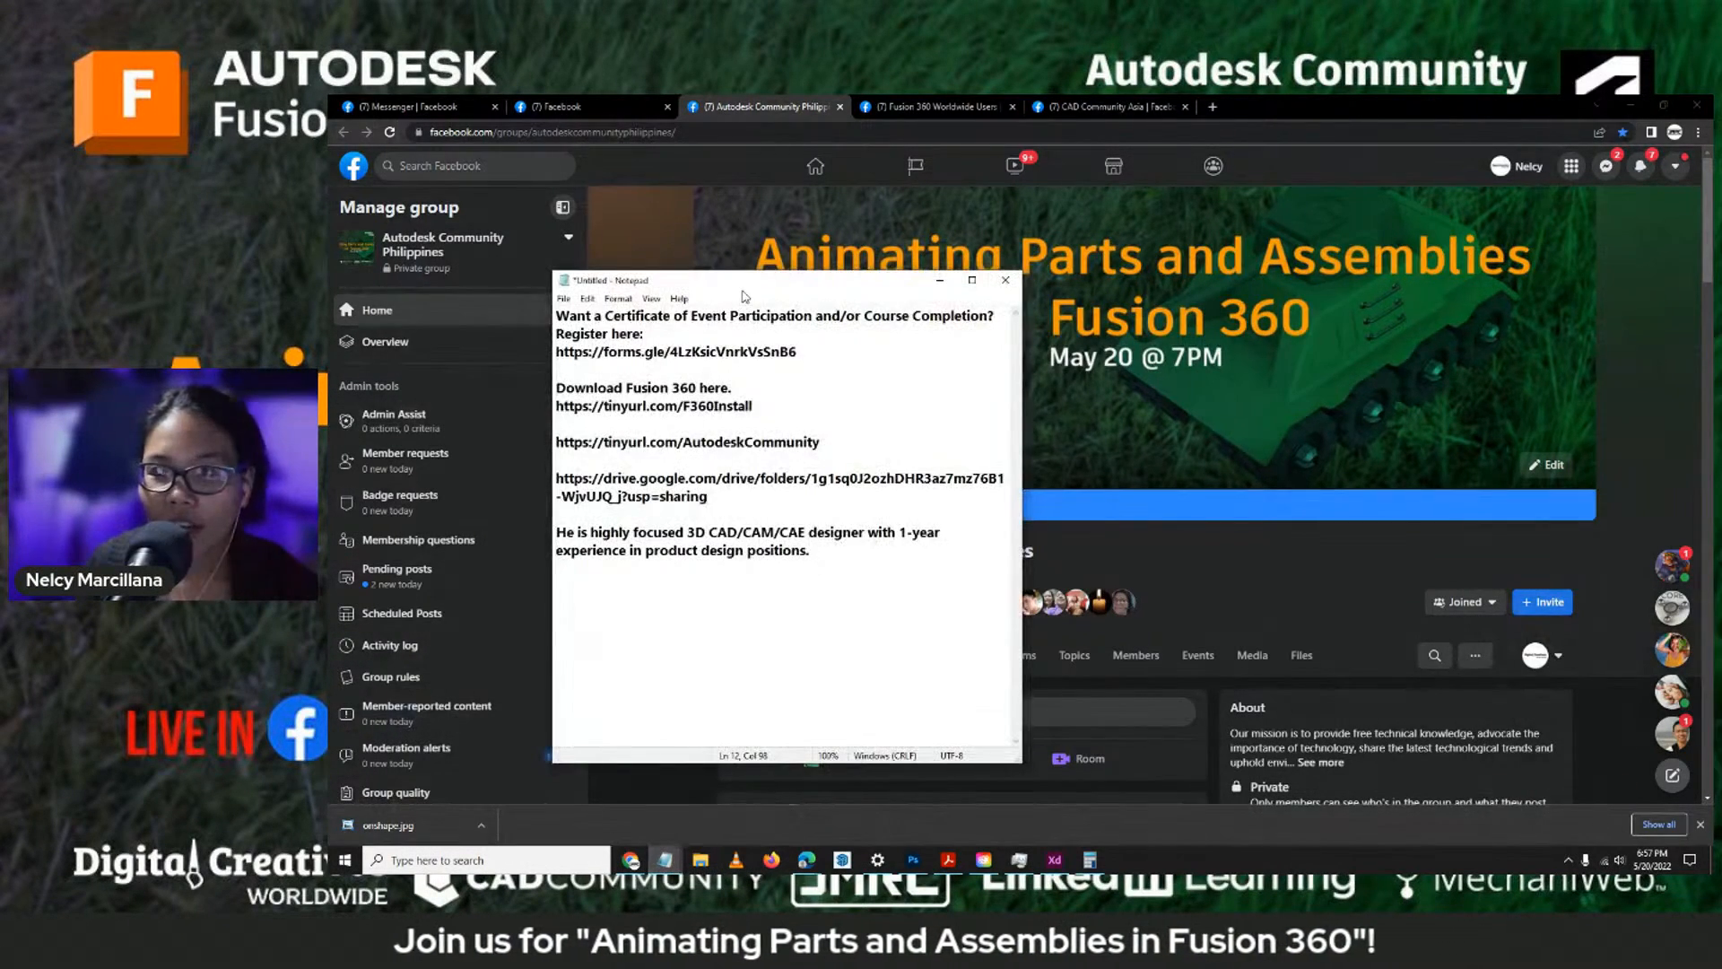
pyautogui.moveTo(742, 285); pyautogui.dragTo(329, 285)
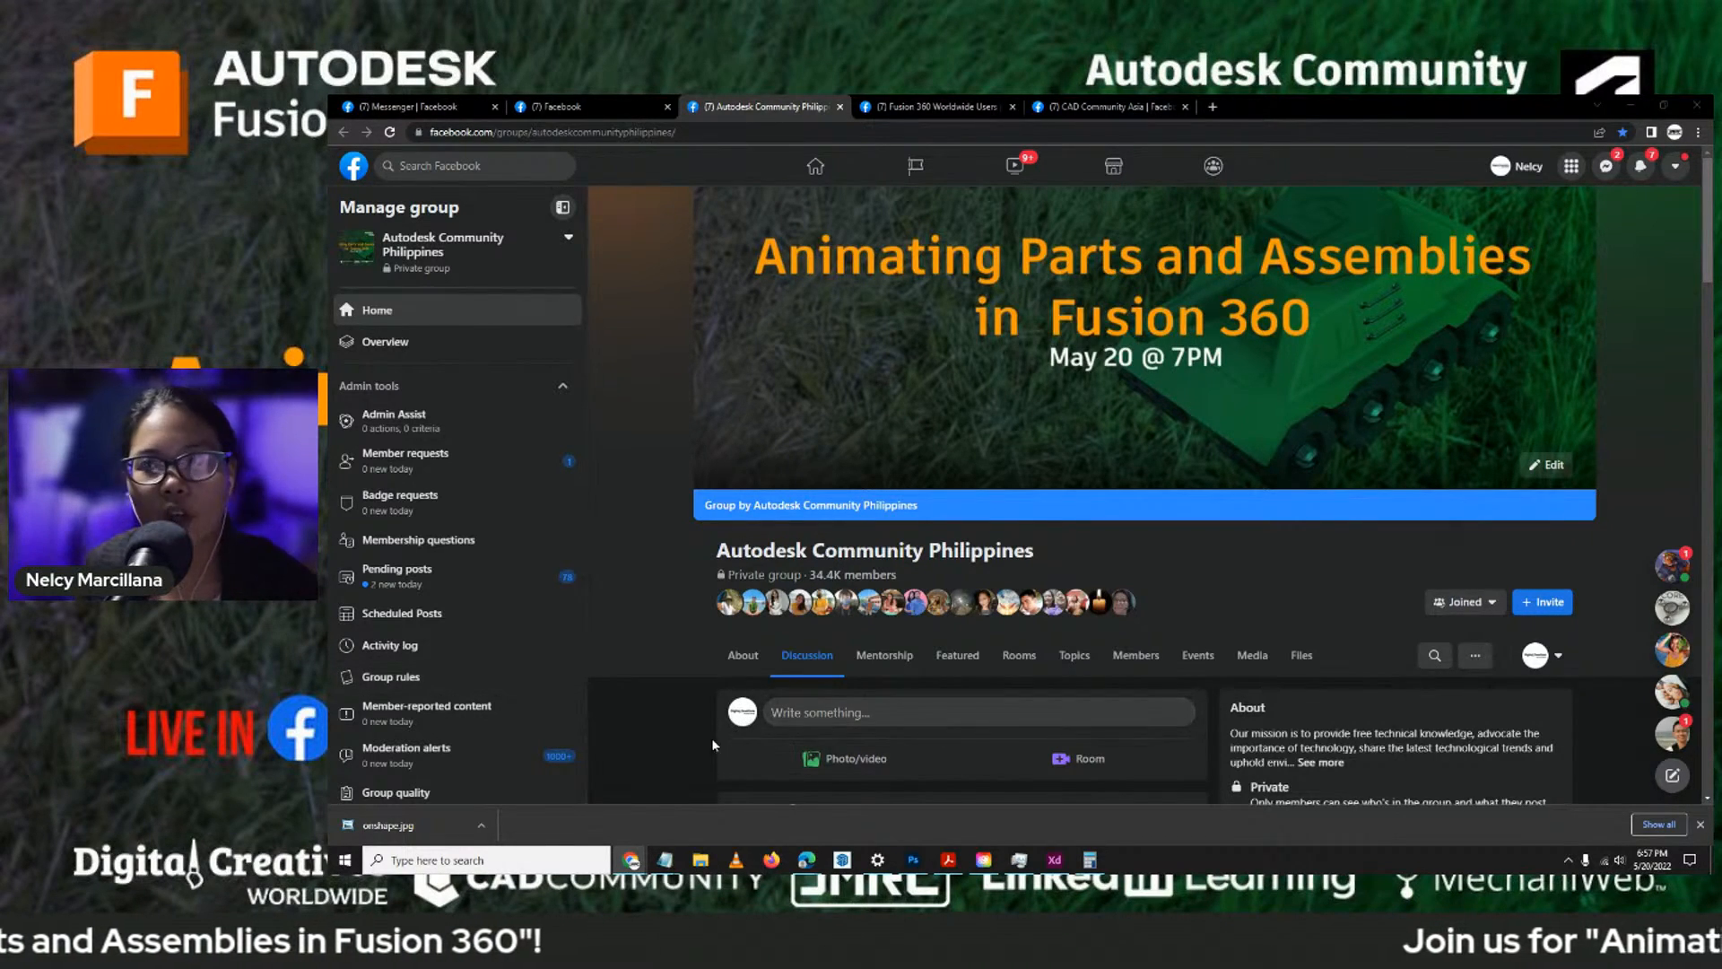
# - Show the Fusion 360 Worldwide Users and CAD Community Asia Facebook groups, and the guest speaker's LinkedIn profile
pyautogui.click(903, 103)
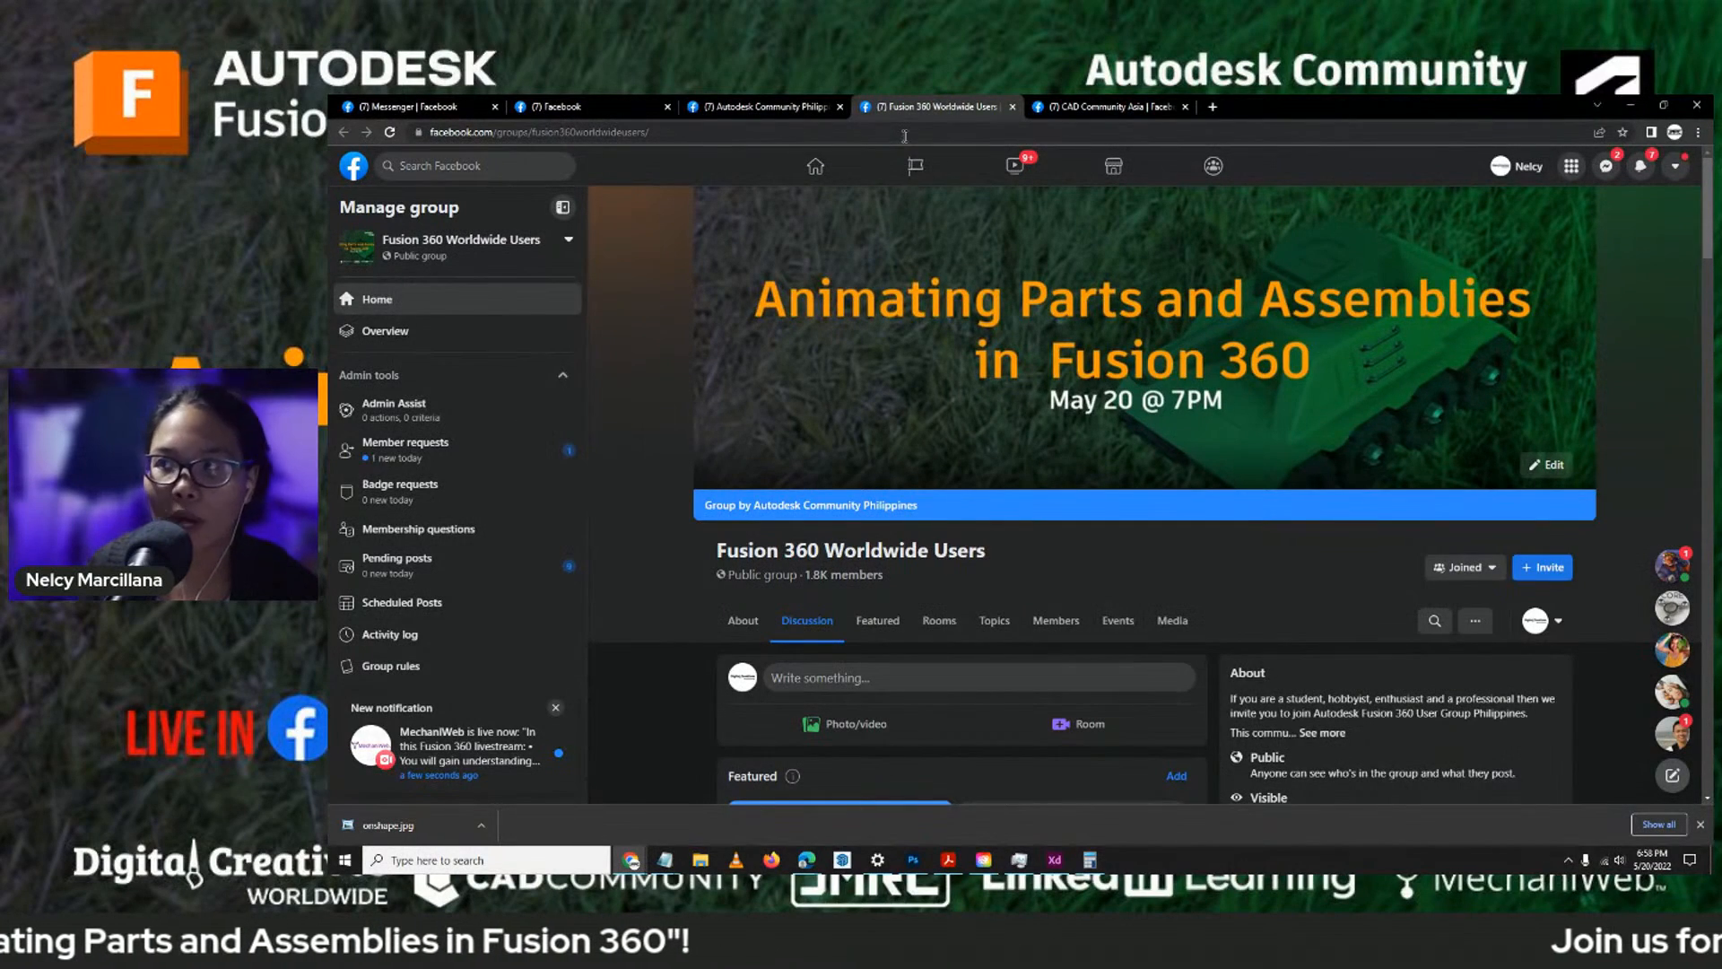
pyautogui.click(1074, 104)
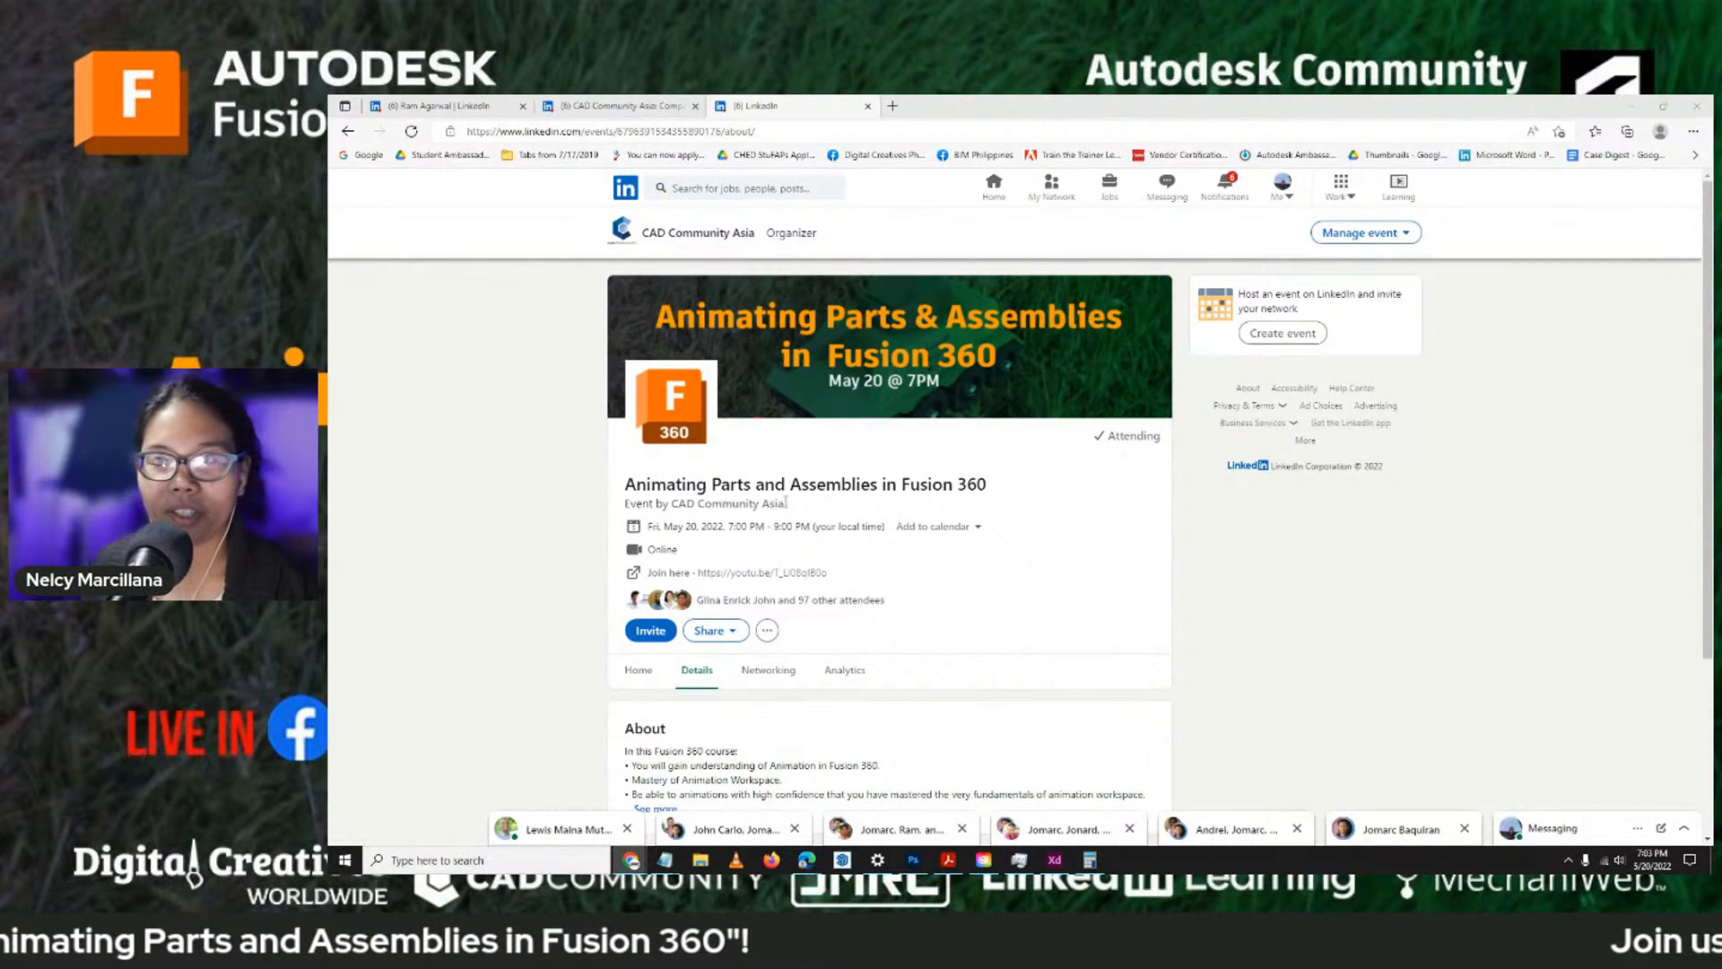
pyautogui.click(470, 104)
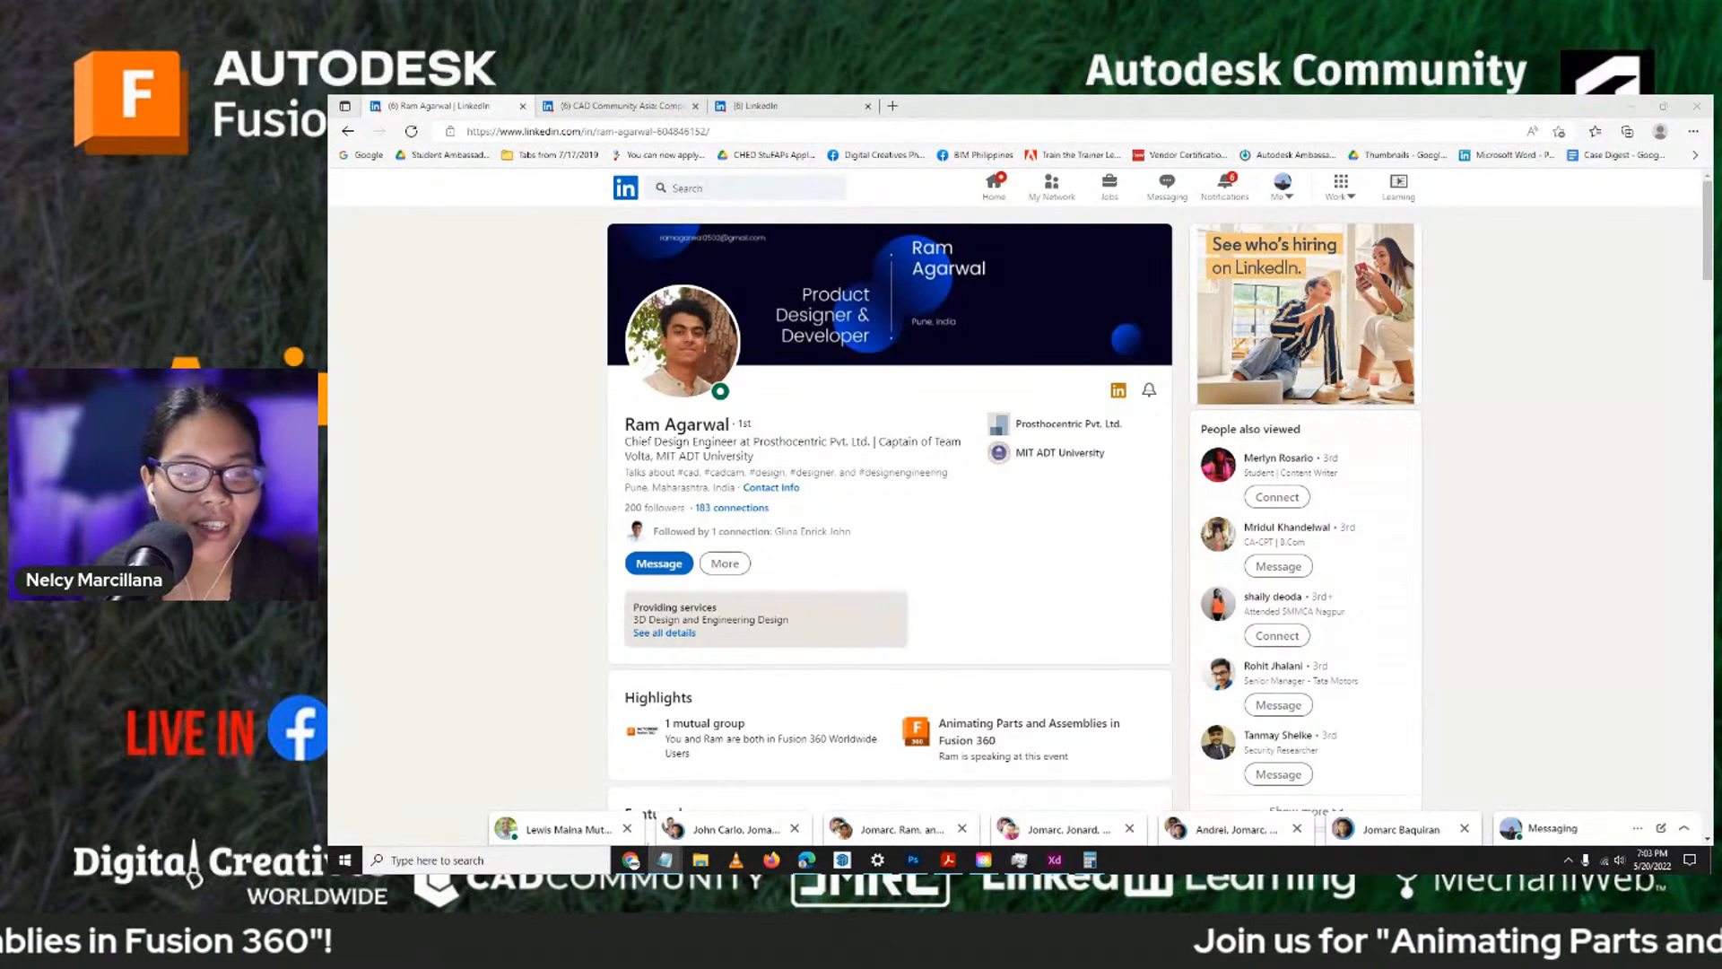
pyautogui.hotkey('alt', 'Tab')
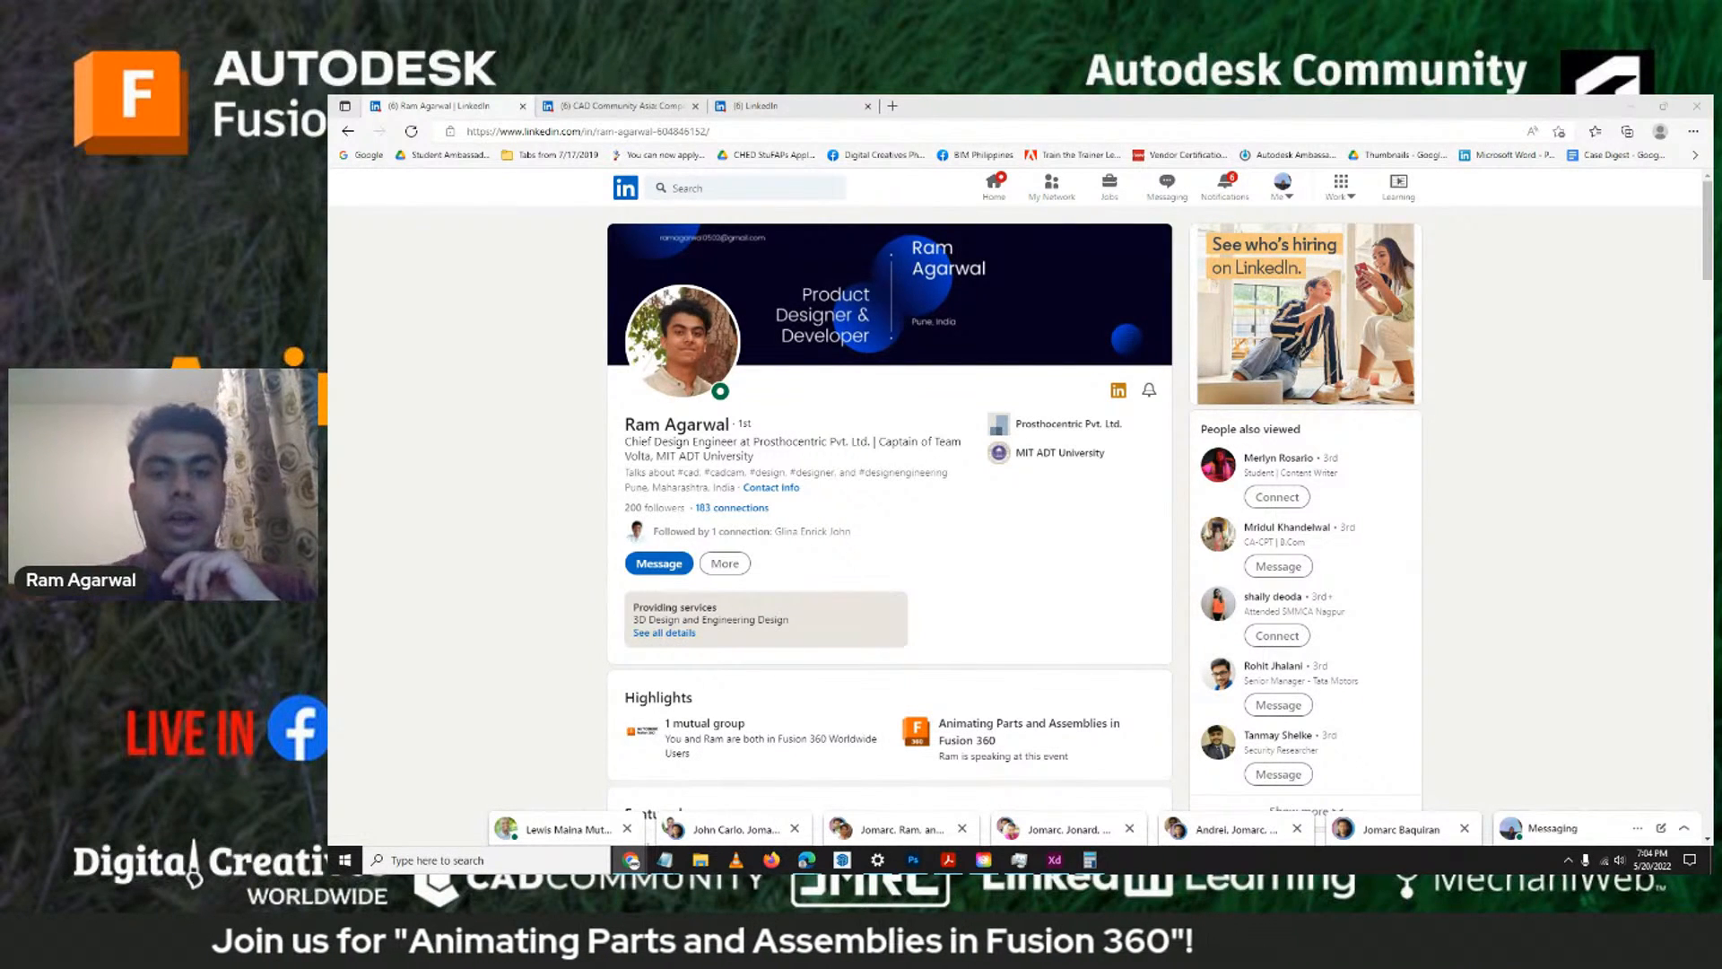
pyautogui.click(1619, 859)
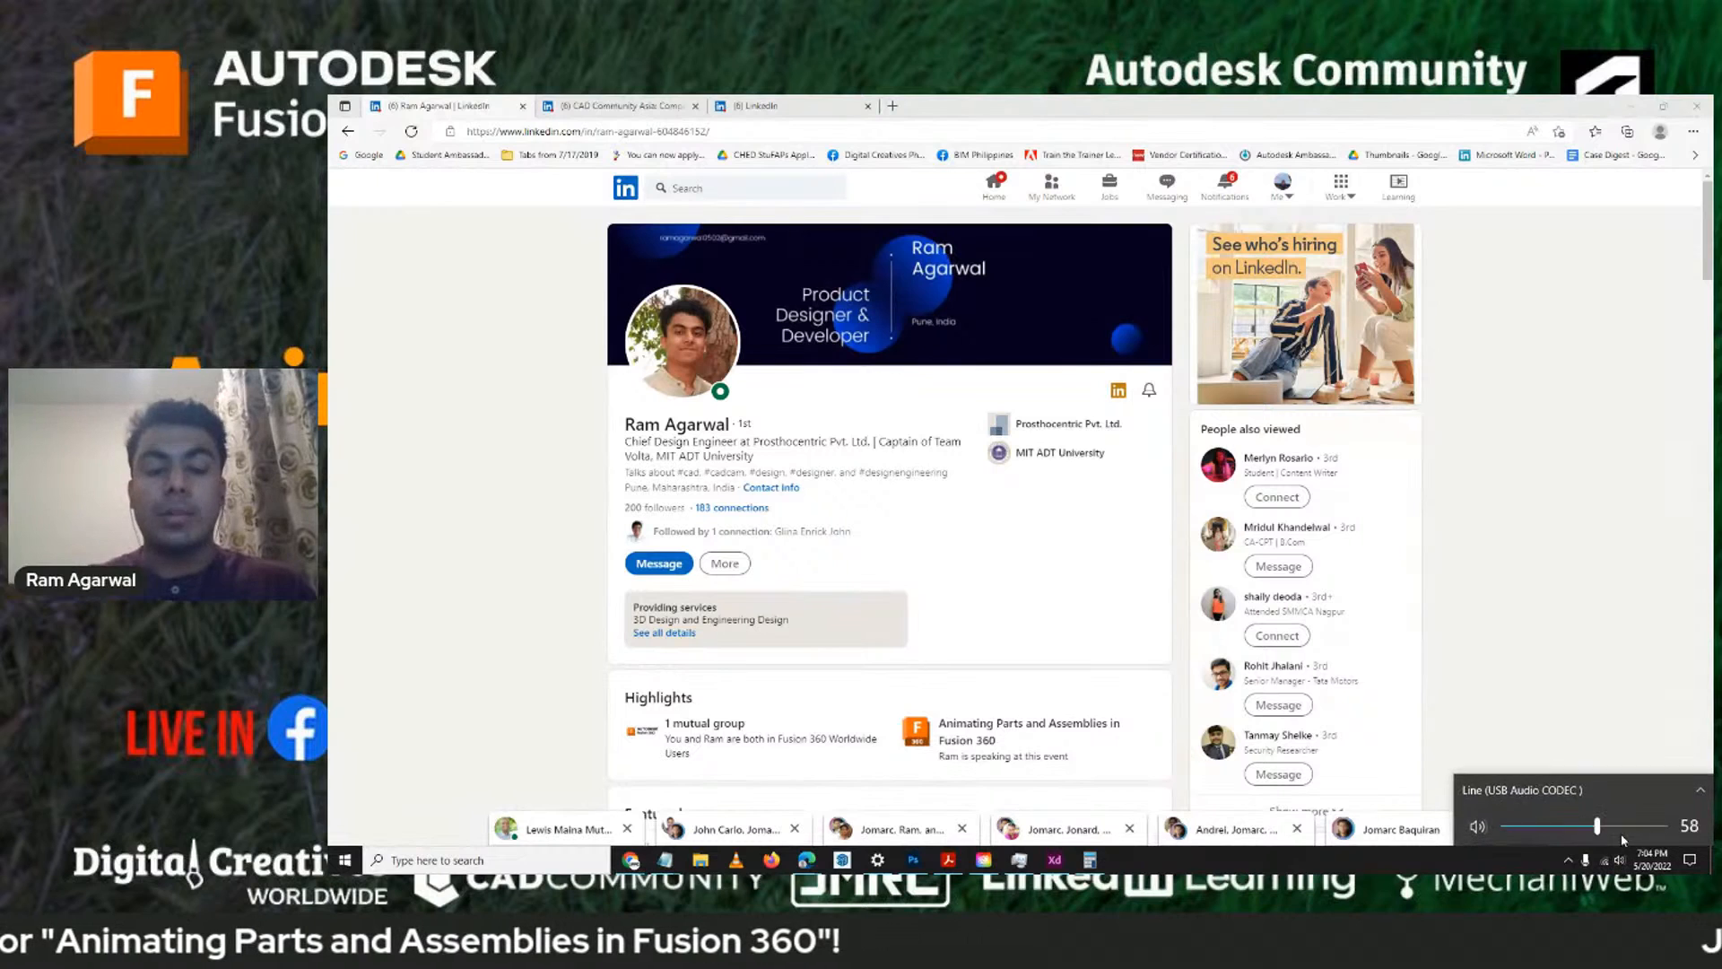
pyautogui.click(1570, 542)
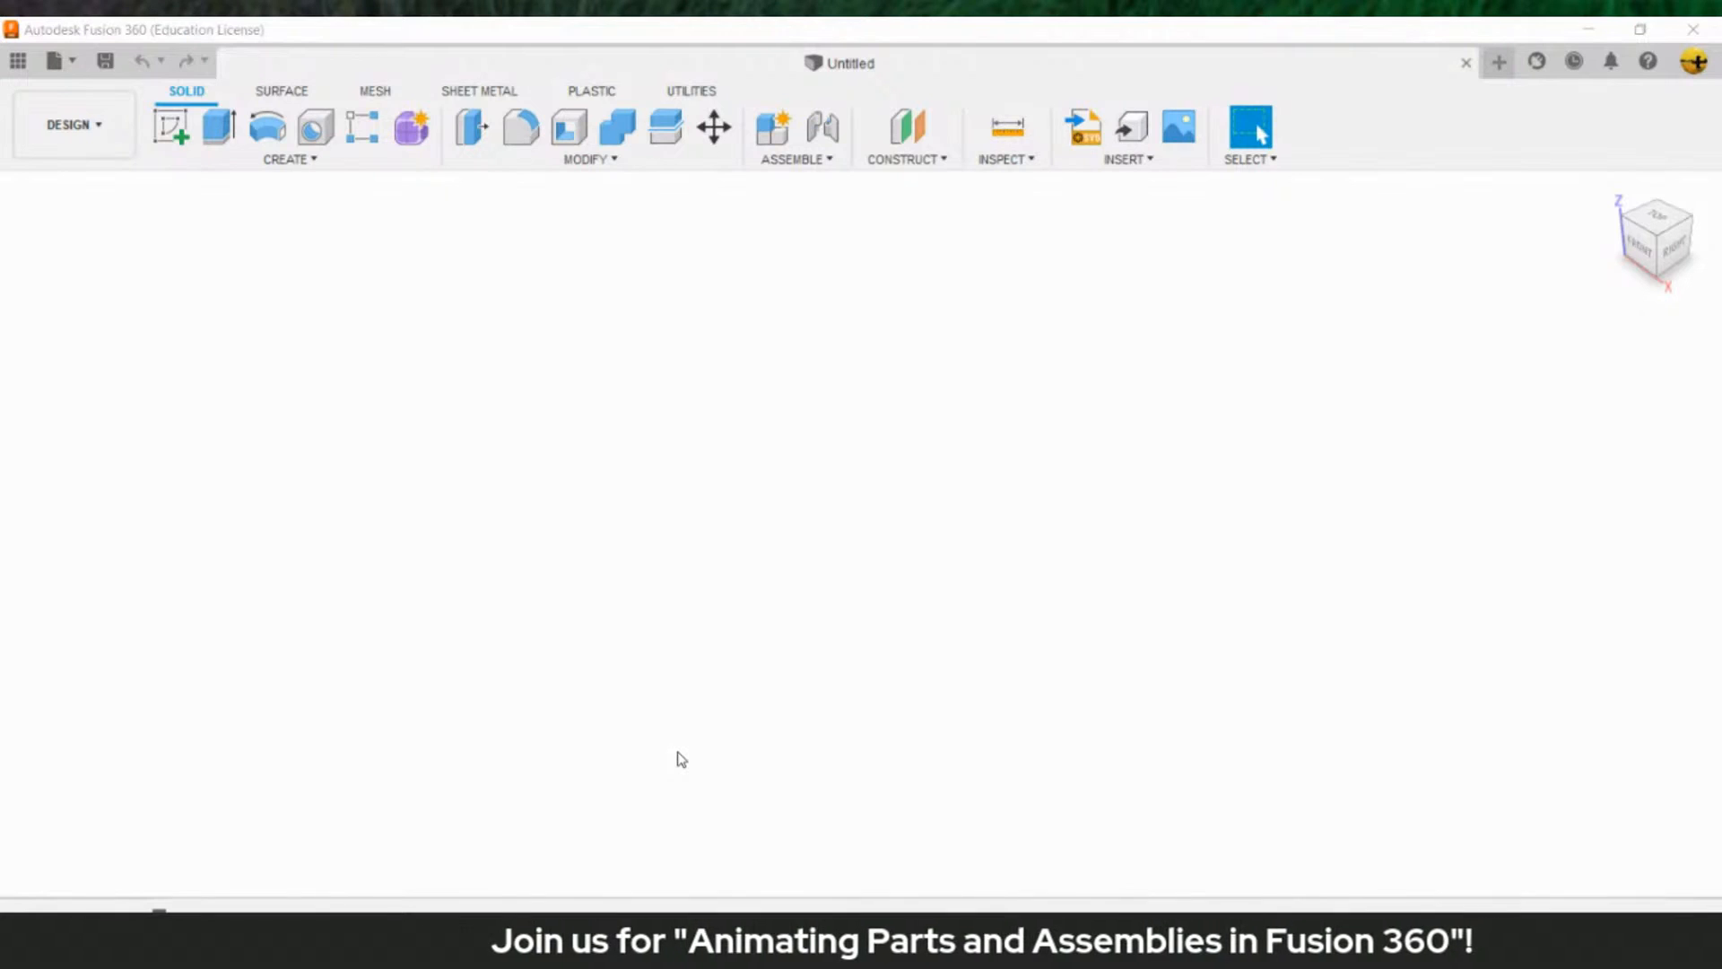
pyautogui.click(898, 745)
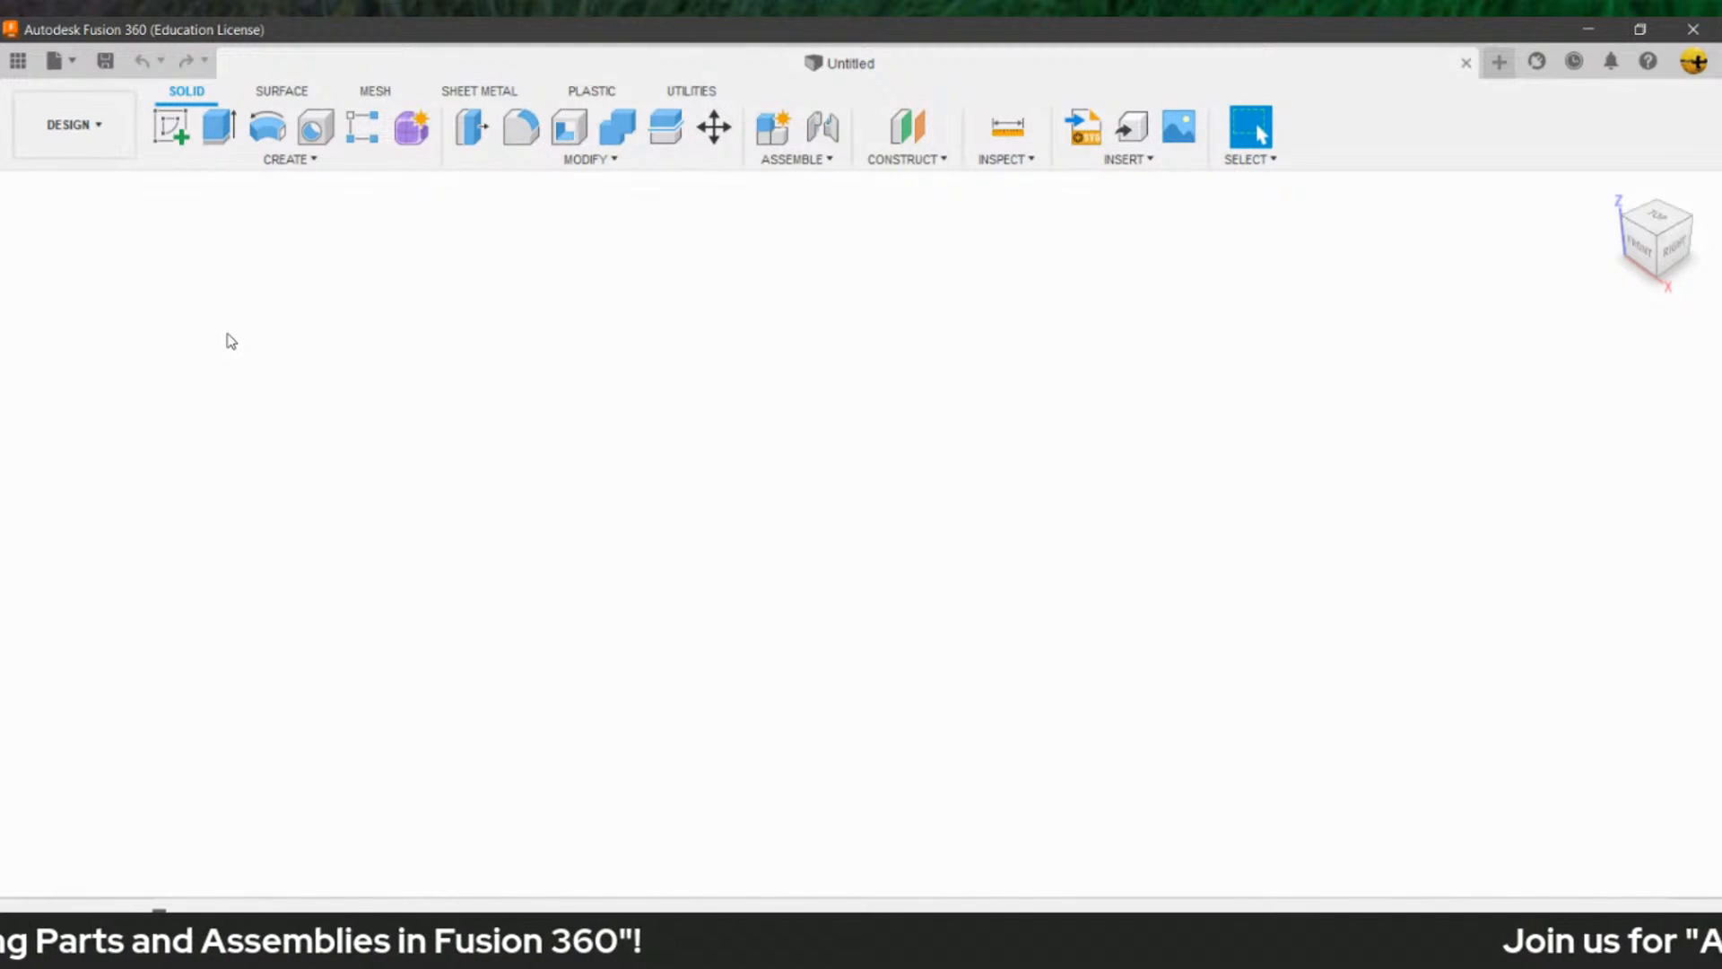
# - Create a new Fusion 360 project named "Animating Parts and Assemblies"
pyautogui.click(17, 60)
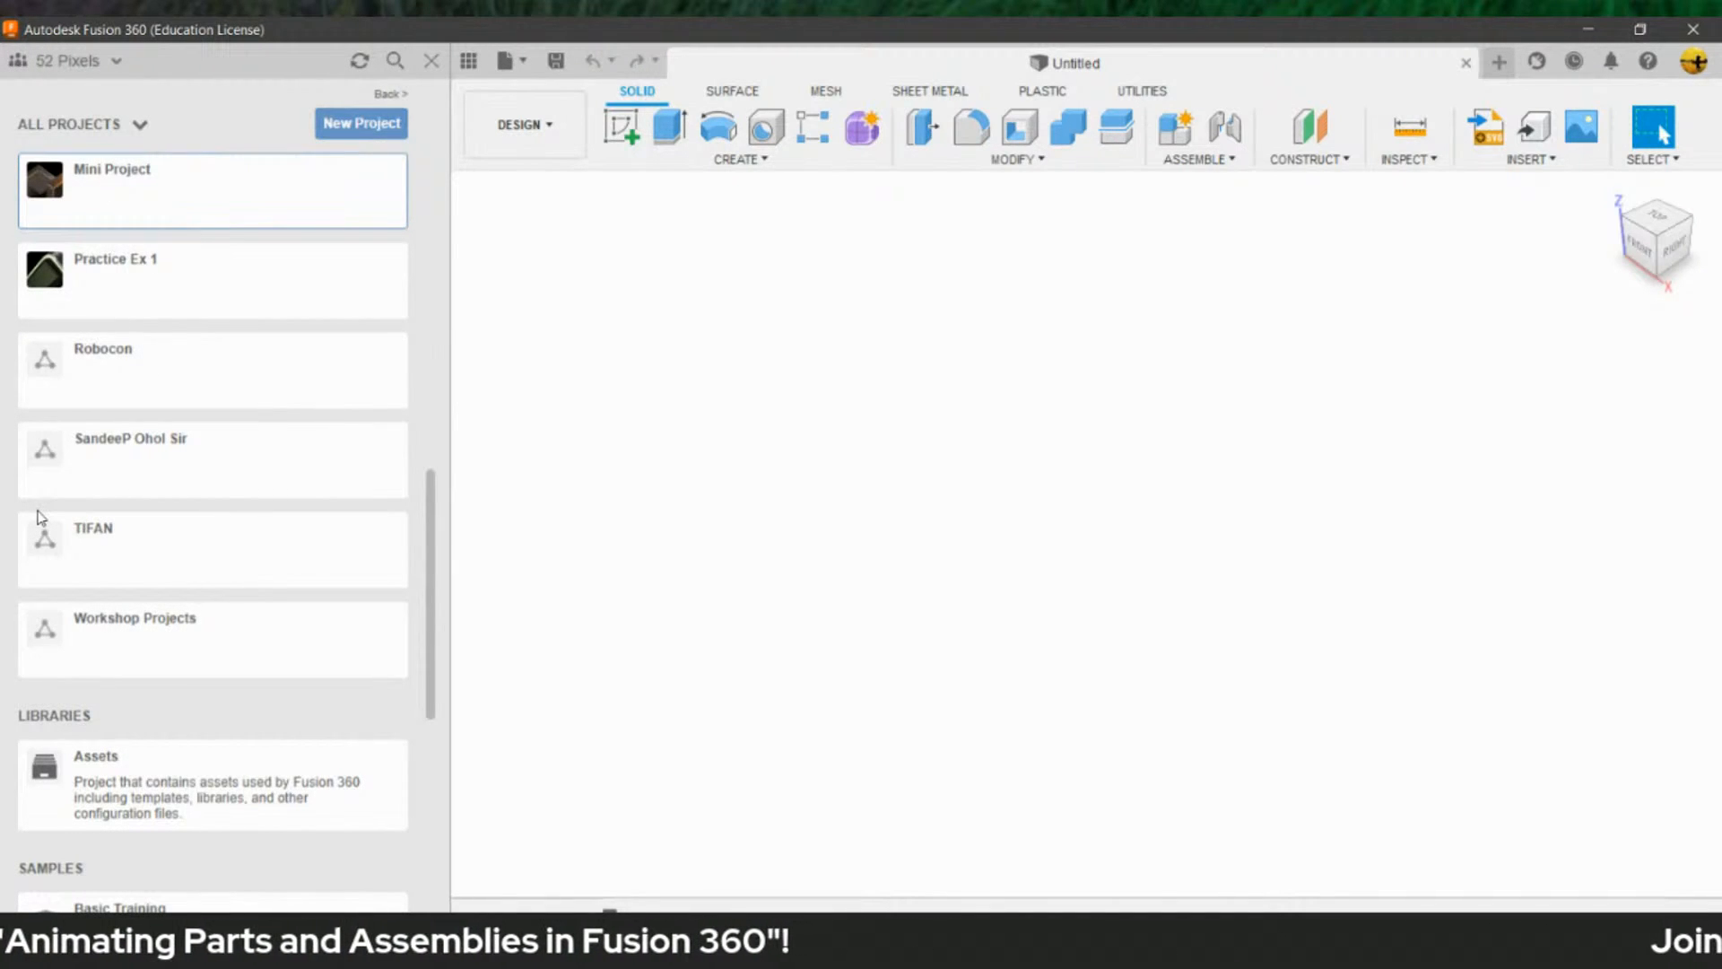
pyautogui.click(345, 128)
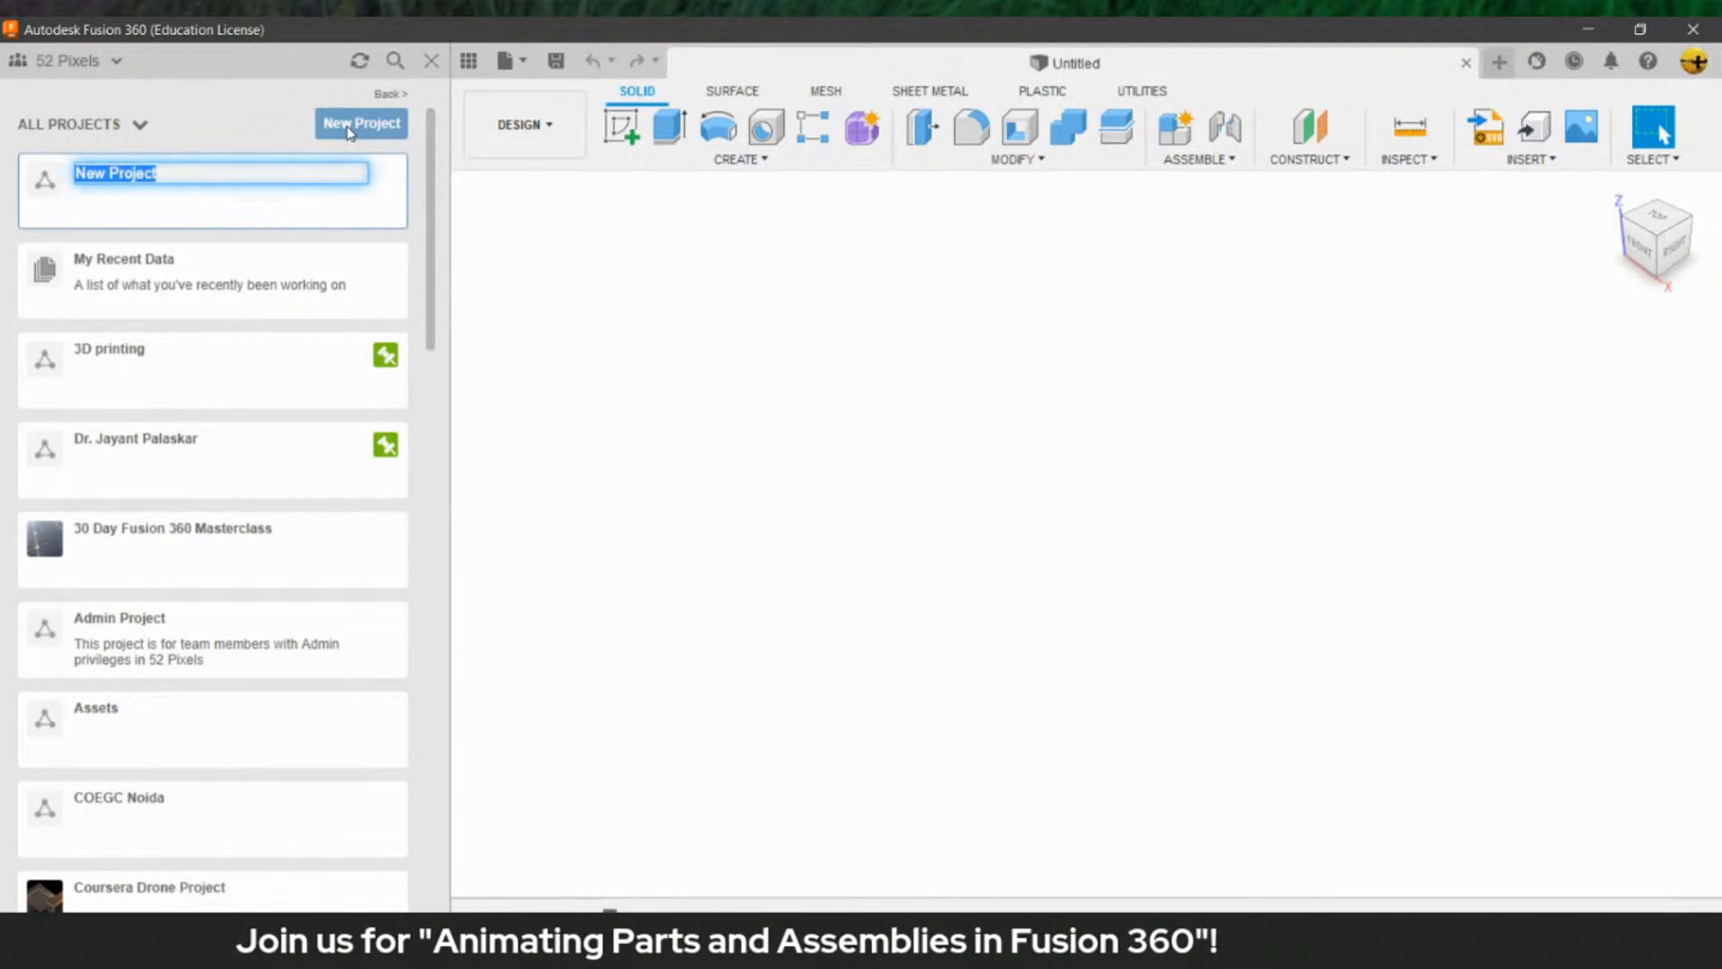
pyautogui.write('As')
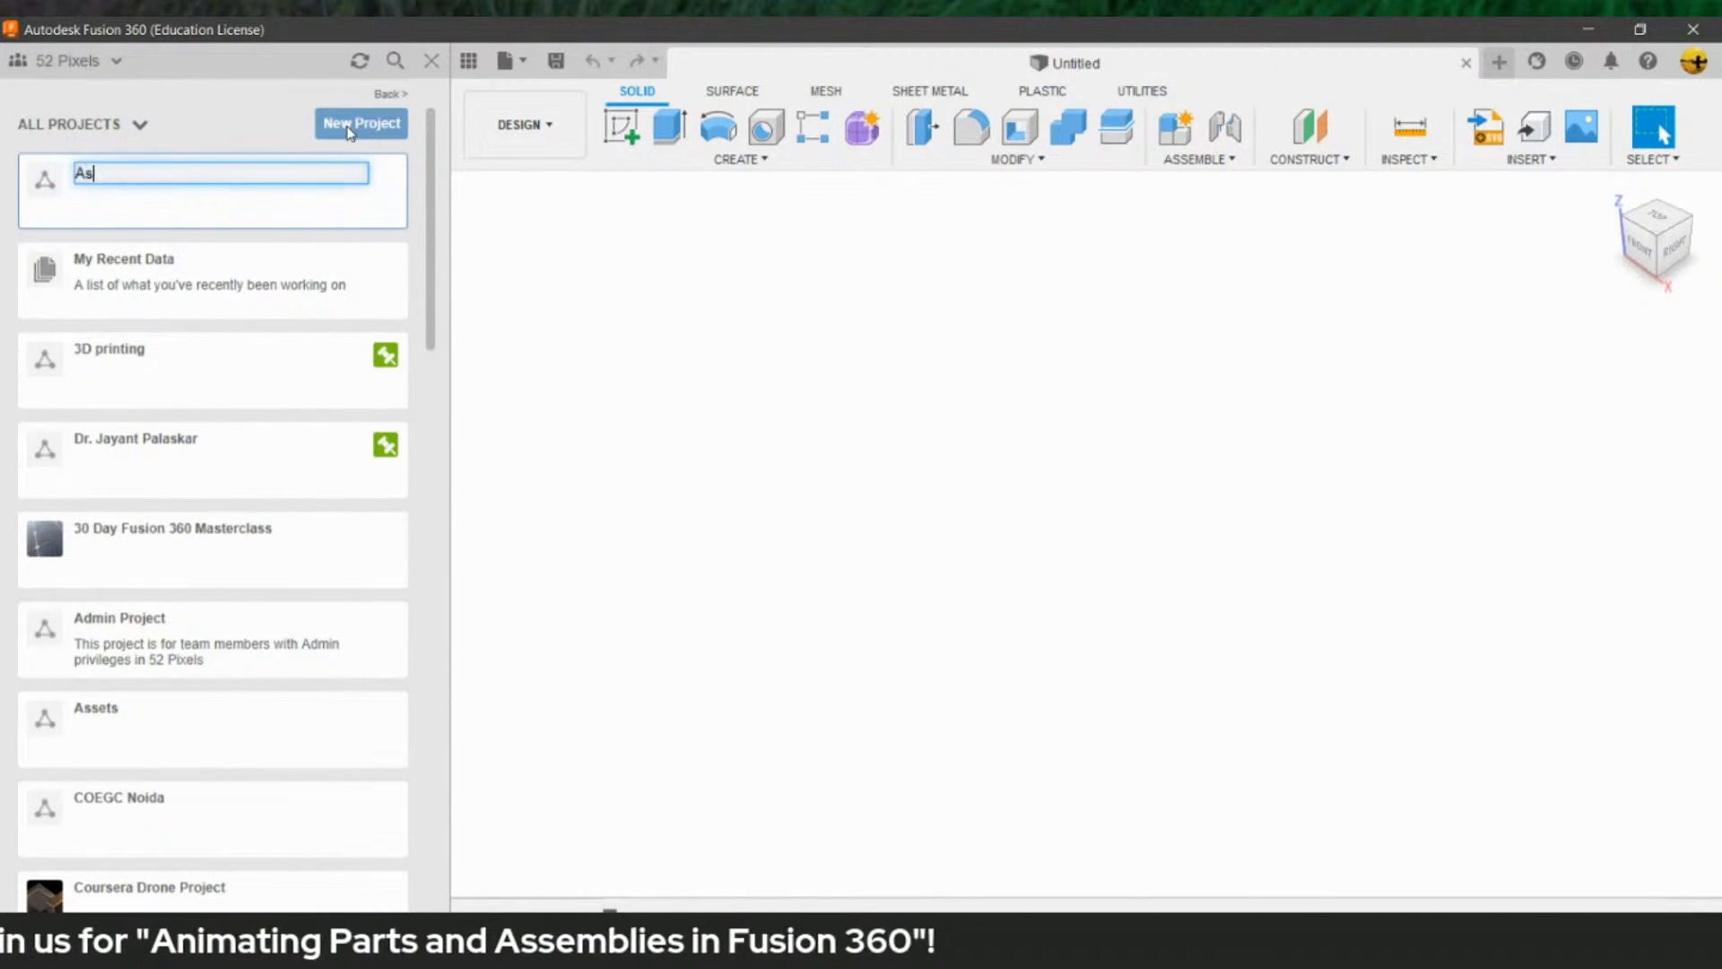
pyautogui.write('nima')
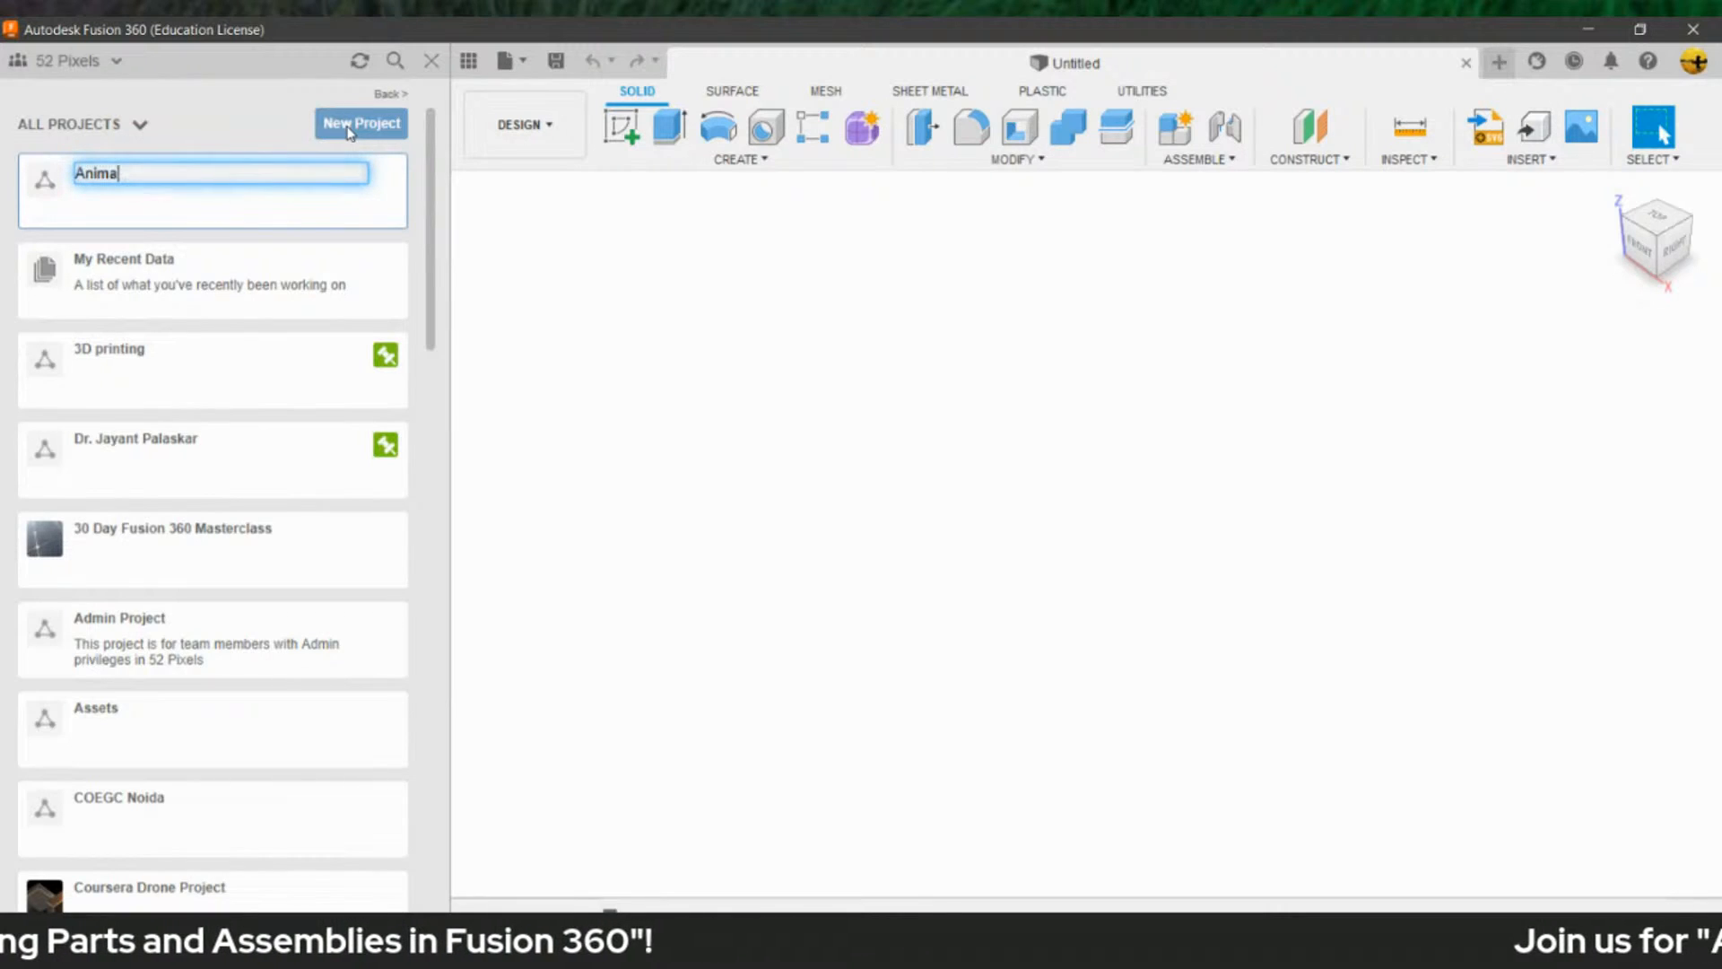
pyautogui.write('ting Part')
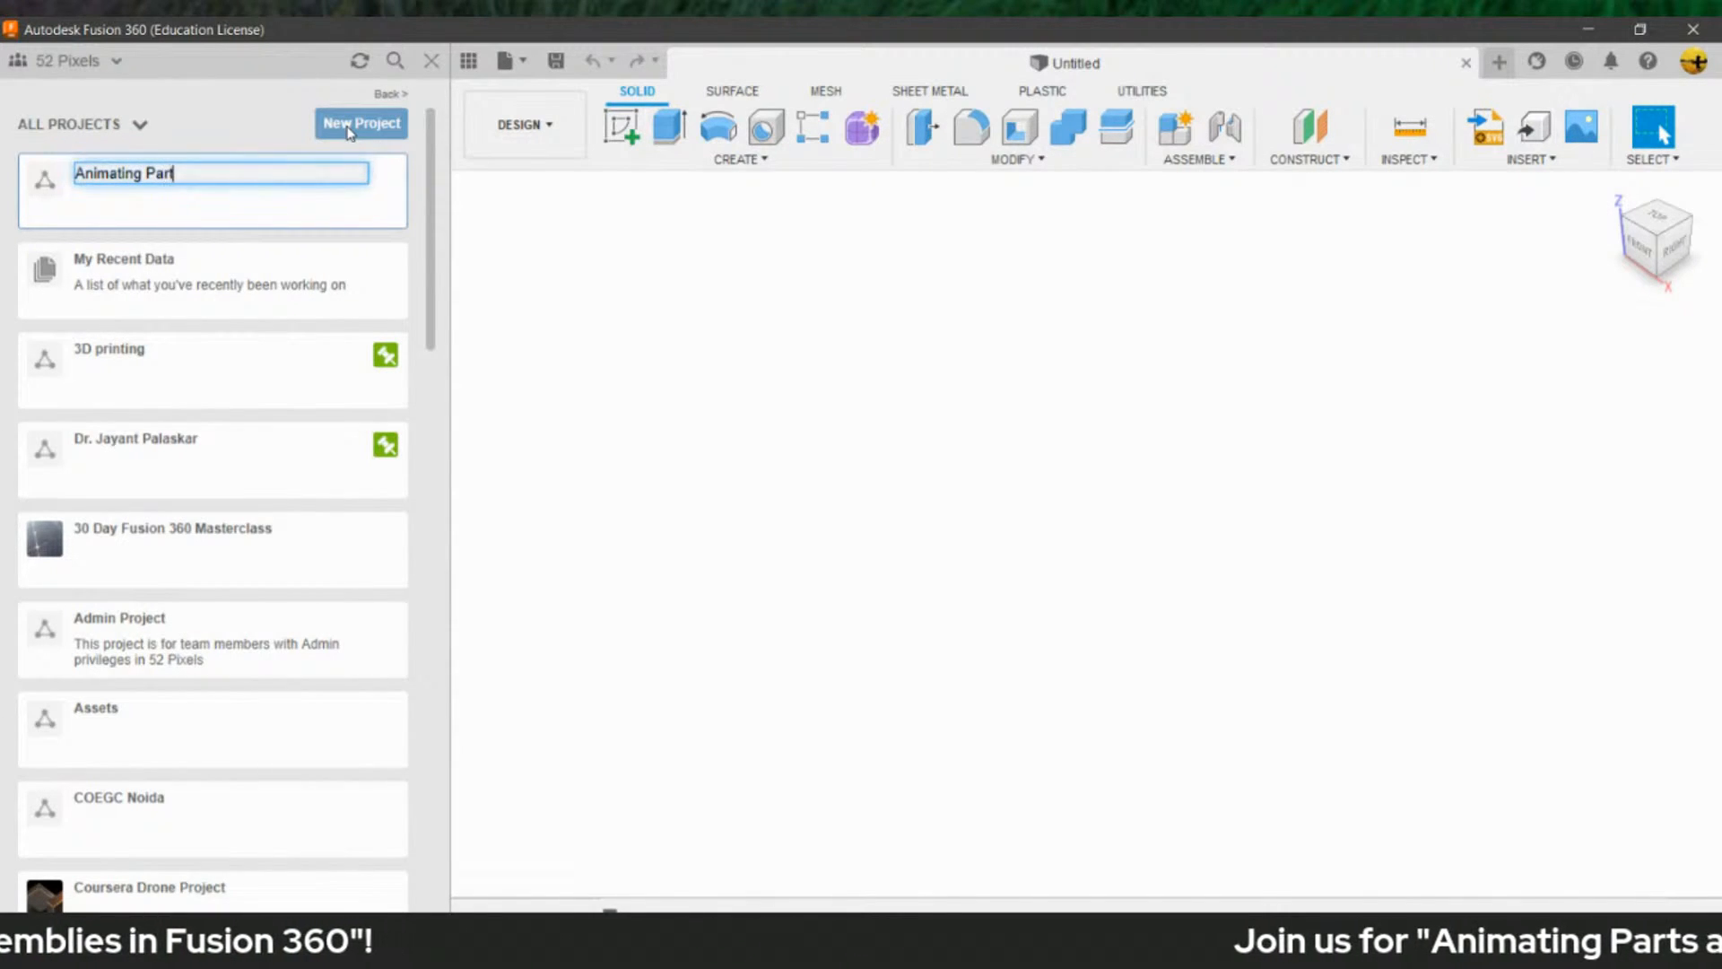
pyautogui.write('s and A')
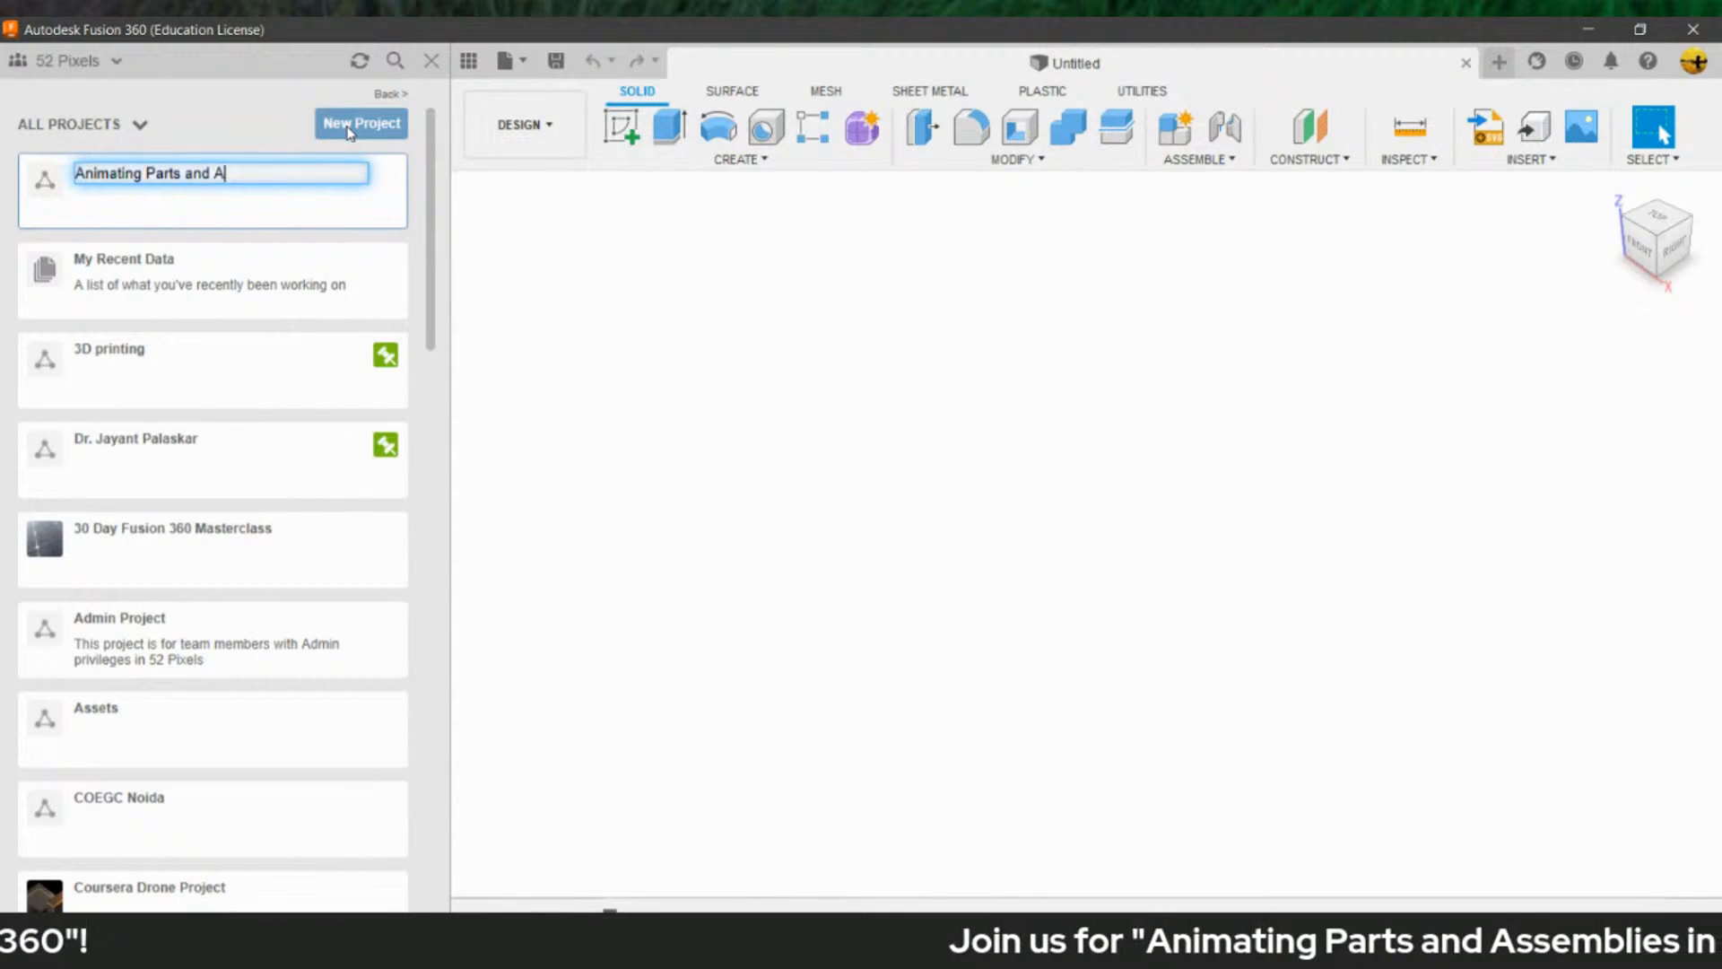
pyautogui.write('ssemblies')
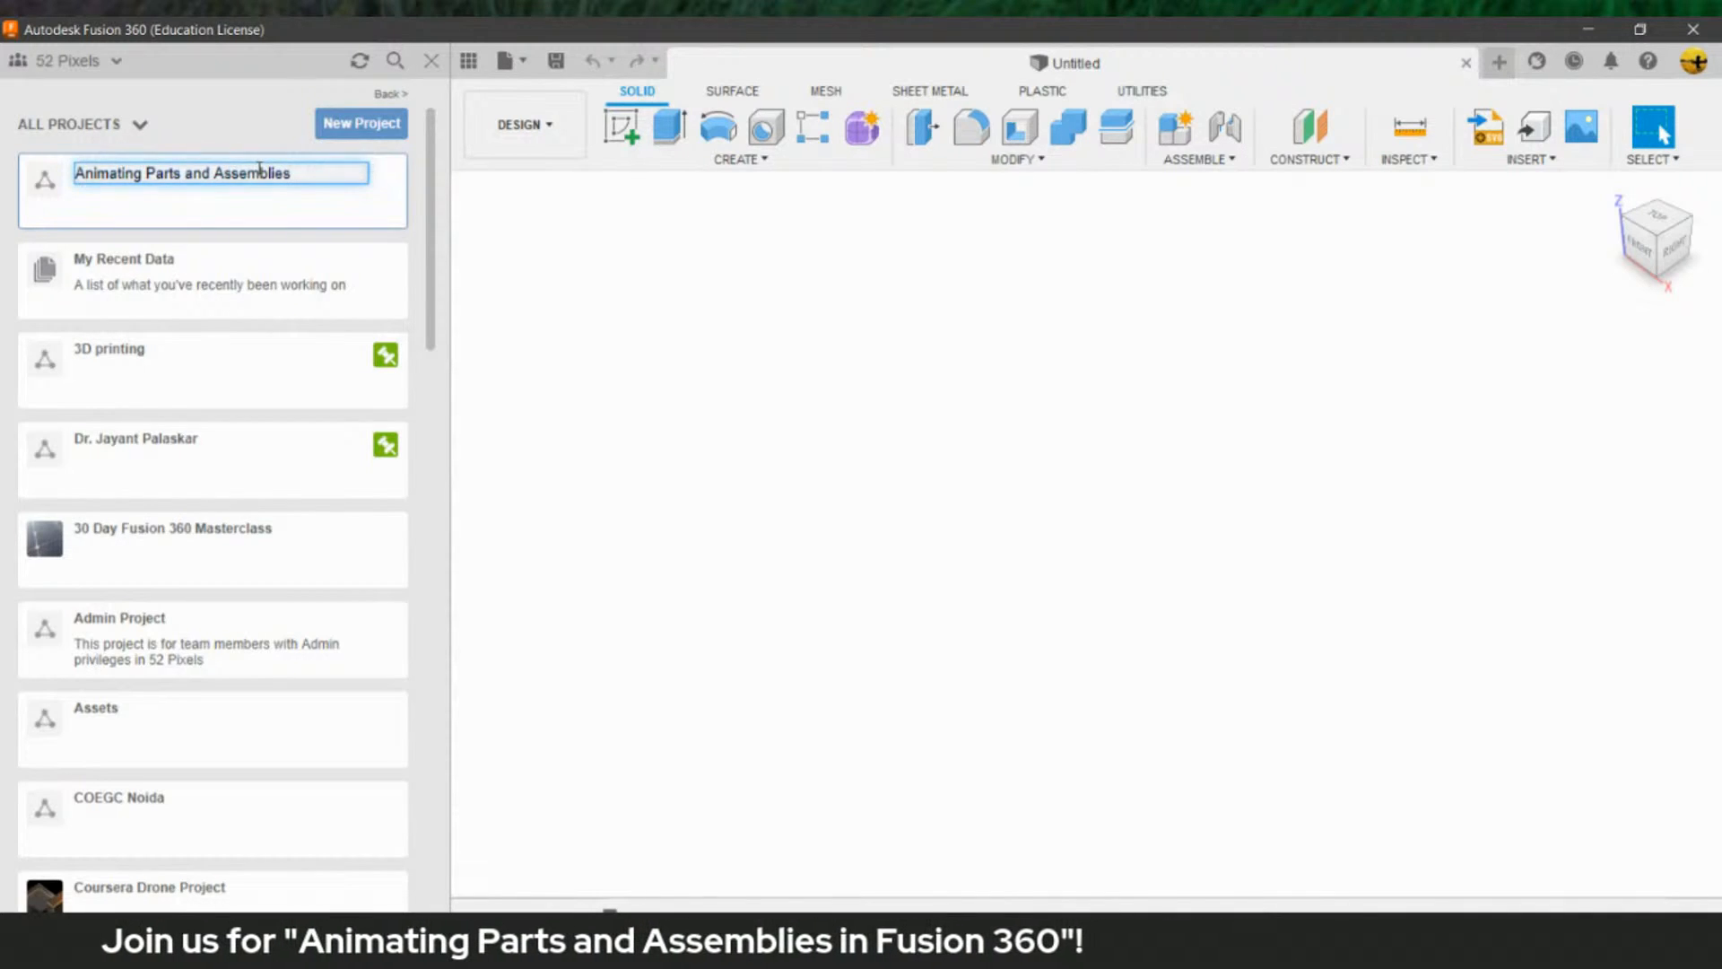
pyautogui.press('Return')
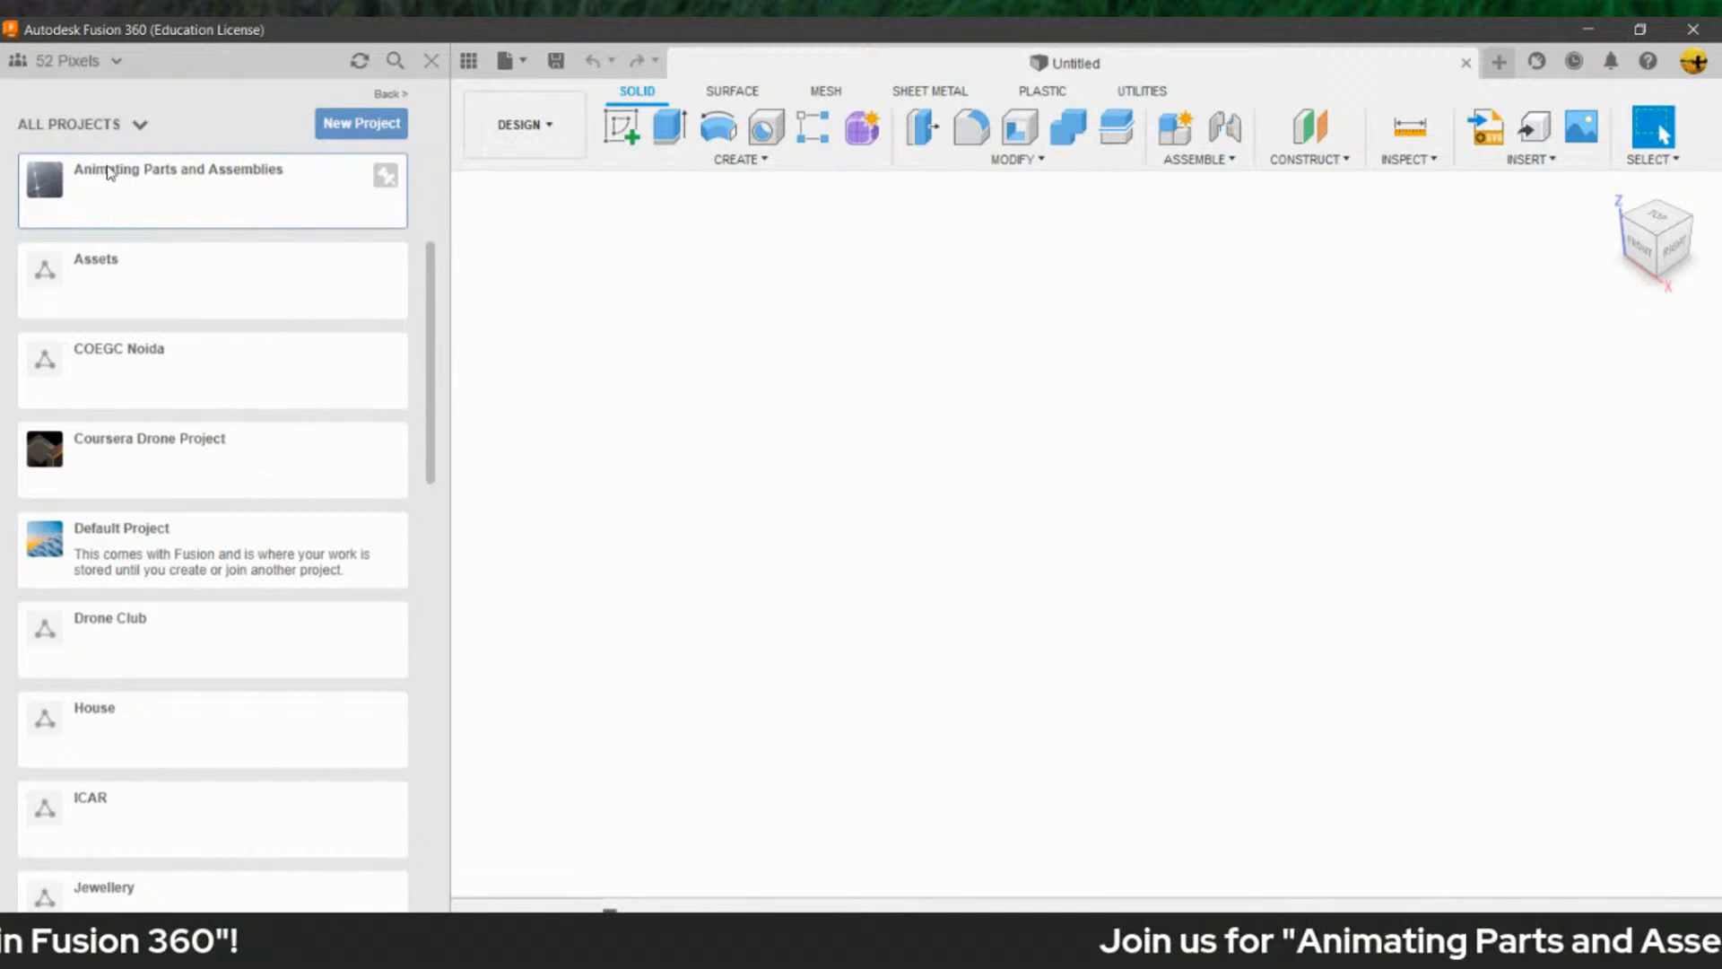
# - Upload the Bomber, Ornithopter and Steering wheel designs into the Animating Parts and Assemblies project and refresh its contents
pyautogui.click(185, 189)
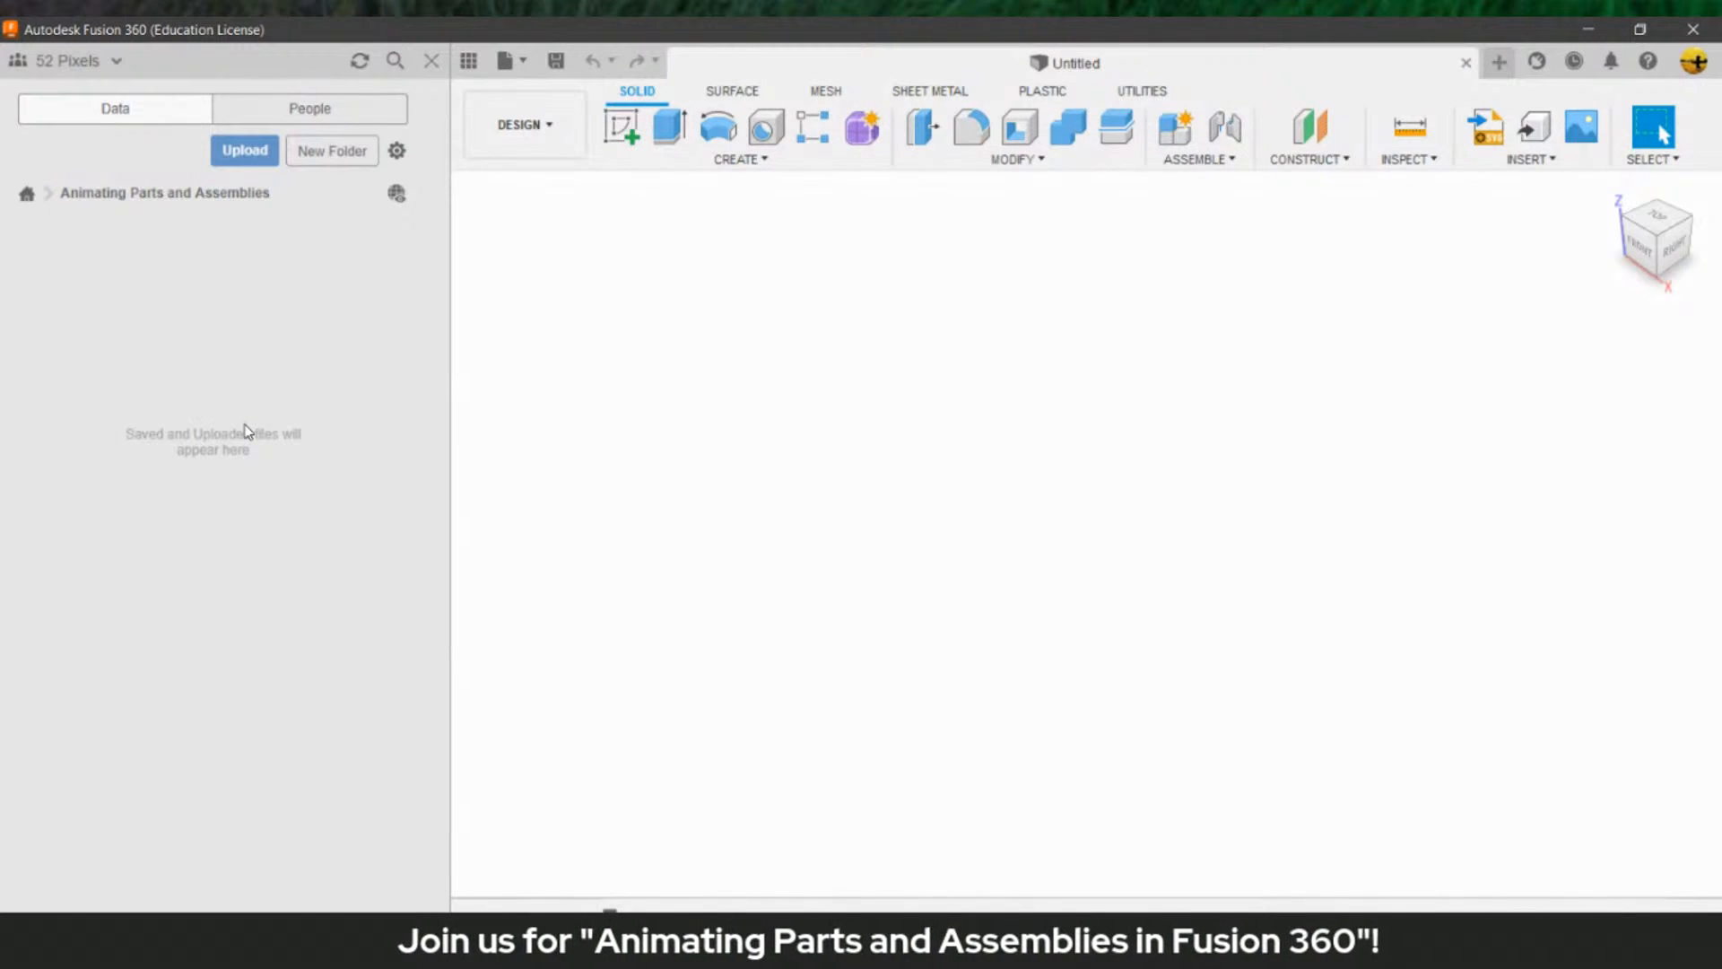
pyautogui.click(245, 151)
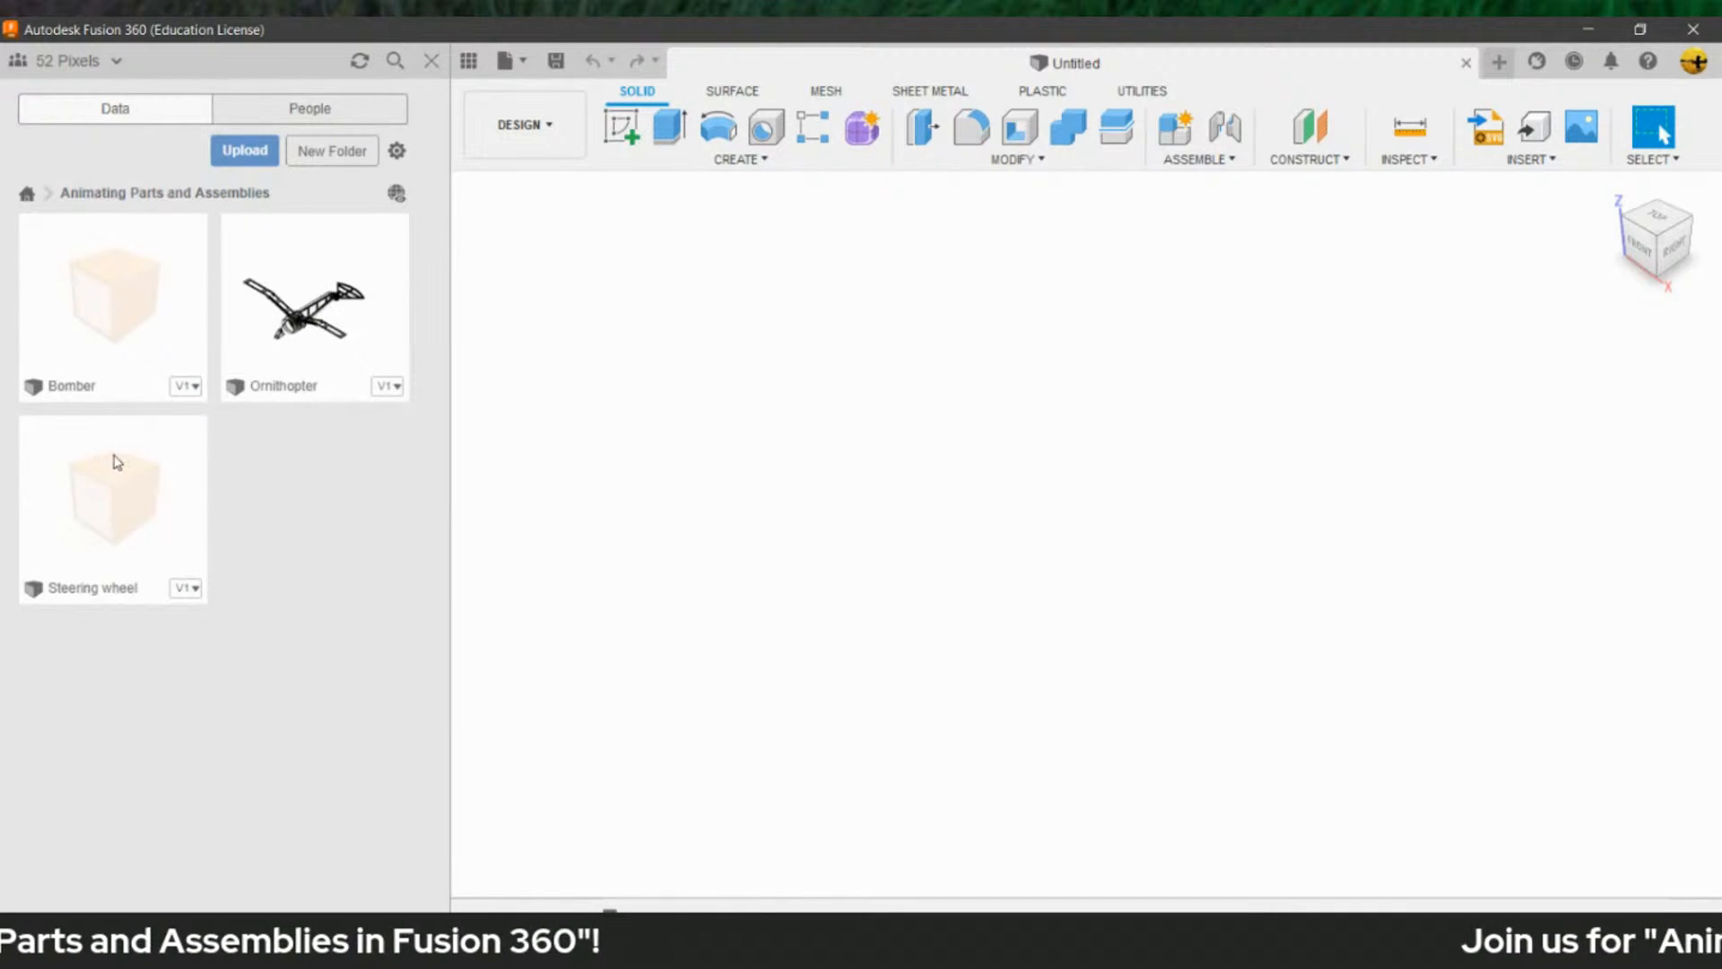
pyautogui.click(367, 61)
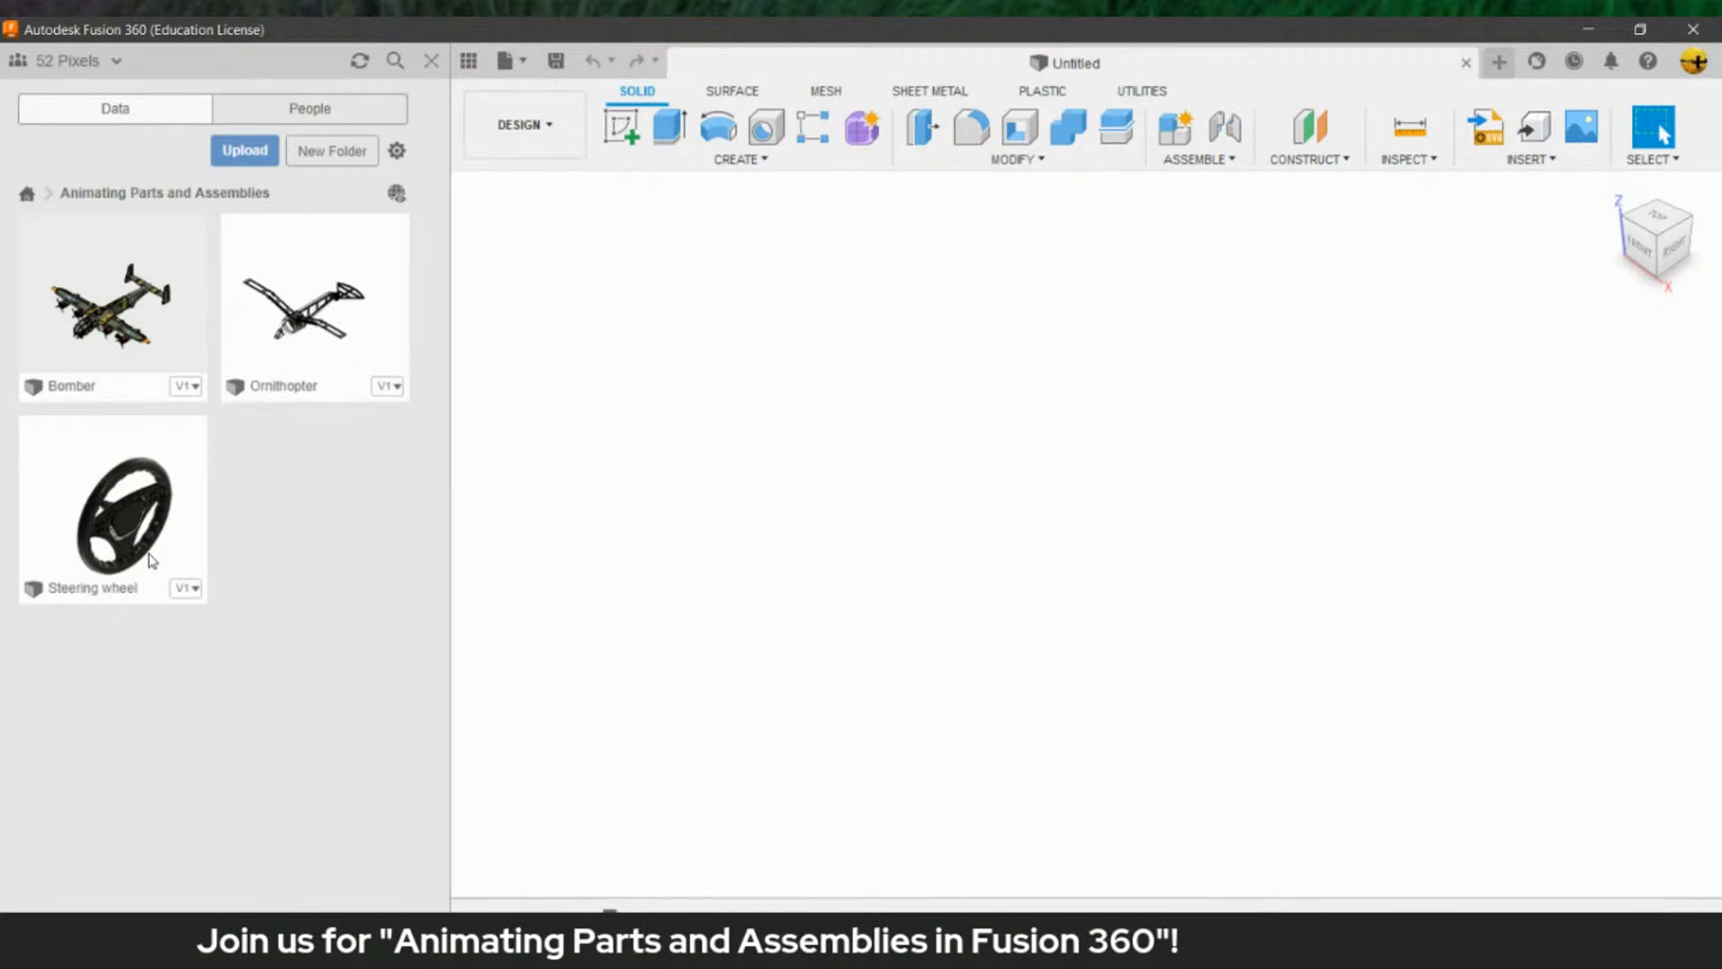
# - Open the Steering wheel design from the project and close the project data list, leaving the model in its home view
pyautogui.doubleClick(113, 509)
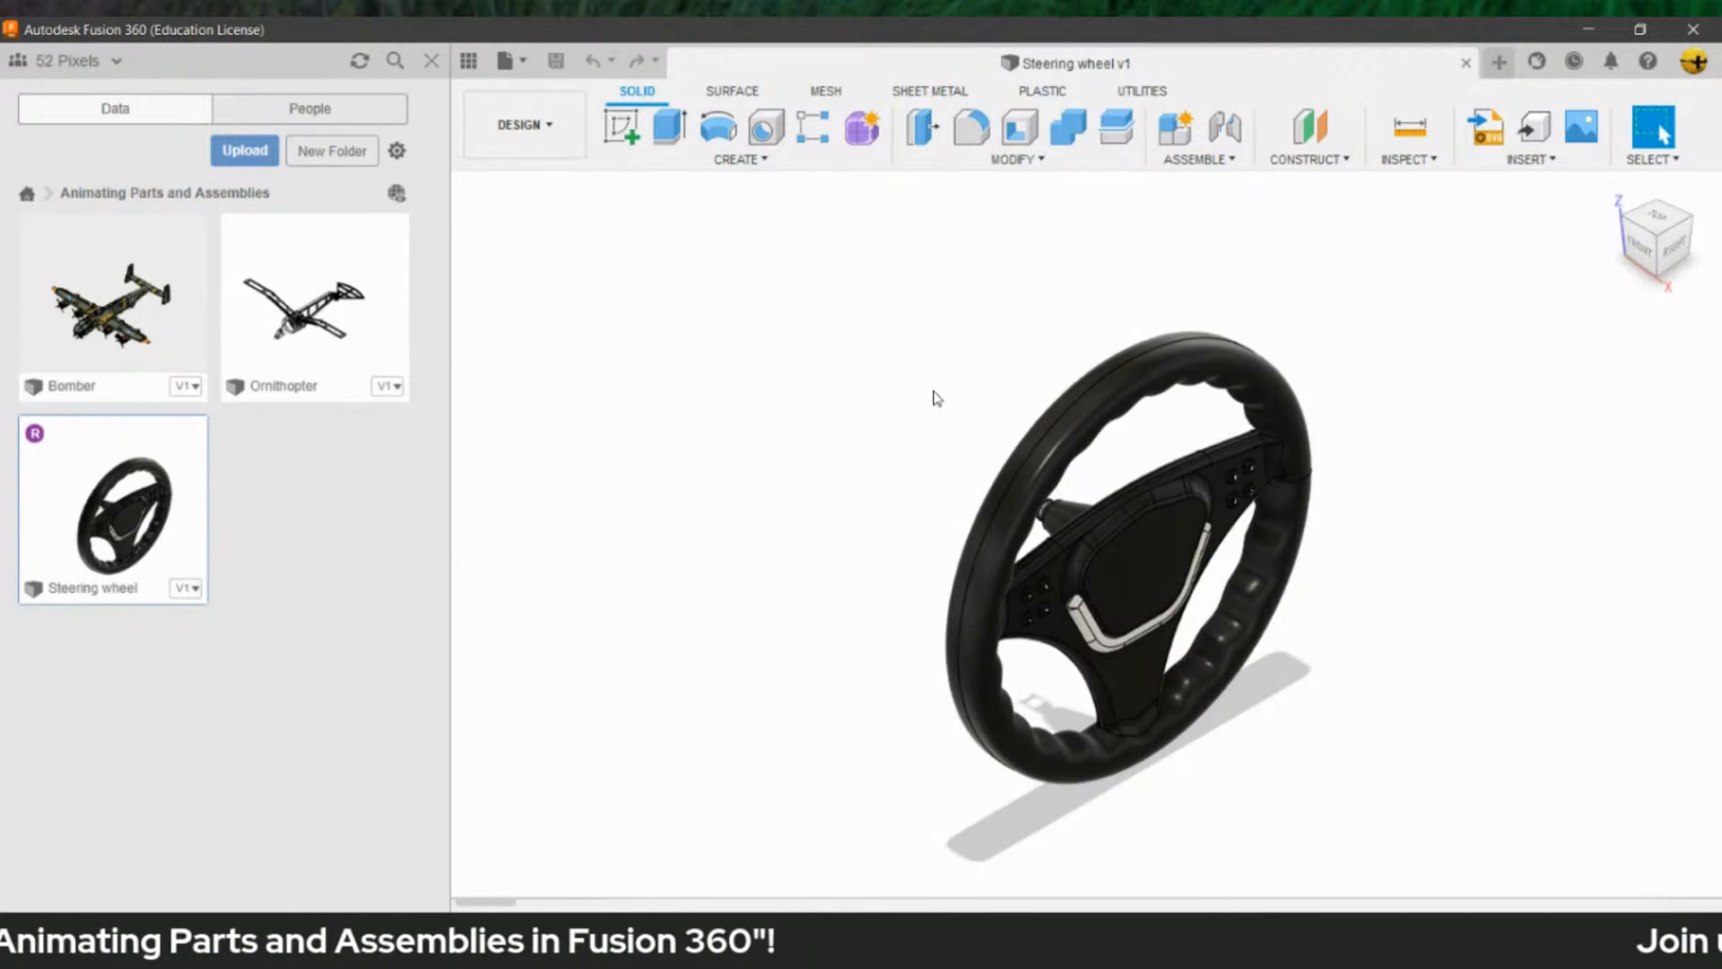
pyautogui.click(437, 60)
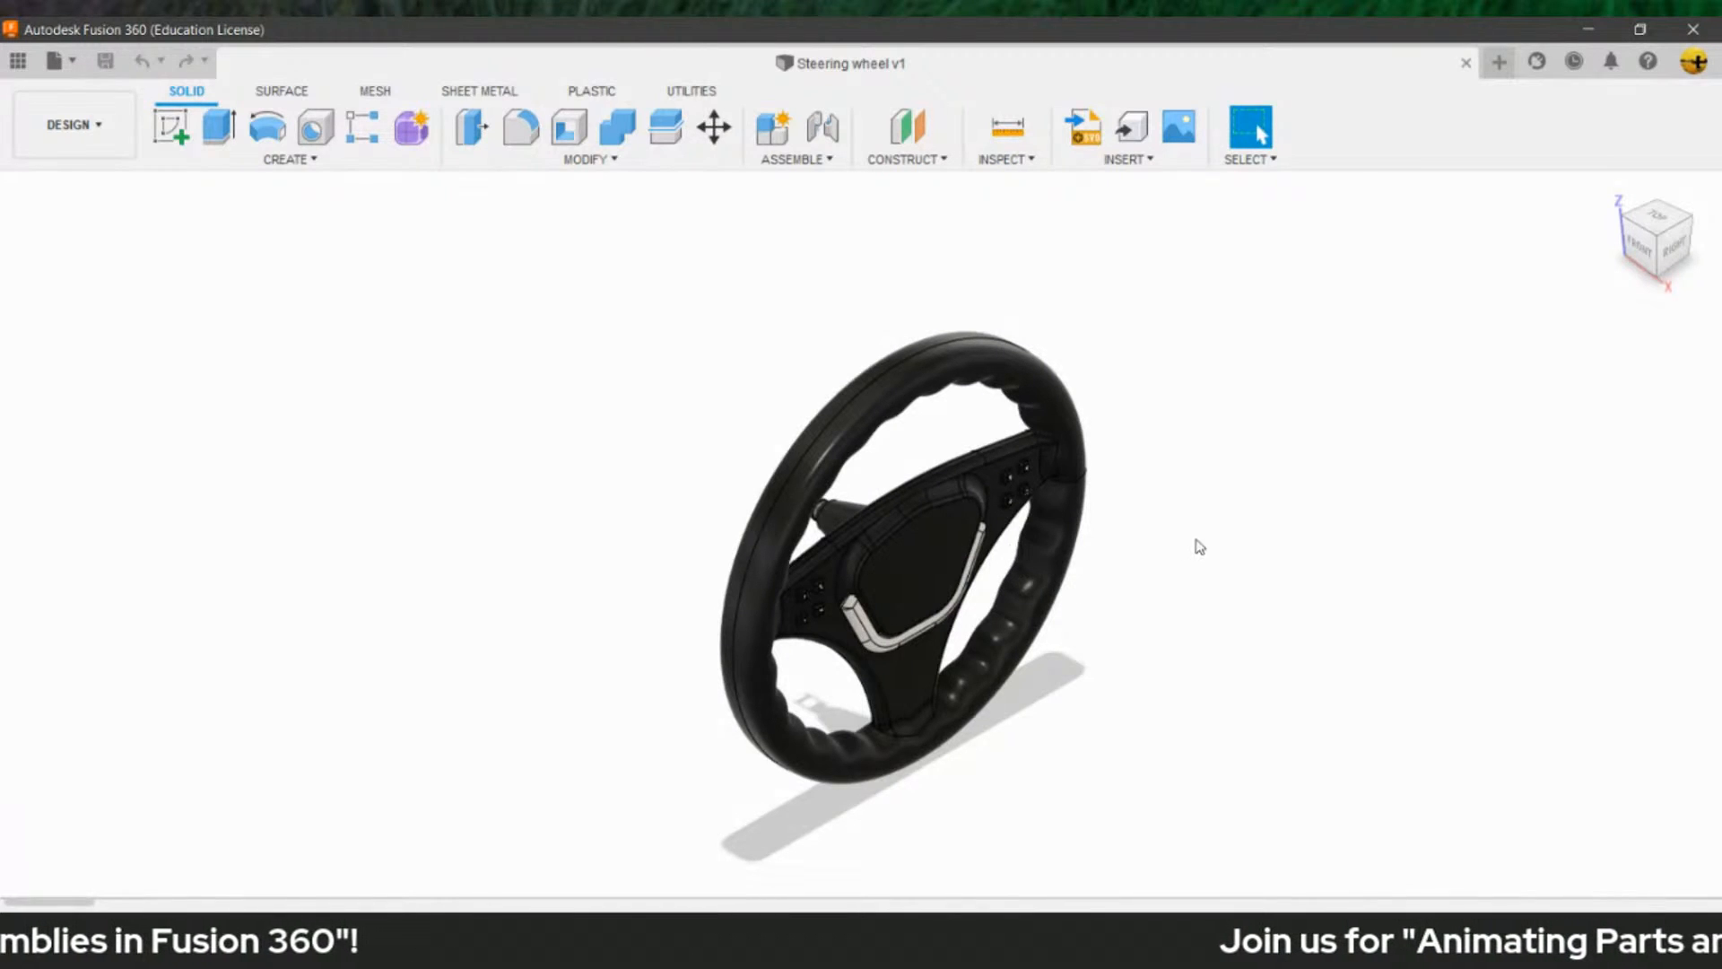
pyautogui.keyDown('shift'); pyautogui.moveTo(1144, 556); pyautogui.dragTo(1266, 347, button='middle'); pyautogui.keyUp('shift')
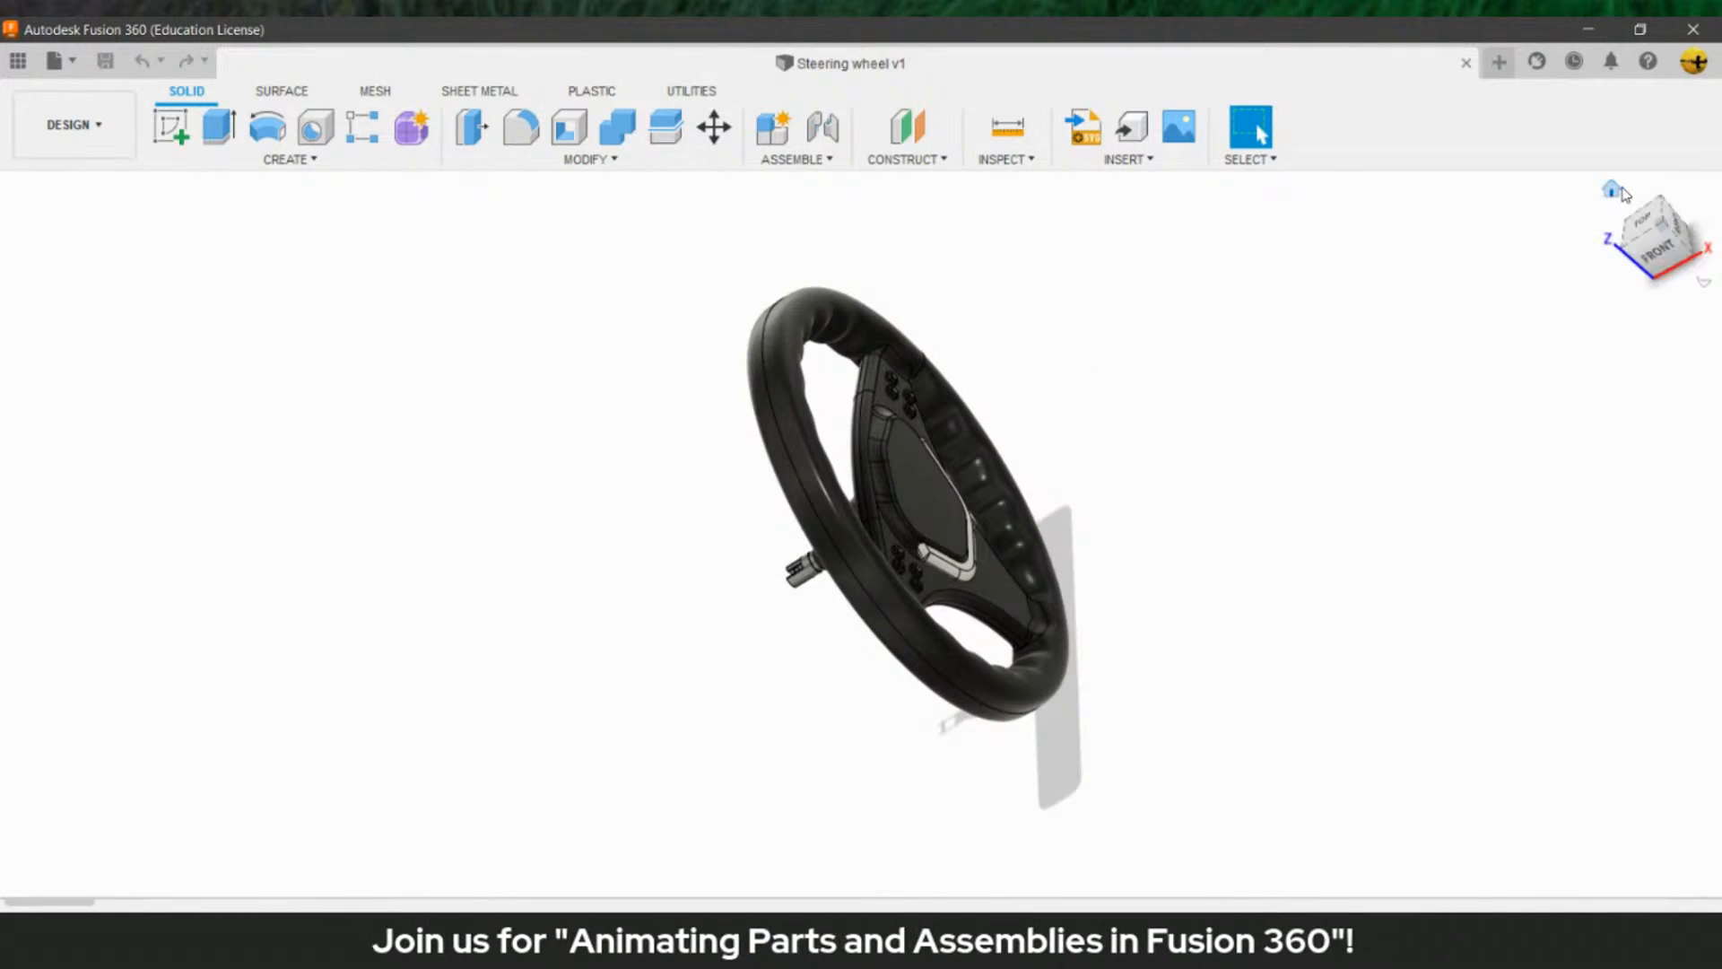
pyautogui.click(1615, 189)
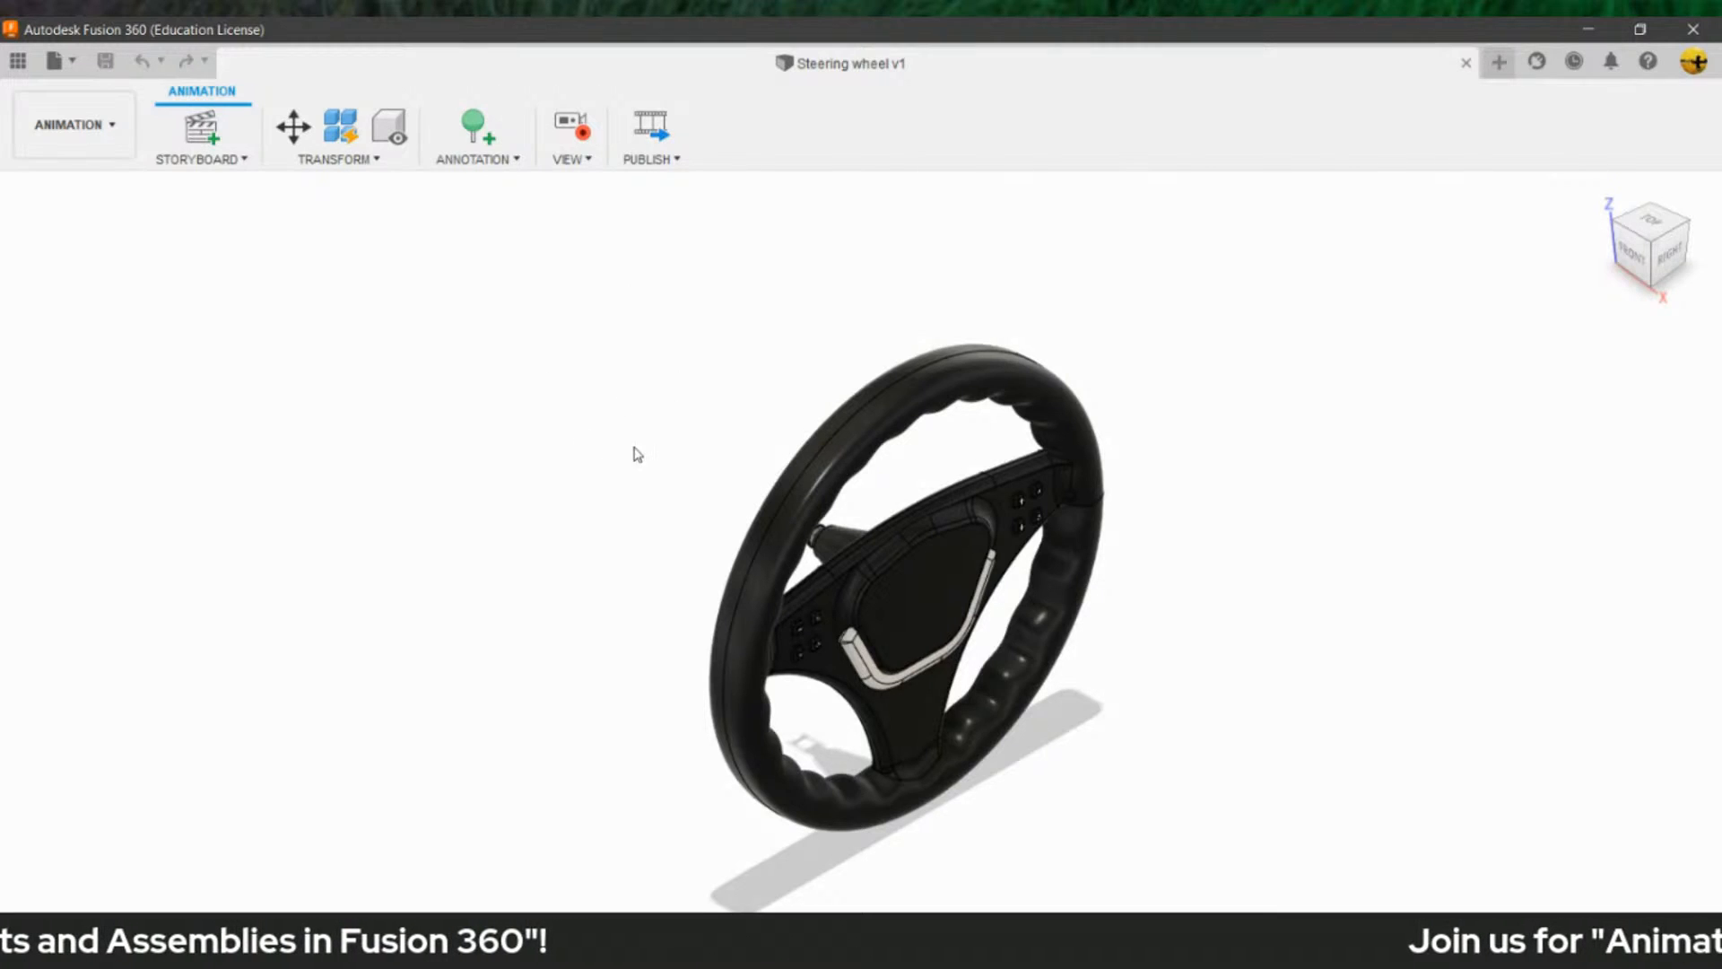
# - Shift the camera view of the steering wheel slightly in the Animation workspace and undo that view change
pyautogui.moveTo(677, 502); pyautogui.dragTo(679, 478, button='middle')
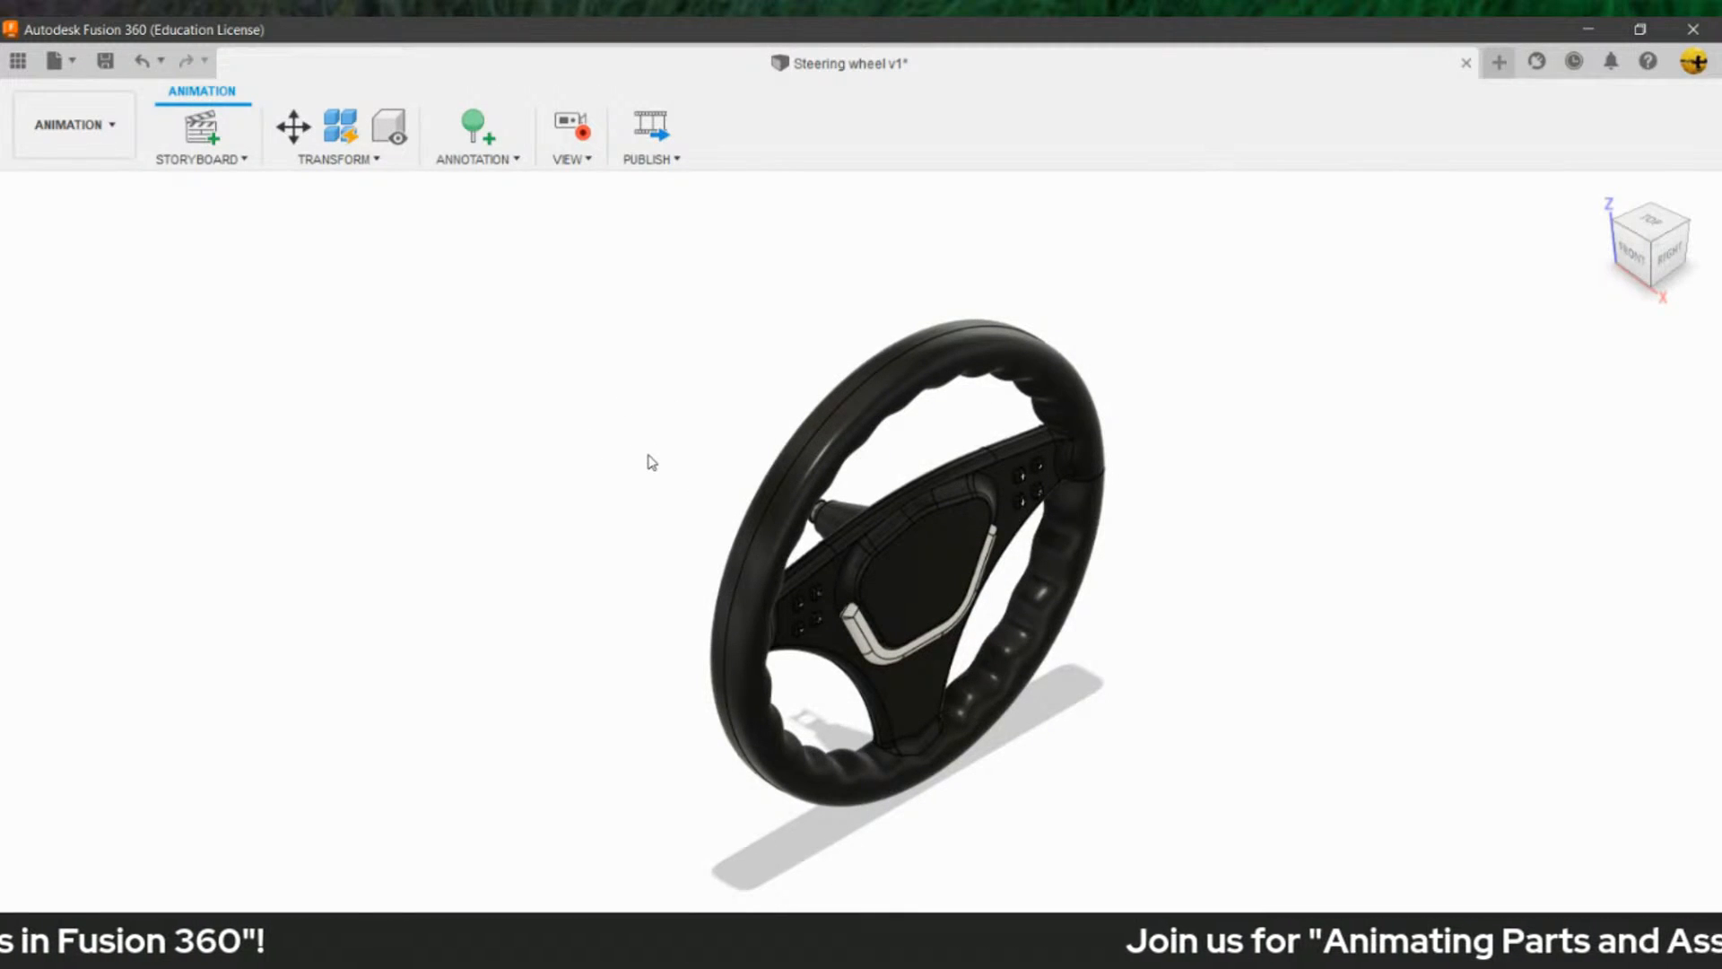
pyautogui.hotkey('ctrl', 'z')
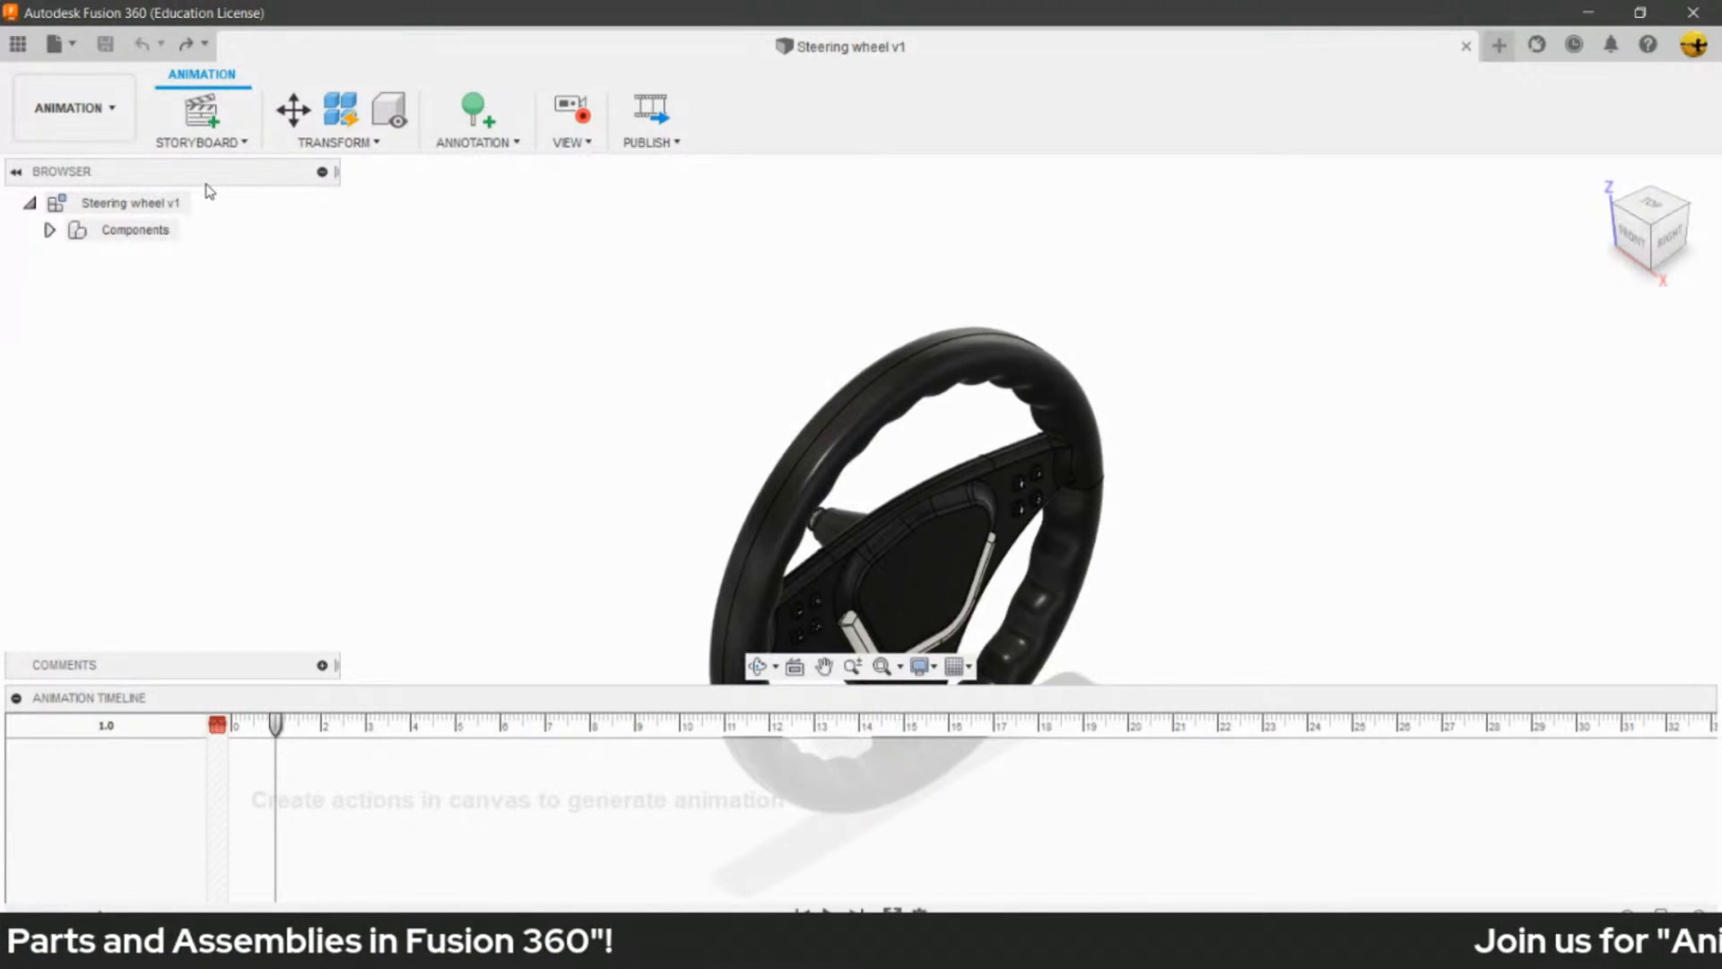
# - Expand the steering wheel's component tree and highlight the Steering attachment and Steering Axle components in turn
pyautogui.click(49, 230)
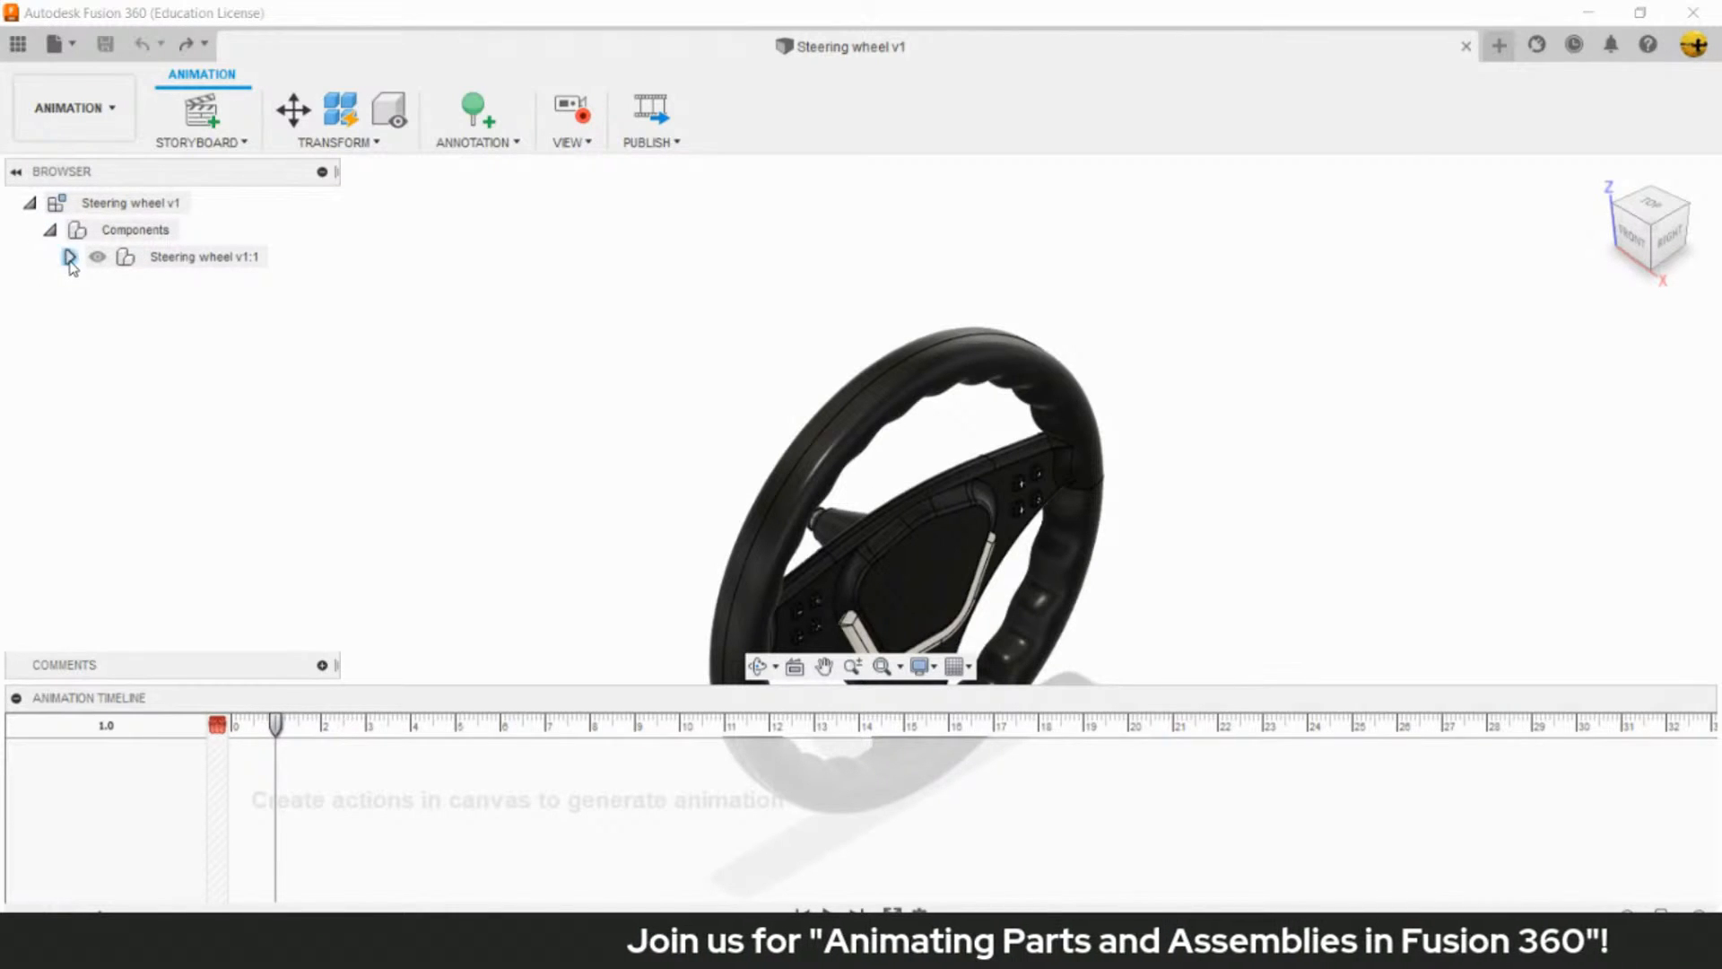
pyautogui.click(70, 257)
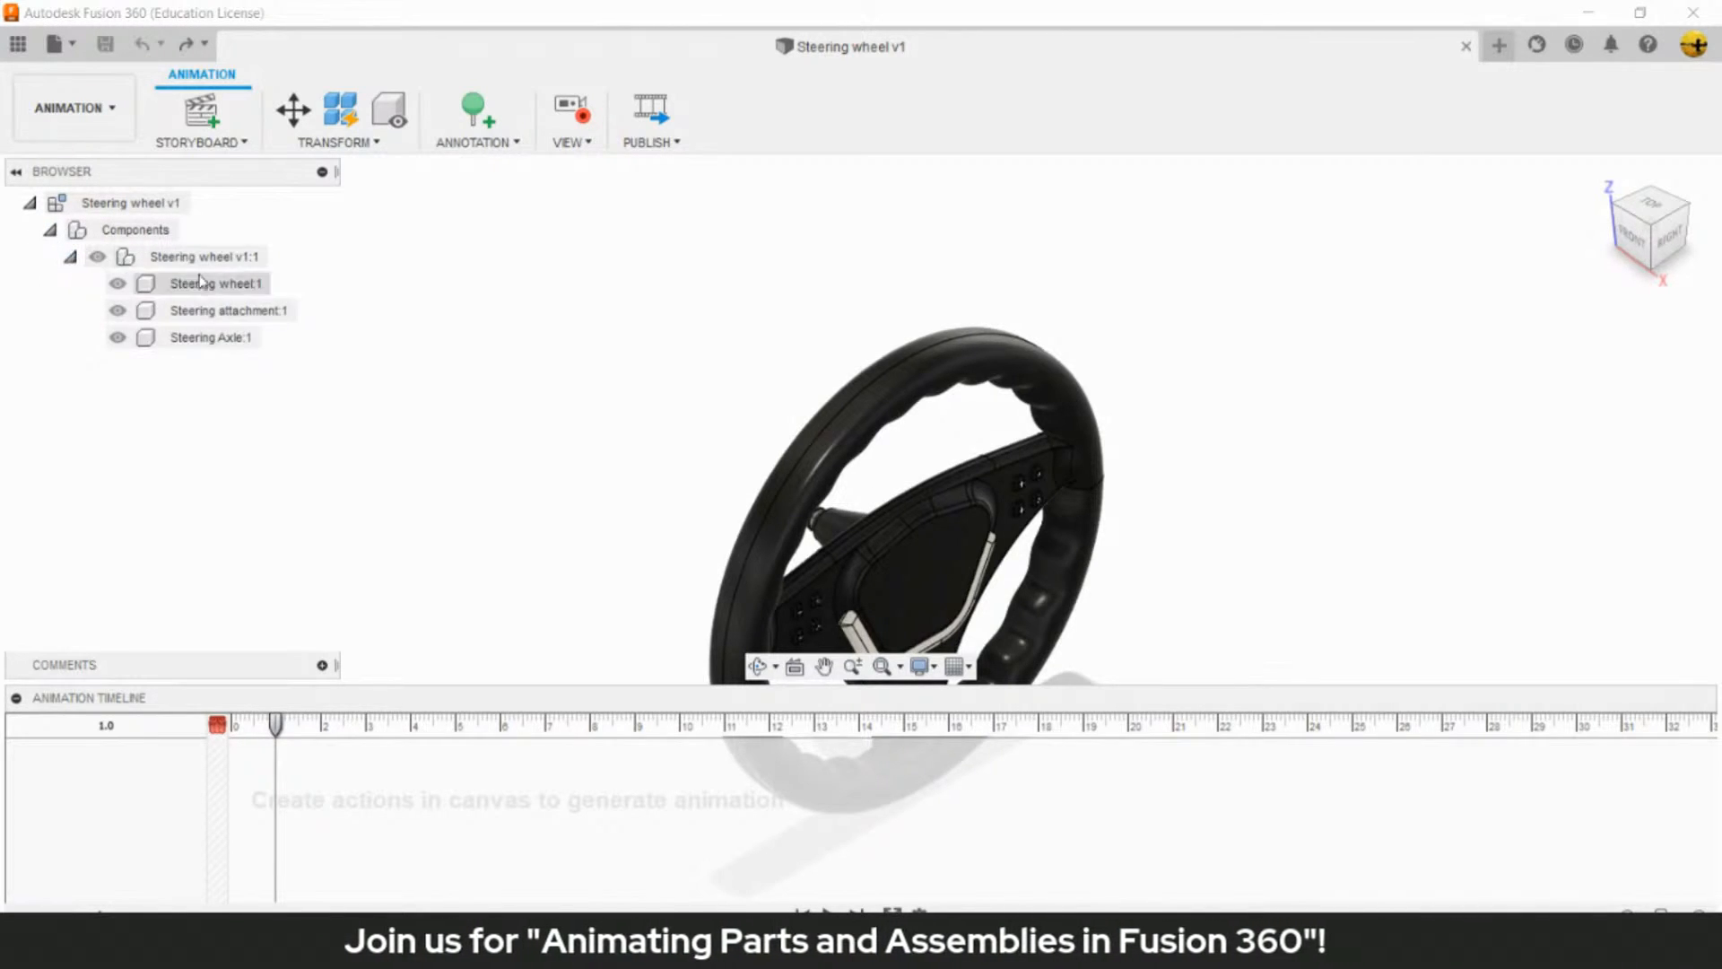
pyautogui.click(235, 310)
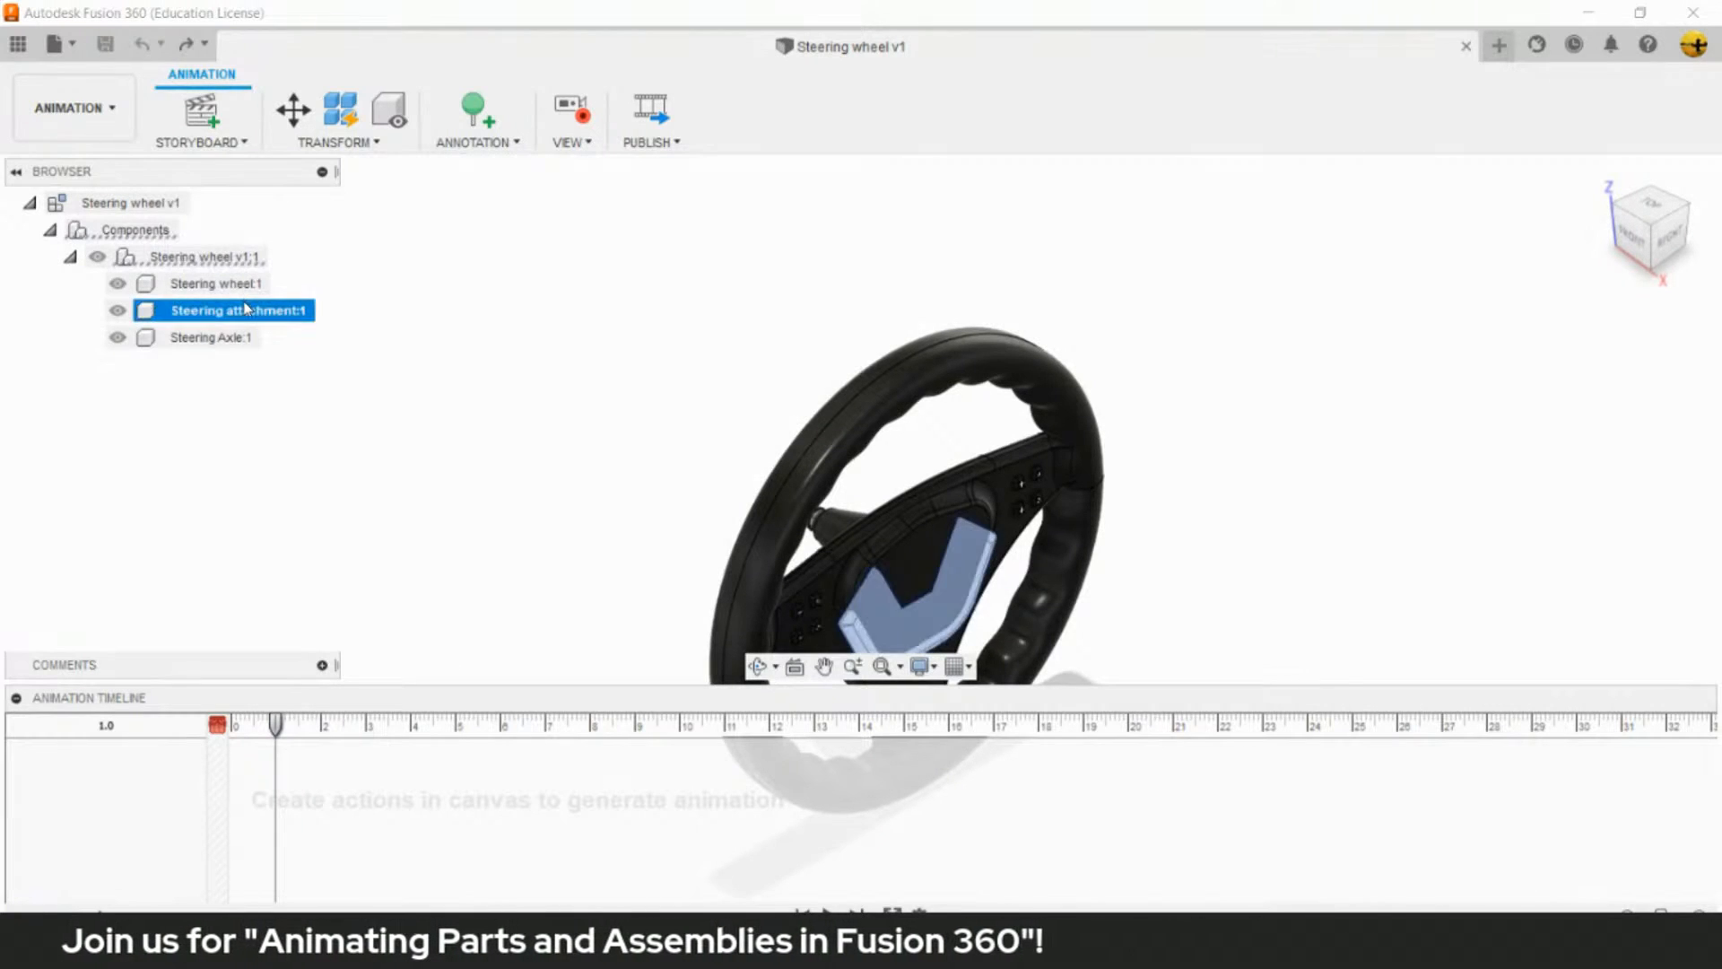
pyautogui.click(220, 337)
pyautogui.click(428, 384)
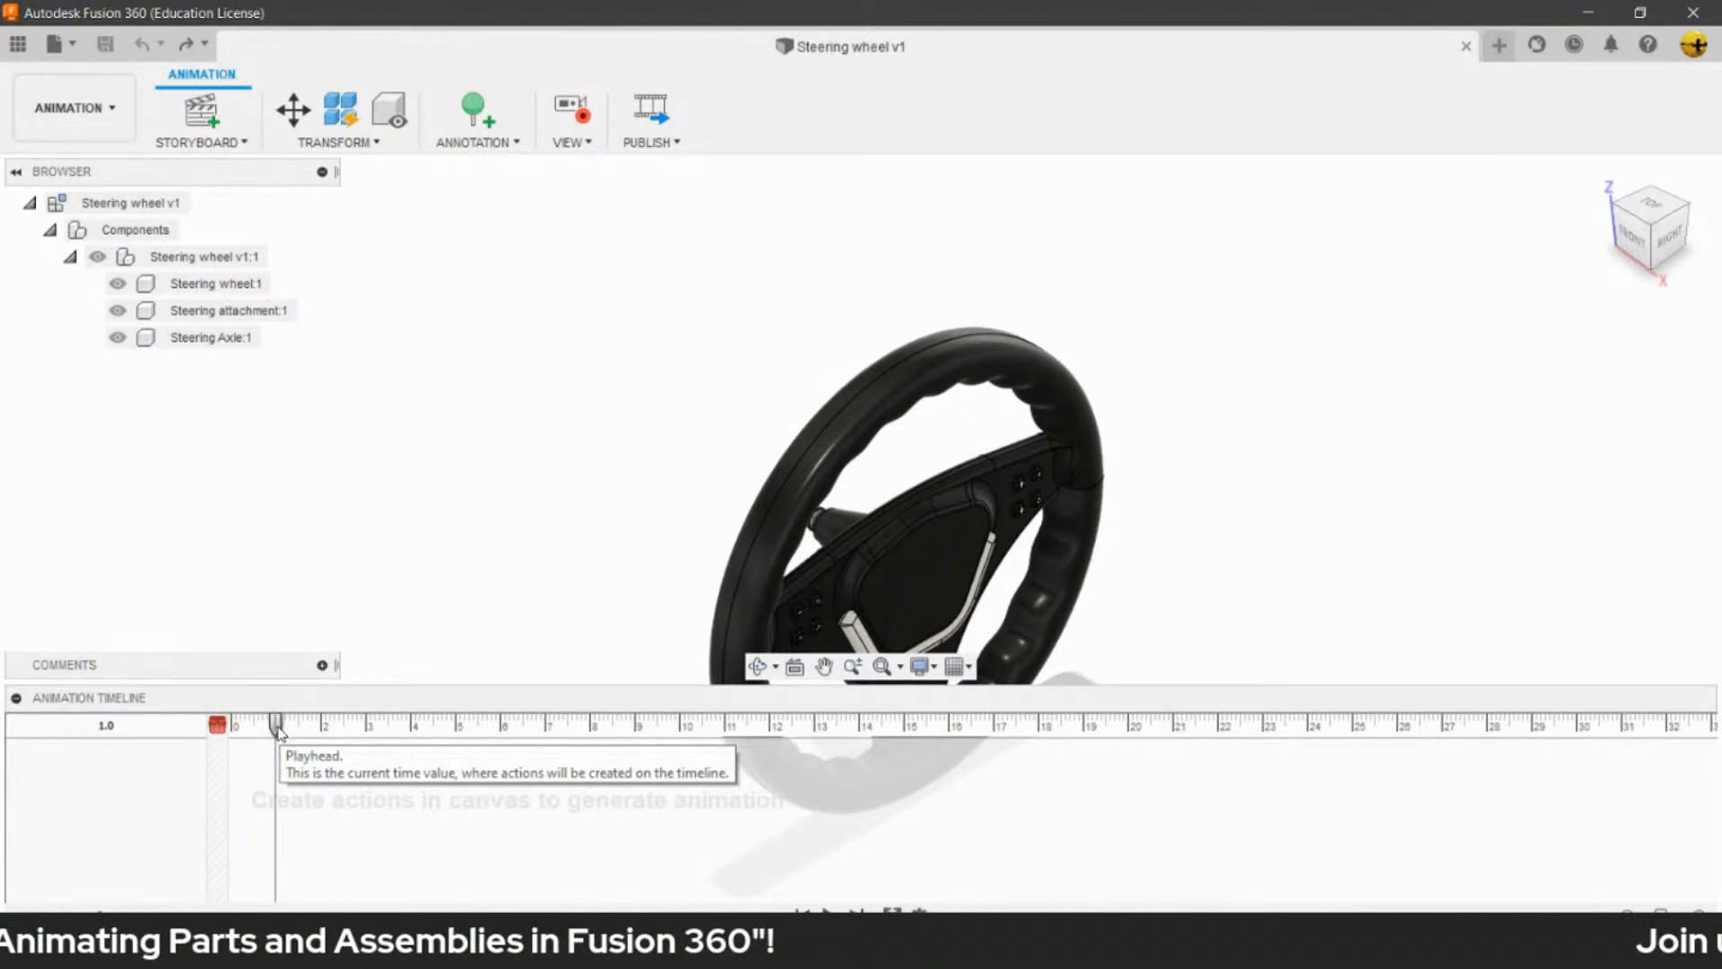
# - Move the animation playhead back to 0.0, onto the scratch zone at the start of the timeline
pyautogui.moveTo(279, 731); pyautogui.dragTo(226, 731)
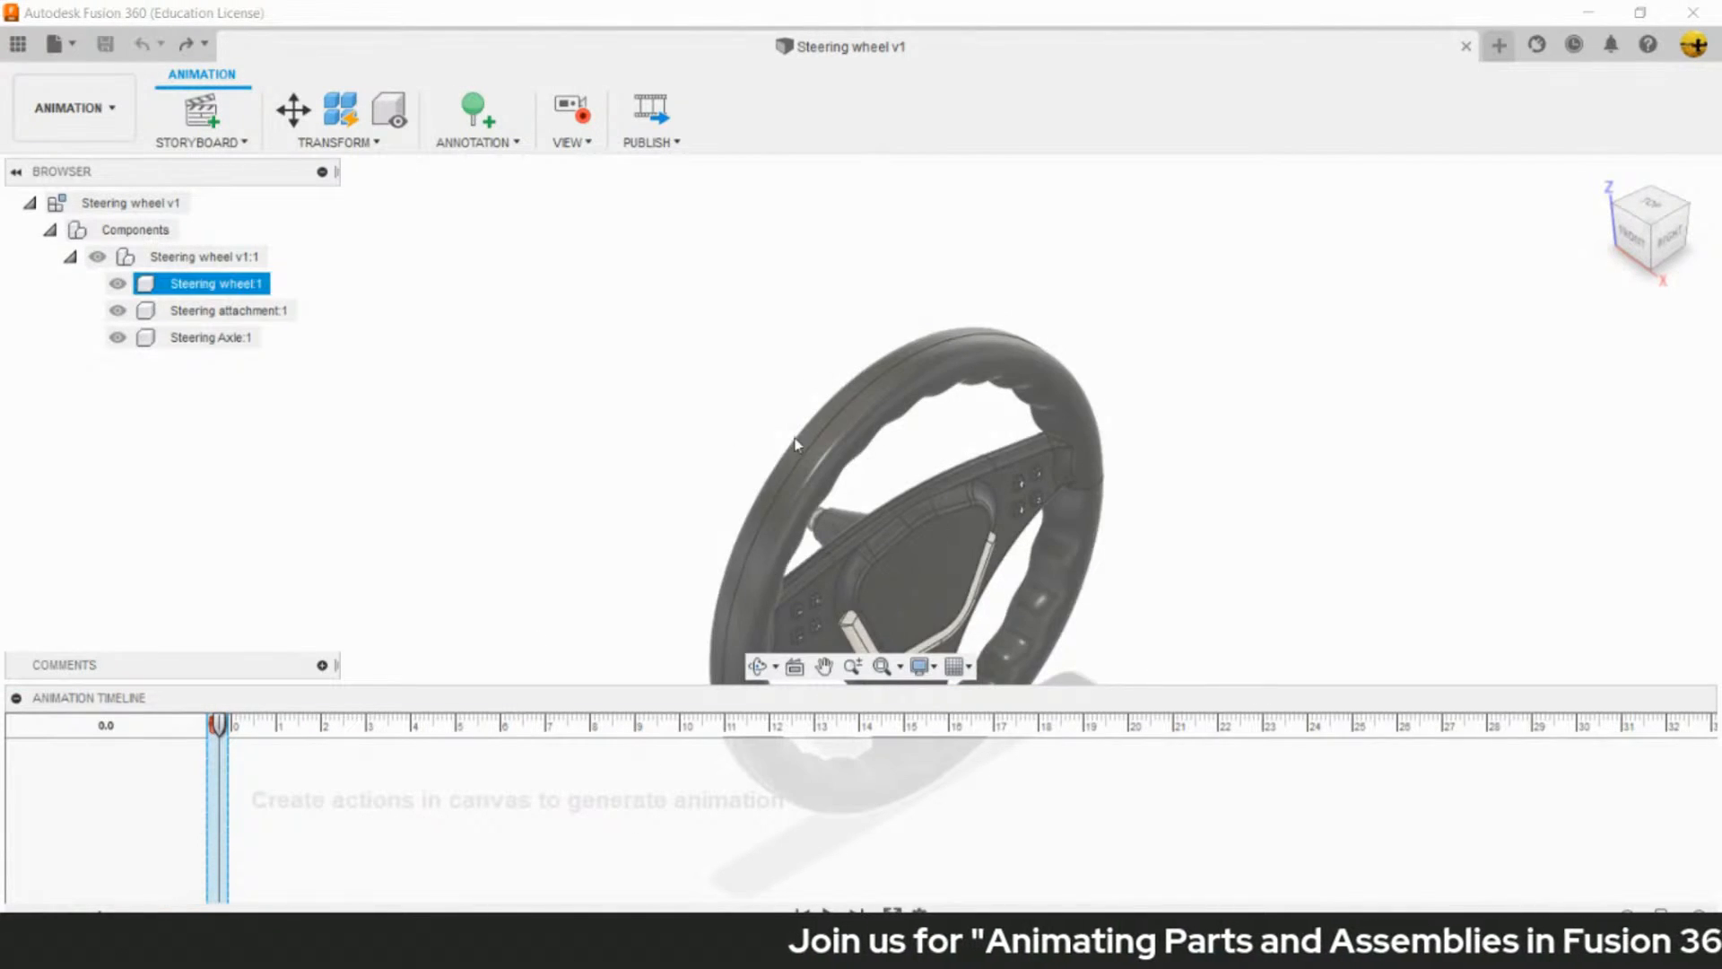
pyautogui.click(962, 472)
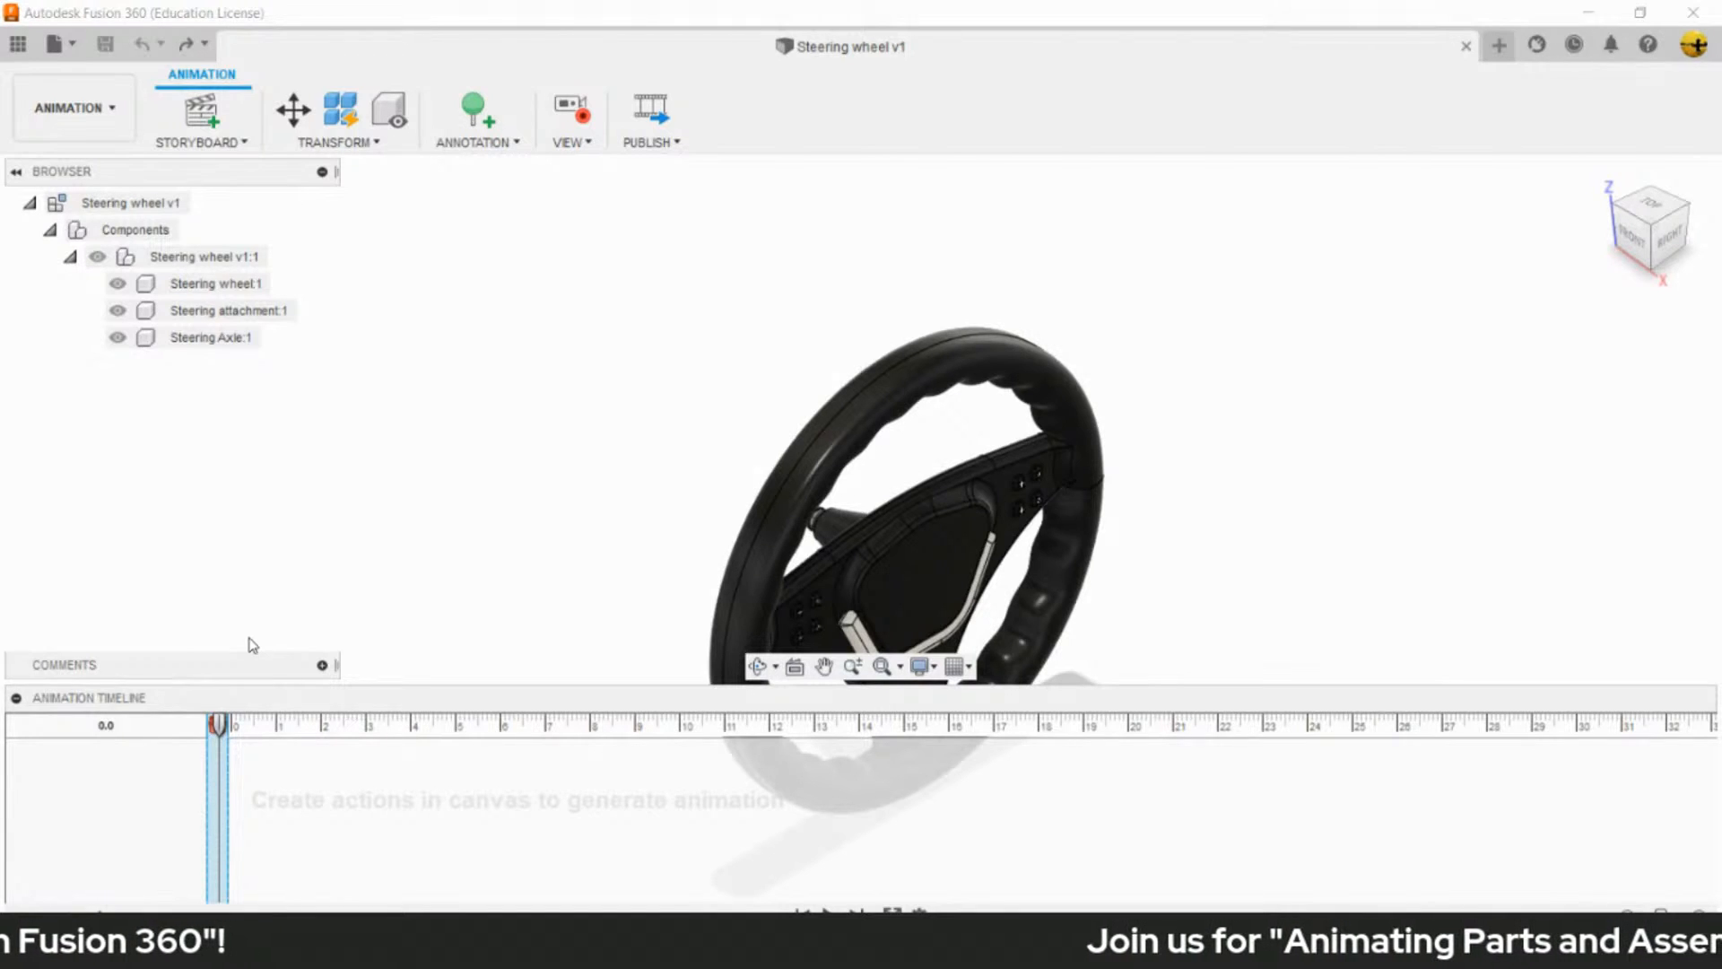
pyautogui.click(768, 620)
pyautogui.click(1426, 413)
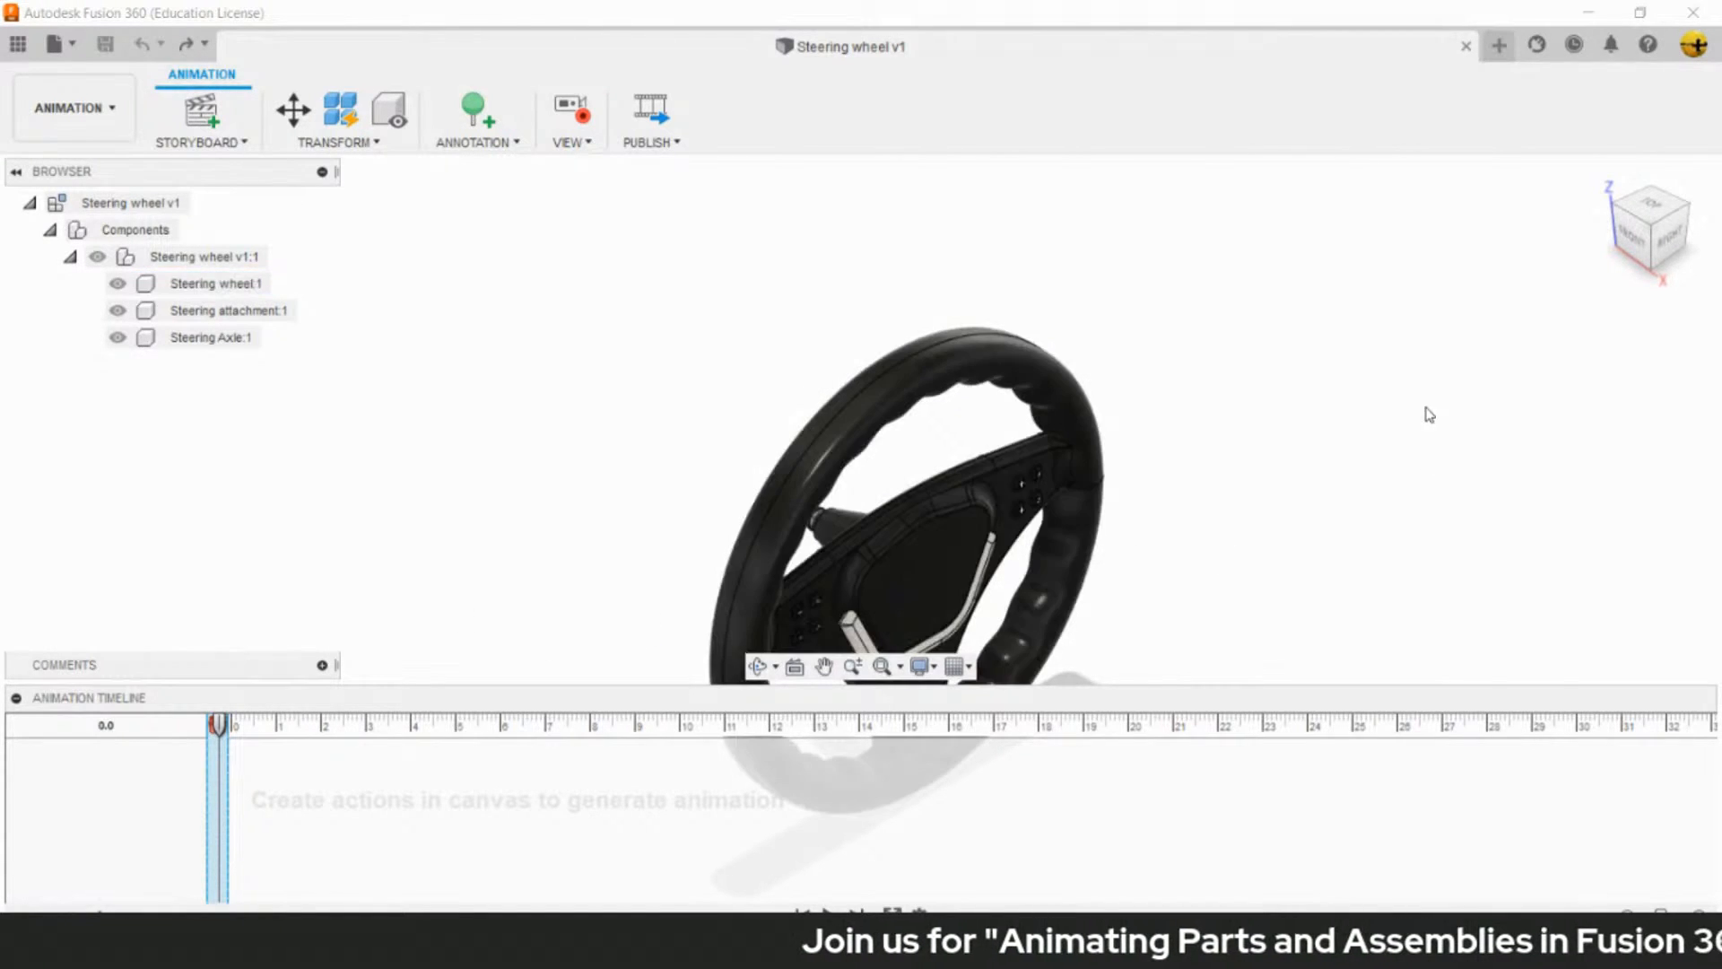
pyautogui.click(762, 503)
pyautogui.click(731, 446)
pyautogui.click(977, 539)
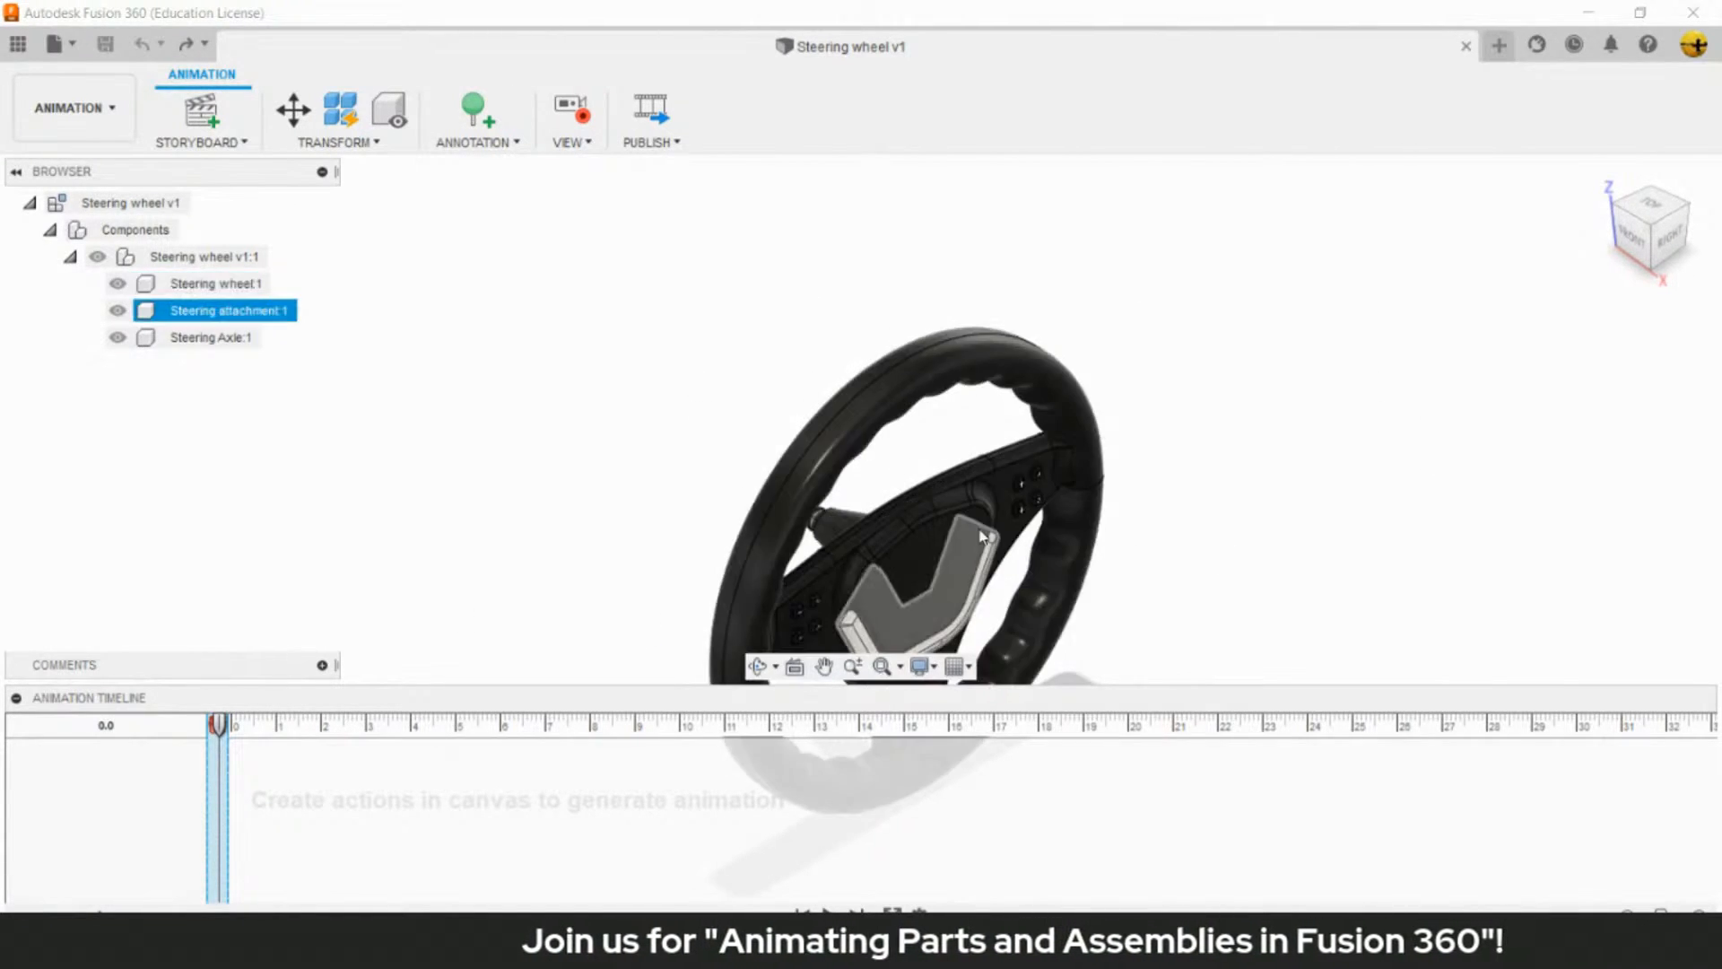
pyautogui.click(570, 646)
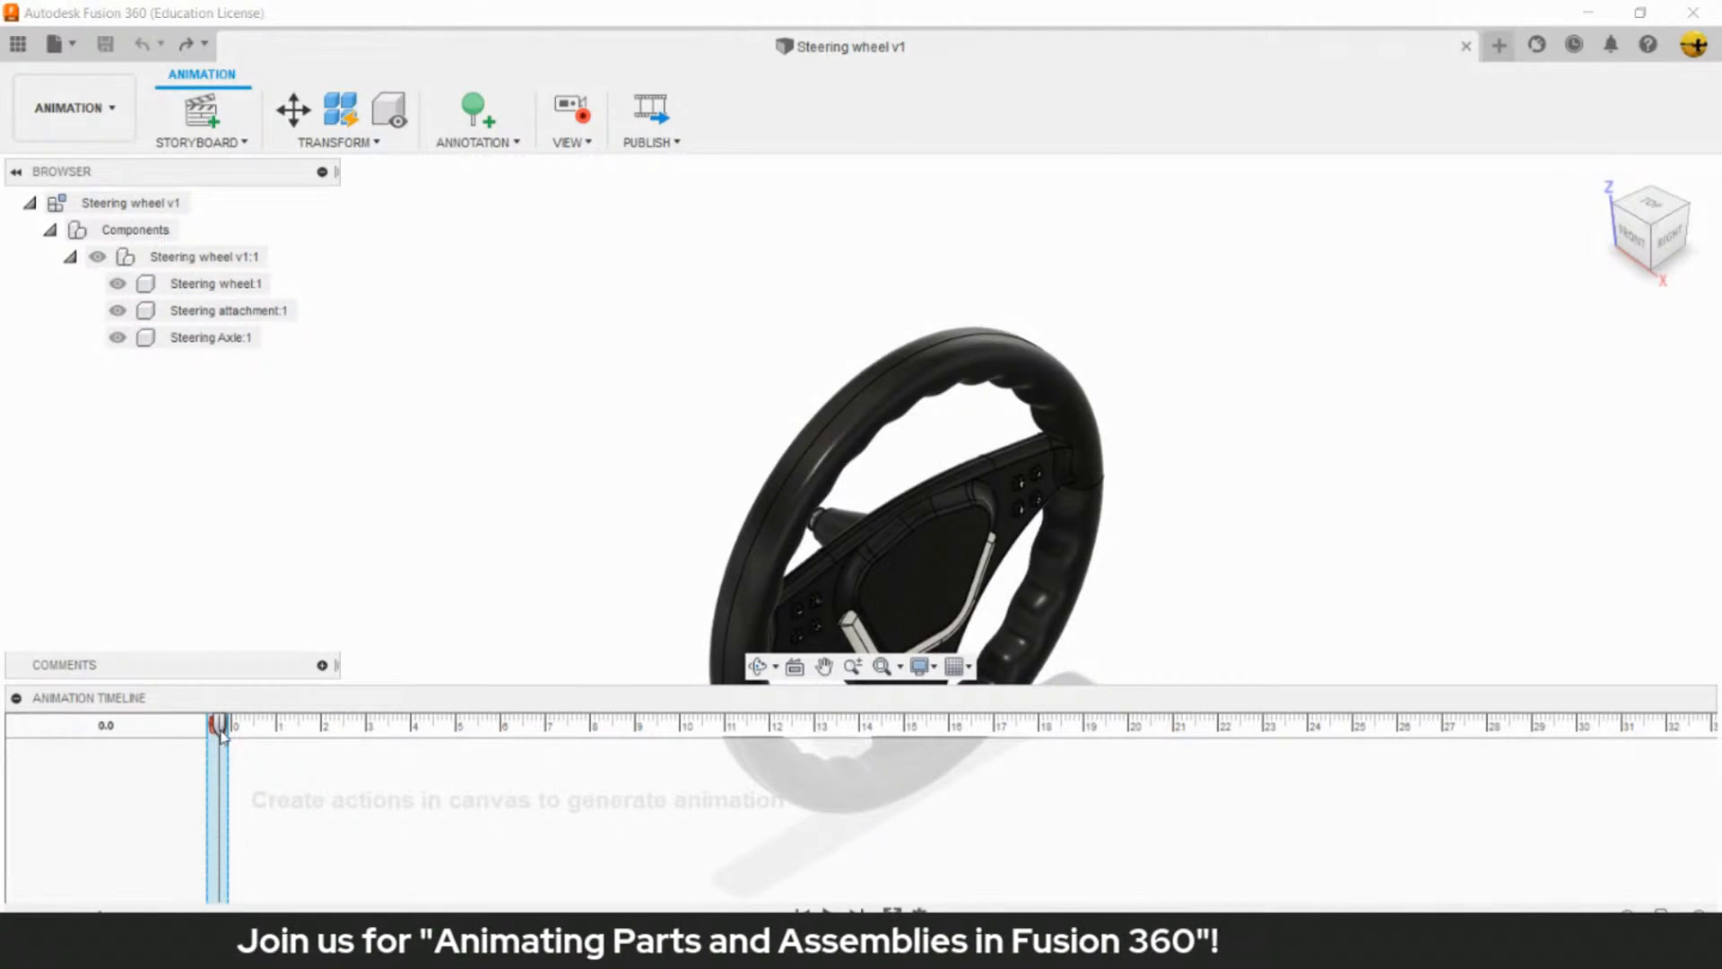
# - Record a camera move to the Right view ending at 3.0 on the timeline, and play it back from the start
pyautogui.click(219, 724)
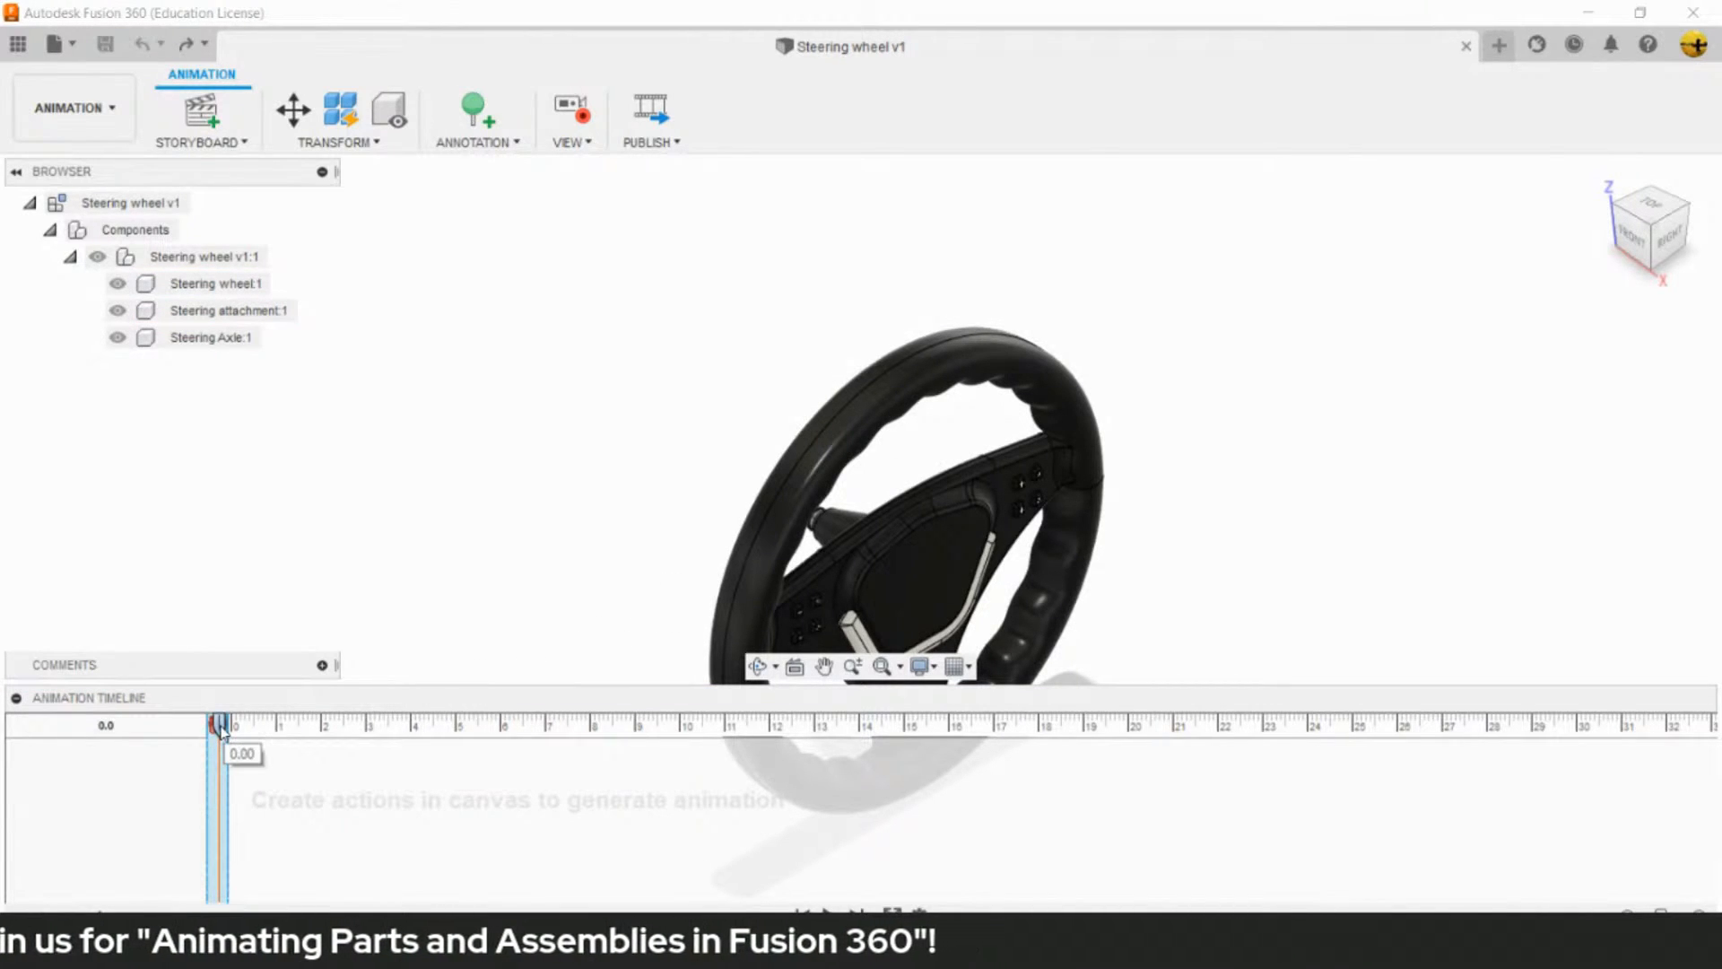
pyautogui.moveTo(222, 728); pyautogui.dragTo(369, 737)
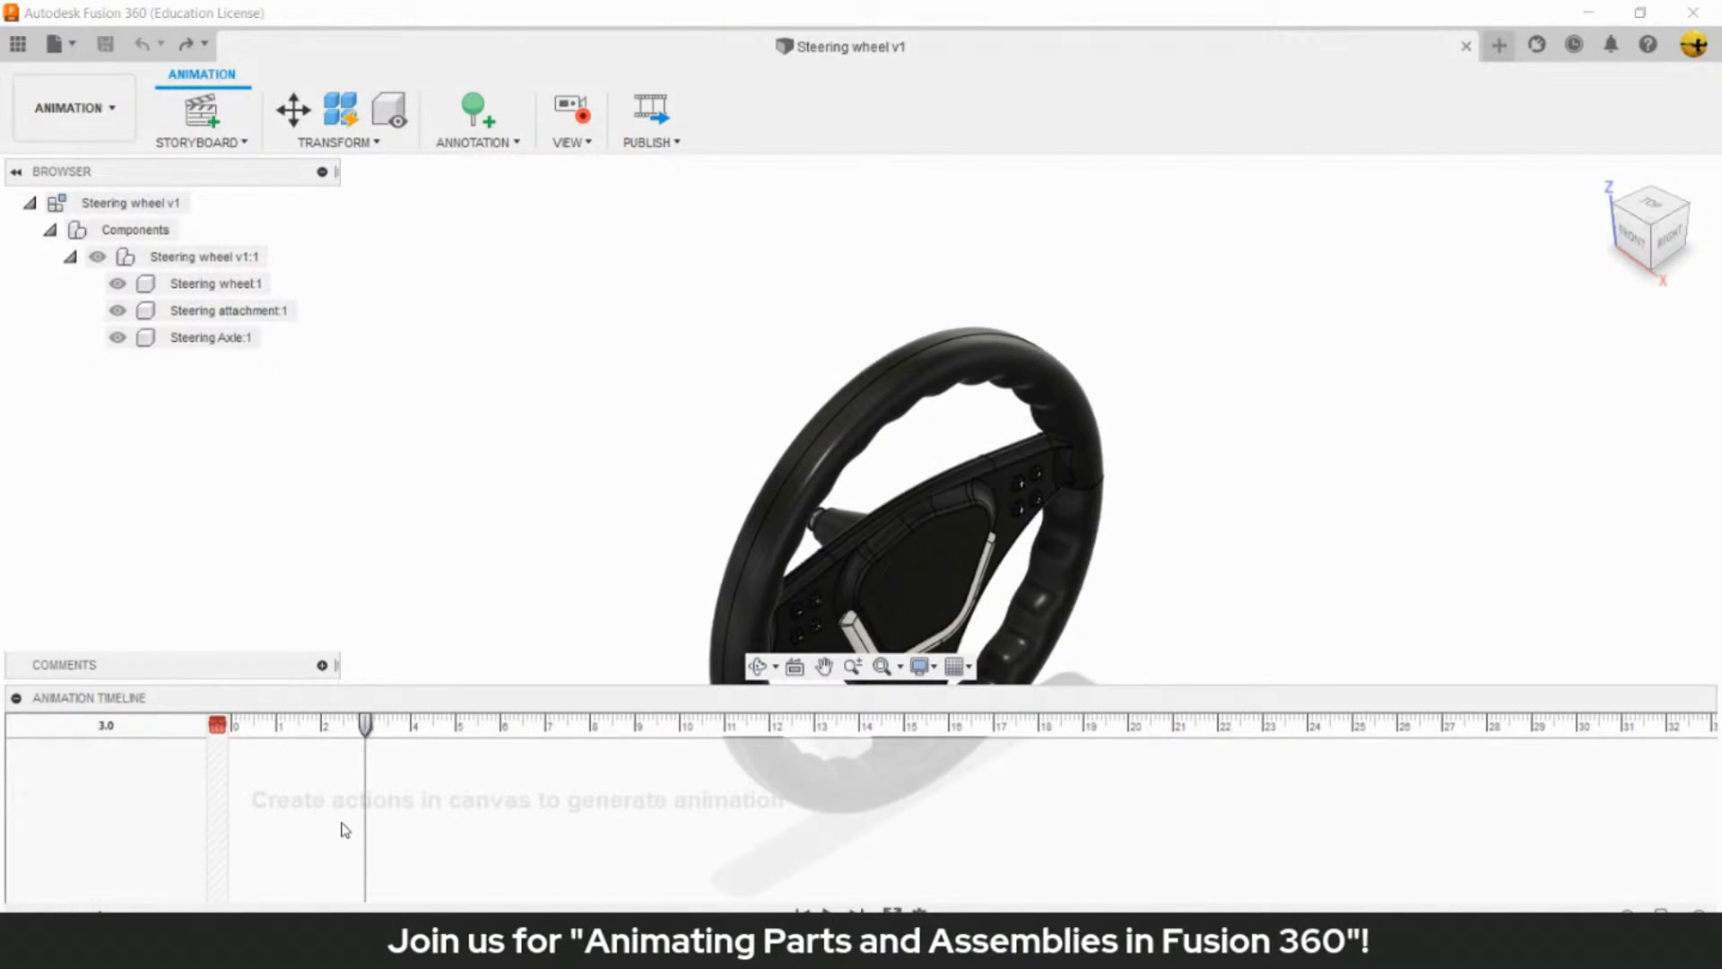
pyautogui.click(1673, 239)
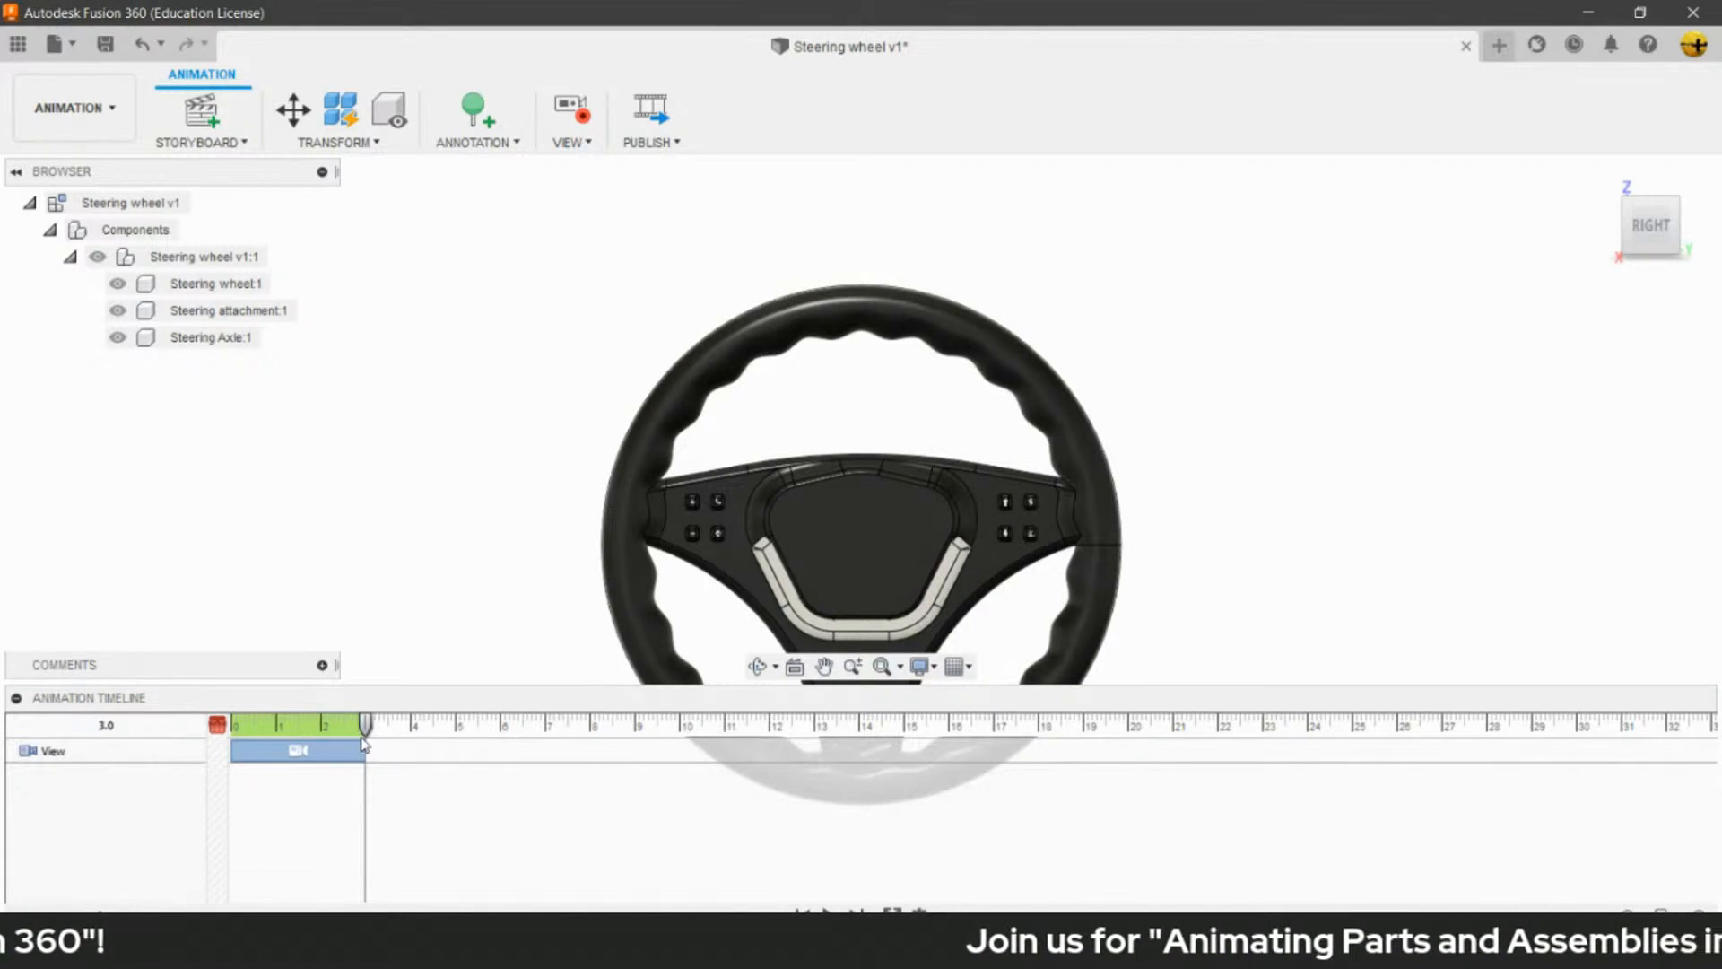
pyautogui.moveTo(365, 734); pyautogui.dragTo(229, 734)
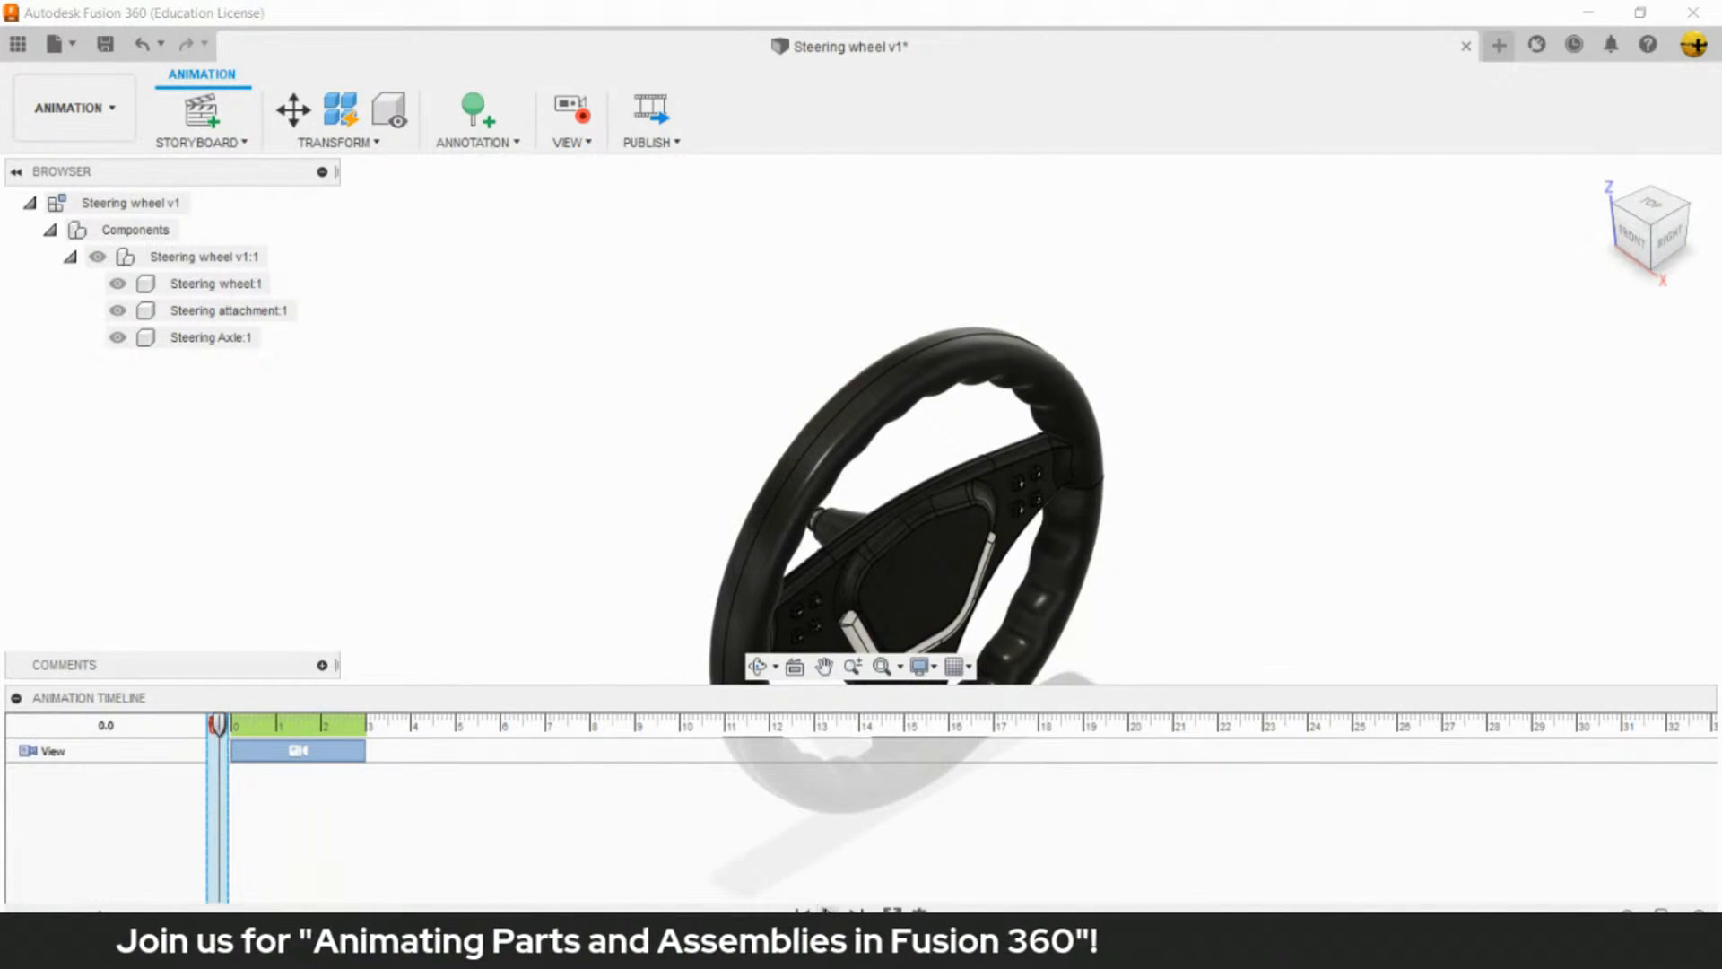
pyautogui.click(830, 915)
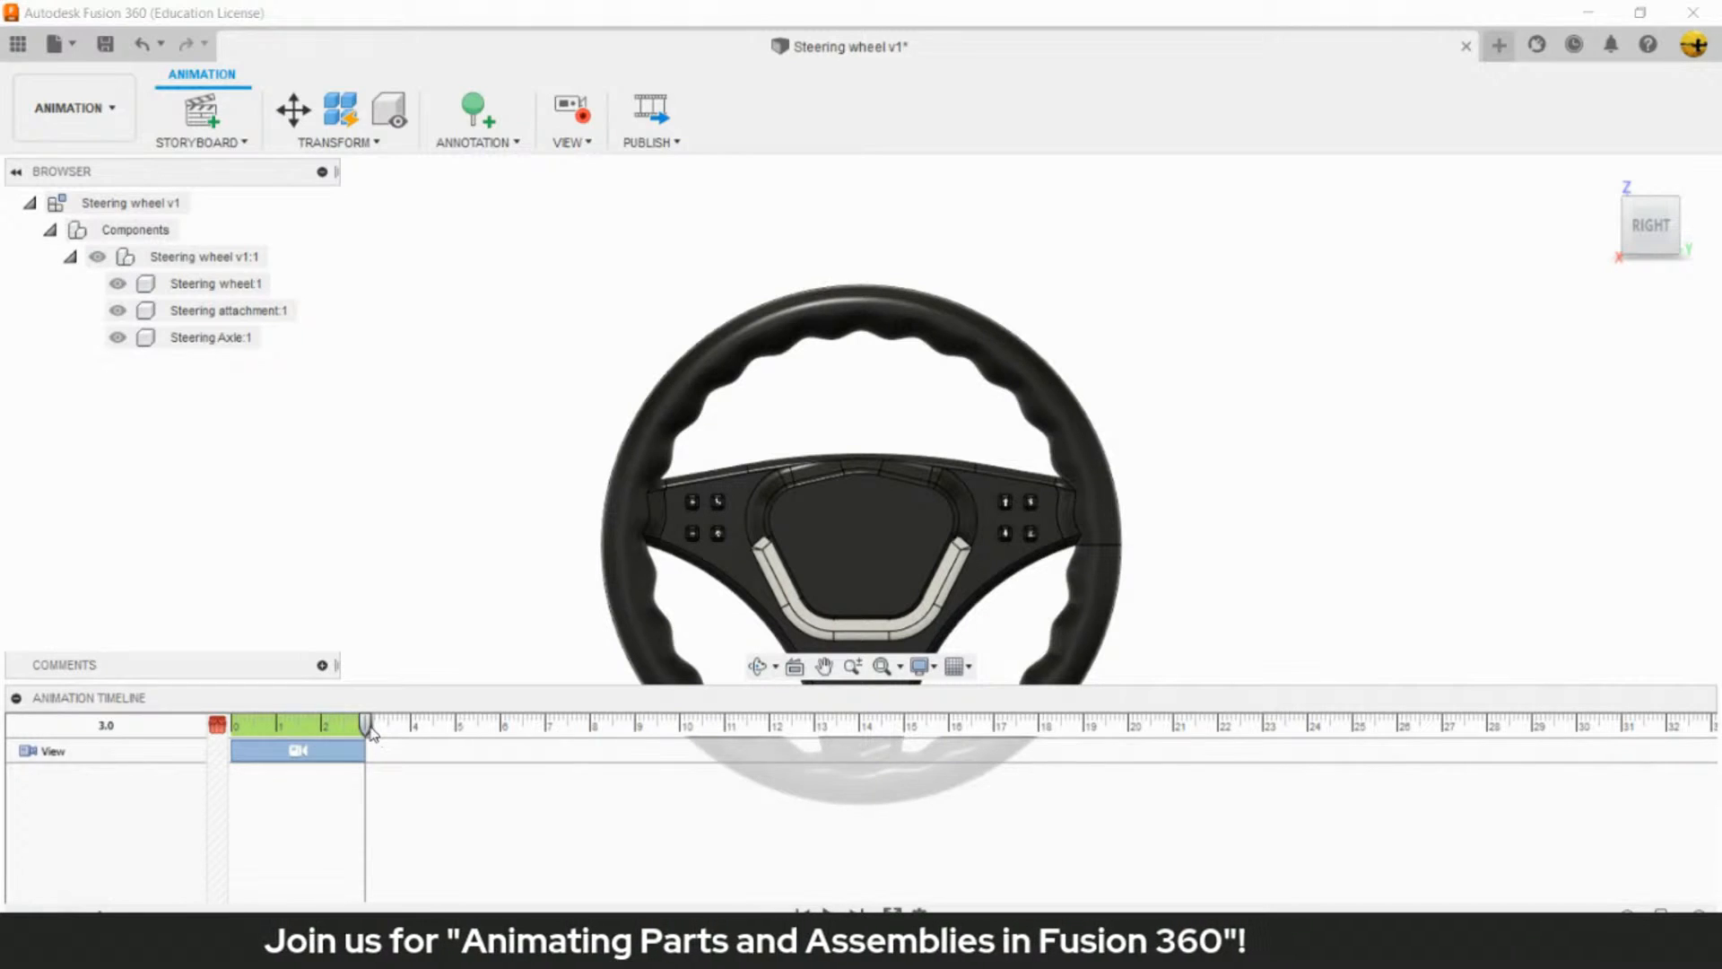
# - Add a second camera move to the Back view ending at 6.0, and play the animation from the start
pyautogui.moveTo(365, 725); pyautogui.dragTo(500, 726)
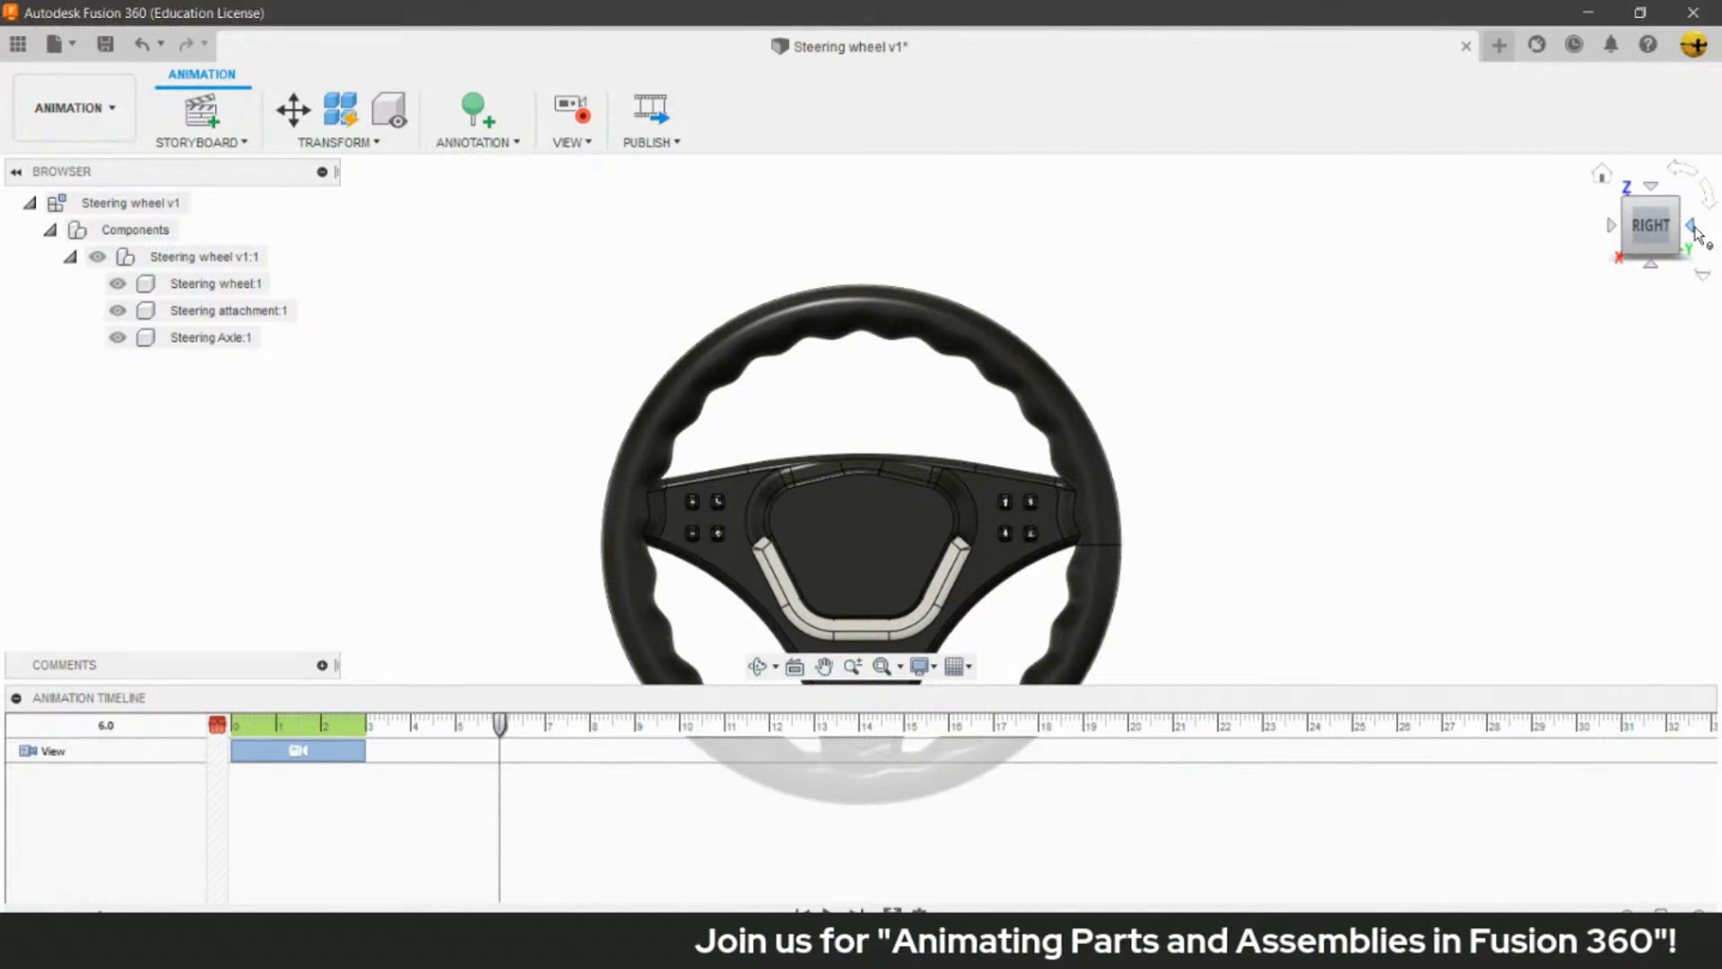
pyautogui.click(1694, 229)
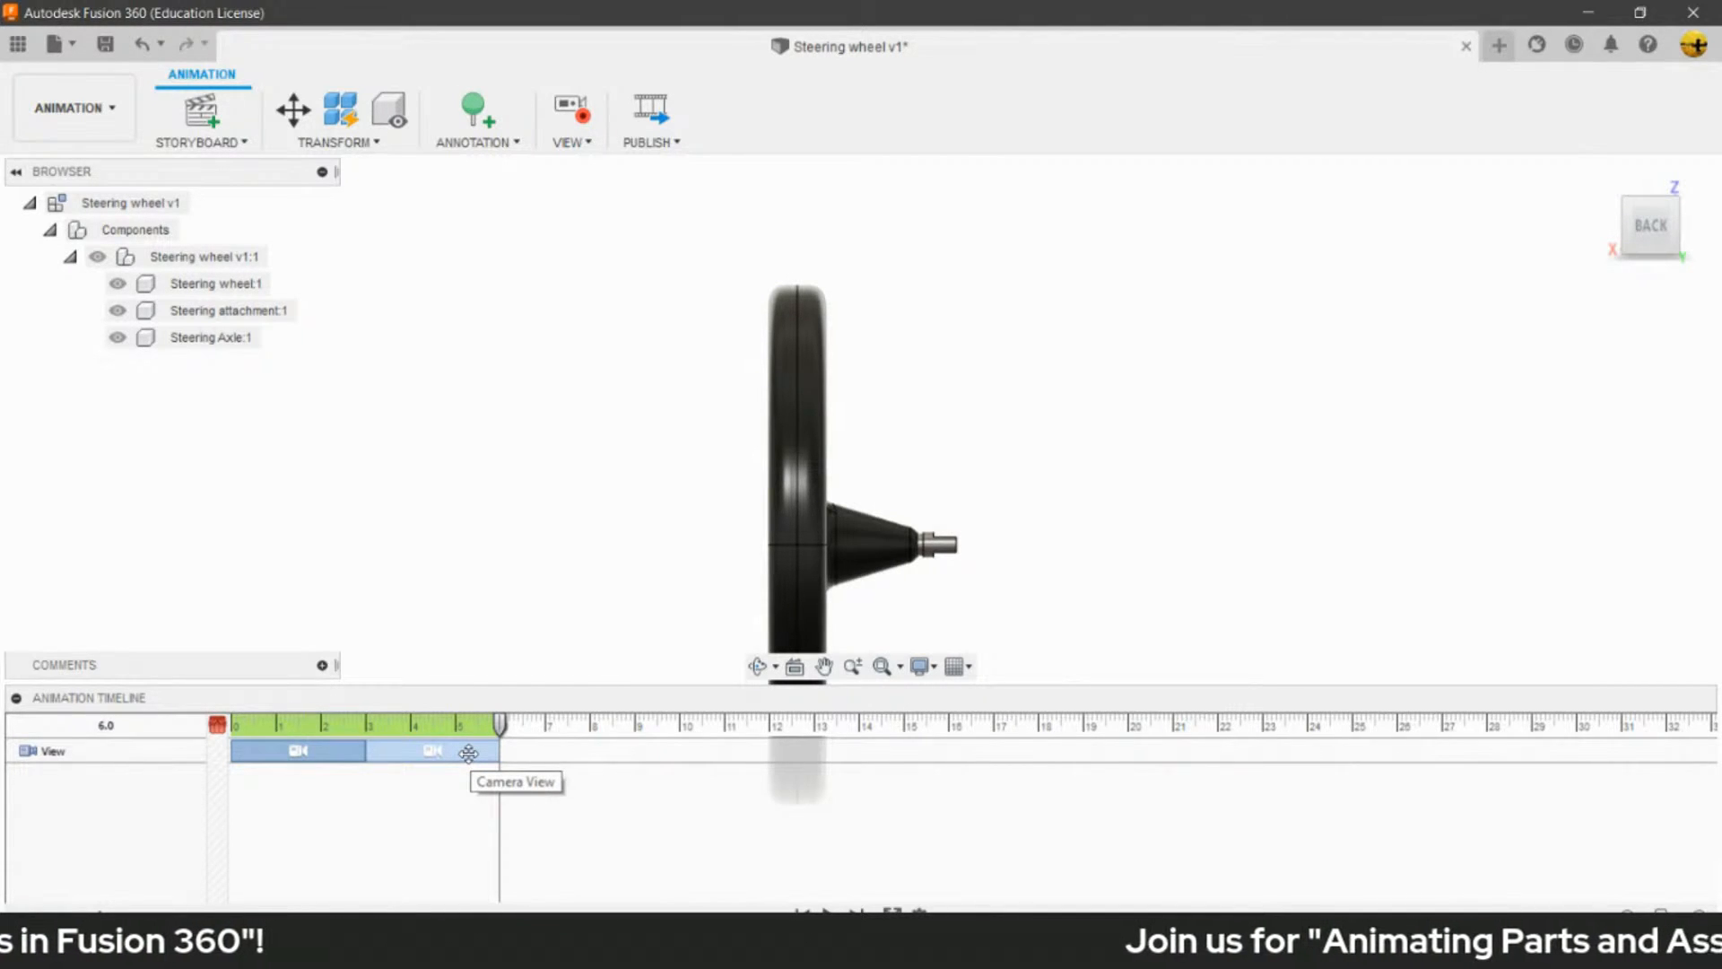
pyautogui.moveTo(501, 729); pyautogui.dragTo(220, 743)
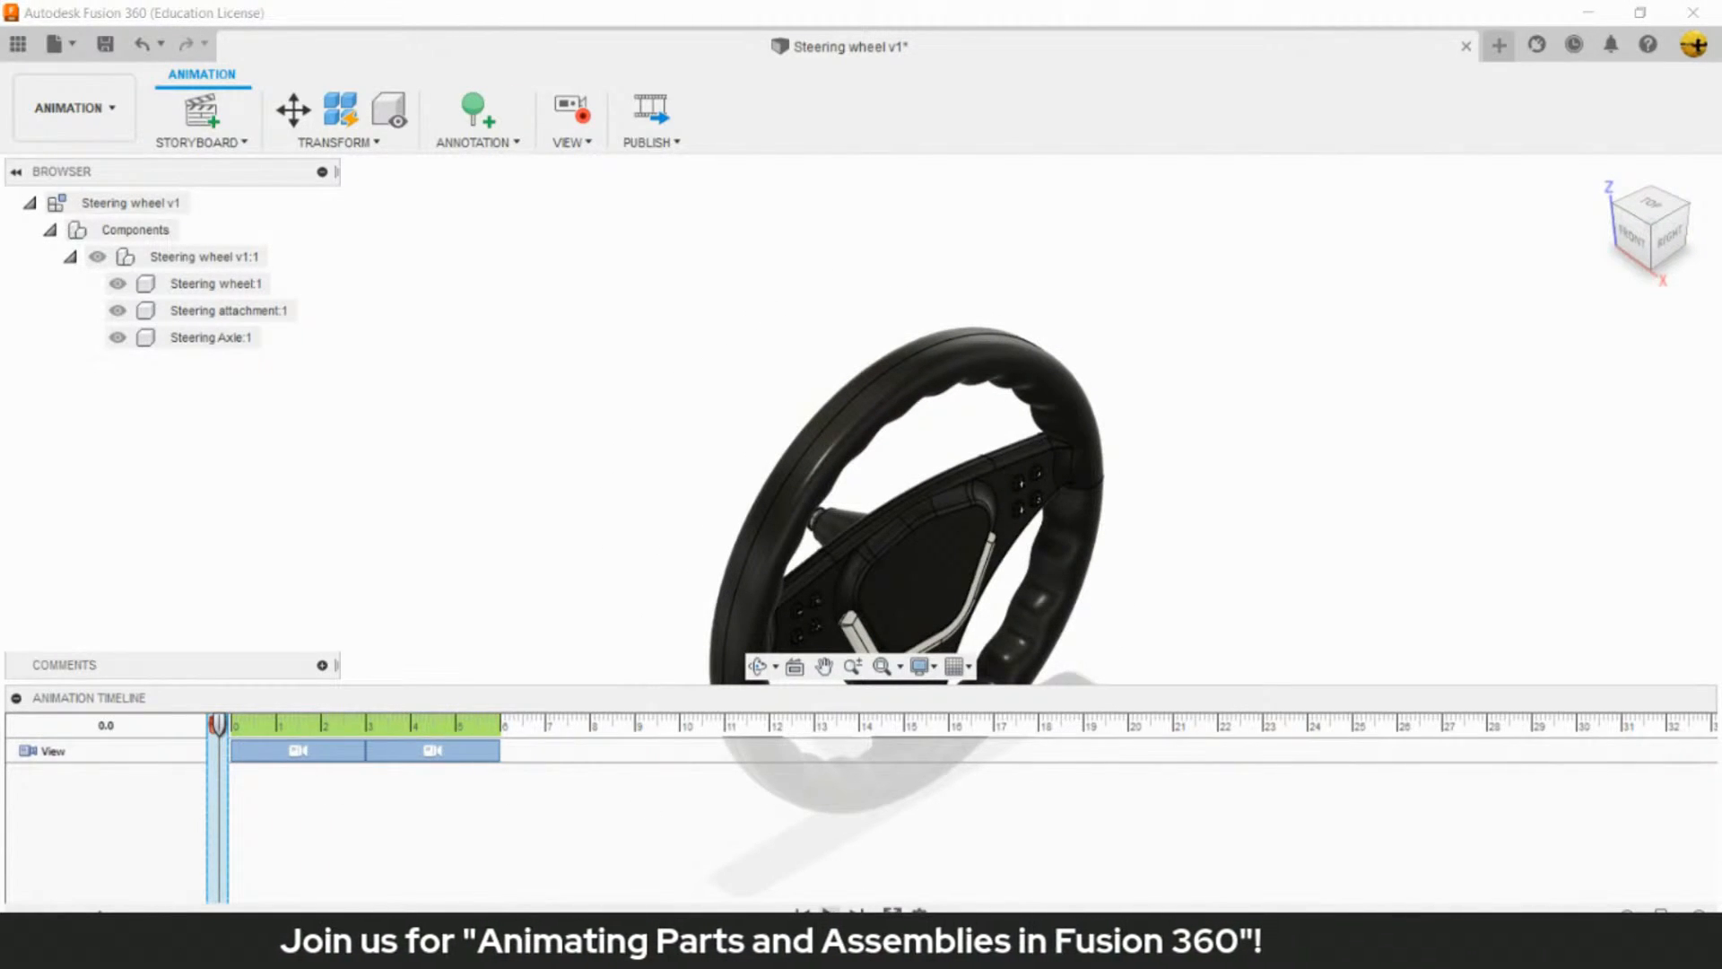
pyautogui.click(830, 916)
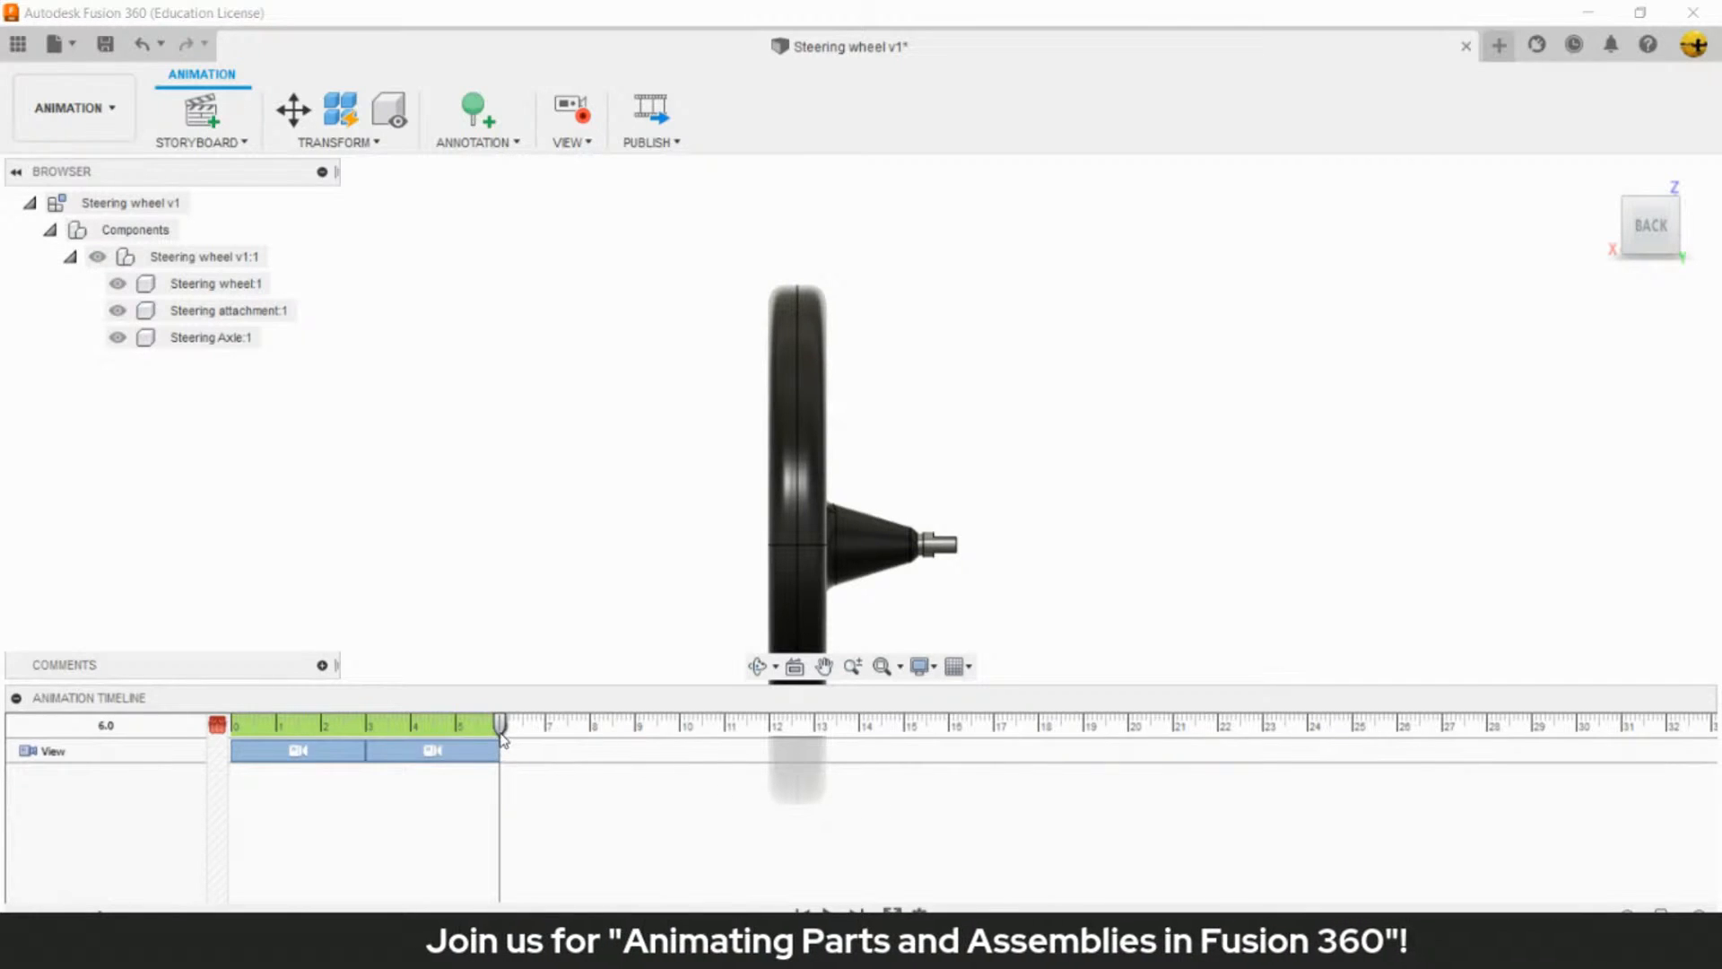
# - Add a third camera move returning to the home view at 9.0, and play the whole animation from the start
pyautogui.moveTo(501, 738); pyautogui.dragTo(636, 741)
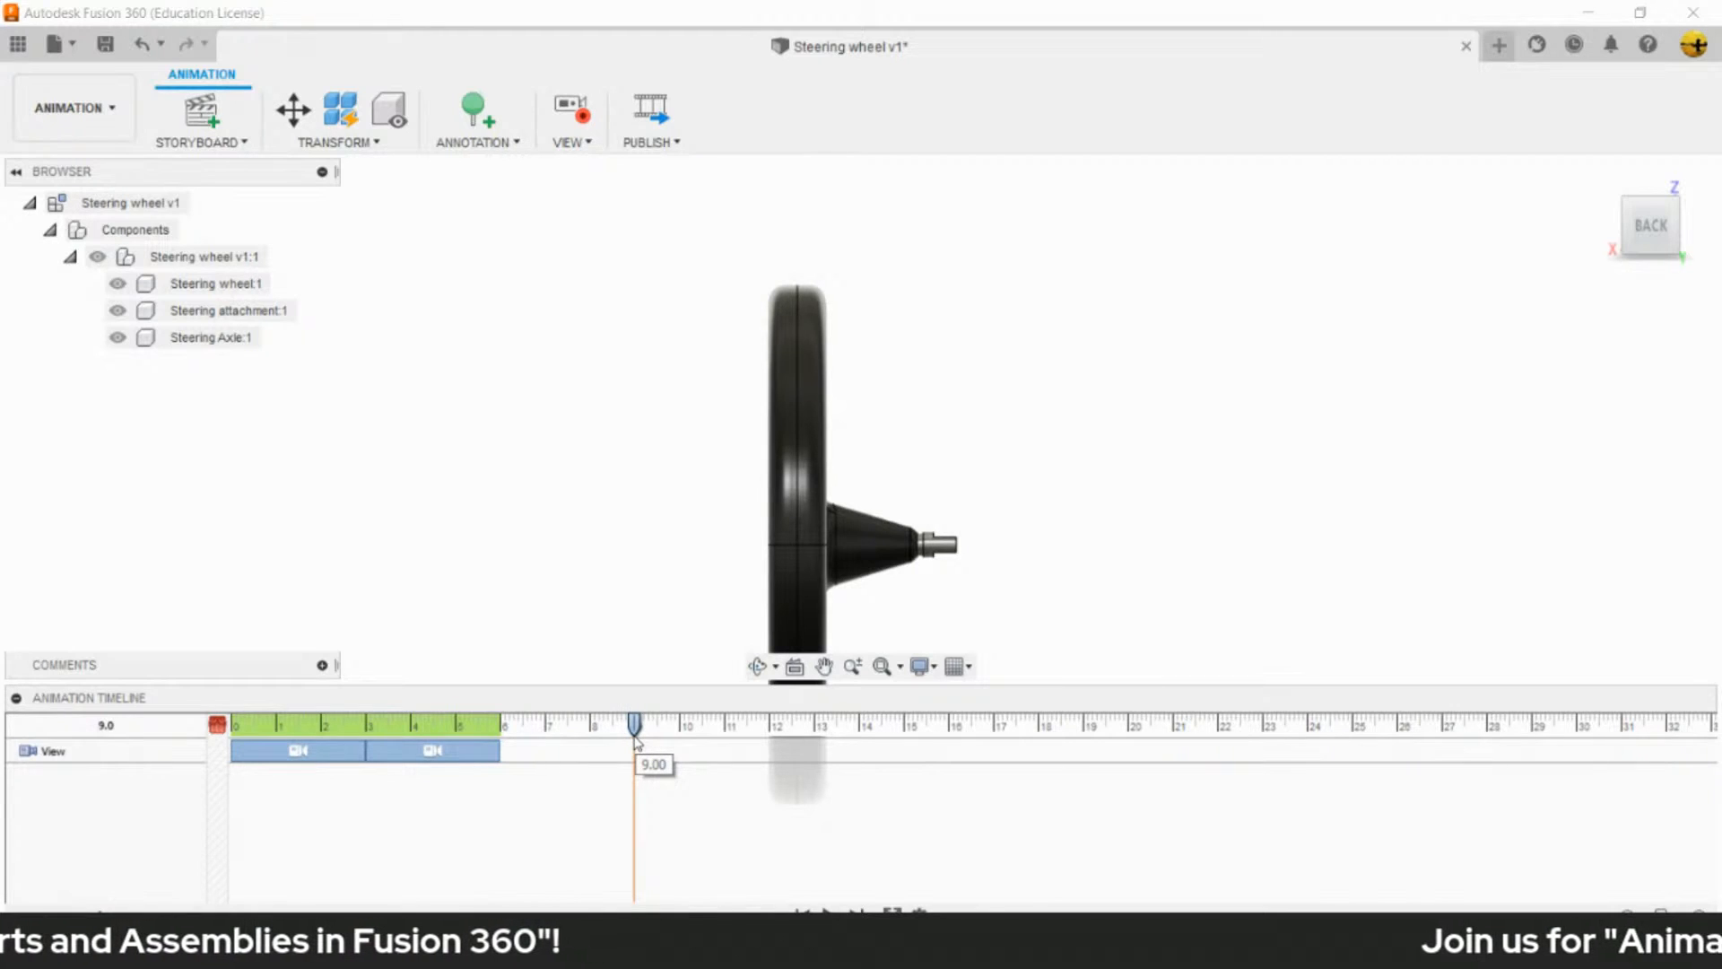
pyautogui.moveTo(637, 741); pyautogui.dragTo(637, 741)
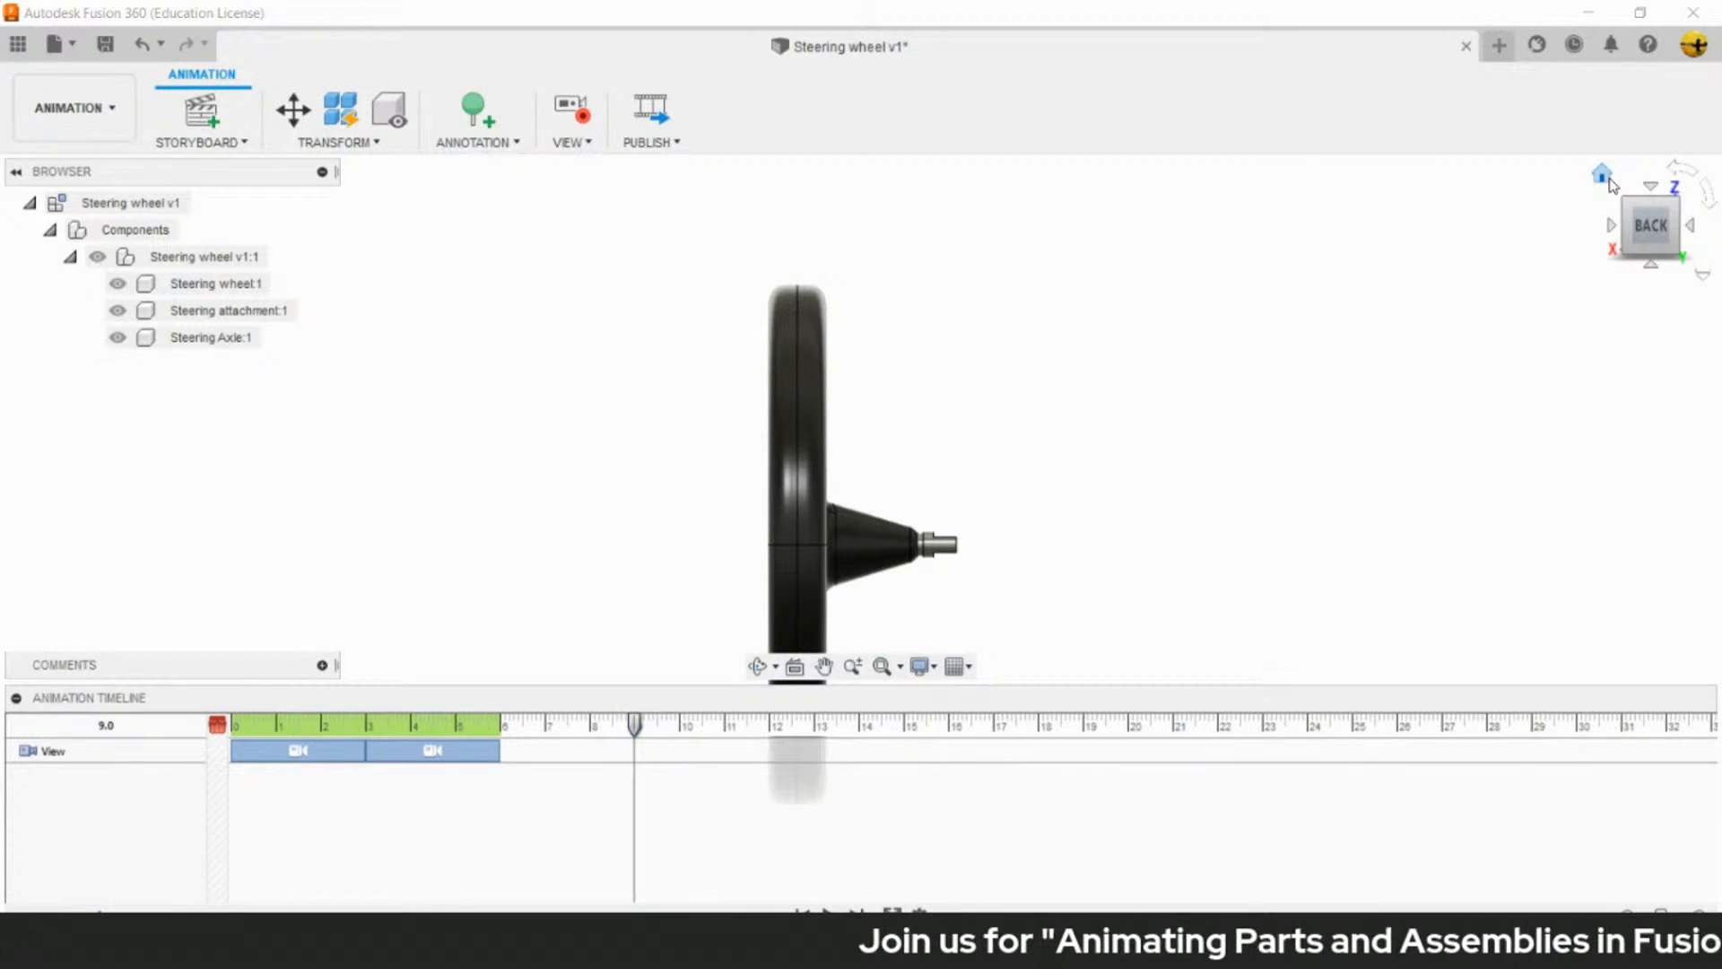
pyautogui.click(1602, 174)
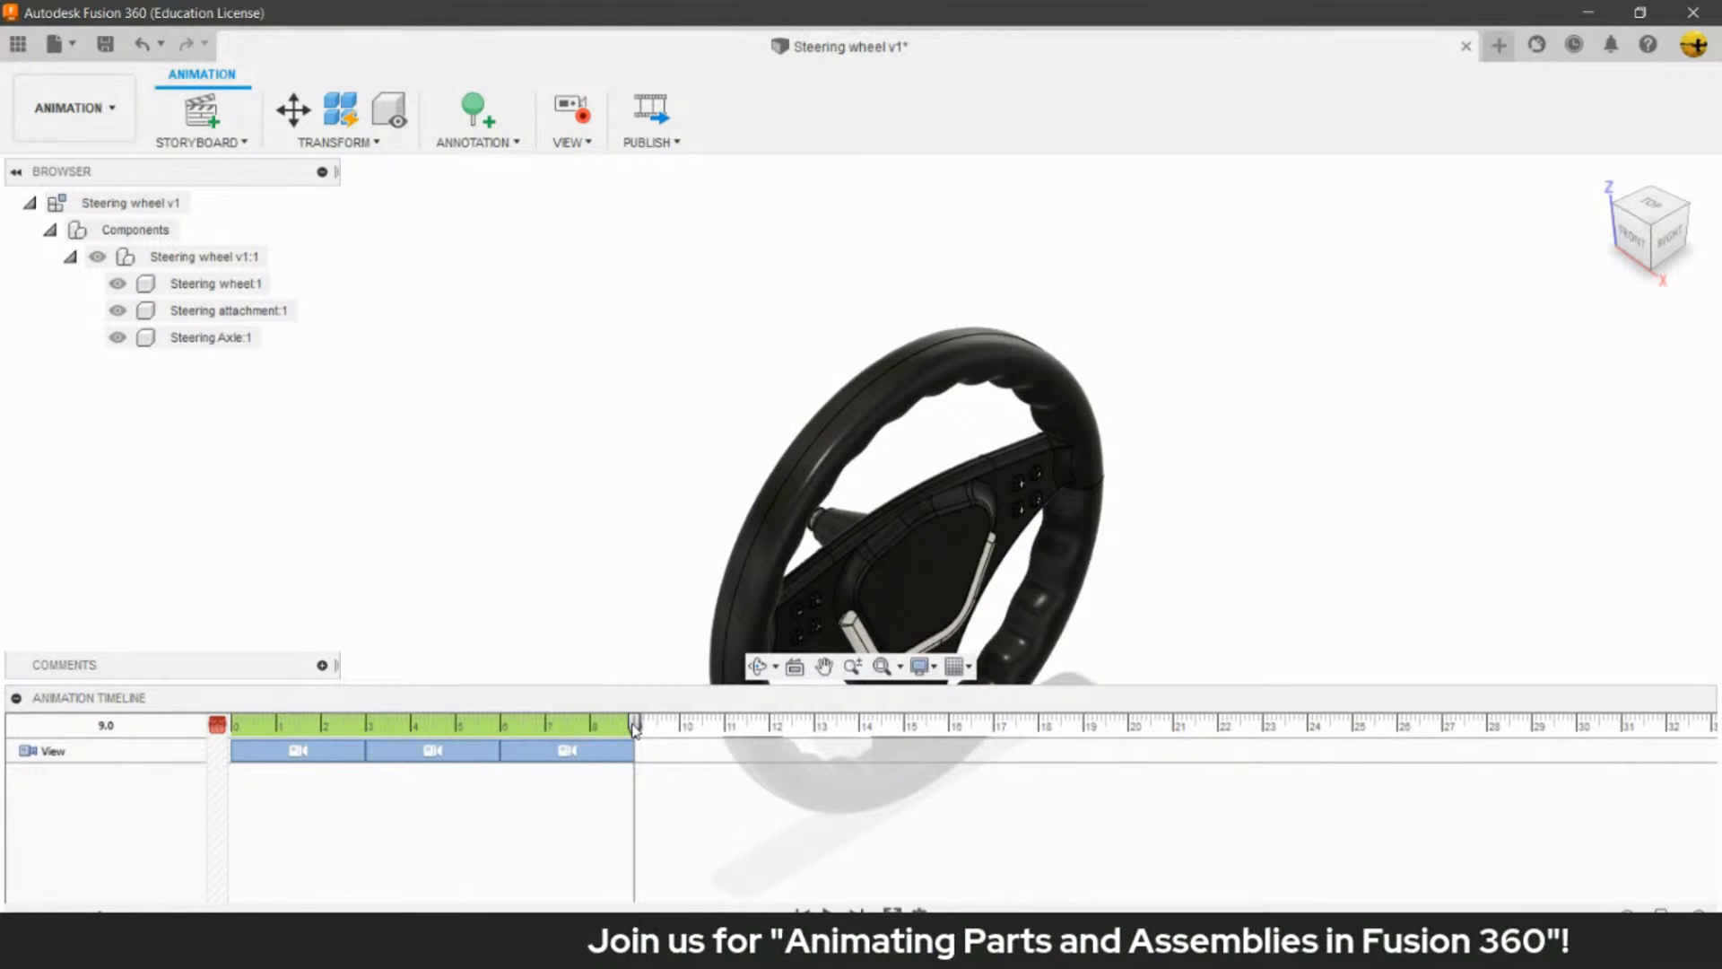
pyautogui.moveTo(634, 728); pyautogui.dragTo(223, 737)
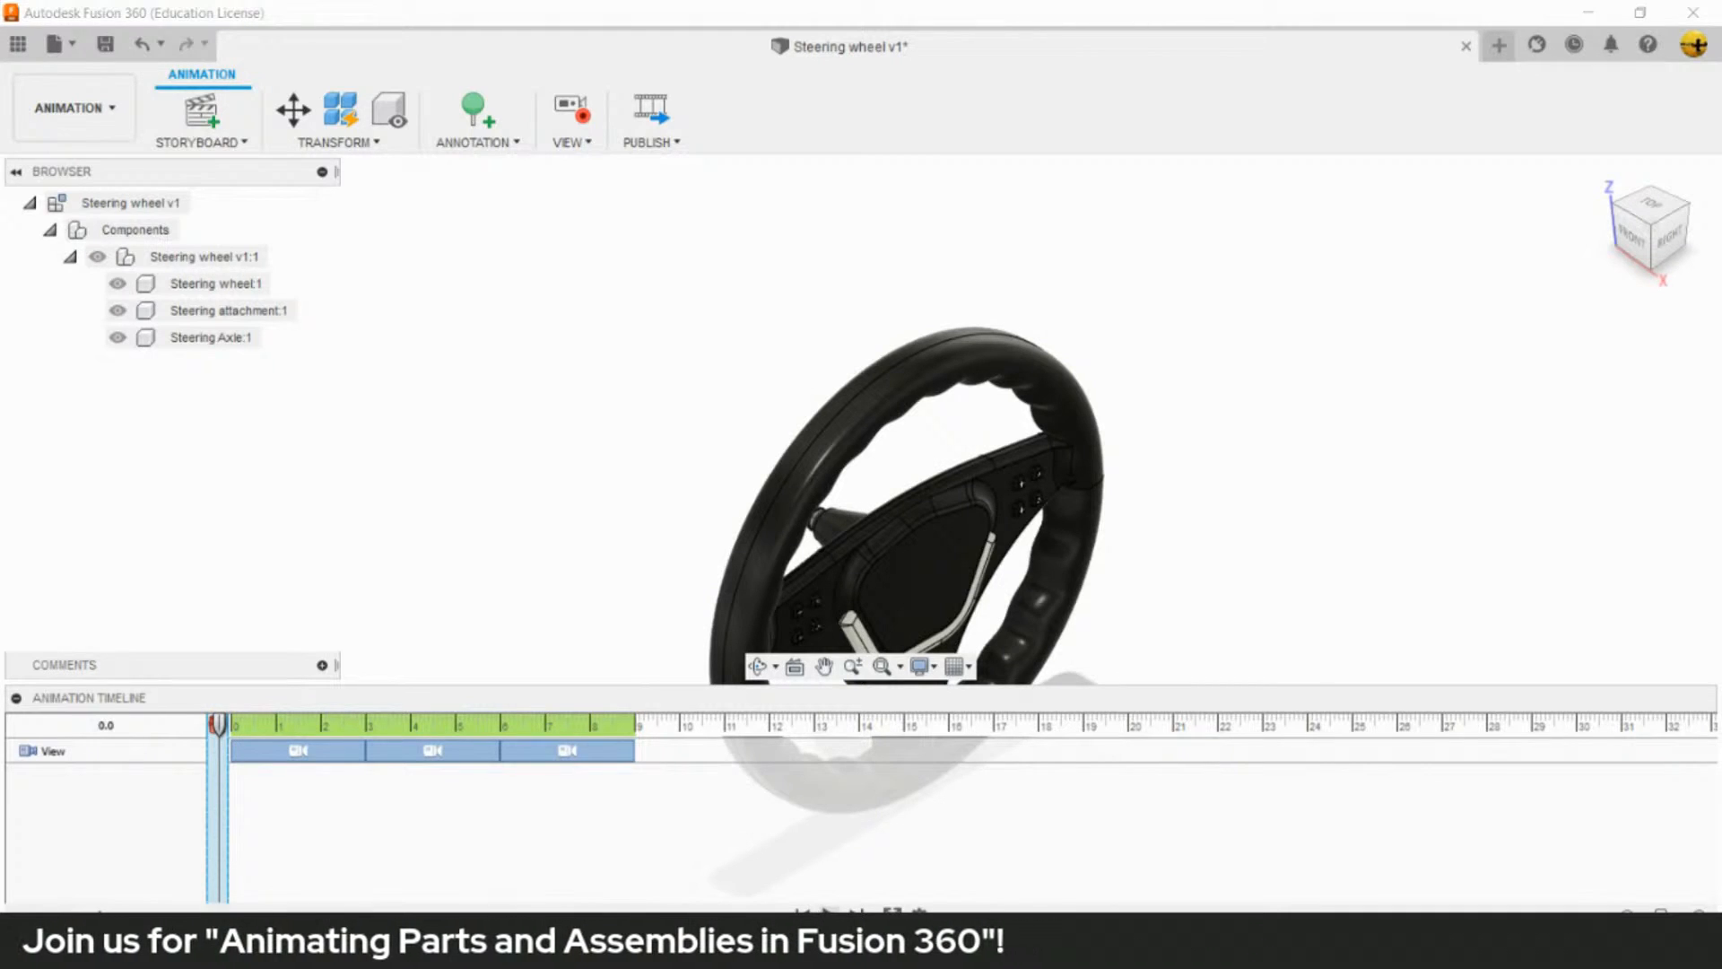
pyautogui.click(830, 915)
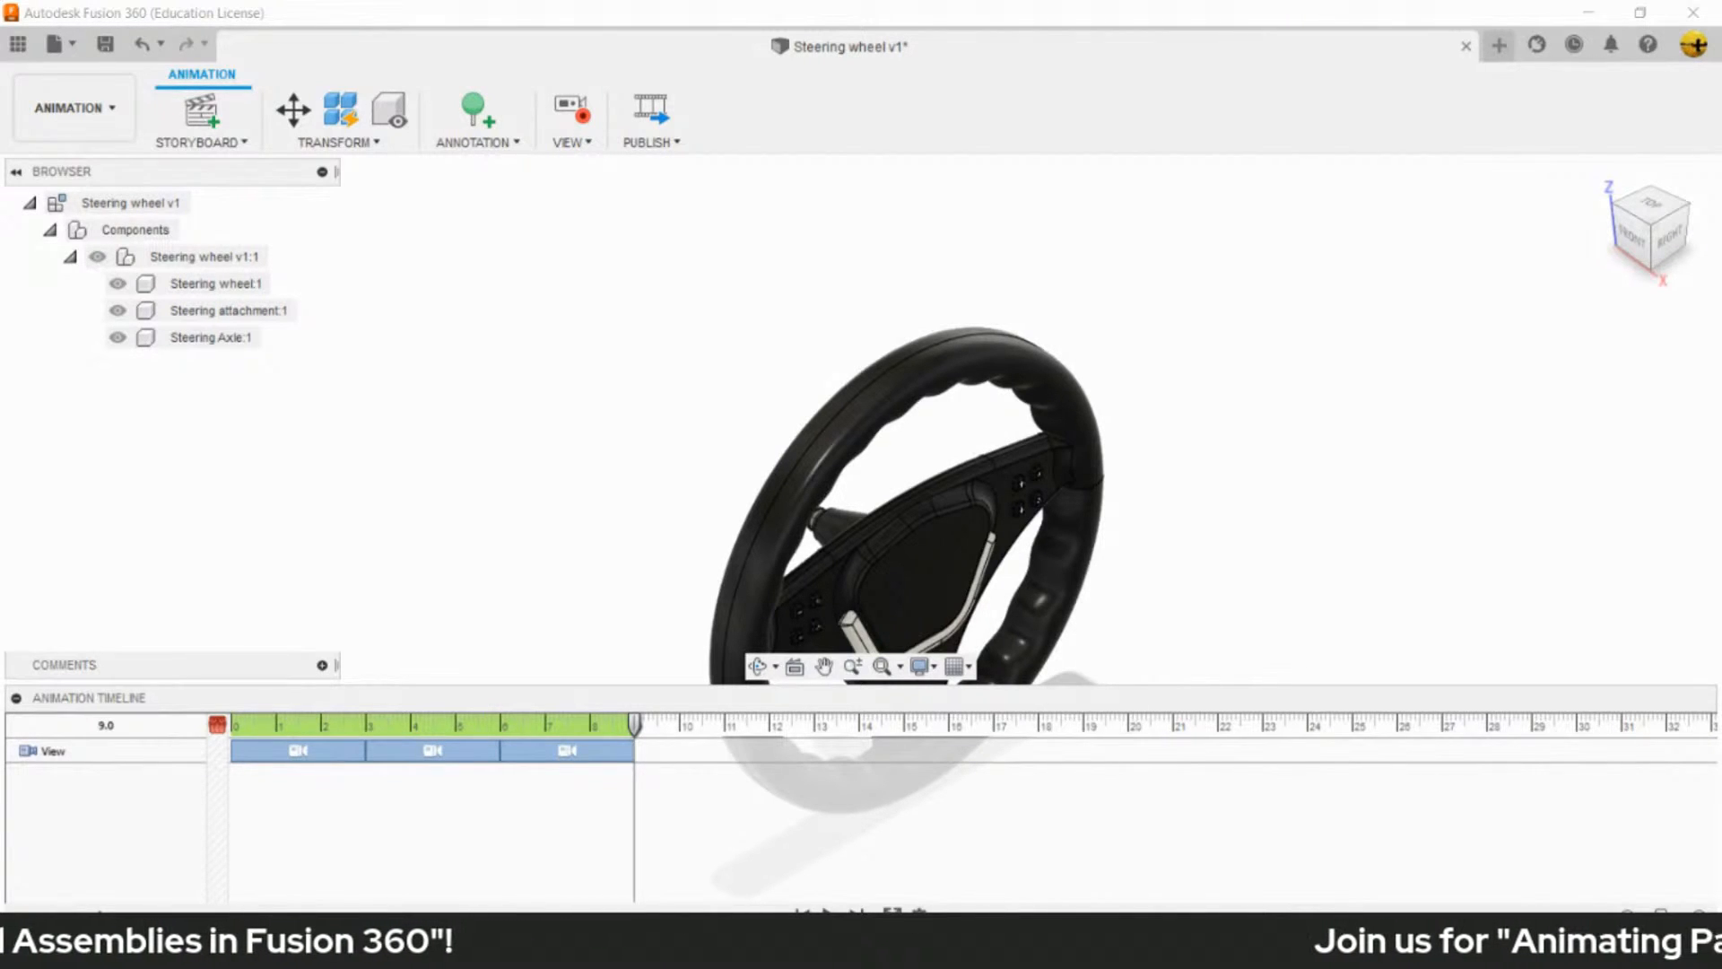
# - Highlight the Steering wheel, Steering attachment and Steering Axle components in turn, then clear the selection
pyautogui.click(1045, 417)
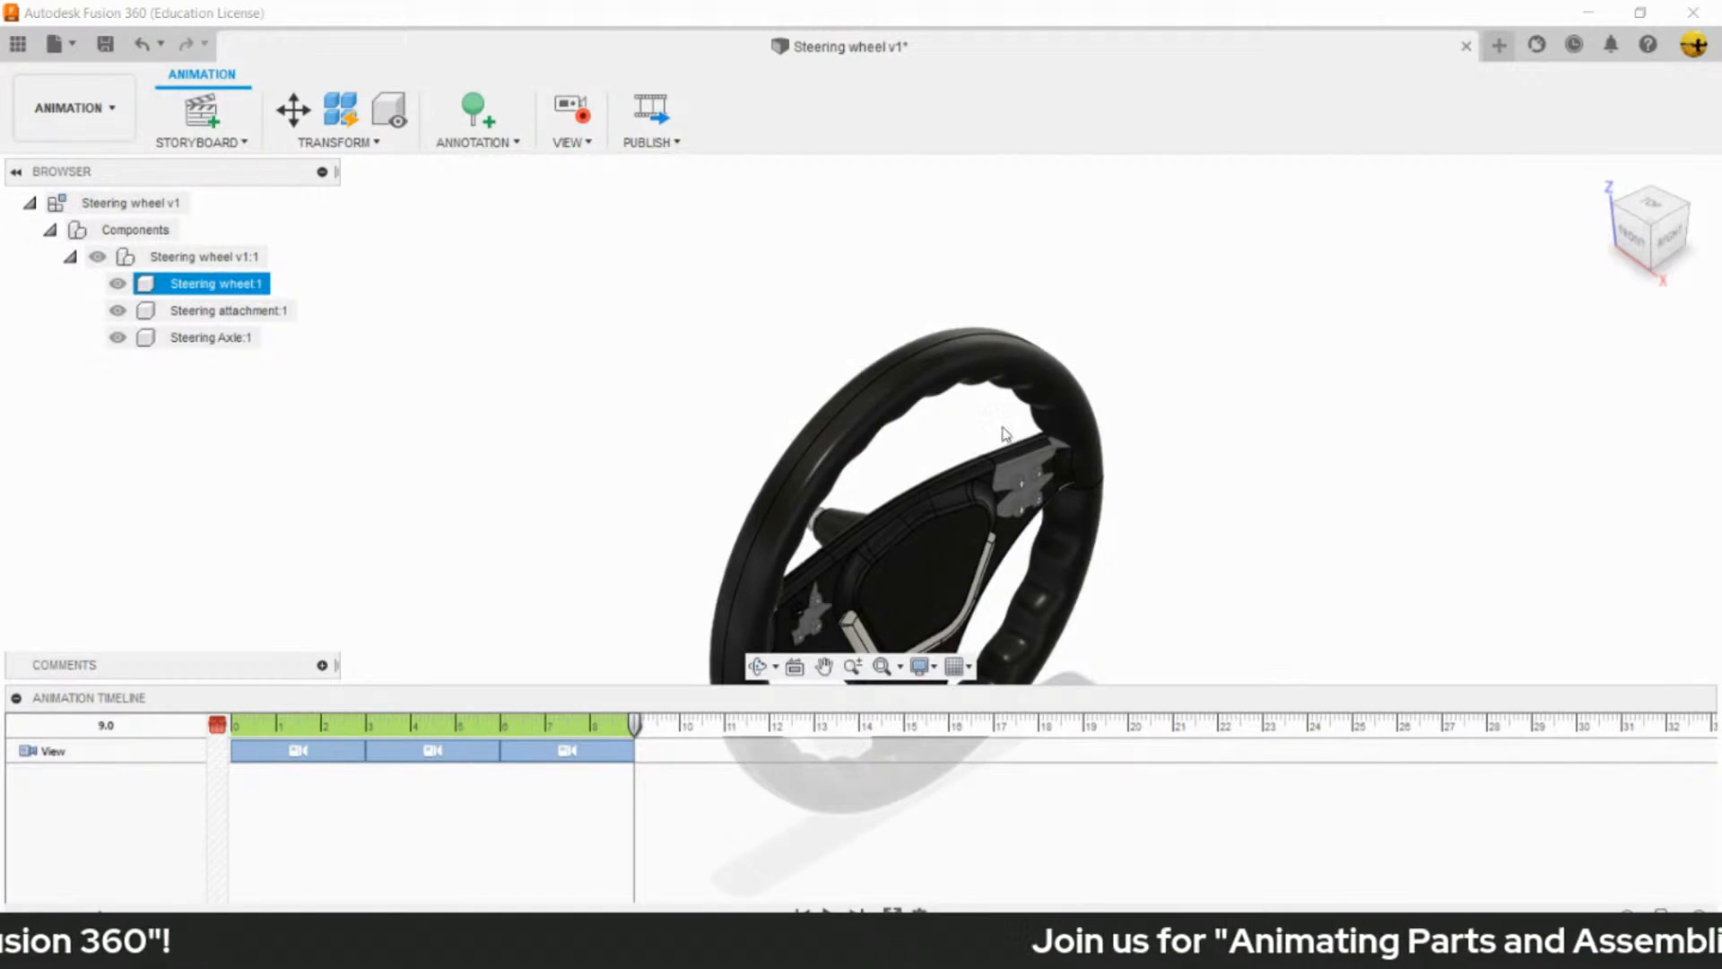
pyautogui.click(974, 441)
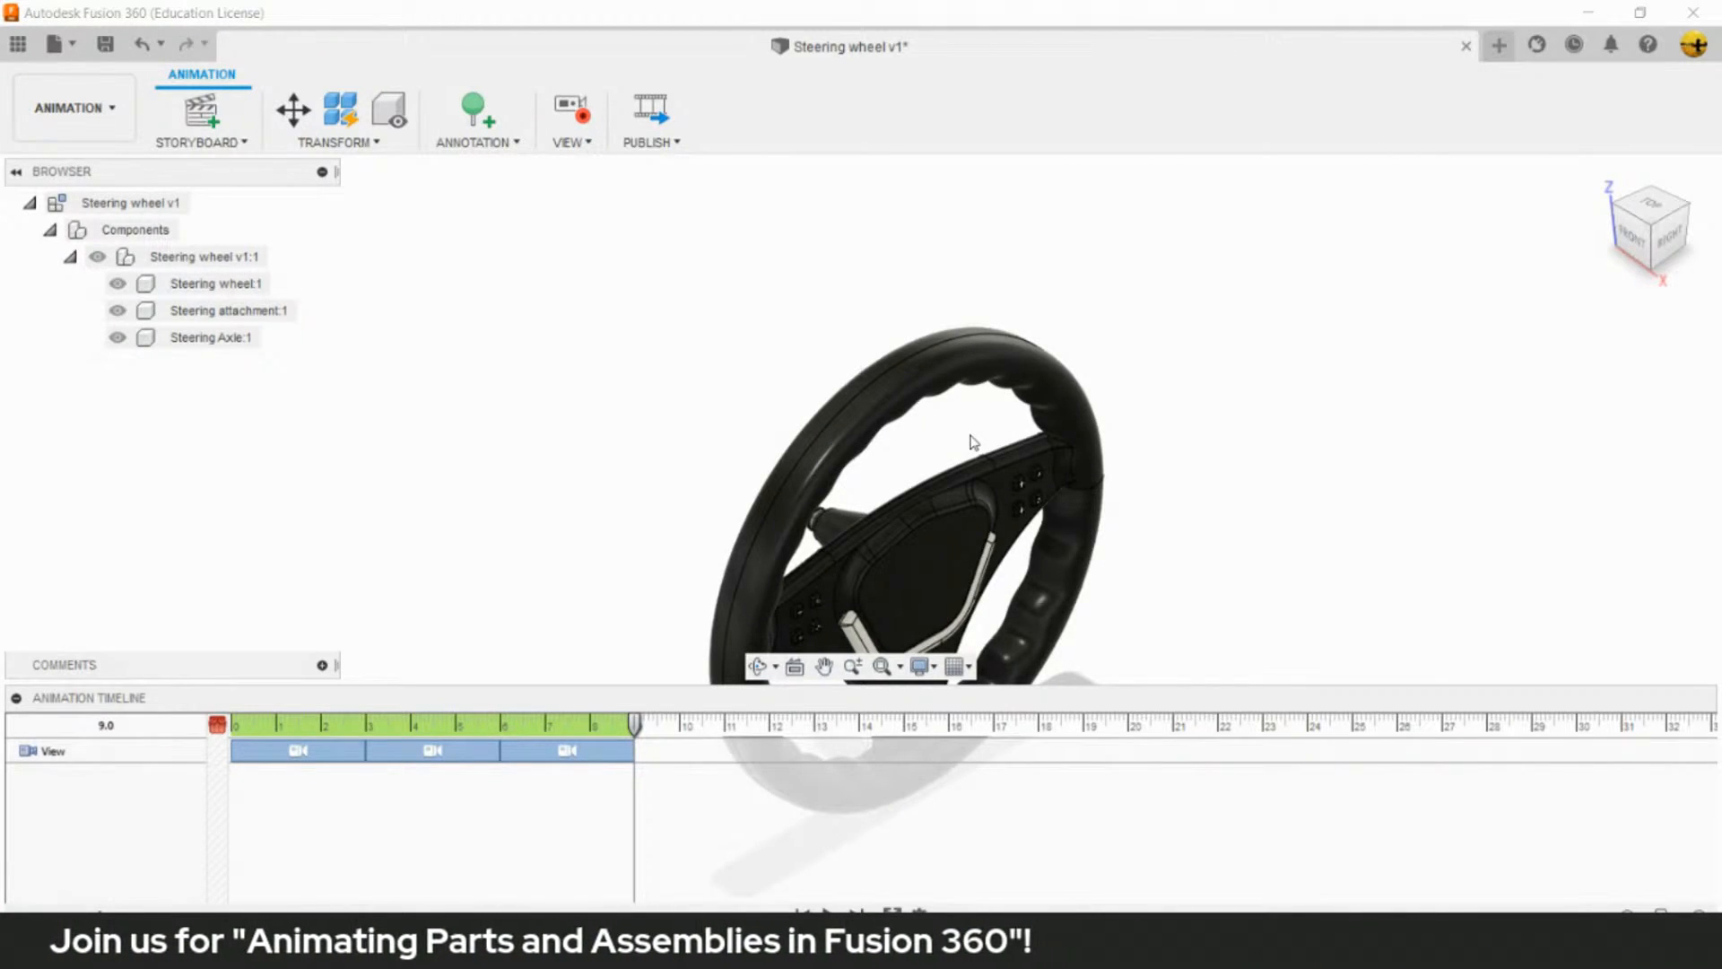
pyautogui.click(240, 311)
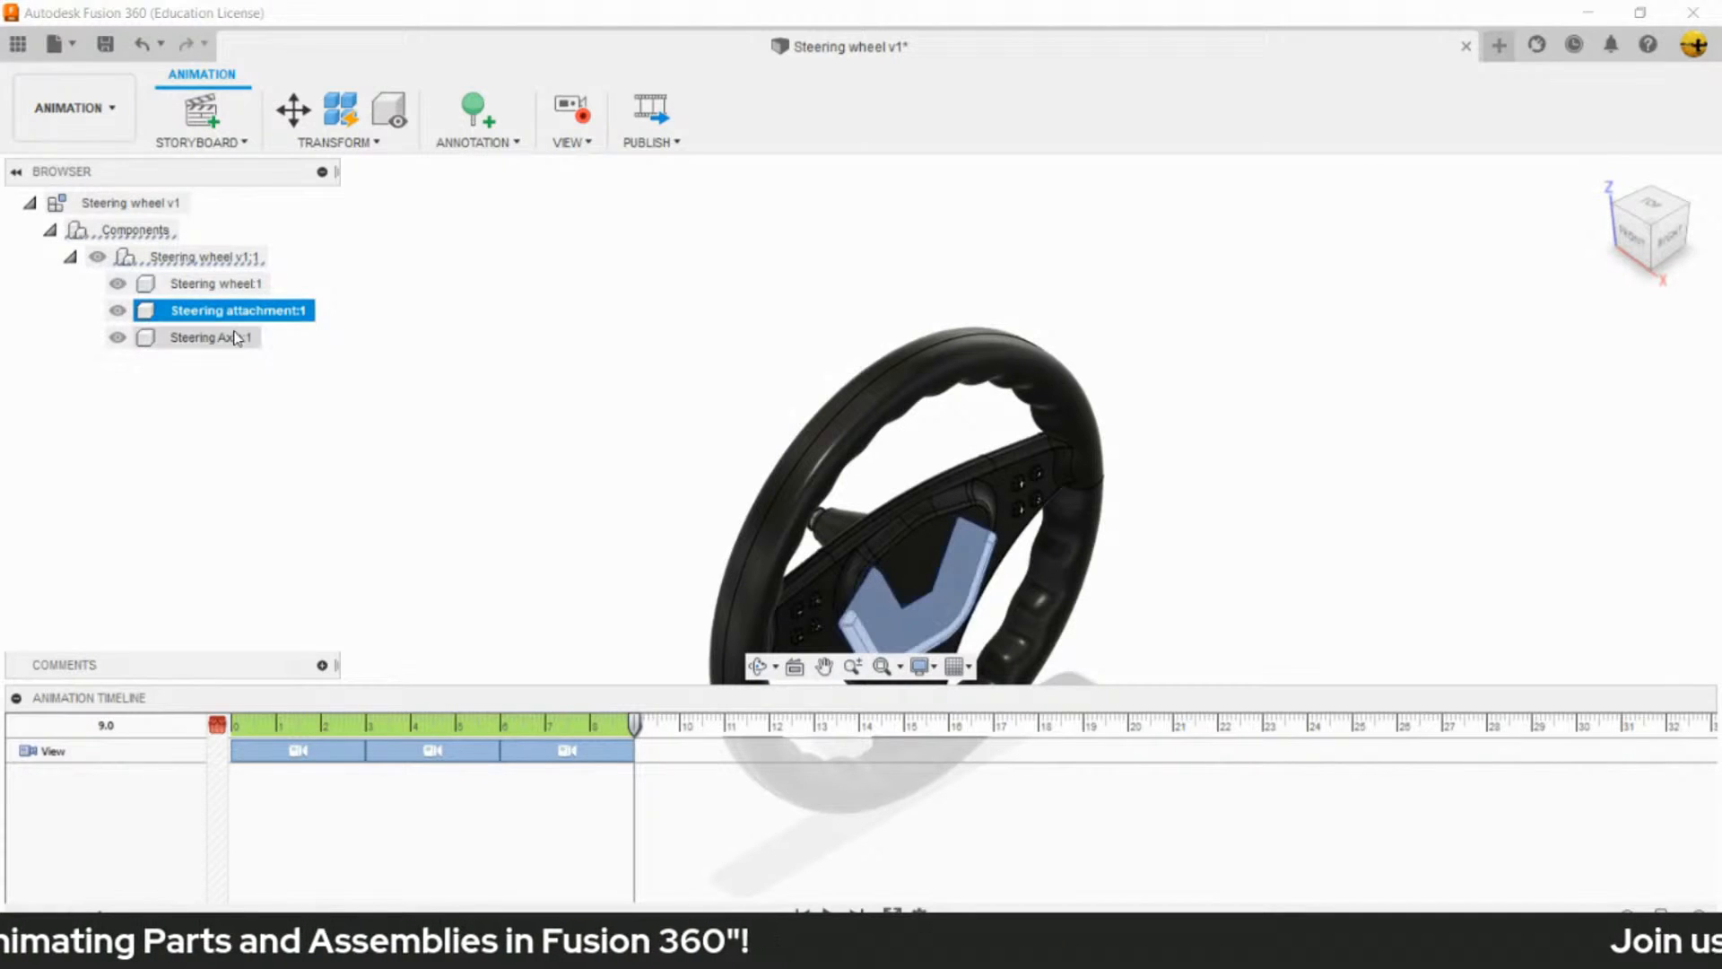
pyautogui.click(240, 338)
pyautogui.click(635, 302)
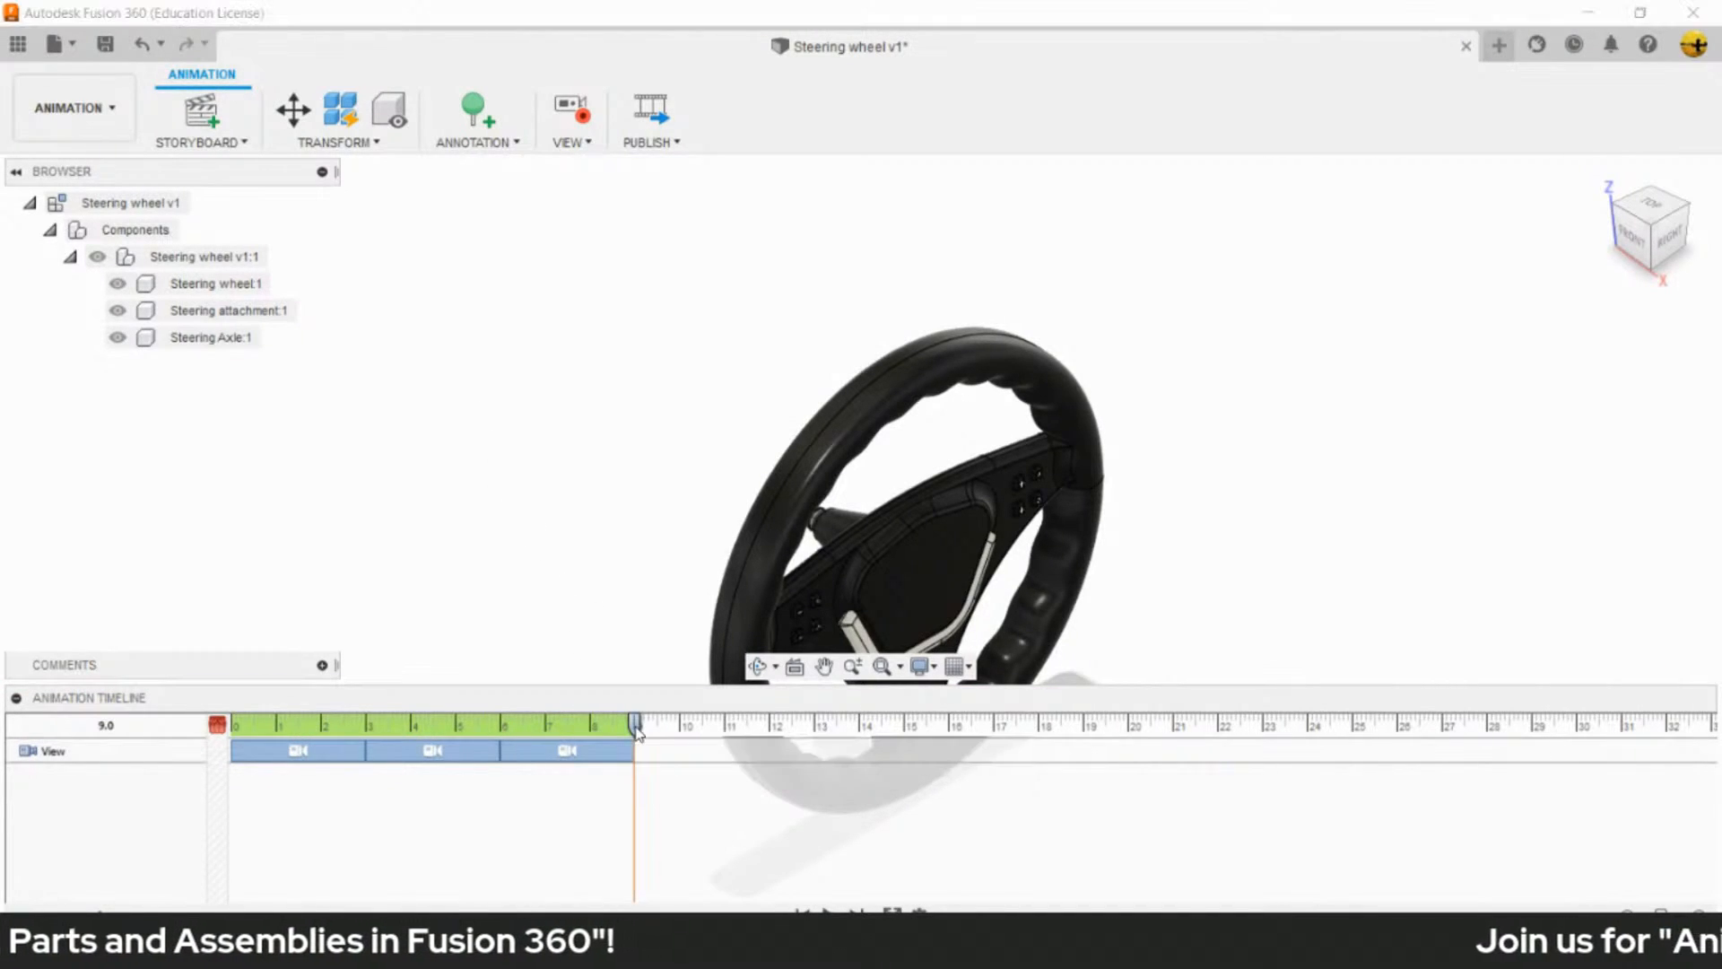
# - Try Auto Explode: All Levels at 12.0 on the timeline without selecting any component
pyautogui.moveTo(636, 728); pyautogui.dragTo(769, 728)
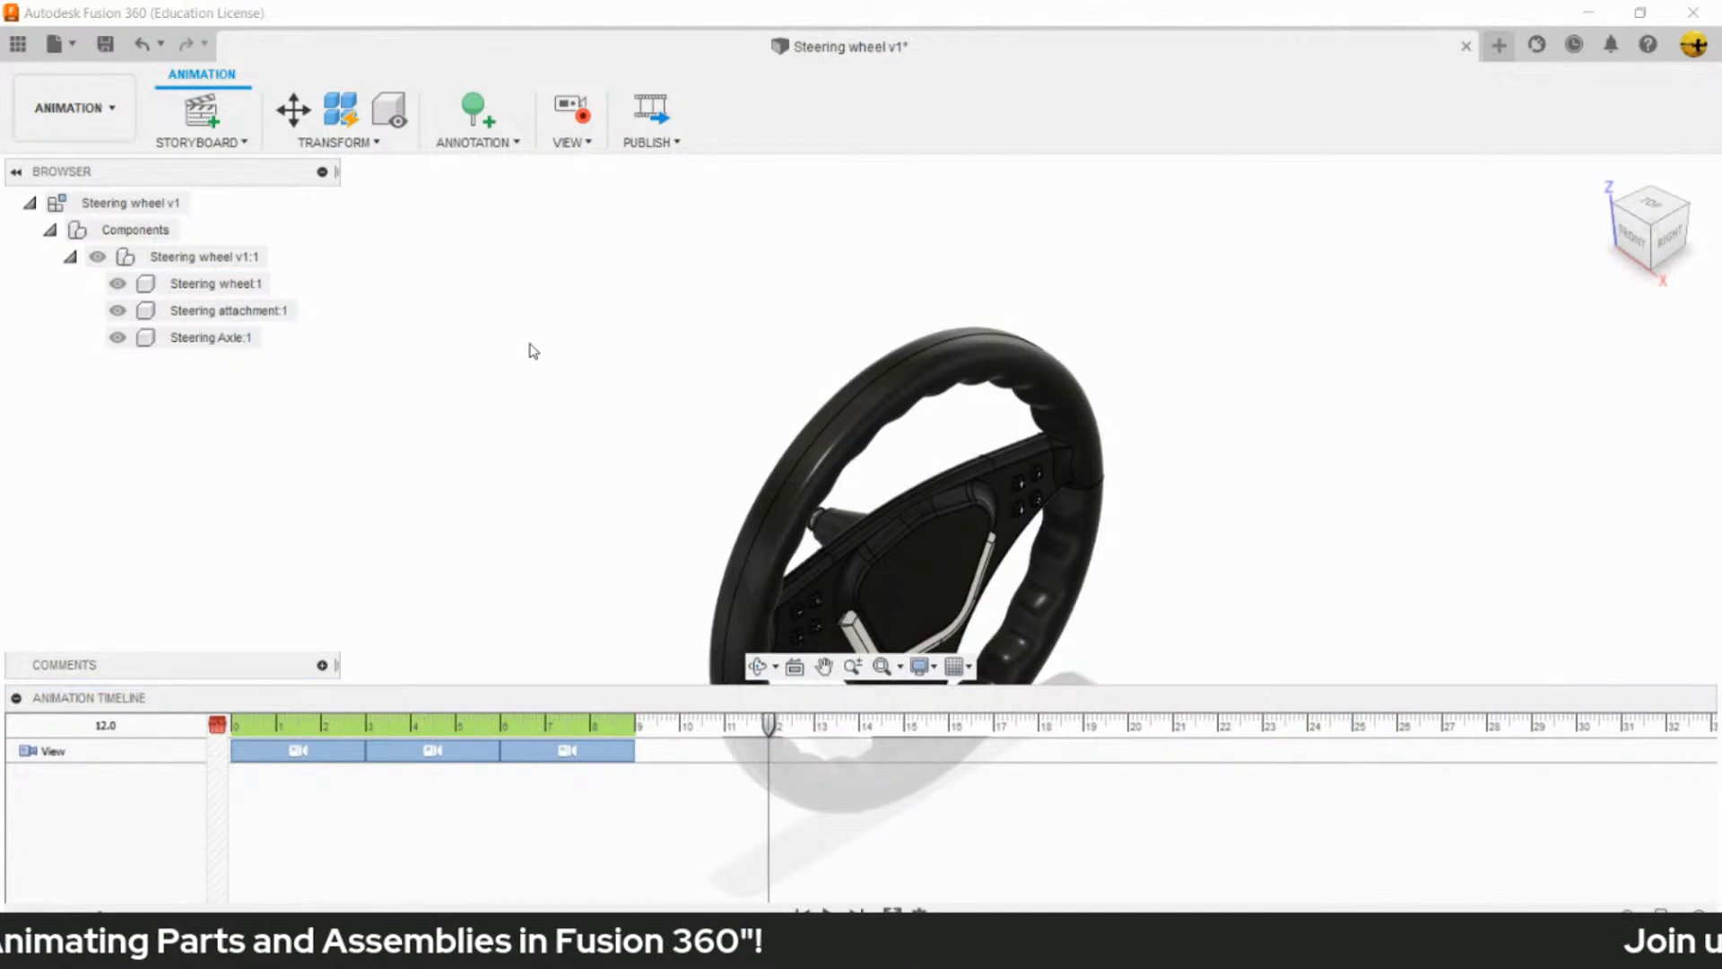
pyautogui.click(350, 144)
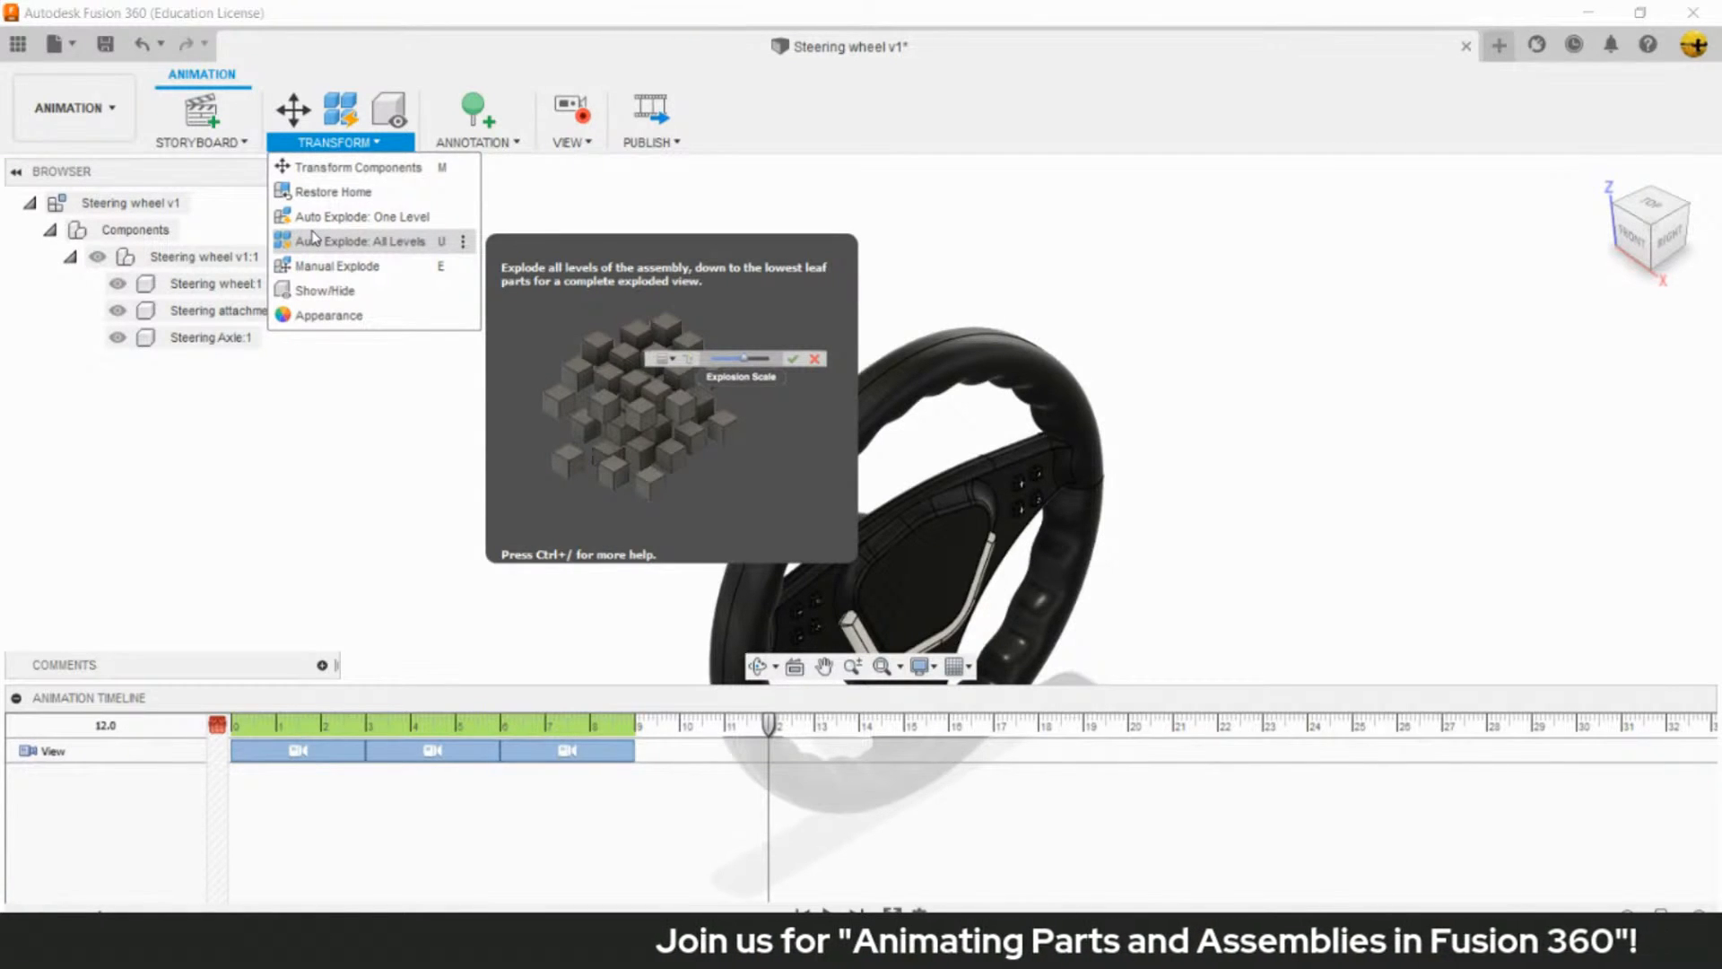
pyautogui.click(392, 249)
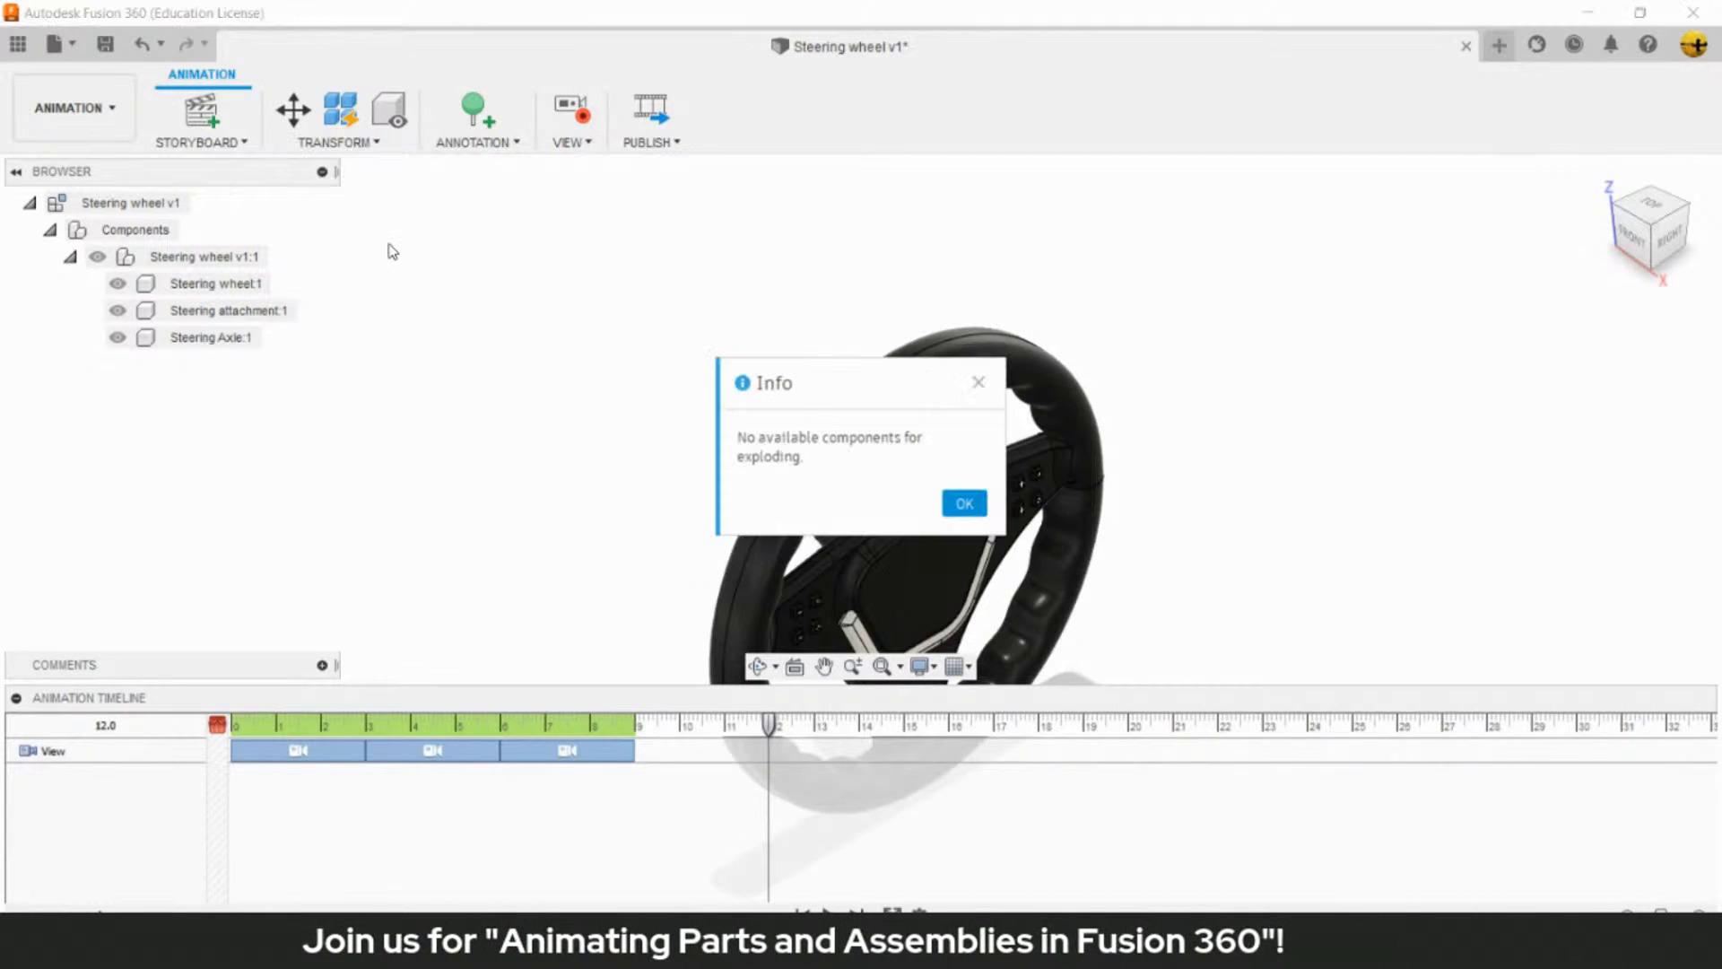
pyautogui.click(951, 503)
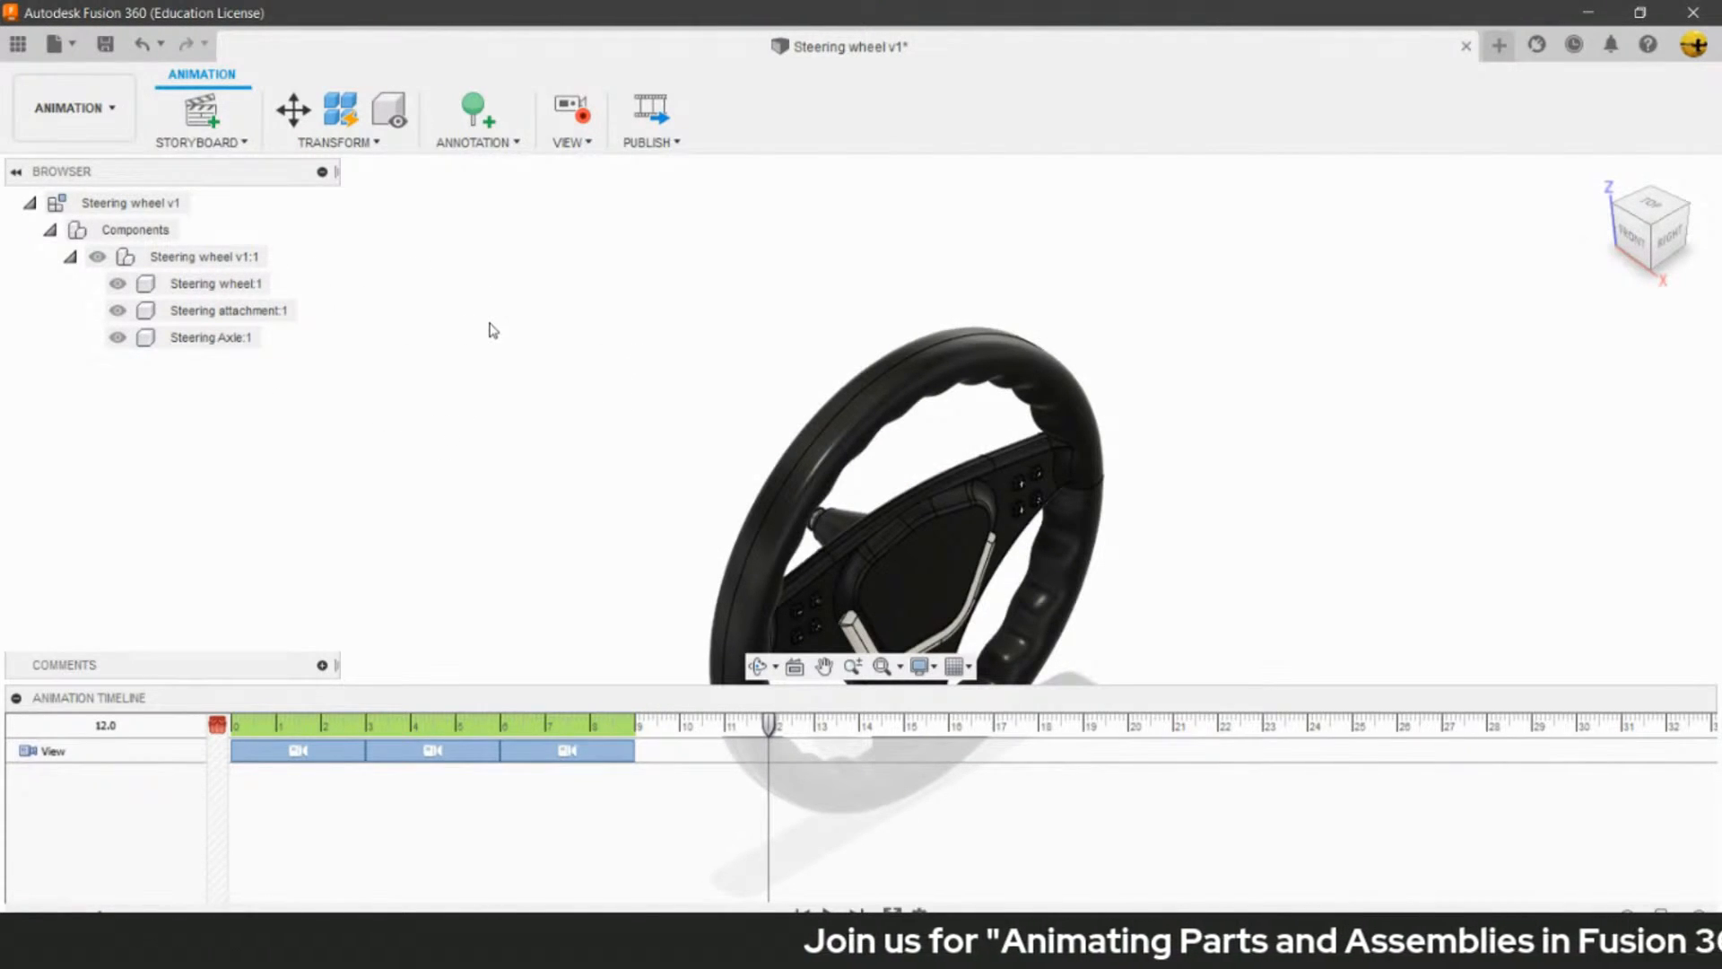
# - Apply Auto Explode: All Levels to the Steering wheel v1:1 component with the explosion scale at its maximum
pyautogui.click(235, 257)
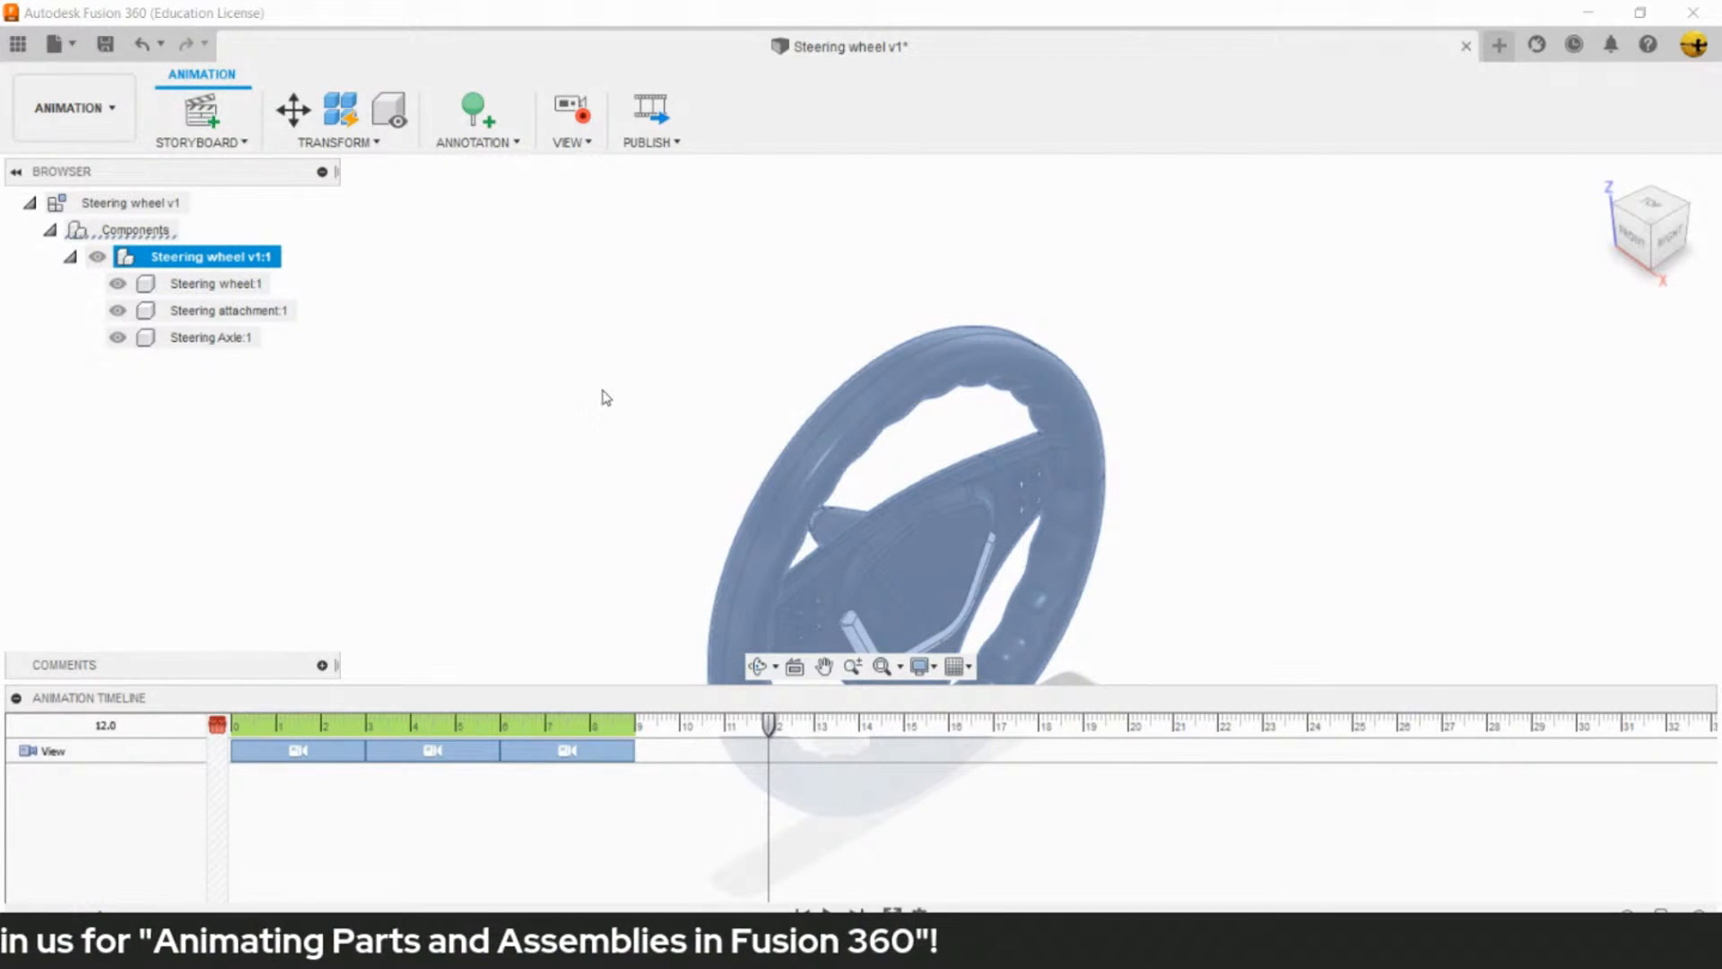
pyautogui.click(341, 142)
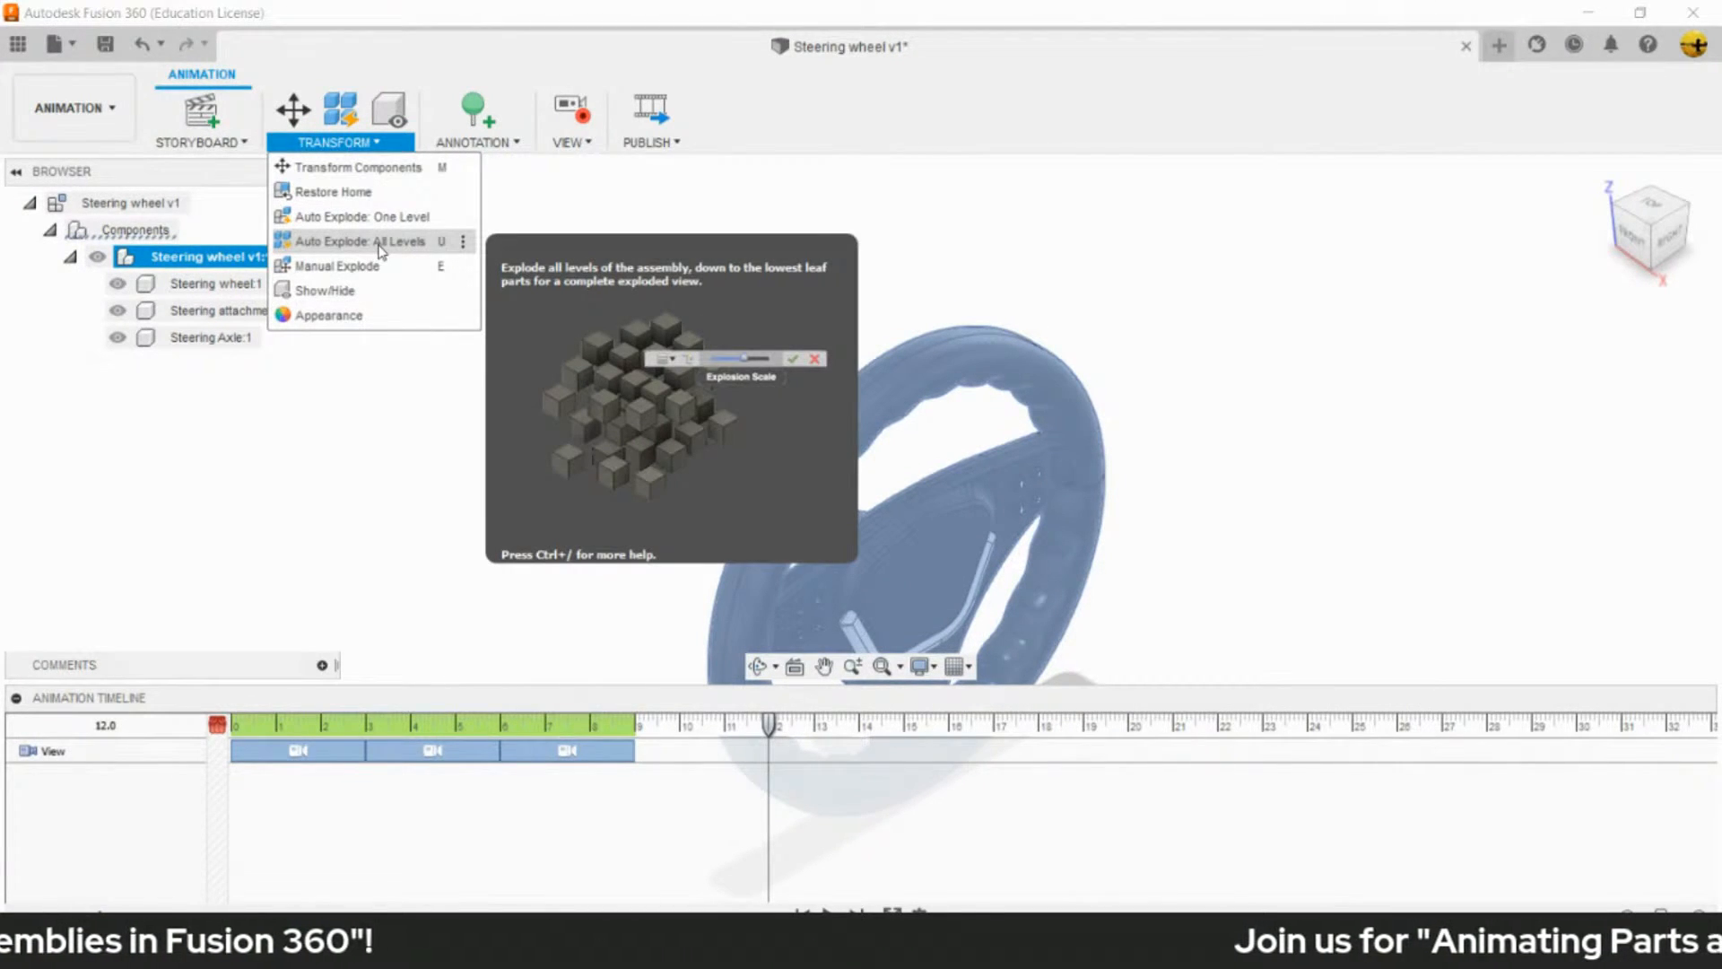
pyautogui.click(380, 247)
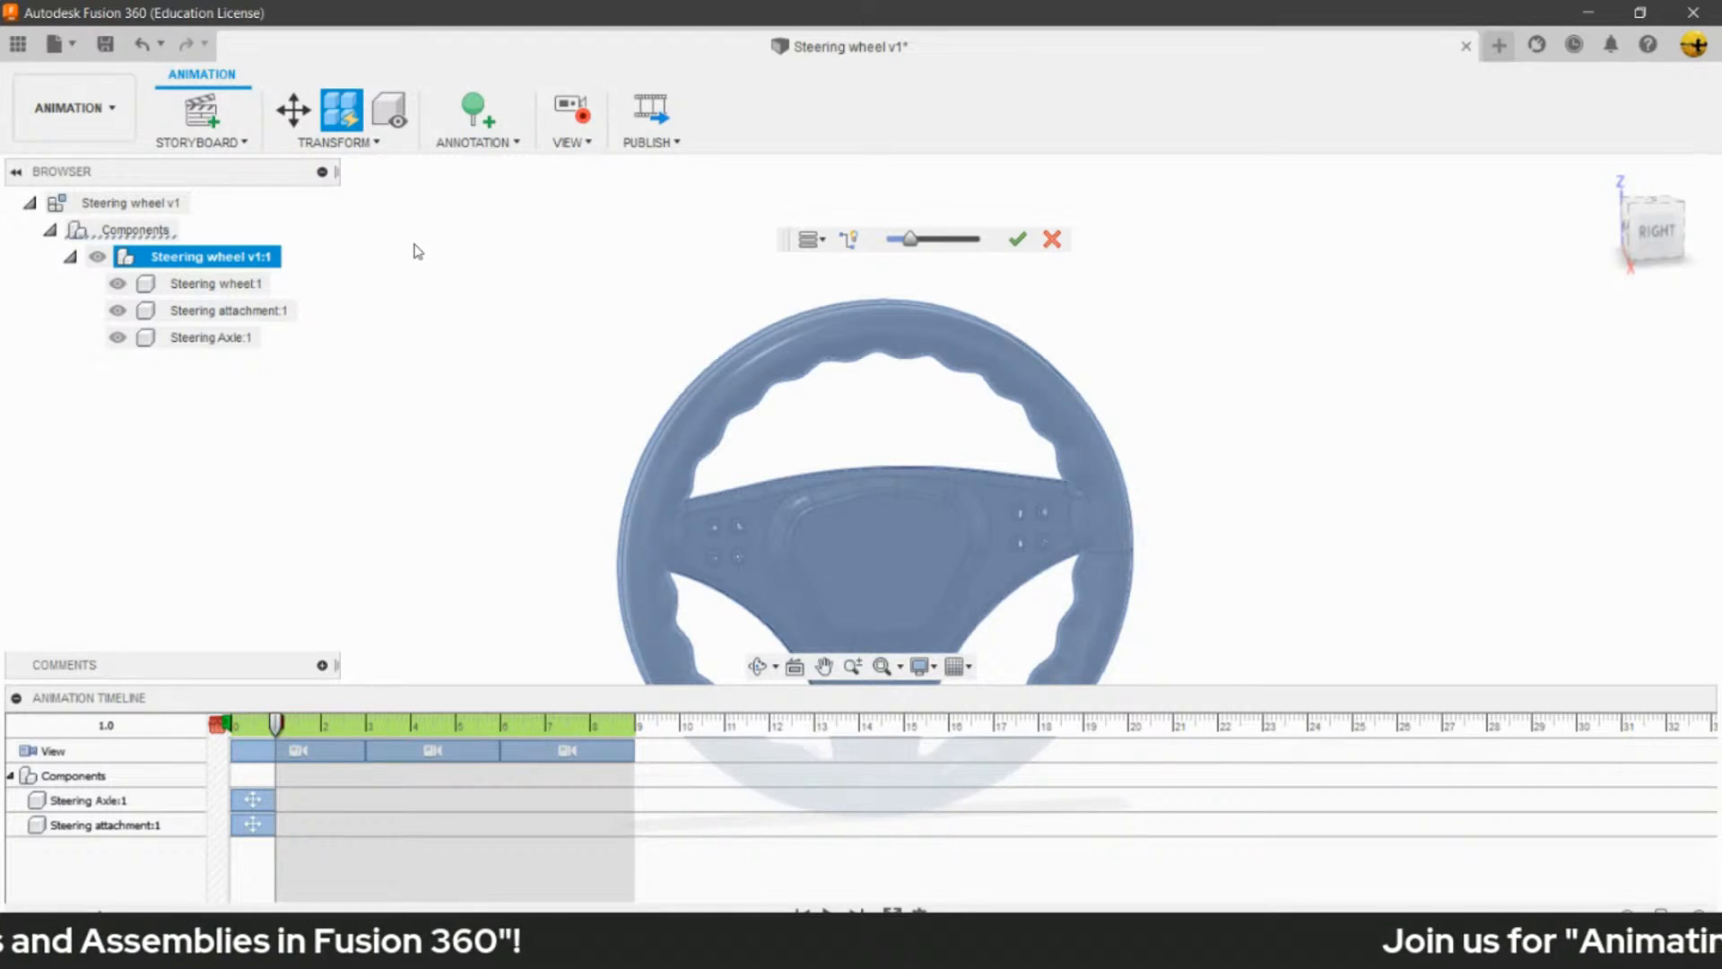
pyautogui.moveTo(911, 243); pyautogui.dragTo(985, 254)
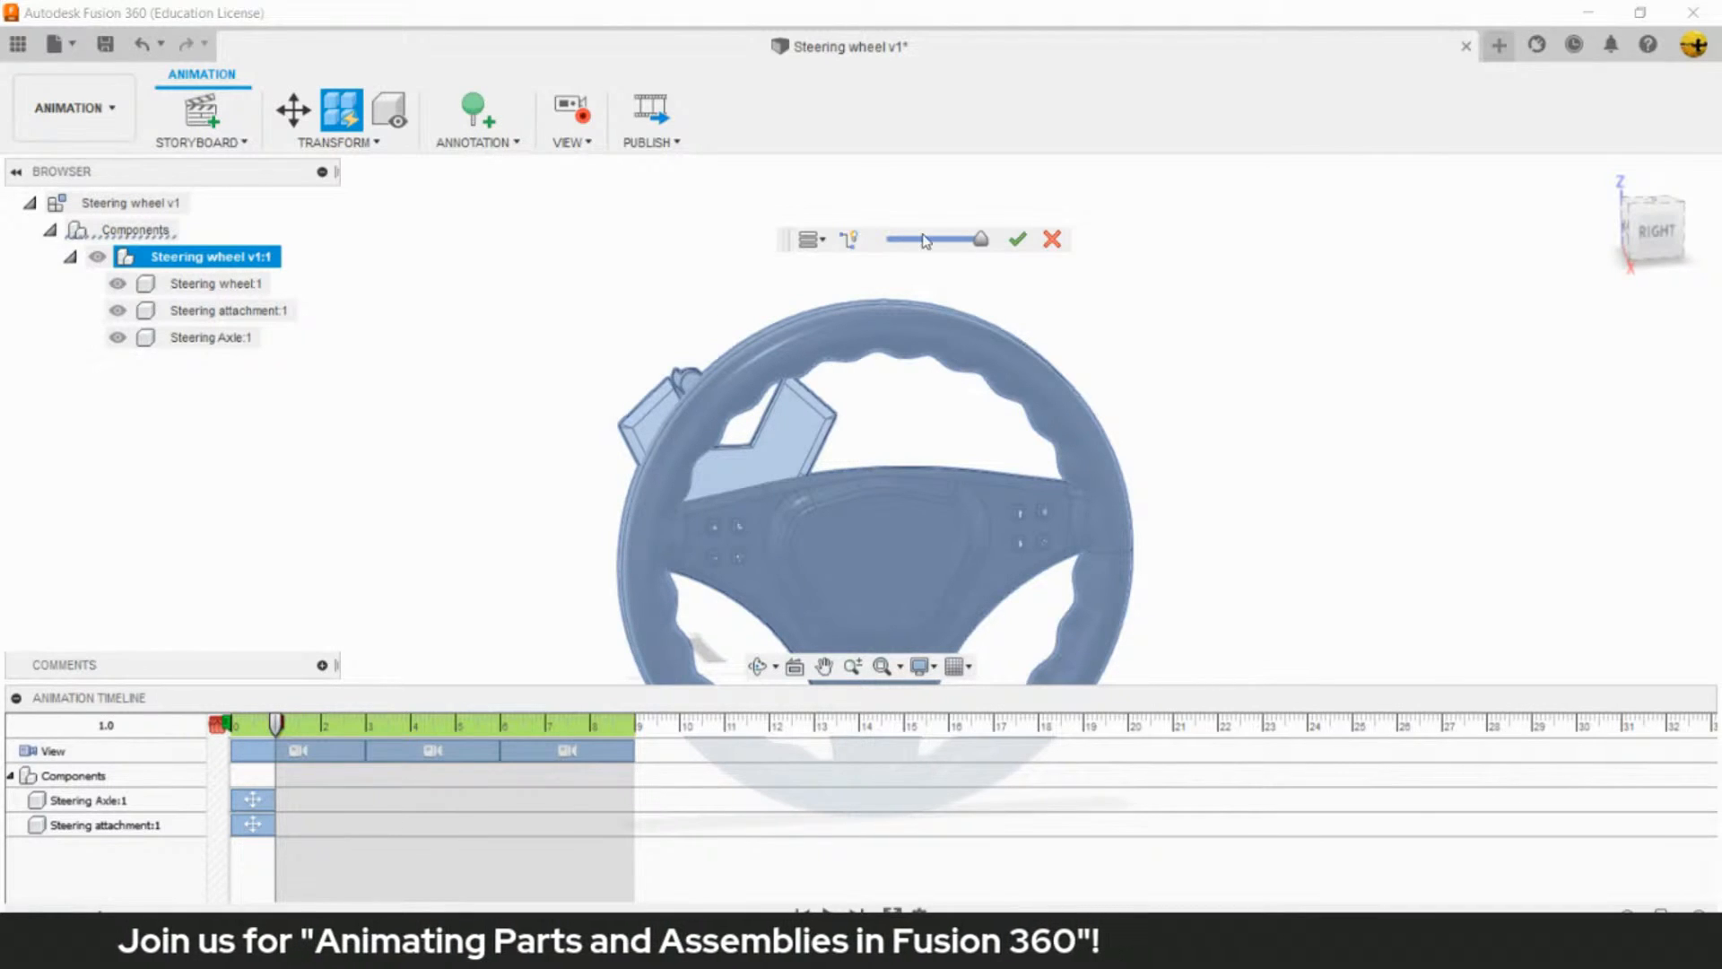
pyautogui.click(1019, 240)
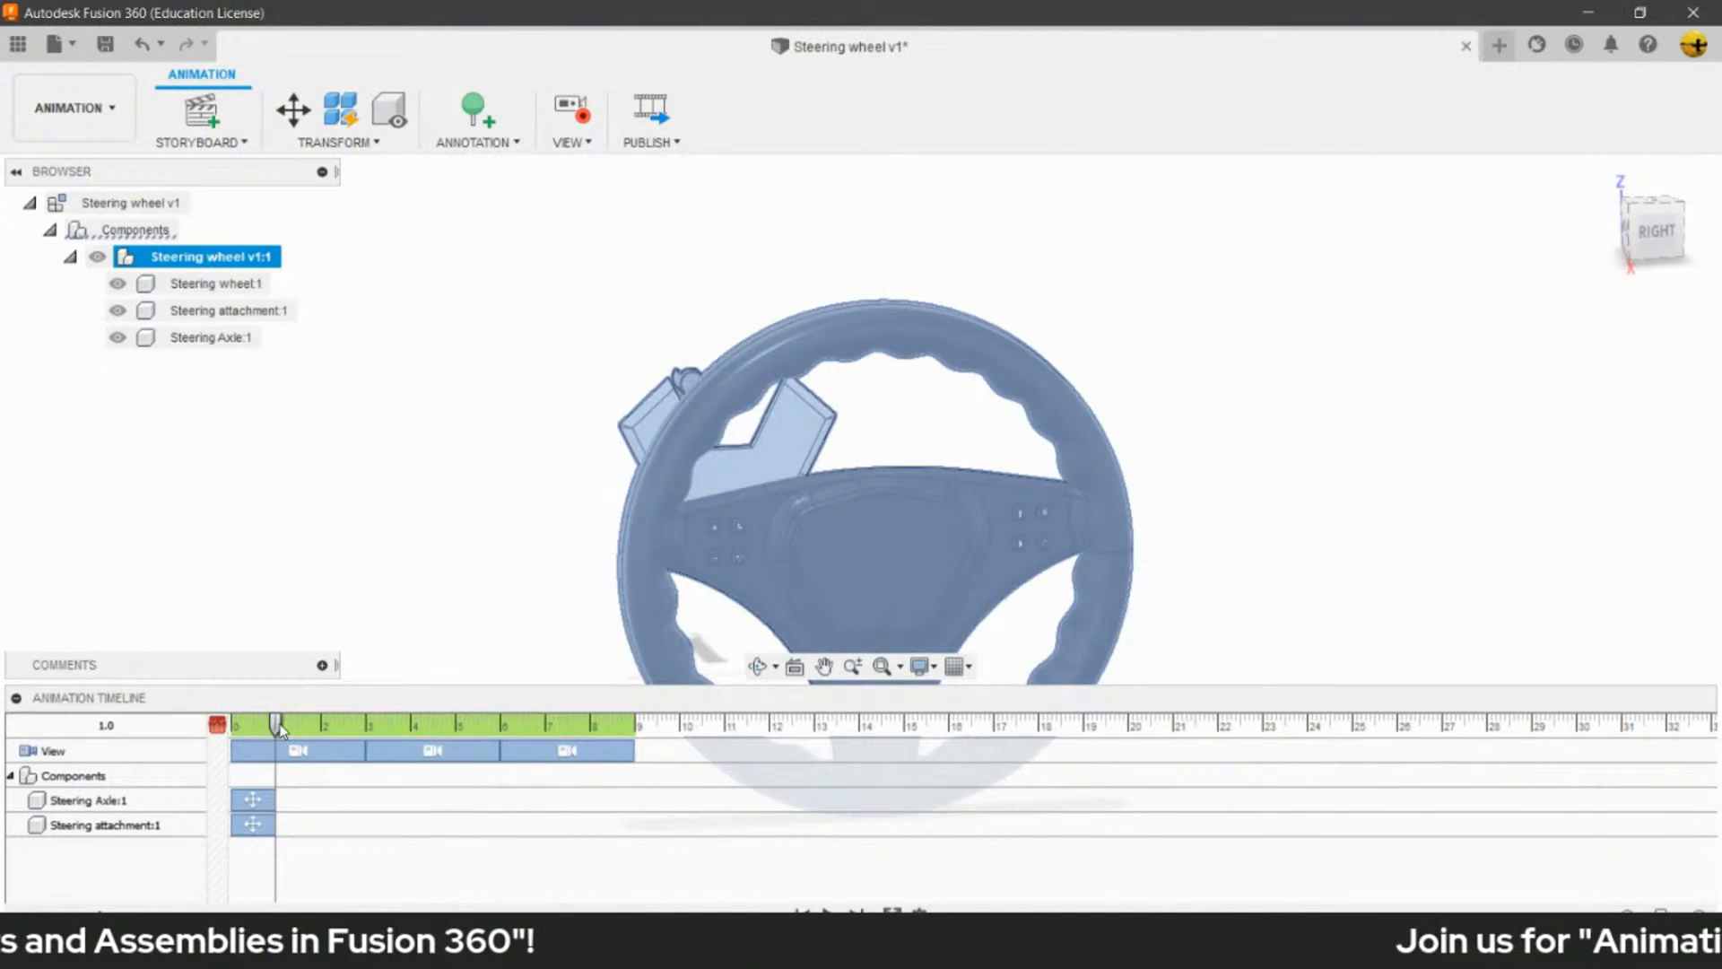
# - Play the animation from the start with nothing selected to check the exploded components
pyautogui.moveTo(275, 718); pyautogui.dragTo(224, 731)
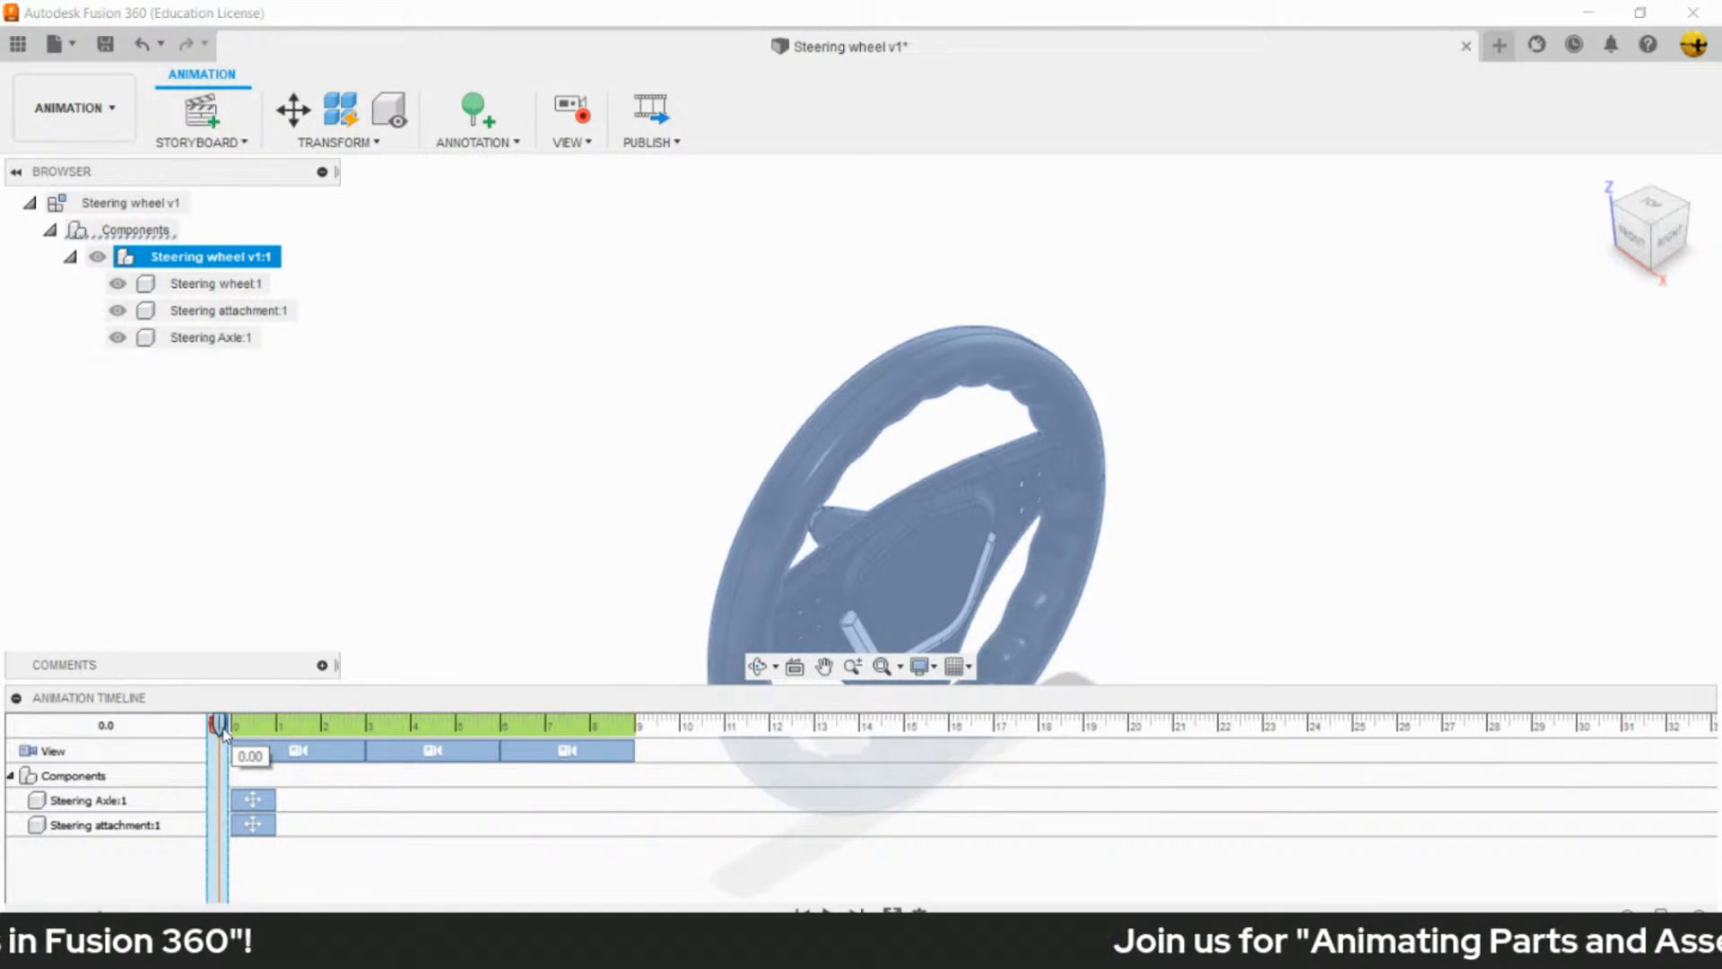
pyautogui.click(1172, 561)
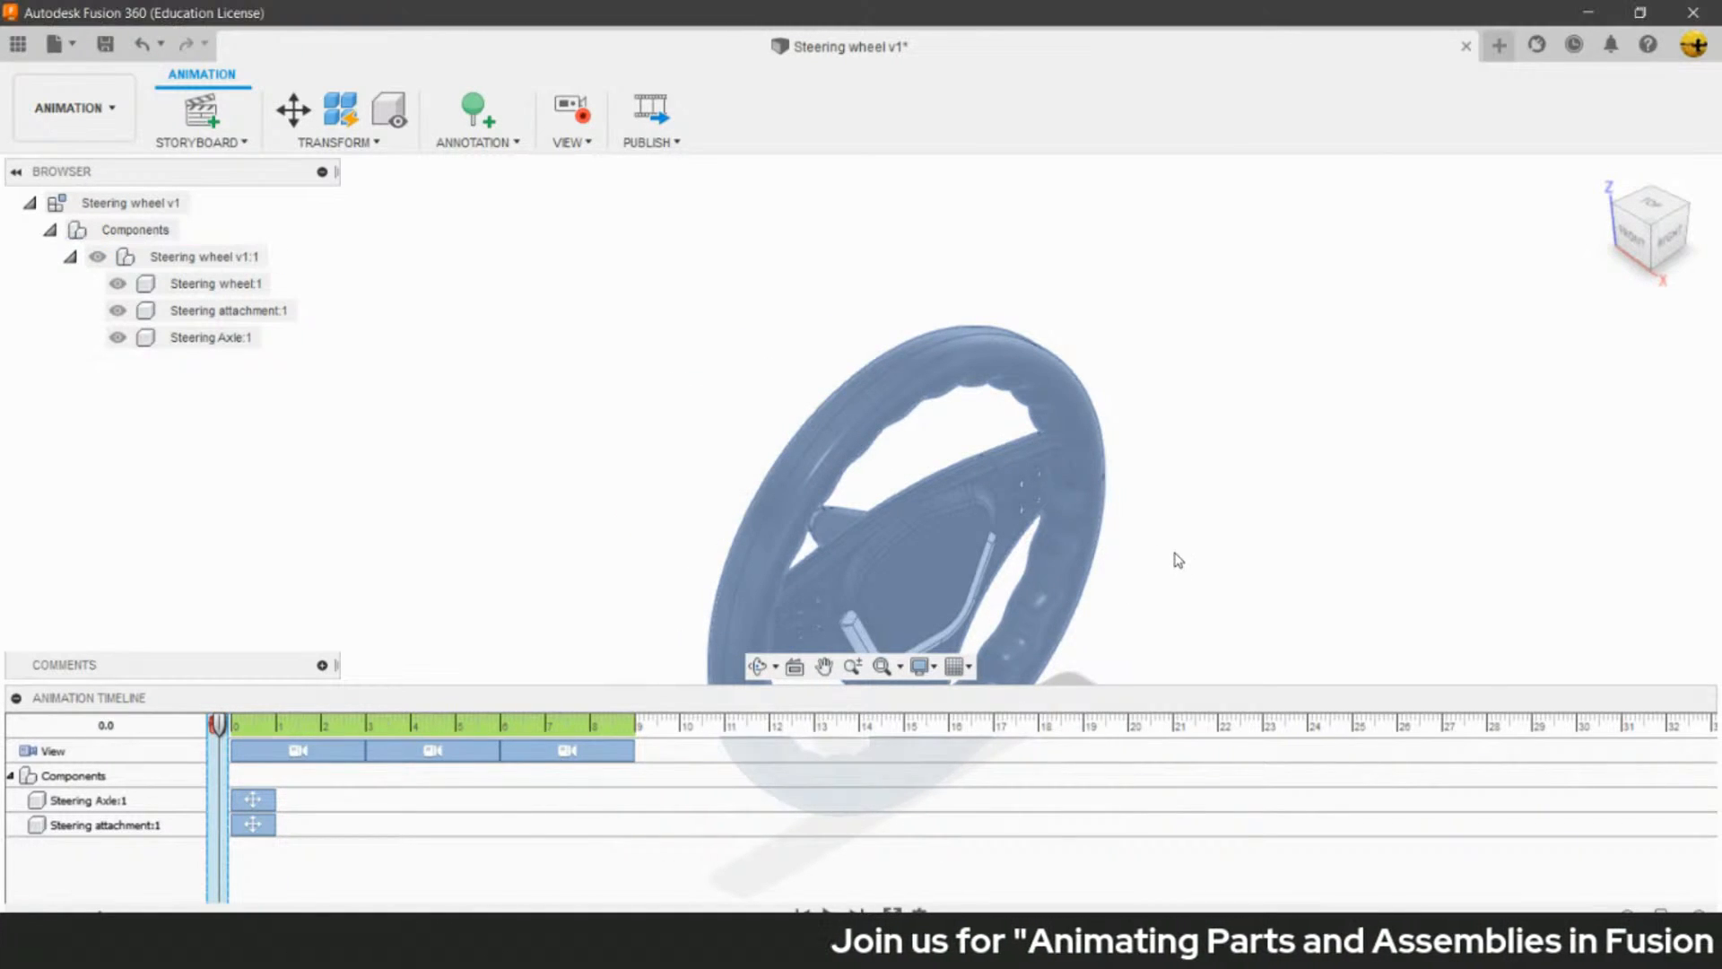
pyautogui.click(830, 914)
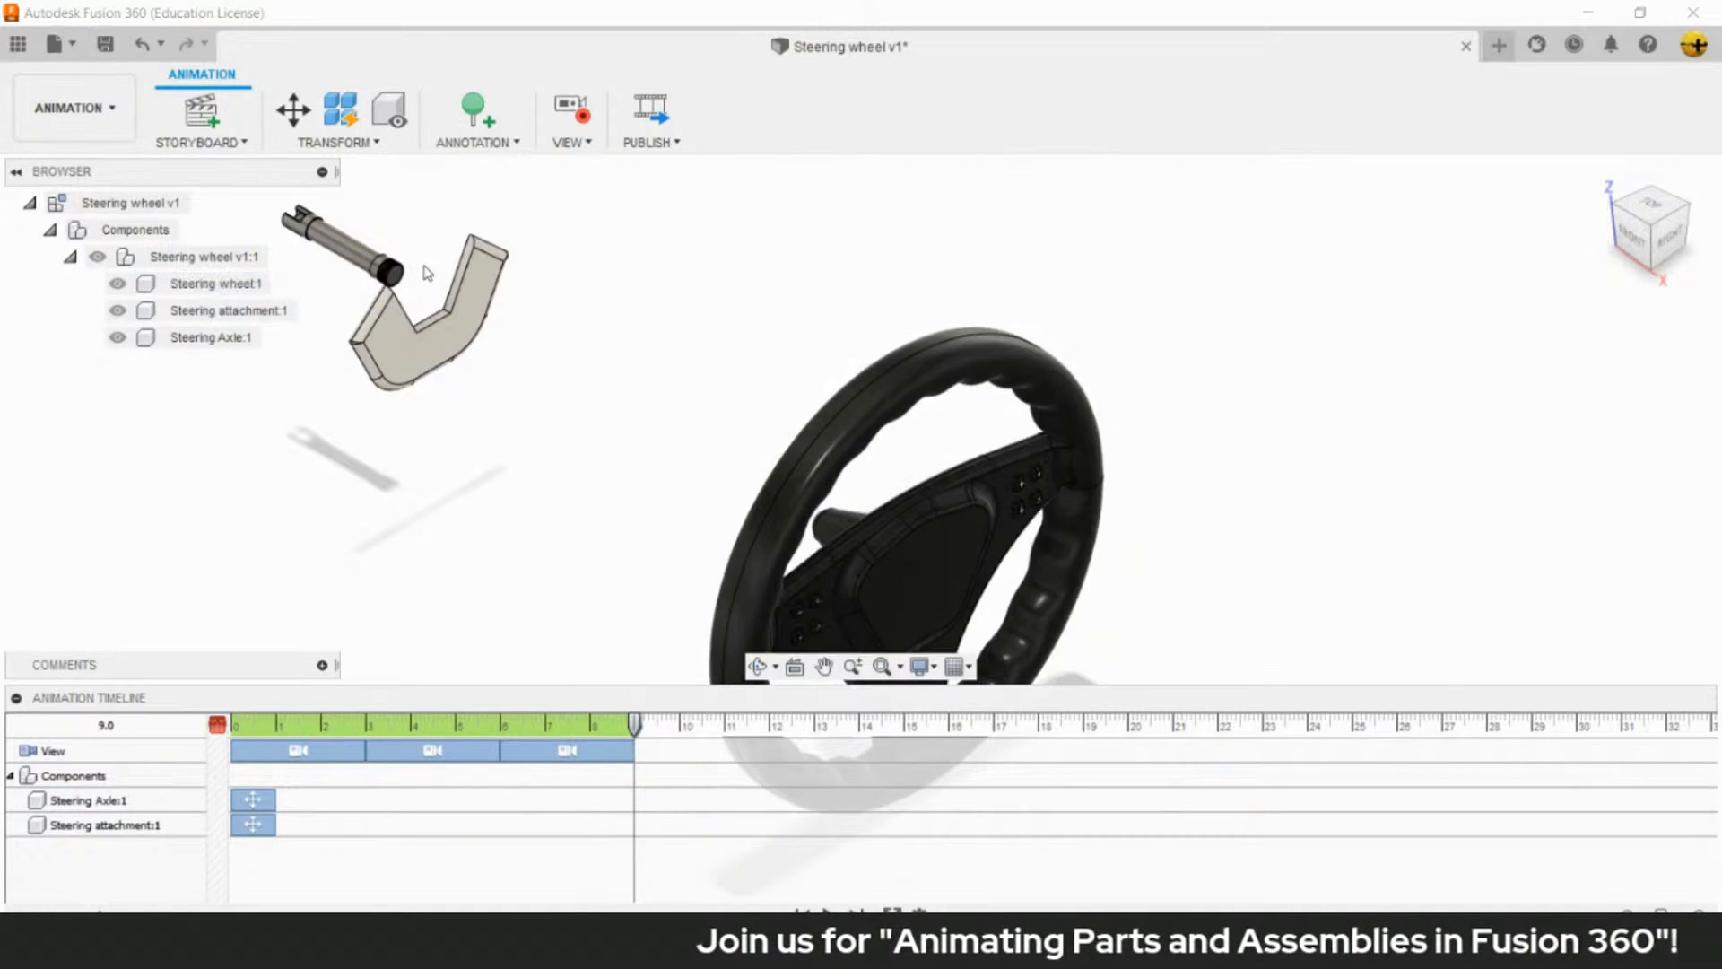
pyautogui.click(665, 385)
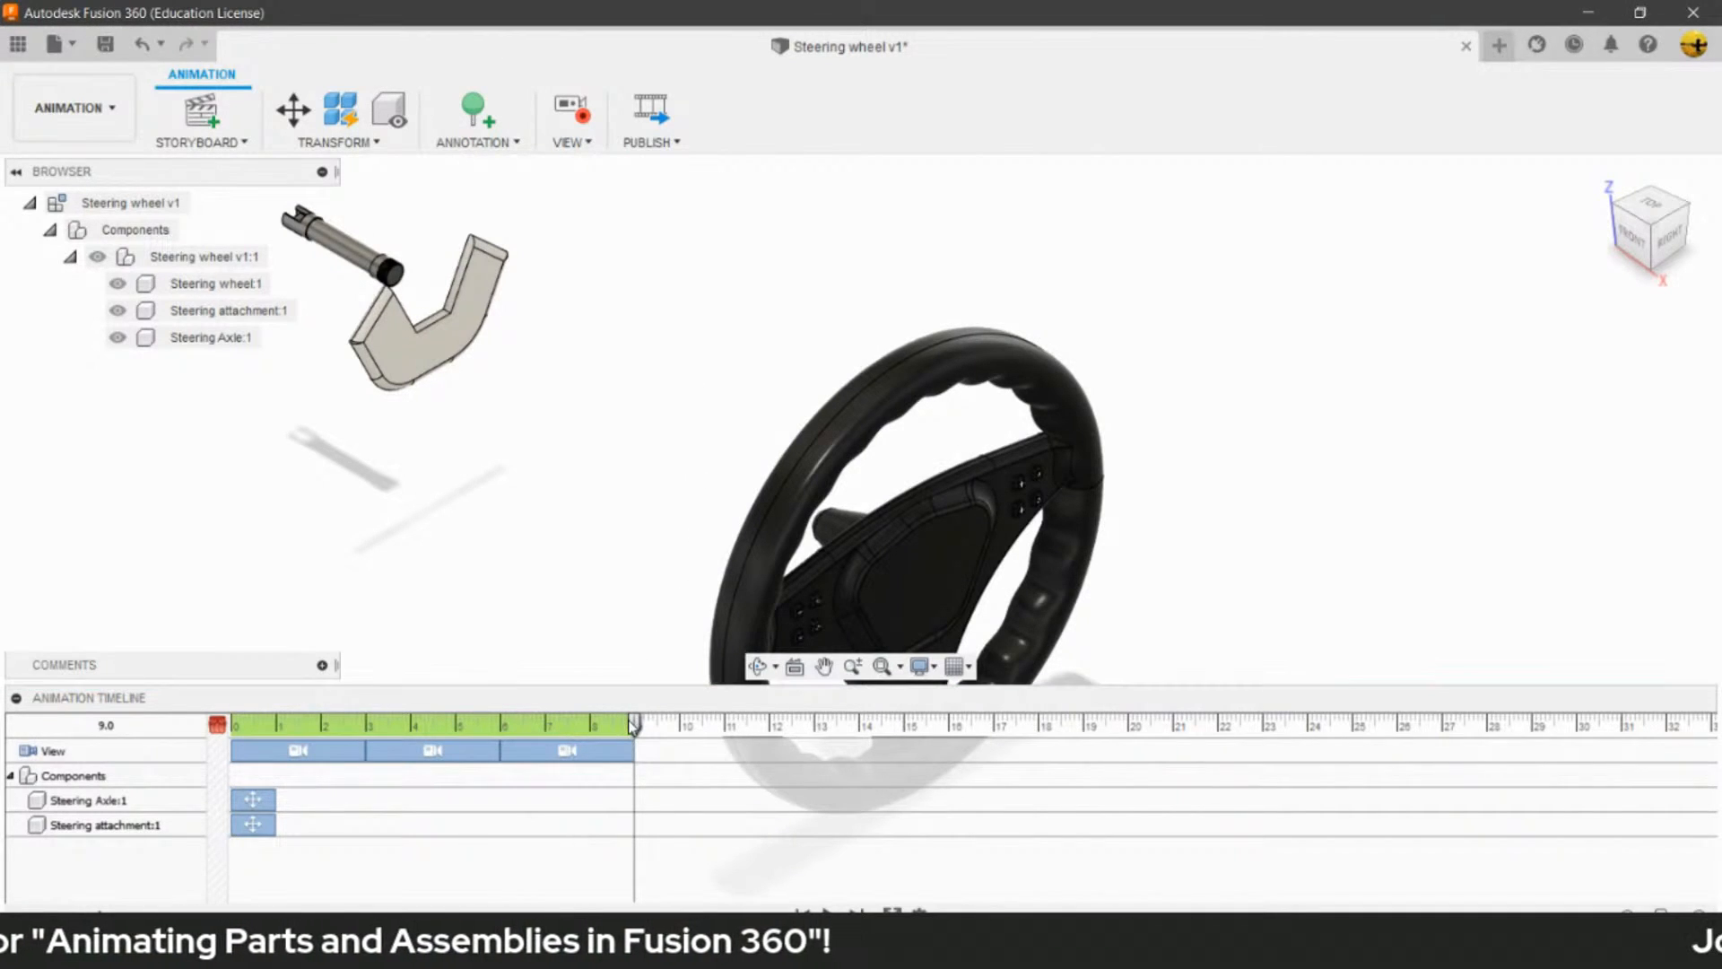
# - With the playhead at 12.0, stretch the Steering Axle and Steering attachment moves to end at 3.0, and select the Steering Axle move
pyautogui.moveTo(634, 728); pyautogui.dragTo(769, 730)
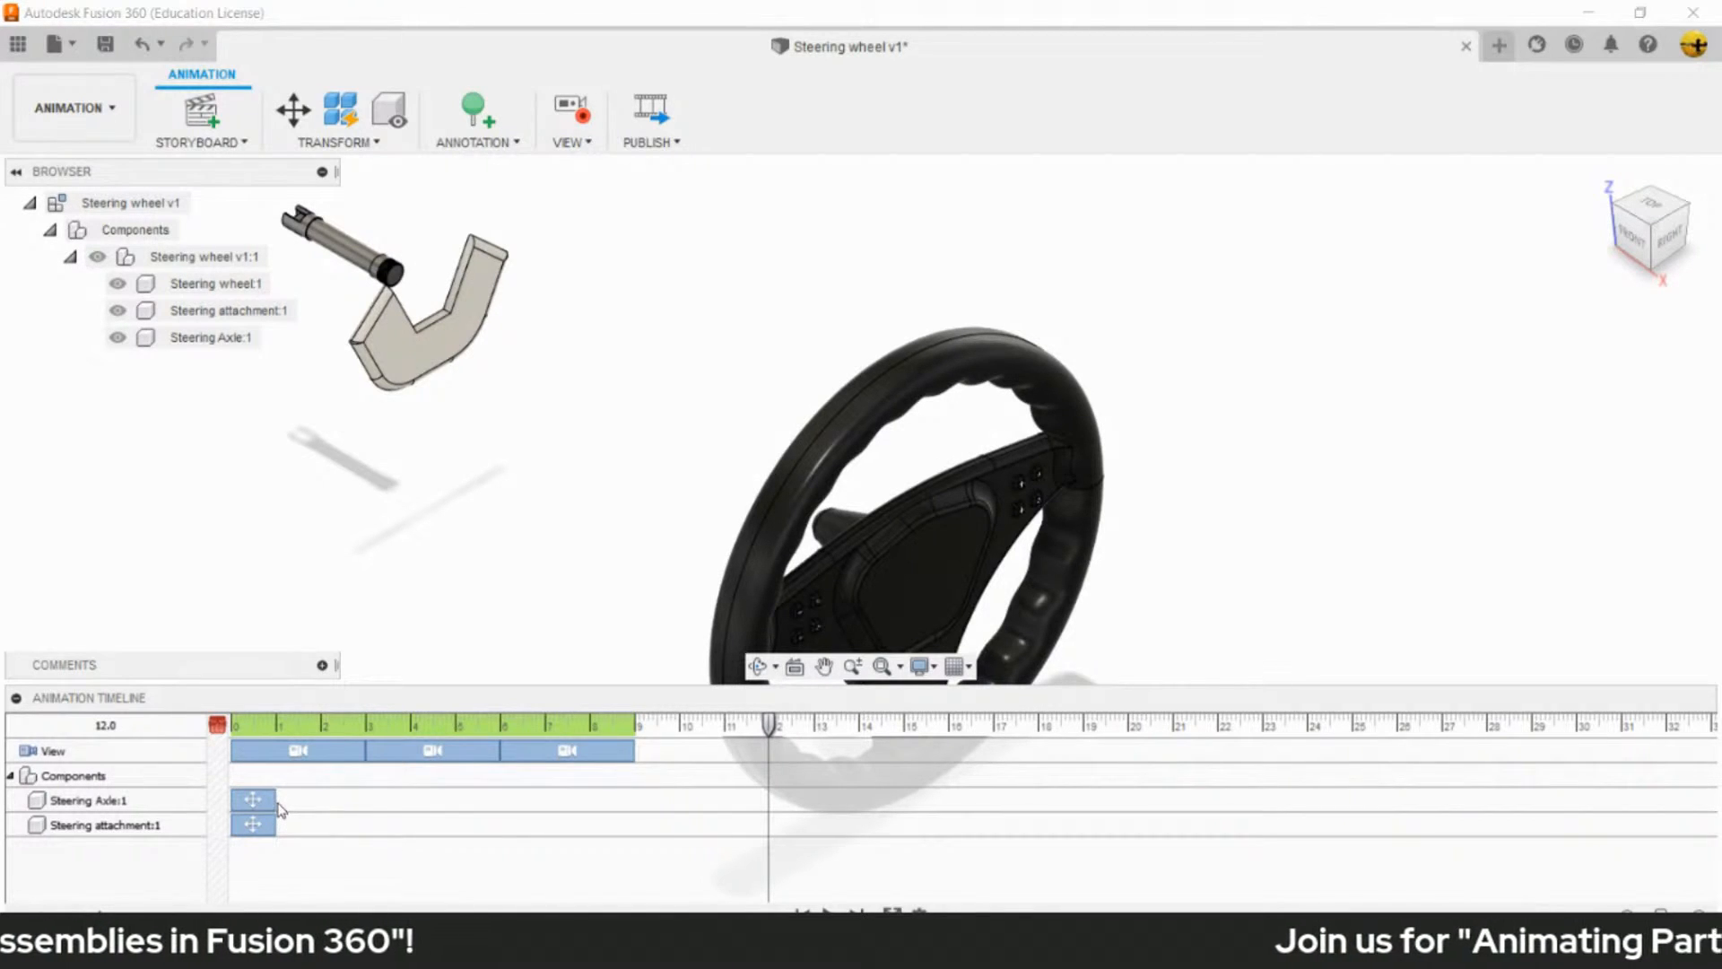
pyautogui.moveTo(274, 801); pyautogui.dragTo(360, 800)
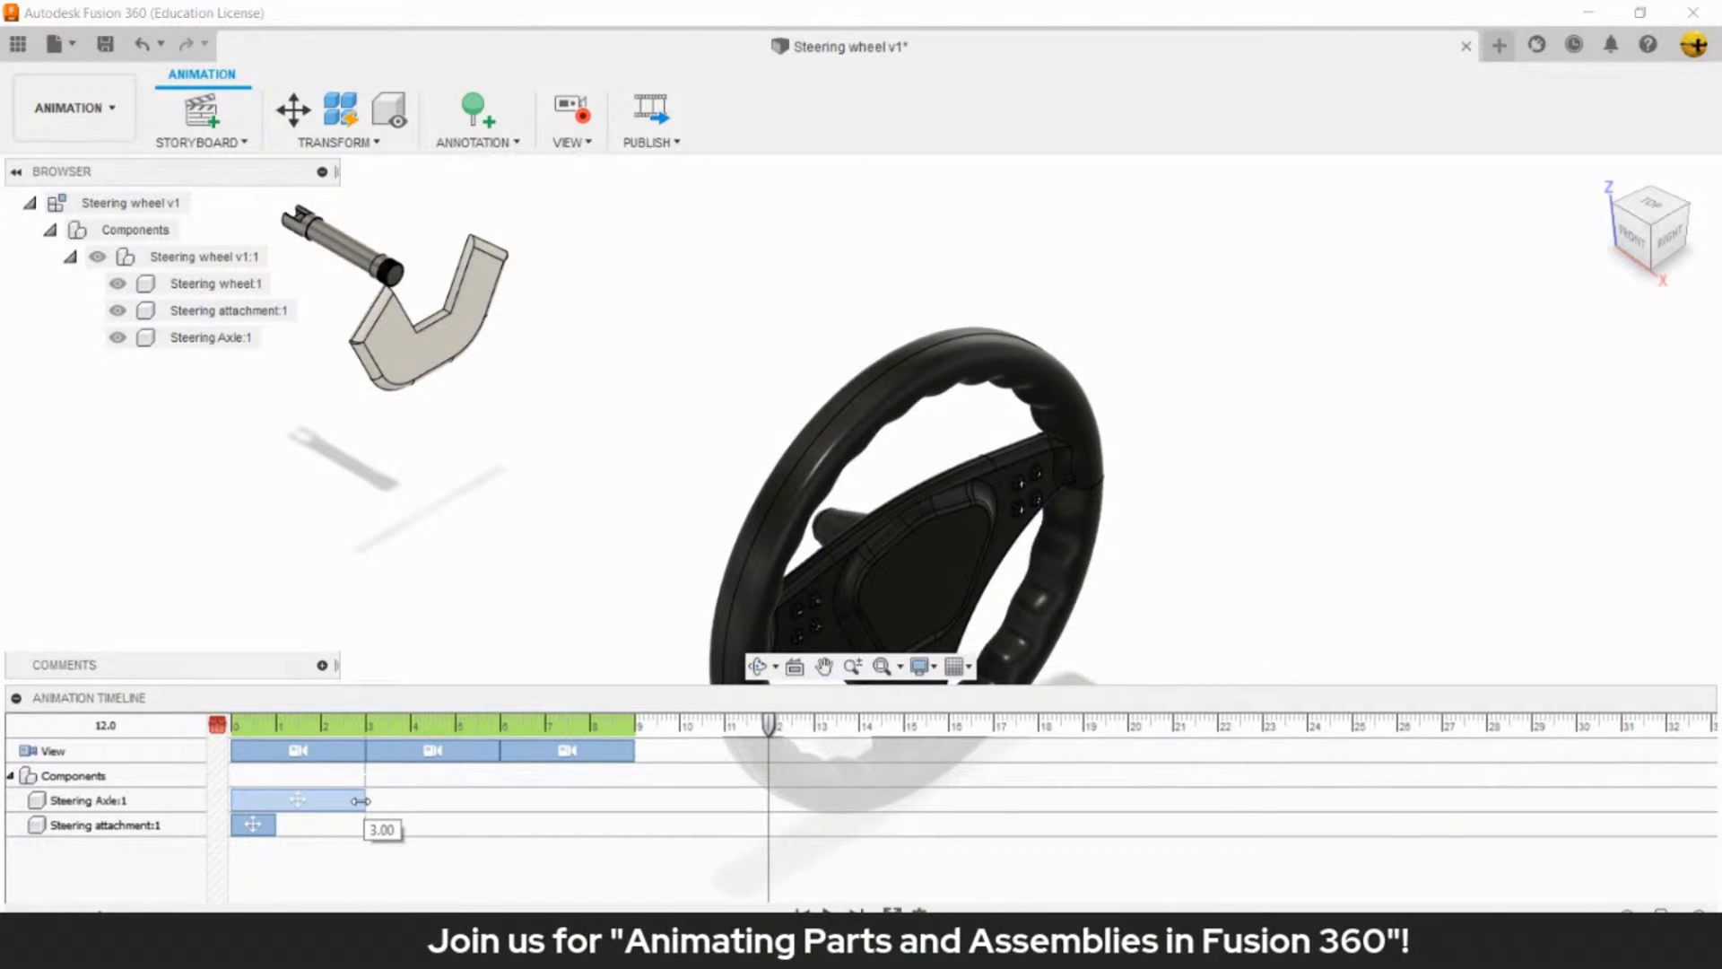
pyautogui.moveTo(275, 826); pyautogui.dragTo(363, 825)
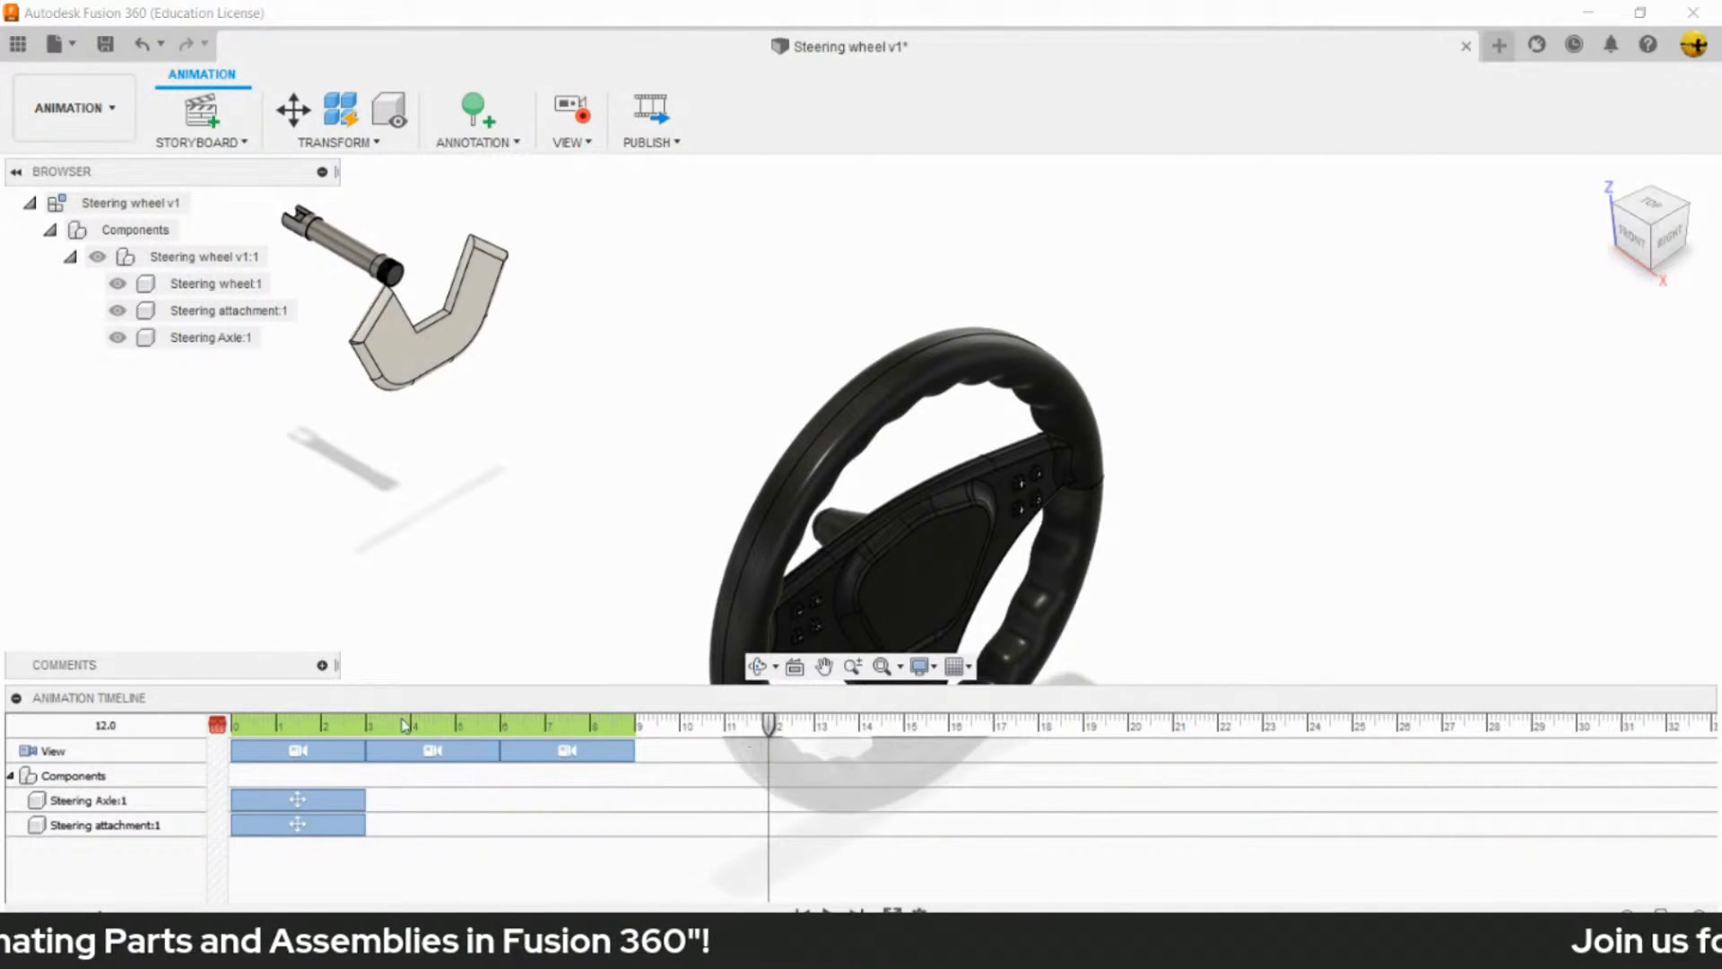
pyautogui.click(306, 789)
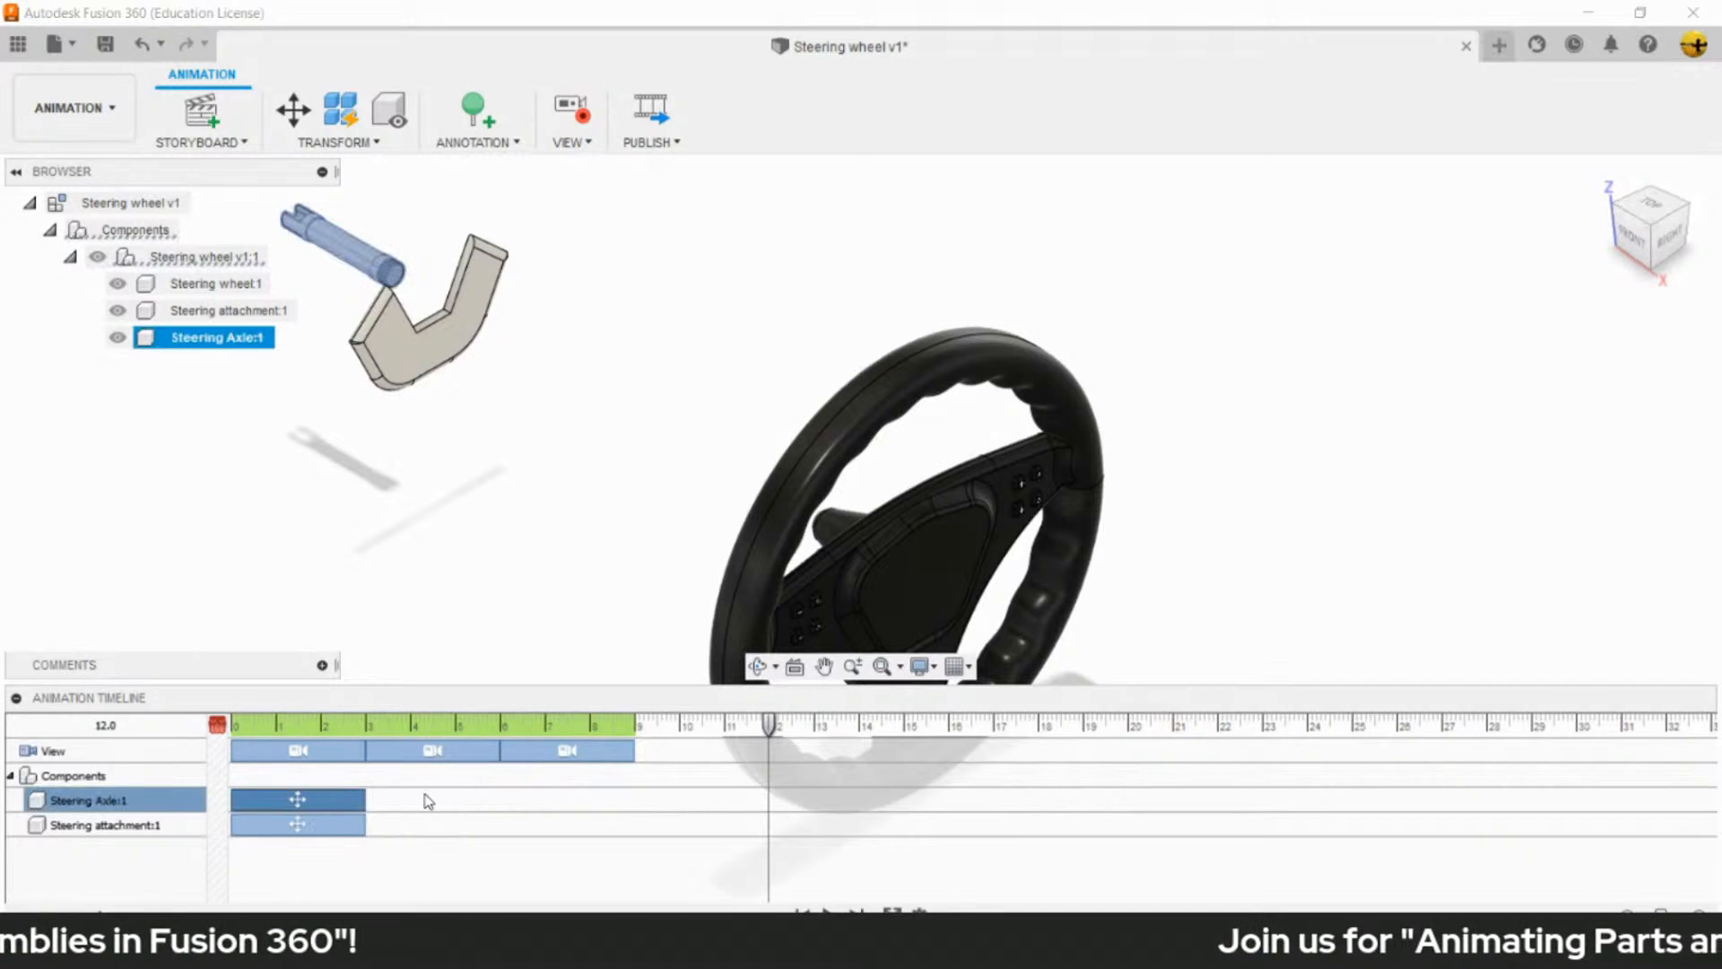
# - Shift the Steering Axle and Steering attachment moves together on the timeline to run from 9.0 to 12.0
pyautogui.keyDown('ctrl'); pyautogui.click(336, 823); pyautogui.keyUp('ctrl')
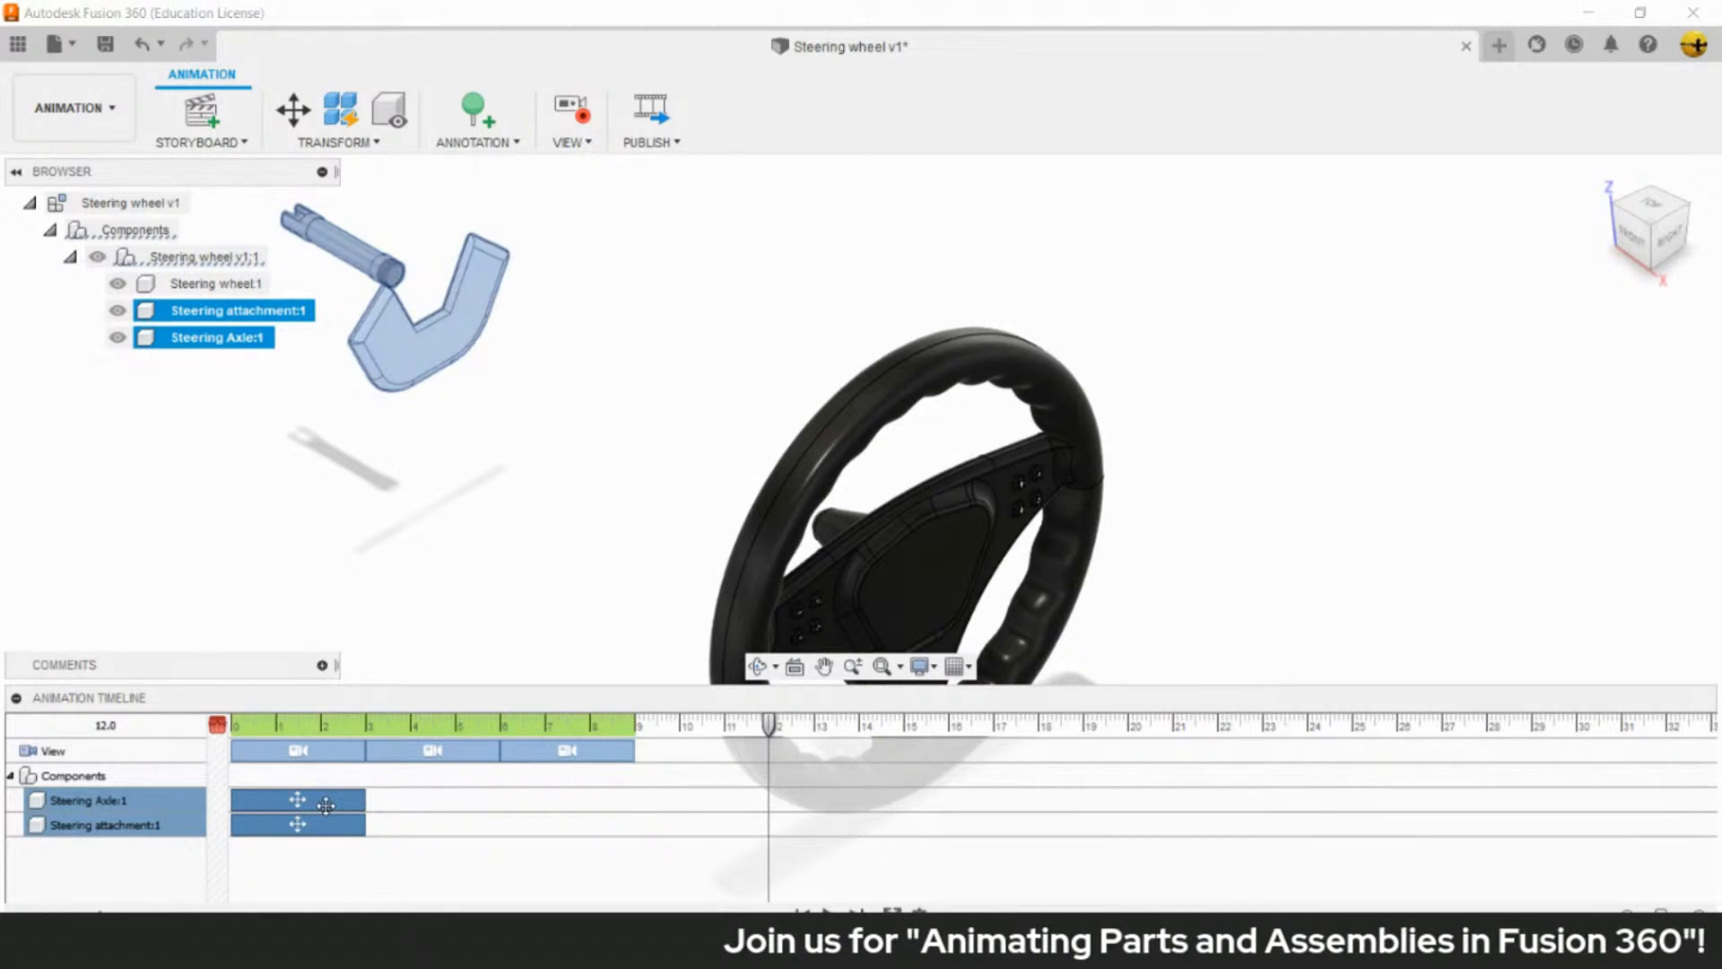
pyautogui.moveTo(325, 802); pyautogui.dragTo(723, 806)
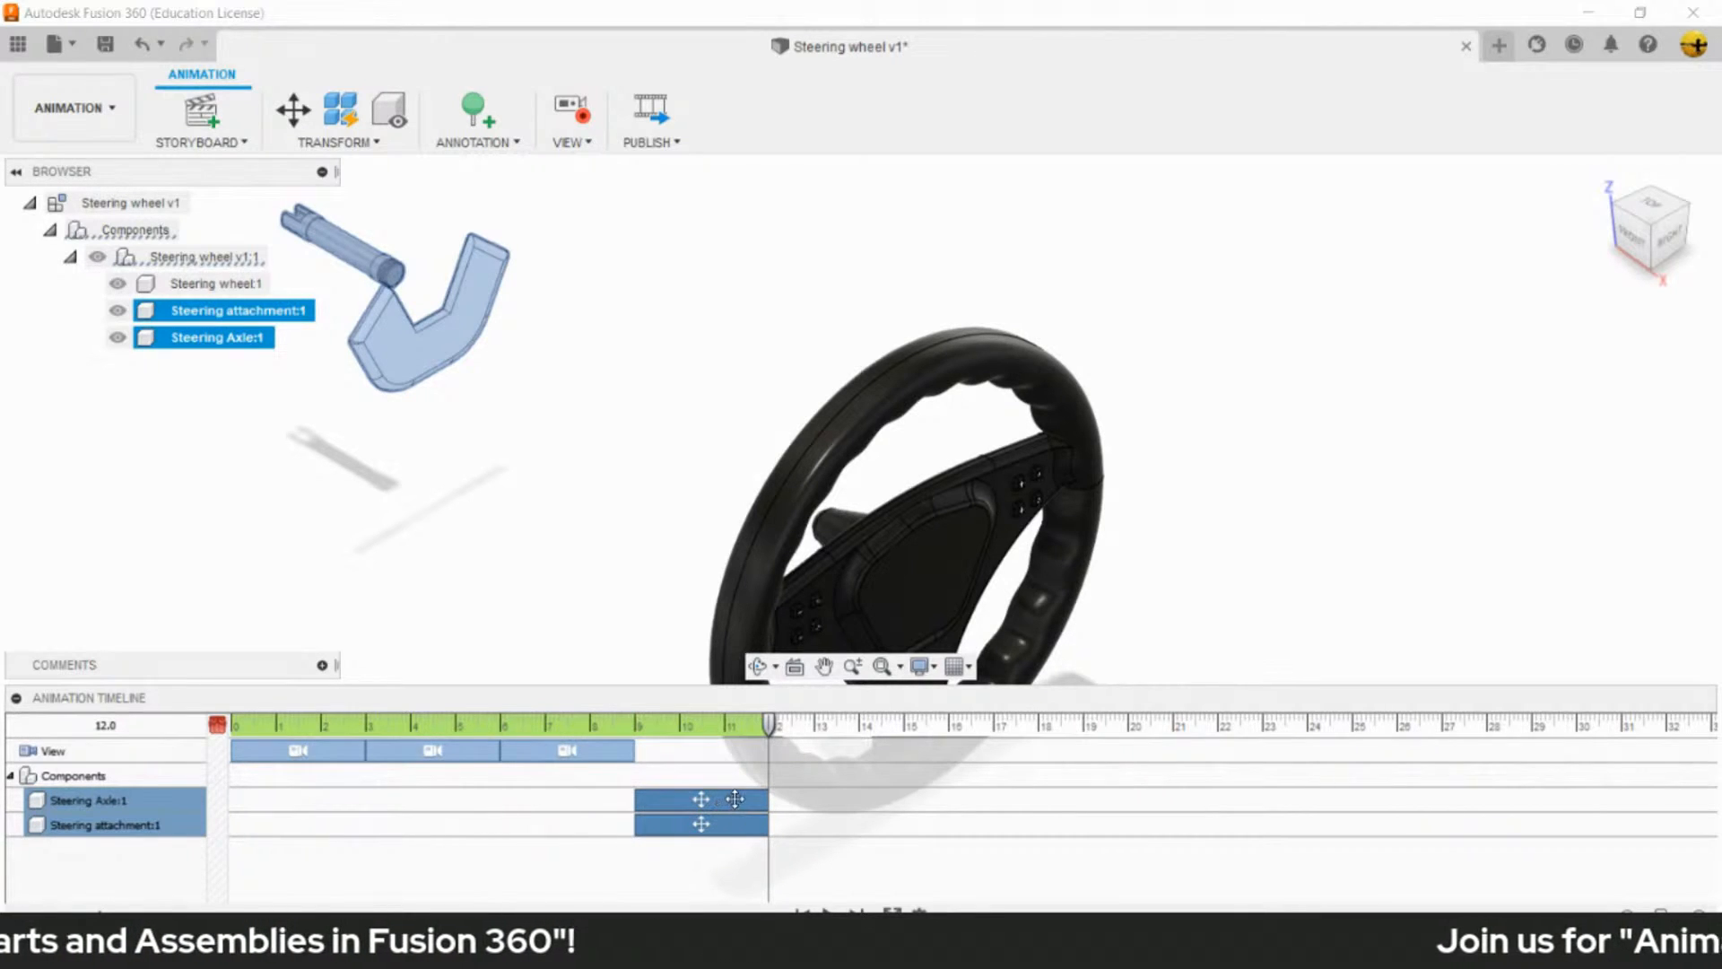
pyautogui.click(628, 522)
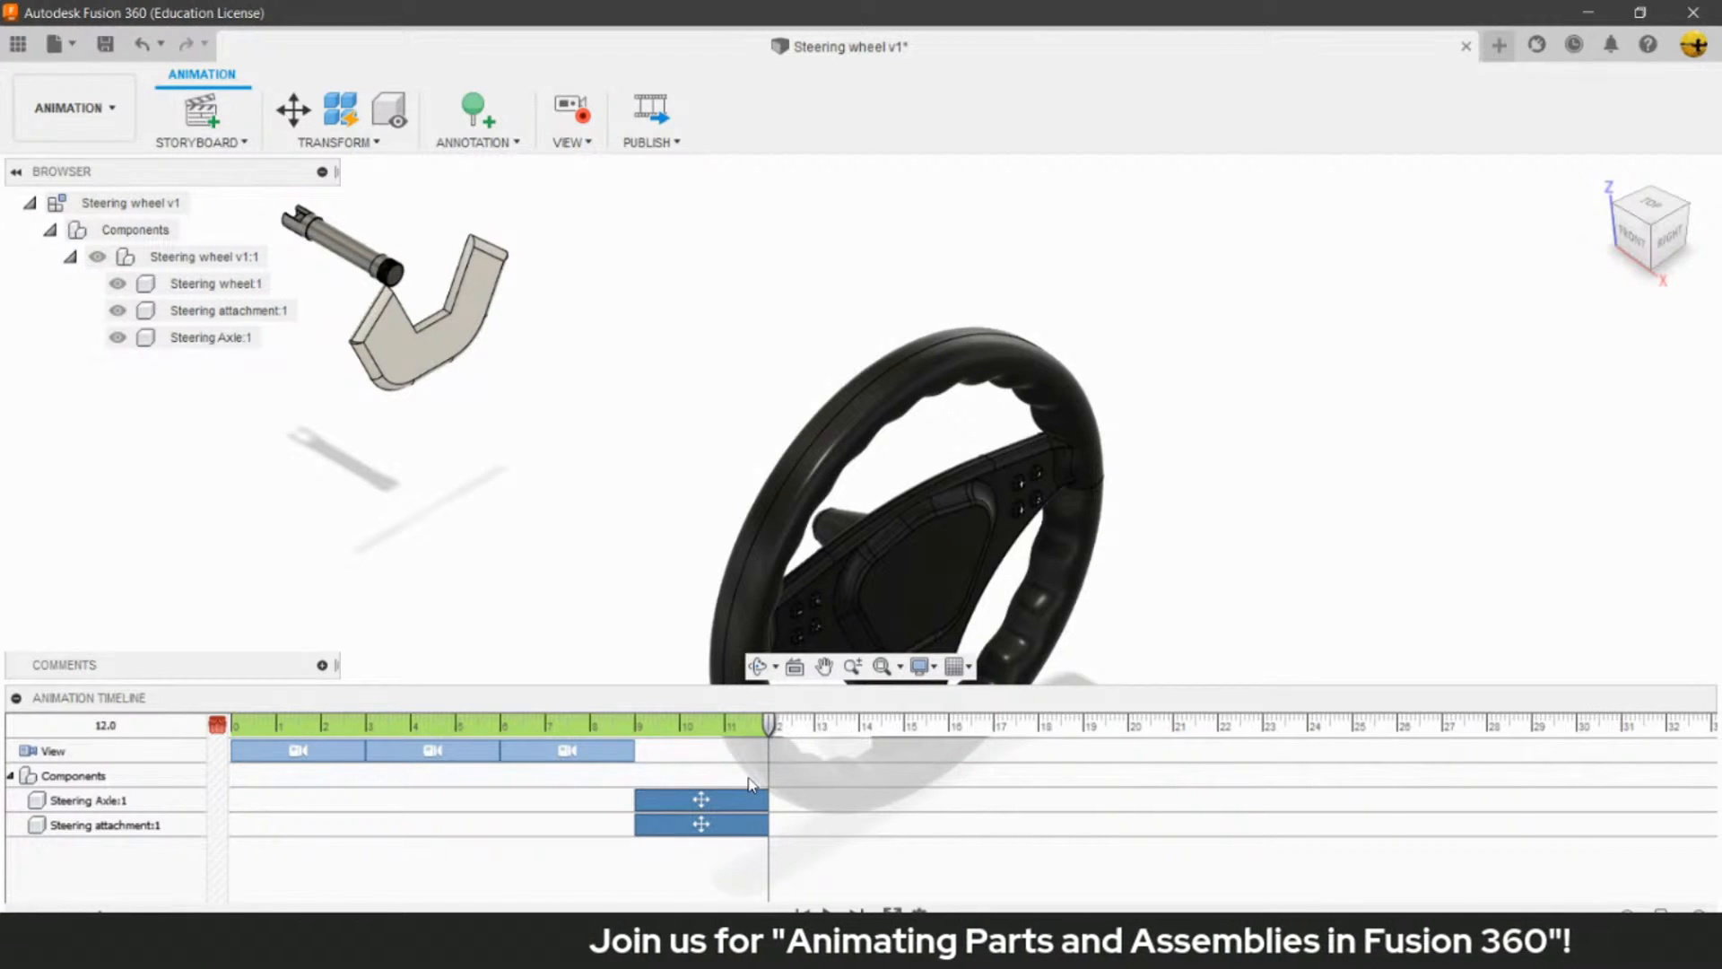
# - Play the animation from the start to check the timing of the shifted component moves
pyautogui.moveTo(771, 727); pyautogui.dragTo(218, 752)
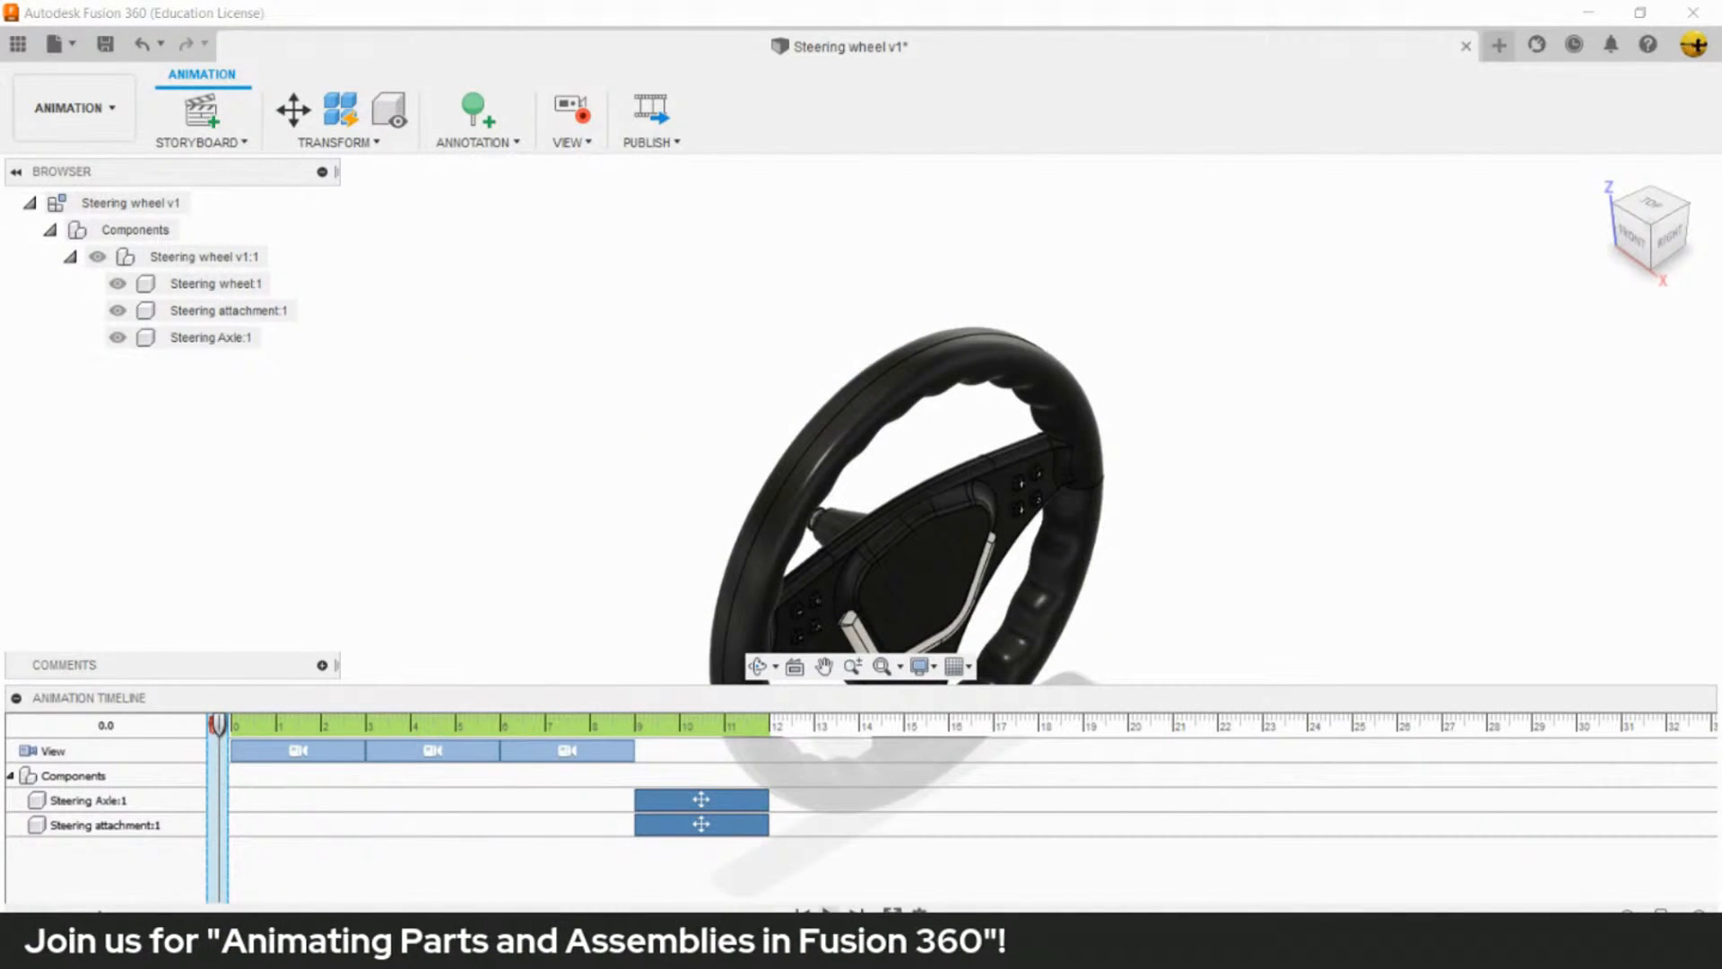
pyautogui.press('space')
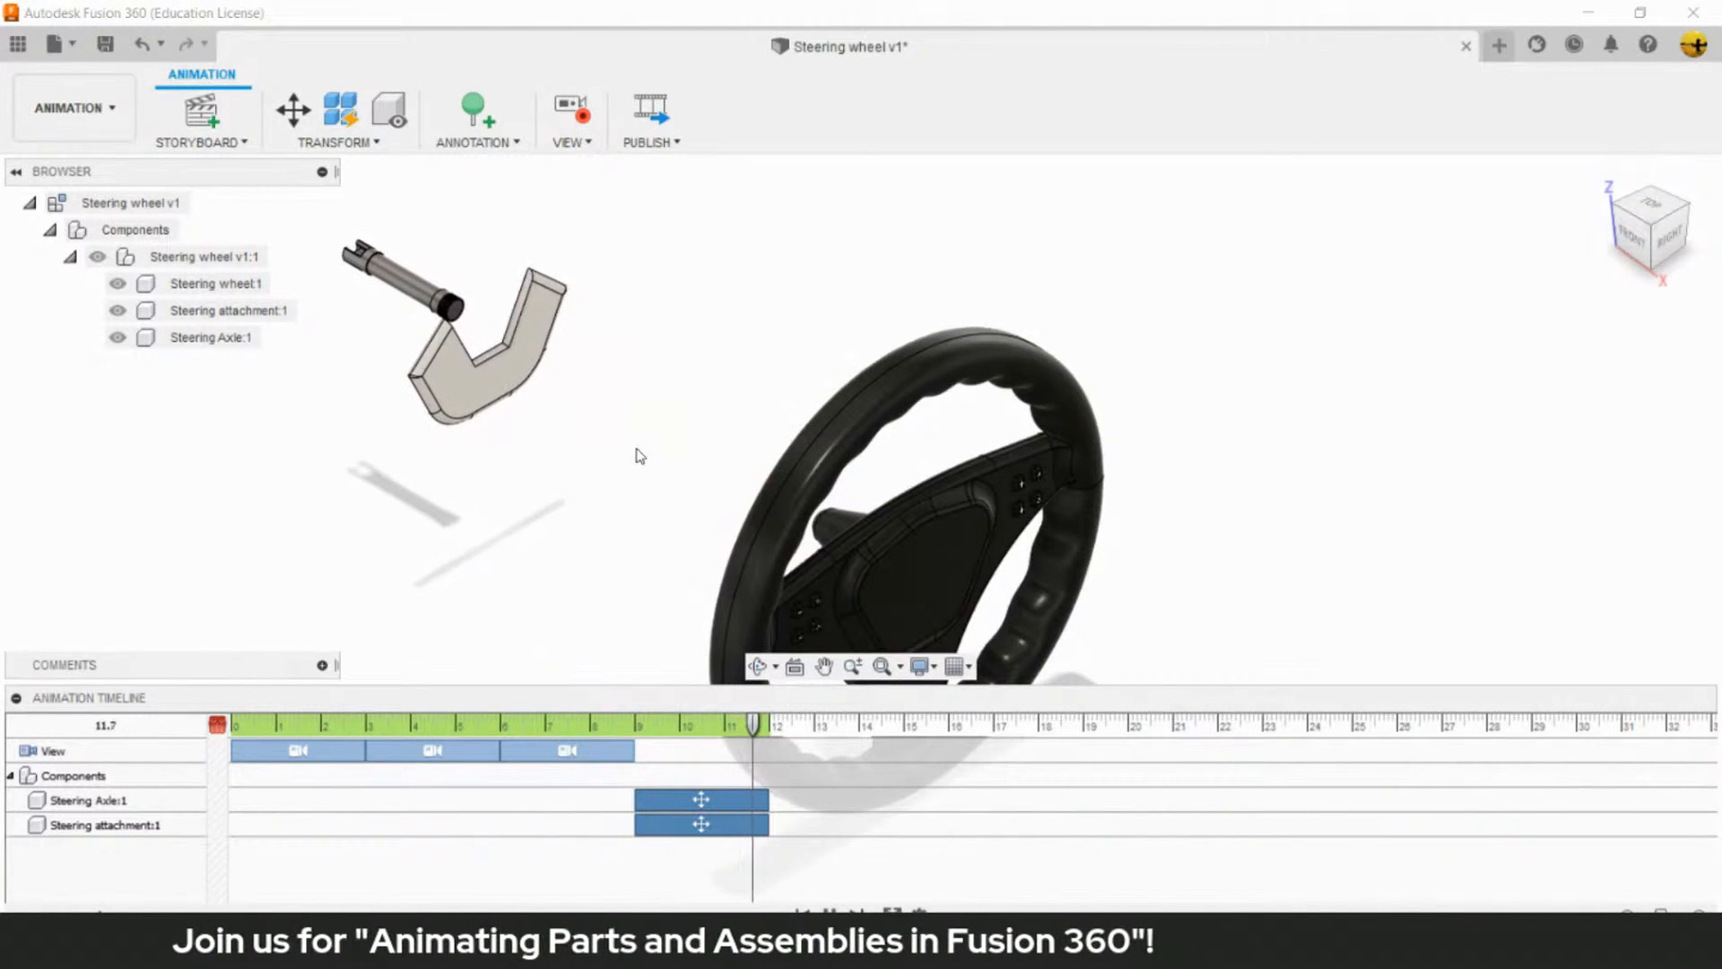
pyautogui.click(450, 337)
pyautogui.click(700, 500)
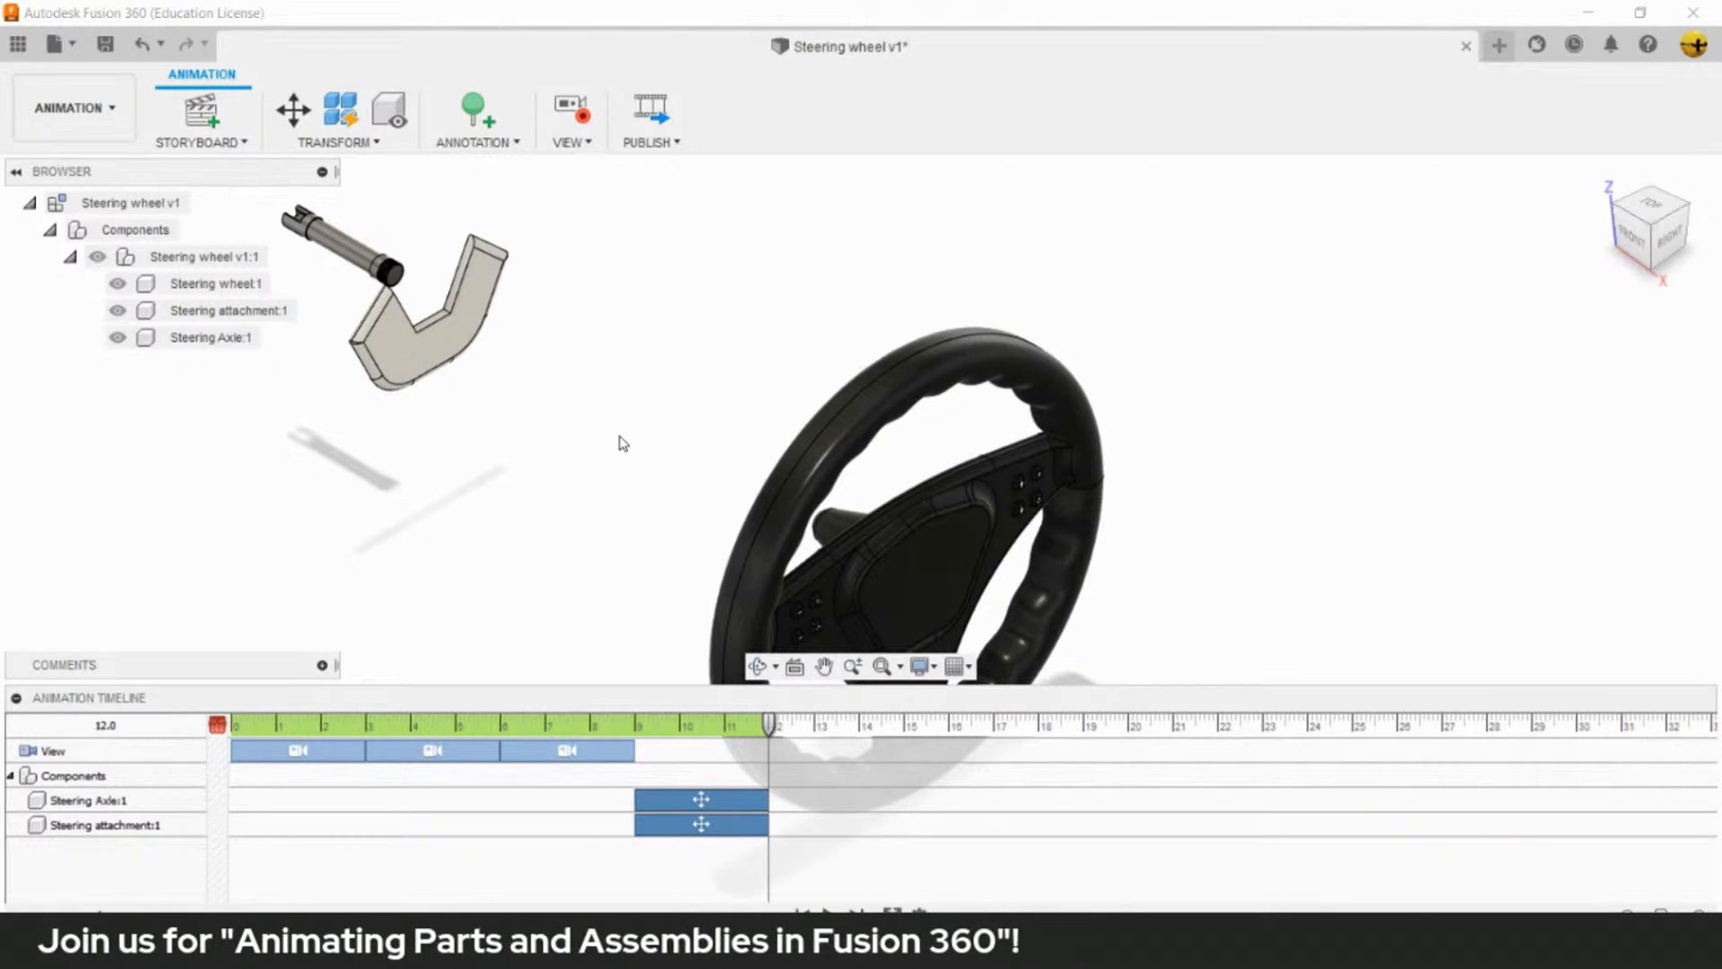
# - Set the visual style to Shaded and leave nothing selected in the model
pyautogui.click(915, 674)
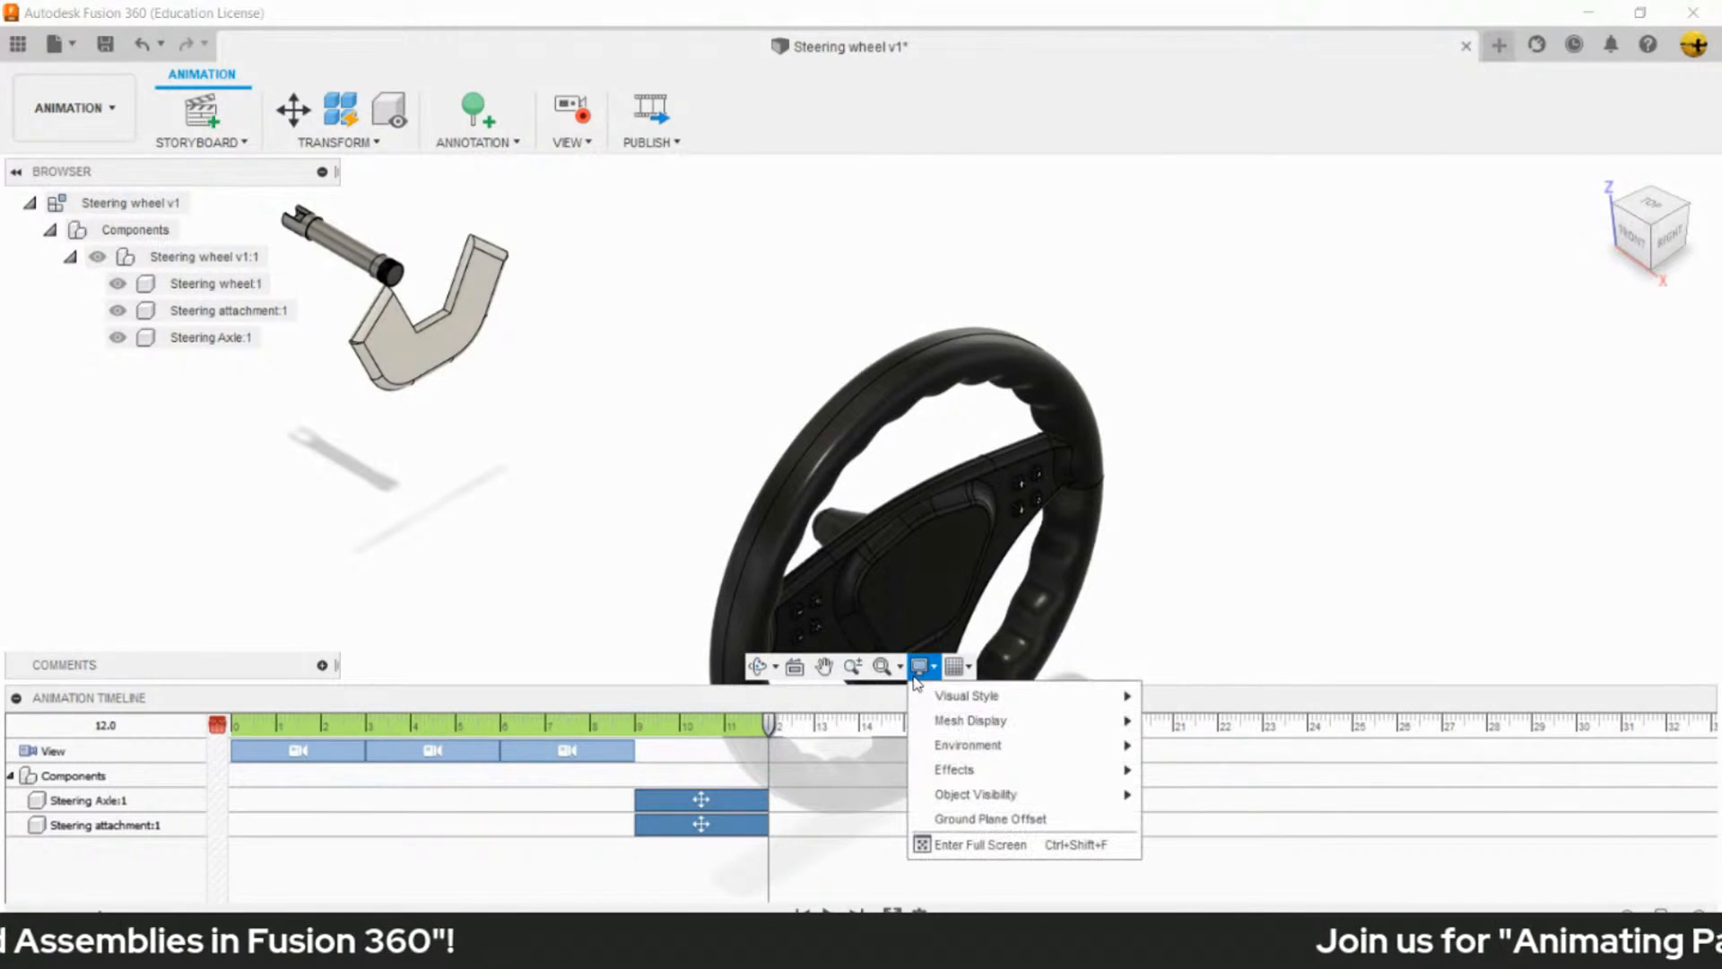
pyautogui.moveTo(961, 692)
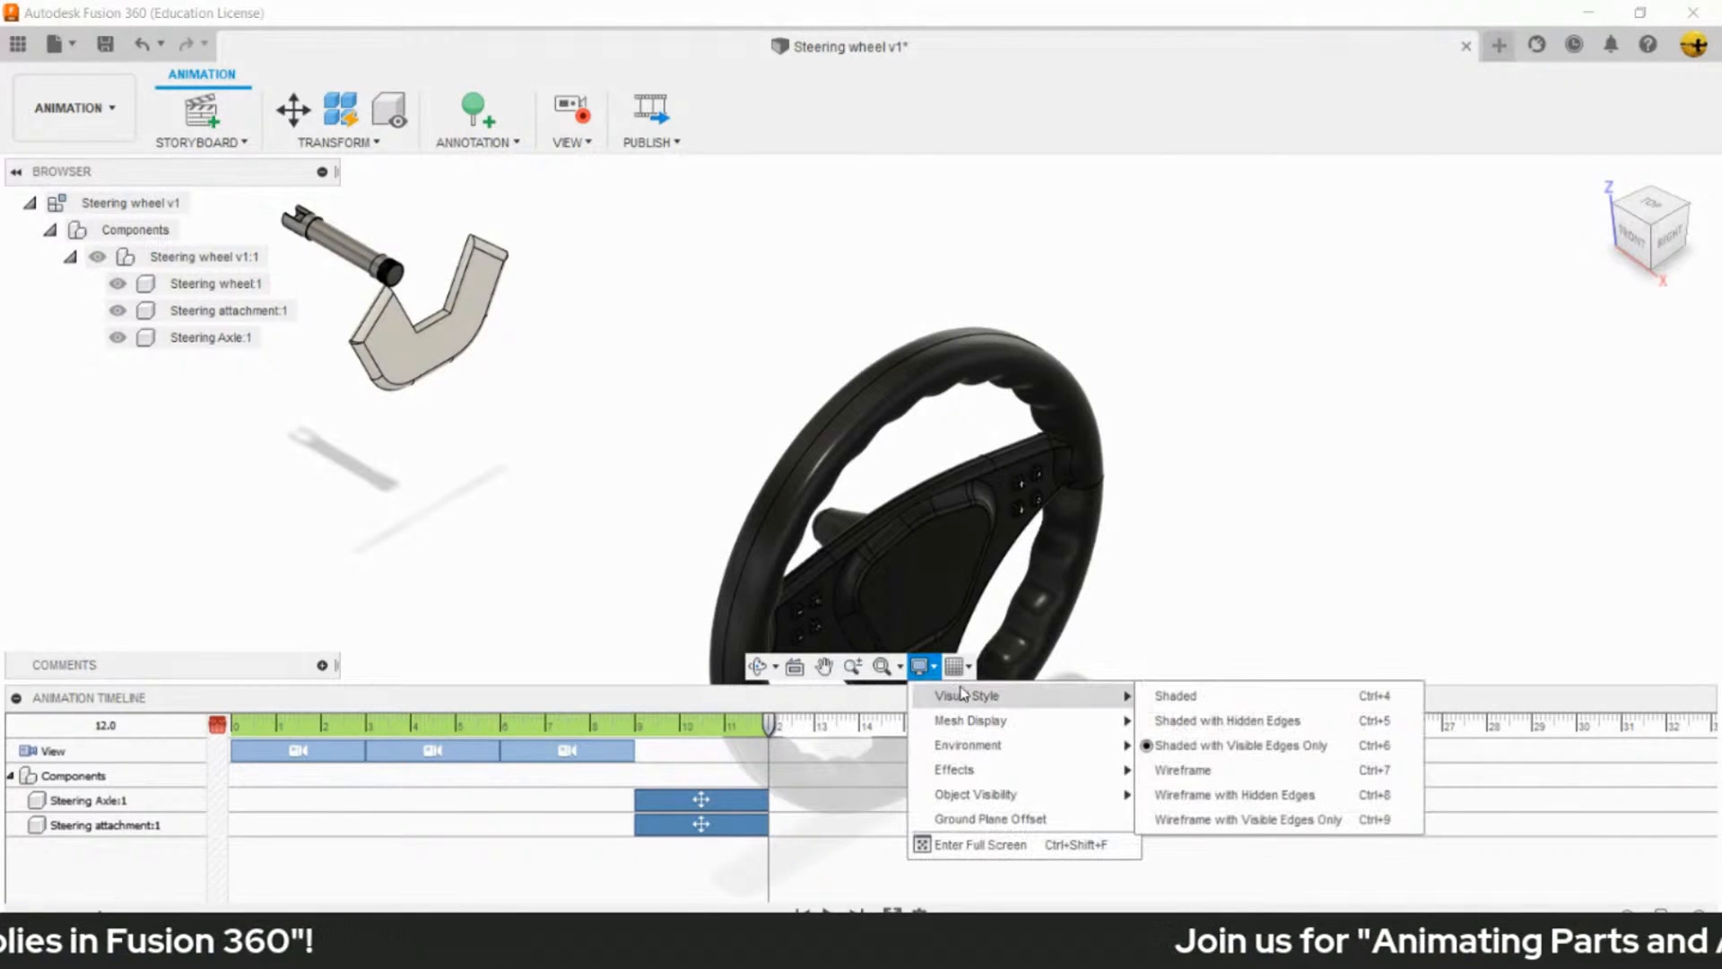
pyautogui.click(1166, 699)
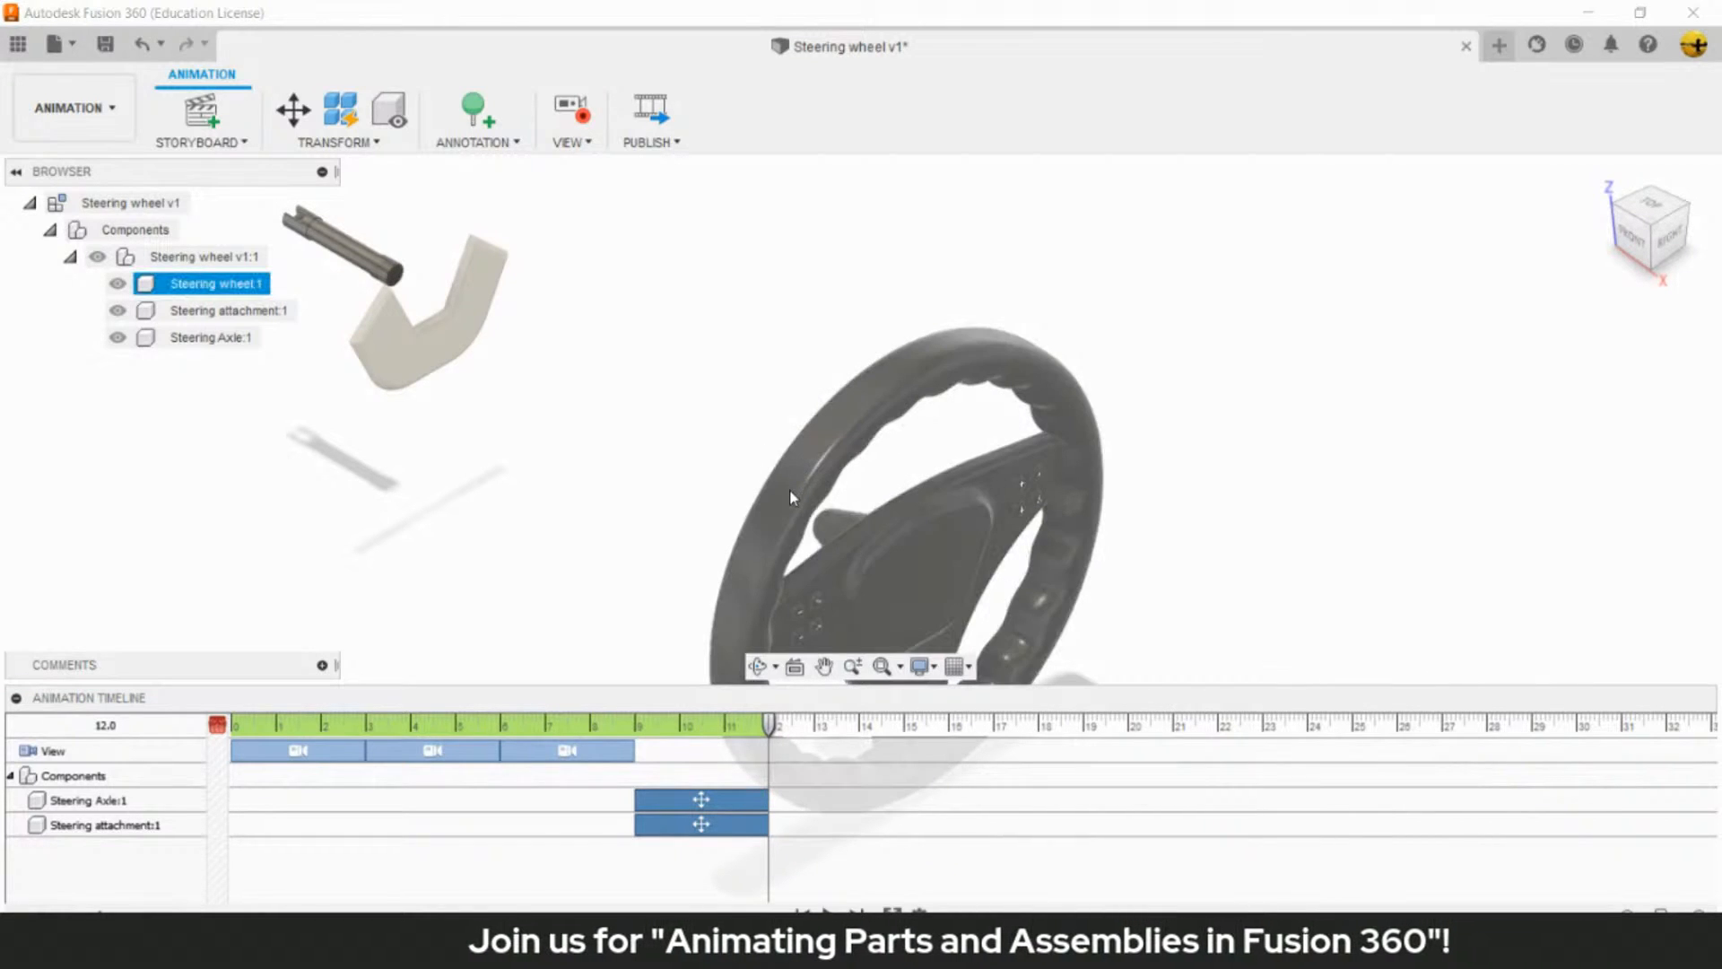
pyautogui.click(1067, 530)
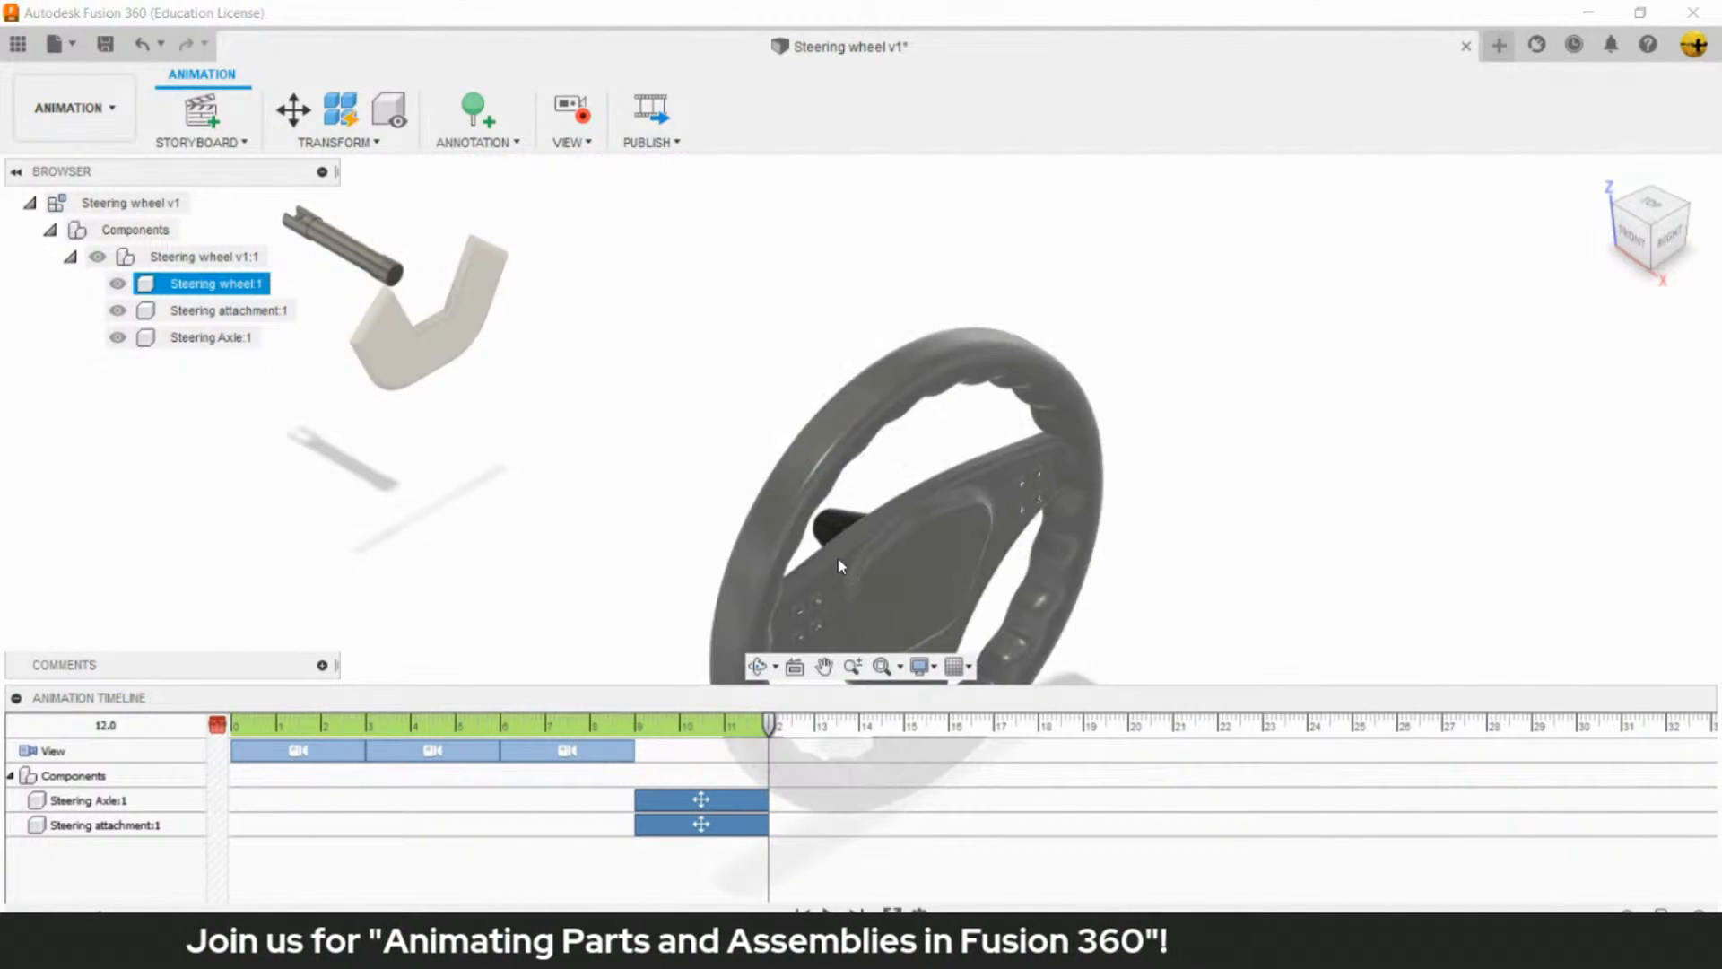
pyautogui.click(608, 435)
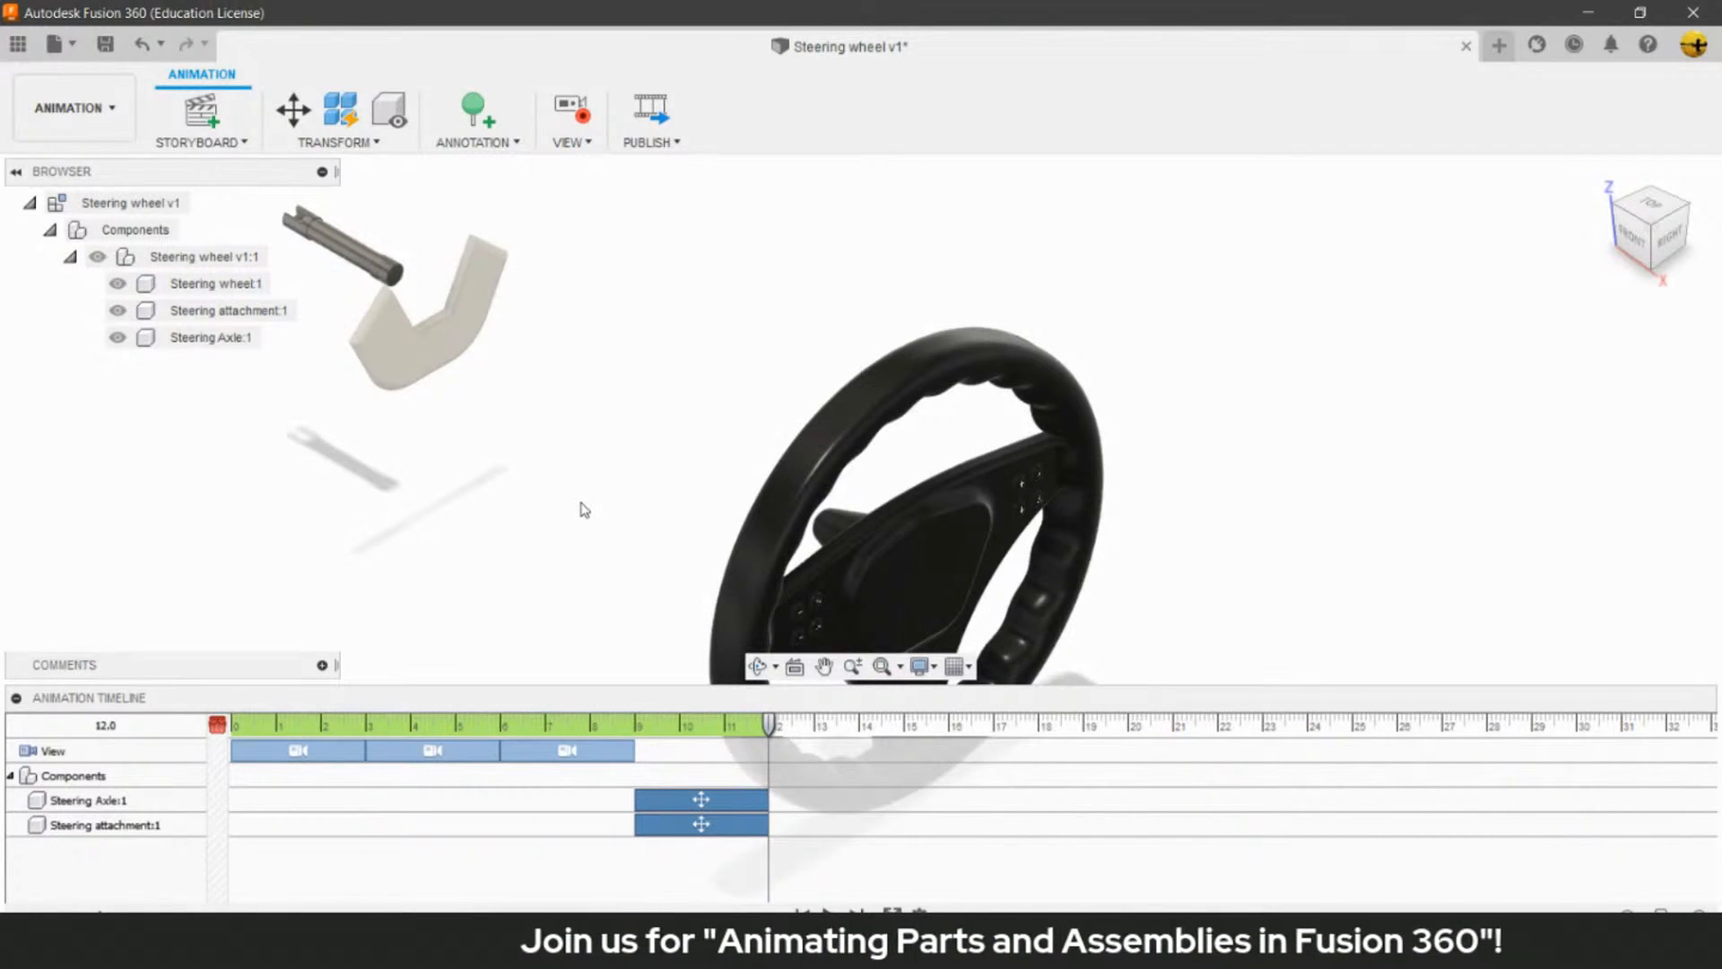
pyautogui.click(973, 545)
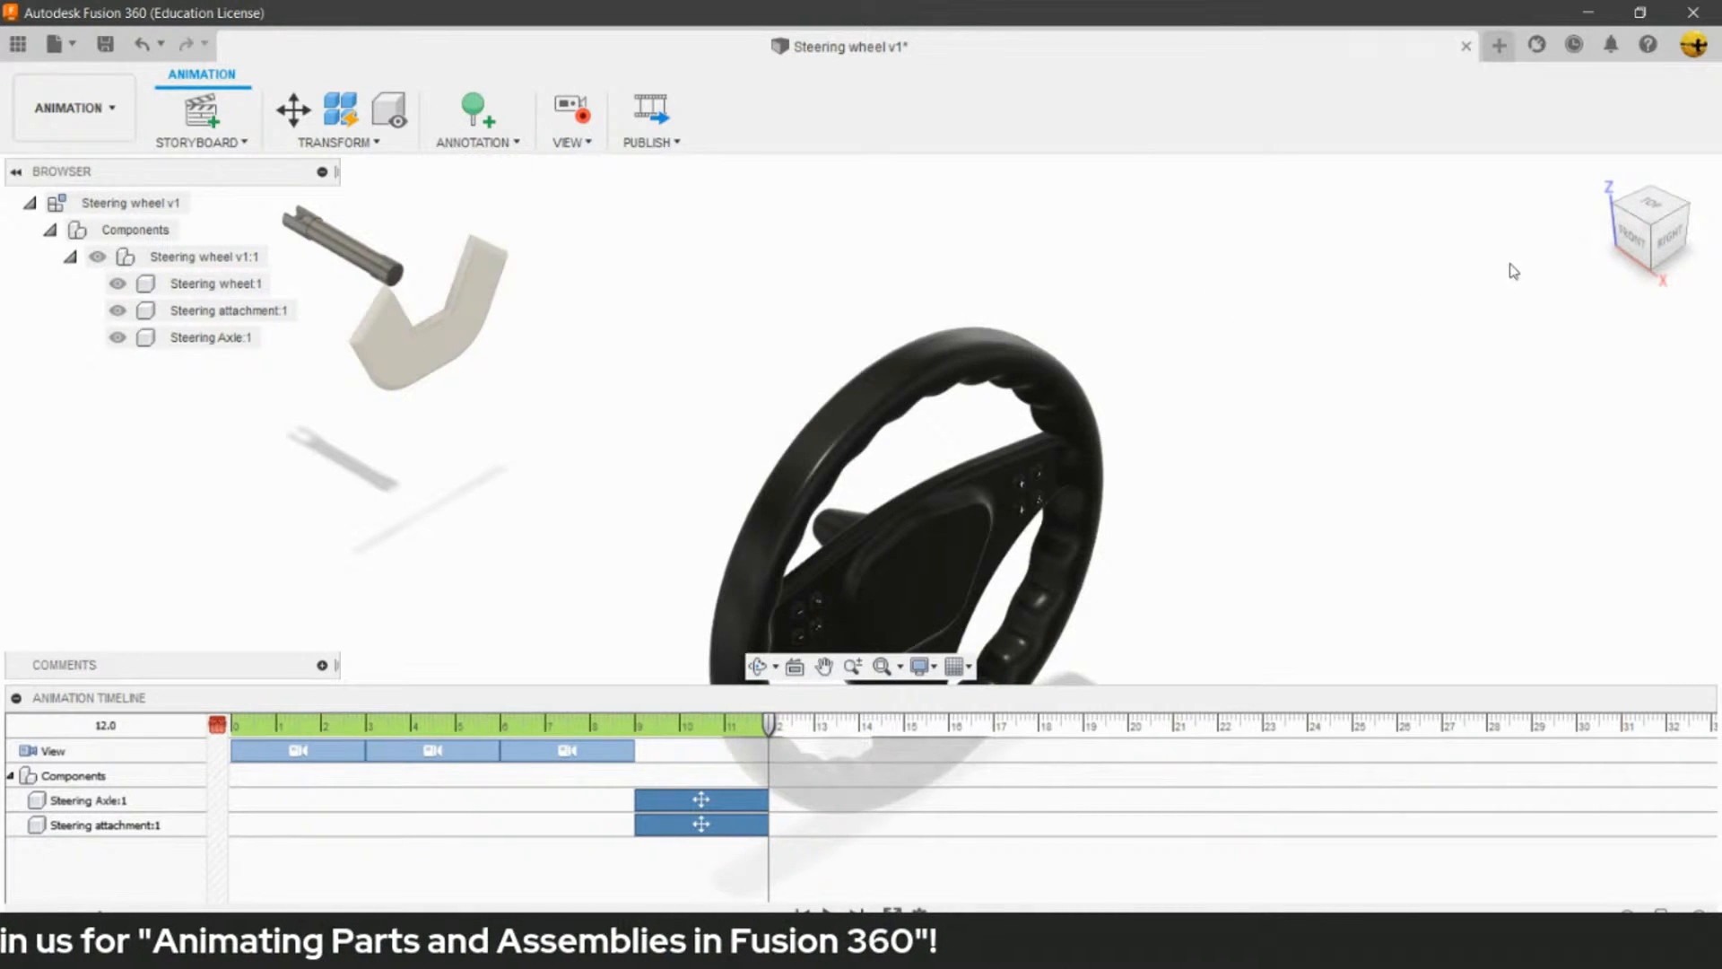
# - Record a camera move to the Right view ending at 12.0, and delete it from the timeline
pyautogui.click(1676, 248)
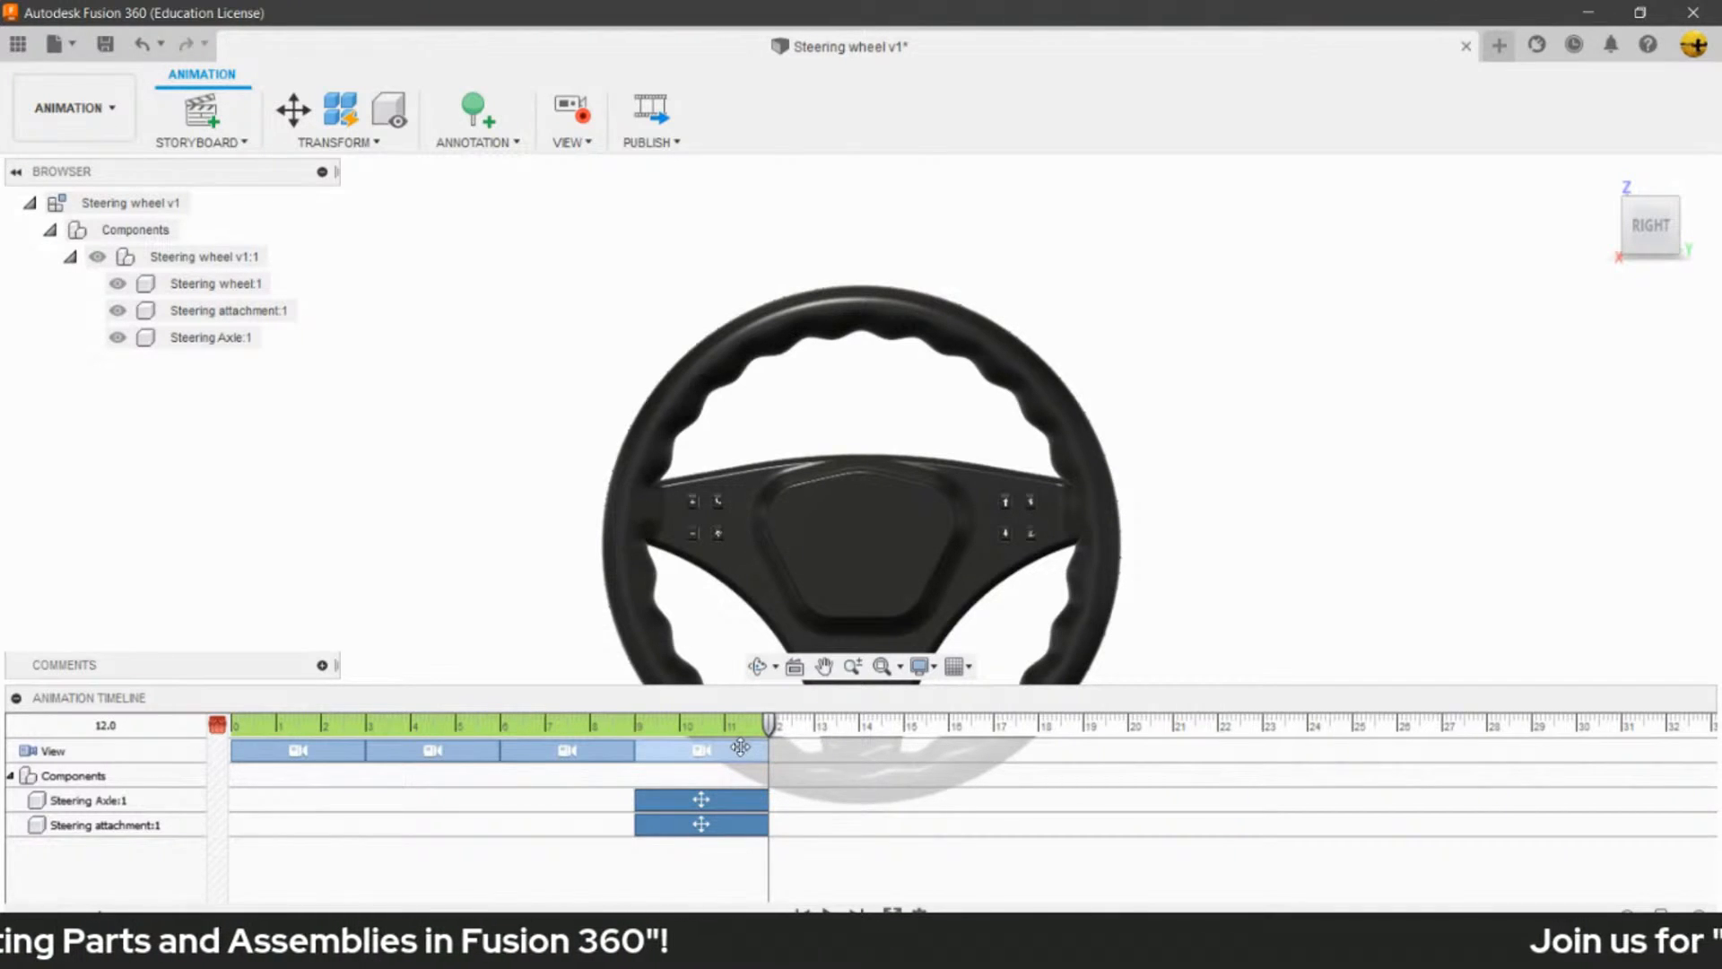
pyautogui.click(739, 748)
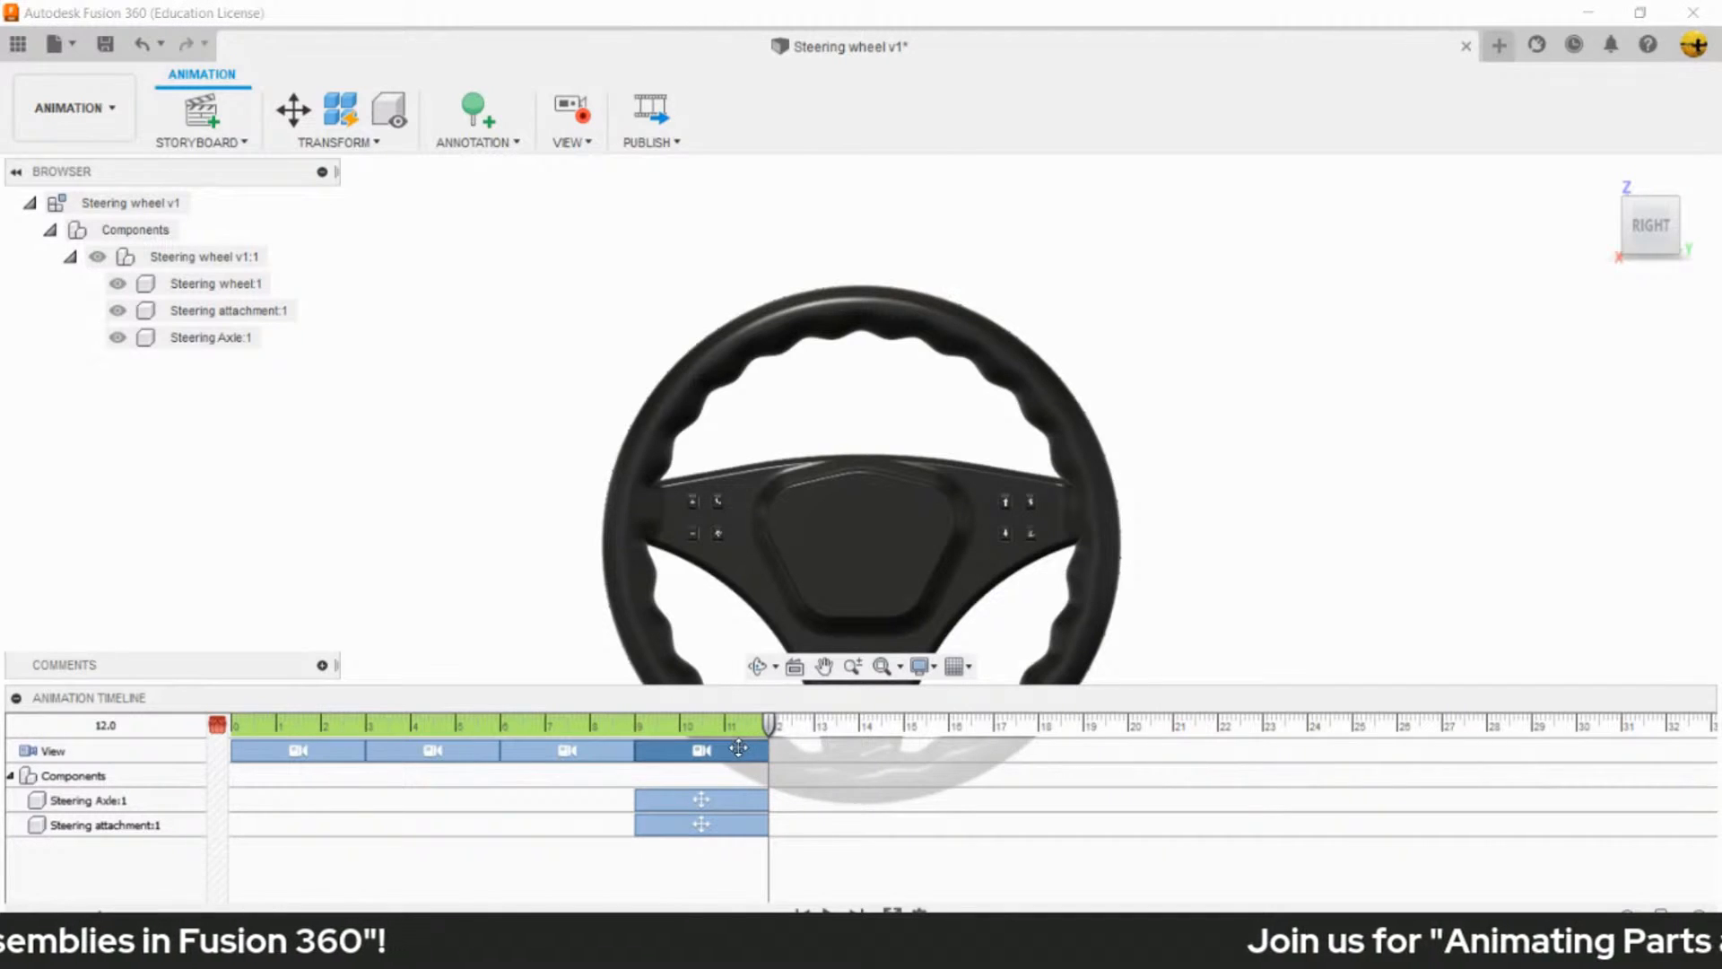
pyautogui.press('Delete')
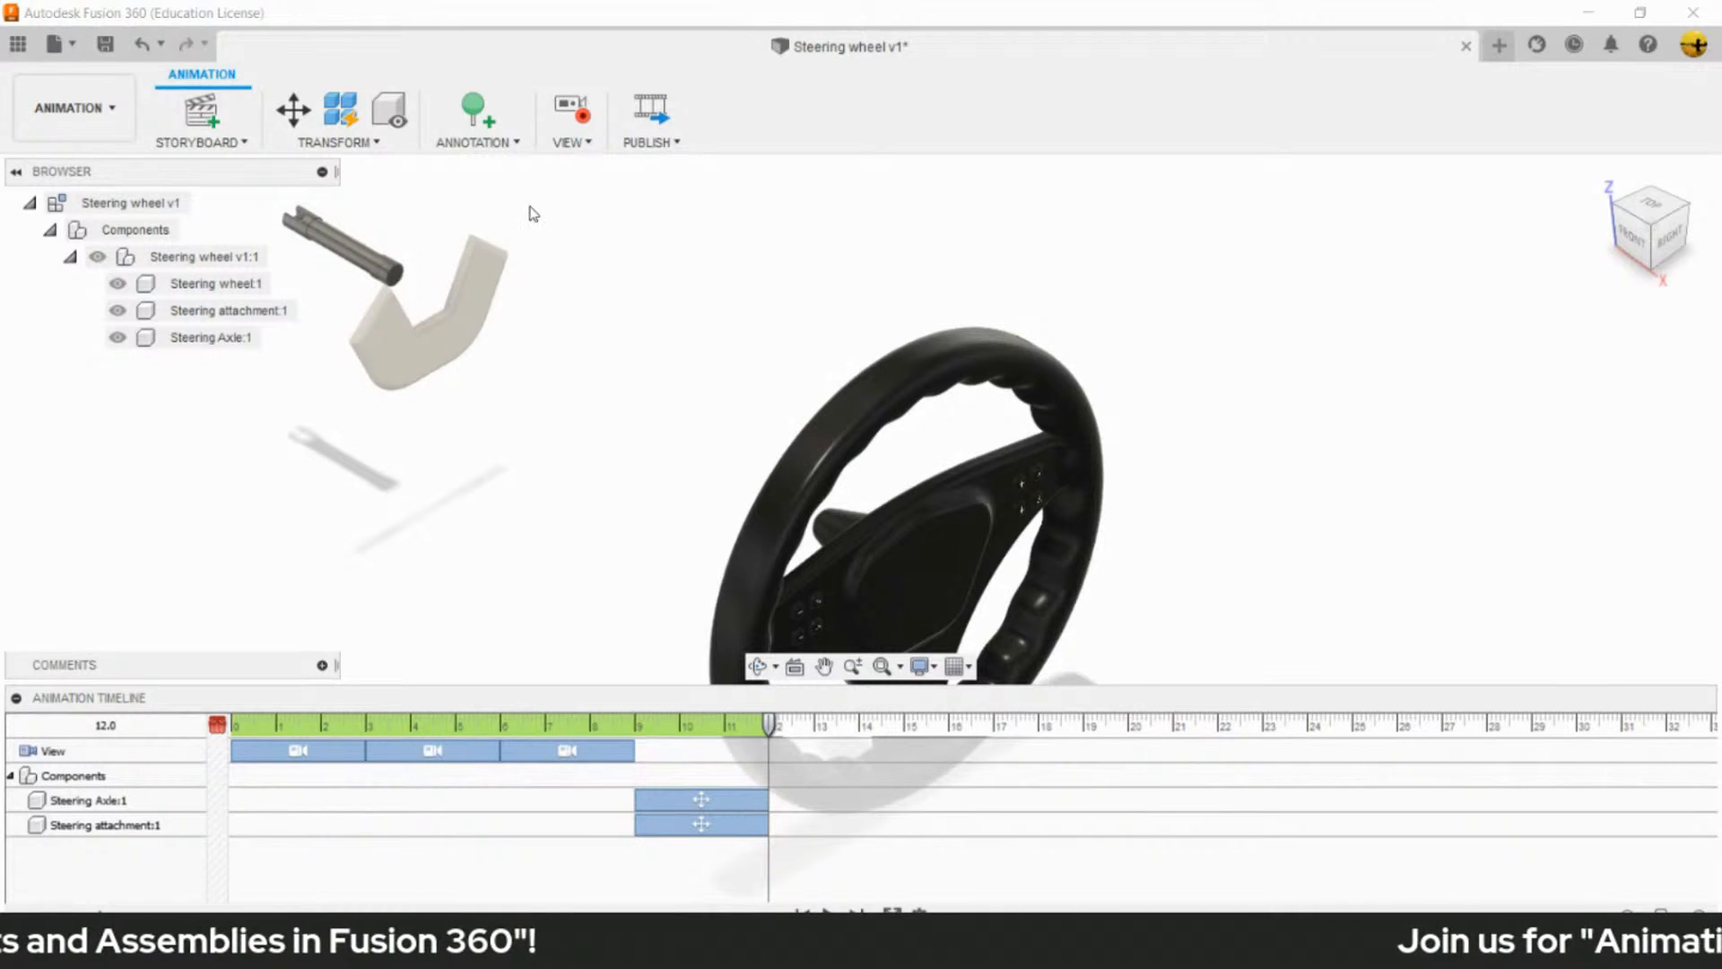
# - Turn the camera to the Right view with recording on, and undo the recorded move
pyautogui.click(575, 143)
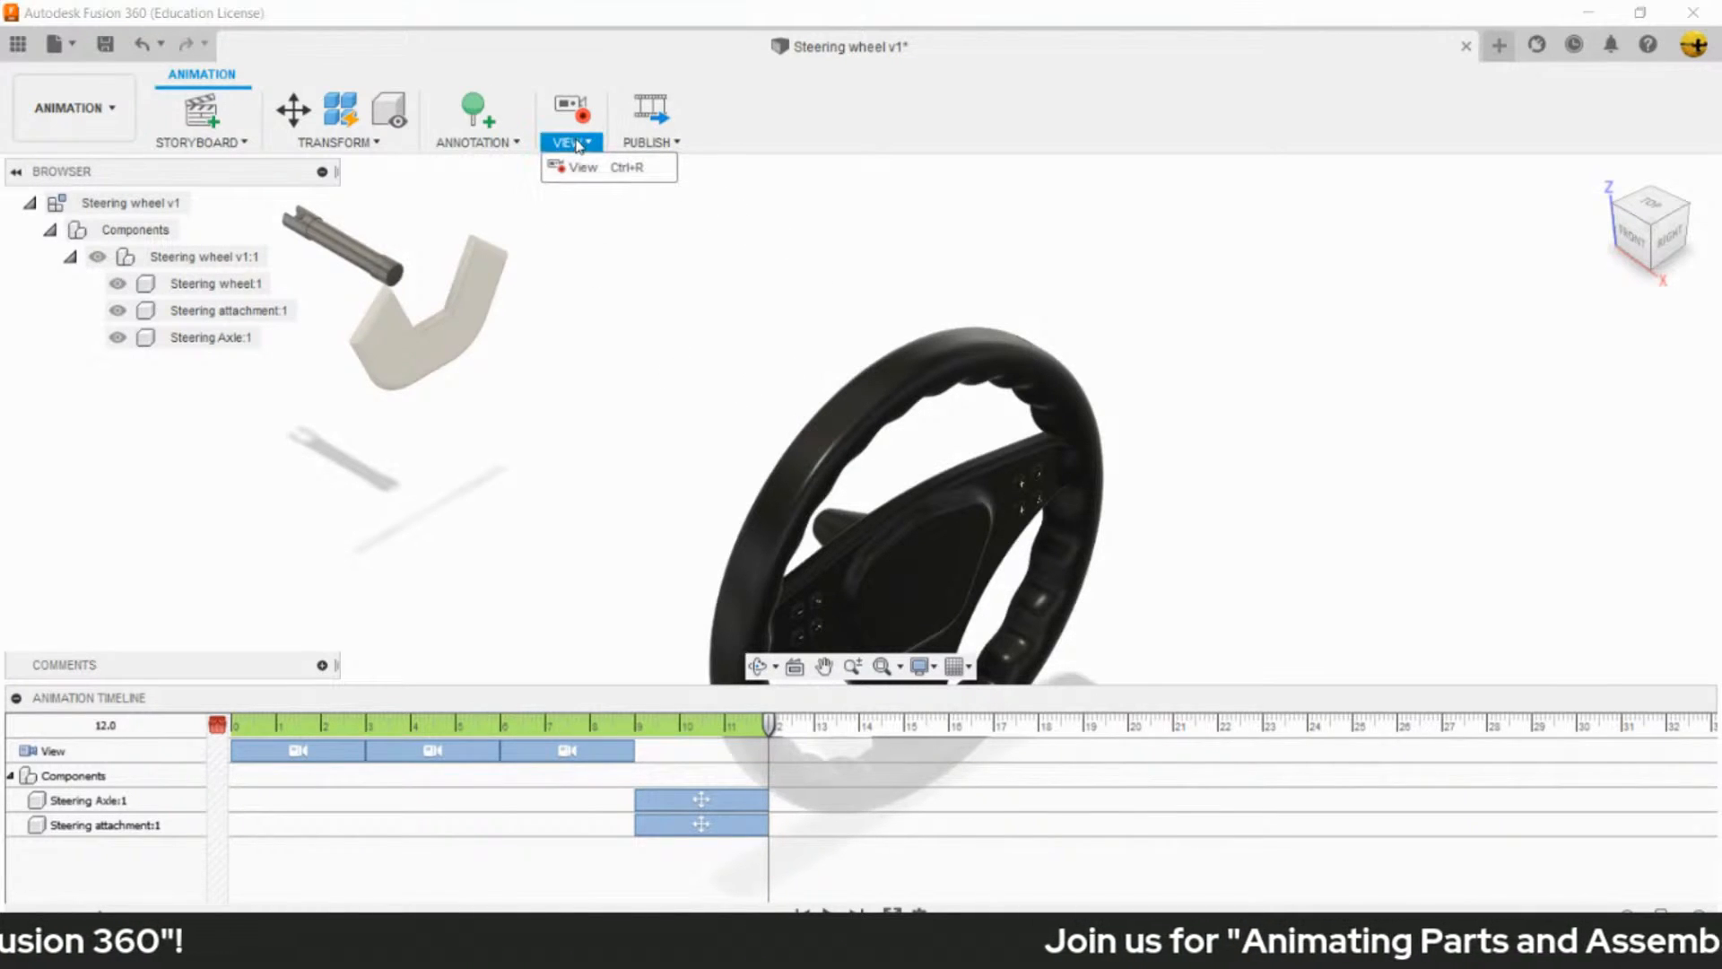
pyautogui.click(589, 208)
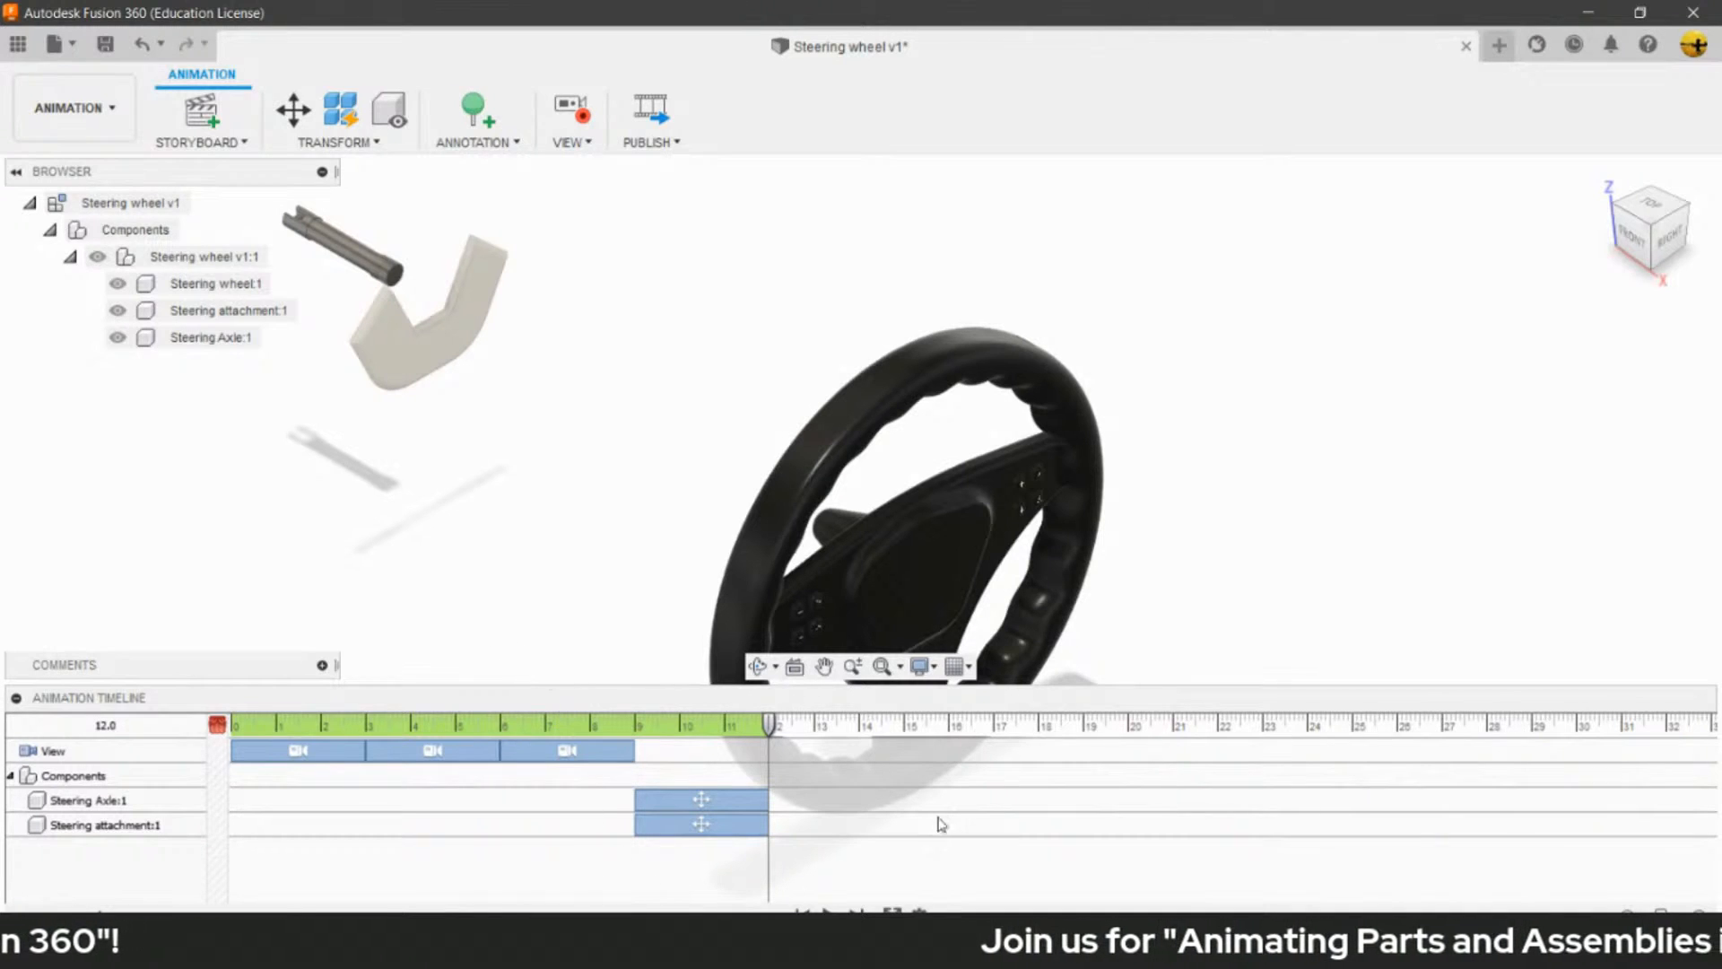
pyautogui.click(1663, 235)
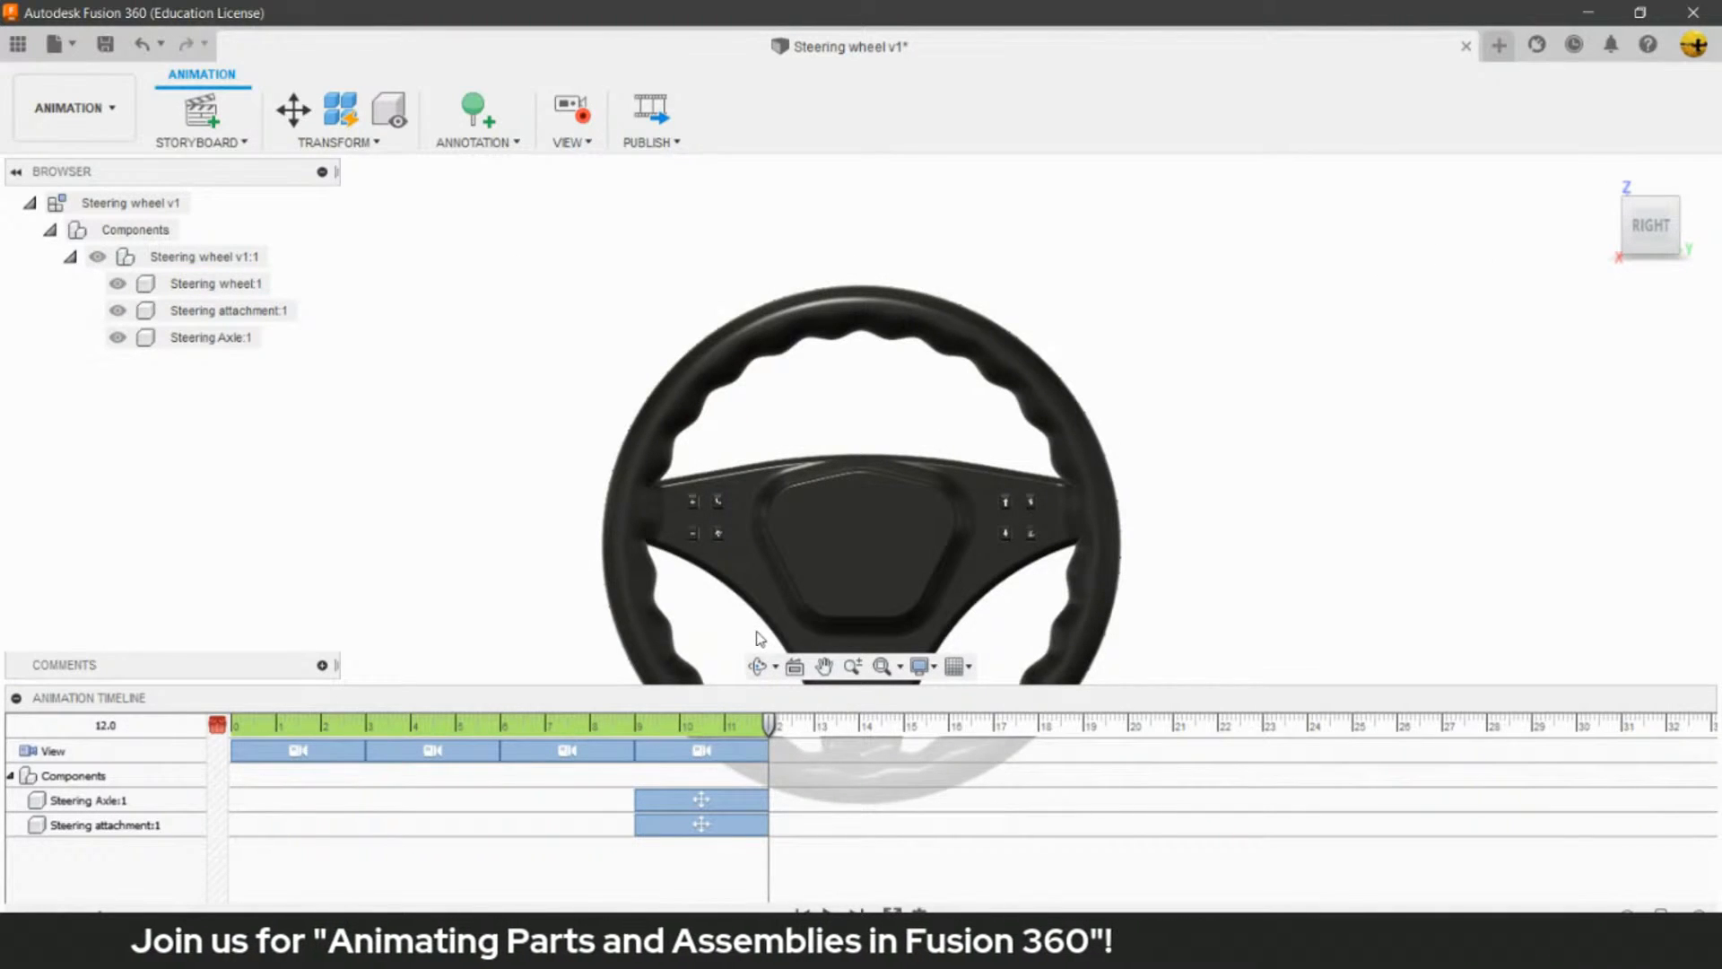
pyautogui.hotkey('ctrl', 'z')
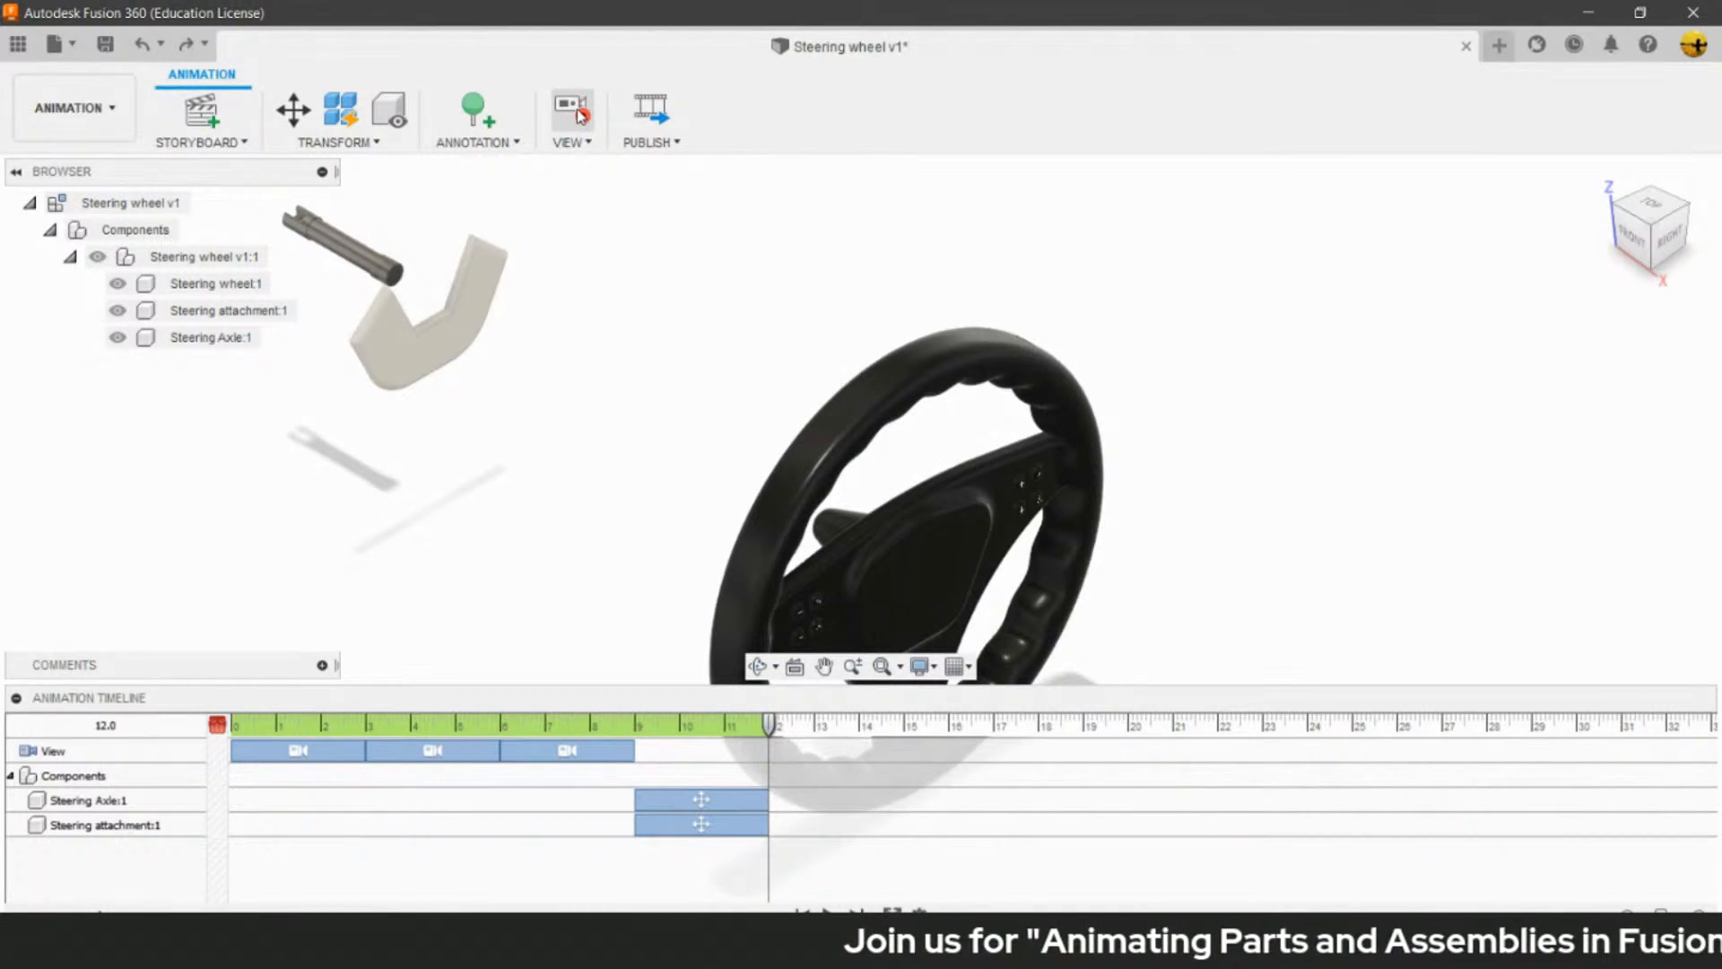
# - Turn off view recording and orient the model to the Right view without adding a camera move
pyautogui.click(578, 112)
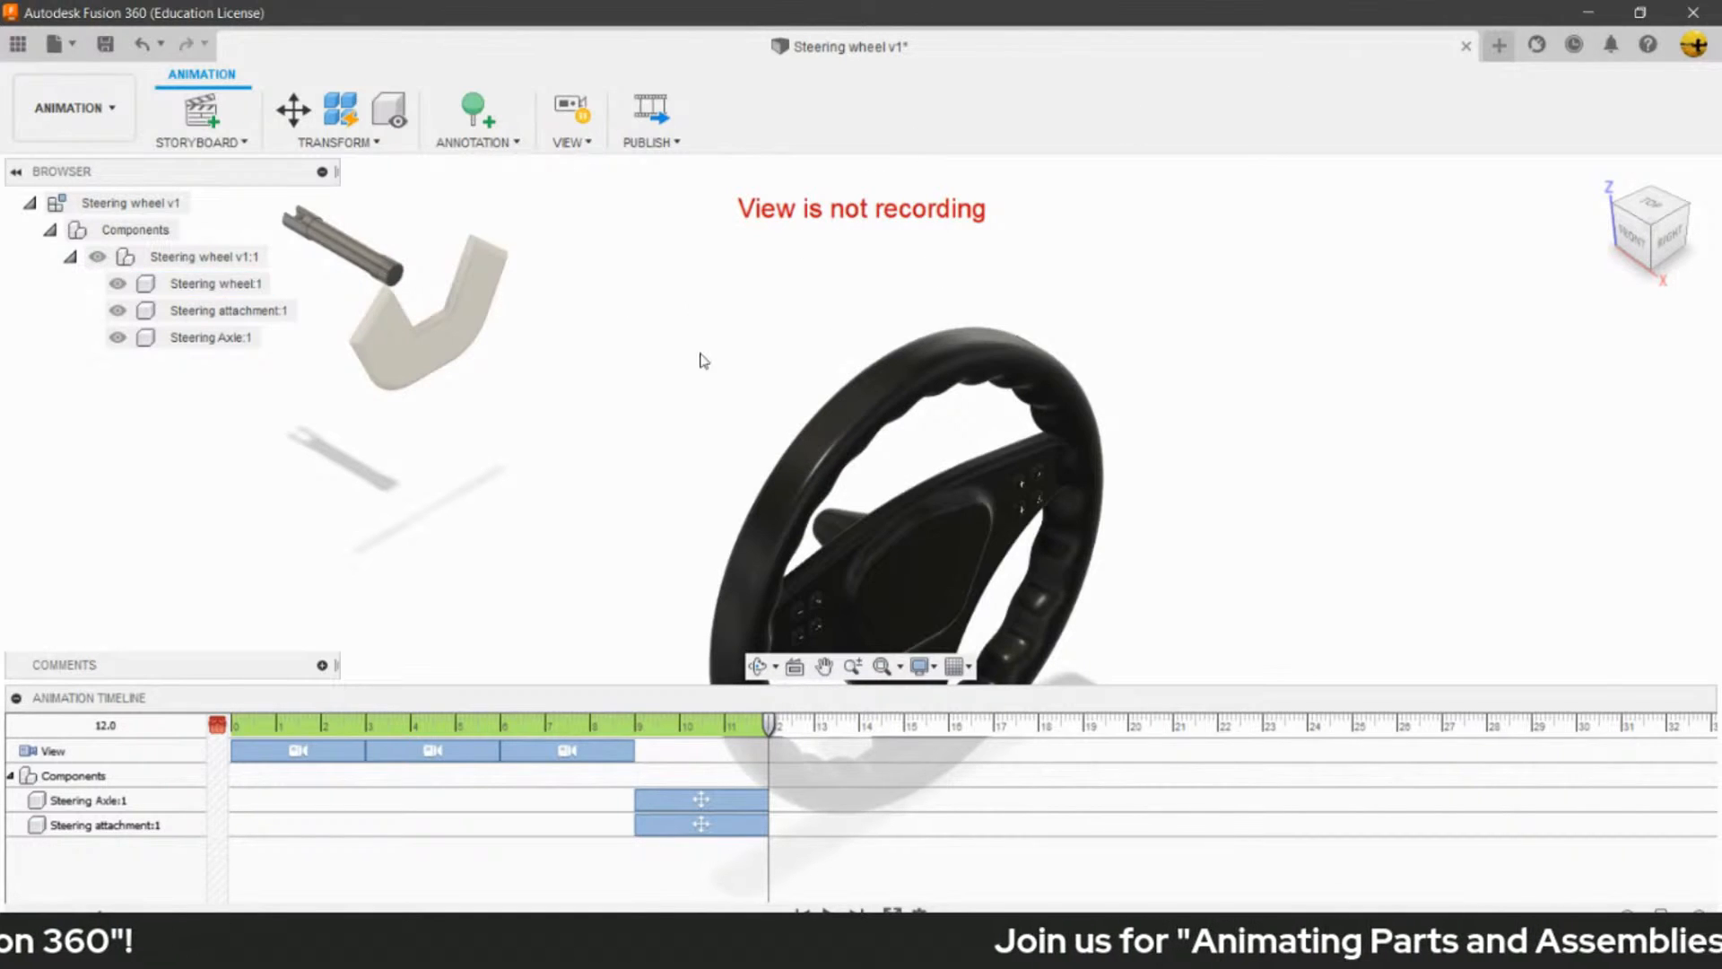
pyautogui.click(1037, 367)
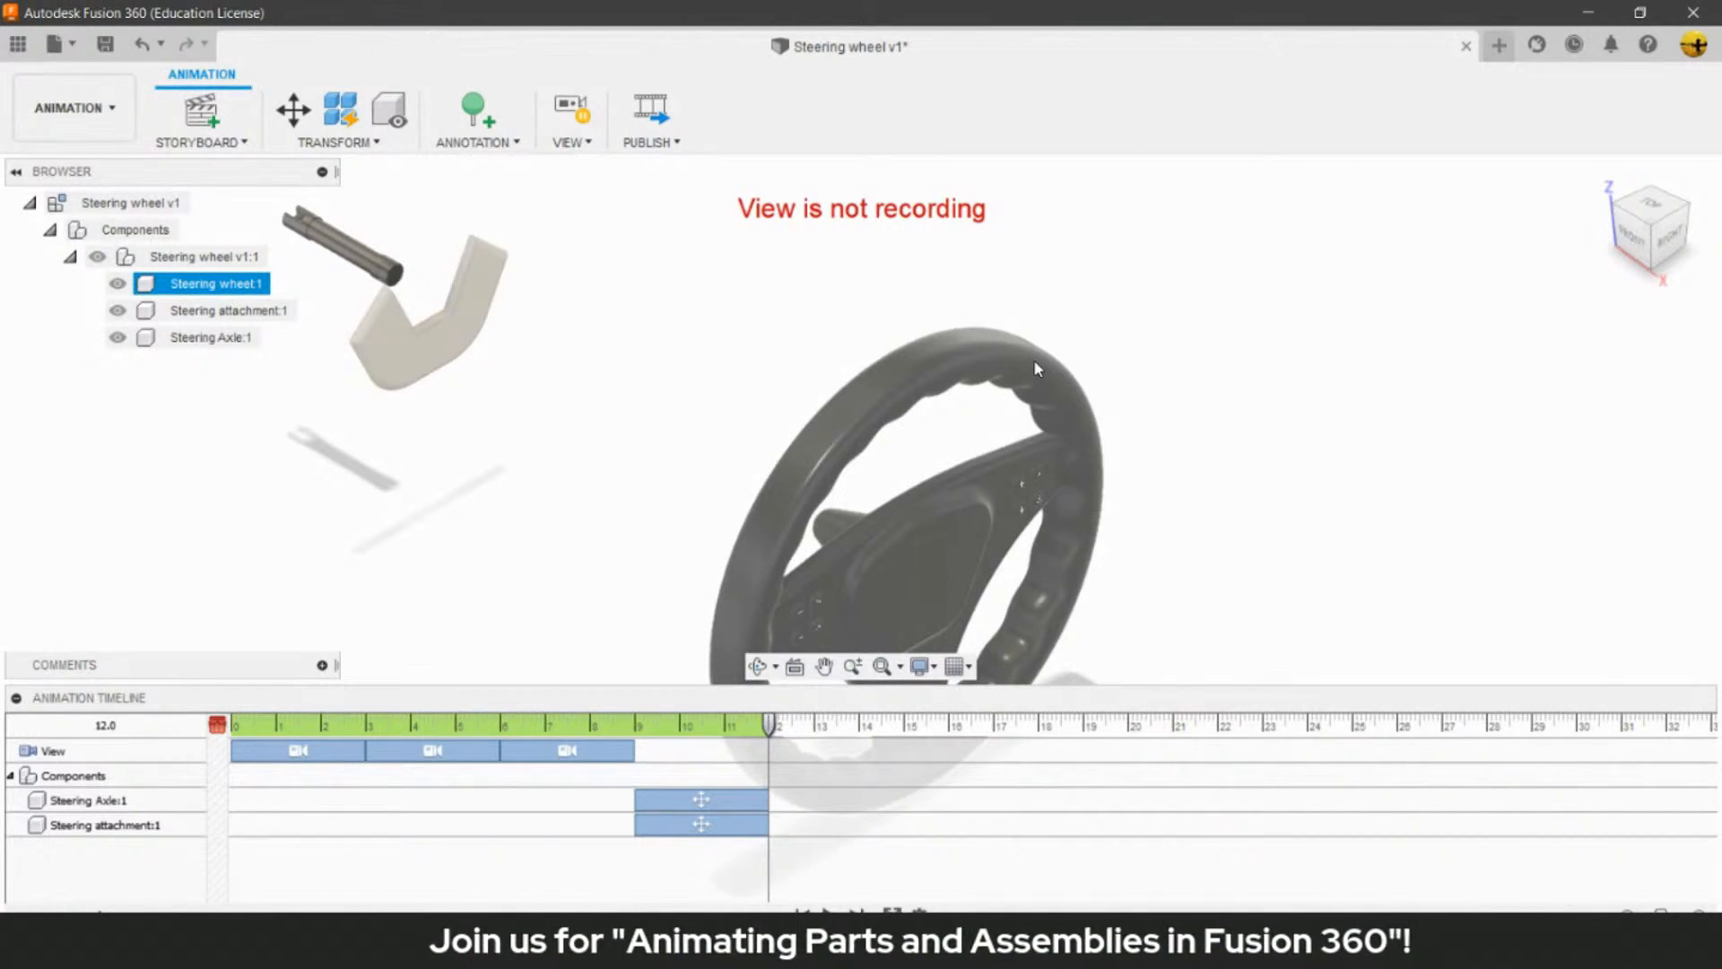
pyautogui.click(1103, 237)
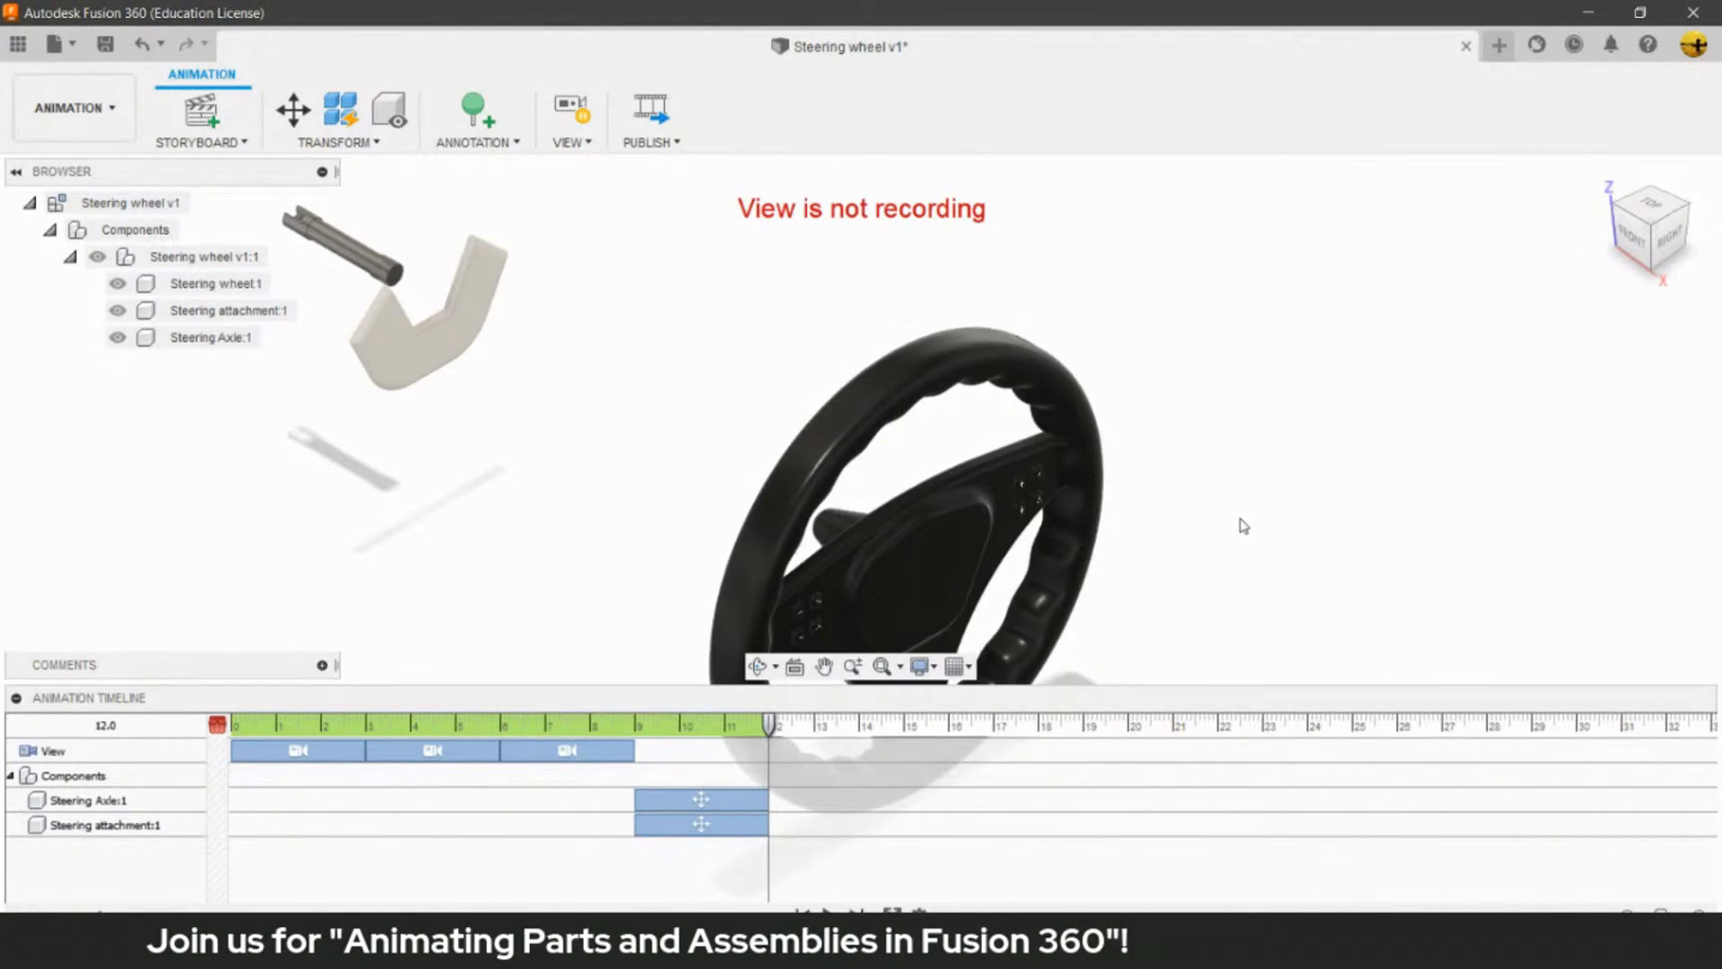
pyautogui.click(1674, 238)
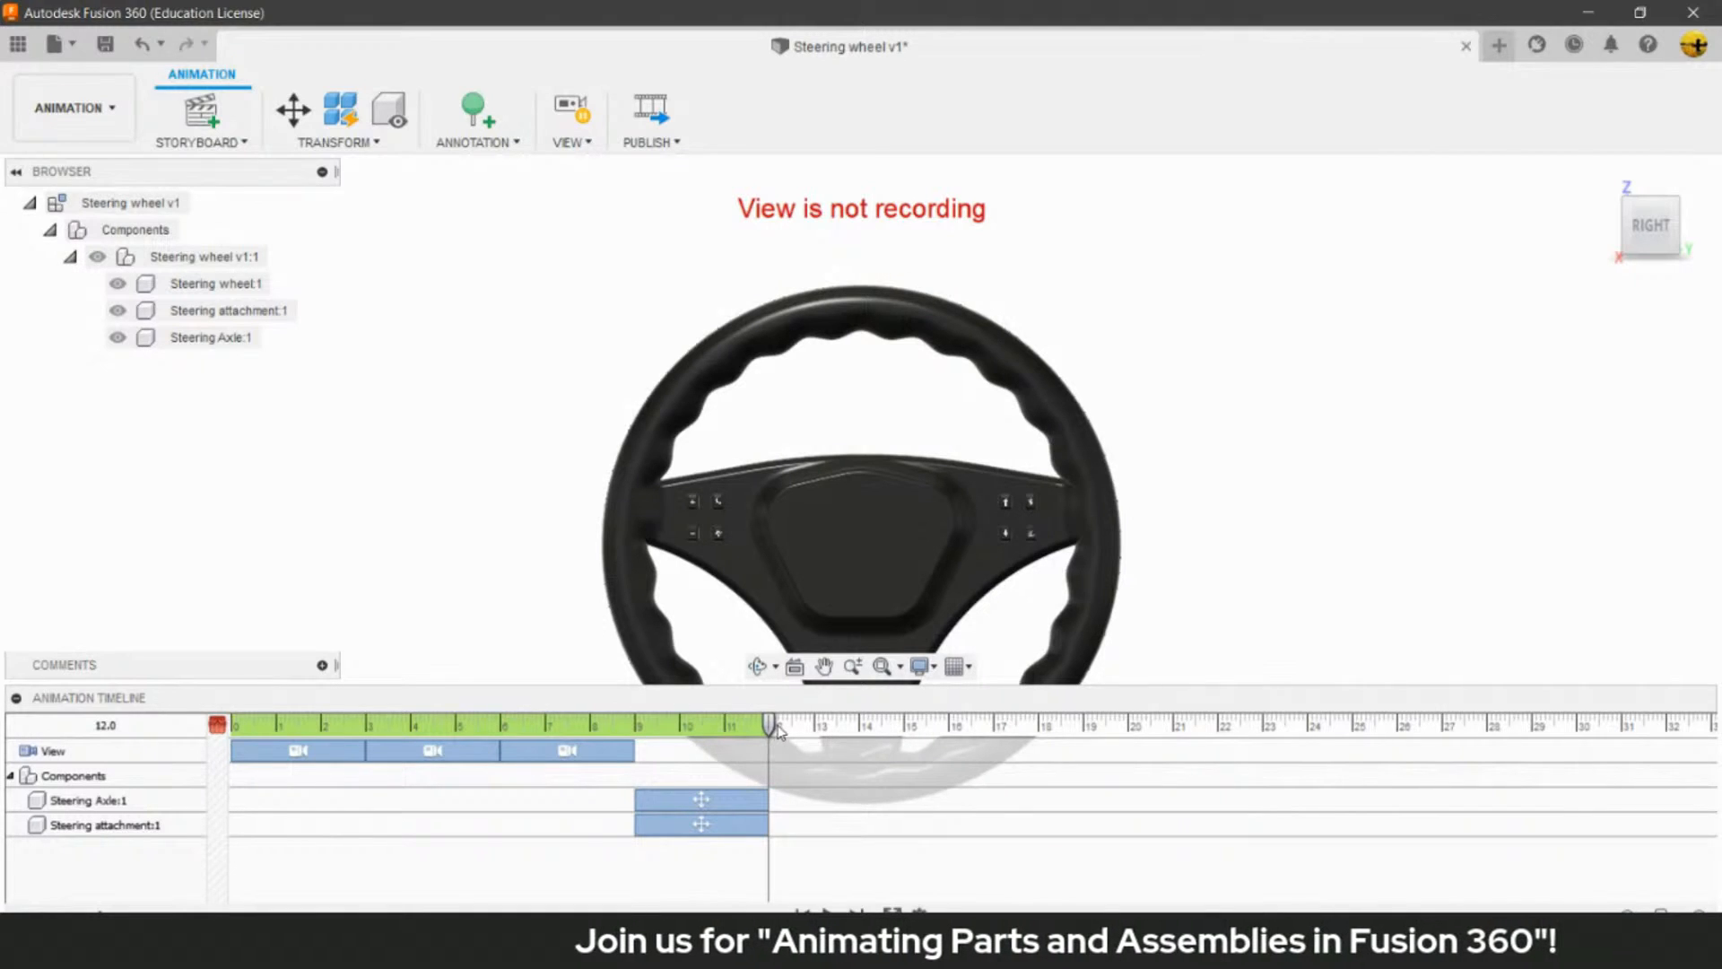
# - With the playhead at 15.0, switch to the Front view unrecorded and turn view recording back on
pyautogui.moveTo(772, 723); pyautogui.dragTo(922, 723)
pyautogui.moveTo(916, 729); pyautogui.dragTo(904, 729)
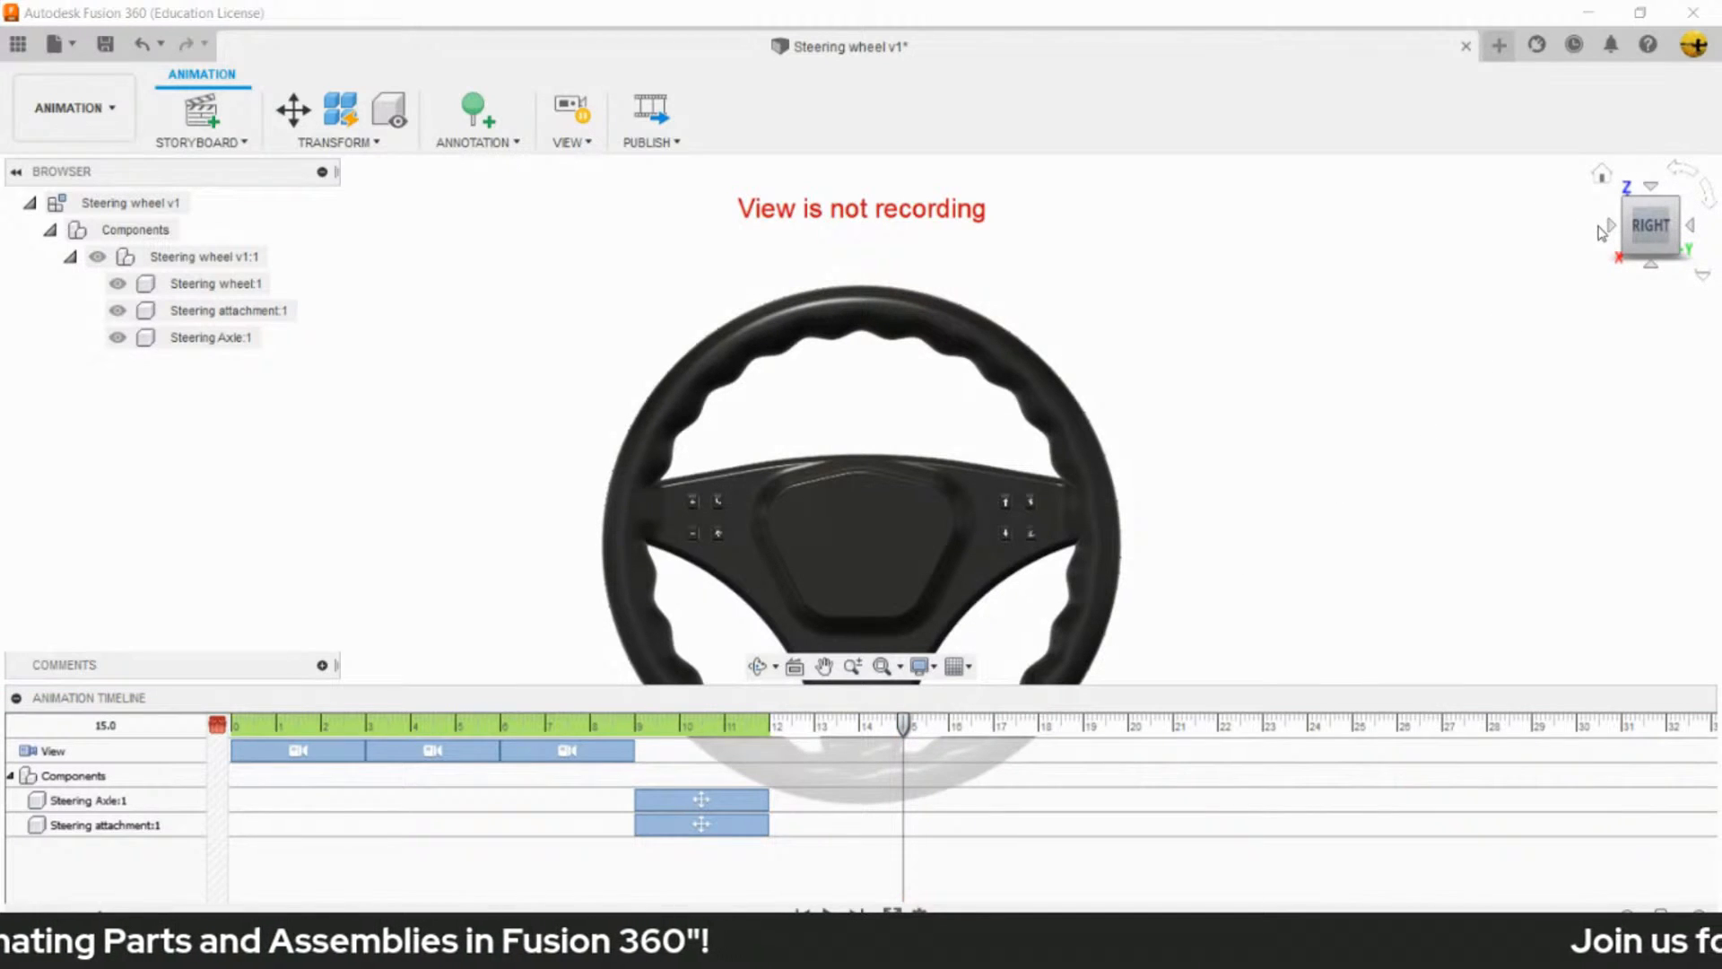
pyautogui.click(1605, 229)
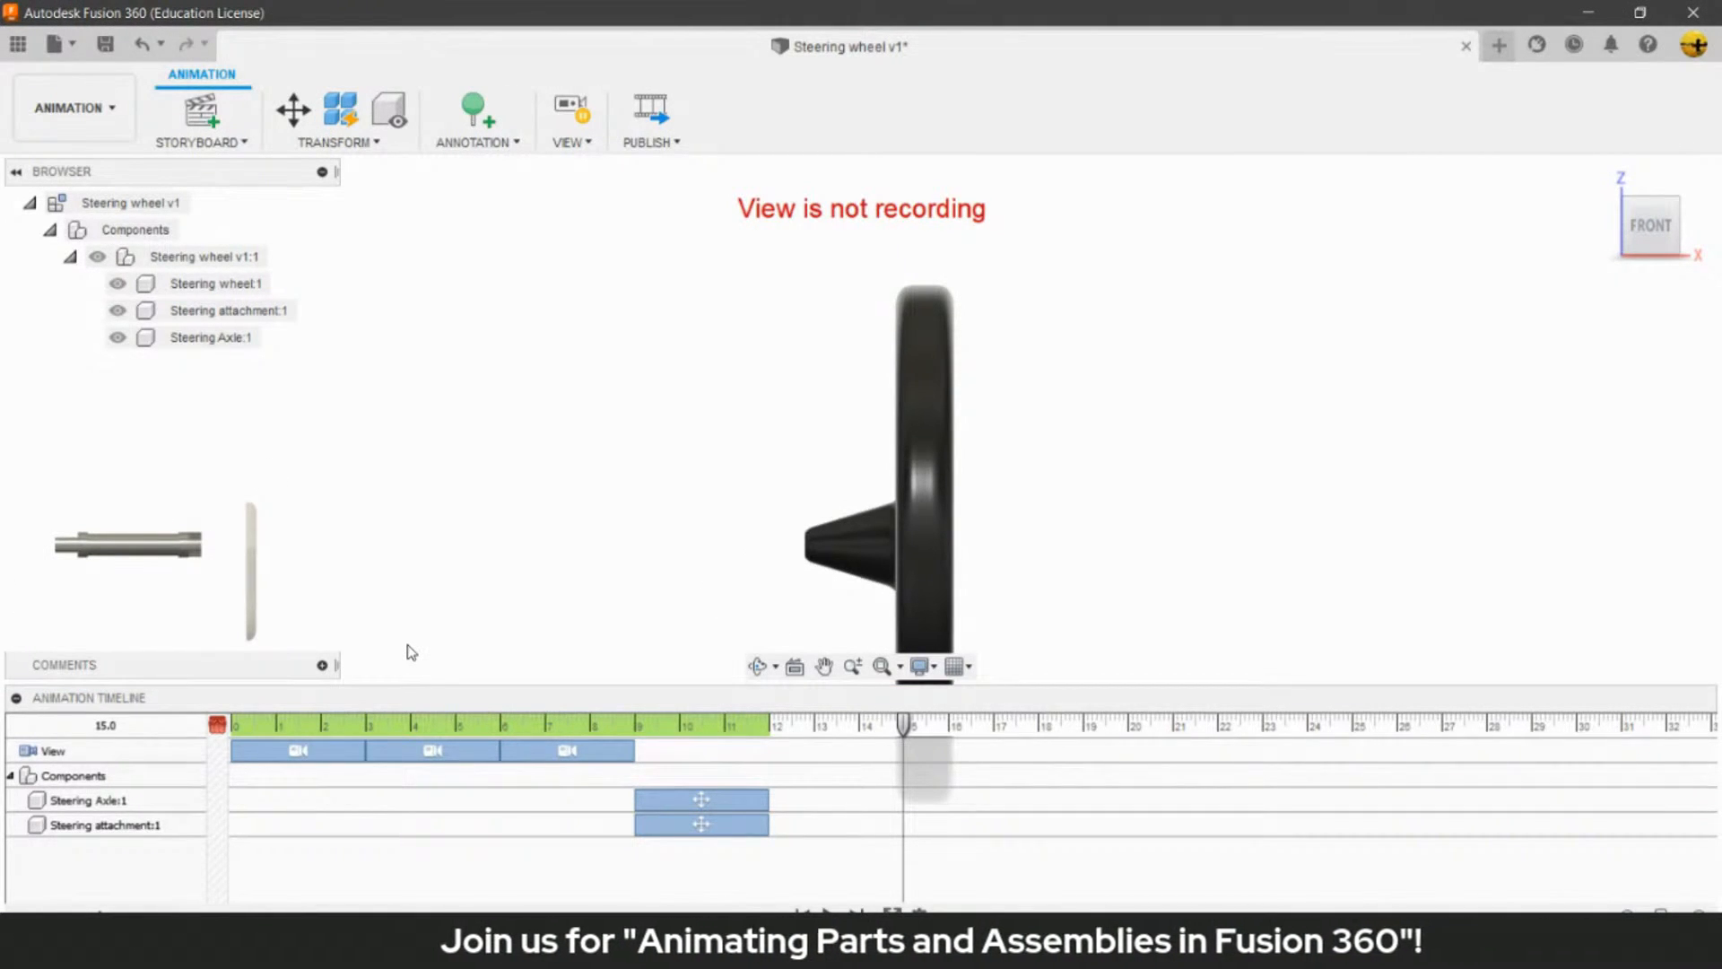
pyautogui.click(574, 112)
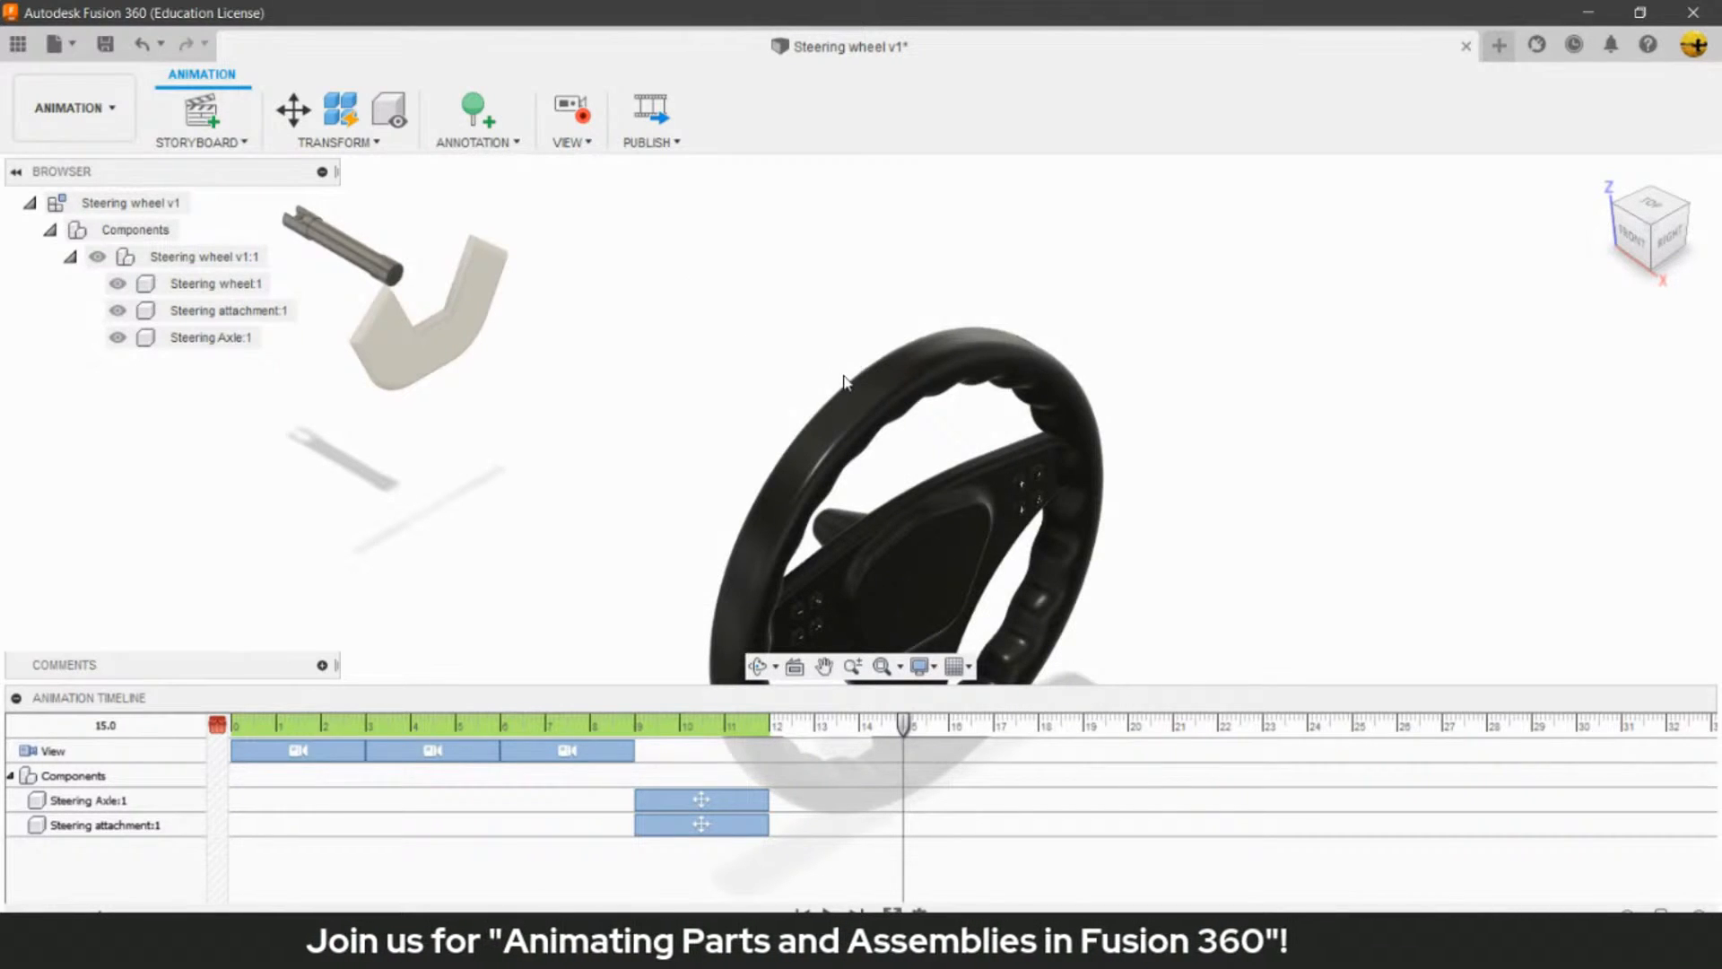
pyautogui.click(772, 531)
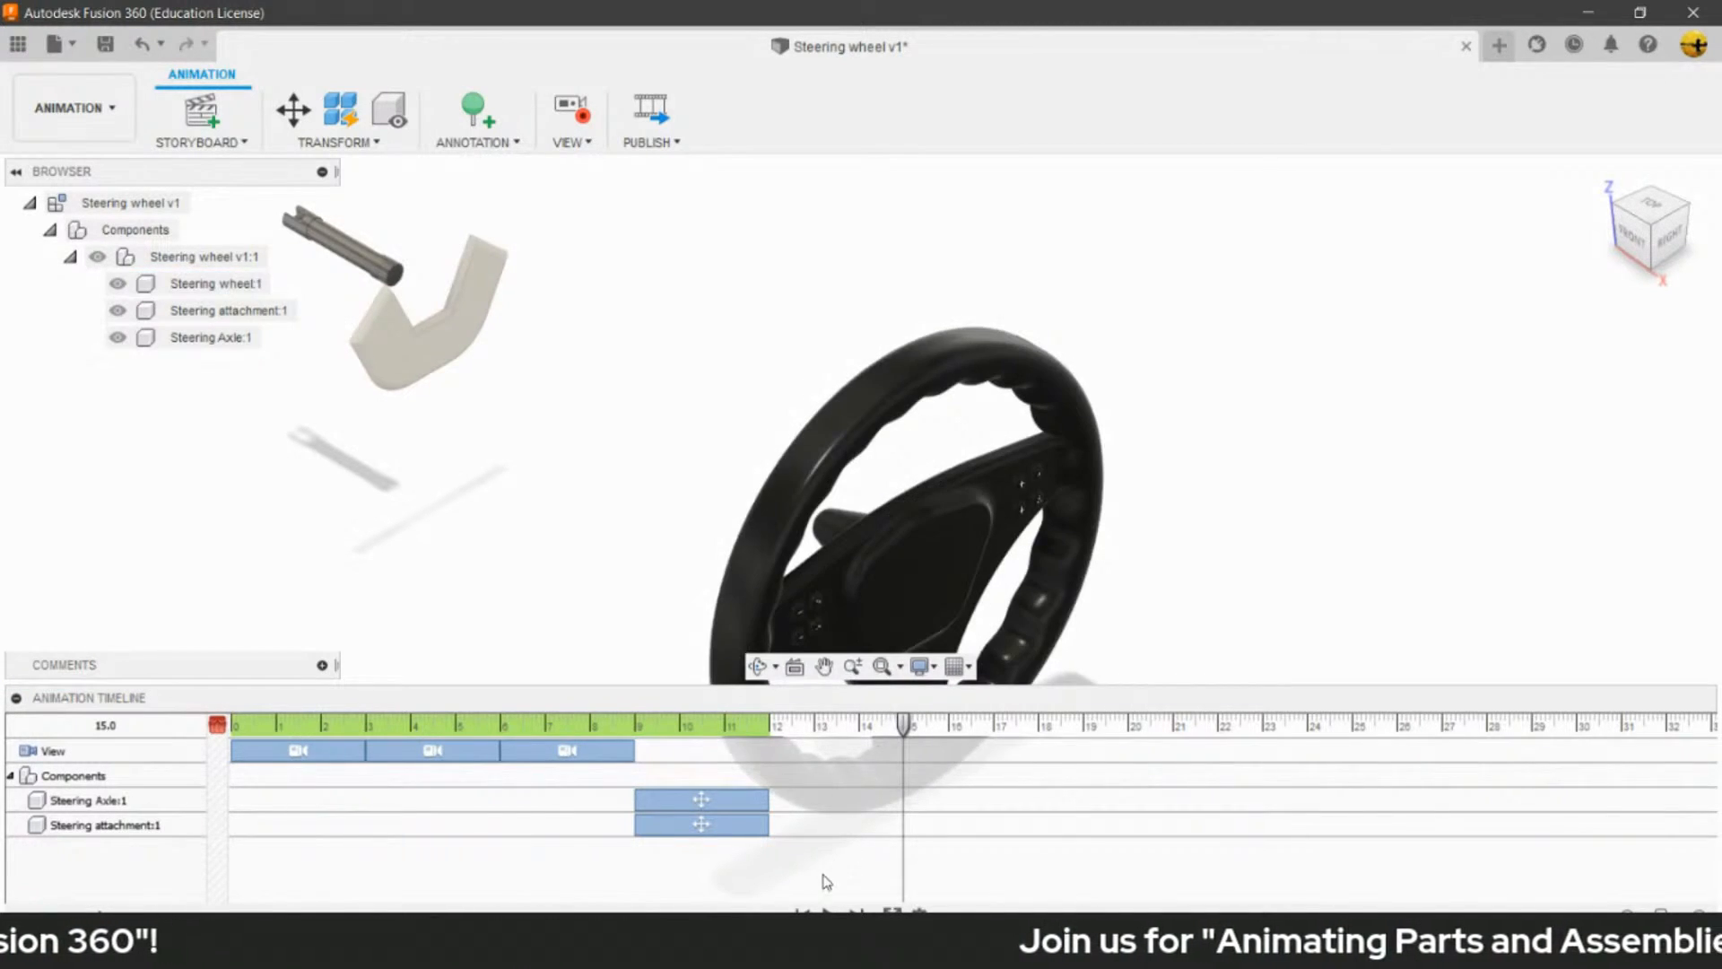
# - Play the full animation to check the camera and component moves, and leave nothing selected
pyautogui.click(829, 914)
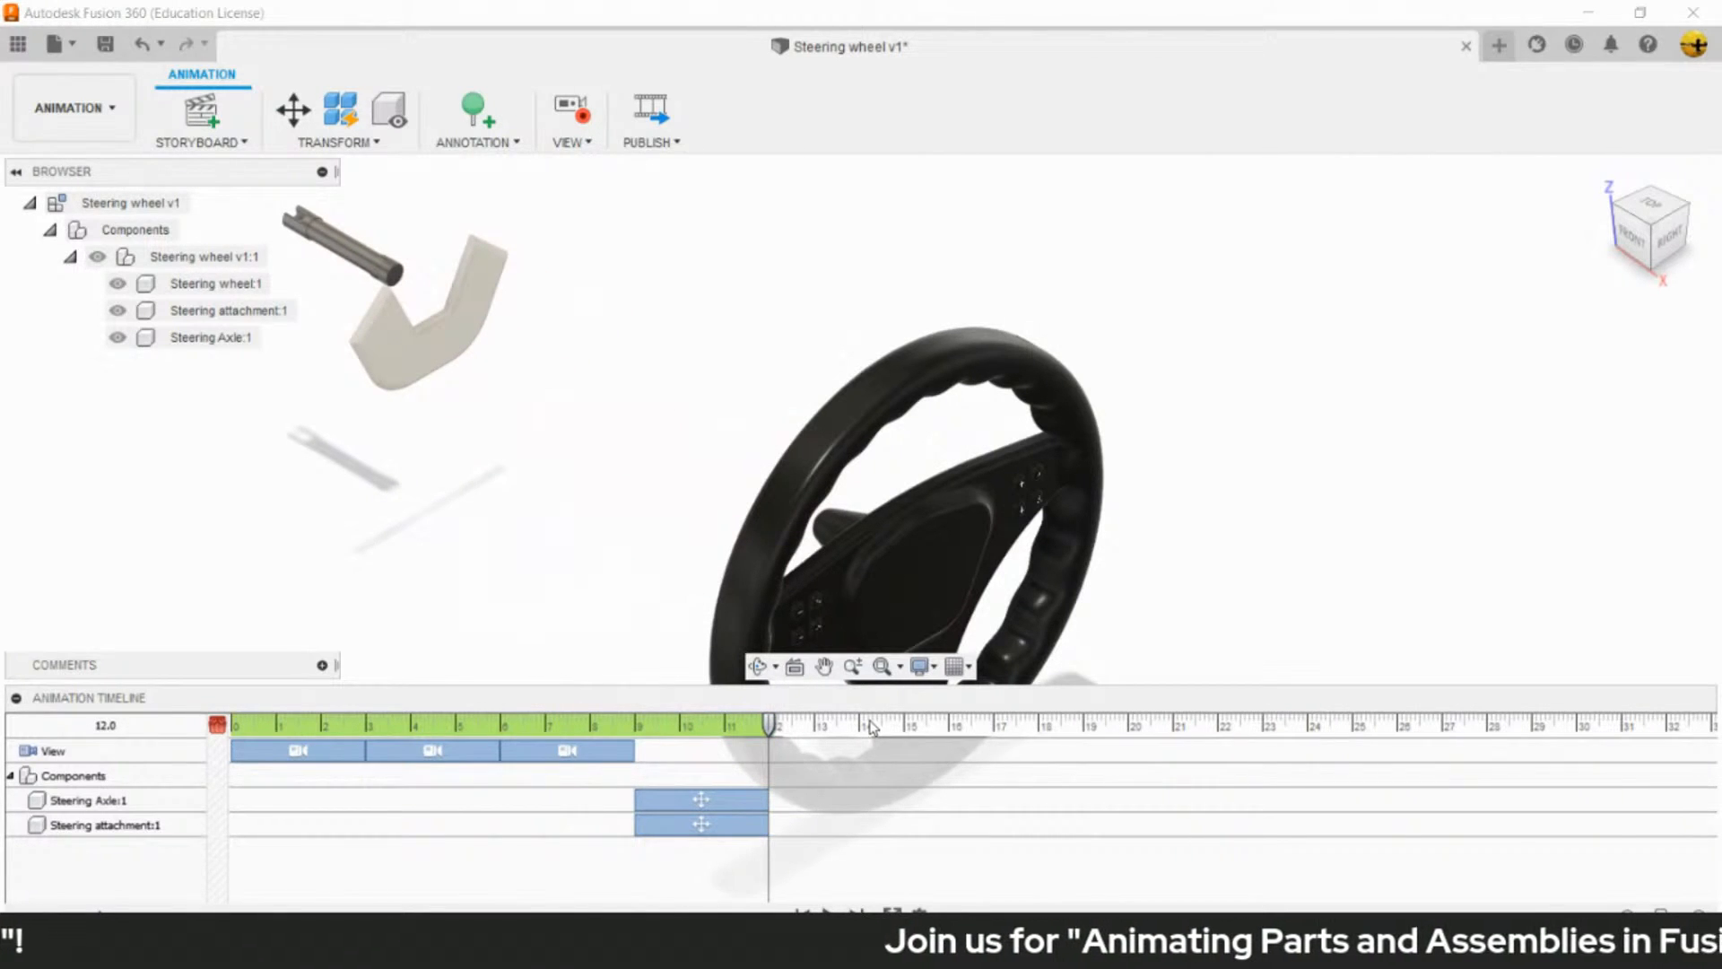
pyautogui.click(765, 599)
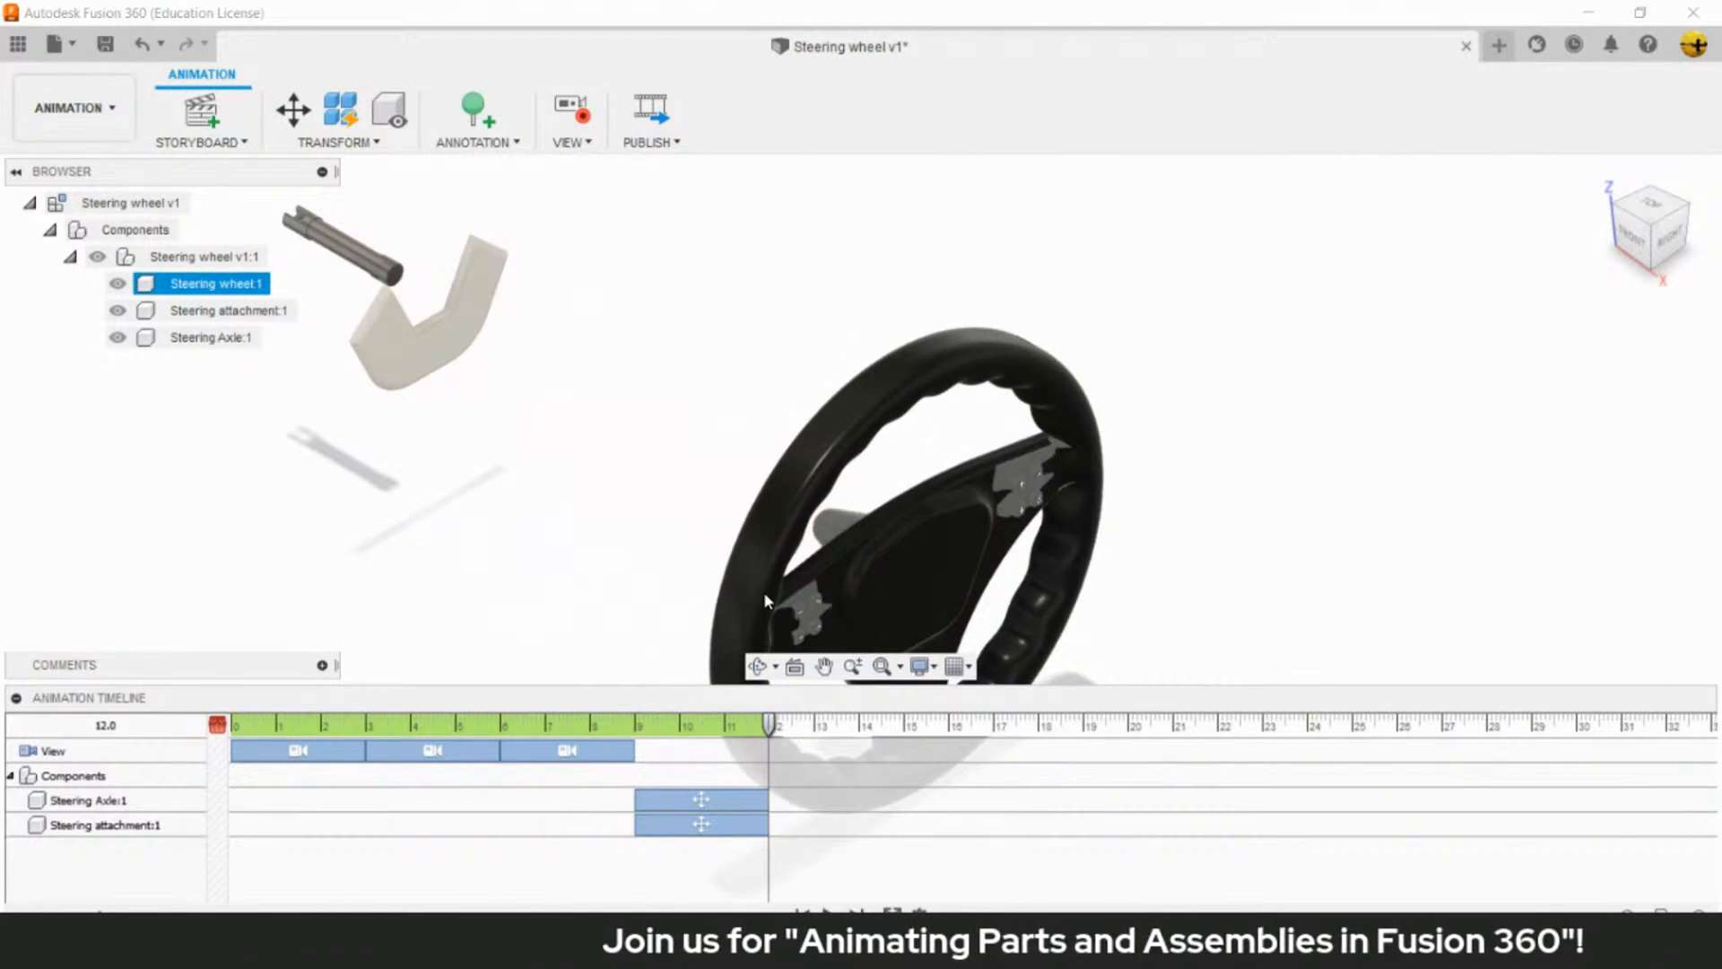
pyautogui.click(727, 560)
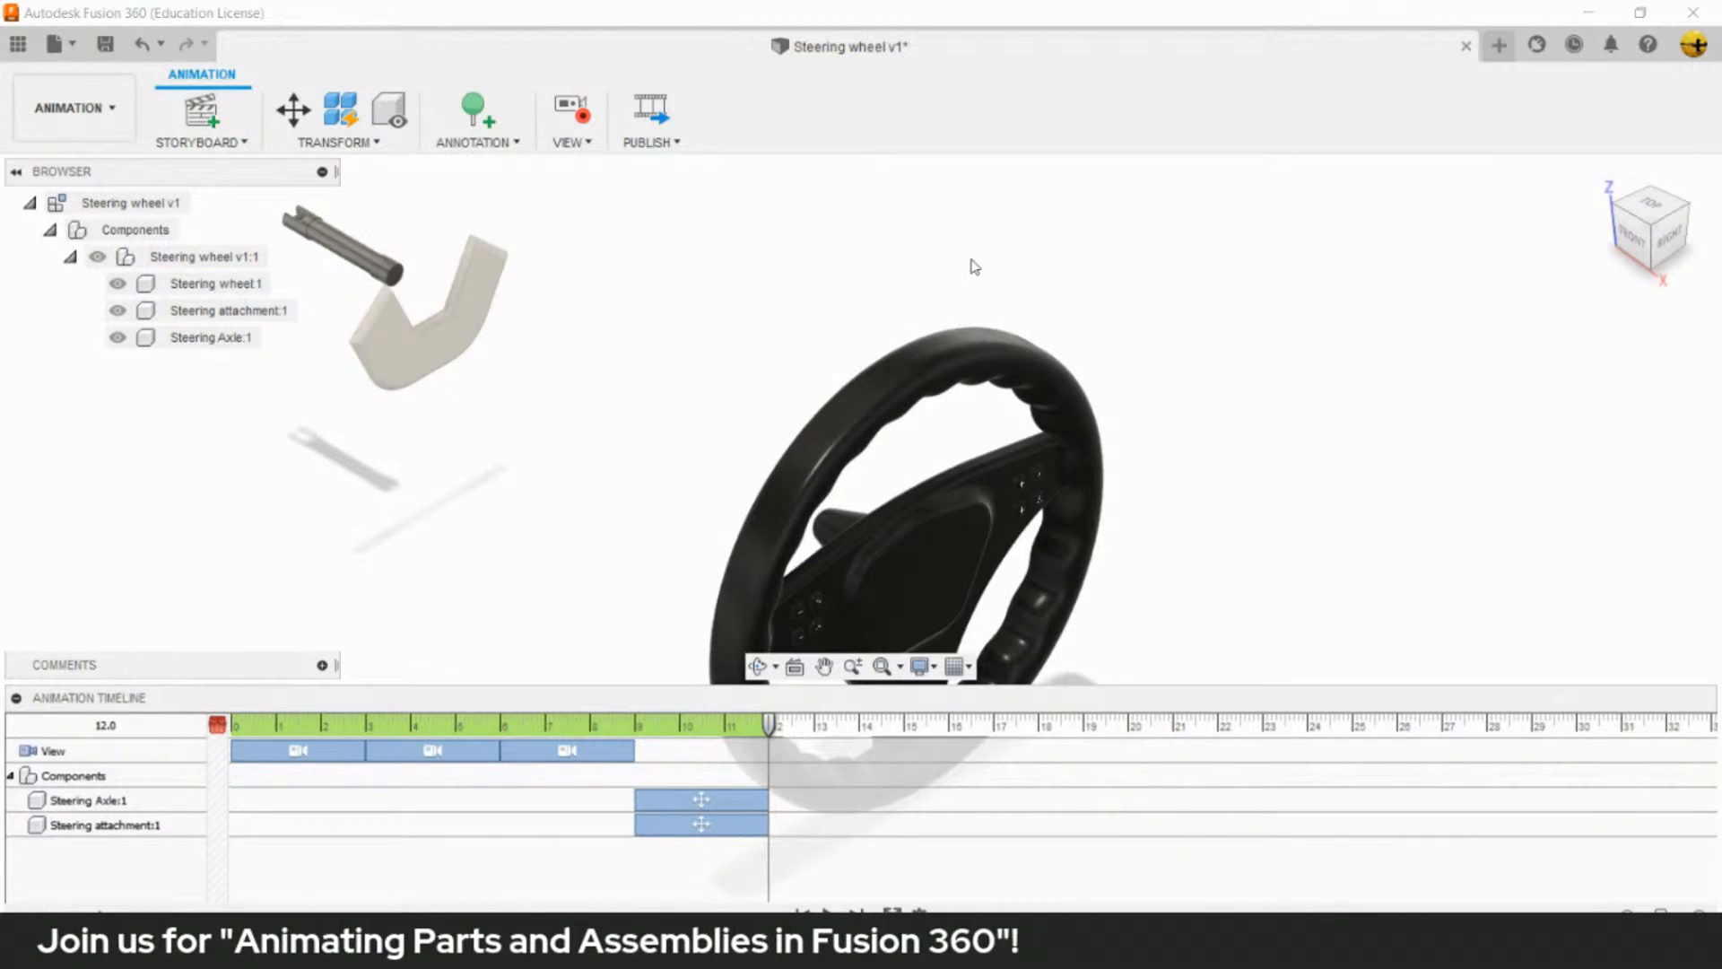
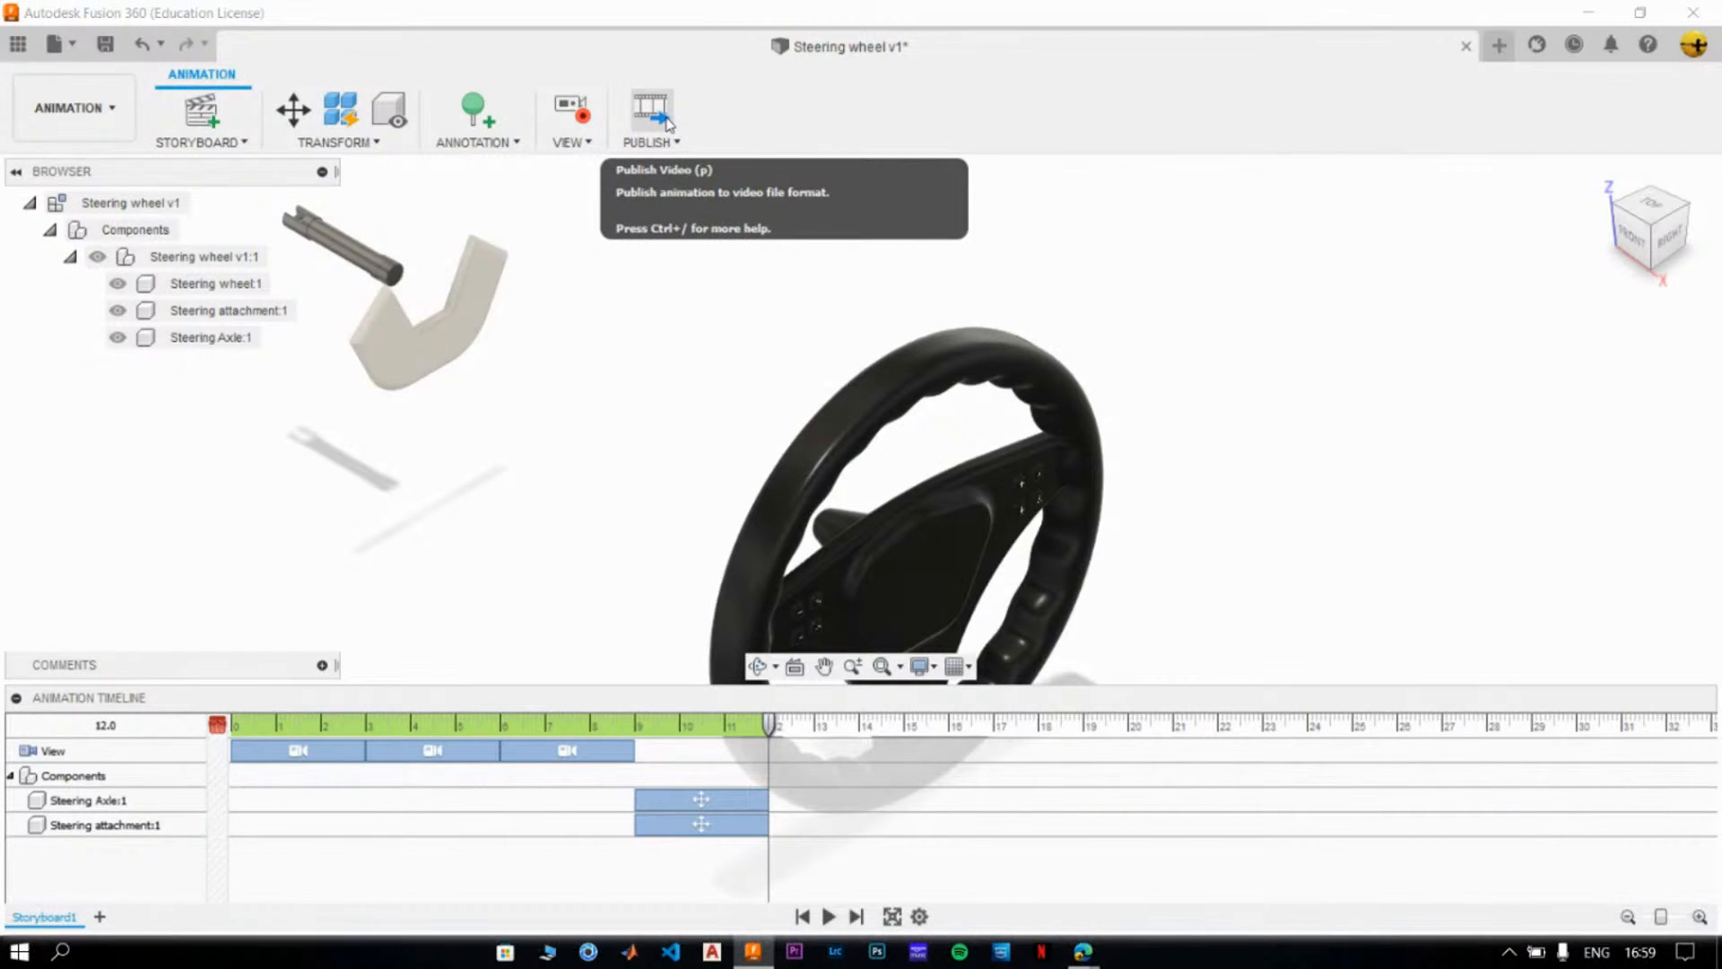
# - Publish the current storyboard as a video at a resolution of 1920 x 1080 (16:9)
pyautogui.click(668, 123)
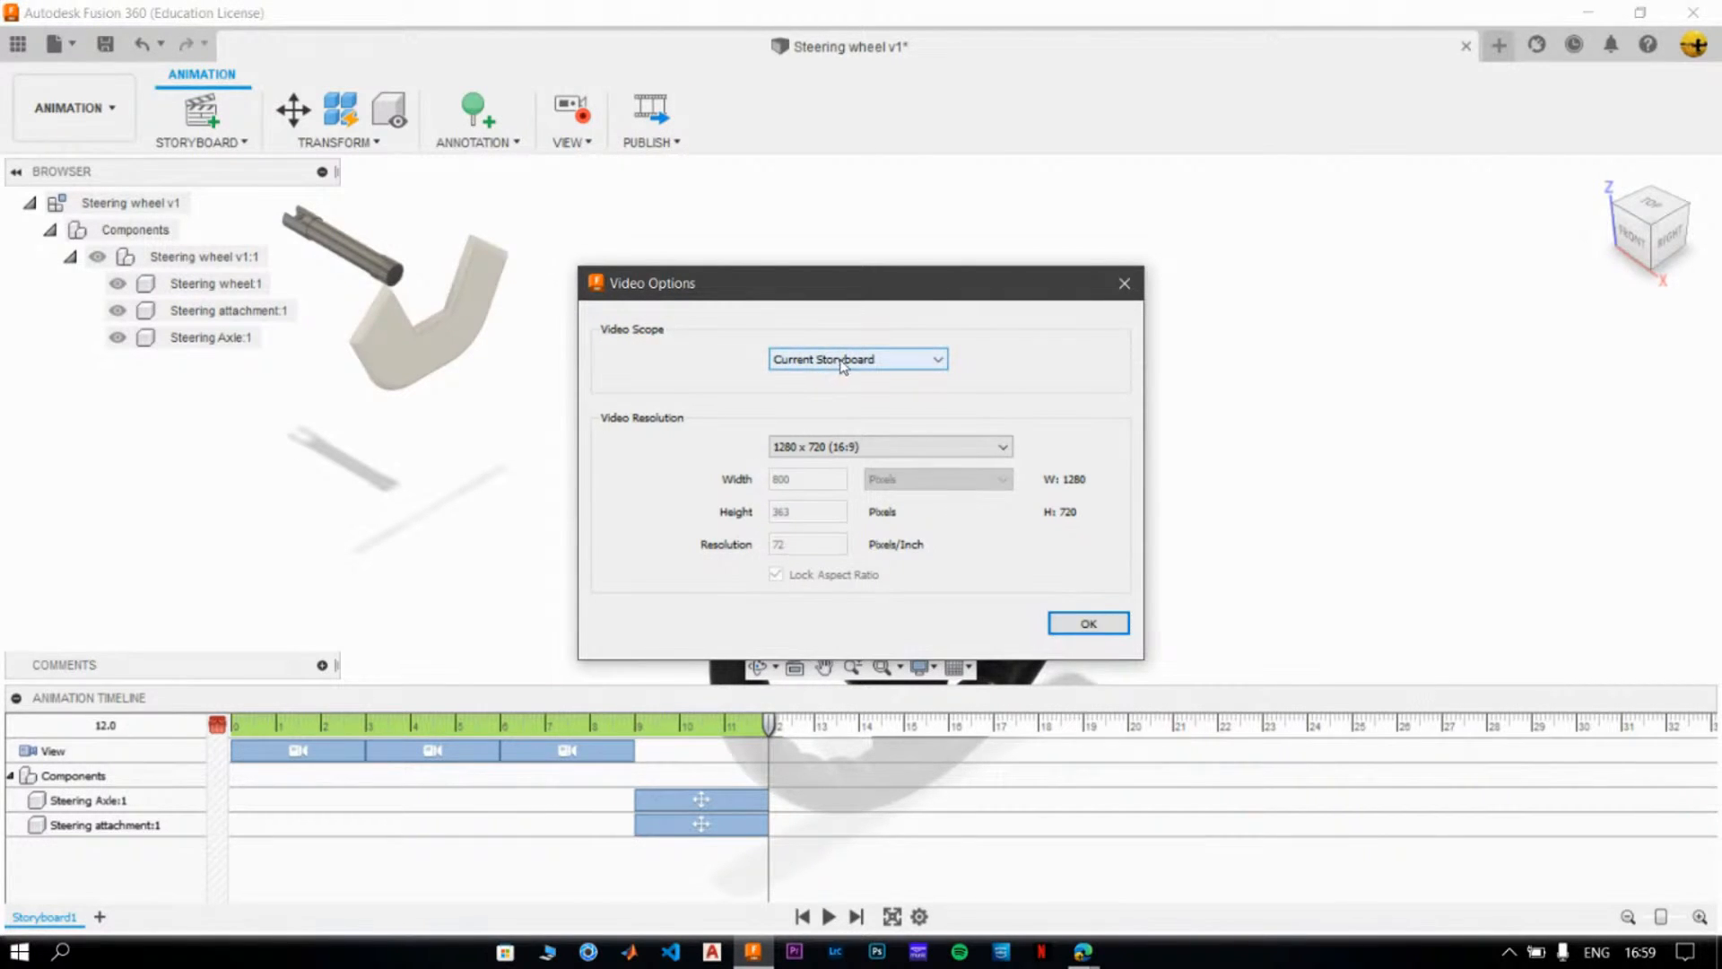
pyautogui.click(864, 447)
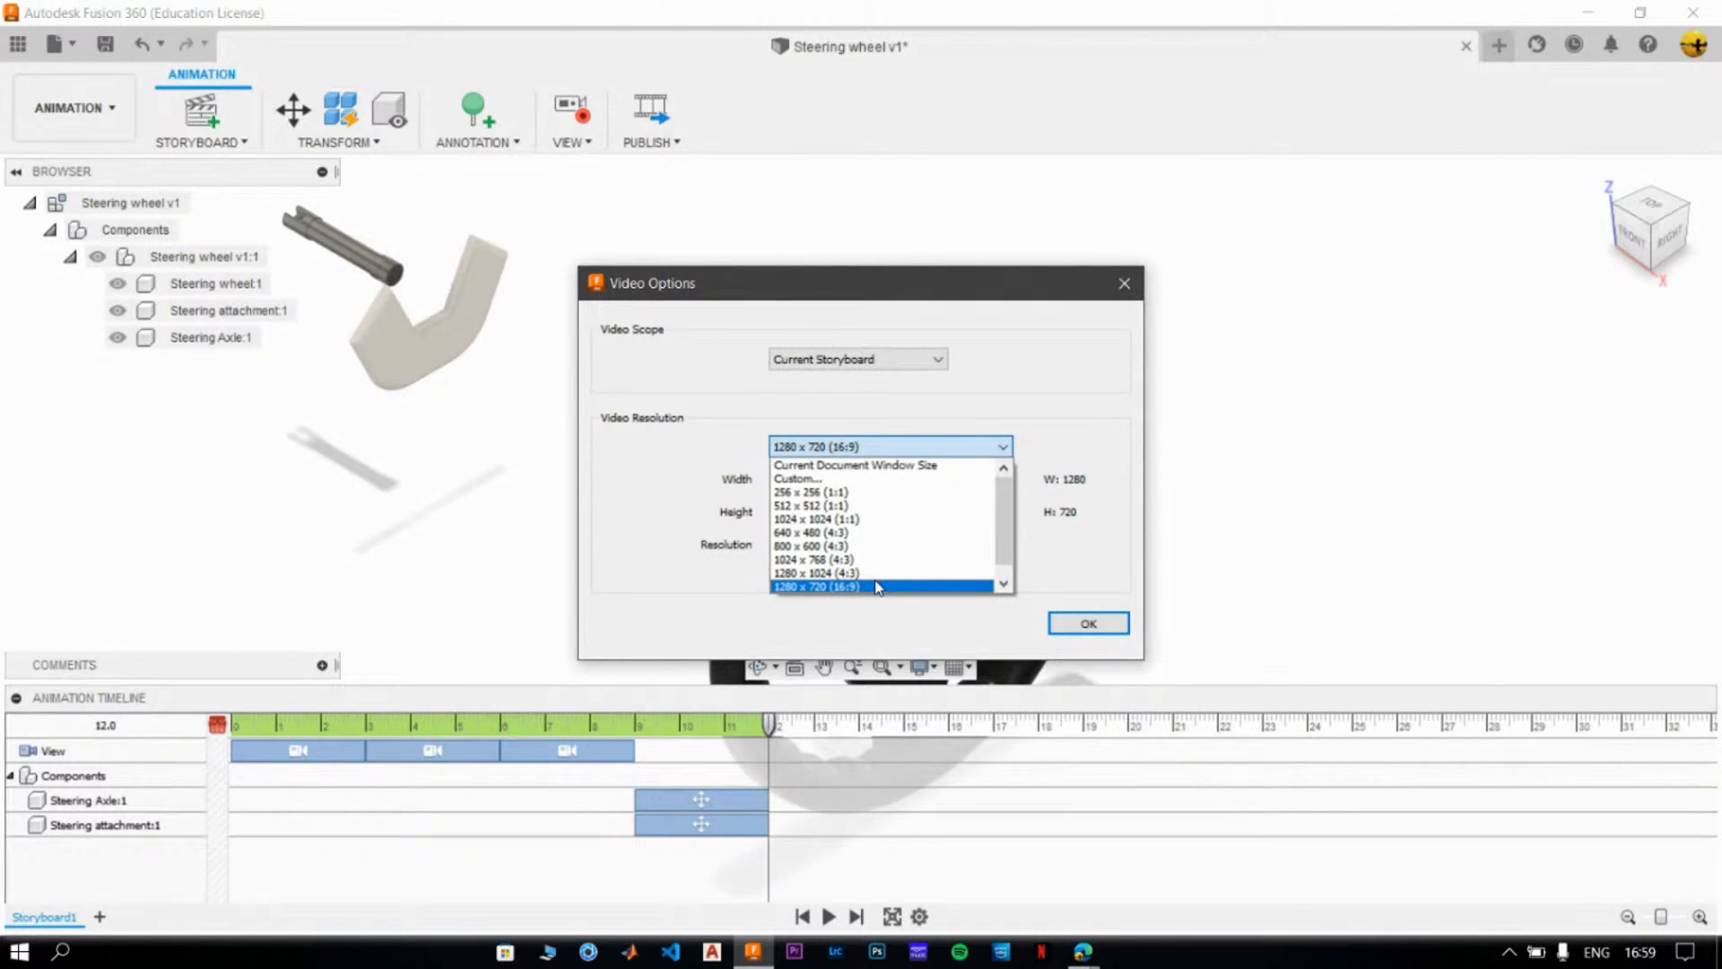
pyautogui.scroll(-1, 905, 570)
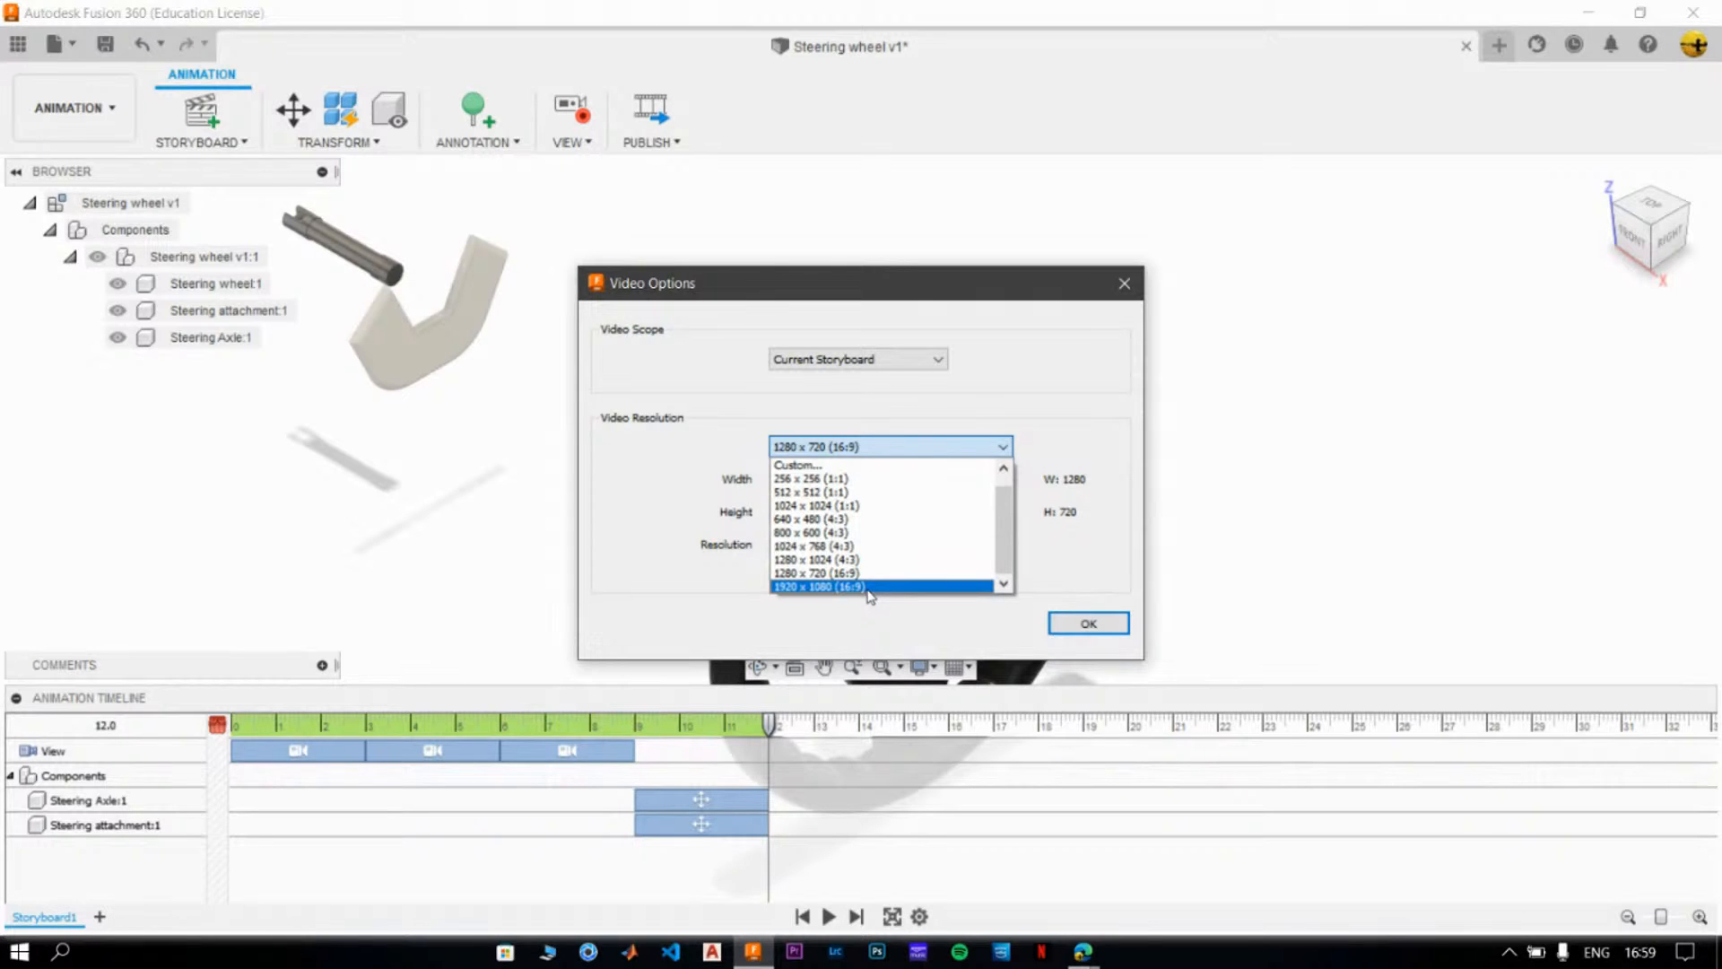
pyautogui.click(868, 588)
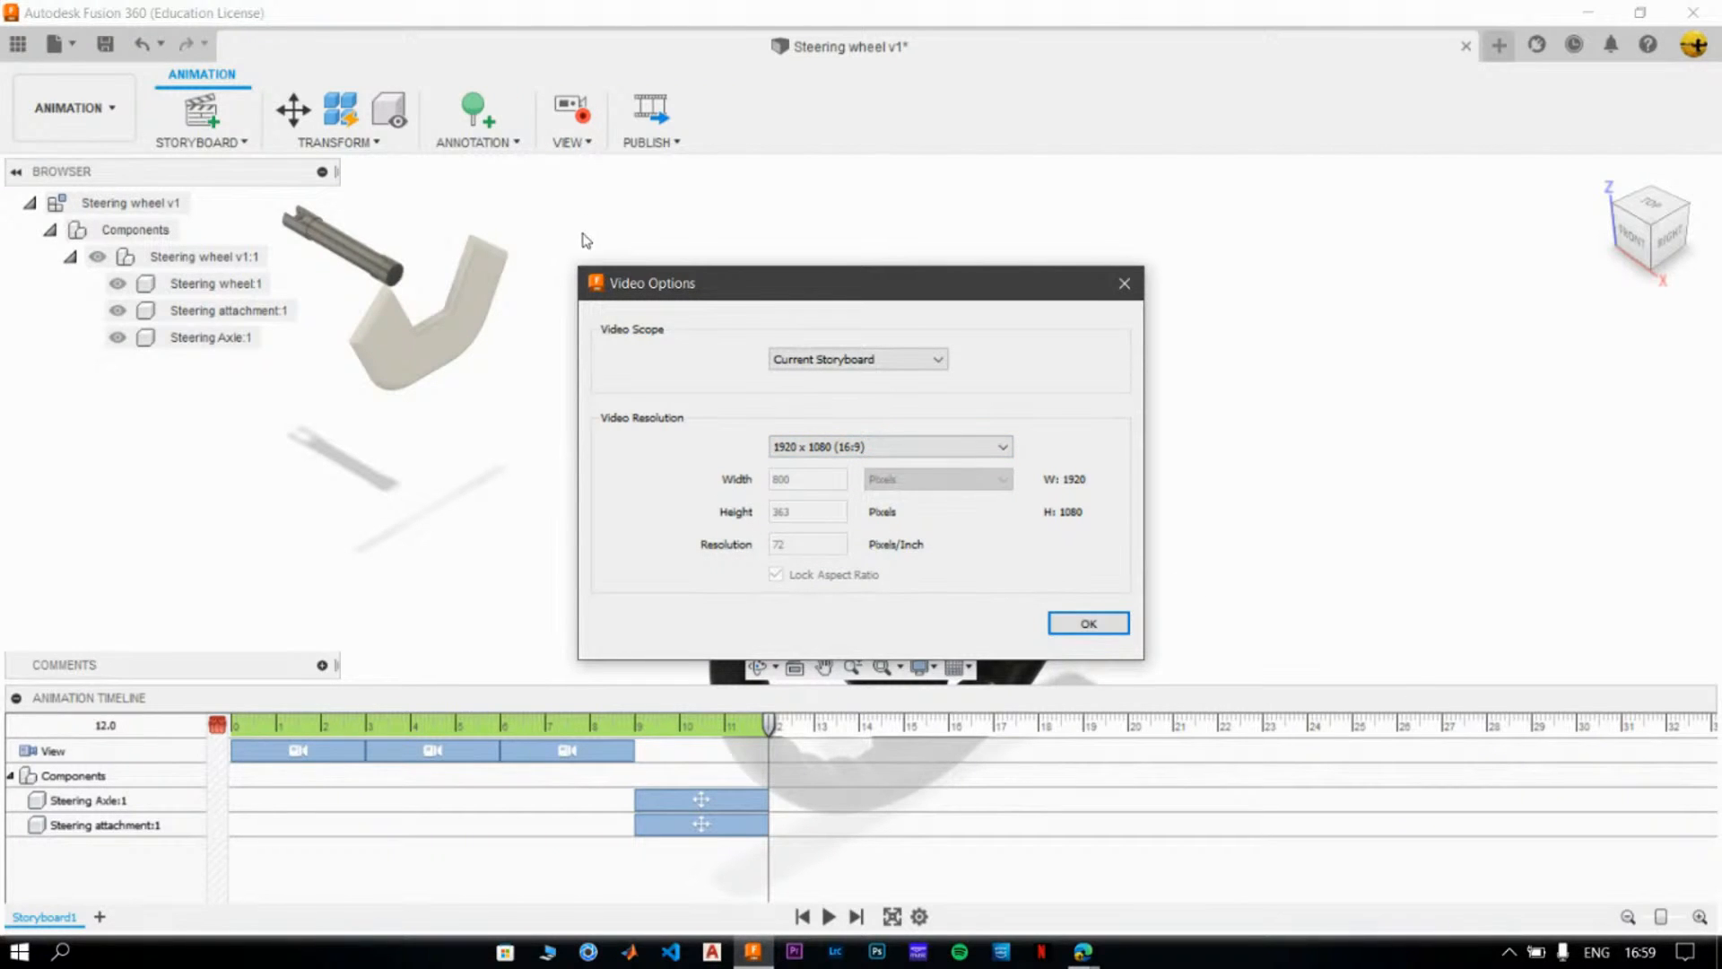
pyautogui.click(1088, 623)
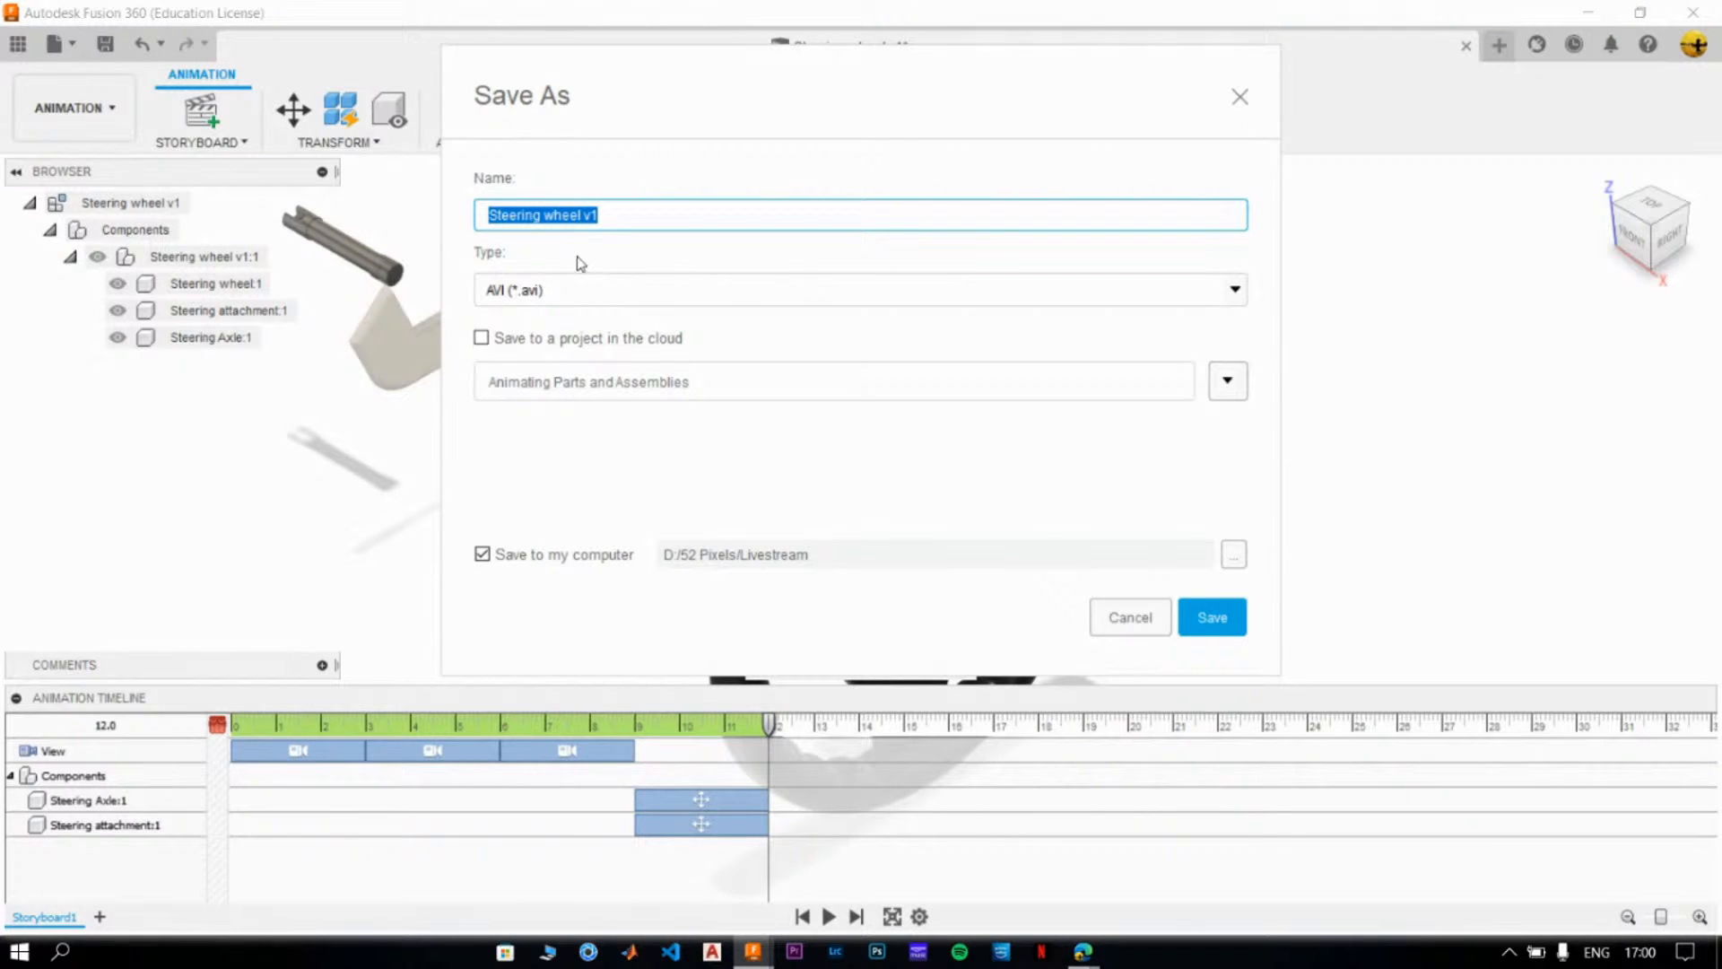
# - Name the video "Steering wheel Animation 1", keep the AVI type, and save it to D:/52 Pixels/Livestream on the computer
pyautogui.click(624, 213)
pyautogui.press('BackSpace')
pyautogui.press('BackSpace')
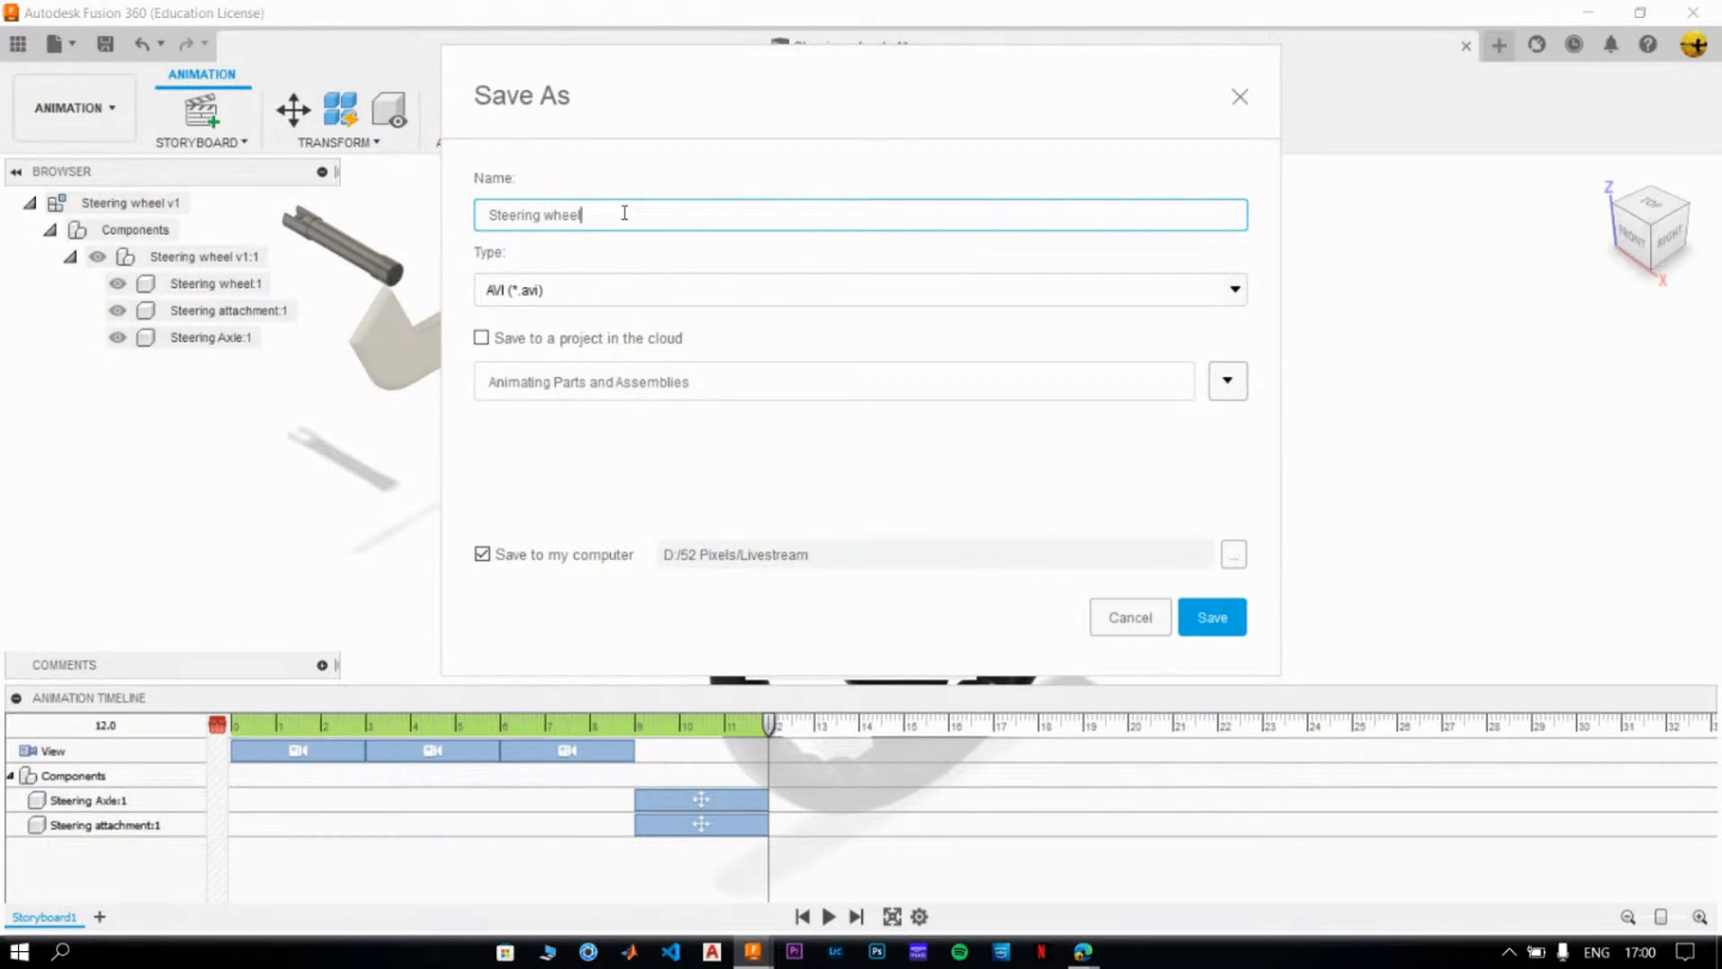
pyautogui.write('Animation 1')
pyautogui.click(556, 301)
pyautogui.click(567, 308)
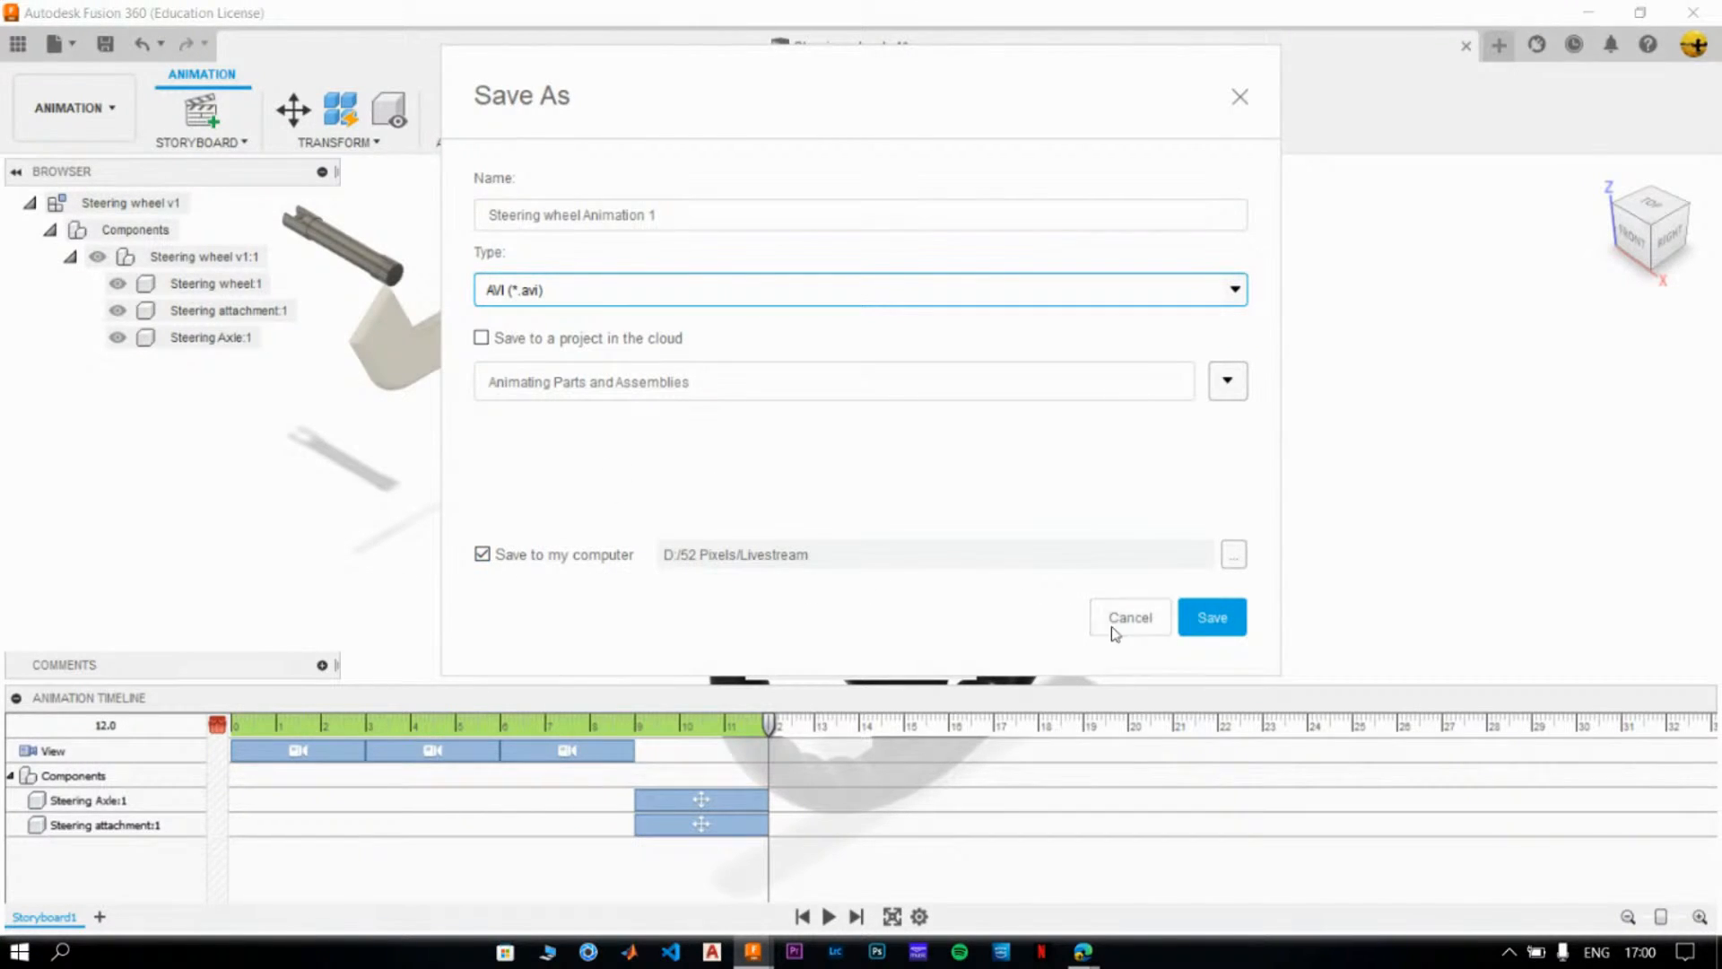
pyautogui.click(1214, 615)
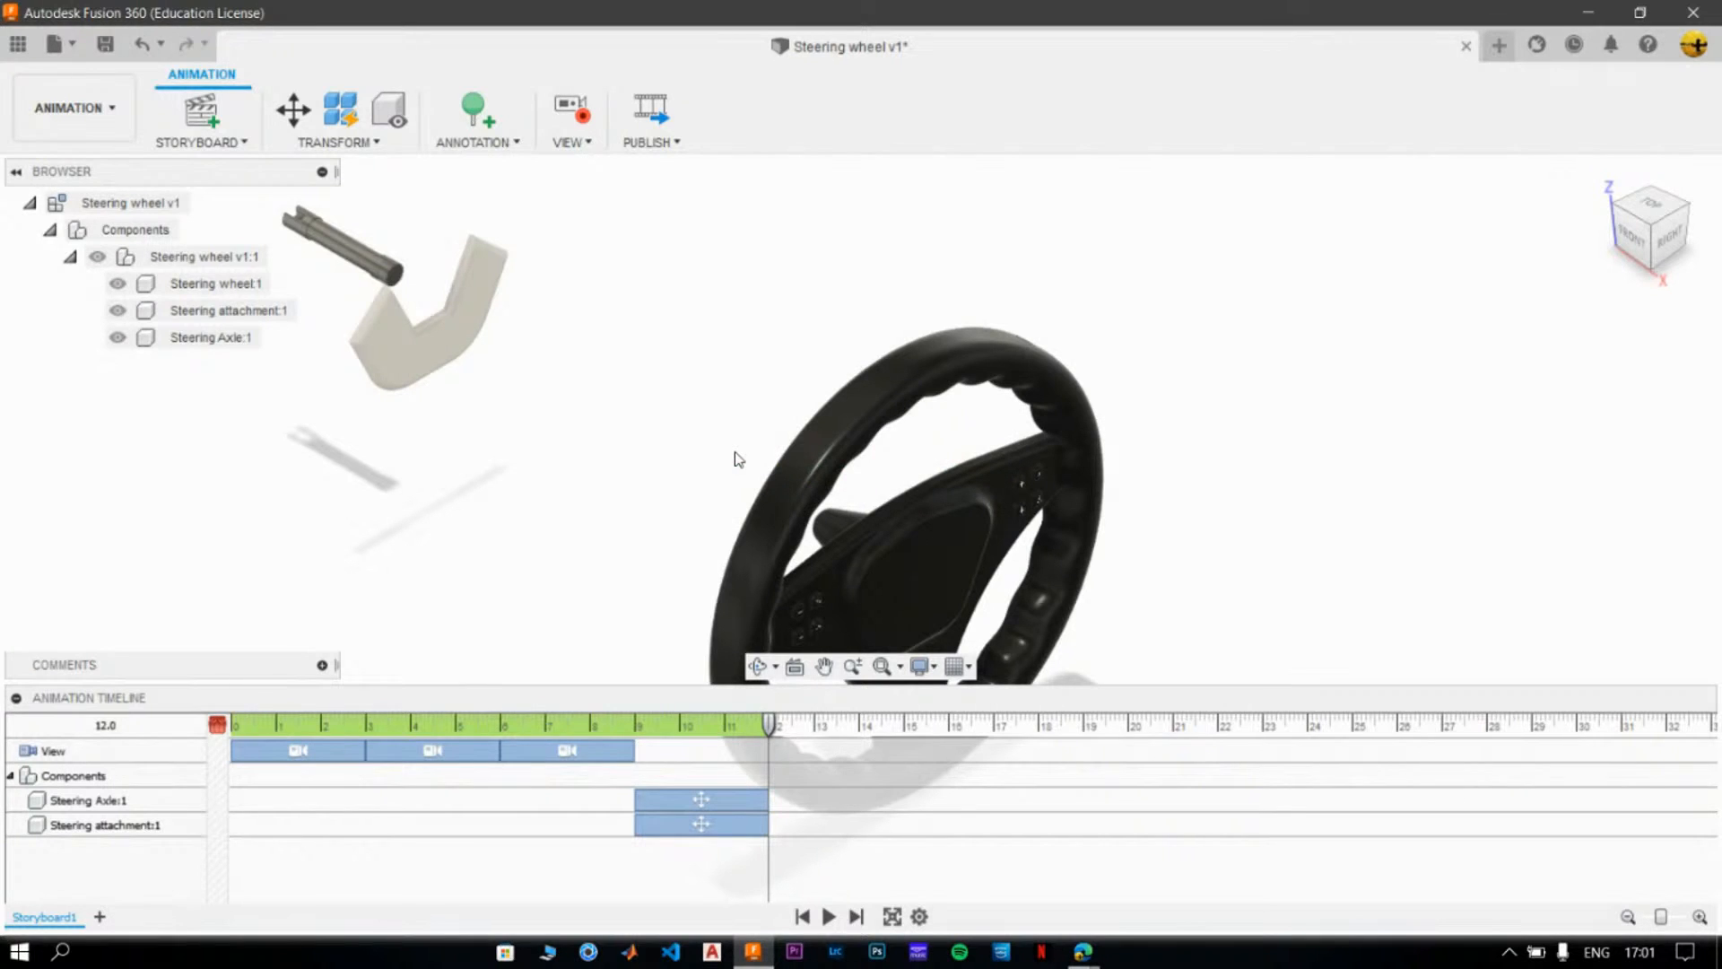
# - Switch to File Explorer, play Steering wheel Animation 1 from the 52 Pixels/Livestream folder, and return to Fusion 360
pyautogui.click(547, 951)
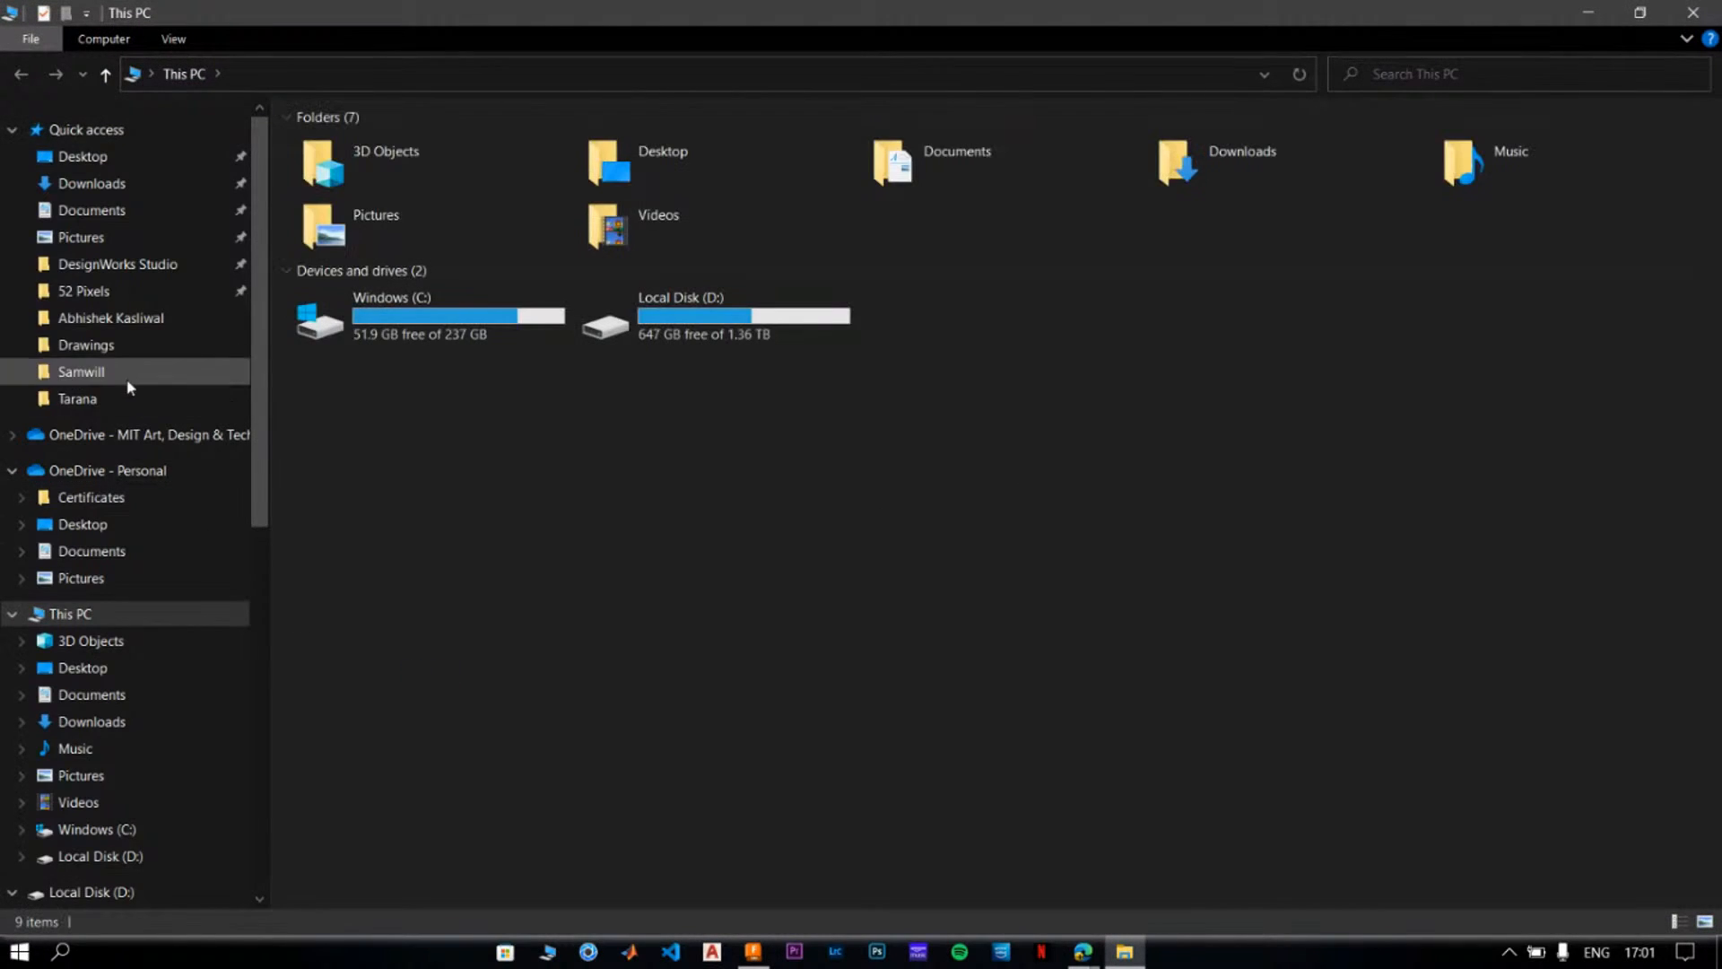
pyautogui.click(158, 293)
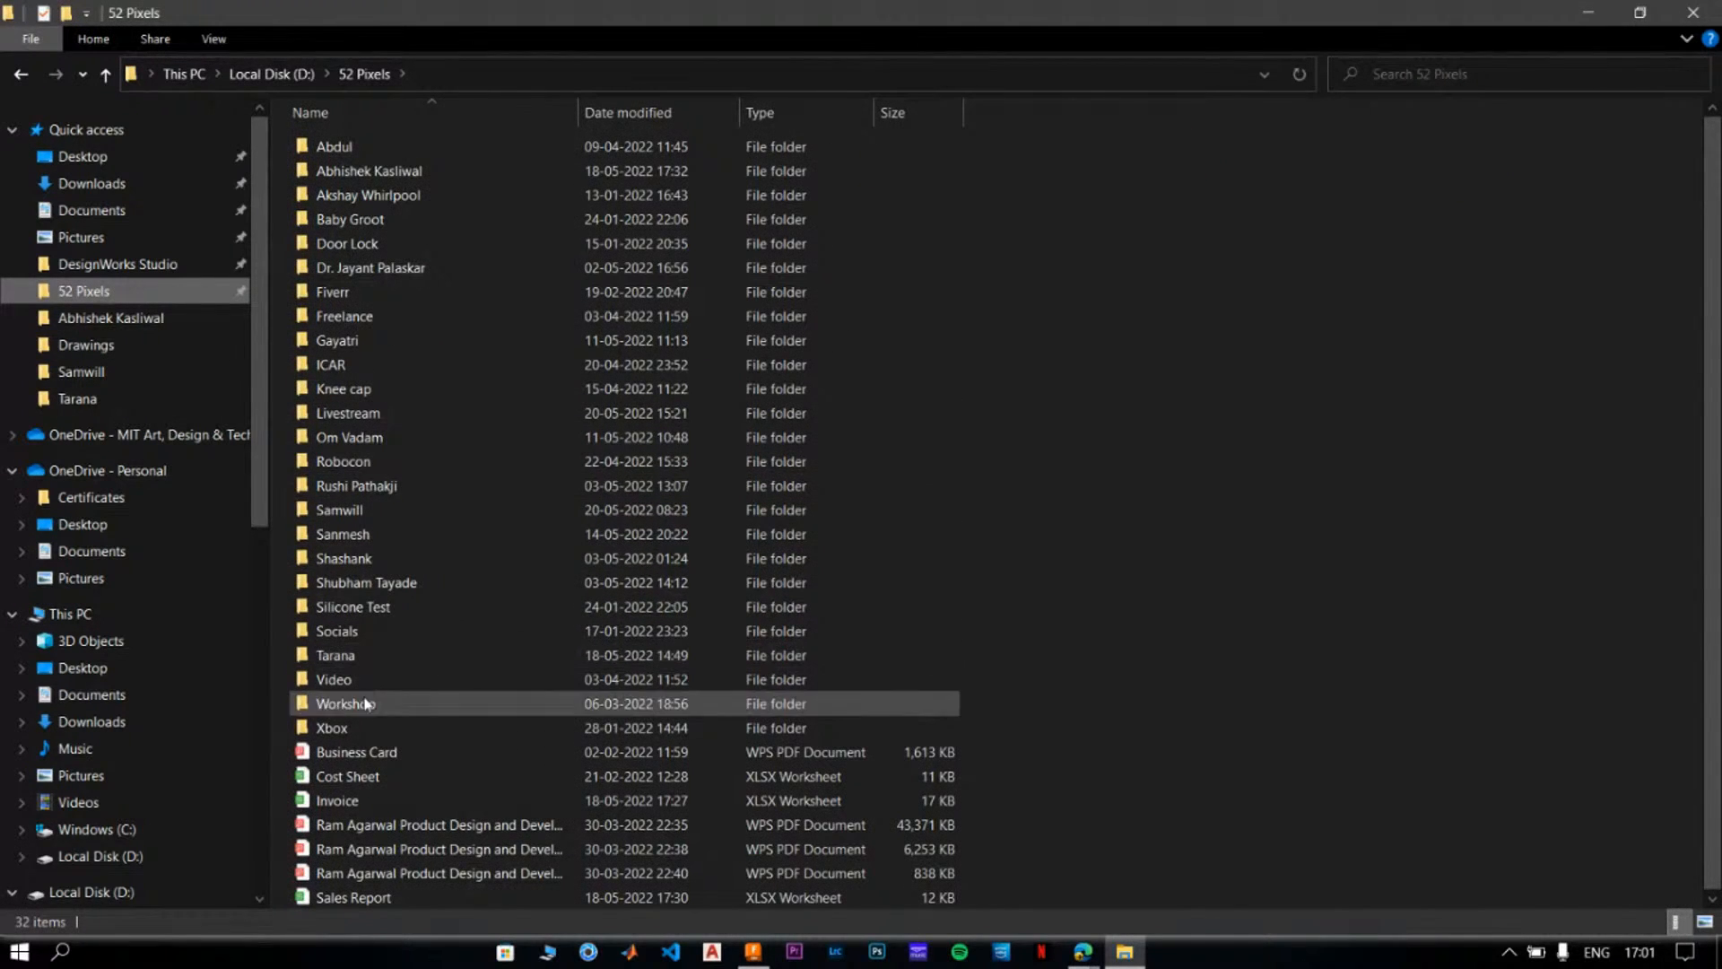
pyautogui.click(377, 414)
pyautogui.doubleClick(377, 414)
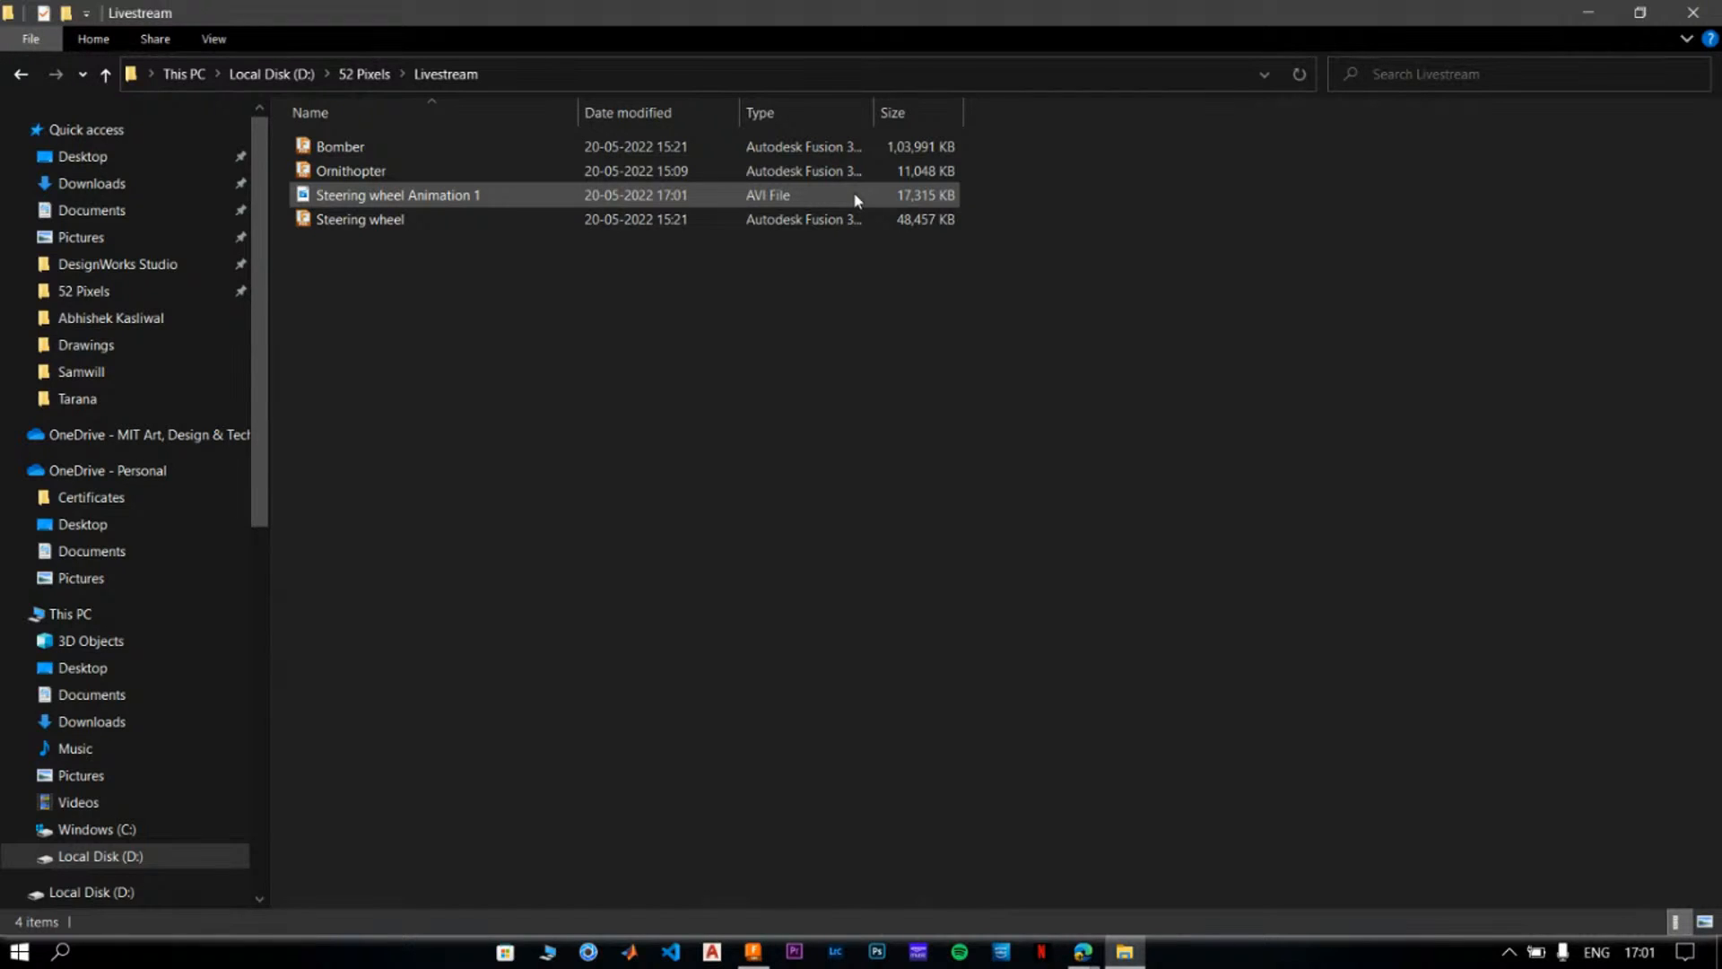
pyautogui.doubleClick(492, 198)
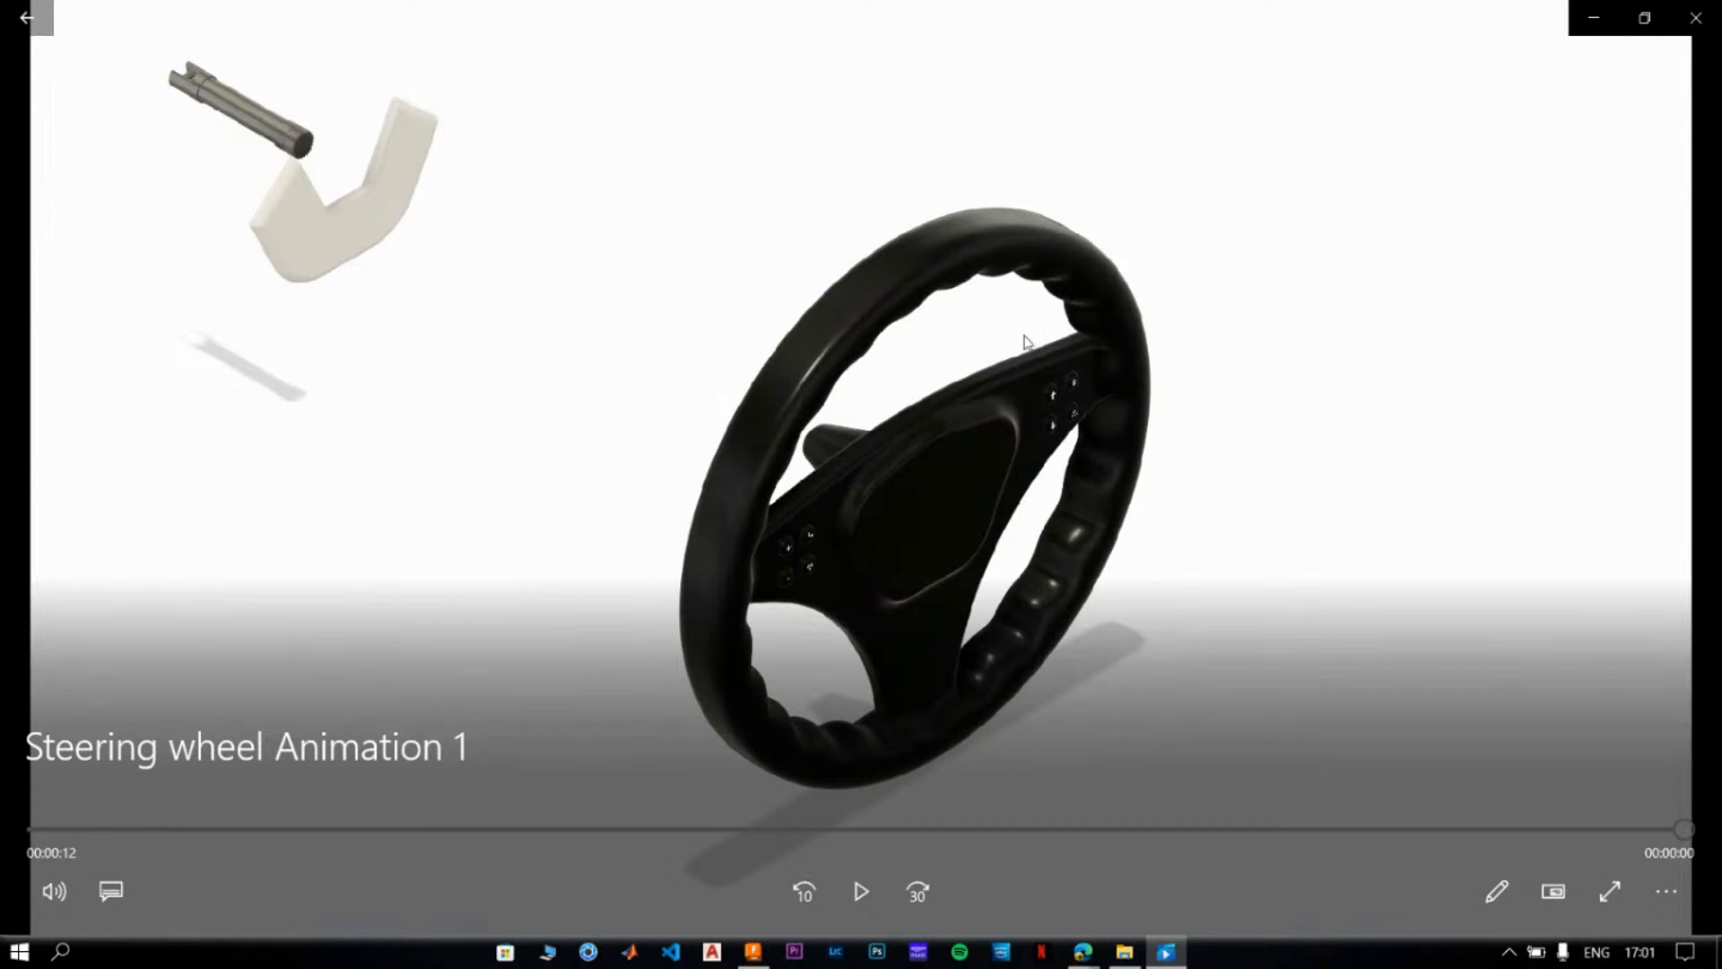
pyautogui.click(1703, 32)
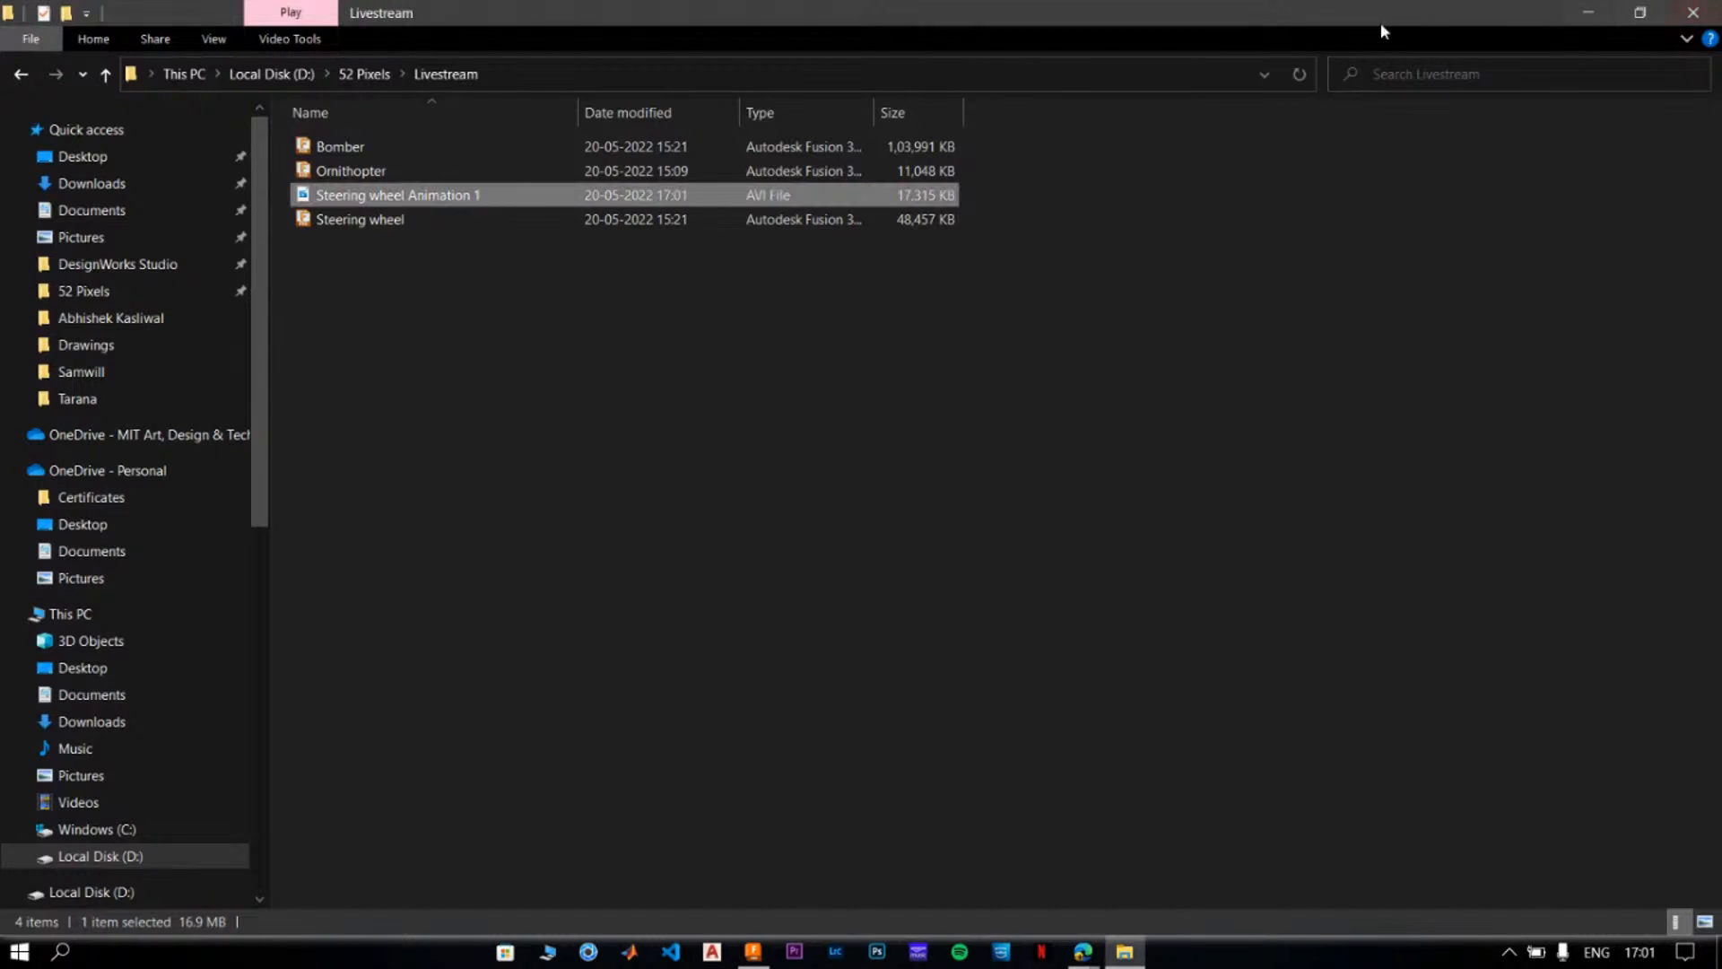
pyautogui.click(1585, 16)
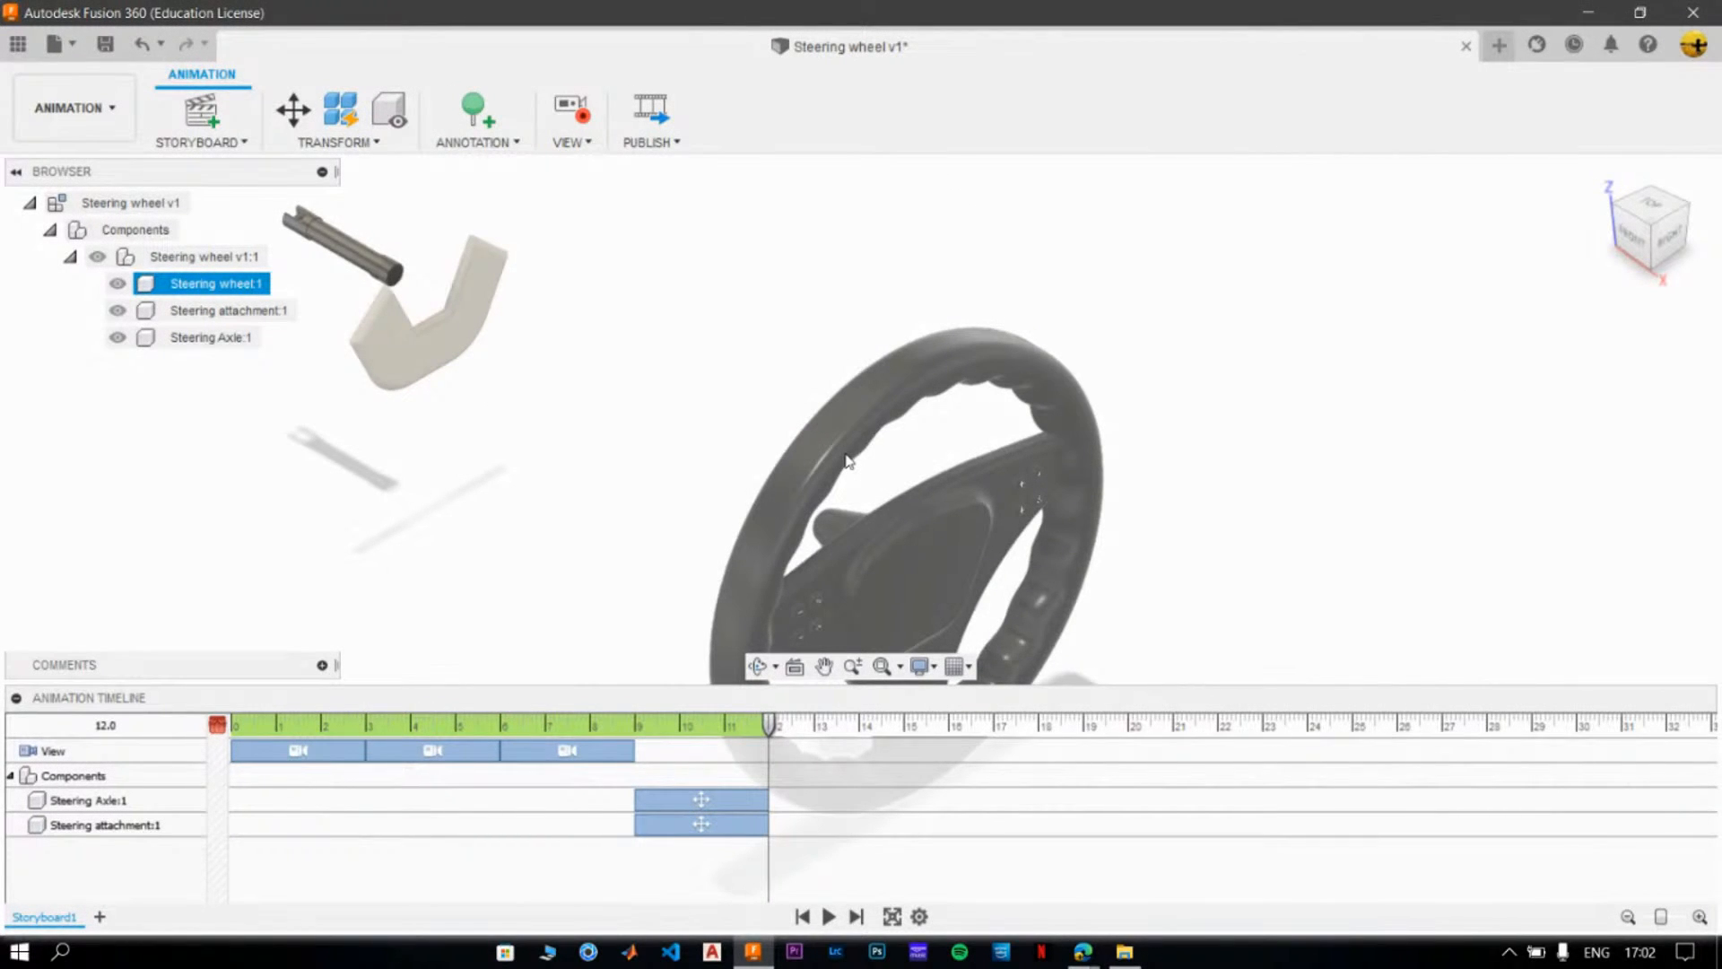
pyautogui.click(803, 385)
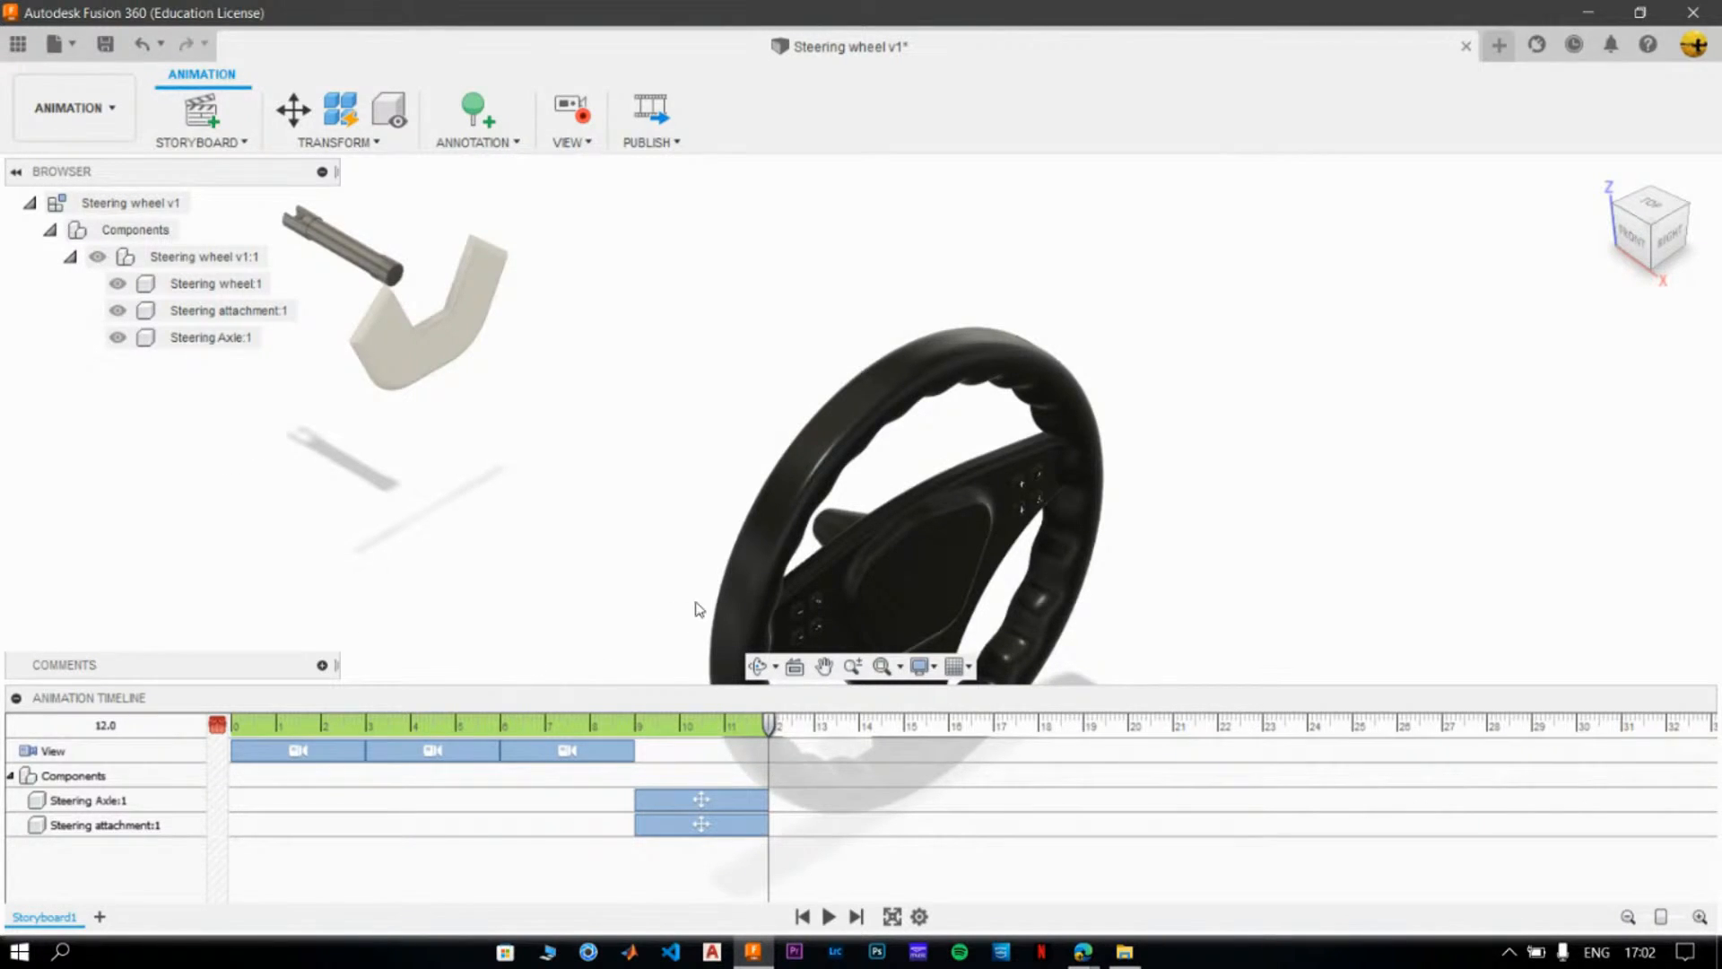
pyautogui.click(799, 543)
pyautogui.click(557, 584)
# - Create a new storyboard of the Clean type, compare it with Storyboard1, and return to the new one
pyautogui.click(100, 917)
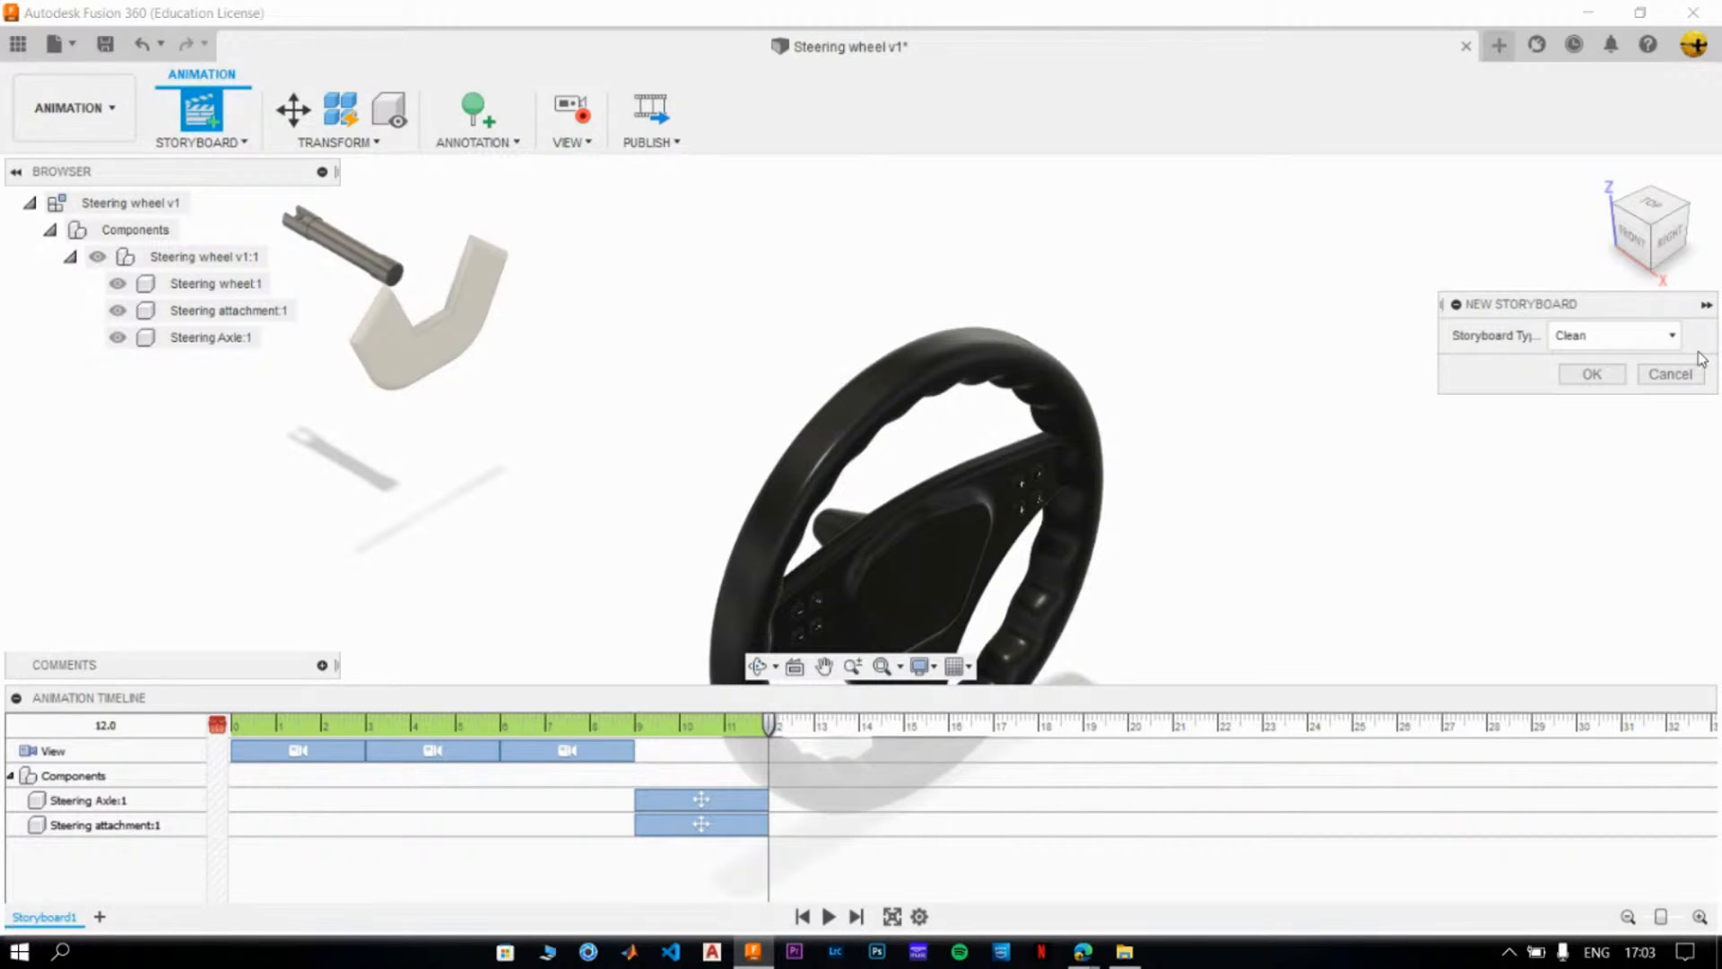
pyautogui.click(1606, 352)
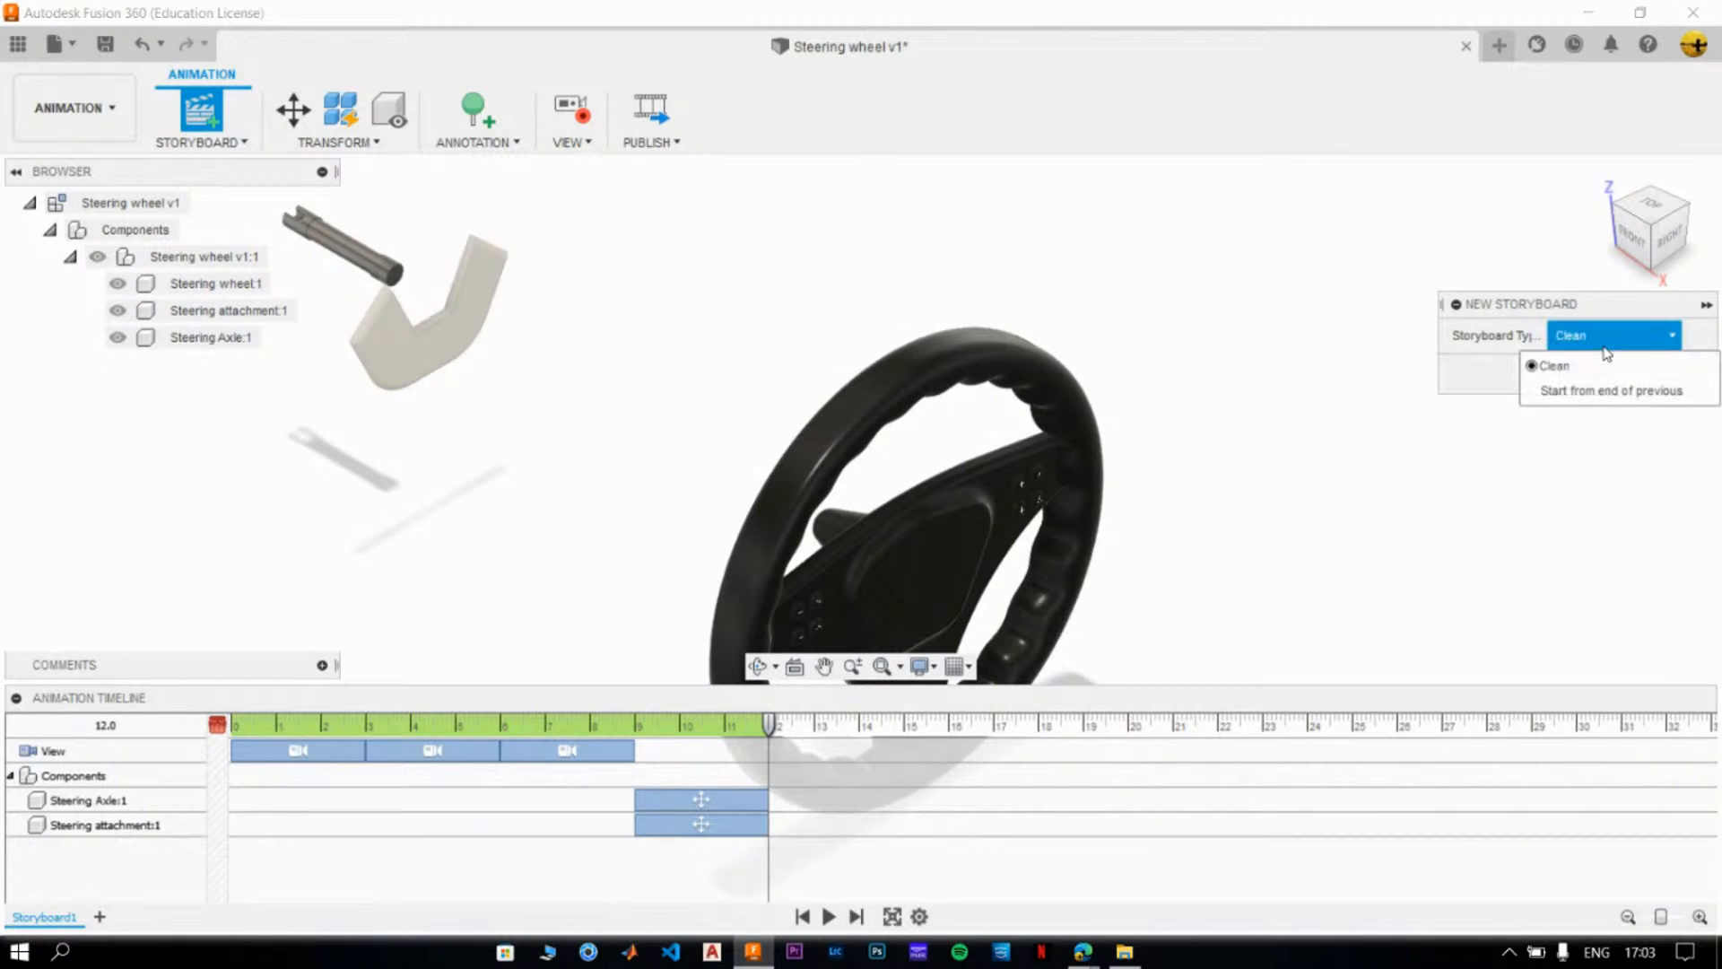
pyautogui.click(1604, 365)
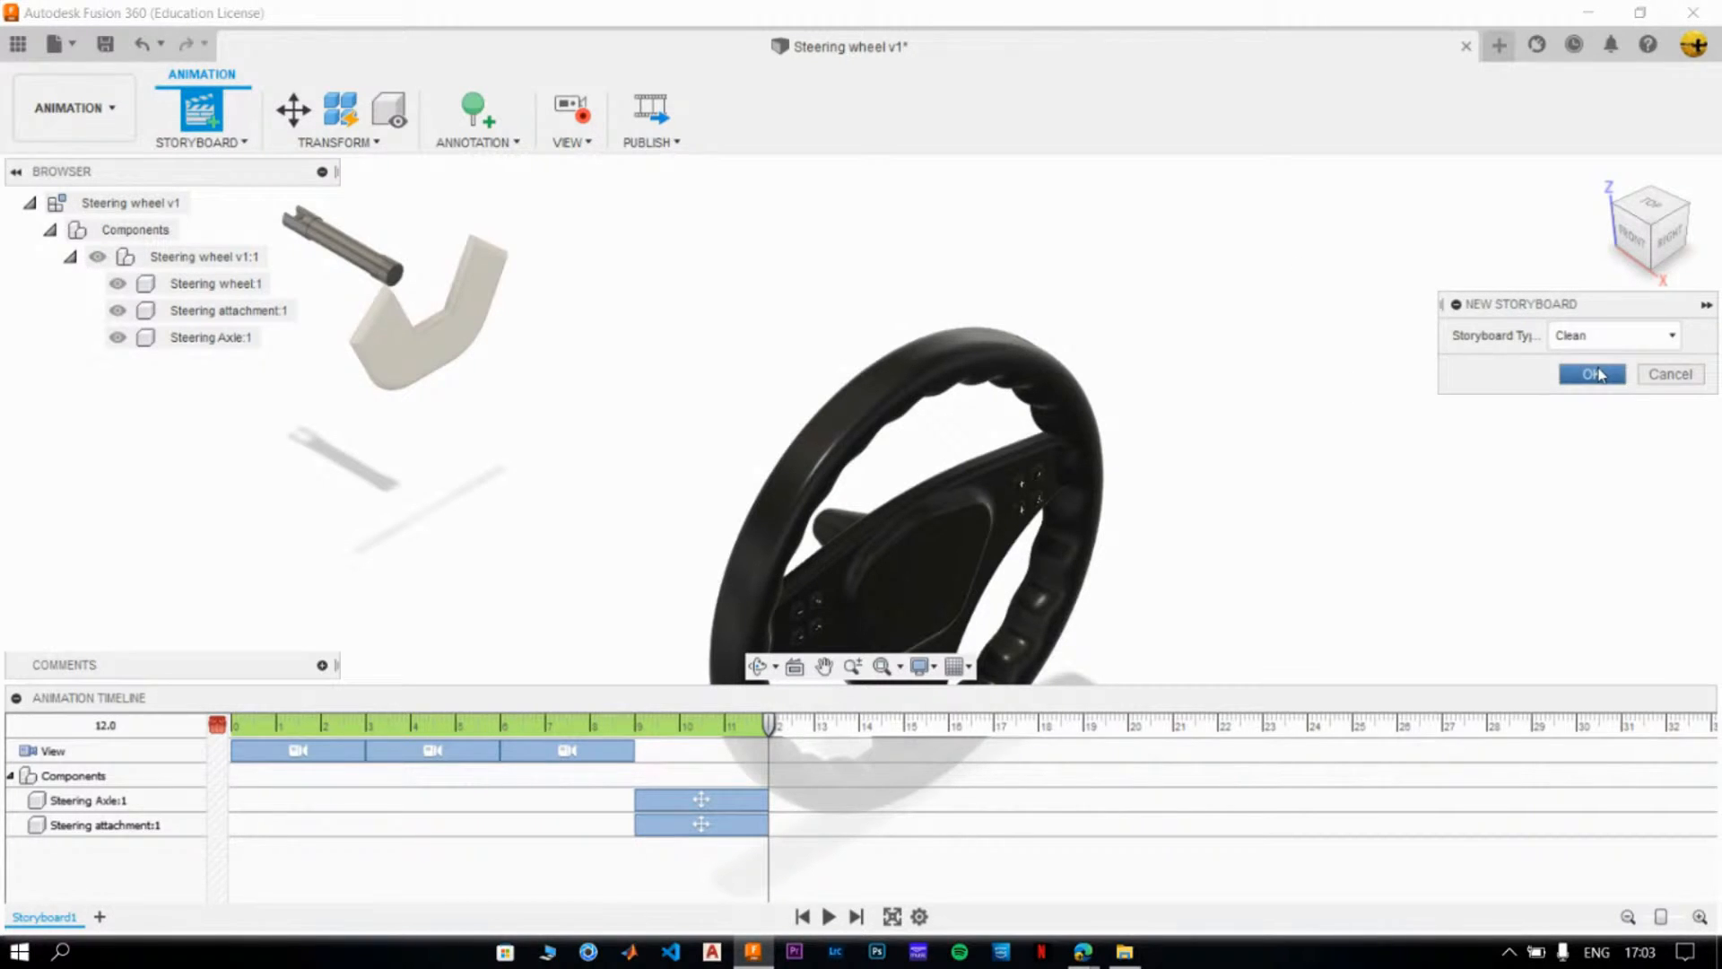
pyautogui.click(1592, 374)
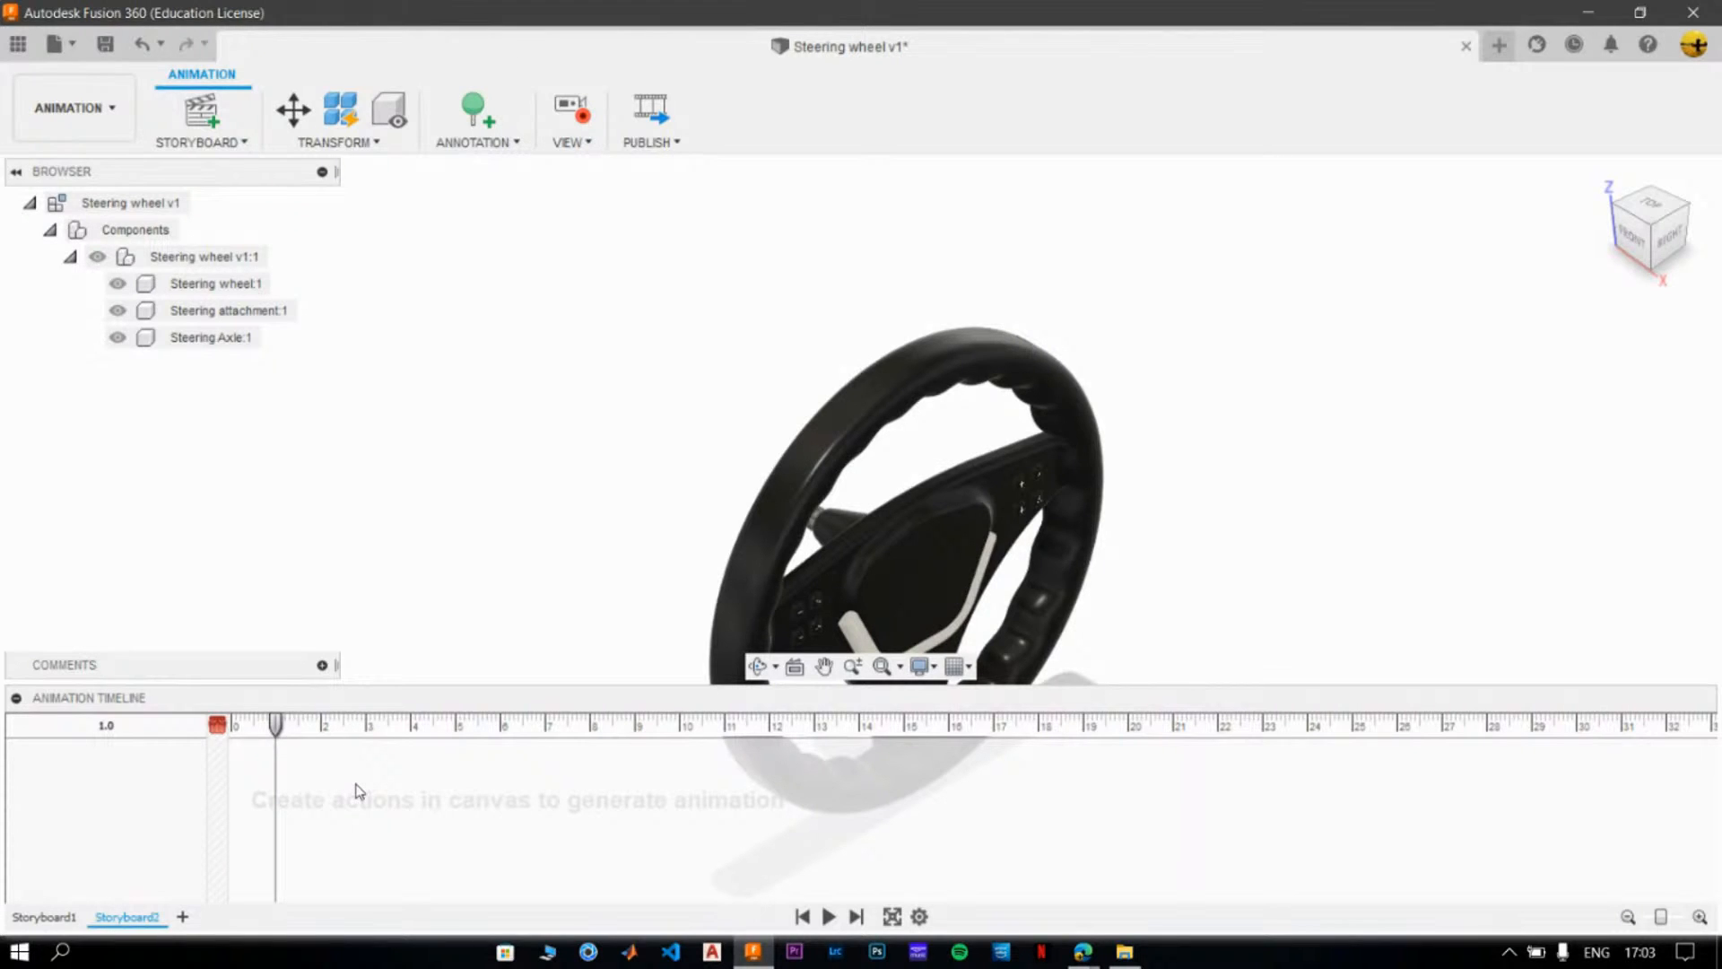
pyautogui.click(45, 916)
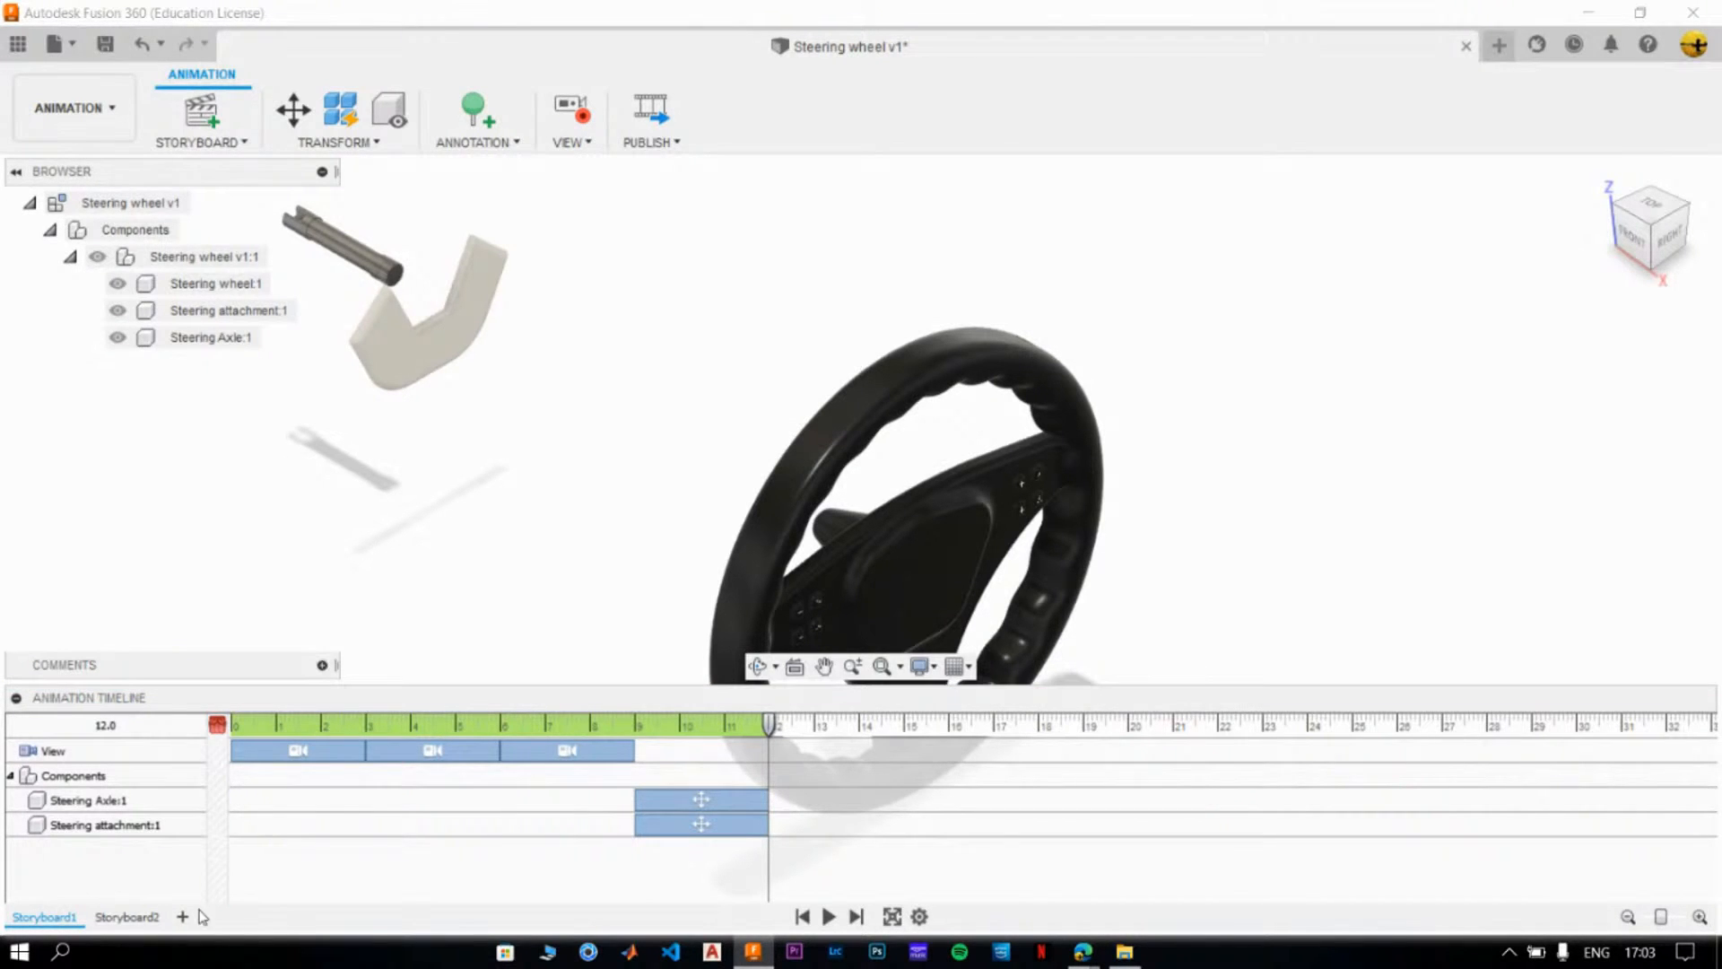
pyautogui.click(134, 918)
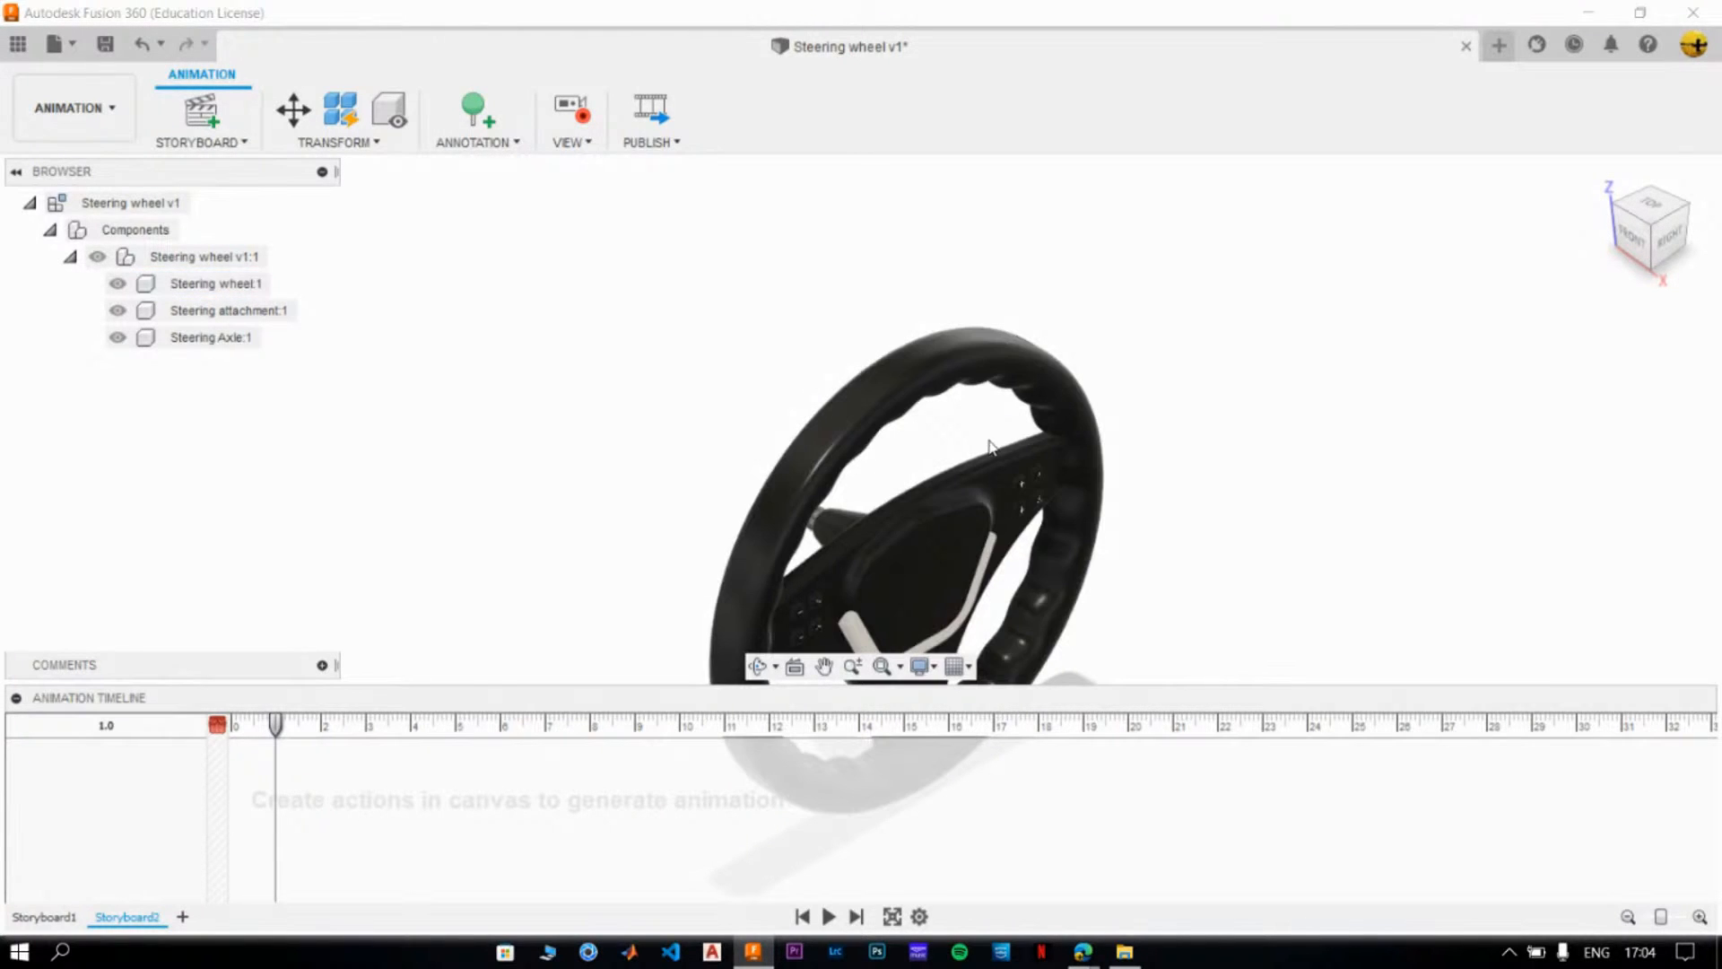
# - Move the playhead into the scratch zone before 0, try the Right view there, and restore the Home view as the starting view
pyautogui.click(879, 433)
pyautogui.click(693, 405)
pyautogui.click(231, 267)
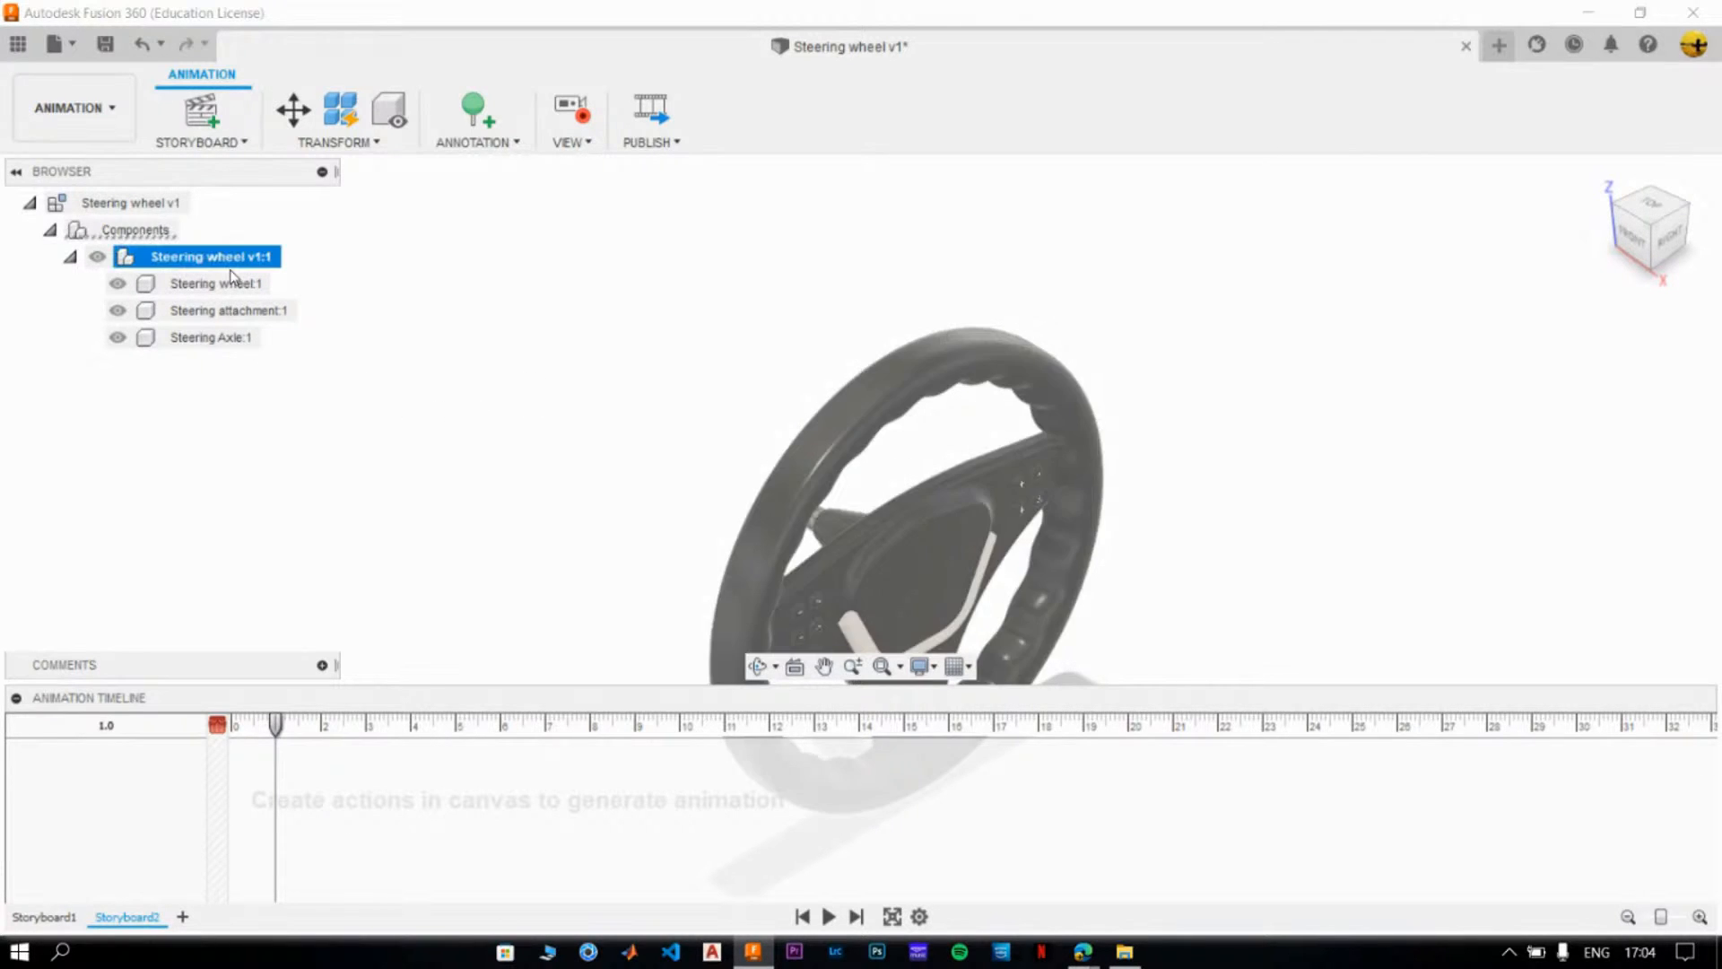
pyautogui.click(282, 723)
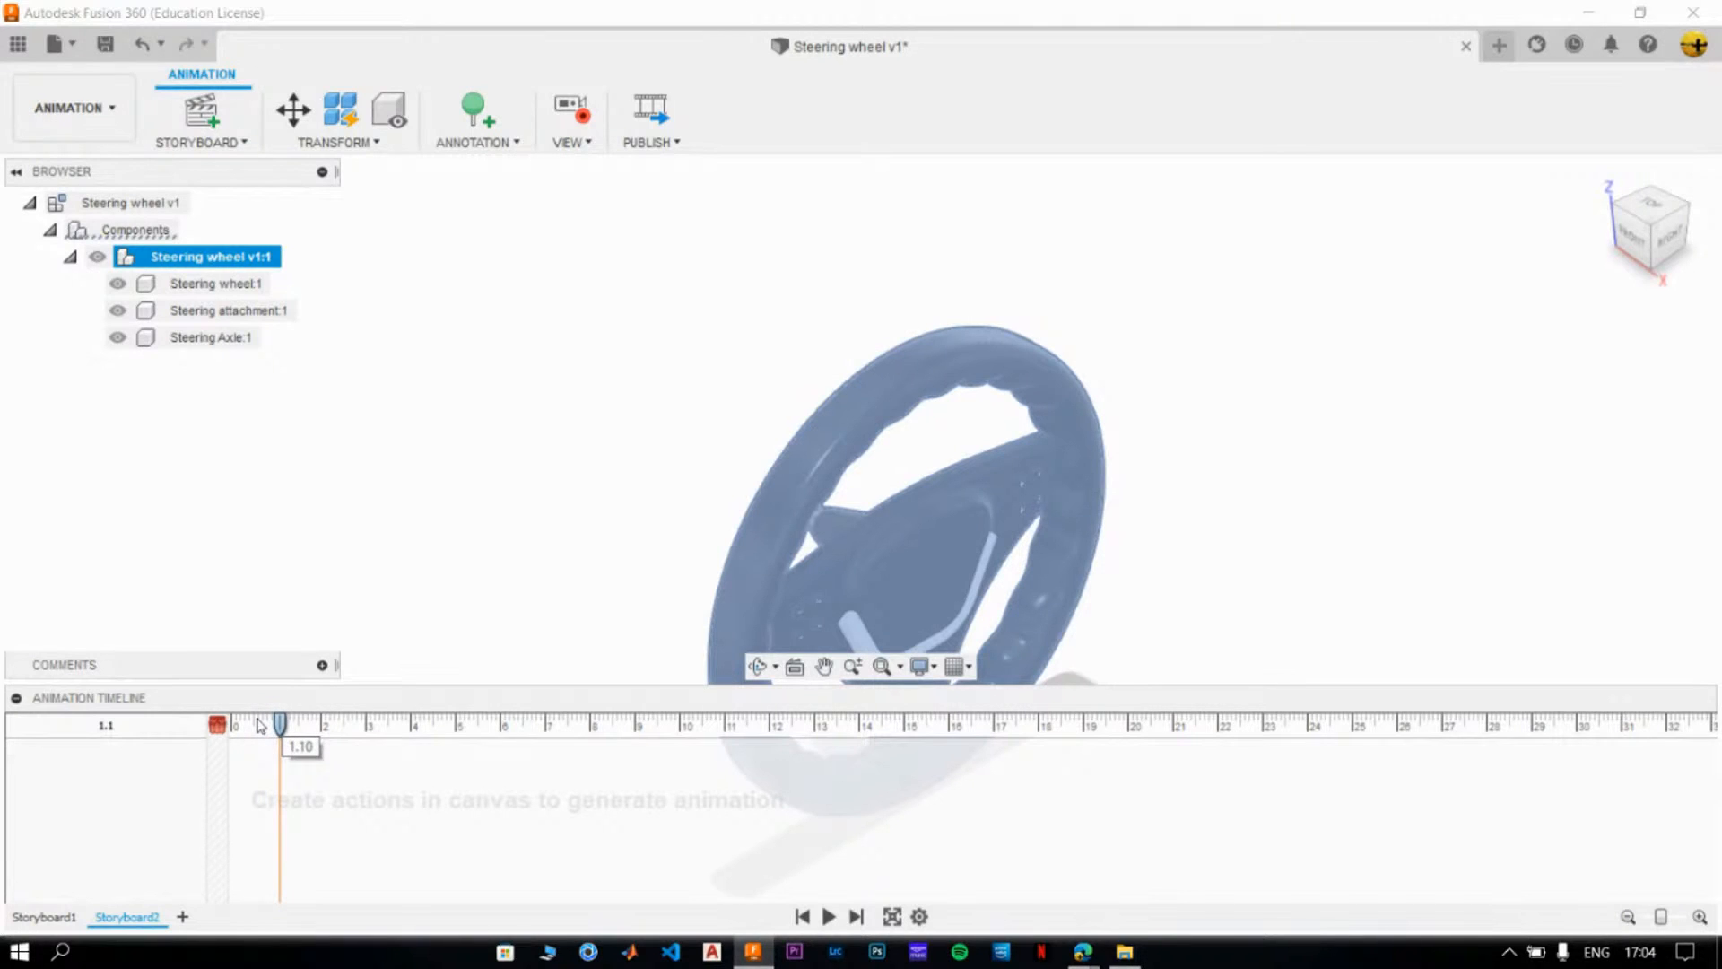
pyautogui.click(220, 725)
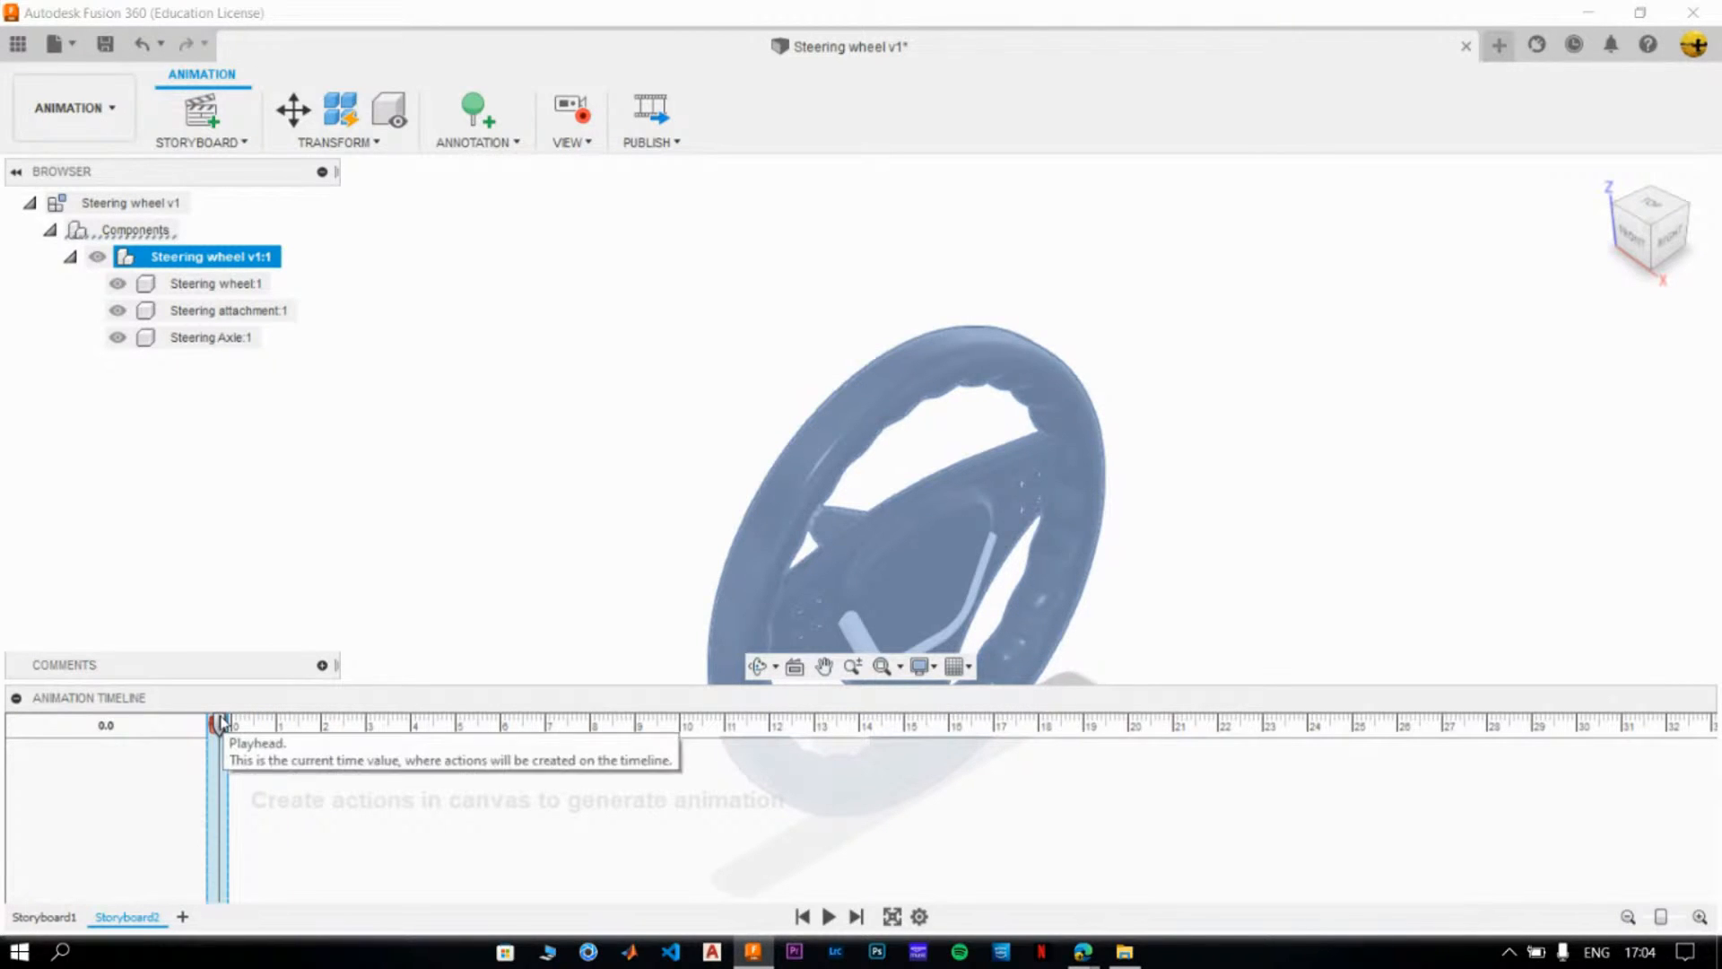
pyautogui.click(395, 530)
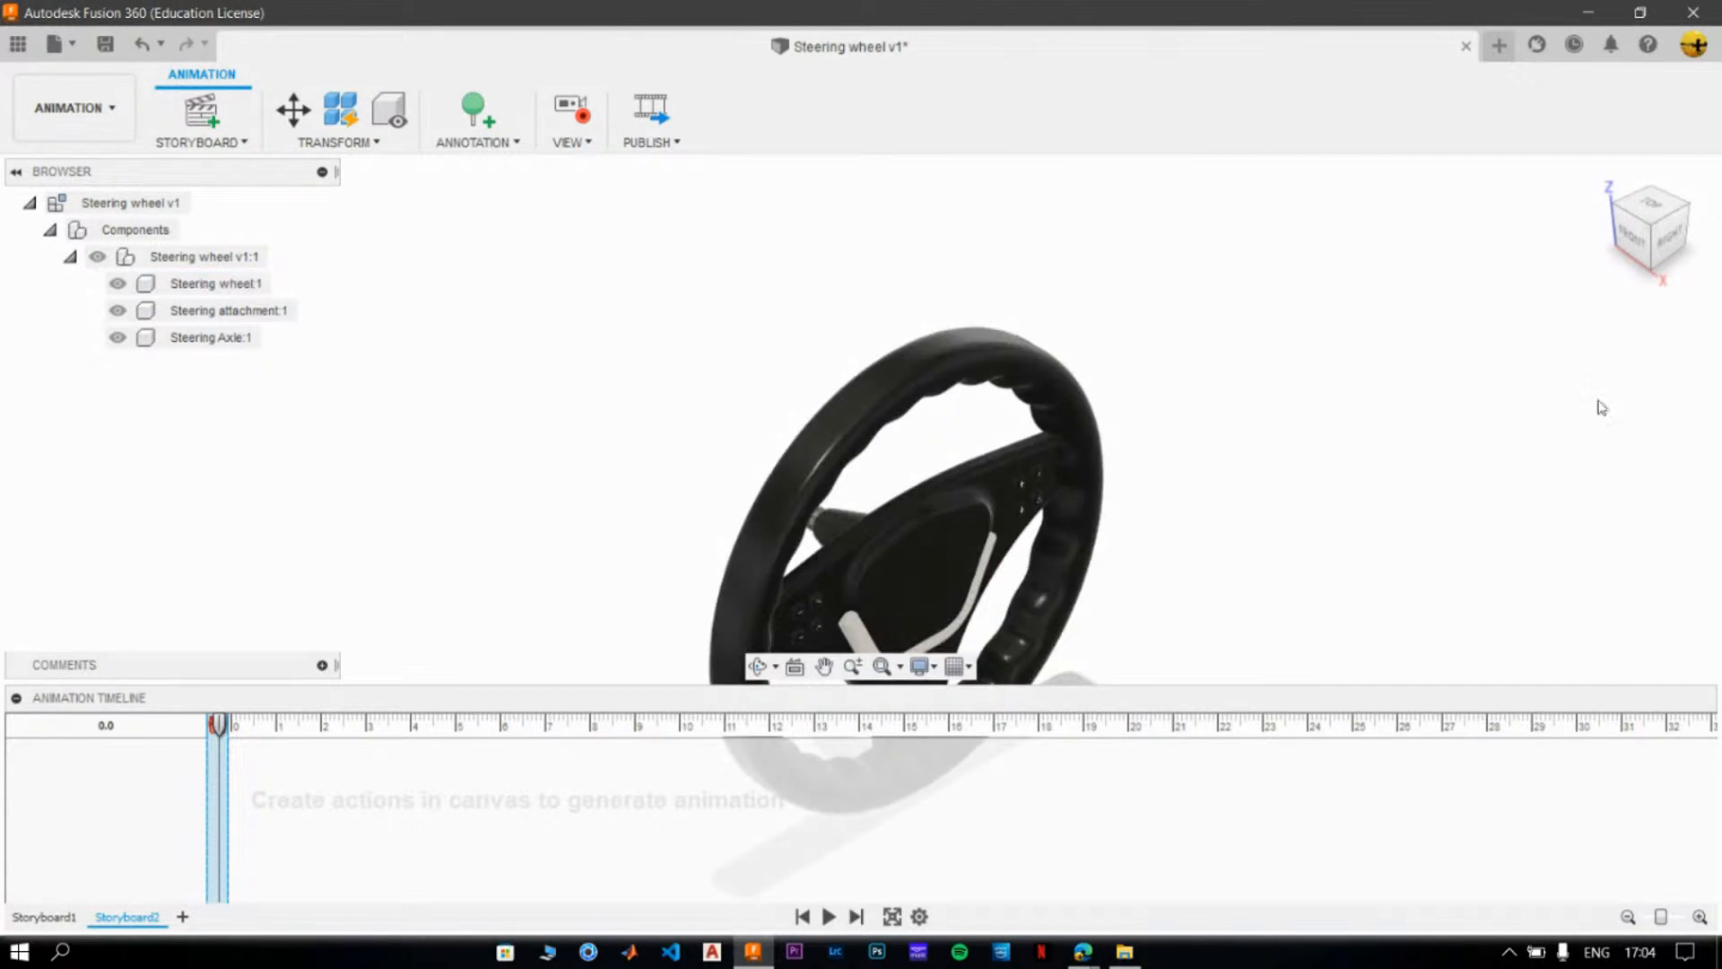
pyautogui.click(1666, 236)
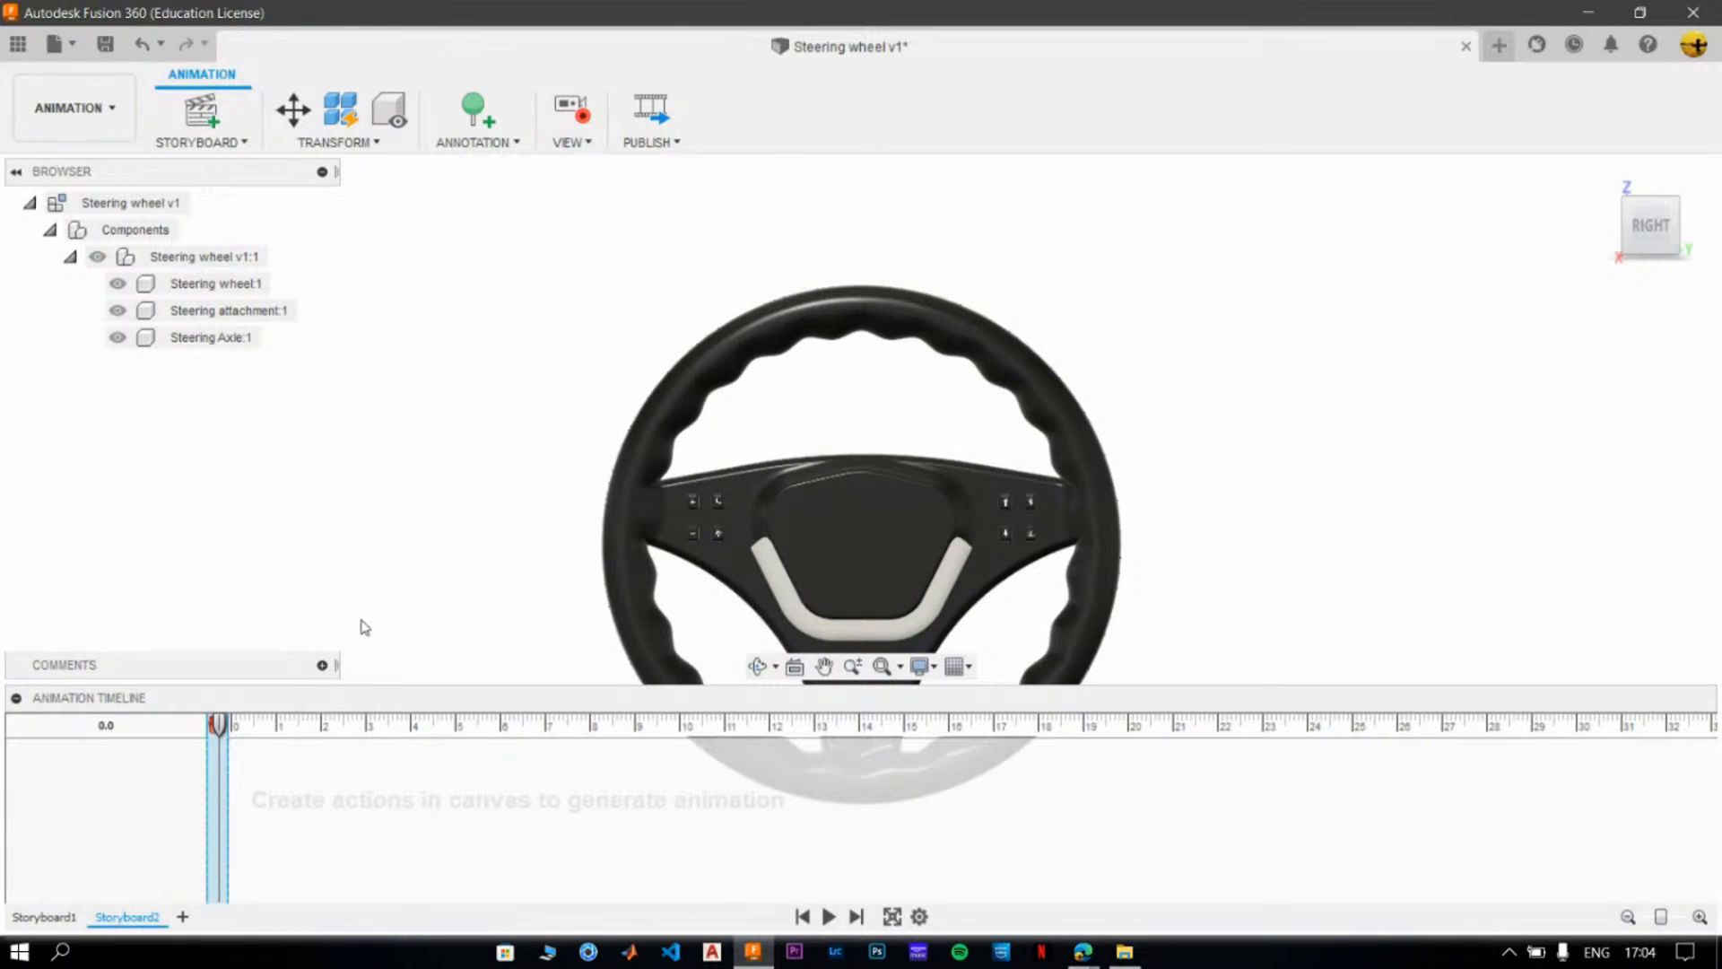
pyautogui.click(1602, 176)
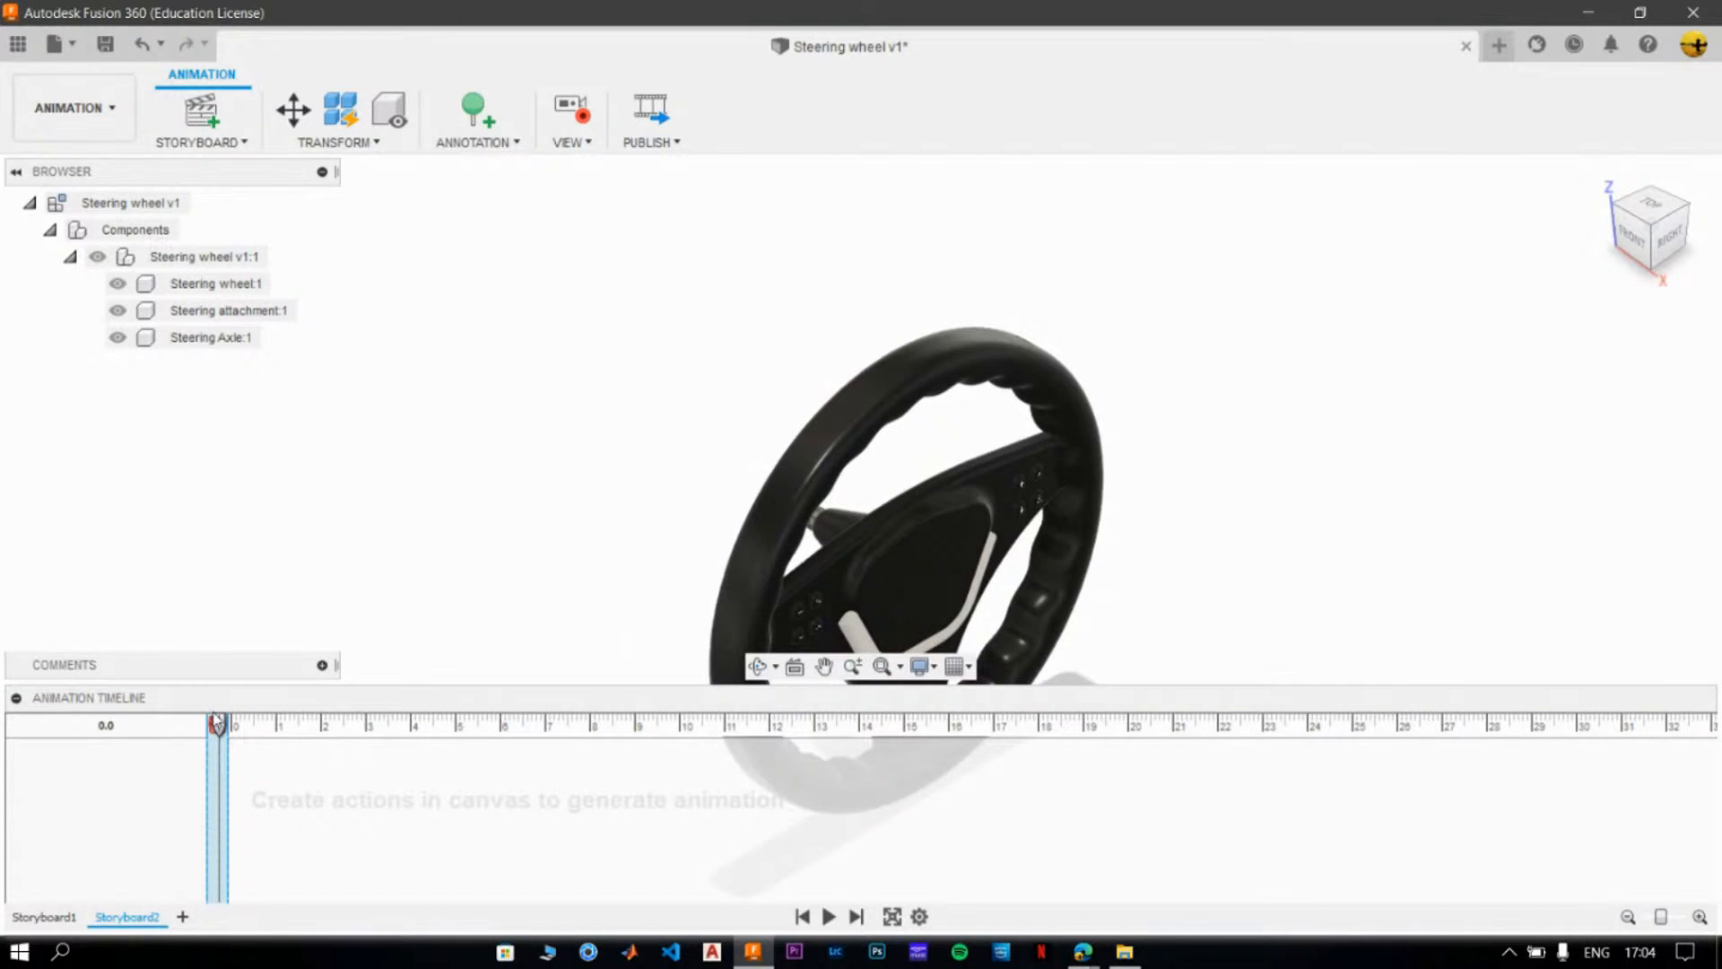
# - Record a camera move from the Home view to the Right view with the playhead at 3.0
pyautogui.moveTo(220, 725); pyautogui.dragTo(368, 725)
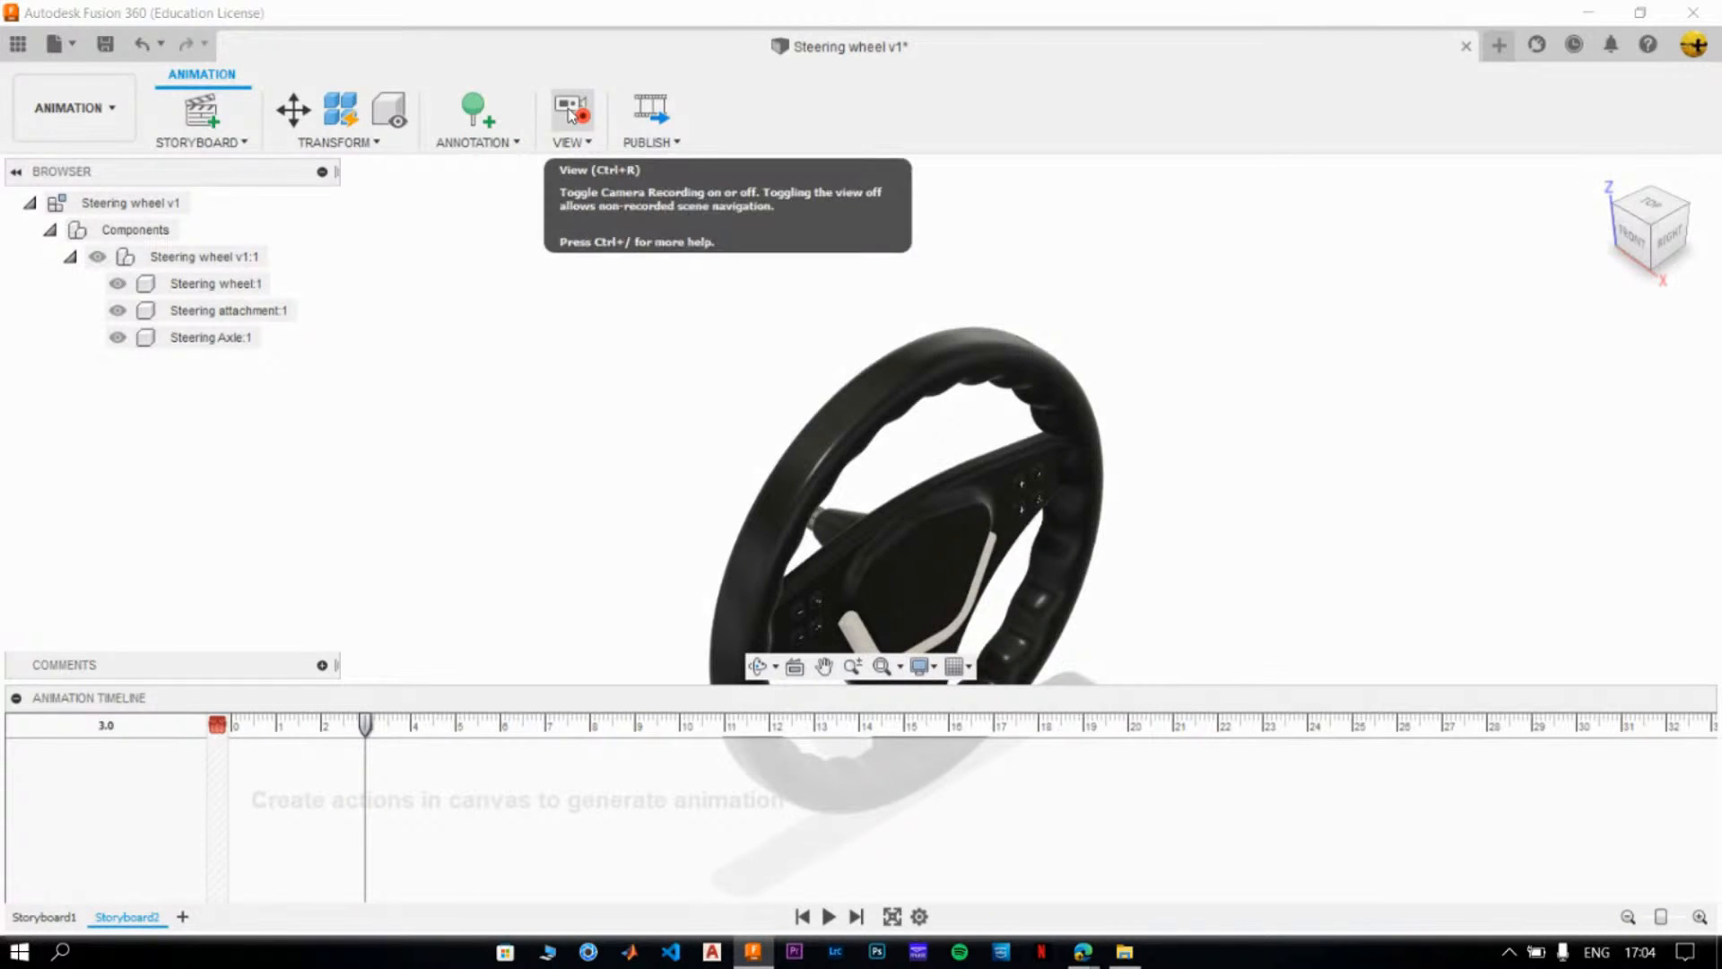
pyautogui.click(1680, 235)
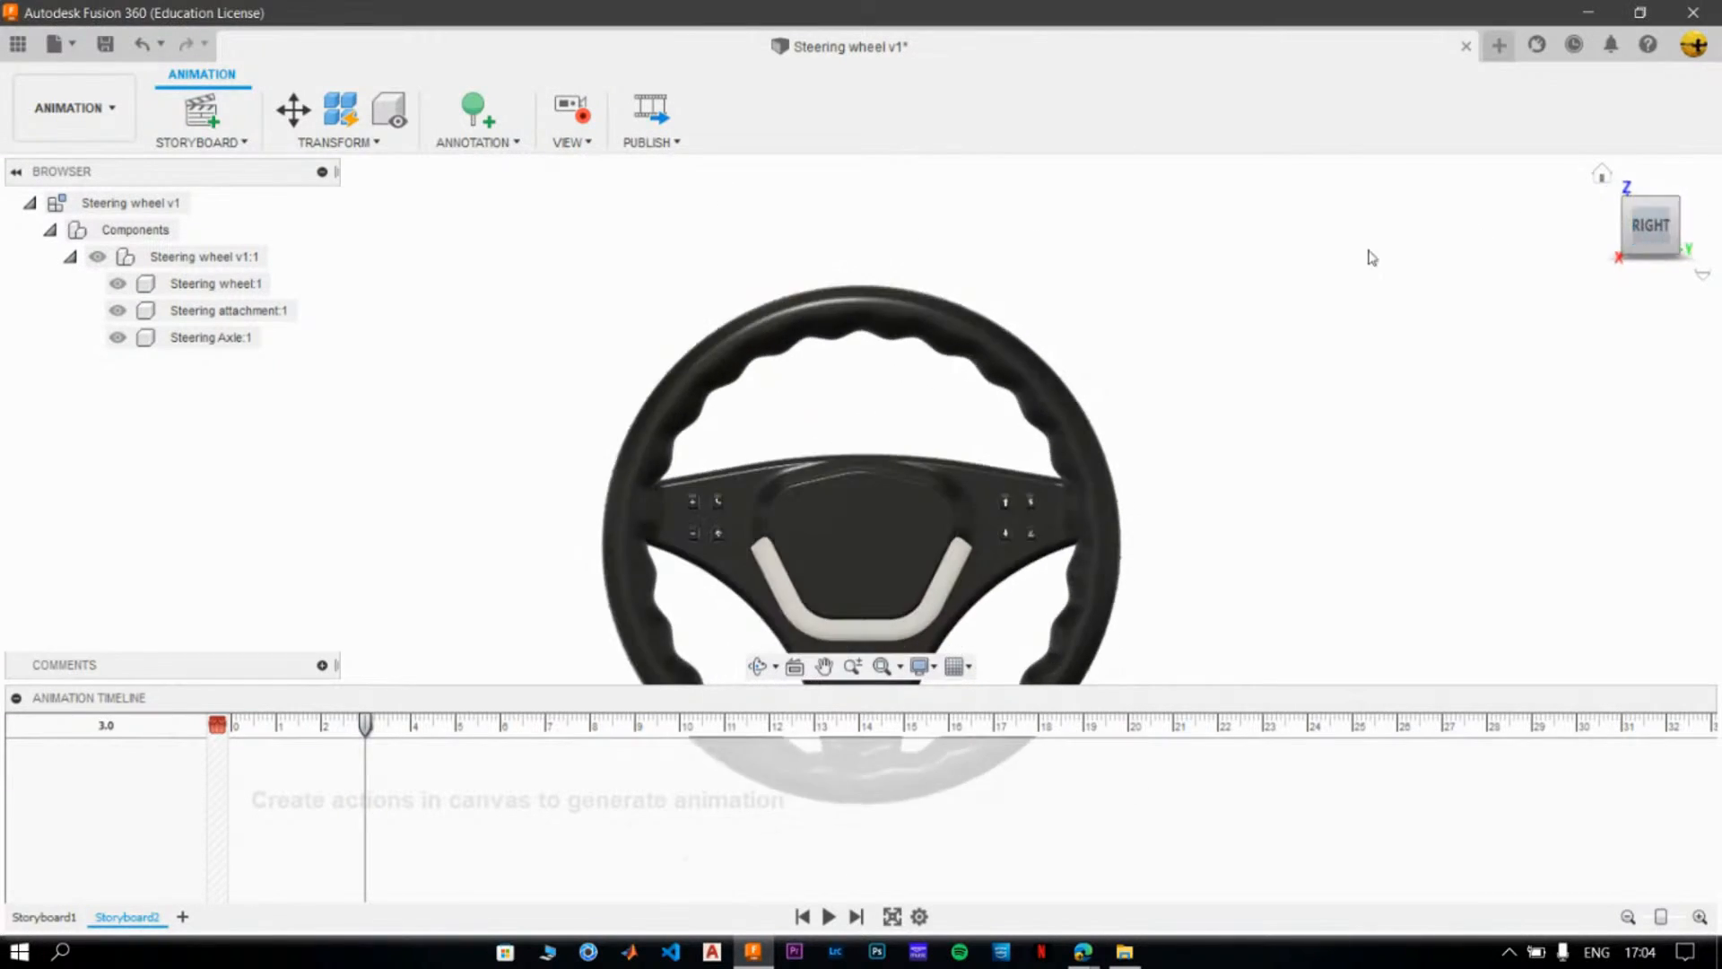
pyautogui.click(915, 504)
pyautogui.click(1126, 451)
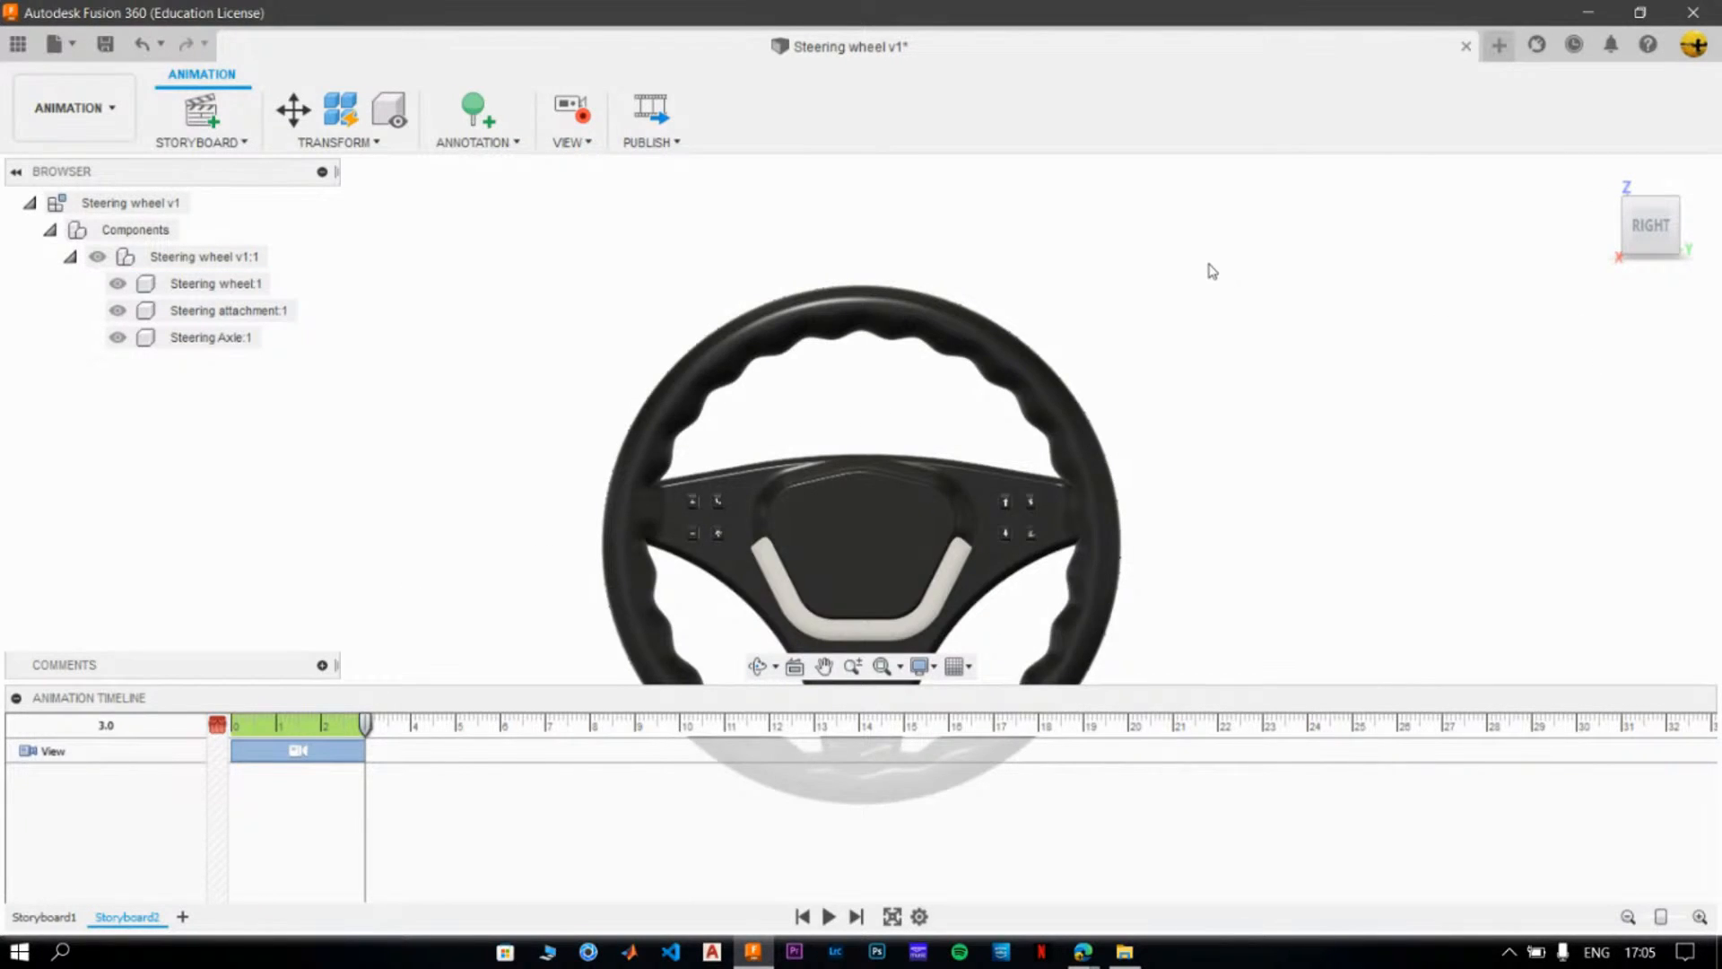
pyautogui.click(1041, 514)
# - Rotate the Steering wheel v1:1 component 45° about X with the playhead at 6.0, and trim the action to start at 3
pyautogui.moveTo(366, 723); pyautogui.dragTo(500, 734)
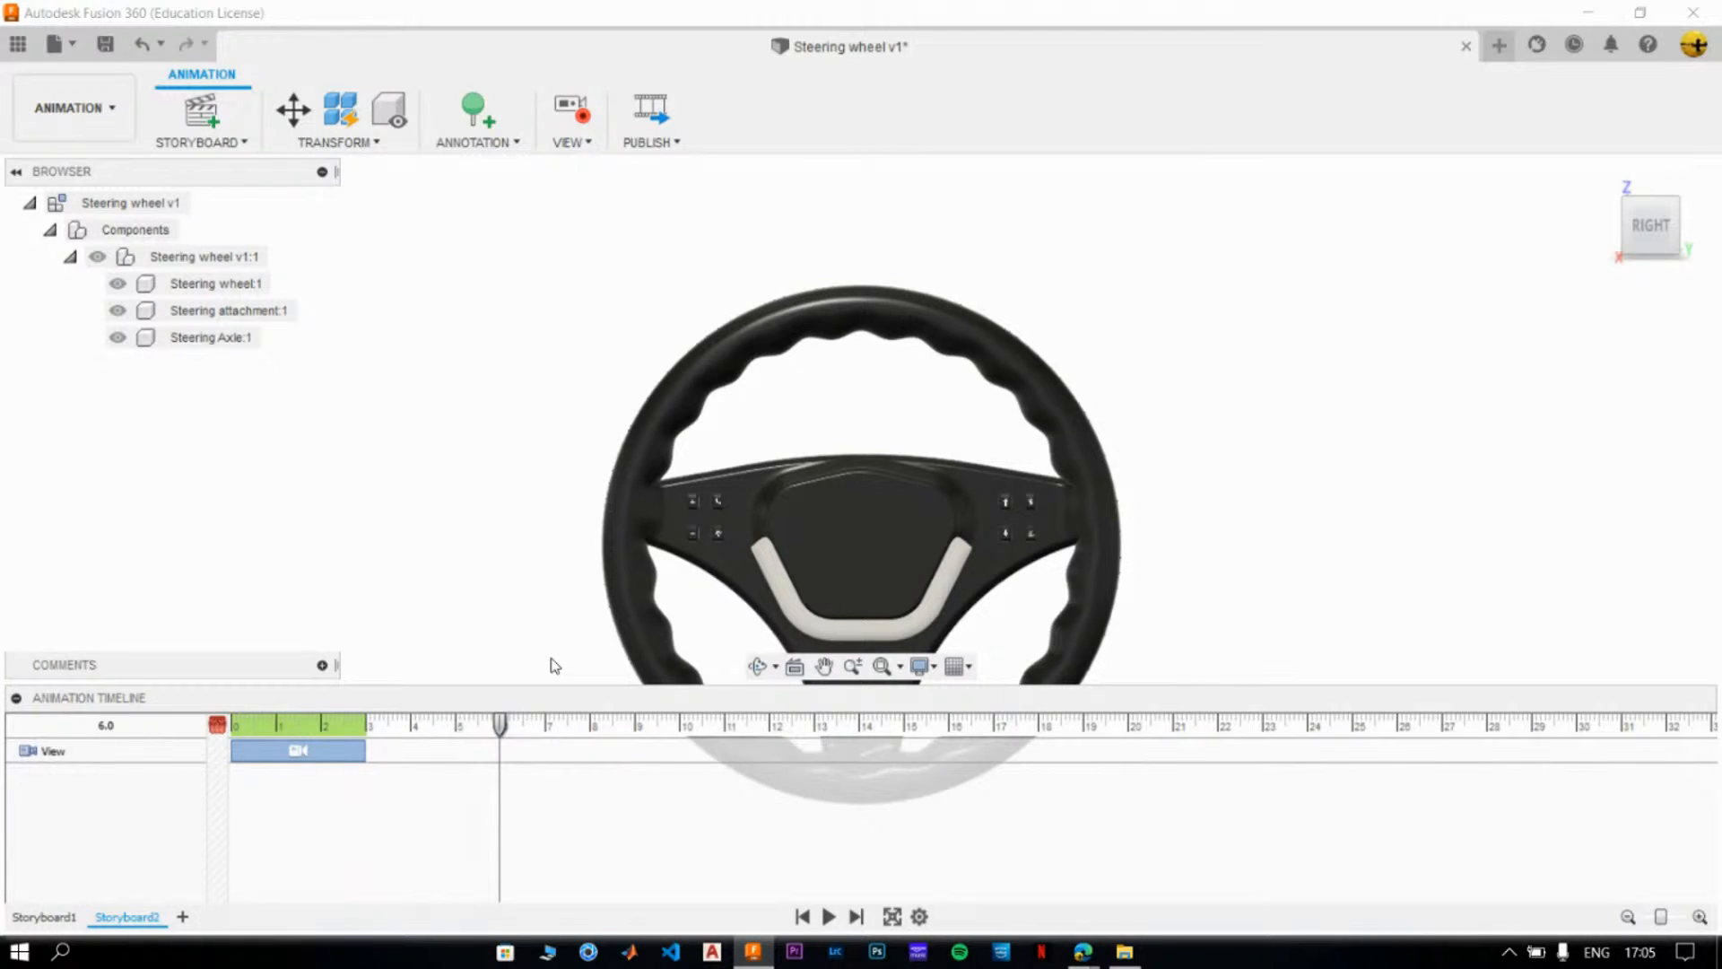
pyautogui.click(203, 258)
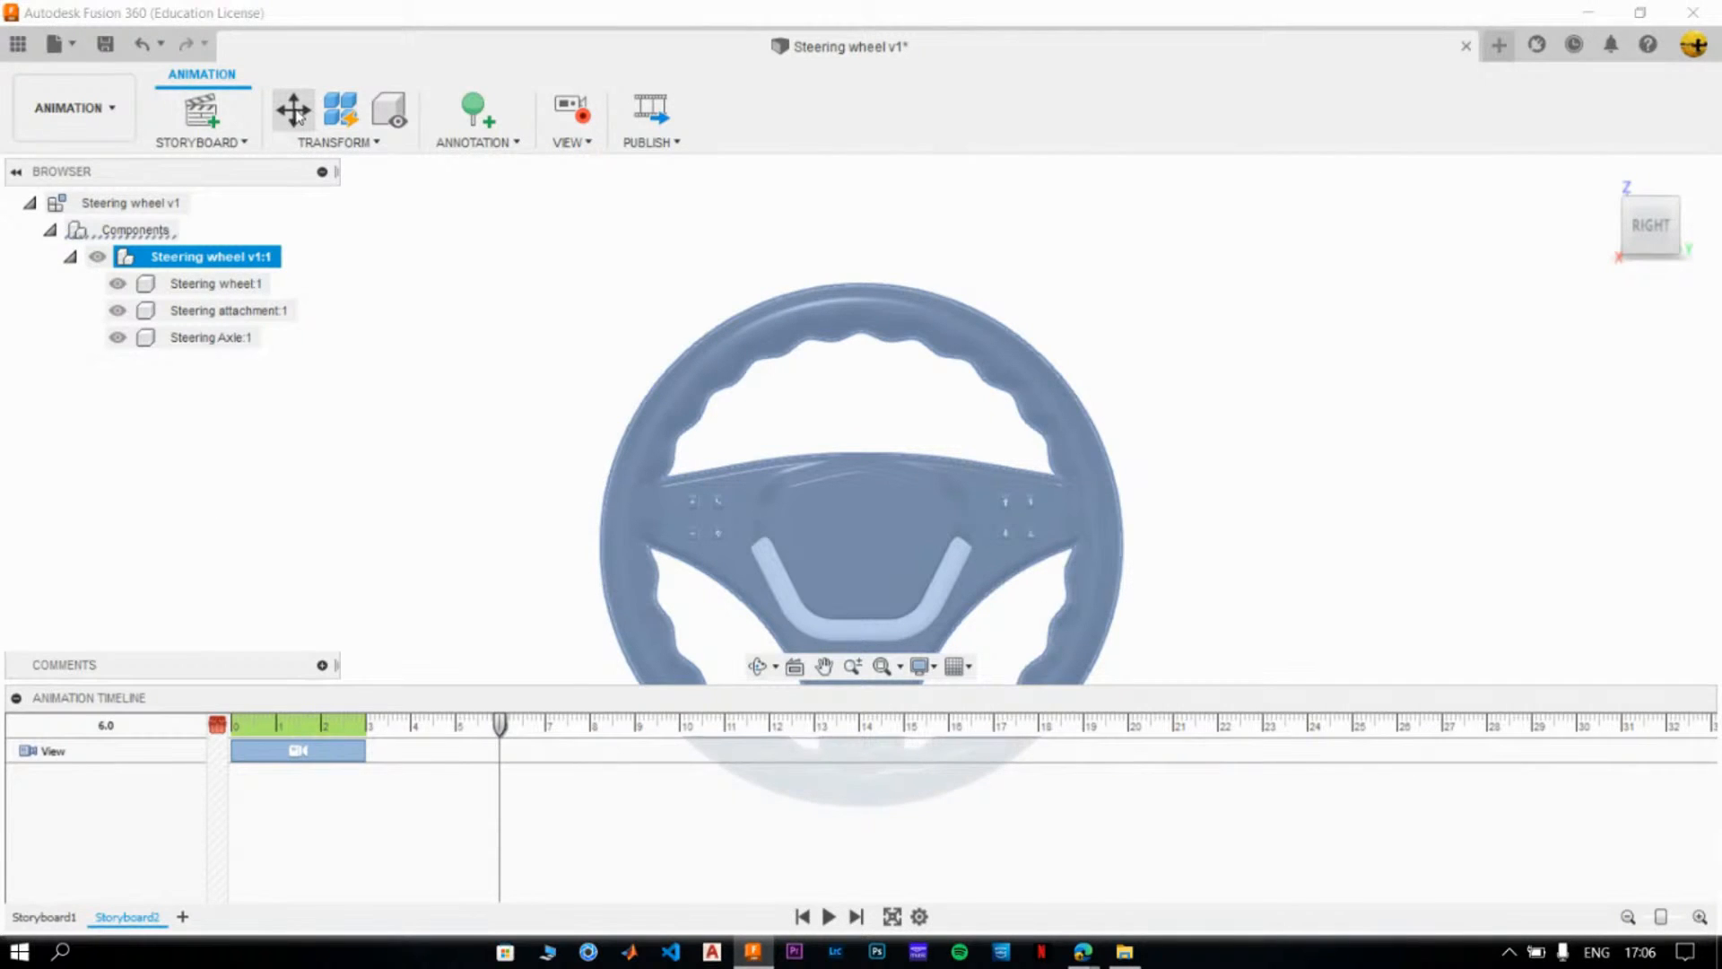
pyautogui.click(298, 114)
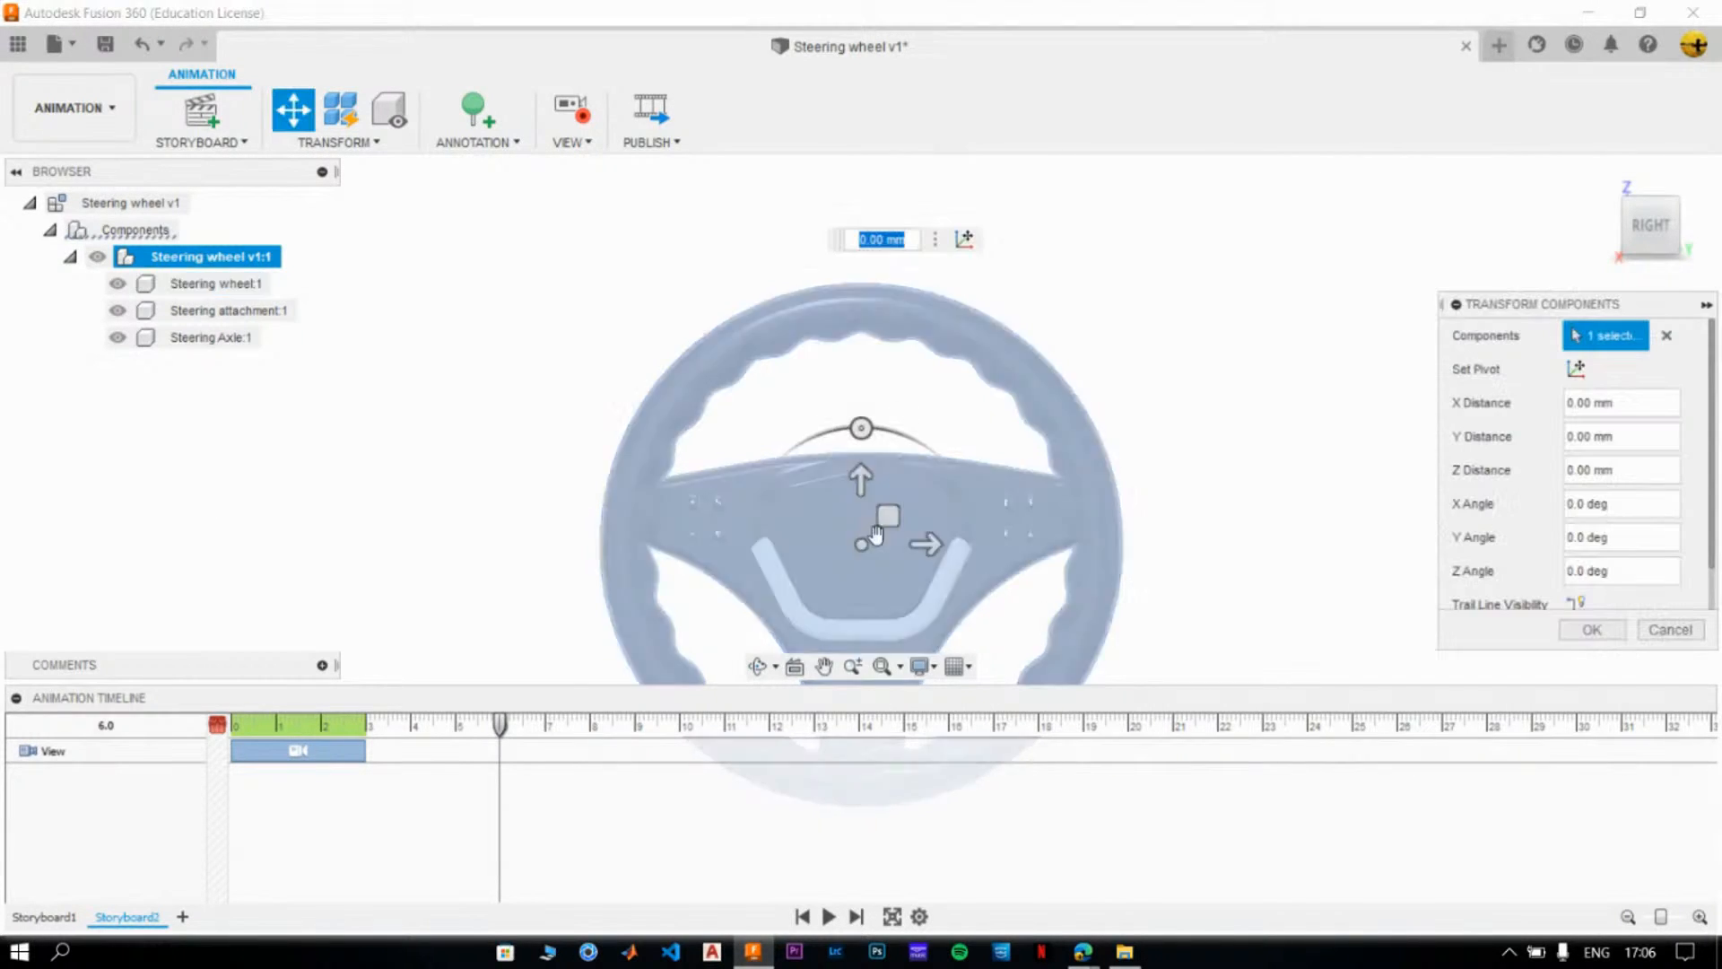
pyautogui.click(864, 552)
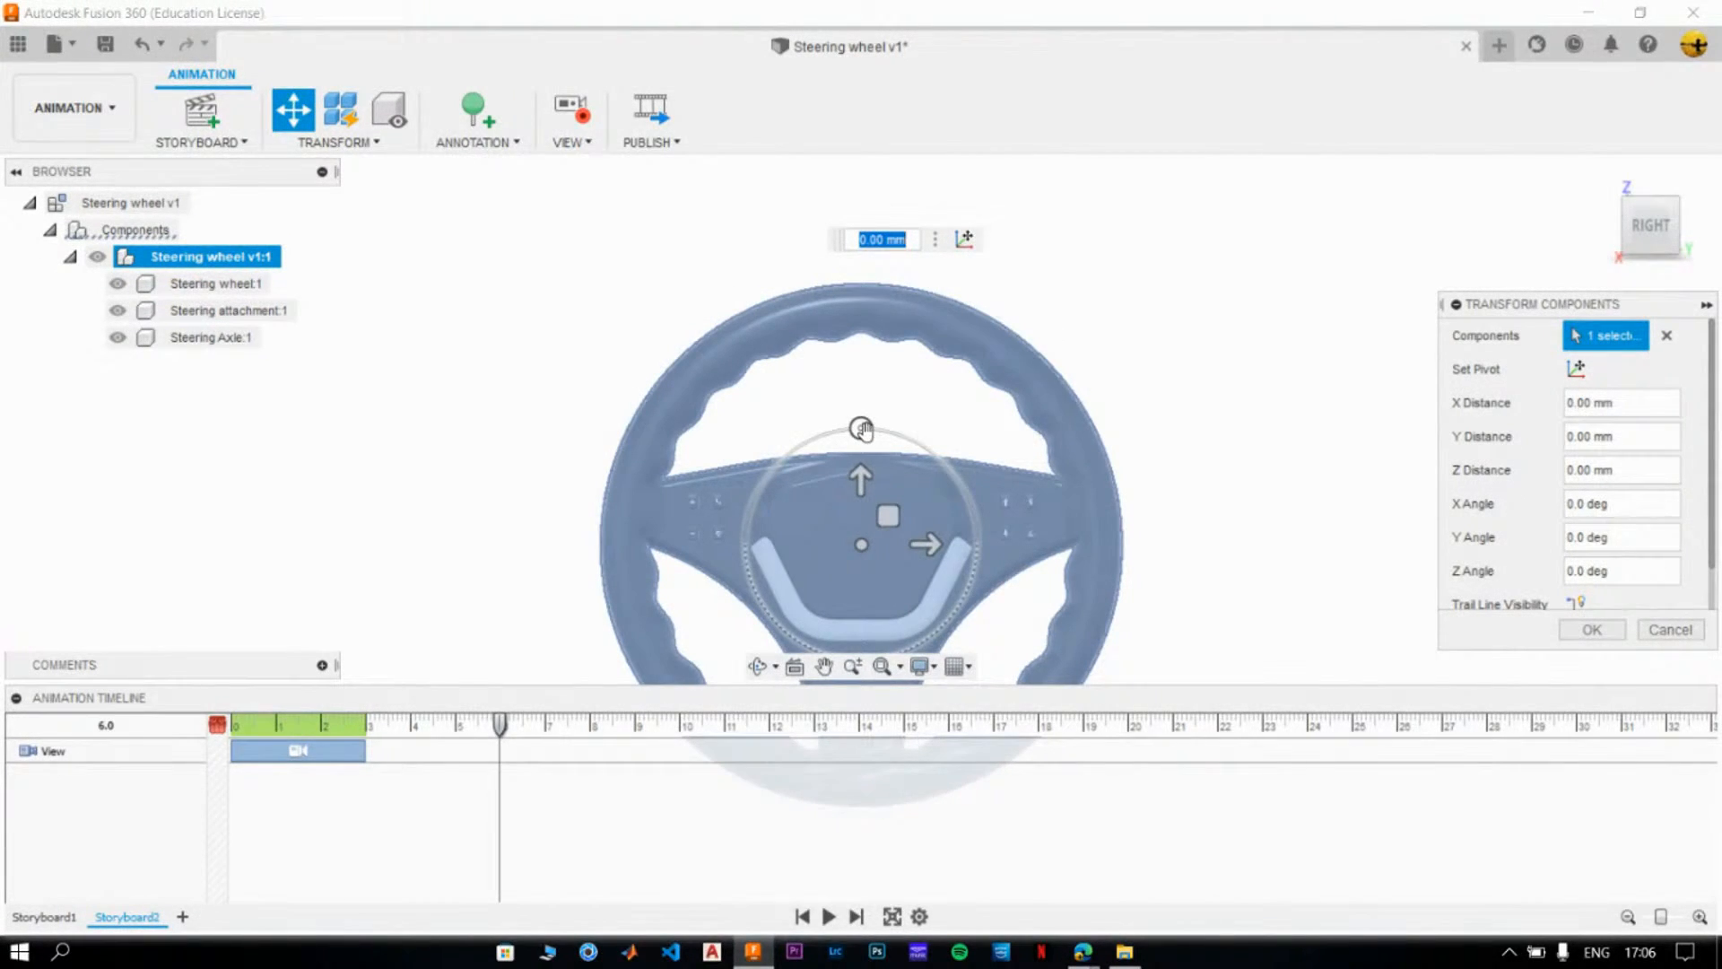
pyautogui.moveTo(862, 430); pyautogui.dragTo(780, 464)
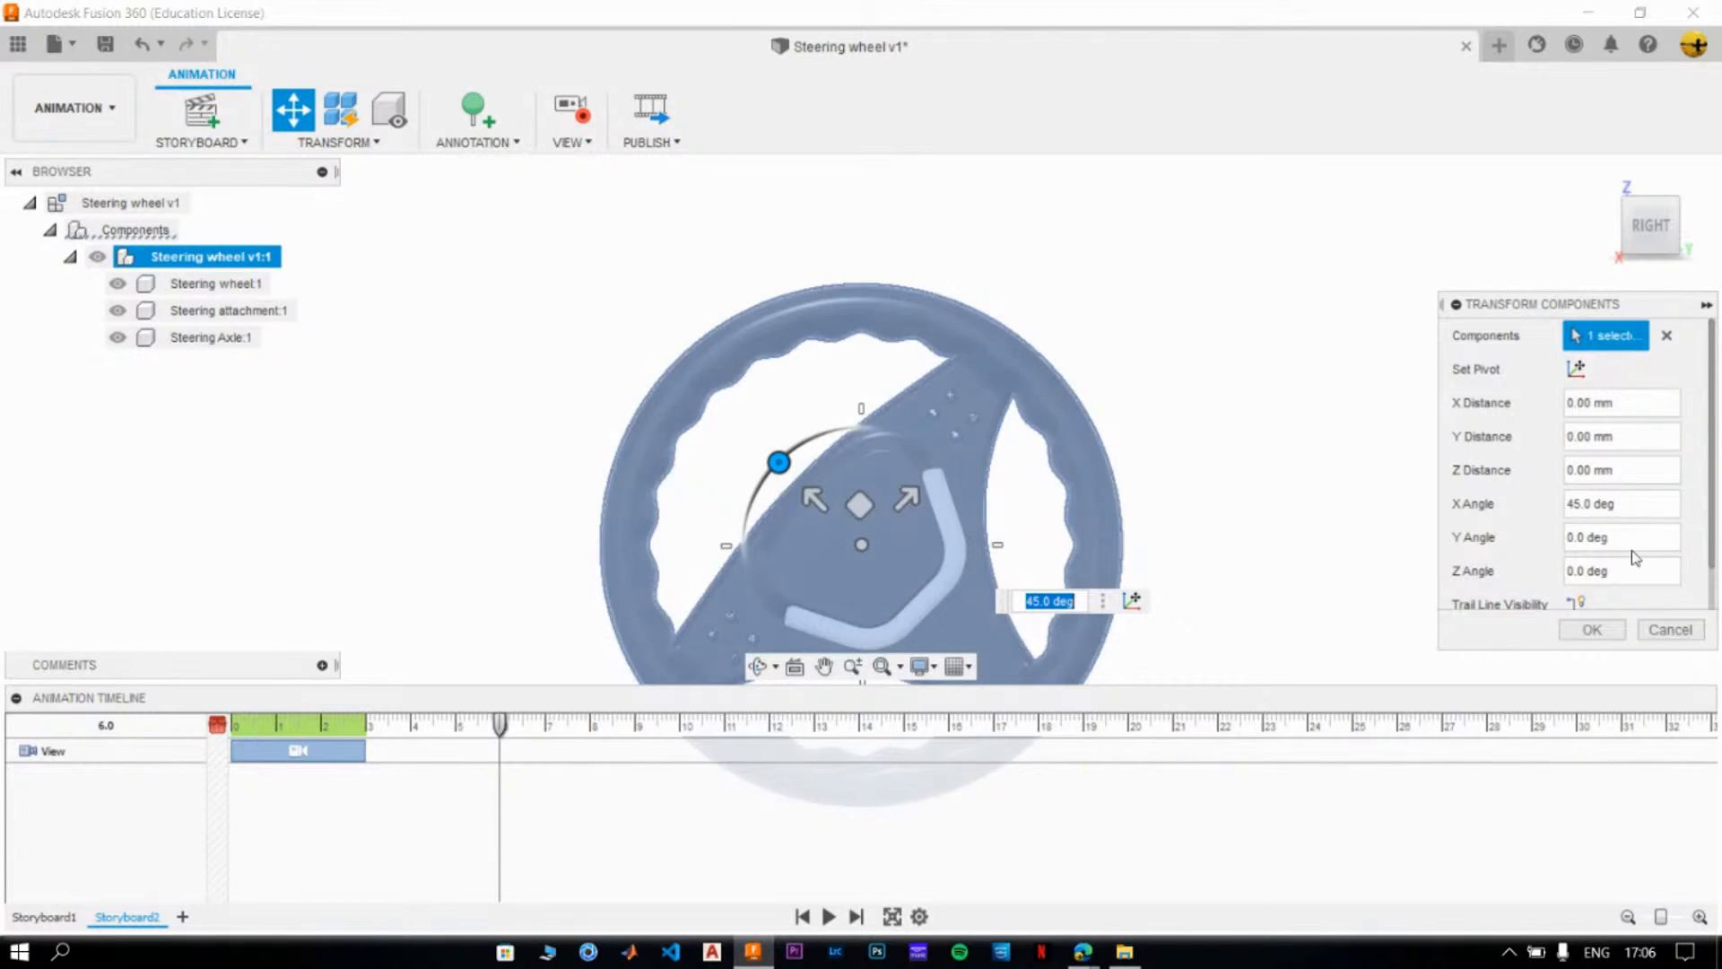
pyautogui.scroll(-1, 1520, 546)
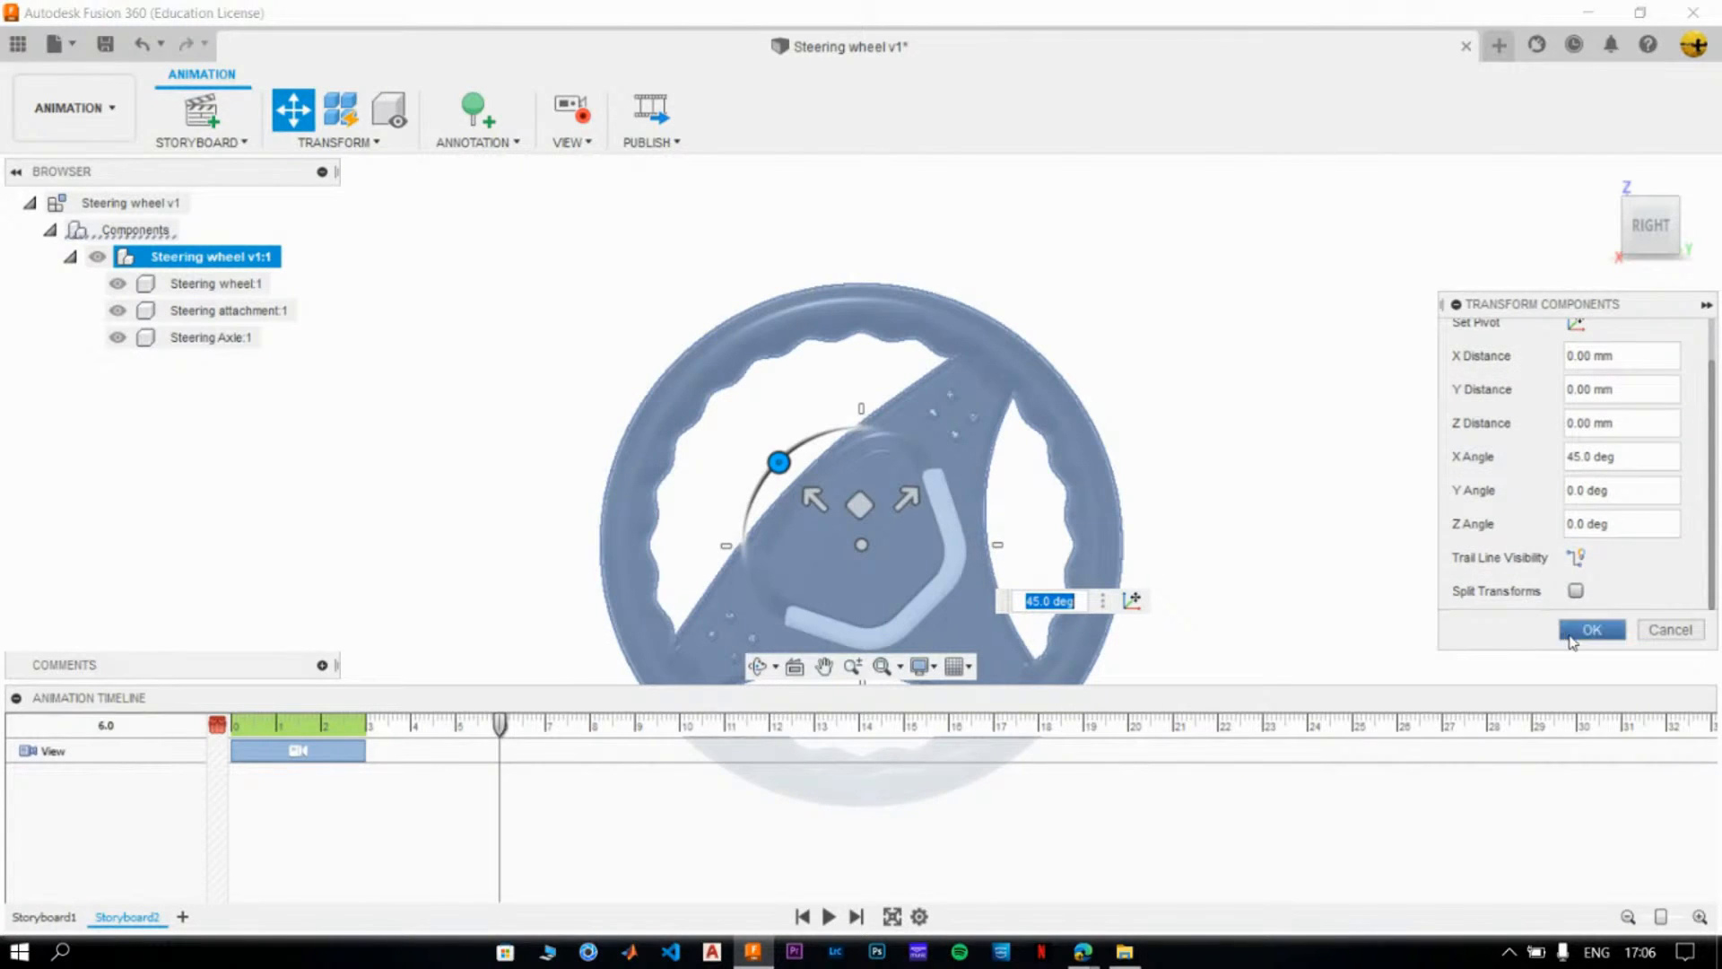
pyautogui.click(1599, 637)
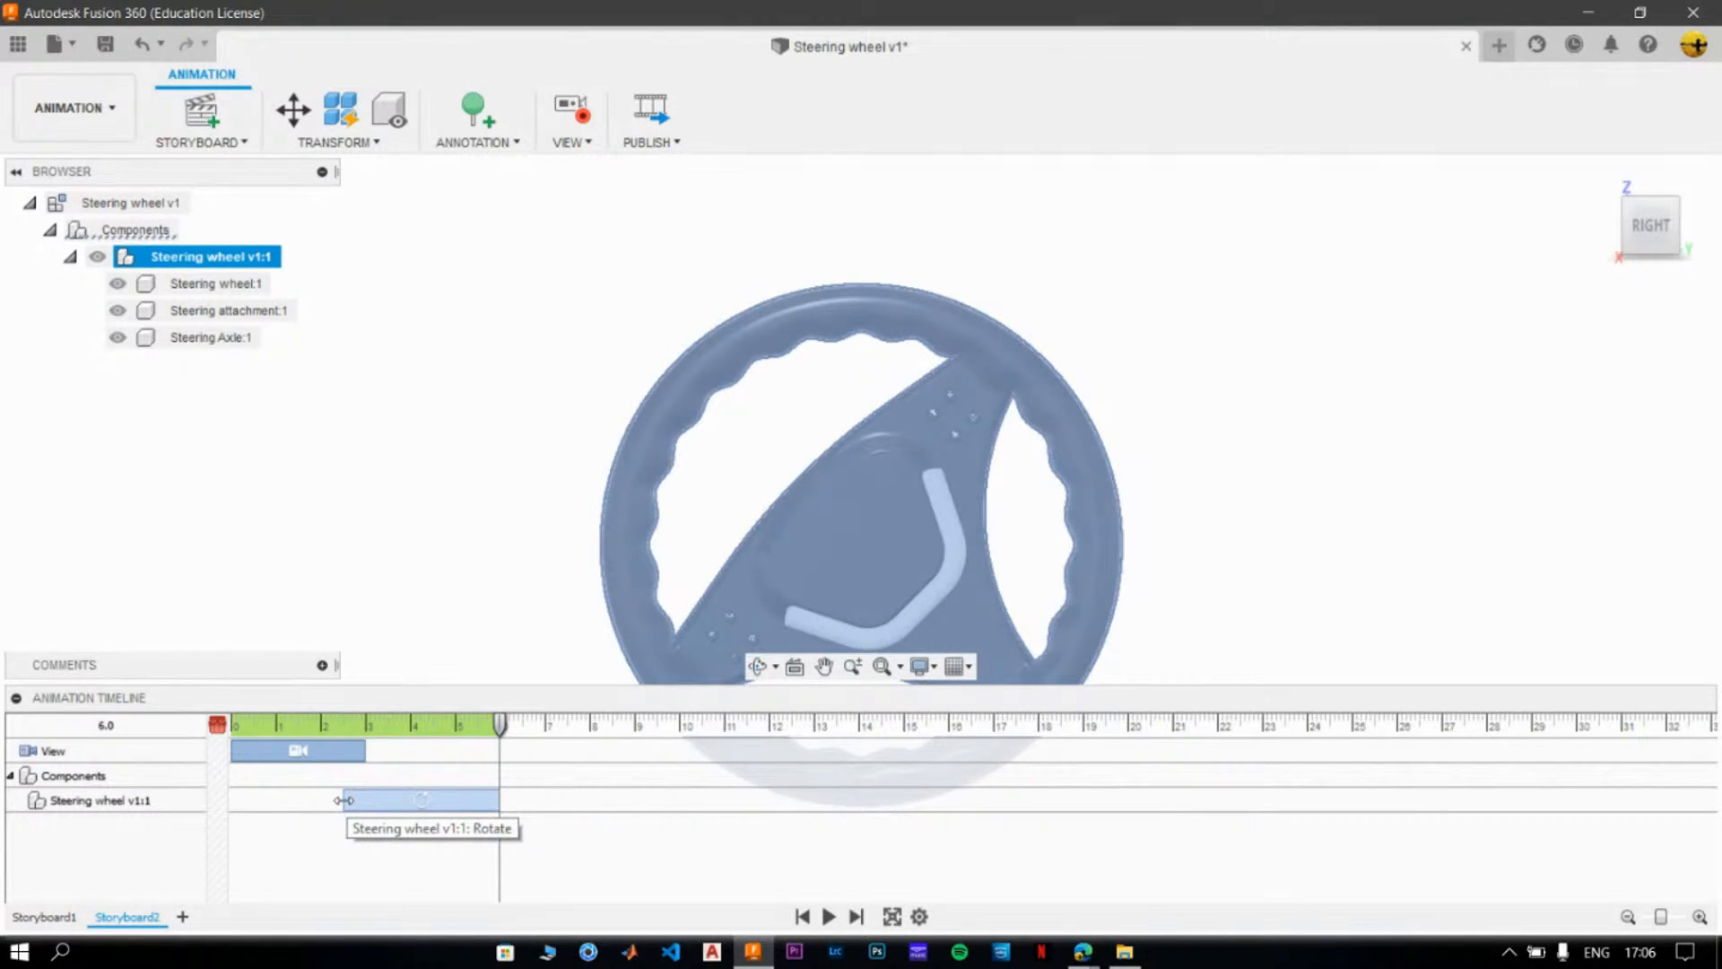
pyautogui.moveTo(344, 801); pyautogui.dragTo(366, 801)
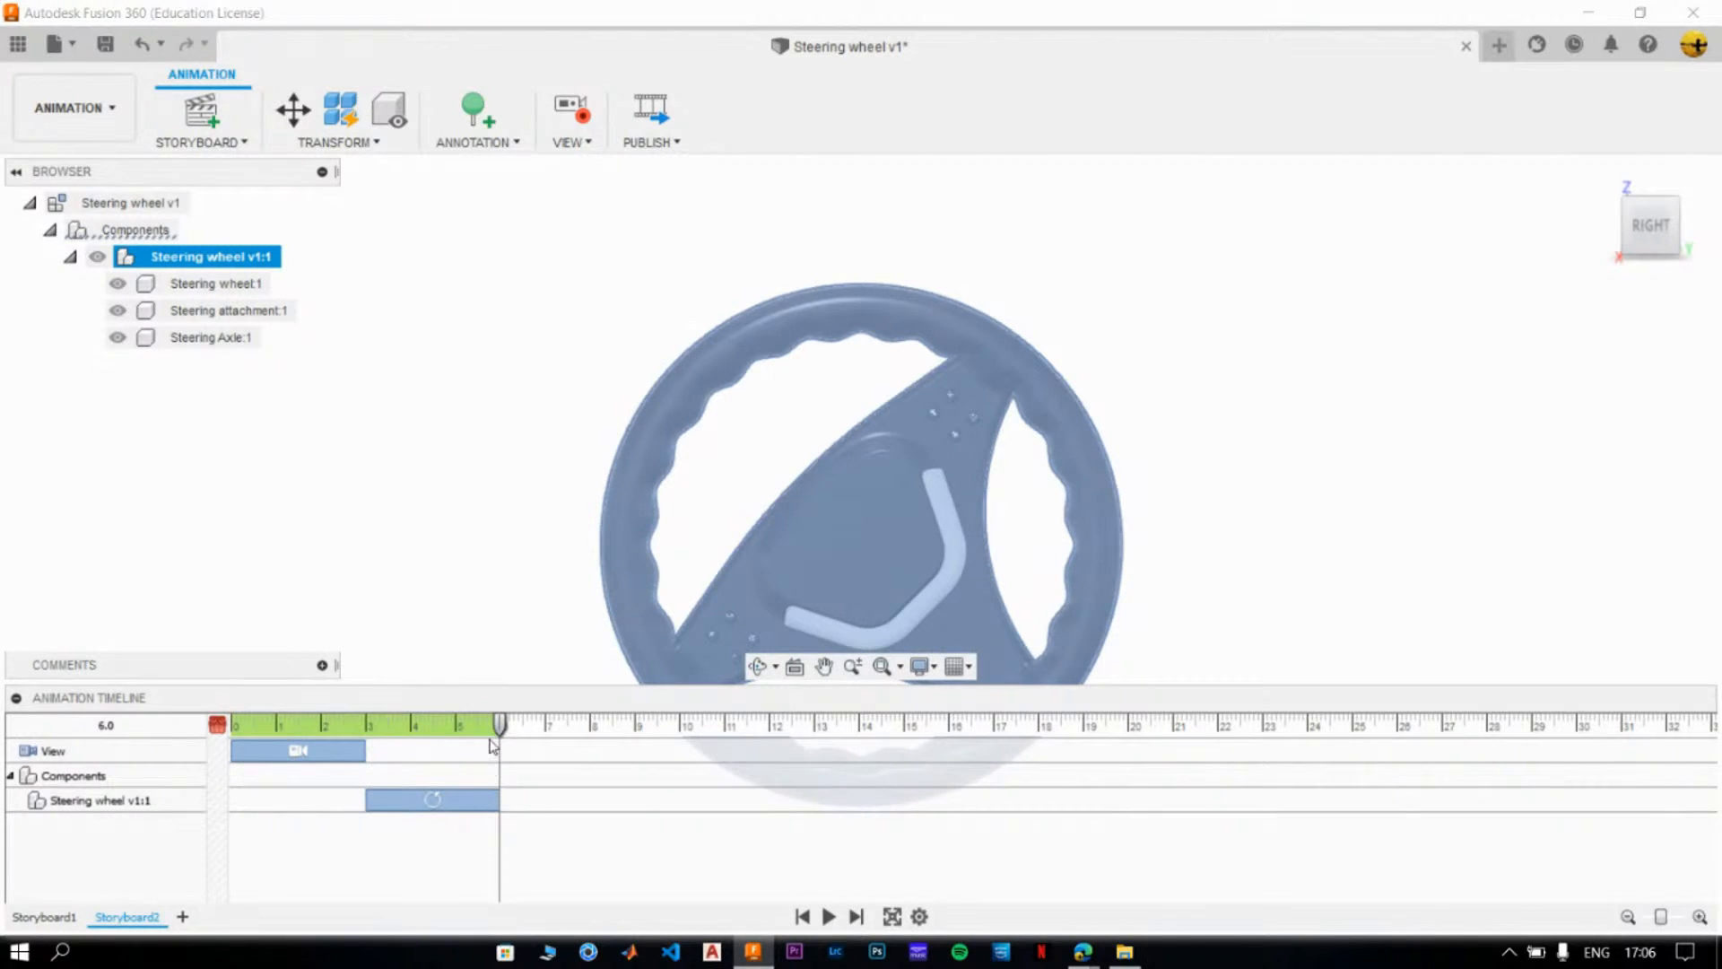
# - Move the playhead to 8.8 and extend the end of the wheel's rotation action to 8.0
pyautogui.moveTo(521, 734); pyautogui.dragTo(626, 729)
pyautogui.moveTo(501, 807); pyautogui.dragTo(585, 807)
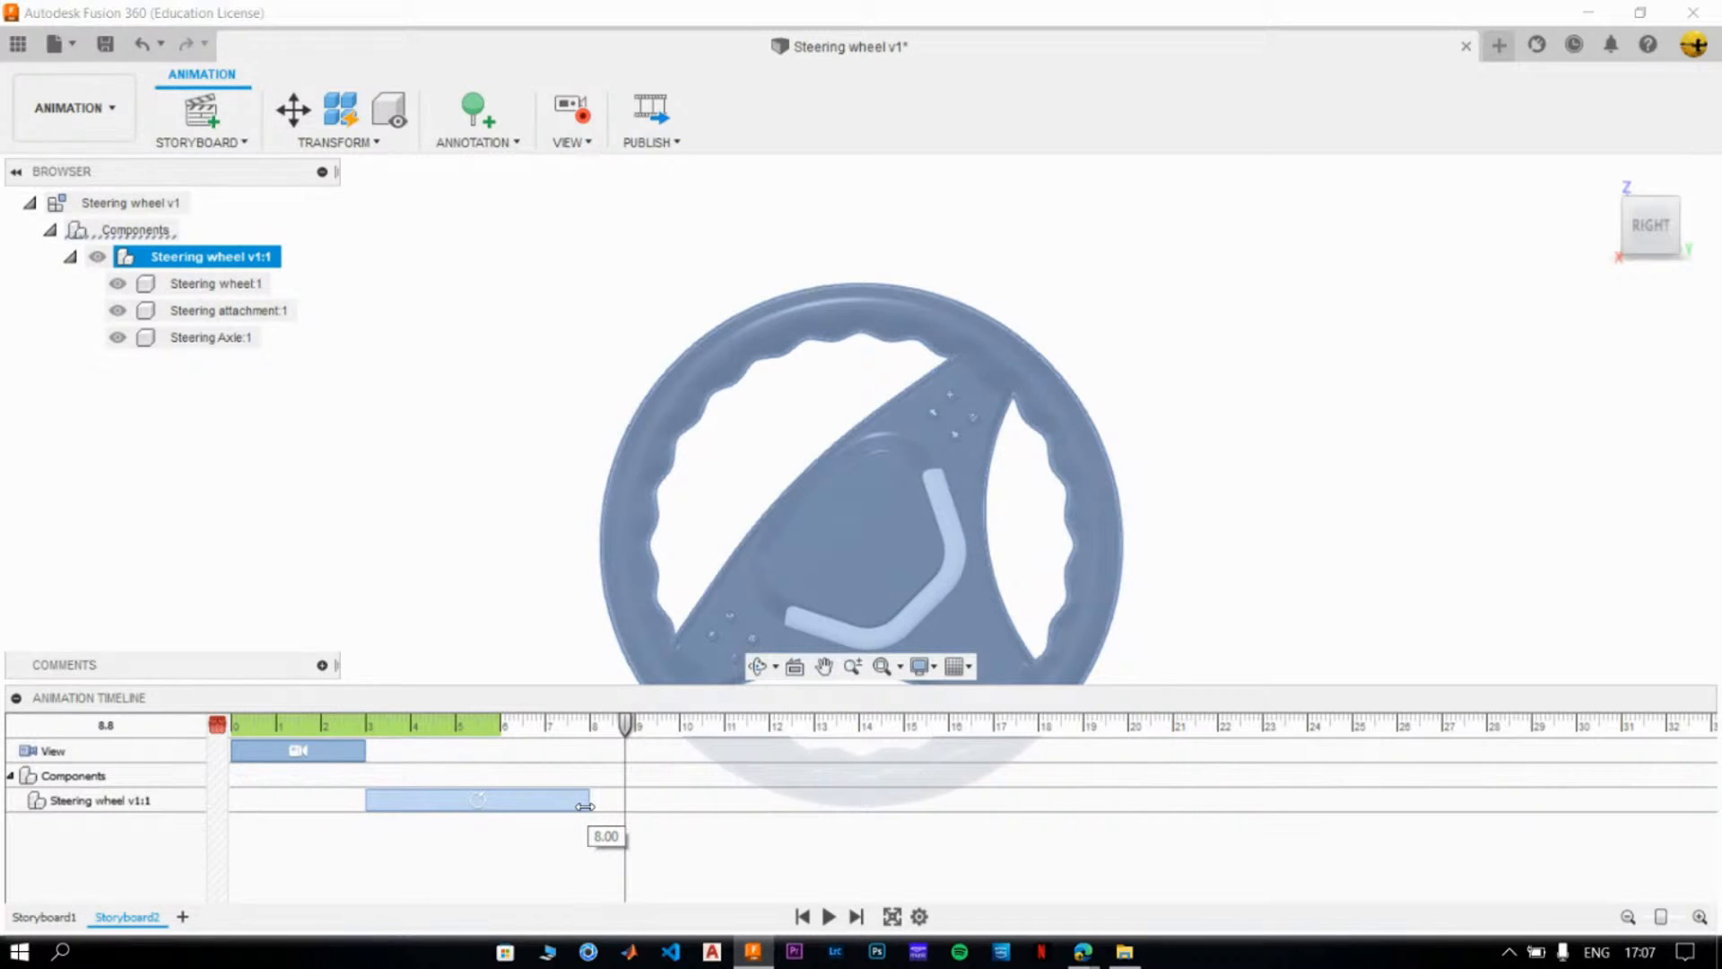
pyautogui.moveTo(584, 806); pyautogui.dragTo(584, 804)
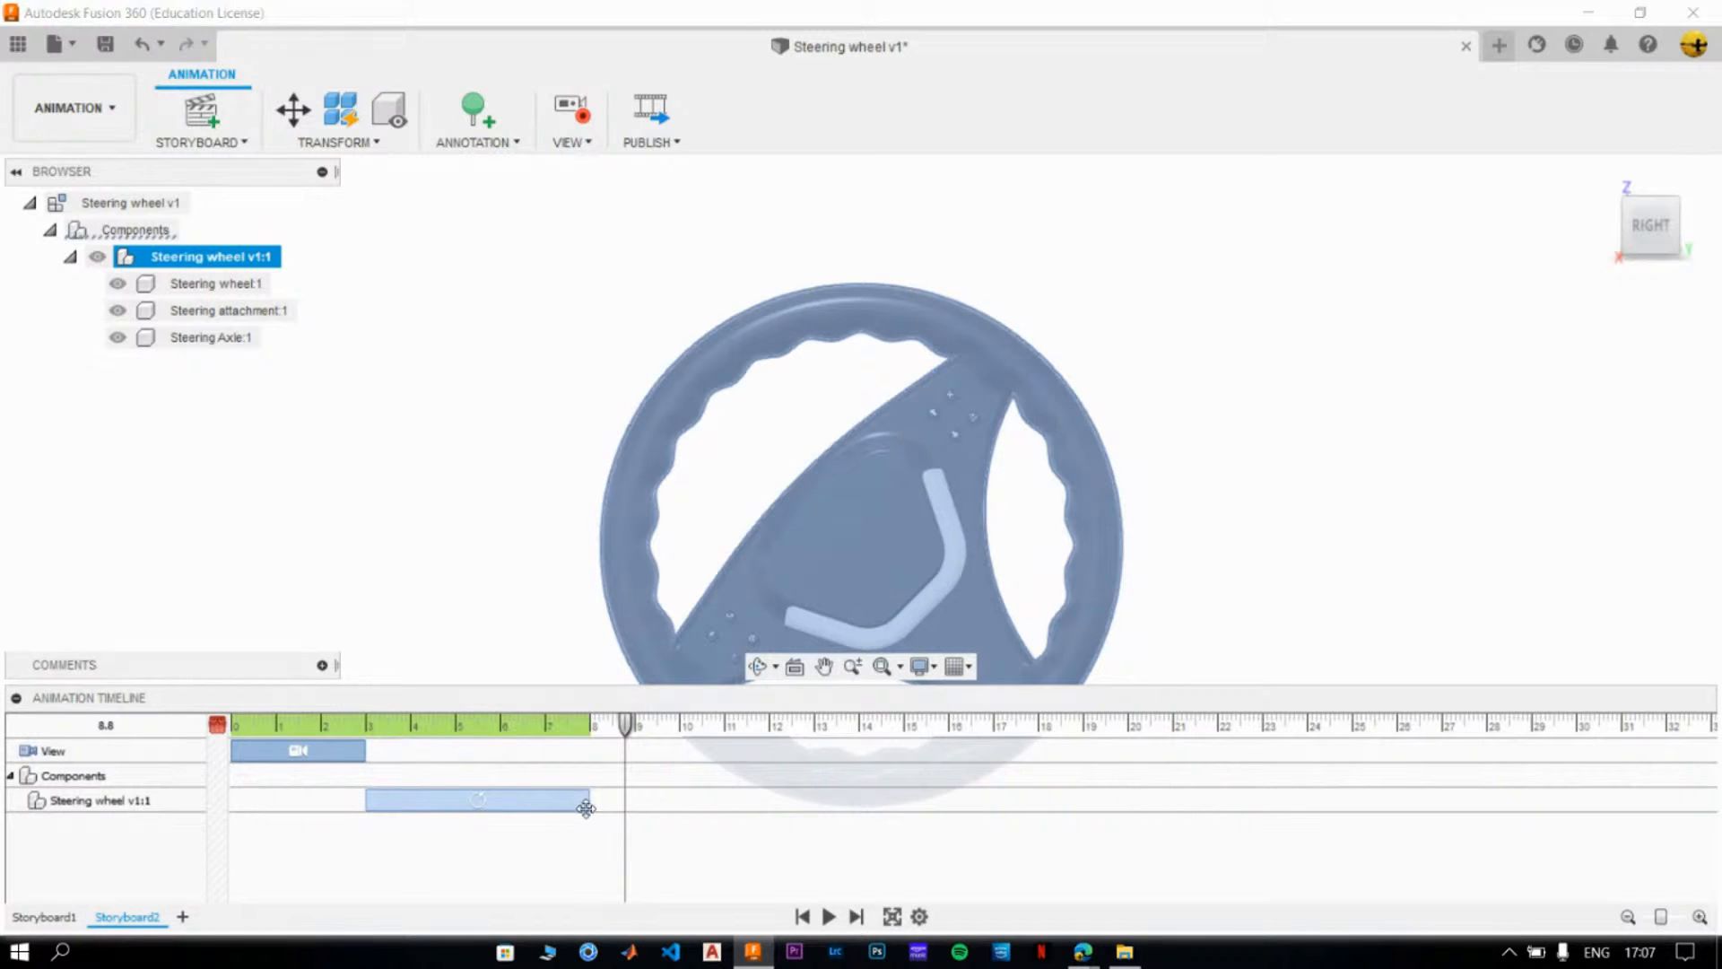
# - Return the playhead to the start of the storyboard and play the camera move and wheel rotation
pyautogui.click(508, 606)
pyautogui.moveTo(631, 731); pyautogui.dragTo(202, 735)
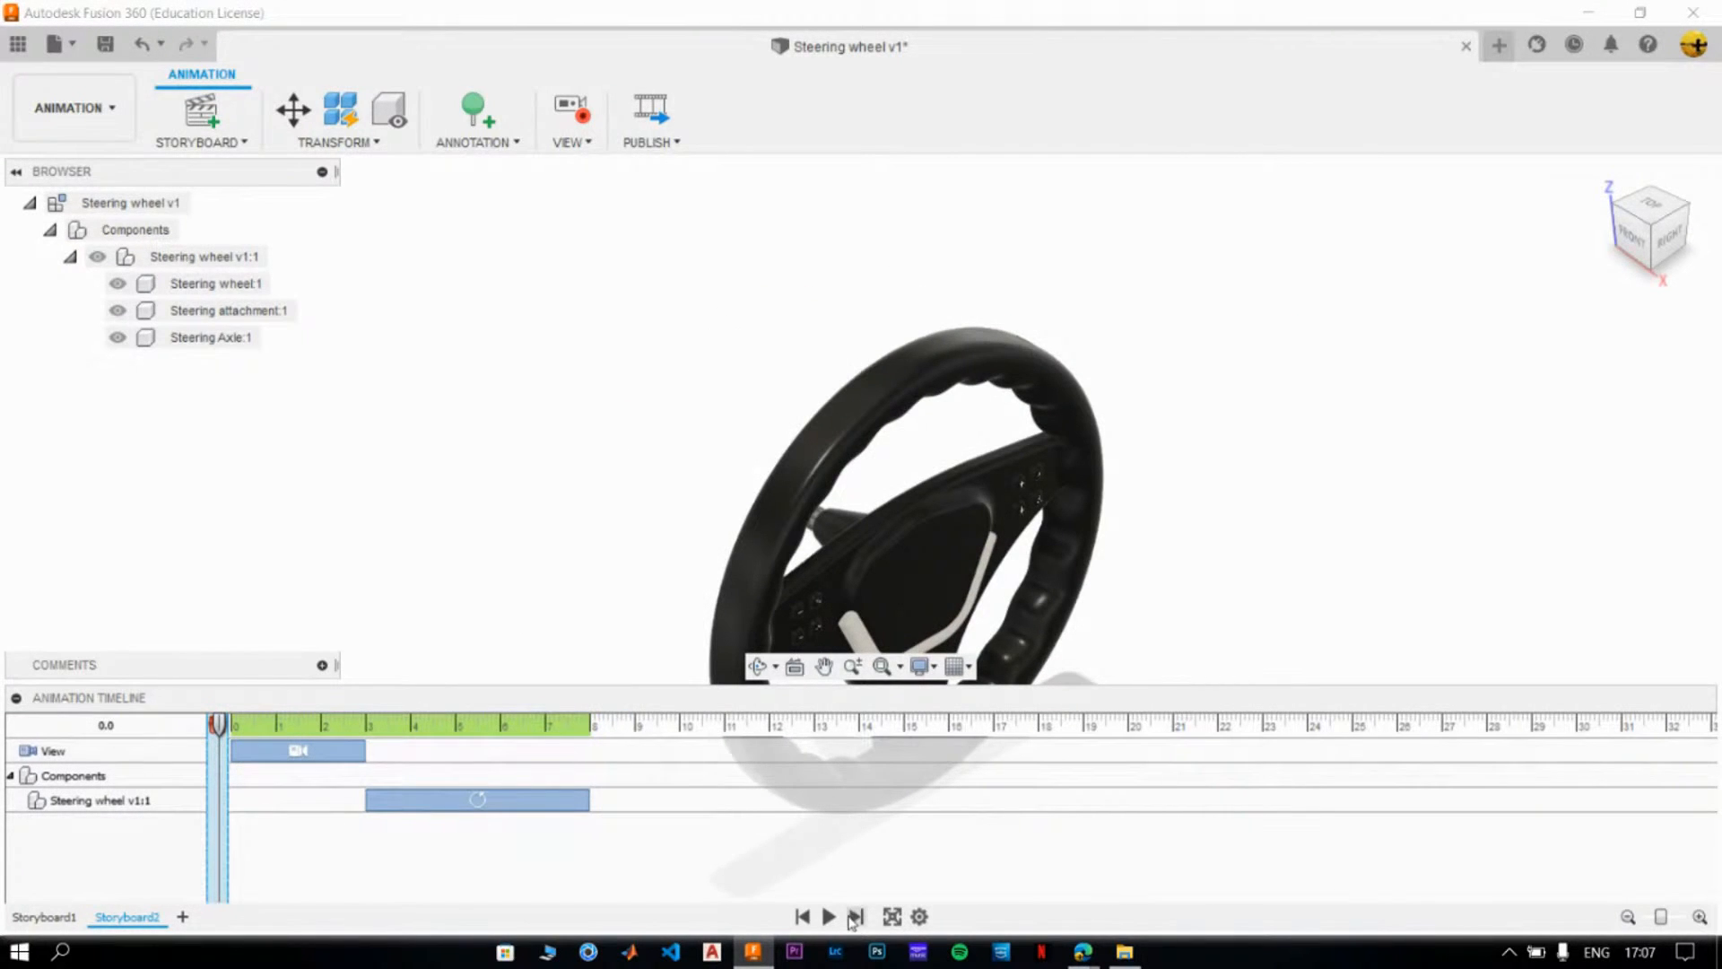
pyautogui.click(830, 916)
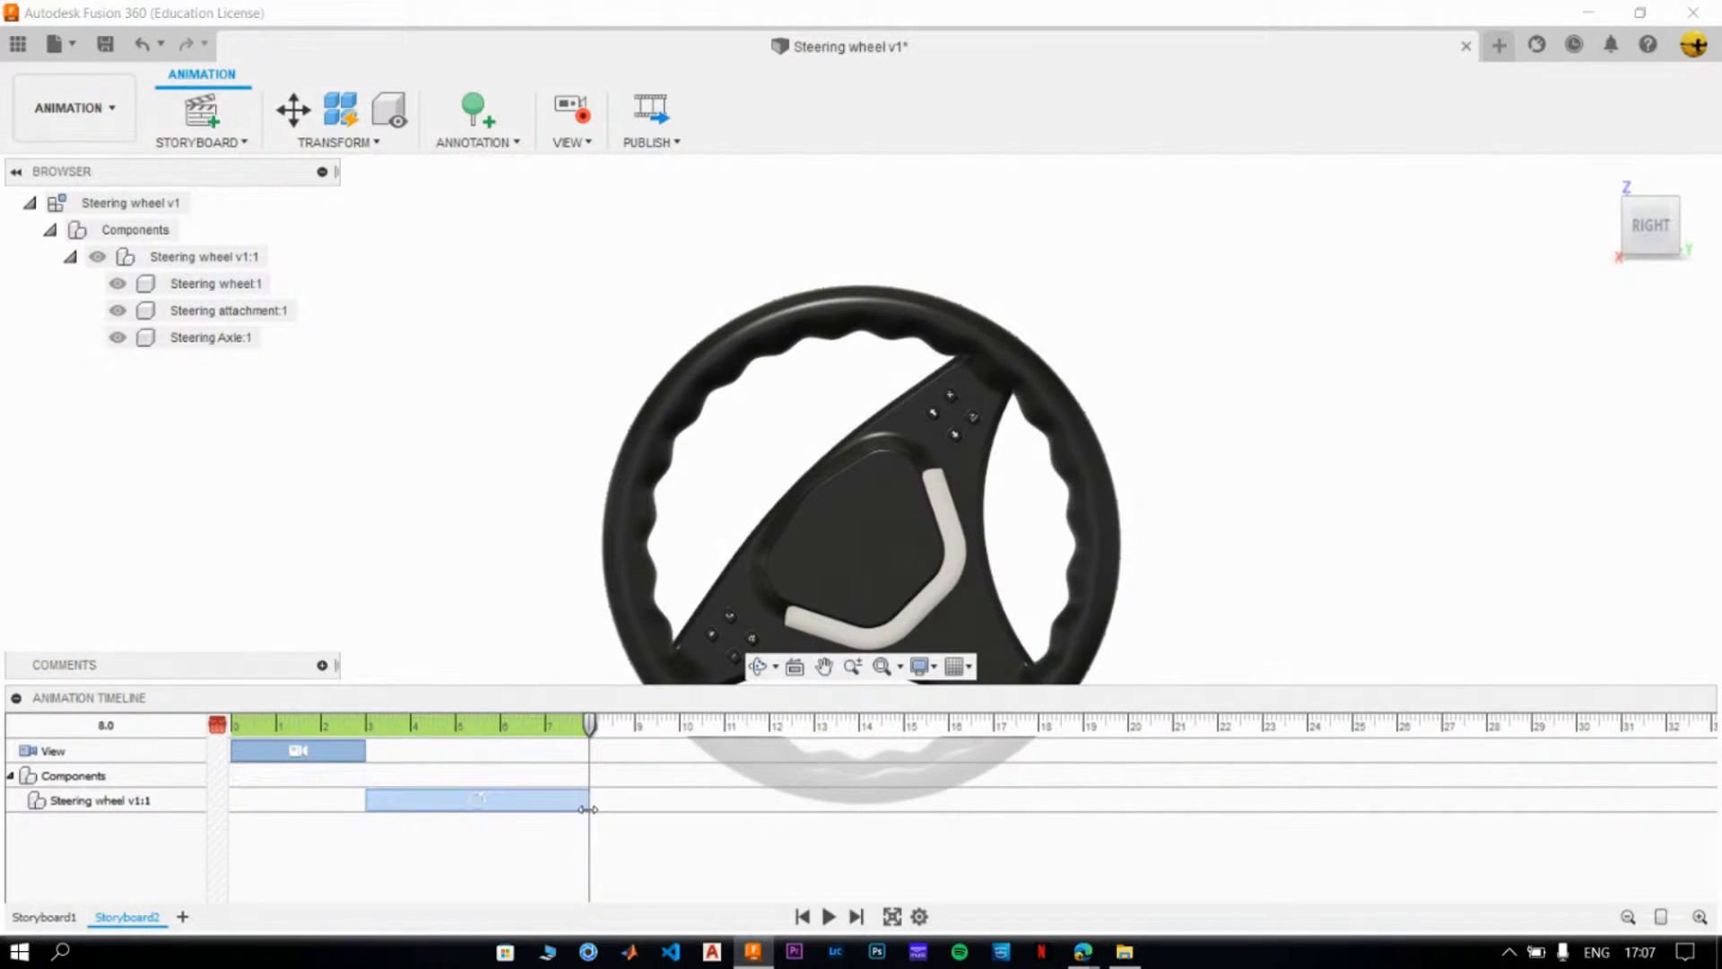
# - Shorten the wheel's rotation action so that it ends at 6.0, waiting for the program to respond if it hangs
pyautogui.moveTo(586, 803); pyautogui.dragTo(543, 807)
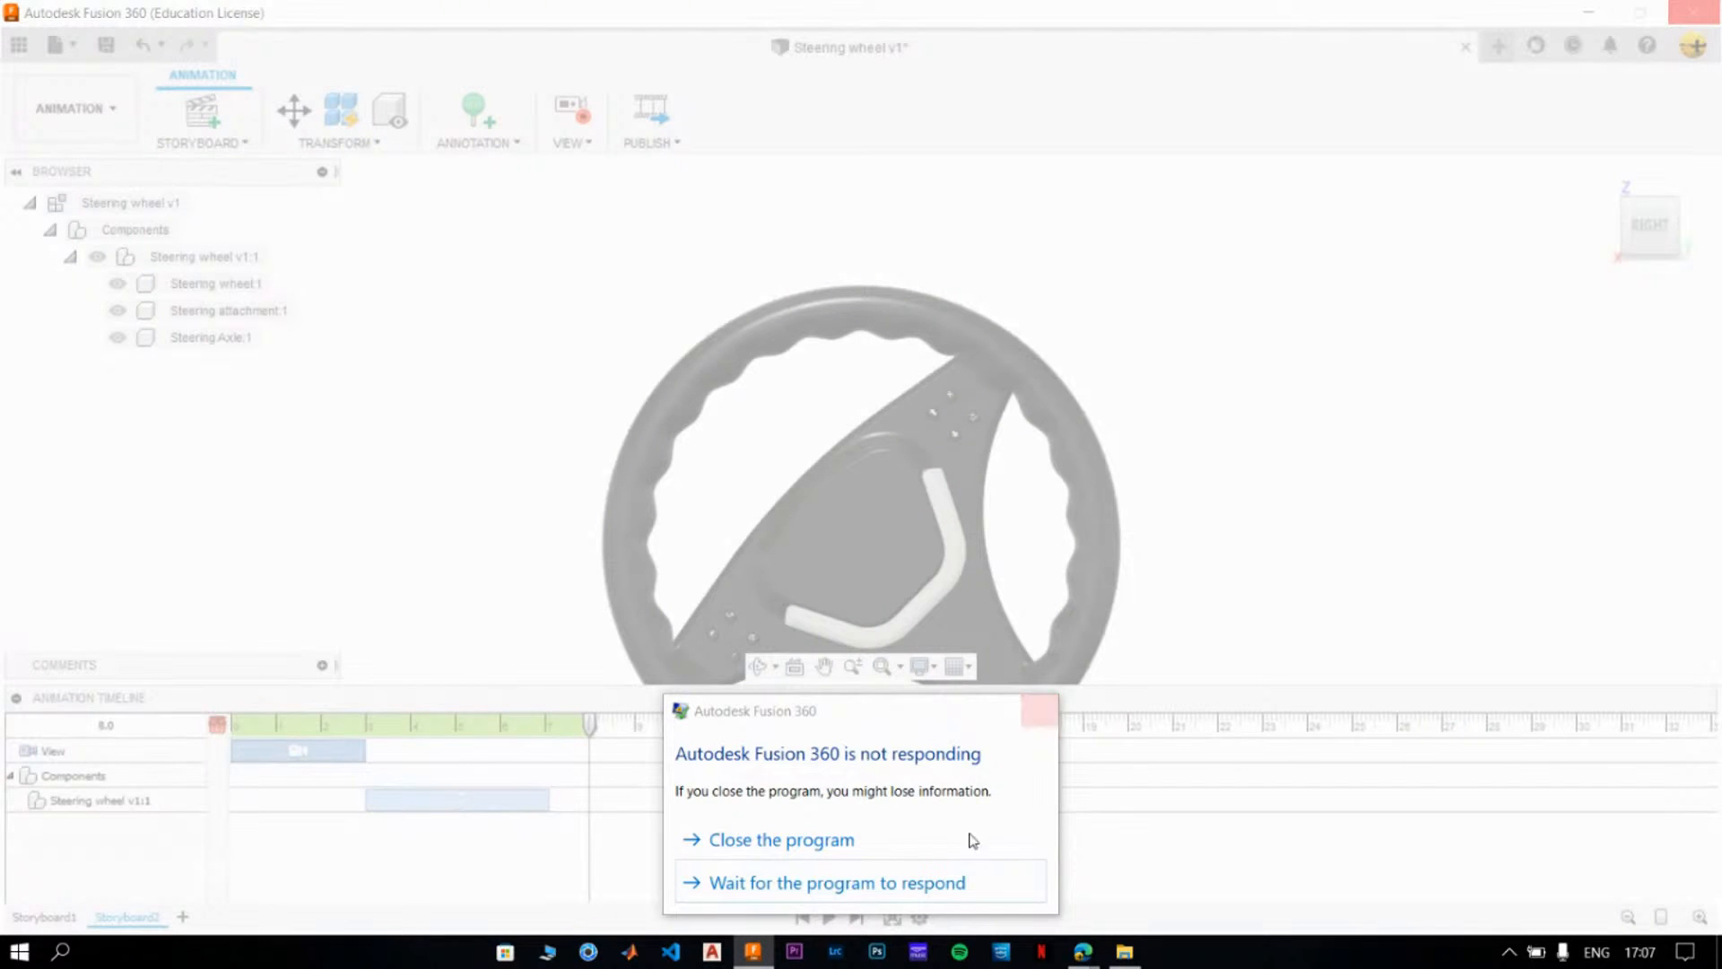
pyautogui.click(944, 882)
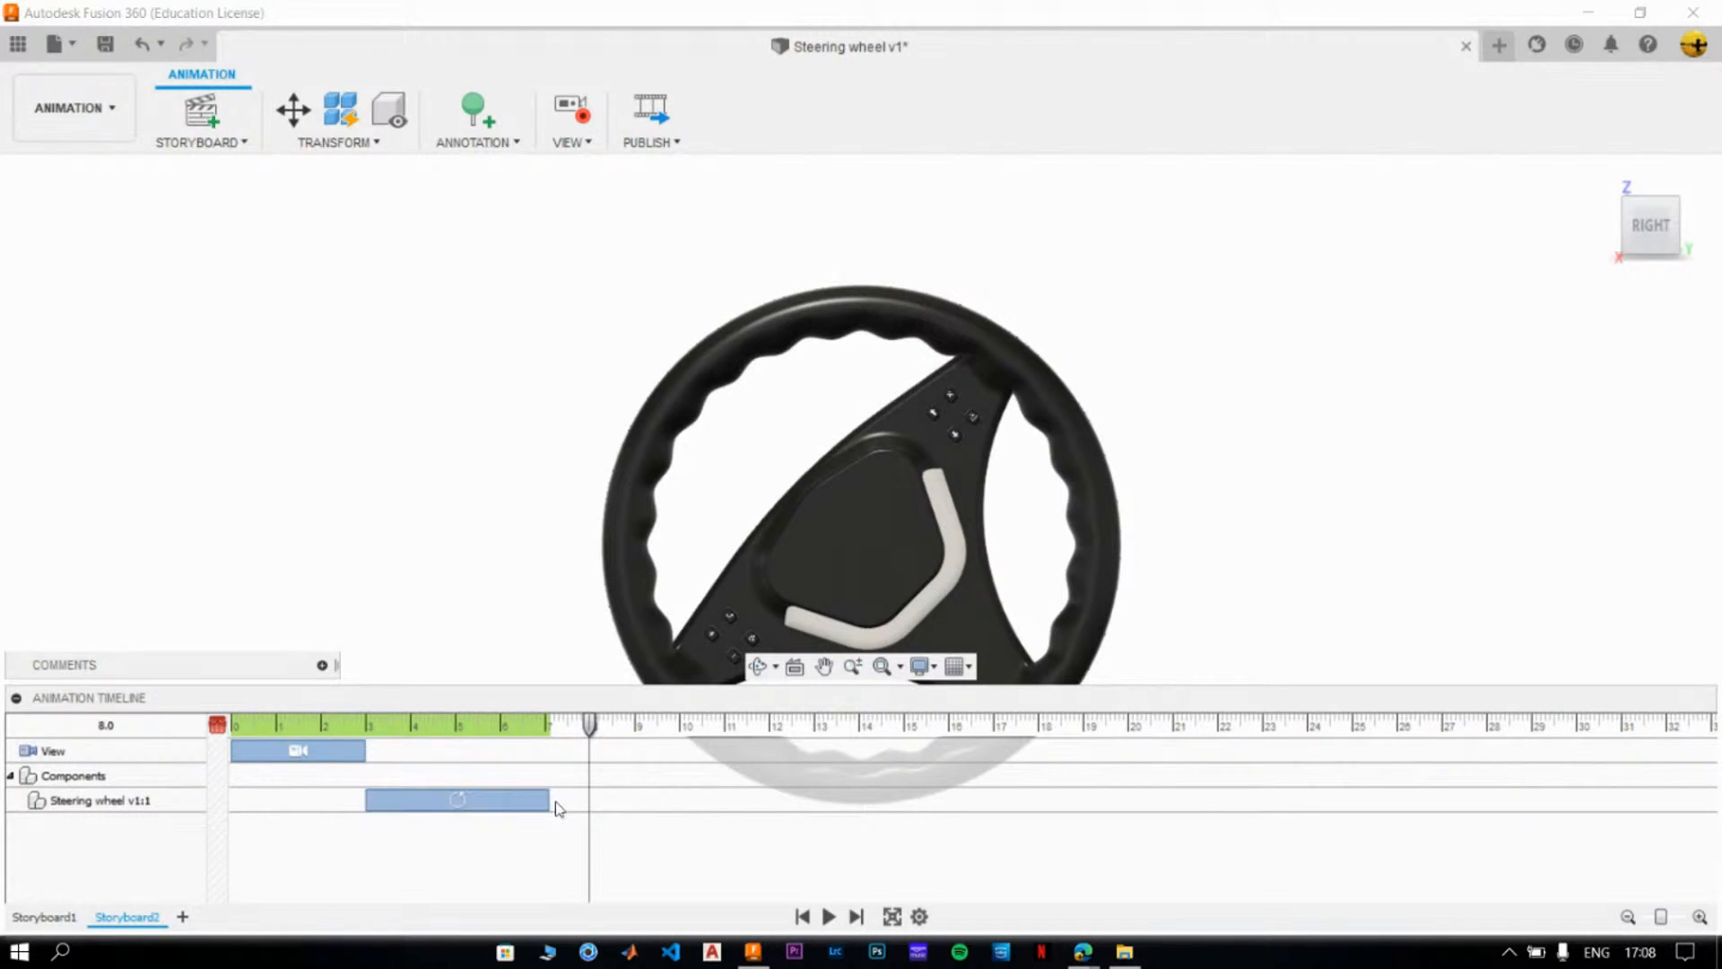
pyautogui.moveTo(549, 801); pyautogui.dragTo(498, 791)
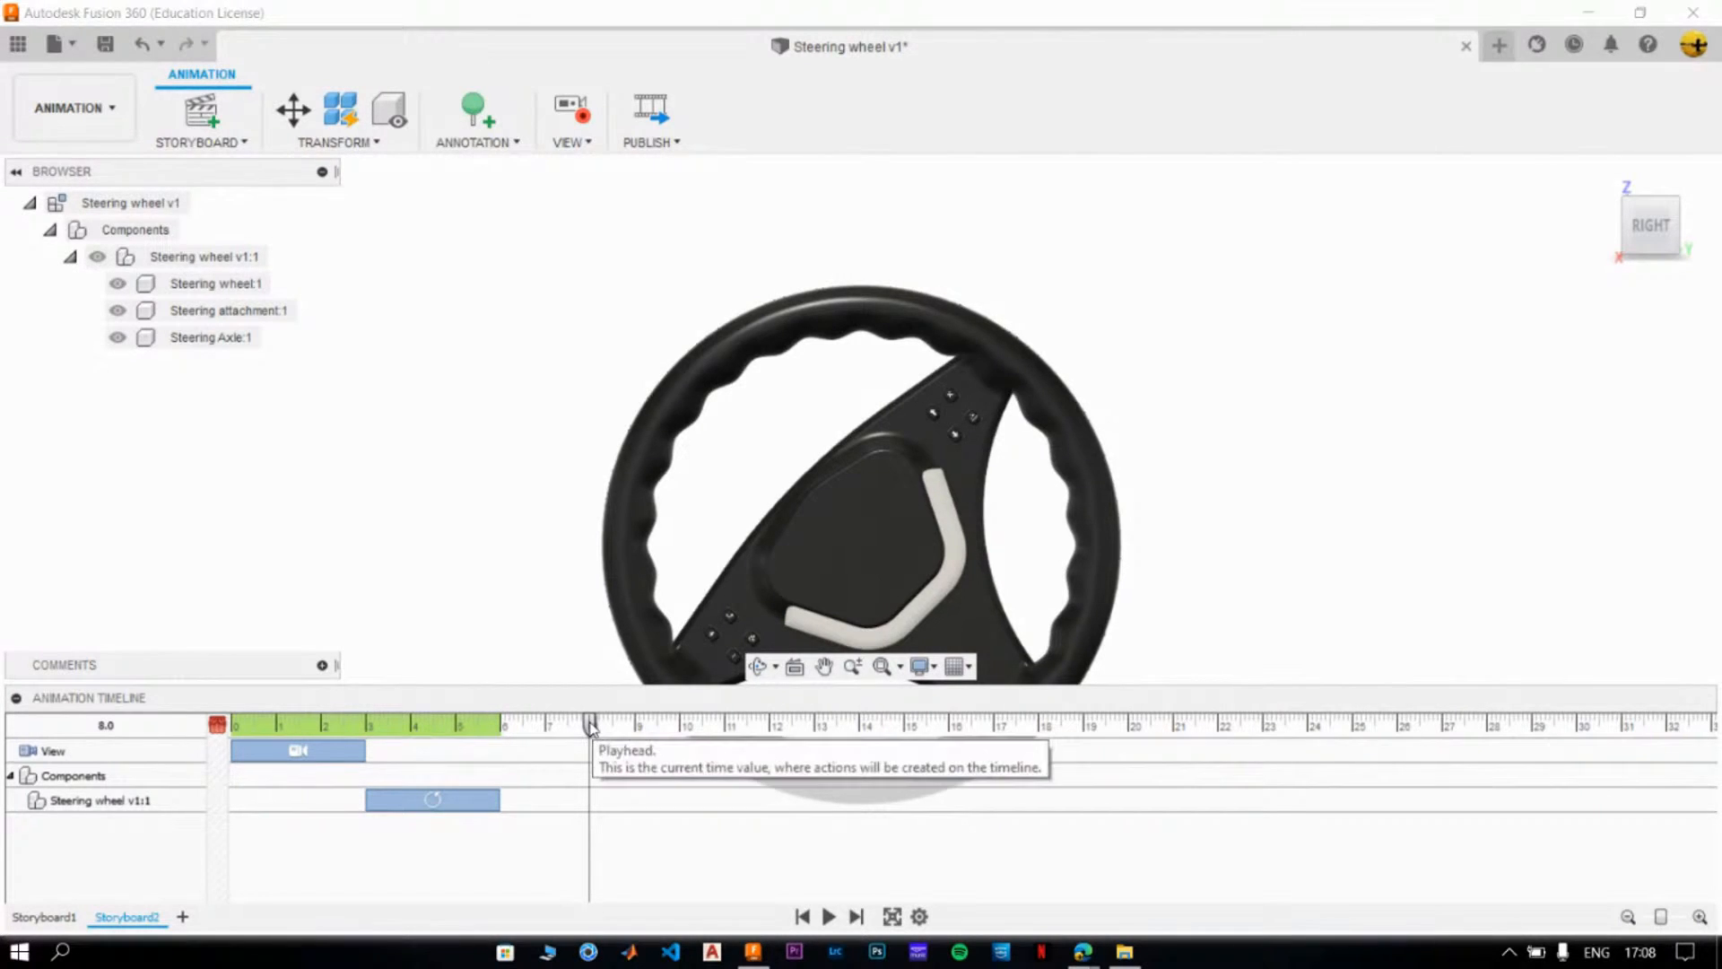
pyautogui.click(930, 406)
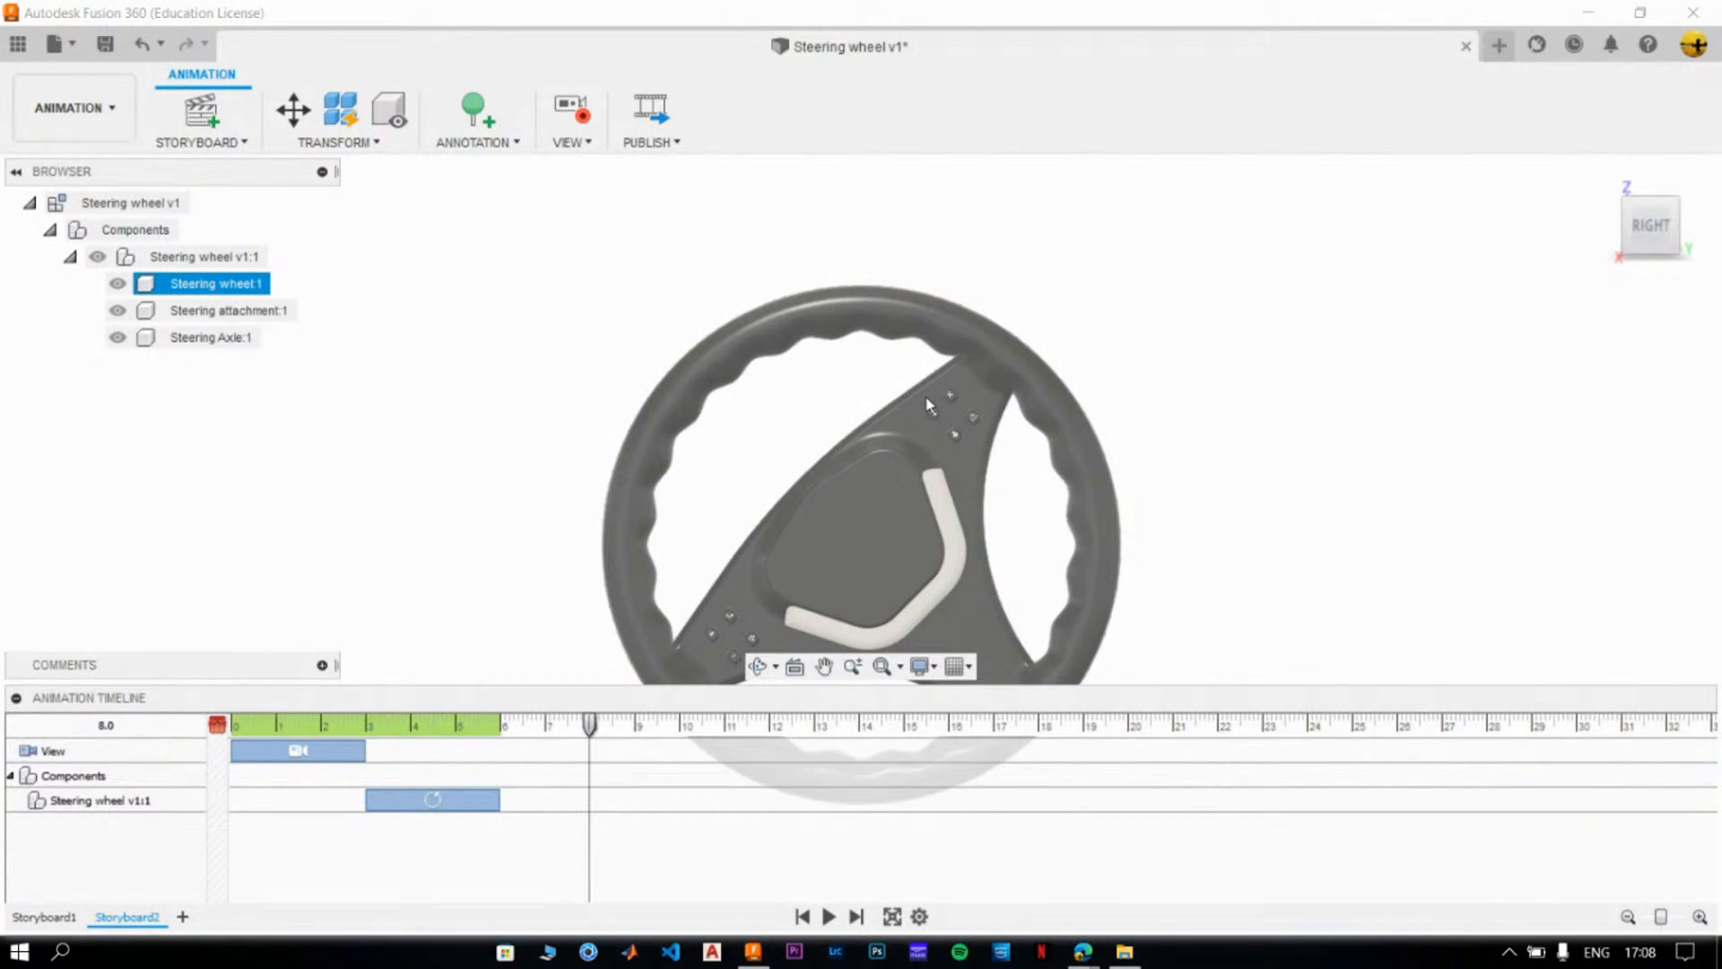
pyautogui.click(1047, 450)
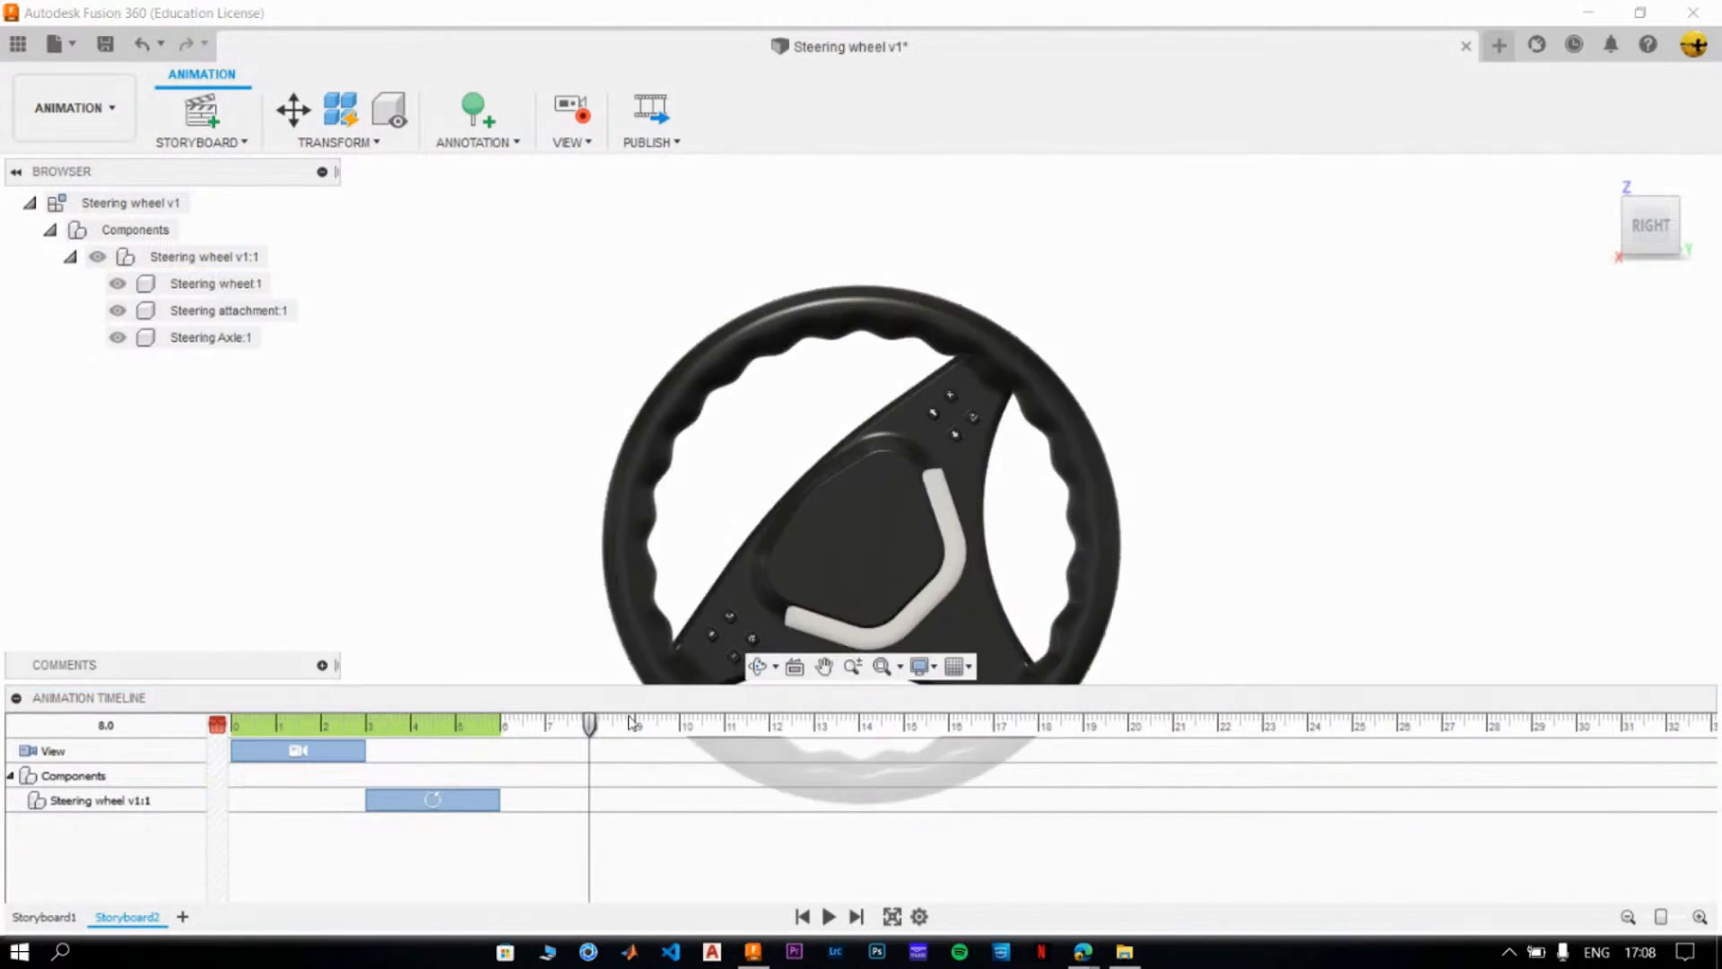
# - Rotate the Steering wheel v1:1 component -45° about X with the playhead at 9.0, bringing the wheel back to straight
pyautogui.moveTo(590, 726); pyautogui.dragTo(637, 731)
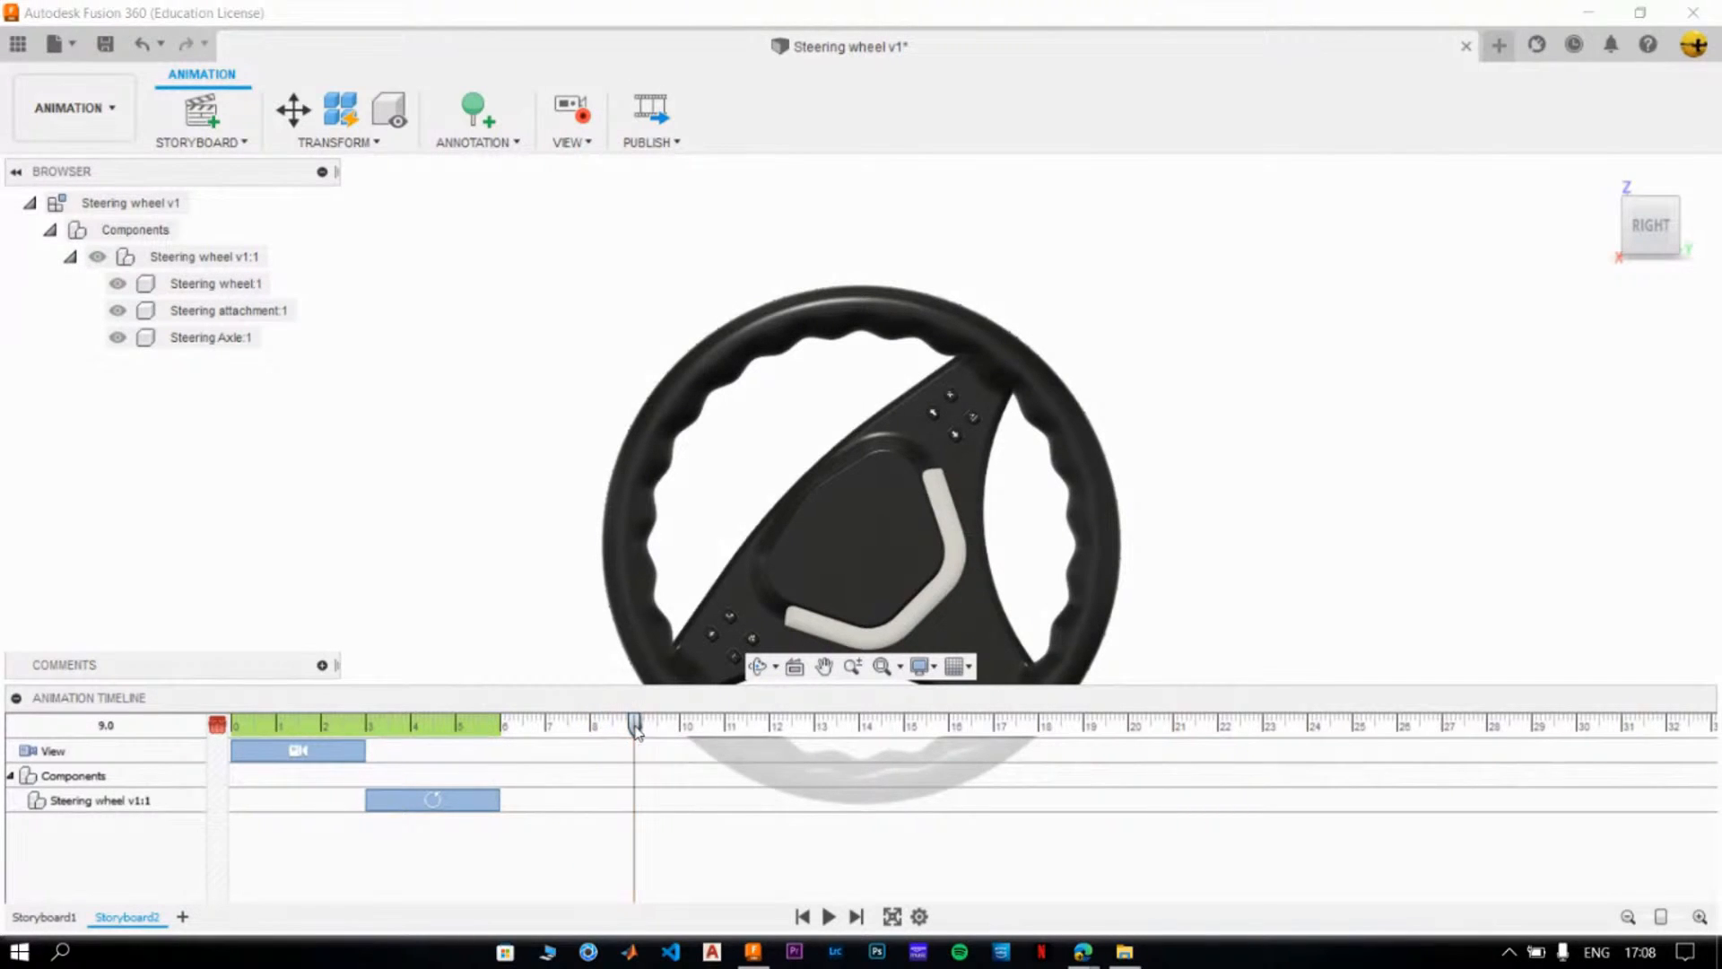
pyautogui.click(231, 263)
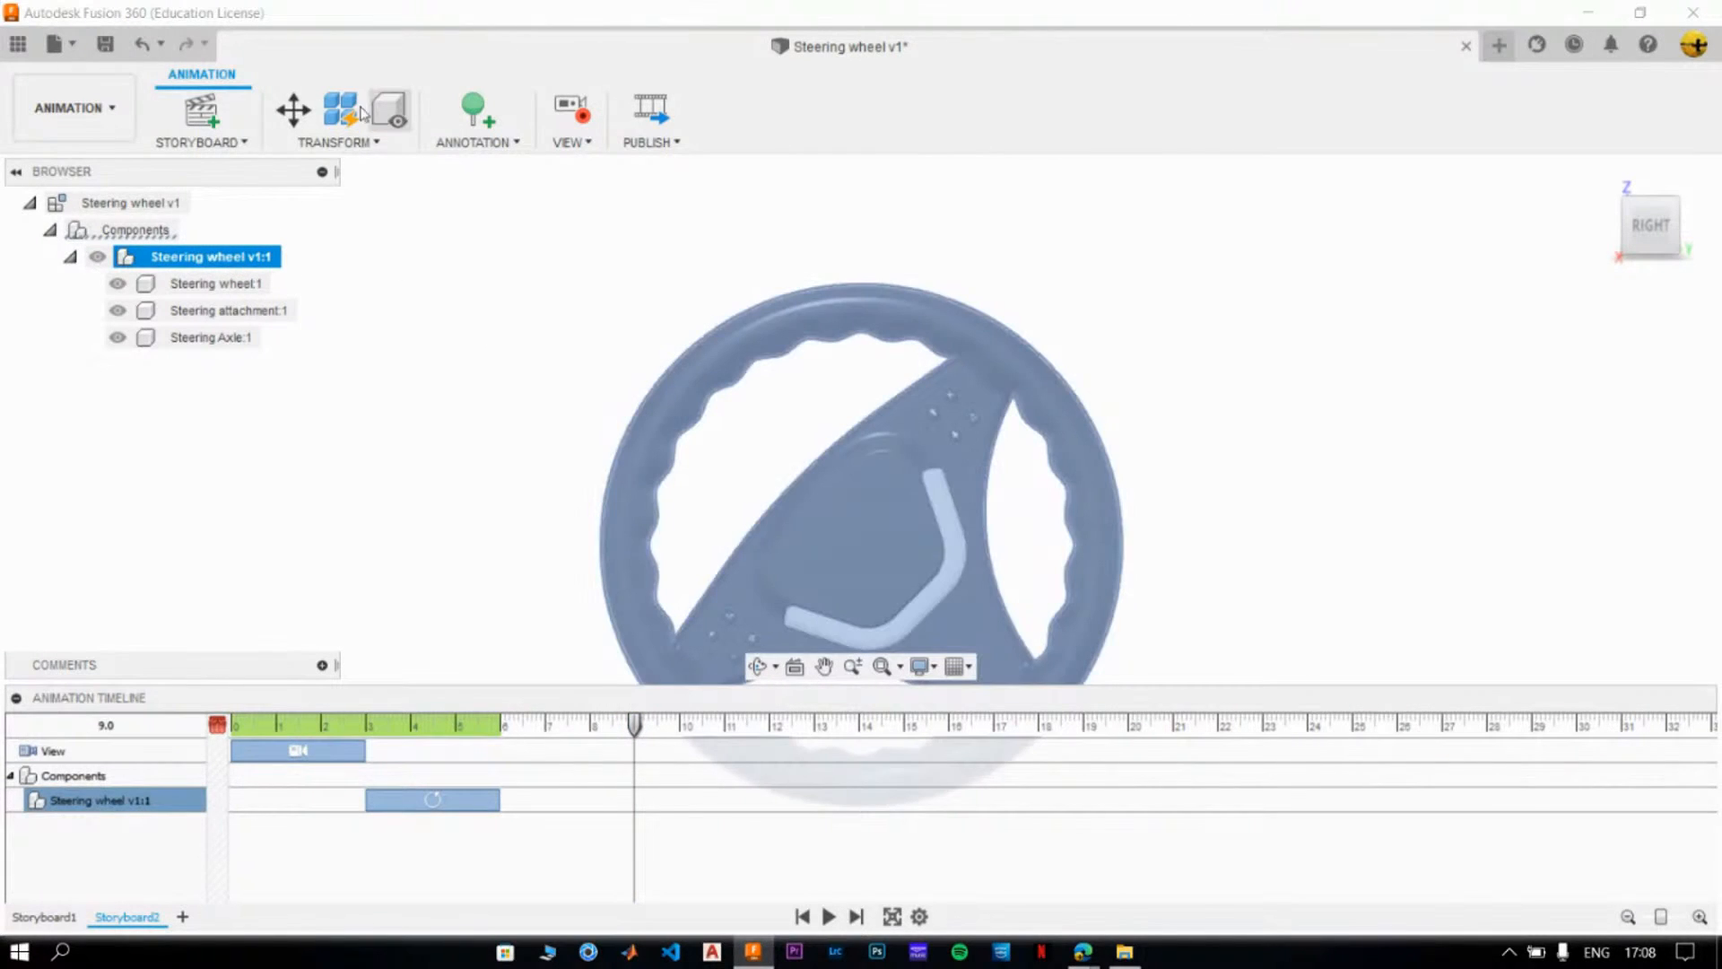
pyautogui.click(289, 107)
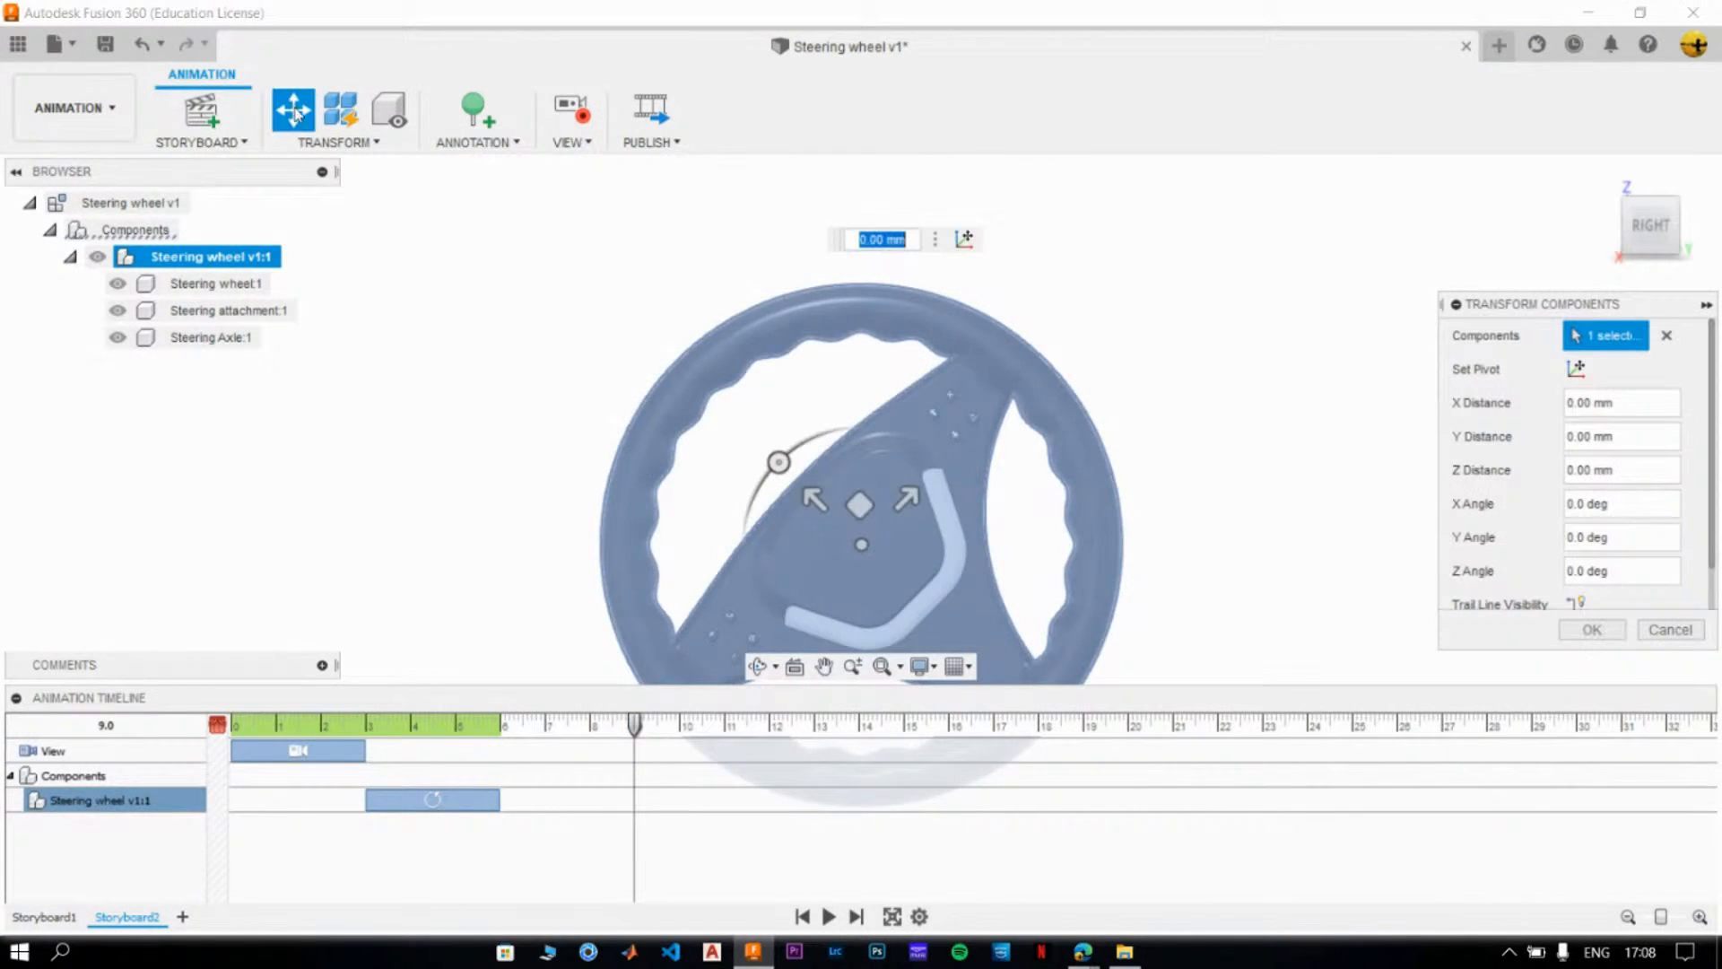
pyautogui.moveTo(779, 462); pyautogui.dragTo(858, 451)
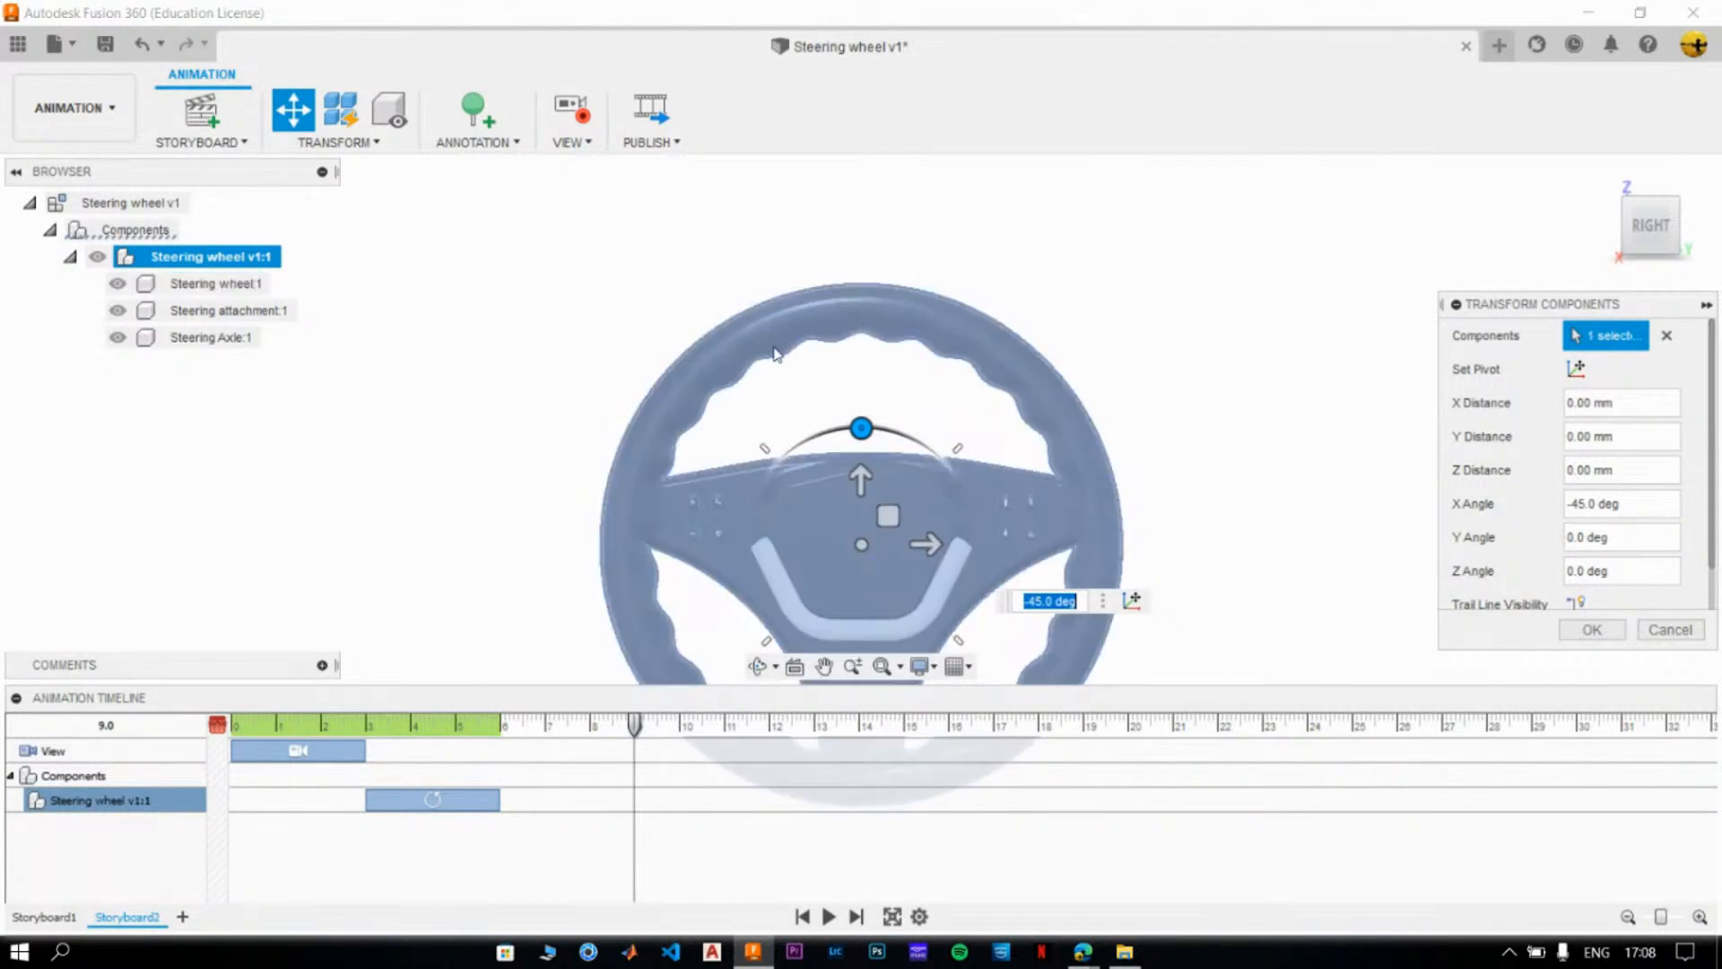
pyautogui.click(1593, 630)
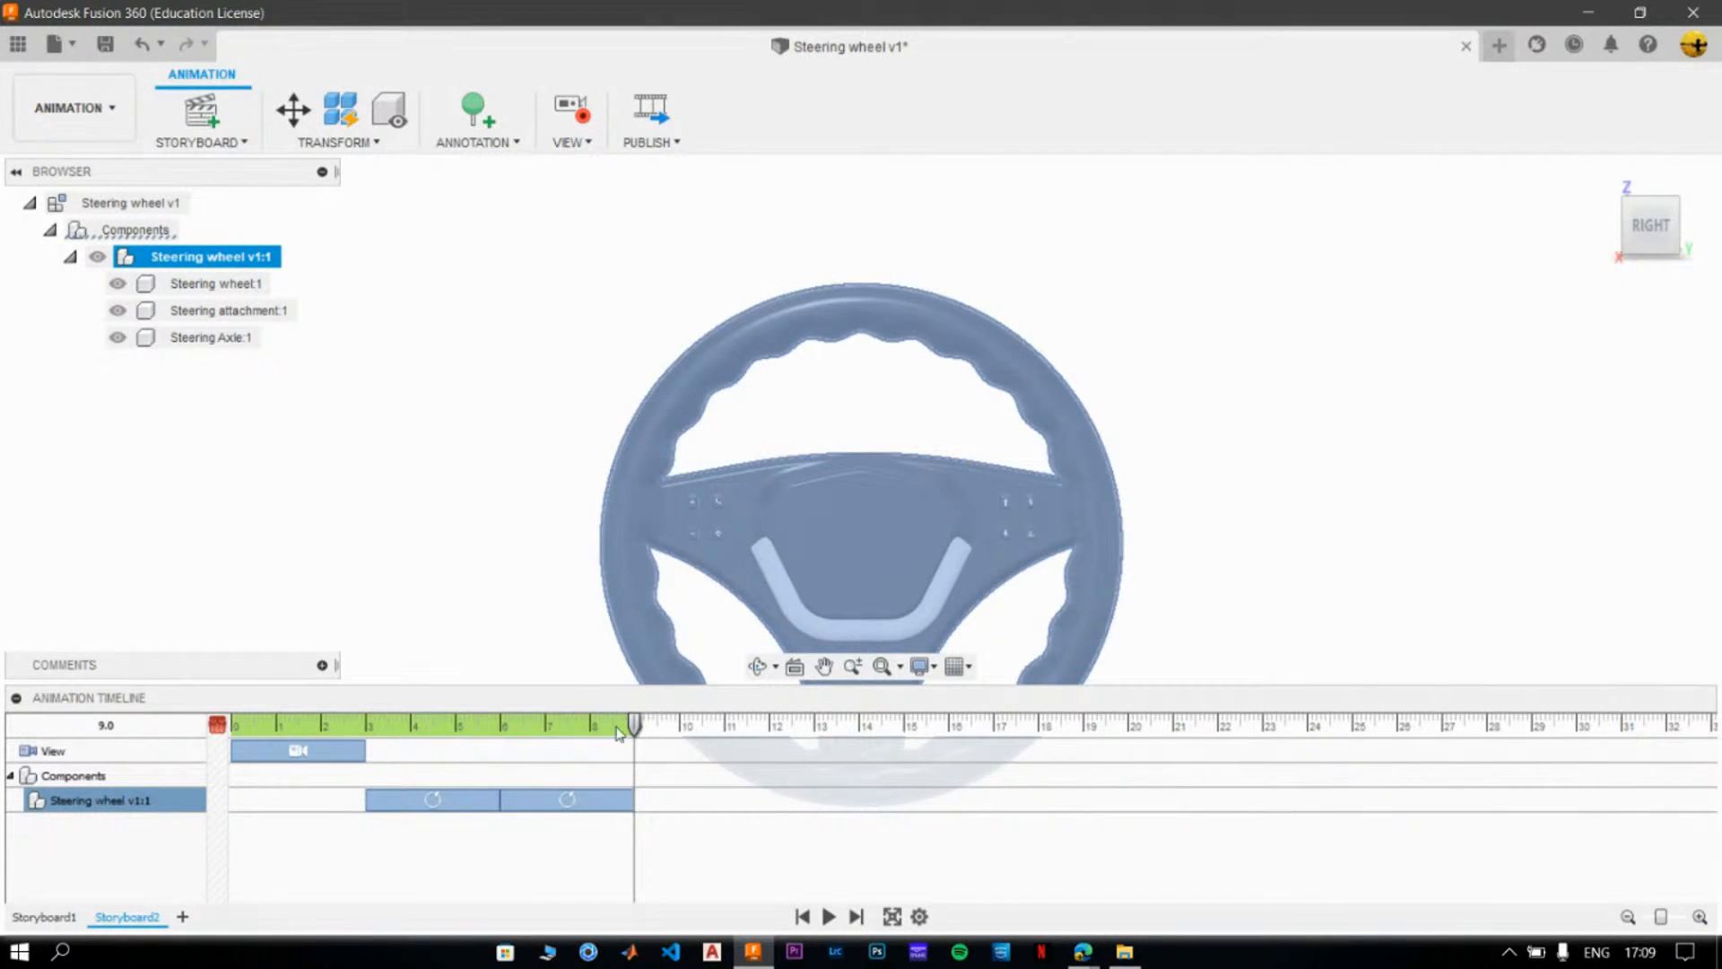
# - Add another -45° rotation about X to the whole steering wheel component with the playhead at 12.0
pyautogui.moveTo(635, 727); pyautogui.dragTo(771, 725)
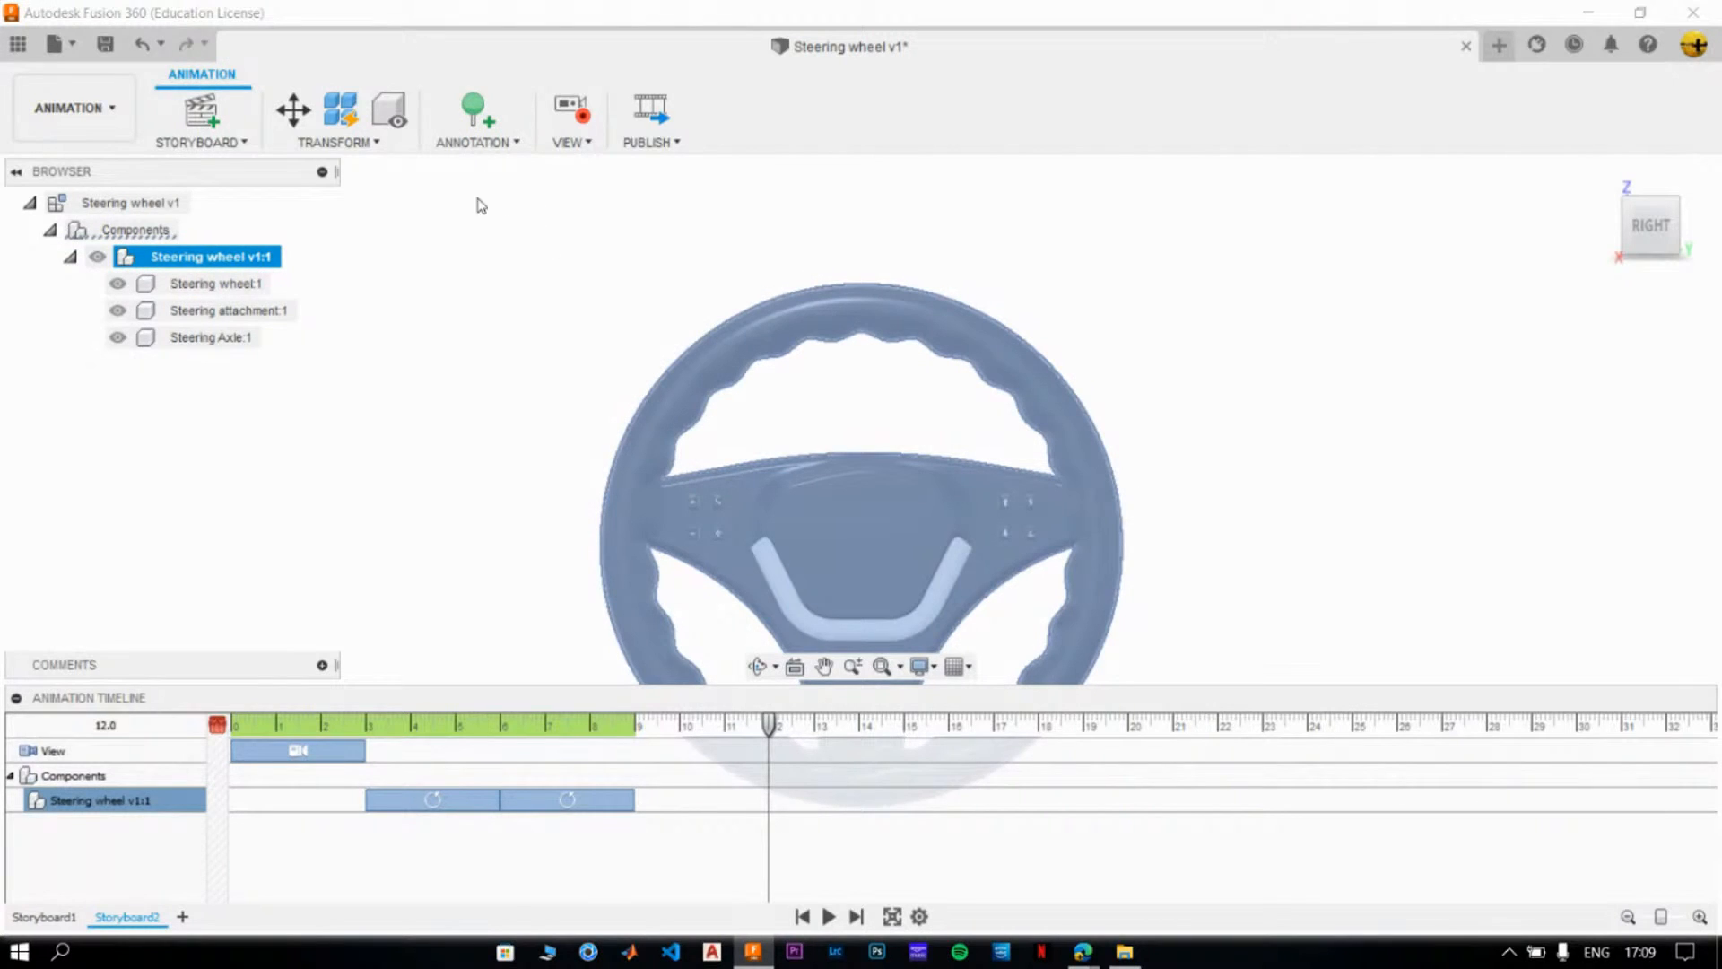
pyautogui.click(296, 111)
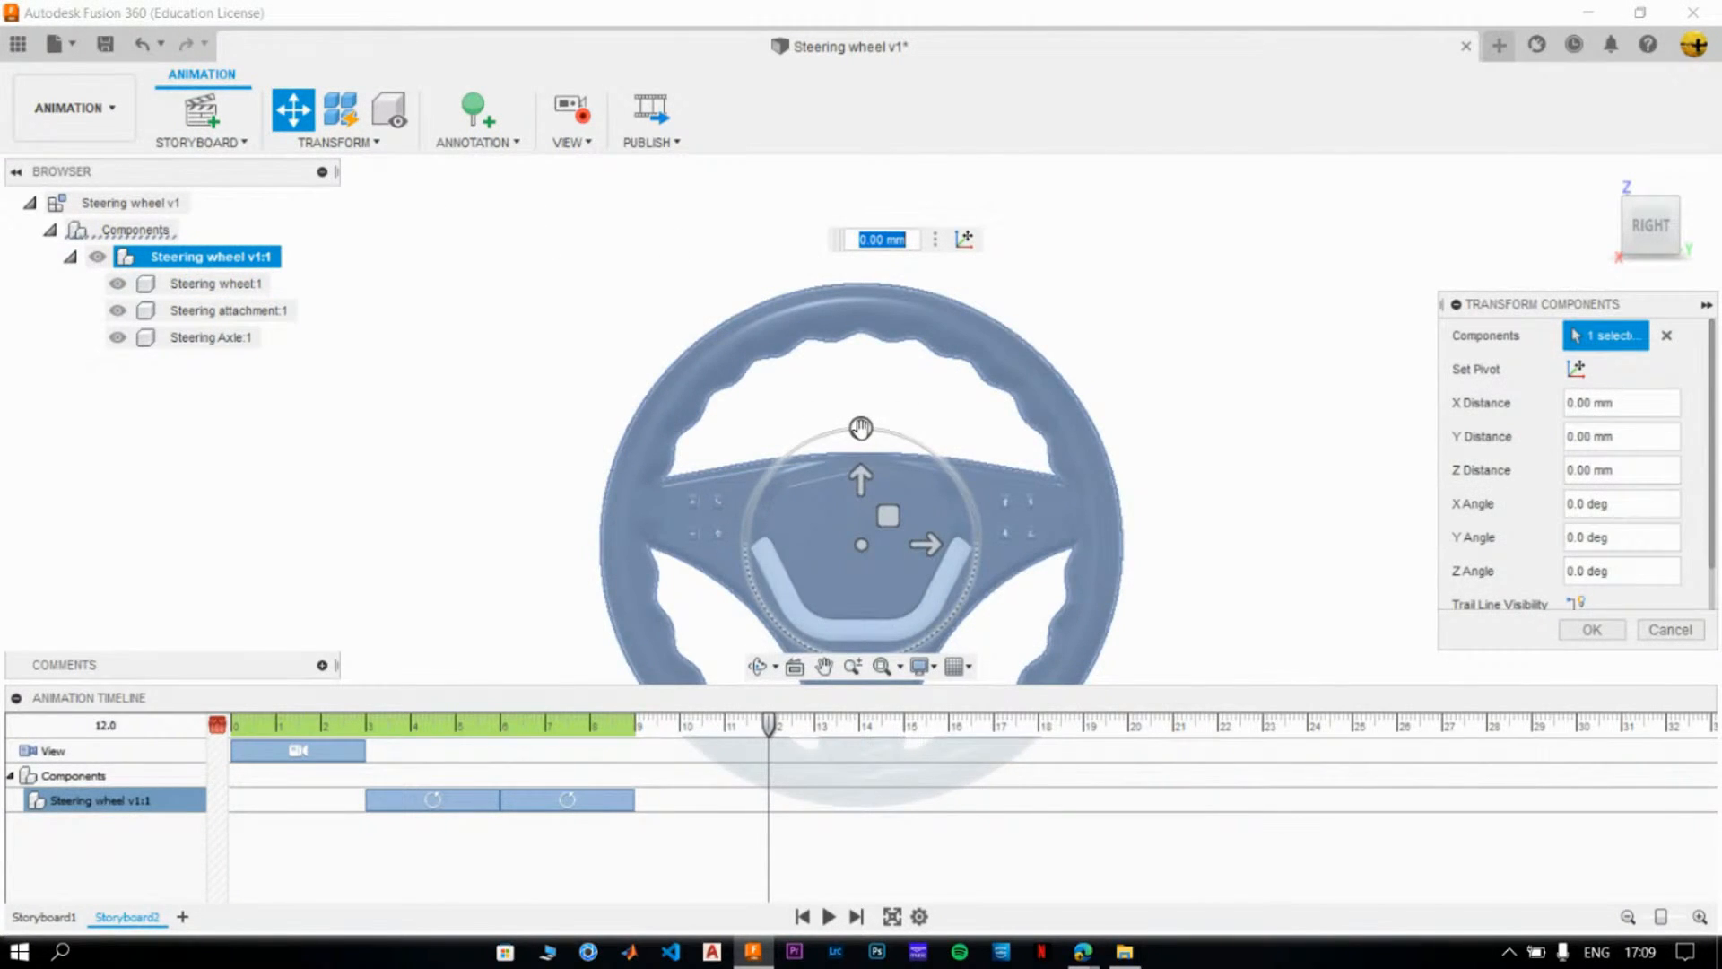
pyautogui.moveTo(861, 428); pyautogui.dragTo(936, 473)
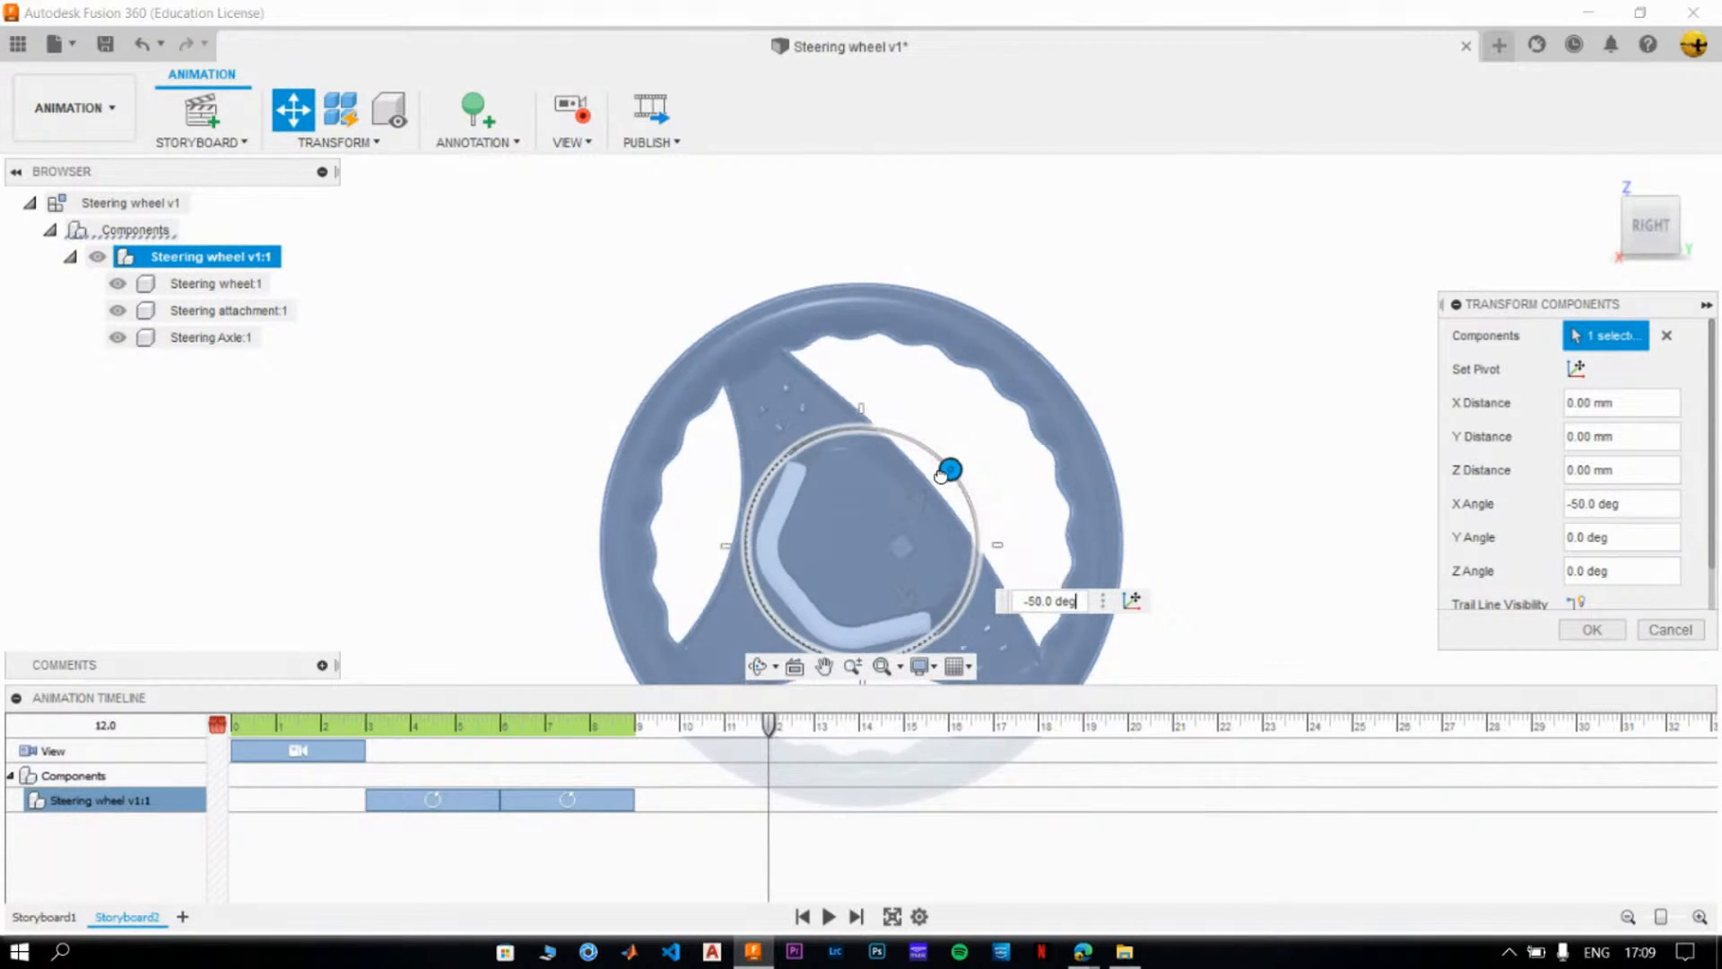
pyautogui.click(1583, 631)
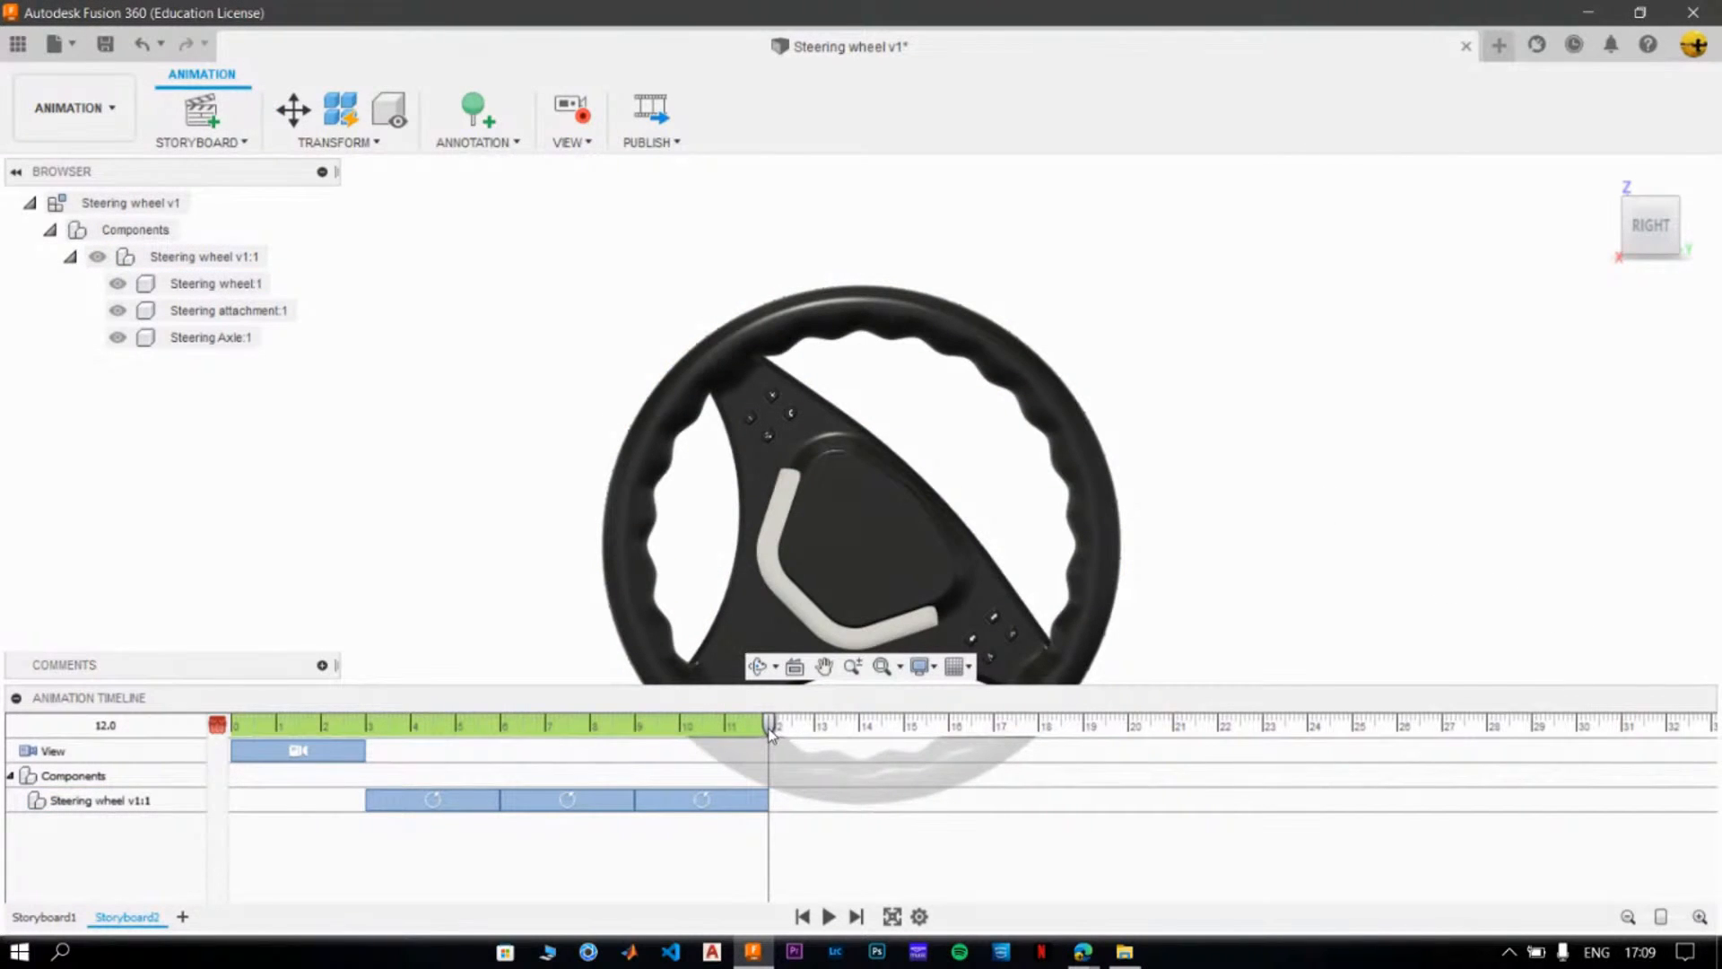
# - Play the storyboard full screen from its start, then leave the full-screen view
pyautogui.moveTo(769, 727); pyautogui.dragTo(157, 740)
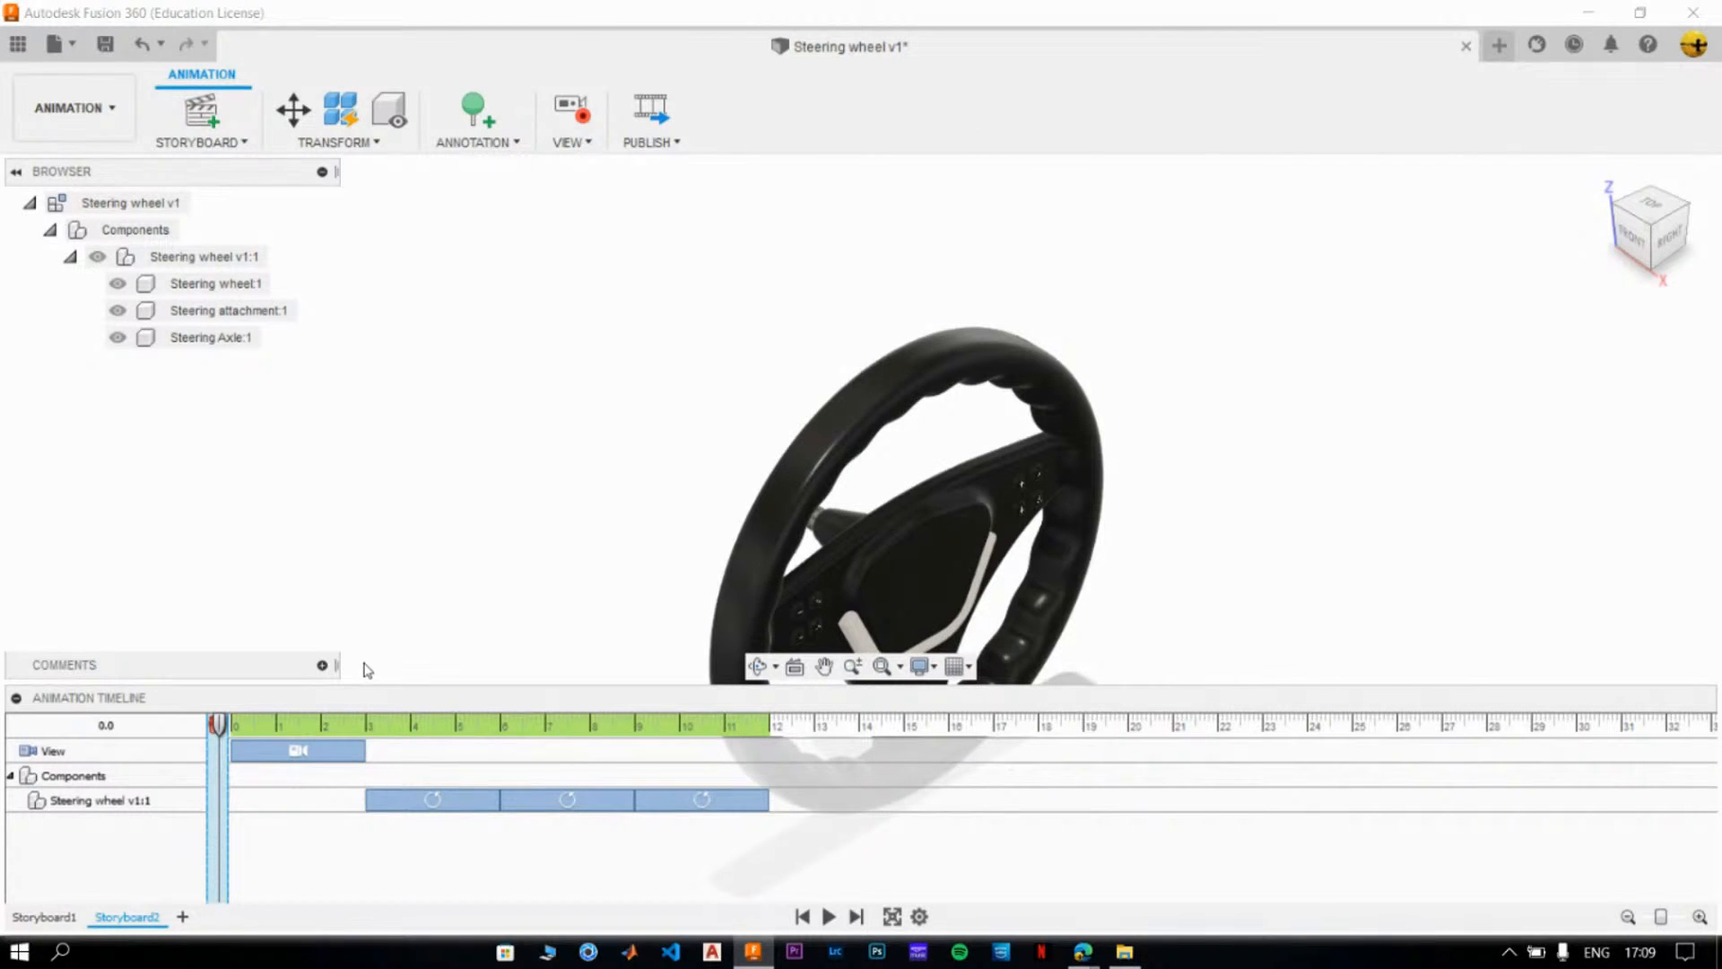
pyautogui.click(933, 502)
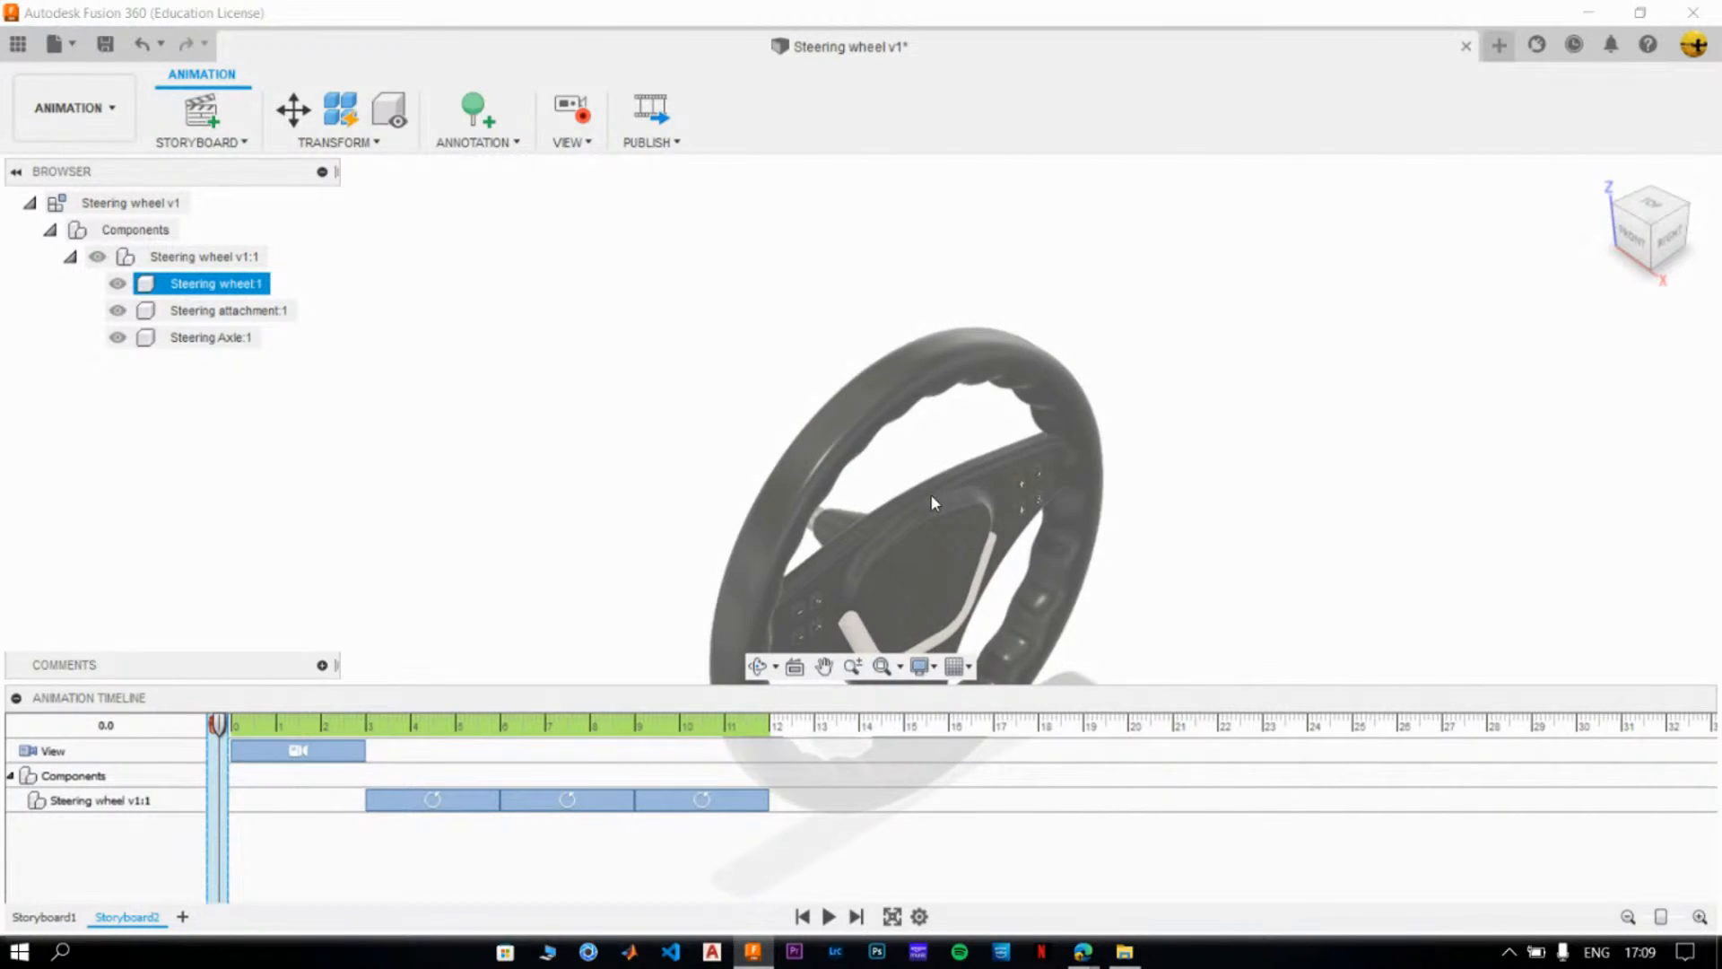
pyautogui.press('Escape')
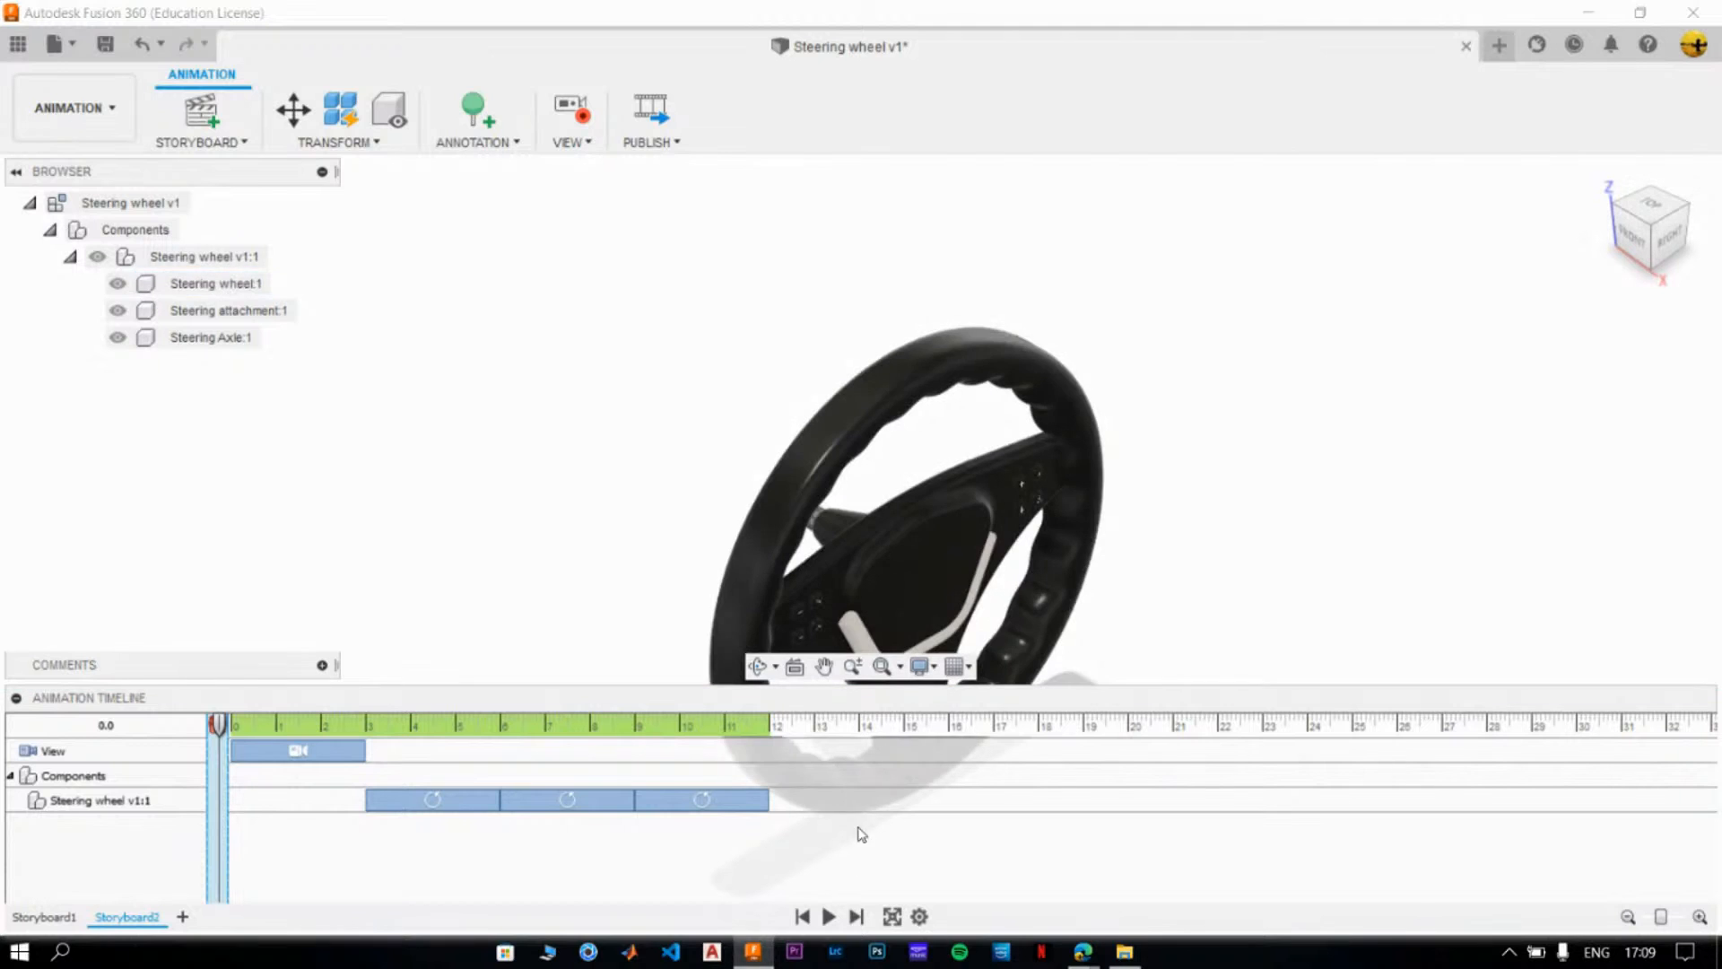
pyautogui.click(893, 917)
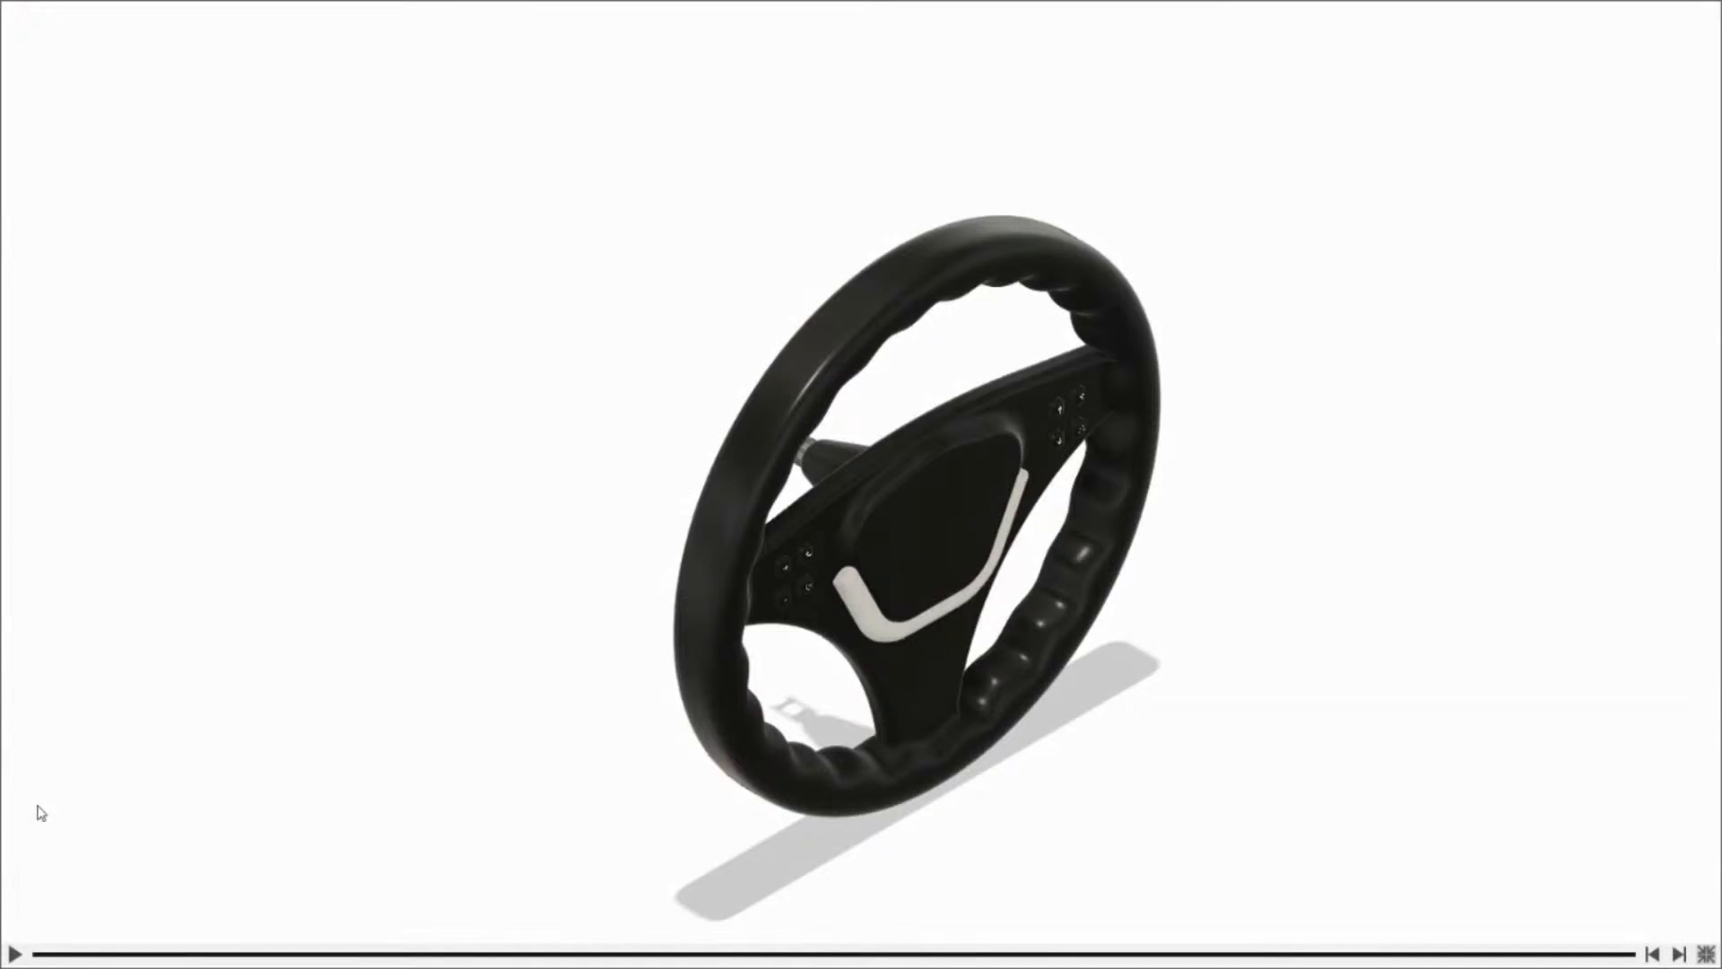
pyautogui.click(14, 954)
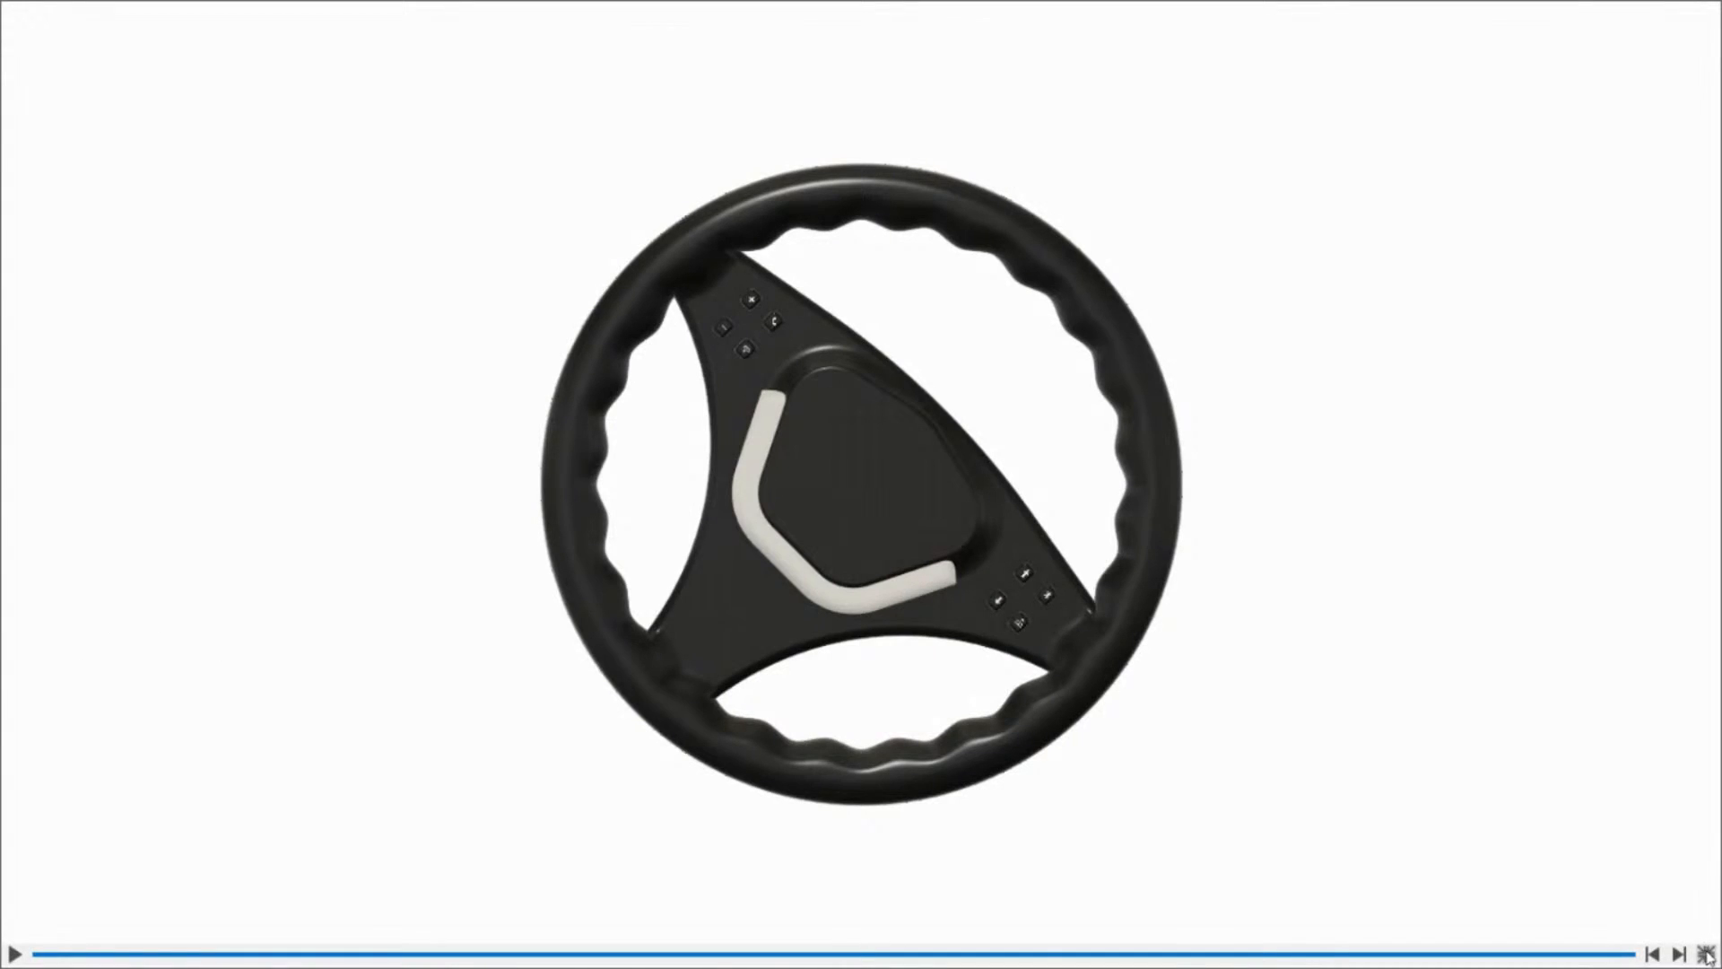
pyautogui.click(1707, 957)
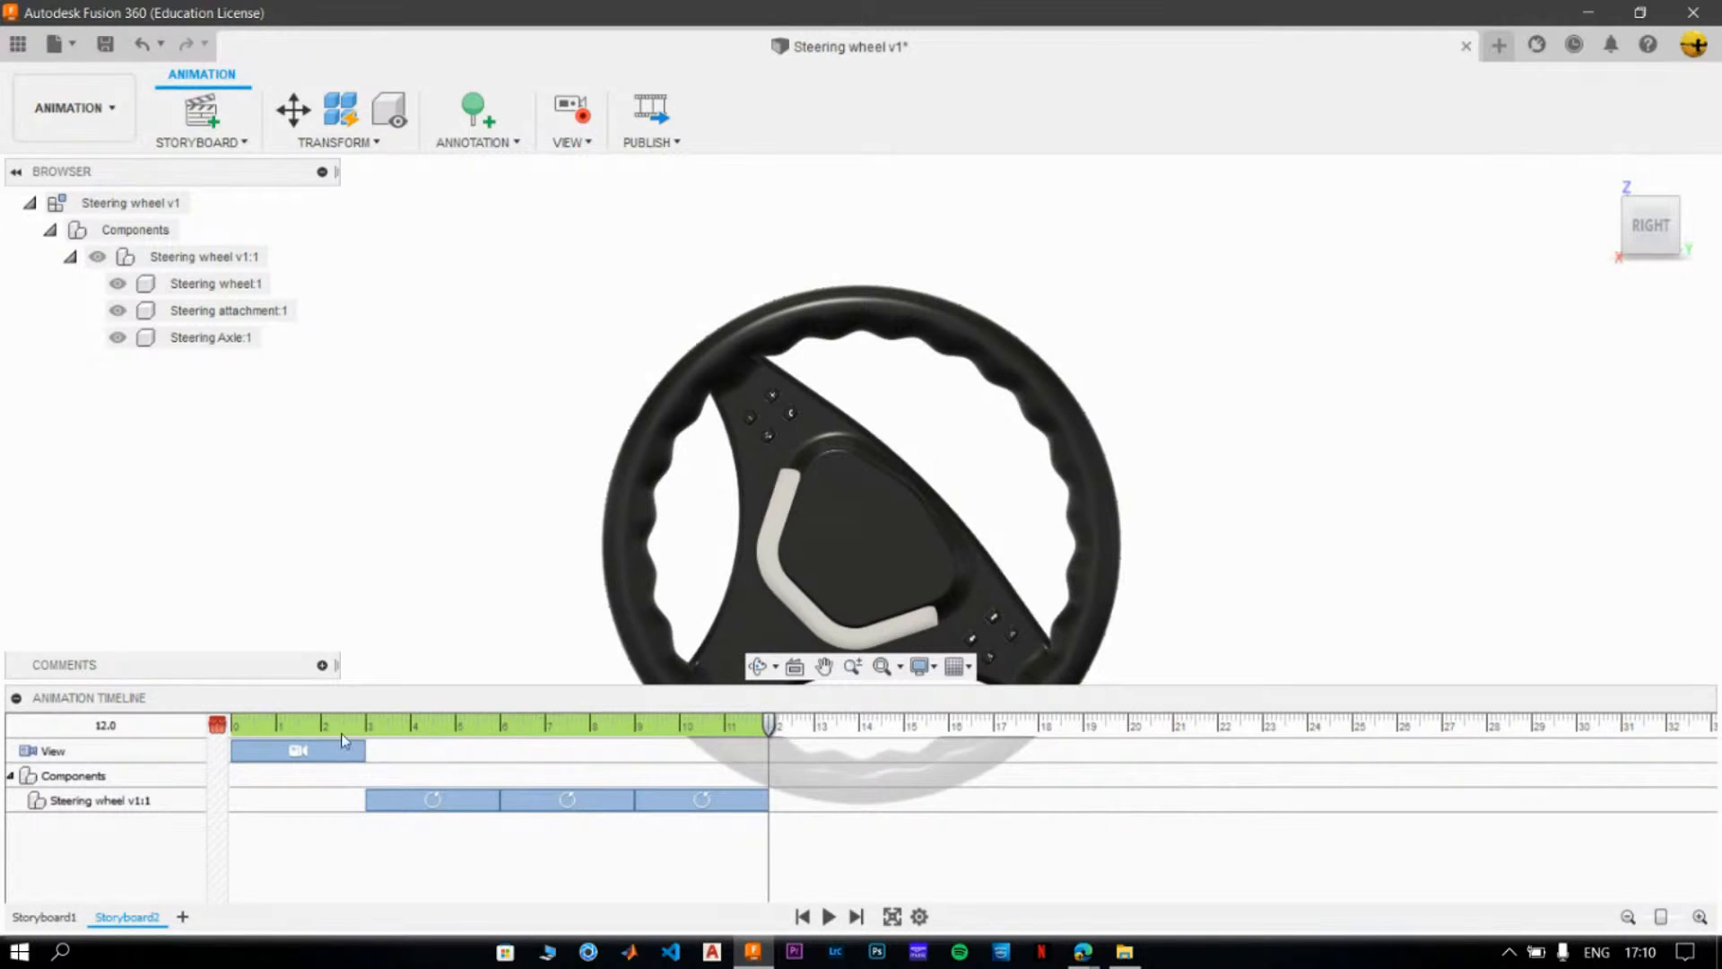
# - Edit the wheel's first rotation action, spanning 3 to 6 on the timeline, setting its X angle to 90°
pyautogui.rightClick(408, 797)
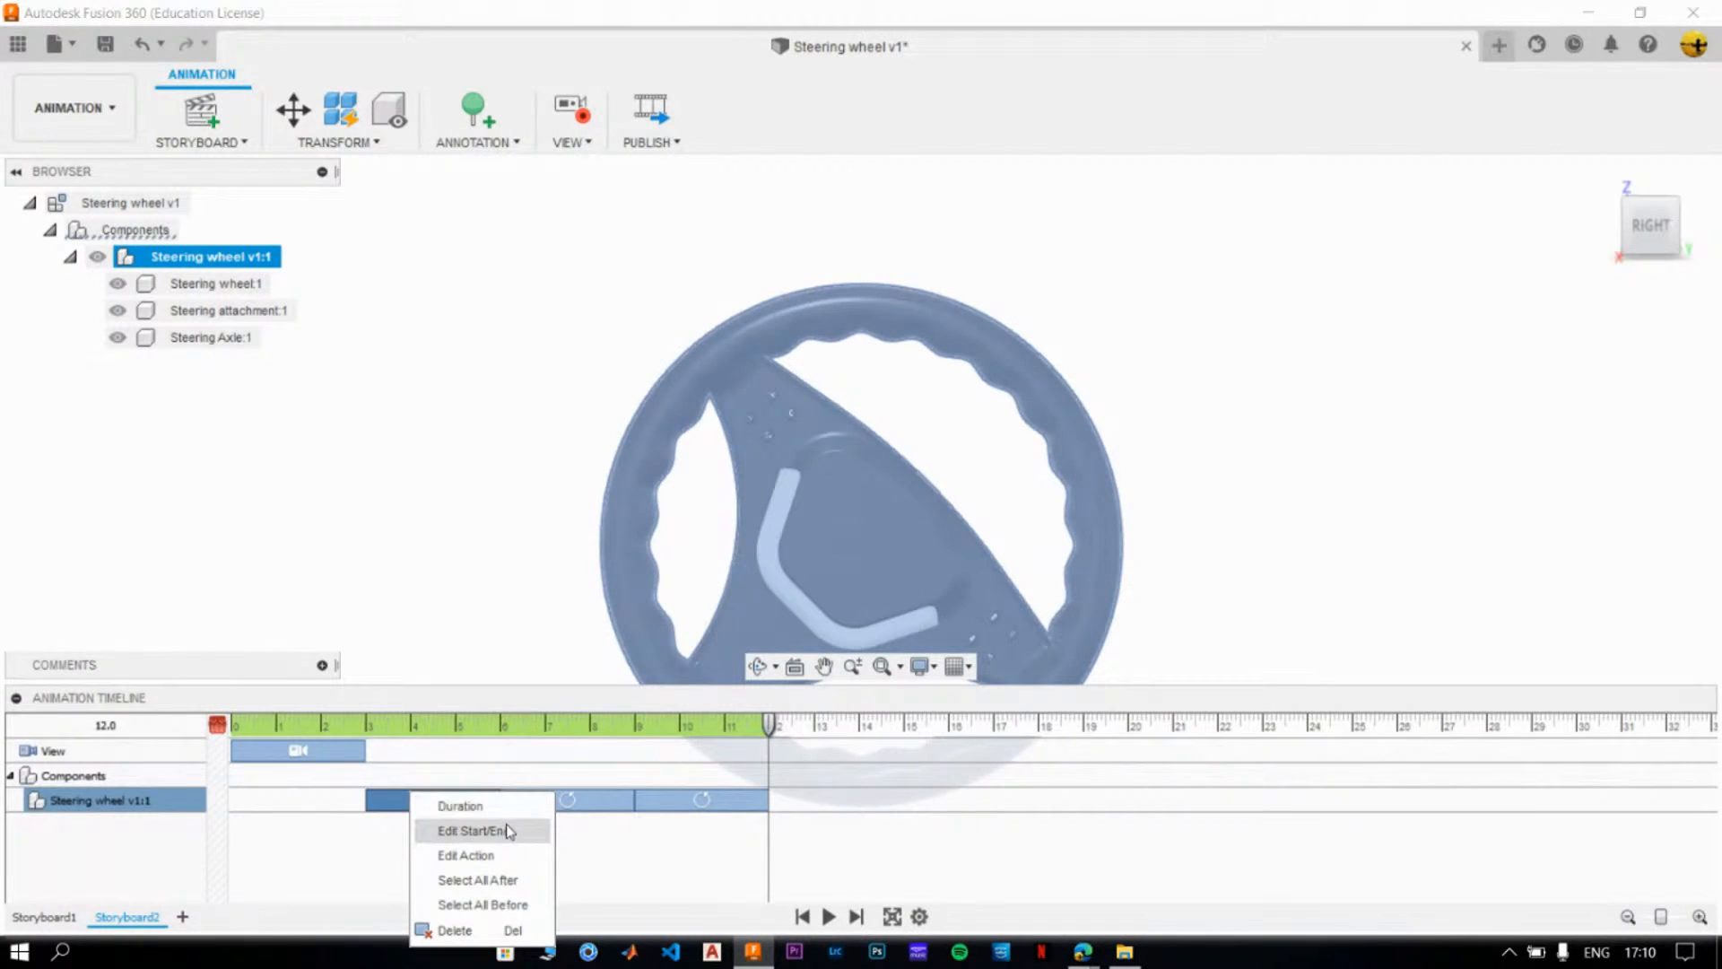
pyautogui.click(471, 857)
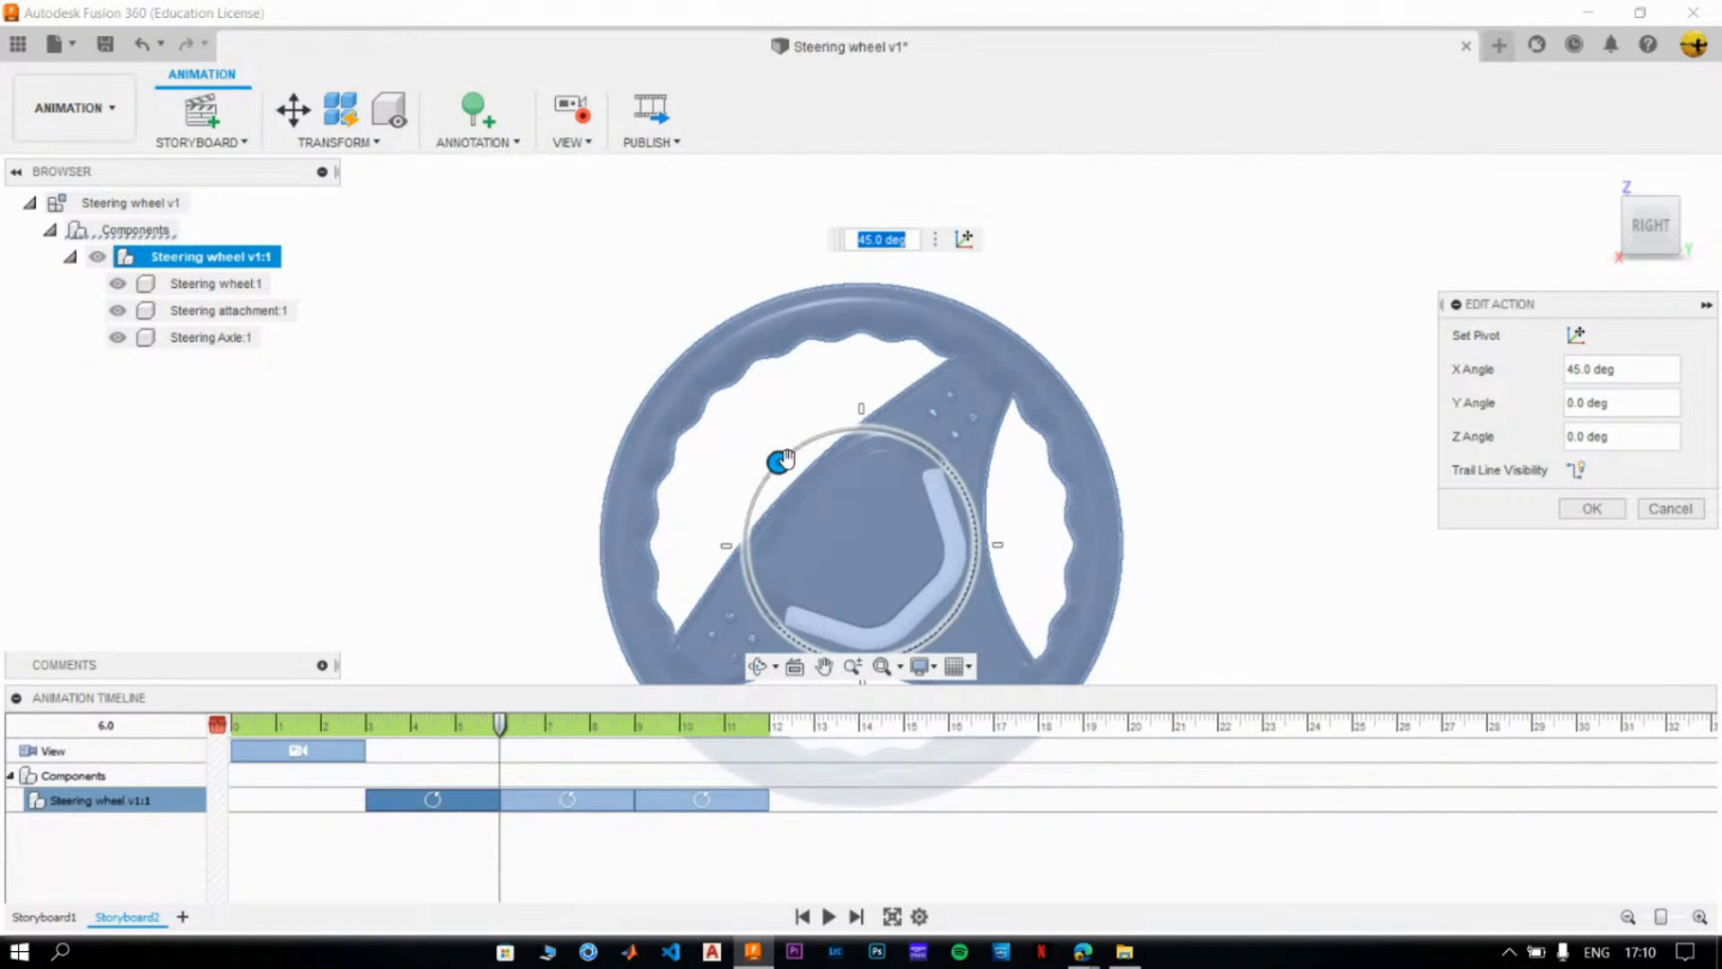
pyautogui.moveTo(782, 461); pyautogui.dragTo(753, 538)
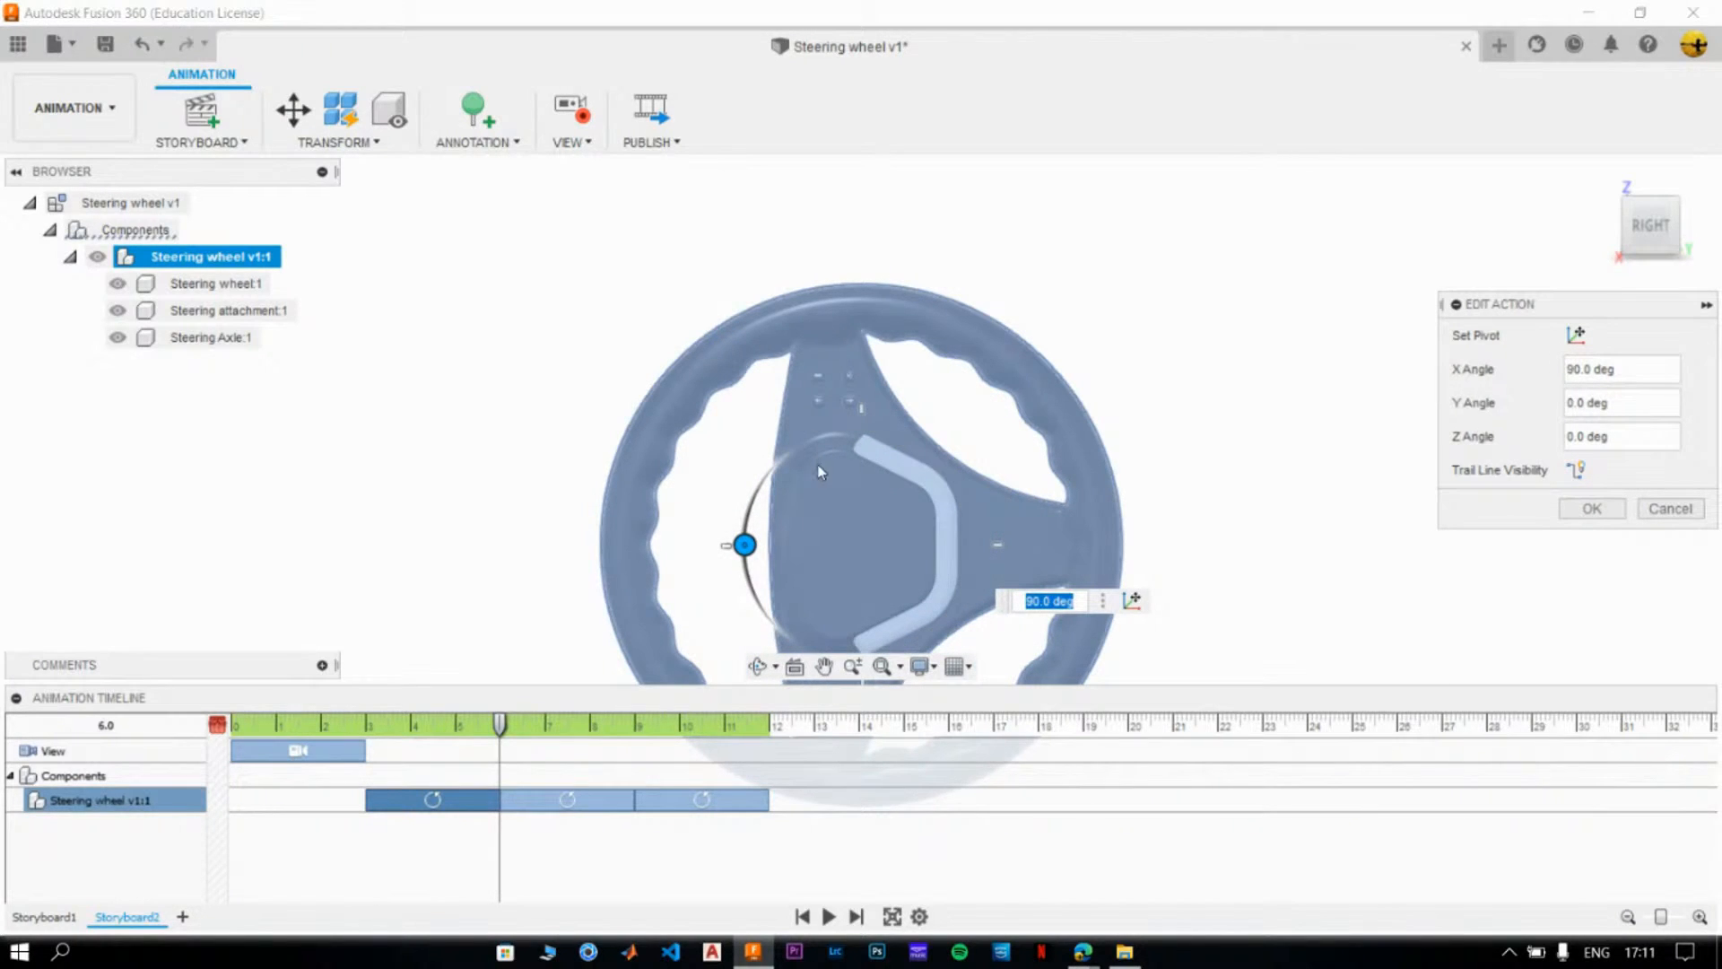
pyautogui.click(1613, 510)
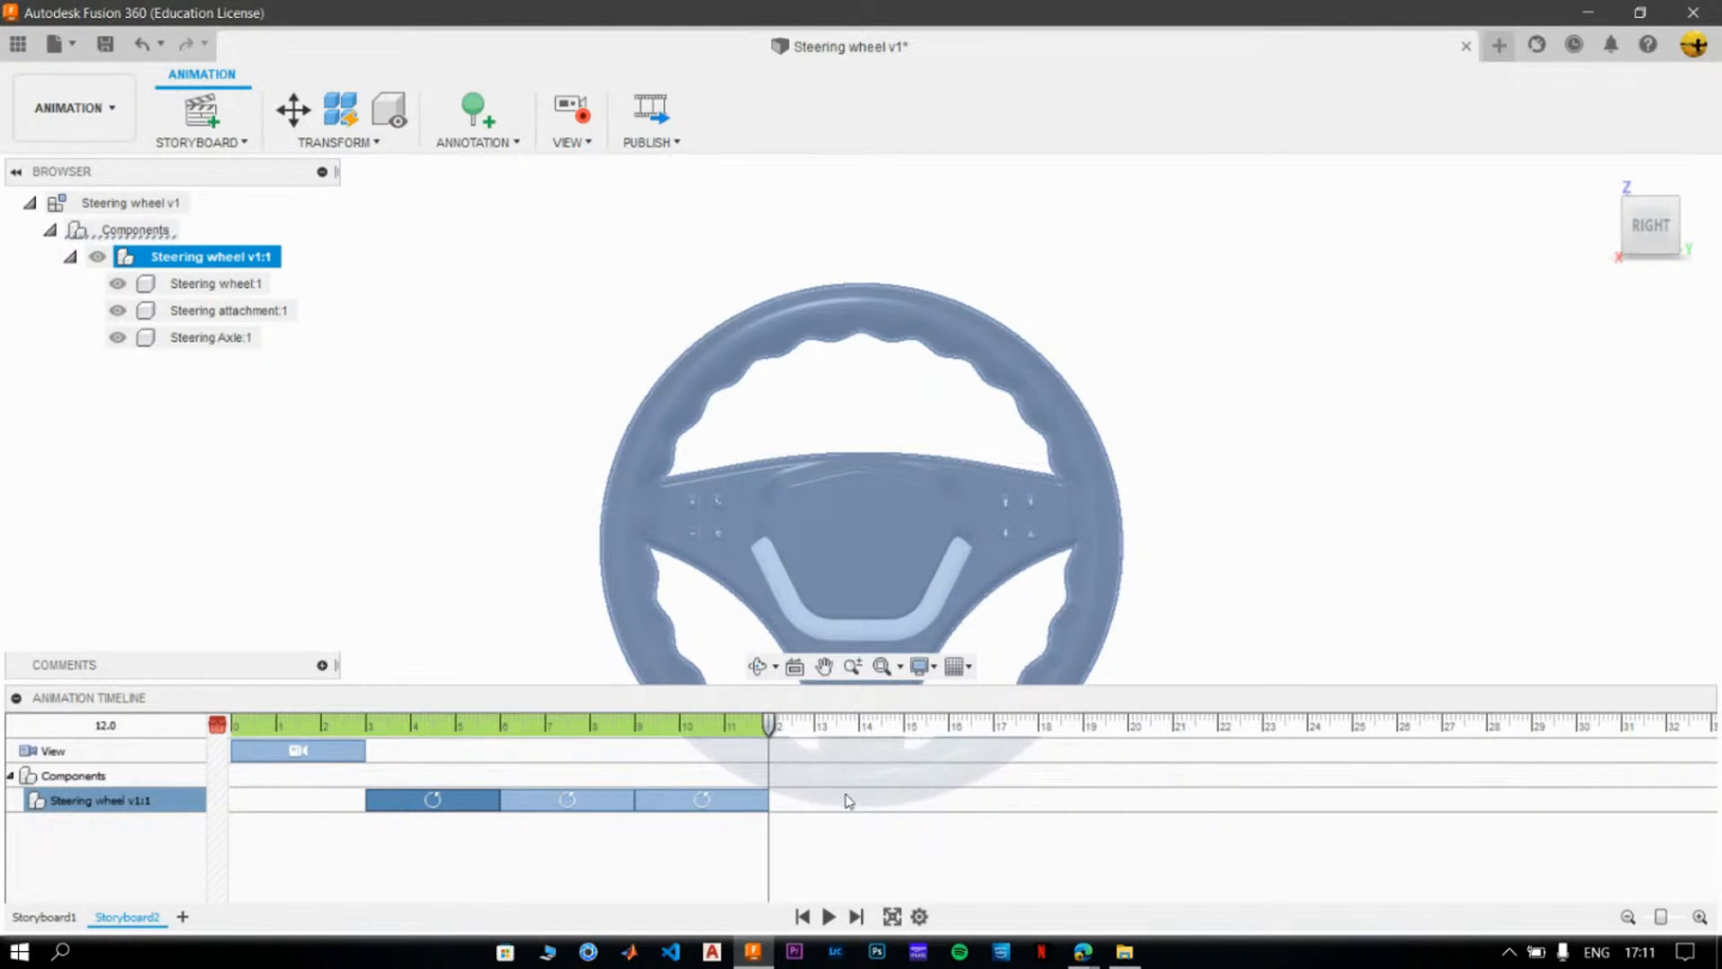
pyautogui.click(519, 527)
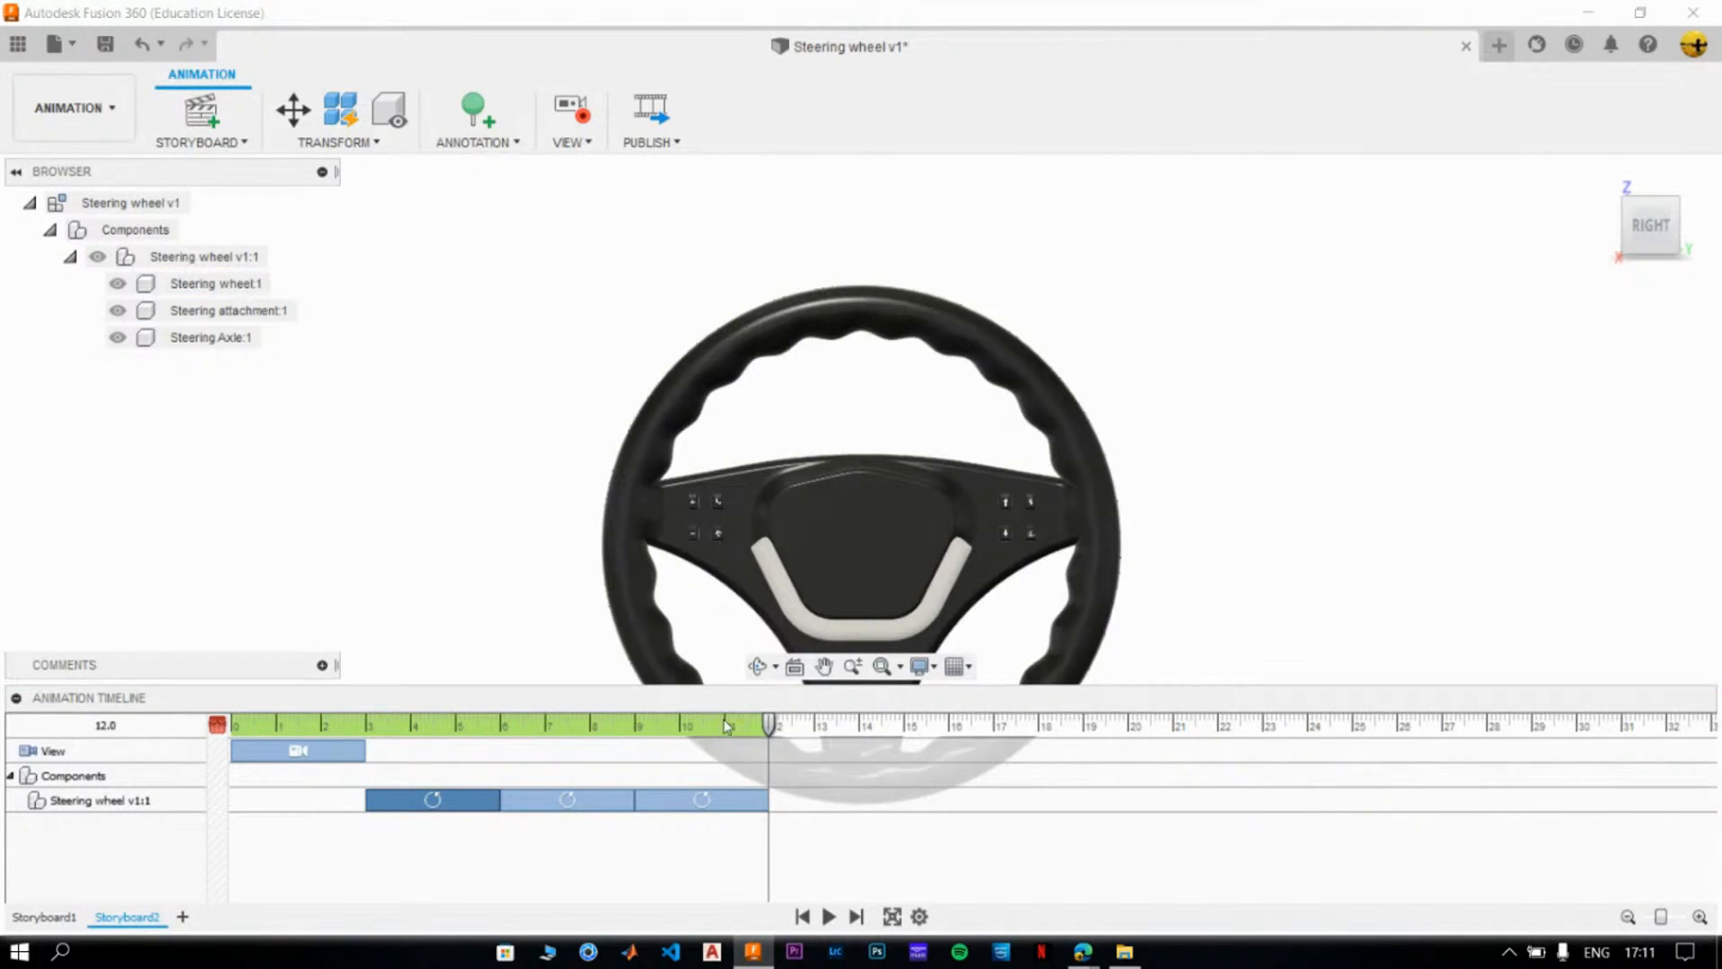
# - Examine the wheel's pose at 7.9, 11.0 and 12.0 on the timeline and look over its rotation actions
pyautogui.click(472, 804)
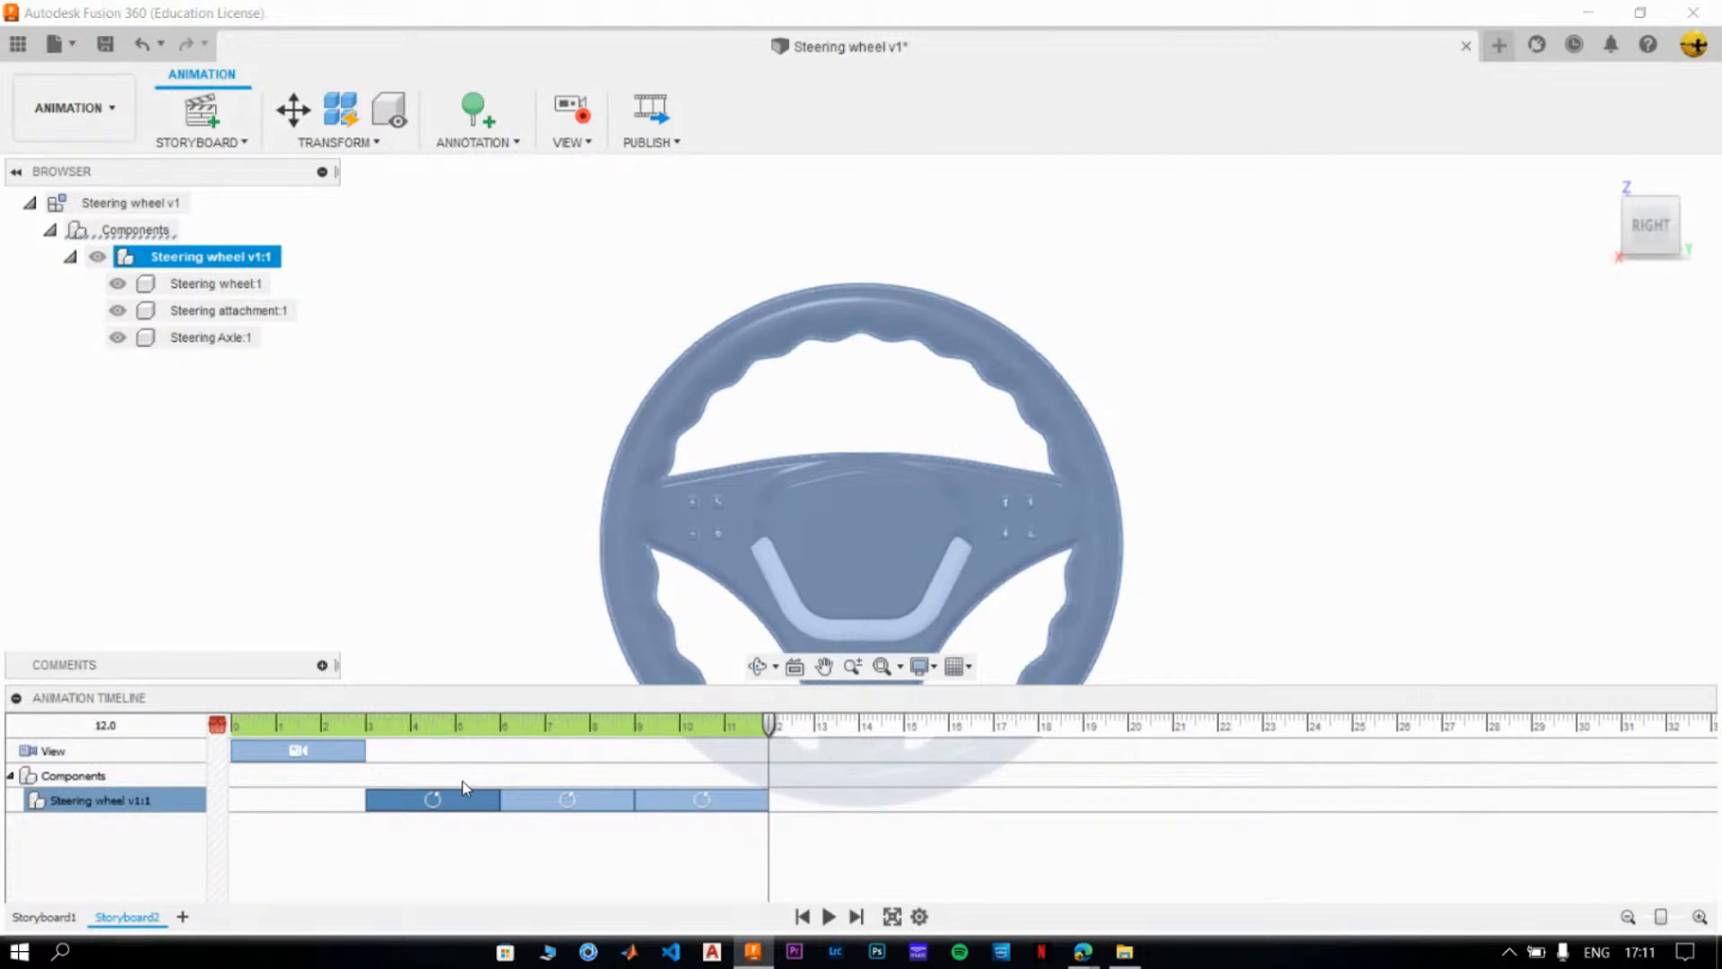
pyautogui.click(909, 369)
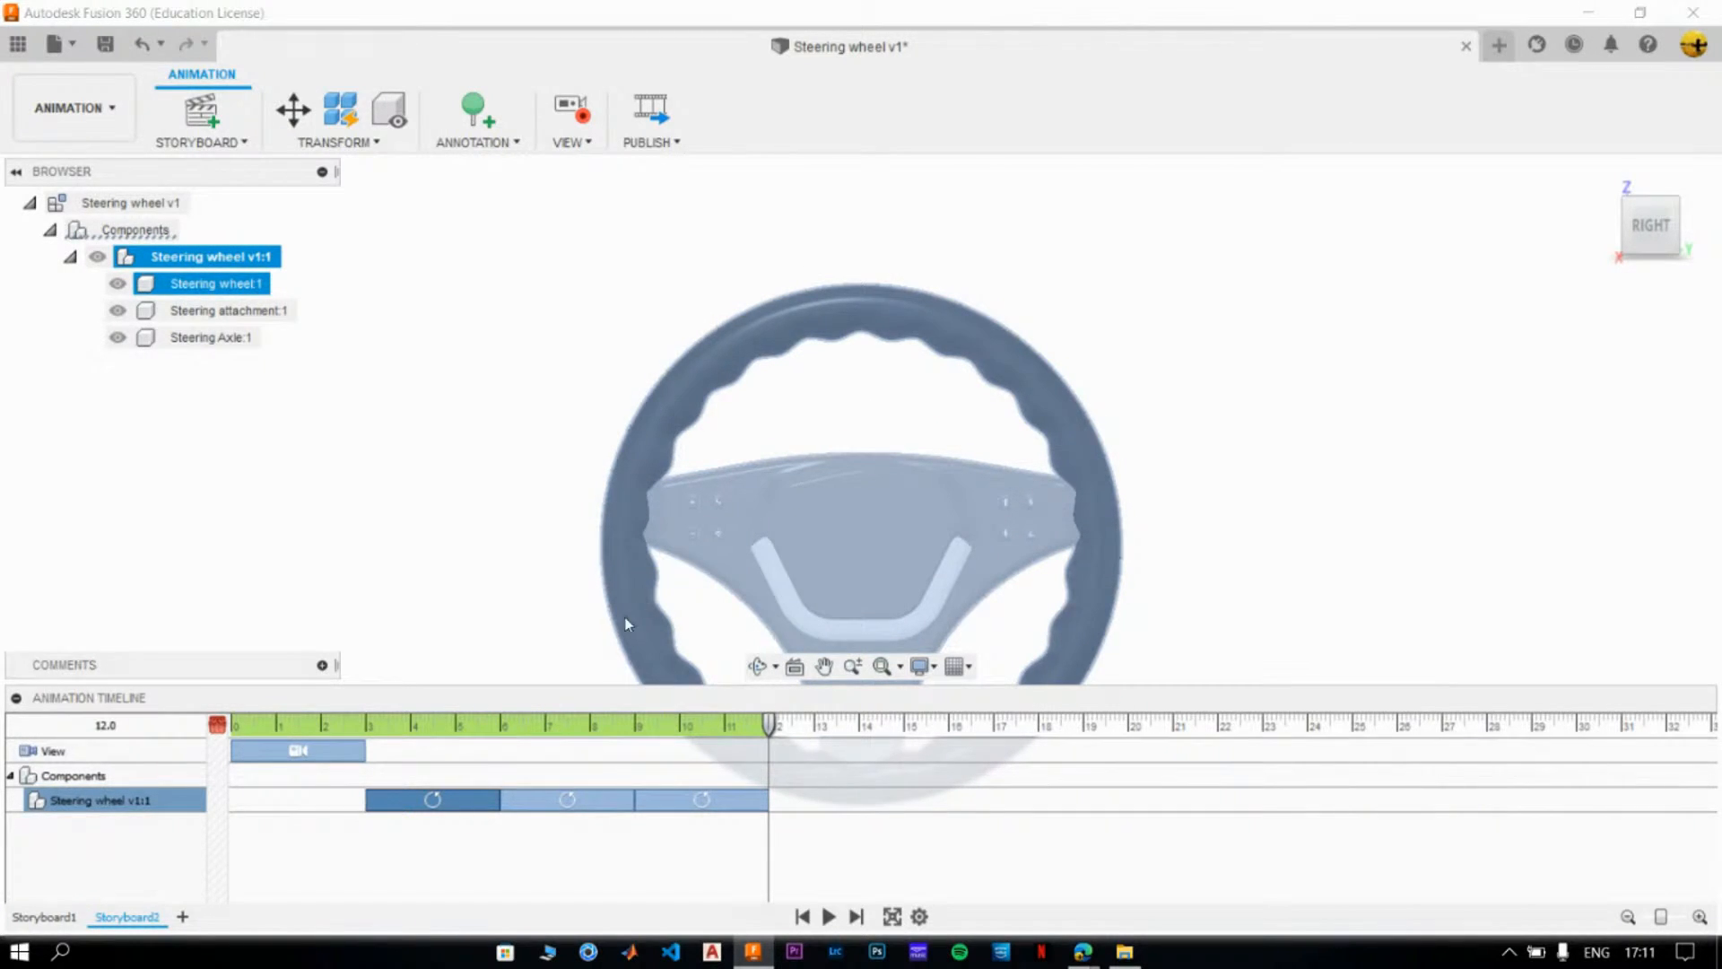
pyautogui.click(588, 725)
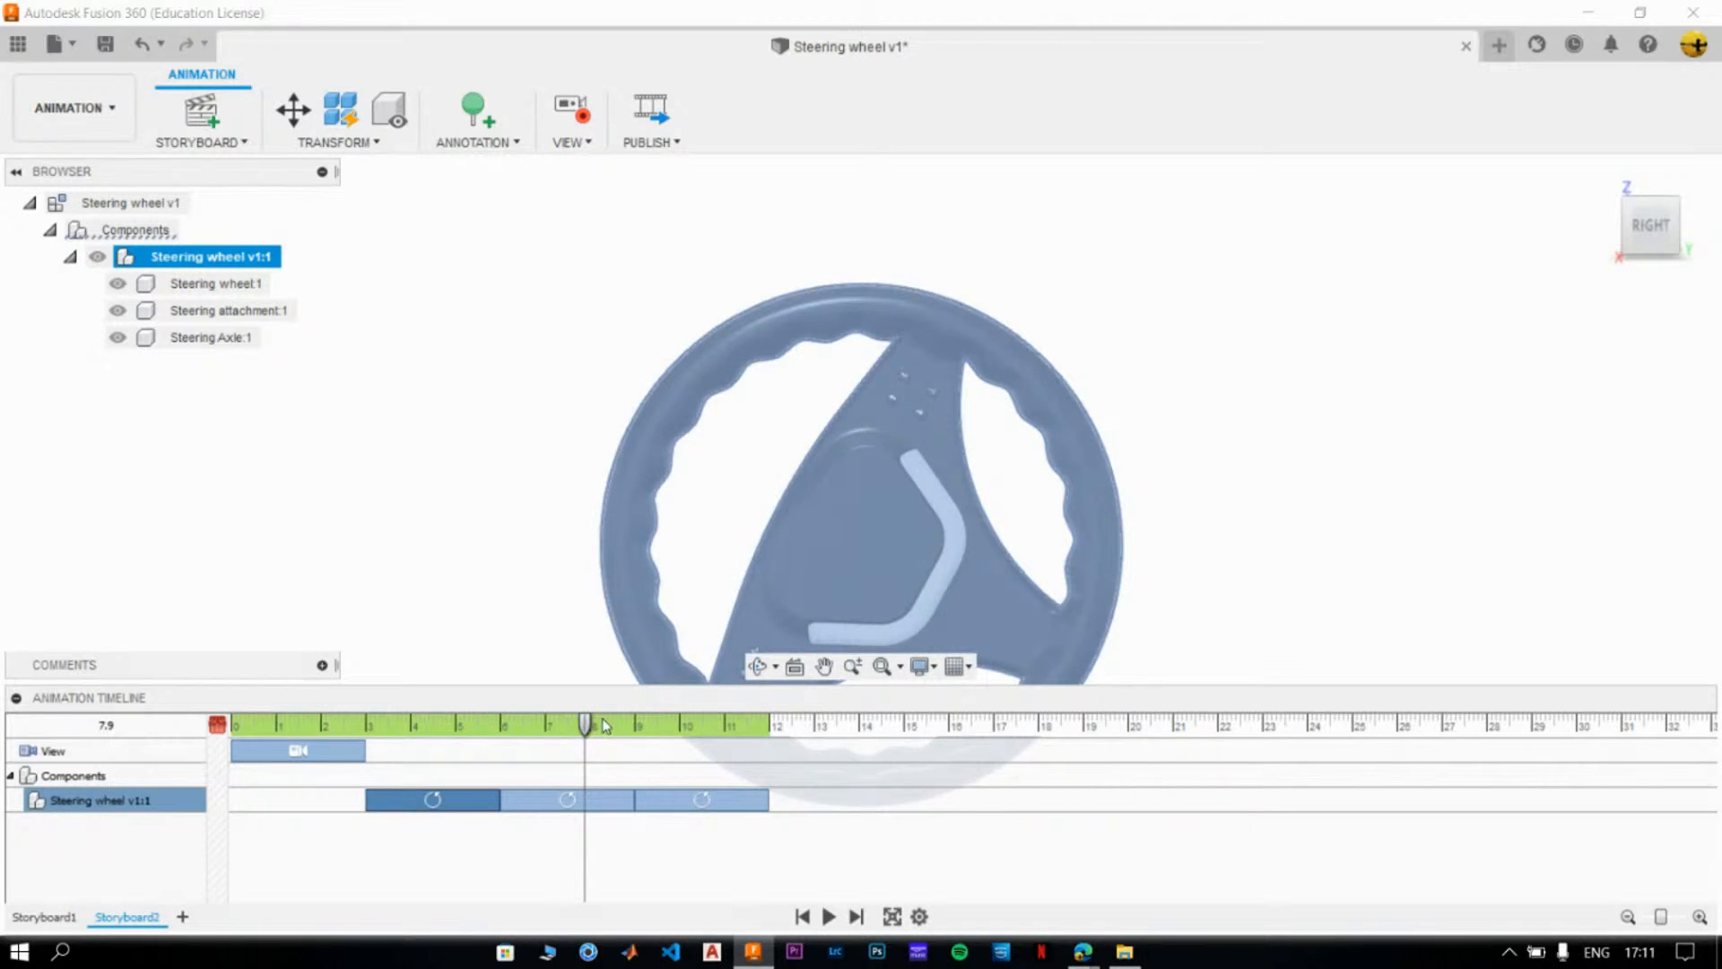
pyautogui.click(726, 726)
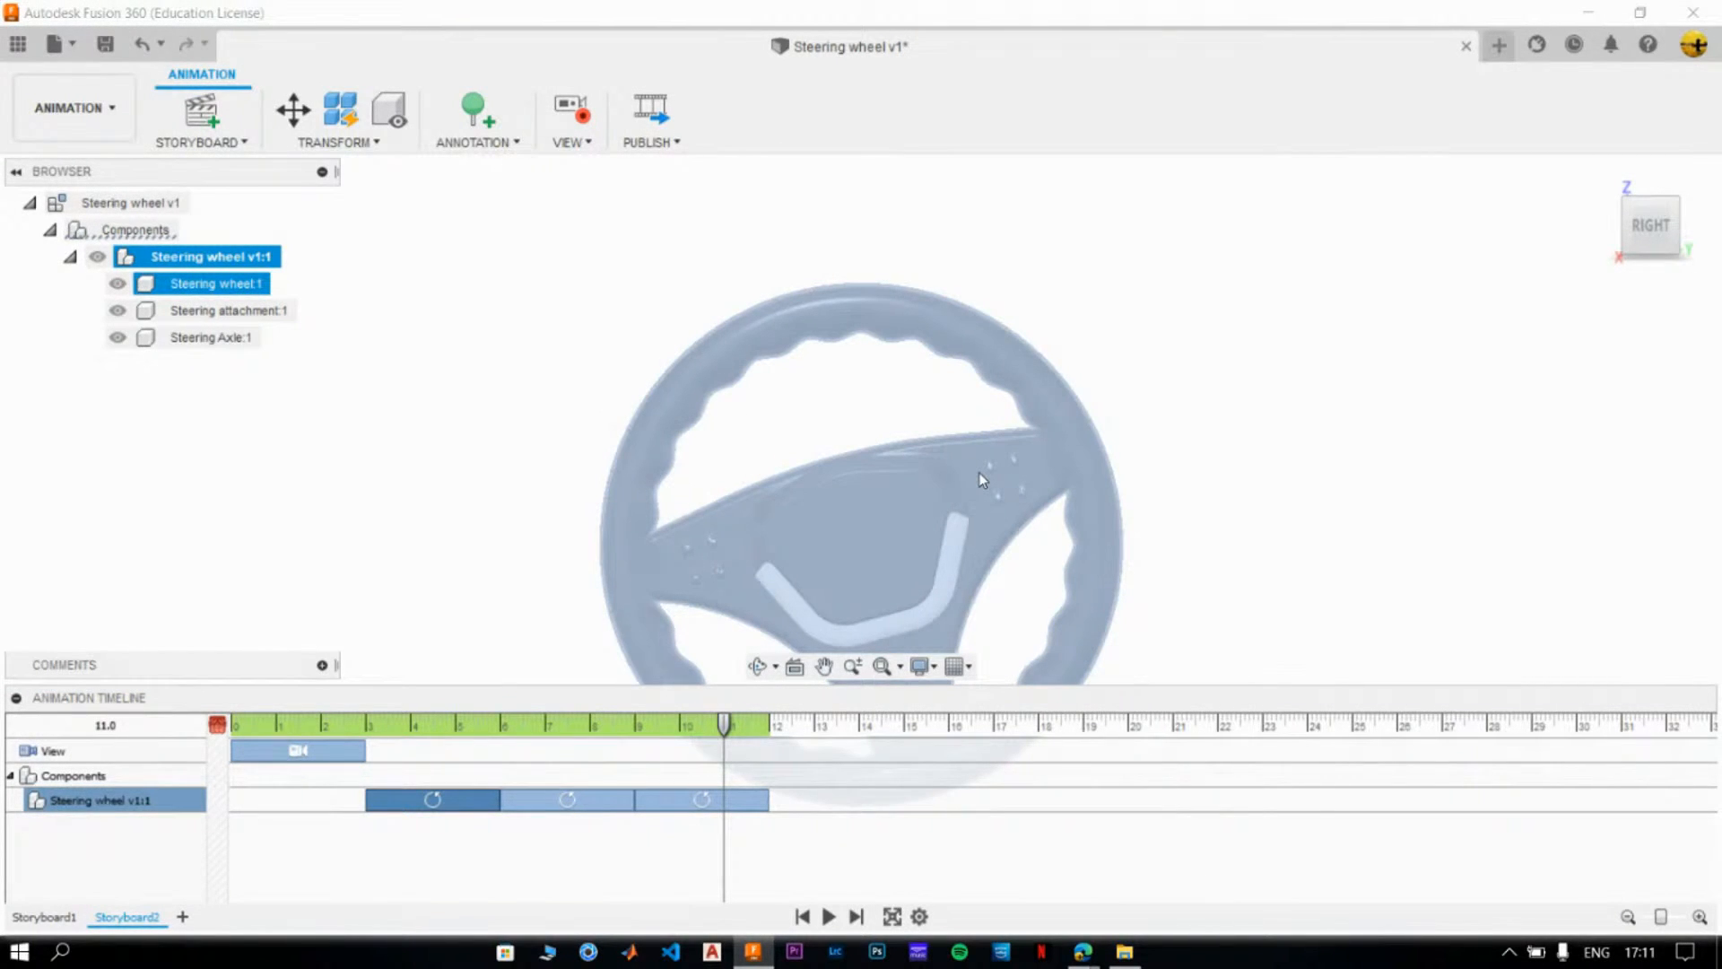
pyautogui.moveTo(726, 725); pyautogui.dragTo(769, 725)
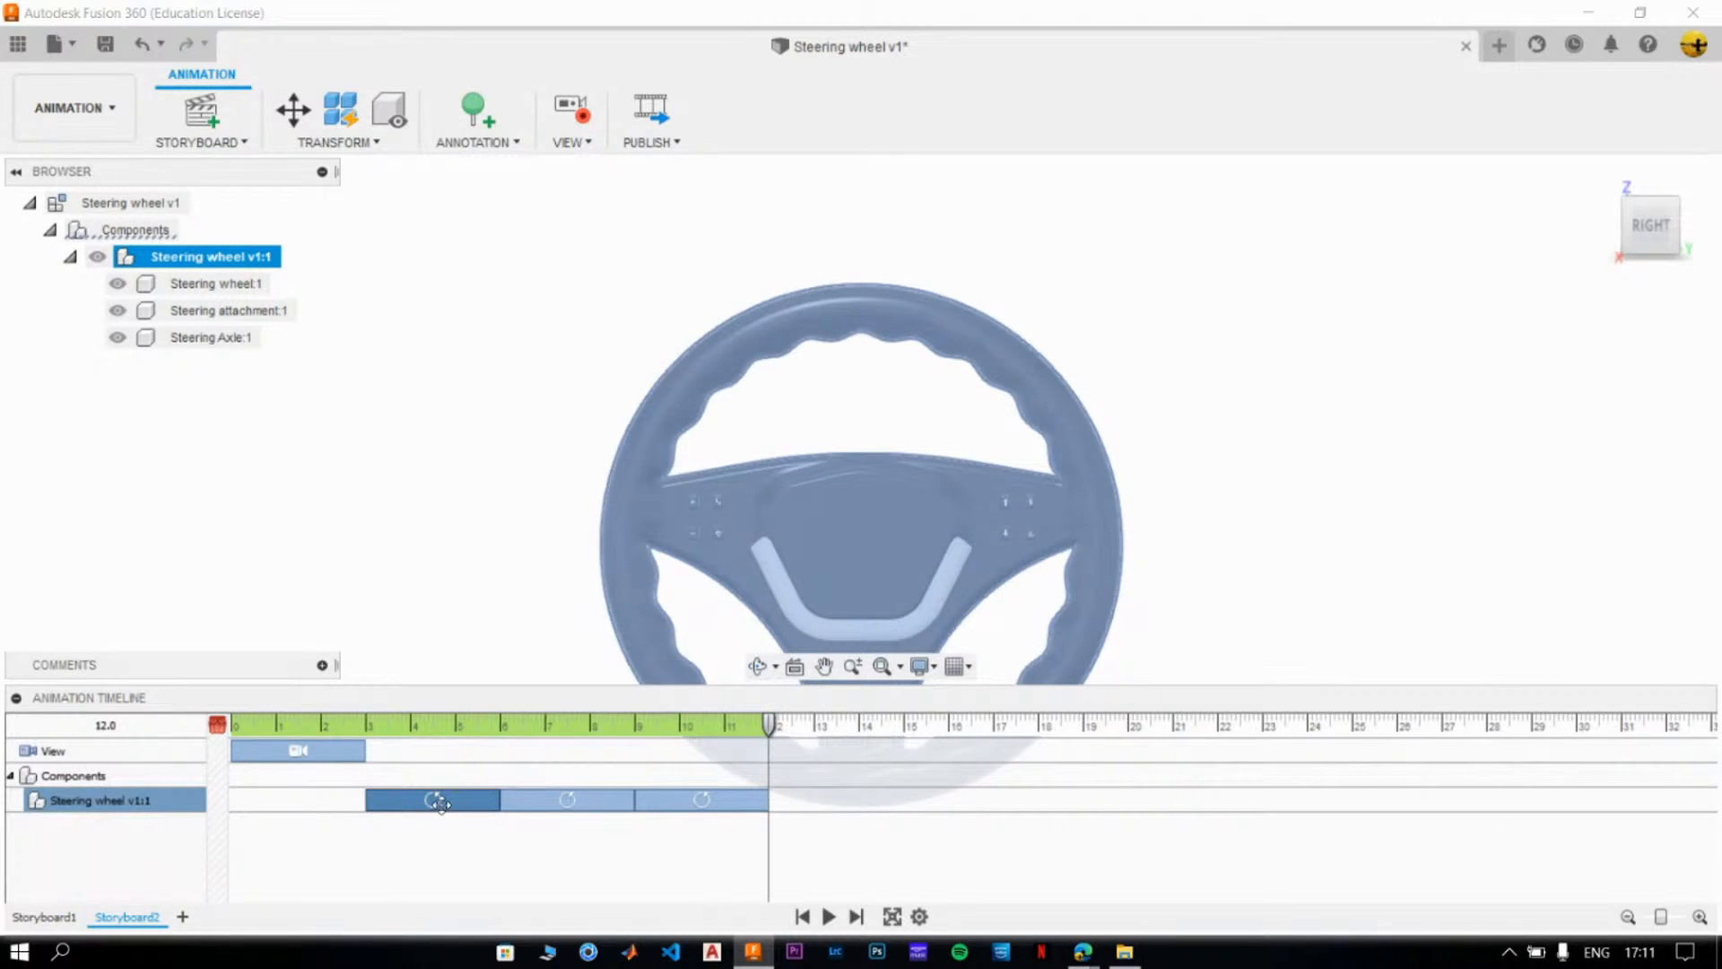
pyautogui.click(618, 797)
pyautogui.click(657, 797)
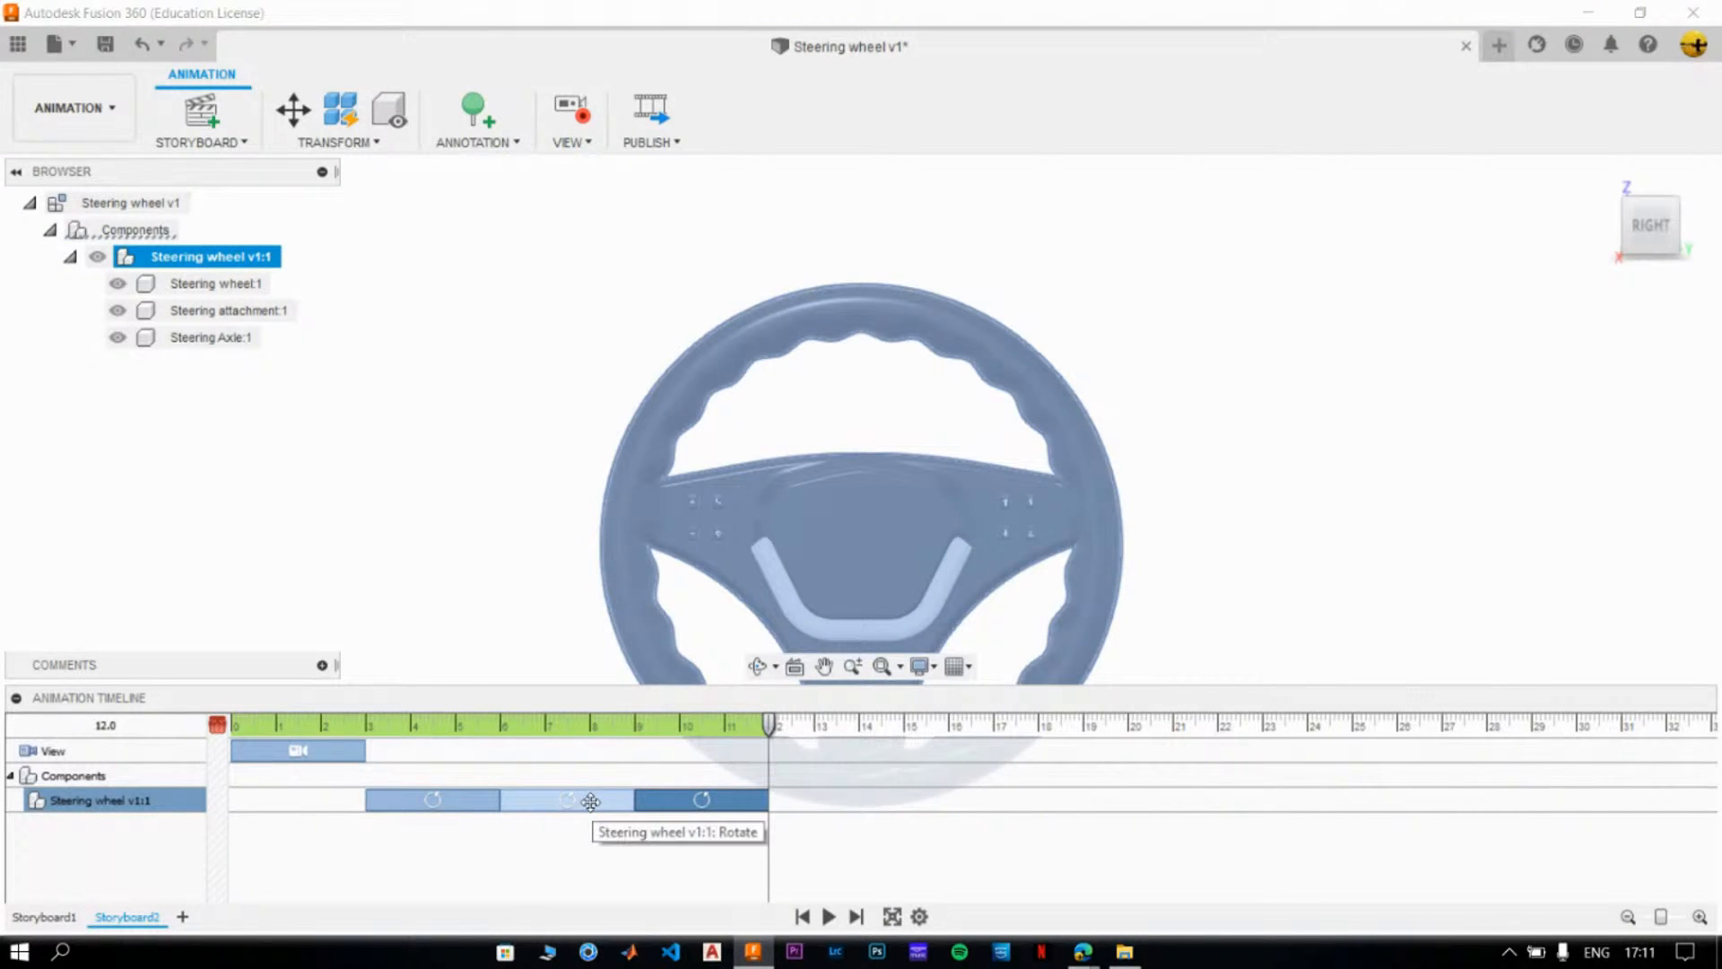
# - Edit the wheel's second rotation action to an X angle of -95°, checking the pose with the playhead at 9.0
pyautogui.rightClick(592, 802)
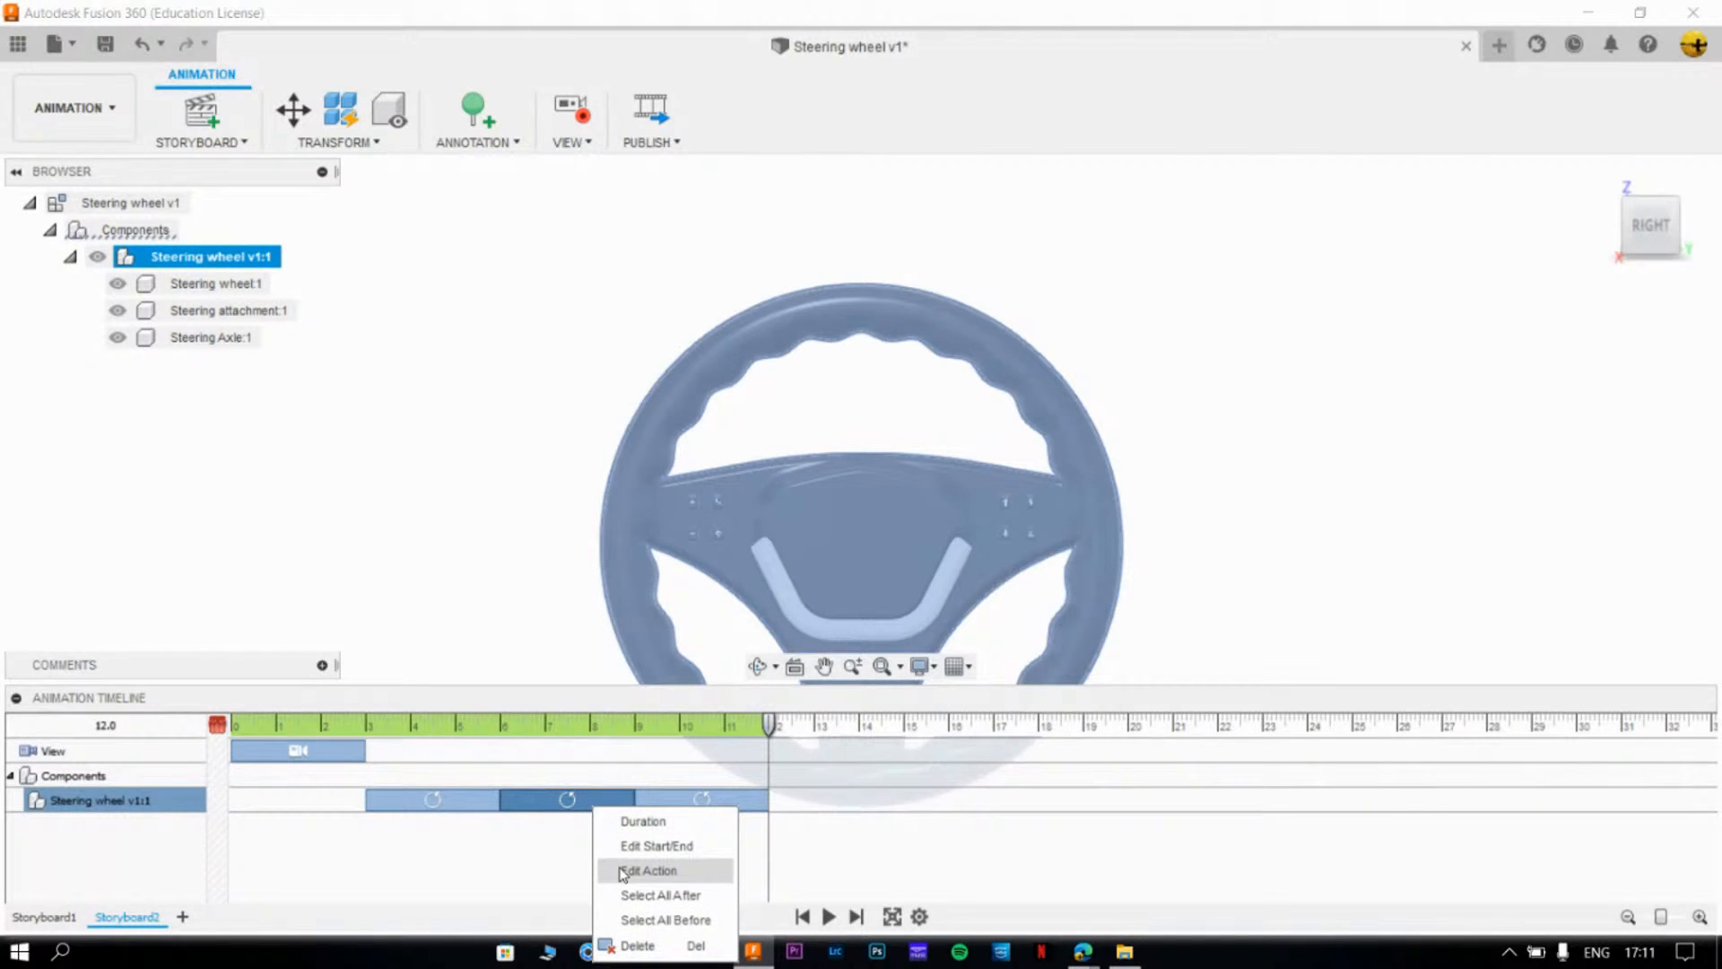
pyautogui.click(623, 870)
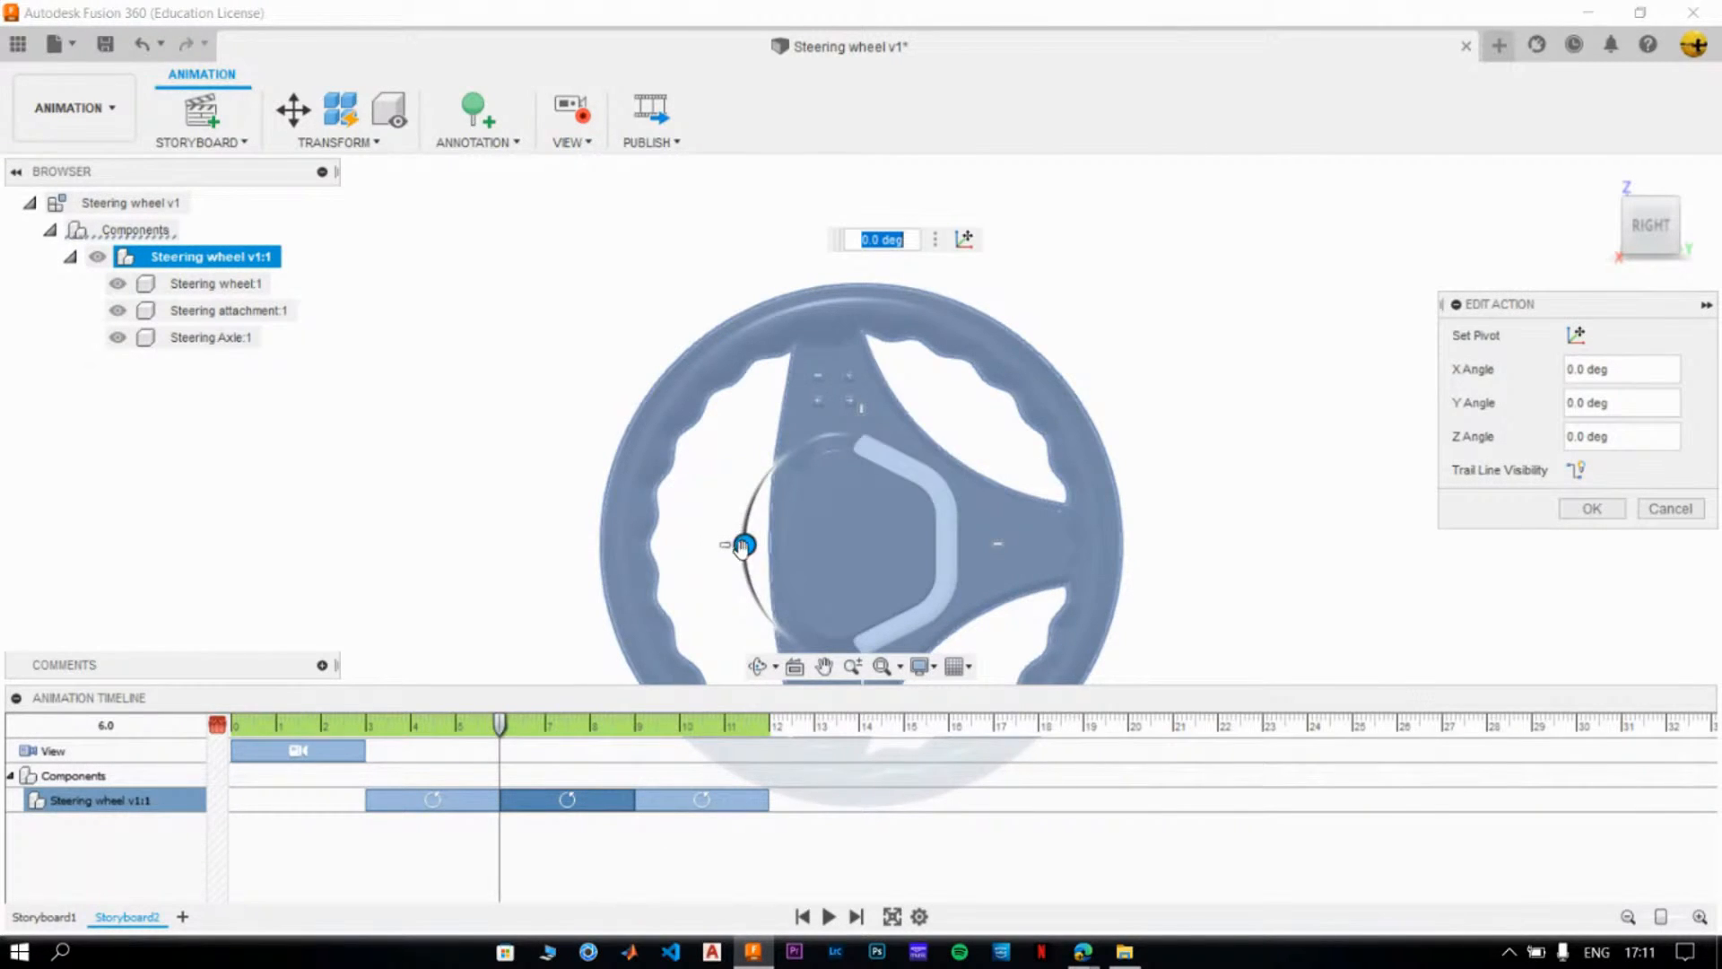
pyautogui.moveTo(744, 543); pyautogui.dragTo(858, 469)
pyautogui.moveTo(498, 726); pyautogui.dragTo(605, 728)
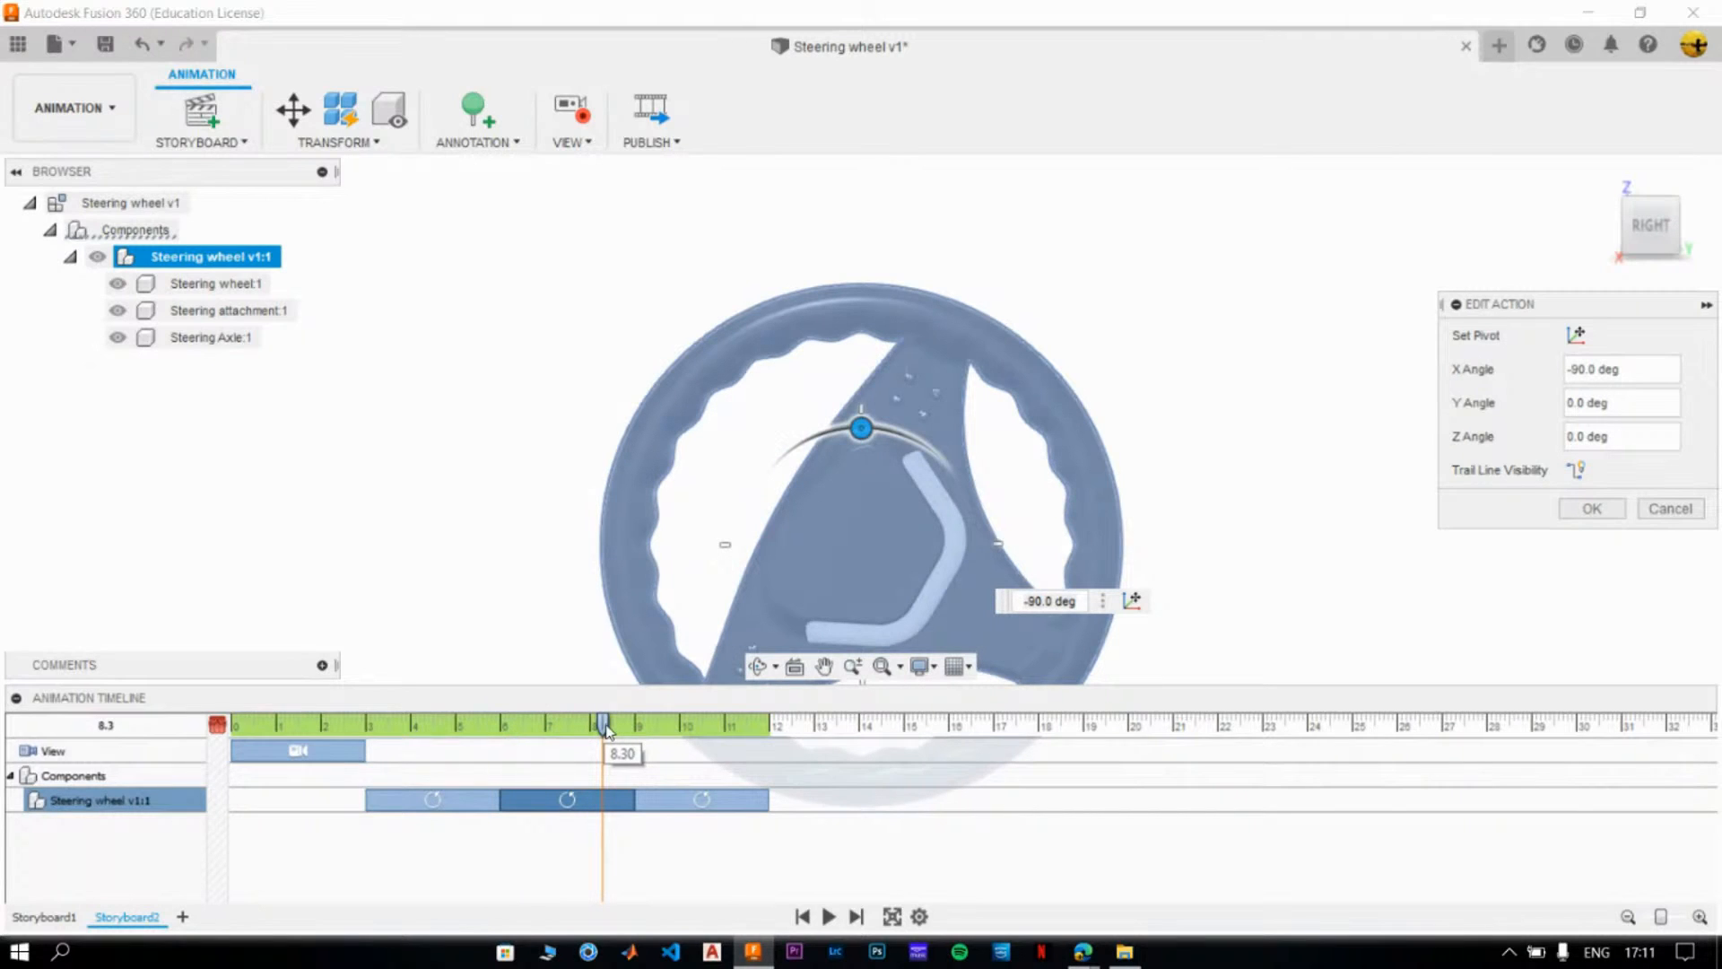
pyautogui.moveTo(606, 730); pyautogui.dragTo(636, 730)
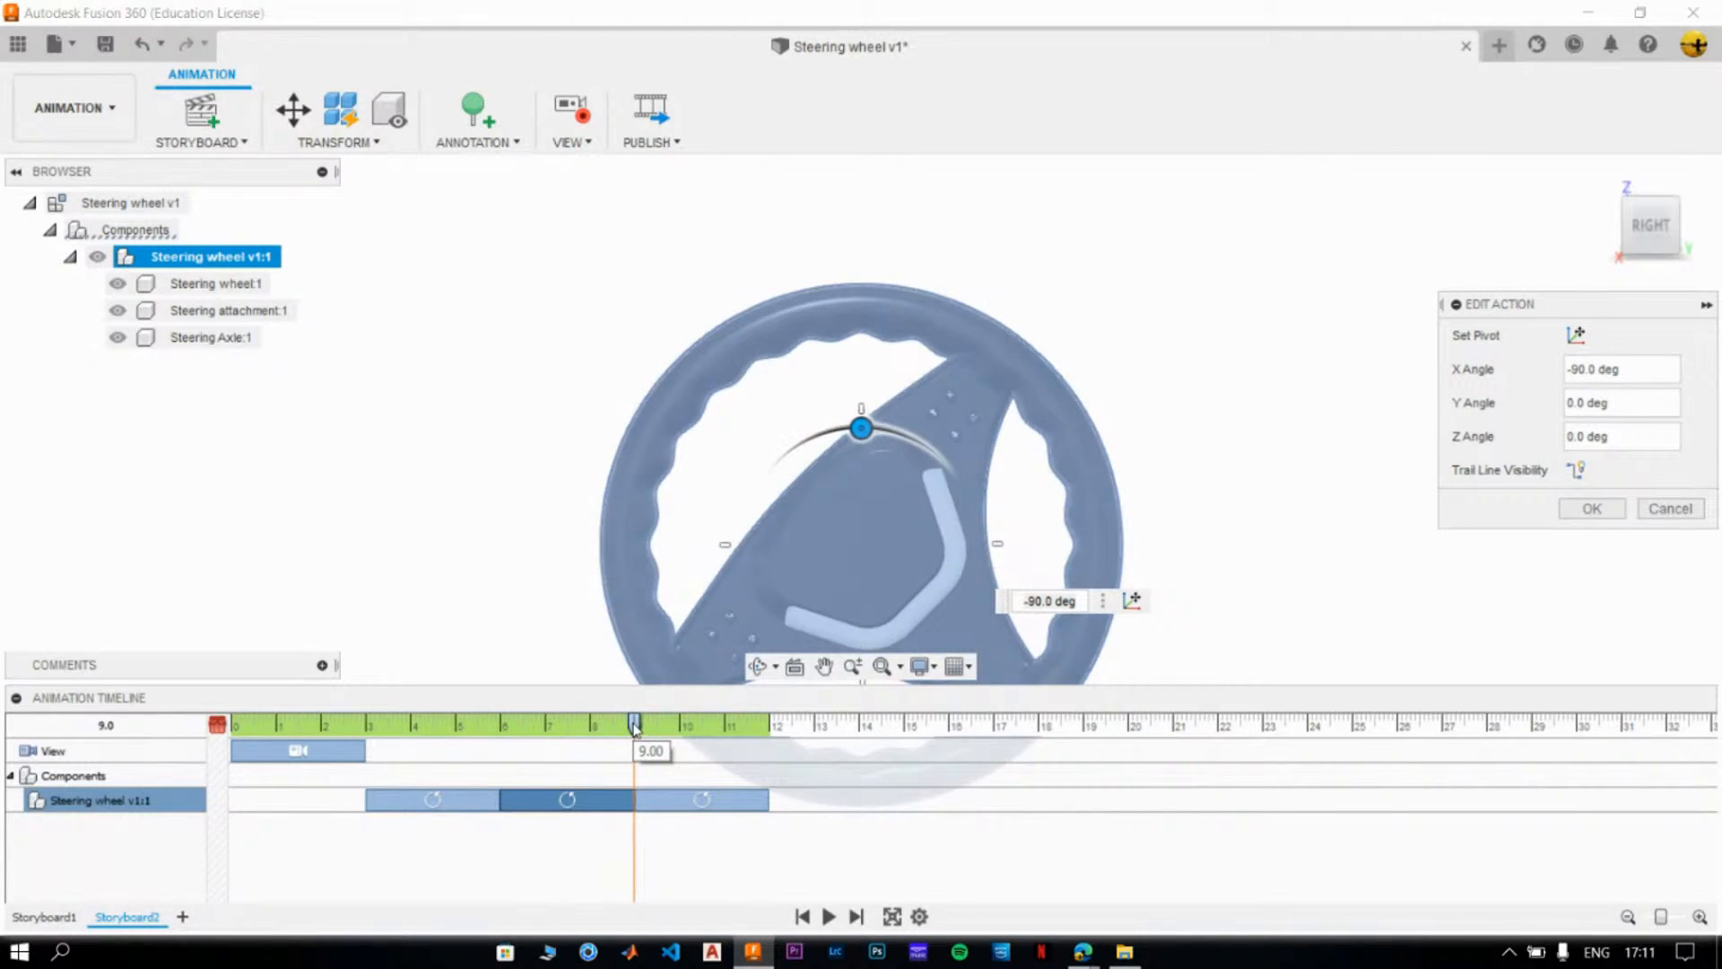
pyautogui.moveTo(860, 428); pyautogui.dragTo(871, 429)
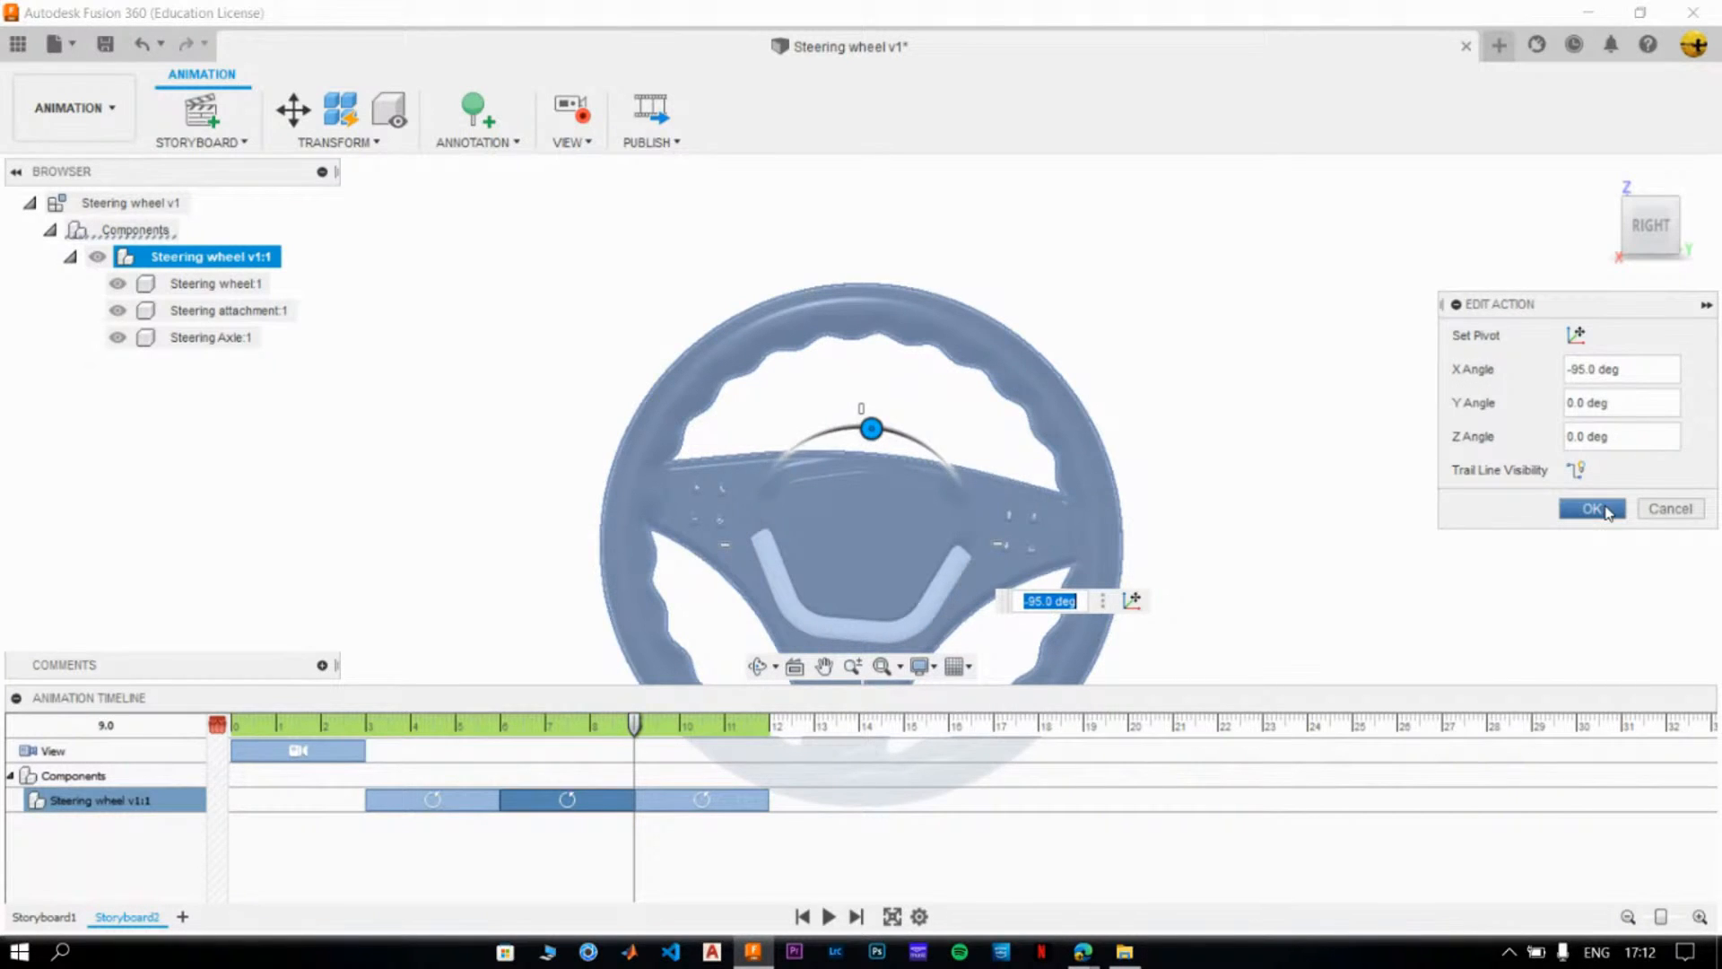
pyautogui.click(1603, 509)
pyautogui.click(1300, 612)
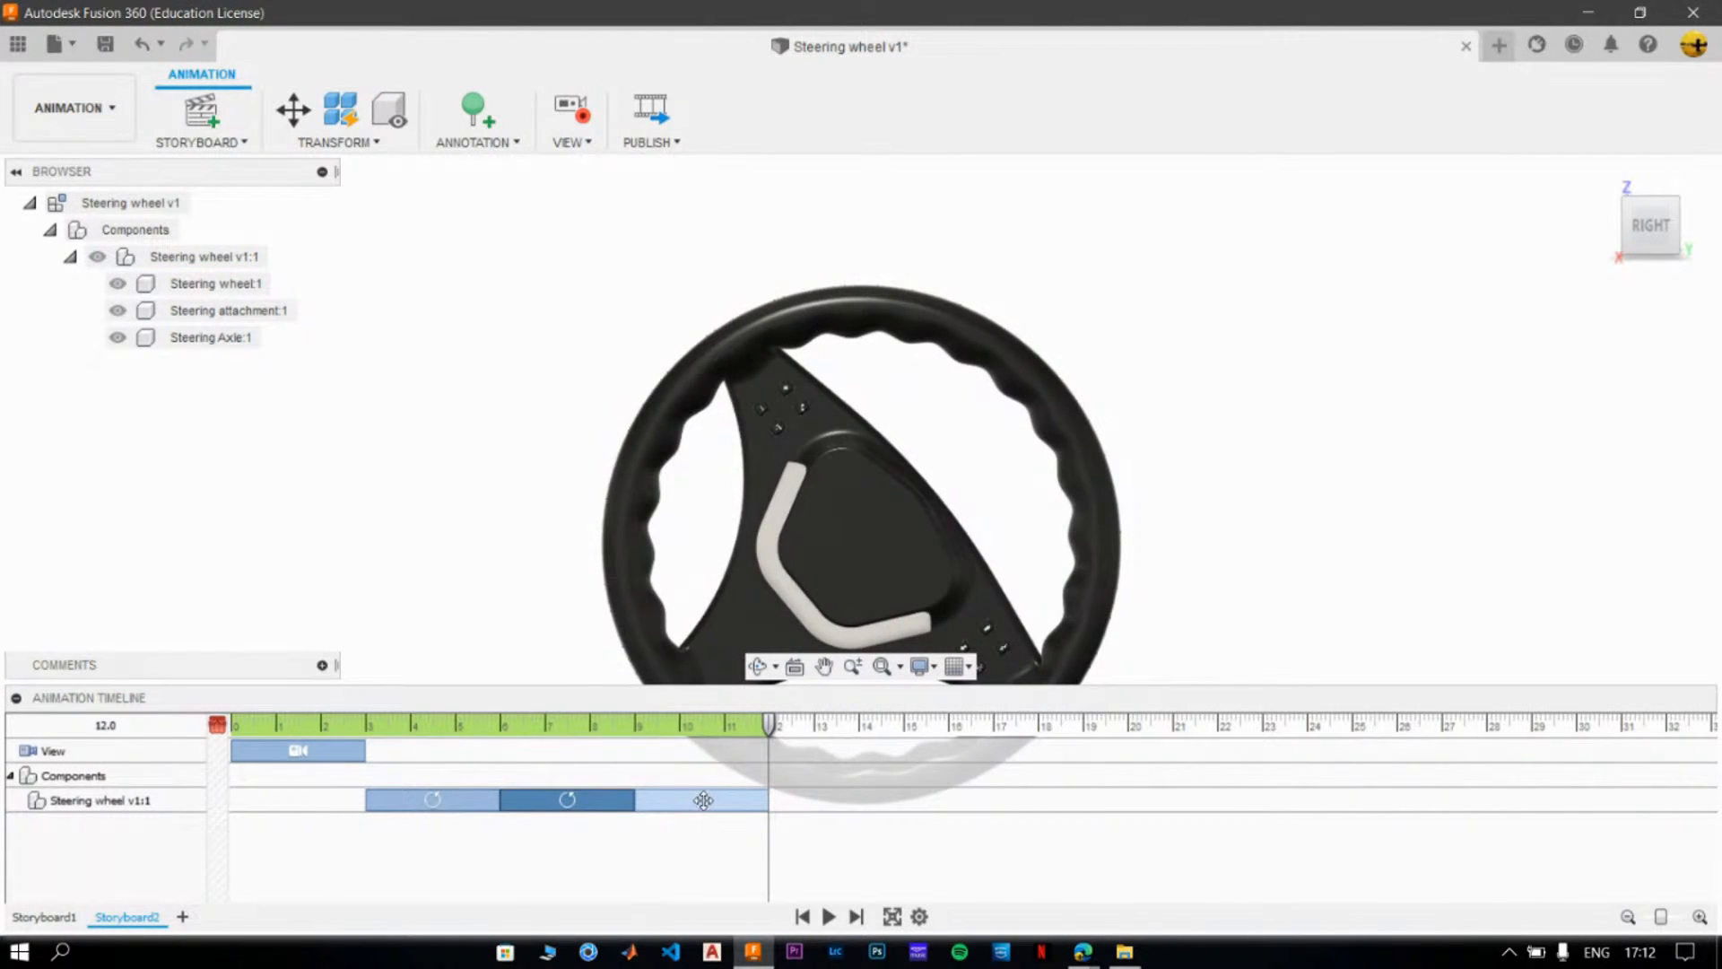
# - Edit the wheel's third rotation action to an X angle of -40° with the playhead at 12.0
pyautogui.rightClick(703, 801)
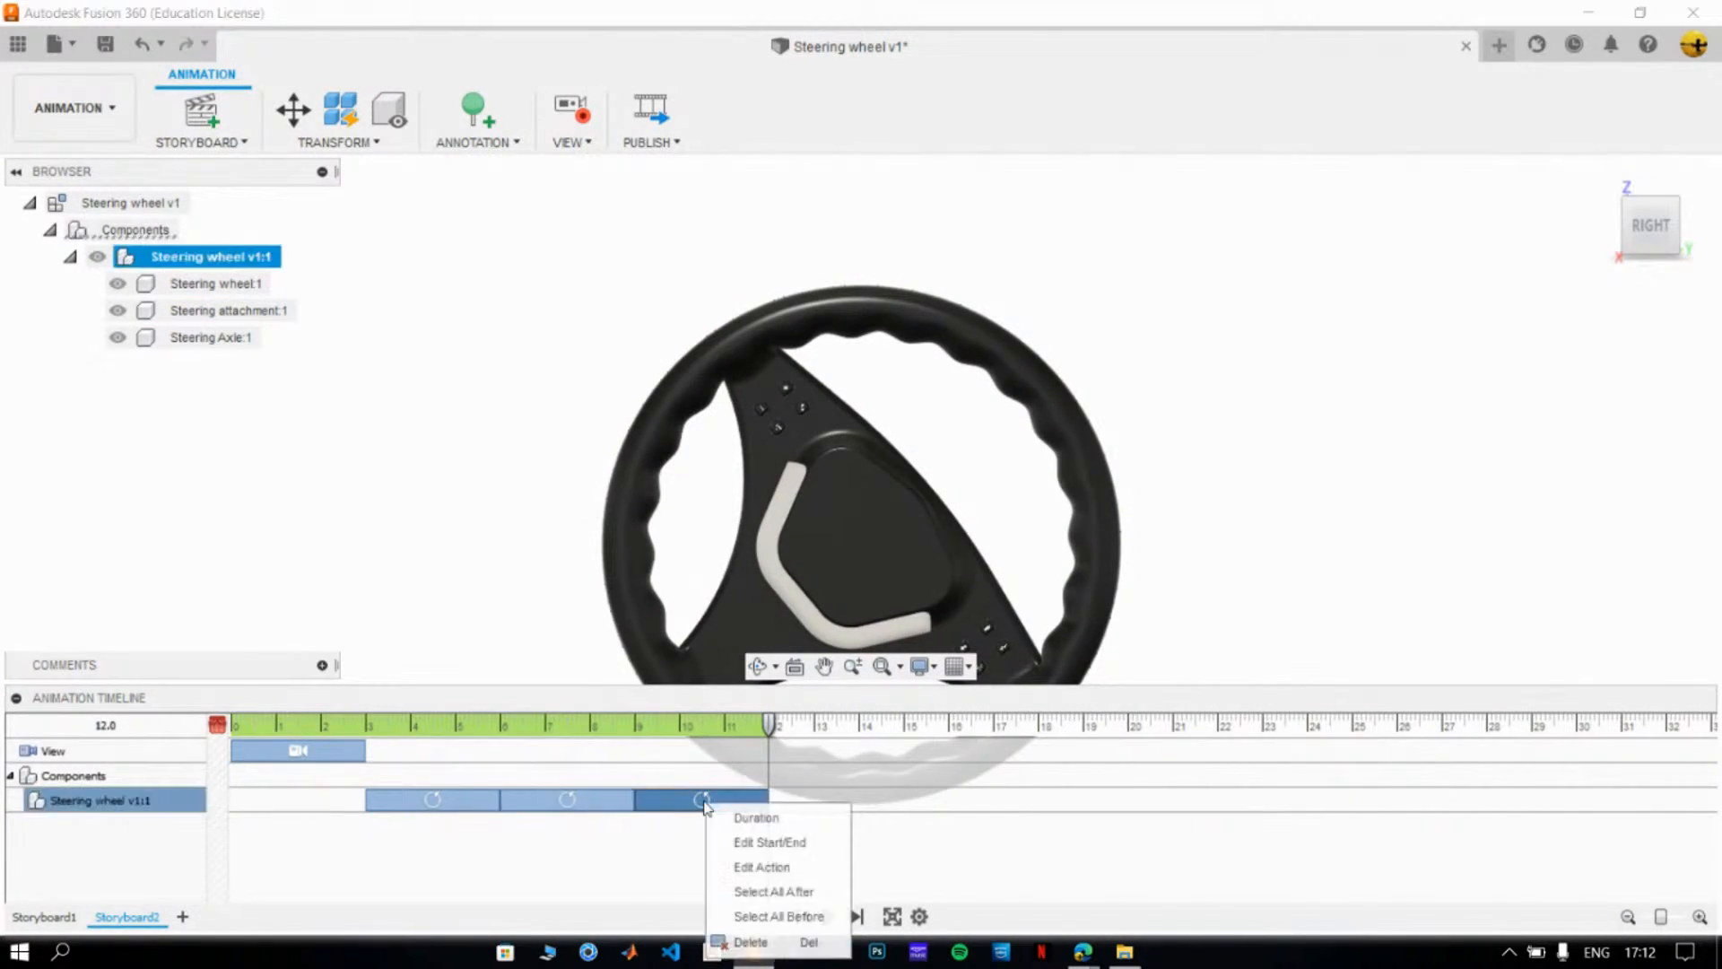
pyautogui.click(736, 864)
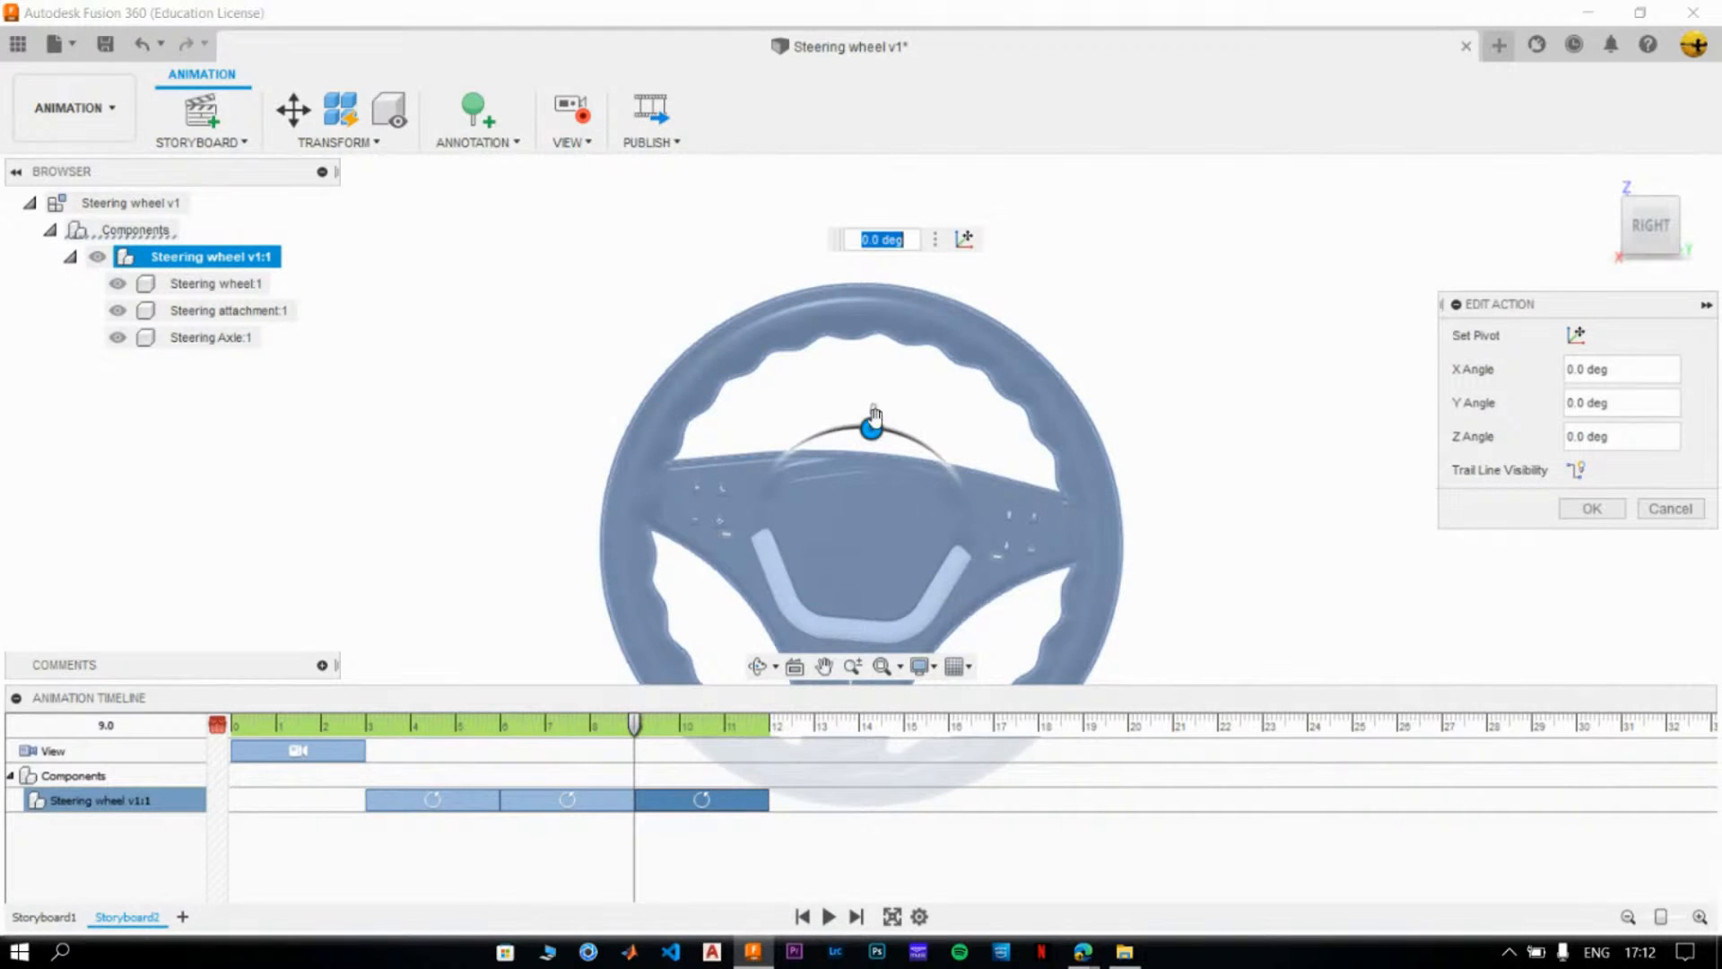
pyautogui.moveTo(634, 727); pyautogui.dragTo(769, 727)
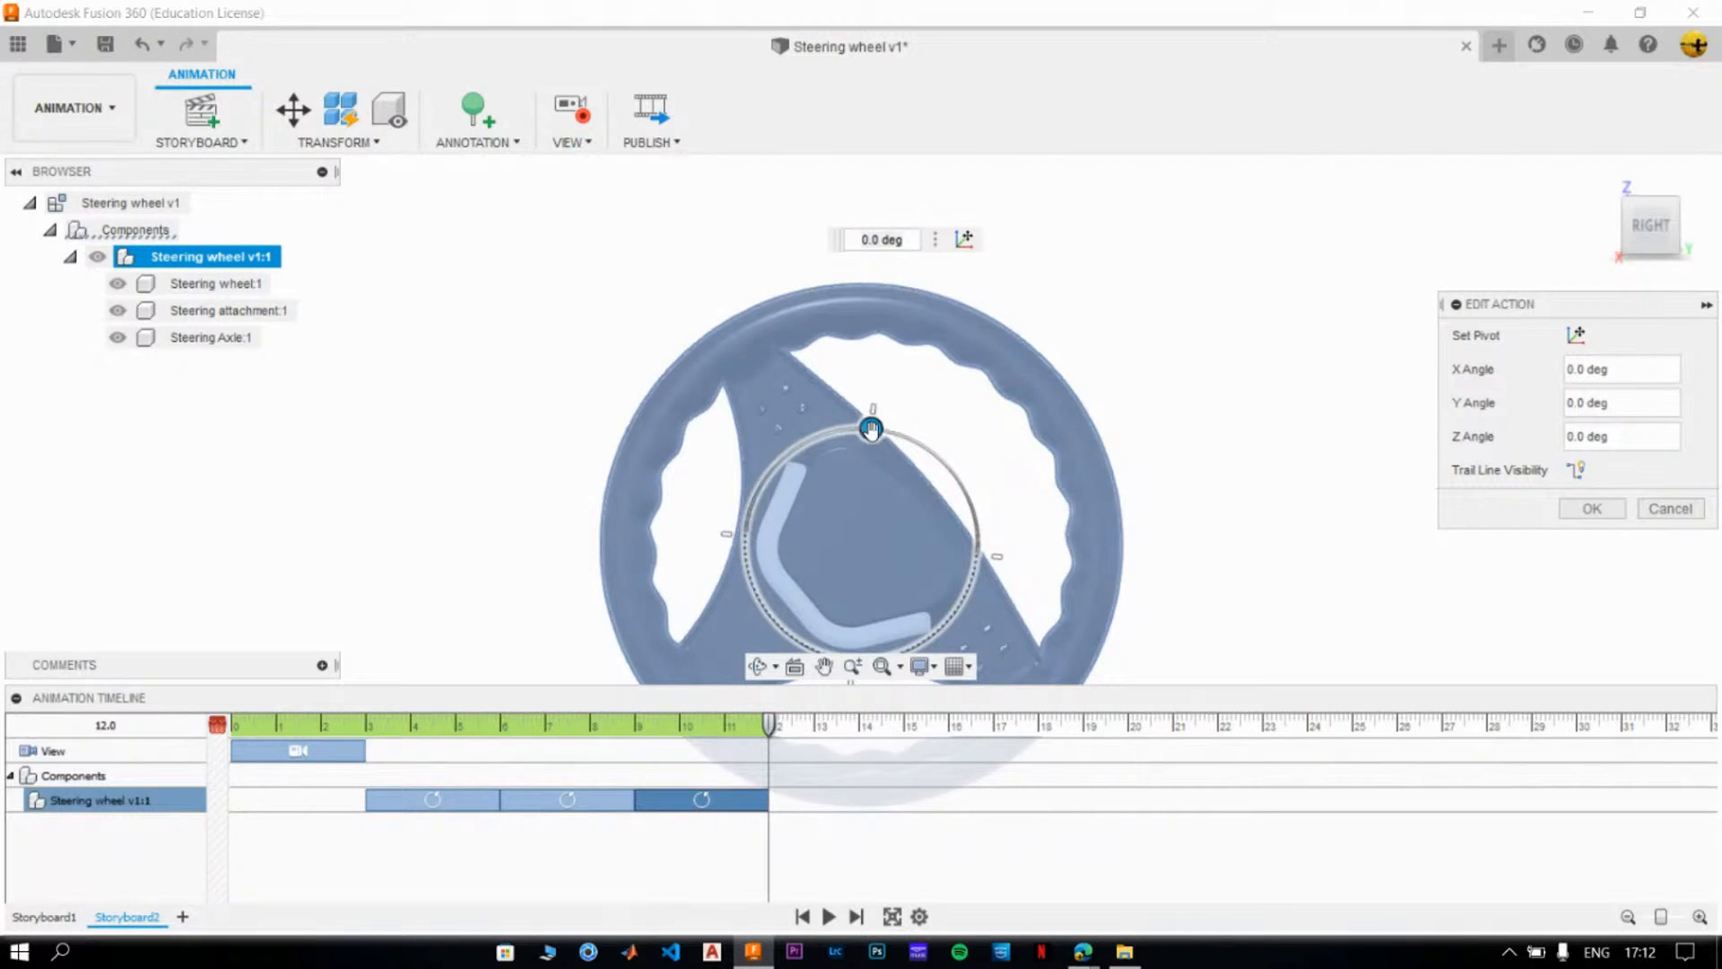
pyautogui.moveTo(870, 428); pyautogui.dragTo(939, 475)
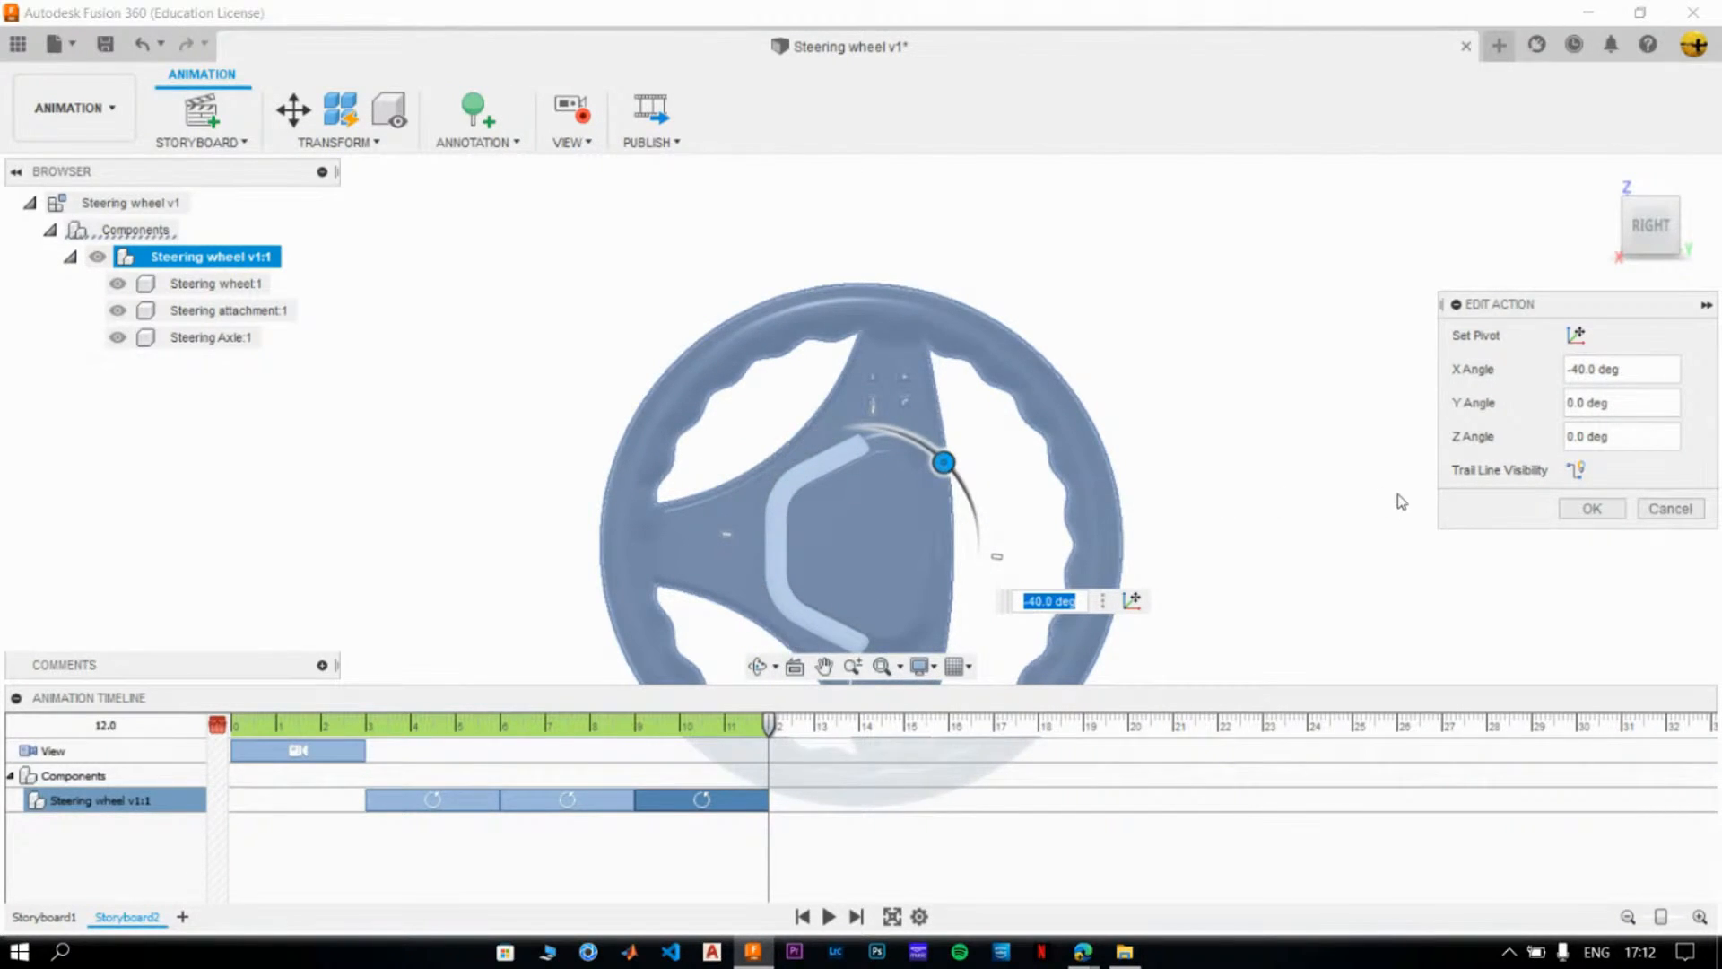
pyautogui.click(1613, 519)
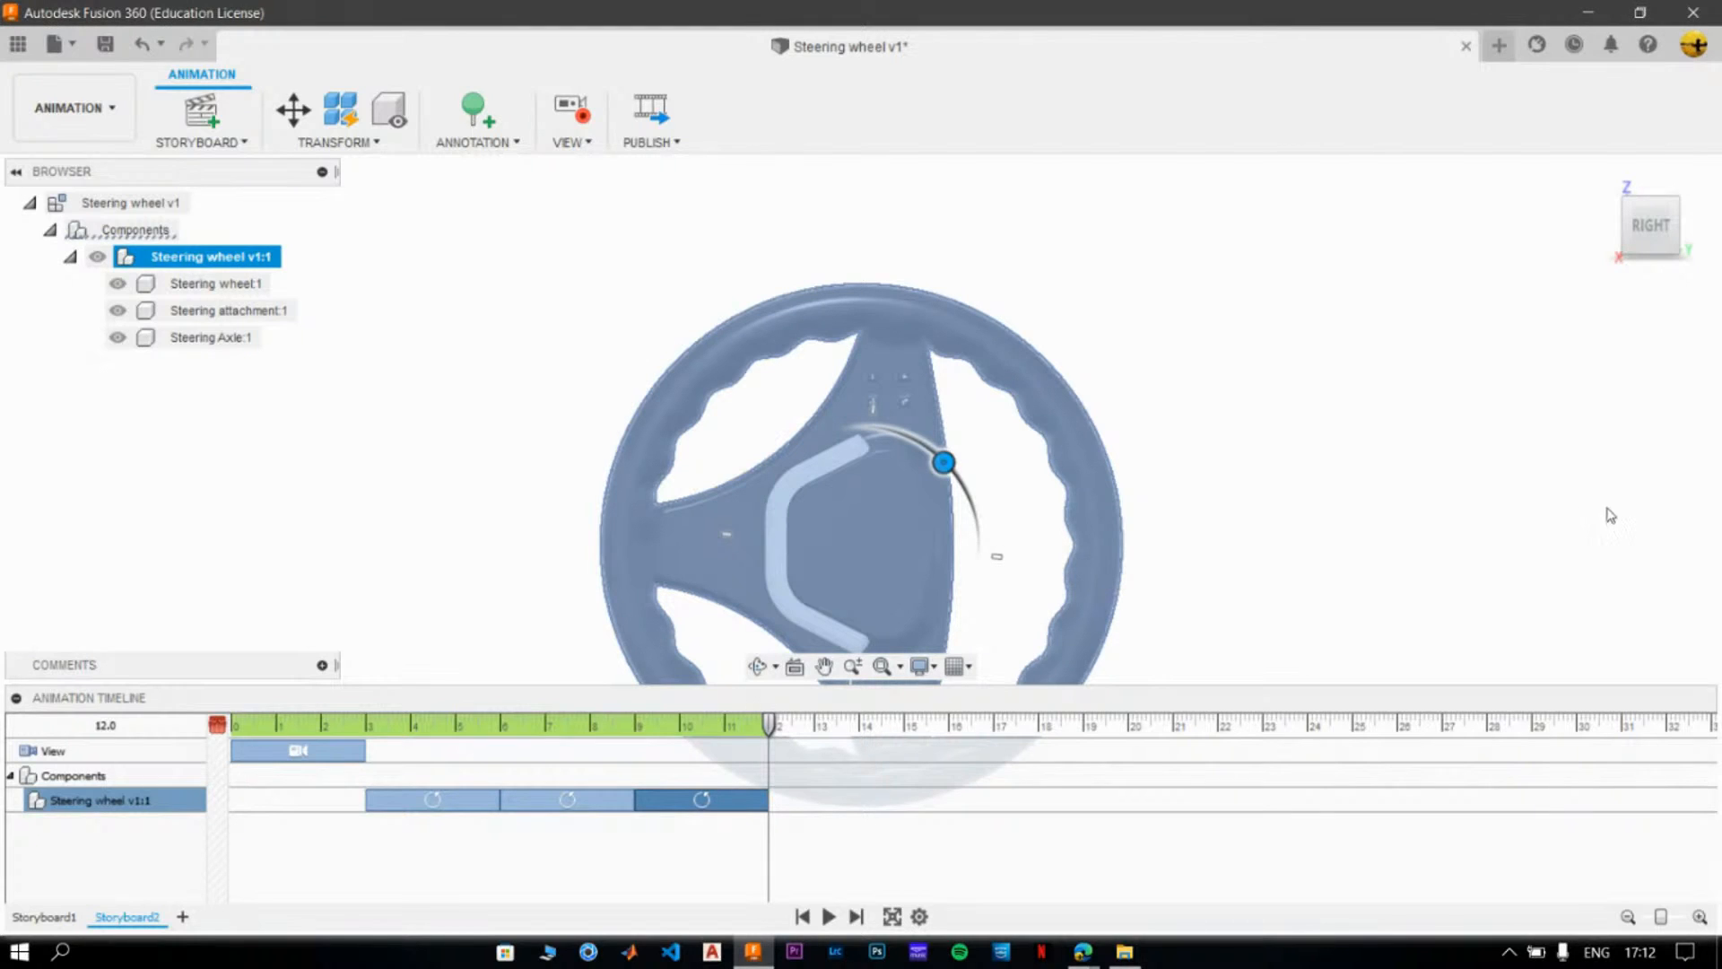
pyautogui.click(1353, 445)
# - Play the revised storyboard full screen from 0.0, then leave the full-screen view
pyautogui.moveTo(770, 750); pyautogui.dragTo(231, 753)
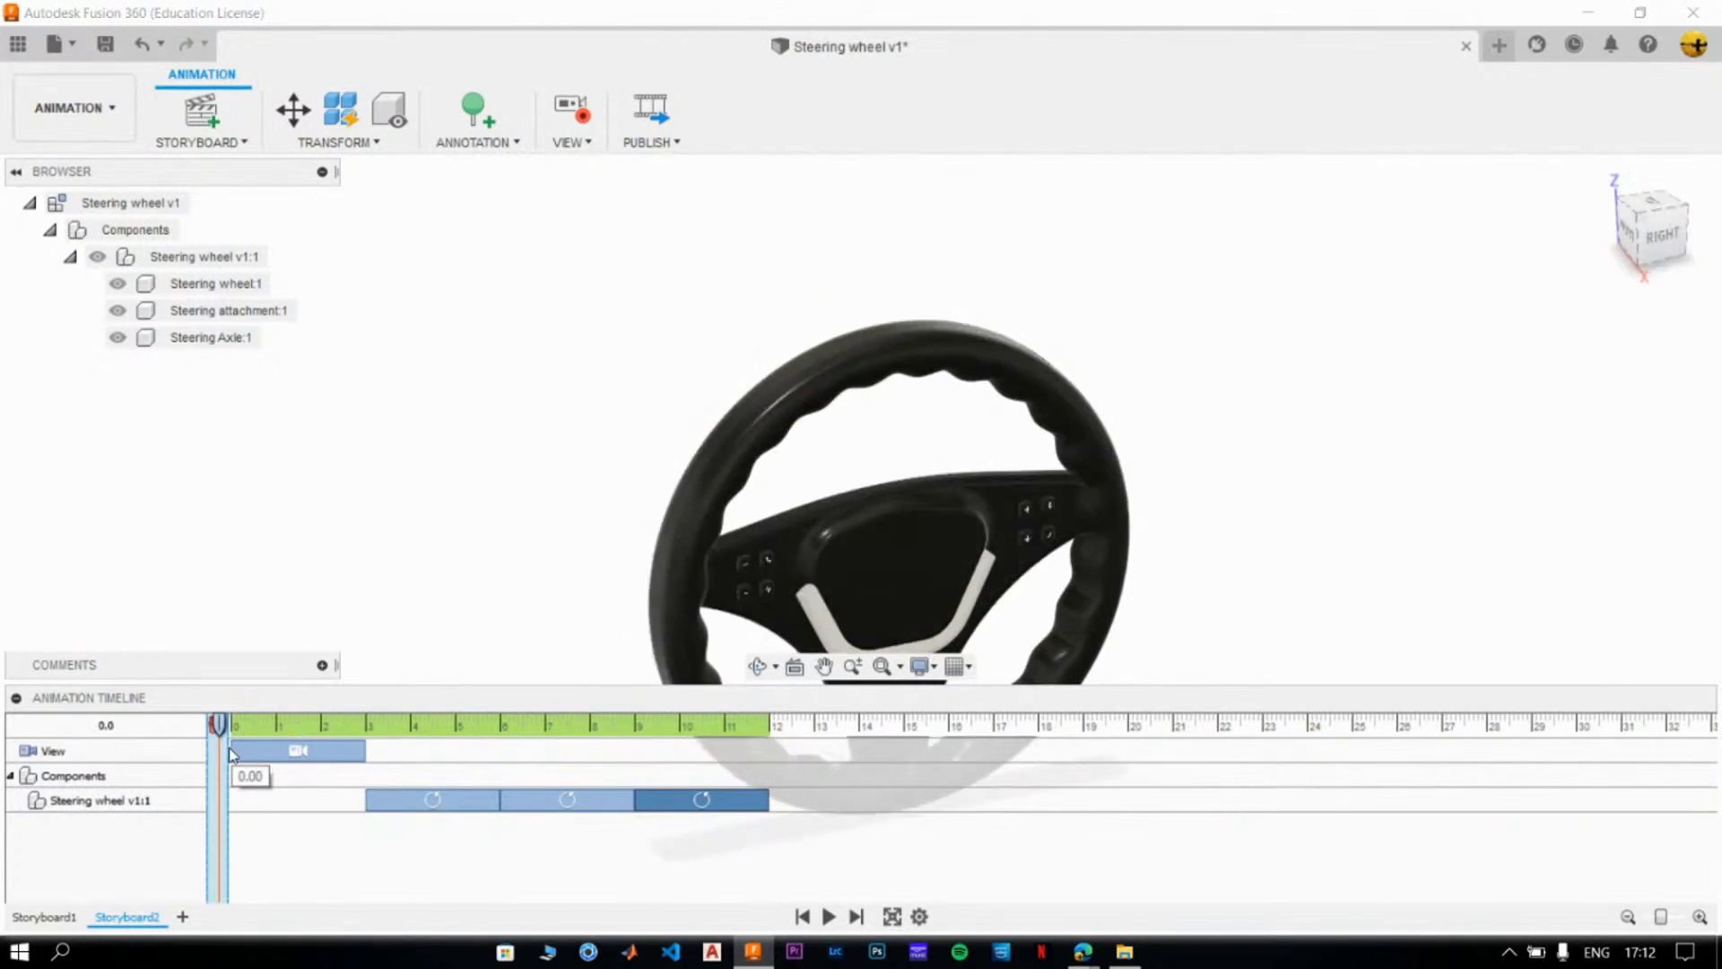
pyautogui.click(892, 917)
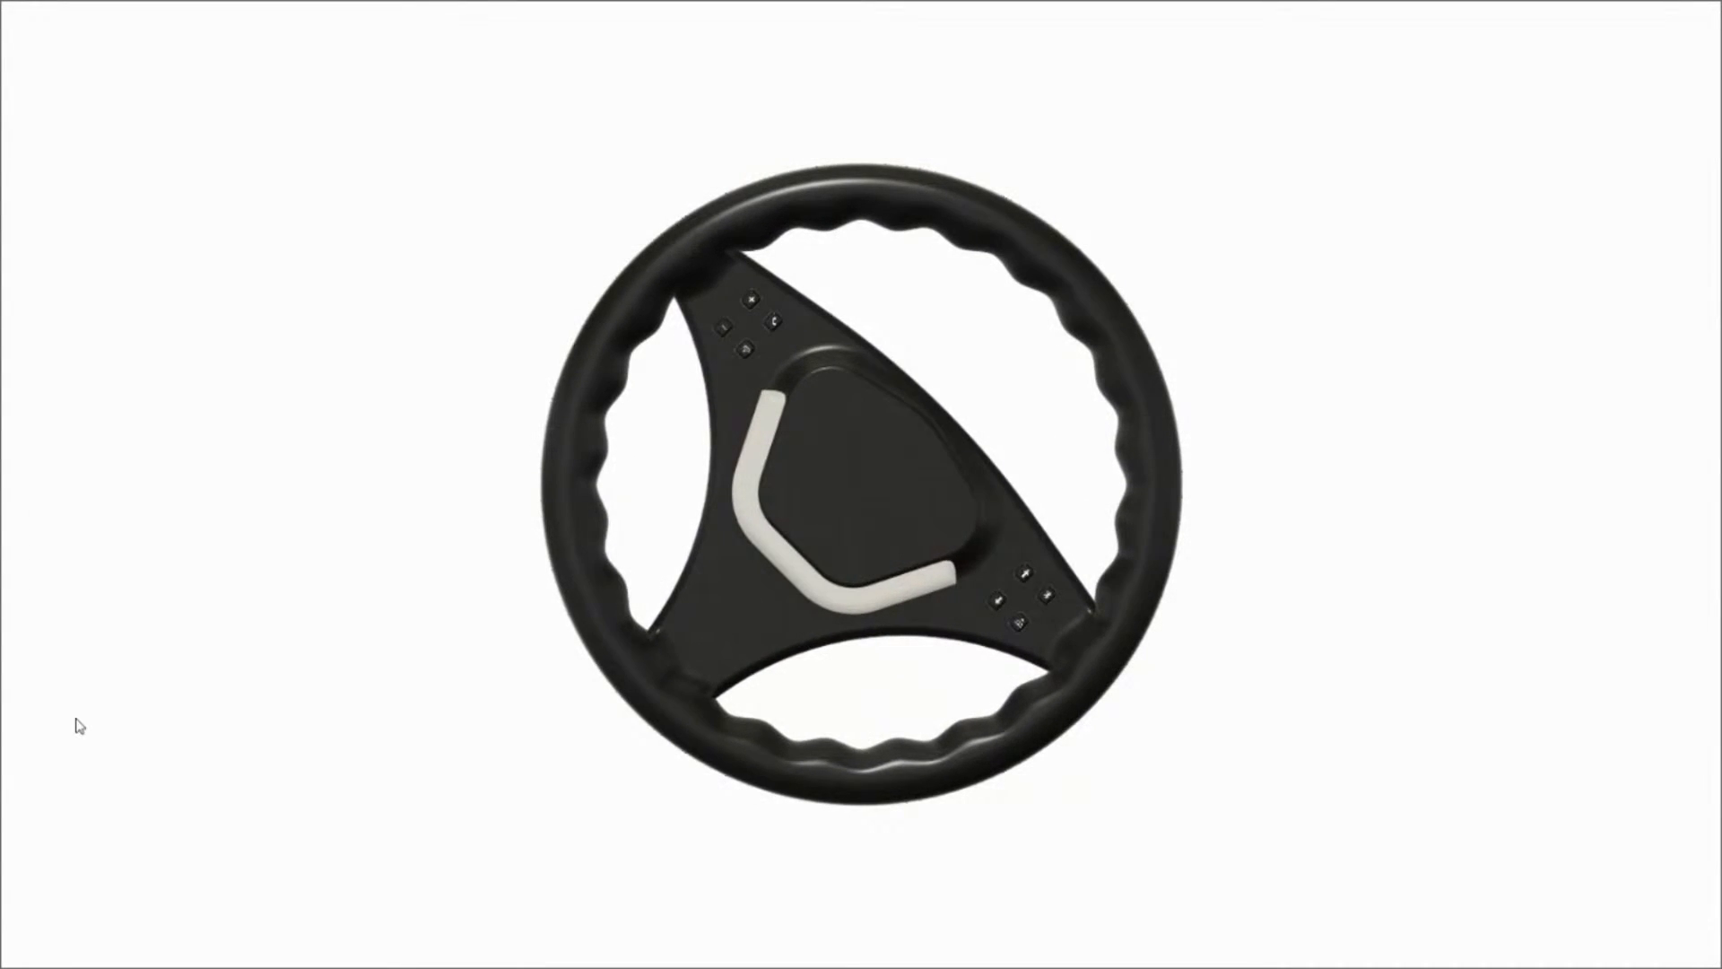
pyautogui.moveTo(385, 656)
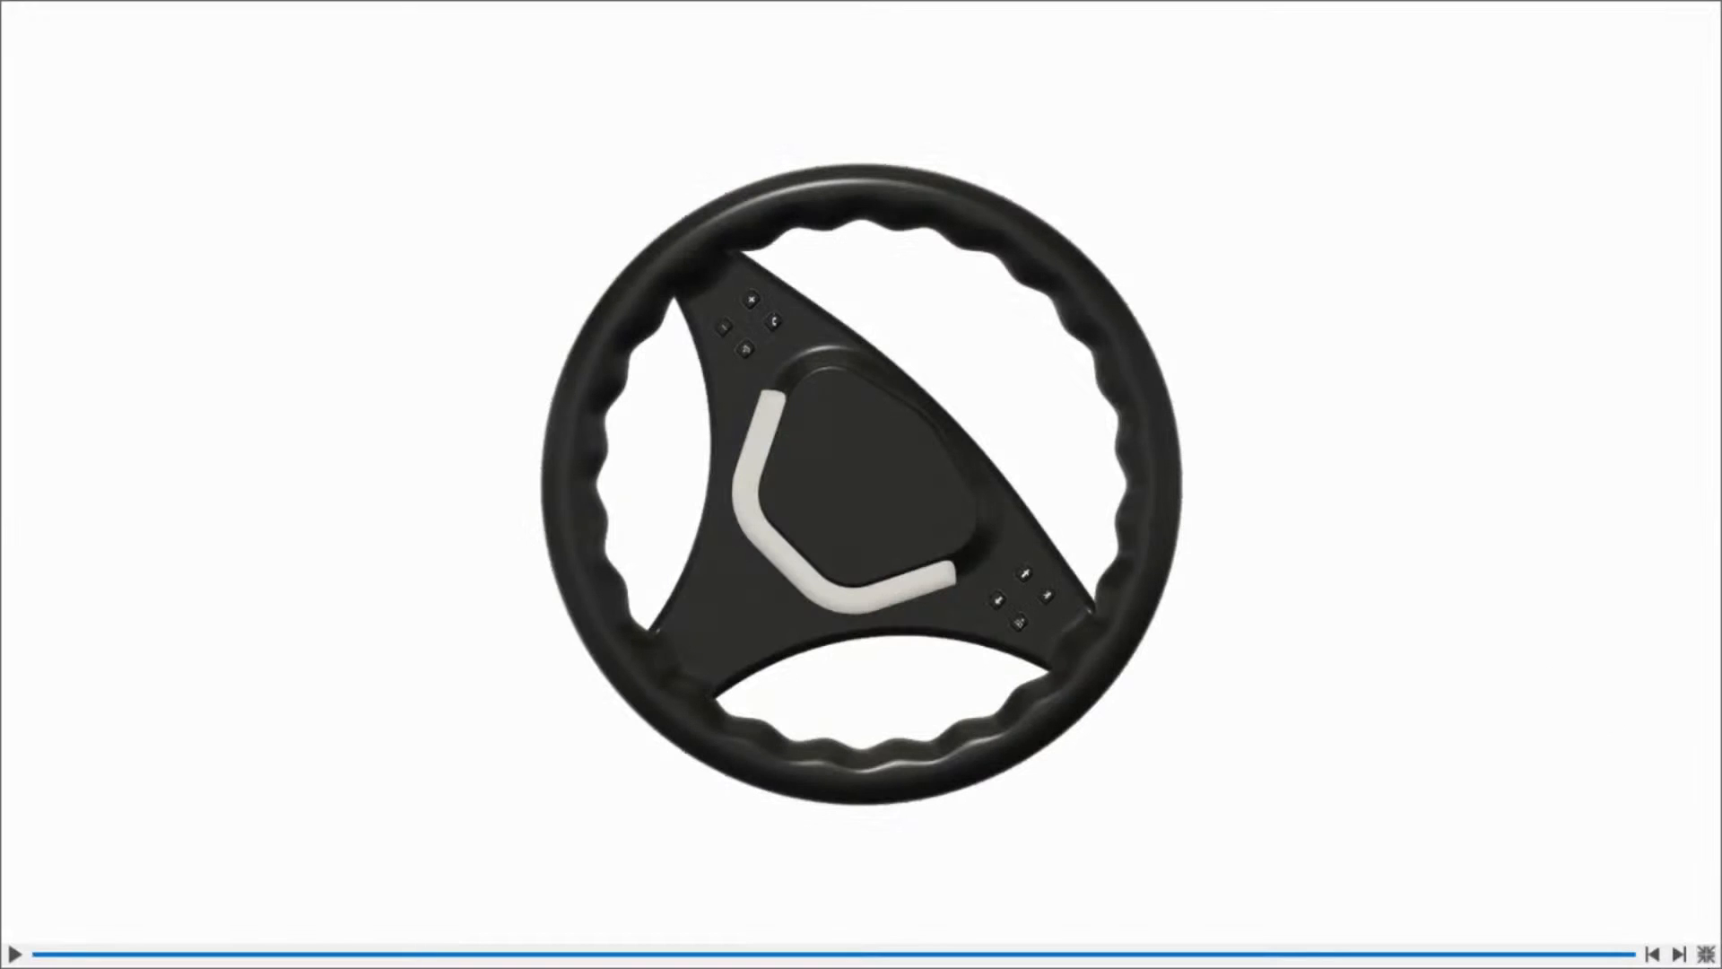
pyautogui.click(1706, 954)
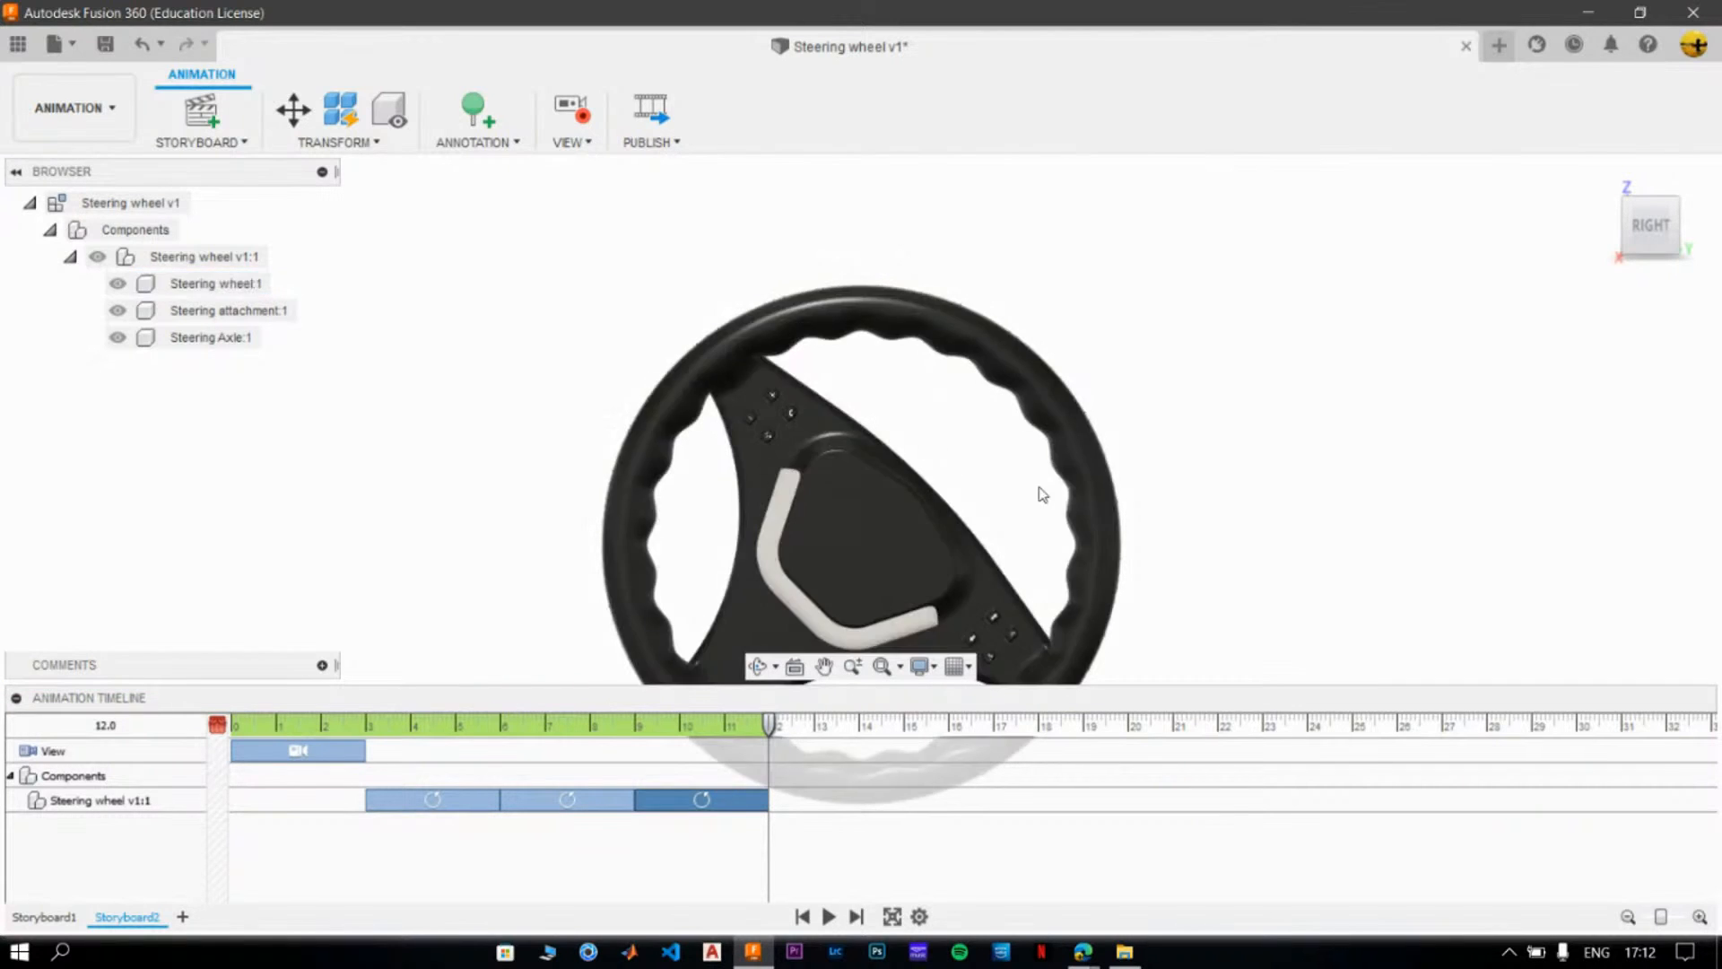
pyautogui.rightClick(720, 795)
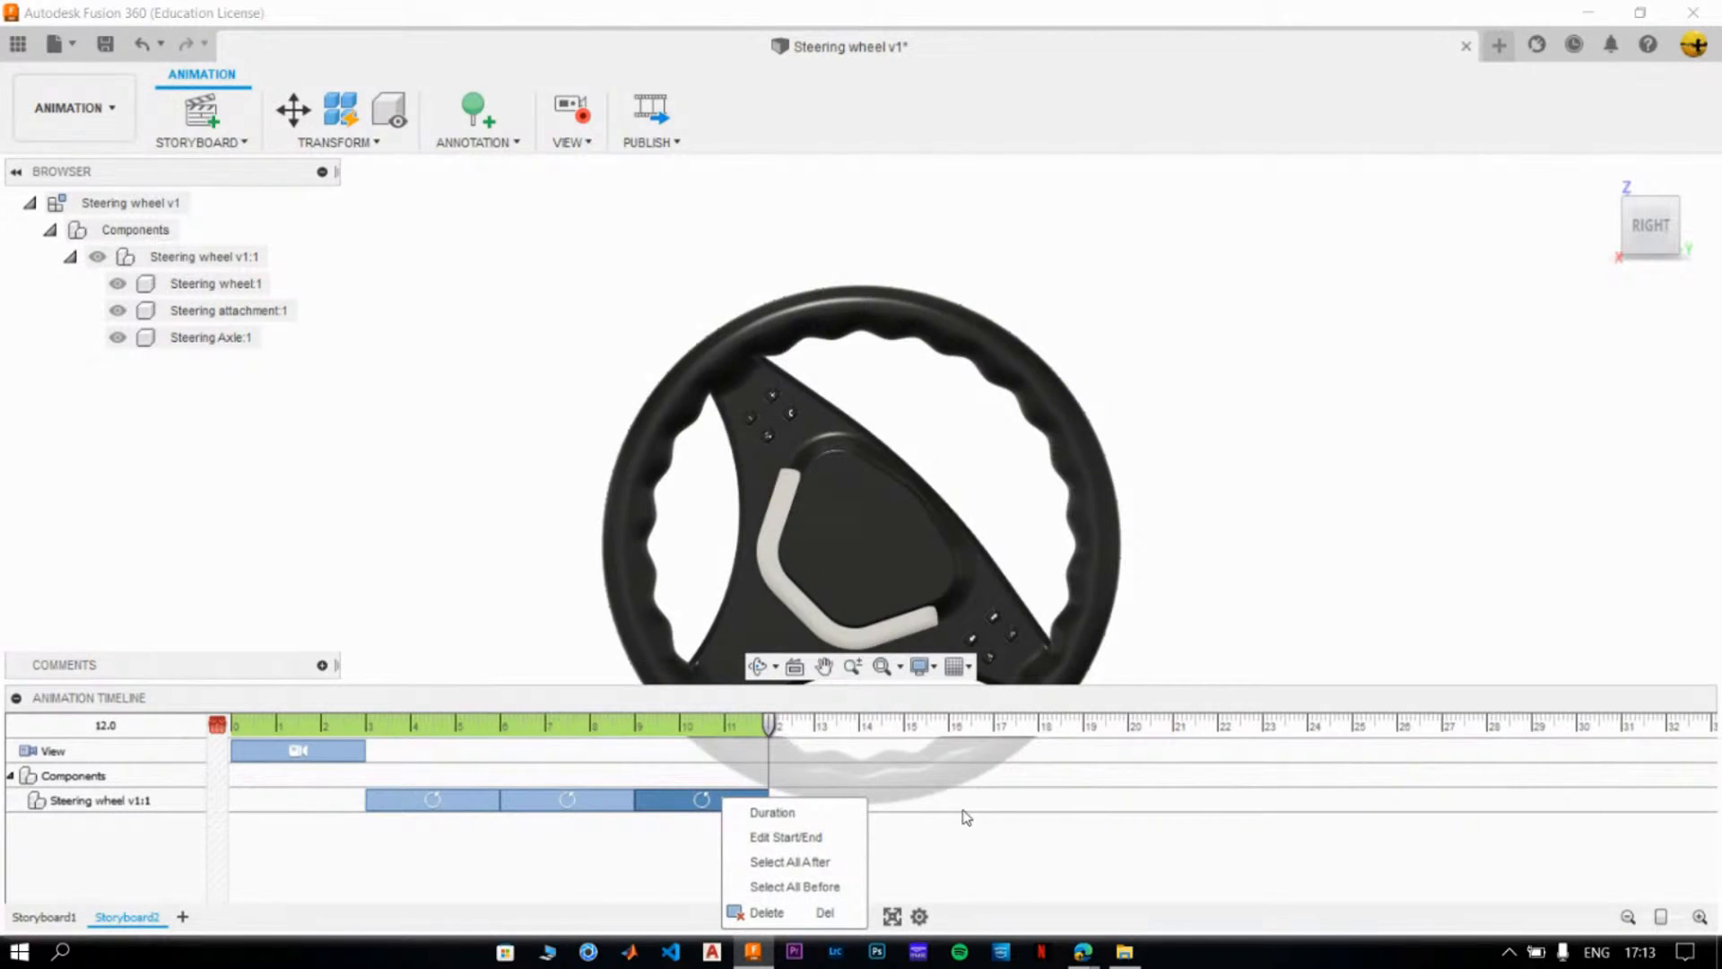
pyautogui.click(962, 810)
pyautogui.click(545, 530)
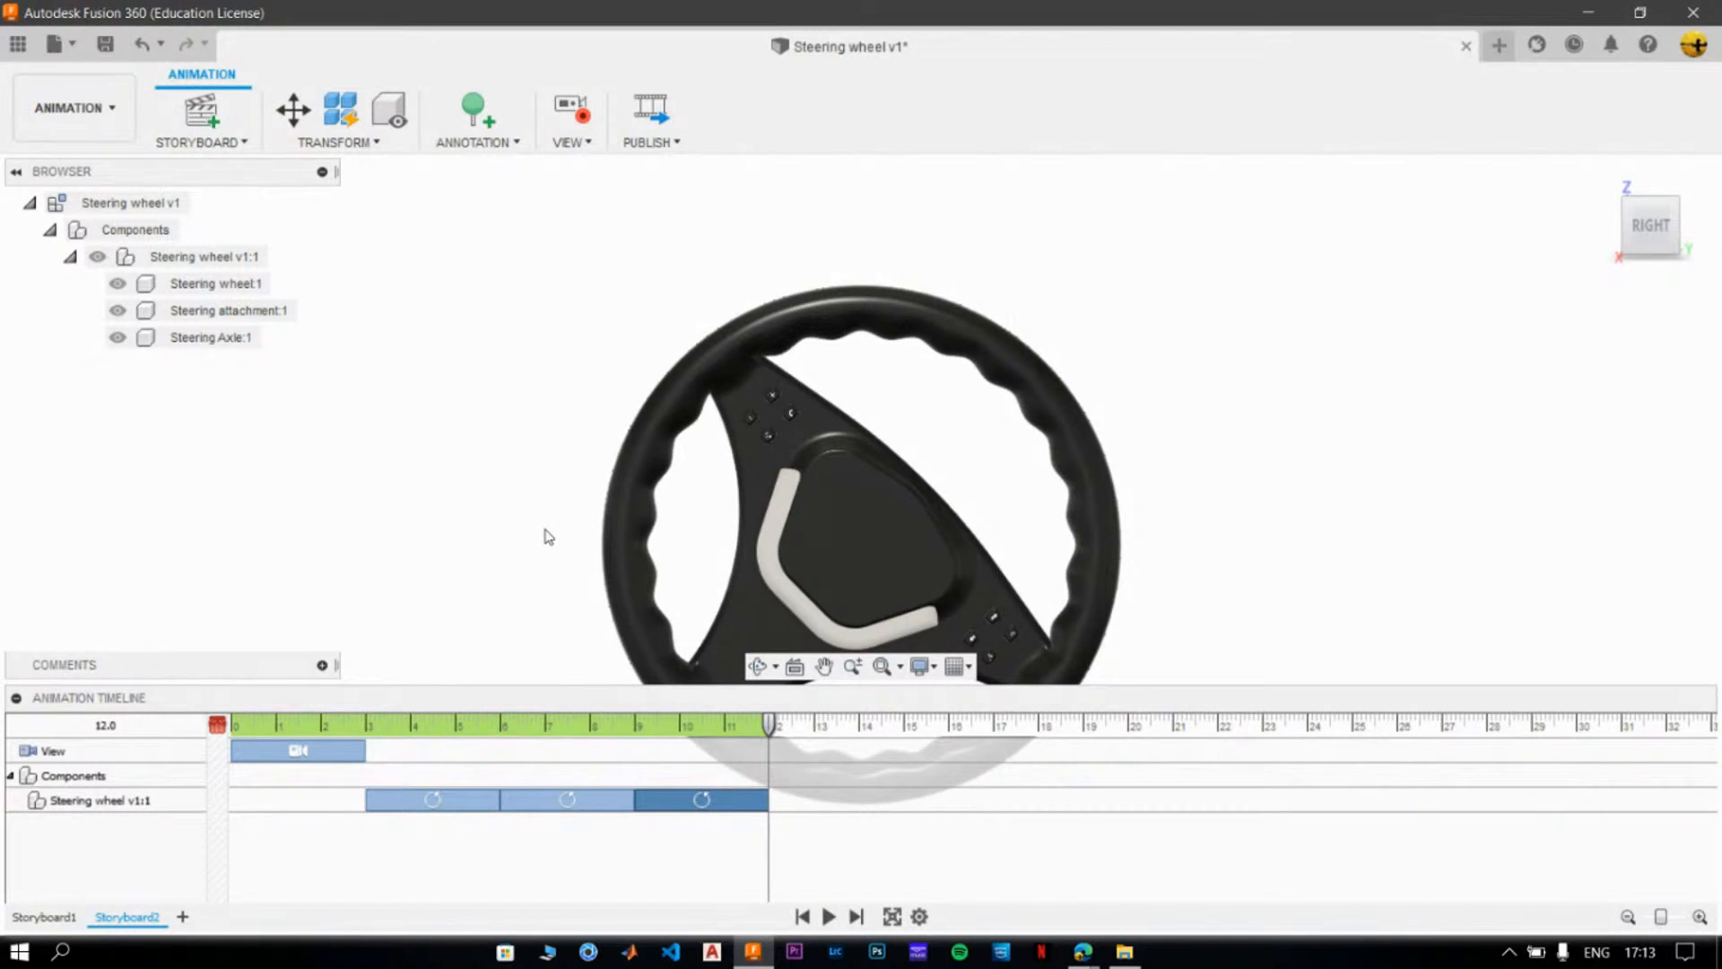
pyautogui.click(603, 799)
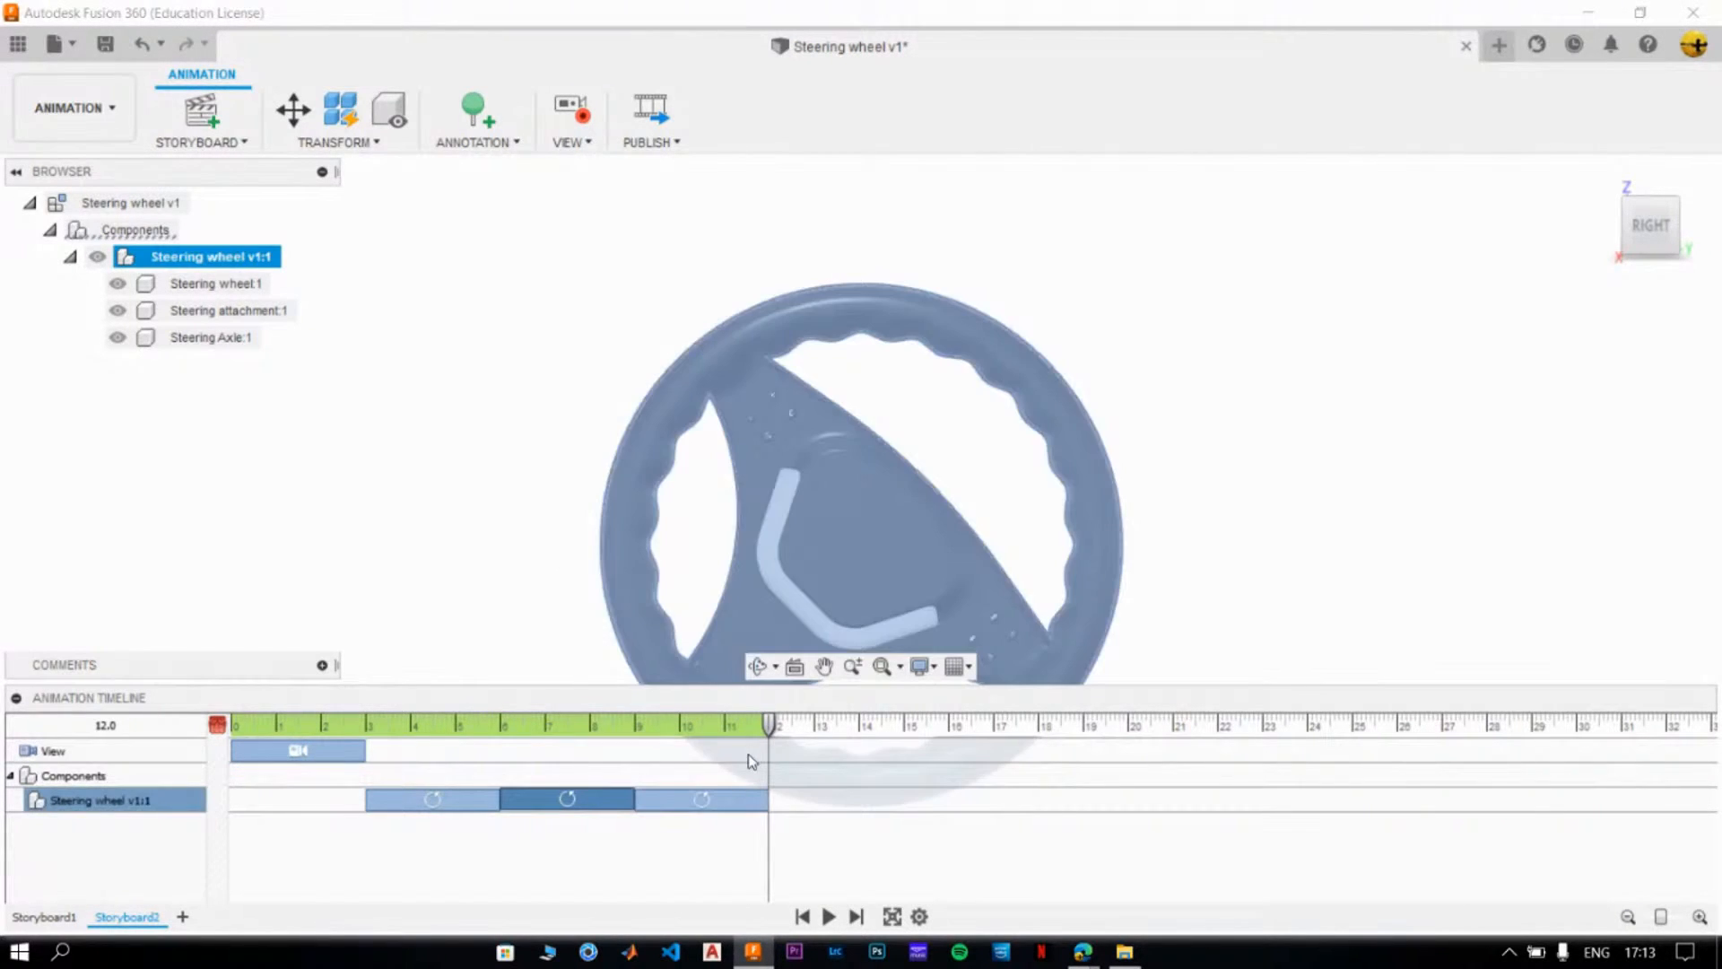
pyautogui.click(485, 536)
# - Change the X angle of the wheel's third rotation action to -50° with the playhead at 12.0
pyautogui.click(681, 800)
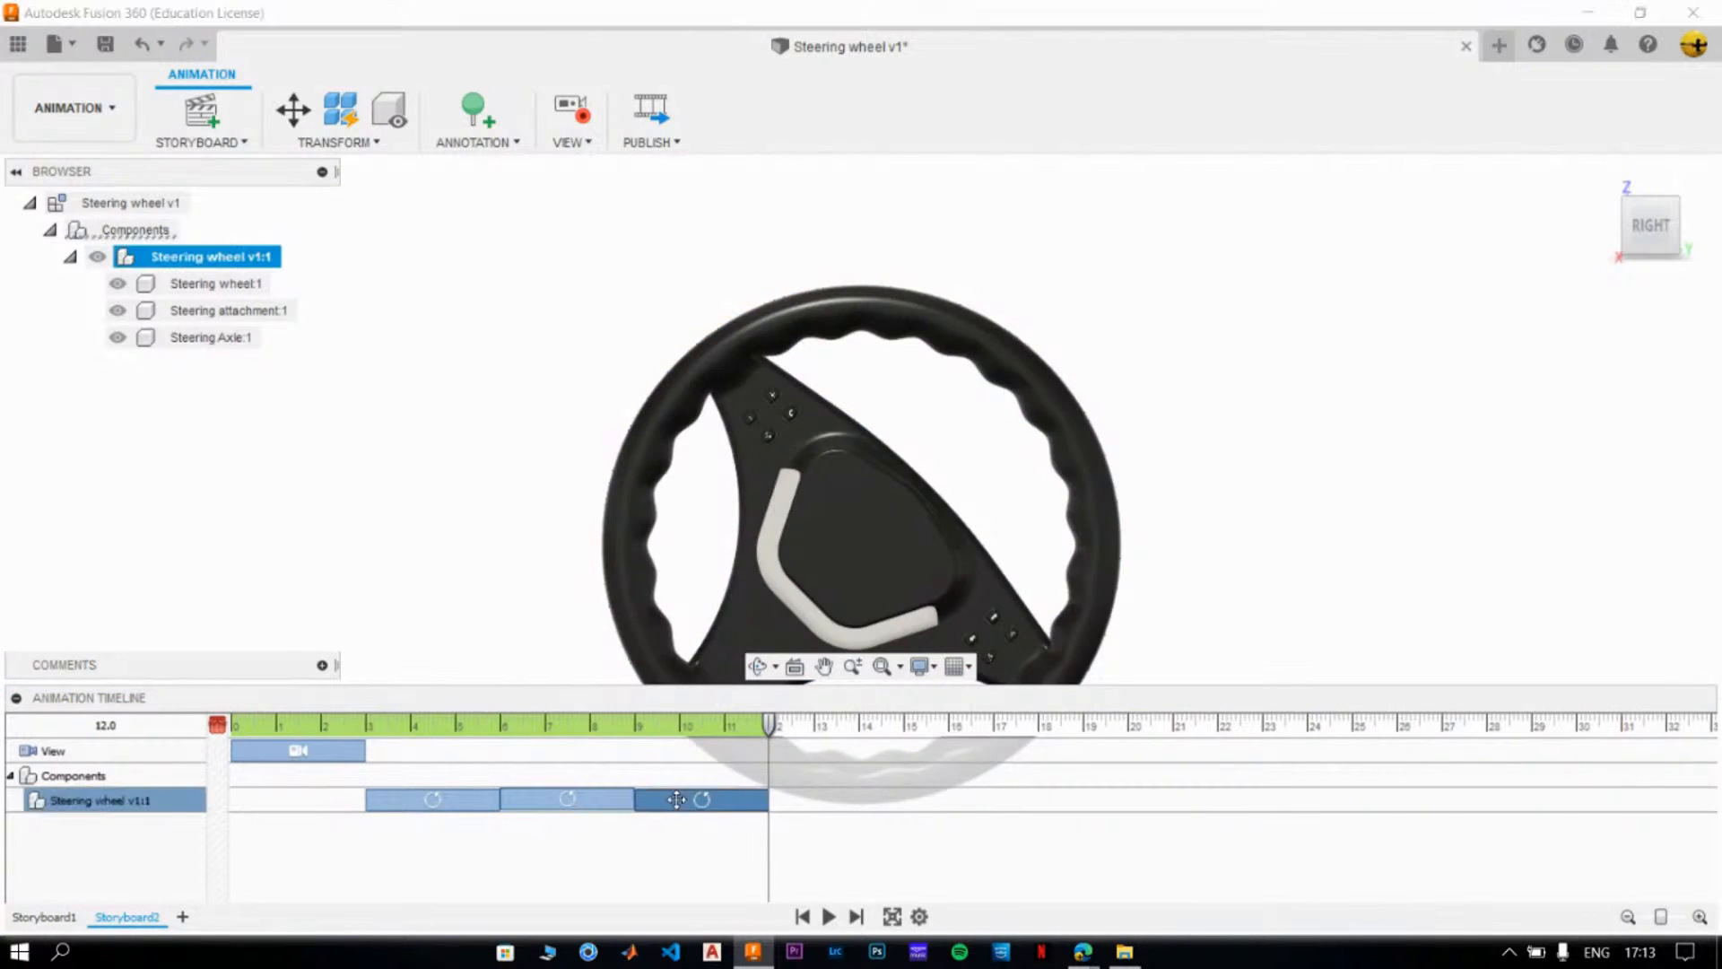
pyautogui.rightClick(682, 803)
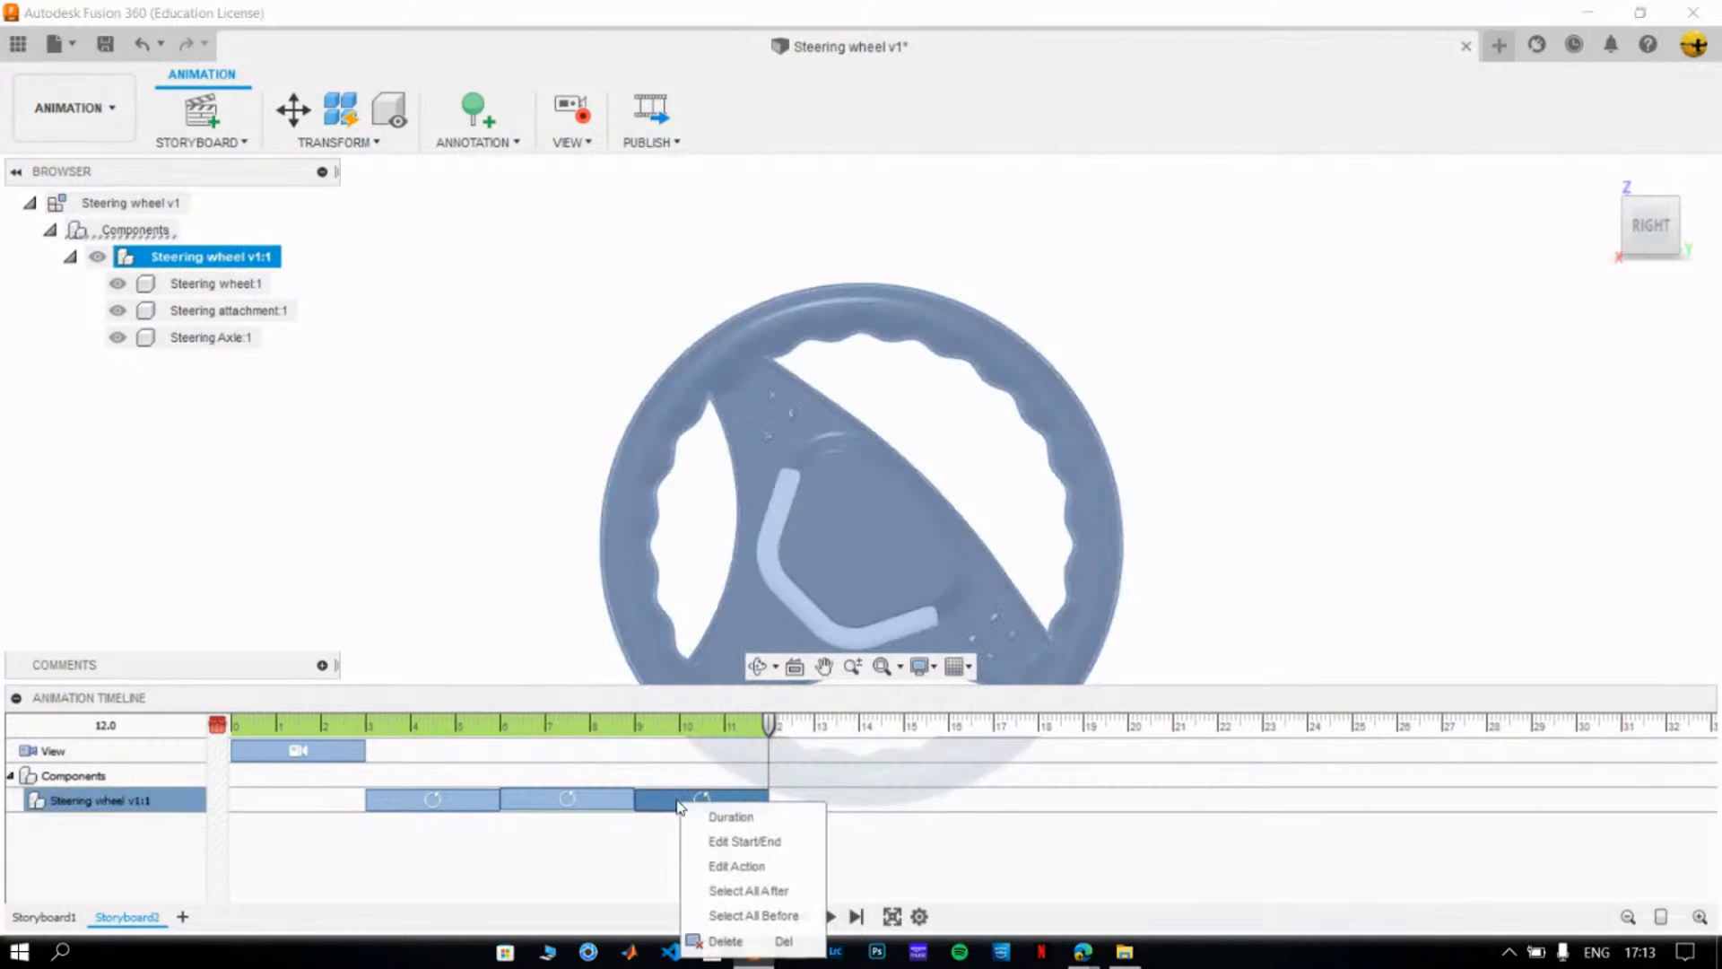
pyautogui.click(714, 867)
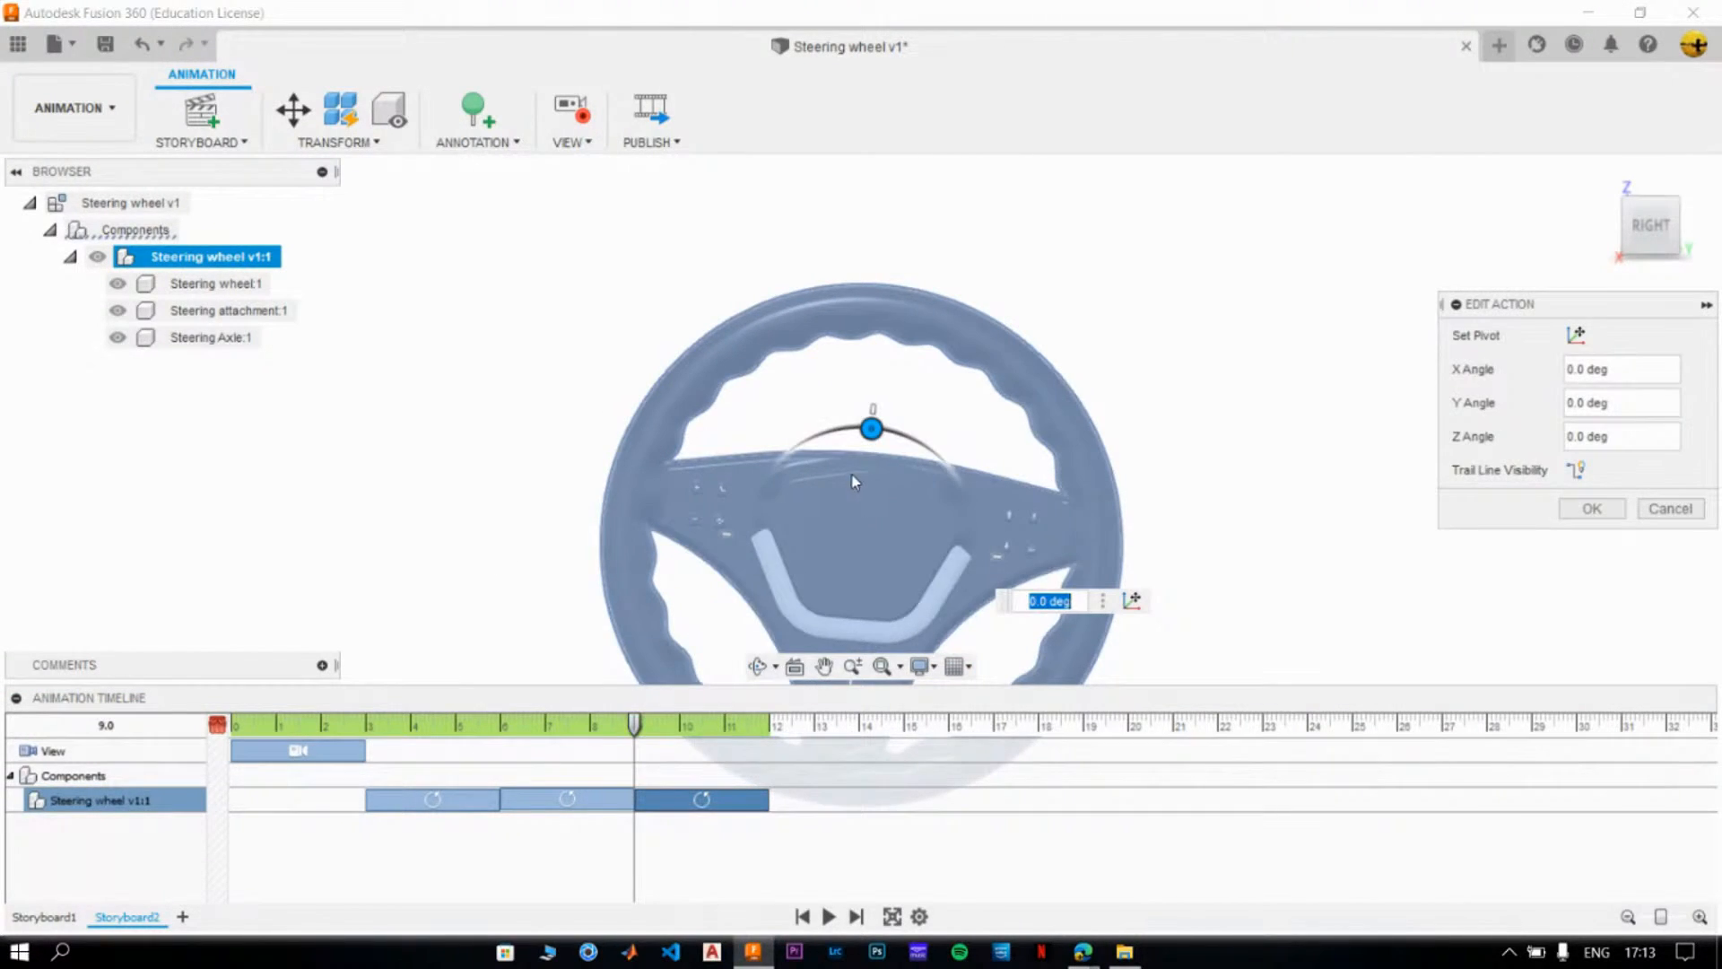
pyautogui.moveTo(636, 725); pyautogui.dragTo(773, 734)
pyautogui.moveTo(871, 429); pyautogui.dragTo(947, 483)
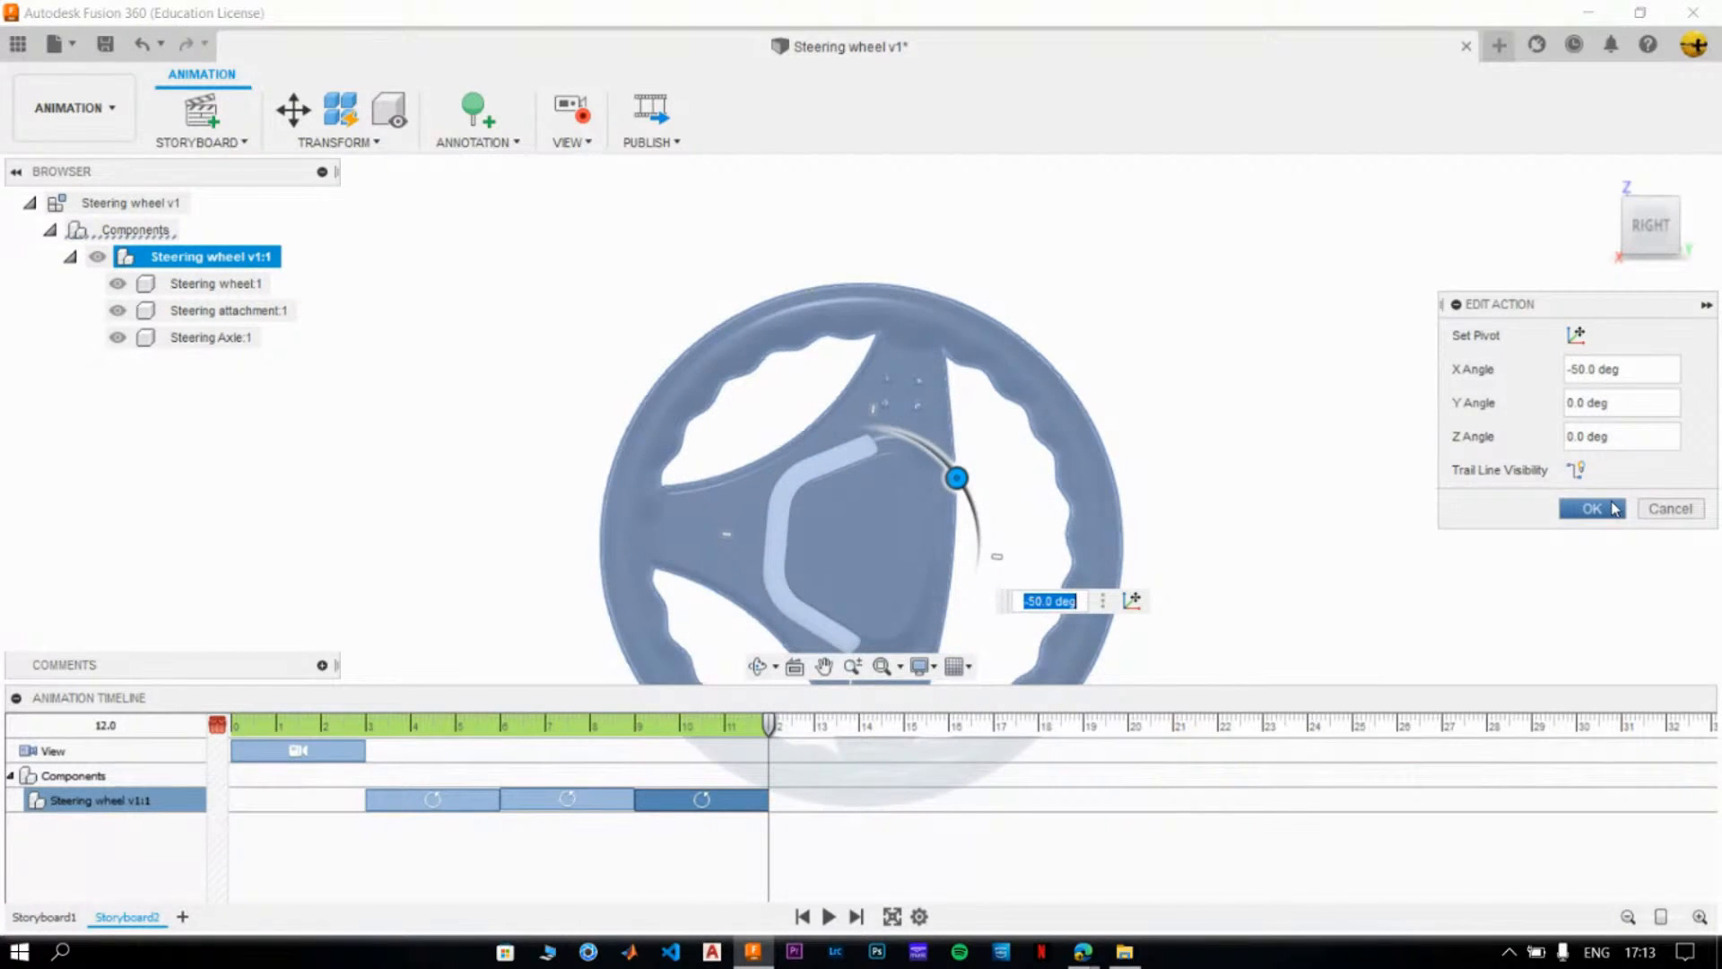
pyautogui.click(1605, 509)
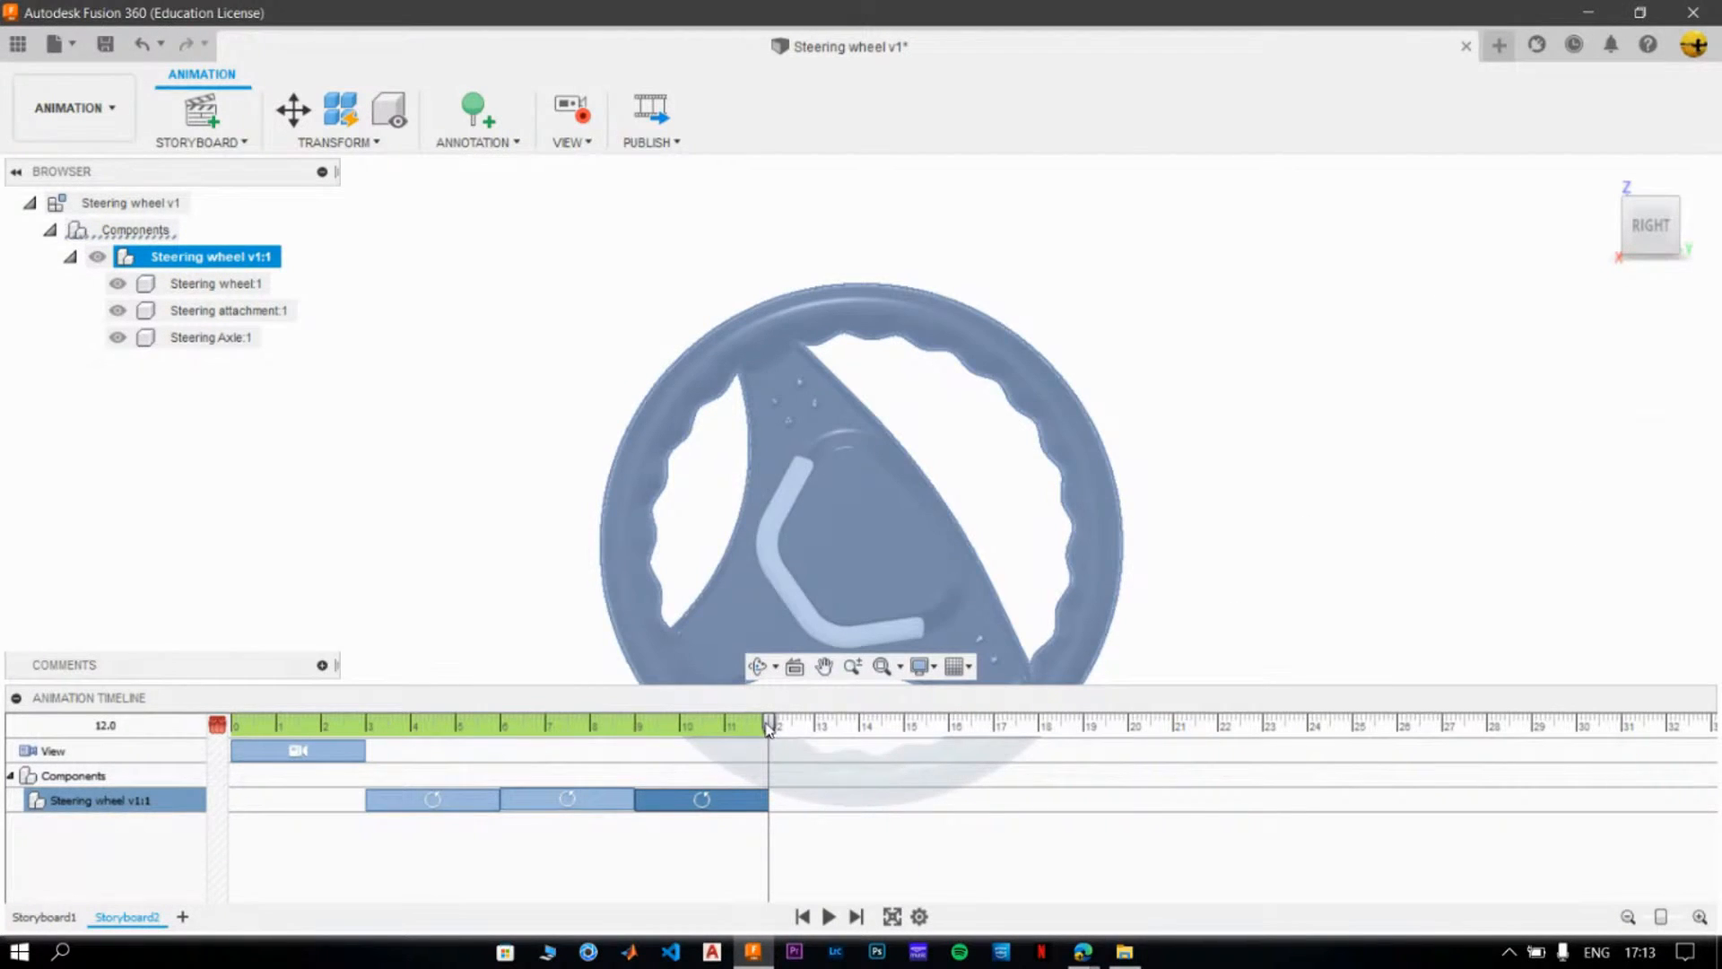
# - Edit the wheel's third rotation action to an X angle of -90°
pyautogui.rightClick(720, 805)
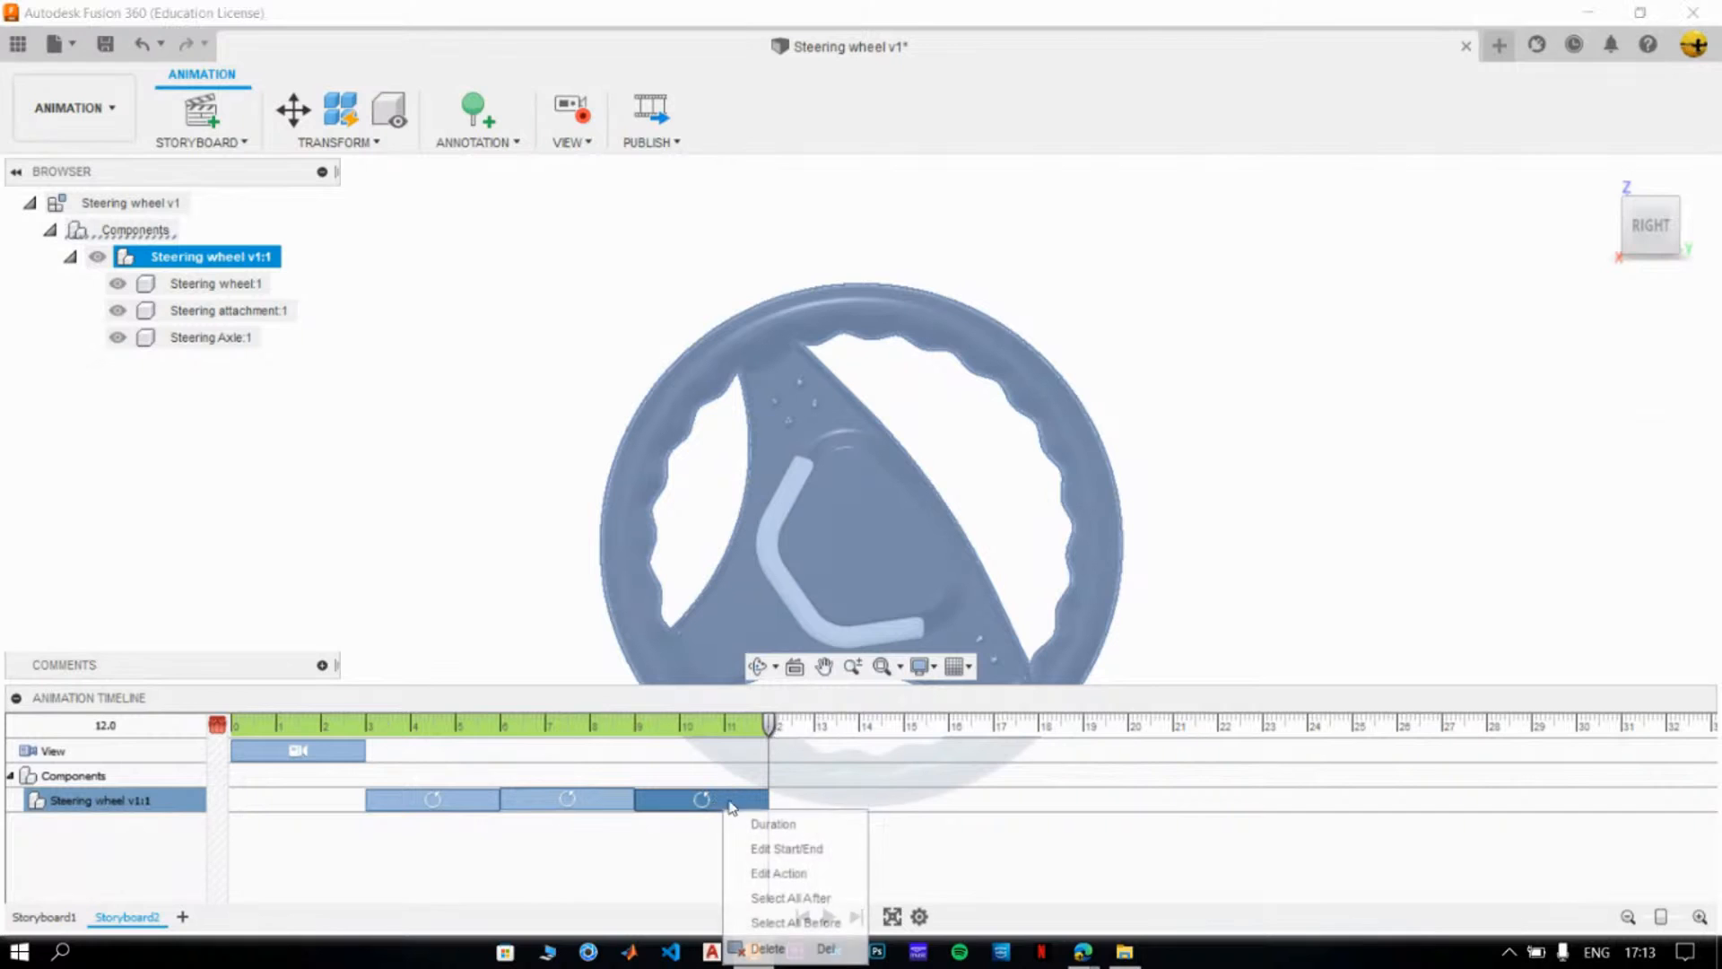
pyautogui.click(790, 875)
pyautogui.moveTo(868, 431); pyautogui.dragTo(972, 557)
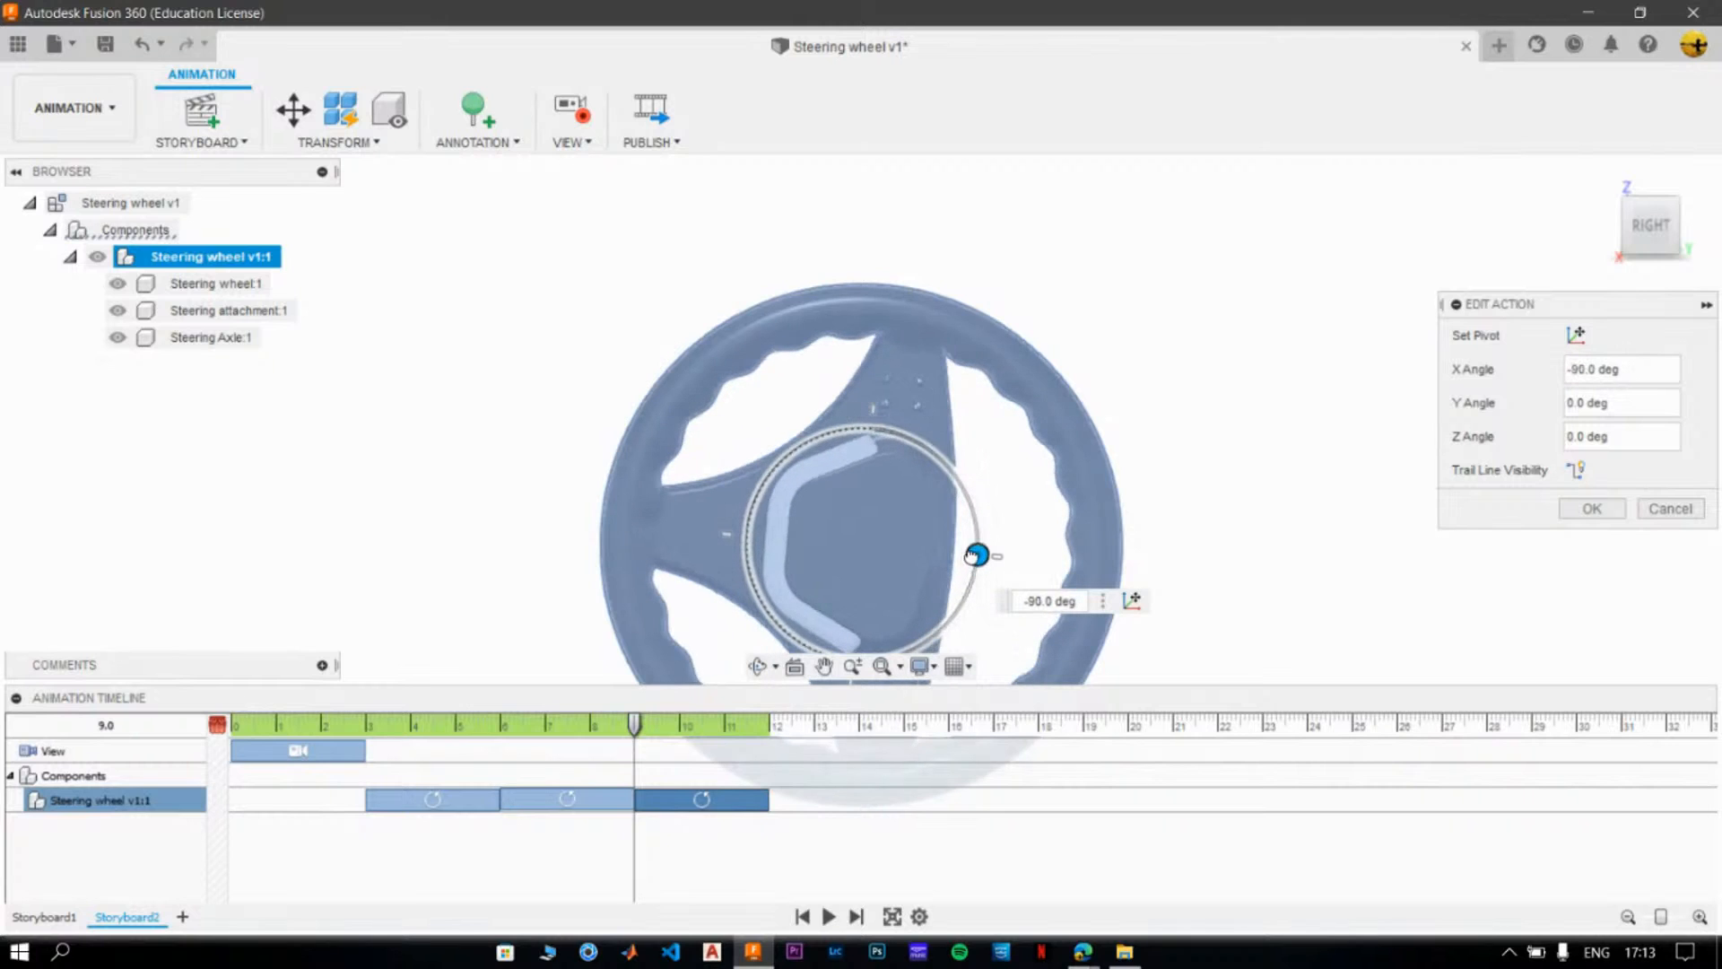
pyautogui.click(1592, 509)
pyautogui.click(1474, 520)
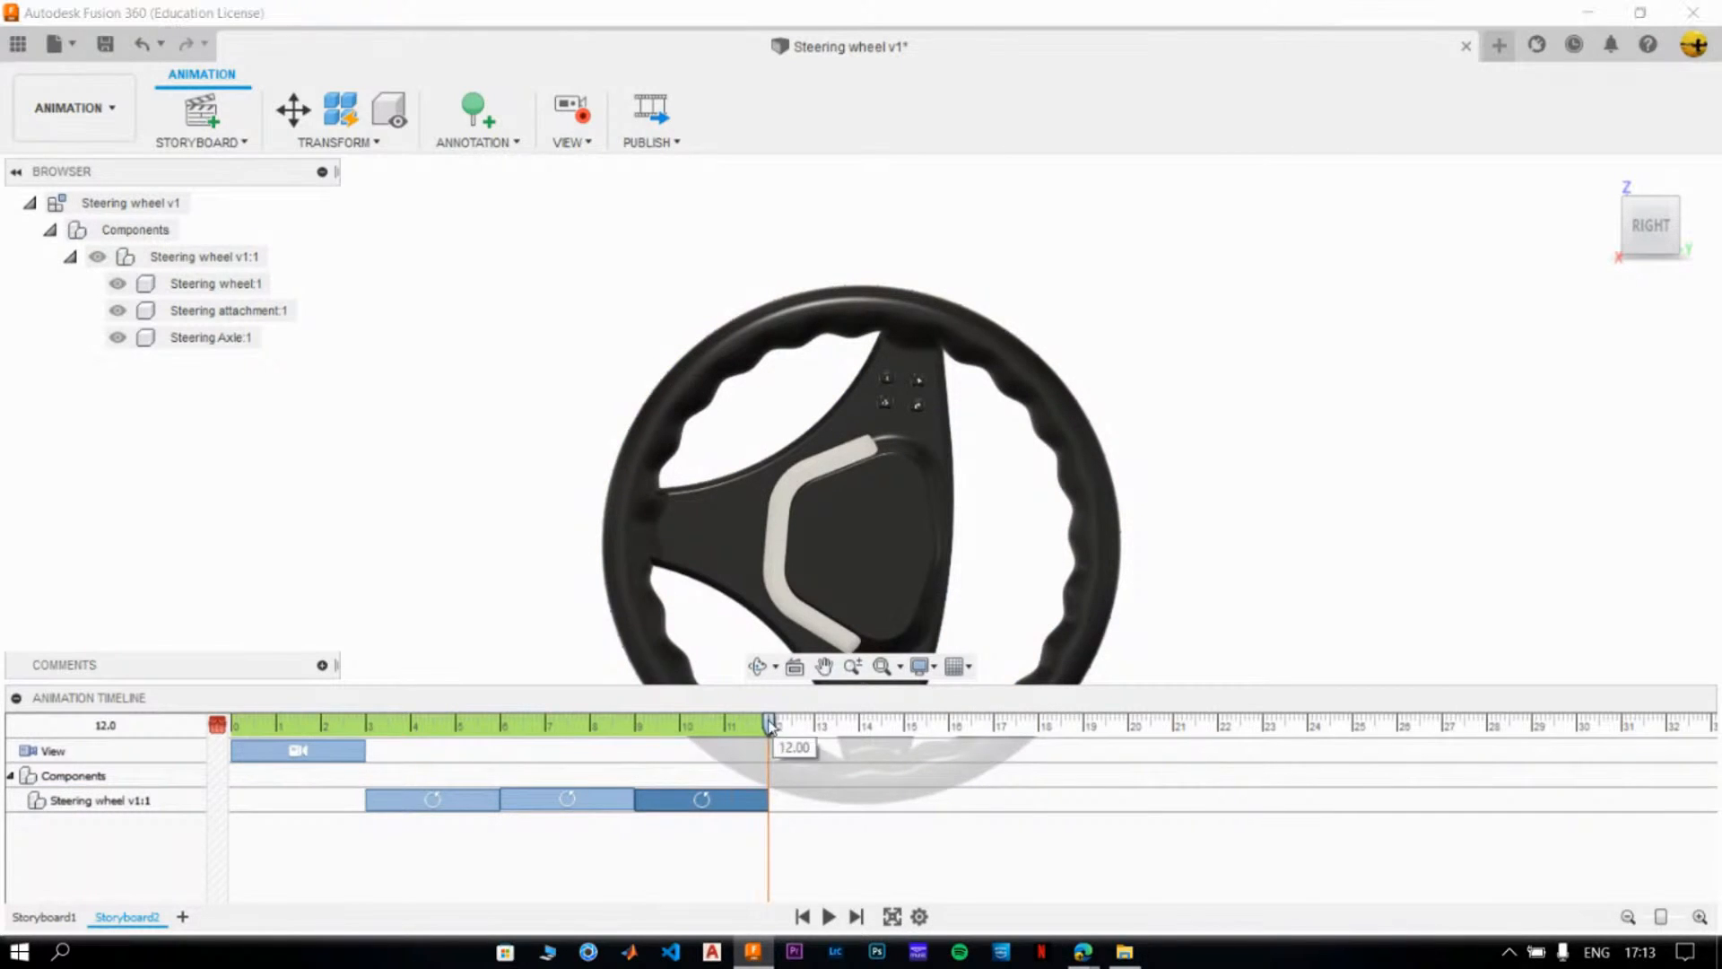
# - Play Storyboard2 in full screen from 0.0 to check the corrected rotation, then leave the full-screen view
pyautogui.moveTo(770, 724); pyautogui.dragTo(221, 729)
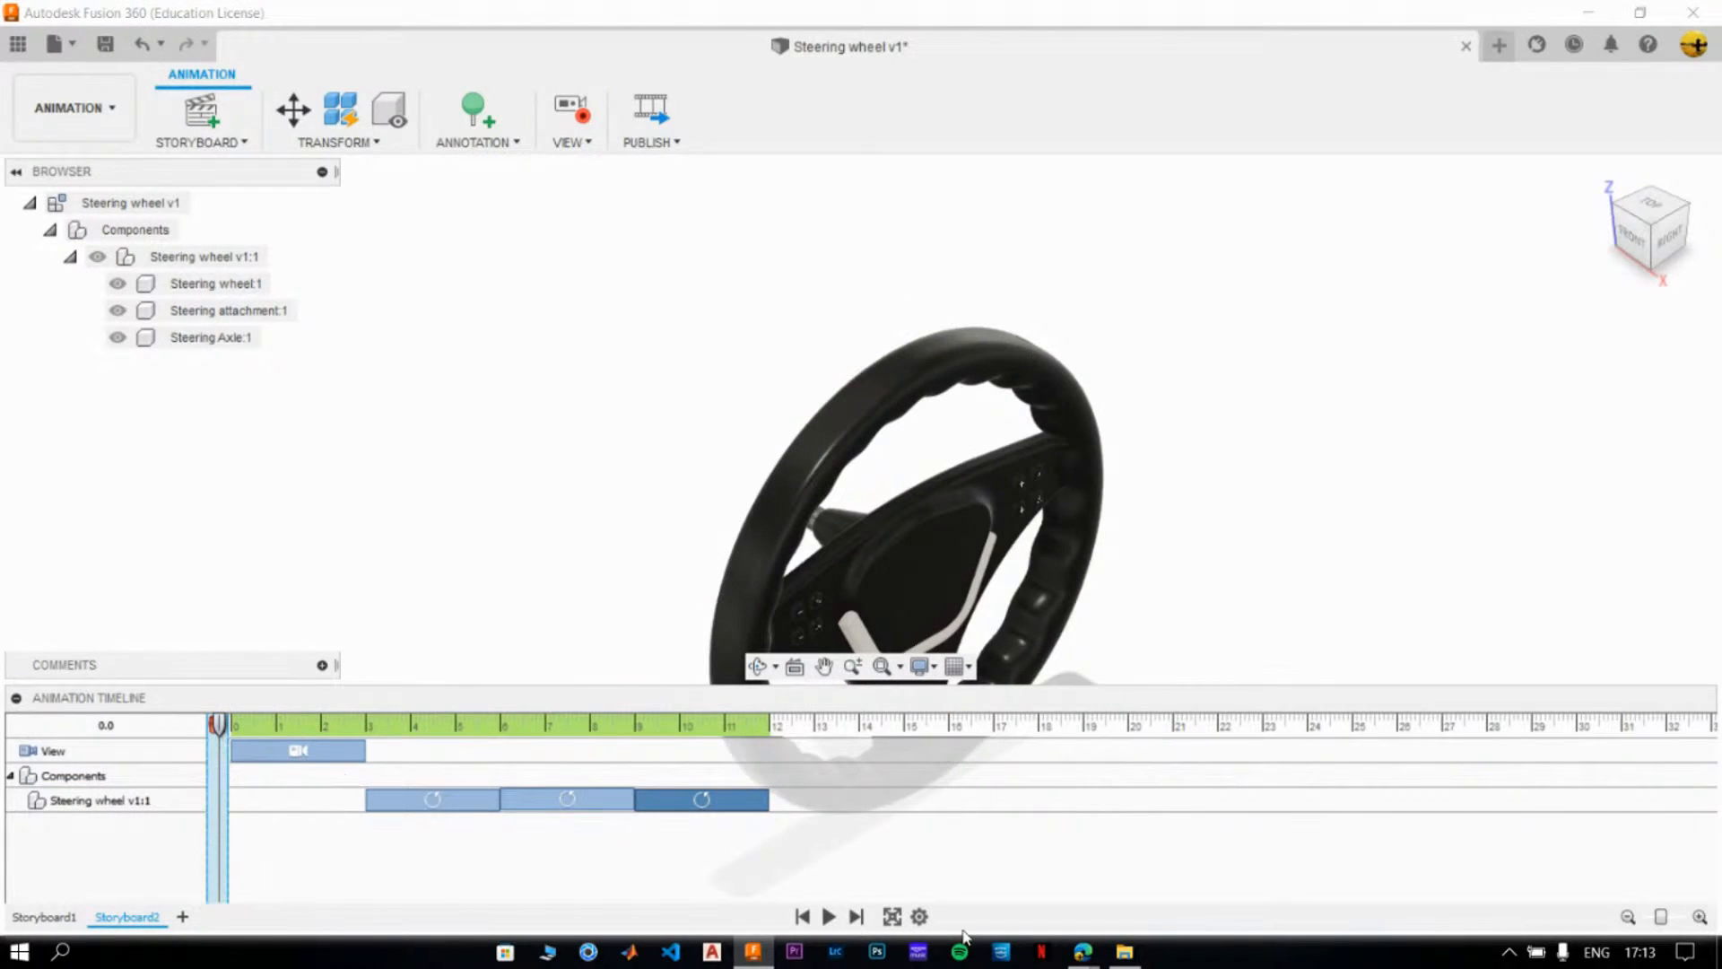
pyautogui.click(892, 916)
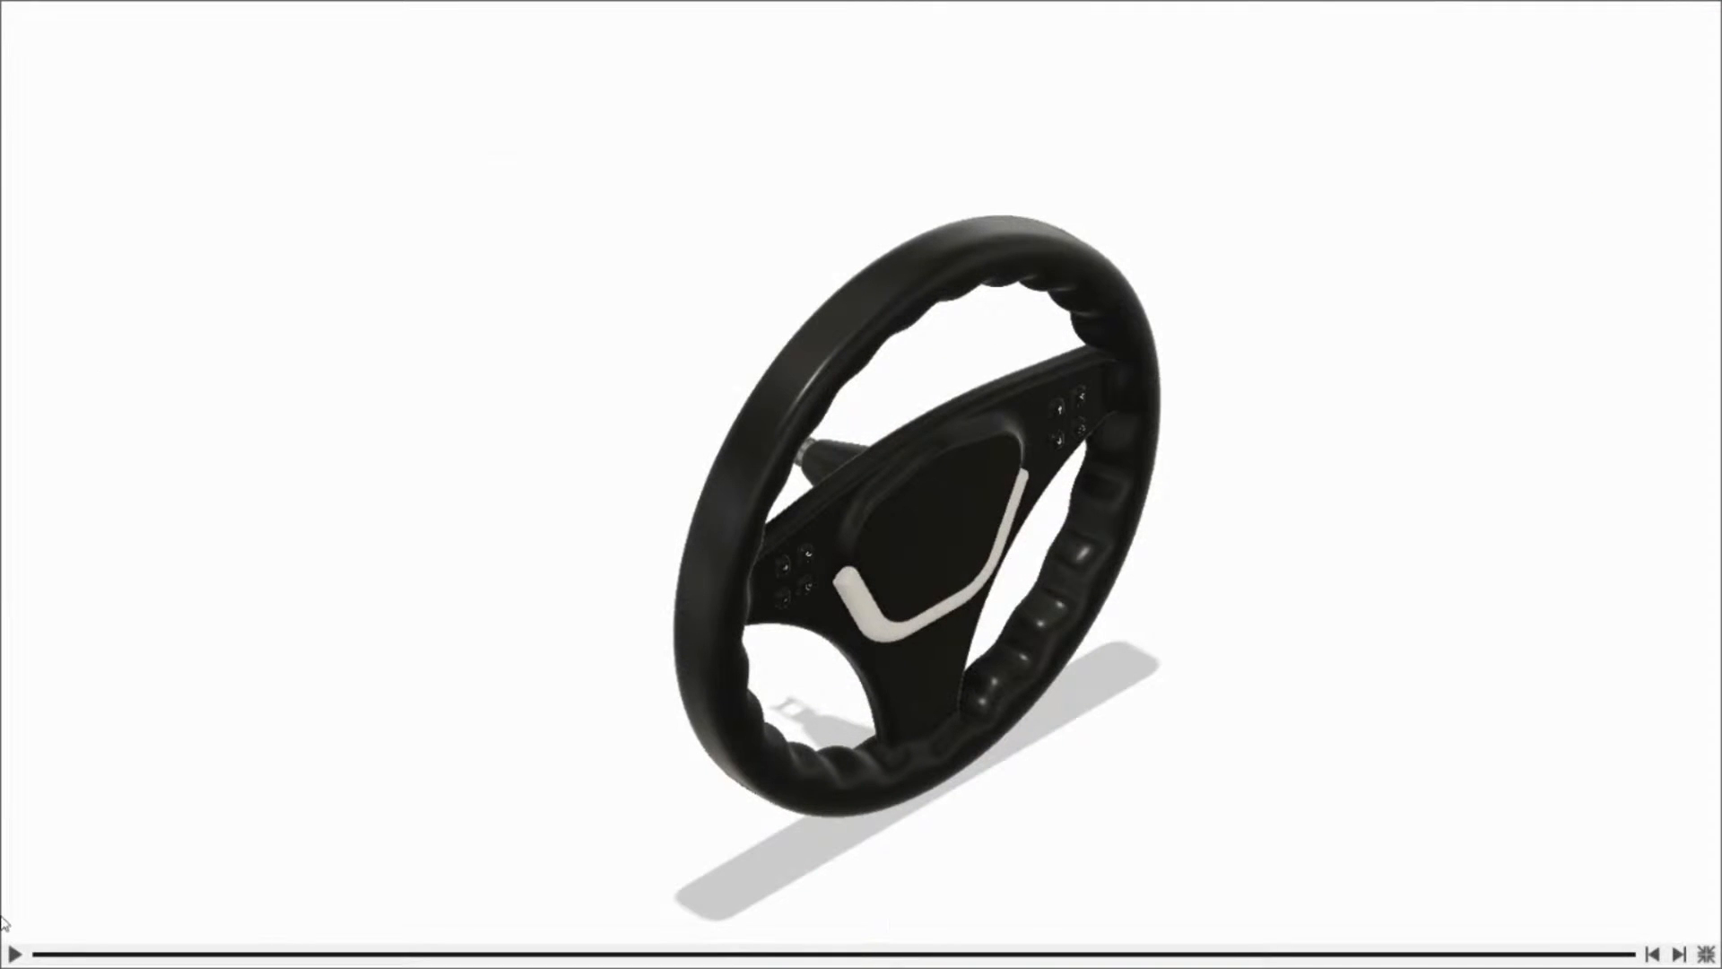
pyautogui.click(11, 955)
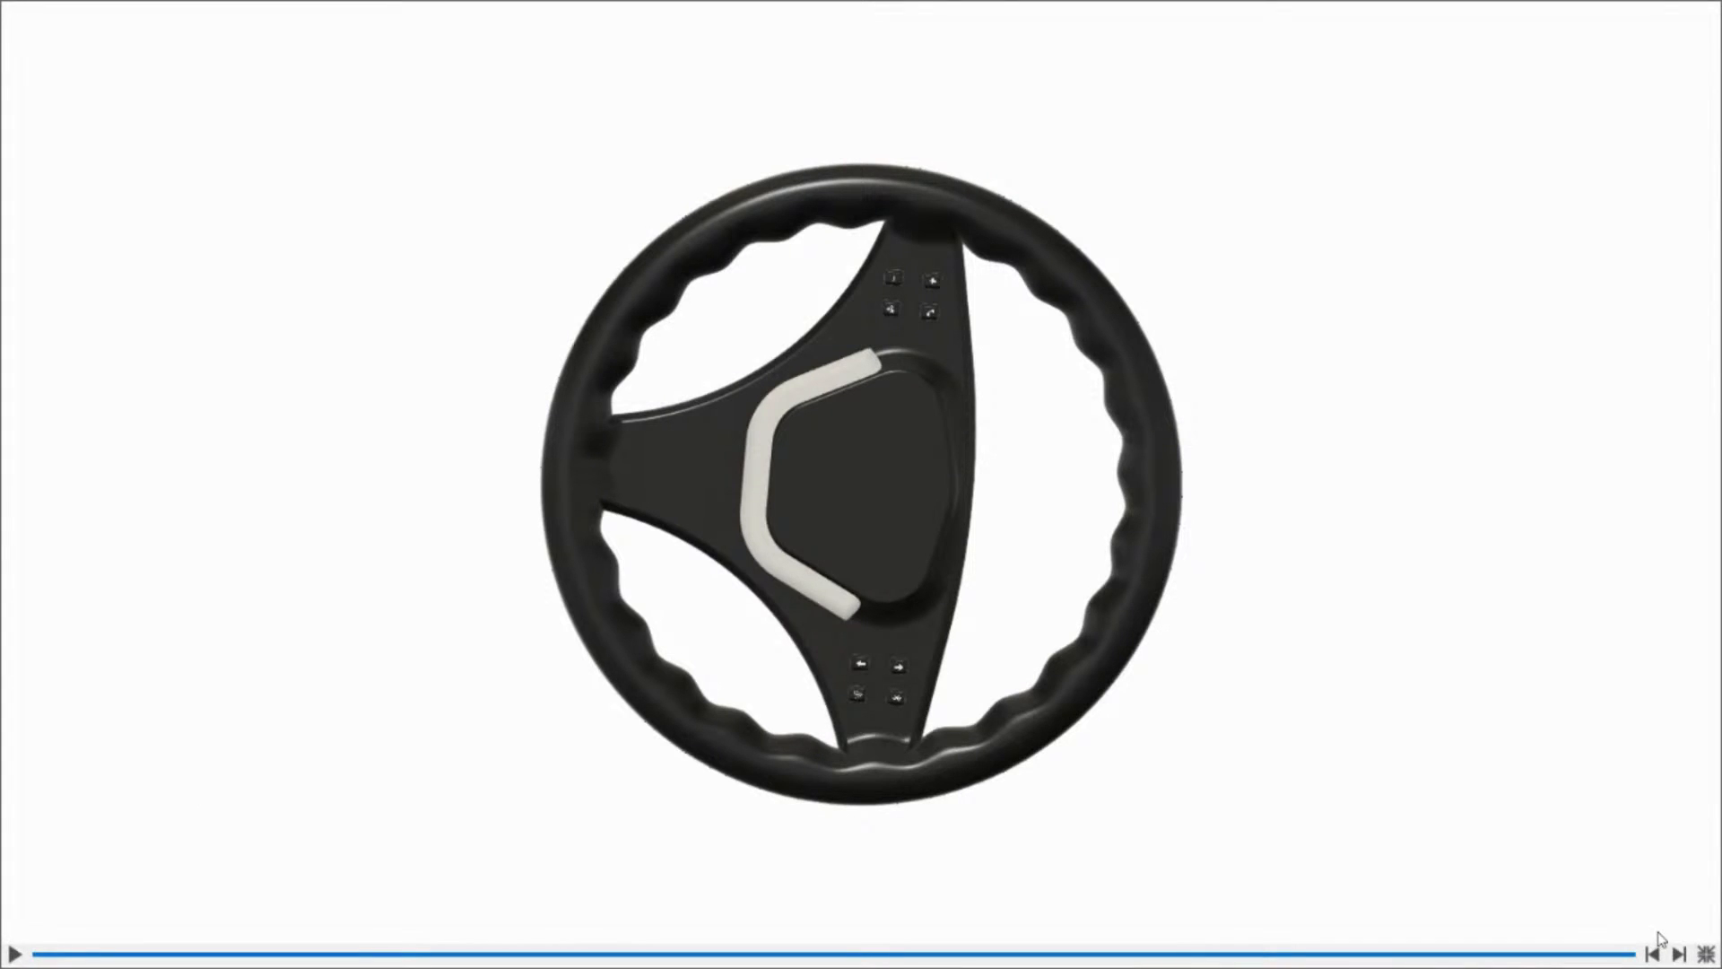
pyautogui.click(1707, 953)
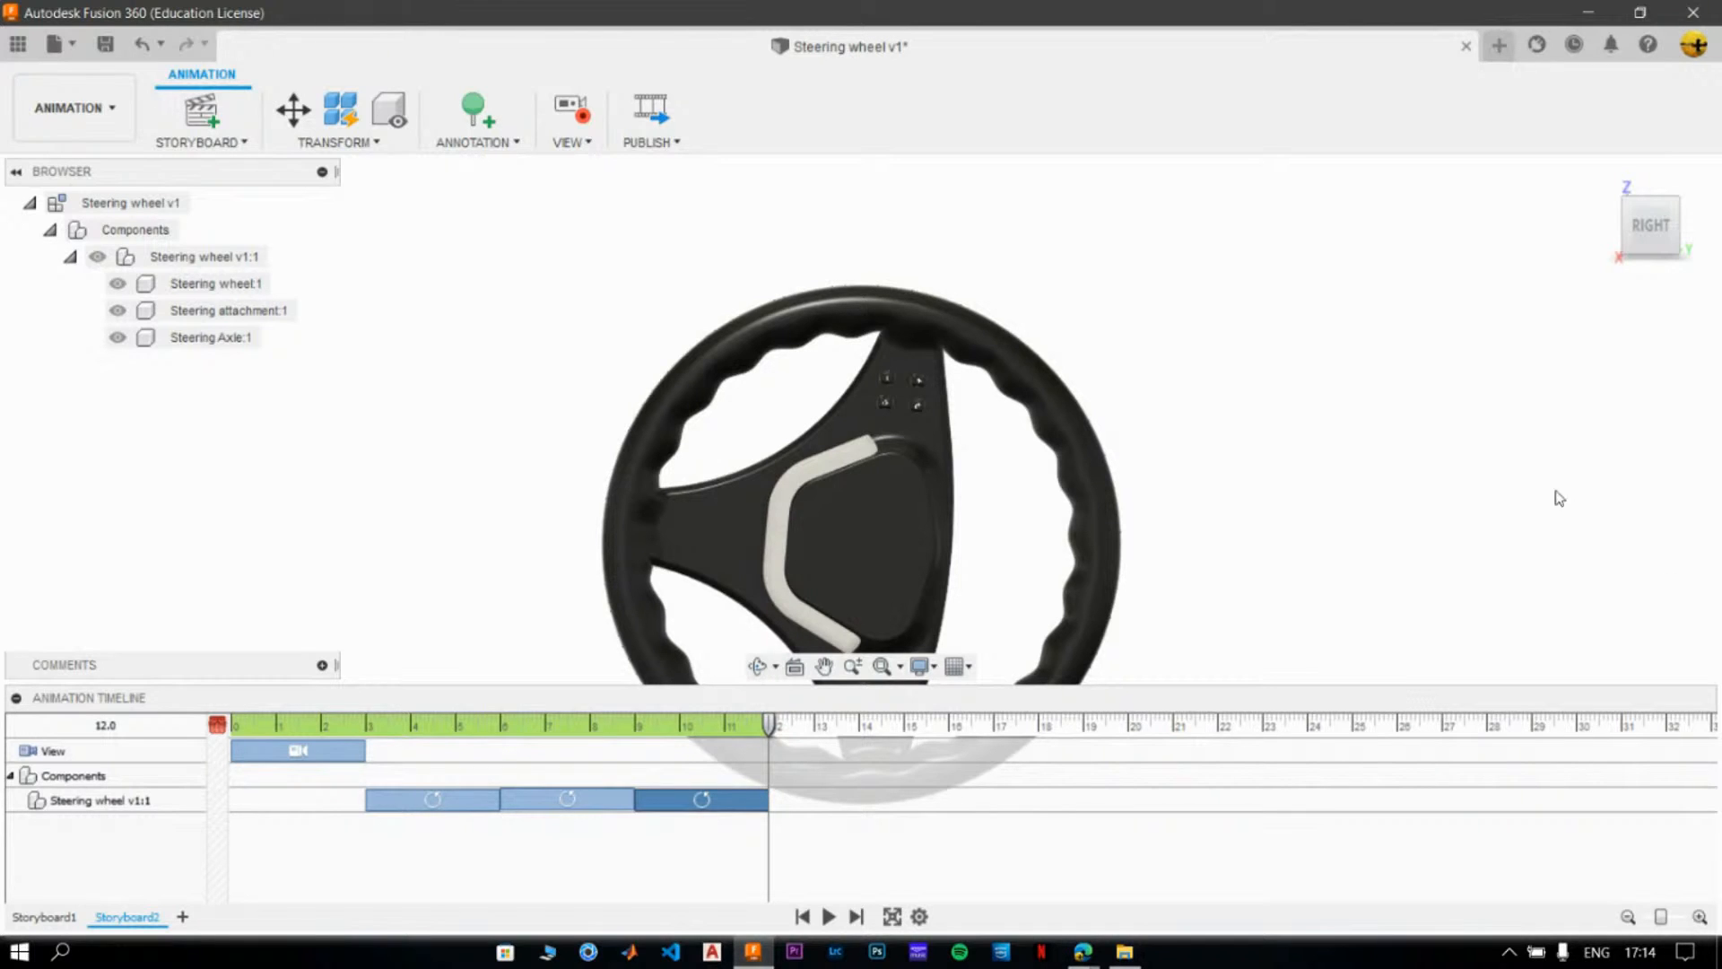
# - Publish a video with the scope set to Current Storyboard at 1920 x 1080 (16:9)
pyautogui.click(662, 110)
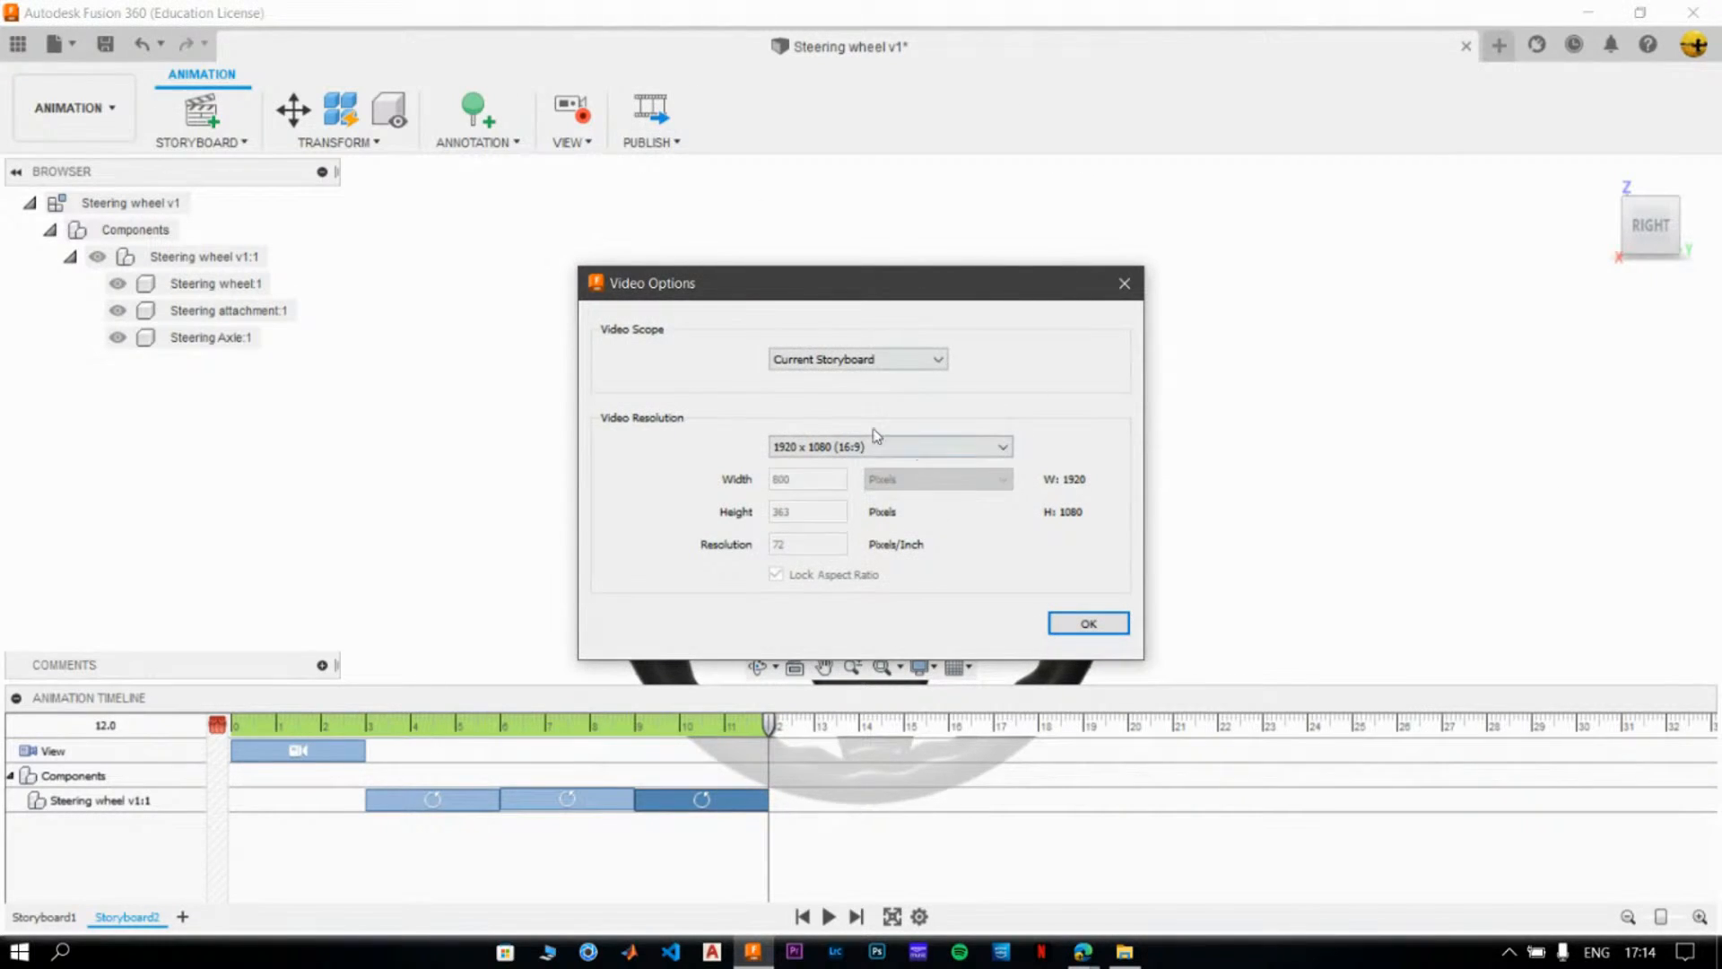
pyautogui.click(856, 363)
pyautogui.click(855, 392)
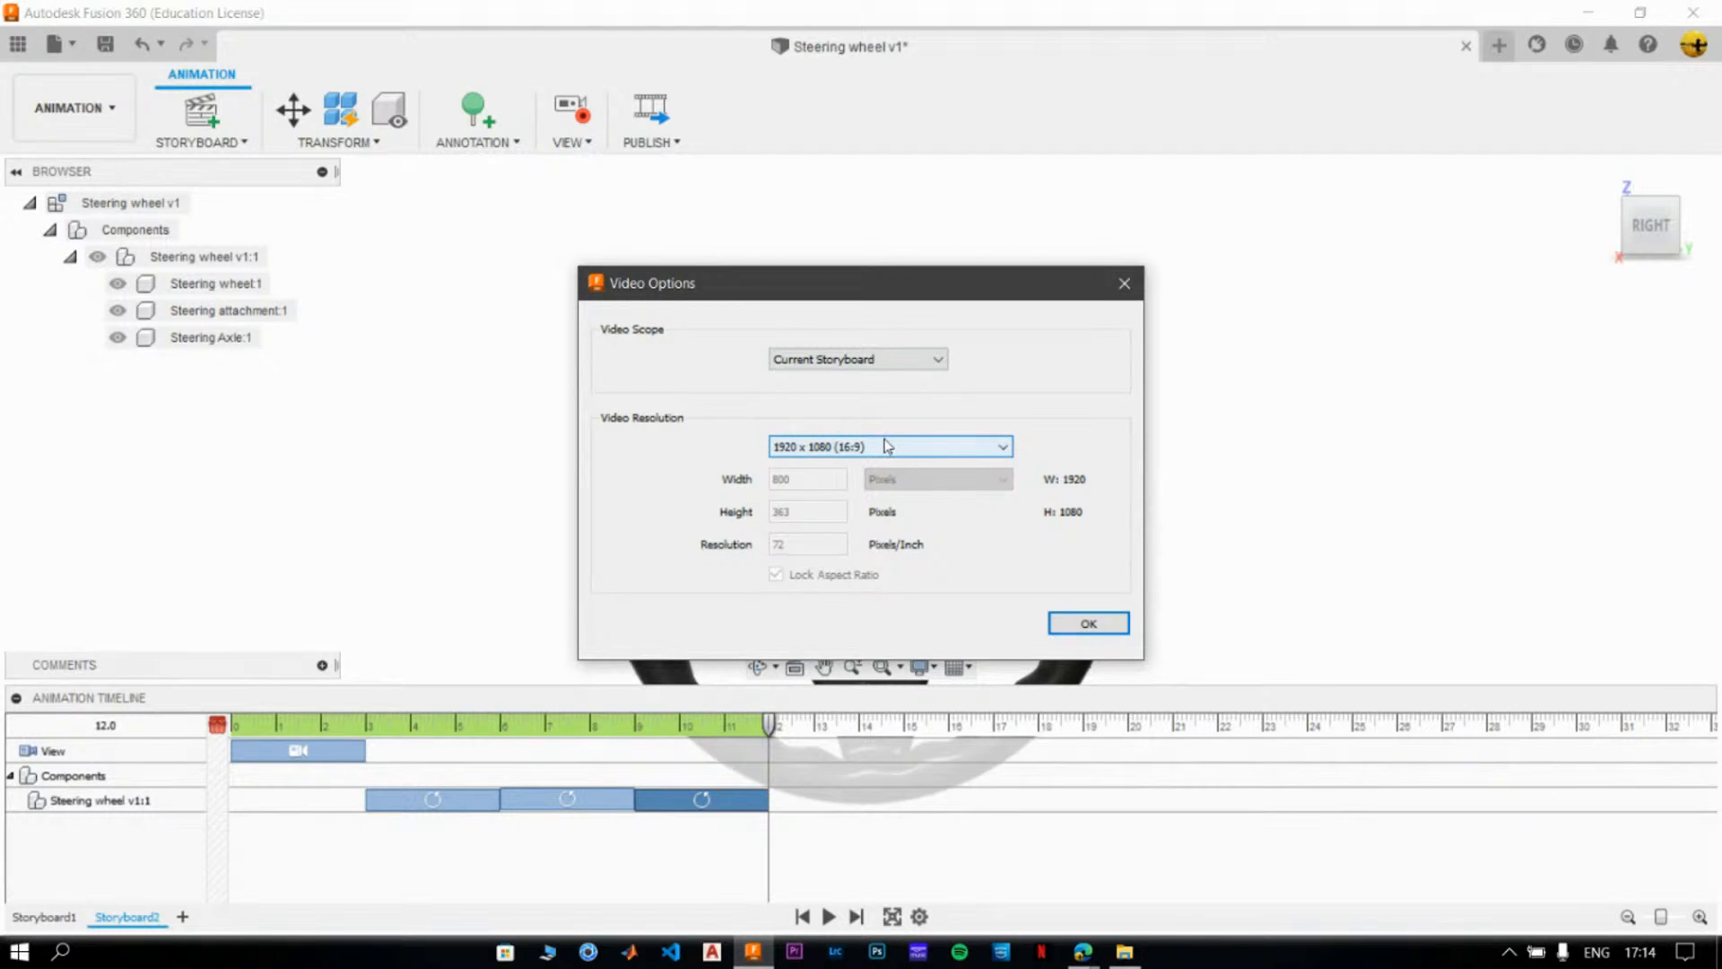
pyautogui.click(1124, 625)
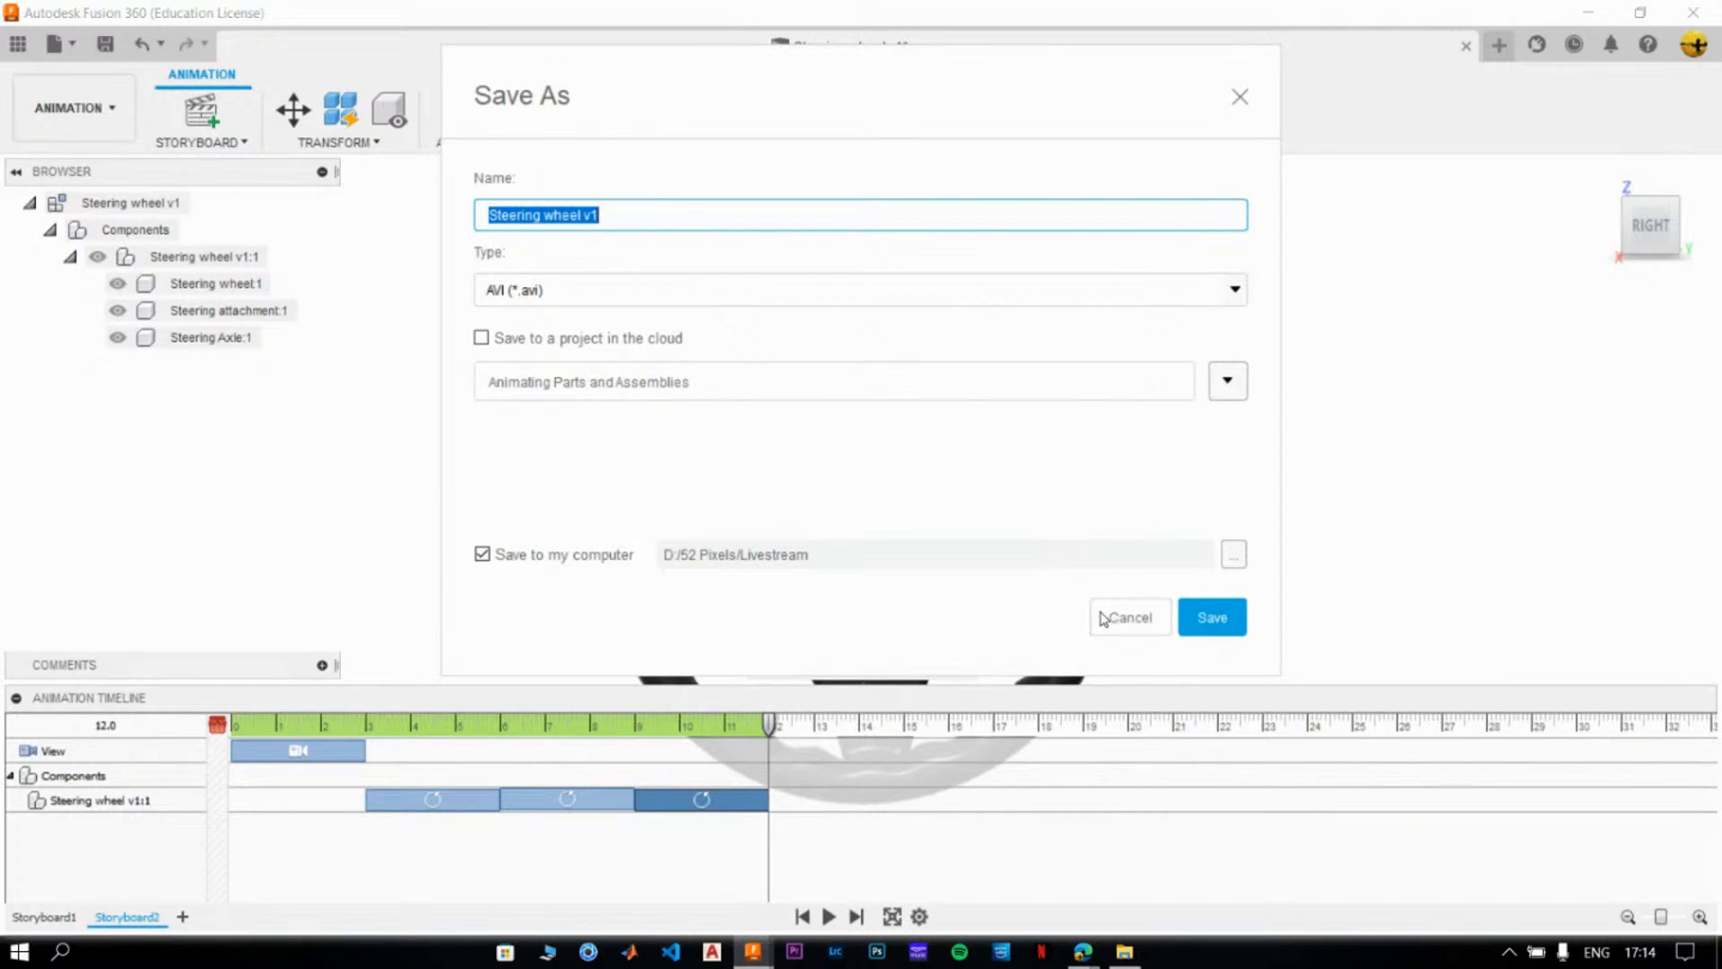
# - Save the video as an AVI named "Steering wheel Animation 2" in D:/52 Pixels/Livestream on the computer
pyautogui.click(674, 212)
pyautogui.press('BackSpace')
pyautogui.press('BackSpace')
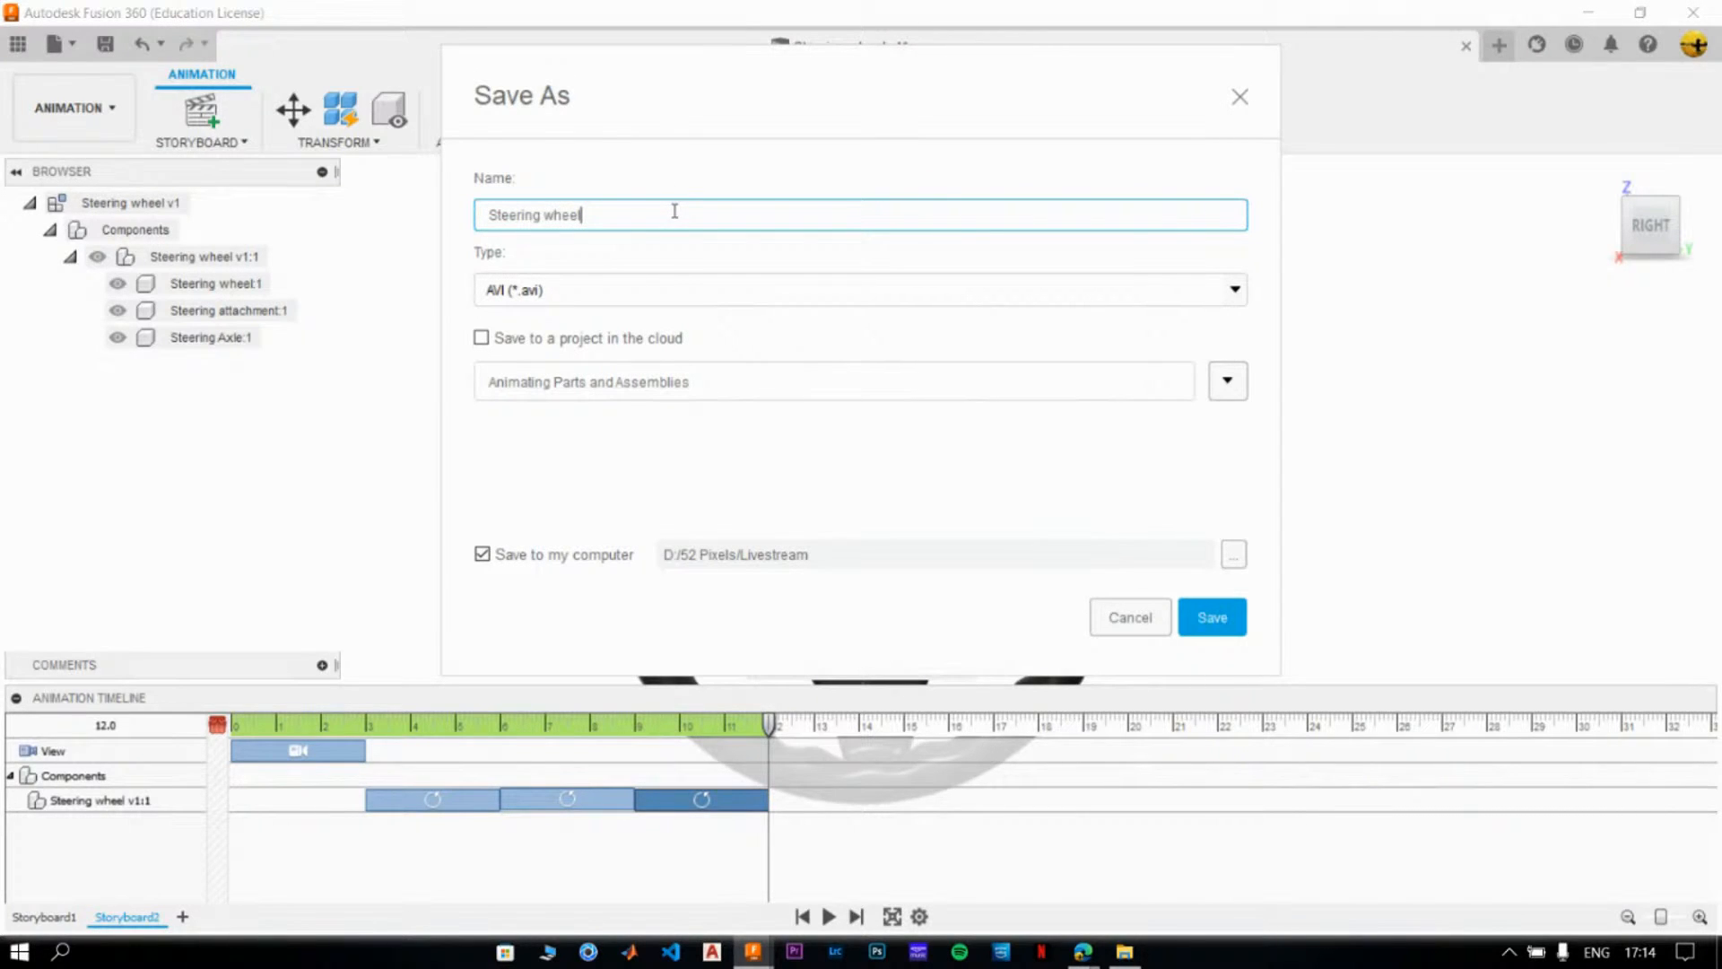
pyautogui.write('Animation 2')
pyautogui.click(1221, 630)
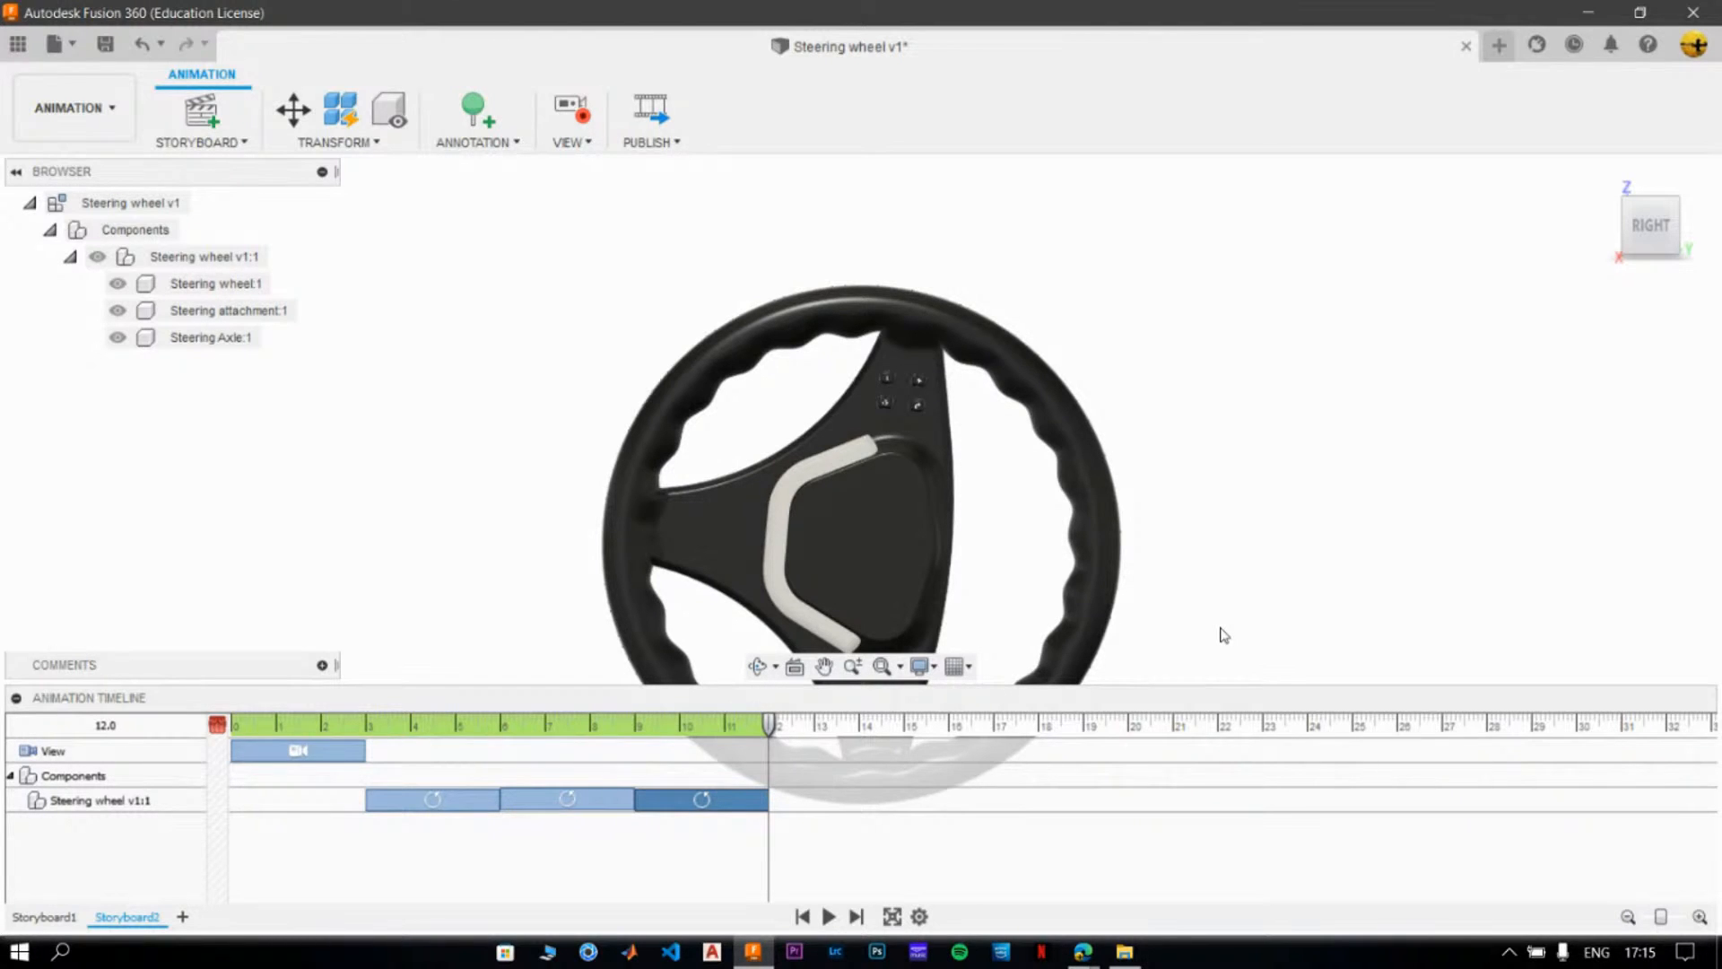
# - Switch to File Explorer, refresh the Livestream folder, play Steering wheel Animation 2, and return to Fusion 360
pyautogui.click(1123, 954)
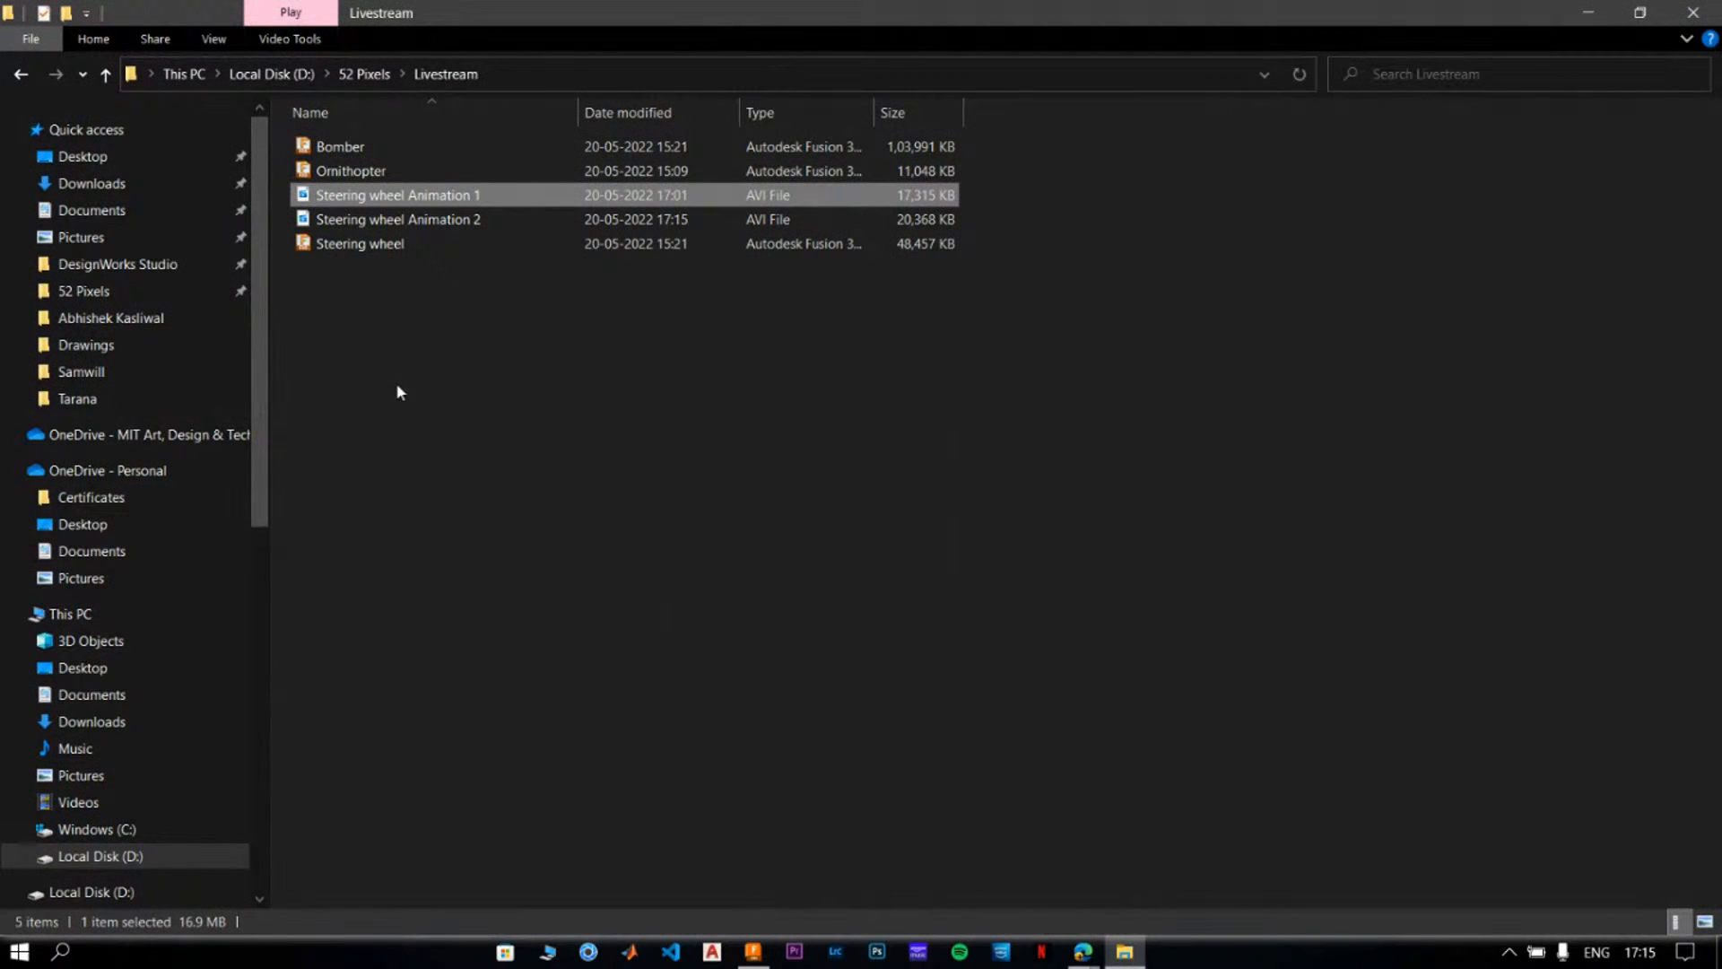
pyautogui.rightClick(396, 382)
pyautogui.click(453, 507)
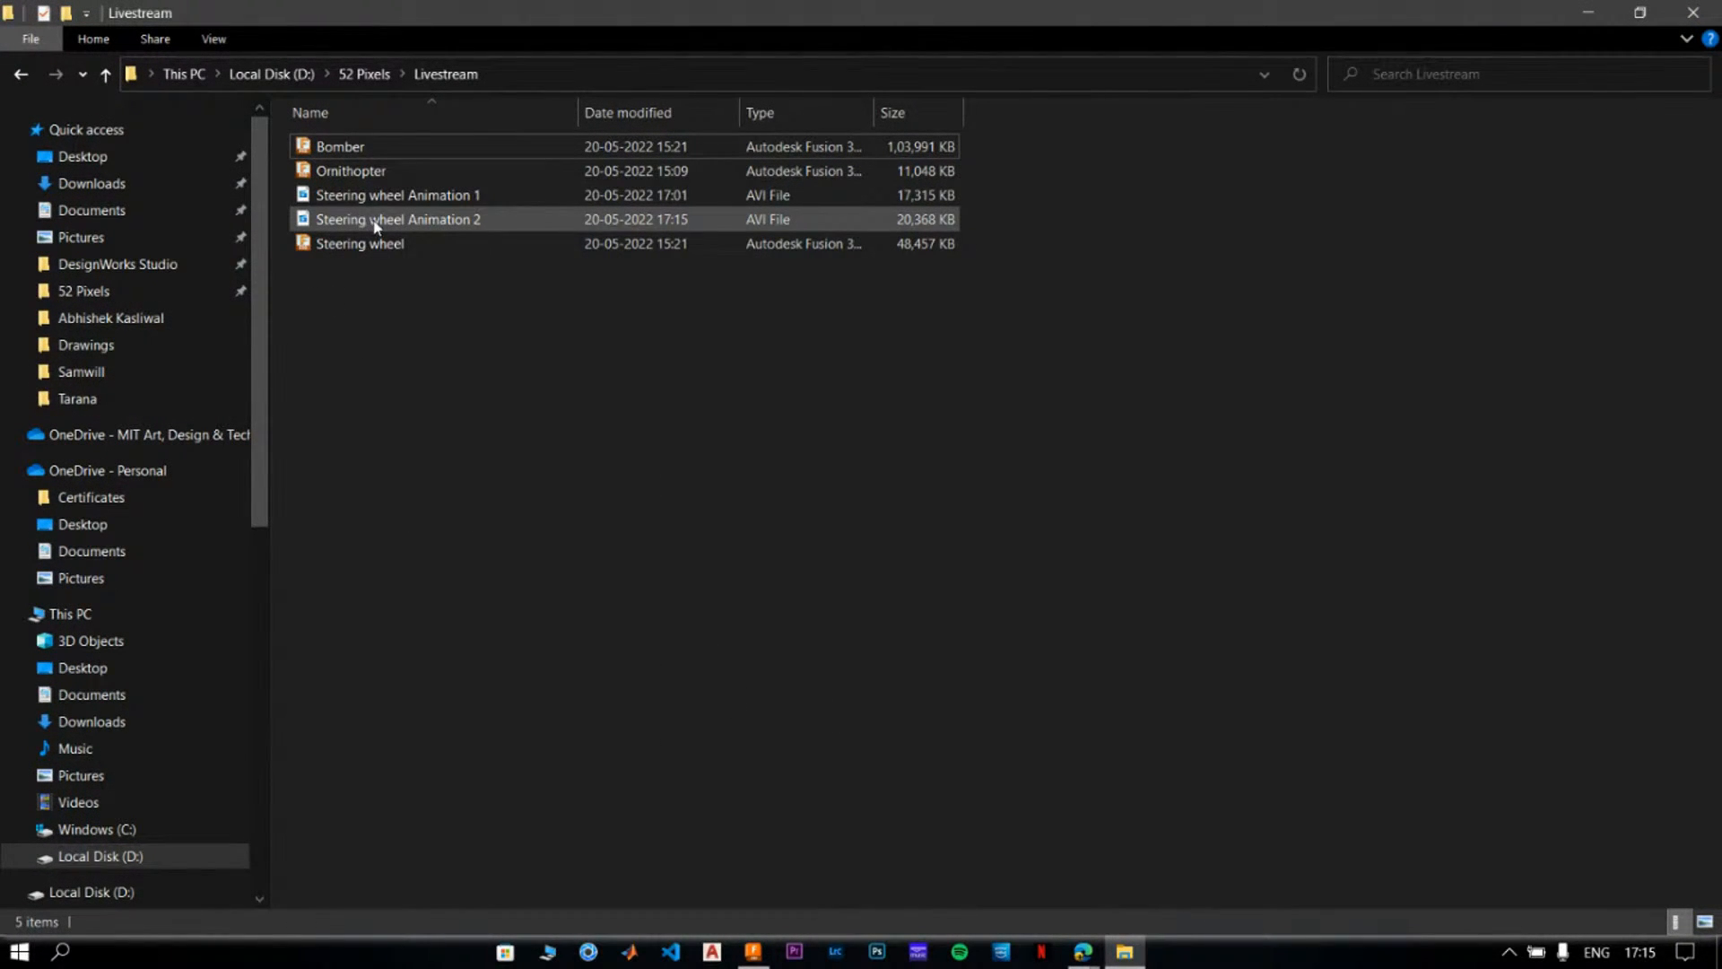
pyautogui.doubleClick(755, 221)
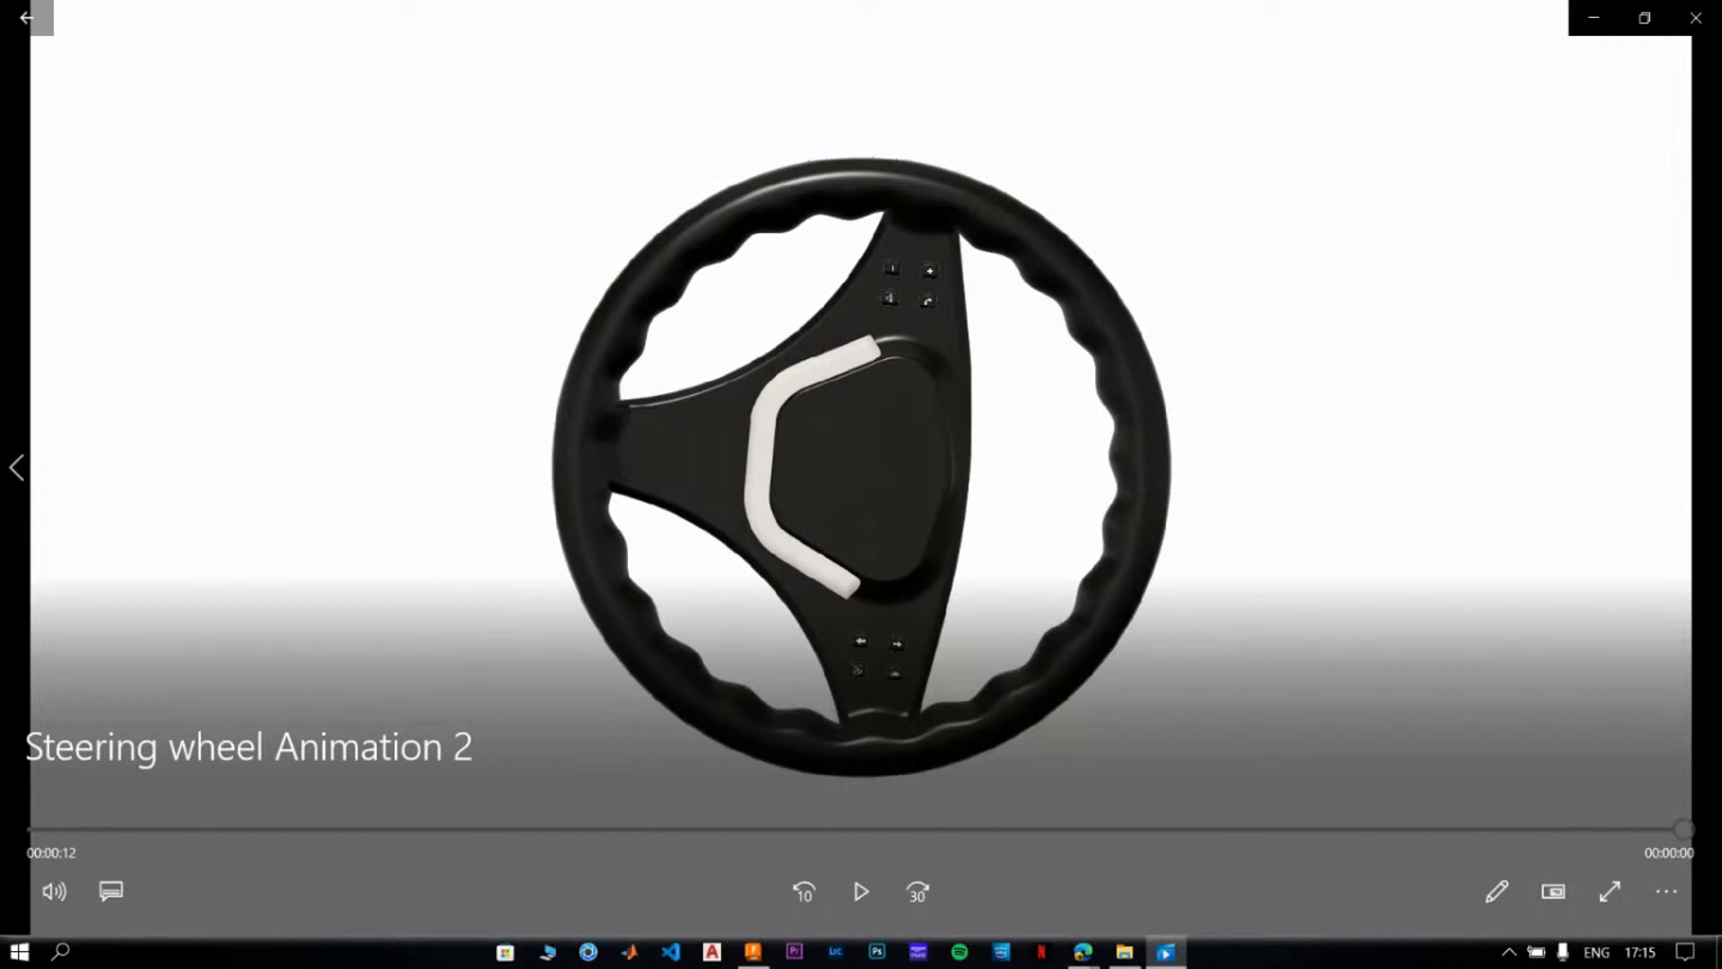
pyautogui.click(1696, 18)
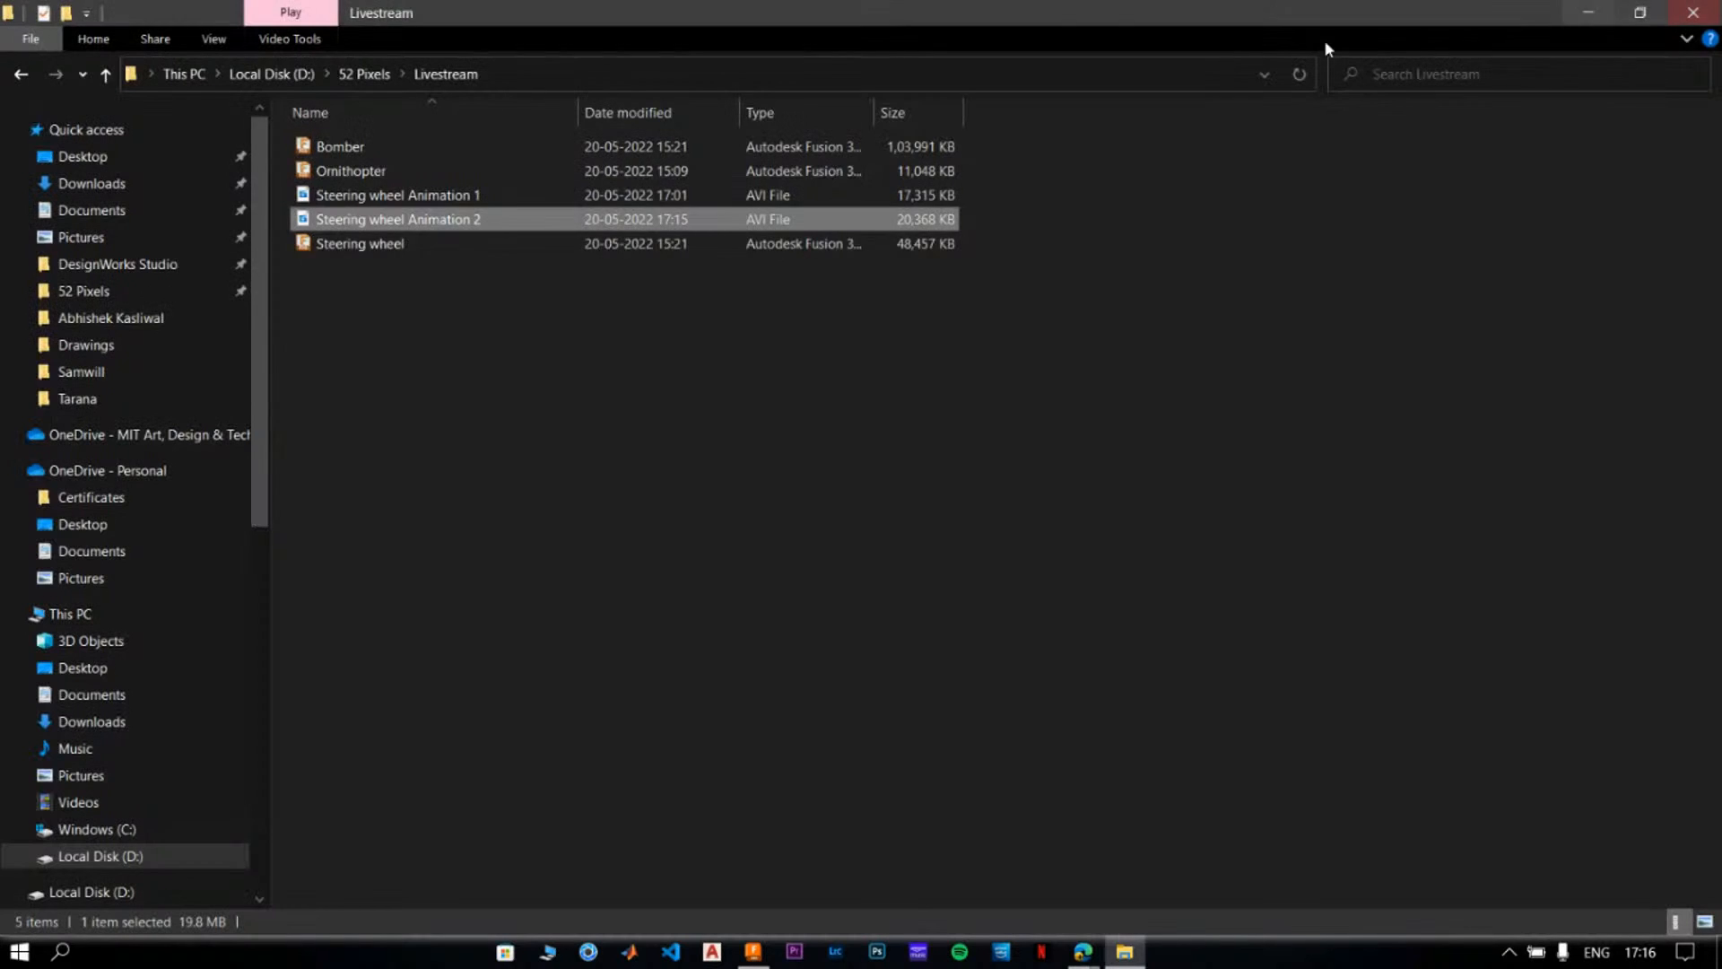
pyautogui.rightClick(781, 360)
pyautogui.click(818, 485)
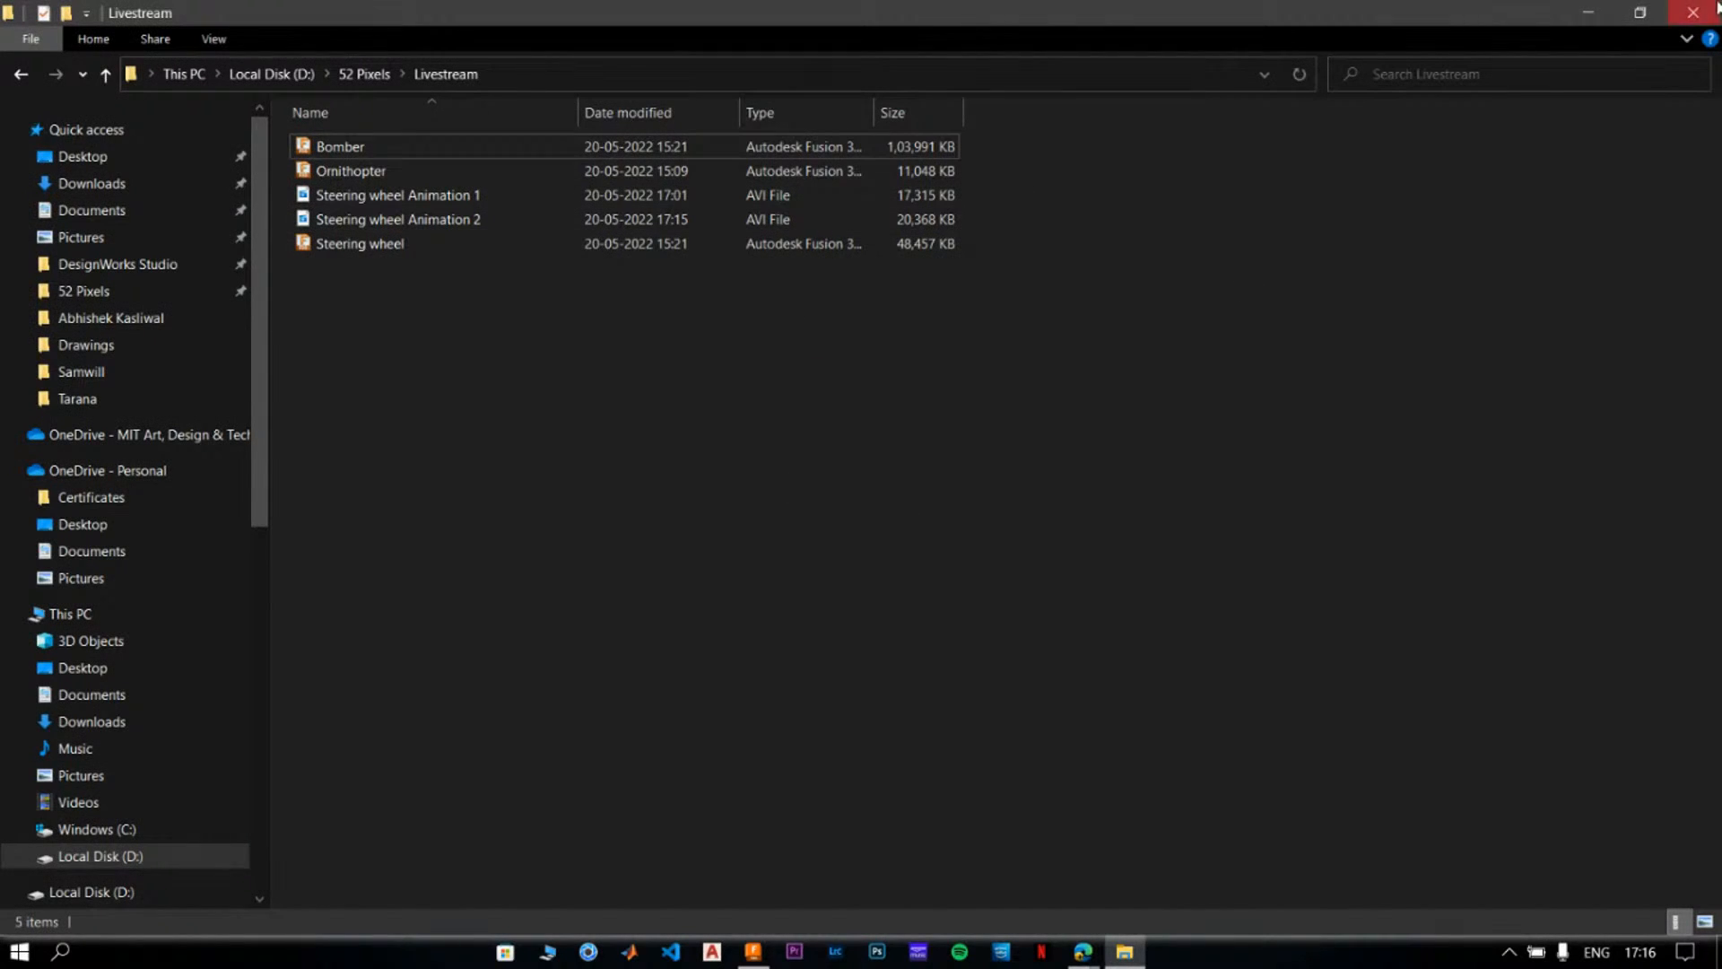
pyautogui.click(1602, 12)
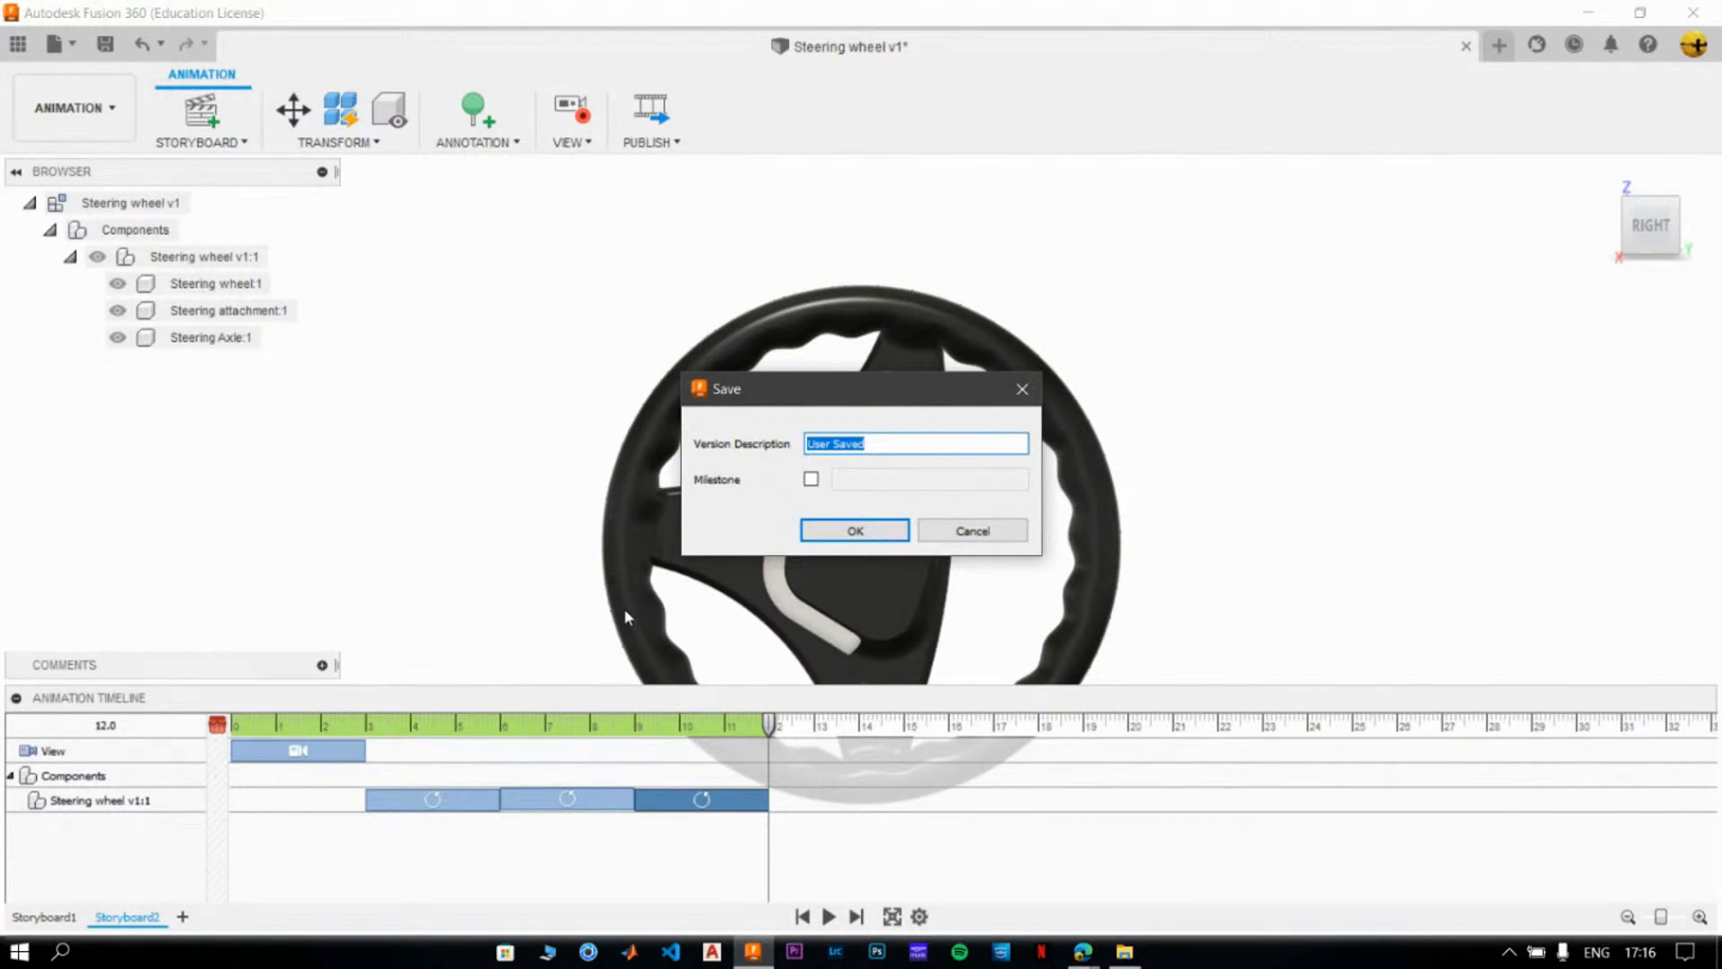
# - Save the steering wheel design with the version description "Animation files"
pyautogui.write('Animation files')
pyautogui.click(853, 538)
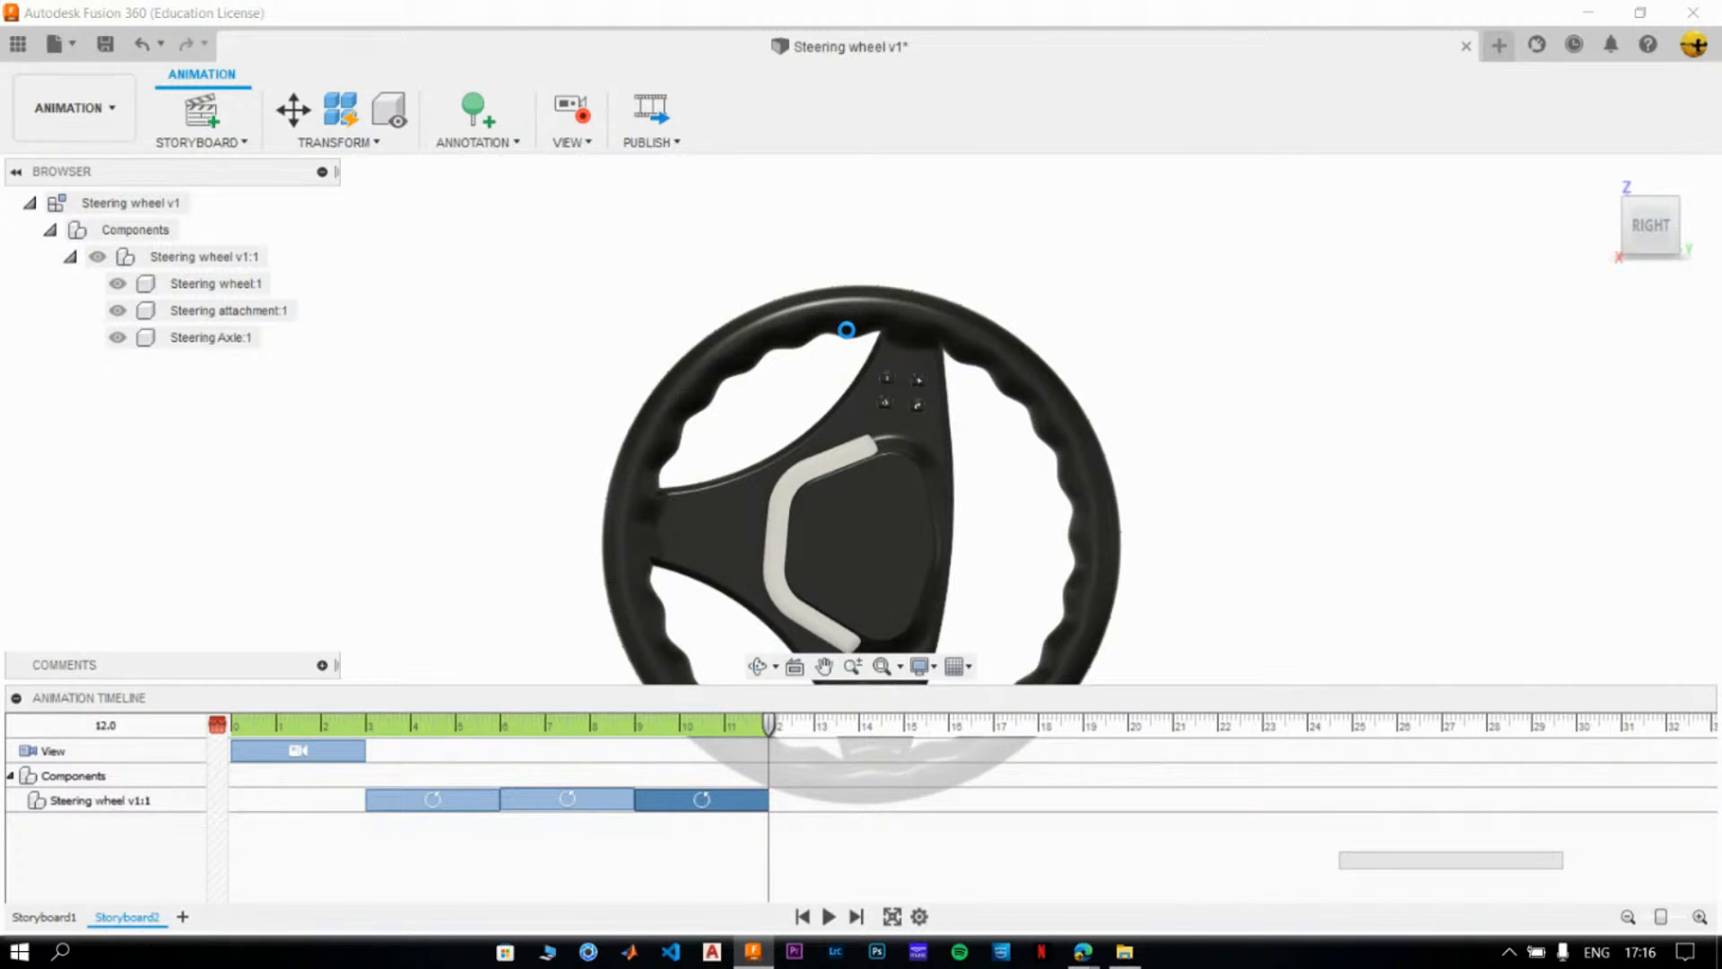
pyautogui.click(850, 337)
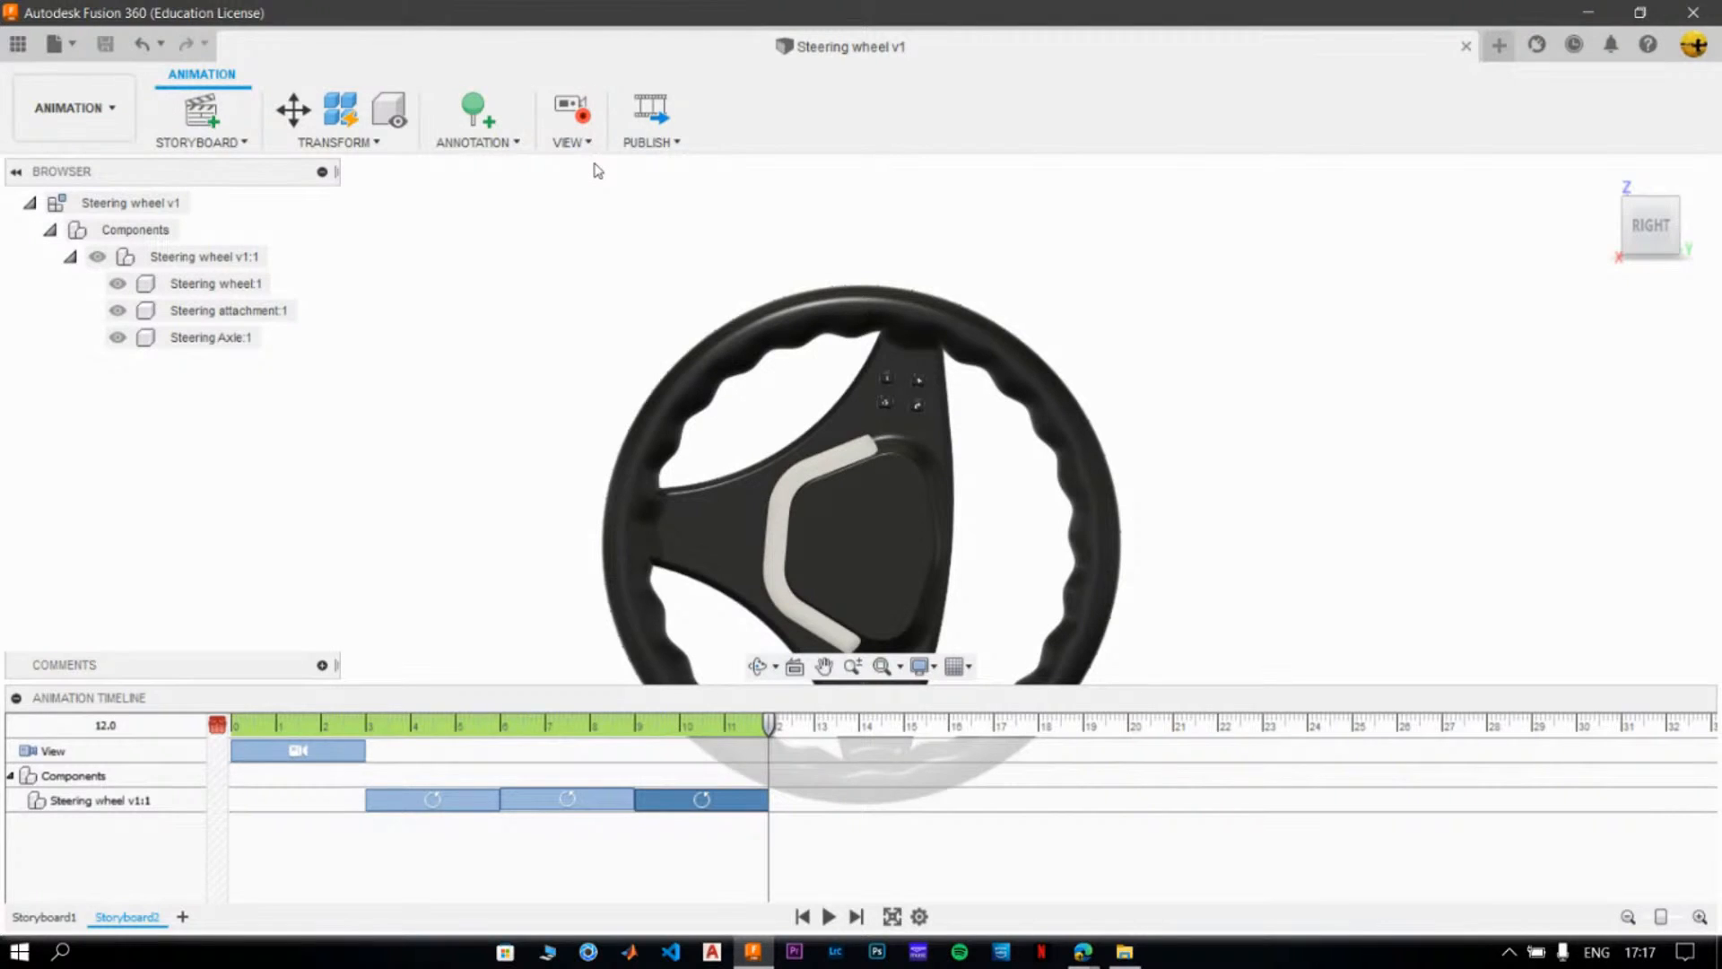
# - Close the steering wheel document and open the Bomber design from the Animating Parts and Assemblies project
pyautogui.click(1466, 46)
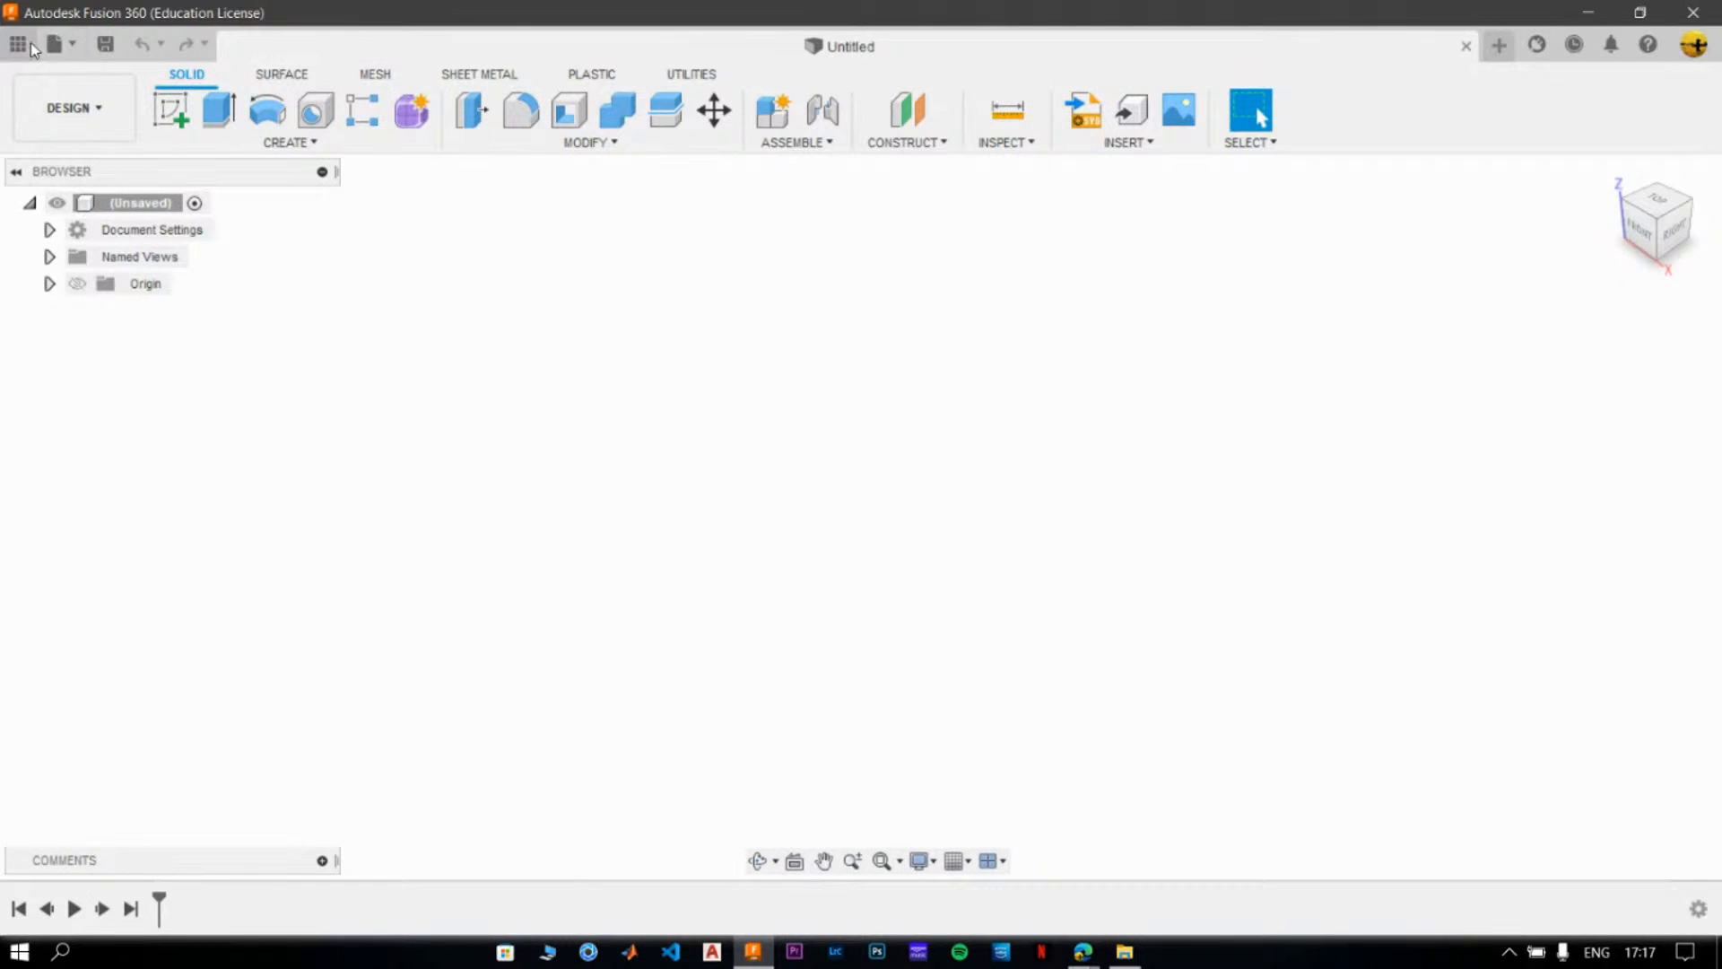
pyautogui.click(30, 47)
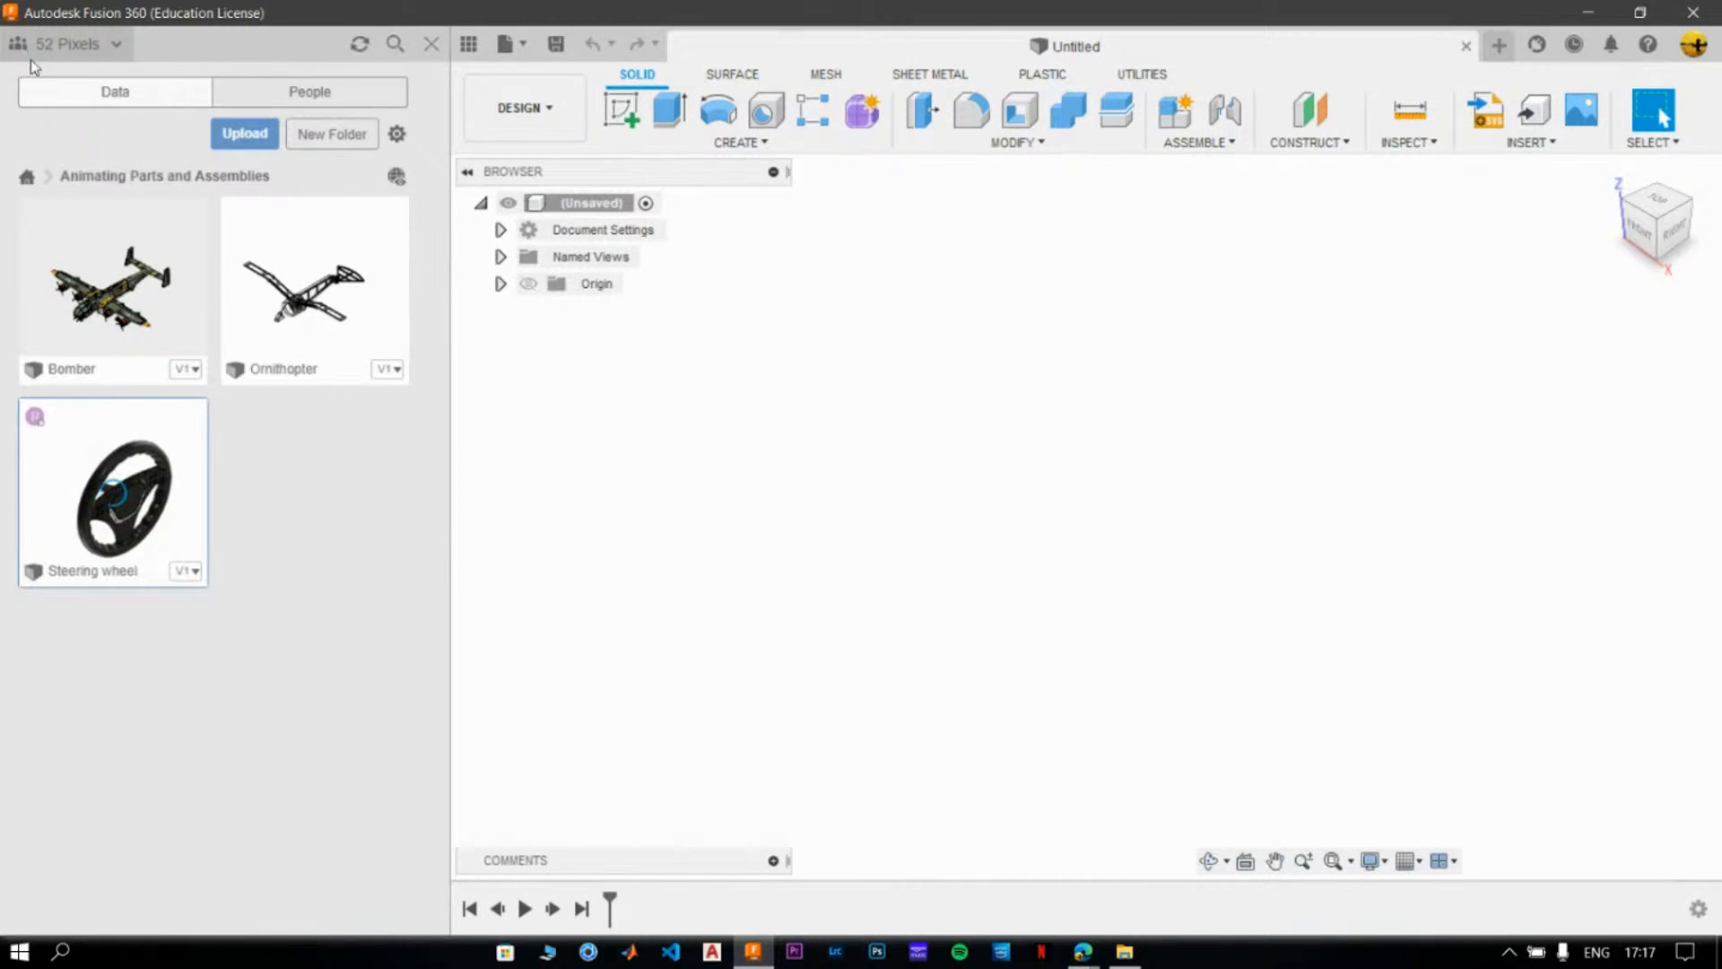
pyautogui.doubleClick(103, 294)
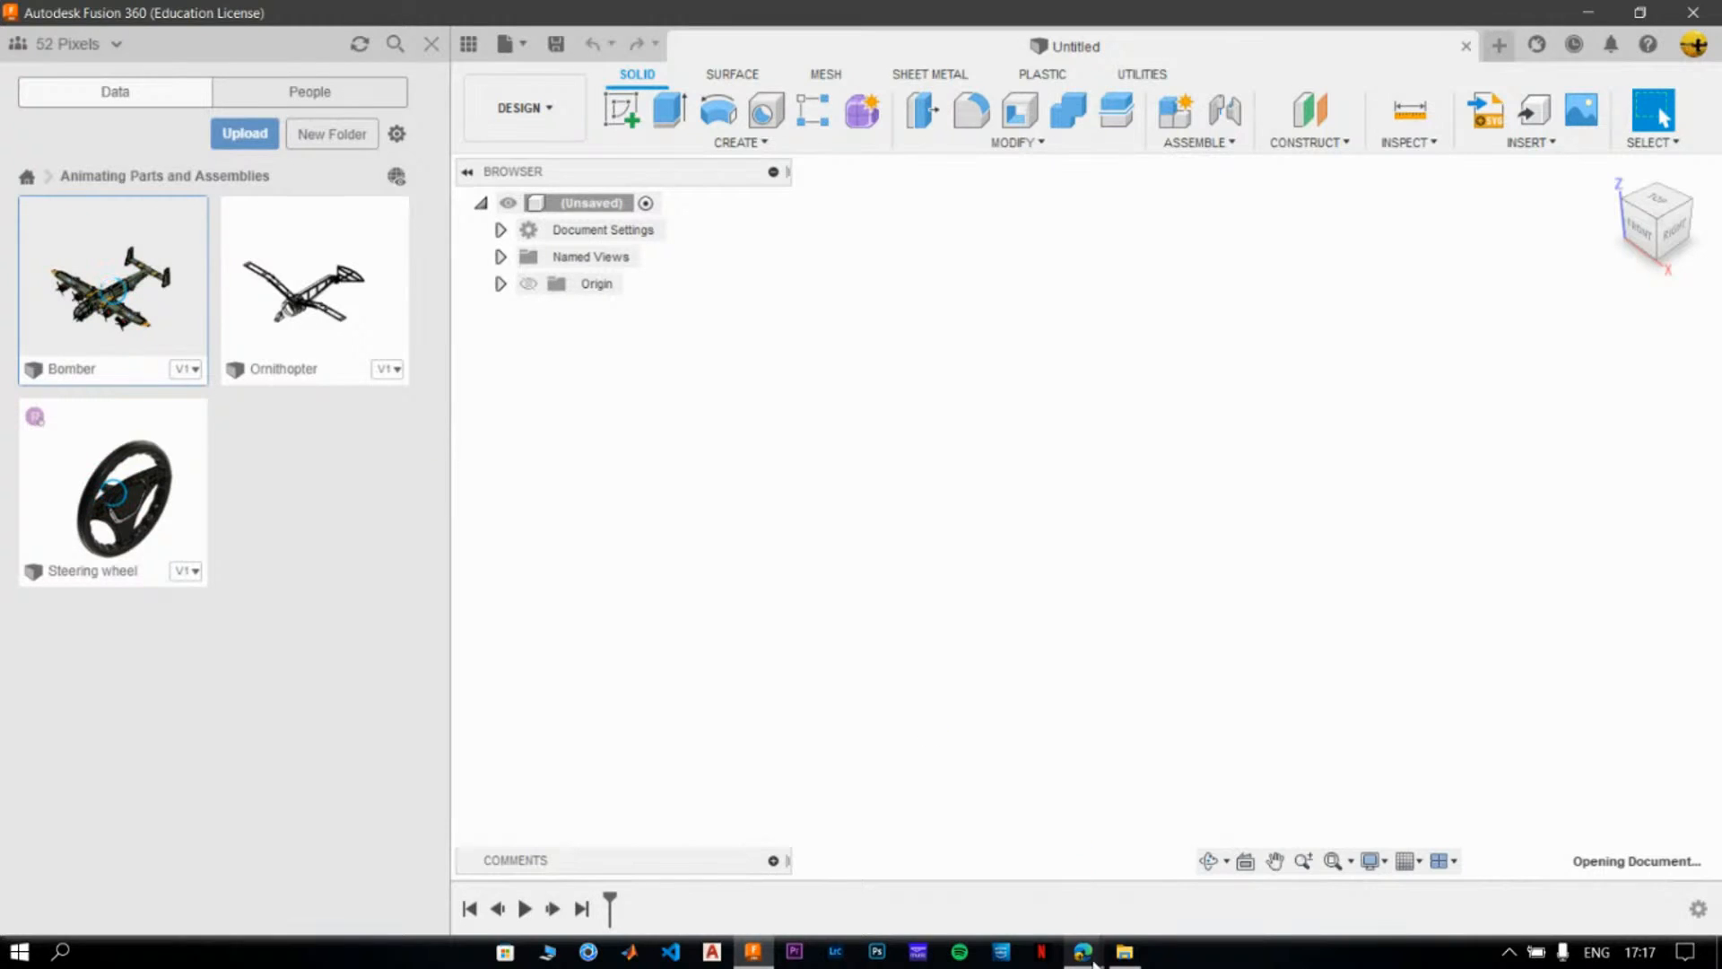
# - Switch to the browser to view the WWII Bomber V2 model in the Autodesk Online Gallery, then return to Fusion 360
pyautogui.moveTo(1083, 951)
pyautogui.click(1048, 871)
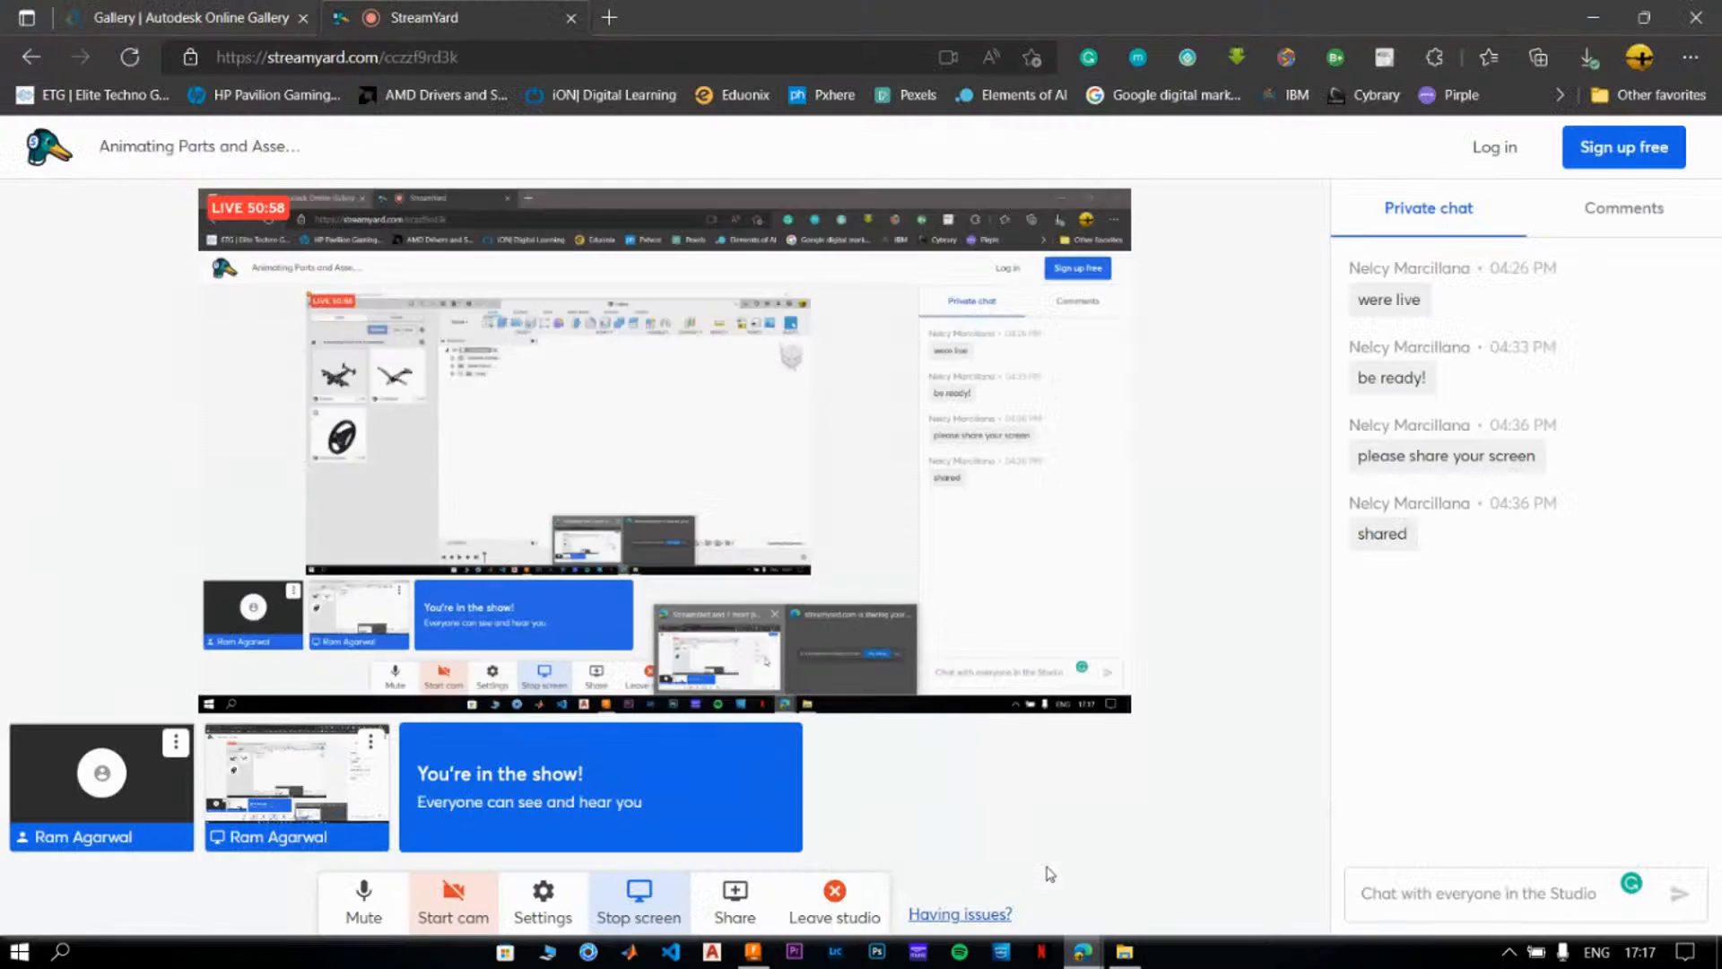
pyautogui.click(214, 9)
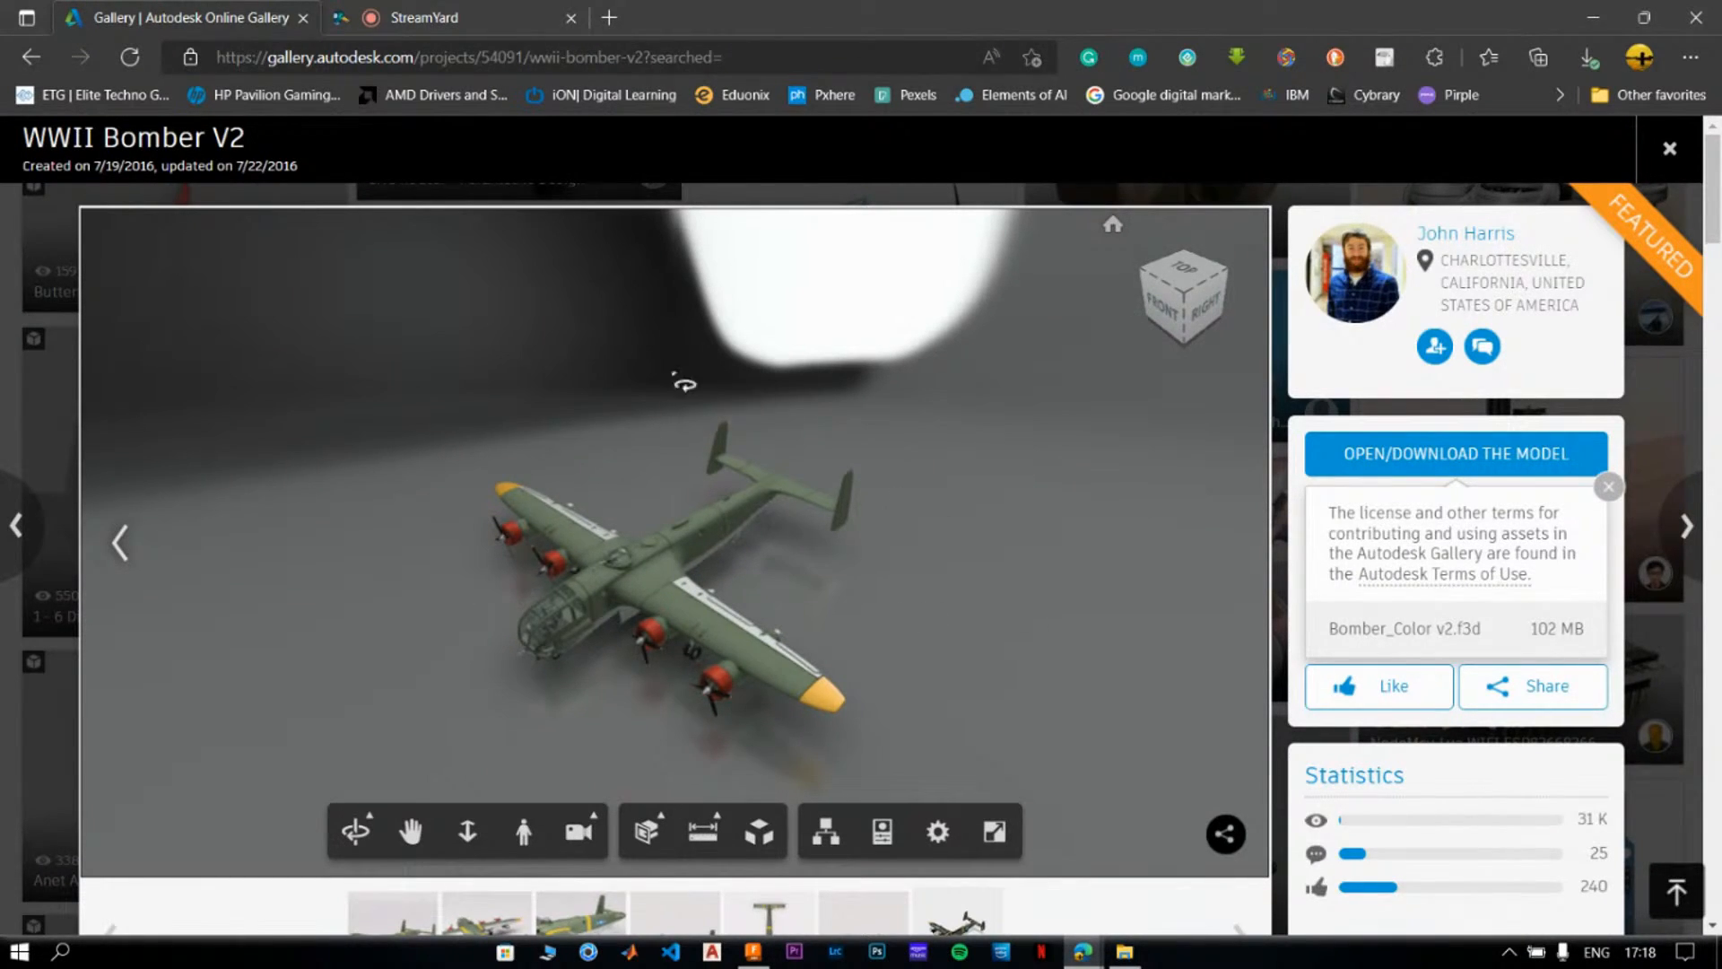
pyautogui.hotkey('alt', 'Tab')
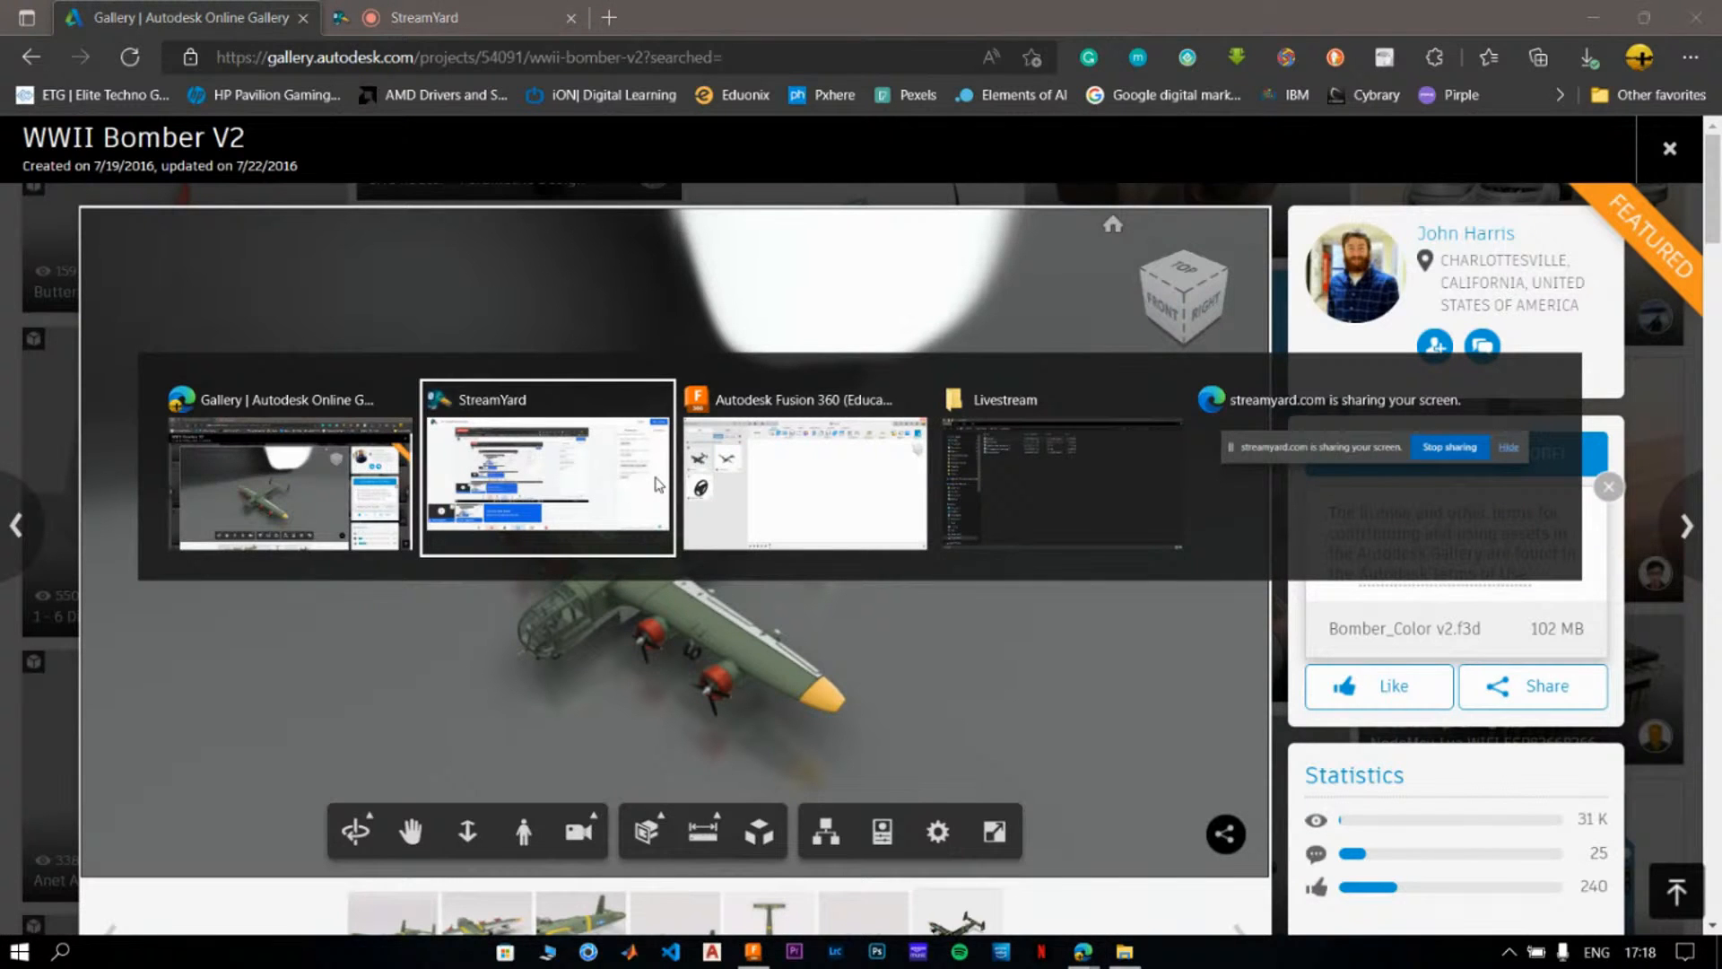
pyautogui.hotkey('alt', 'Tab')
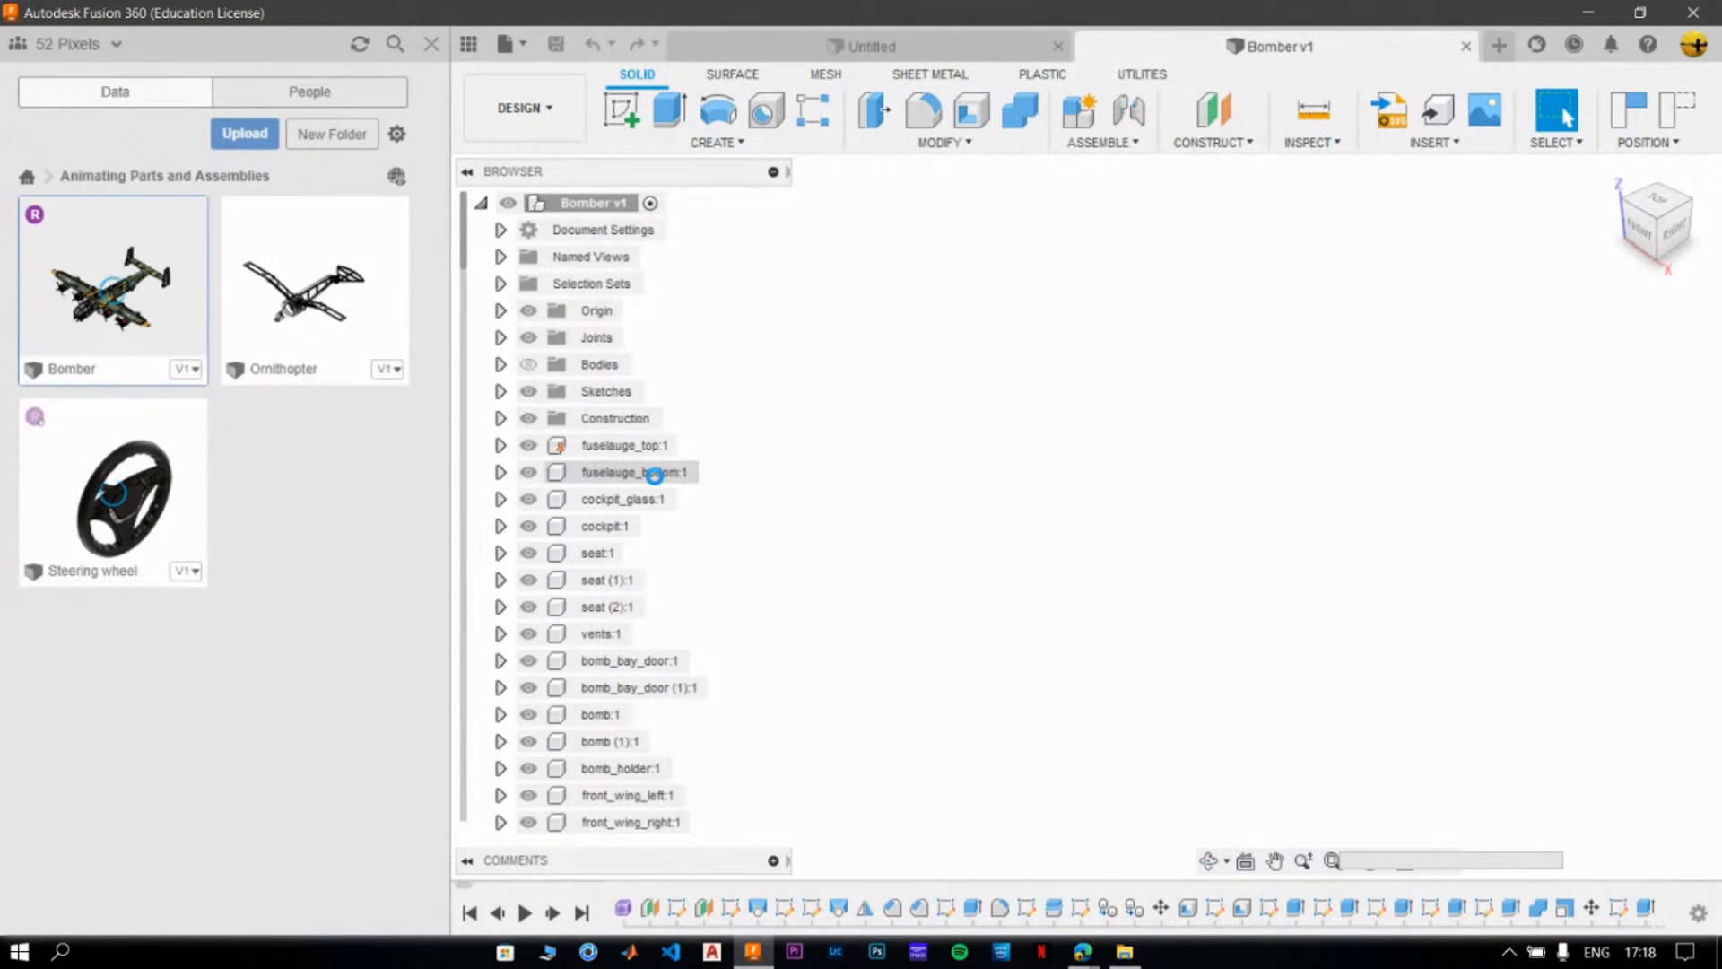
# - Close the project data view and revert the Bomber's components to their original positions
pyautogui.click(431, 43)
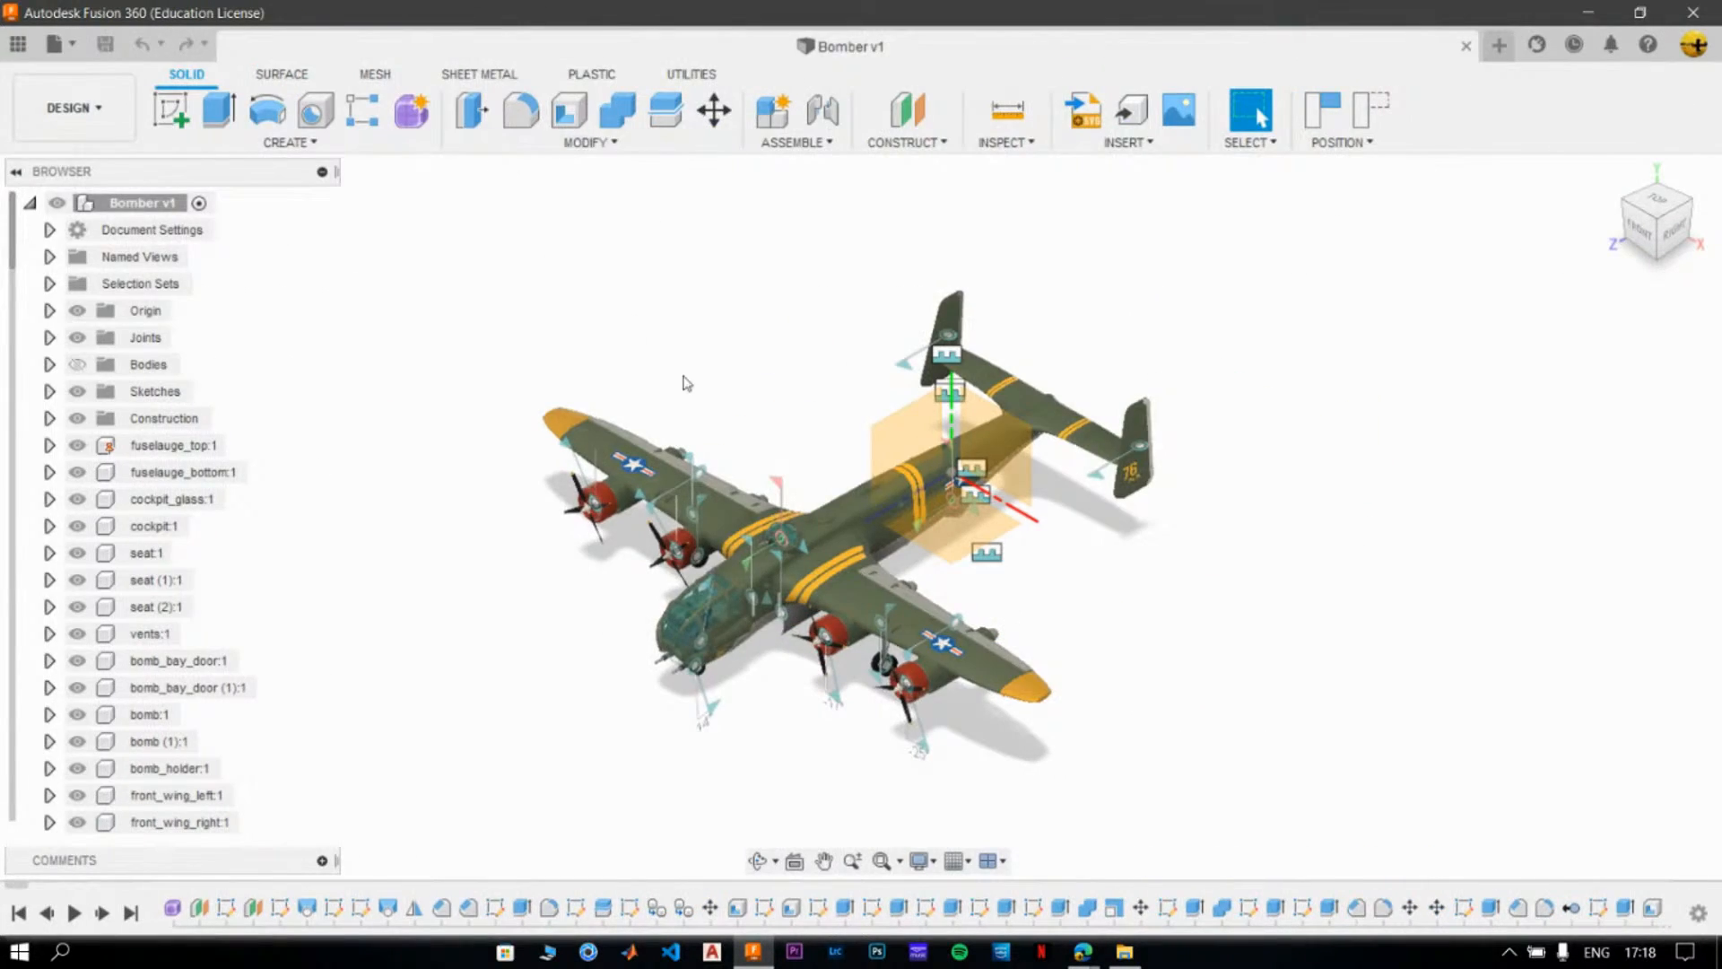
pyautogui.scroll(1, 699, 533)
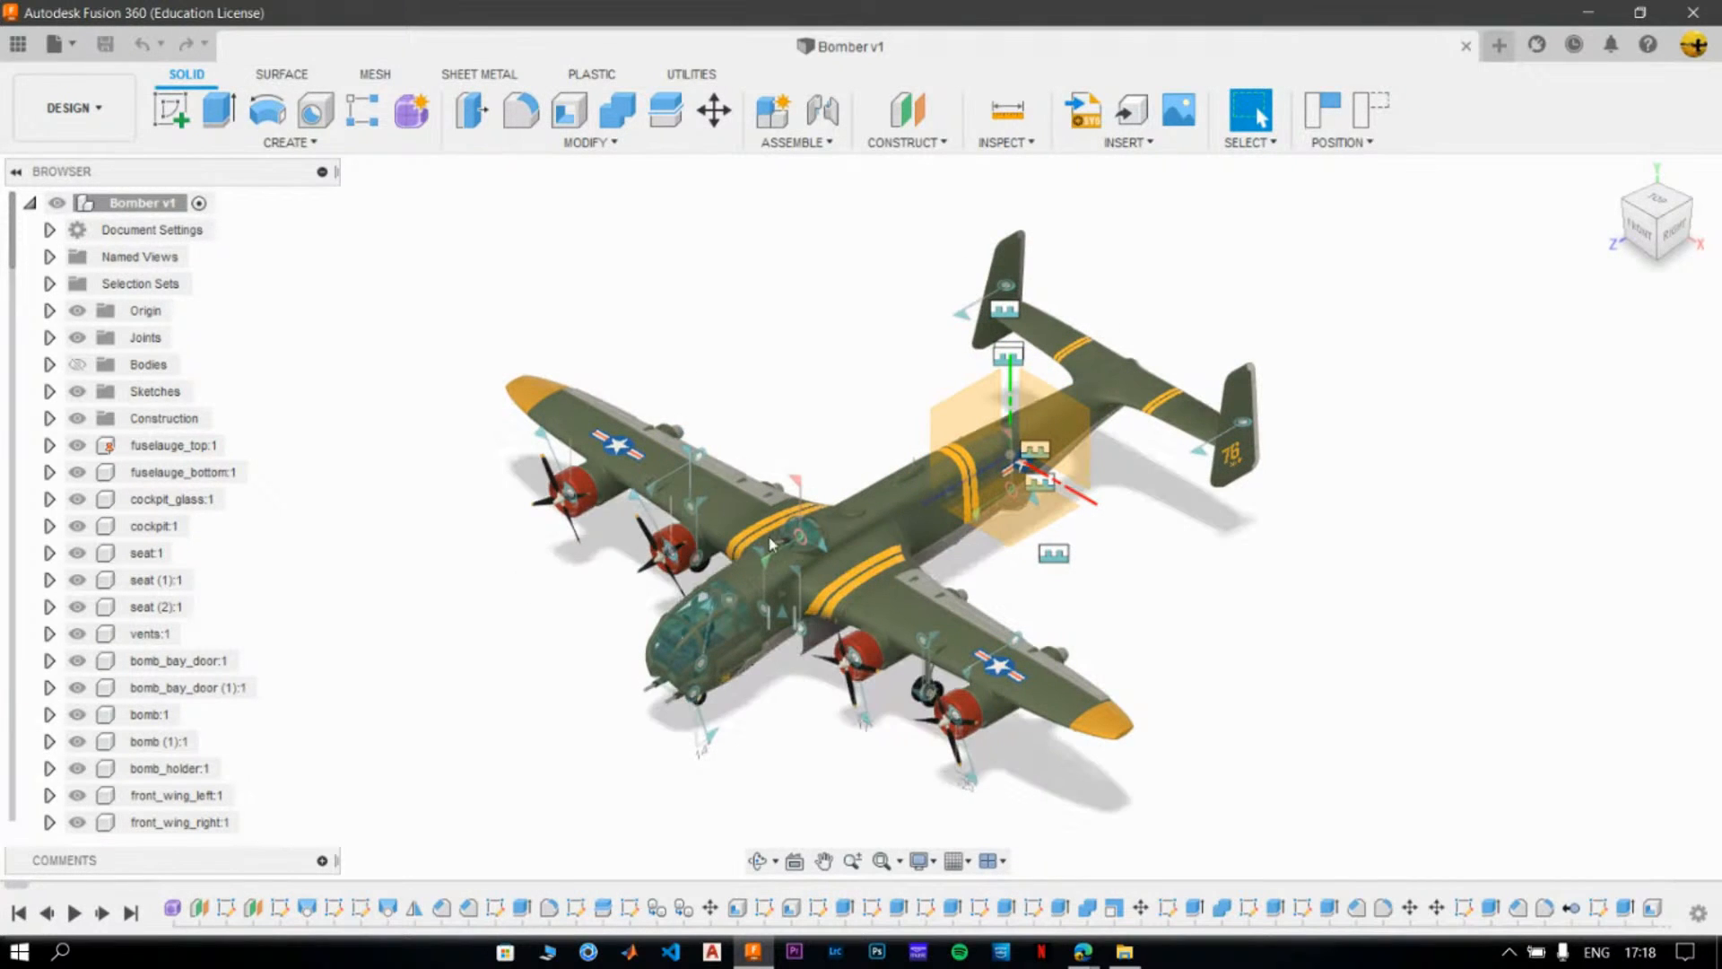
pyautogui.scroll(1, 682, 435)
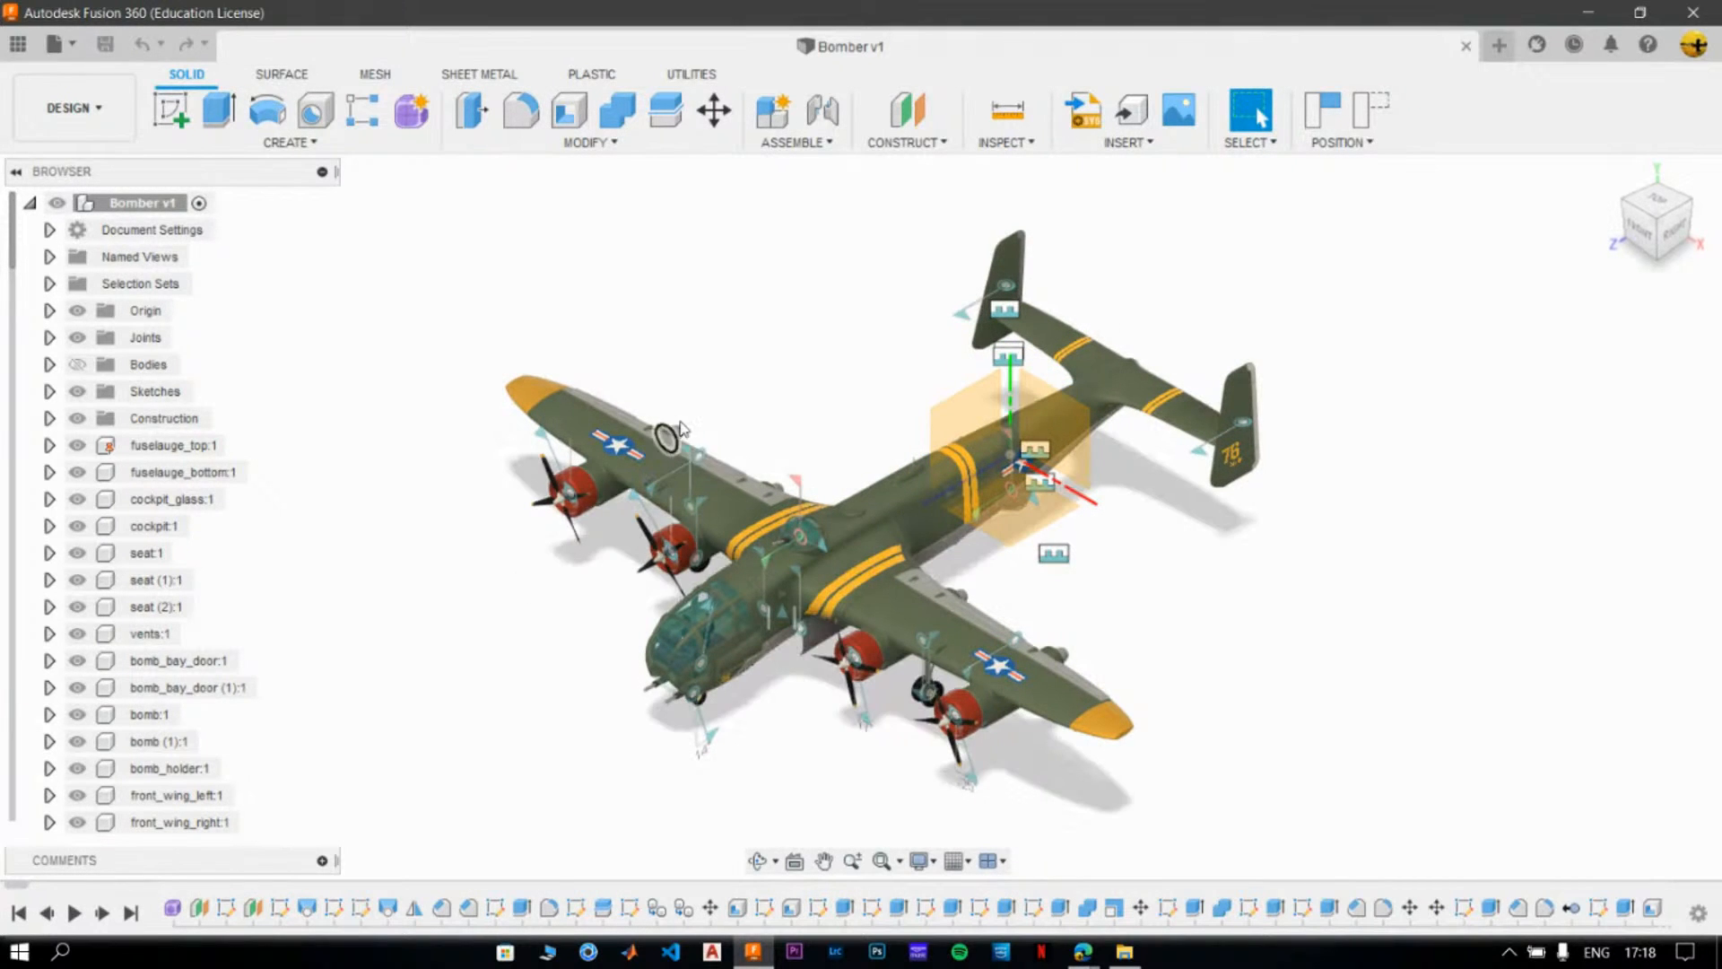
pyautogui.click(1366, 113)
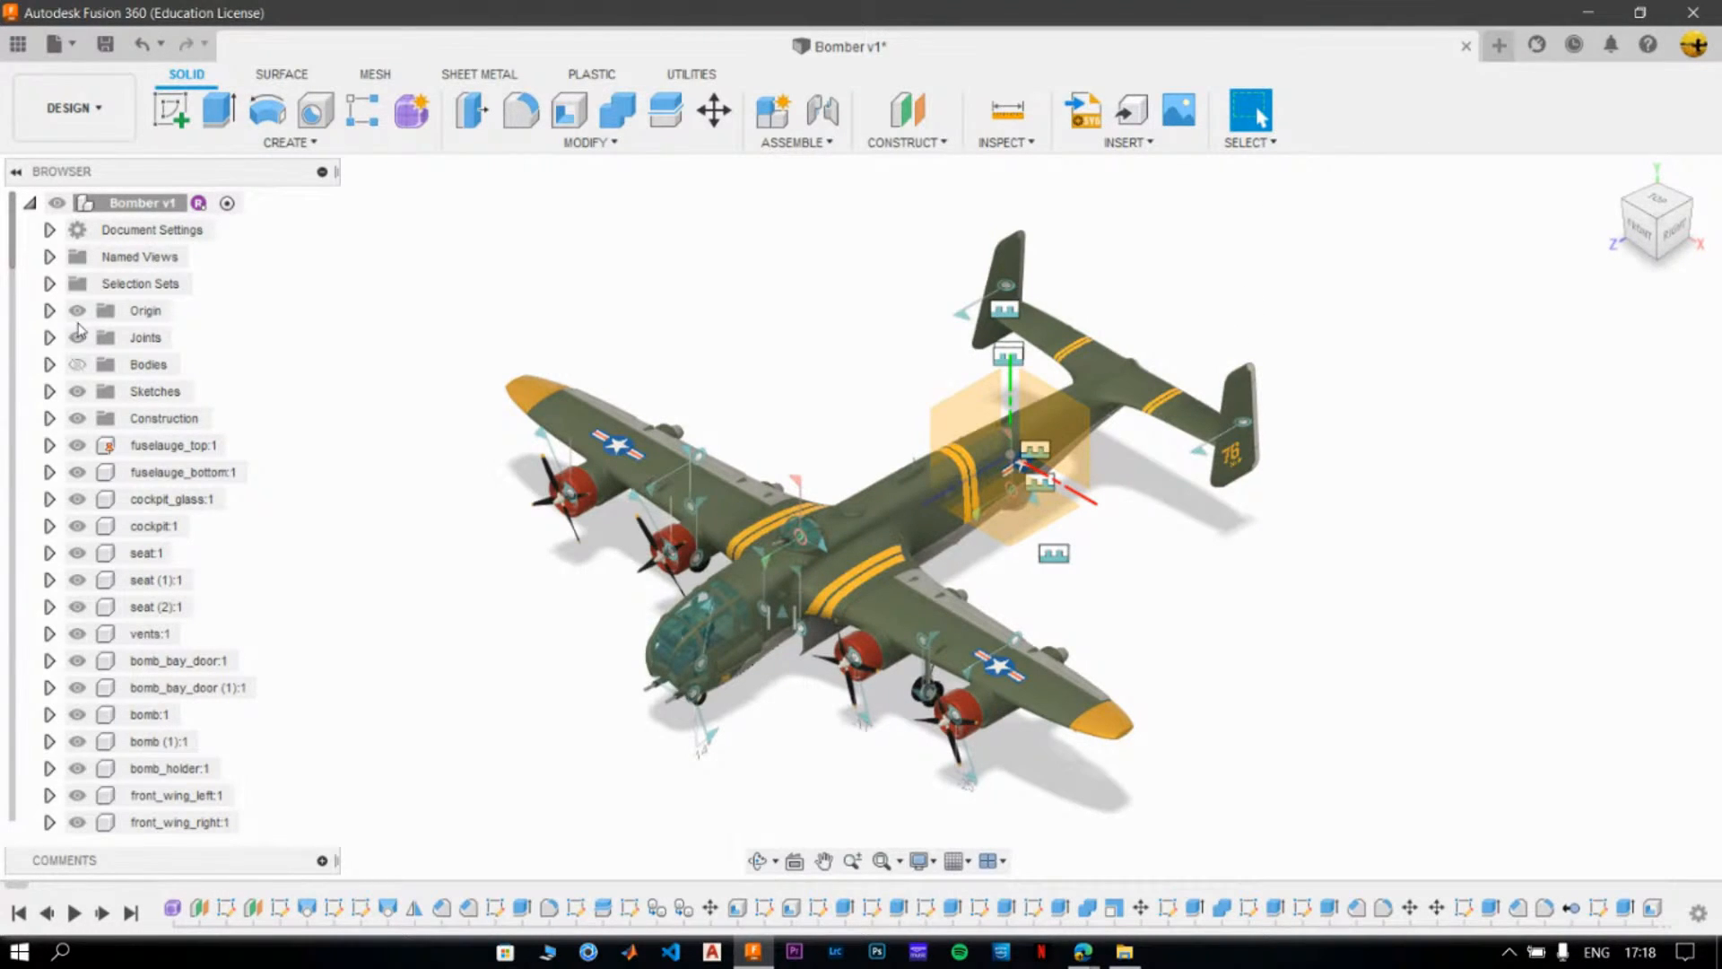
# - Hide the Bomber's origin and joints, inspect the underside, and restore the home view
pyautogui.click(78, 314)
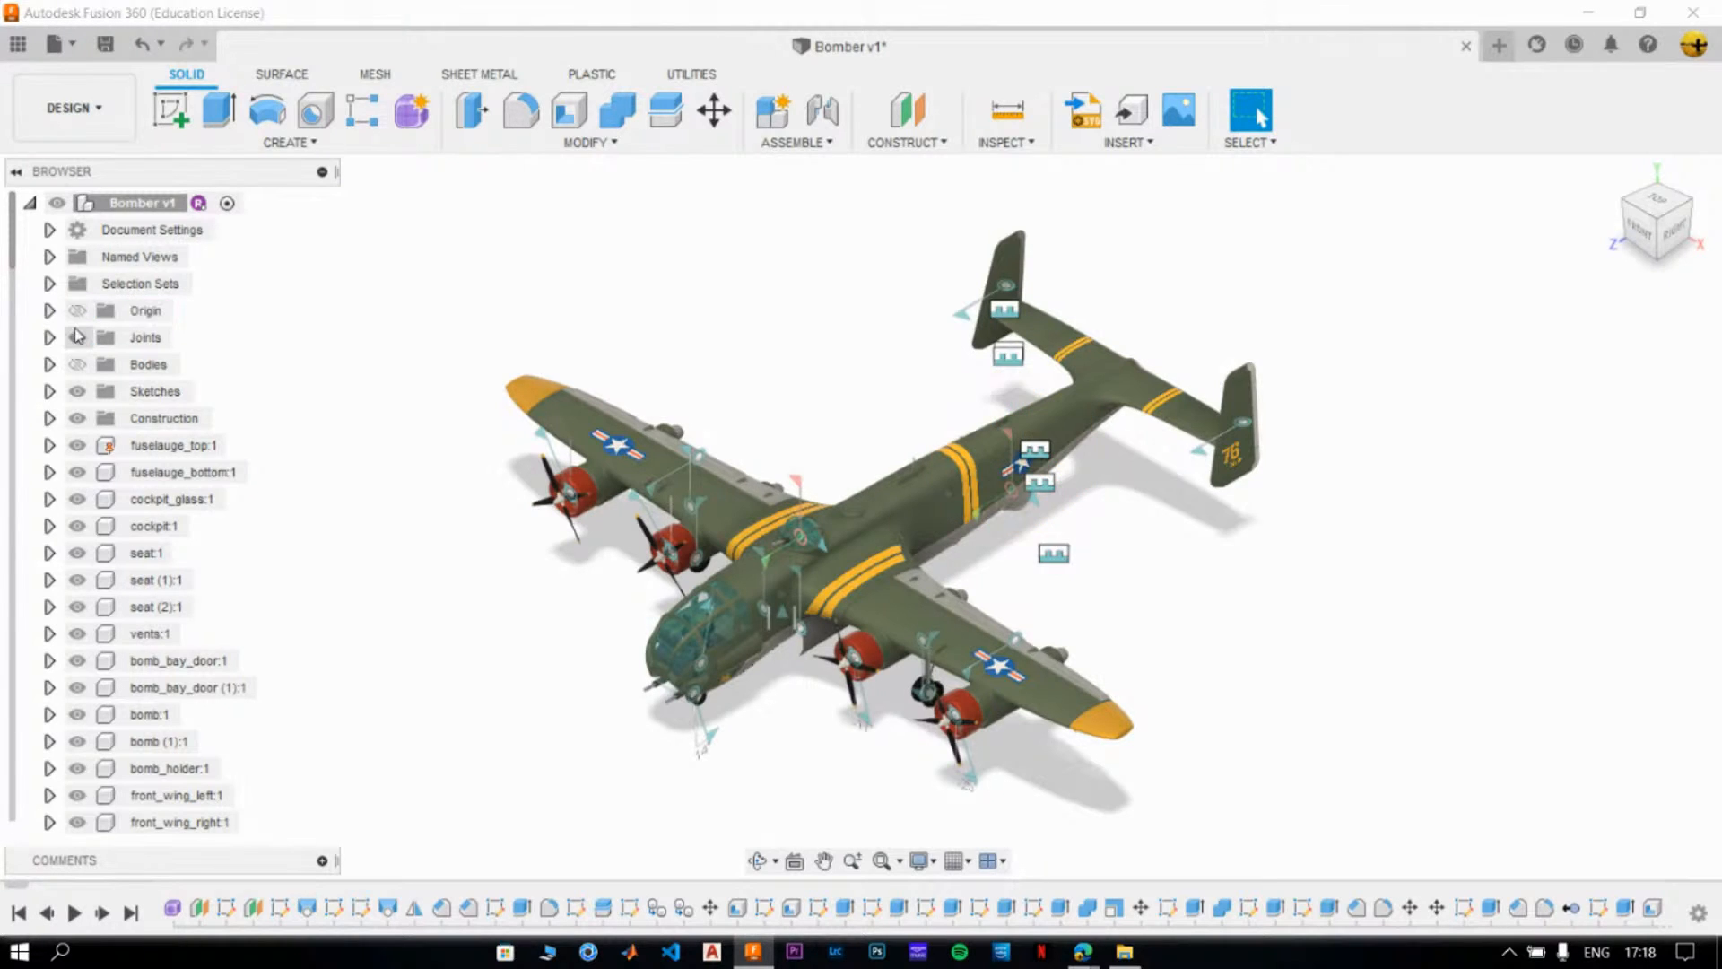
pyautogui.click(77, 338)
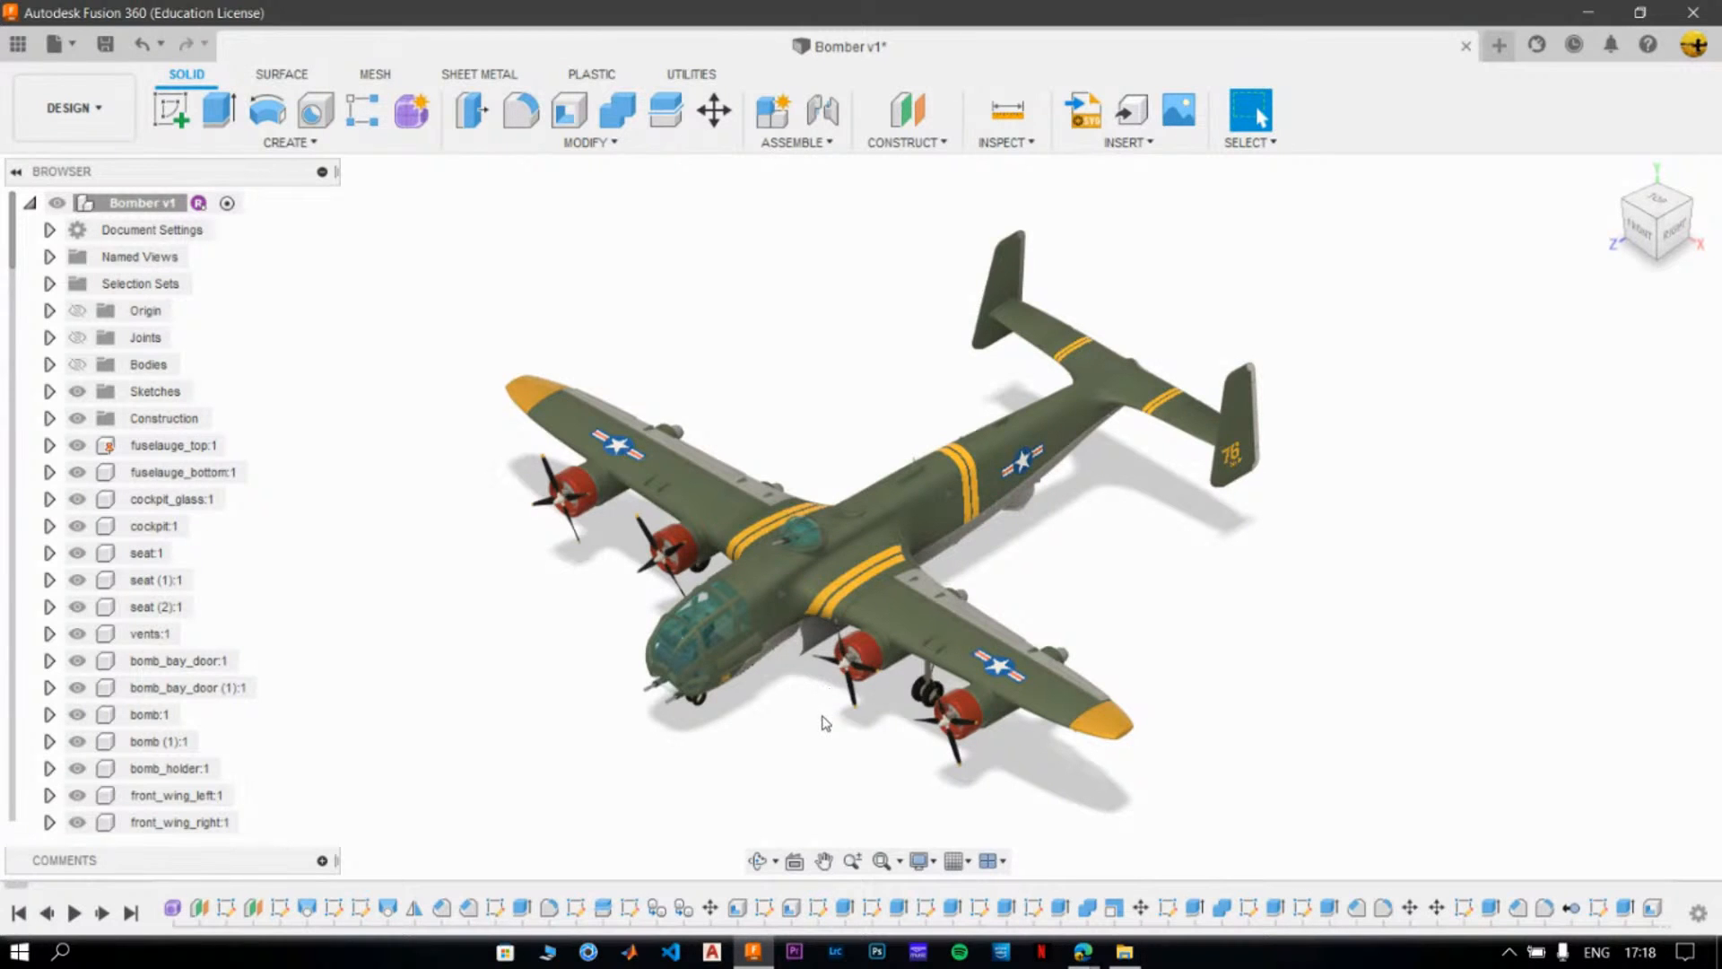
pyautogui.keyDown('shift'); pyautogui.moveTo(811, 715); pyautogui.dragTo(841, 596, button='middle'); pyautogui.keyUp('shift')
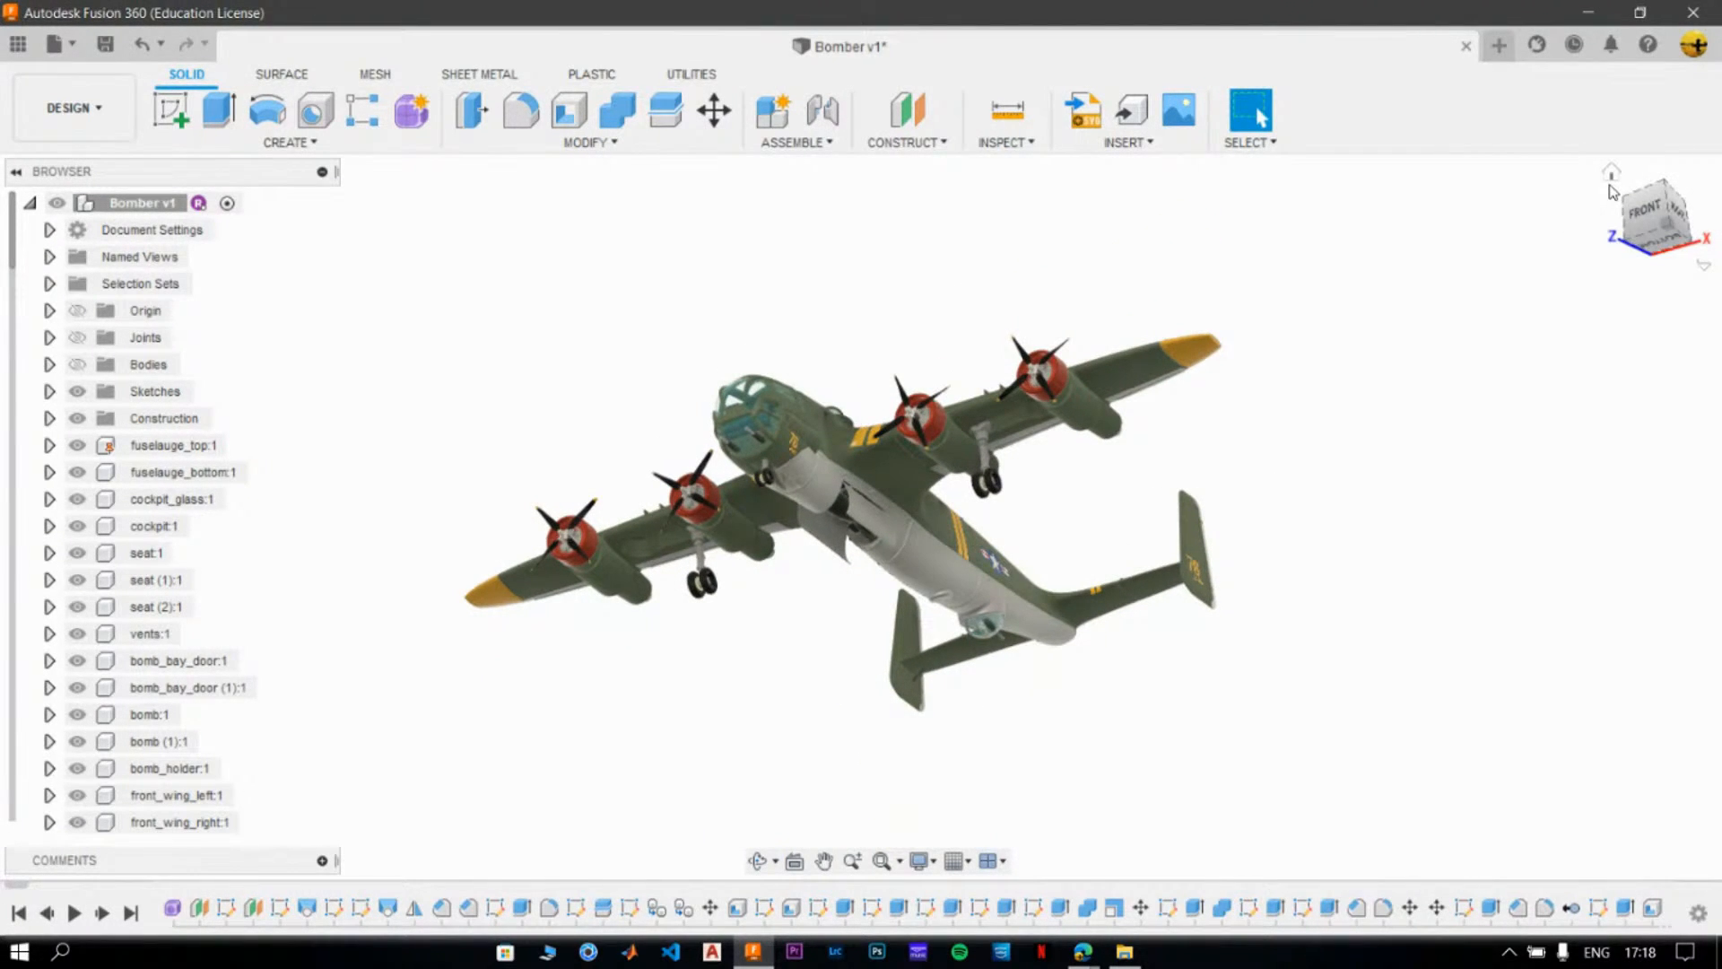
pyautogui.click(1612, 176)
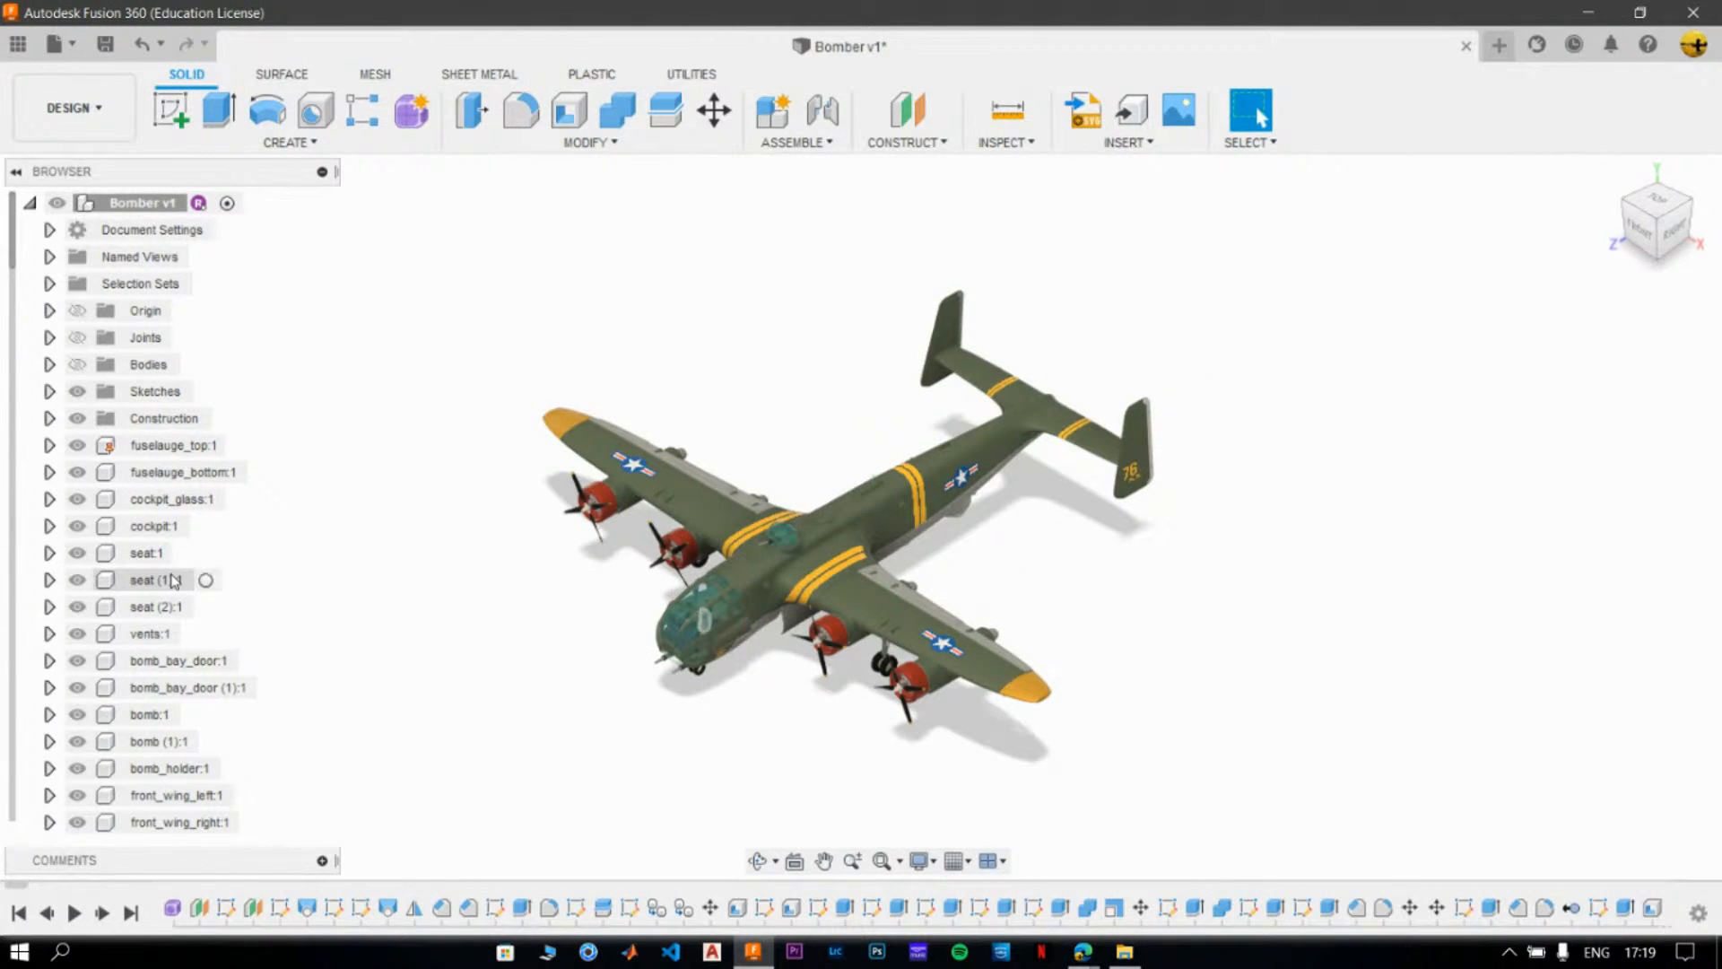
# - Look through the Bomber's component list and switch from the Design workspace to the Animation workspace
pyautogui.scroll(-5, 27, 358)
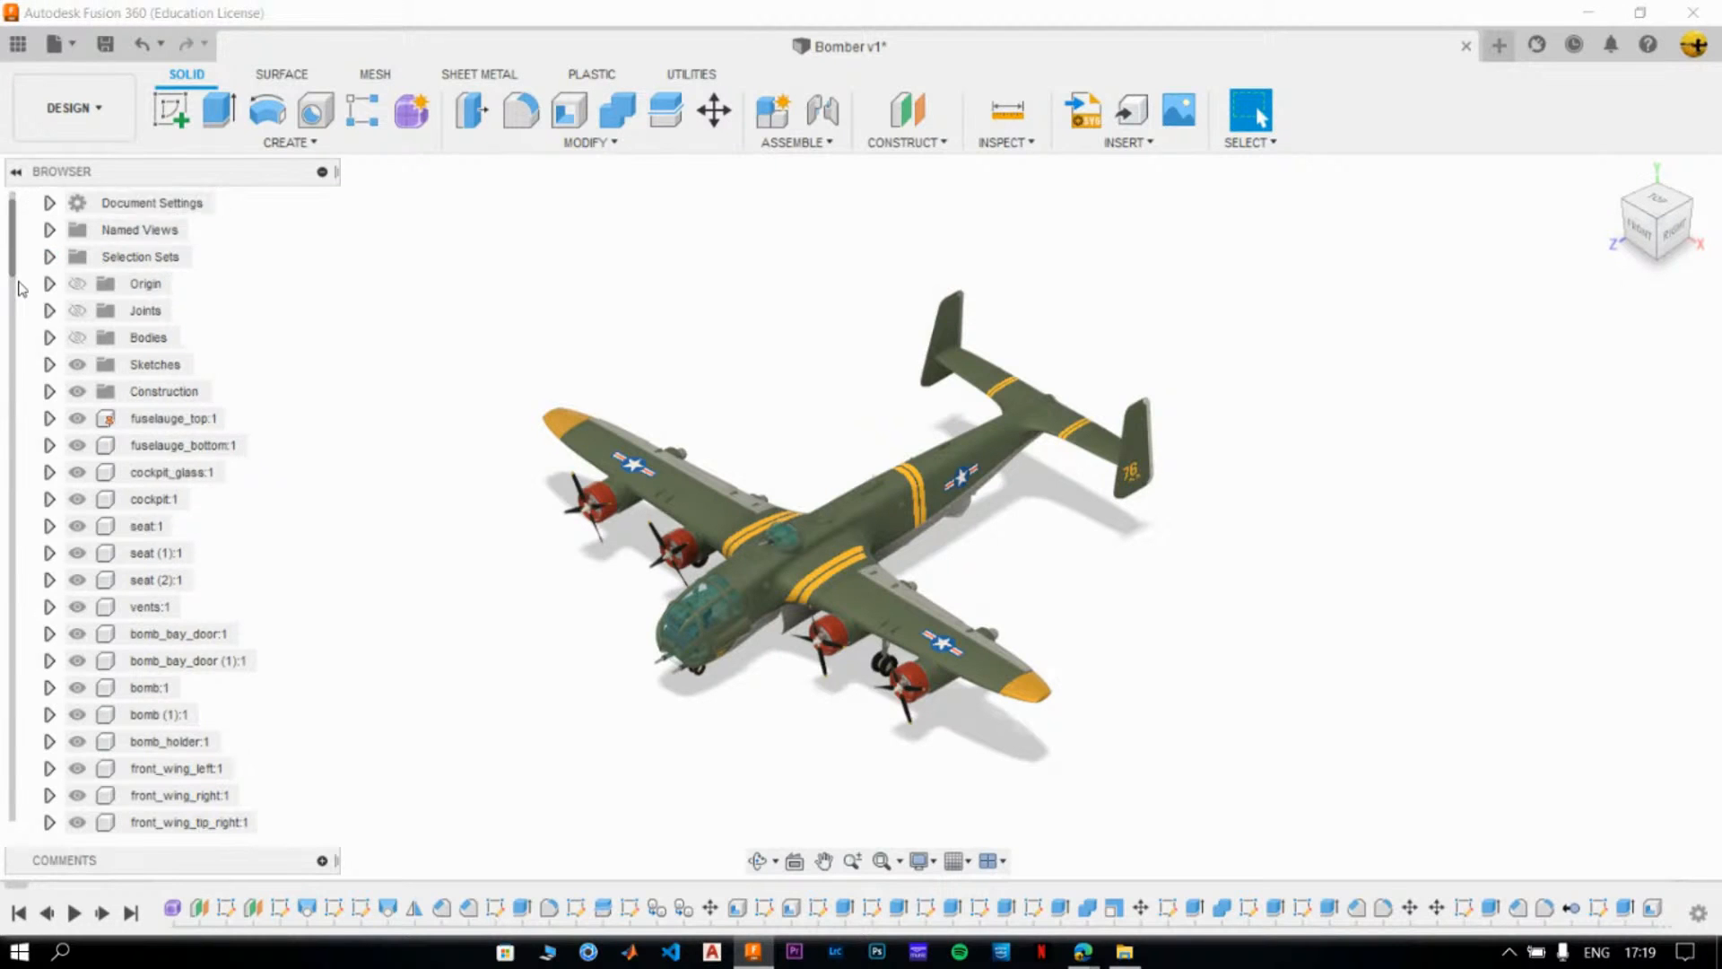
pyautogui.scroll(-15, 27, 363)
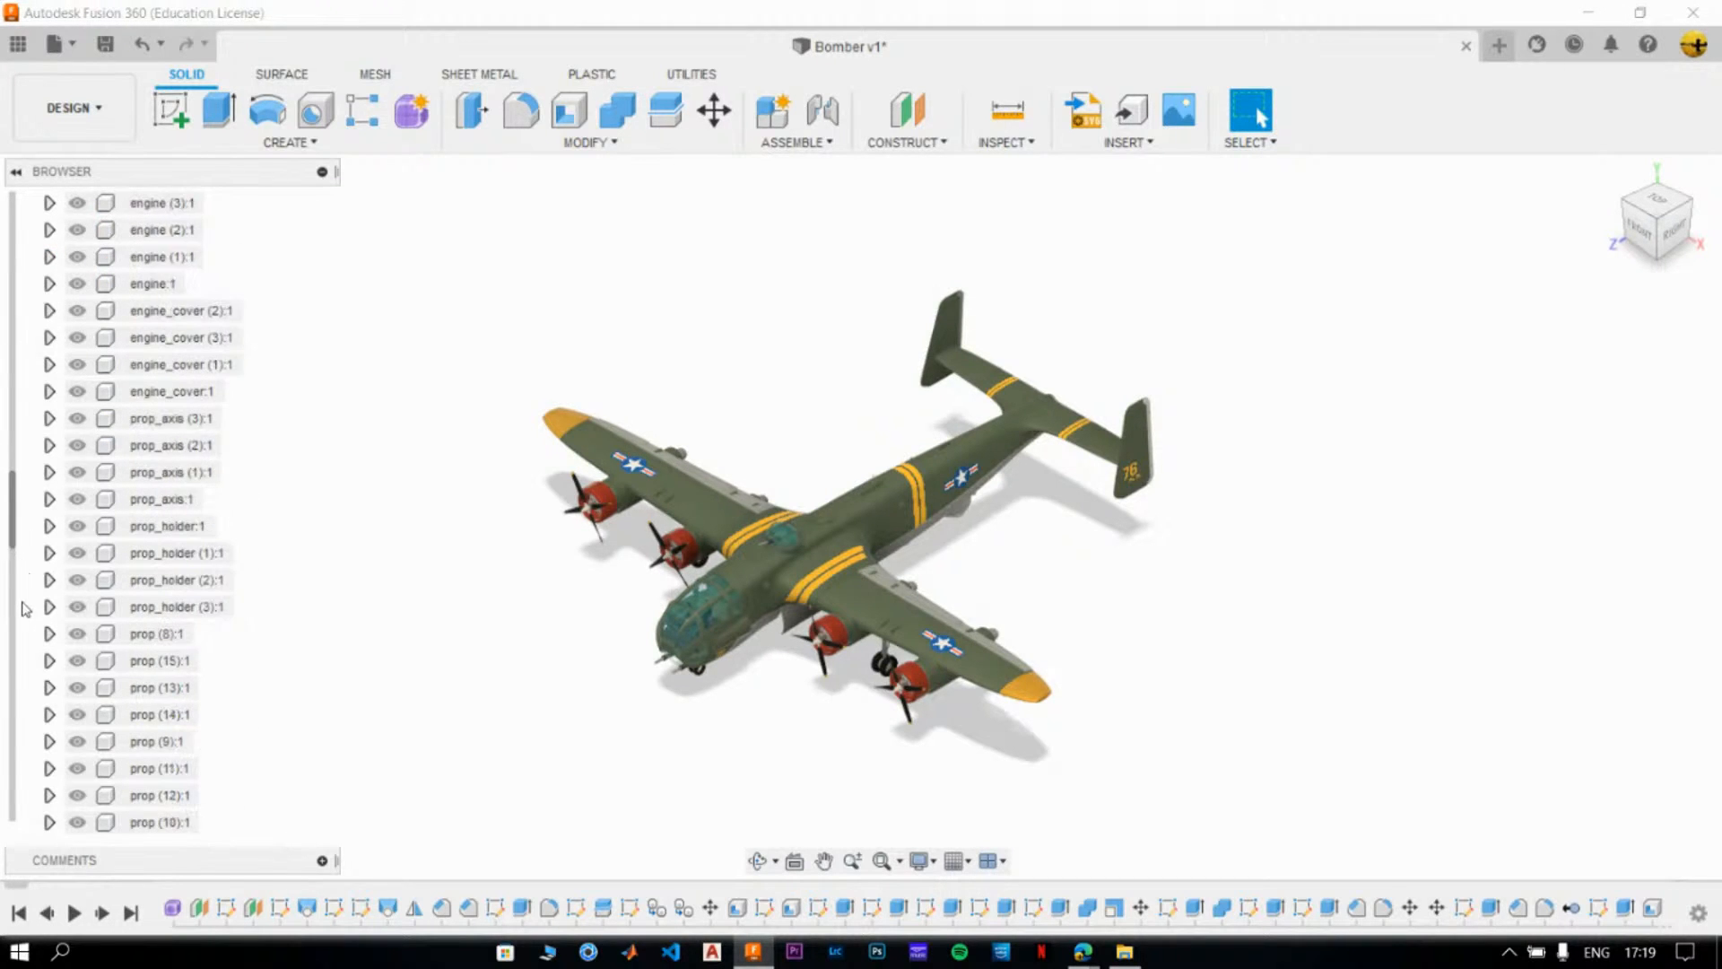
pyautogui.scroll(-10, 24, 679)
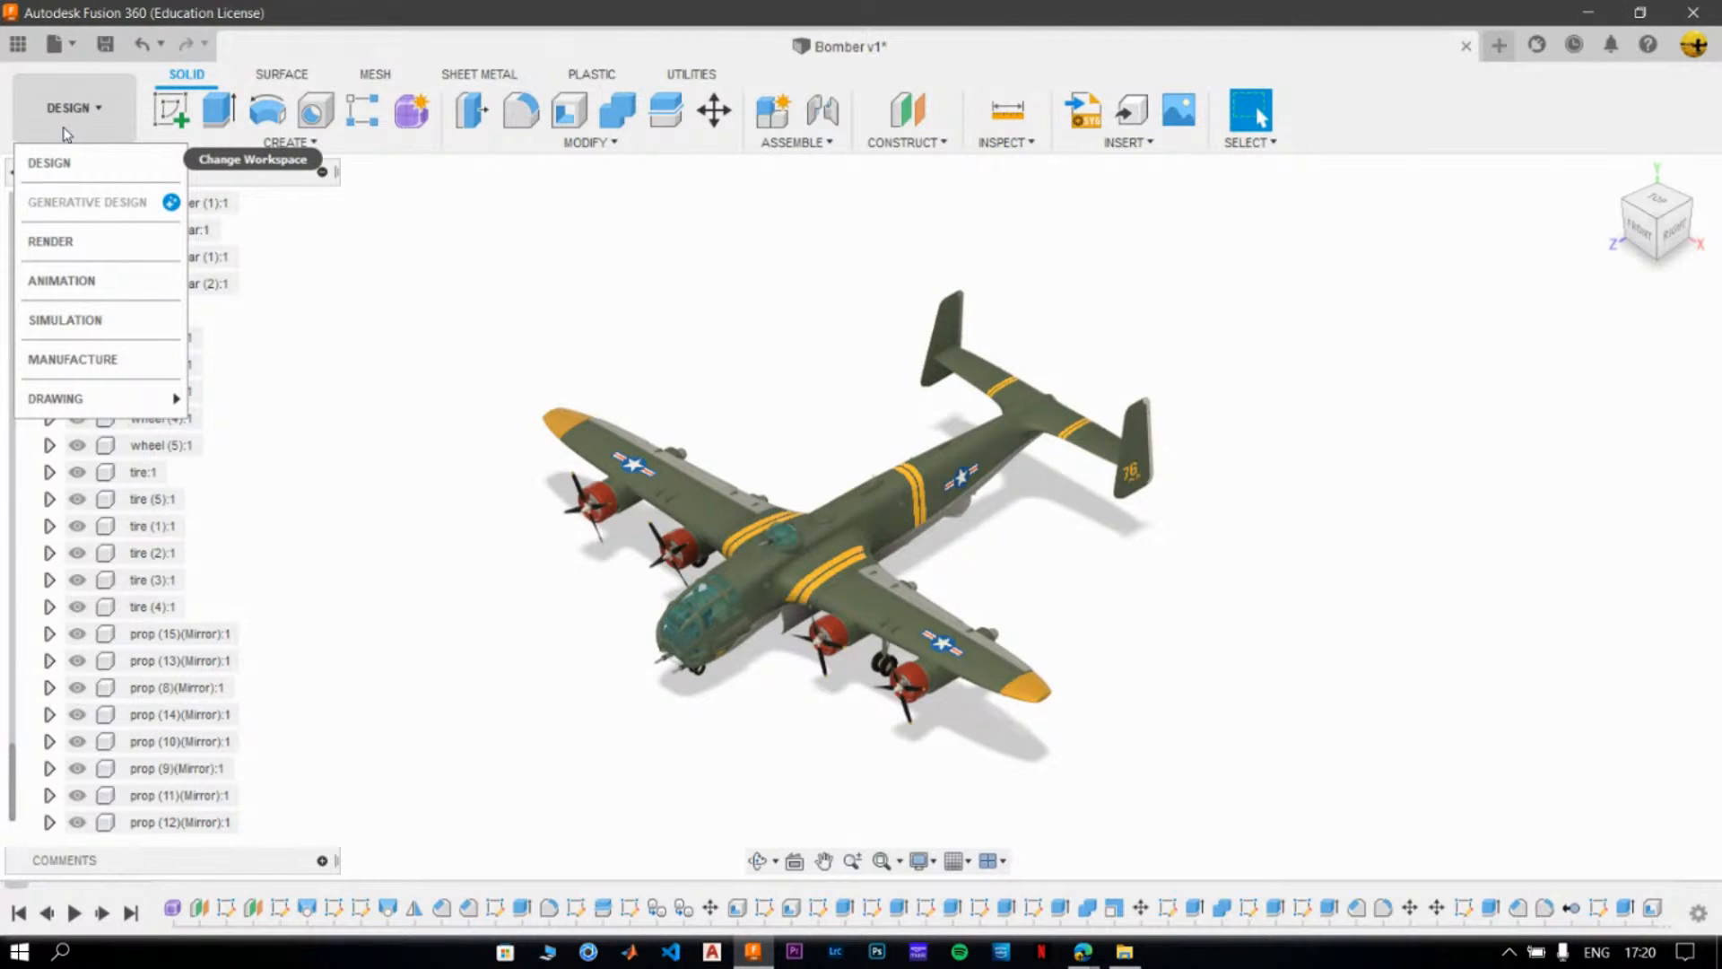
pyautogui.click(75, 289)
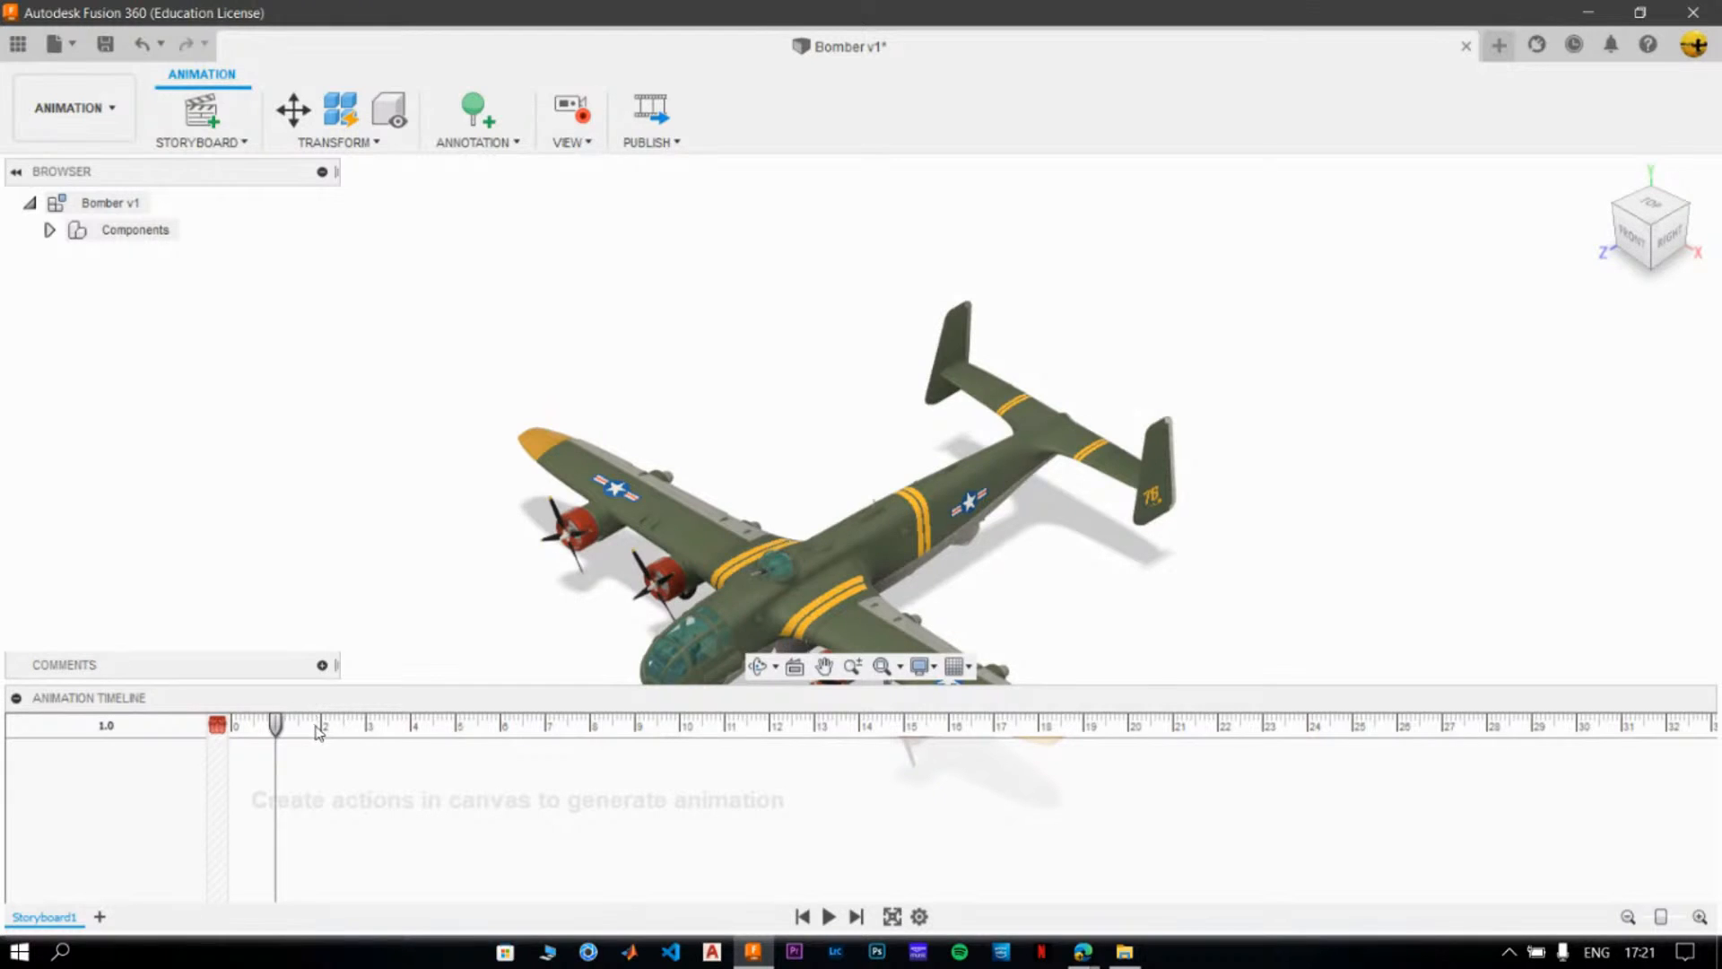
# - Record two quarter-turn camera views around the Bomber in Storyboard1, ending at 2 and 4 seconds
pyautogui.moveTo(275, 727); pyautogui.dragTo(218, 726)
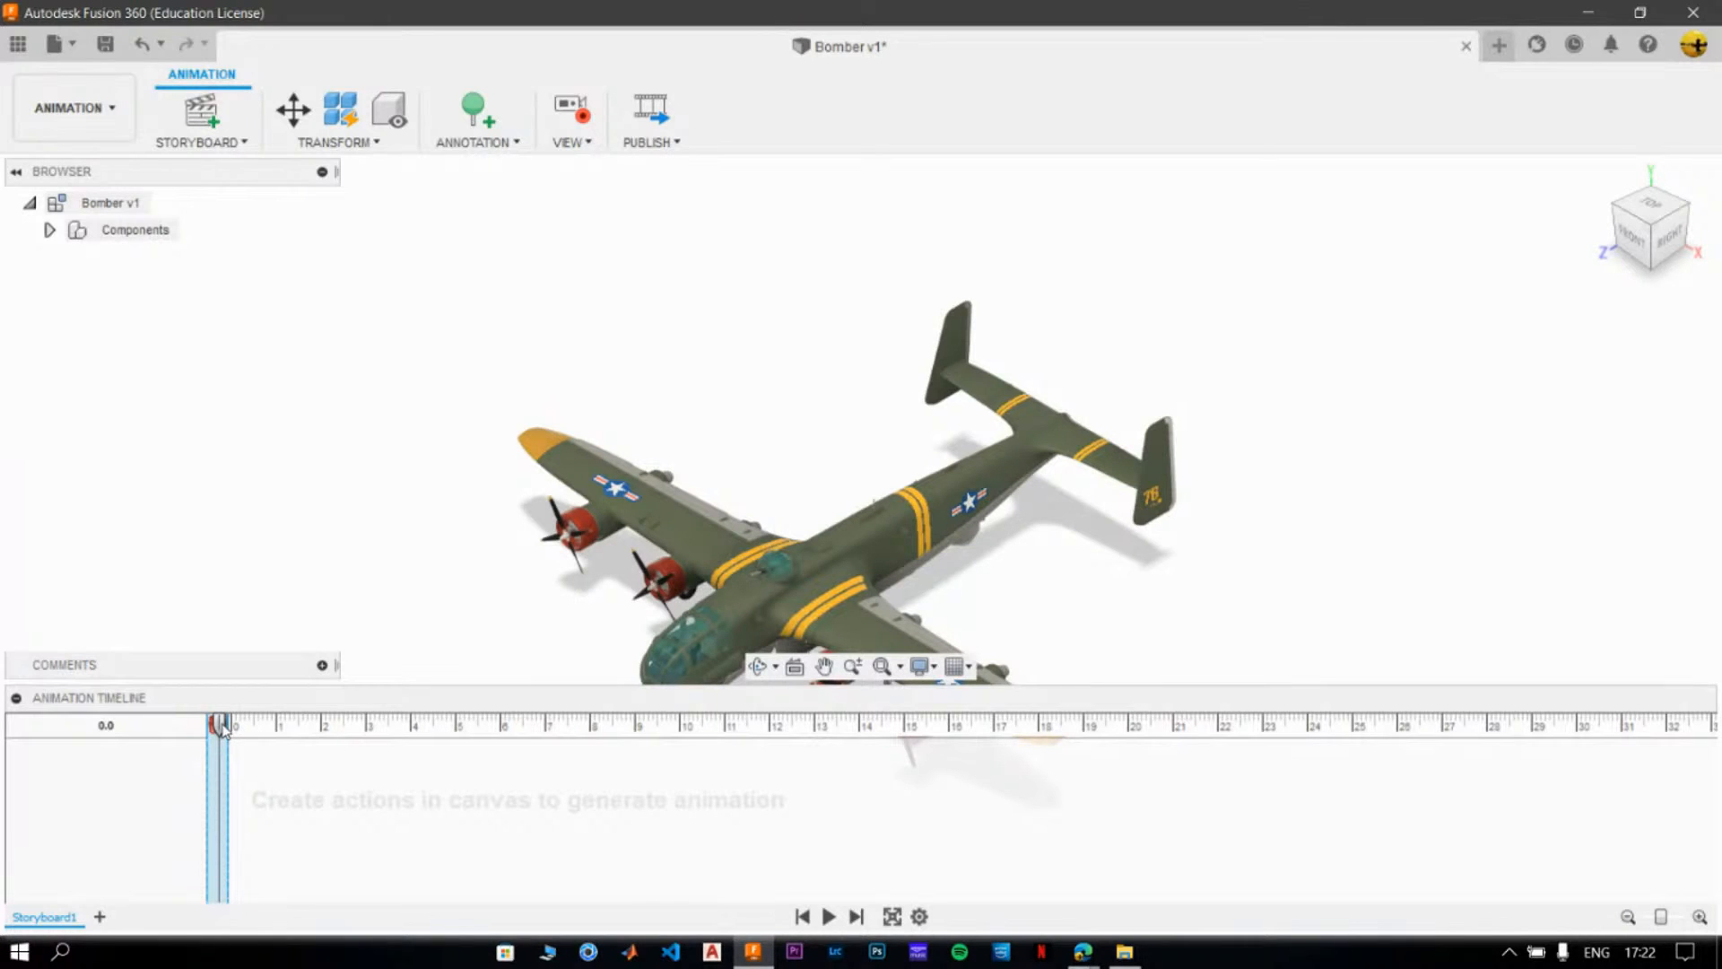
pyautogui.moveTo(221, 726); pyautogui.dragTo(320, 727)
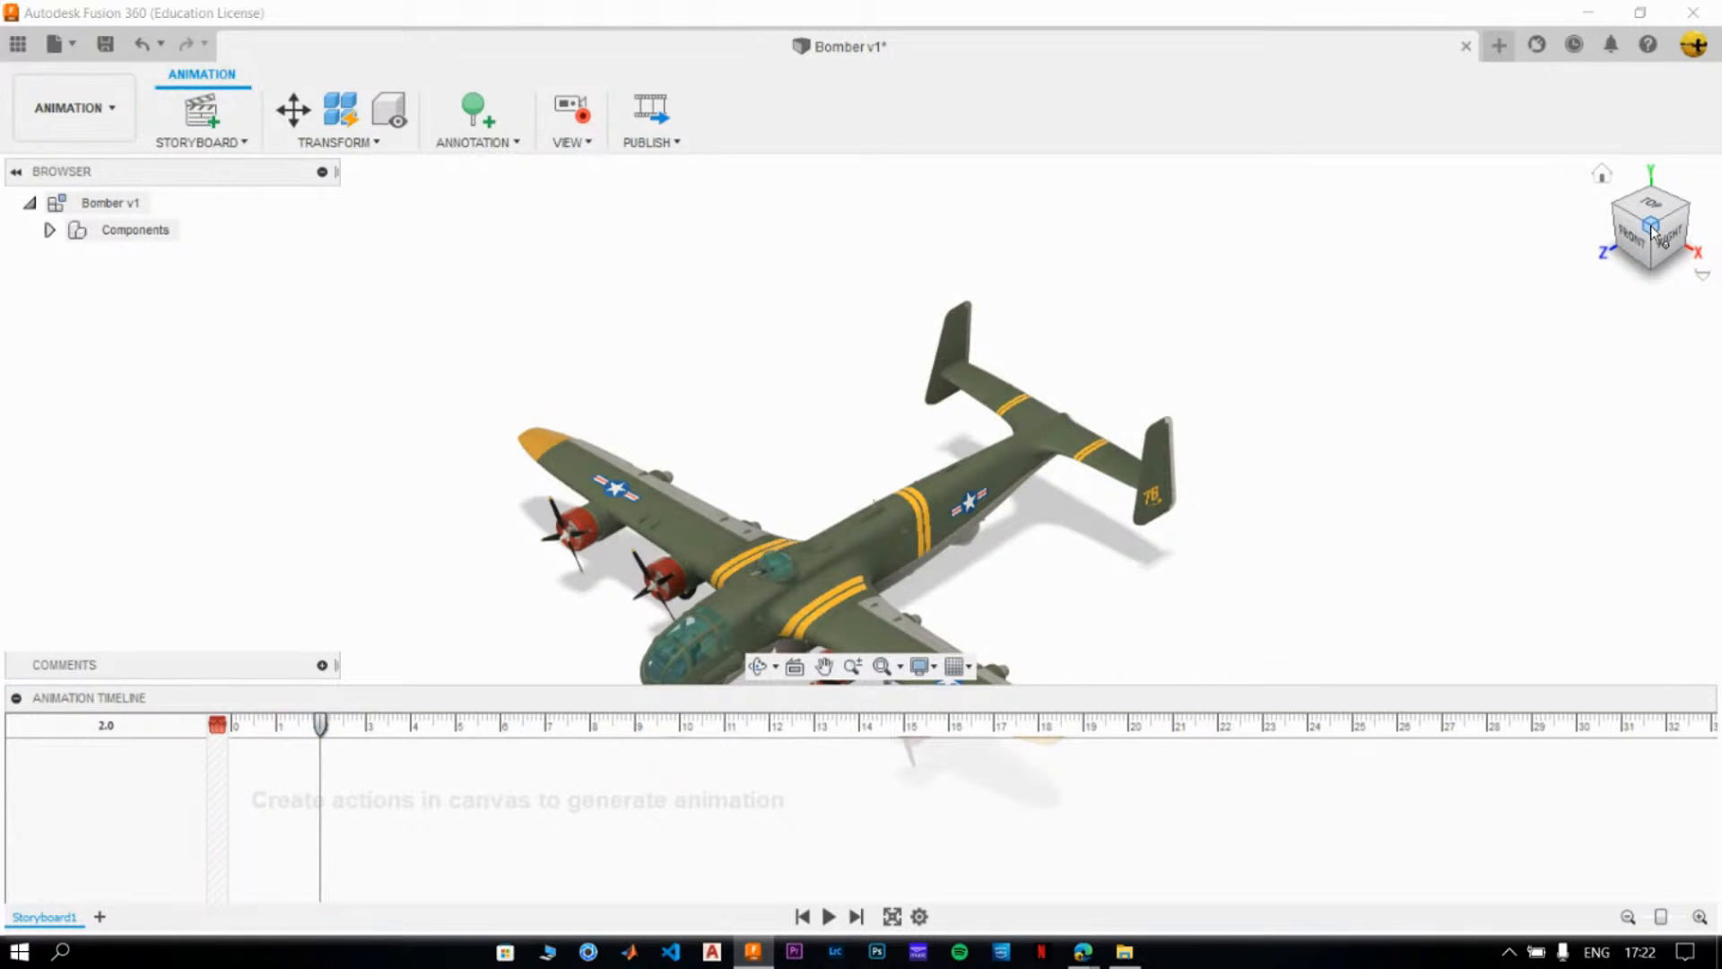
pyautogui.click(1685, 213)
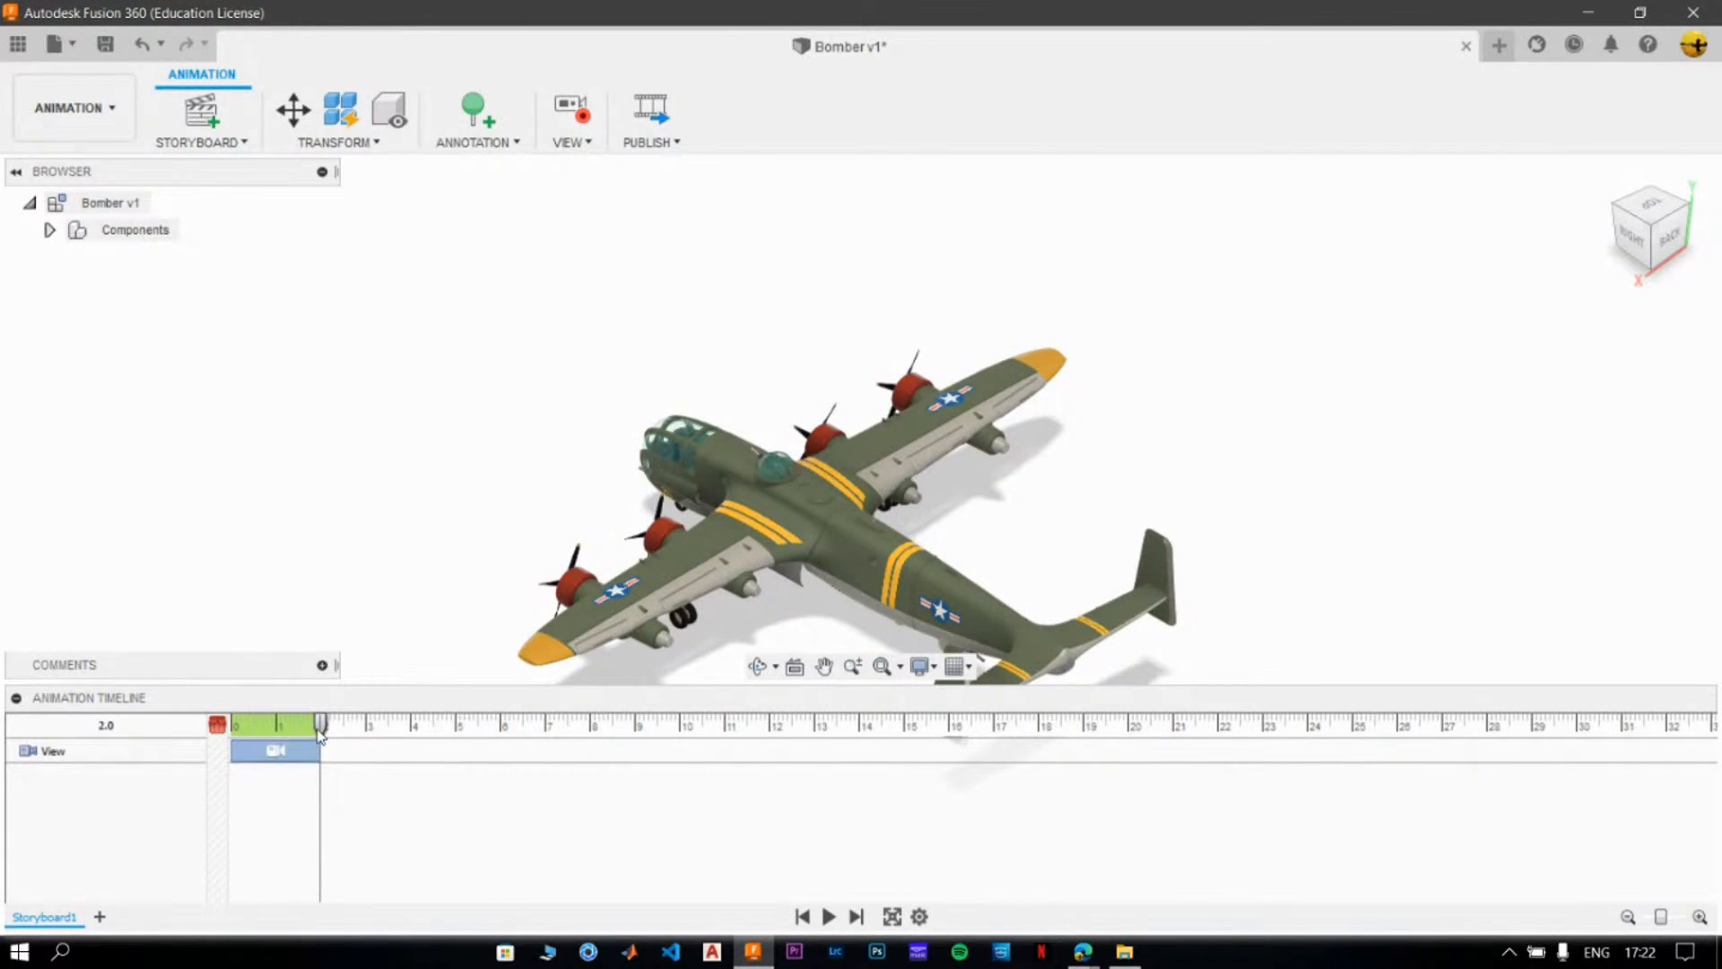
pyautogui.moveTo(320, 725); pyautogui.dragTo(411, 730)
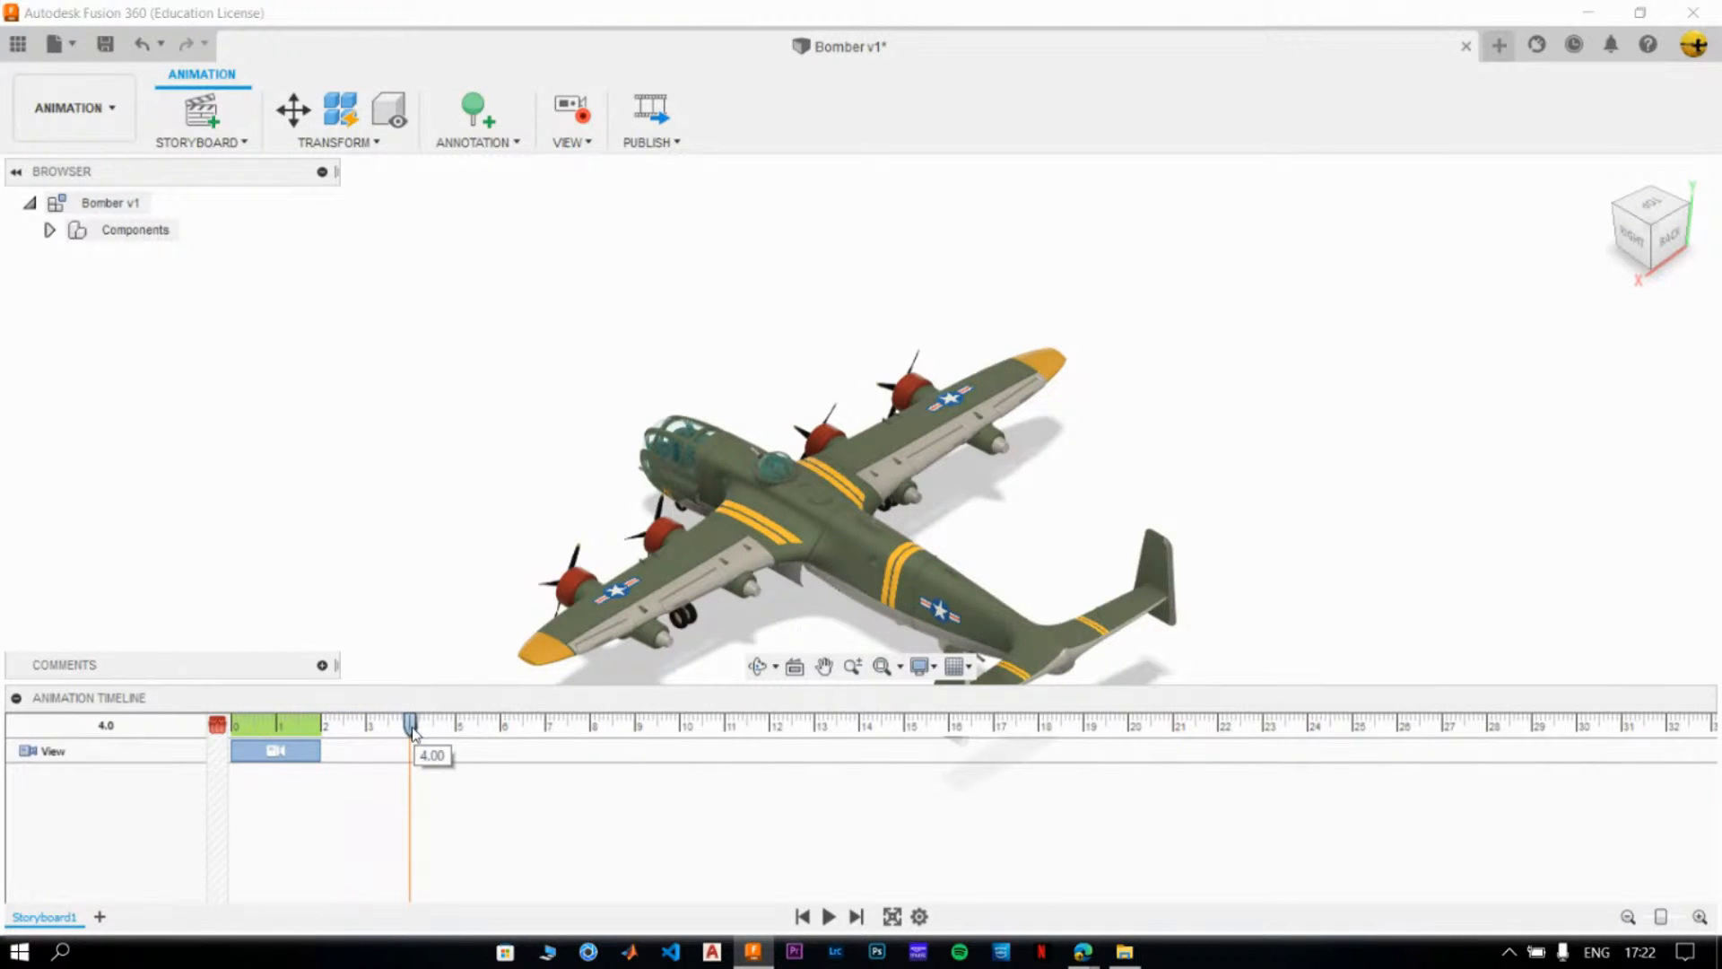
pyautogui.moveTo(1706, 203)
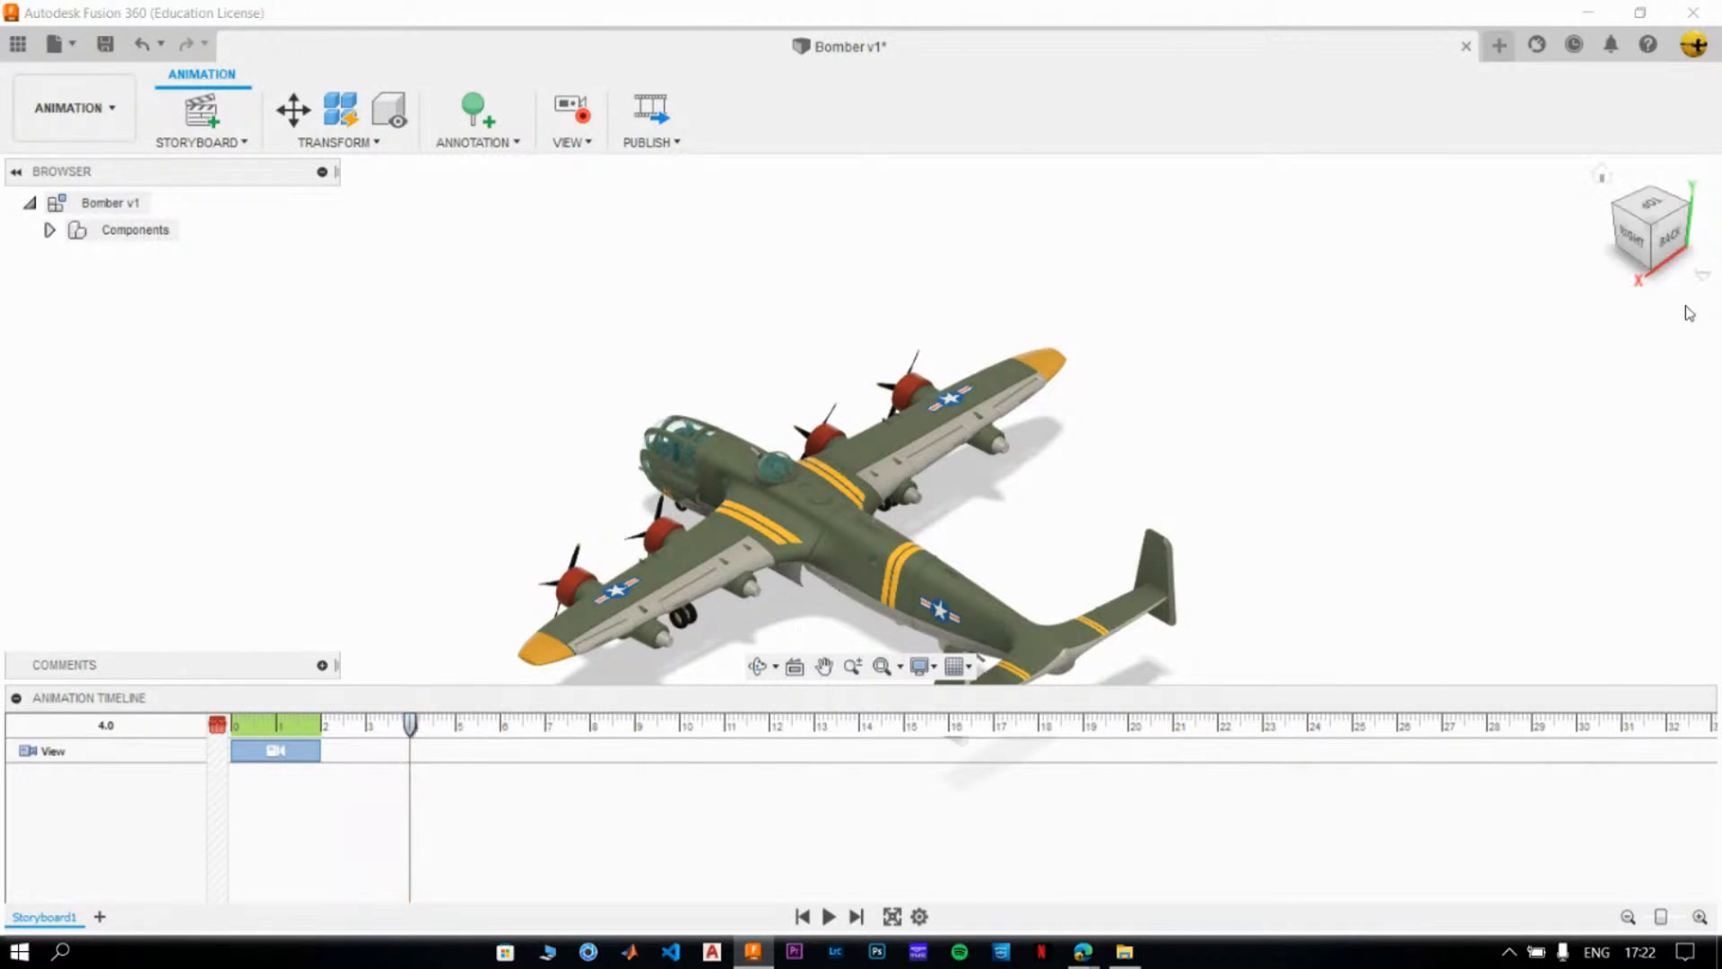
pyautogui.click(1683, 214)
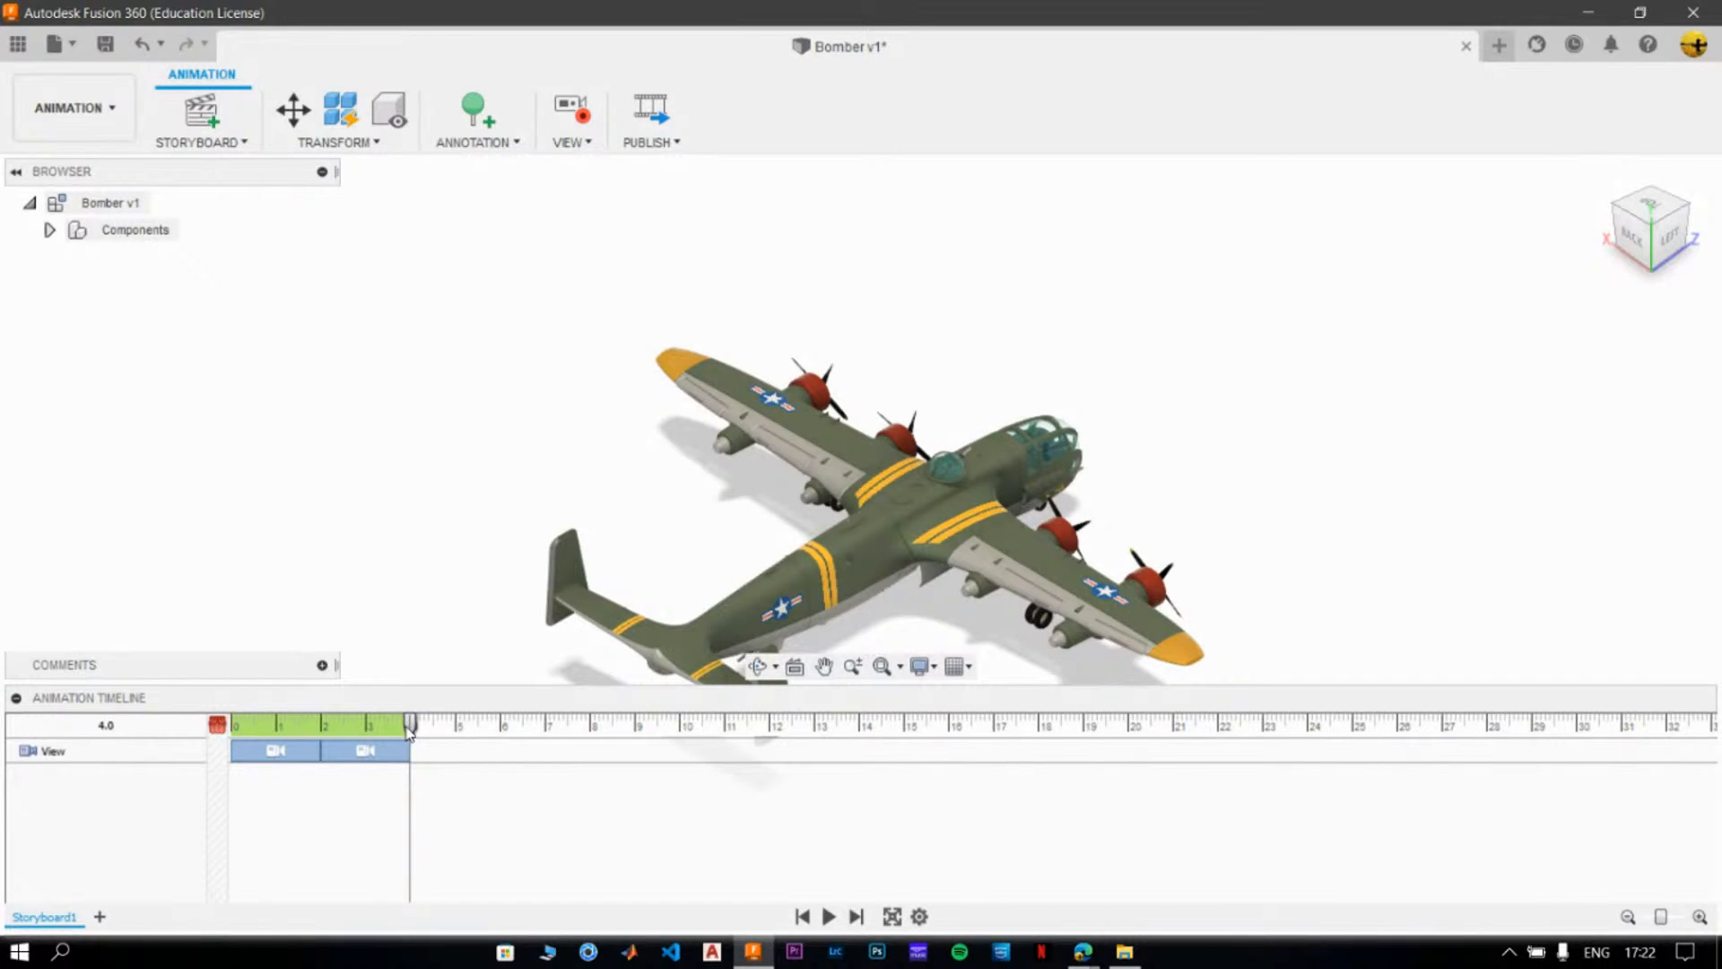
# - Complete the camera's full orbit around the Bomber with two more quarter-turn views, ending at 6 and 8 seconds
pyautogui.moveTo(410, 725); pyautogui.dragTo(502, 728)
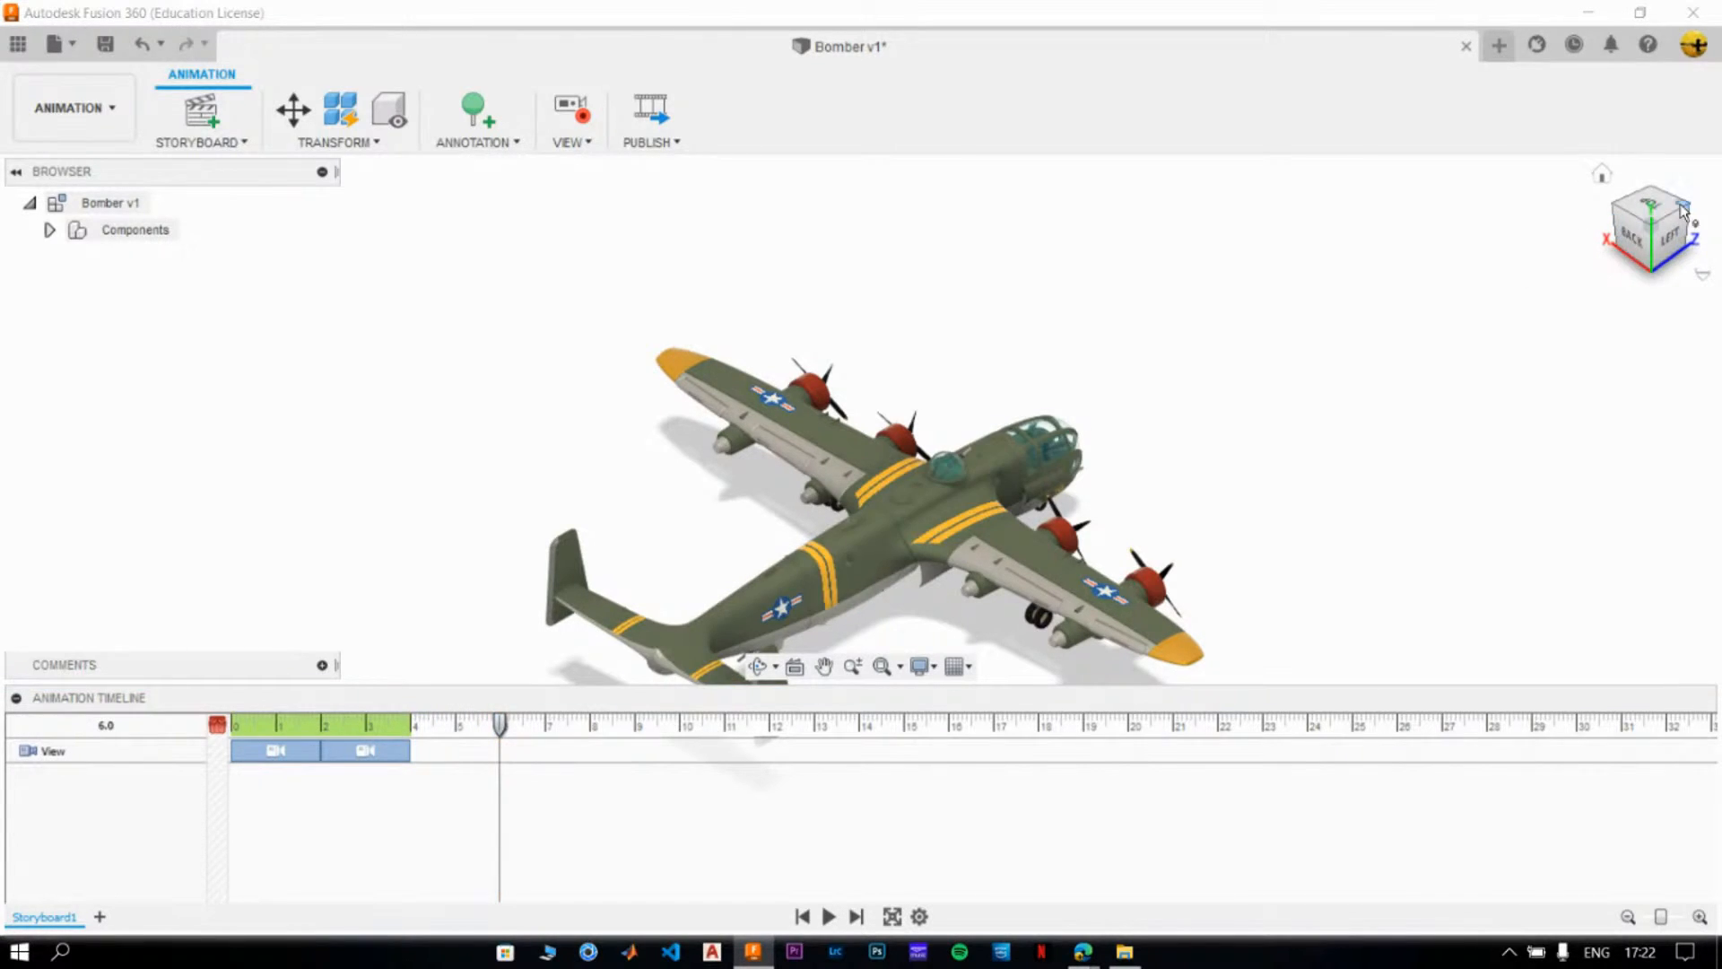
pyautogui.click(1683, 210)
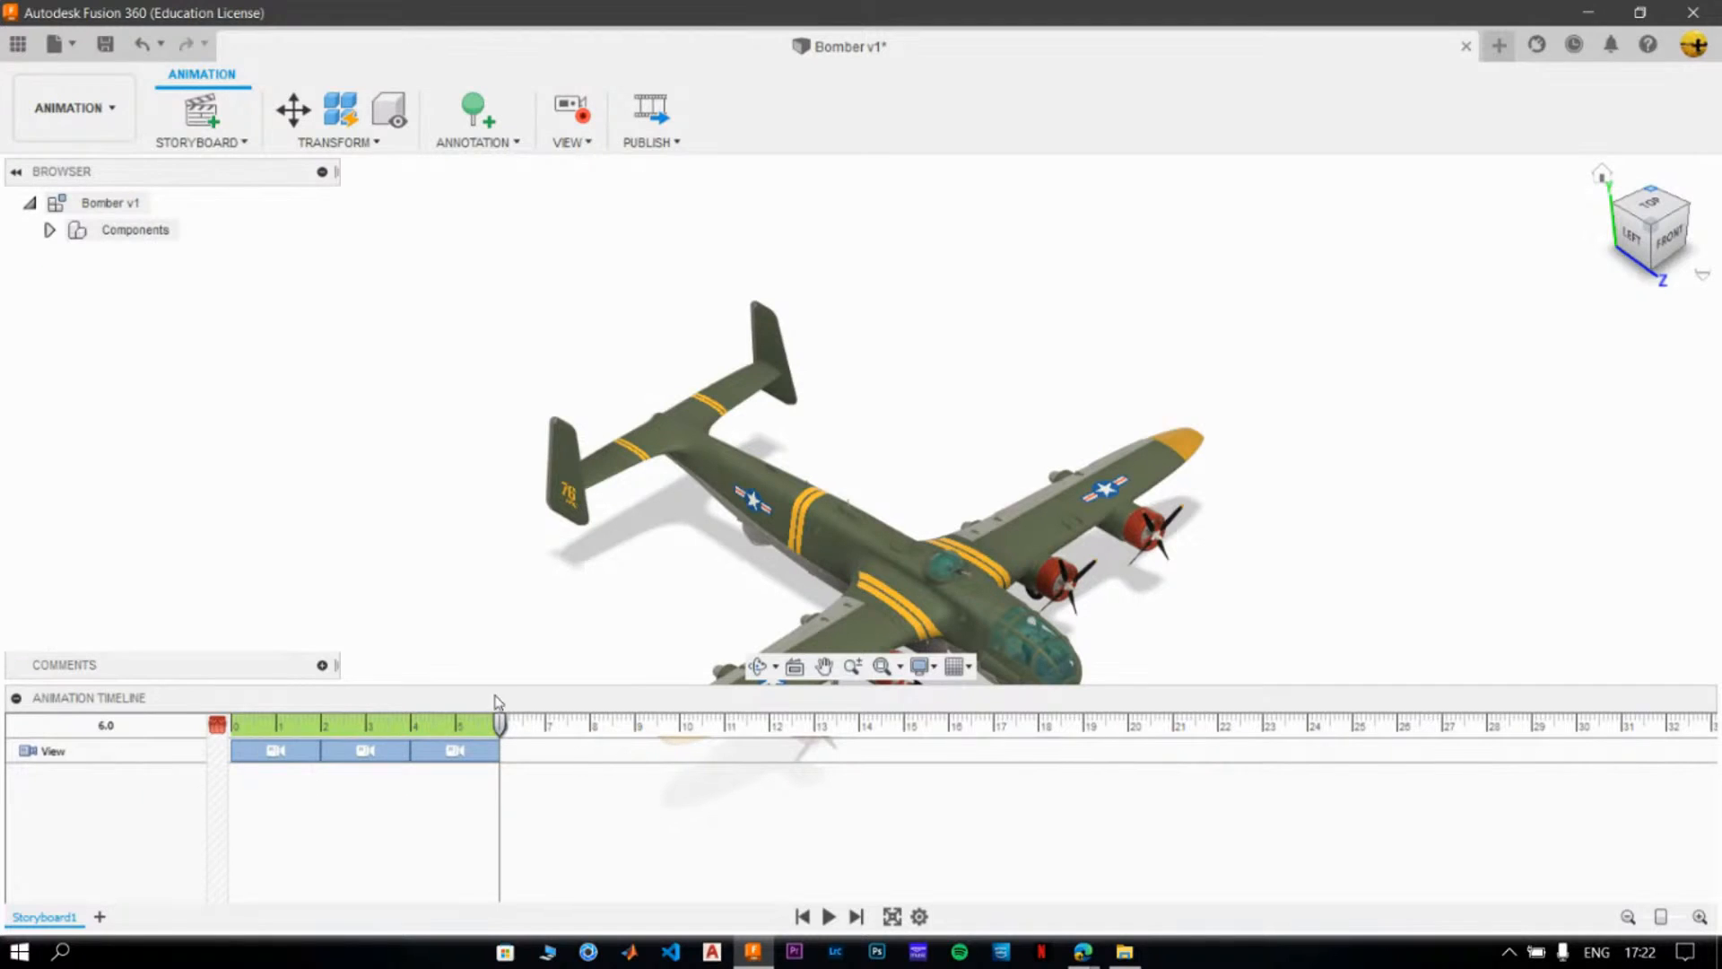
pyautogui.moveTo(500, 741); pyautogui.dragTo(589, 733)
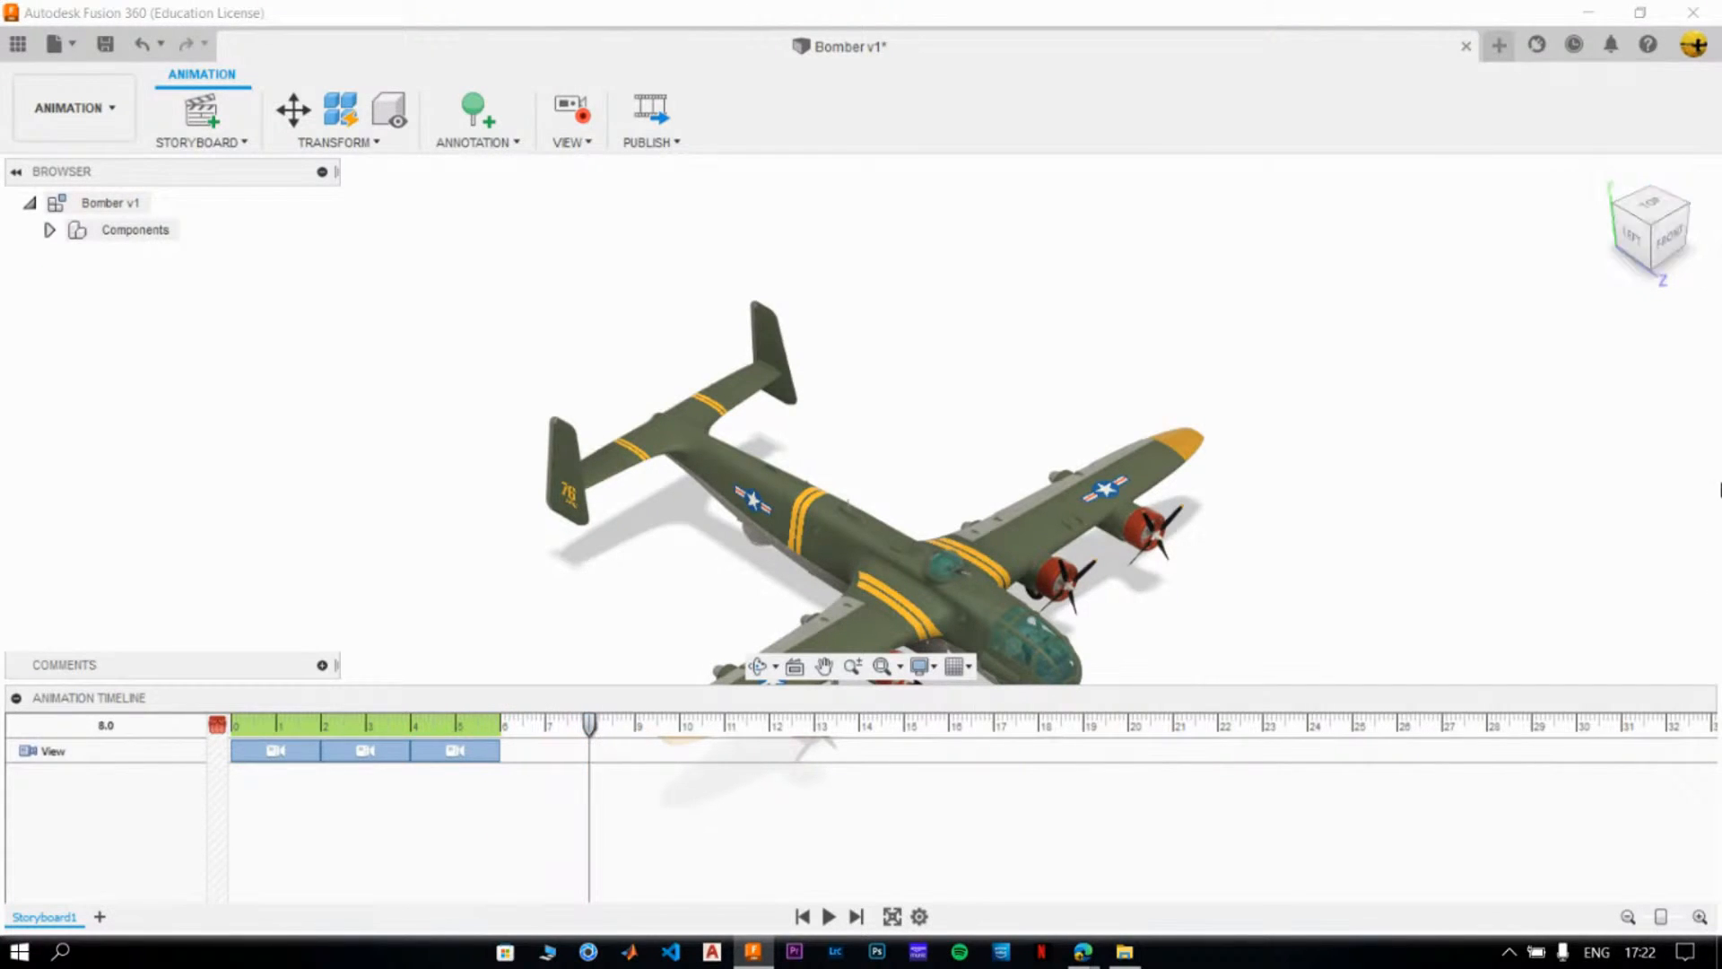
pyautogui.click(1683, 216)
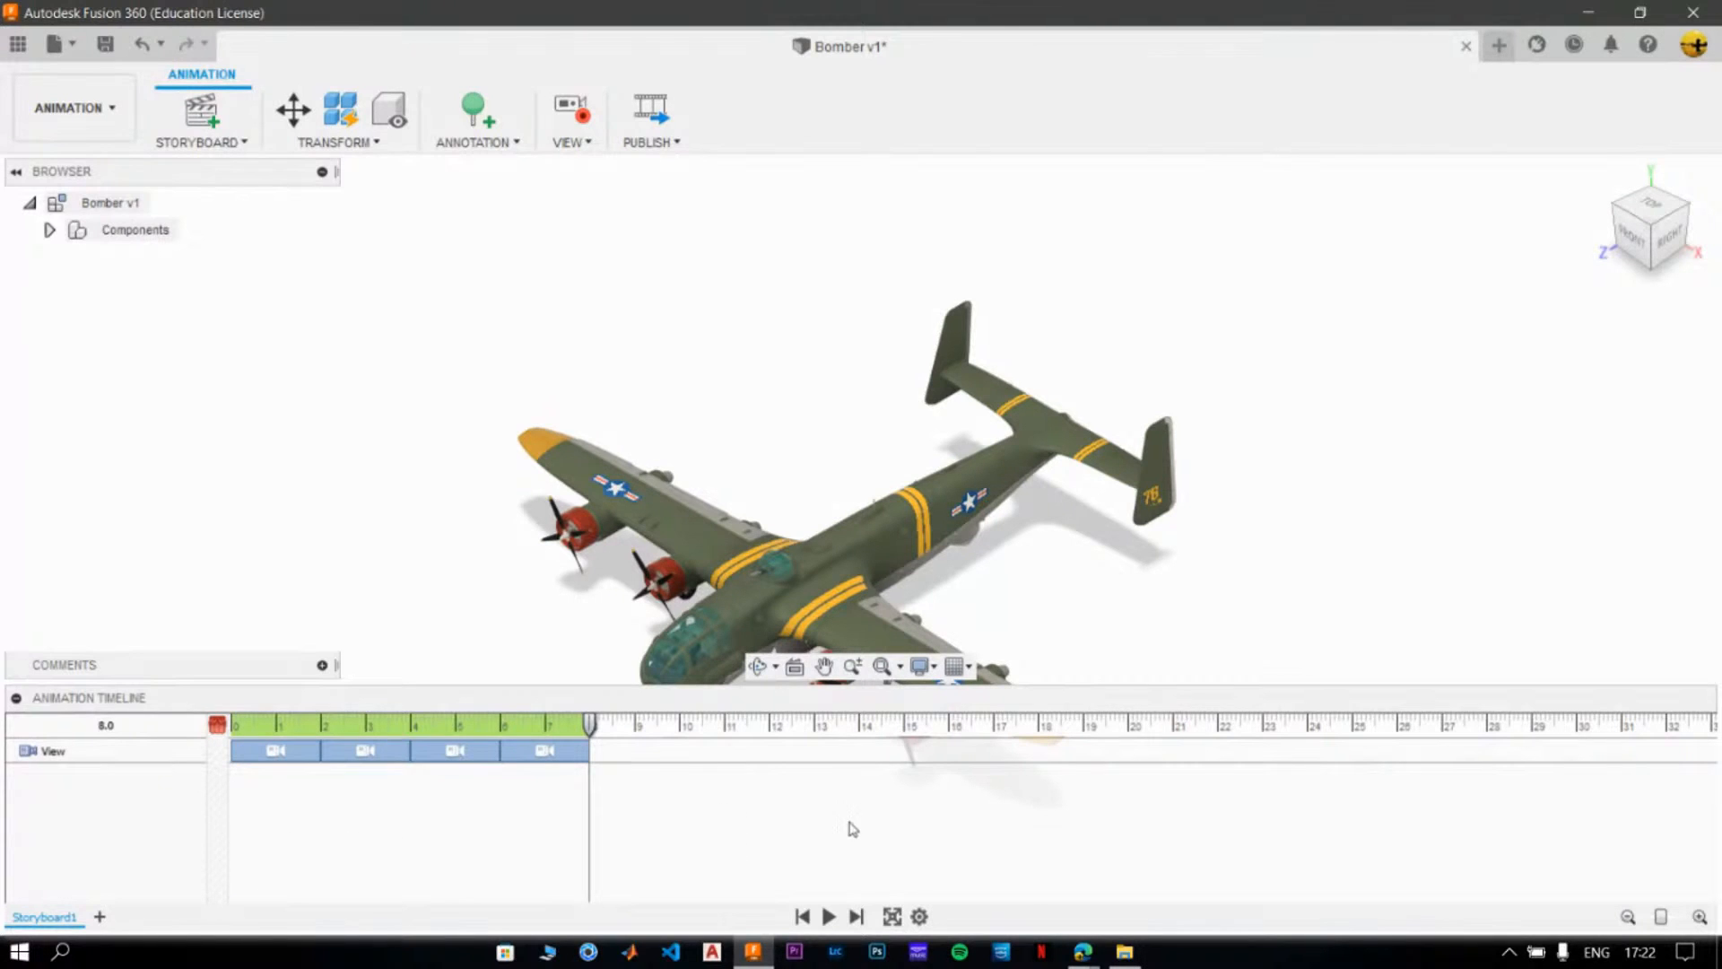
# - Preview the camera orbit animation in full screen, then return to the timeline
pyautogui.click(891, 917)
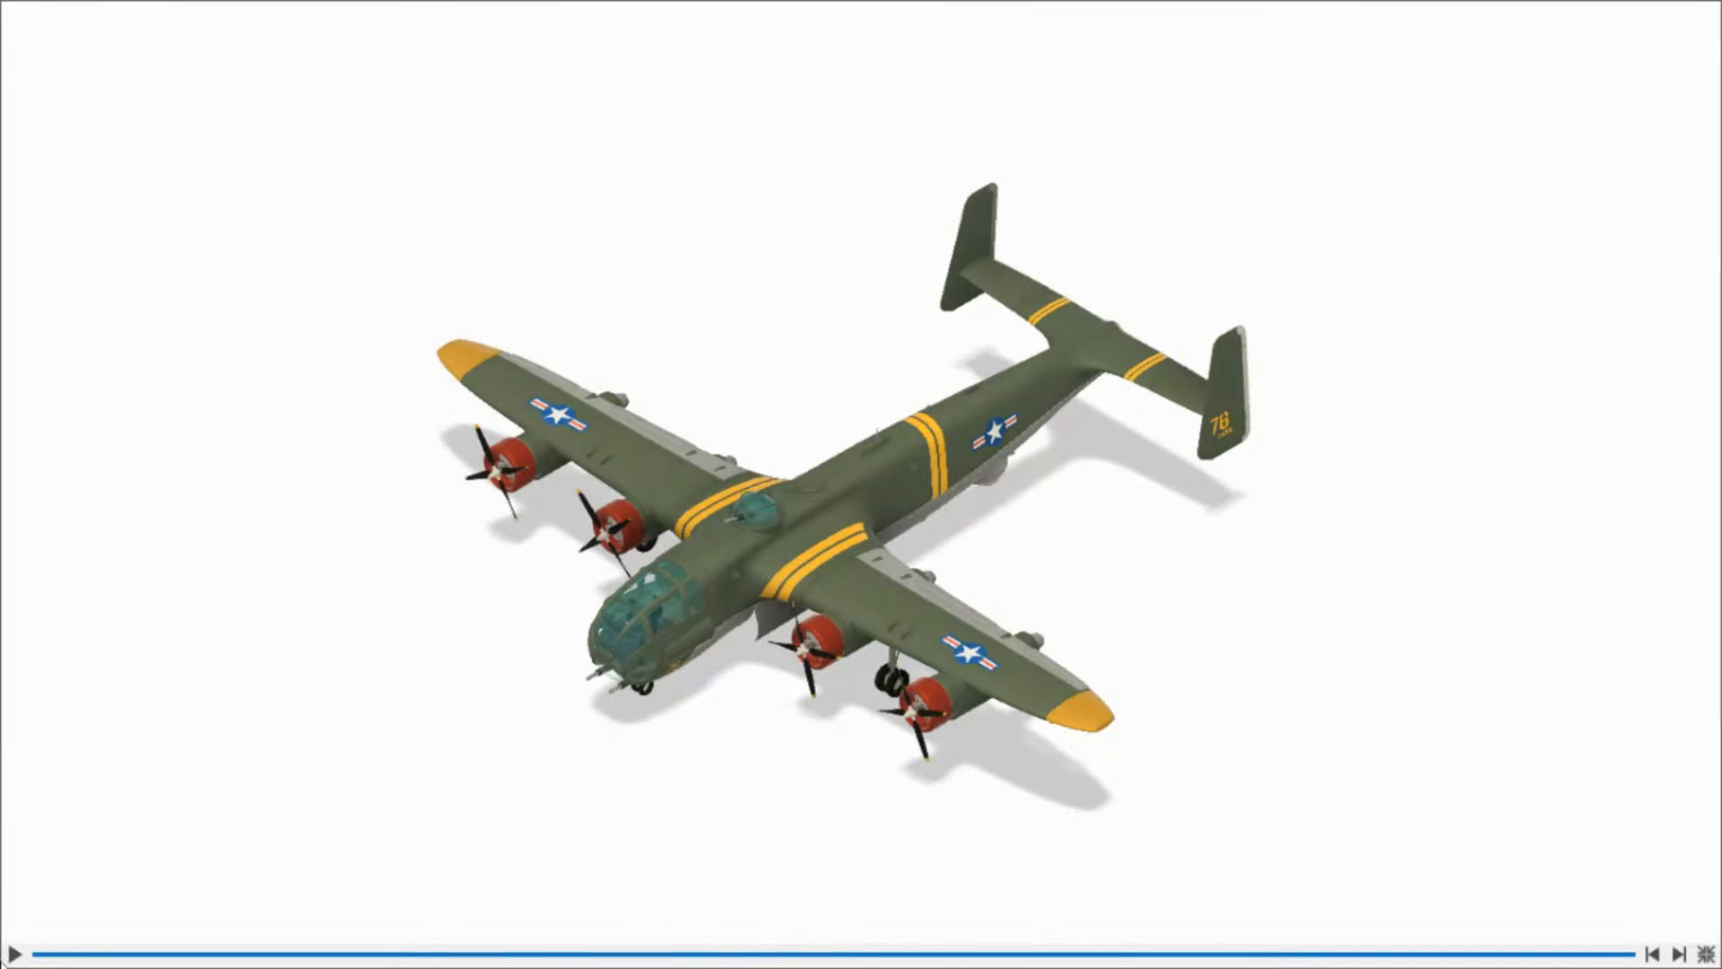
pyautogui.click(20, 956)
pyautogui.click(1705, 953)
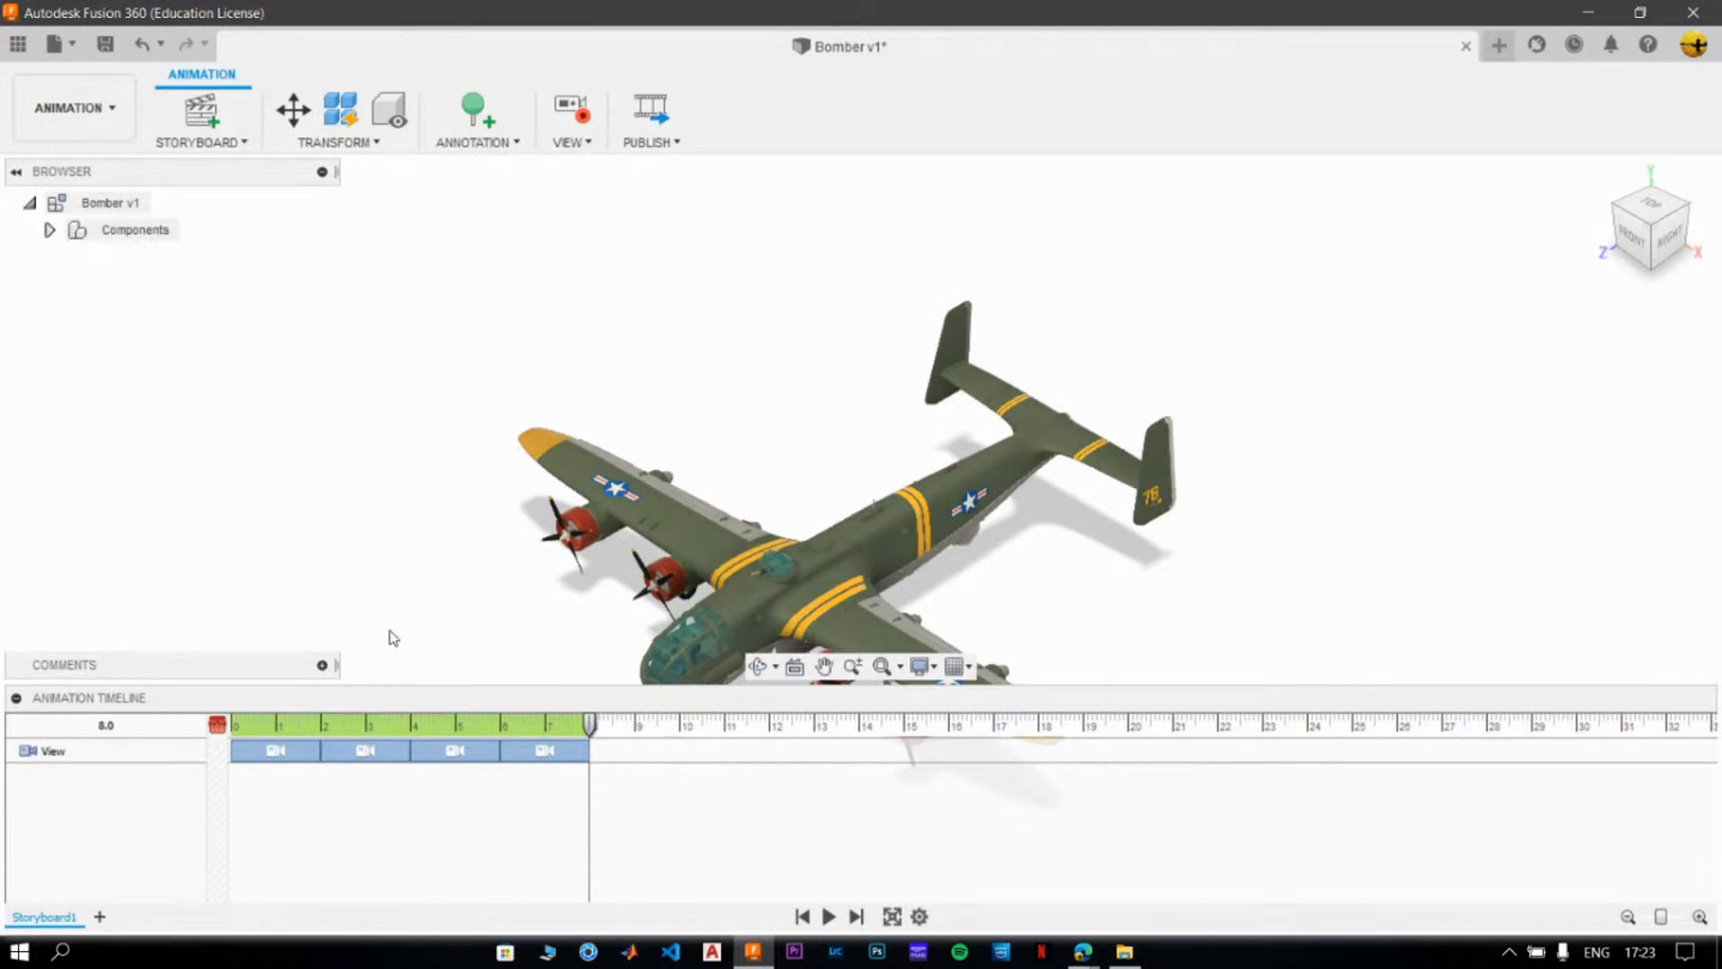
# - Auto-explode all levels of the Bomber component with the playhead at 12 seconds
pyautogui.moveTo(596, 734); pyautogui.dragTo(771, 729)
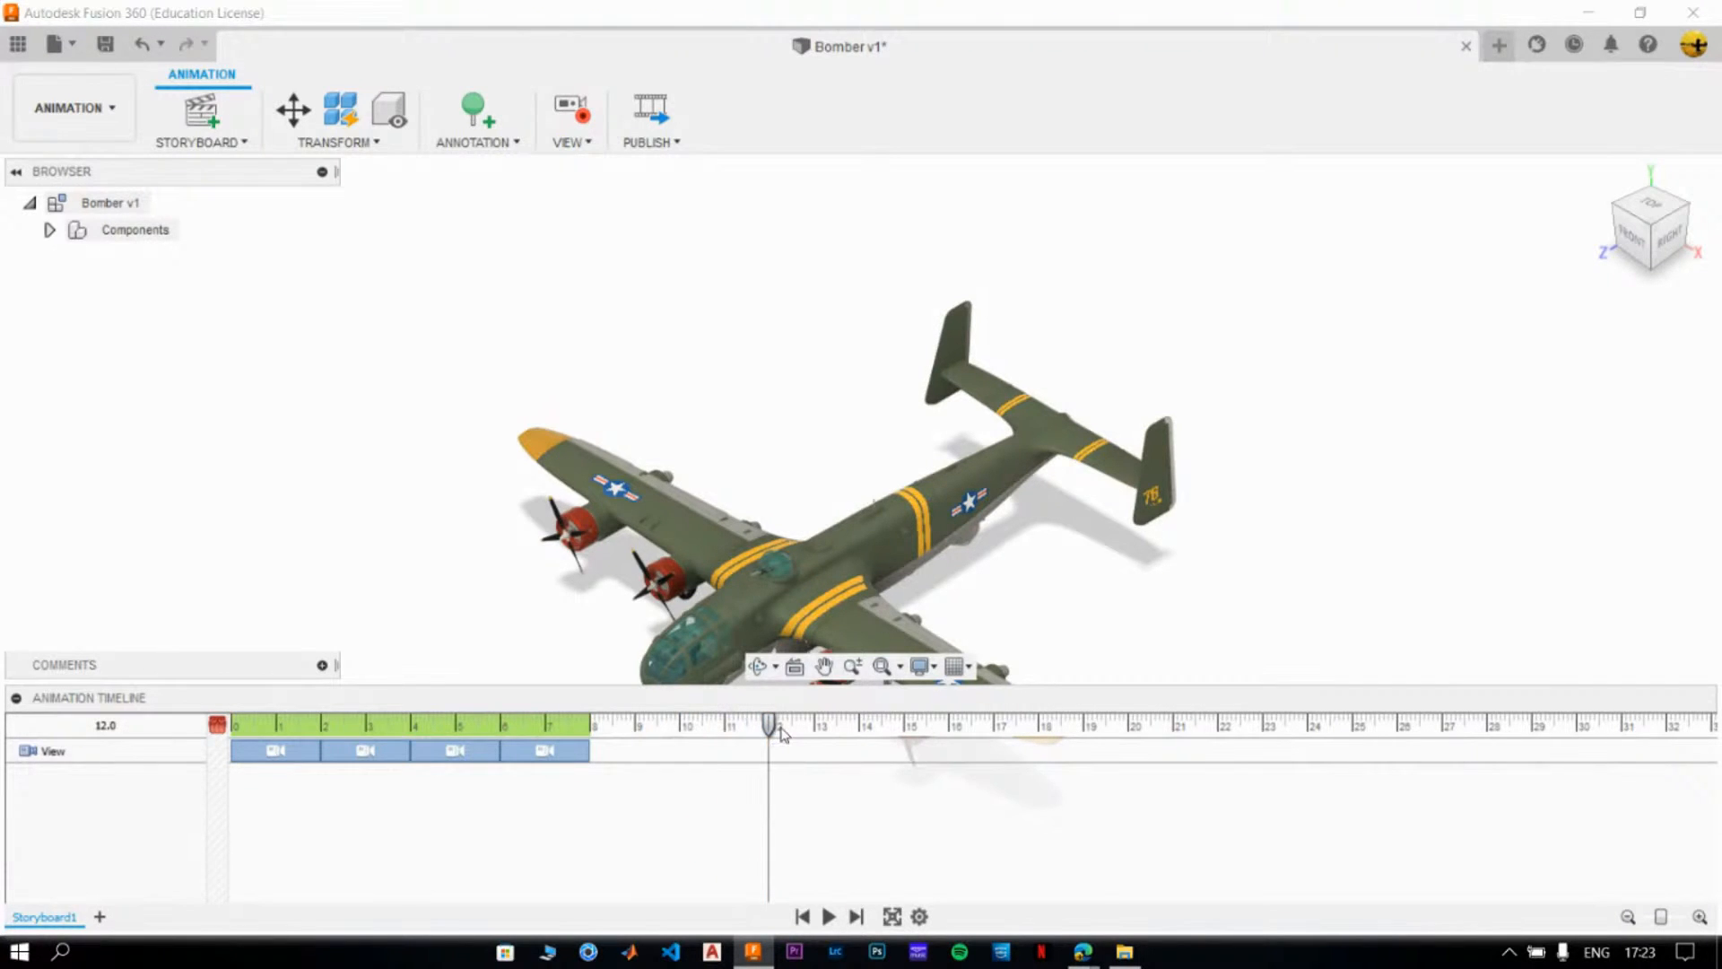
pyautogui.click(49, 229)
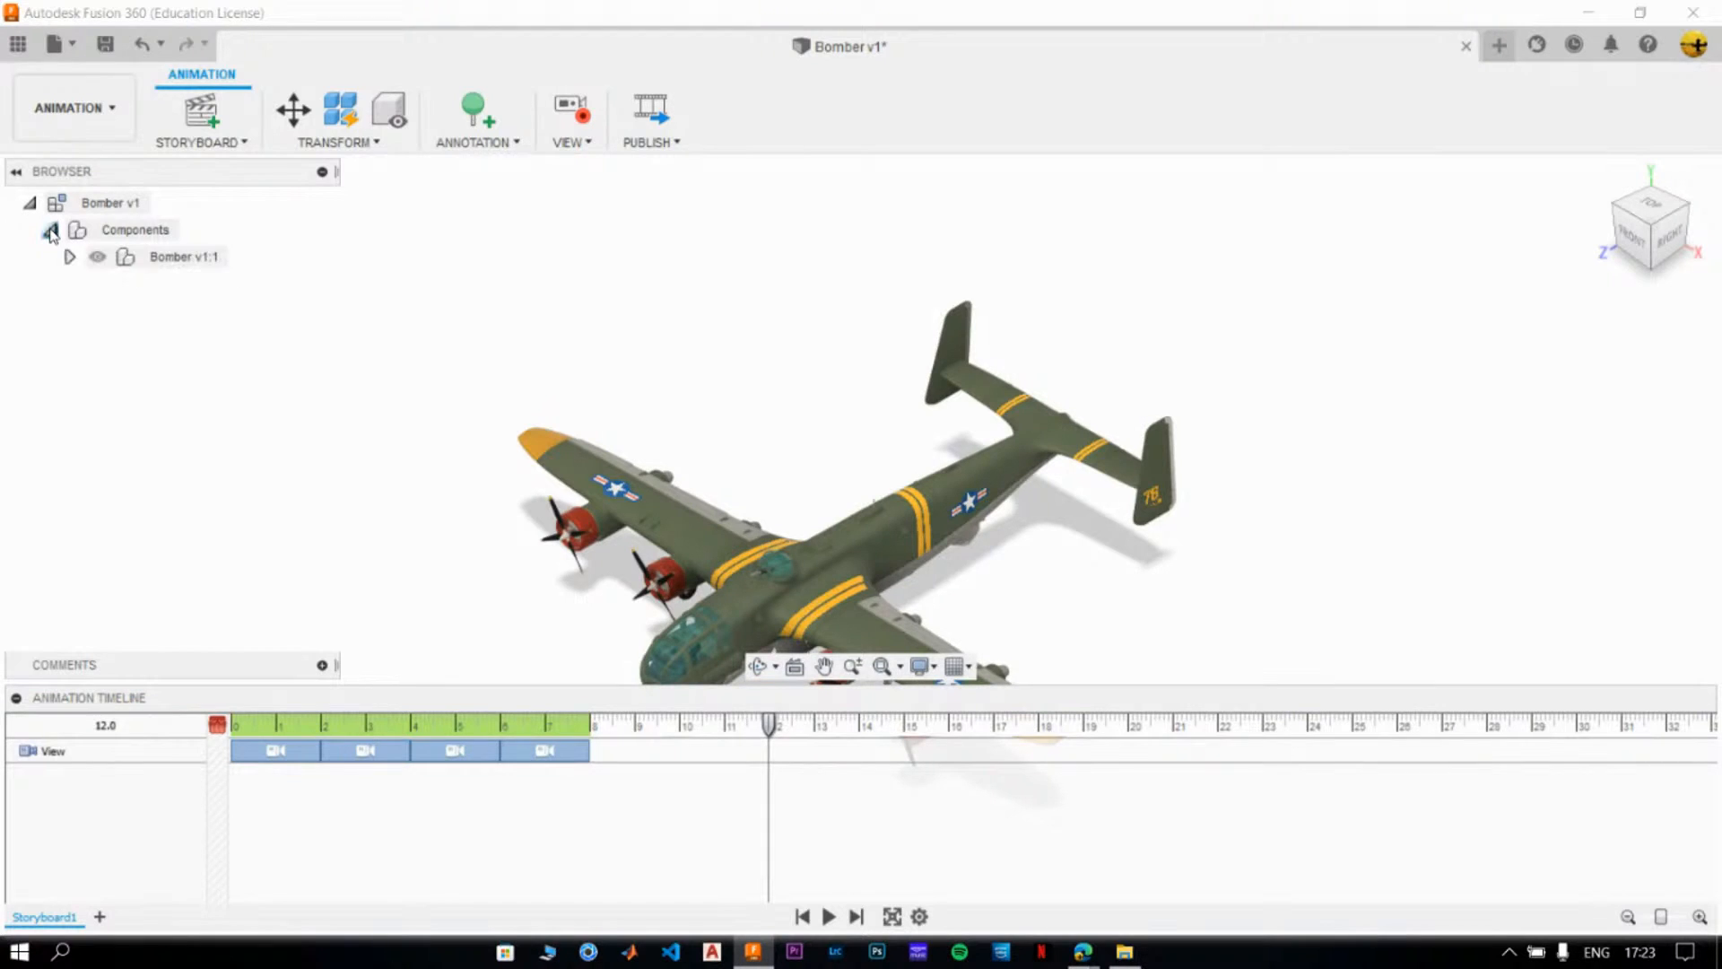
pyautogui.click(190, 259)
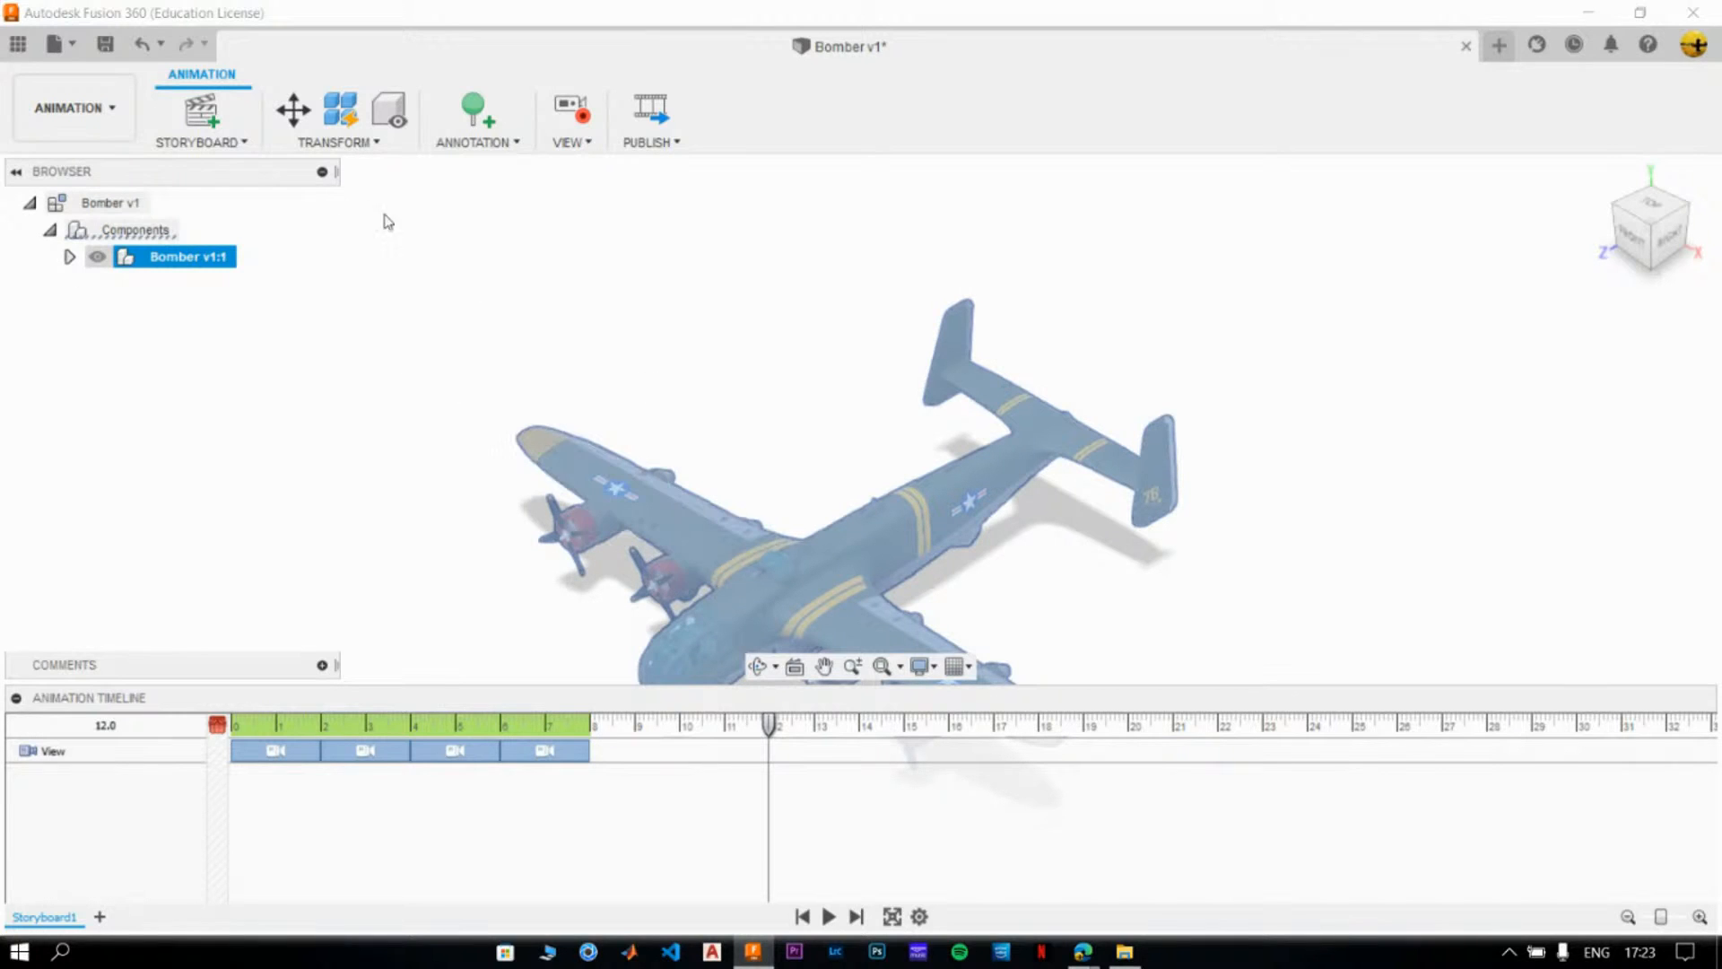
pyautogui.click(336, 143)
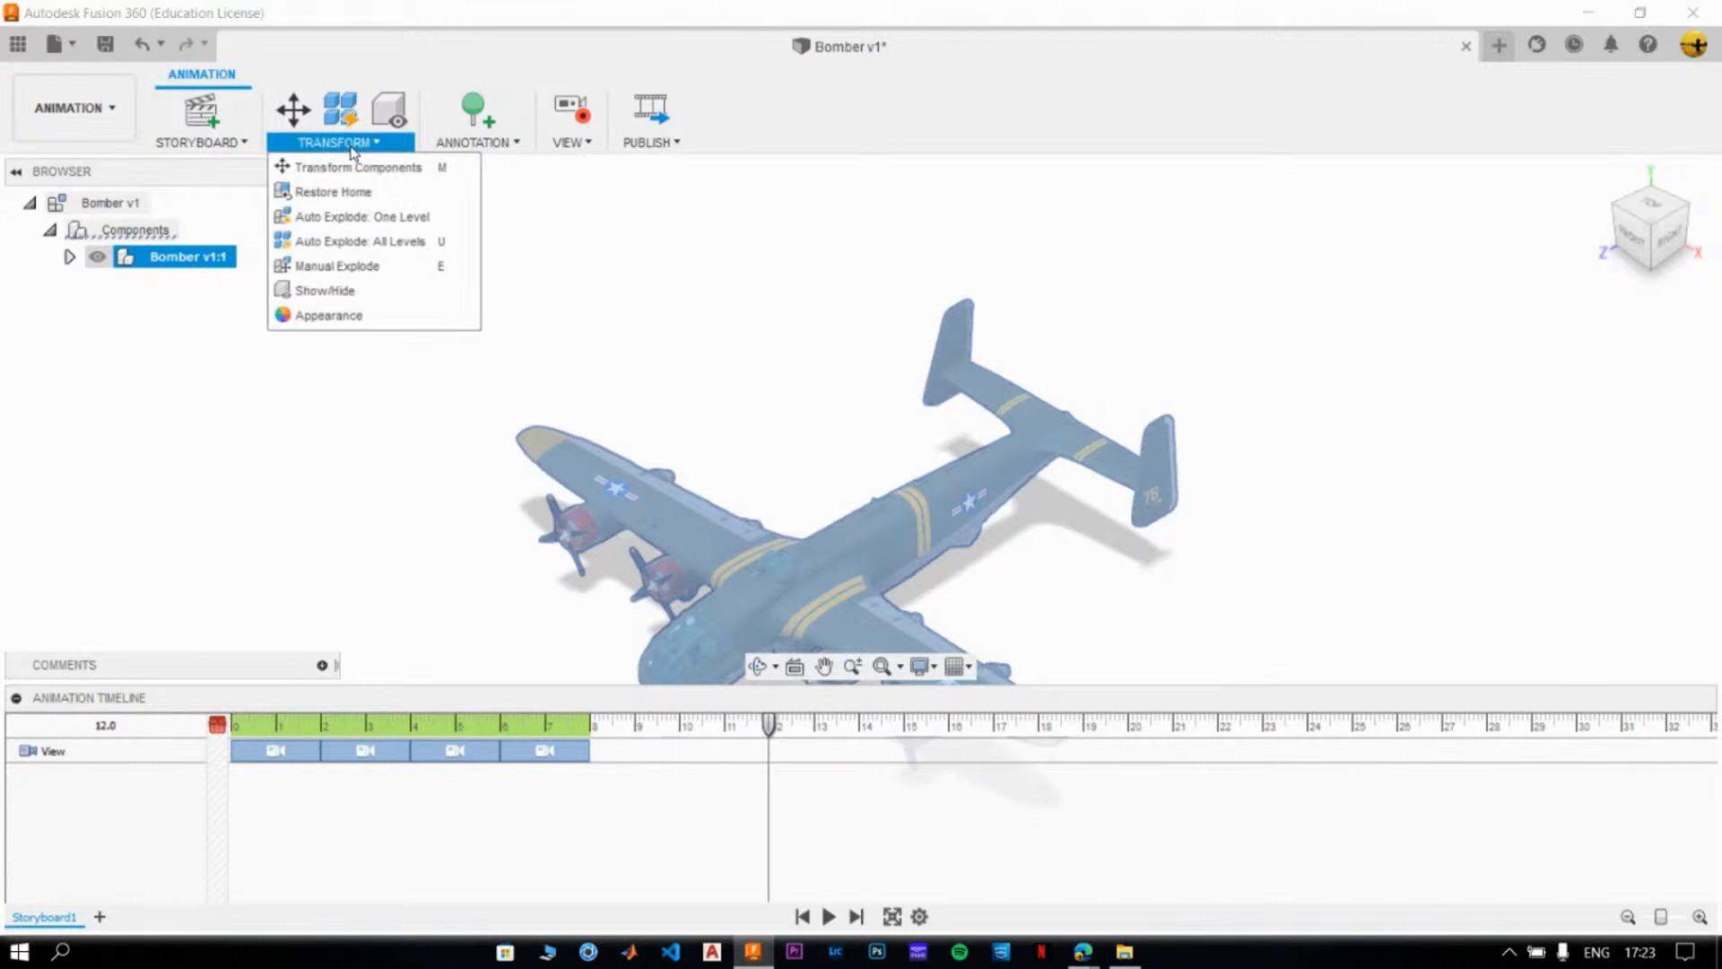
pyautogui.click(360, 240)
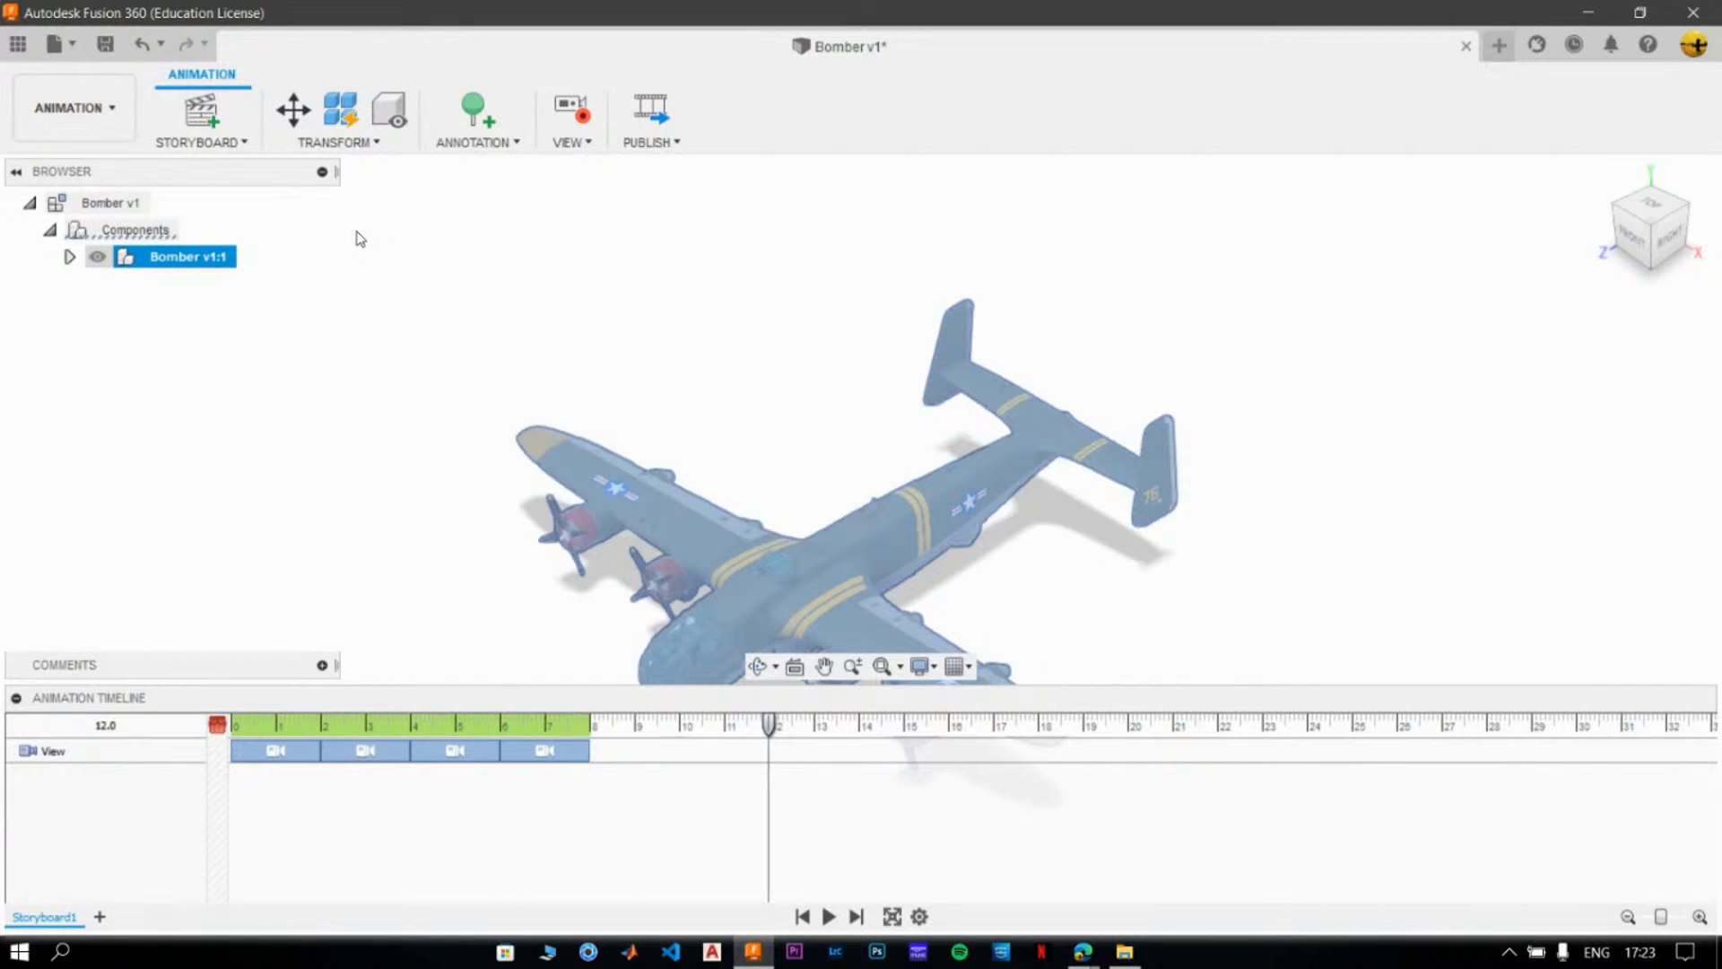
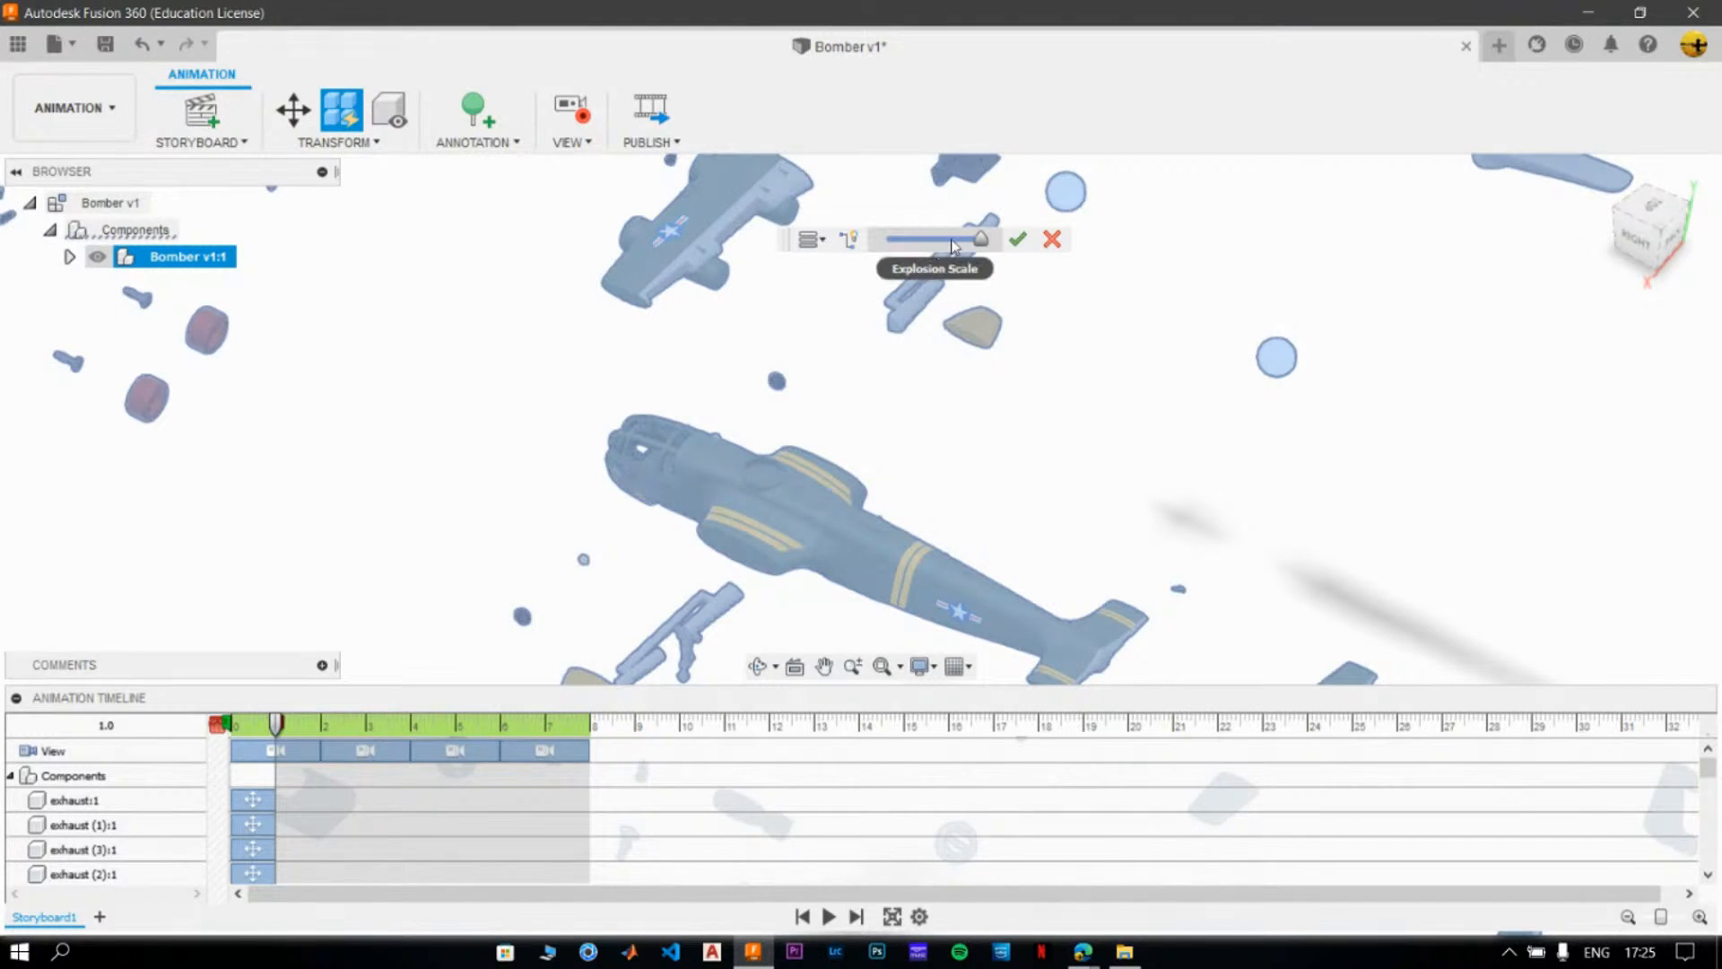
# - Reduce the explosion scale of the Bomber's auto-explode slightly and apply it
pyautogui.moveTo(982, 243); pyautogui.dragTo(955, 250)
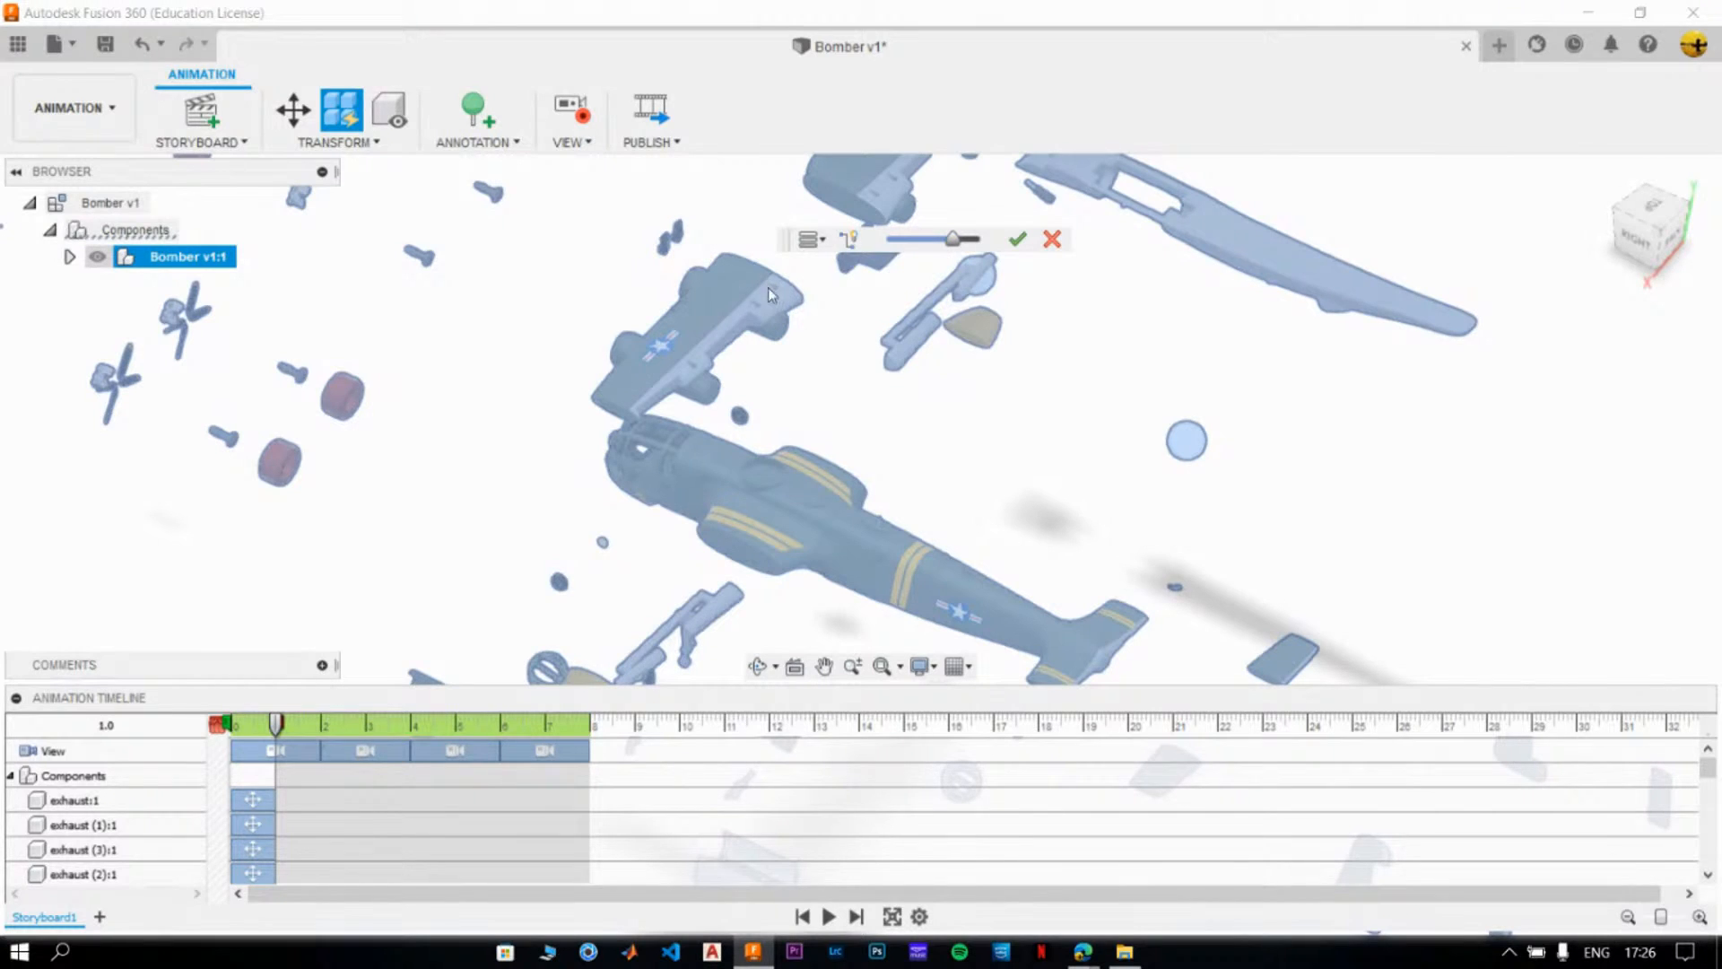
pyautogui.click(1019, 239)
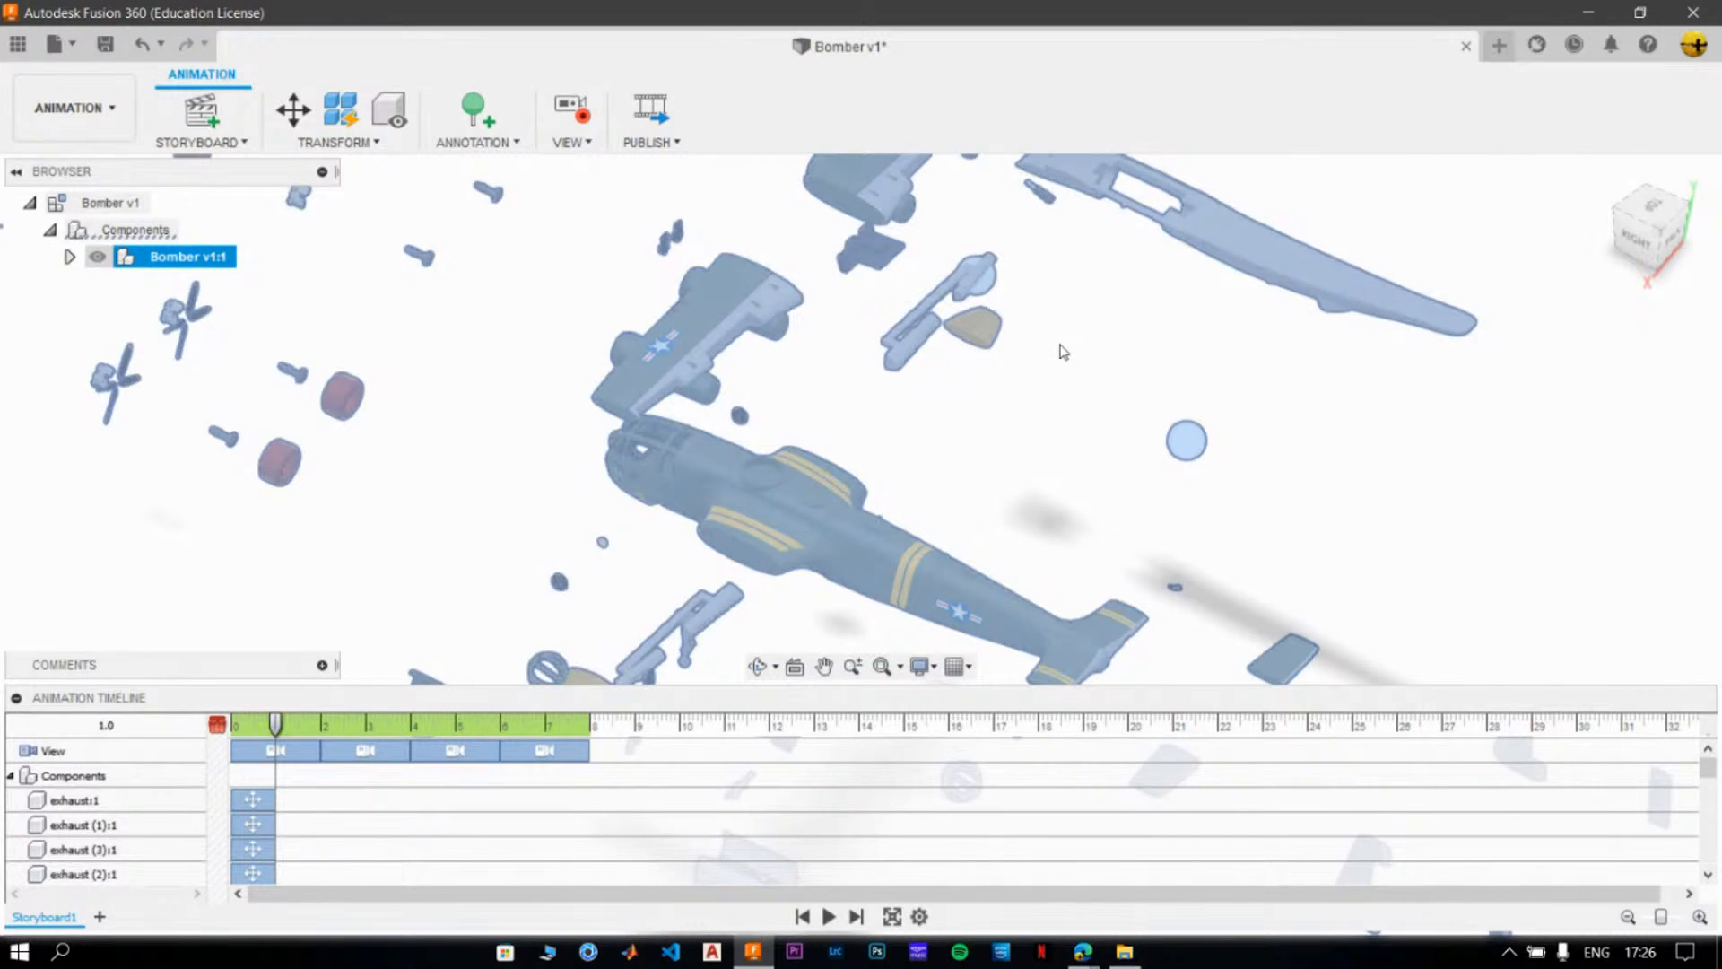
pyautogui.click(1063, 351)
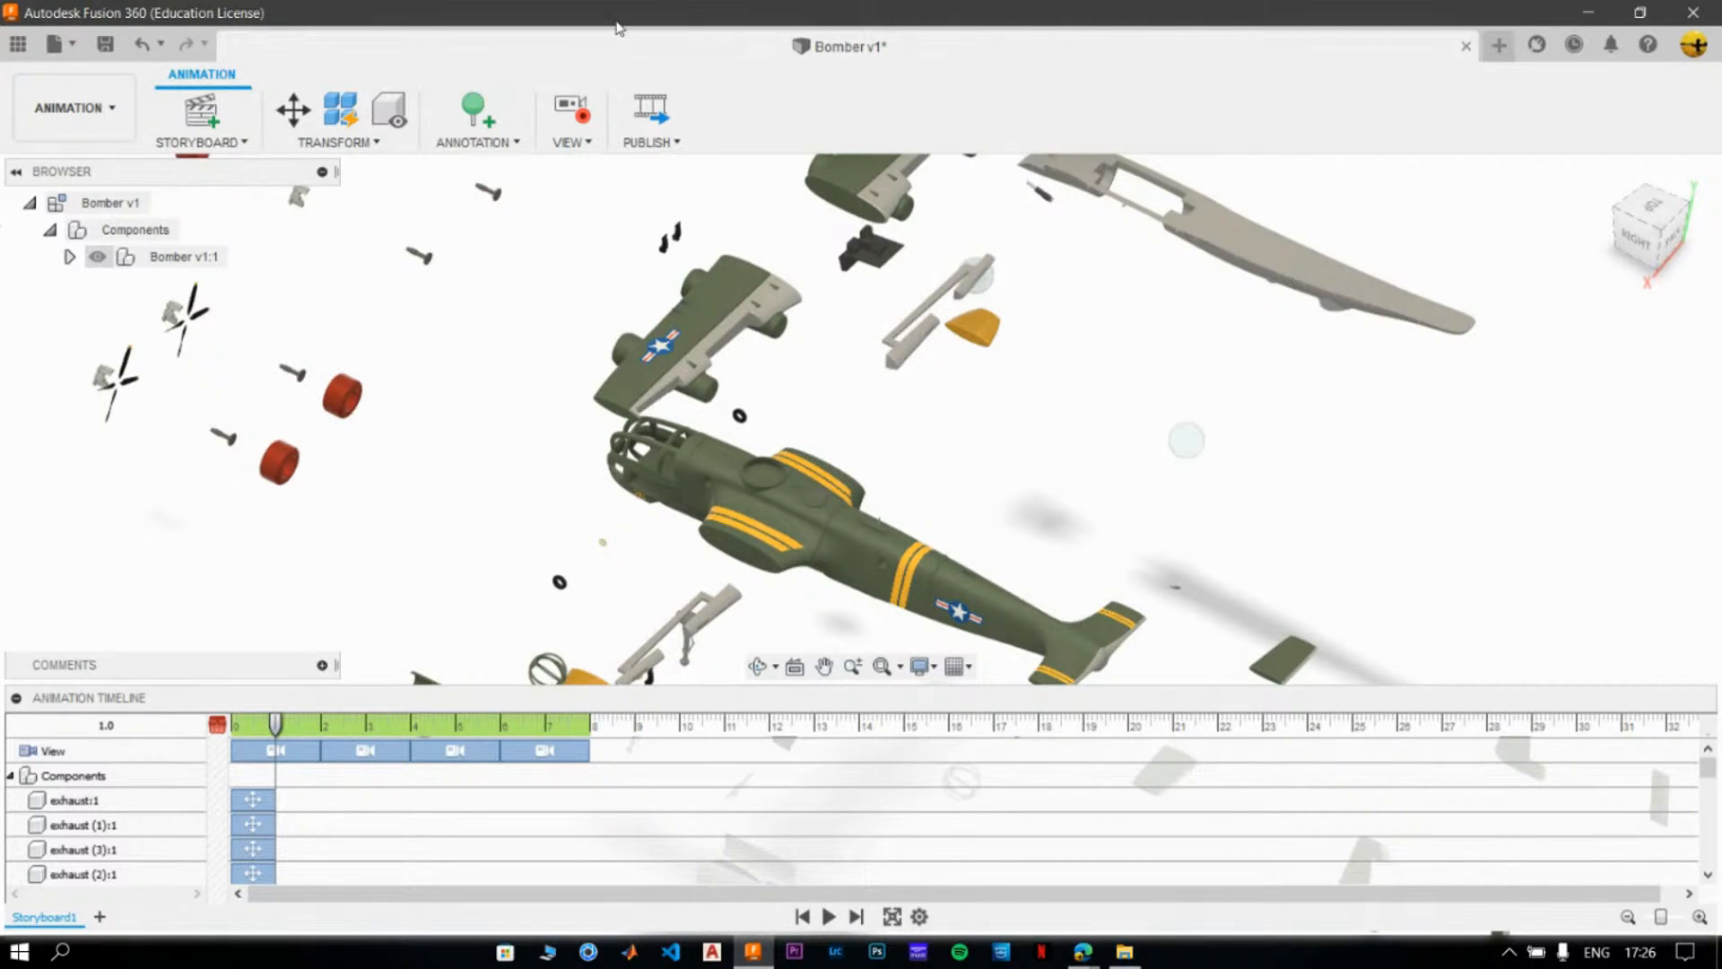
# - Pause view recording and examine the Bomber's exploded parts from the tail fins to the bomb bay up close
pyautogui.click(583, 102)
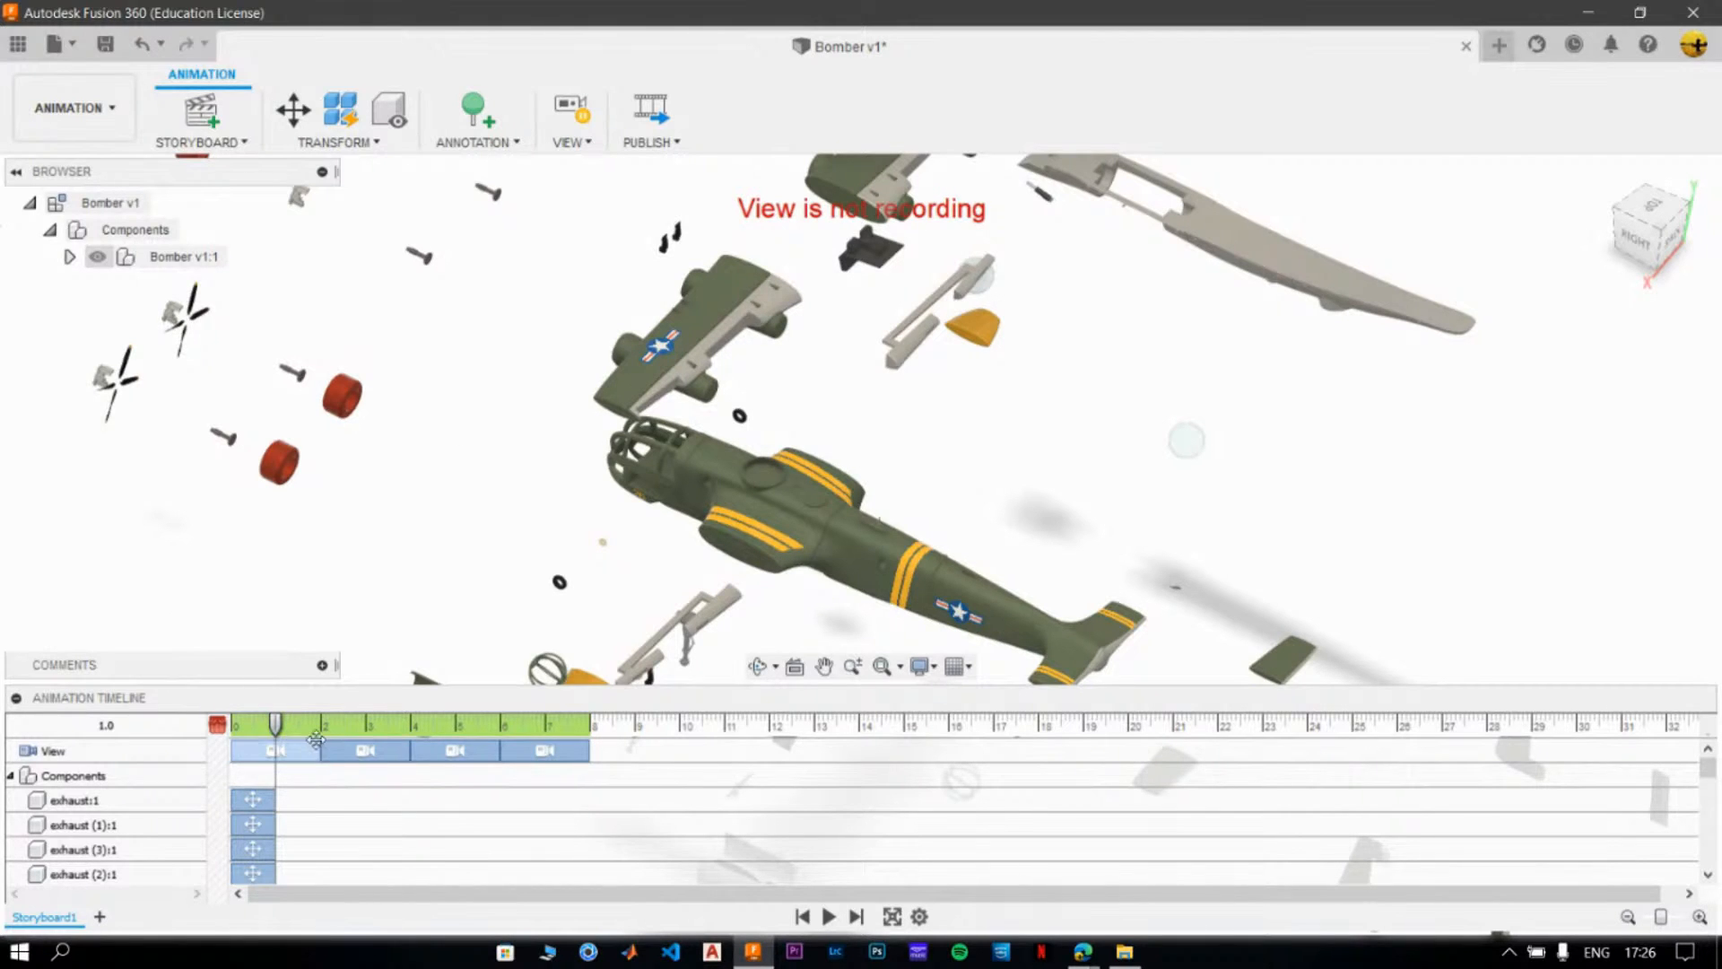
pyautogui.scroll(-5, 844, 558)
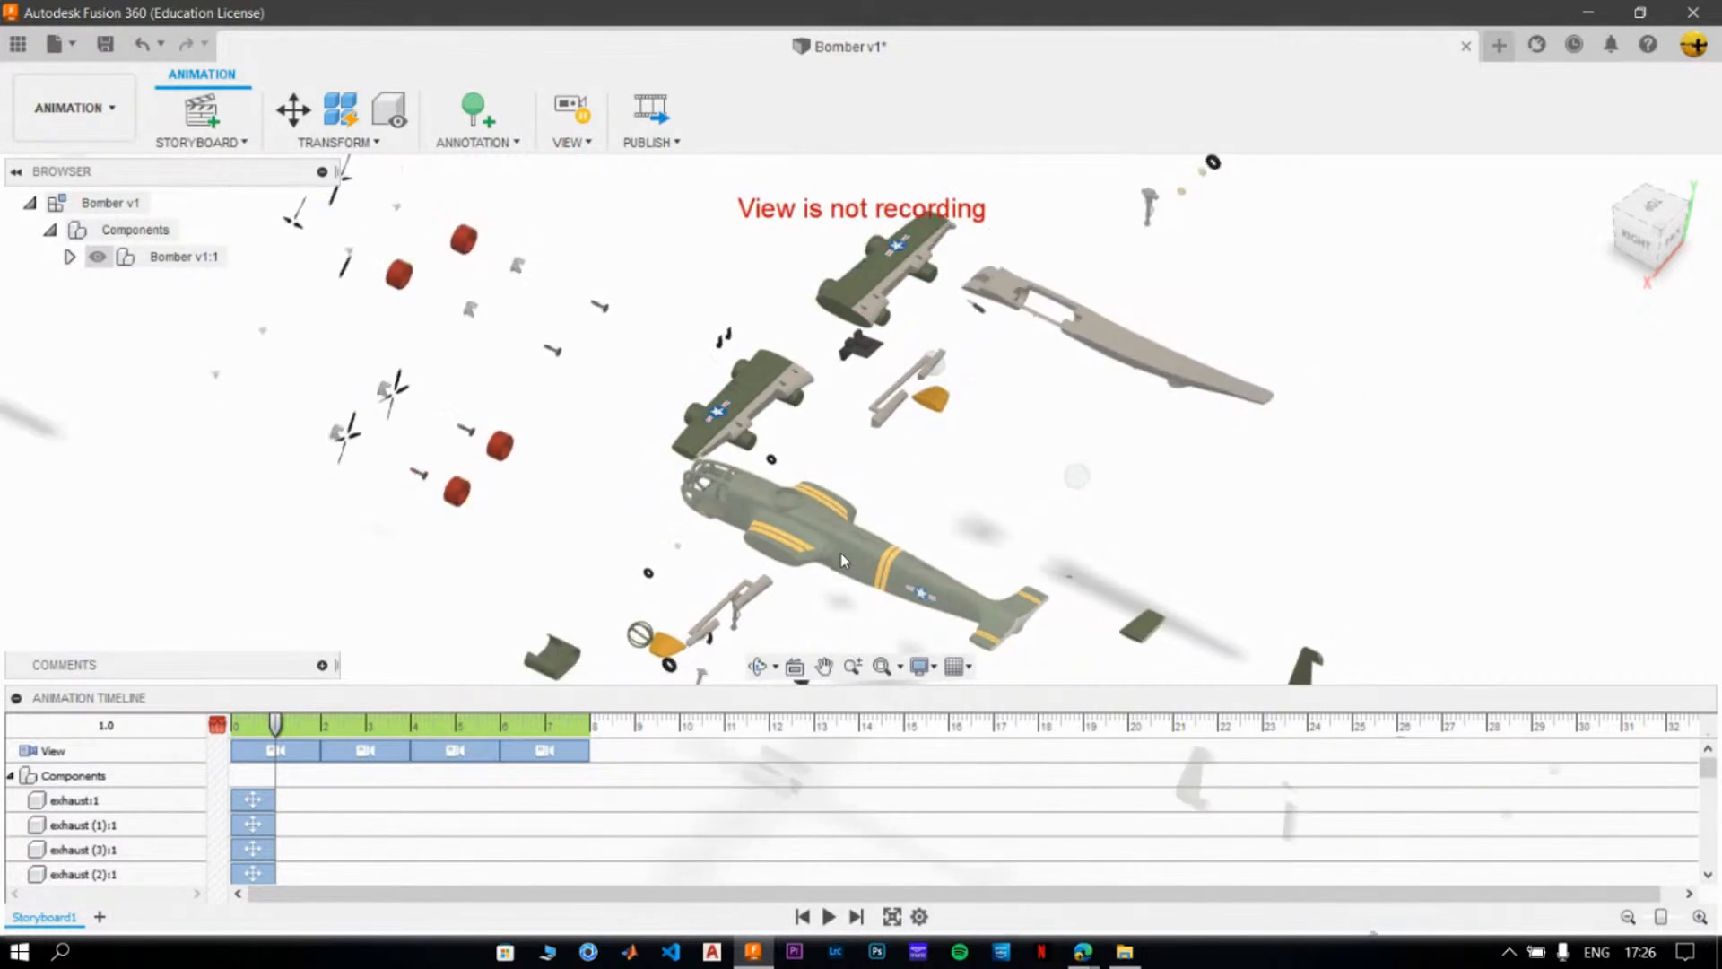
pyautogui.scroll(-5, 843, 558)
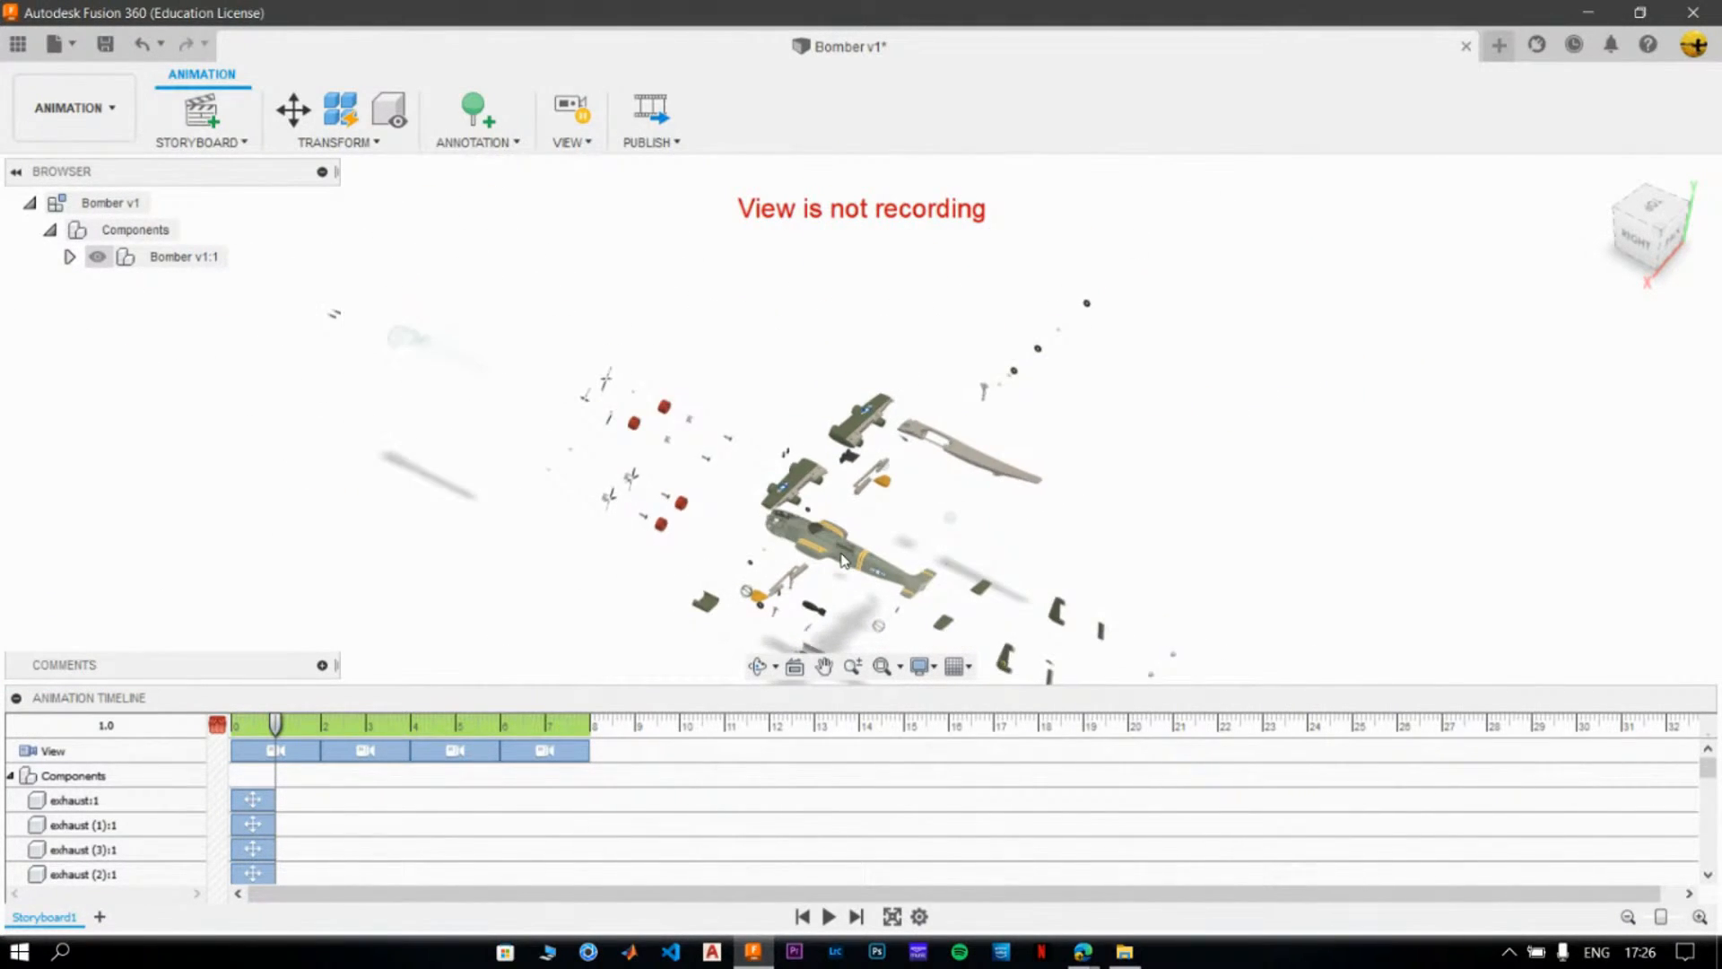
pyautogui.moveTo(839, 552); pyautogui.dragTo(777, 474, button='middle')
pyautogui.scroll(2, 911, 488)
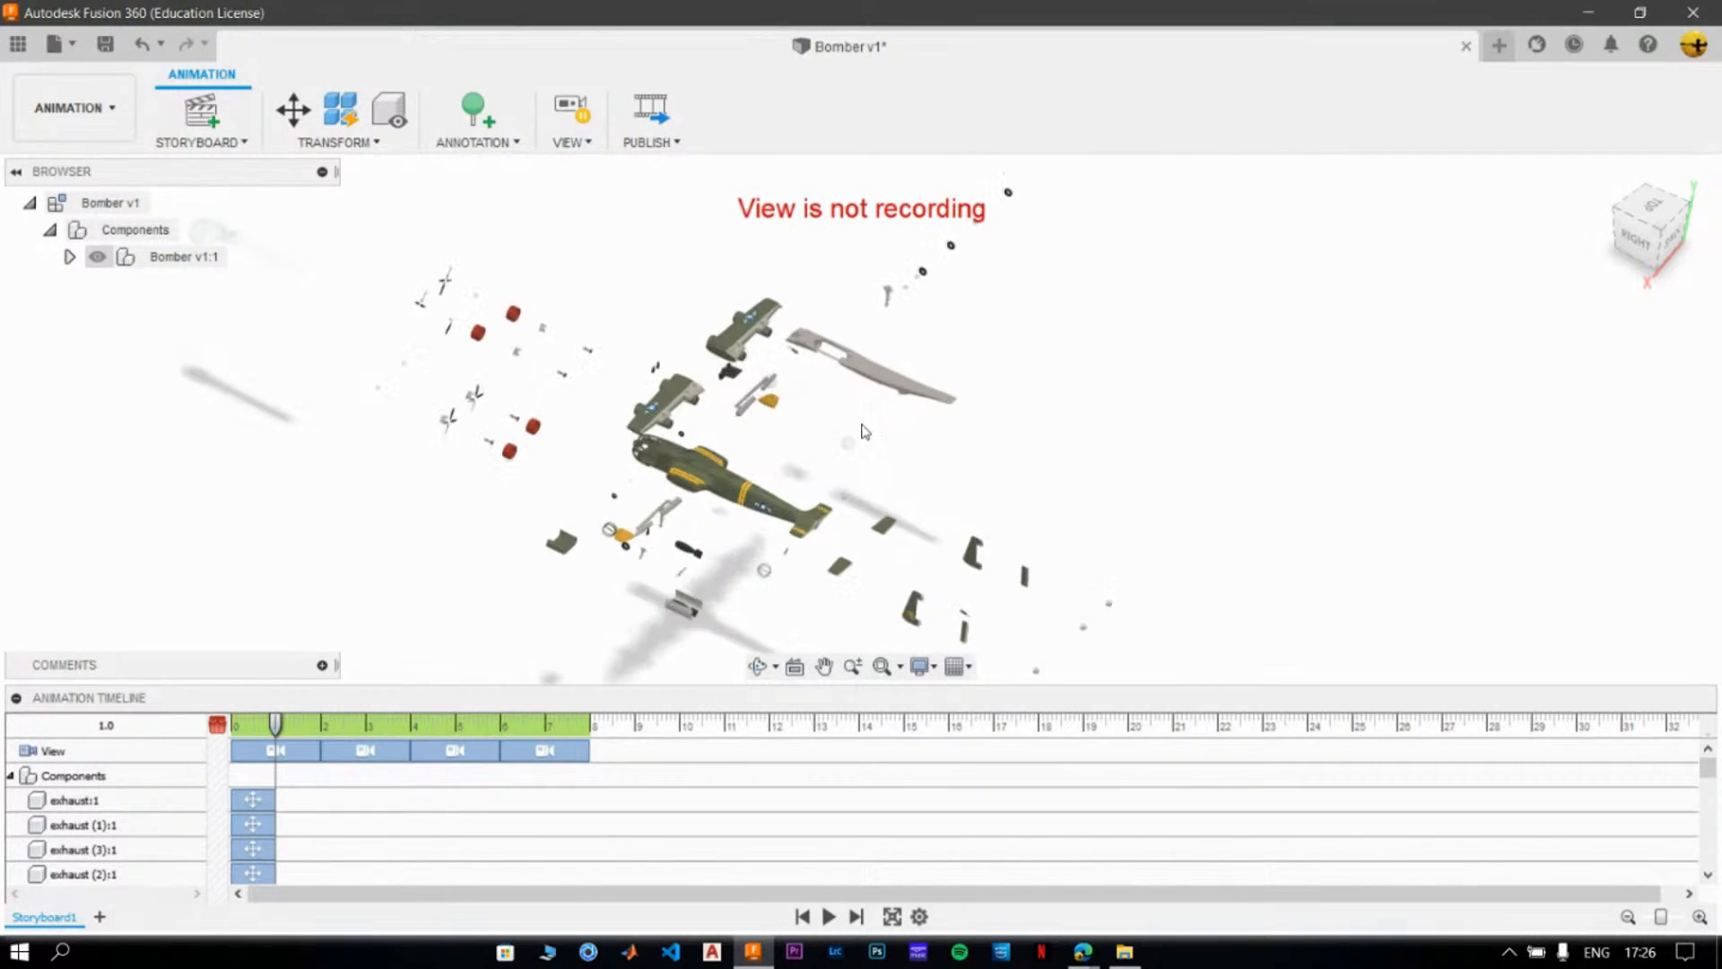
pyautogui.scroll(2, 978, 502)
pyautogui.scroll(3, 900, 546)
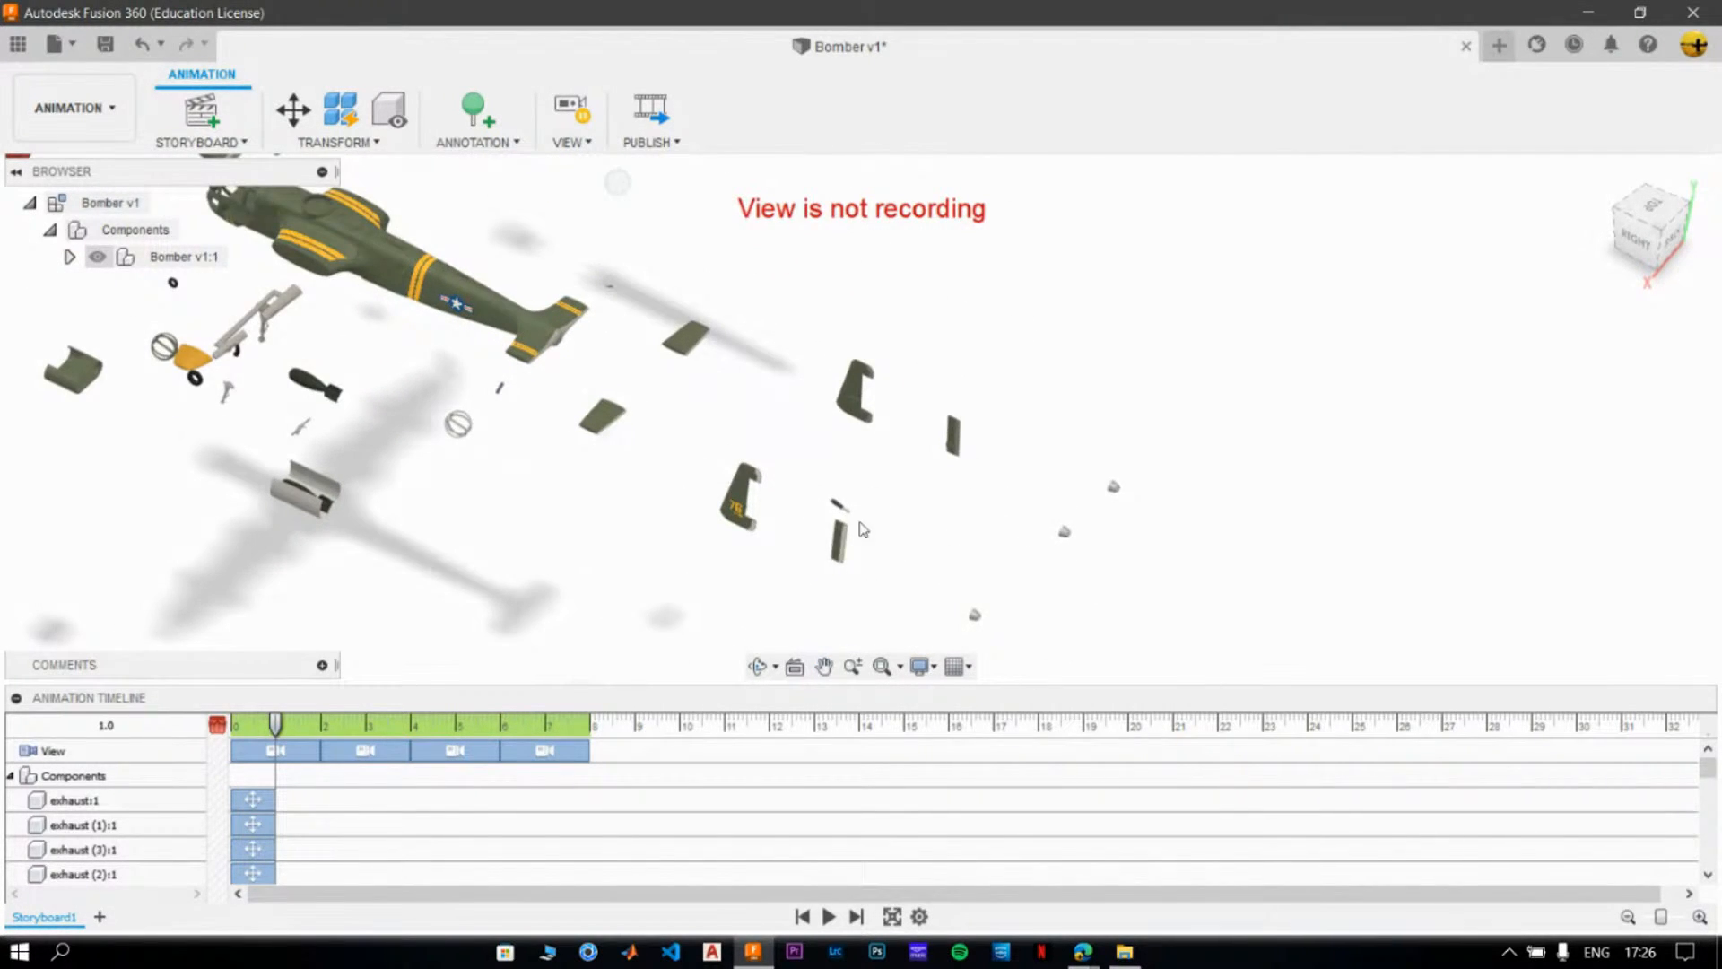
pyautogui.scroll(1, 927, 503)
pyautogui.scroll(2, 795, 485)
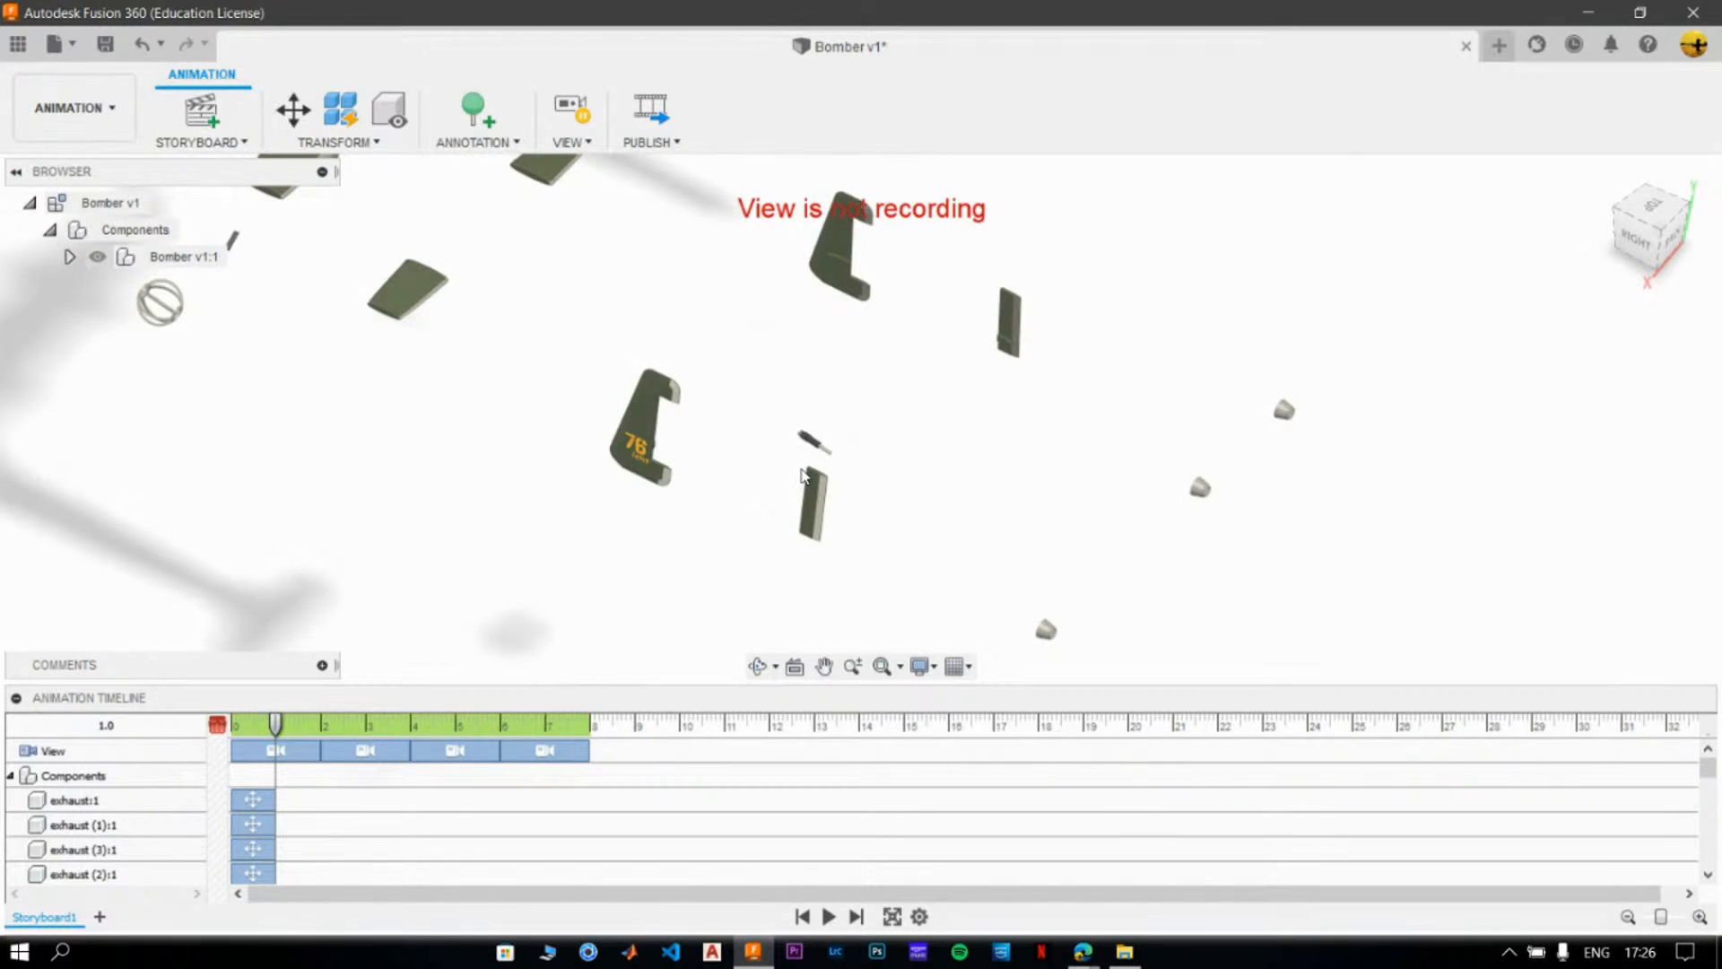
pyautogui.moveTo(802, 475); pyautogui.dragTo(904, 617, button='middle')
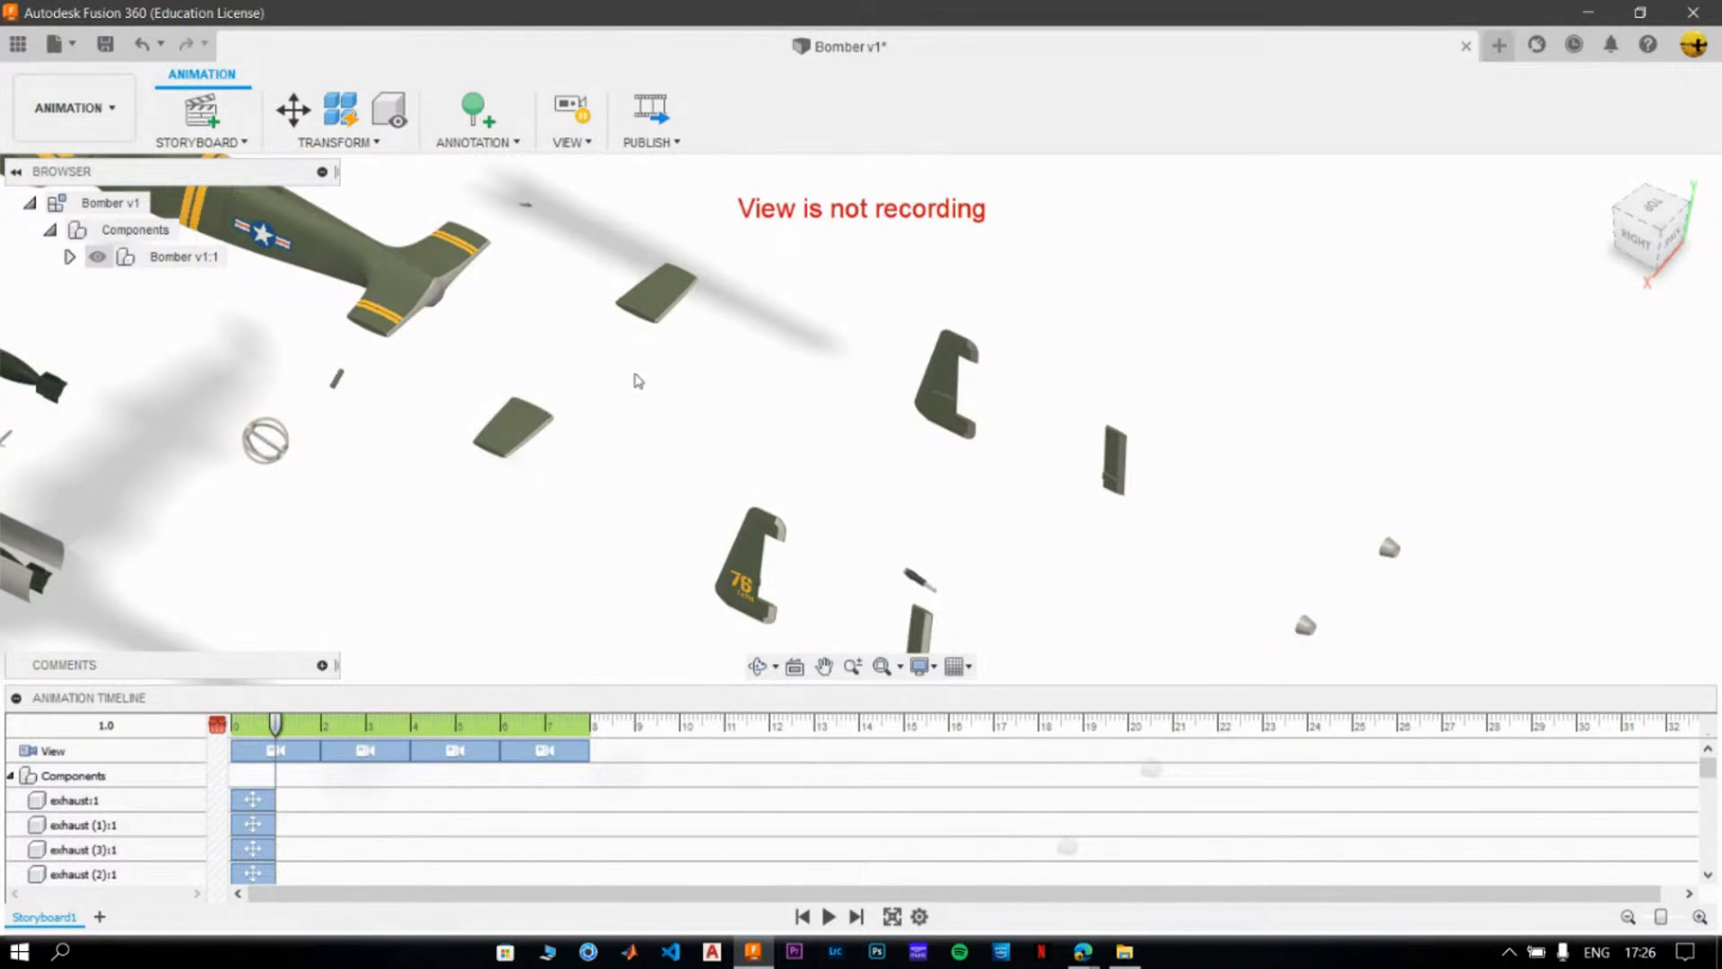
pyautogui.moveTo(527, 374); pyautogui.dragTo(1347, 527, button='middle')
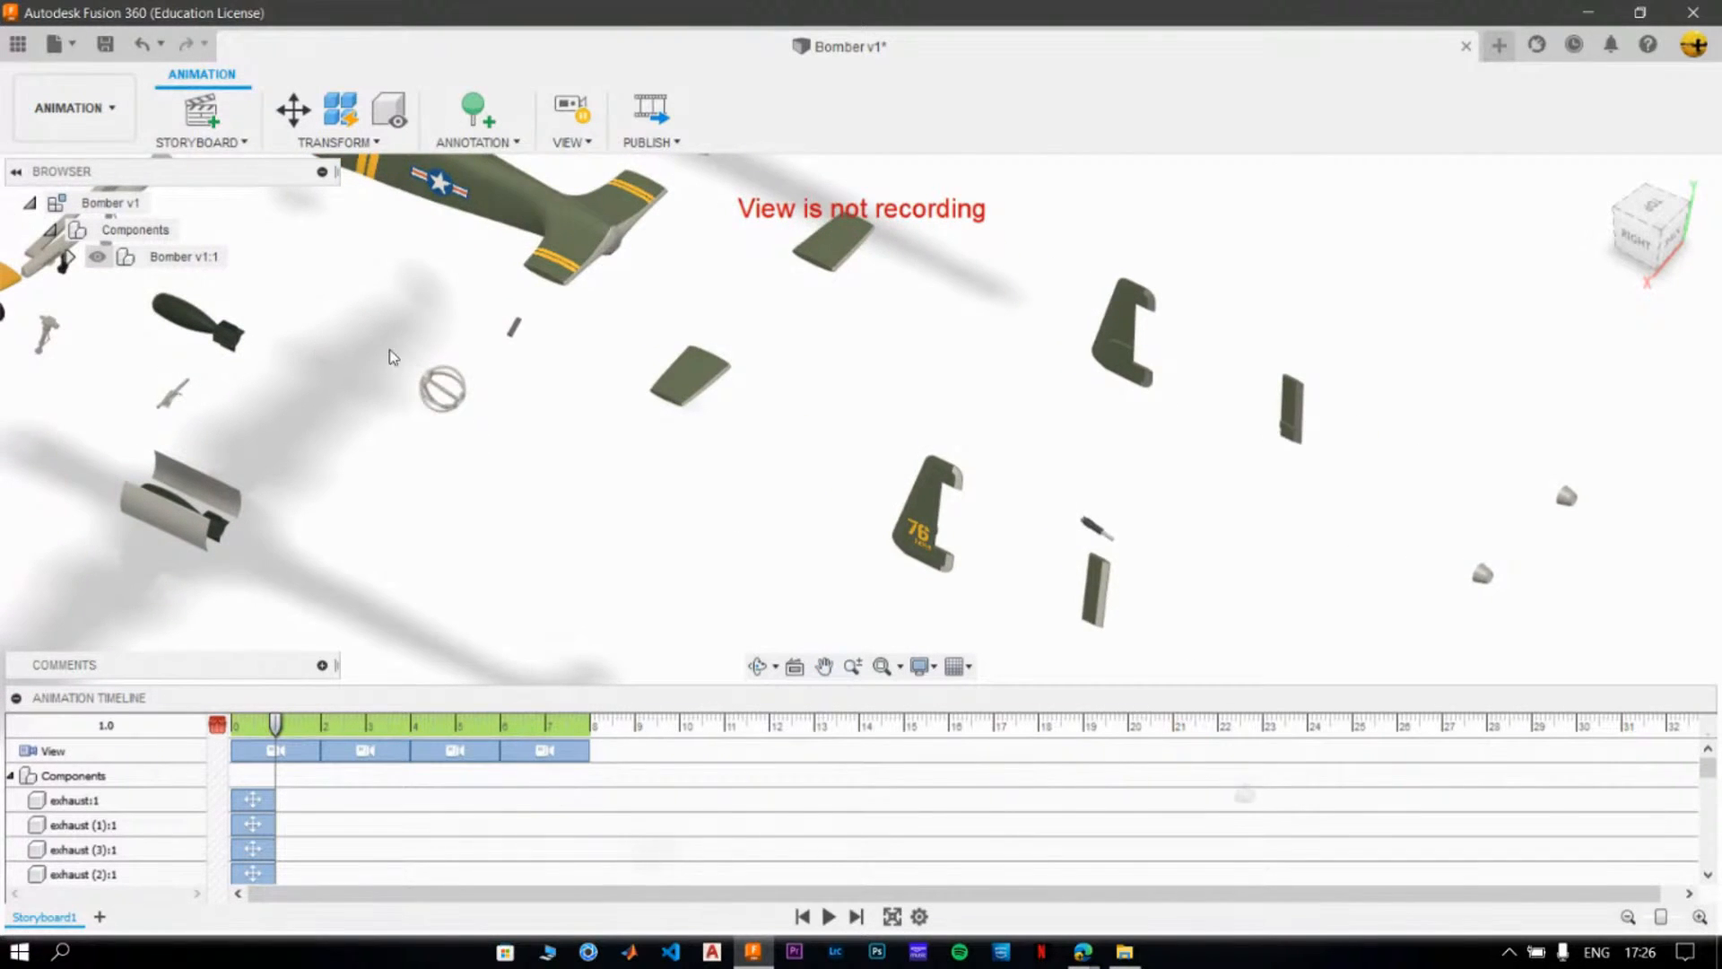
pyautogui.moveTo(390, 356); pyautogui.dragTo(815, 481, button='middle')
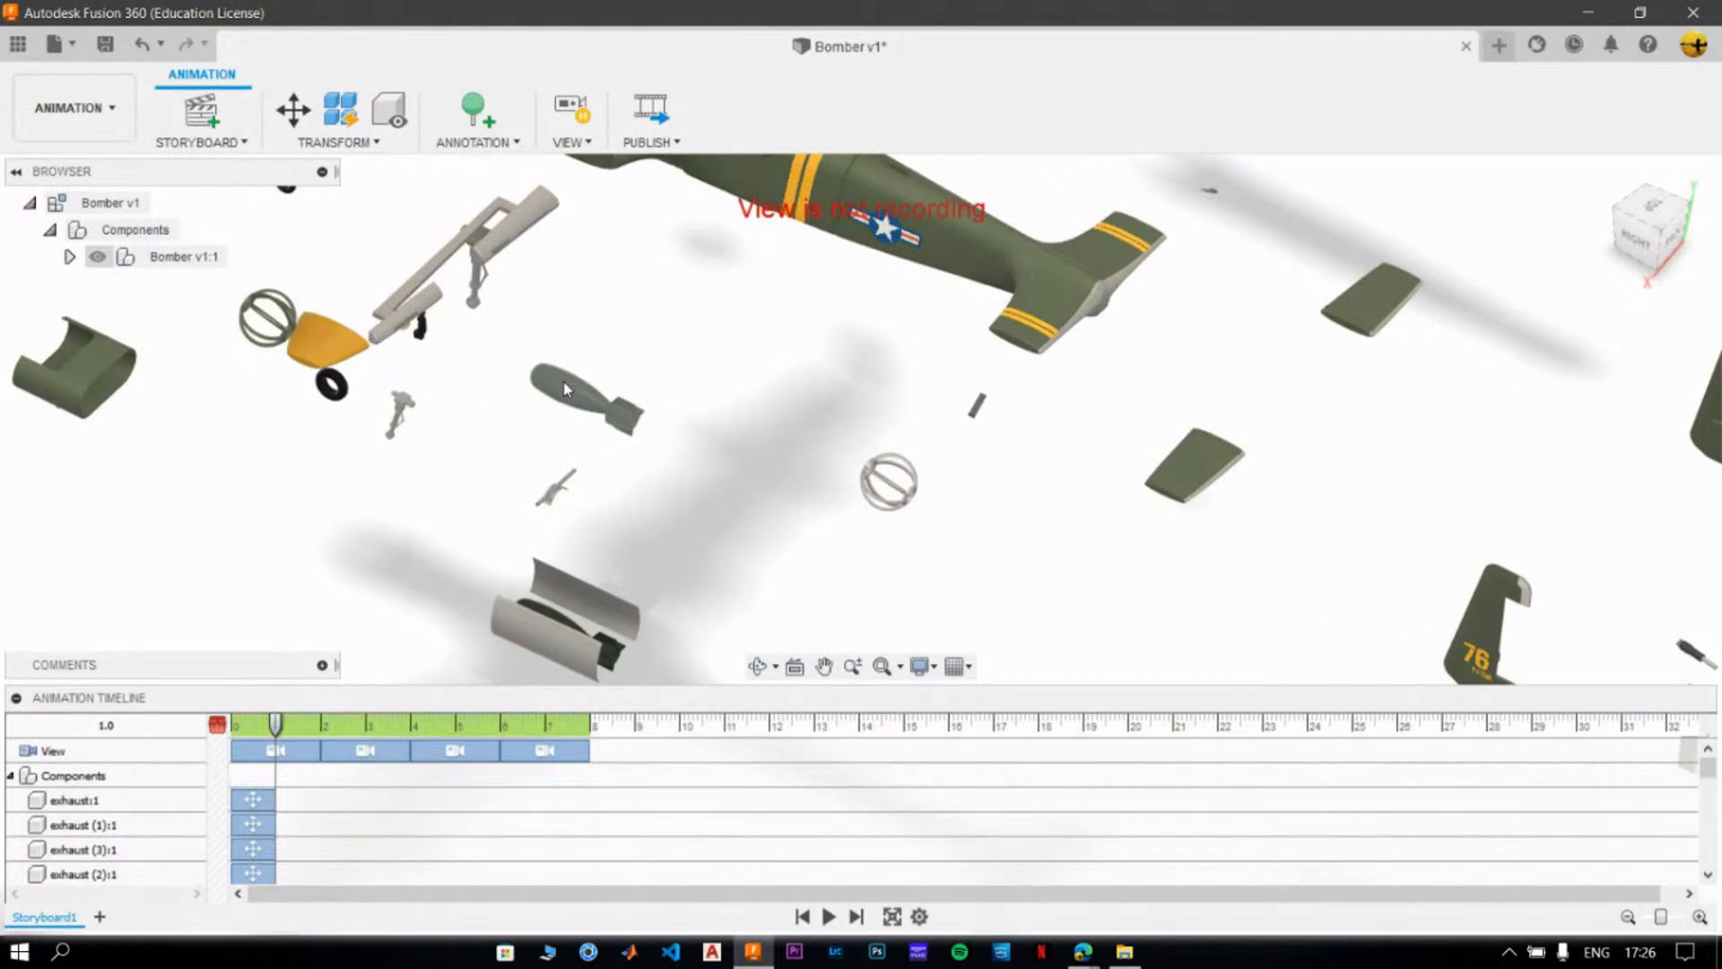
pyautogui.moveTo(565, 389); pyautogui.dragTo(1019, 496, button='middle')
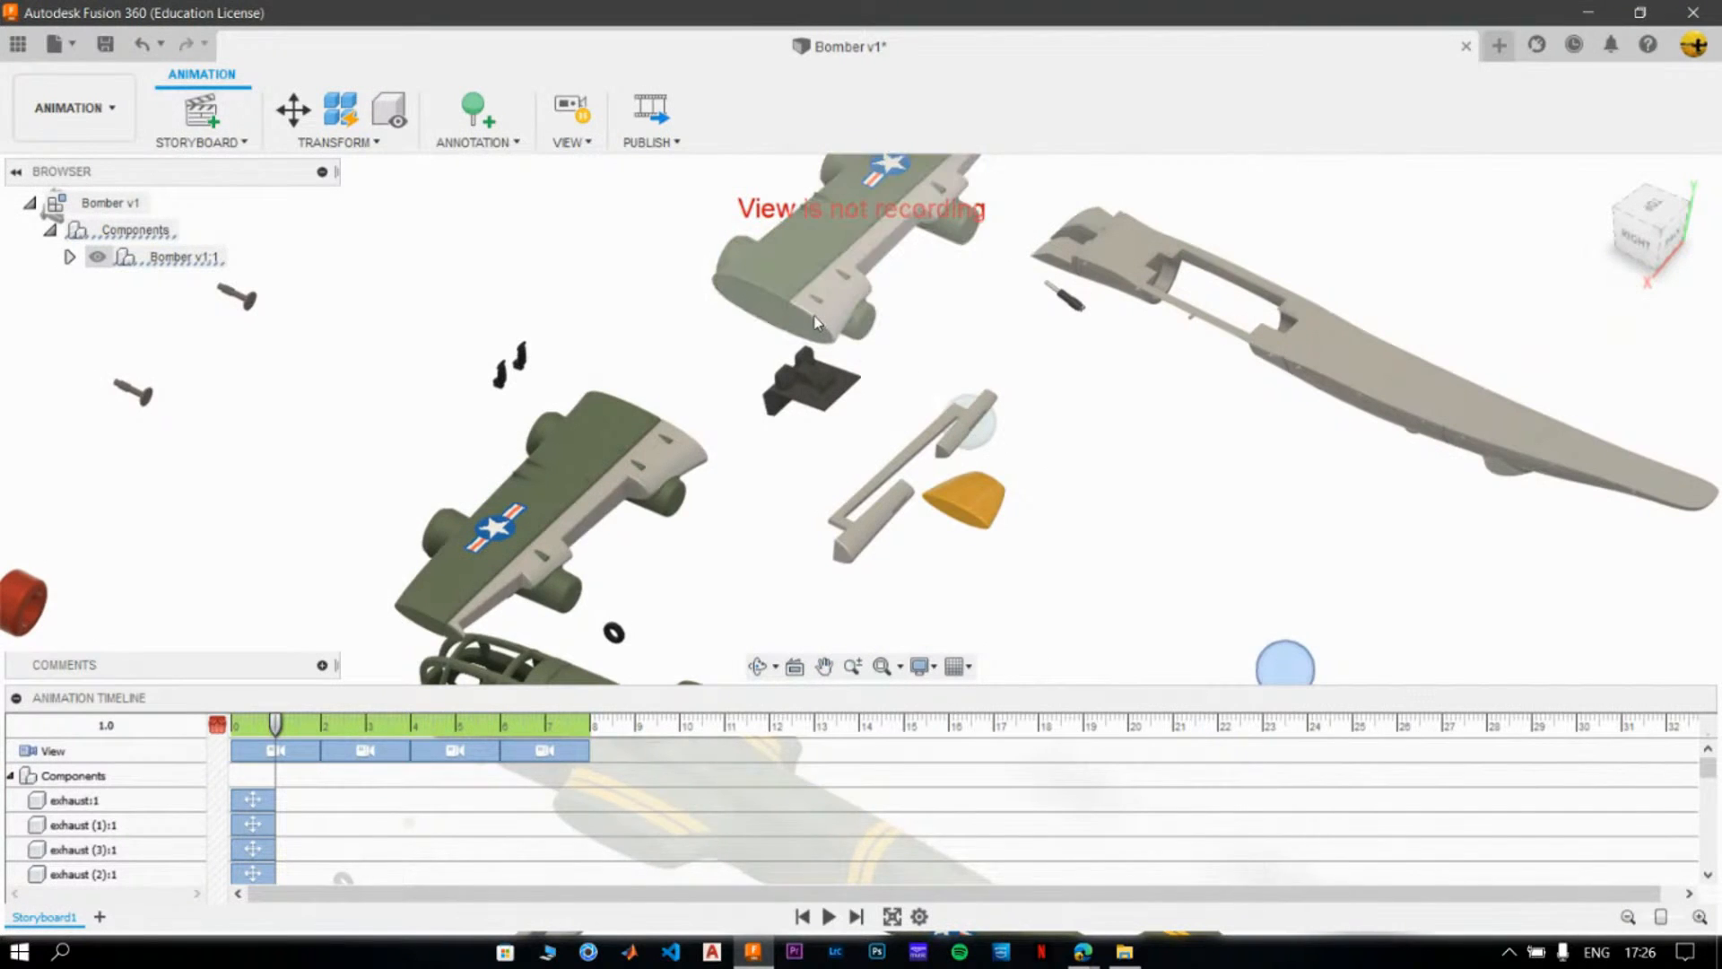
# - Examine the exploded wings, seats, engine rings and propeller shafts up close
pyautogui.moveTo(817, 323); pyautogui.dragTo(827, 401, button='middle')
pyautogui.scroll(-2, 681, 422)
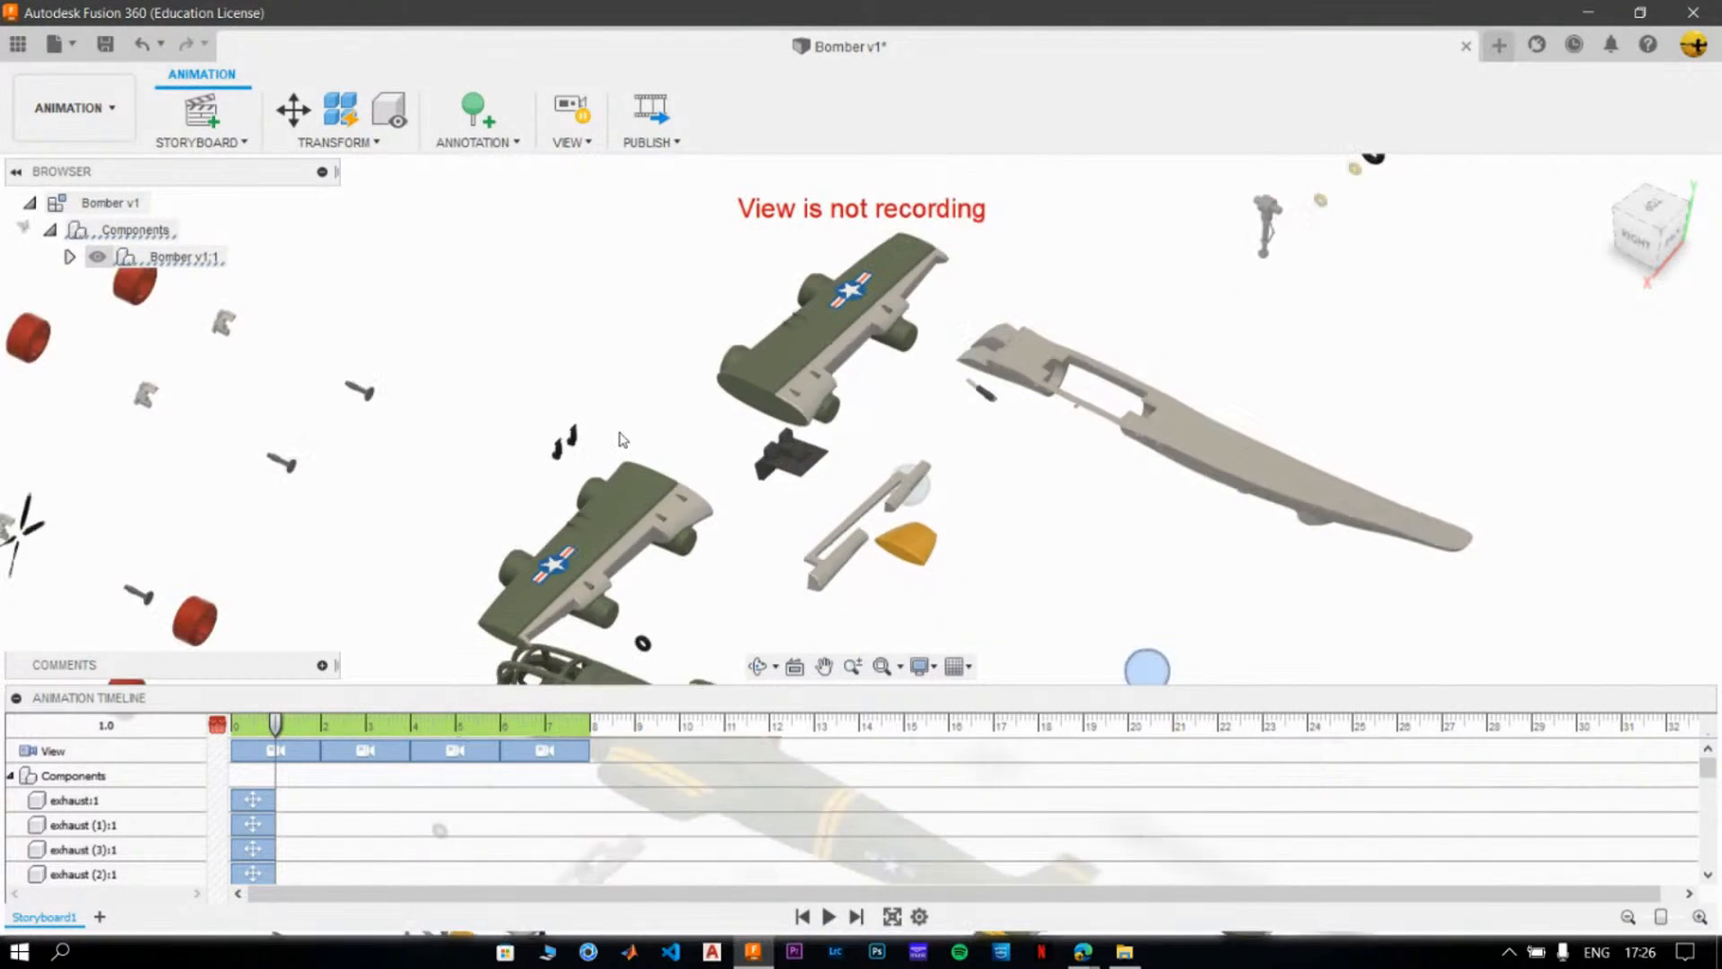
pyautogui.scroll(-1, 610, 438)
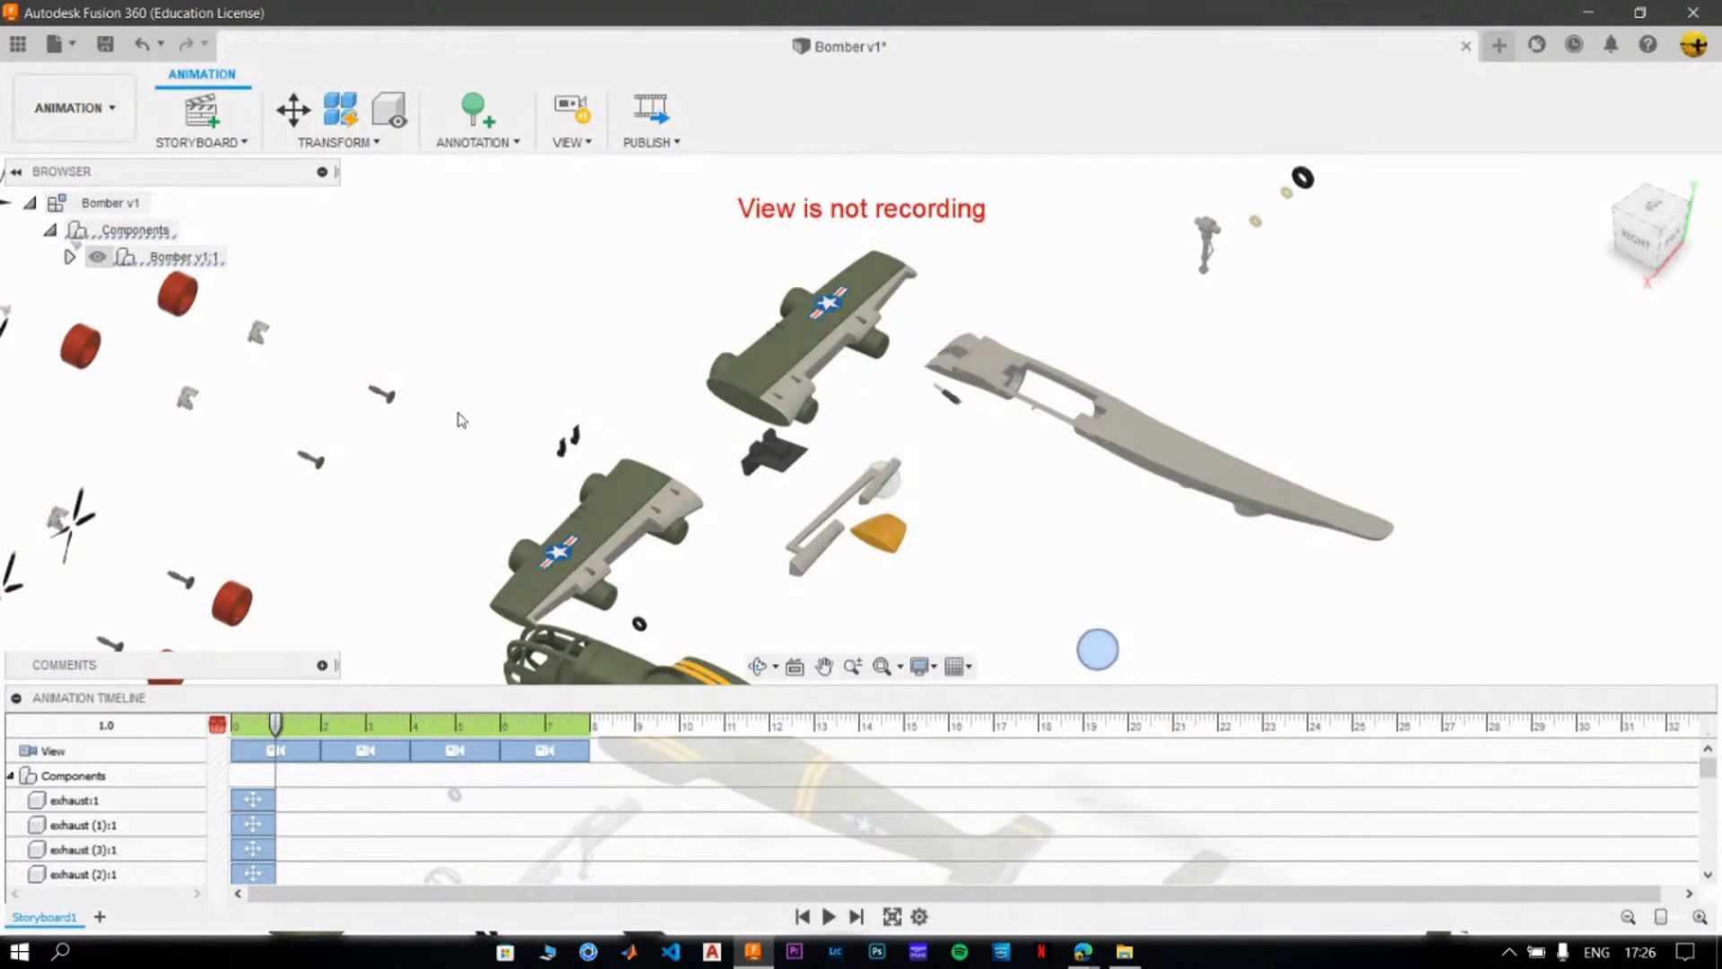
pyautogui.scroll(5, 284, 409)
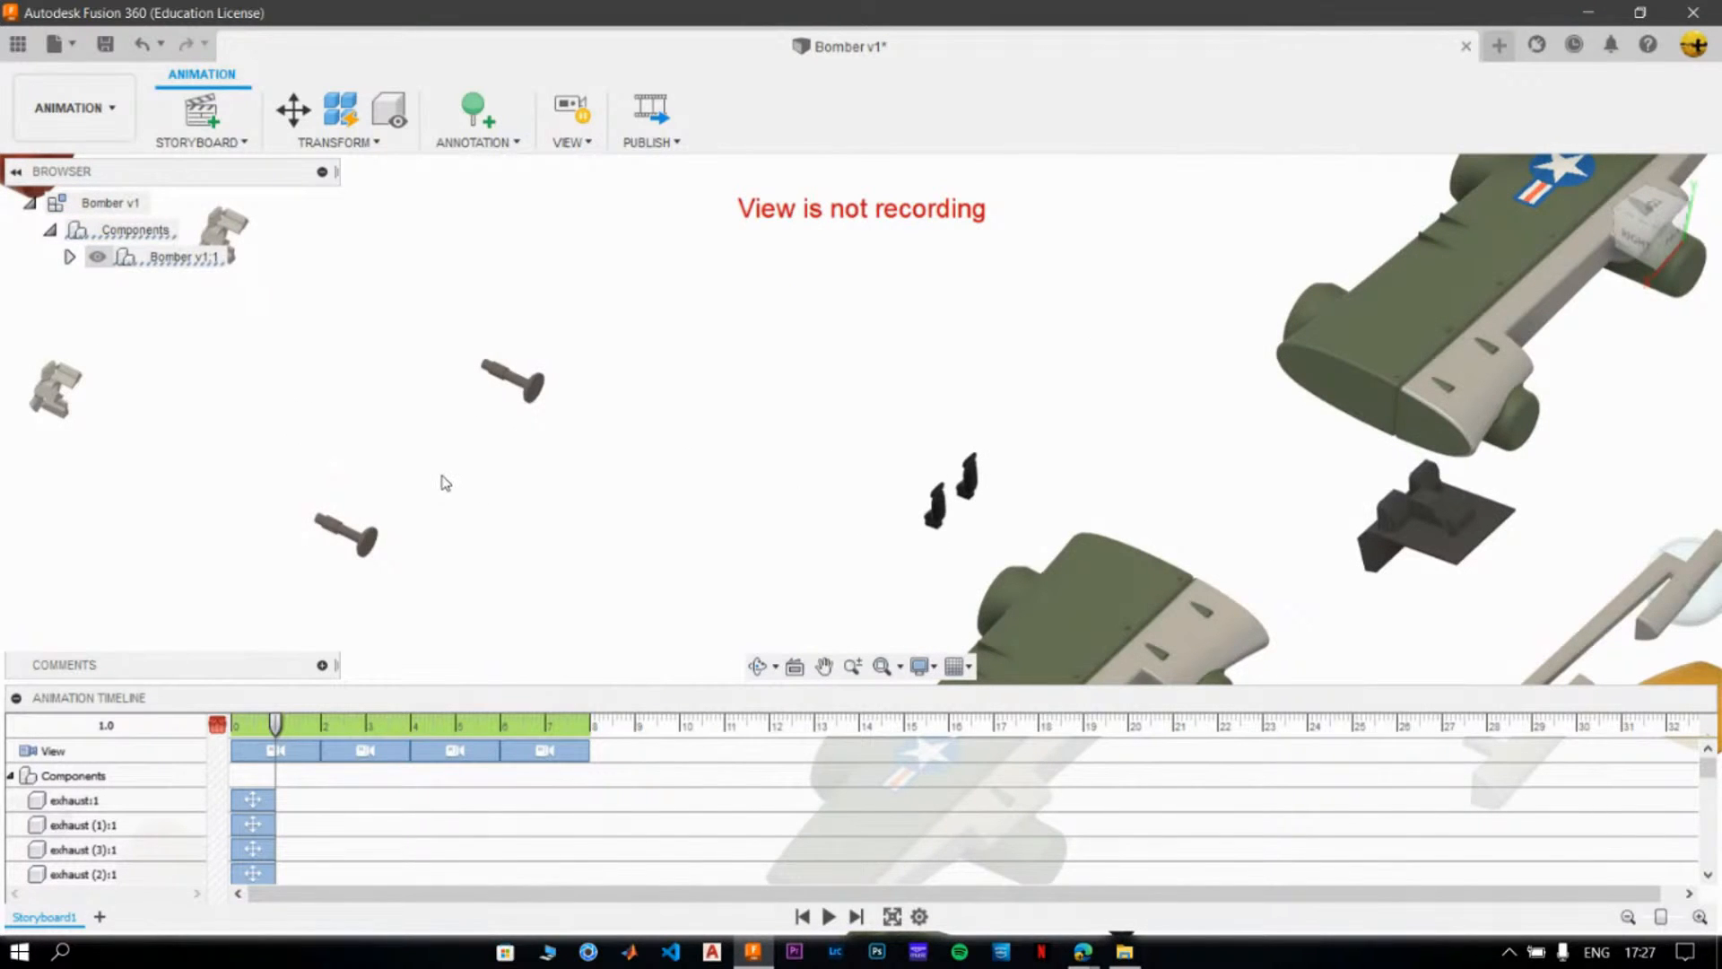
pyautogui.moveTo(442, 484); pyautogui.dragTo(762, 438, button='middle')
pyautogui.scroll(-1, 507, 465)
pyautogui.scroll(-4, 508, 465)
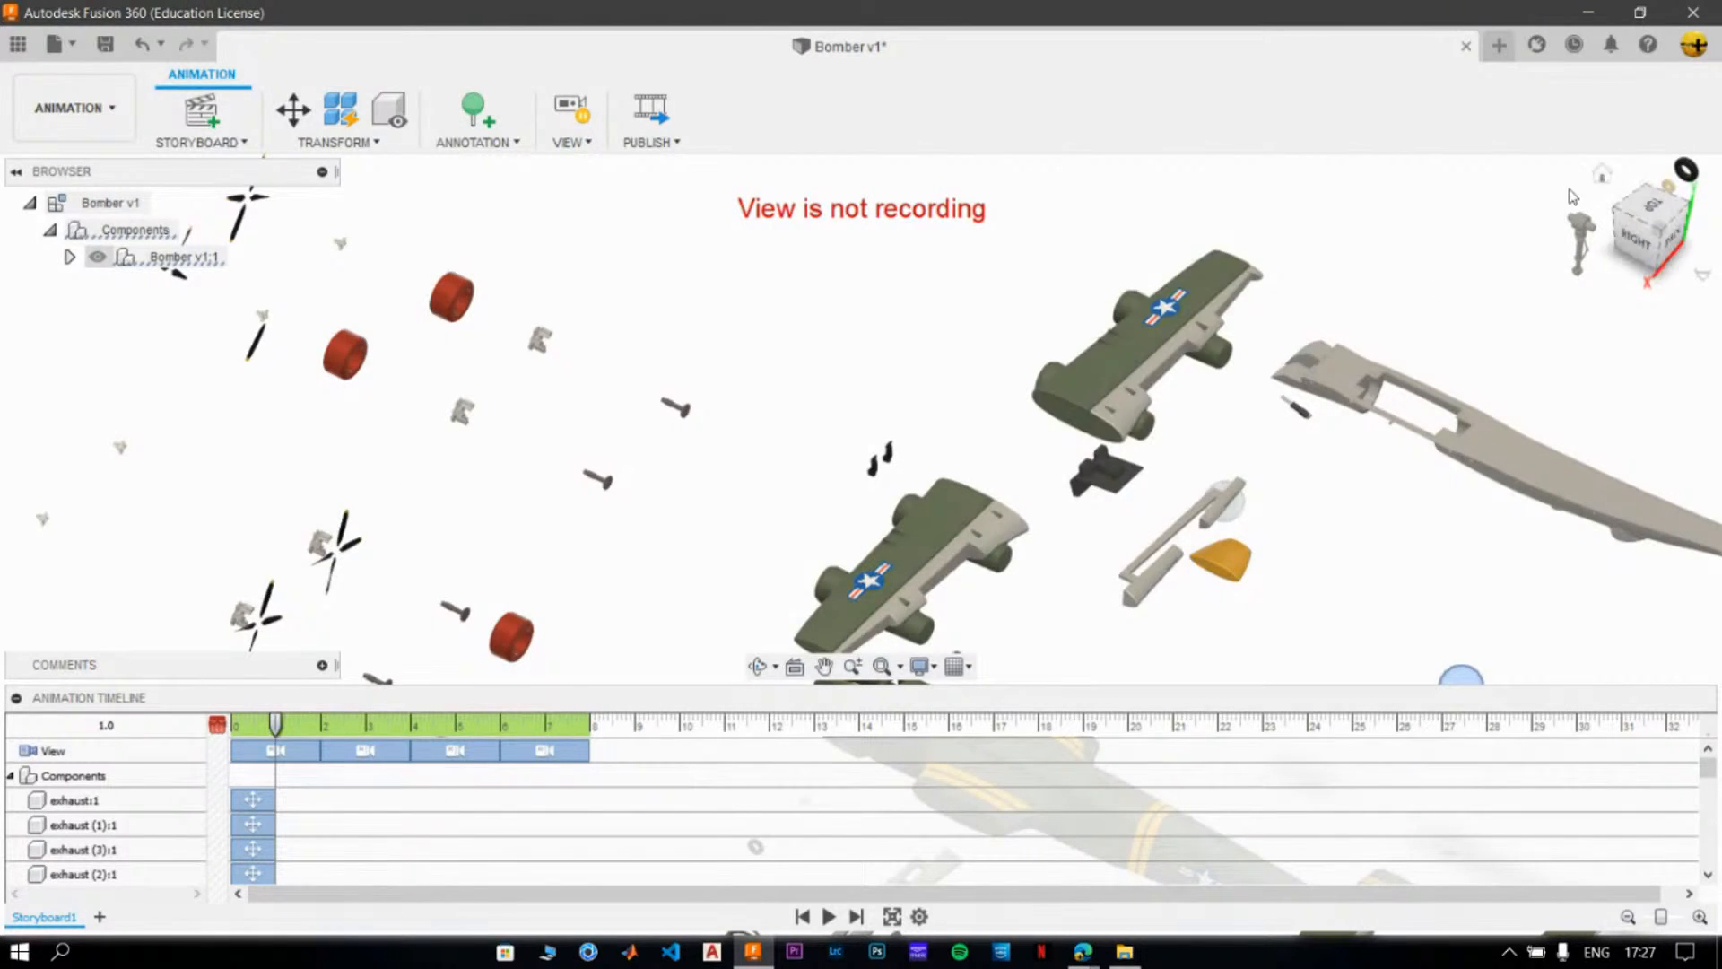
# - Place the playhead at 8 seconds, resume view recording and restore the home view
pyautogui.click(1603, 176)
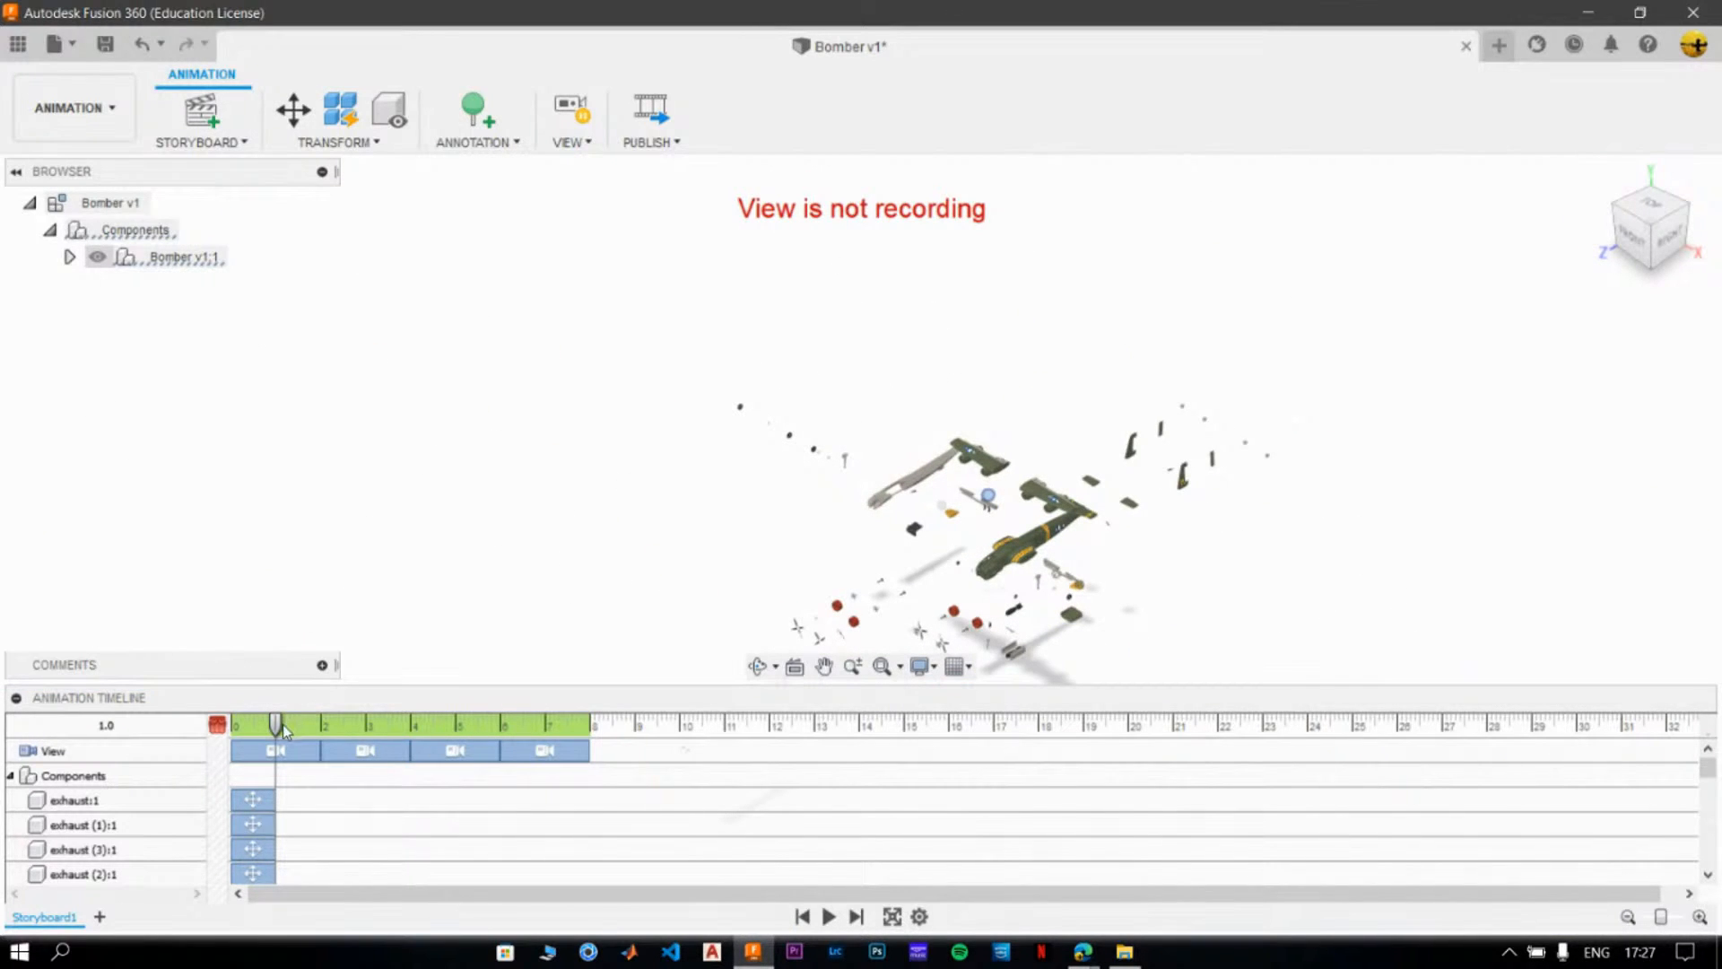
pyautogui.moveTo(299, 728); pyautogui.dragTo(596, 728)
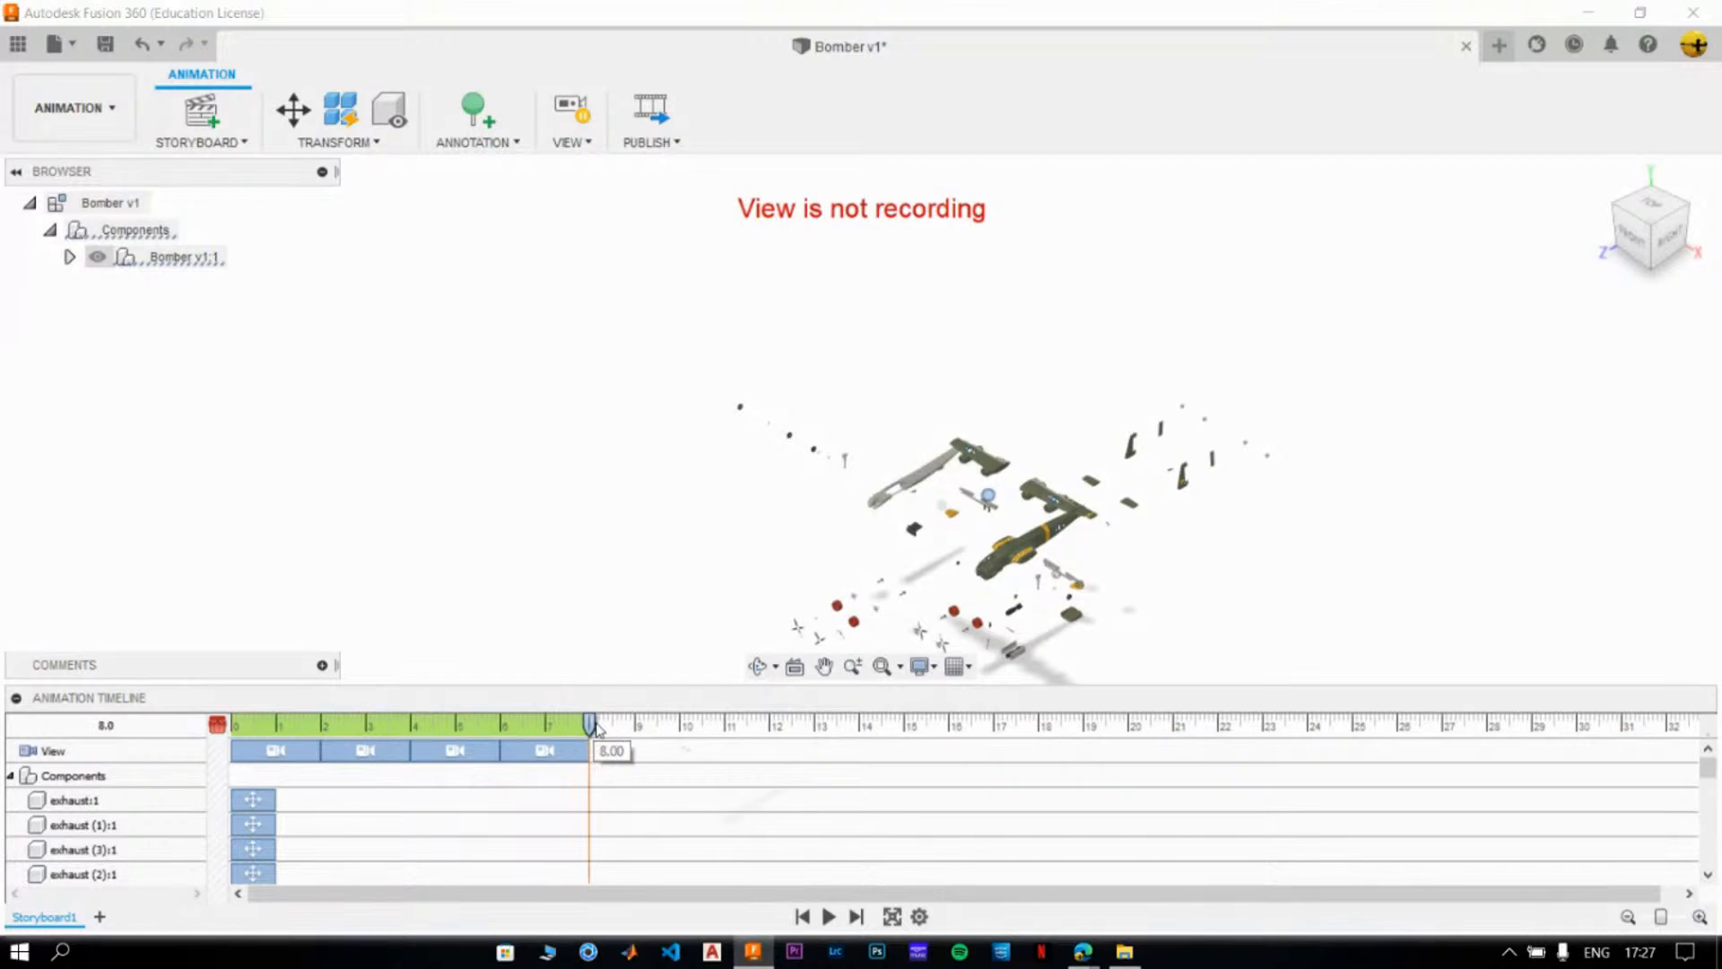
pyautogui.click(574, 119)
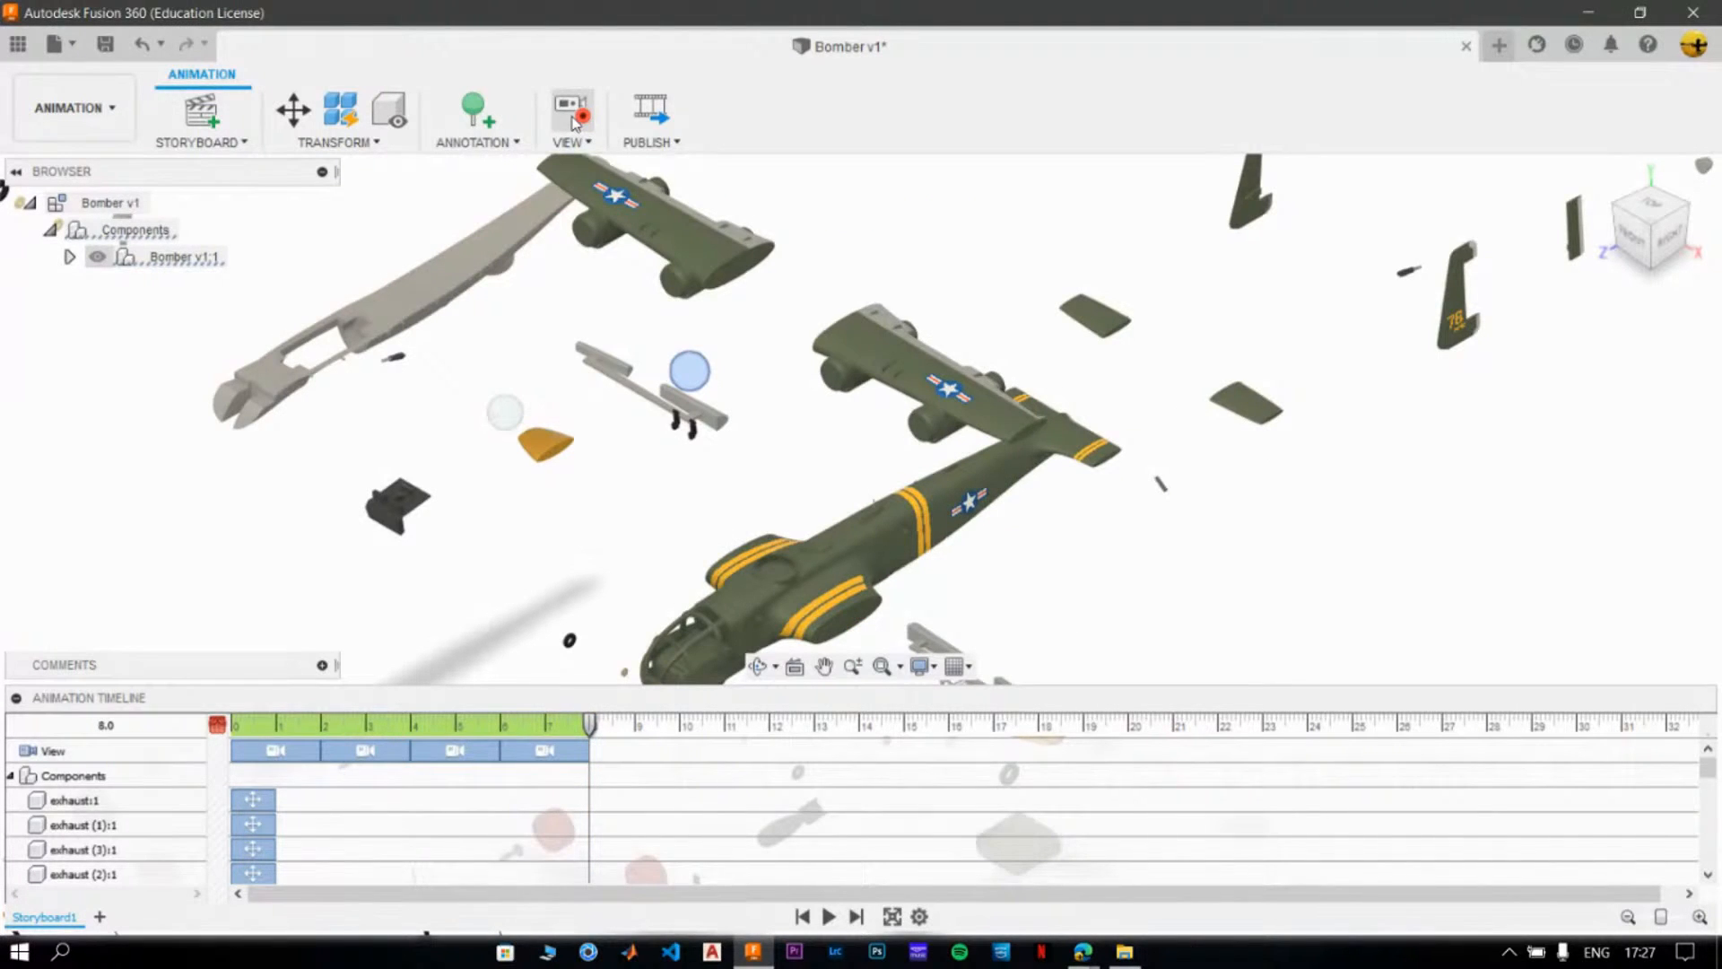
pyautogui.scroll(-1, 692, 403)
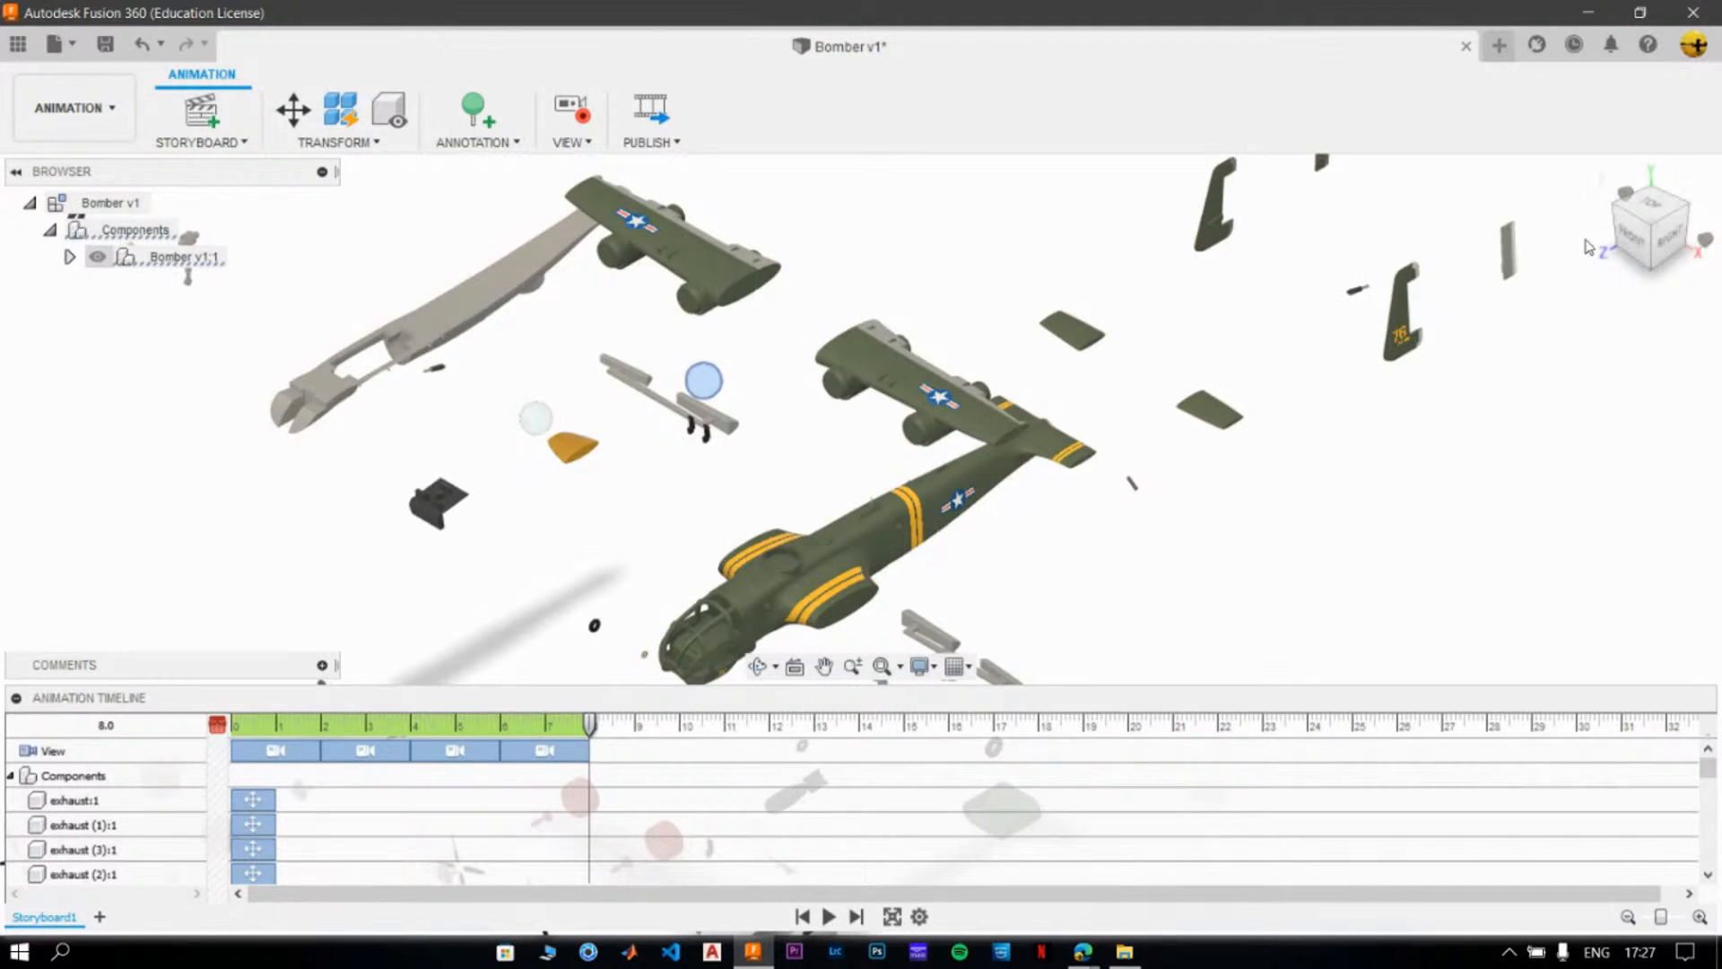
pyautogui.click(1605, 178)
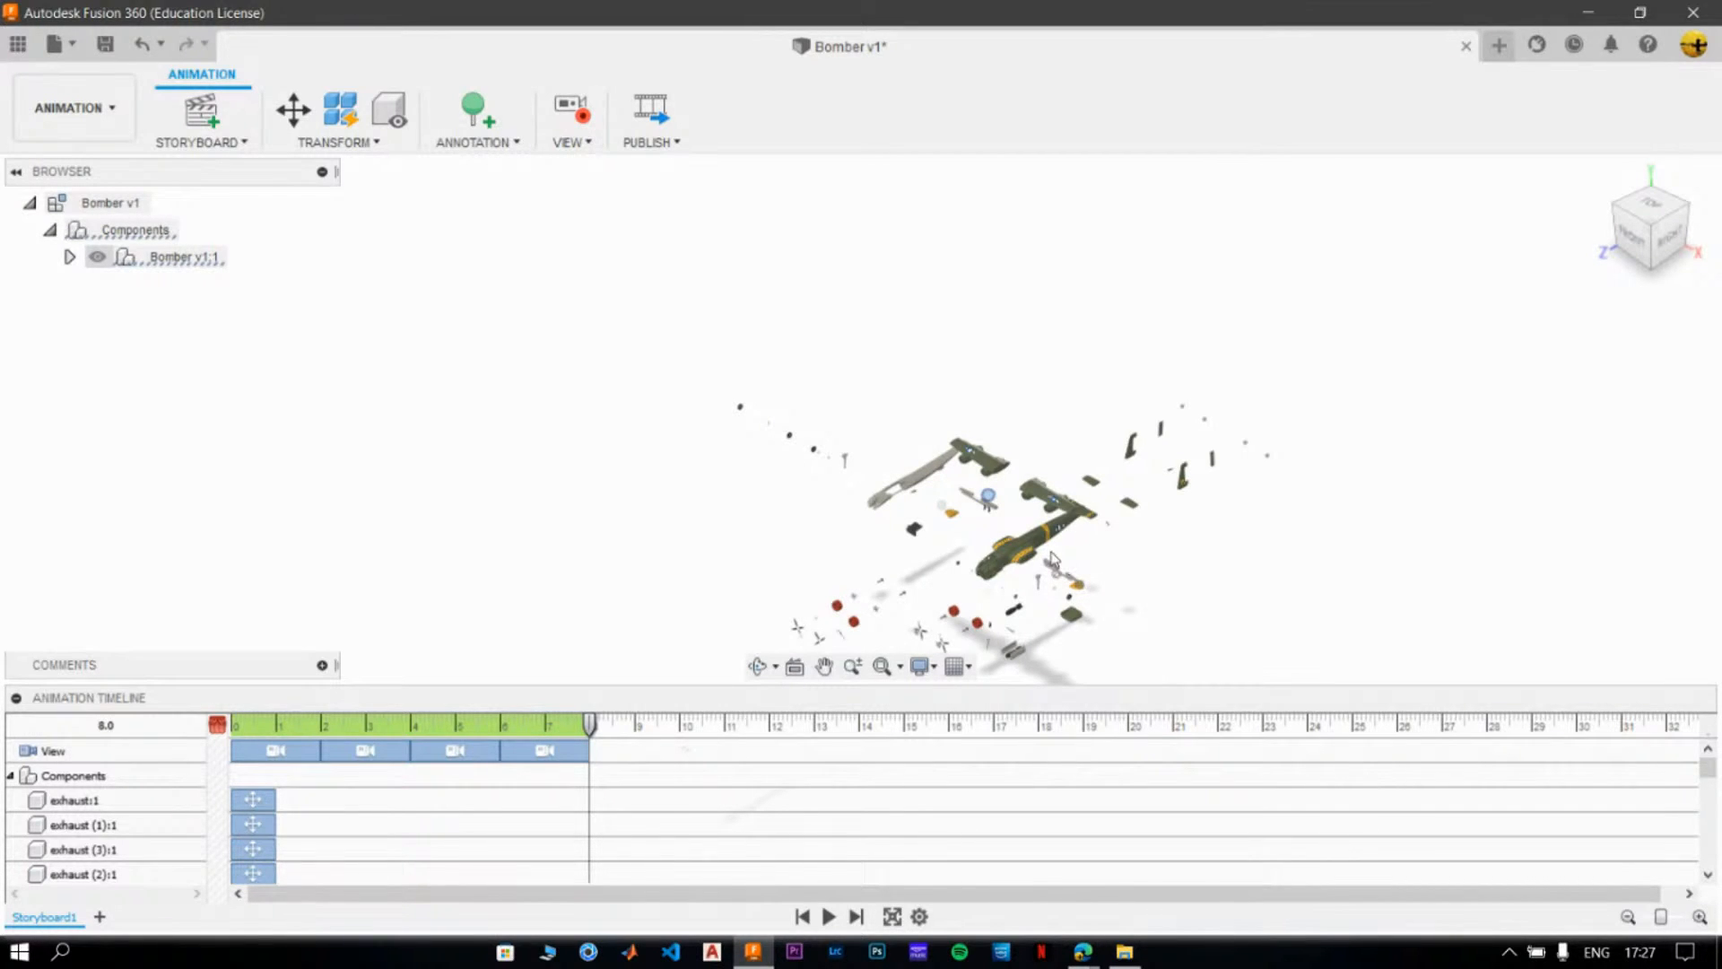
# - Preview the combined orbit and explosion animation in full screen, then return to the timeline
pyautogui.click(892, 916)
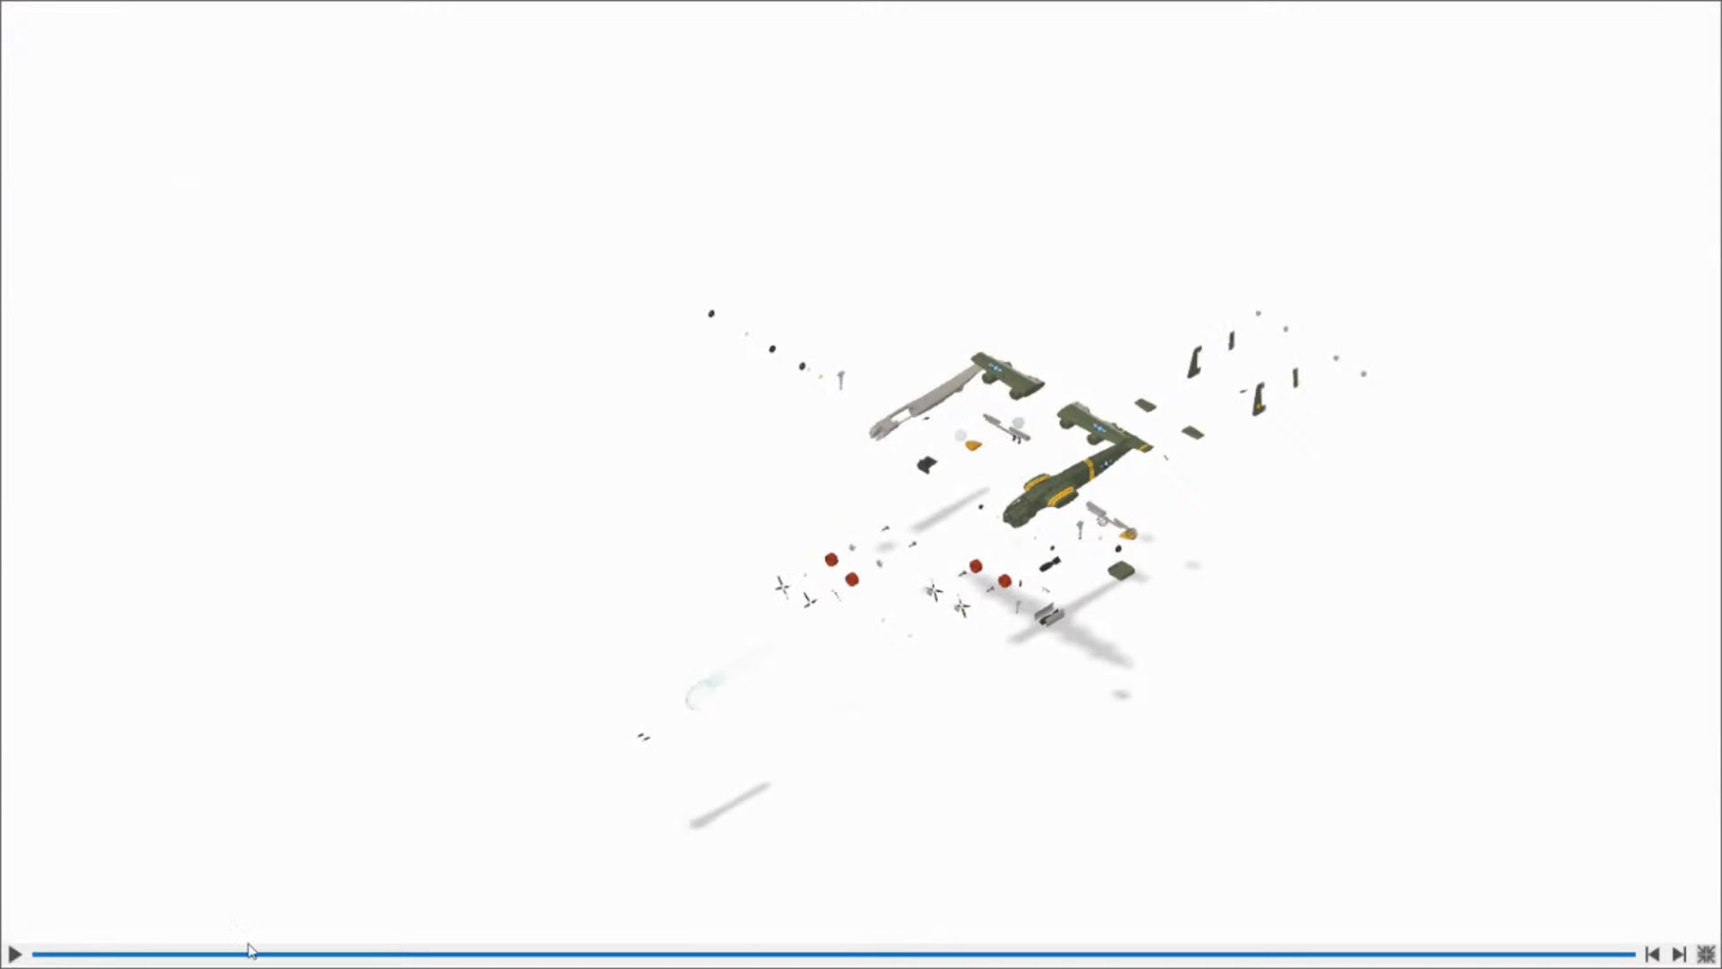
pyautogui.click(13, 952)
pyautogui.click(16, 955)
pyautogui.click(1707, 953)
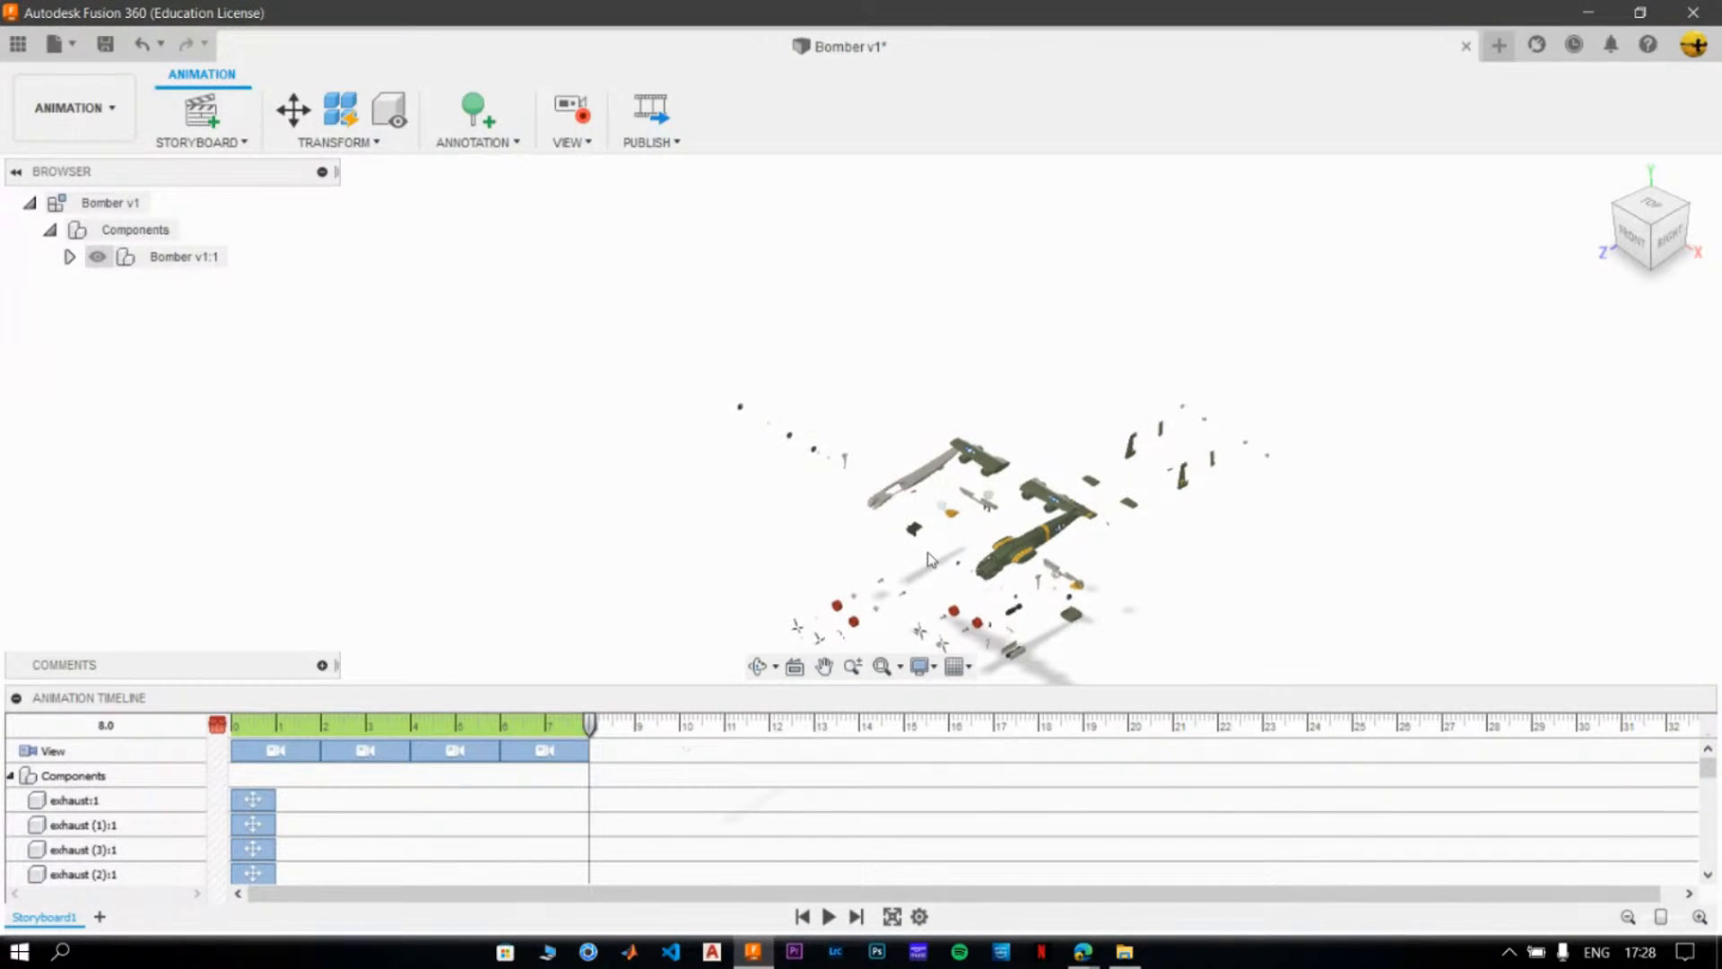
# - Select all component move actions from exhaust:1 through cockpit:1 and shift them to start at 8 seconds
pyautogui.click(266, 799)
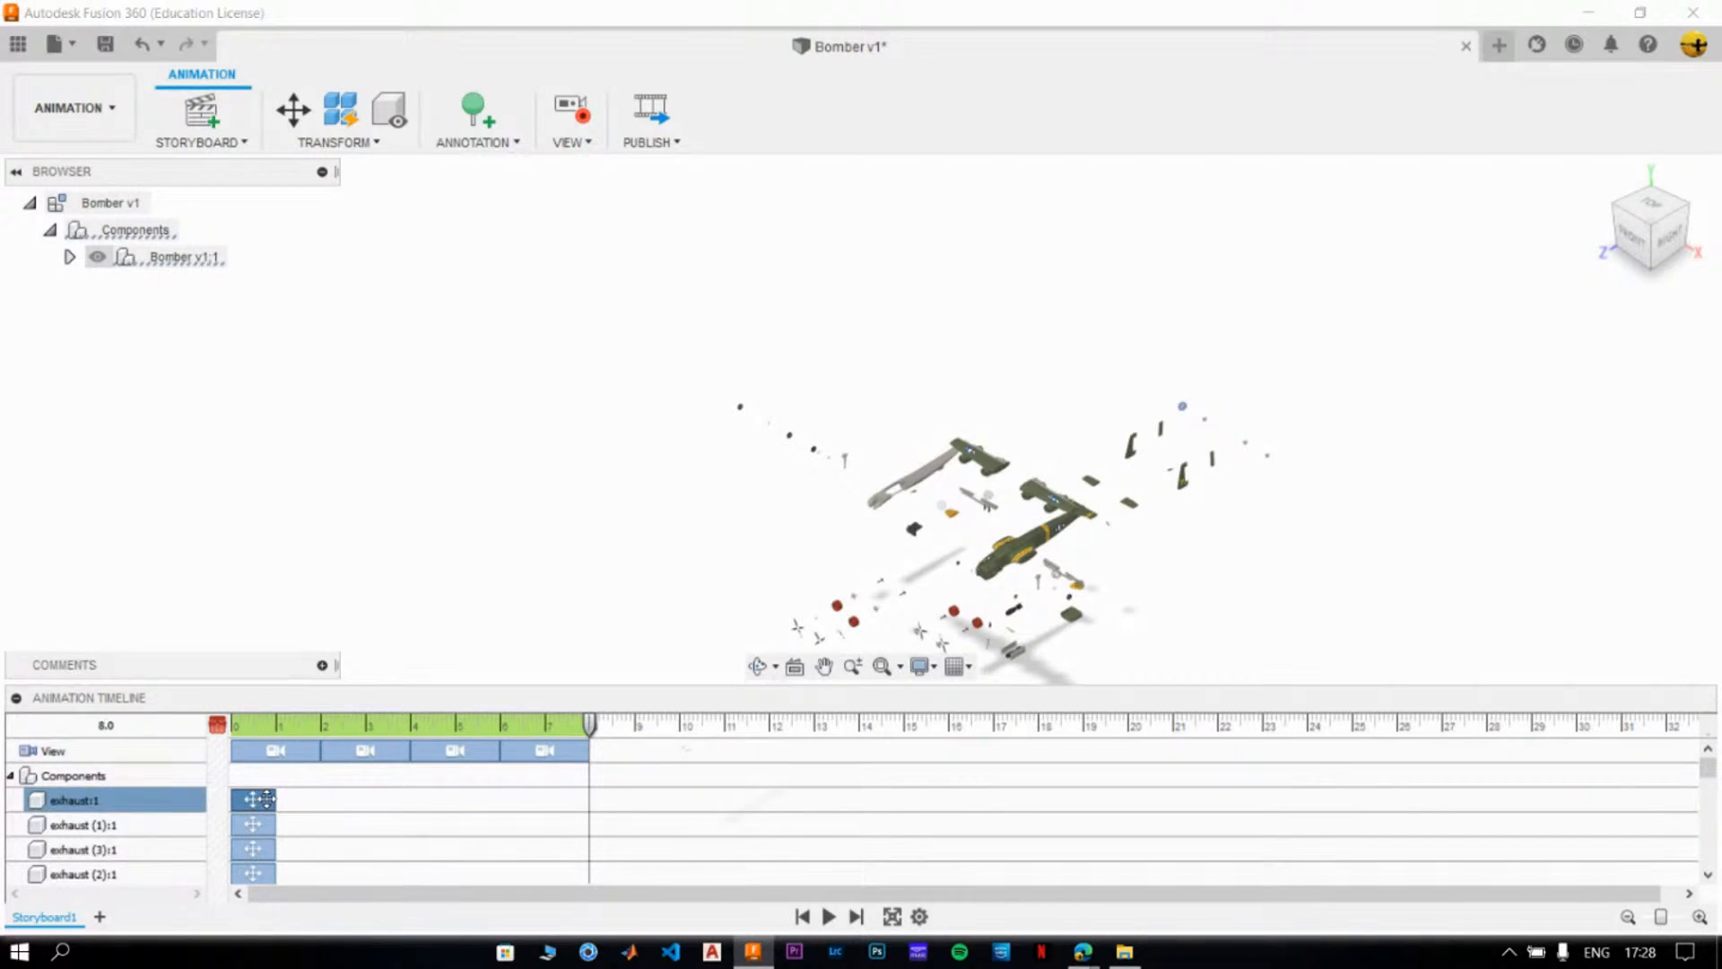
pyautogui.scroll(-10, 267, 799)
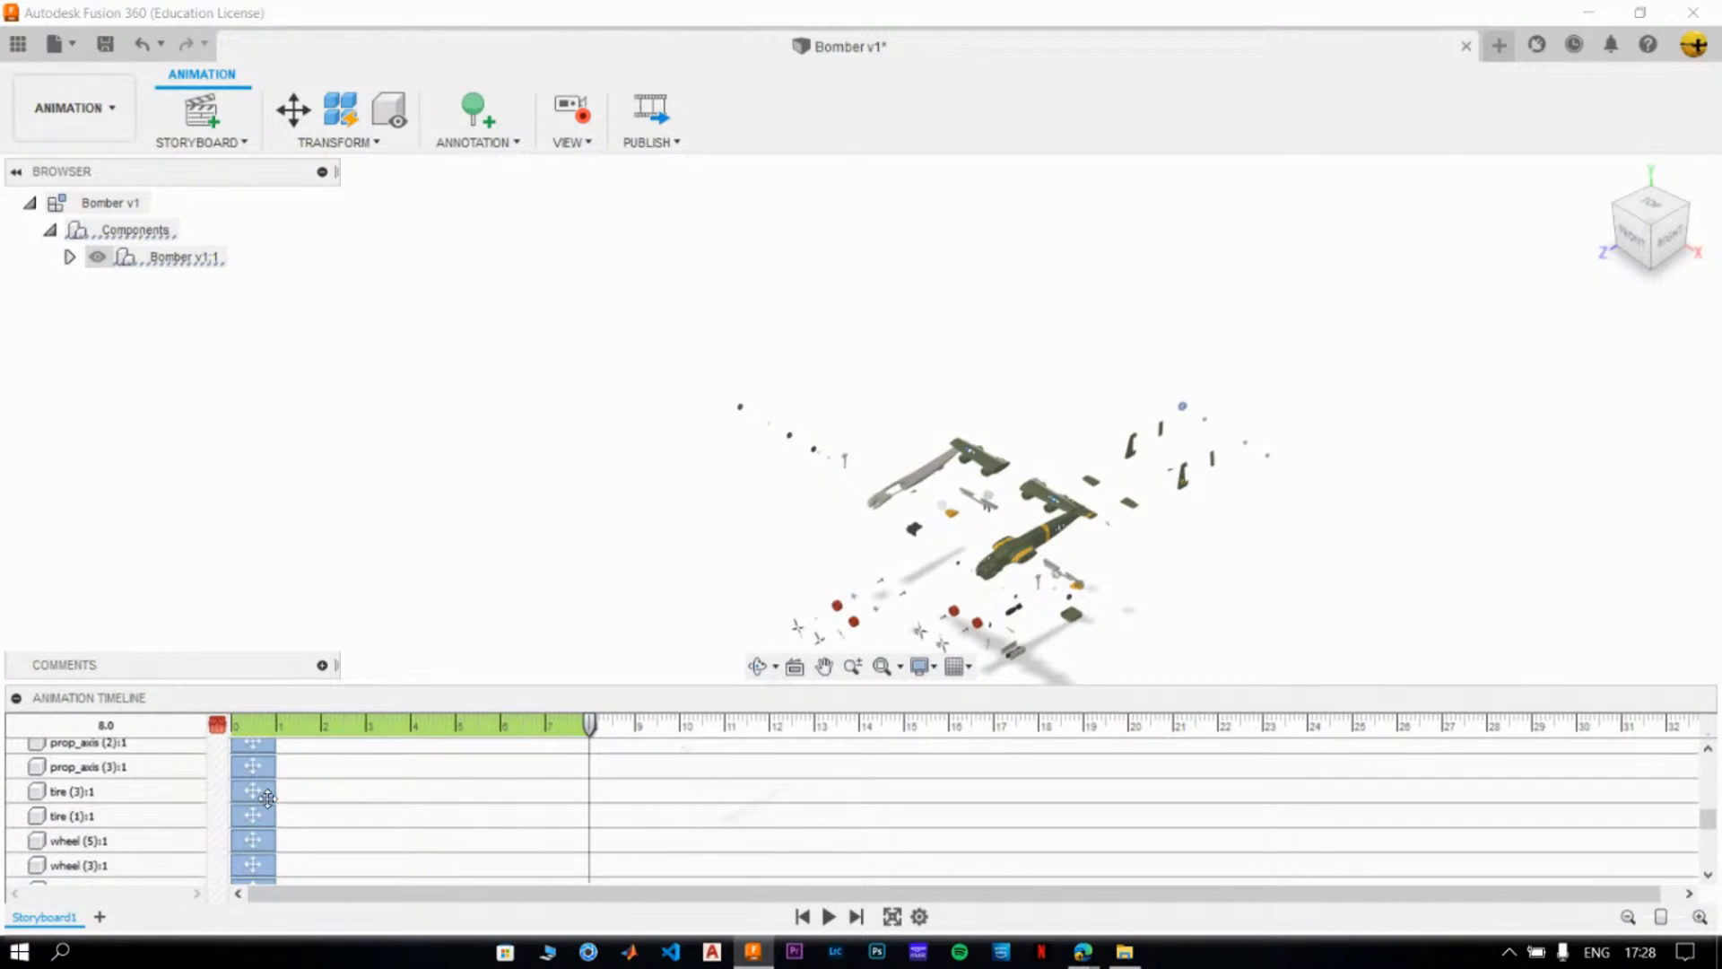
pyautogui.scroll(-3, 267, 798)
pyautogui.scroll(-6, 267, 798)
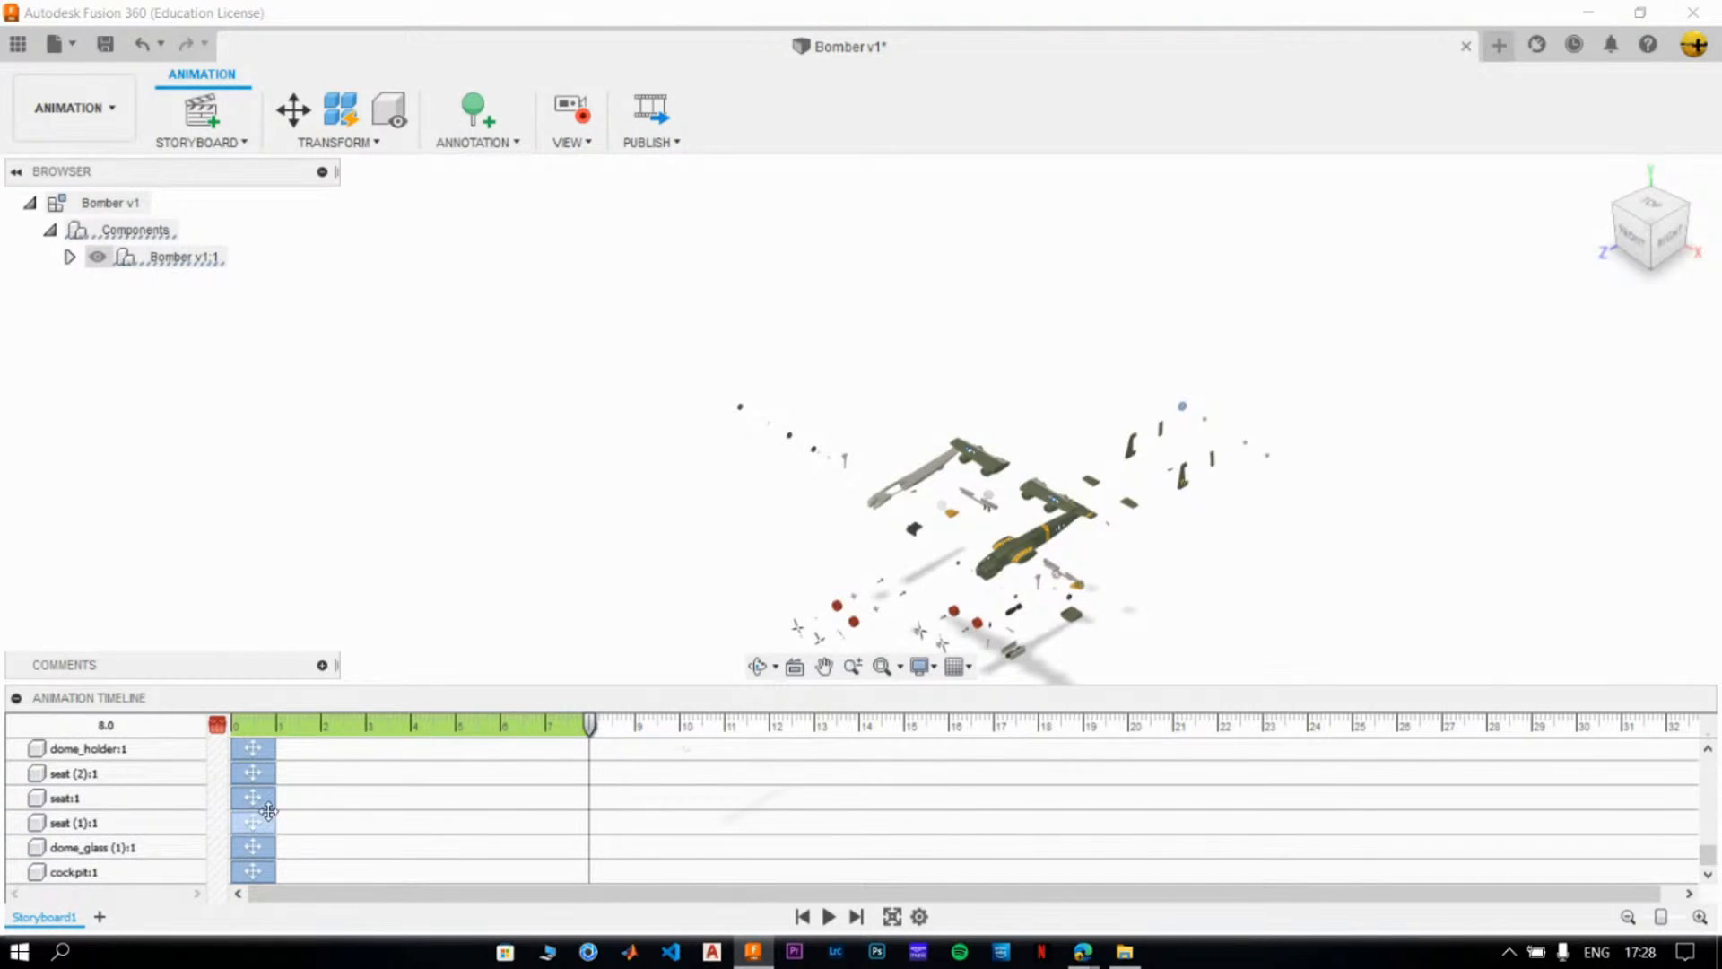
pyautogui.keyDown('shift'); pyautogui.click(260, 875); pyautogui.keyUp('shift')
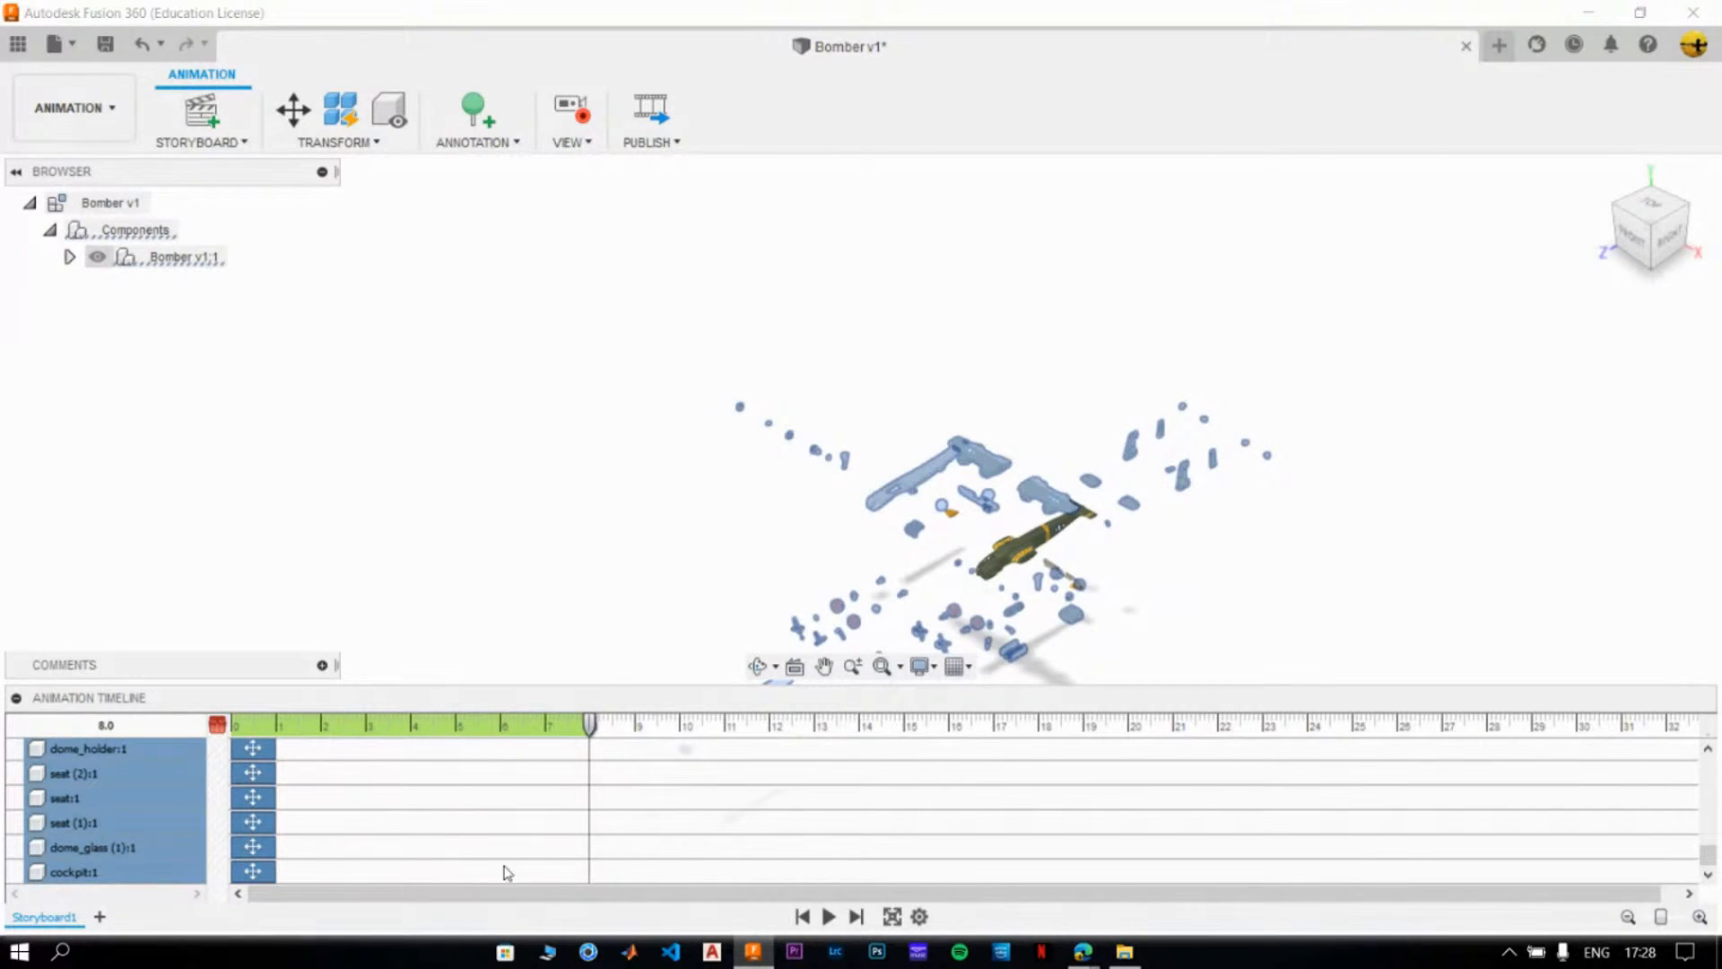
pyautogui.moveTo(1707, 852); pyautogui.dragTo(1683, 750)
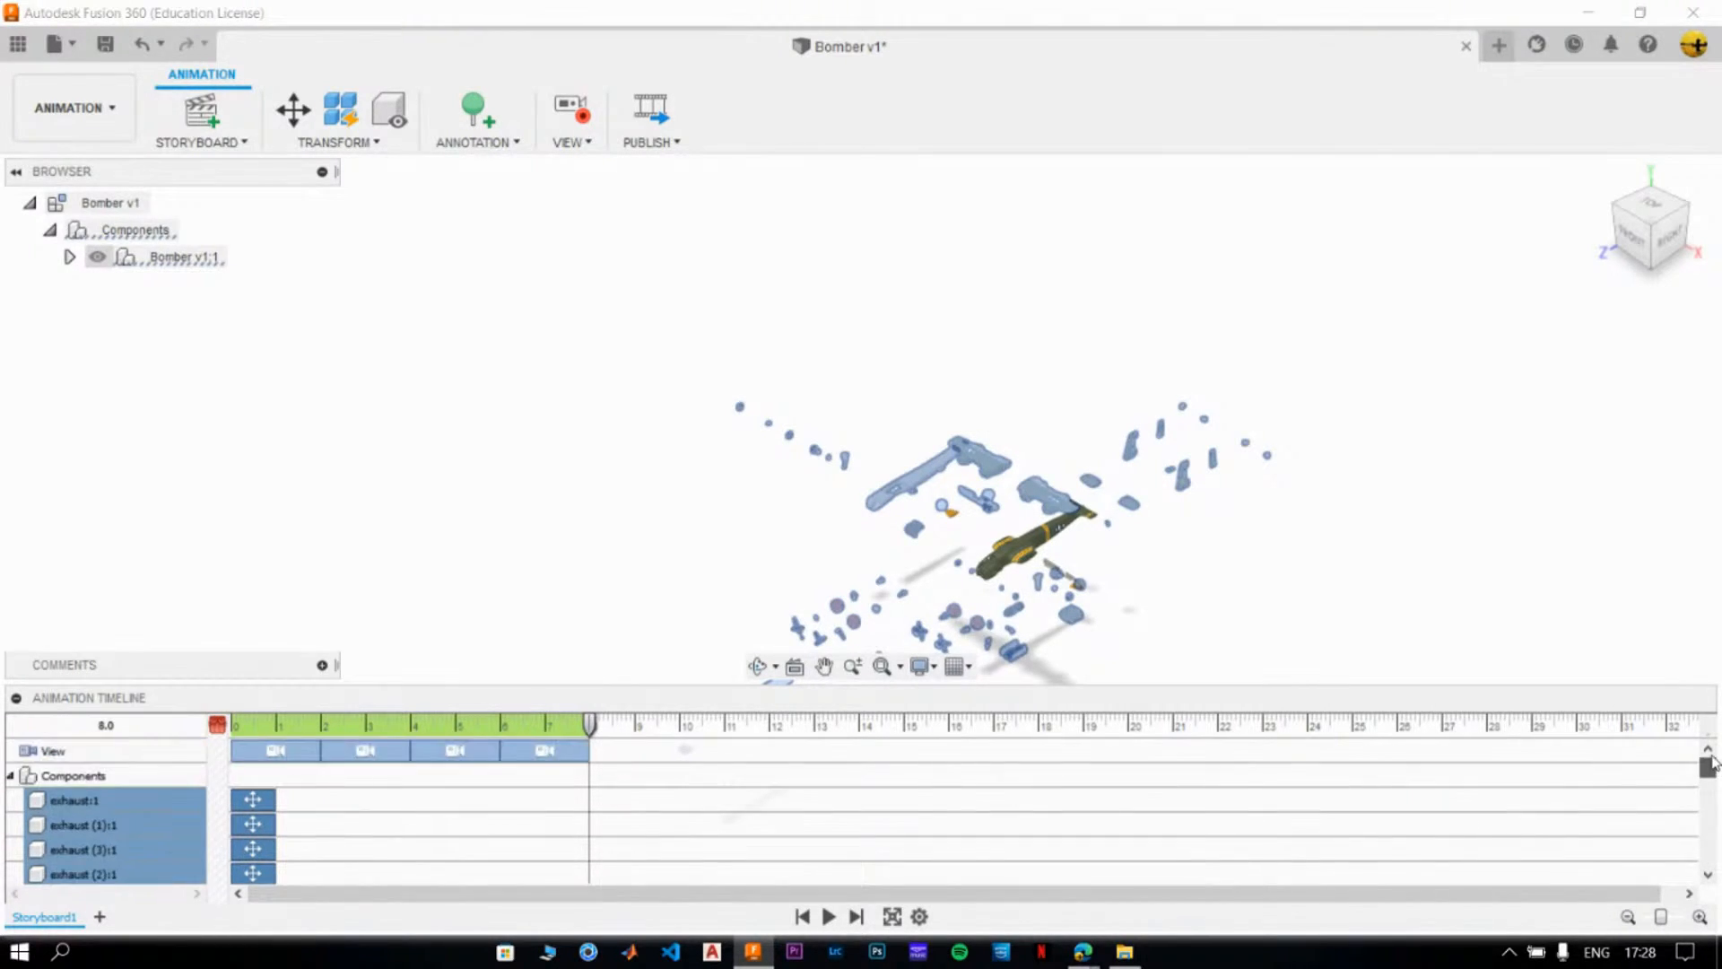
pyautogui.moveTo(243, 795); pyautogui.dragTo(269, 796)
pyautogui.moveTo(430, 791); pyautogui.dragTo(610, 793)
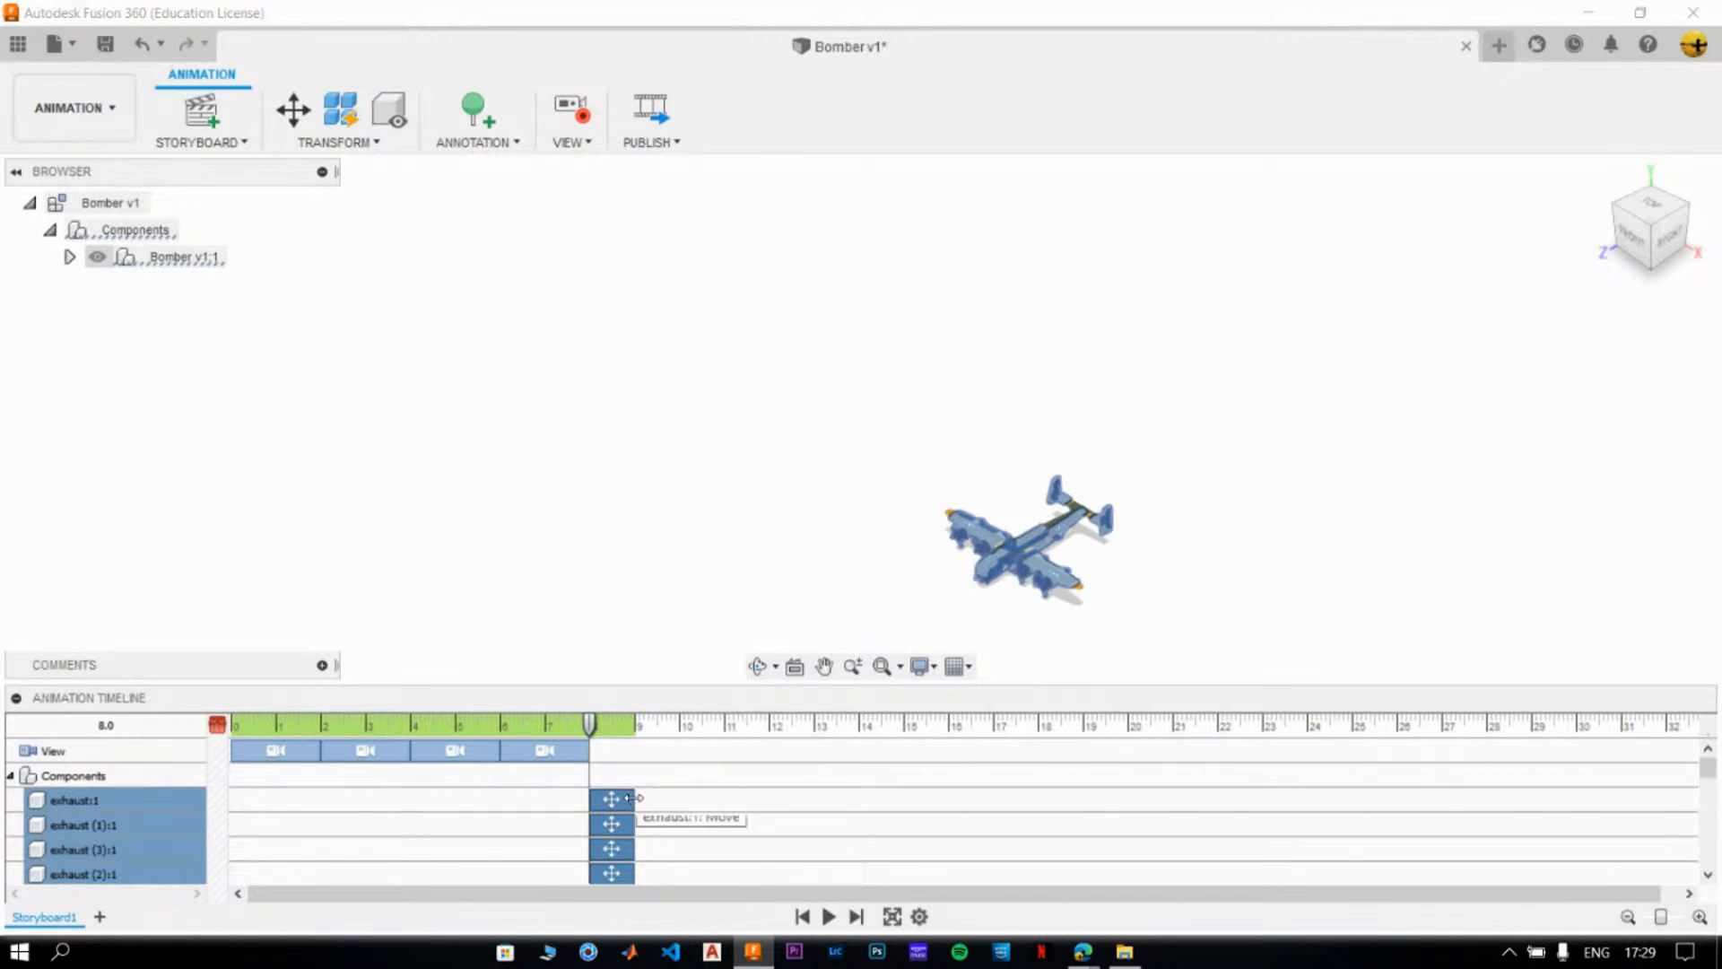
# - Extend the selected component move actions to end at 16 seconds and clear the selection
pyautogui.moveTo(638, 797); pyautogui.dragTo(658, 793)
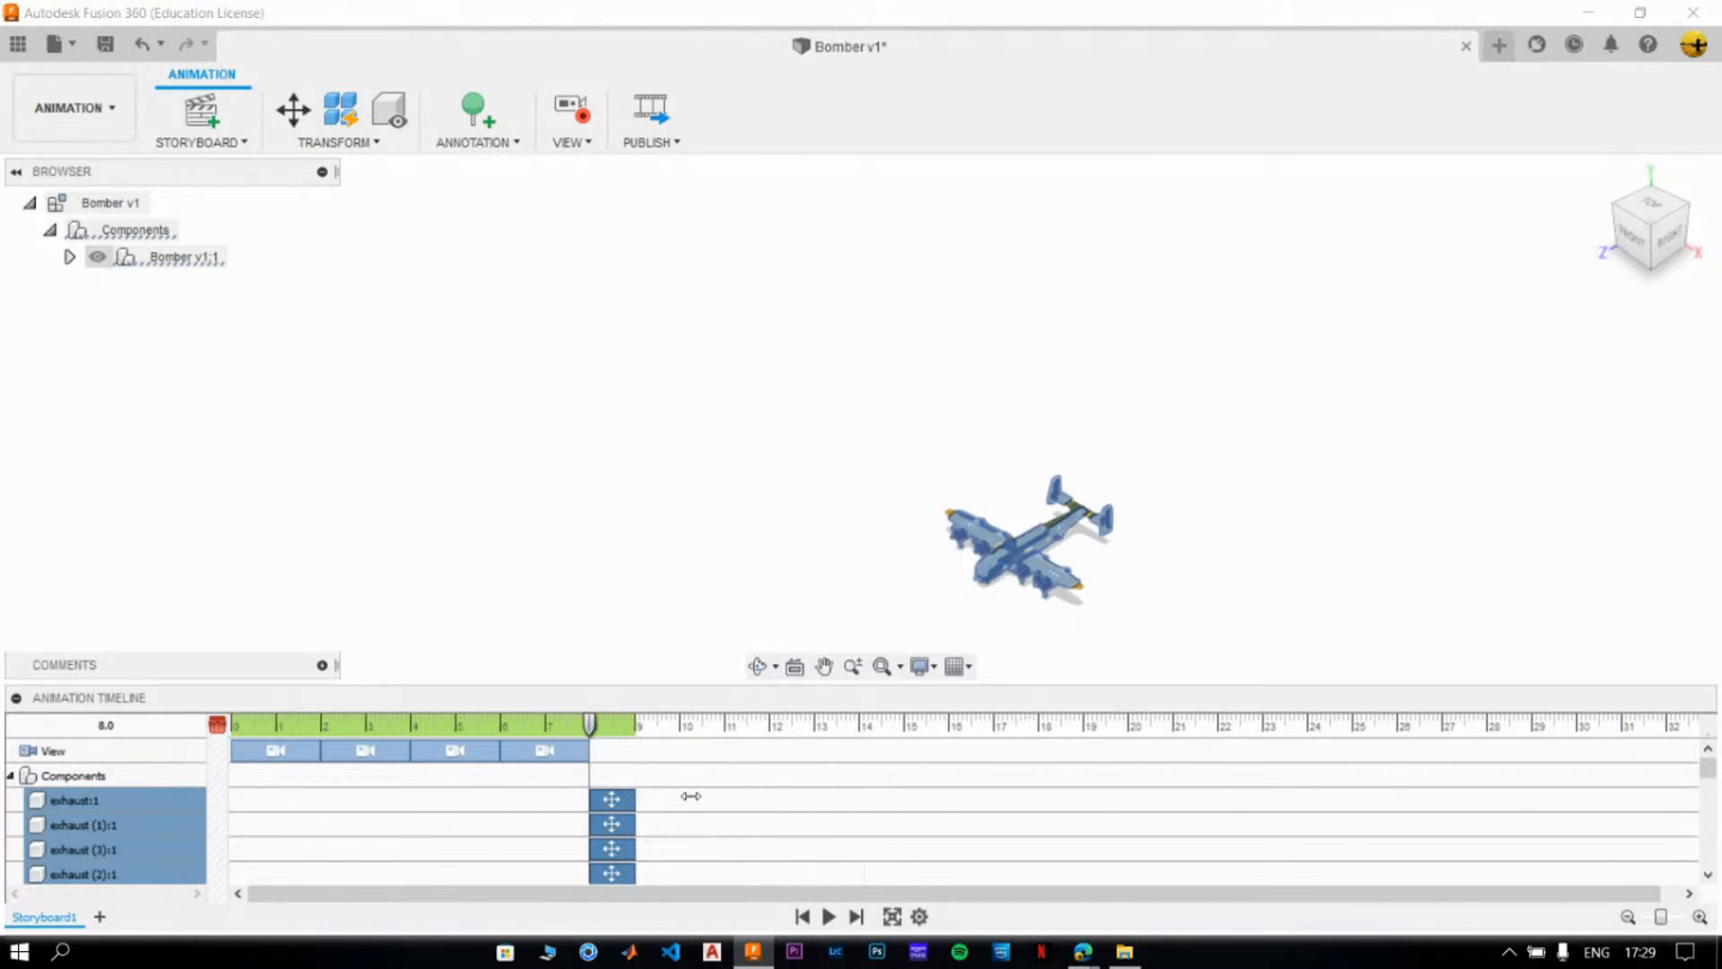
pyautogui.moveTo(781, 794); pyautogui.dragTo(946, 794)
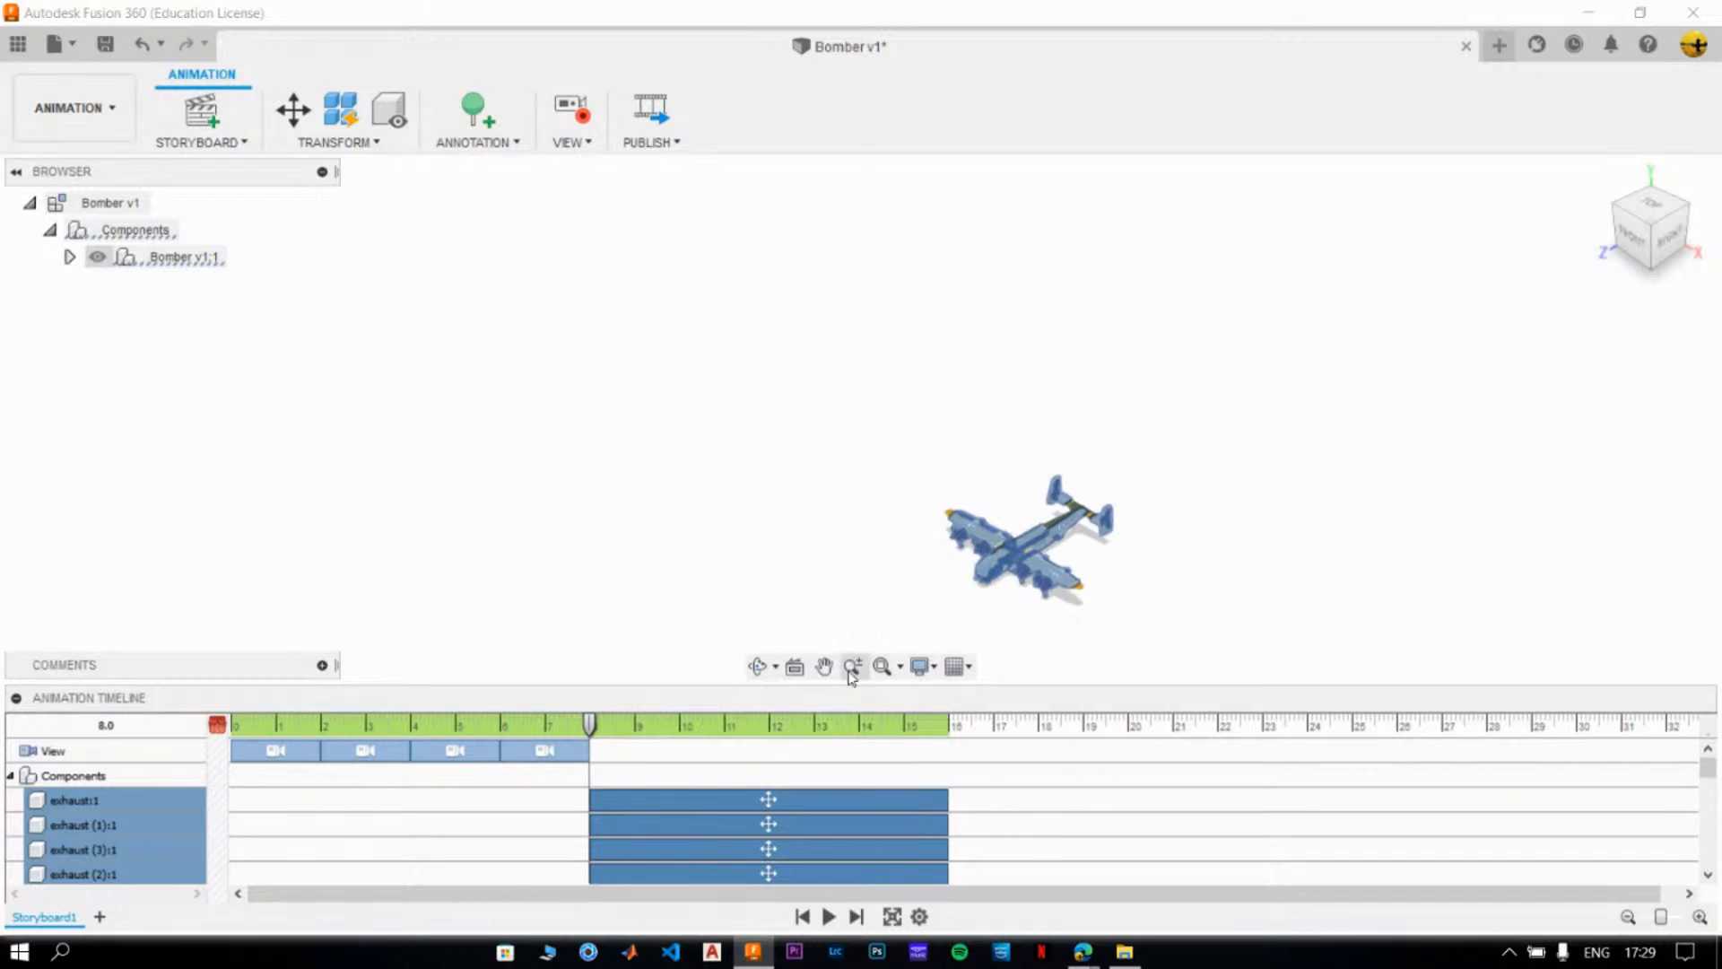
pyautogui.click(826, 597)
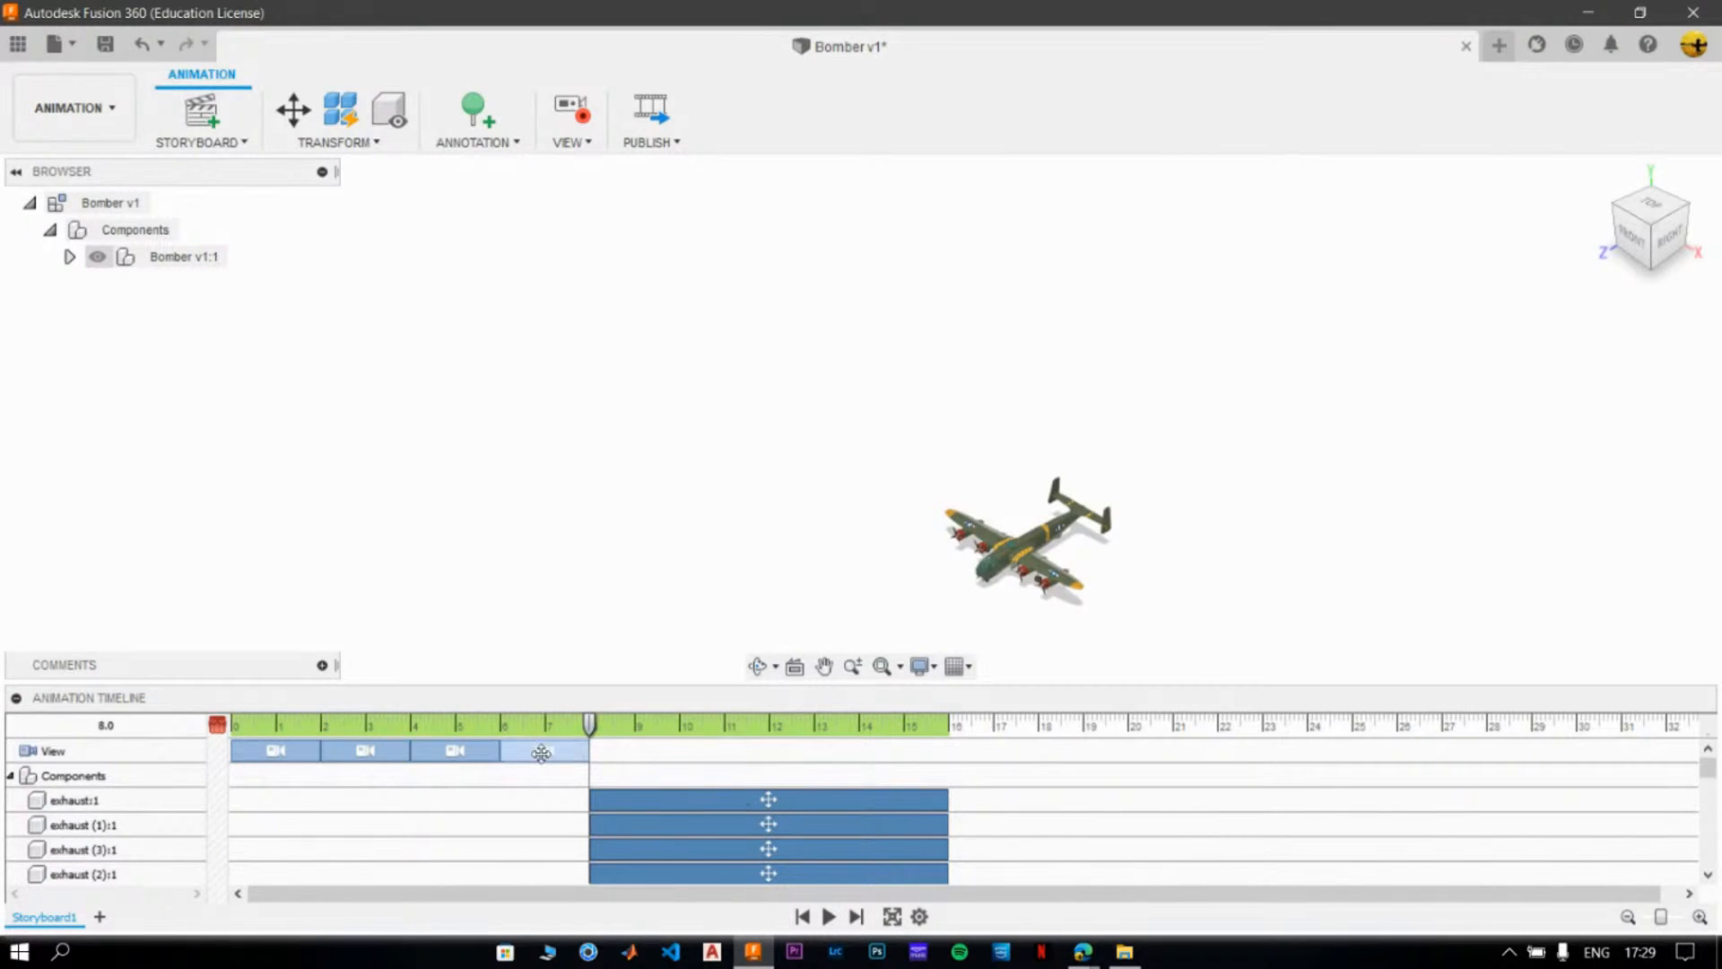
# - Extend the last camera view action on the timeline so that it ends at 11 seconds, overlapping the component moves
pyautogui.moveTo(592, 726); pyautogui.dragTo(563, 725)
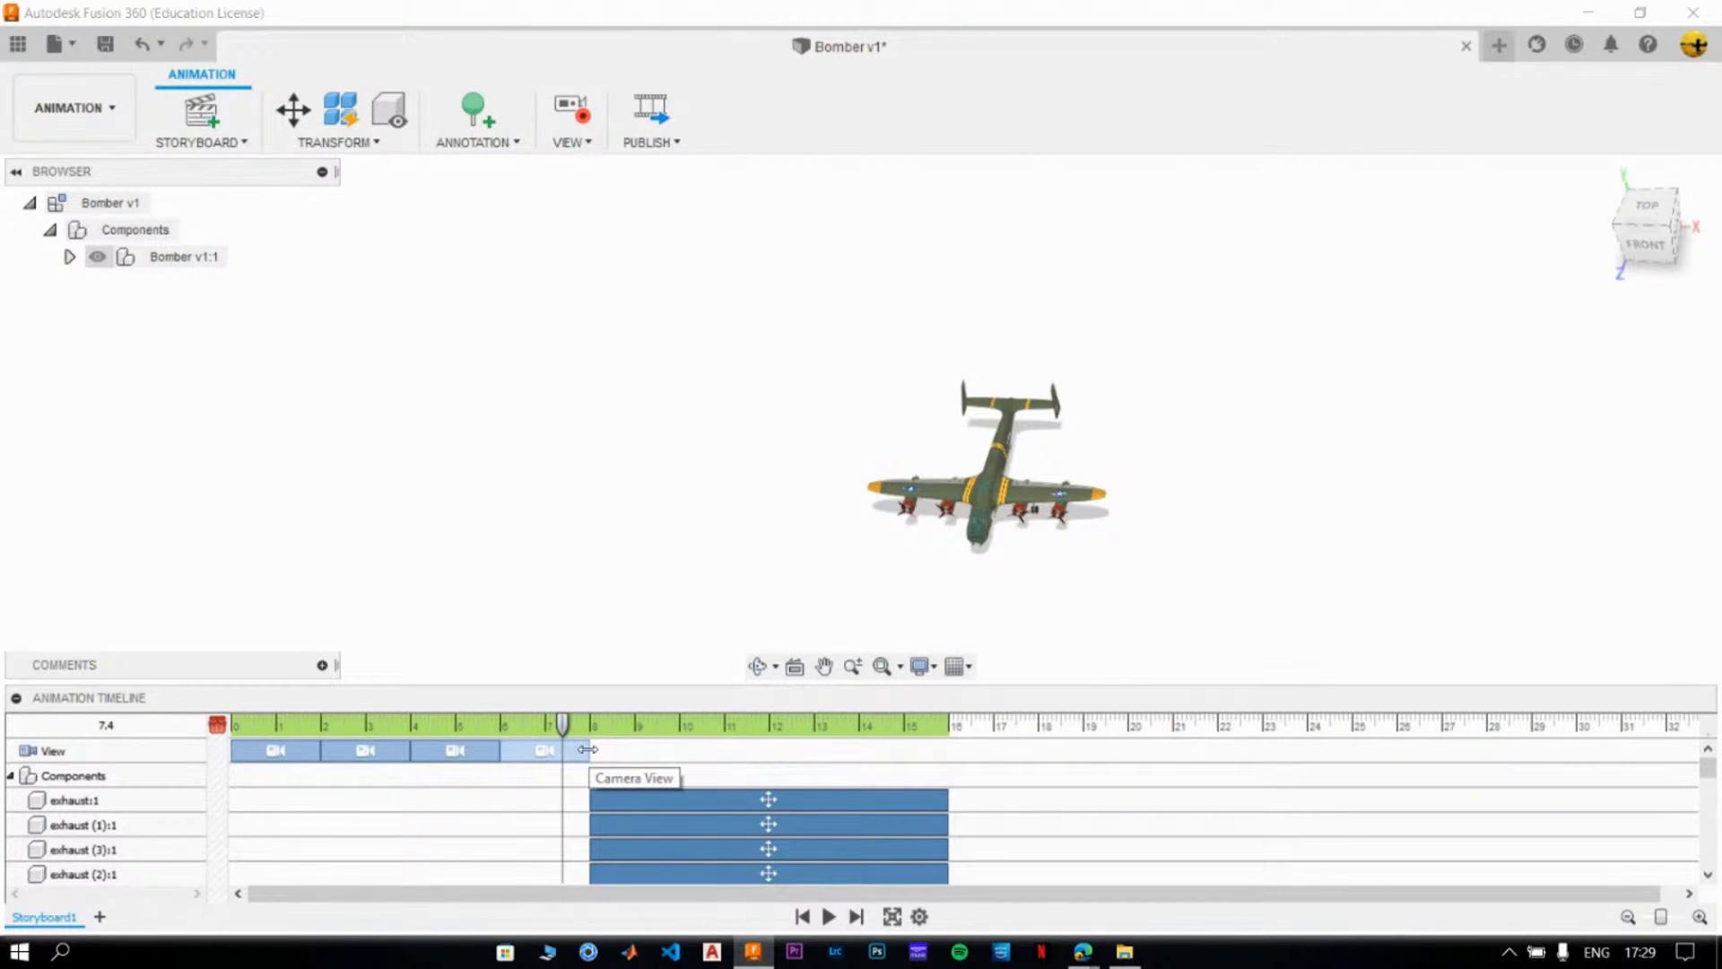
pyautogui.moveTo(587, 749); pyautogui.dragTo(721, 742)
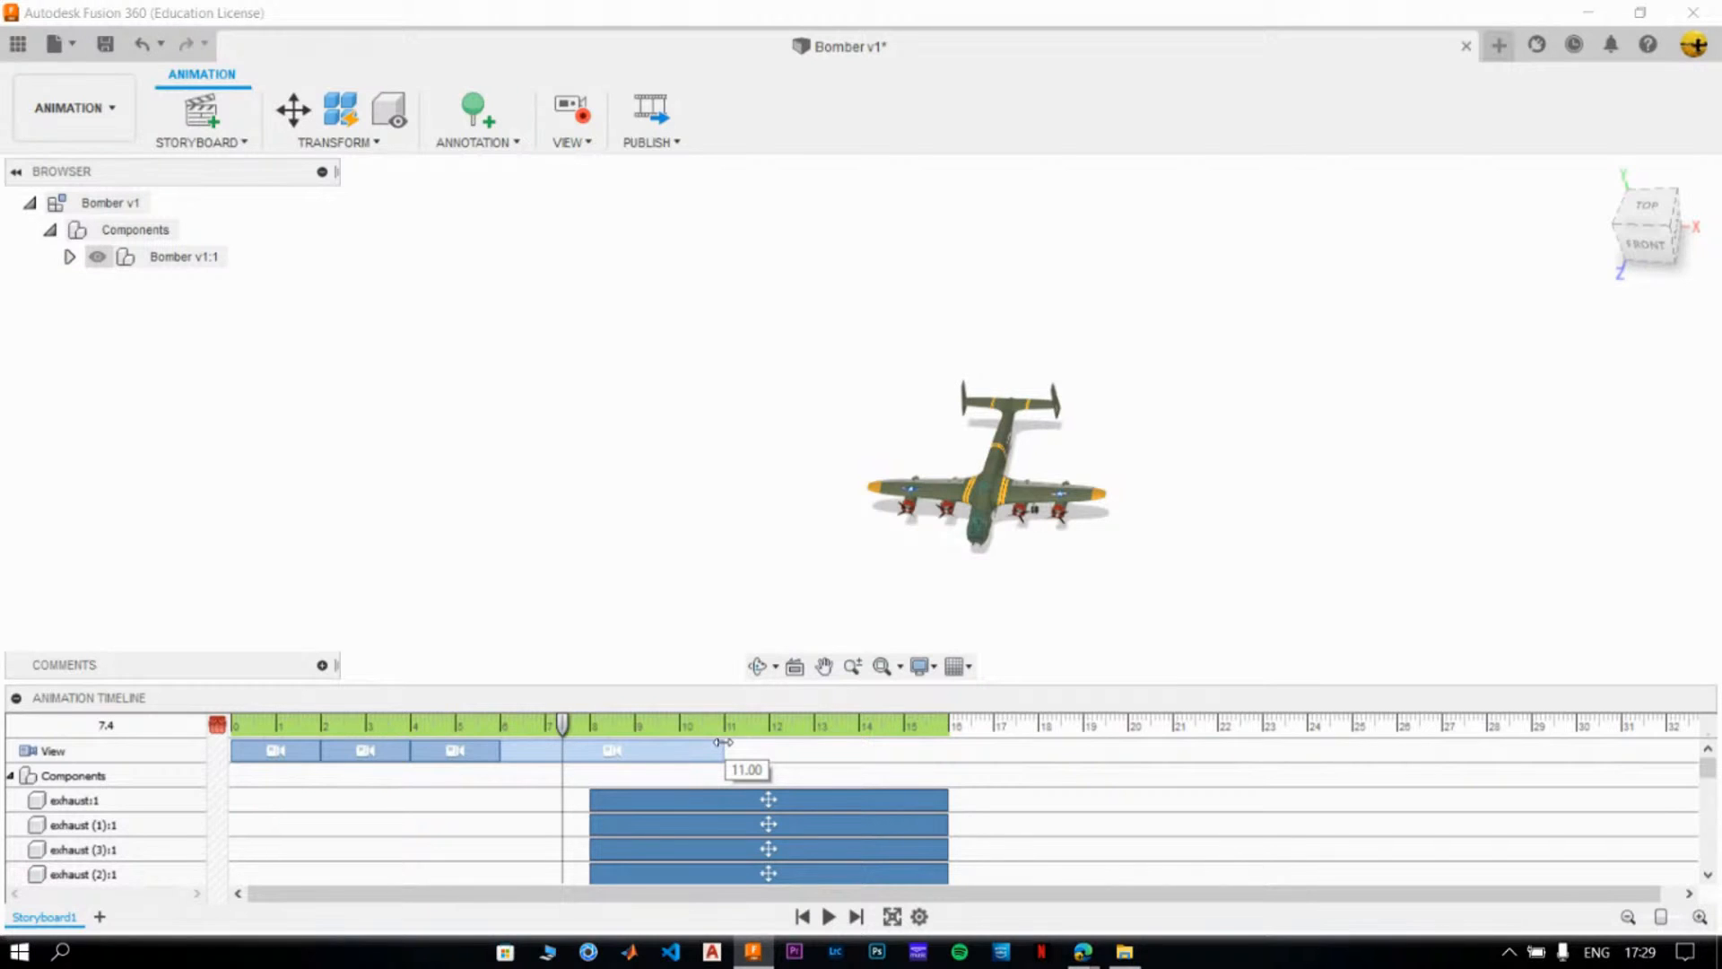
pyautogui.moveTo(721, 742); pyautogui.dragTo(722, 742)
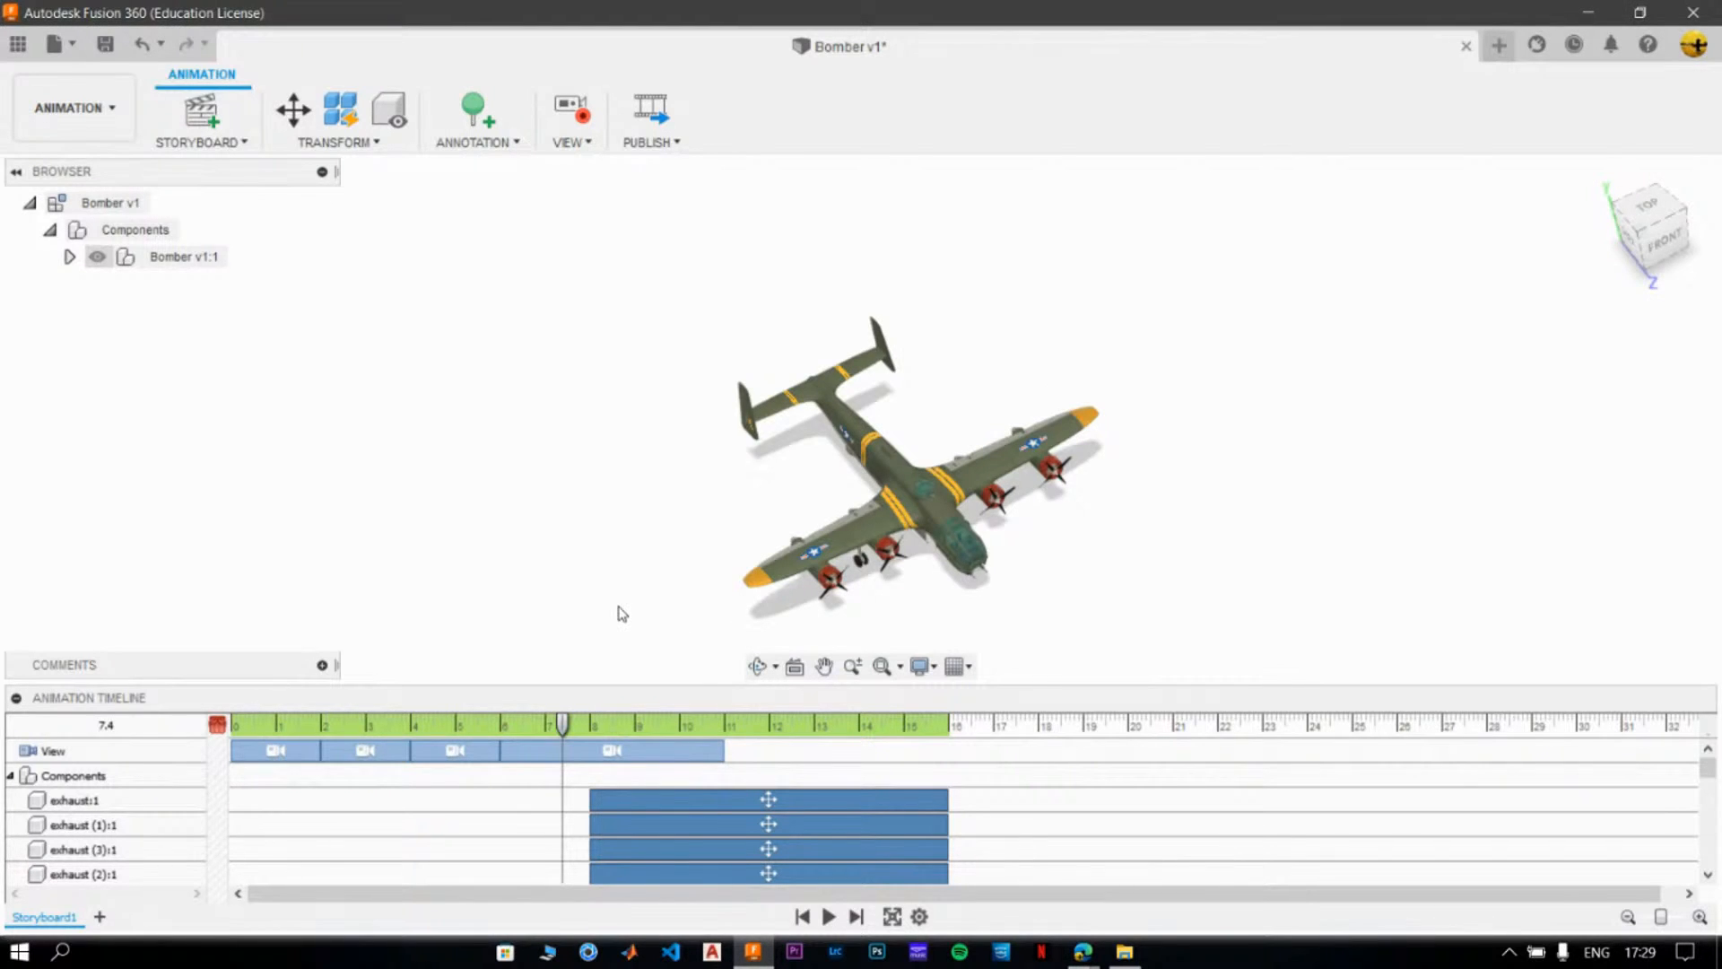
# - Preview the animation in full screen, playing it from the beginning
pyautogui.click(891, 916)
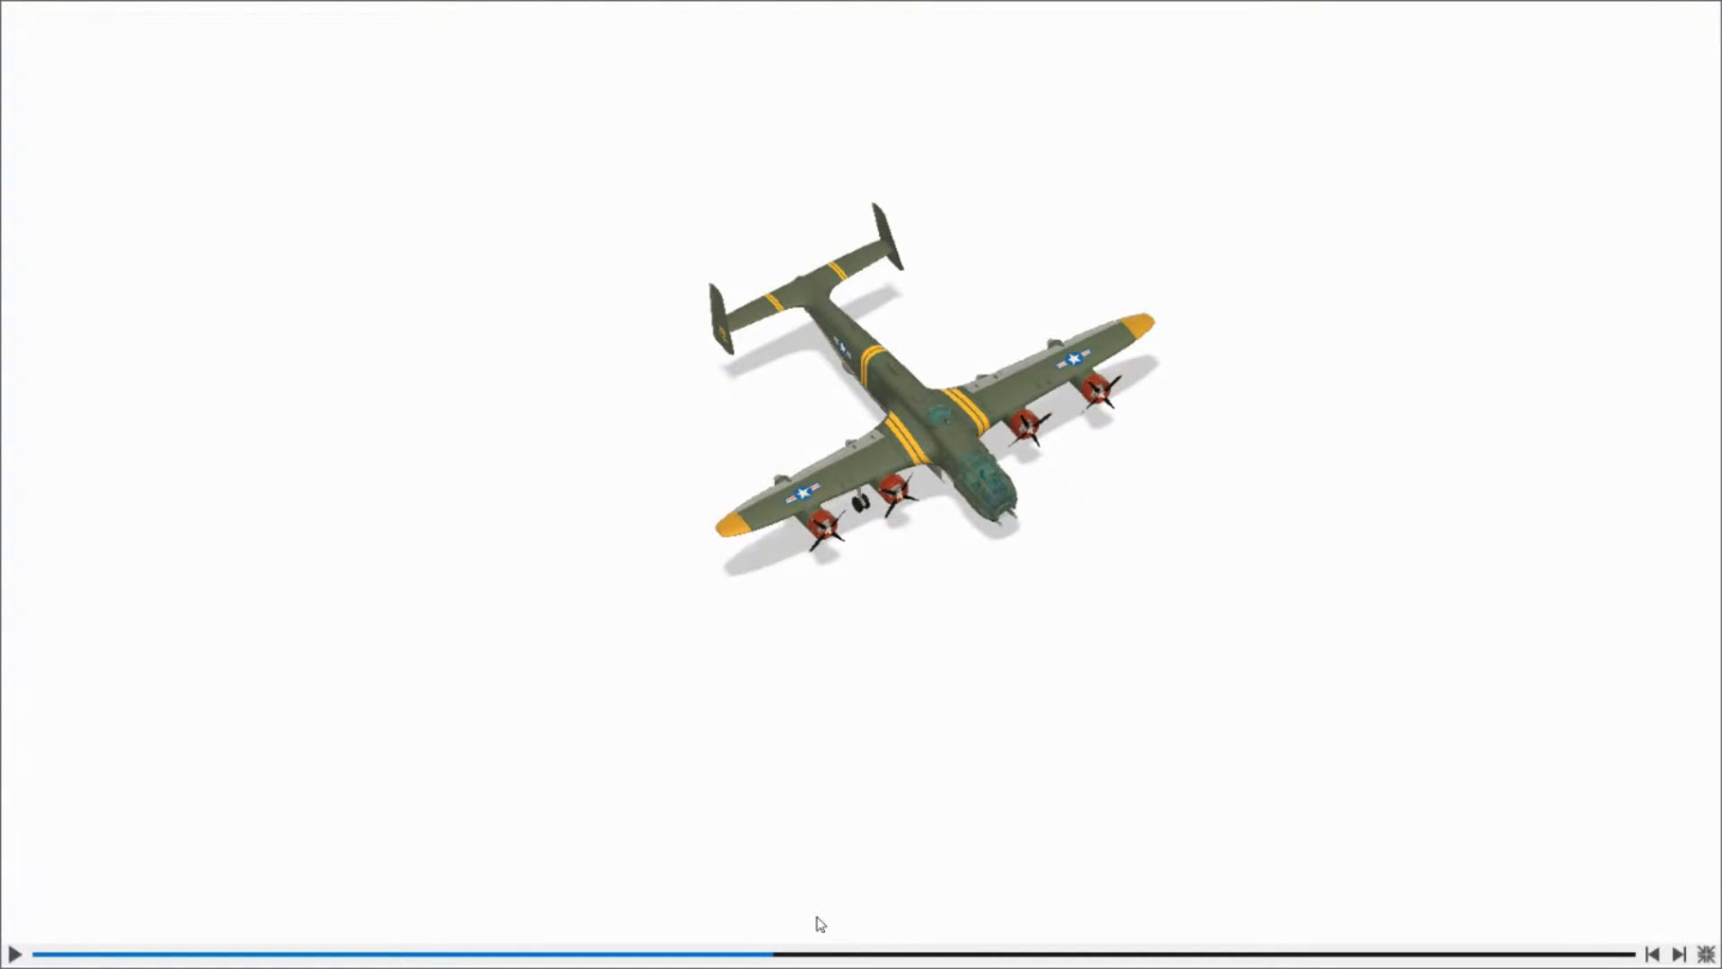
pyautogui.click(35, 958)
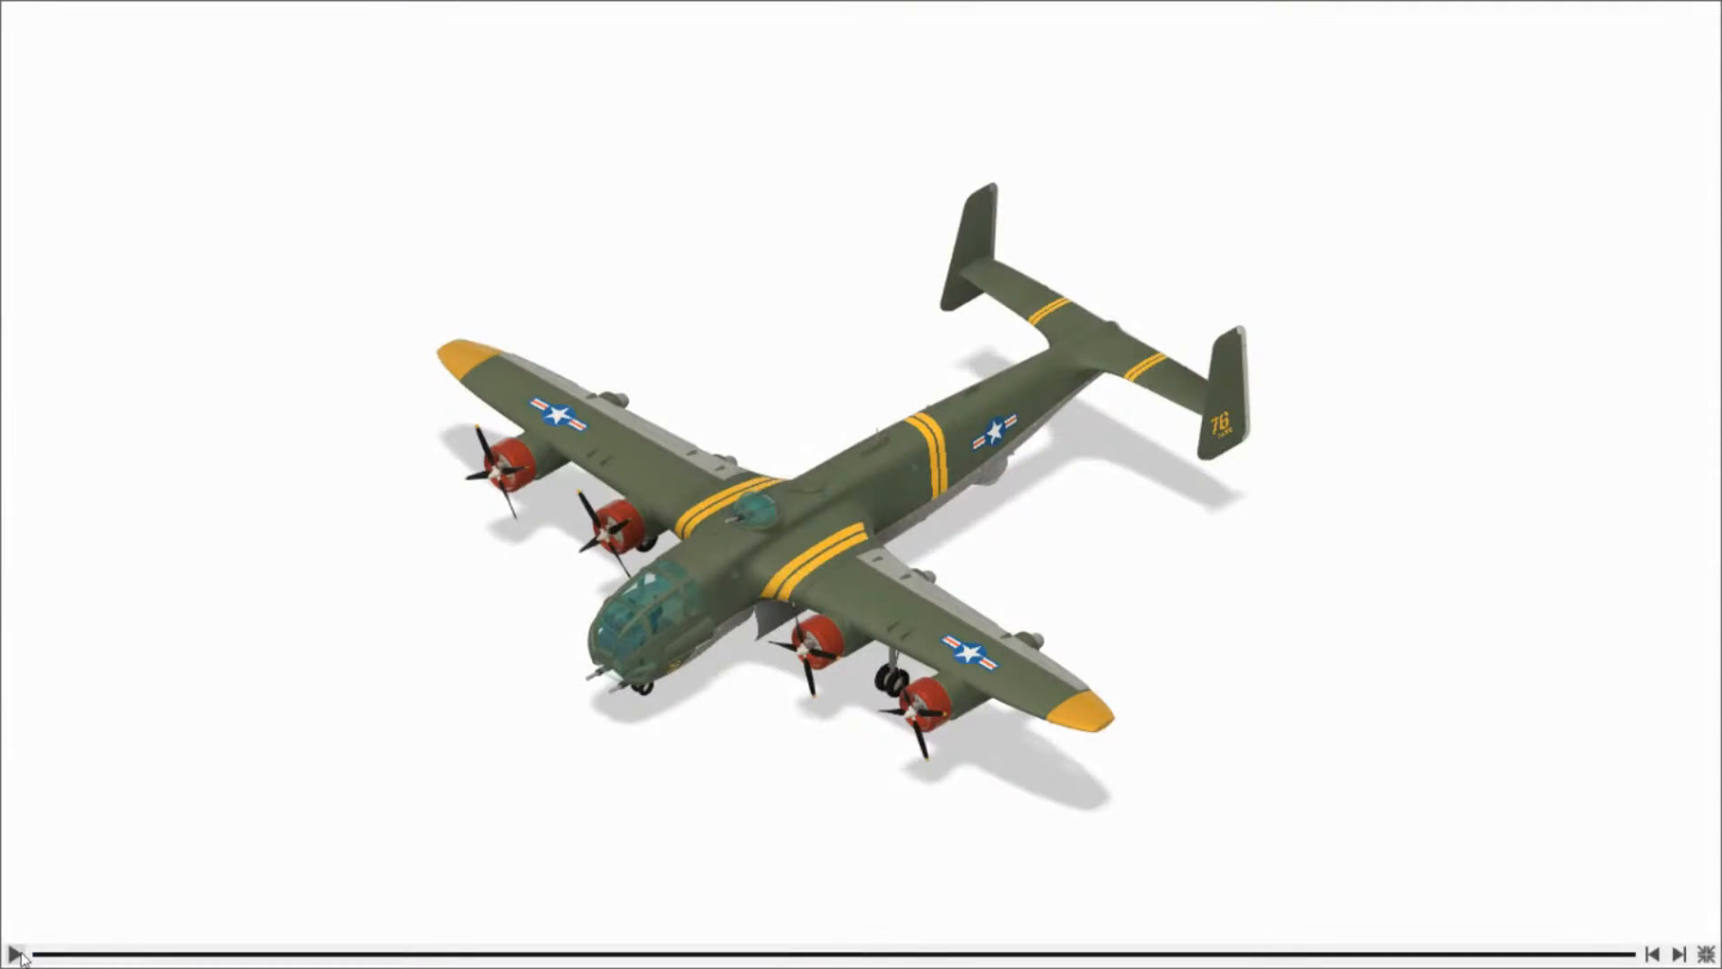
pyautogui.click(16, 955)
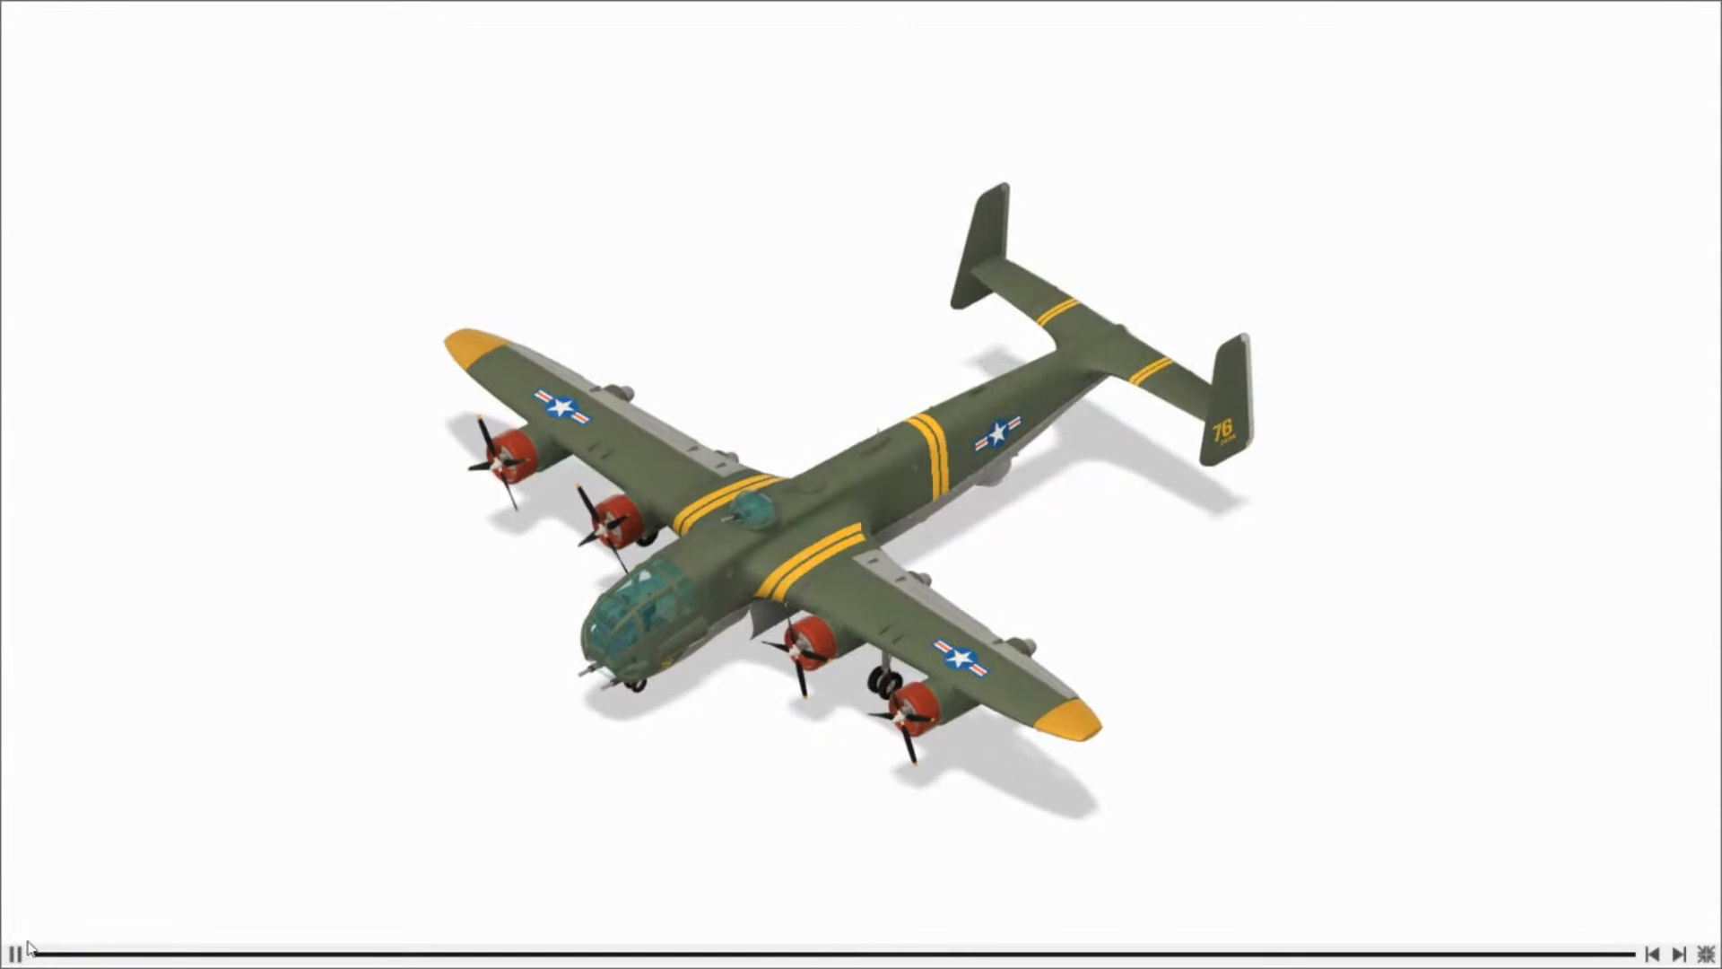
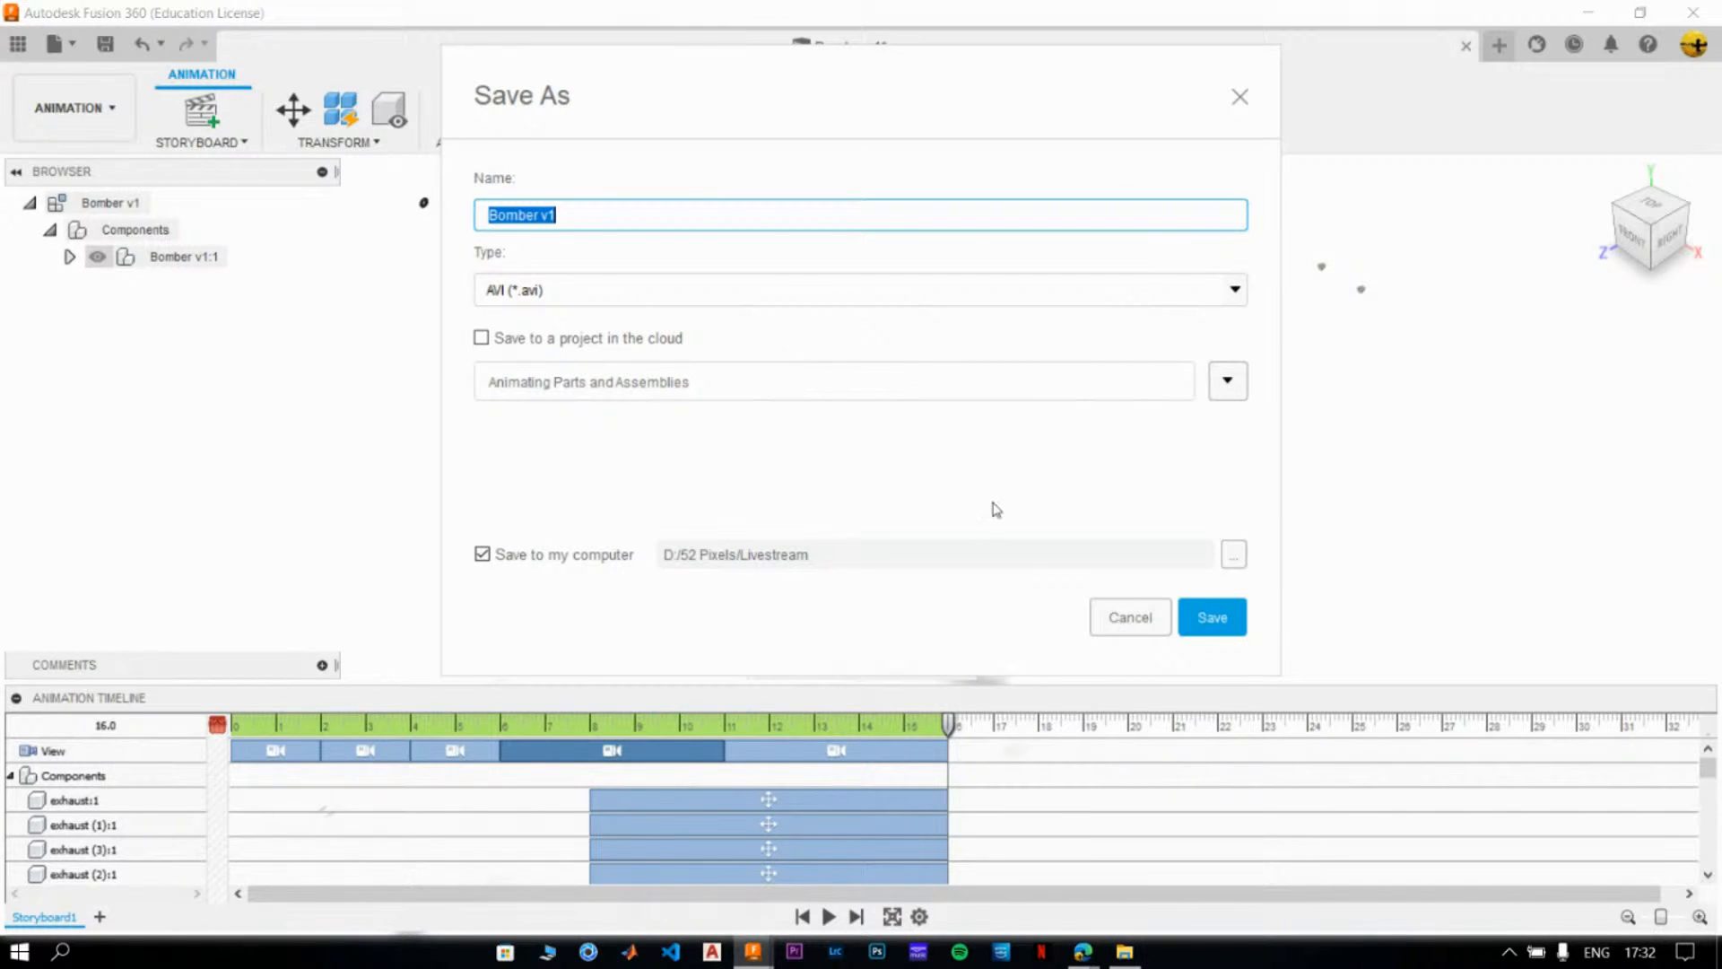
# - Save the published video as Bomber Animation in AVI format to D:/52 Pixels/Livestream on the computer
pyautogui.click(563, 216)
pyautogui.write('Animation')
pyautogui.click(1231, 616)
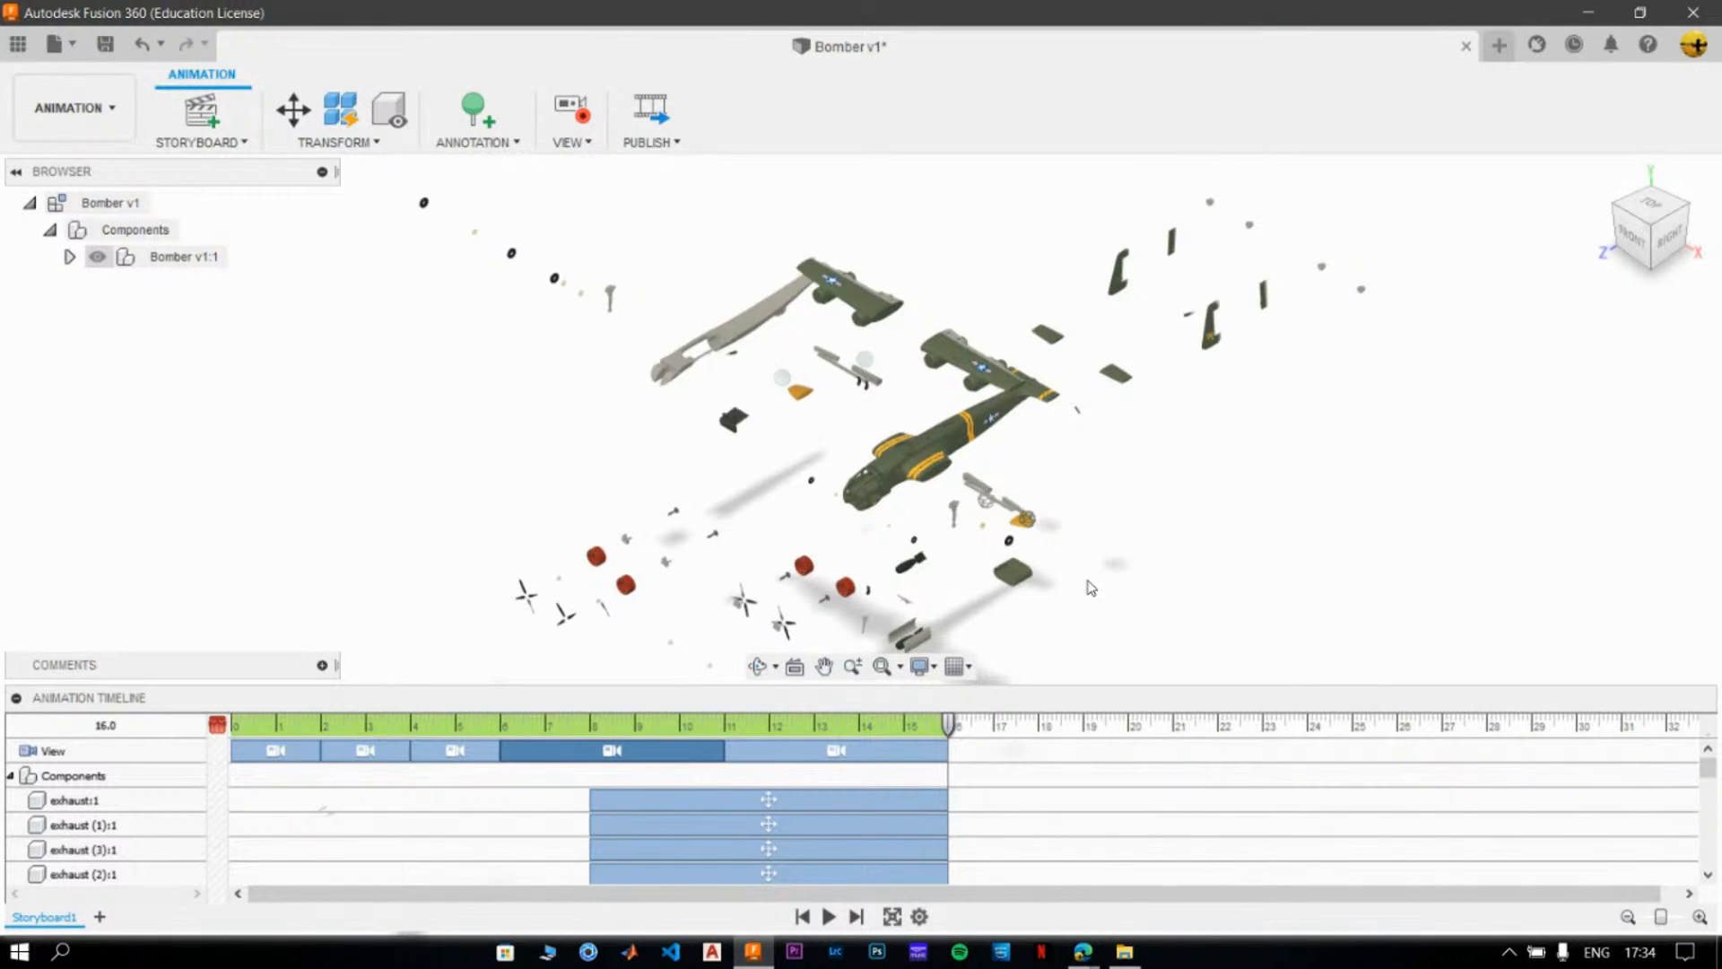
# - Switch to File Explorer, play the Bomber Animation video from the Livestream folder, close it, and return to Fusion 360
pyautogui.click(1127, 953)
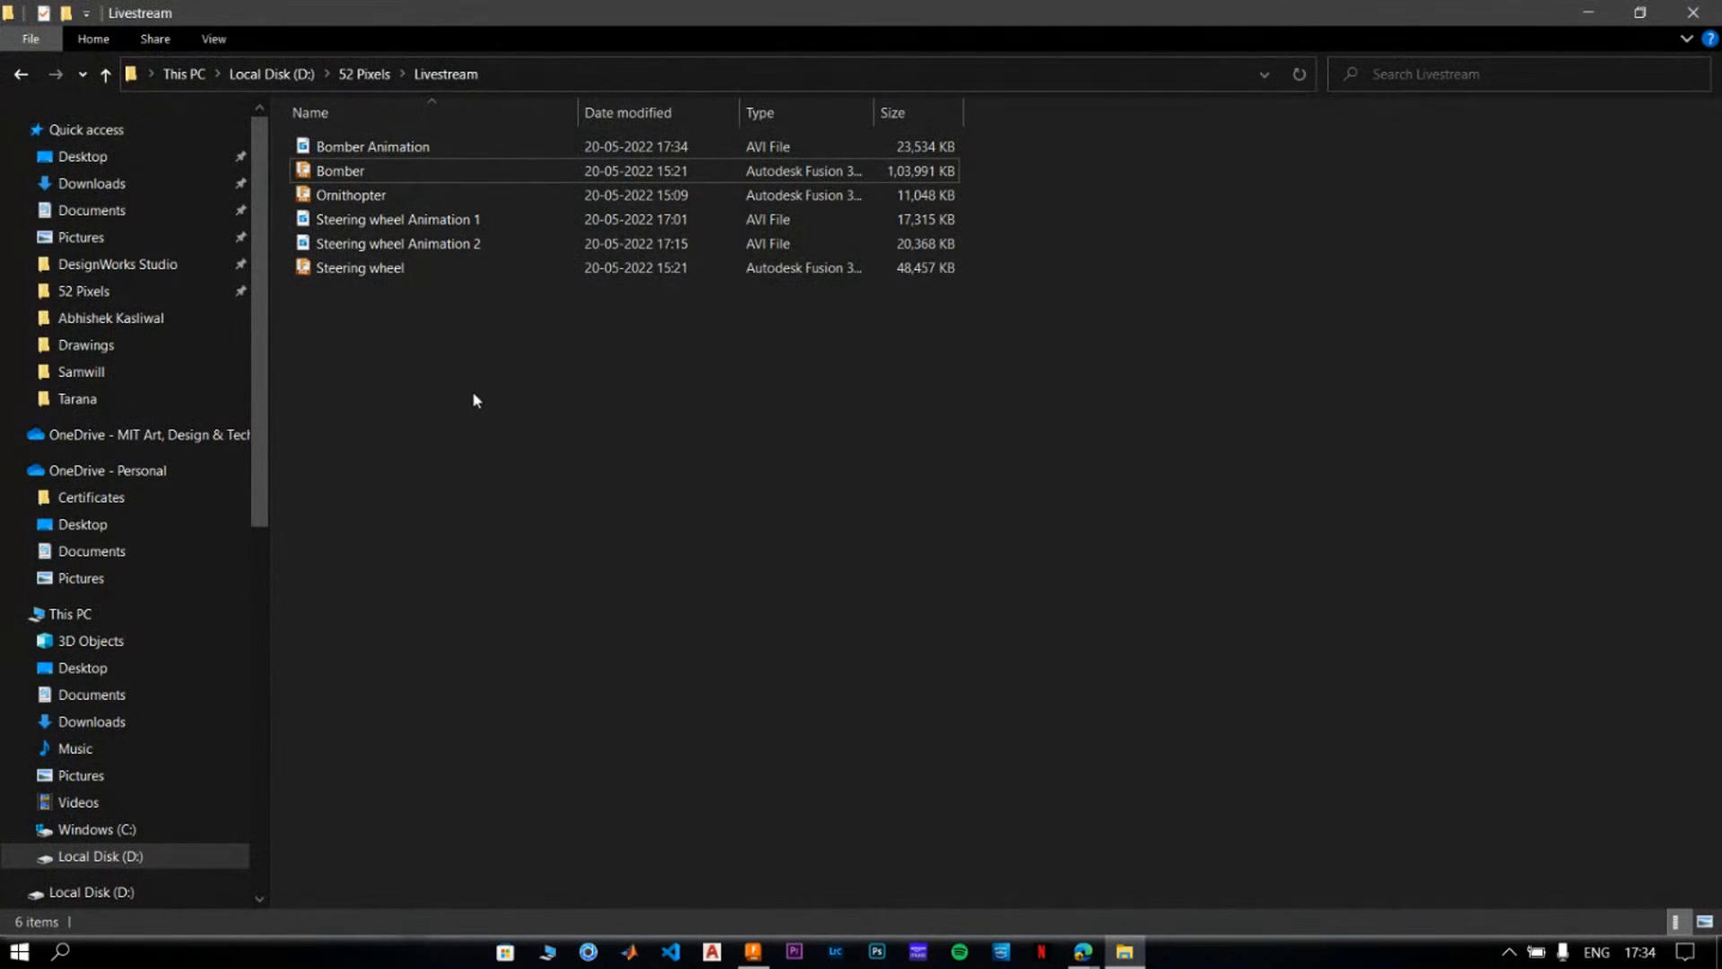
pyautogui.rightClick(475, 400)
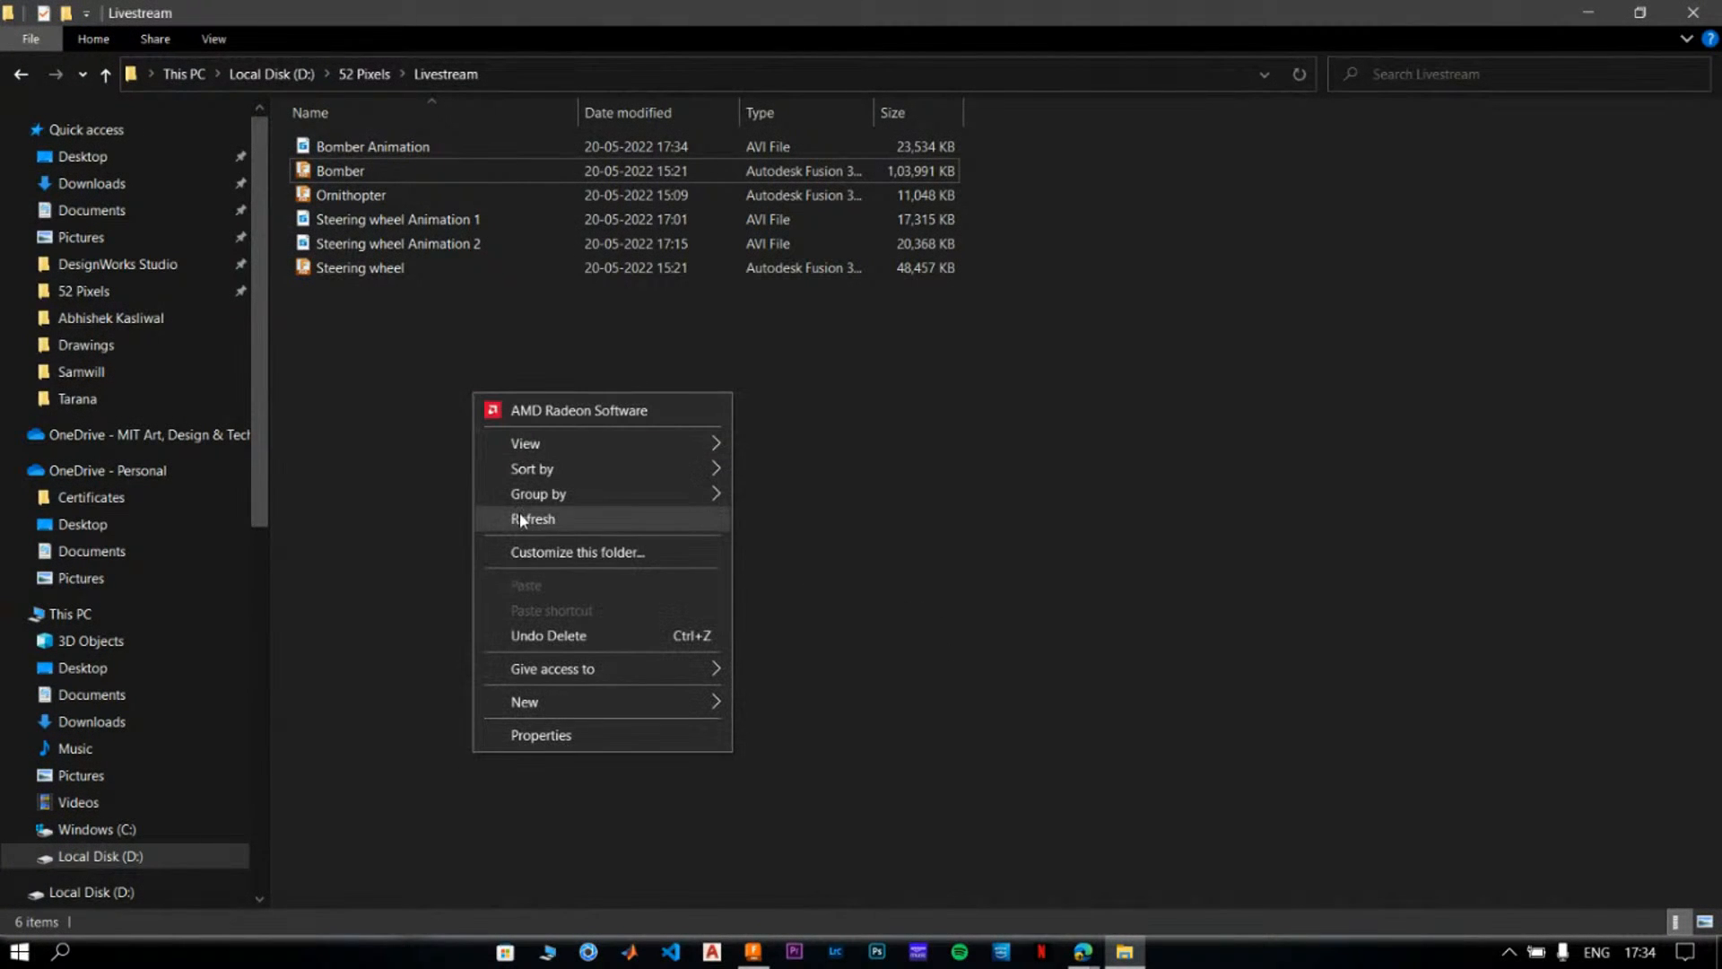
pyautogui.click(520, 513)
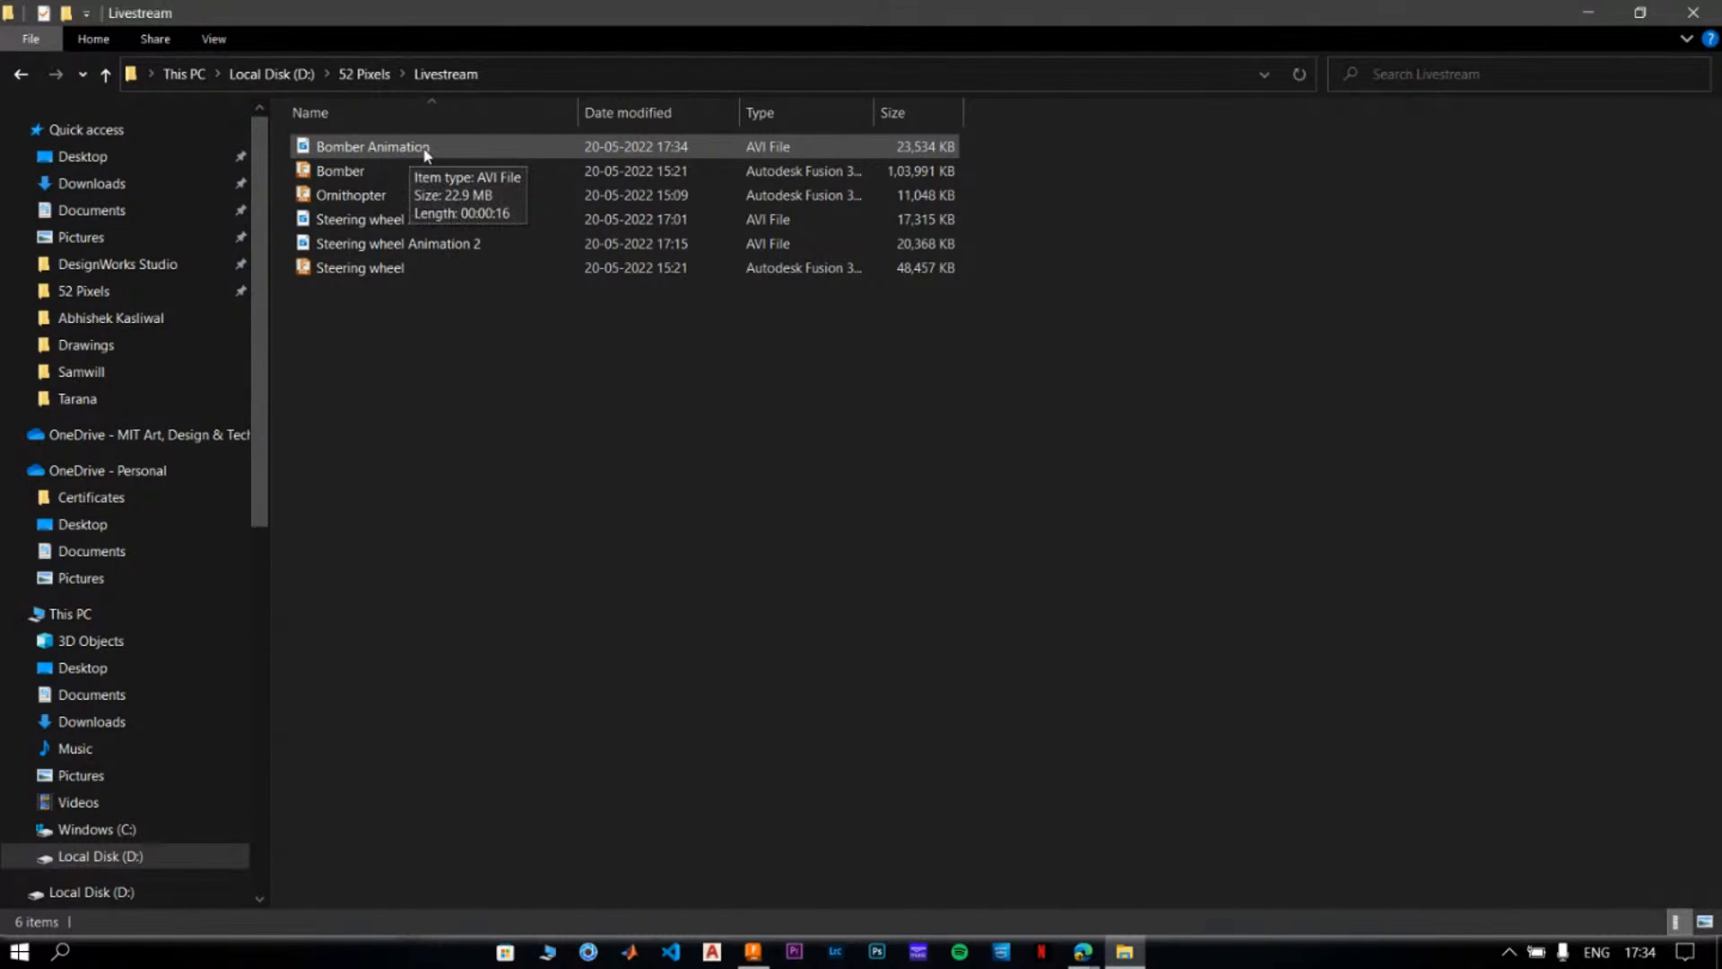
pyautogui.doubleClick(468, 154)
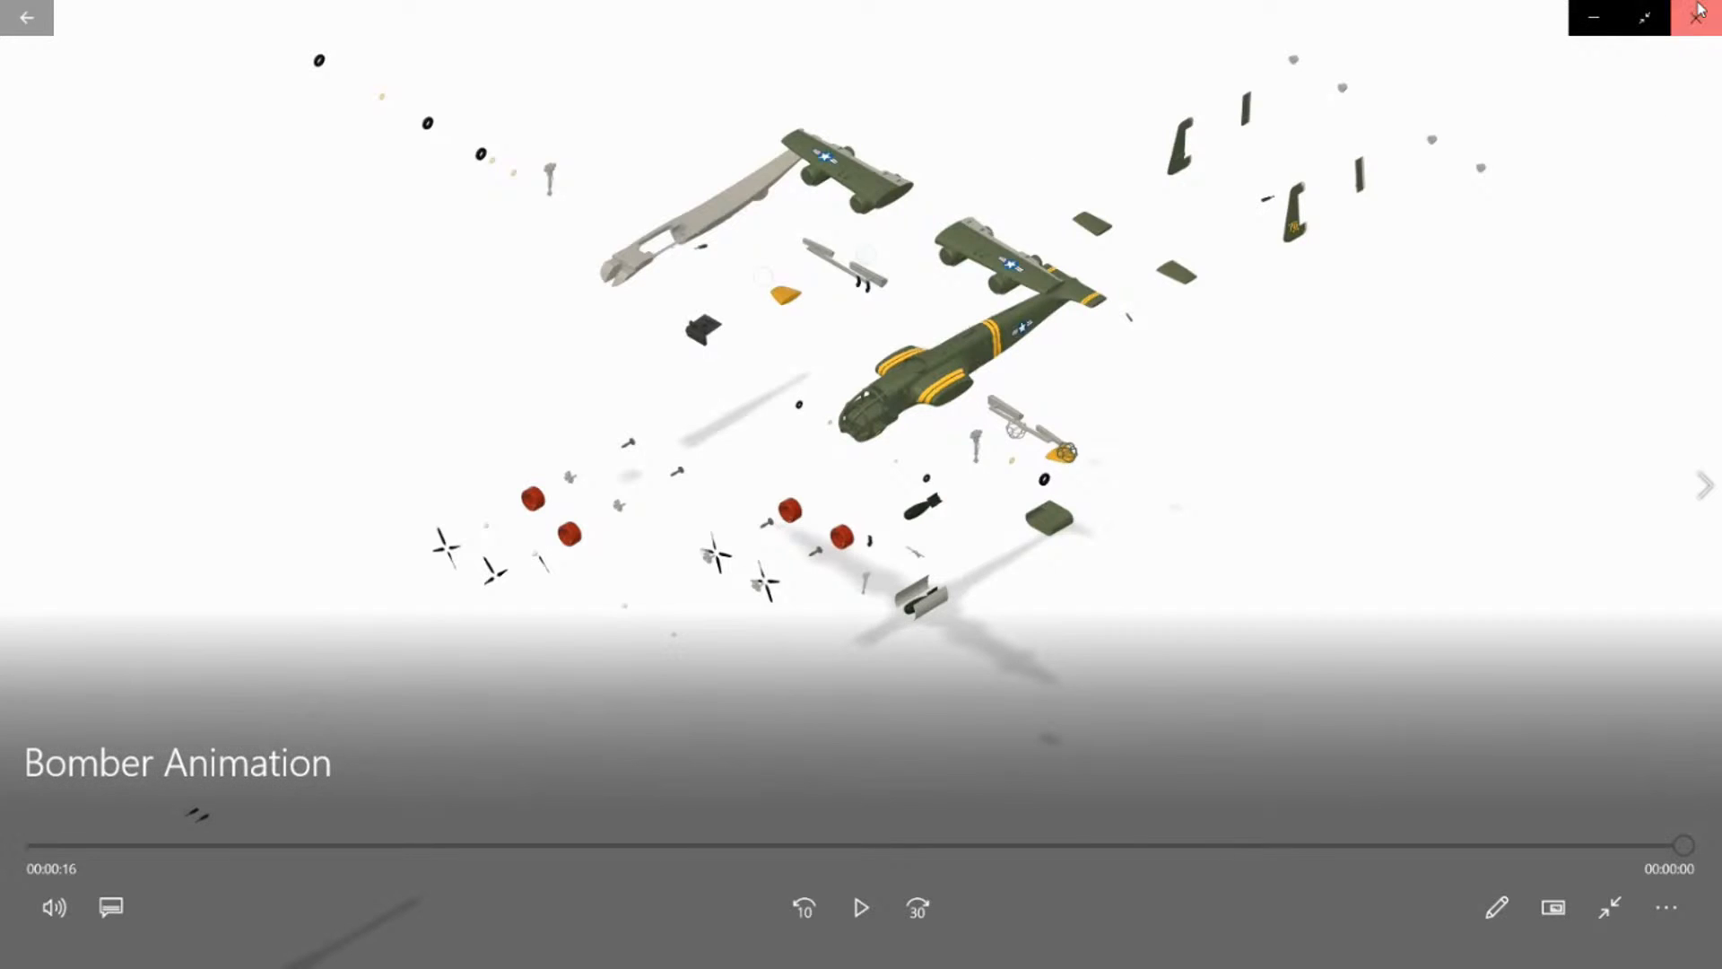
pyautogui.click(1698, 13)
pyautogui.rightClick(1039, 413)
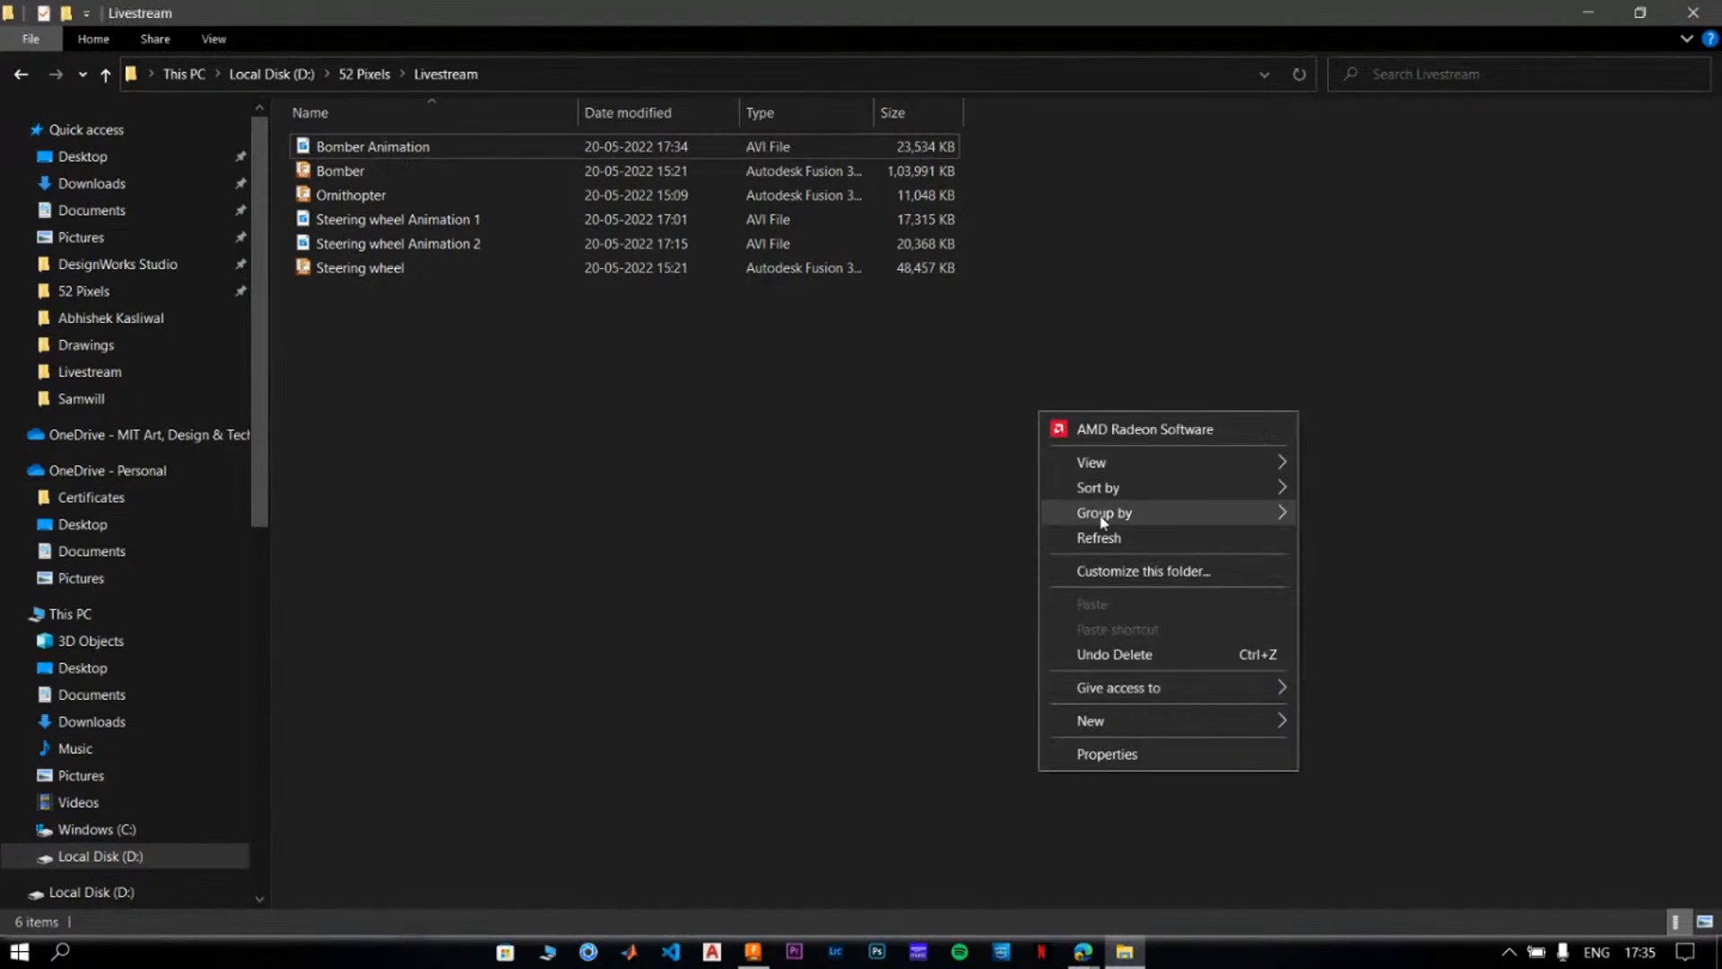
pyautogui.click(1109, 539)
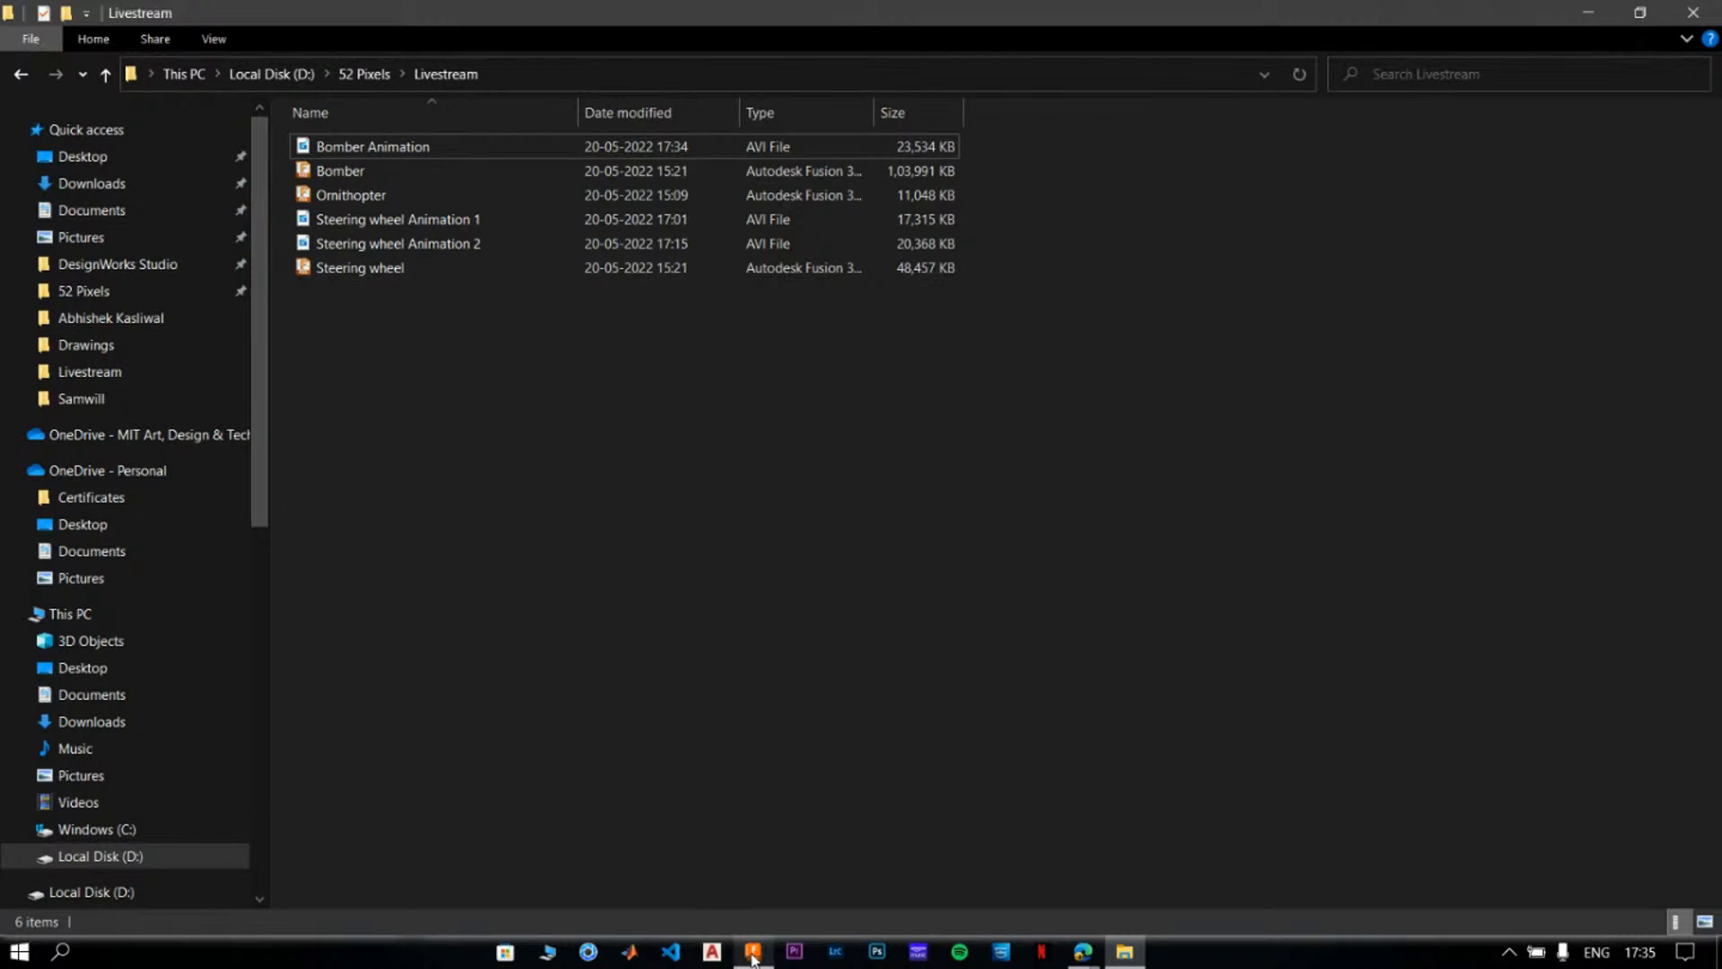
pyautogui.hotkey('alt', 'Tab')
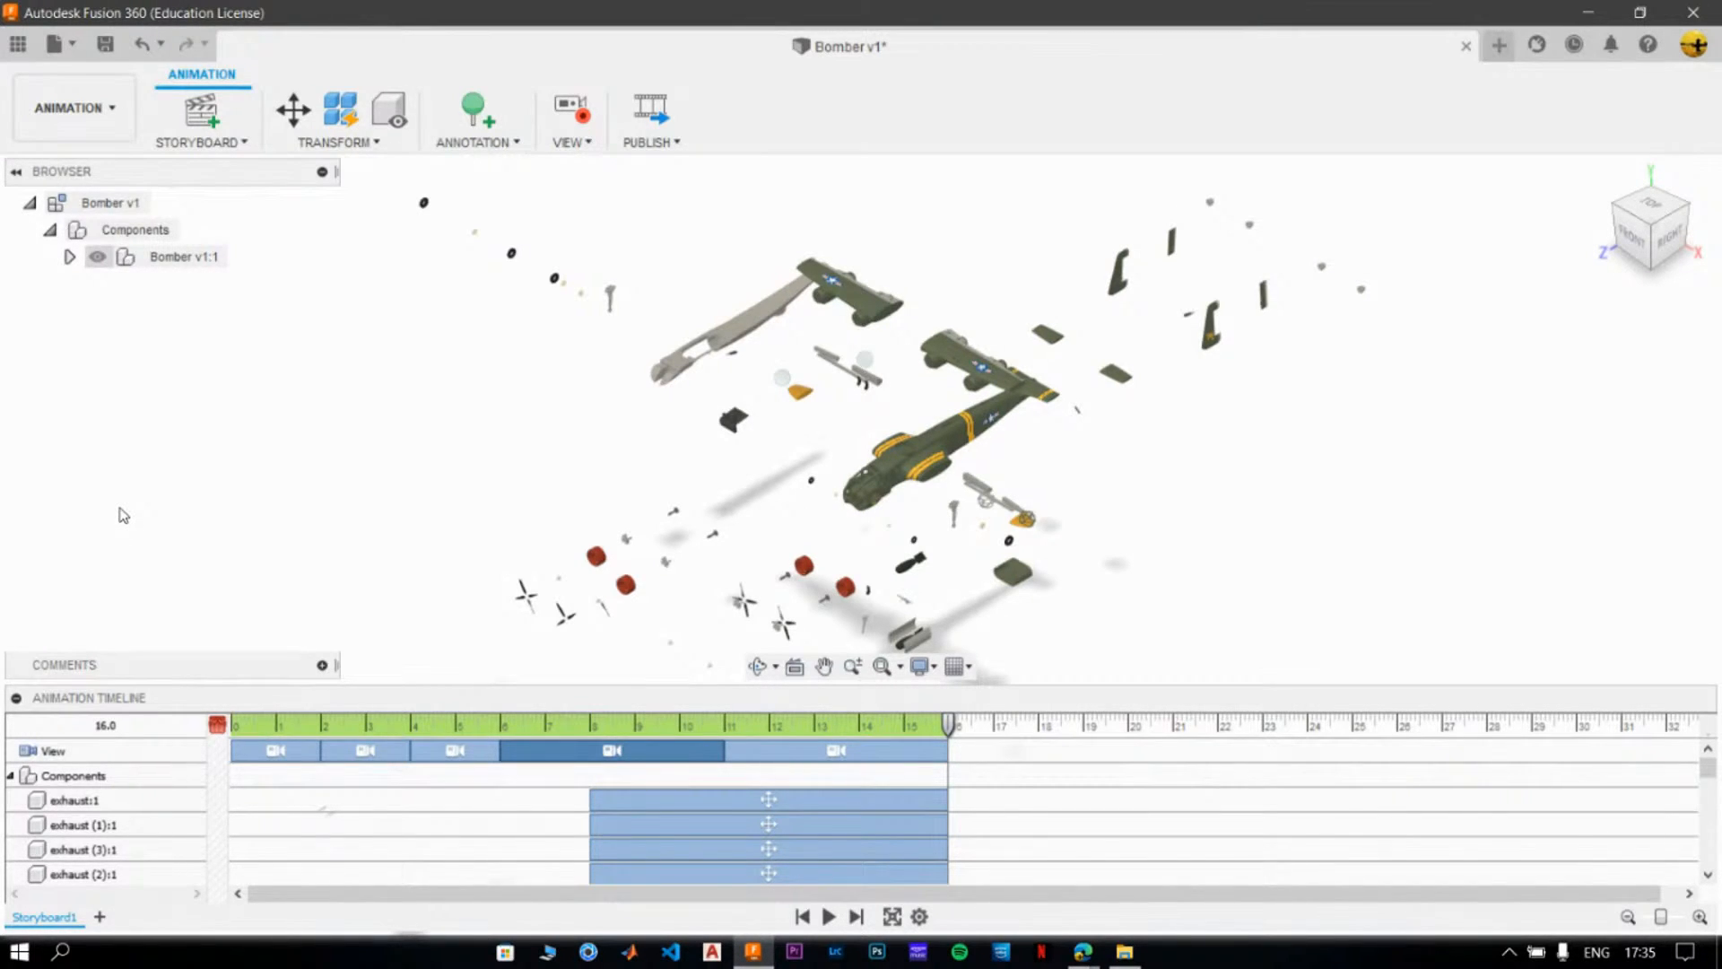
# - Try a new clean storyboard with the camera turned to the front and right views, and undo it
pyautogui.click(97, 917)
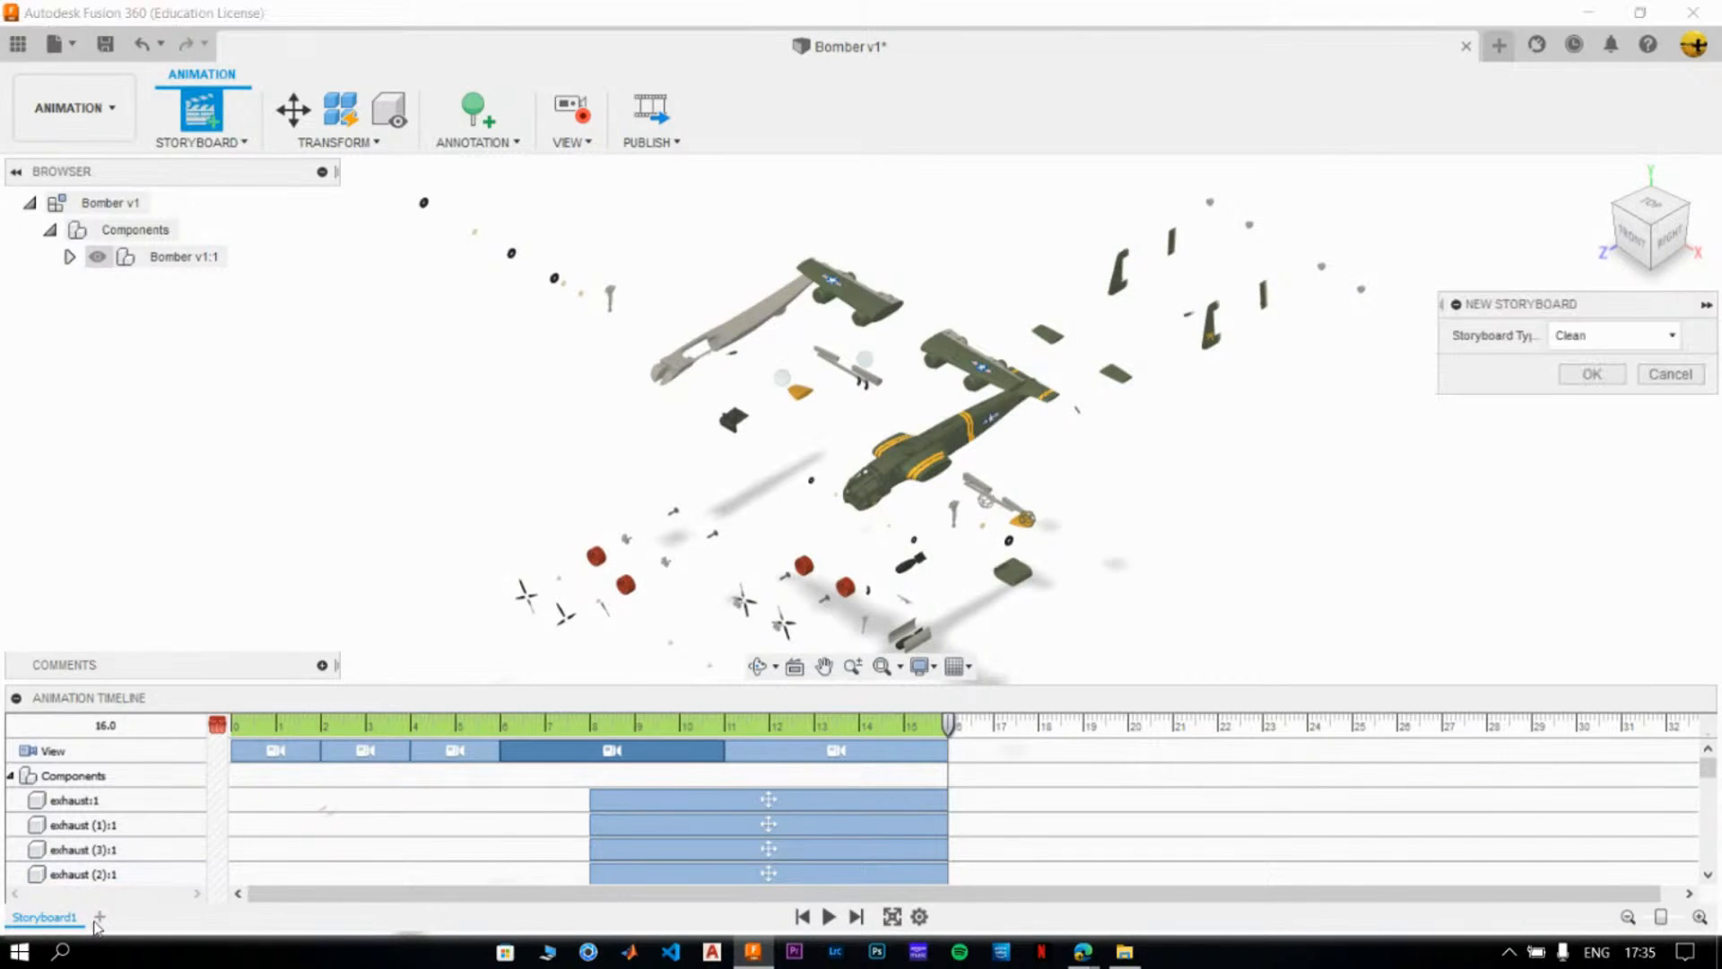
pyautogui.click(1593, 375)
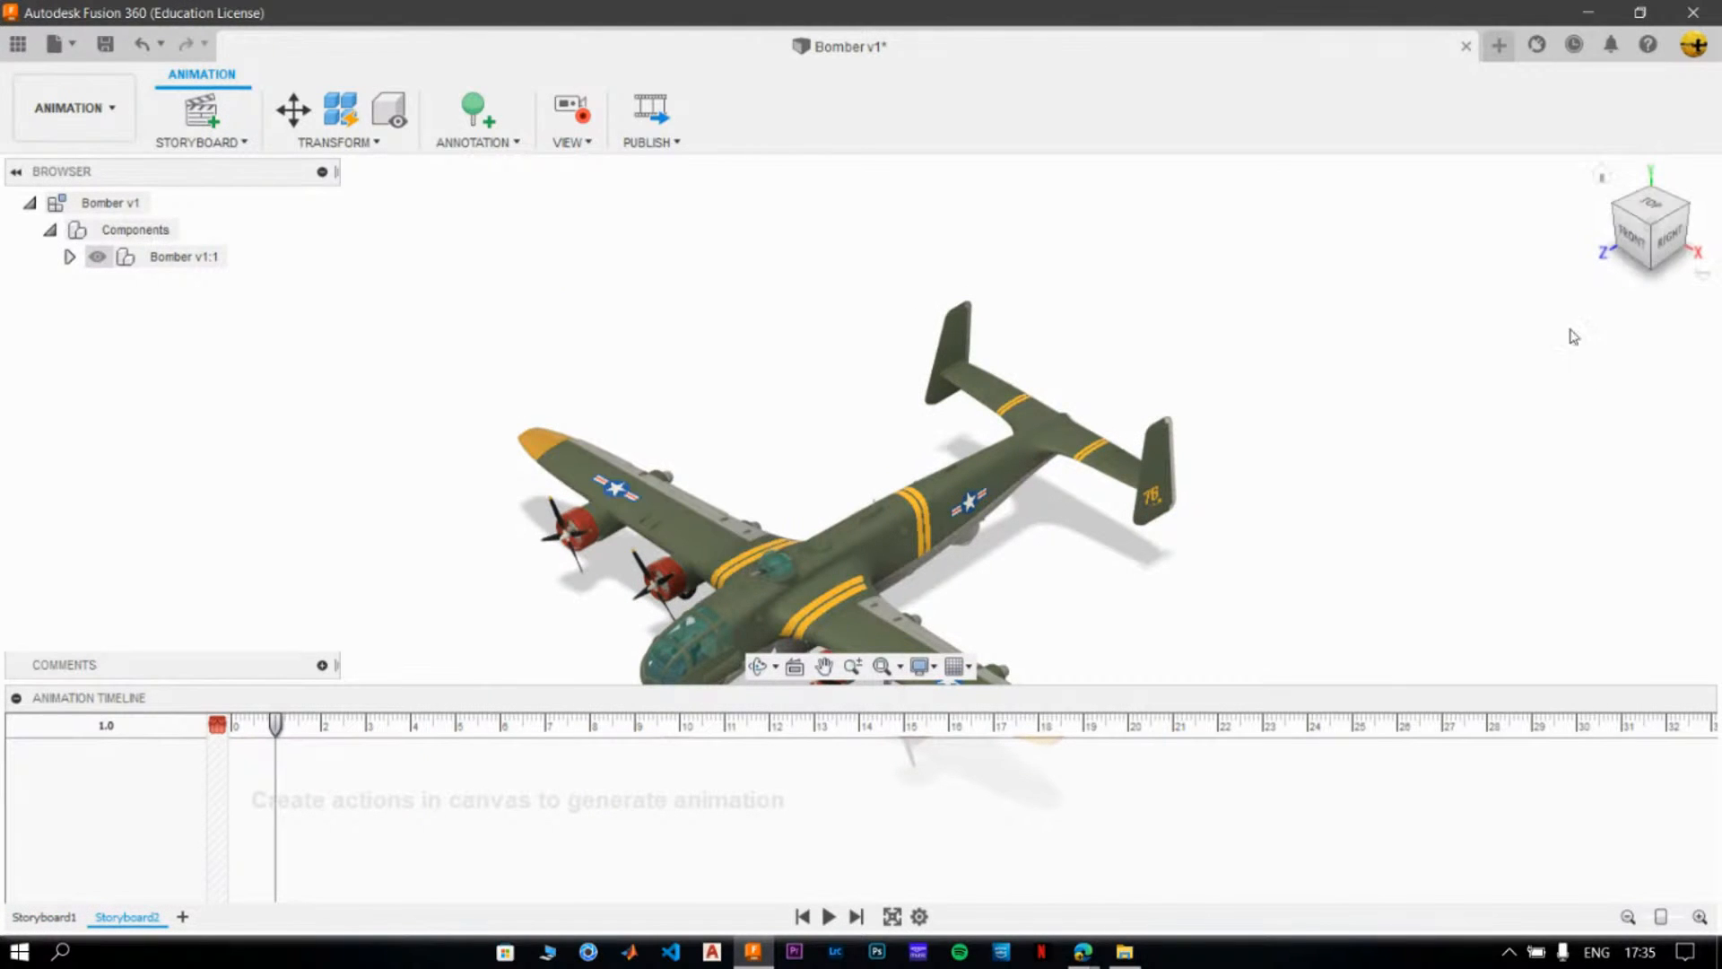
pyautogui.click(1628, 230)
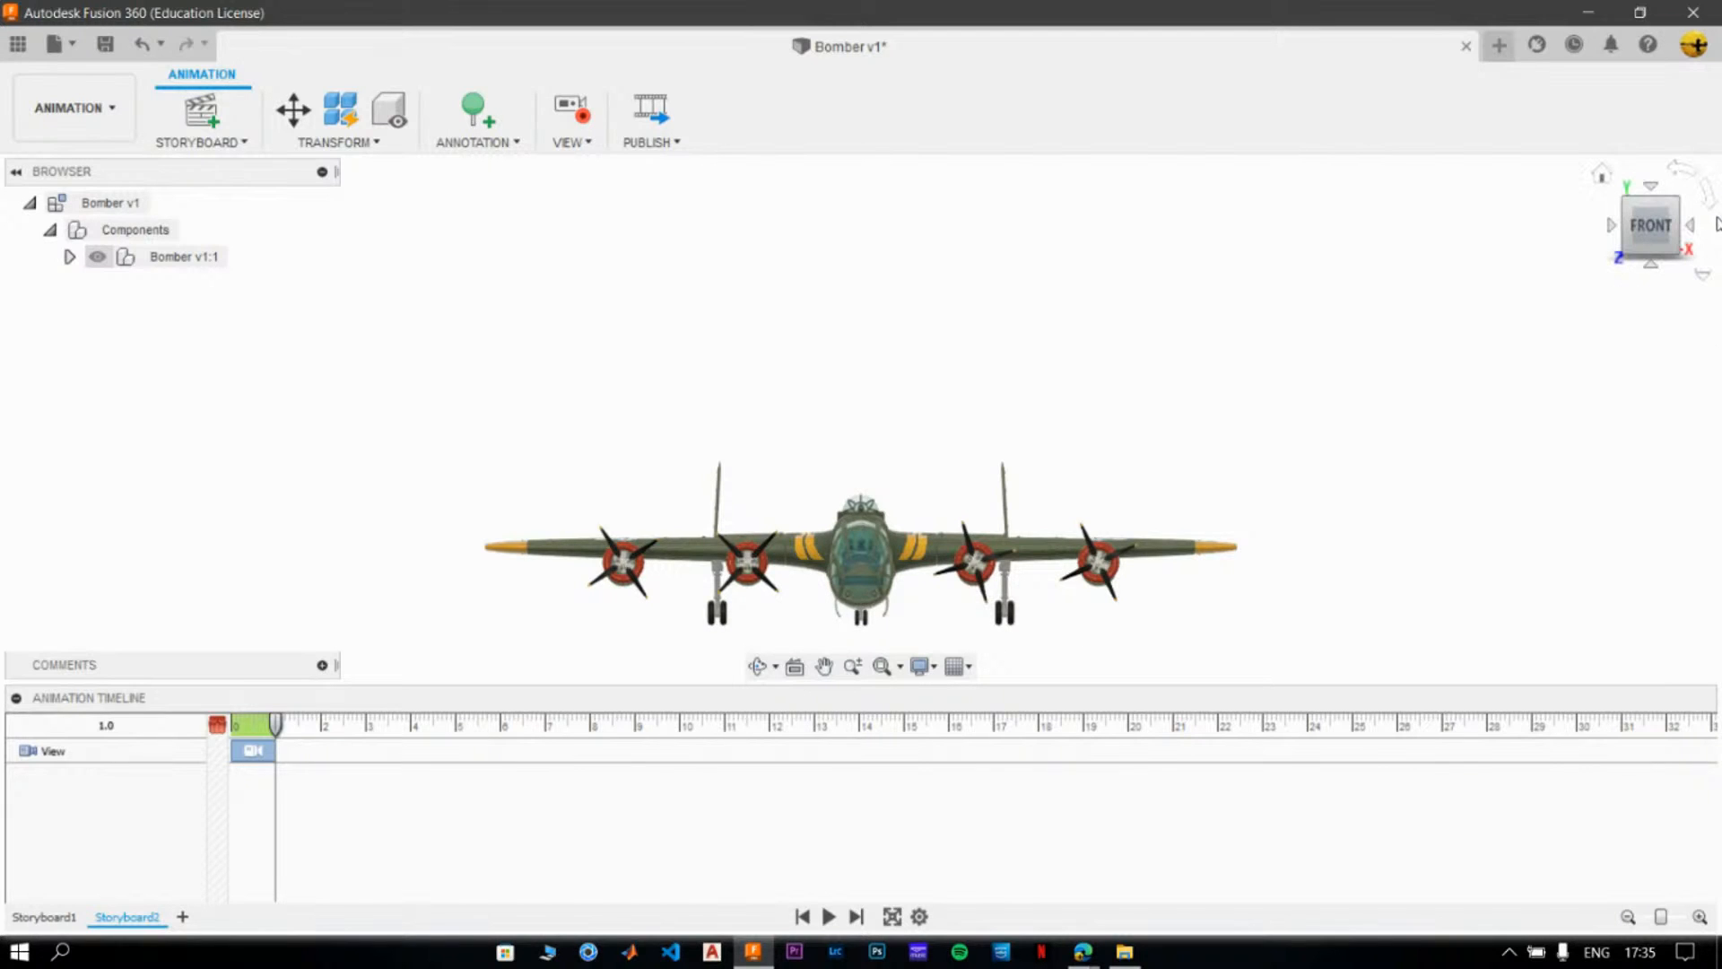
pyautogui.click(1697, 225)
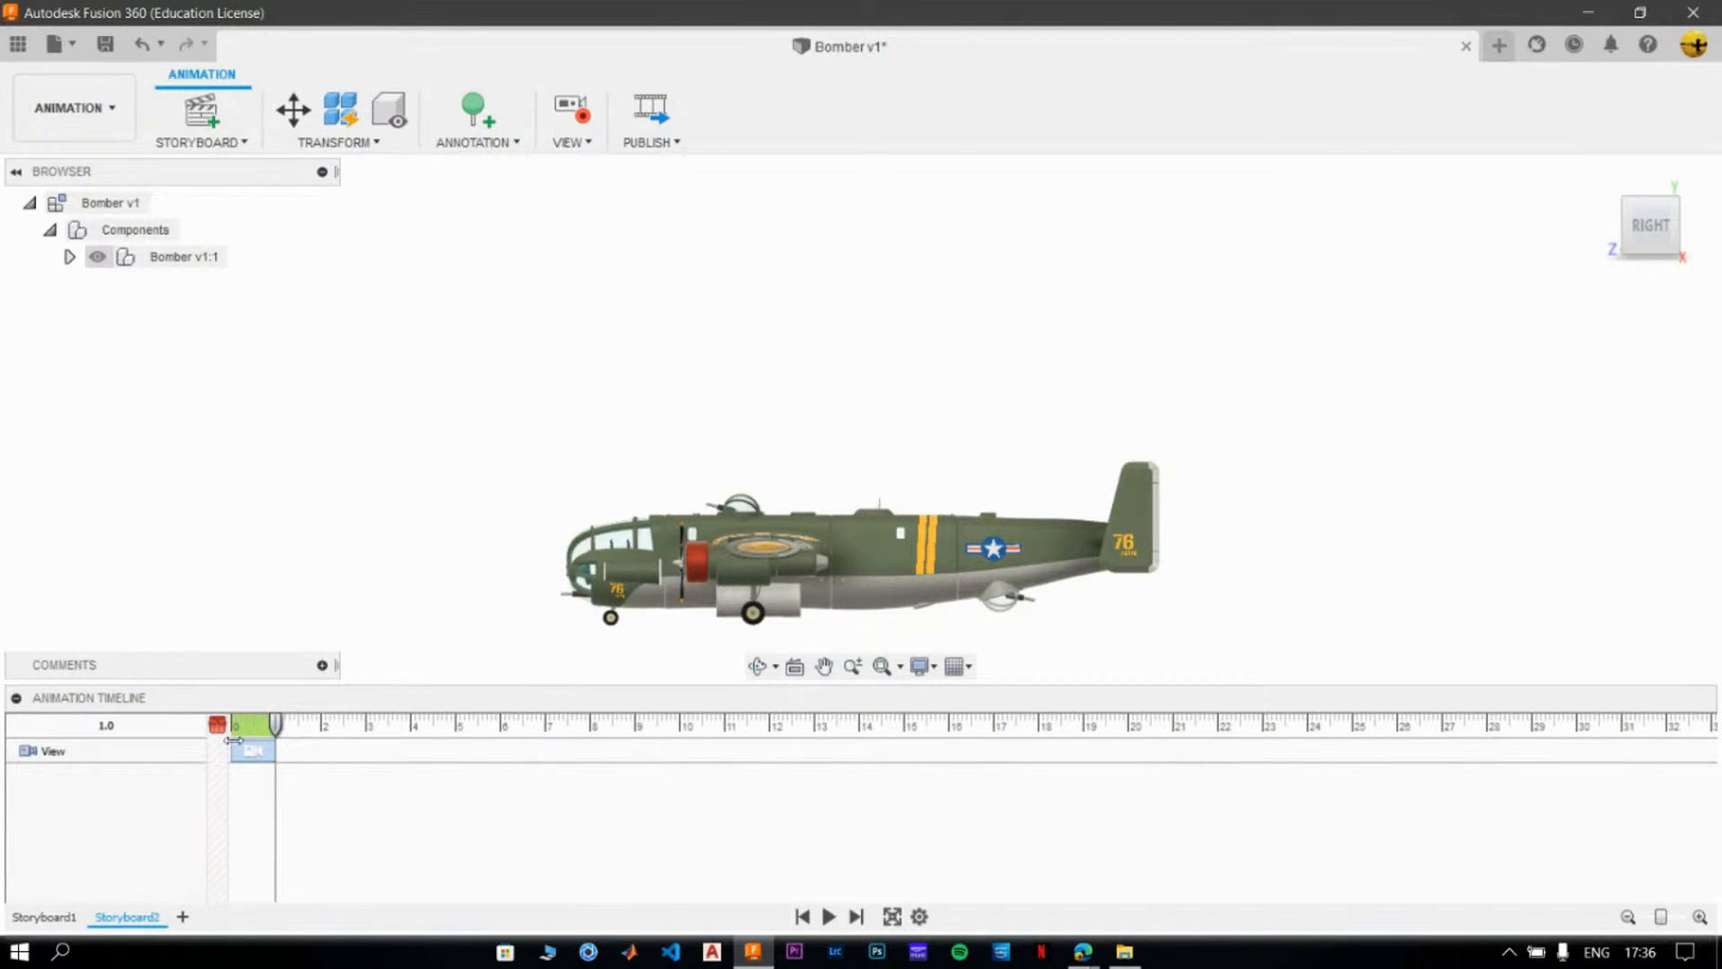
pyautogui.hotkey('ctrl', 'z')
pyautogui.hotkey('ctrl', 'z')
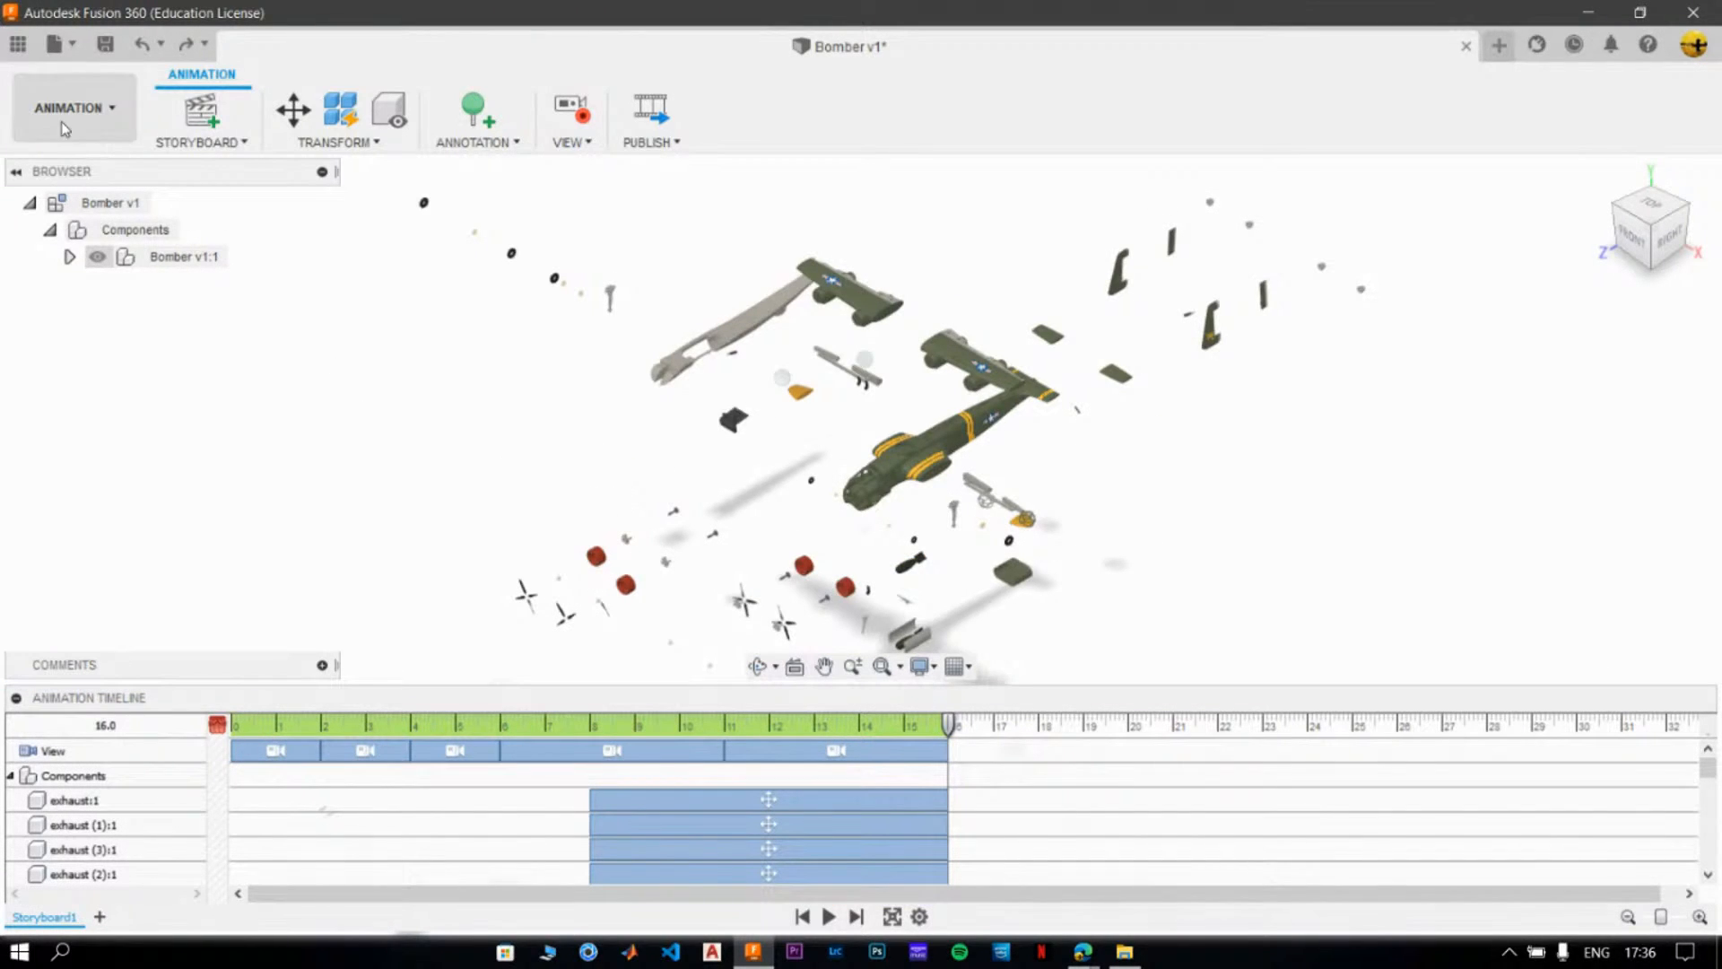
# - Save the Bomber design with the version description Animation and close the document
pyautogui.click(109, 55)
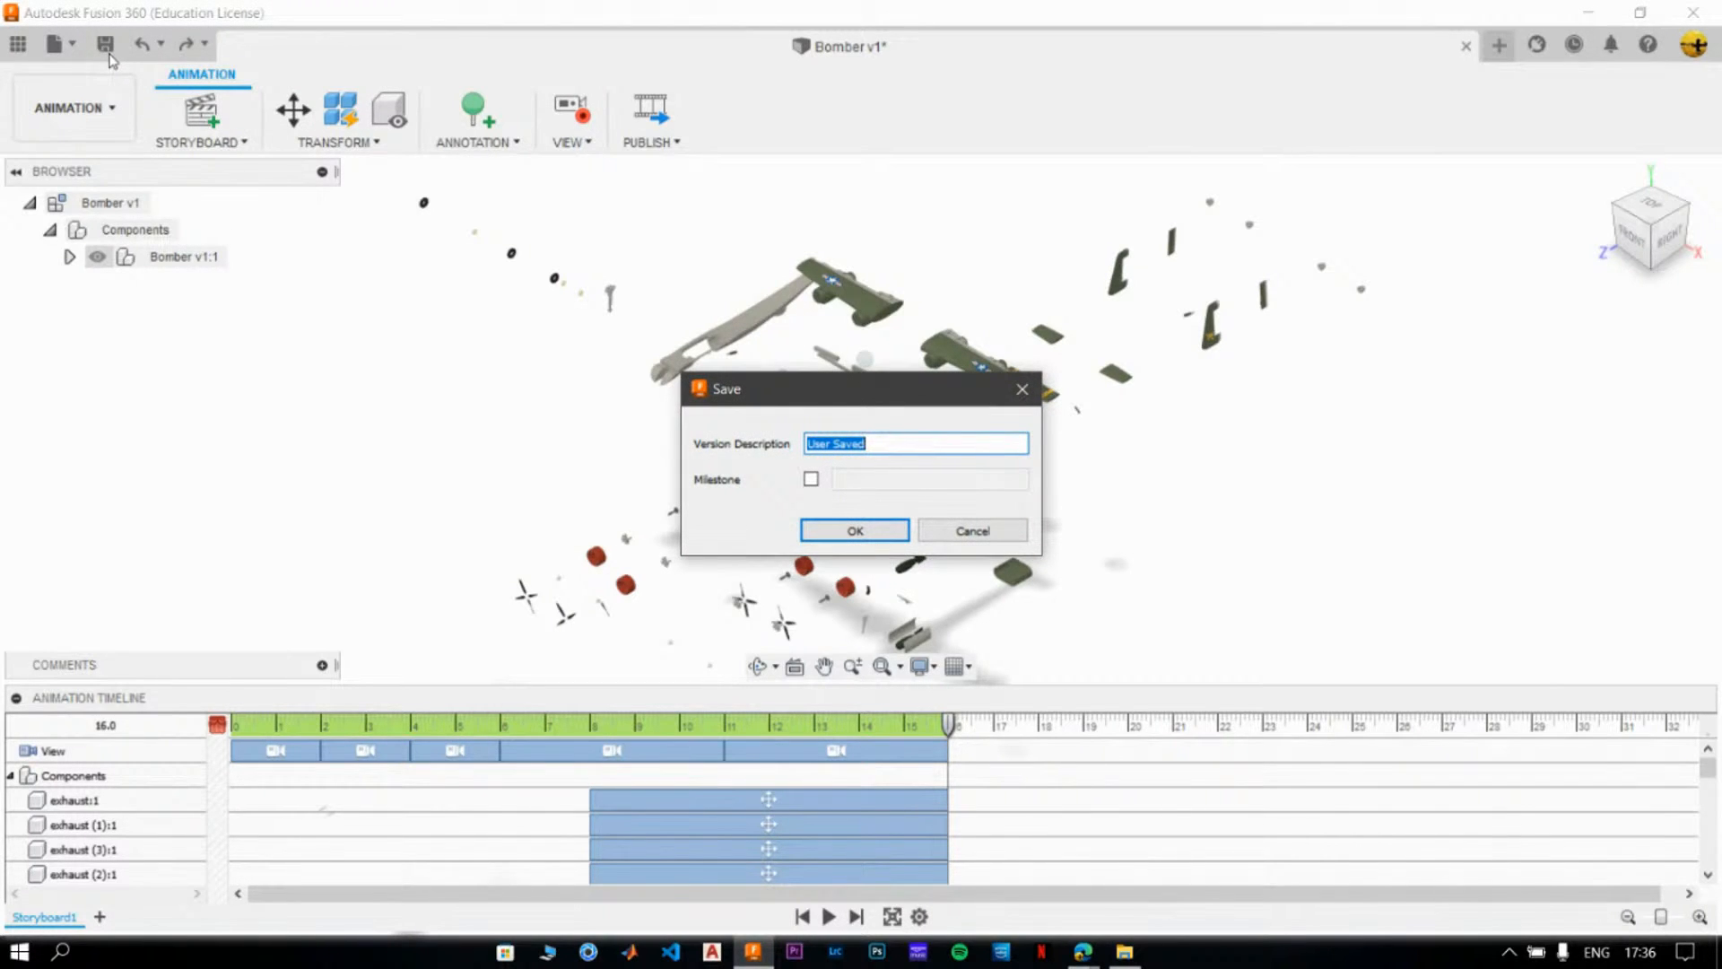
pyautogui.write('Animation')
pyautogui.click(823, 542)
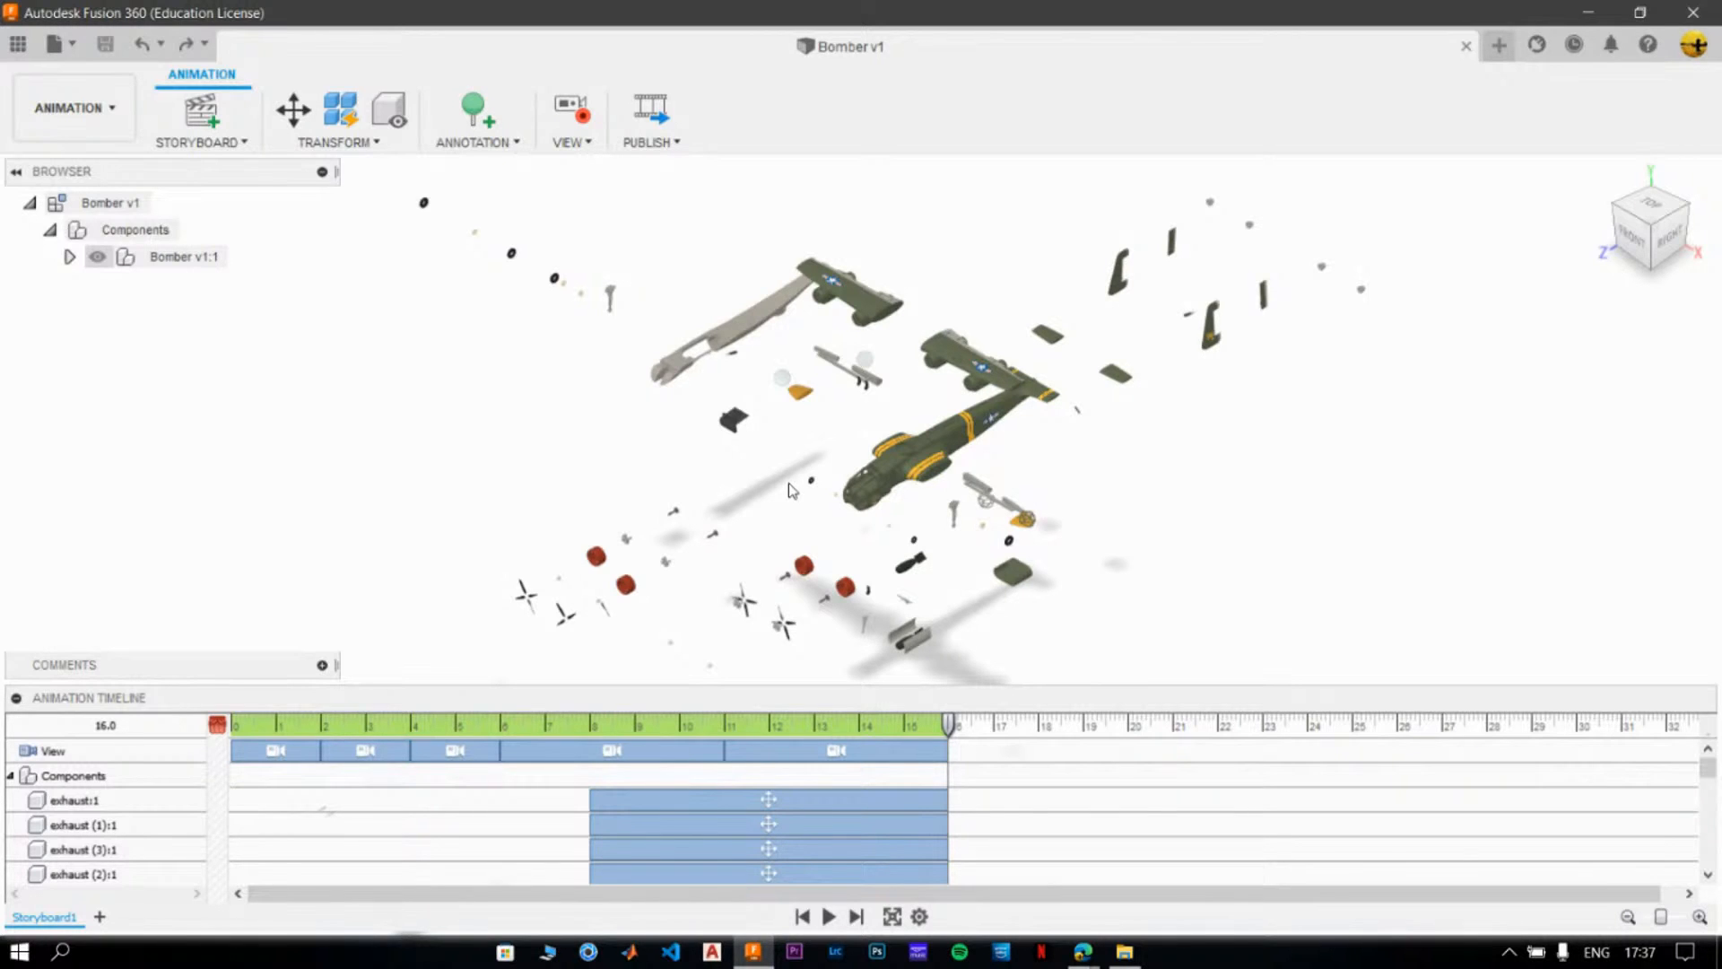
pyautogui.click(1466, 46)
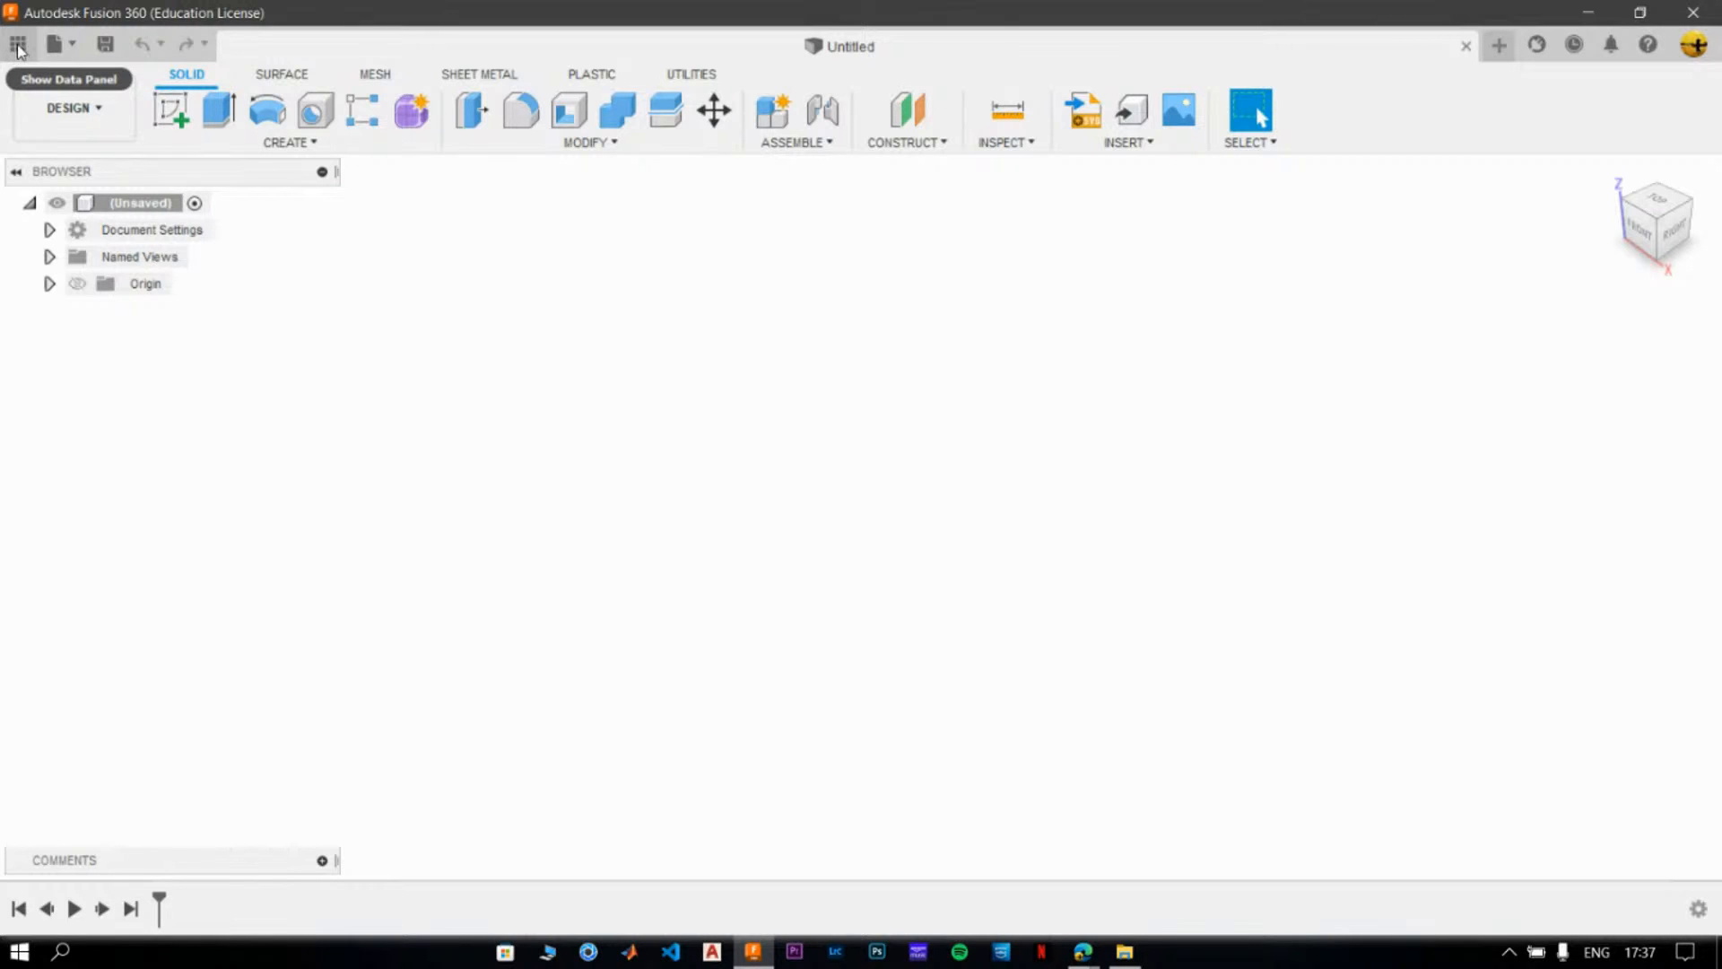
# - Open the Ornithopter design from the Animating Parts and Assemblies project and hide the project data
pyautogui.click(18, 45)
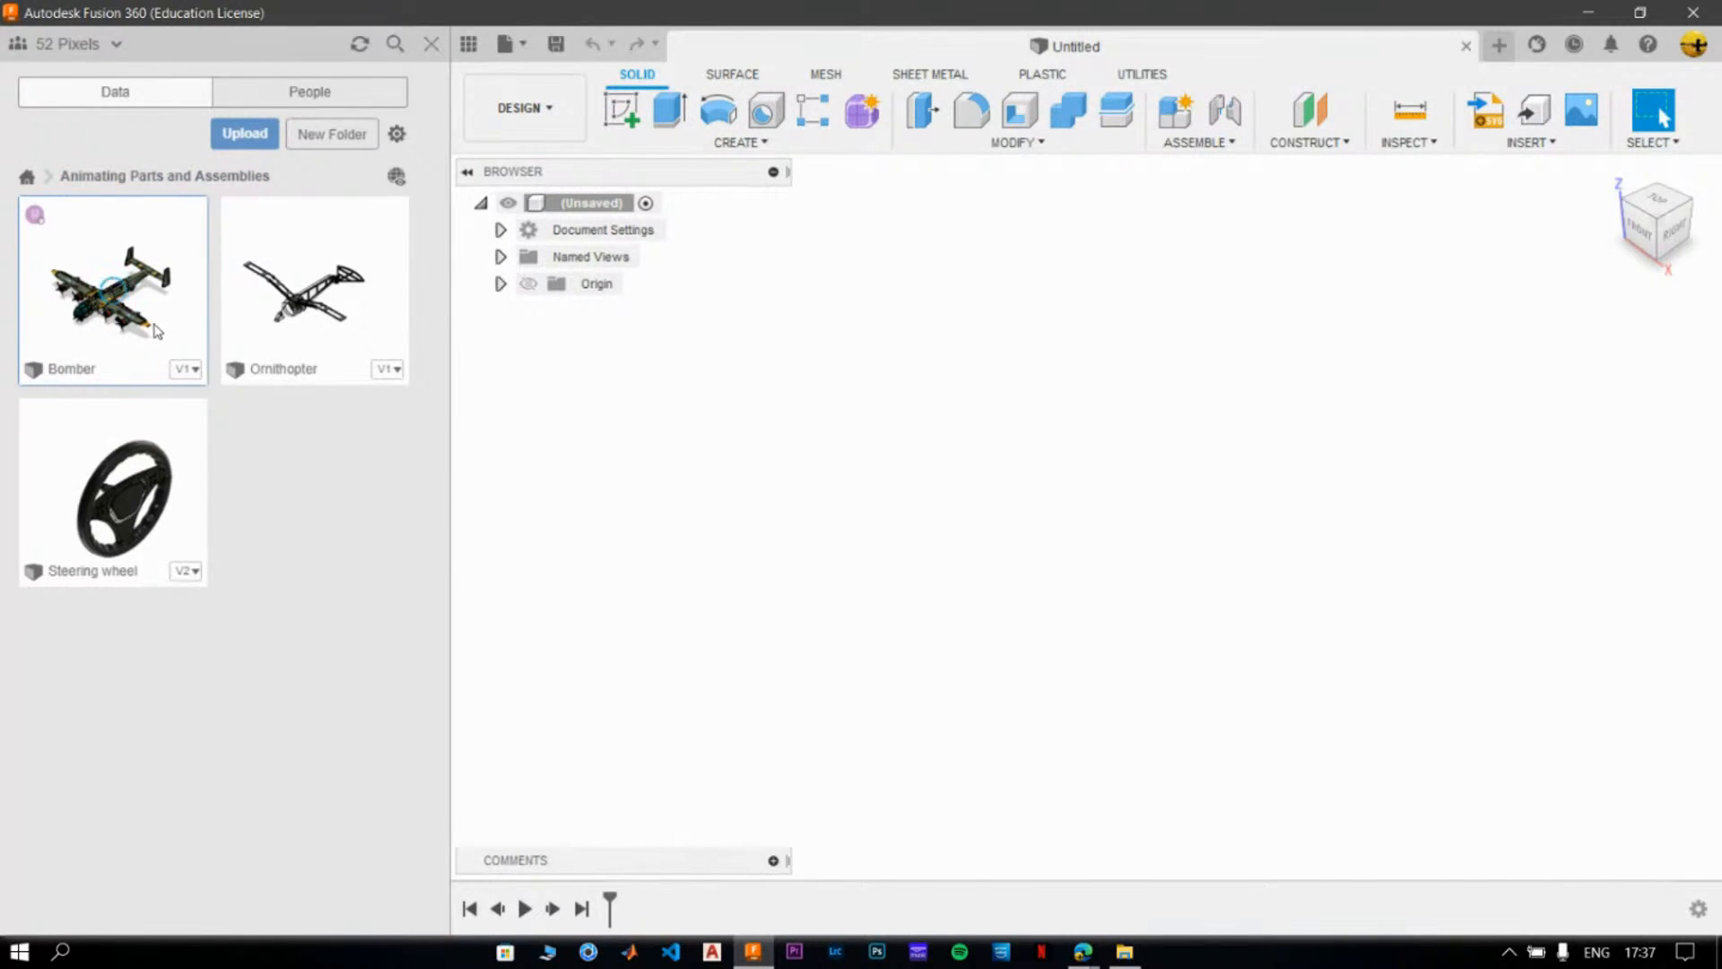
pyautogui.doubleClick(299, 305)
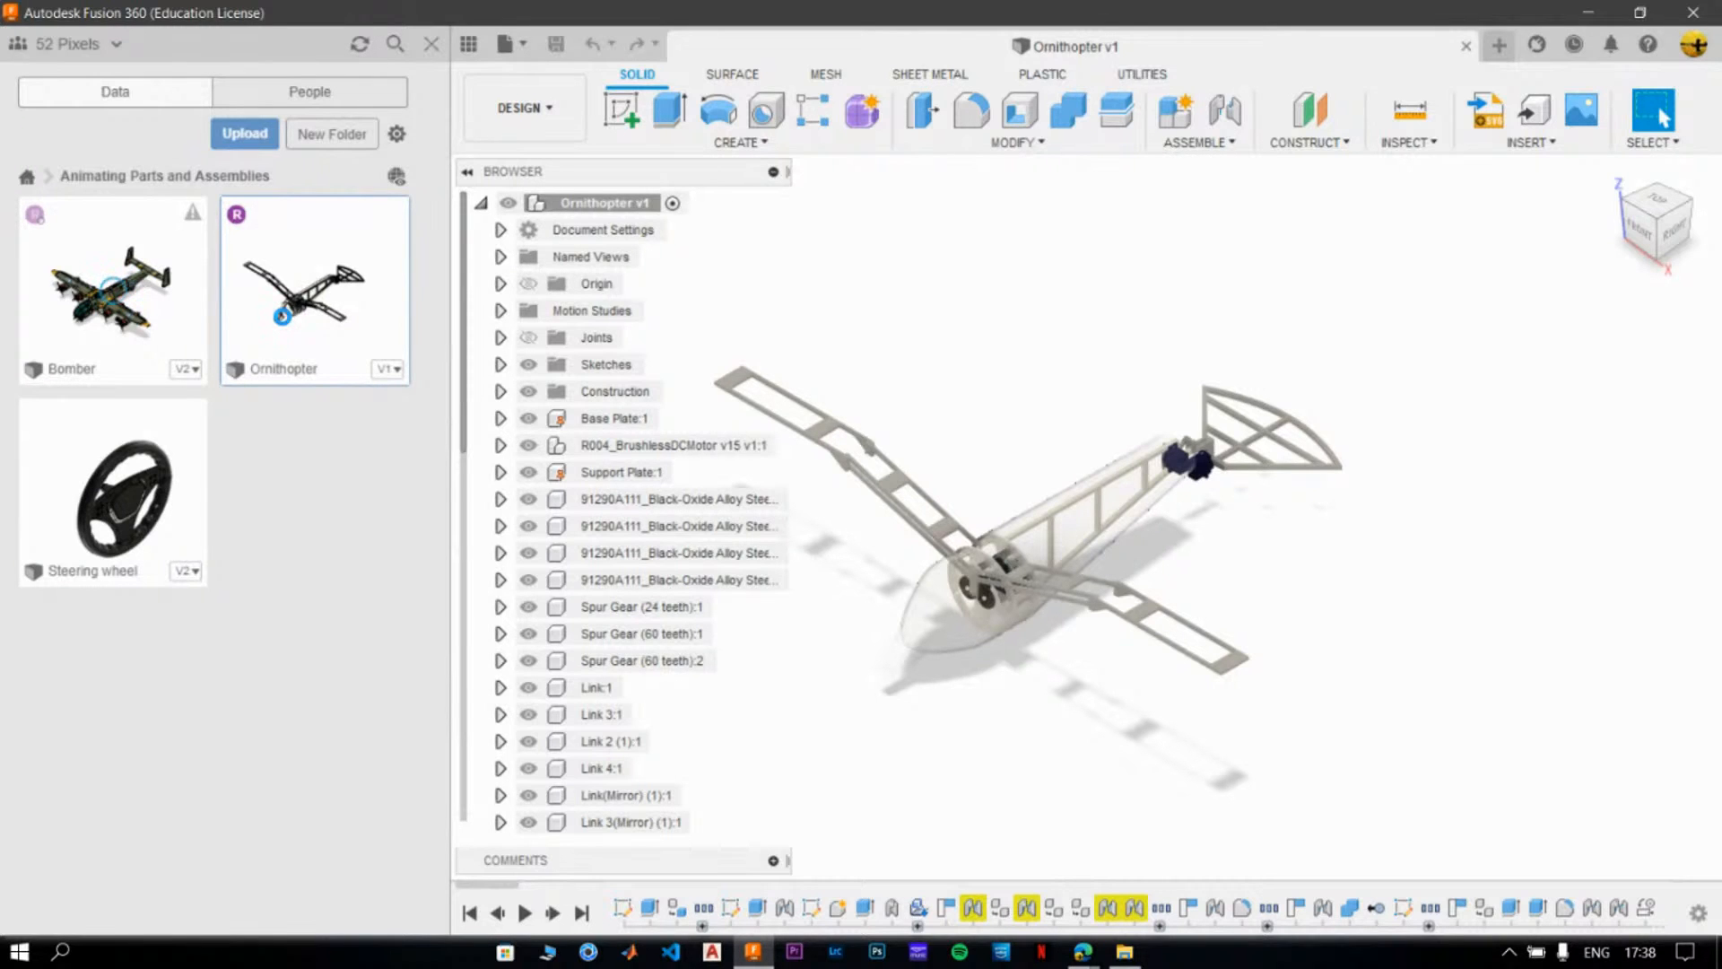
pyautogui.click(432, 44)
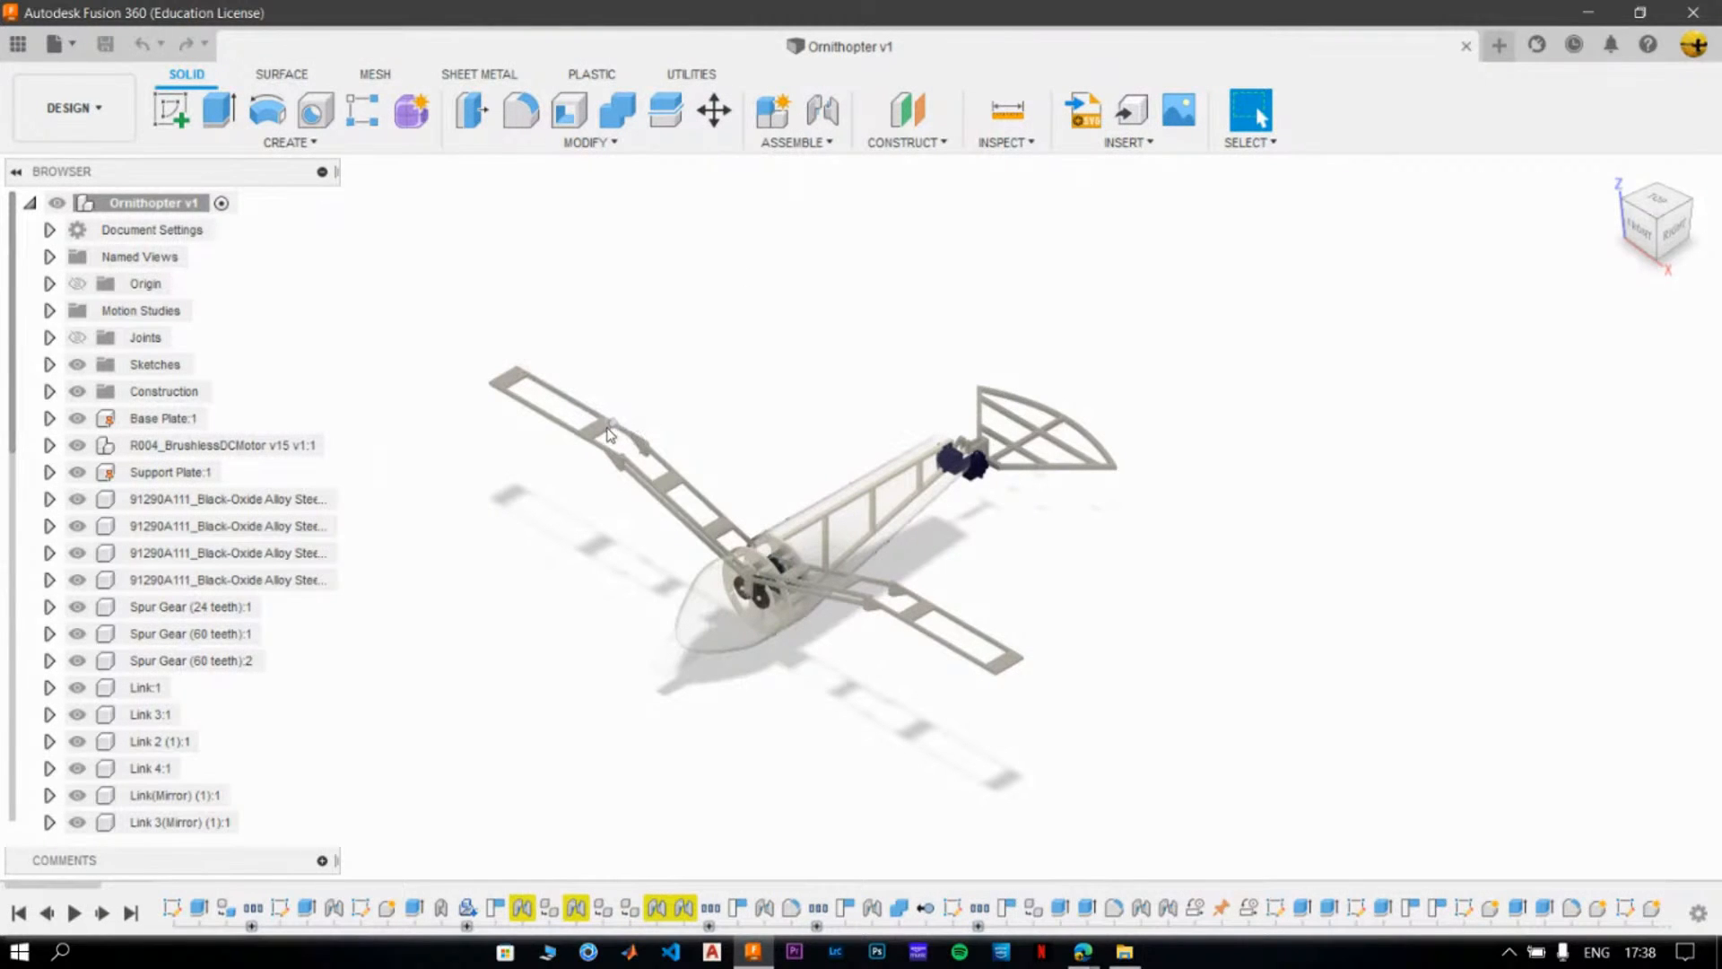
# - Move one of the ornithopter's wings to test its jointed motion, and revert the position
pyautogui.moveTo(579, 435); pyautogui.dragTo(632, 709)
pyautogui.click(1371, 117)
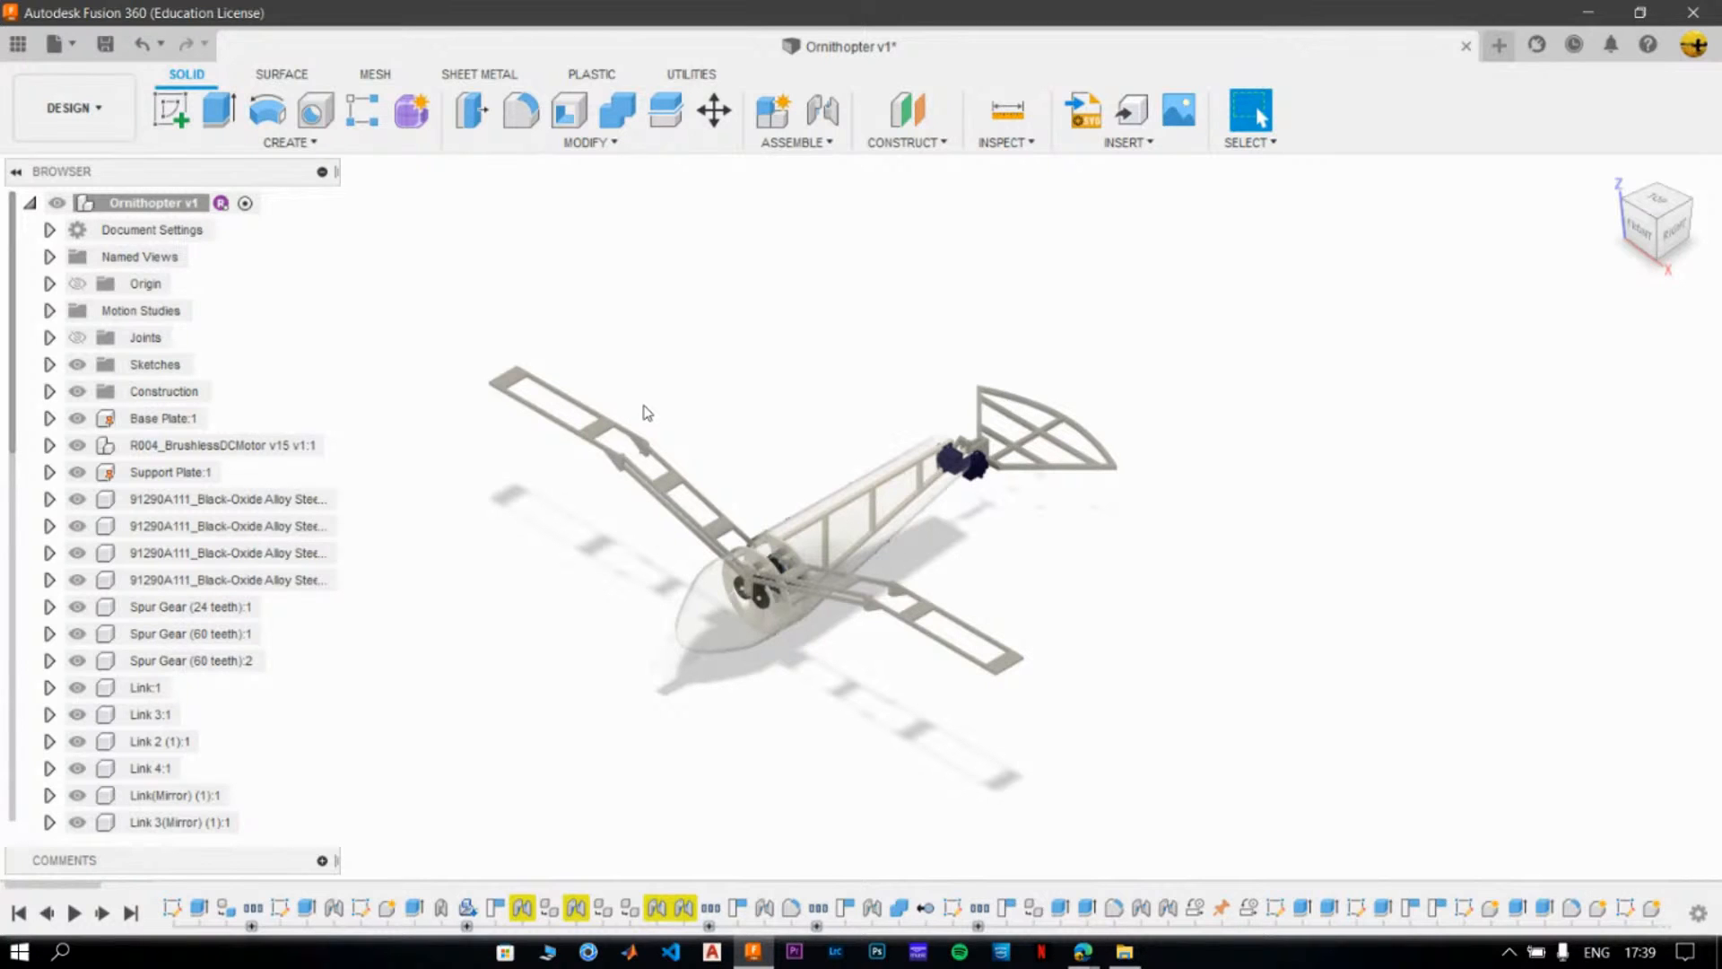
# - Show the Ornithopter's joints in the model and examine them around the spur gears and wing links
pyautogui.click(79, 339)
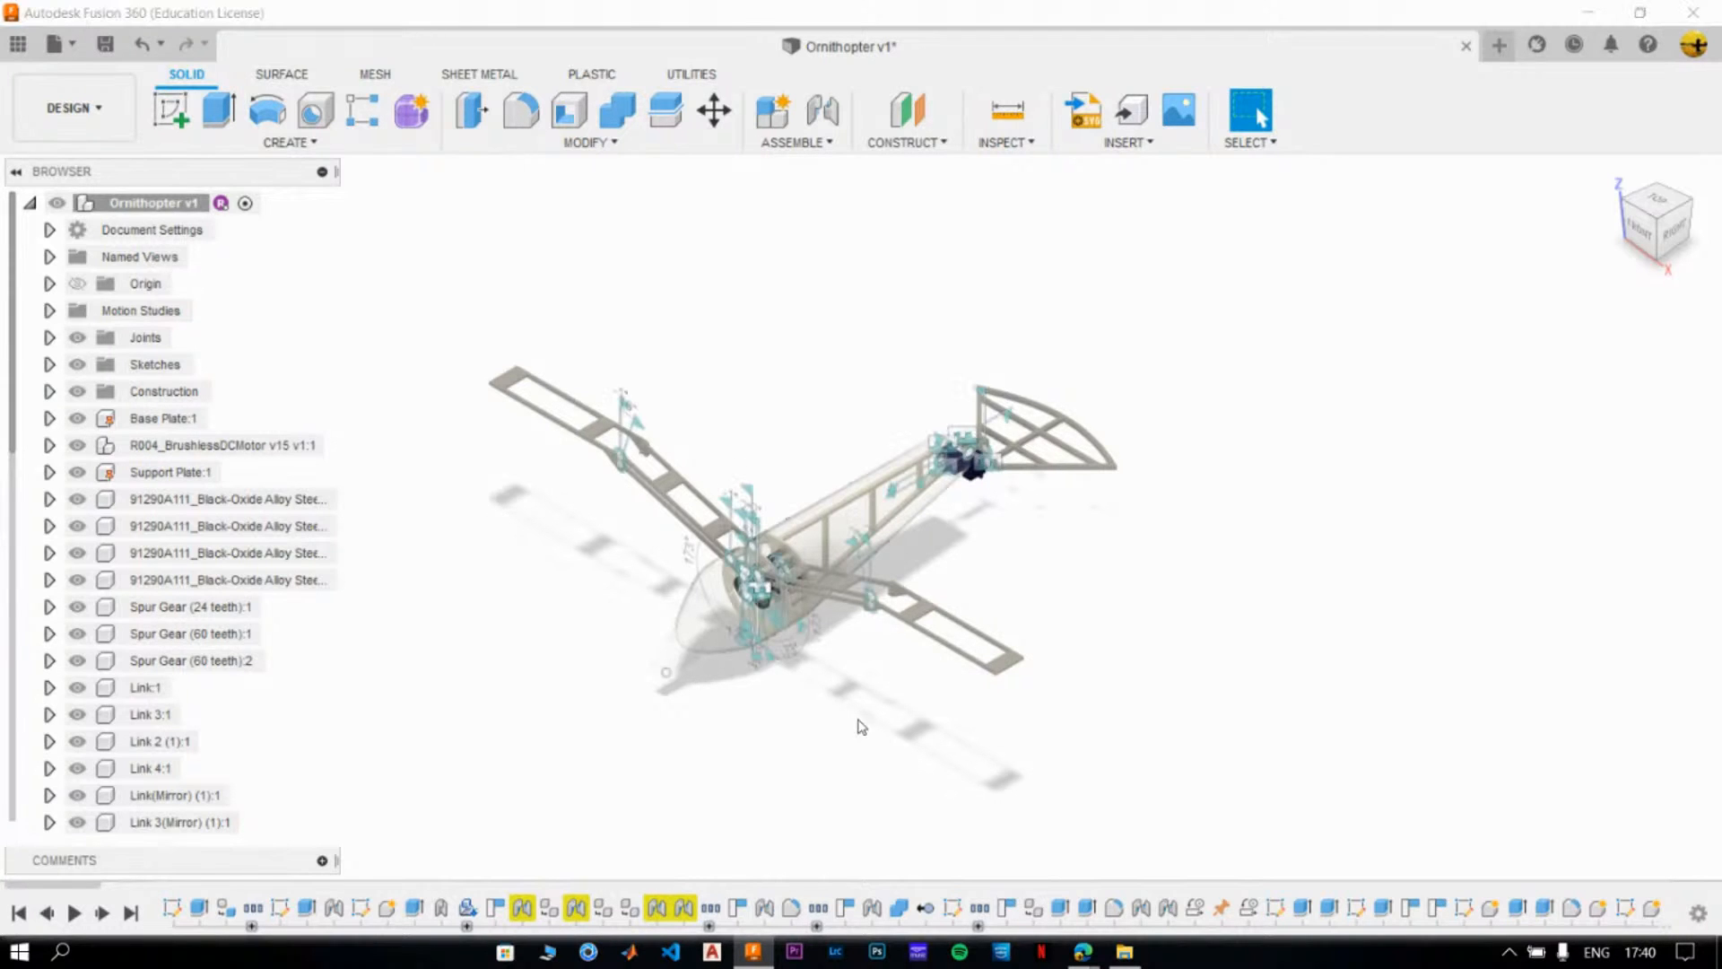
pyautogui.scroll(8, 927, 596)
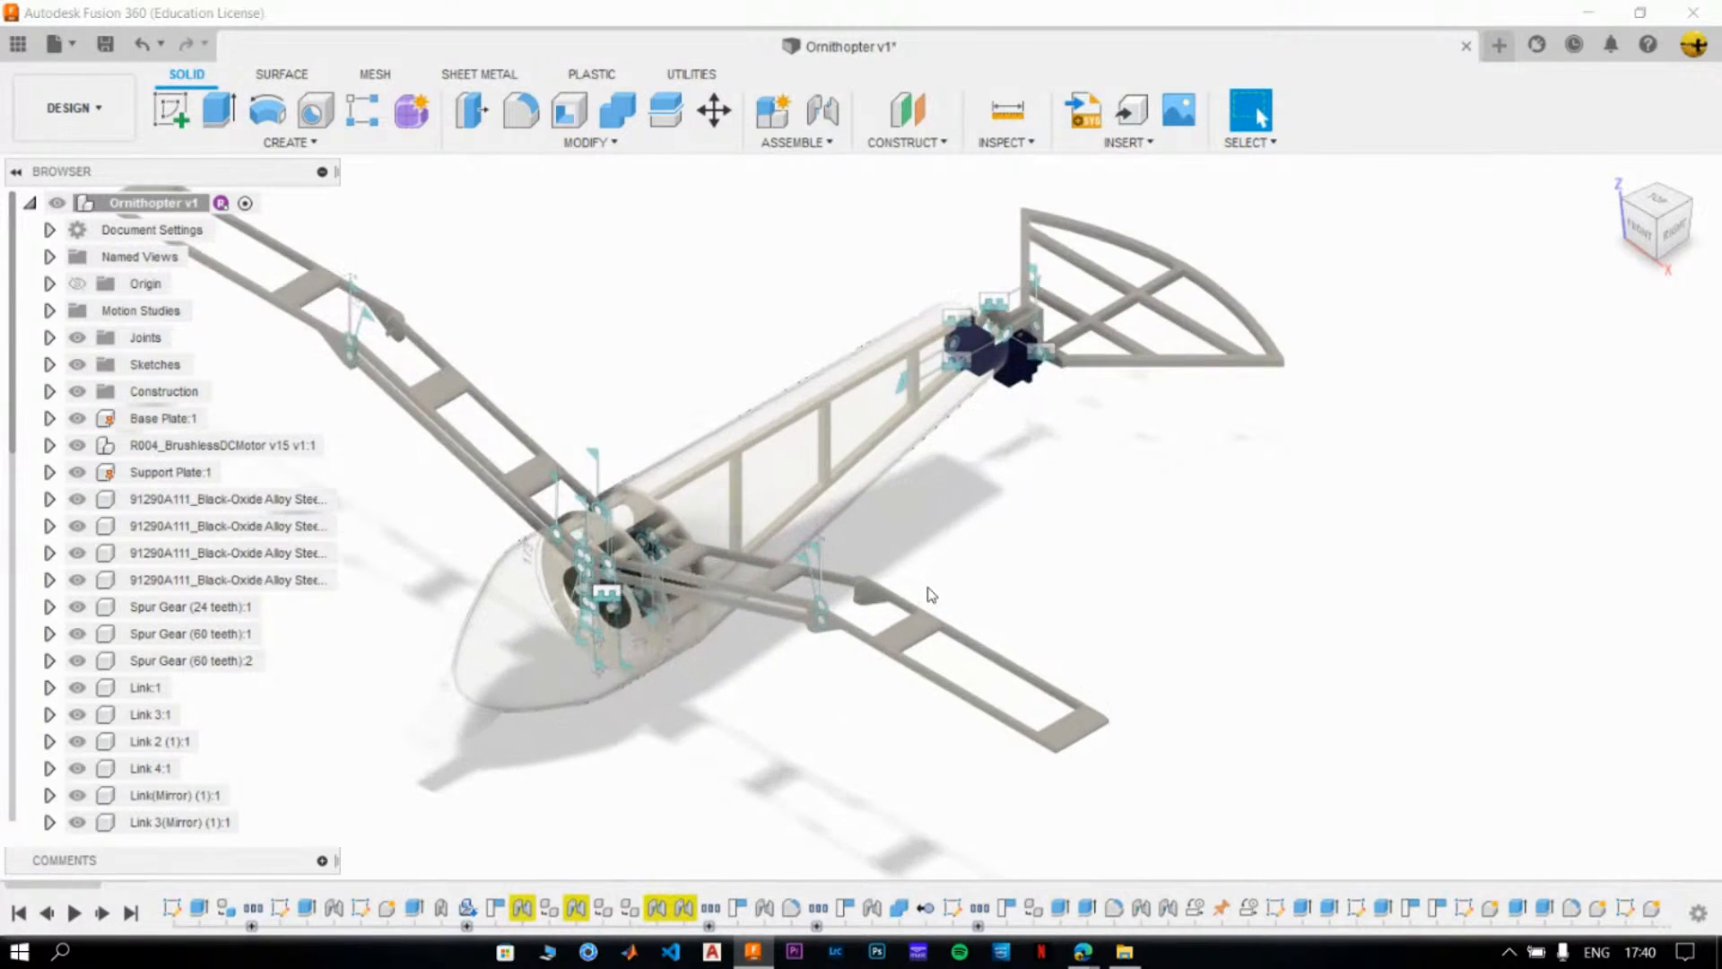
pyautogui.scroll(8, 713, 632)
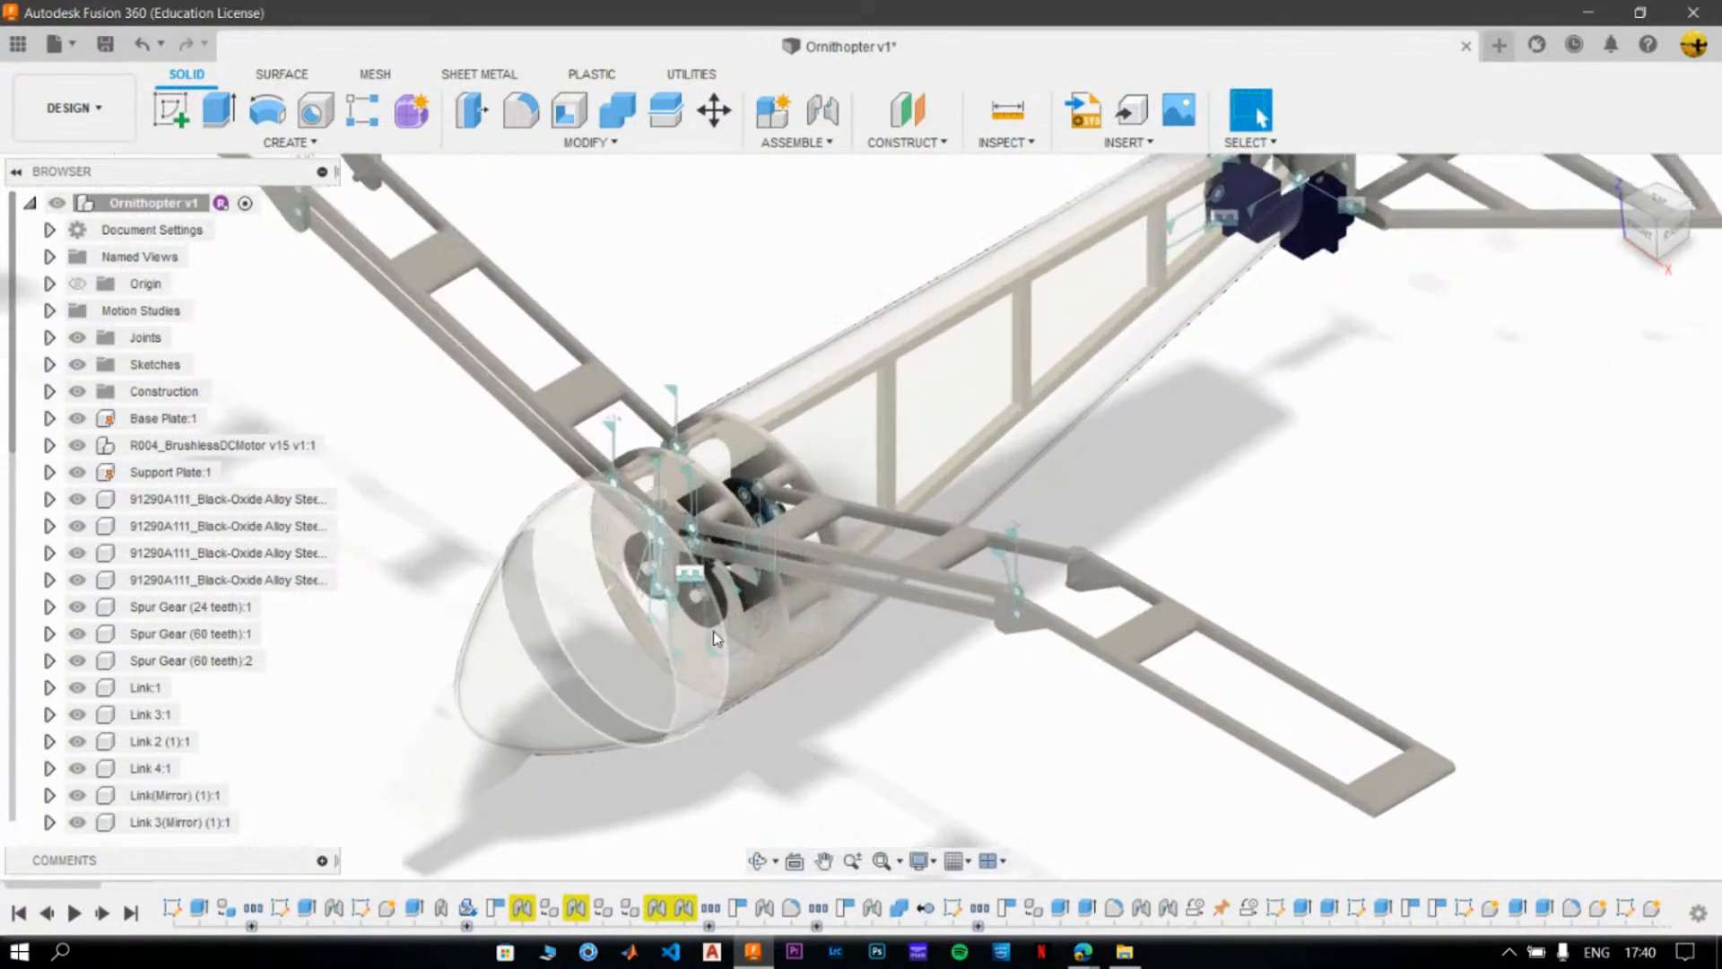
pyautogui.scroll(5, 712, 601)
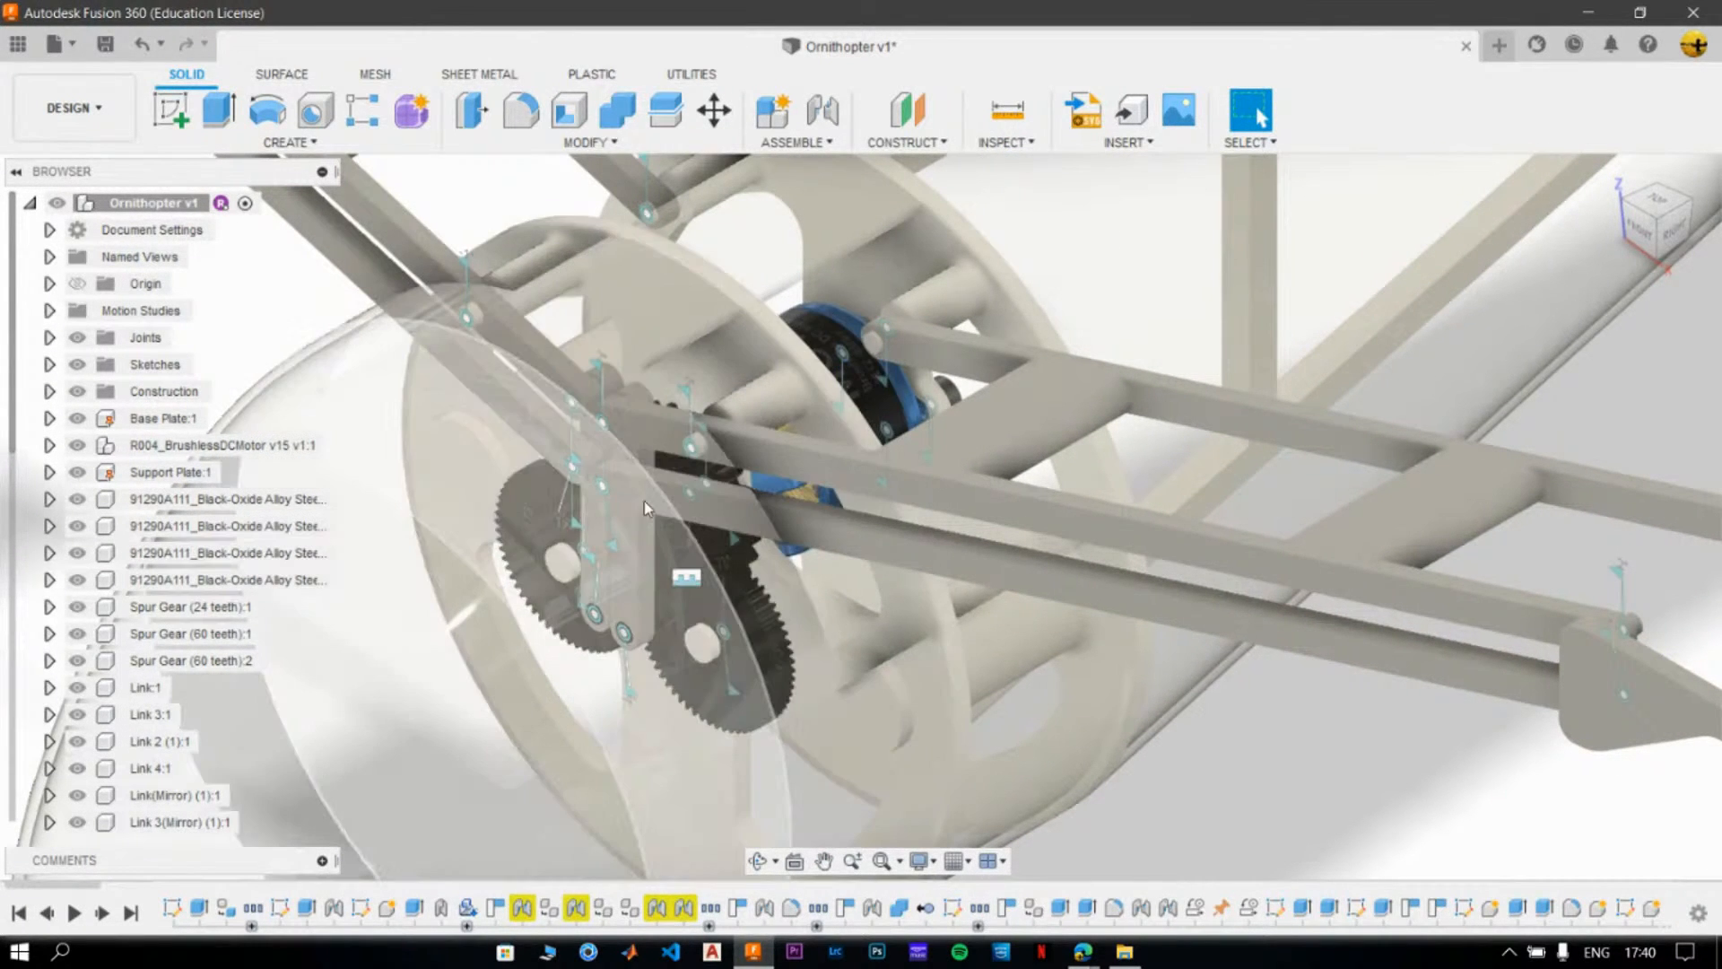
pyautogui.scroll(-15, 645, 564)
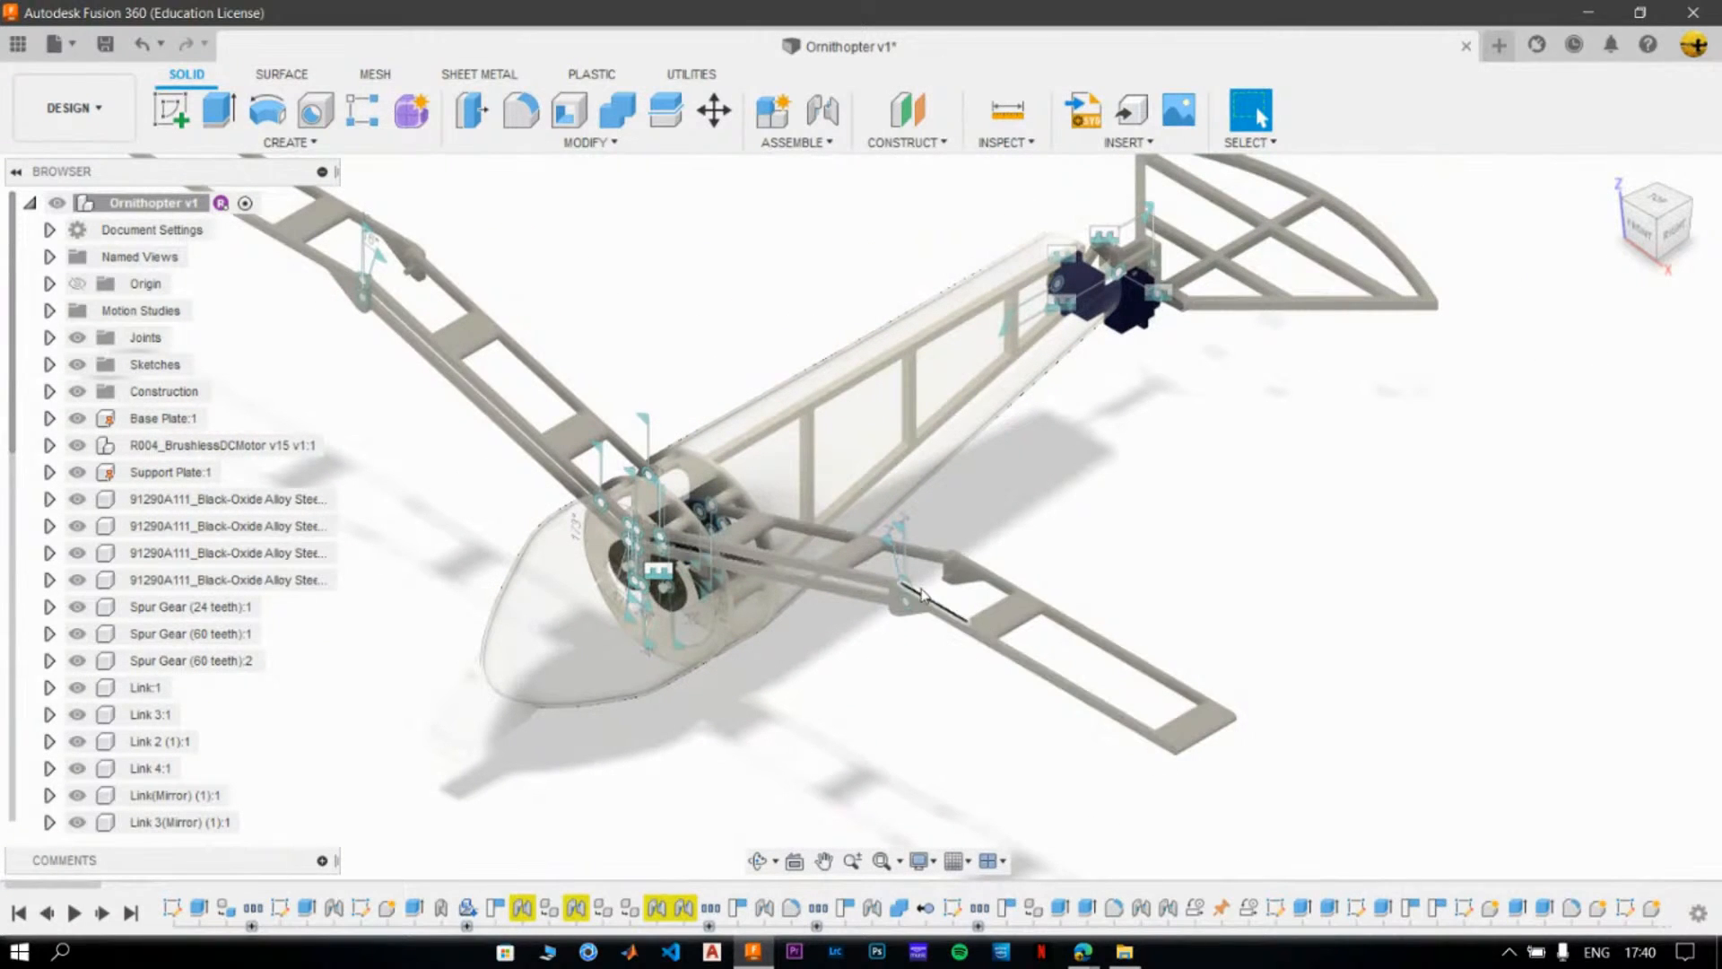
pyautogui.moveTo(1115, 530); pyautogui.dragTo(1073, 592, button='middle')
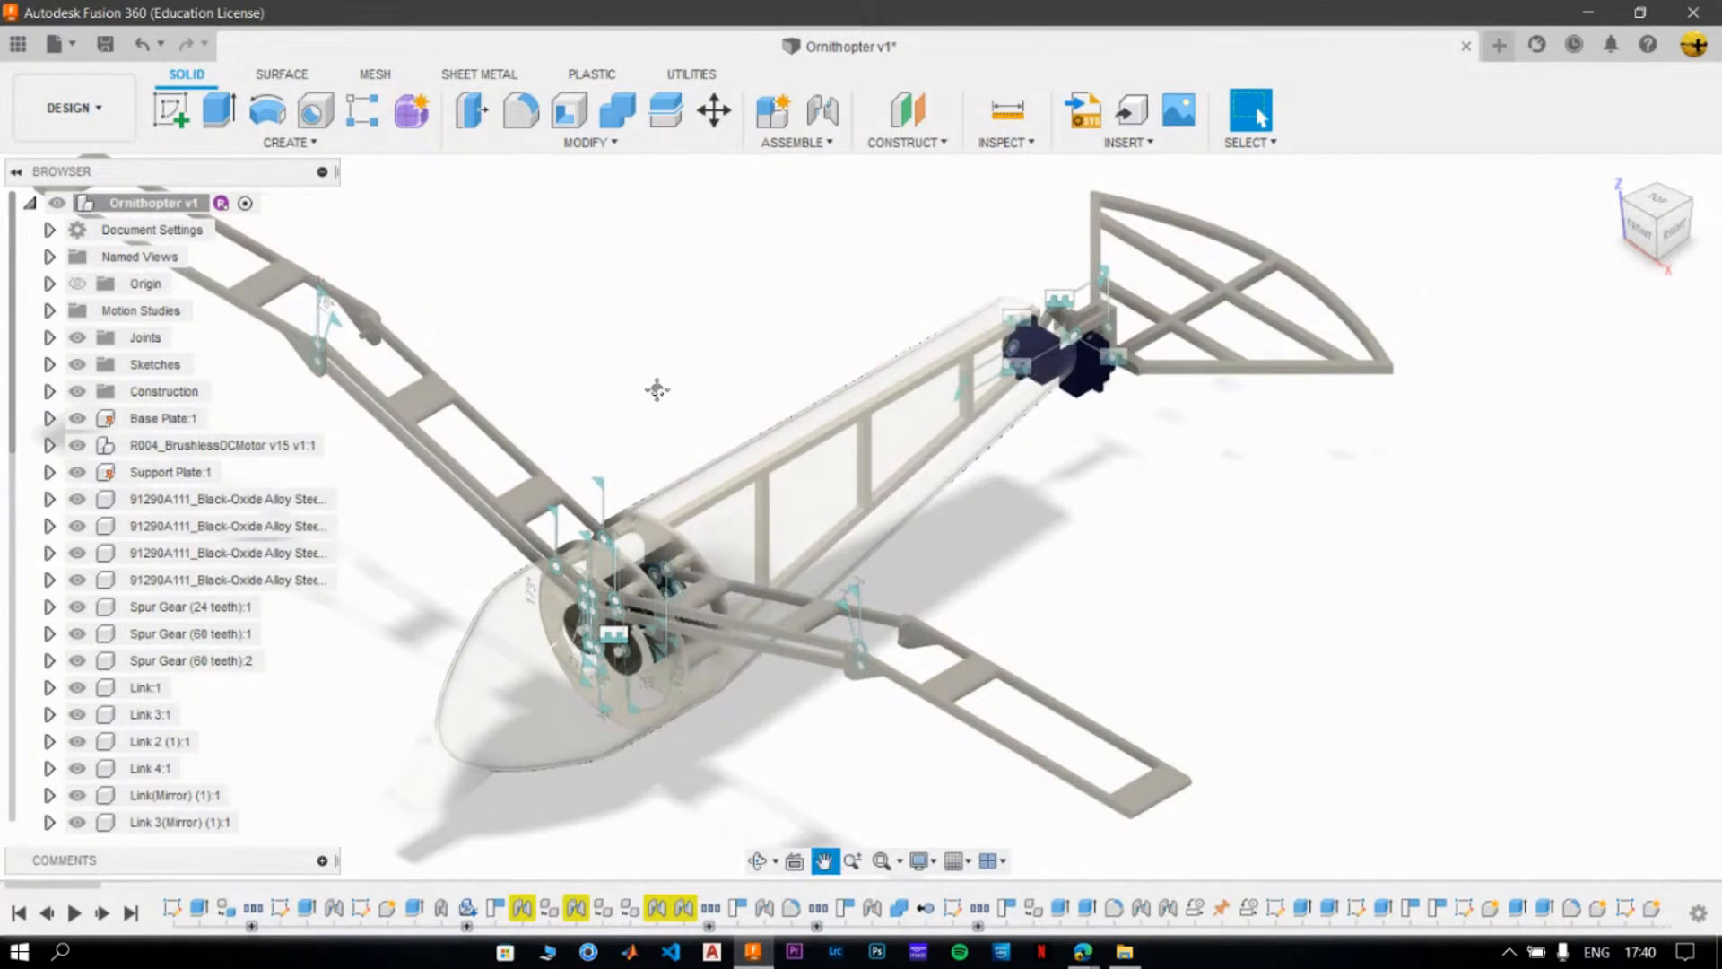
pyautogui.moveTo(662, 399); pyautogui.dragTo(770, 417, button='middle')
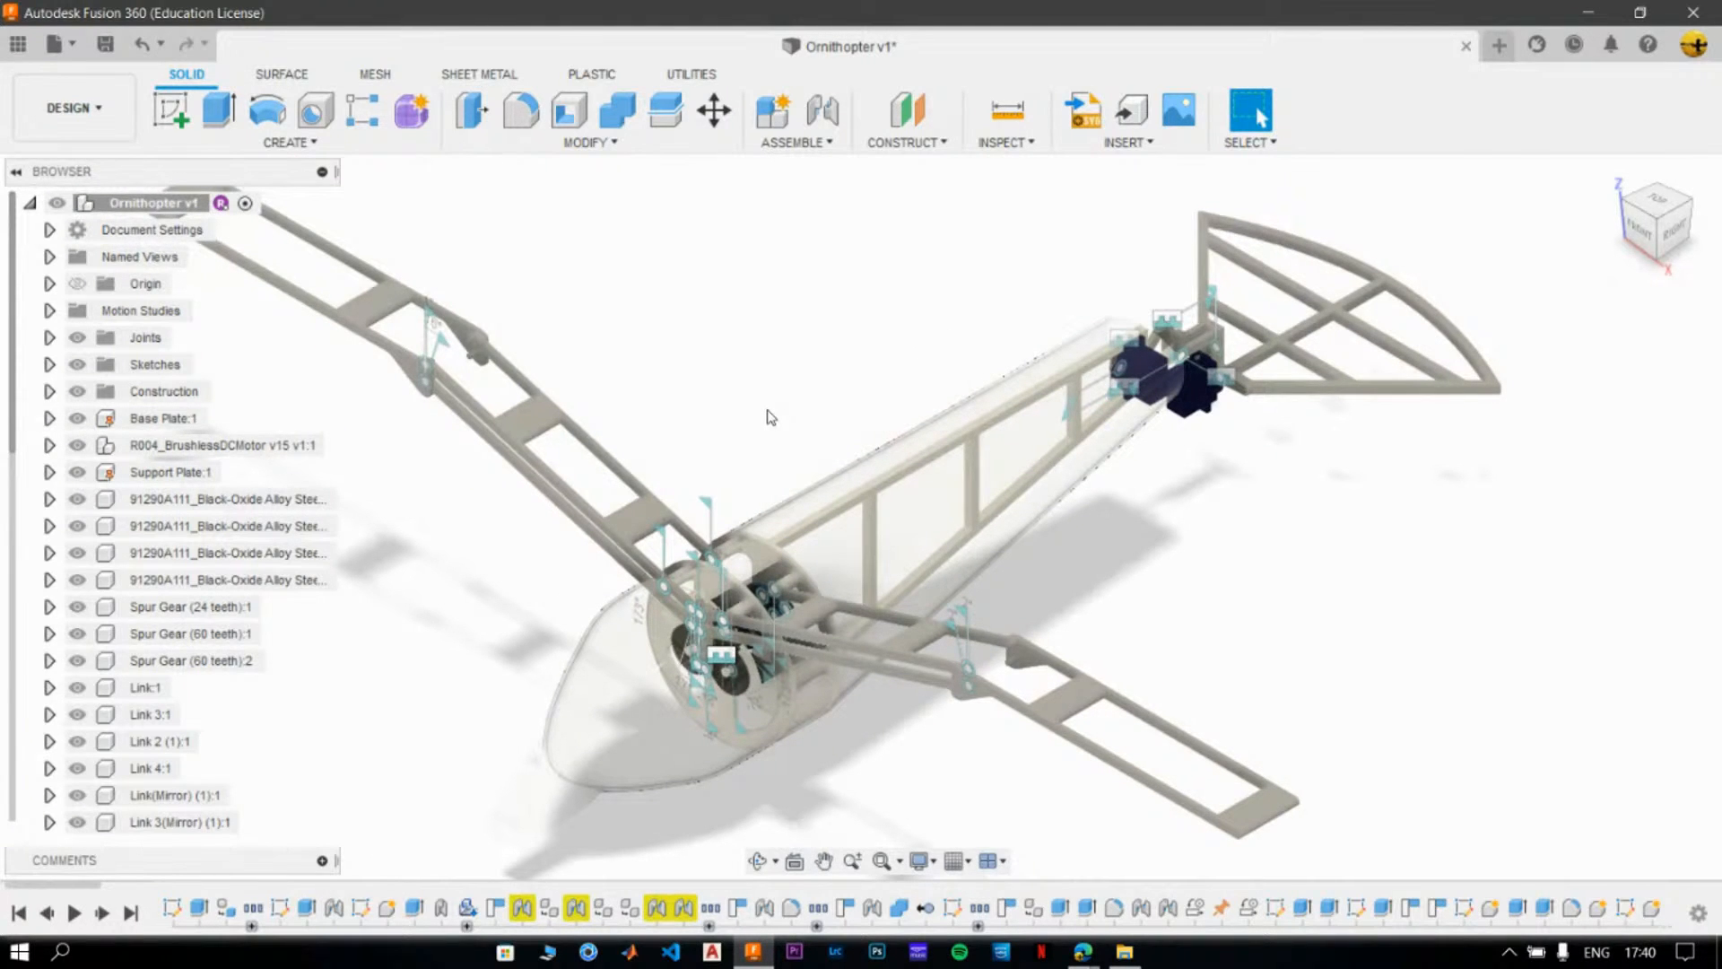
pyautogui.scroll(4, 692, 423)
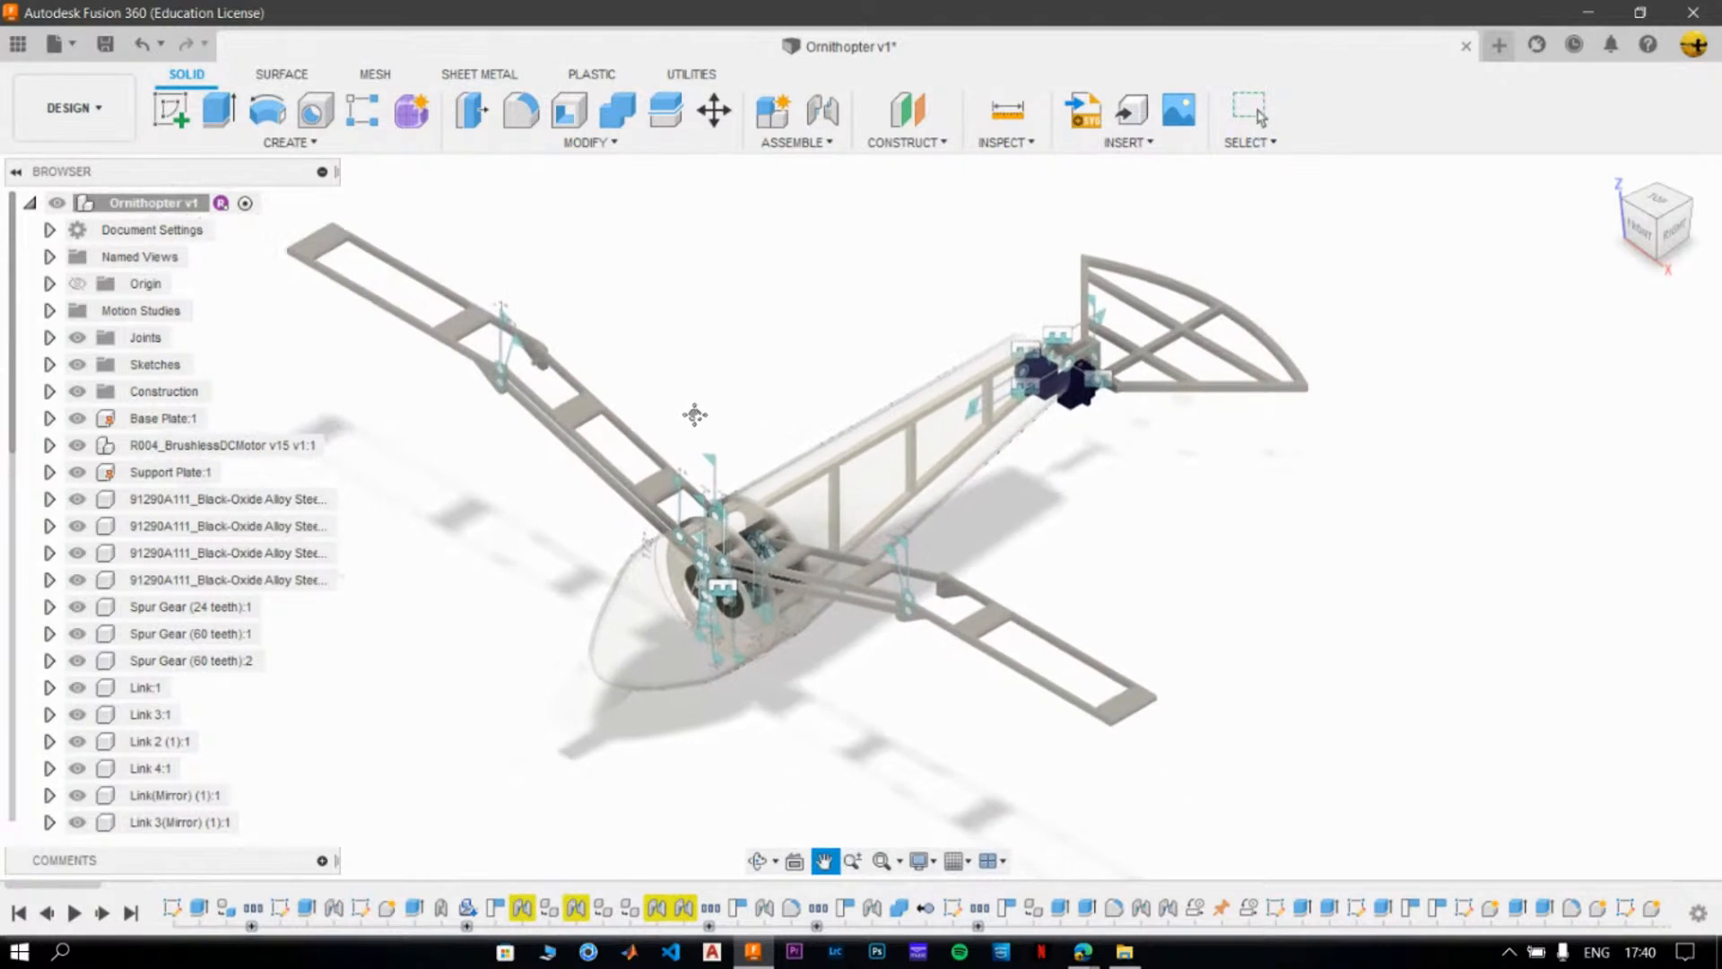
# - Swing the wing linkage with its joints shown to check how the linked parts move, and revert the position
pyautogui.moveTo(649, 530); pyautogui.dragTo(692, 474)
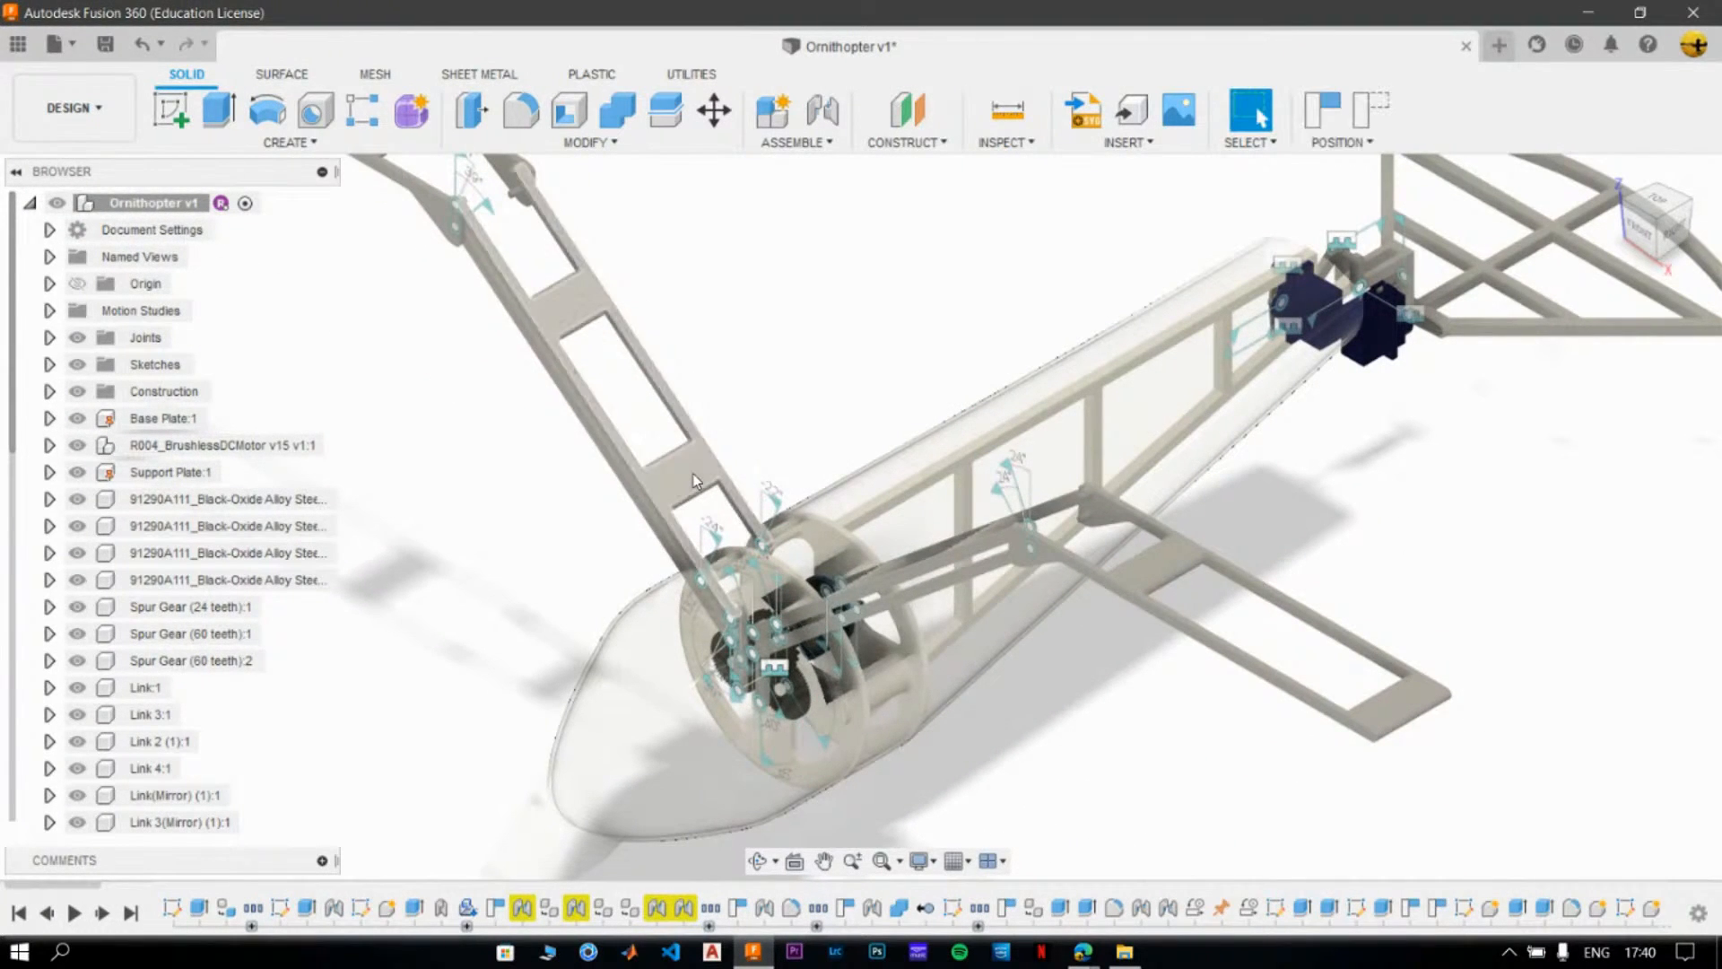
pyautogui.click(1384, 106)
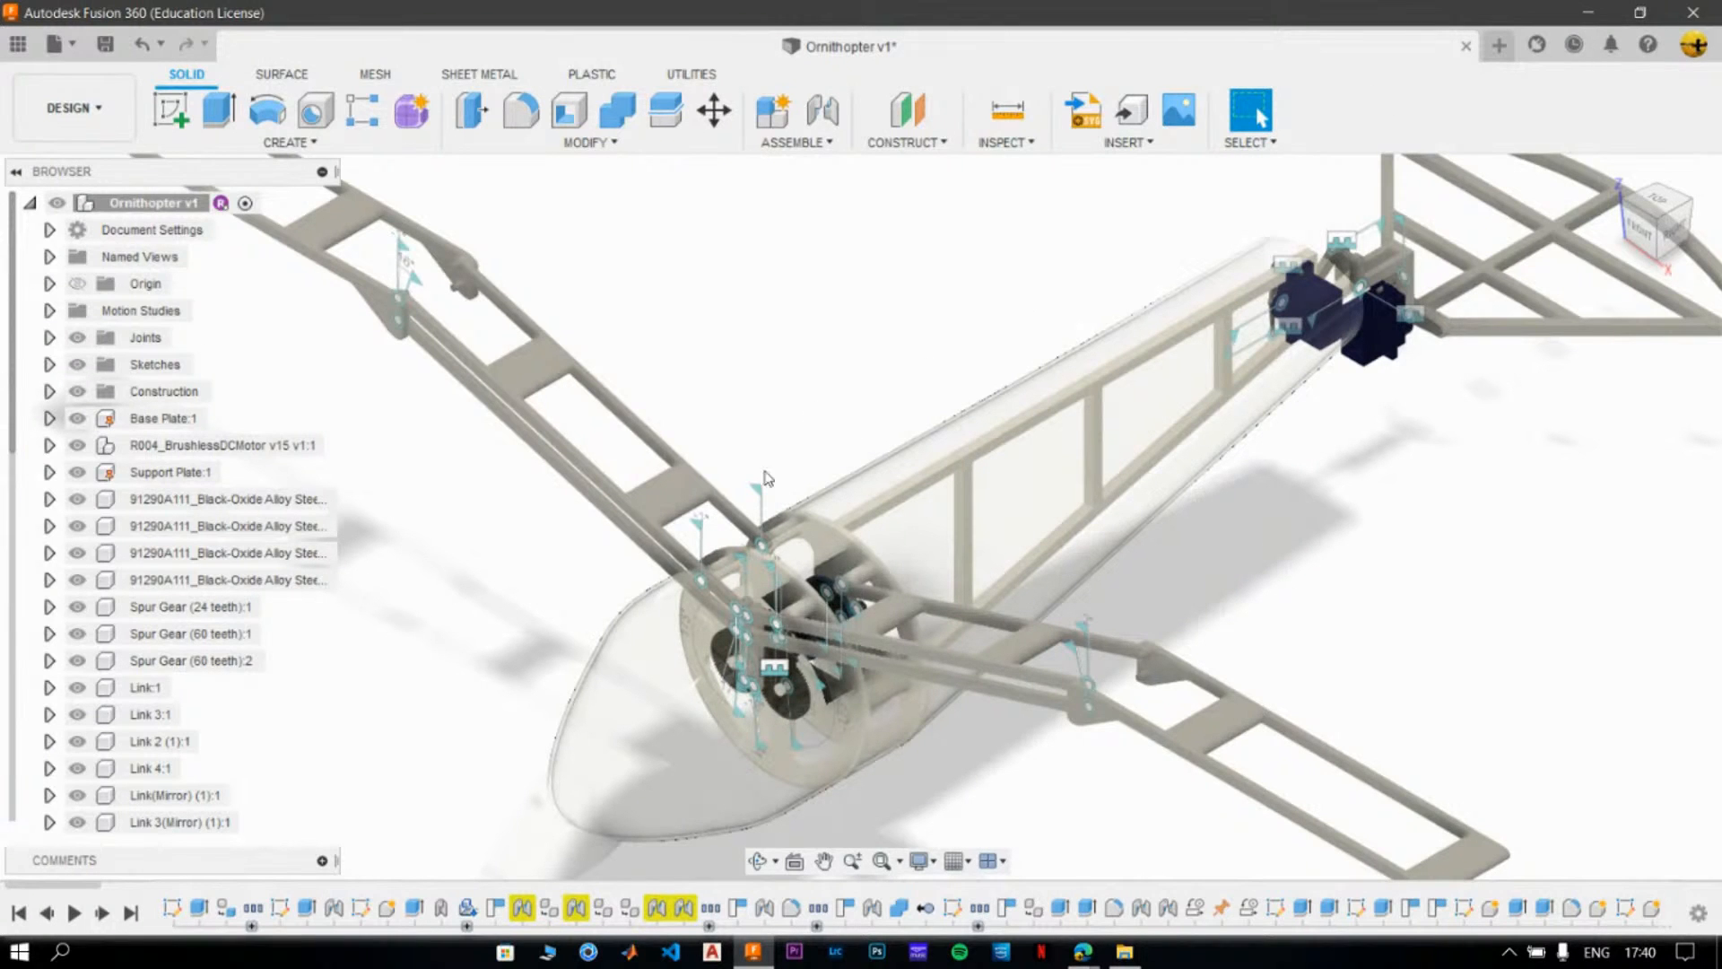
pyautogui.scroll(-3, 793, 281)
pyautogui.scroll(-2, 793, 282)
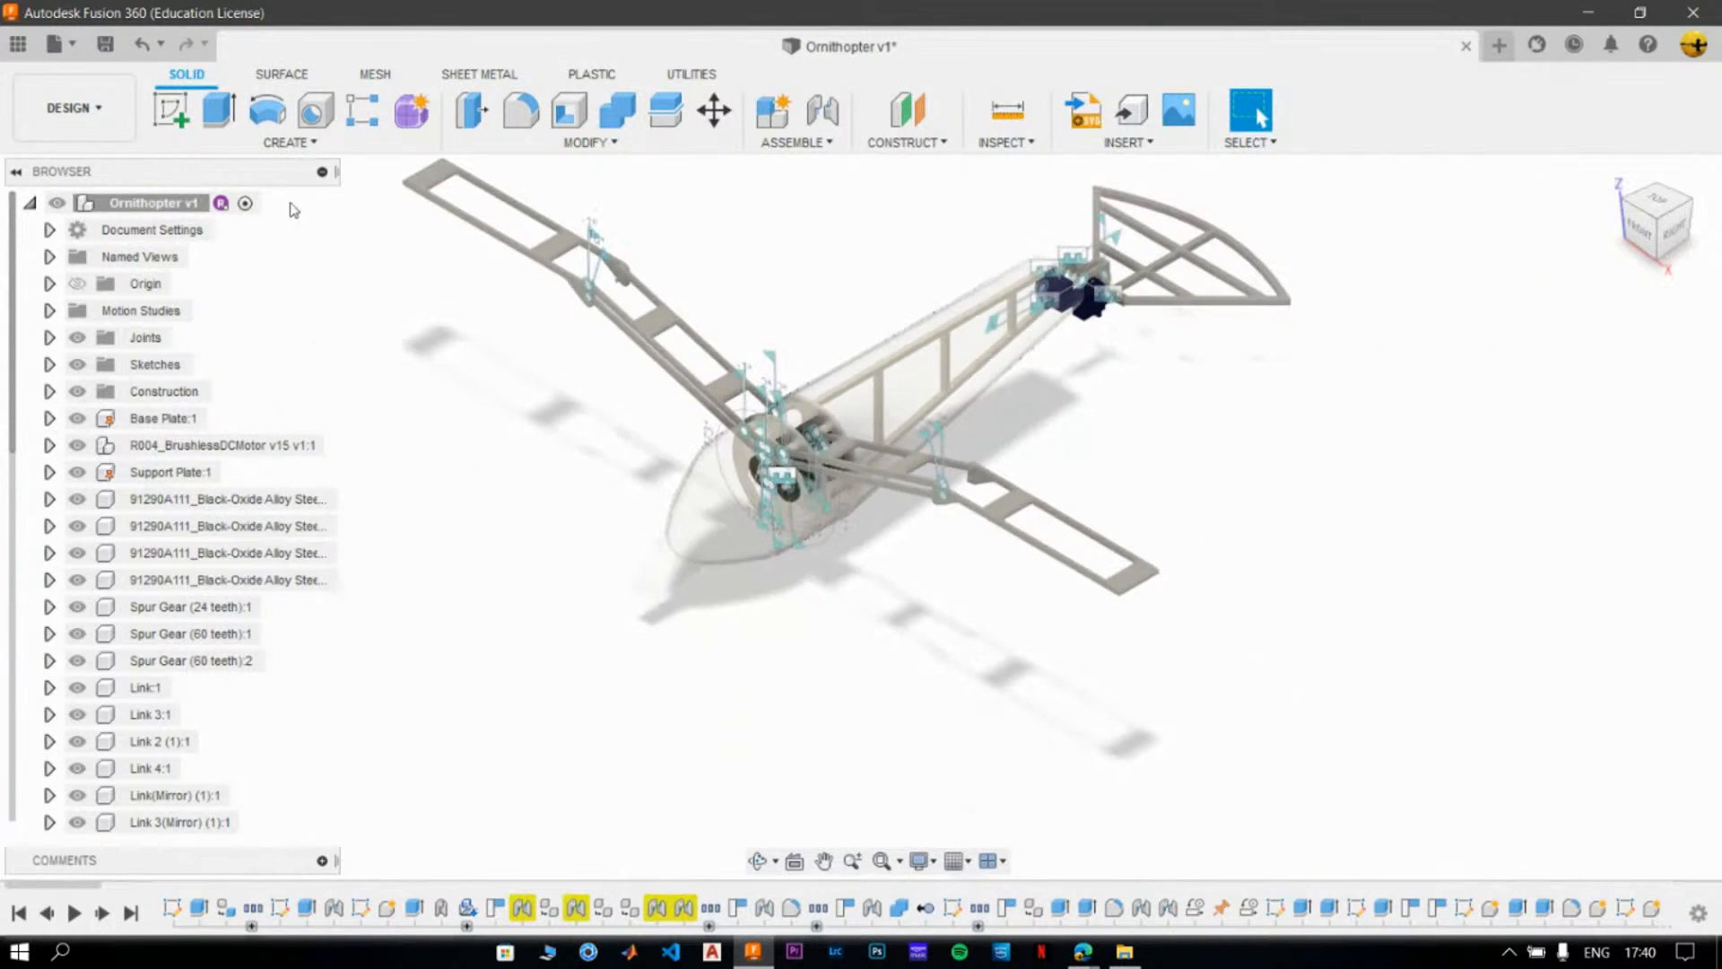
# - Switch the Ornithopter to the Animation workspace and zoom the camera out from the gears at the 9-second mark
pyautogui.click(103, 126)
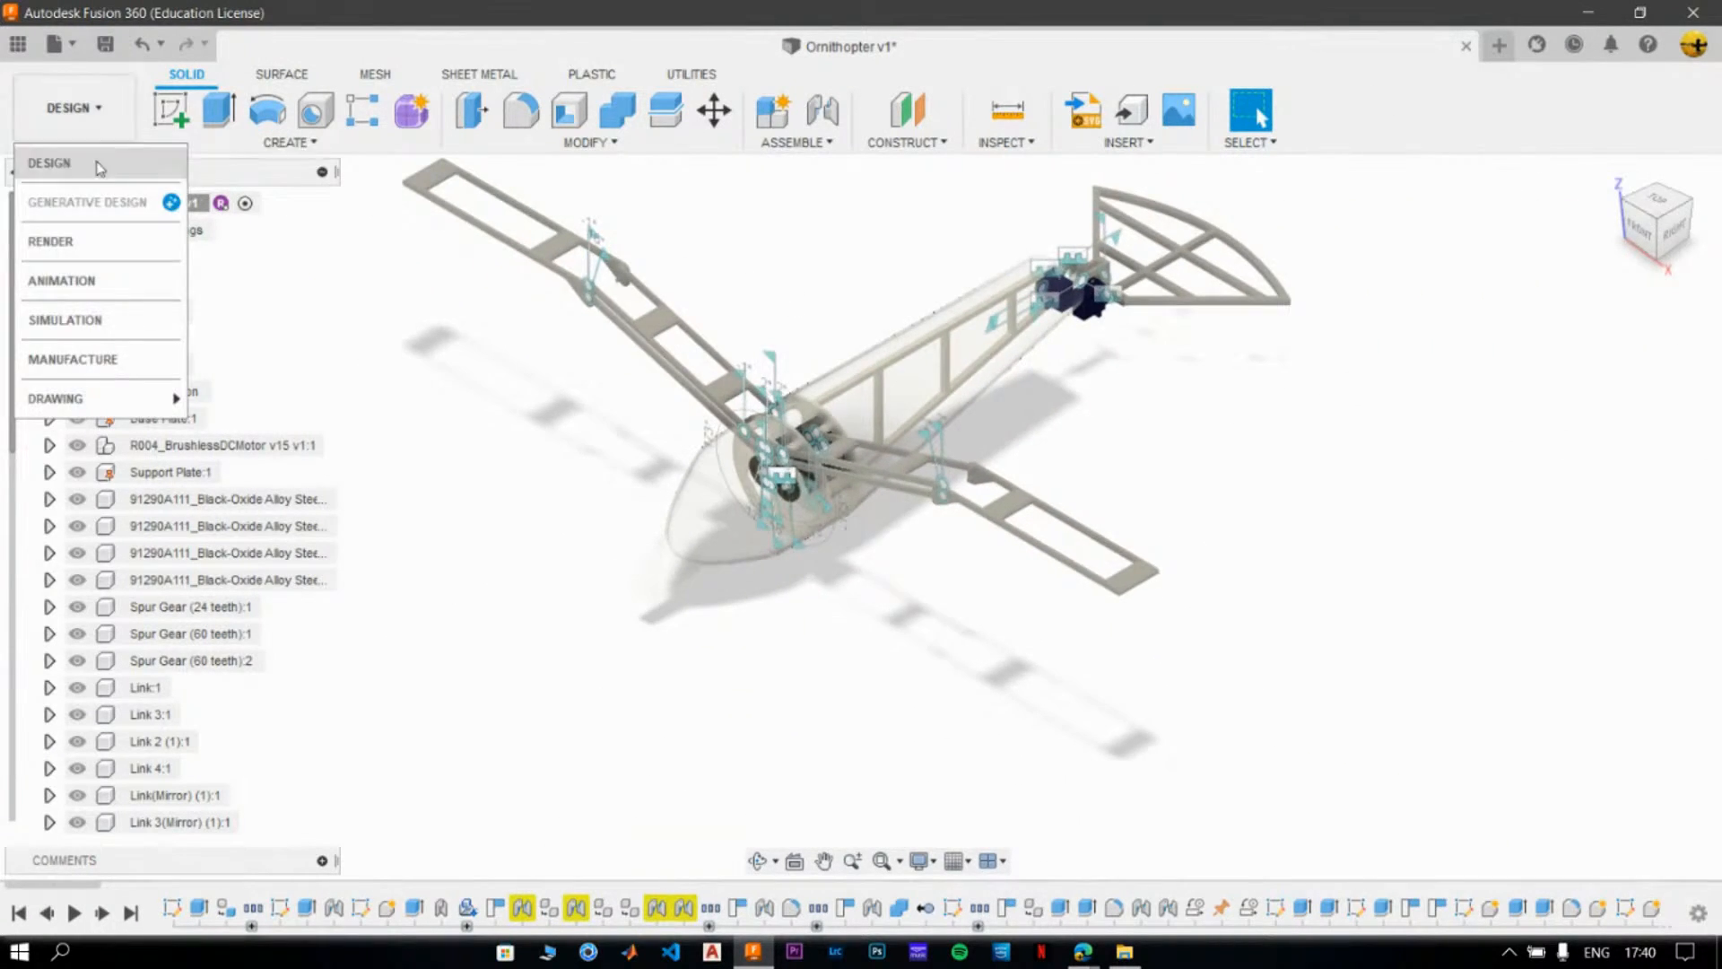
pyautogui.click(89, 281)
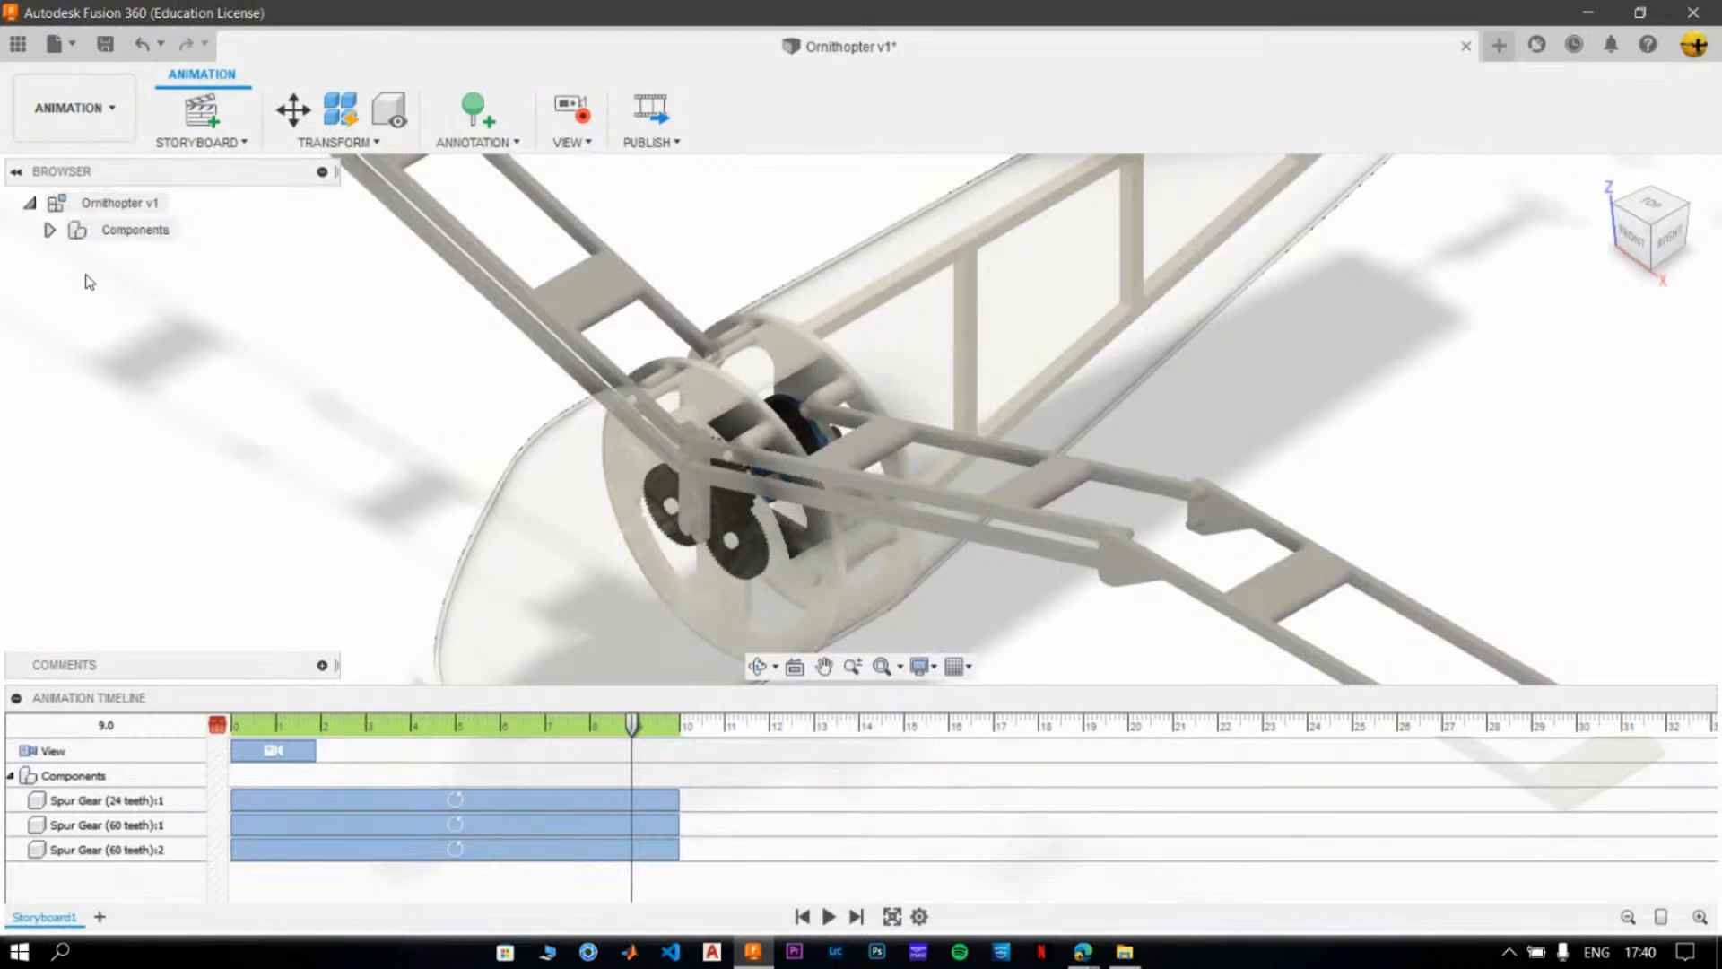
pyautogui.scroll(-5, 269, 395)
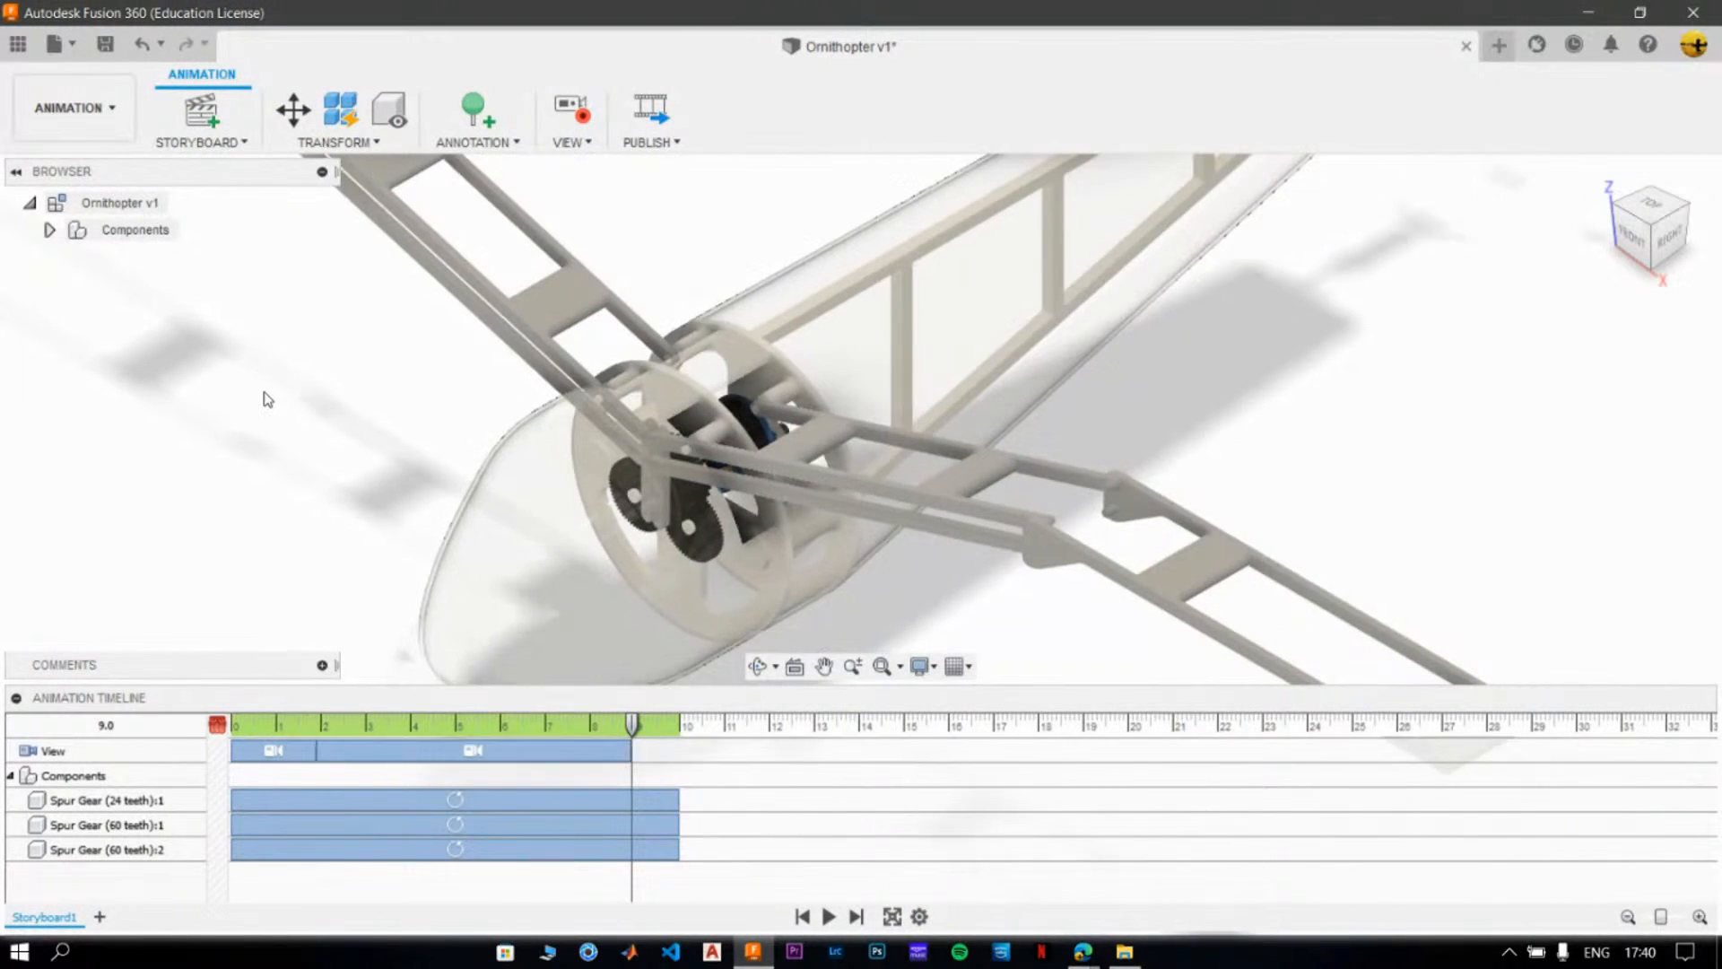
# - Reframe the camera to show the whole ornithopter at the 9-second mark, and return the playhead to the storyboard's start
pyautogui.moveTo(279, 397); pyautogui.dragTo(615, 522, button='middle')
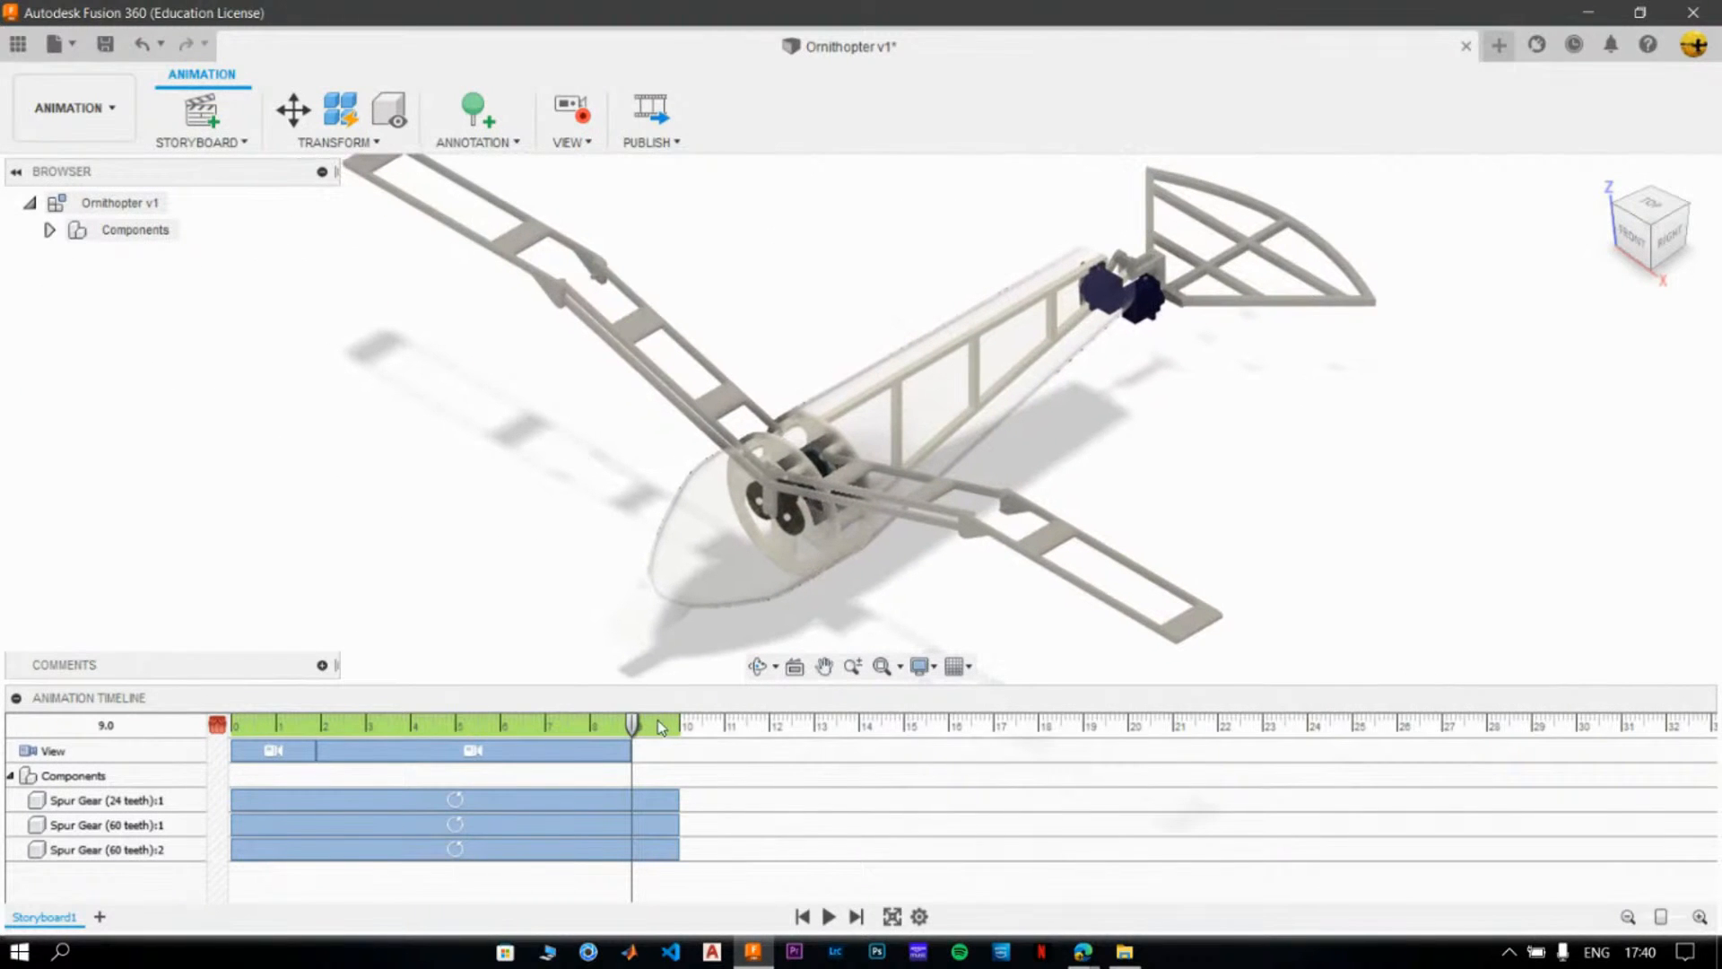
pyautogui.moveTo(633, 725); pyautogui.dragTo(203, 722)
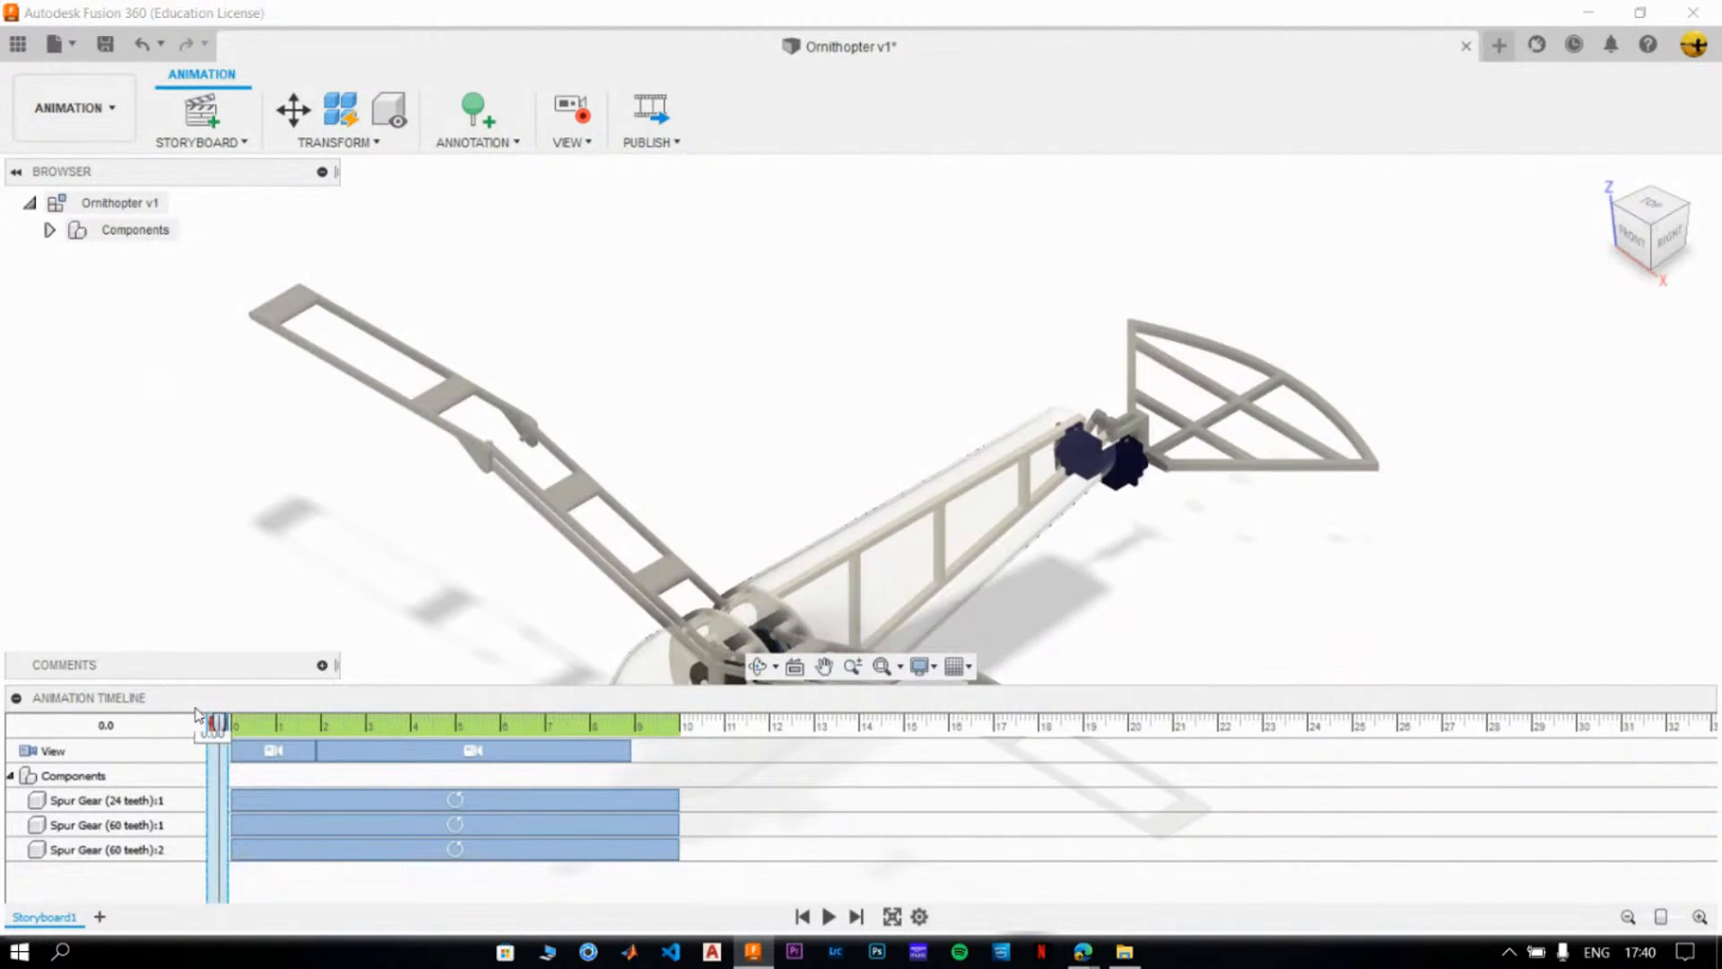
pyautogui.click(48, 230)
pyautogui.click(48, 231)
# - Play the ornithopter storyboard full screen from start to end and leave the full-screen view
pyautogui.click(830, 915)
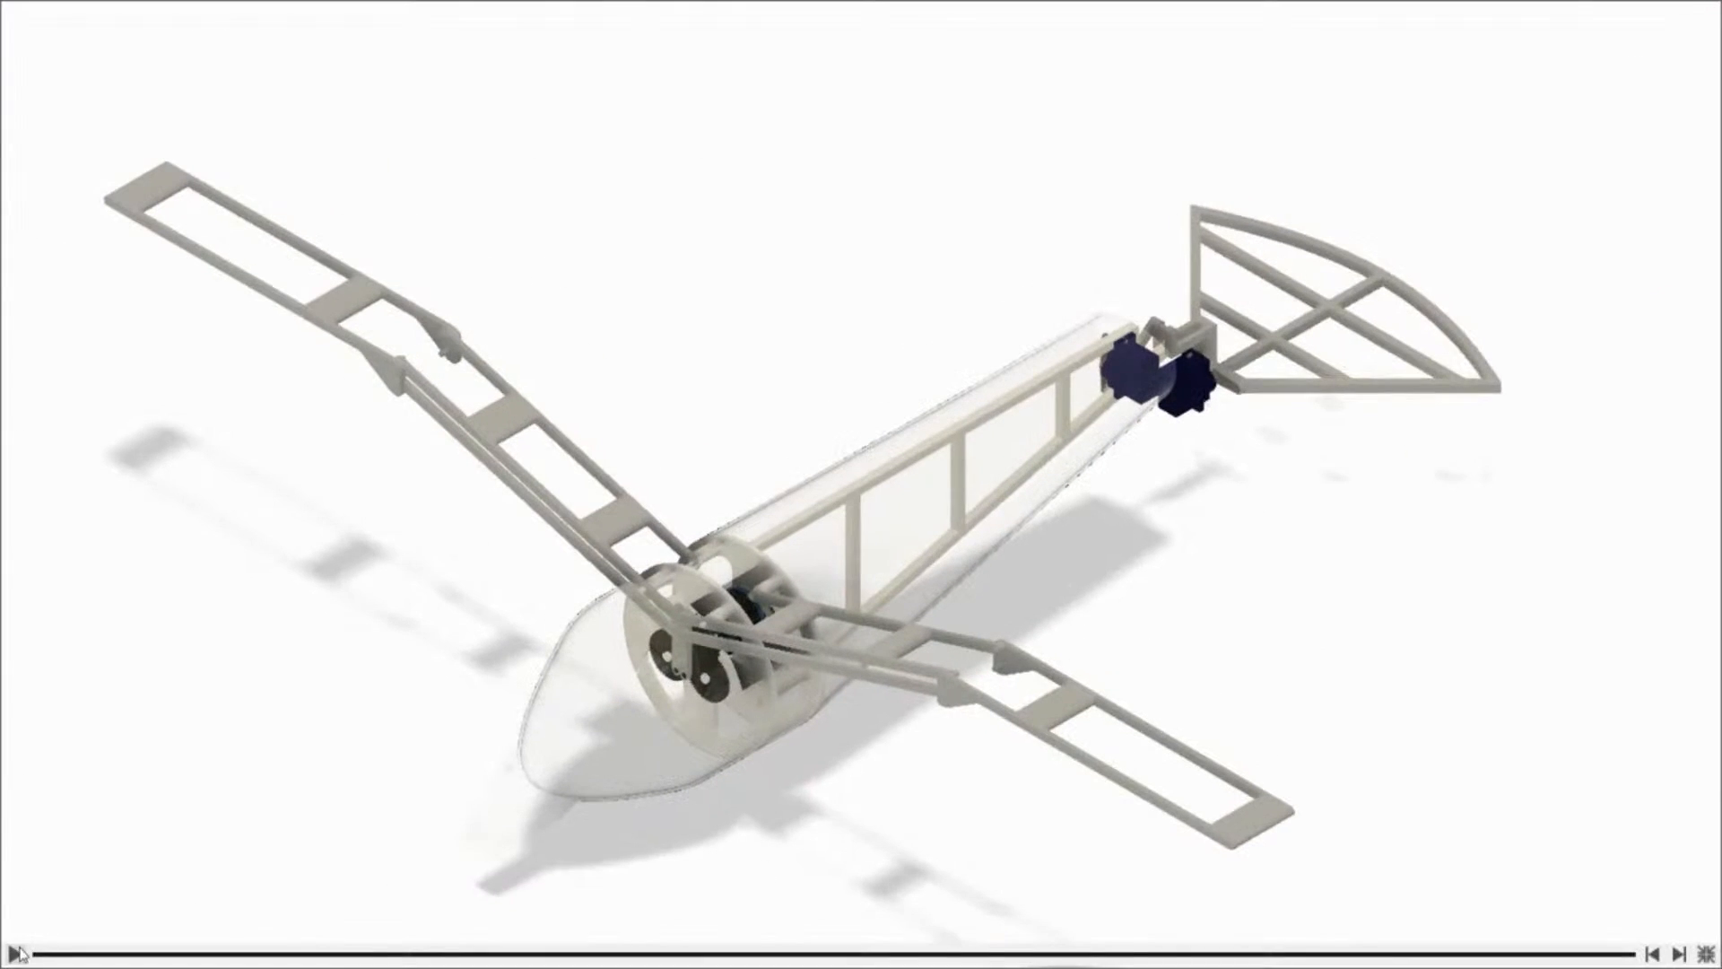
pyautogui.click(18, 952)
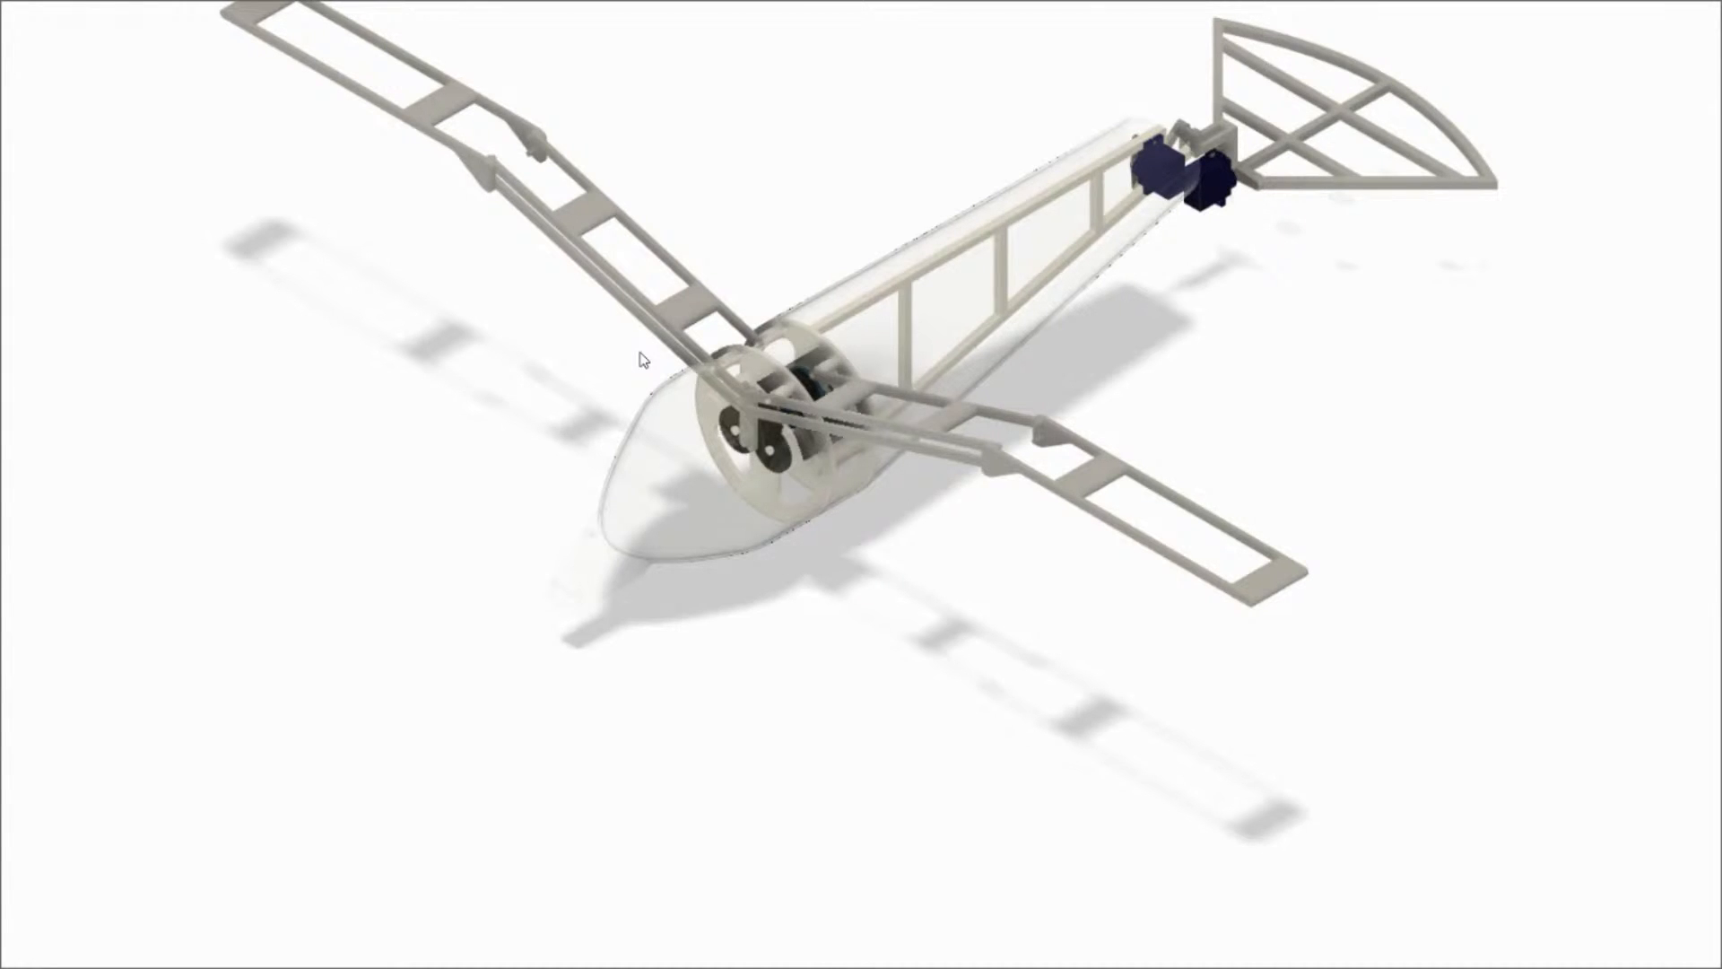
pyautogui.click(14, 954)
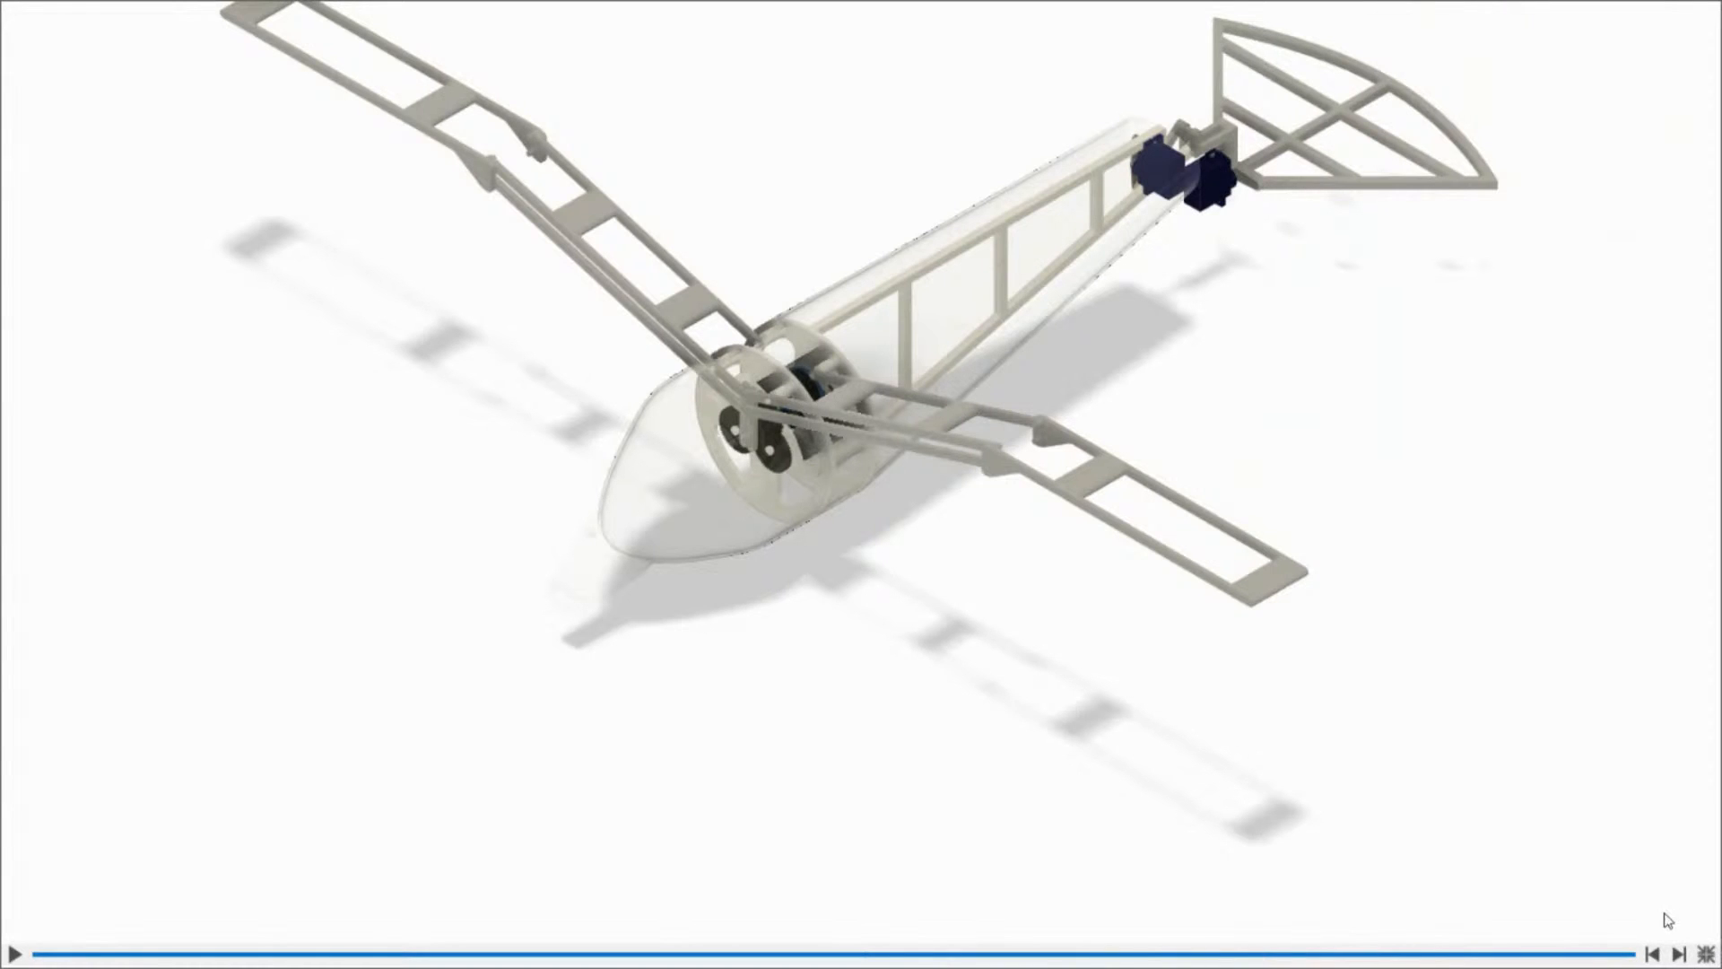
pyautogui.click(1704, 954)
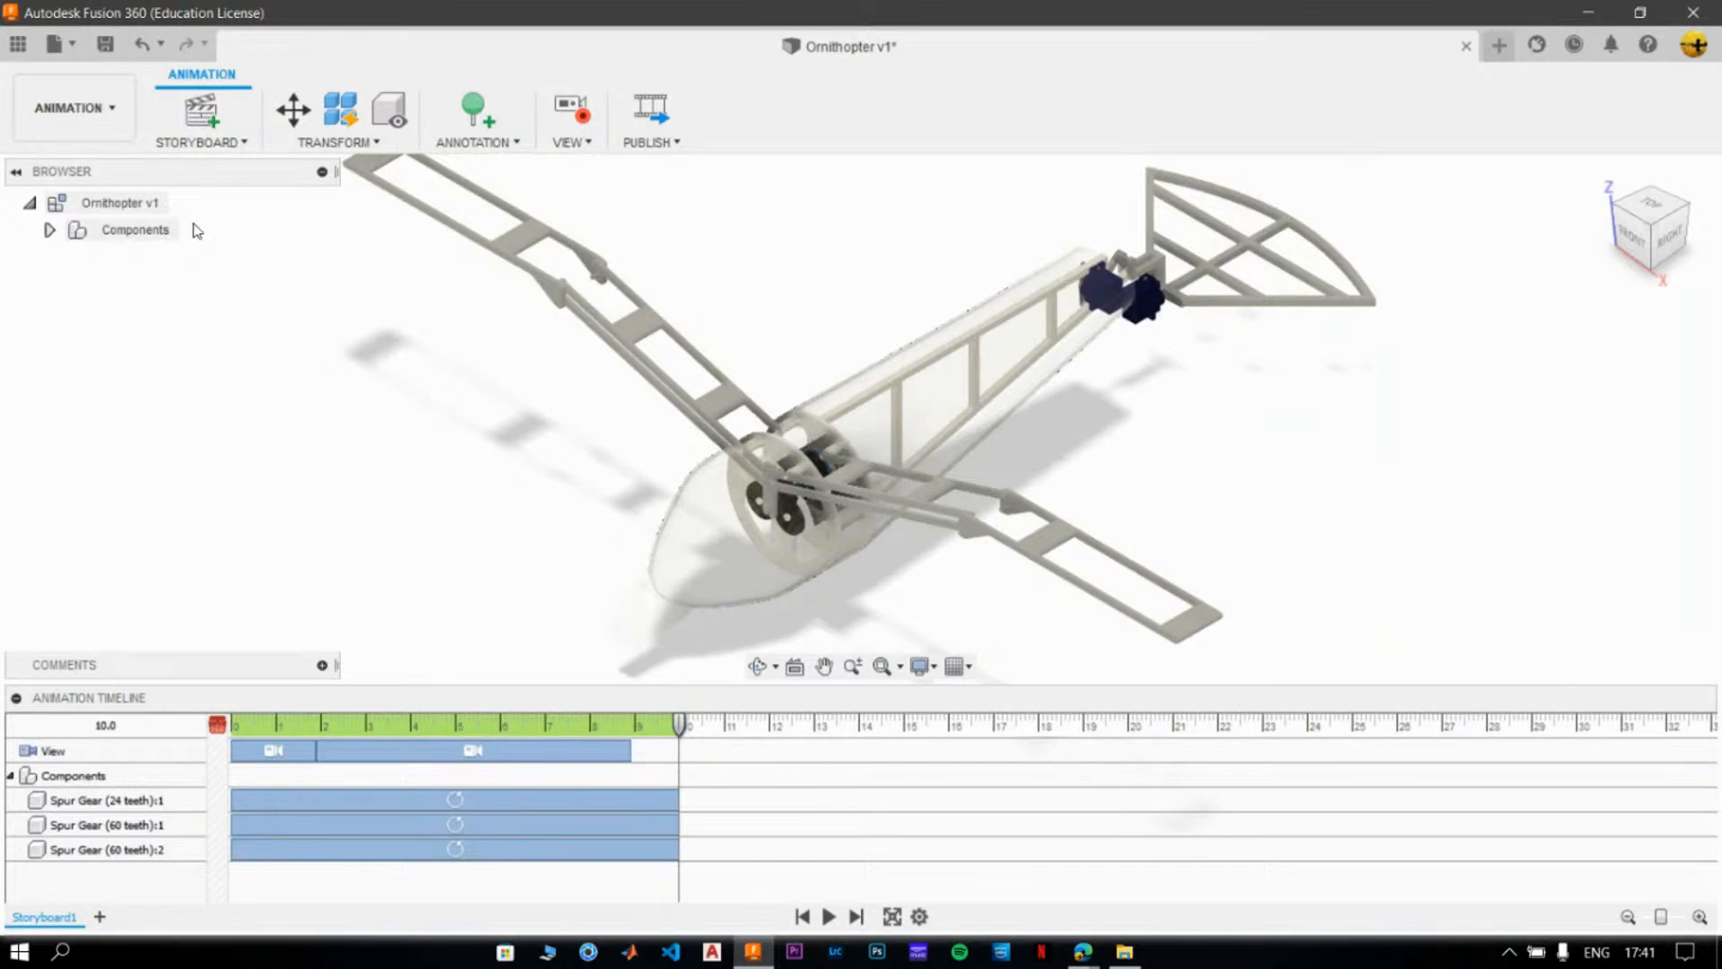
# - Switch the Ornithopter to the Design workspace and show it in the home view
pyautogui.click(93, 122)
pyautogui.click(88, 159)
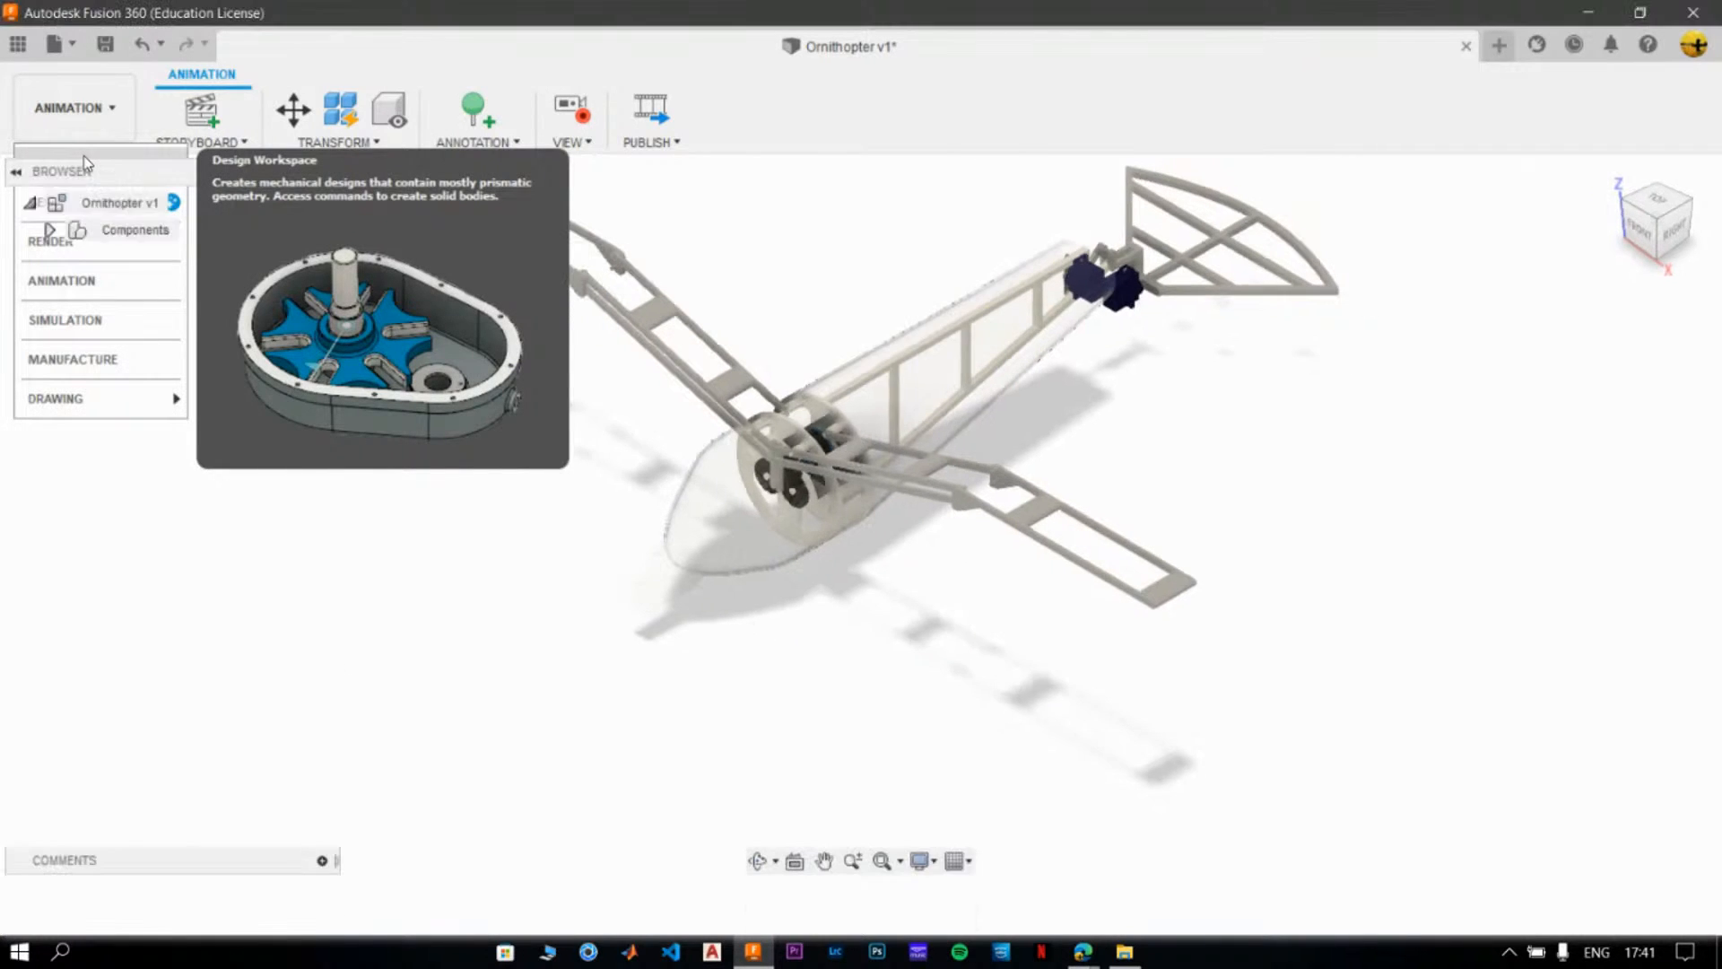
pyautogui.scroll(-2, 380, 401)
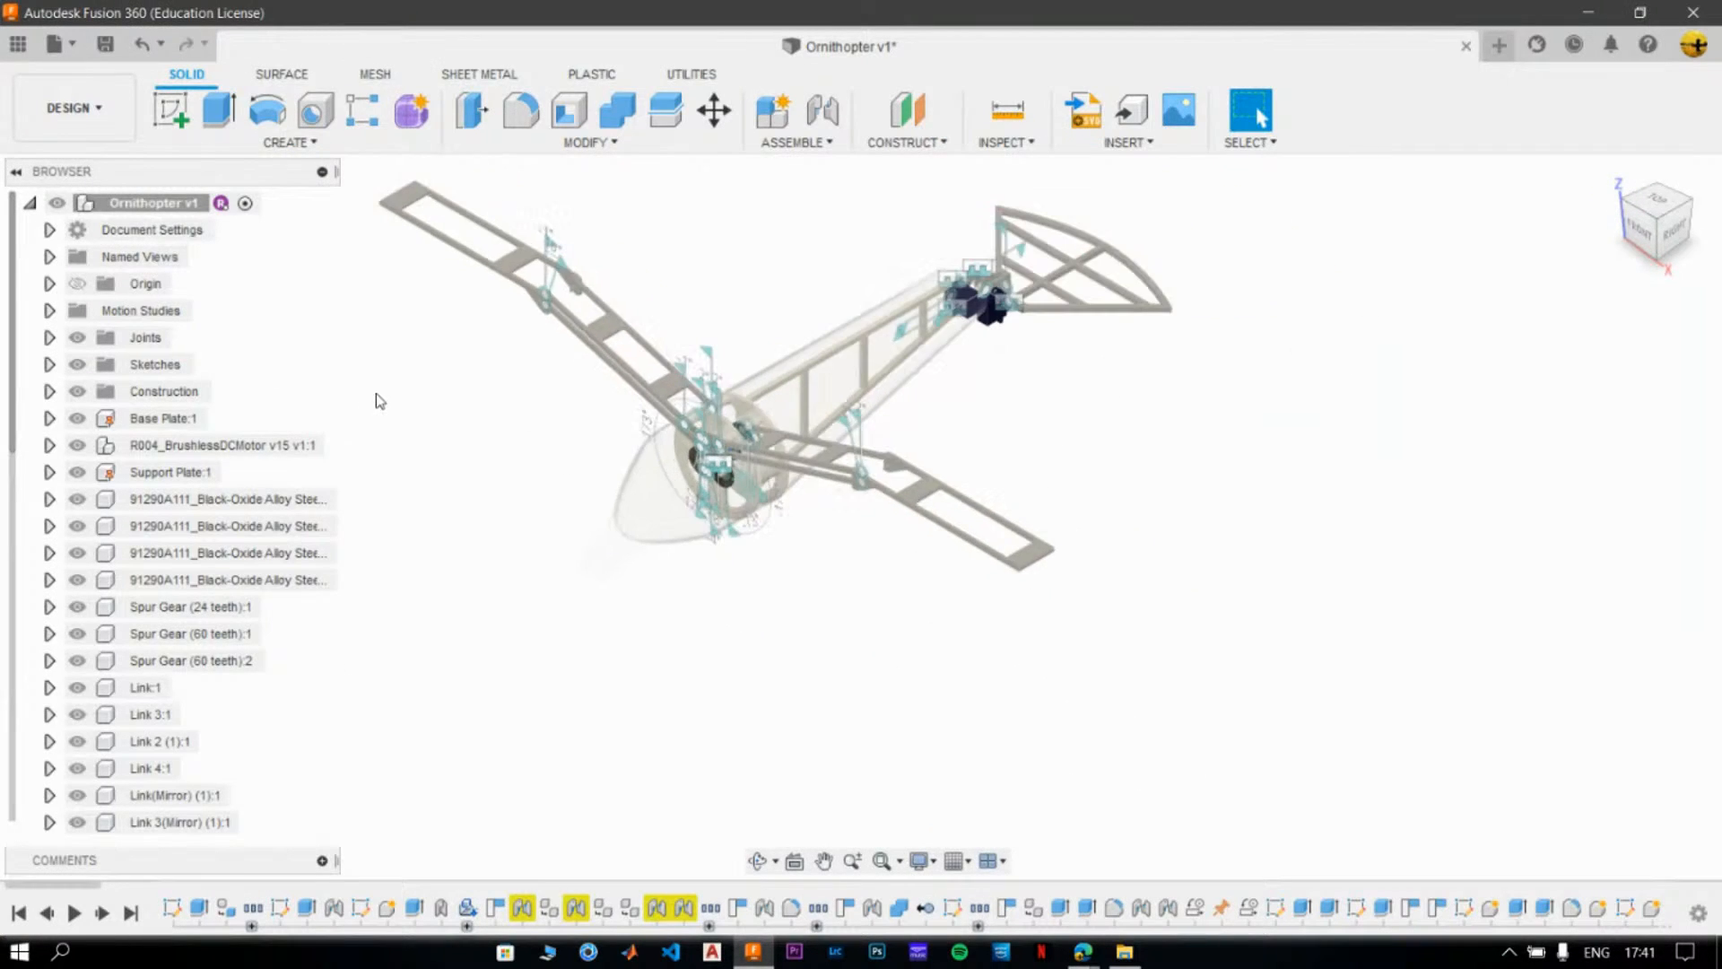
pyautogui.click(1612, 172)
# - Open the existing MotionStudy-1 for editing and play its joint motion in continuous loop mode
pyautogui.click(810, 144)
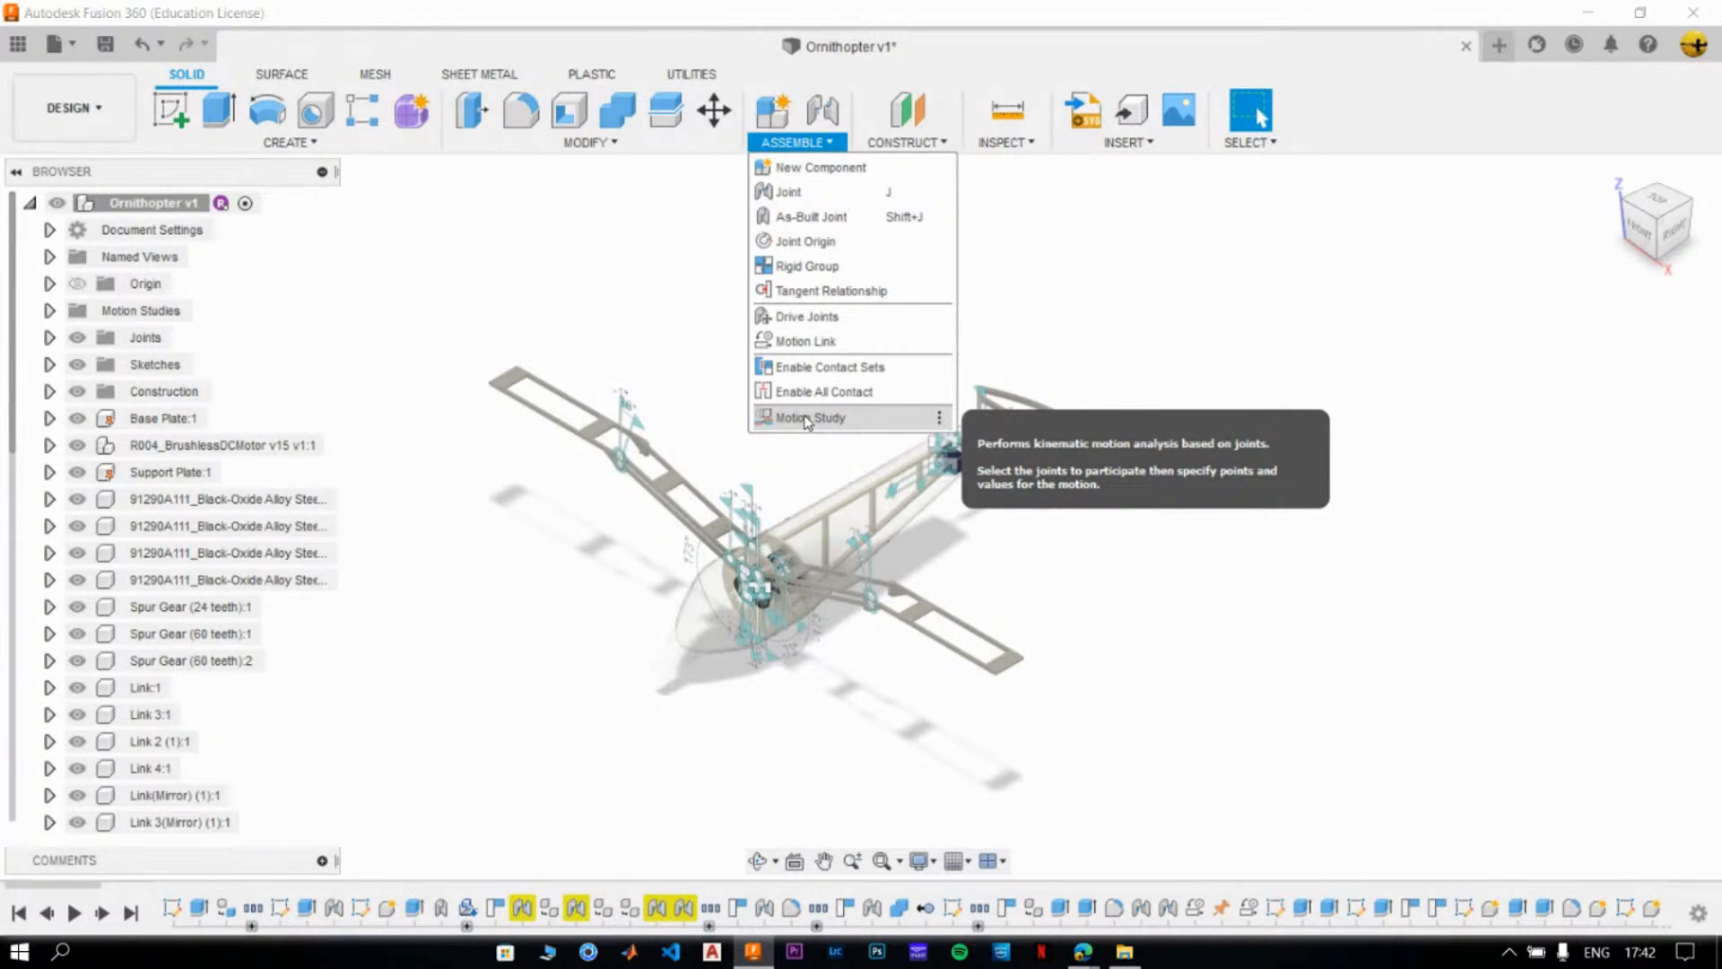
pyautogui.click(578, 345)
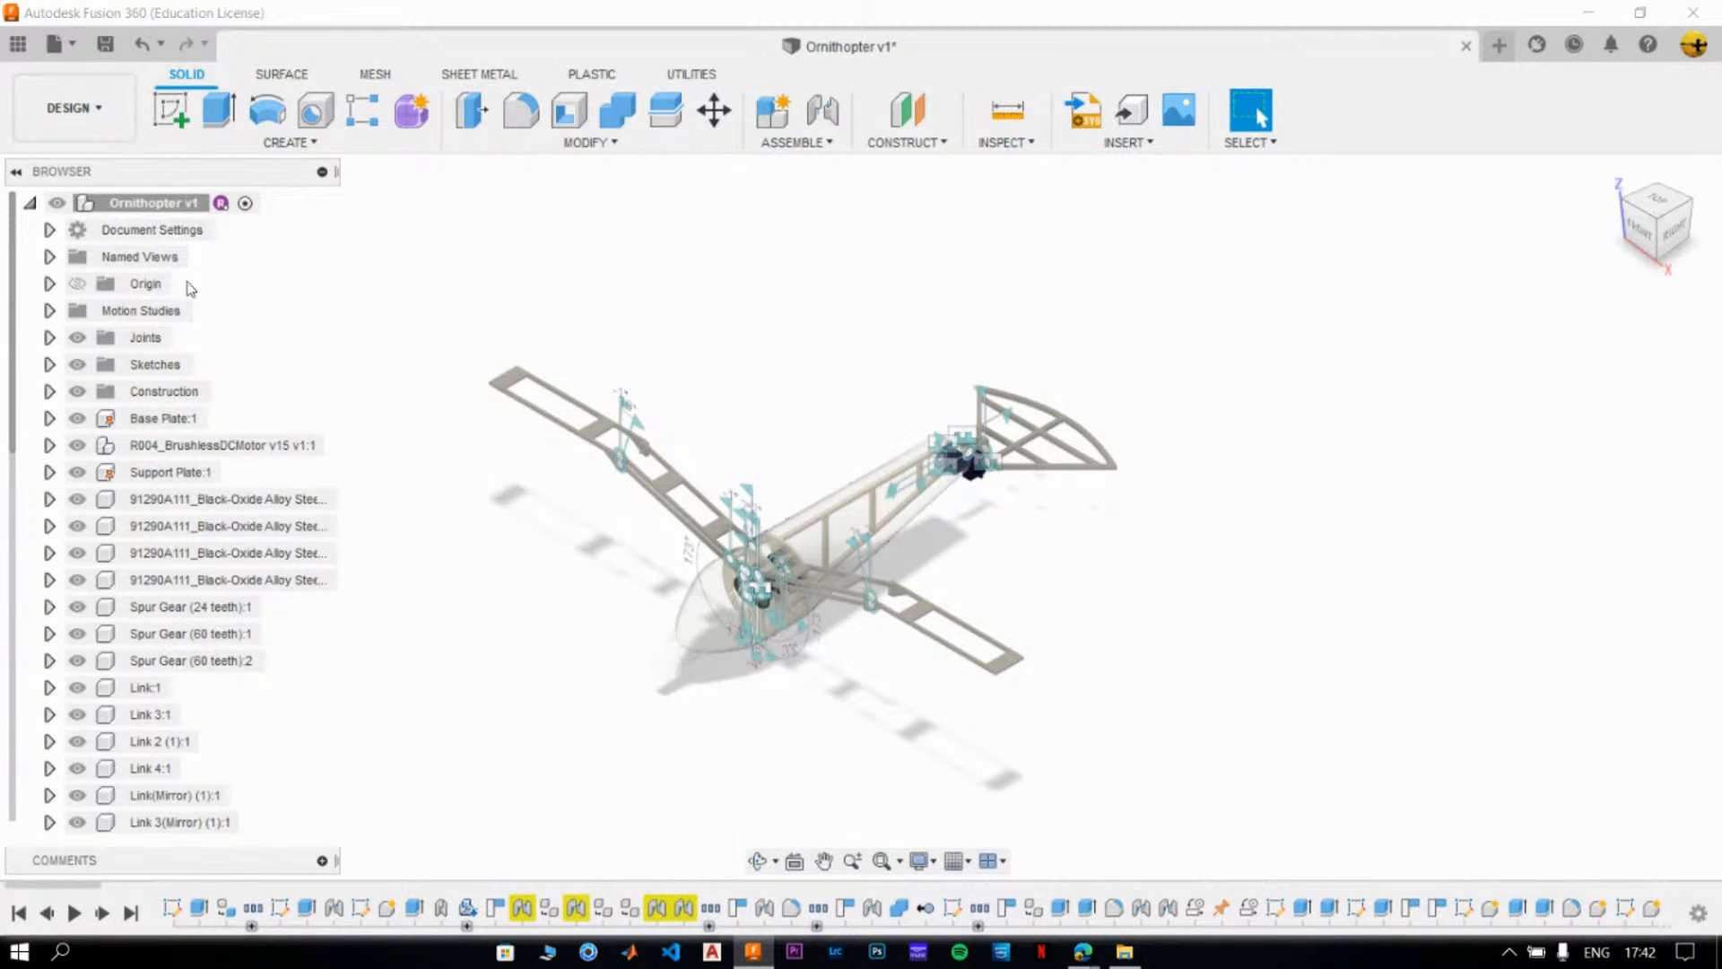
pyautogui.click(48, 310)
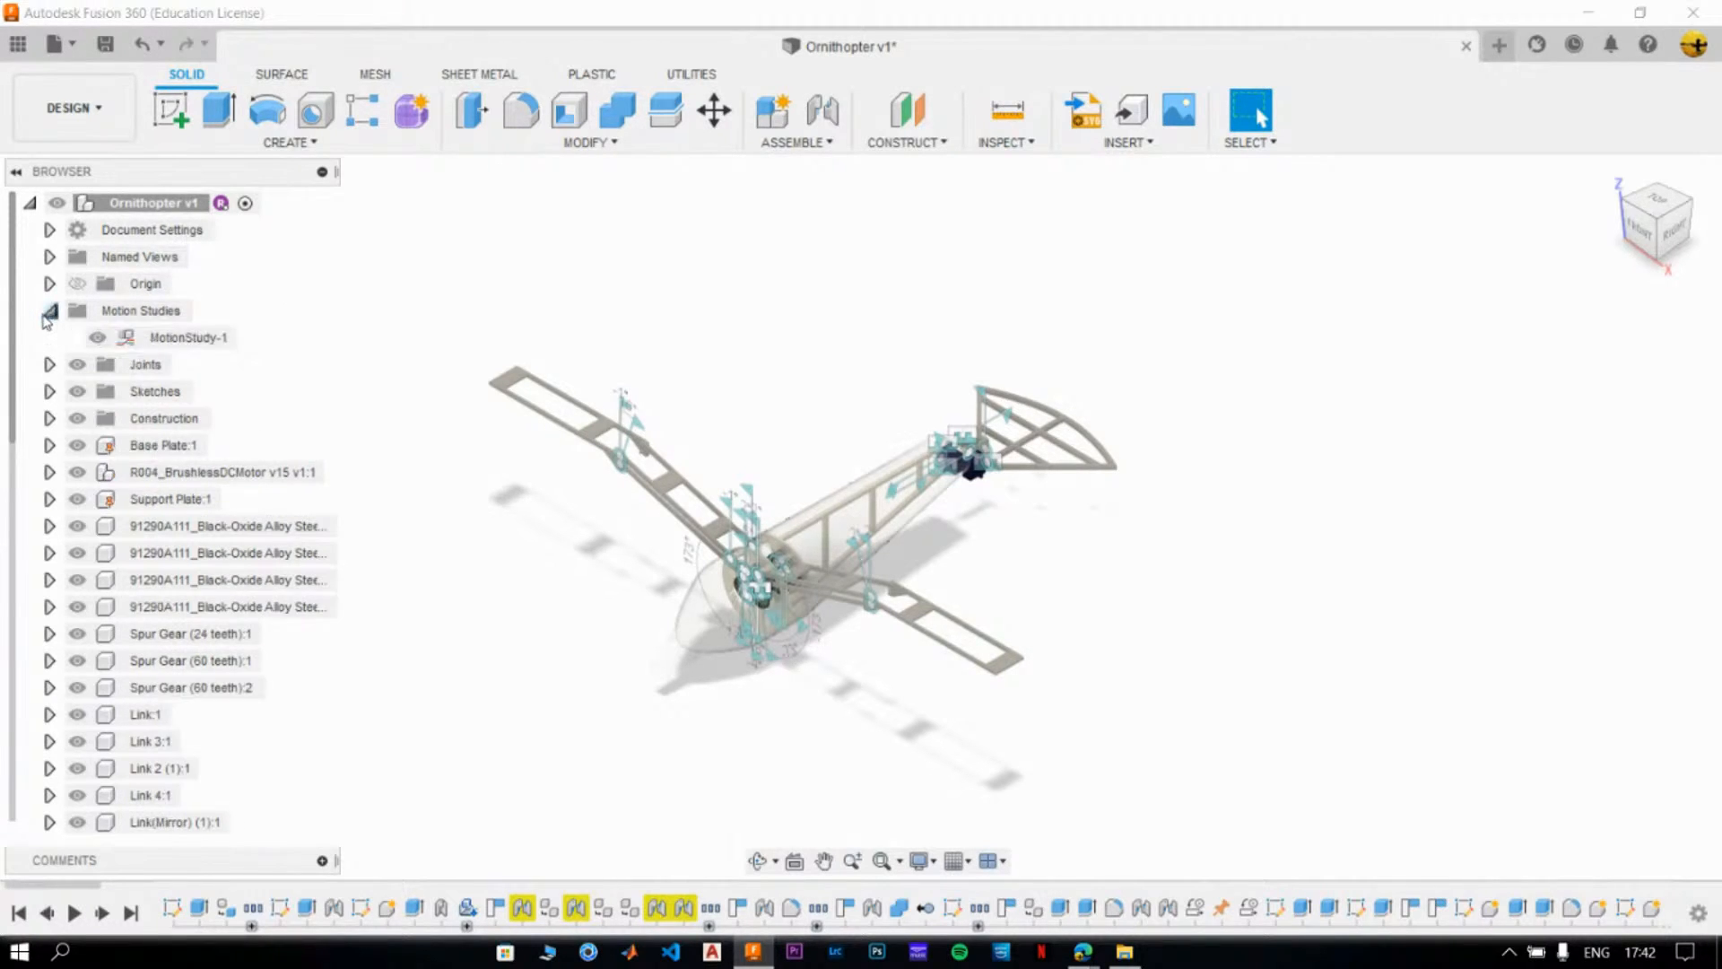
pyautogui.rightClick(166, 348)
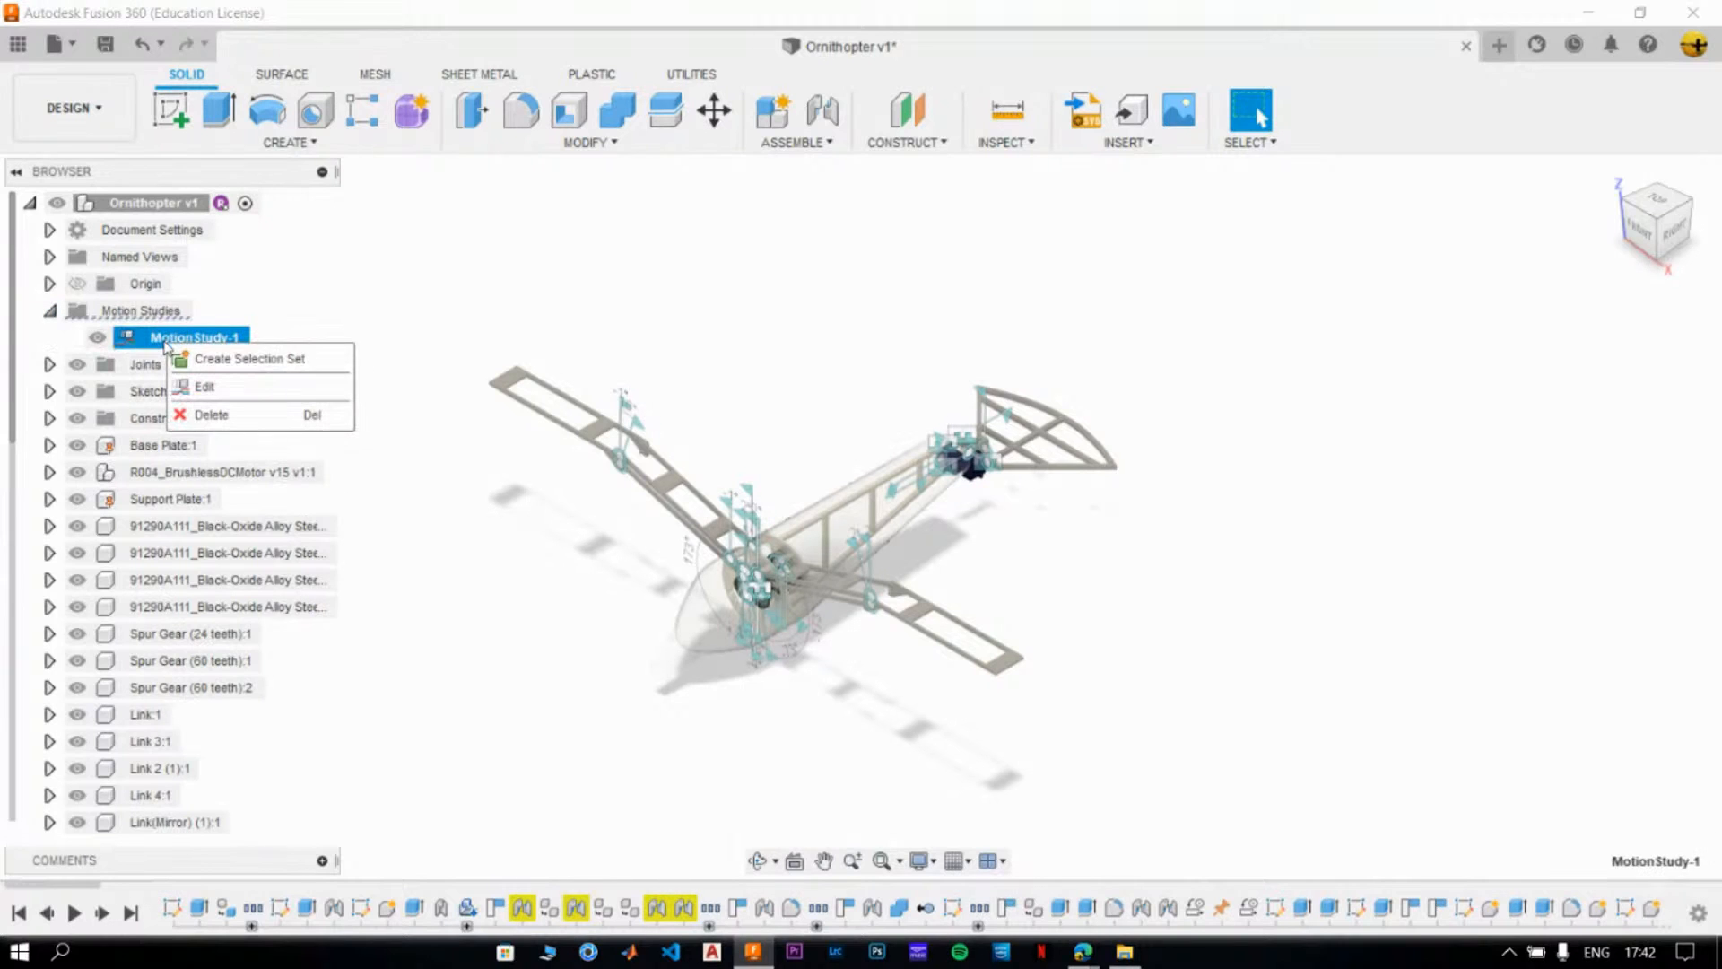
pyautogui.click(197, 387)
pyautogui.moveTo(1273, 677); pyautogui.dragTo(1218, 59)
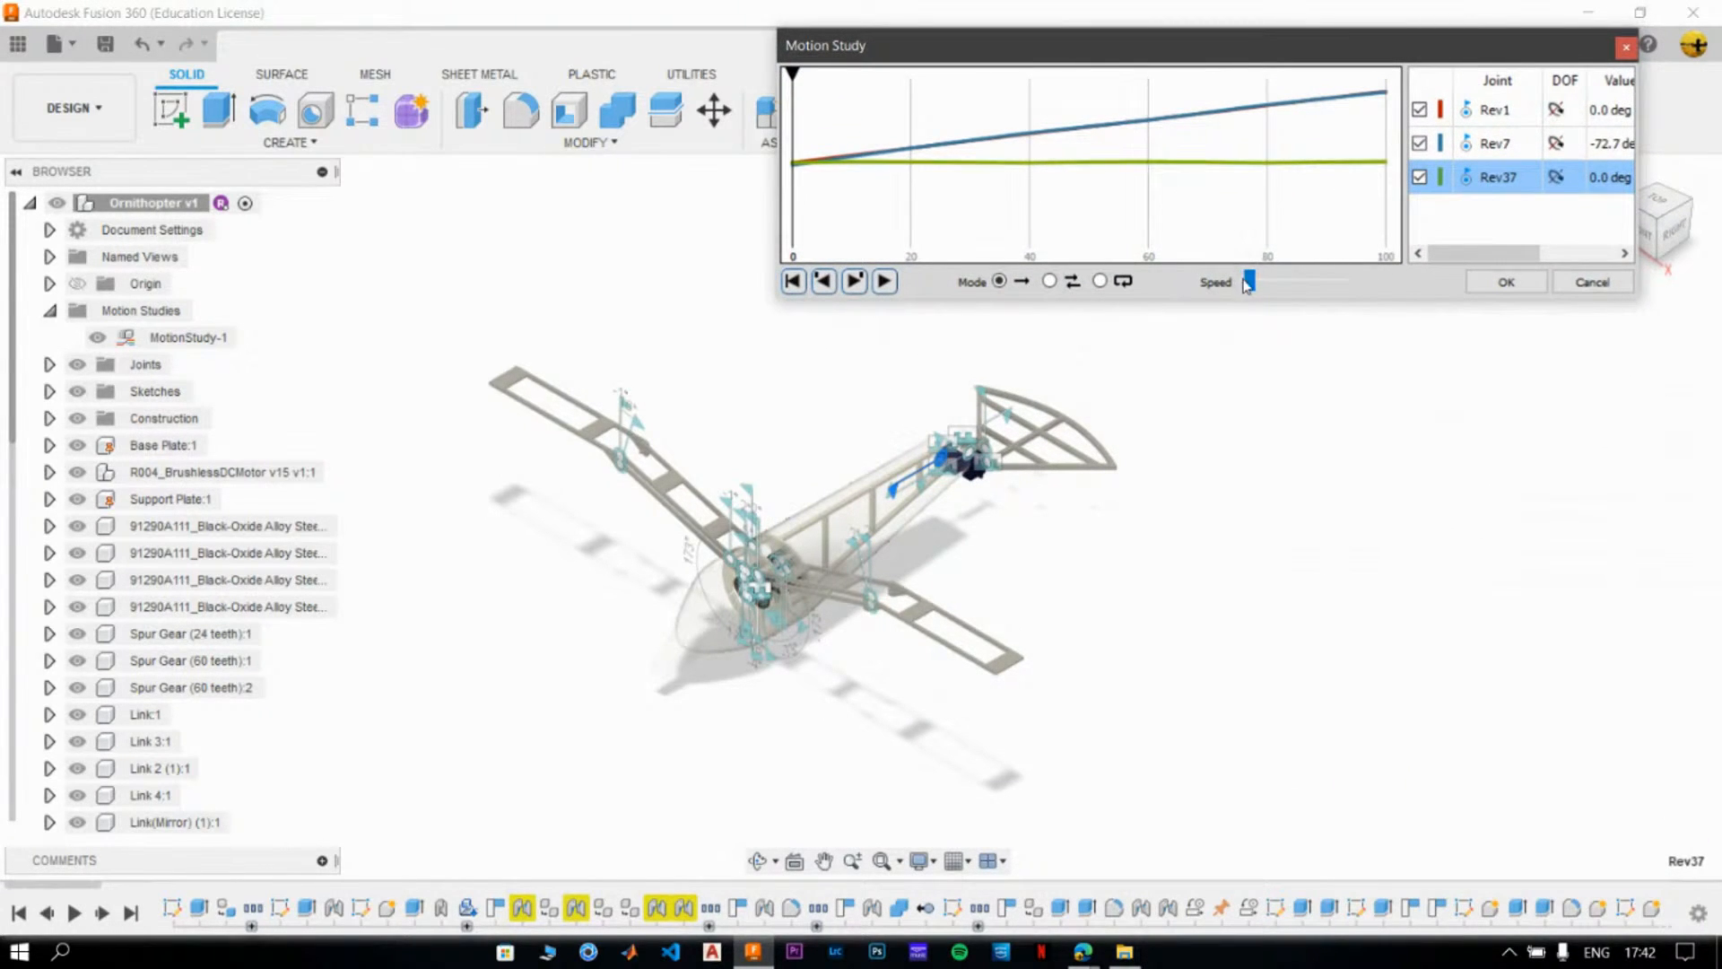
pyautogui.click(884, 282)
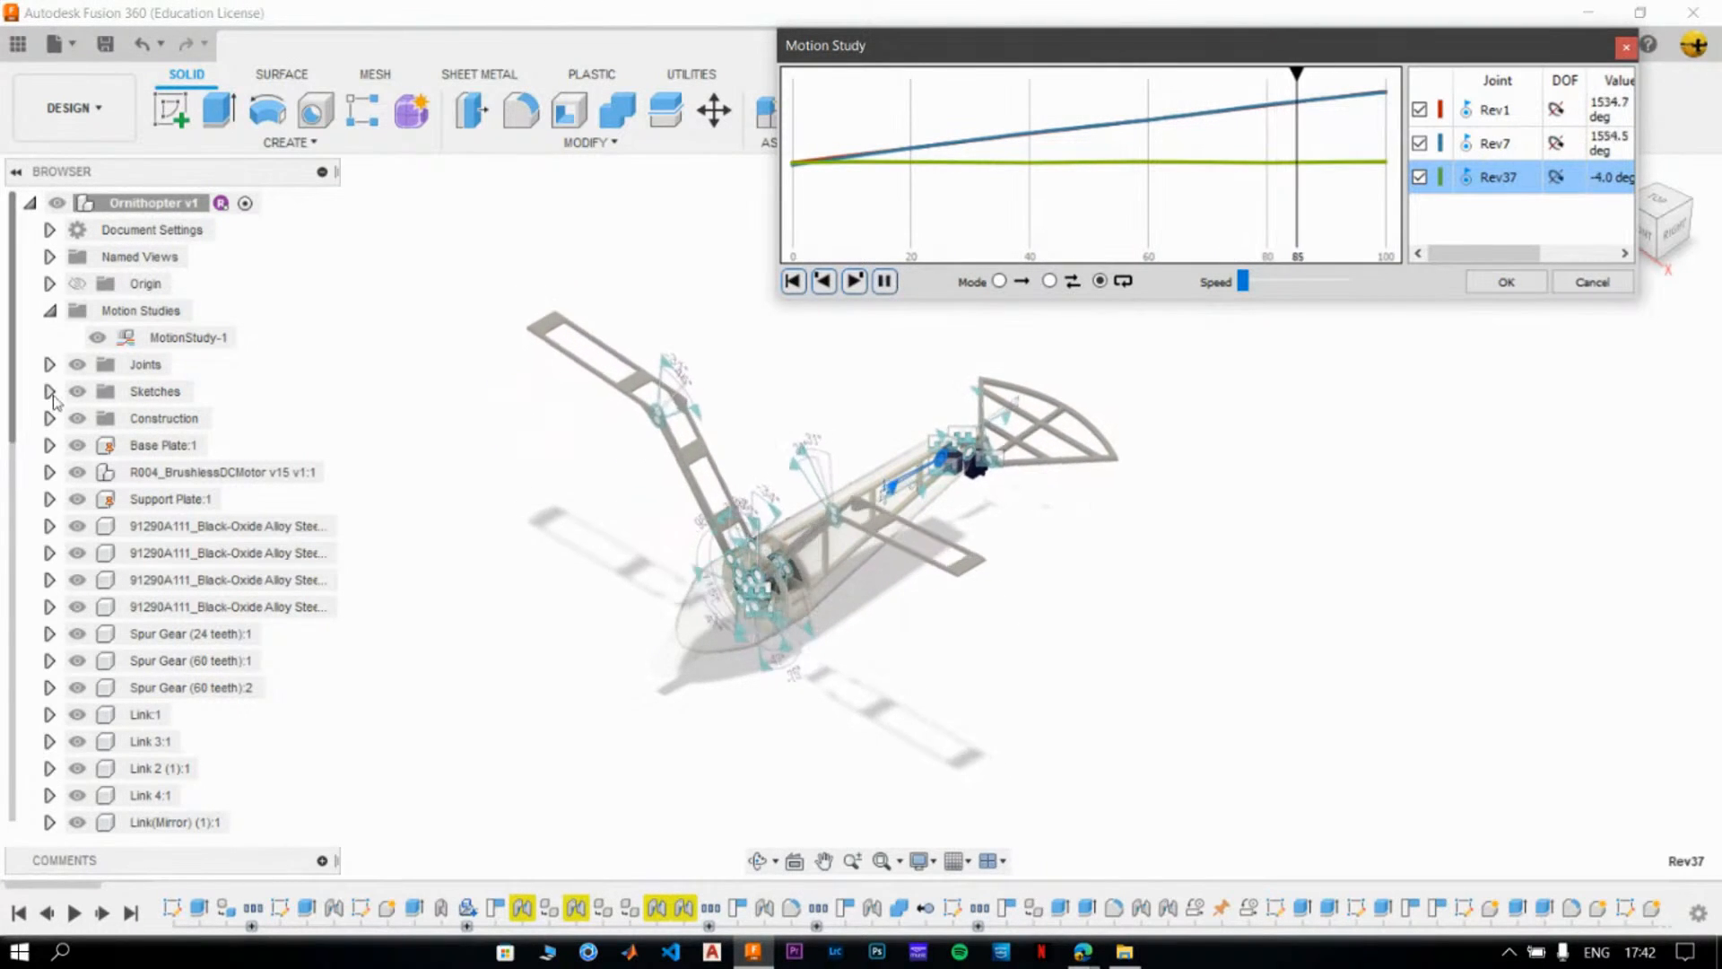
# - Hide the joints while the motion study plays, and close the study with the component positions reverted
pyautogui.click(77, 364)
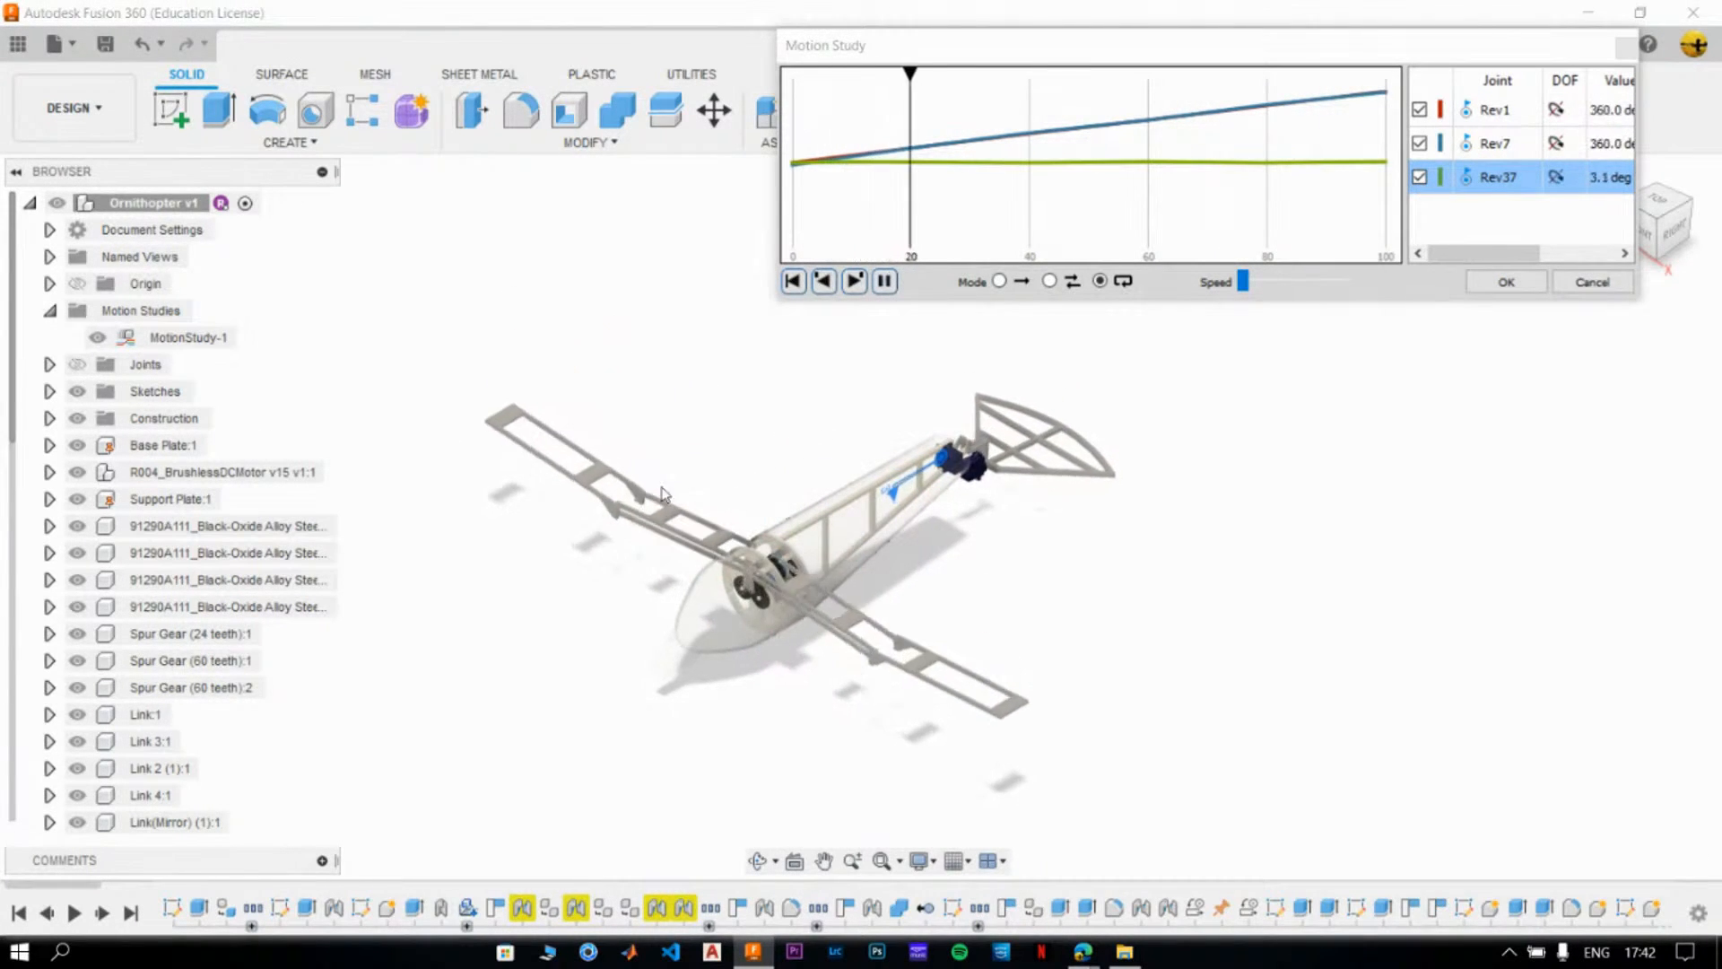
pyautogui.click(1273, 555)
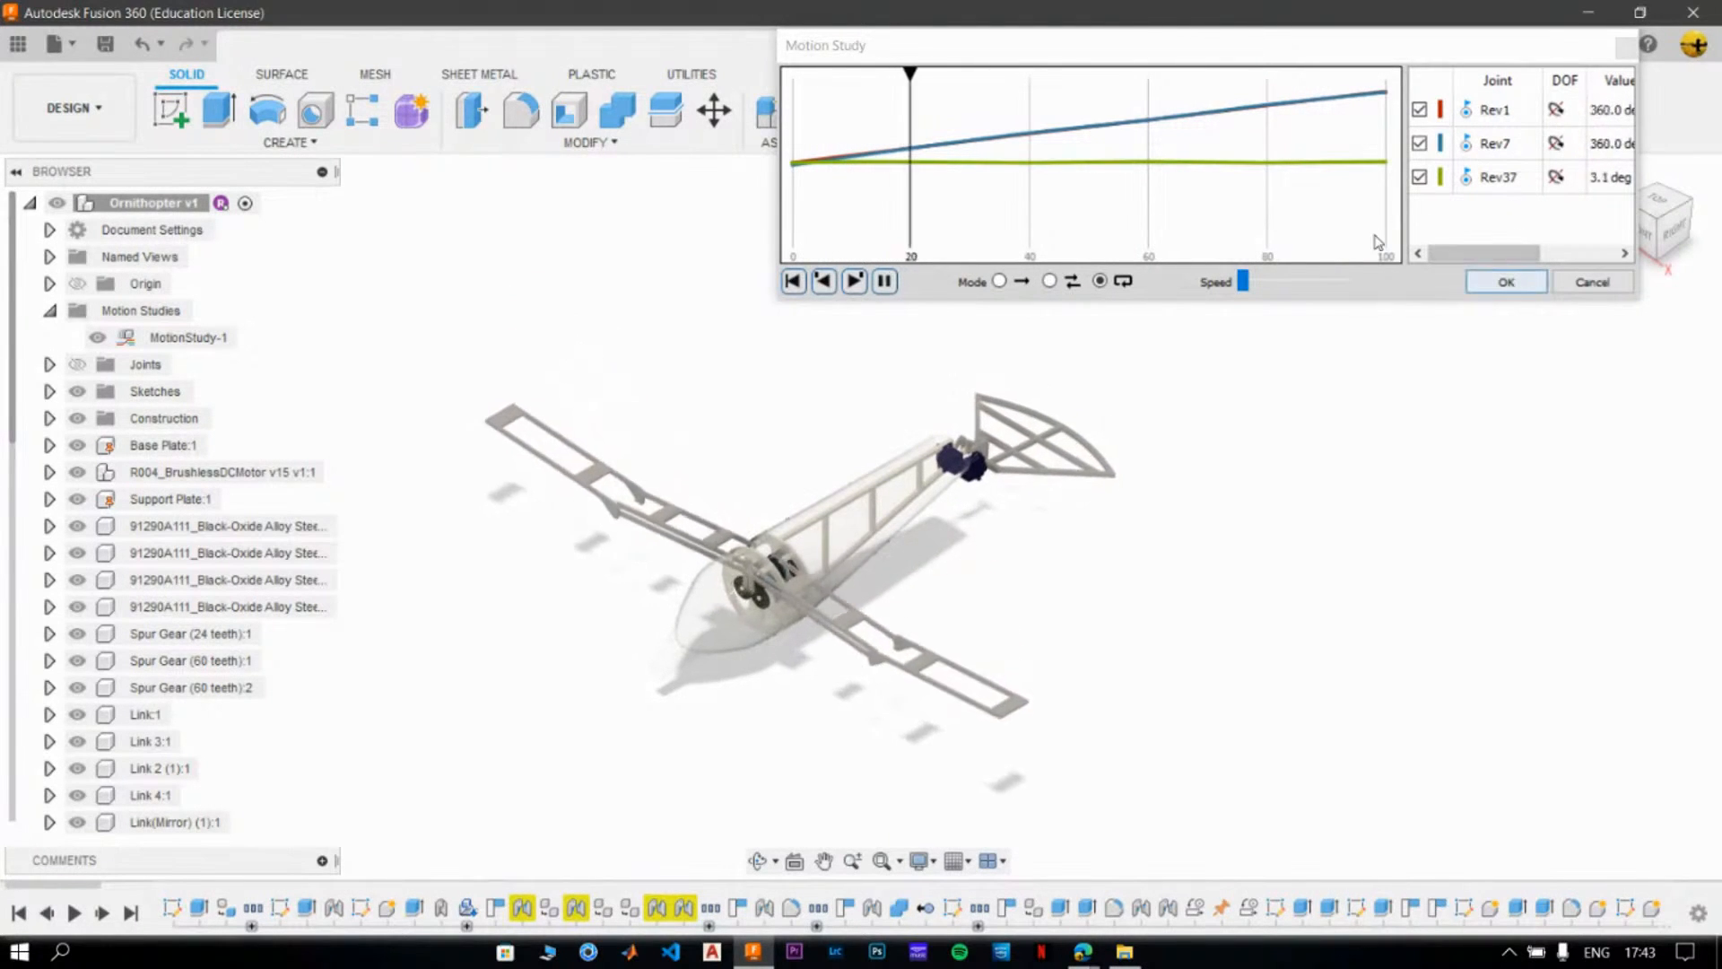
pyautogui.click(1521, 293)
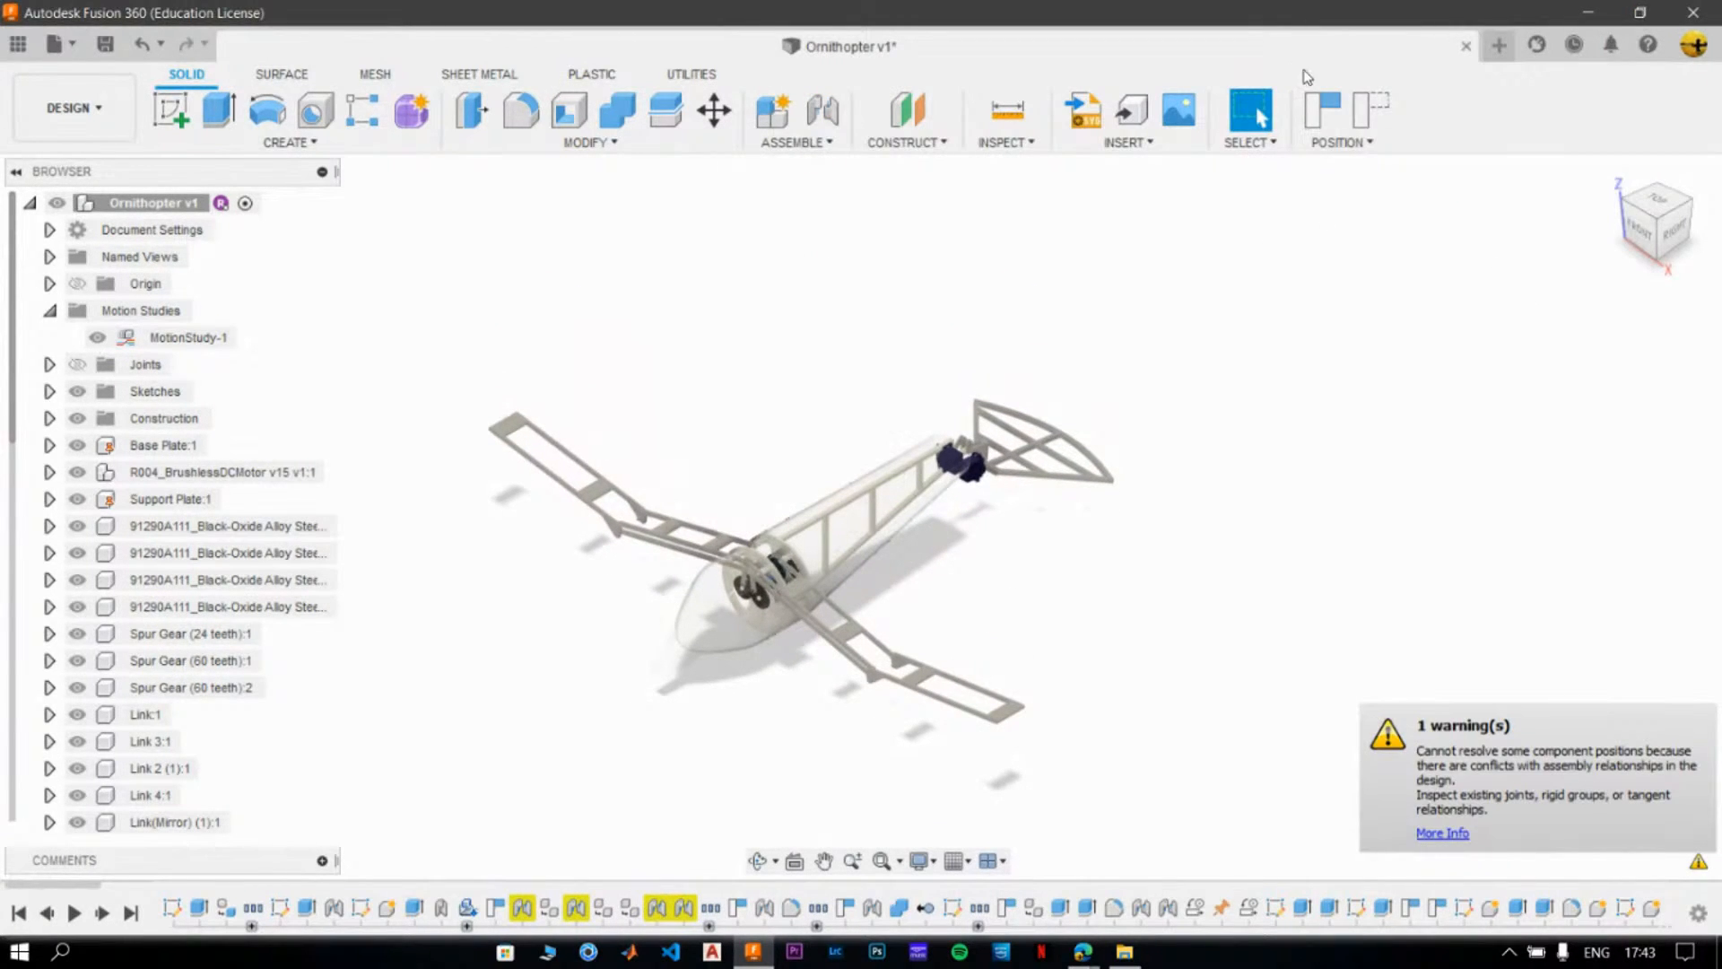
pyautogui.click(1367, 112)
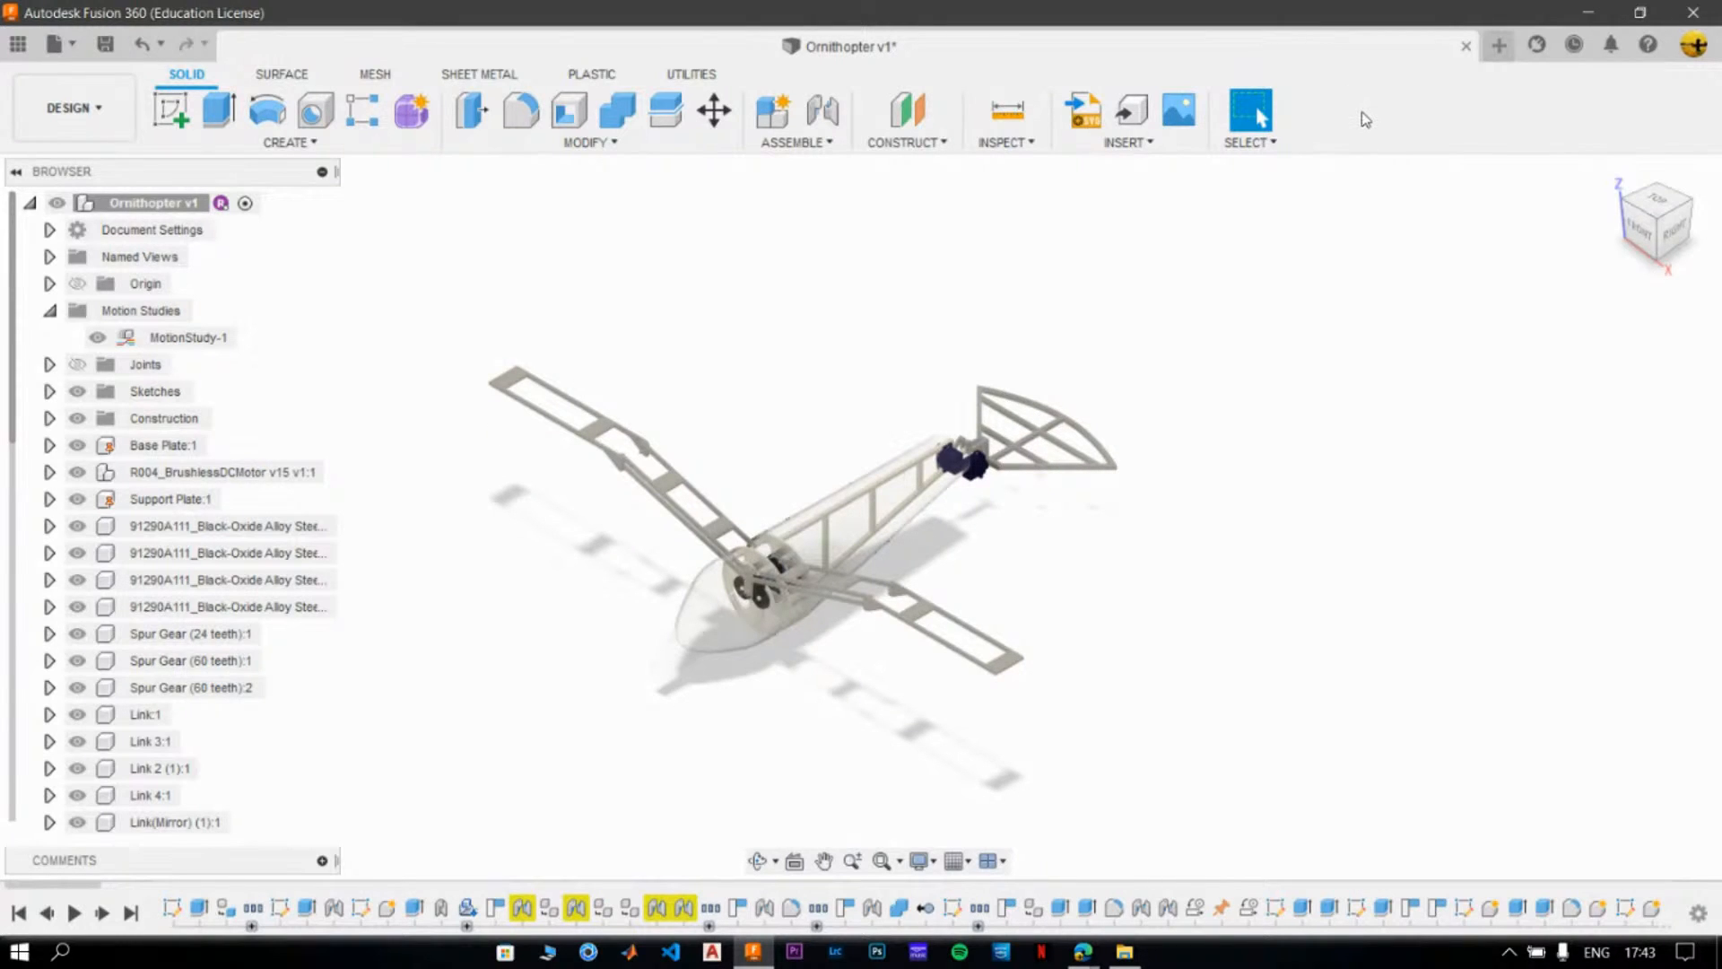
# - Switch to the Render workspace and turn the view around the ornithopter in quarter turns to inspect it from all sides
pyautogui.click(74, 108)
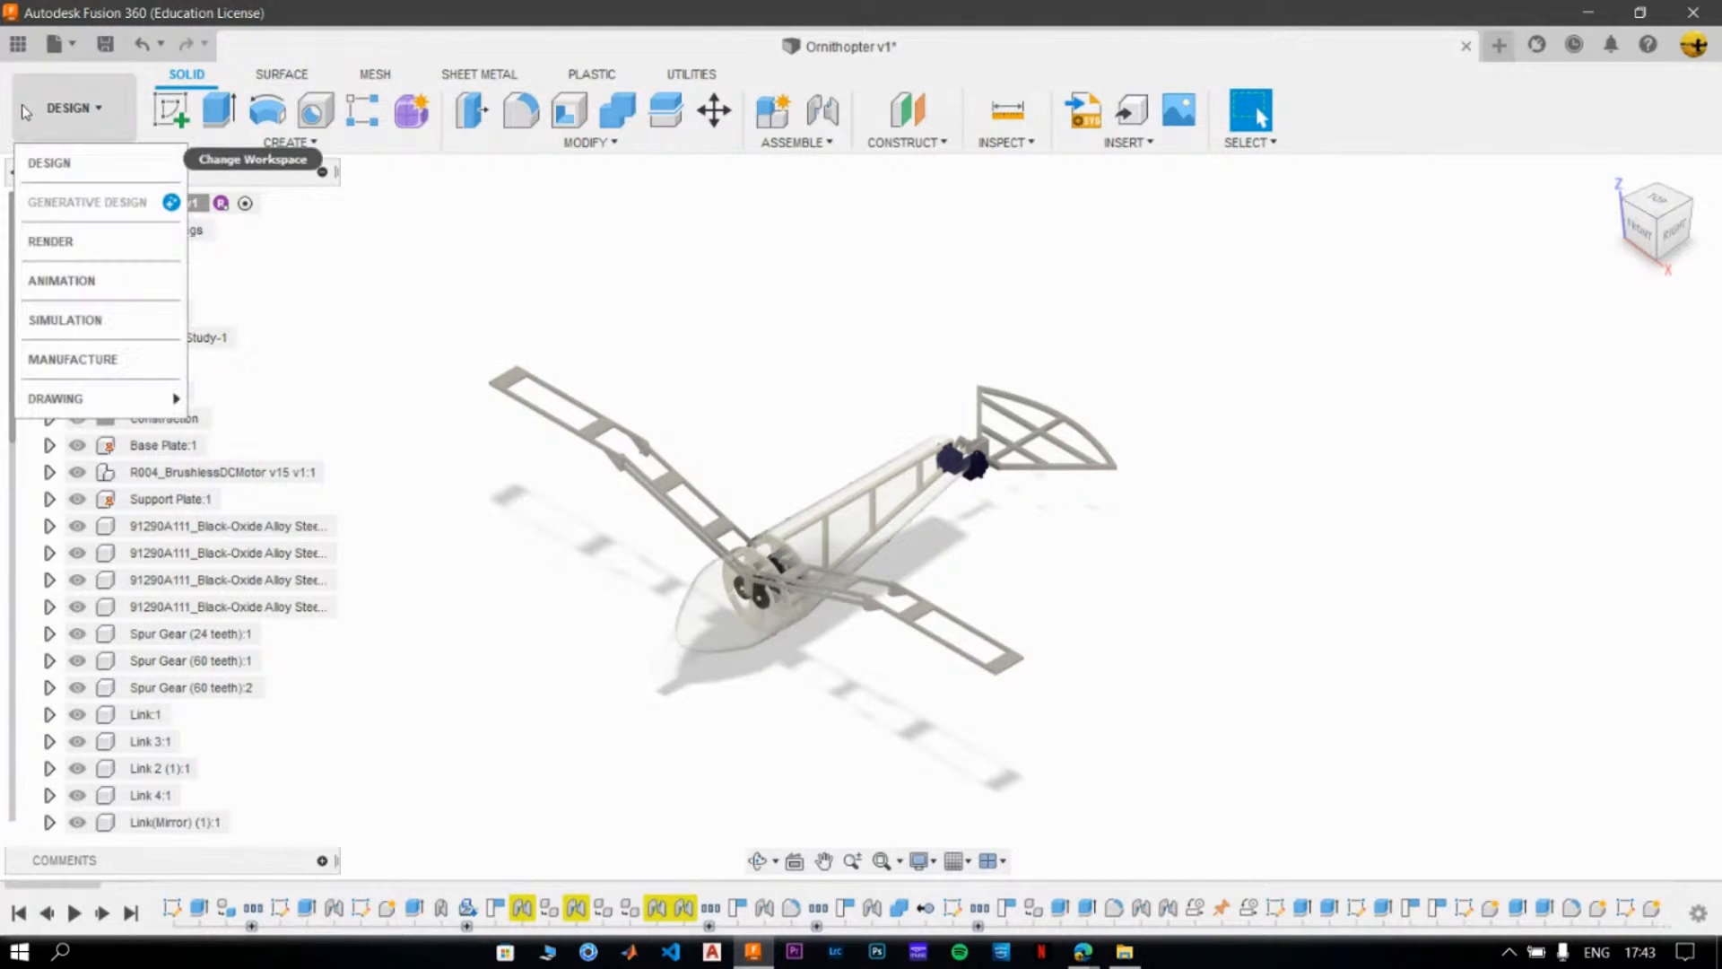
pyautogui.click(52, 244)
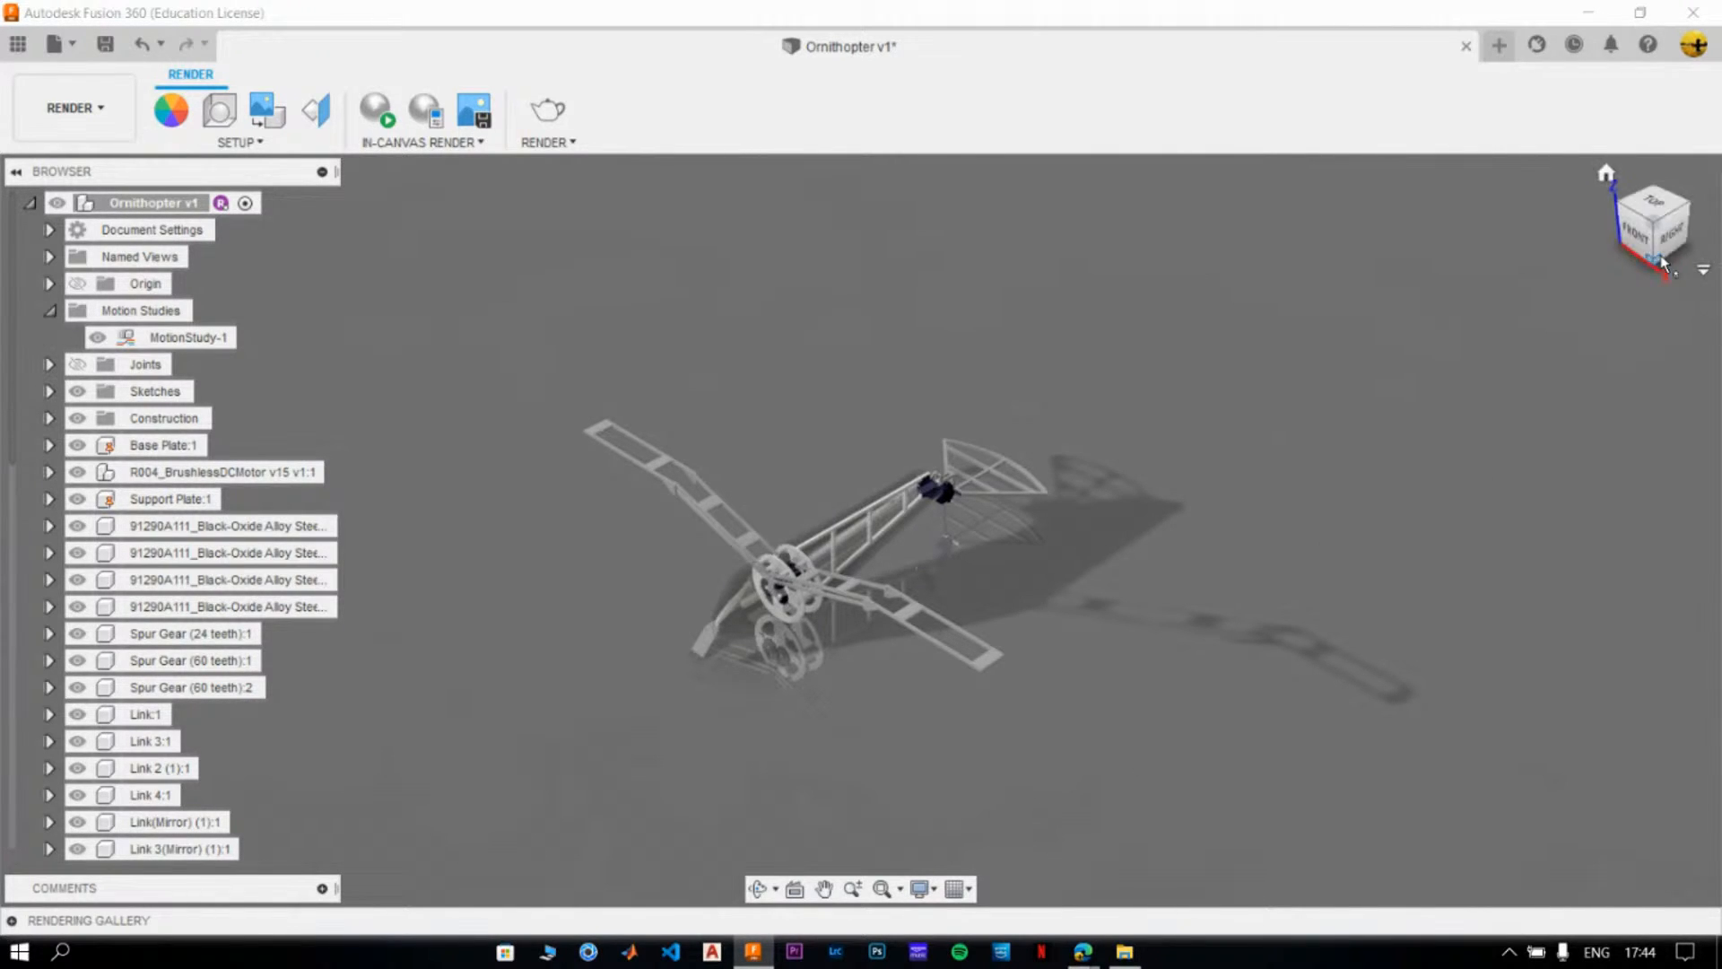
pyautogui.click(1681, 204)
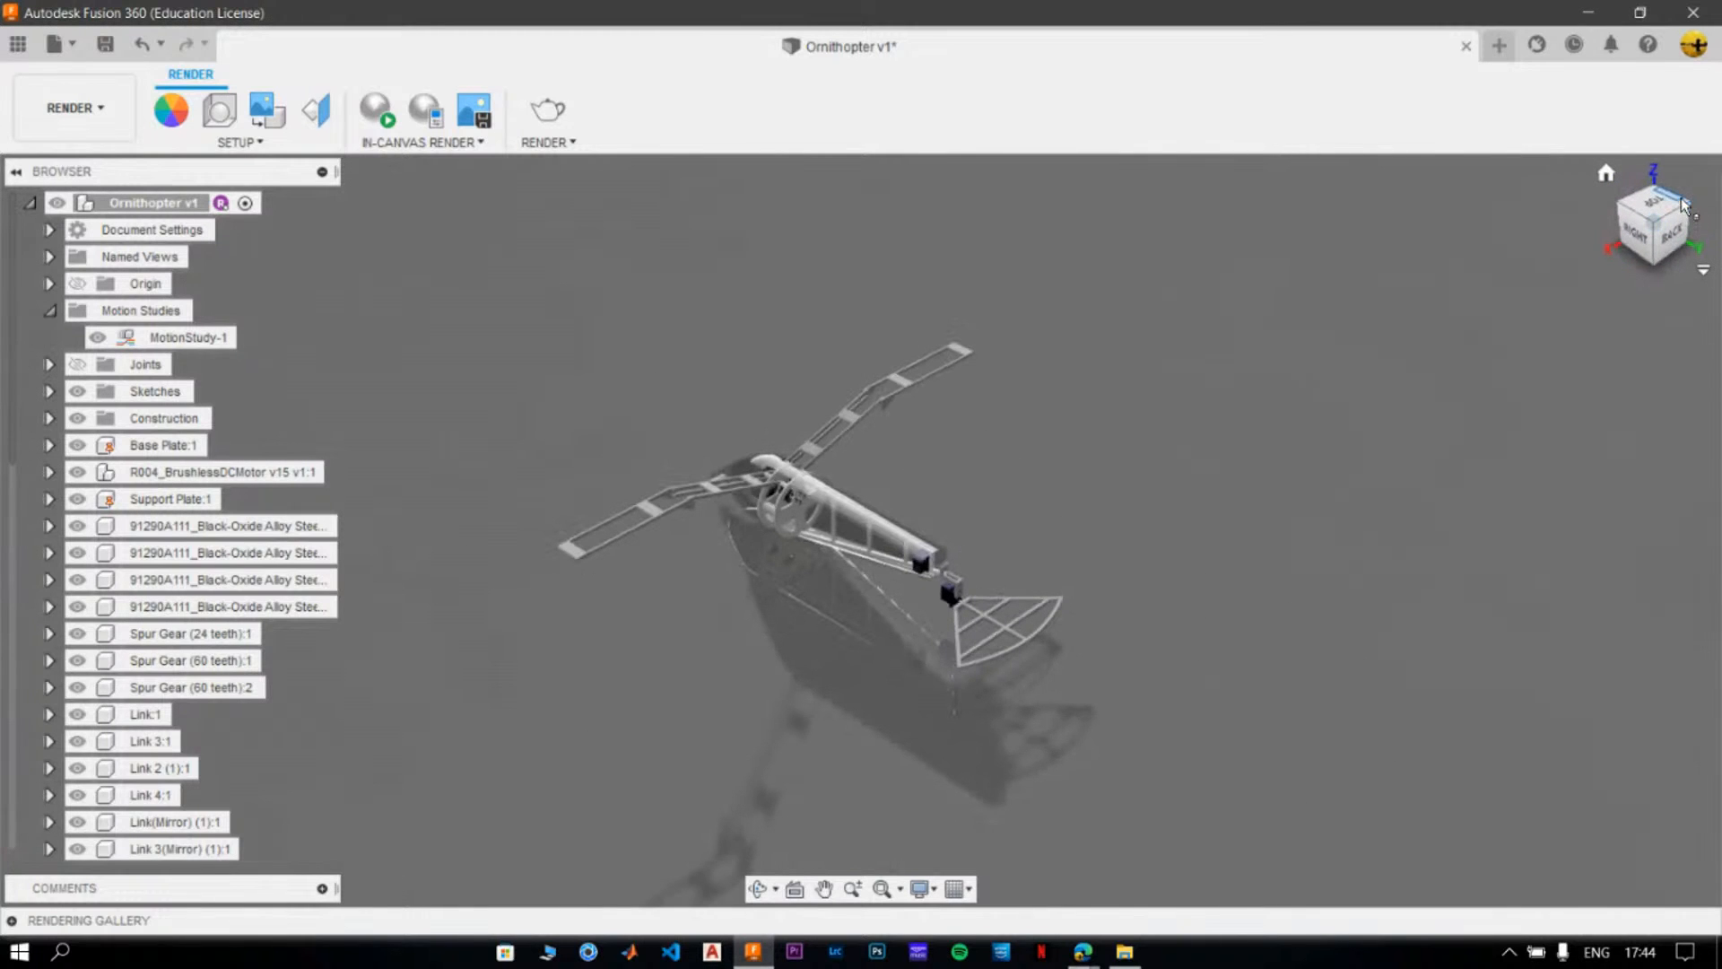
pyautogui.click(1686, 208)
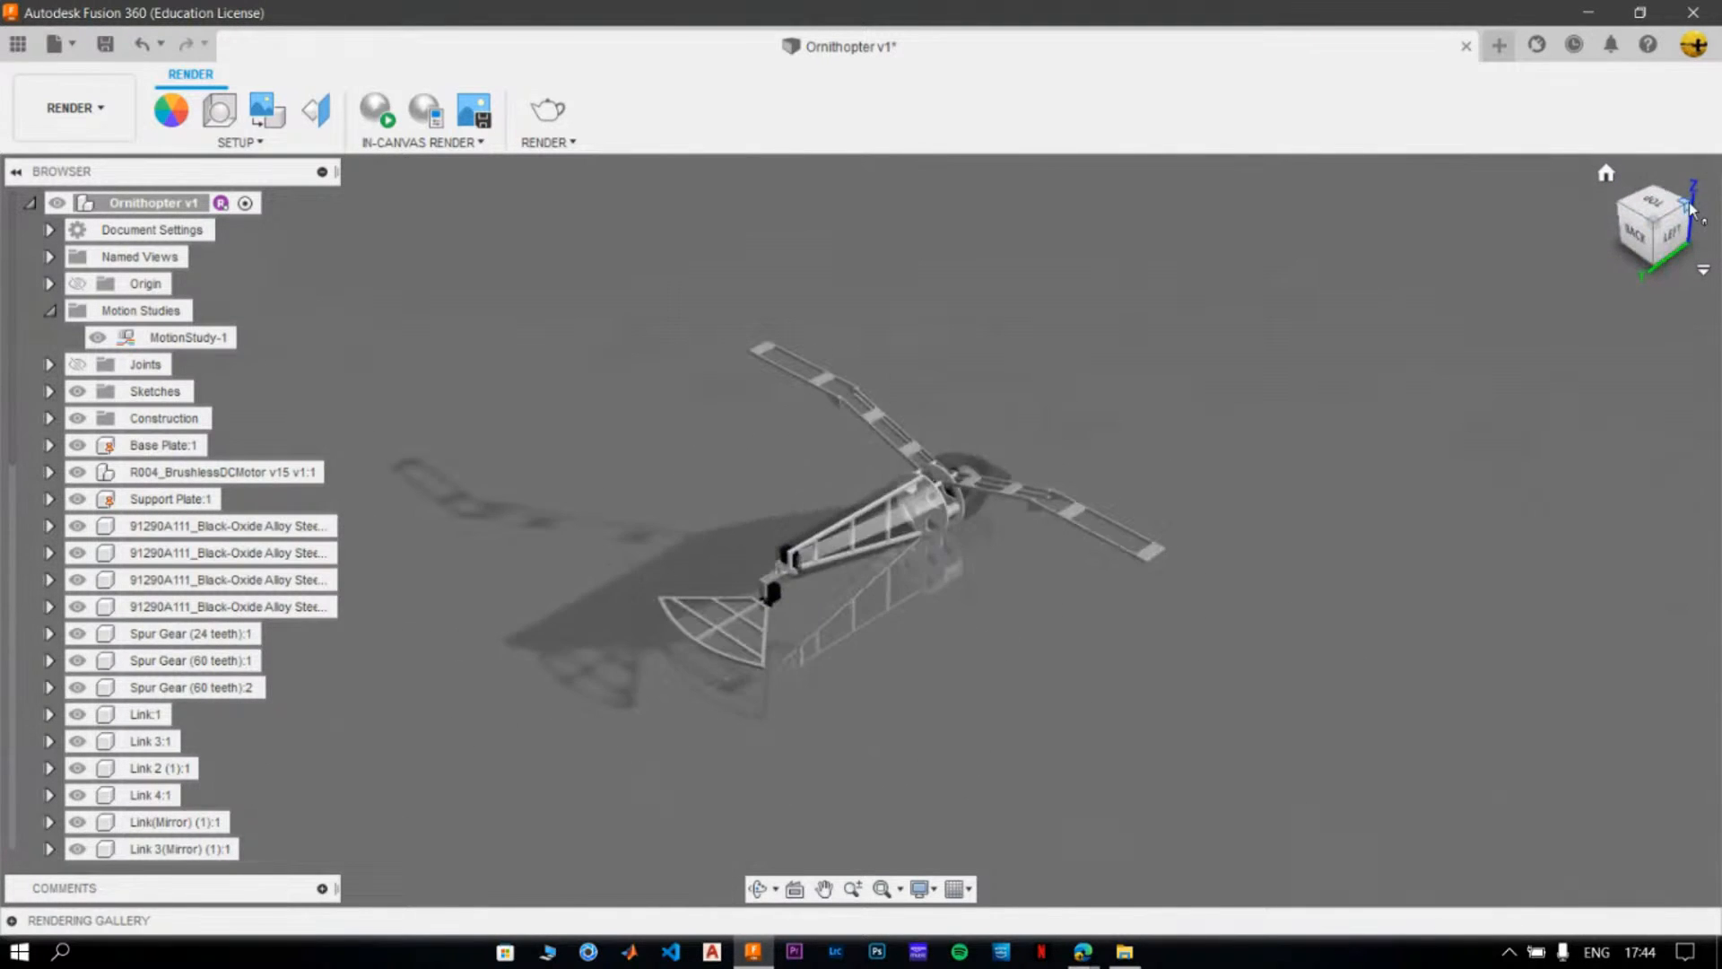
pyautogui.click(1686, 209)
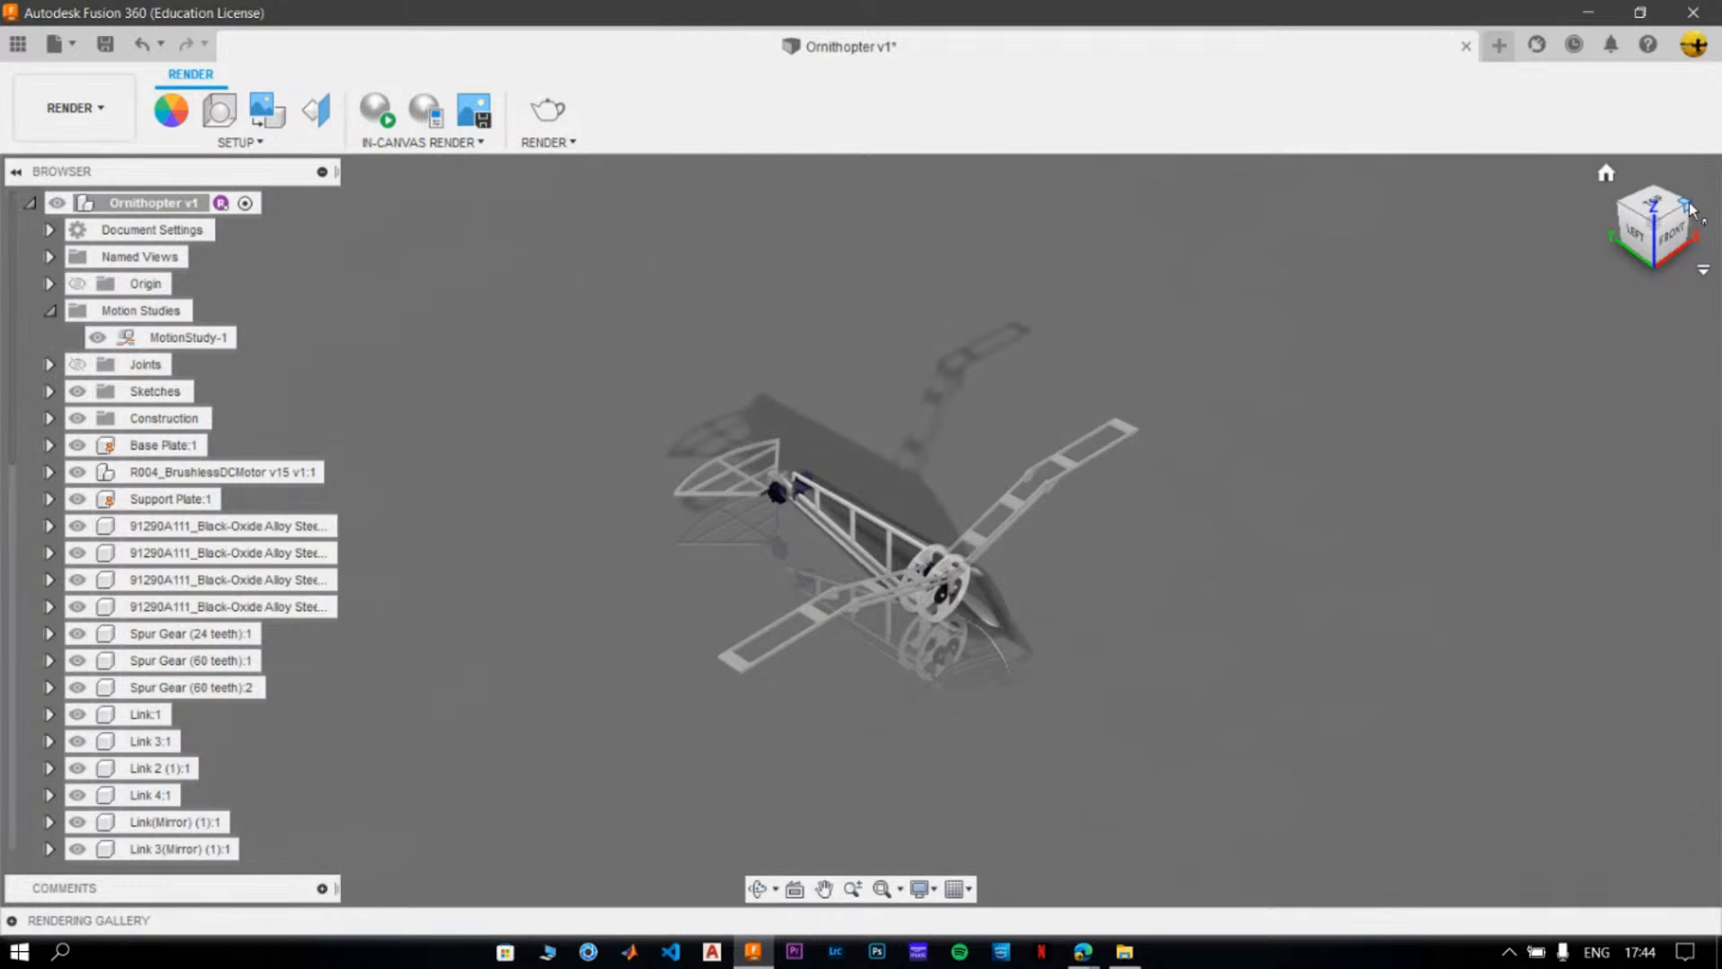
pyautogui.click(1686, 208)
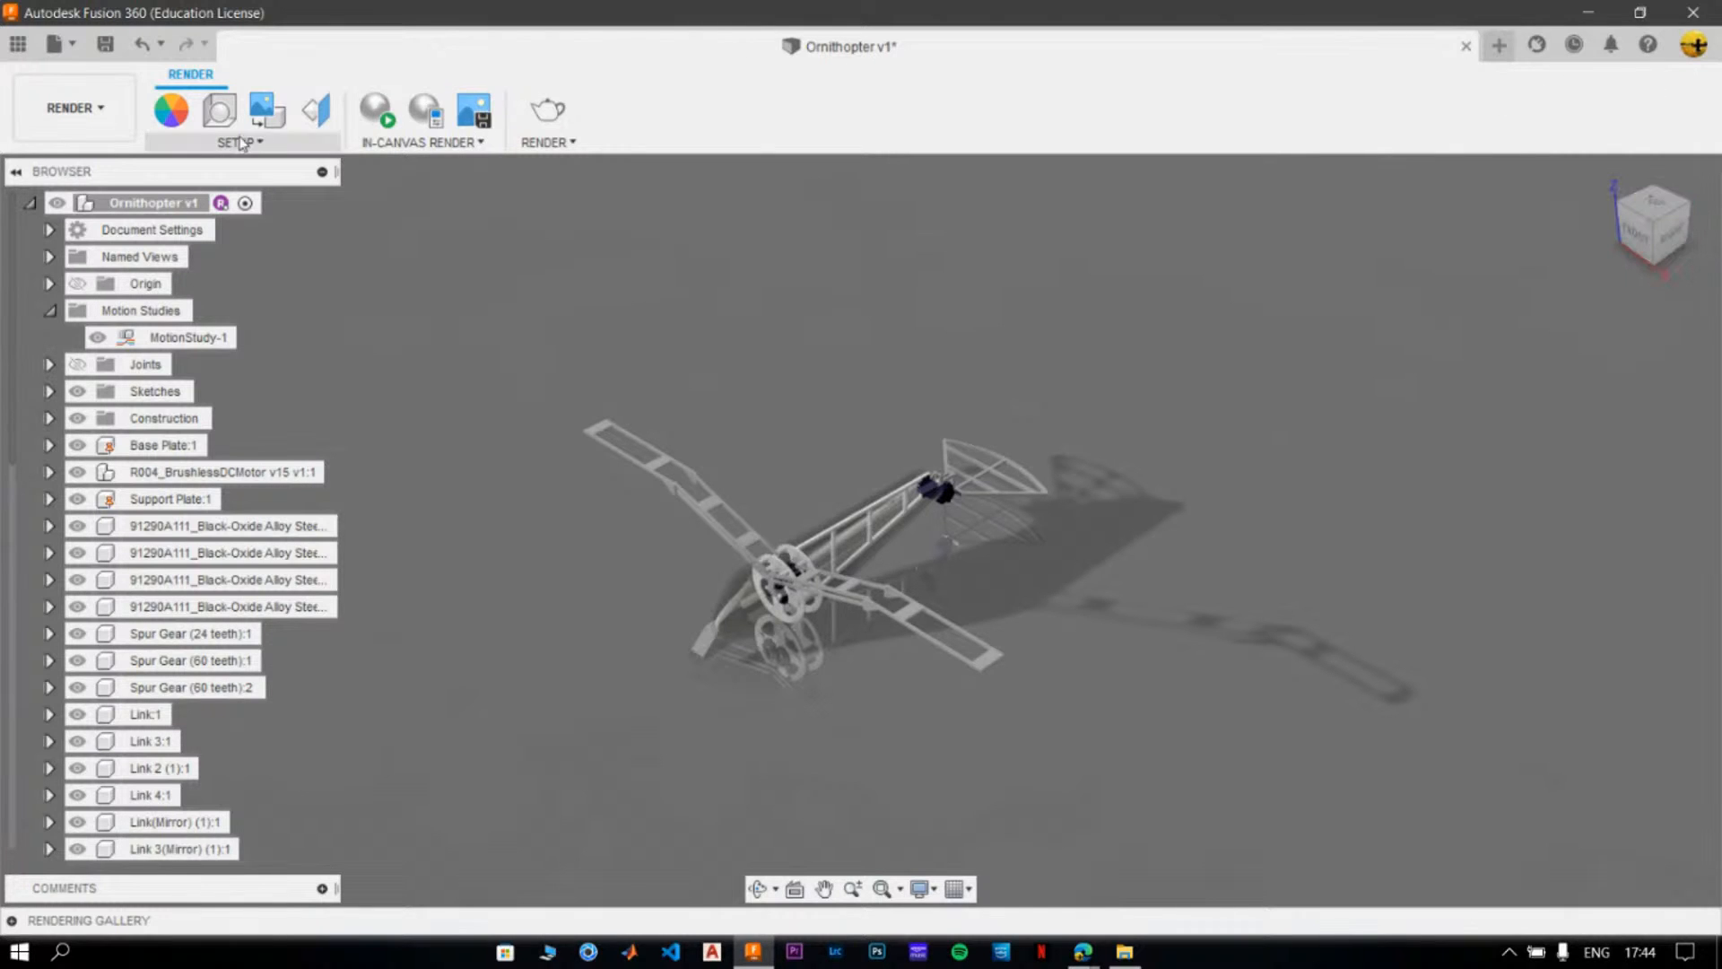
# - Apply the Photobooth environment from the Fusion 360 library to the render scene, keeping the background set to Environment
pyautogui.click(219, 115)
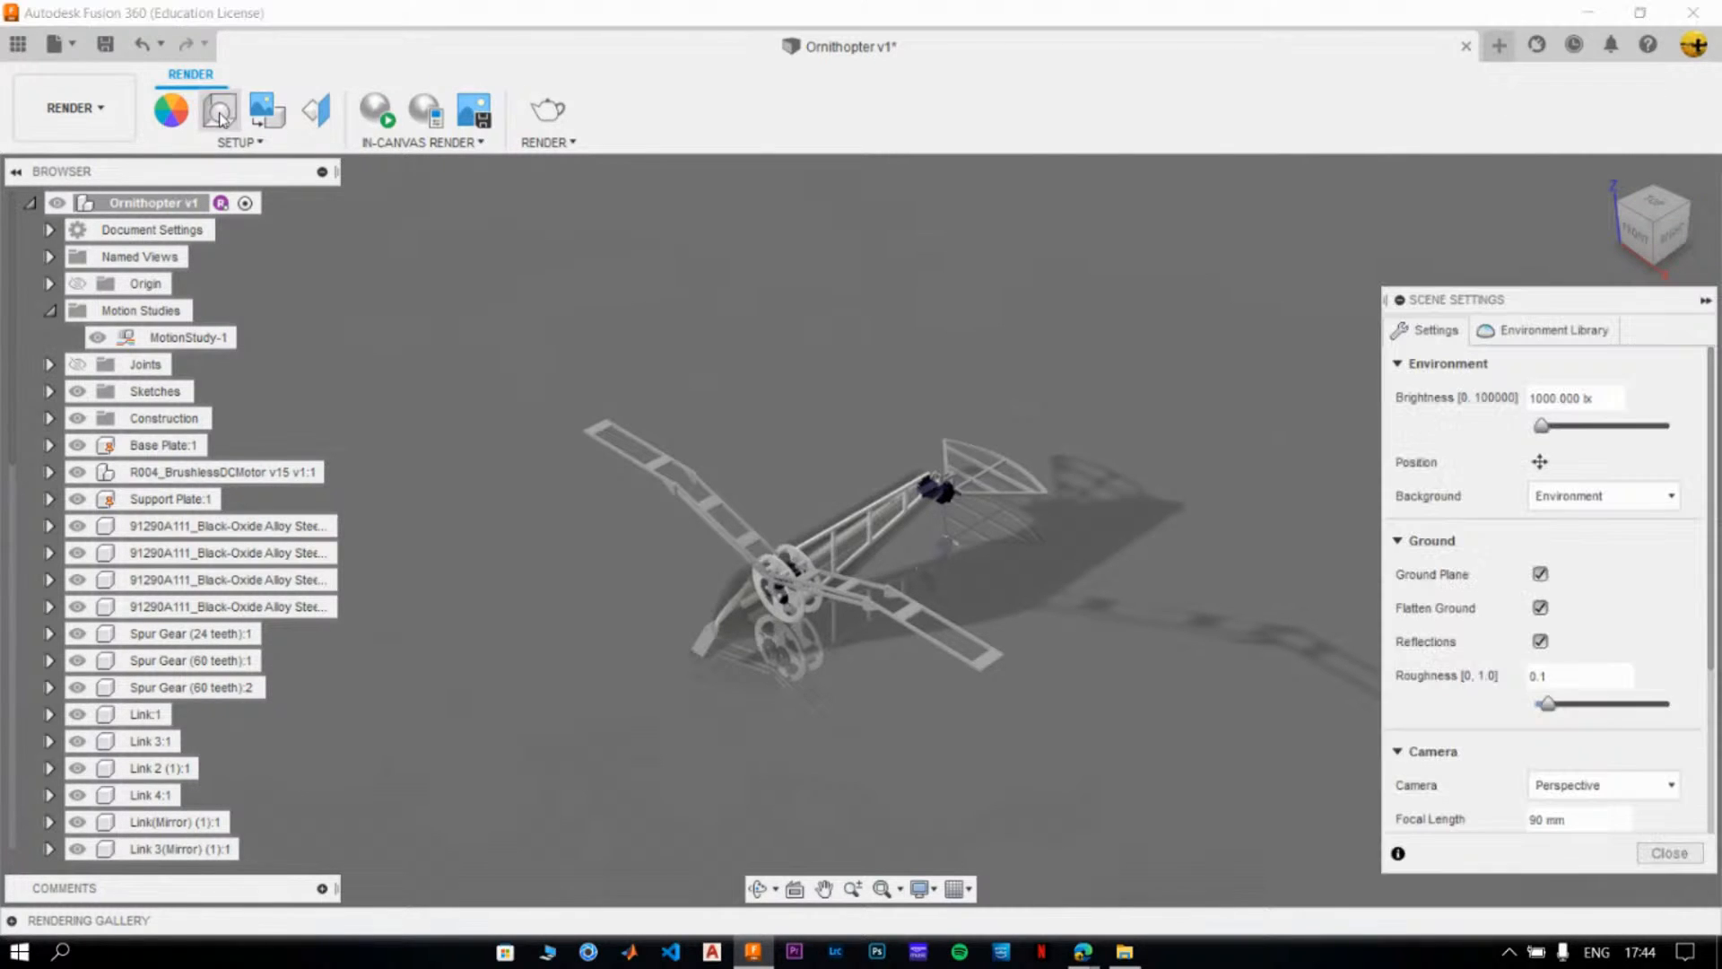
pyautogui.click(1589, 498)
pyautogui.click(1583, 528)
pyautogui.click(1551, 330)
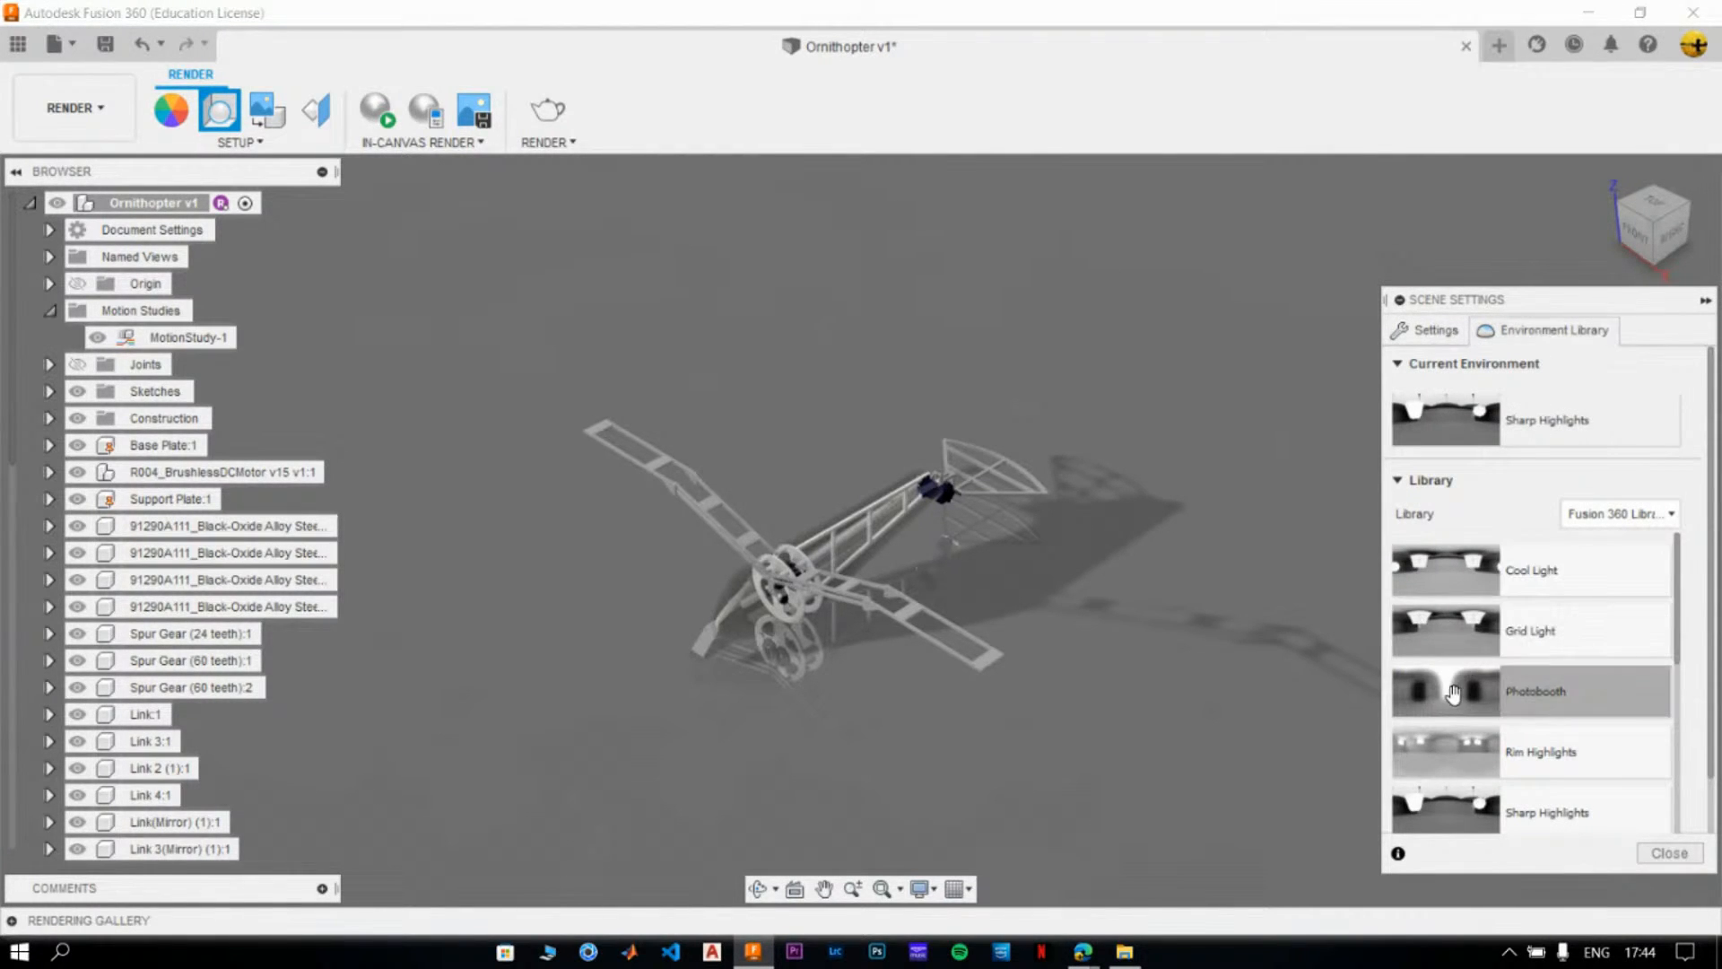
pyautogui.moveTo(1453, 698); pyautogui.dragTo(1479, 417)
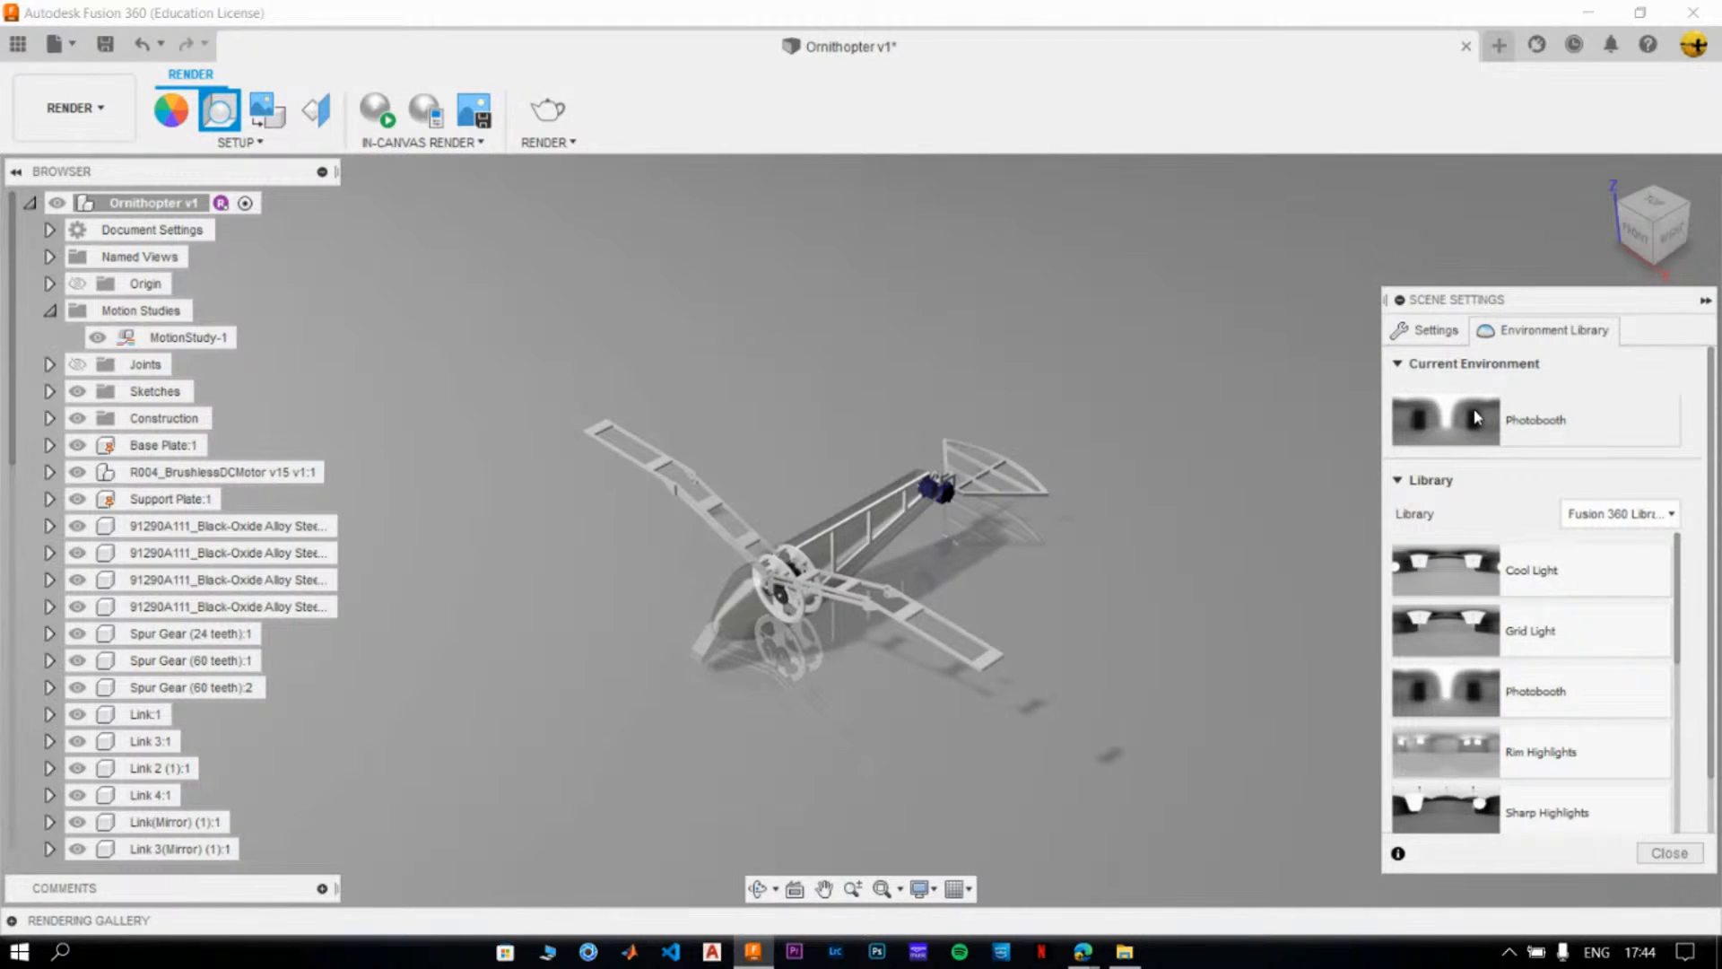
# - Rotate the scene's environment lighting to -50.2 degrees
pyautogui.click(1431, 331)
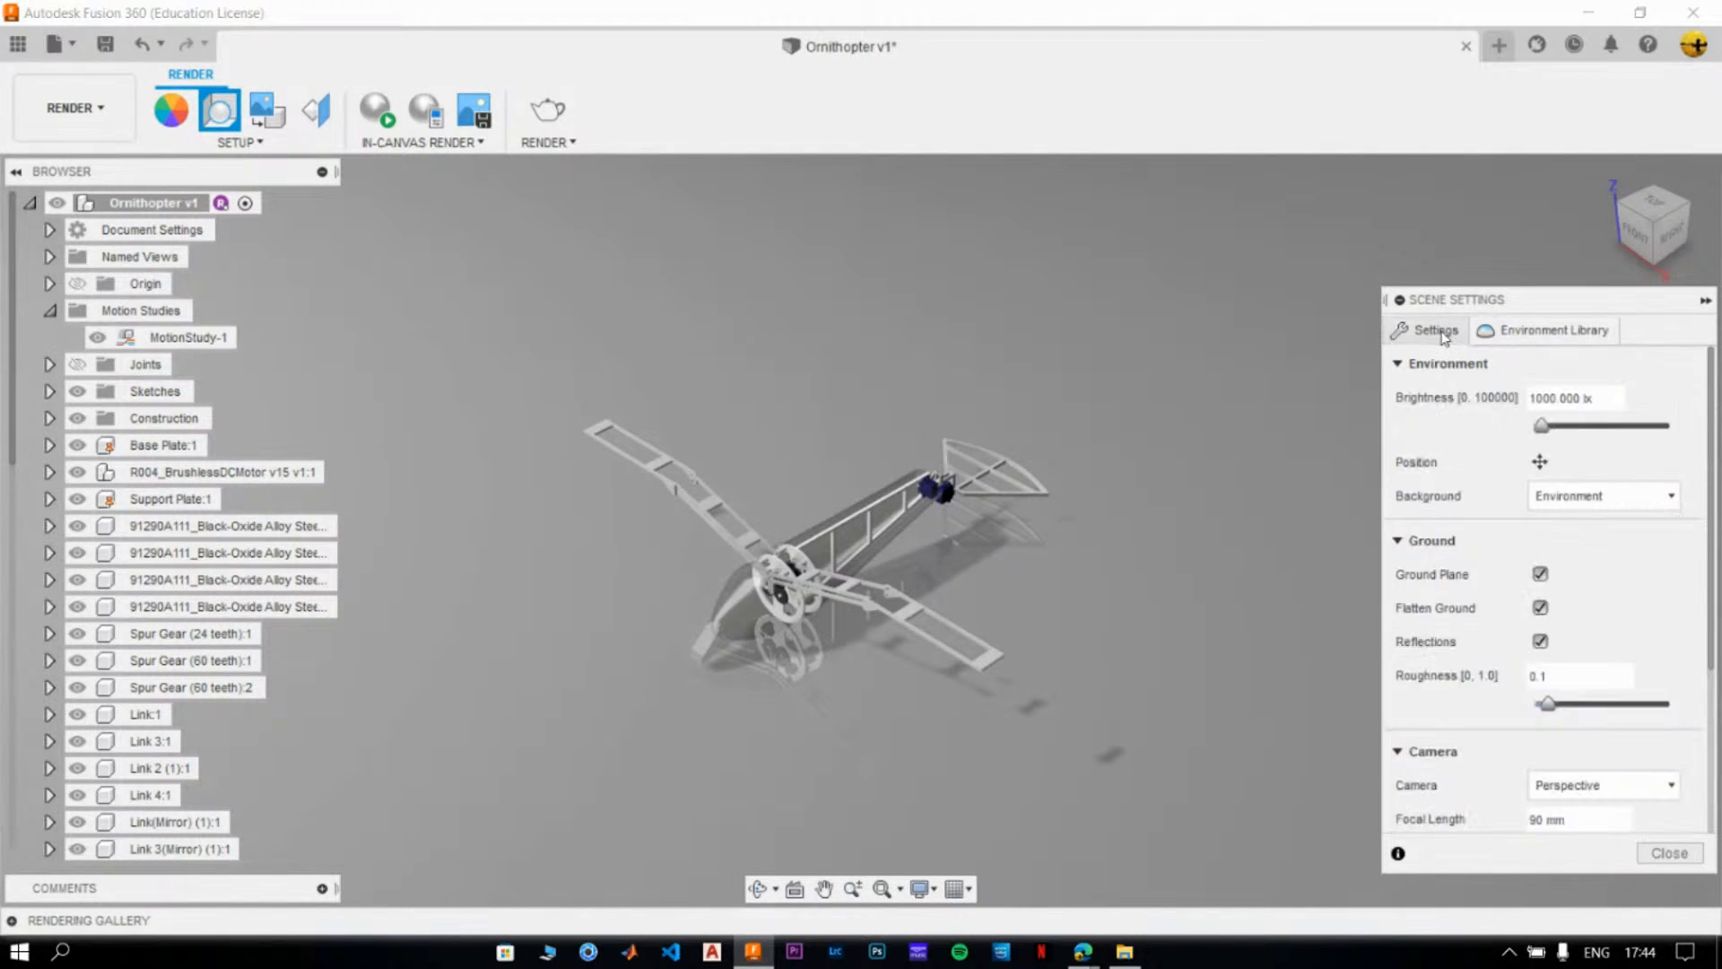
pyautogui.click(1540, 462)
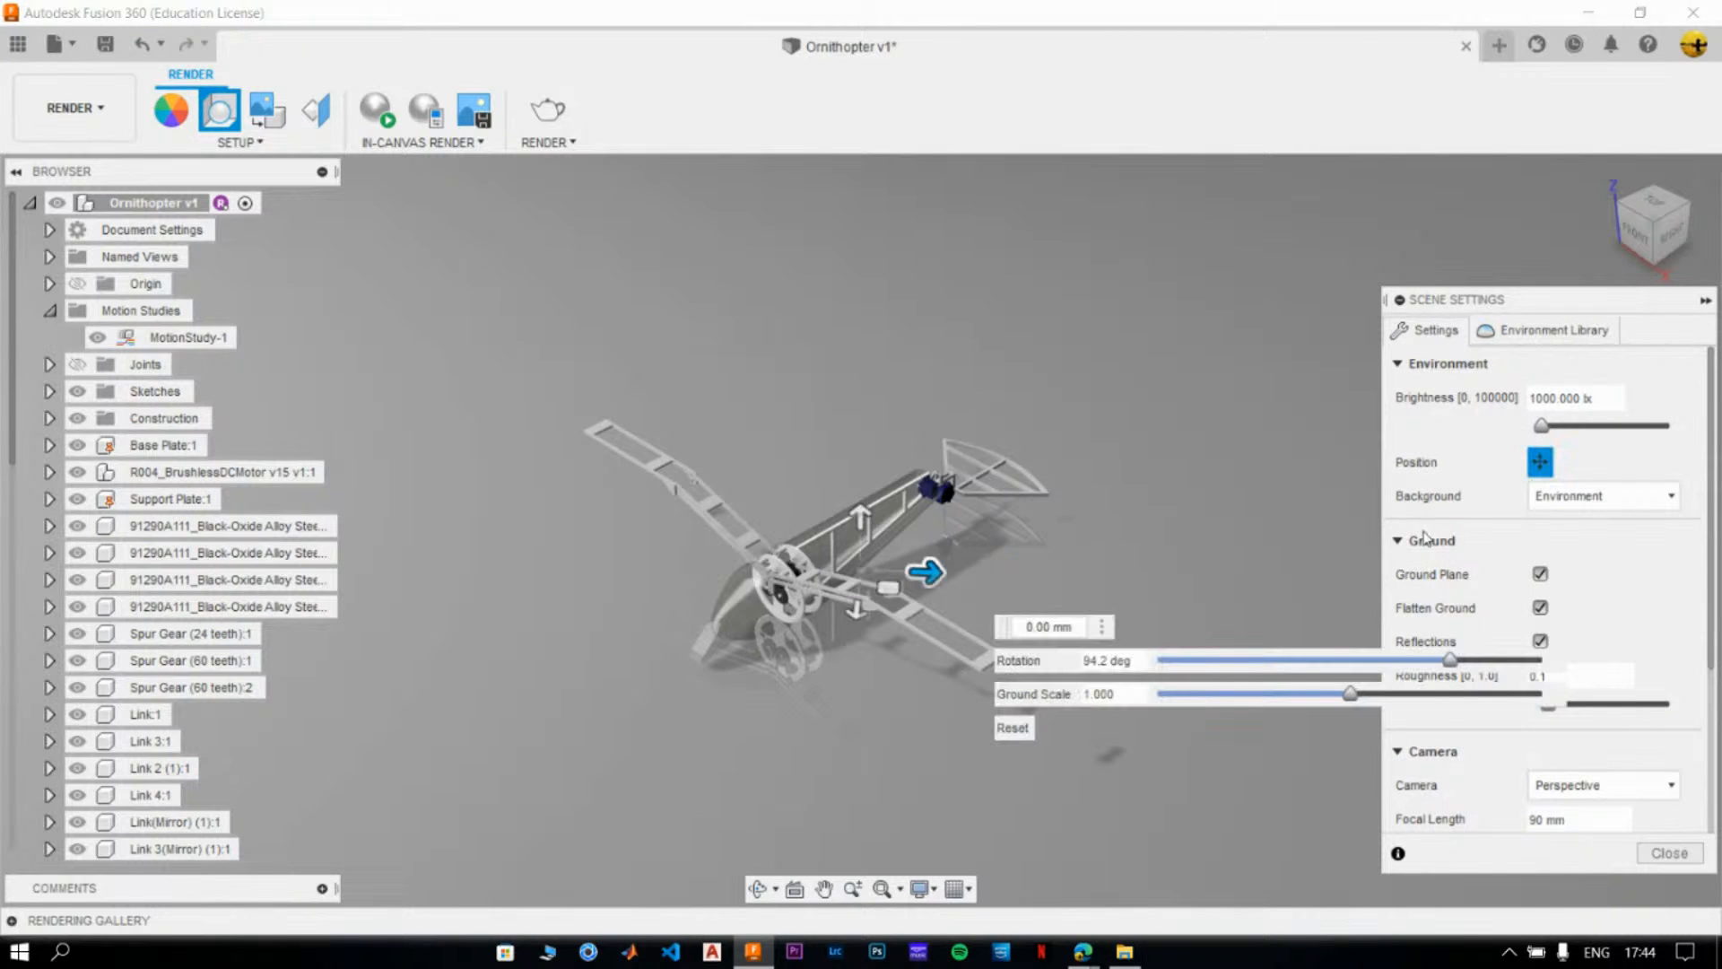
pyautogui.moveTo(1451, 662); pyautogui.dragTo(1297, 657)
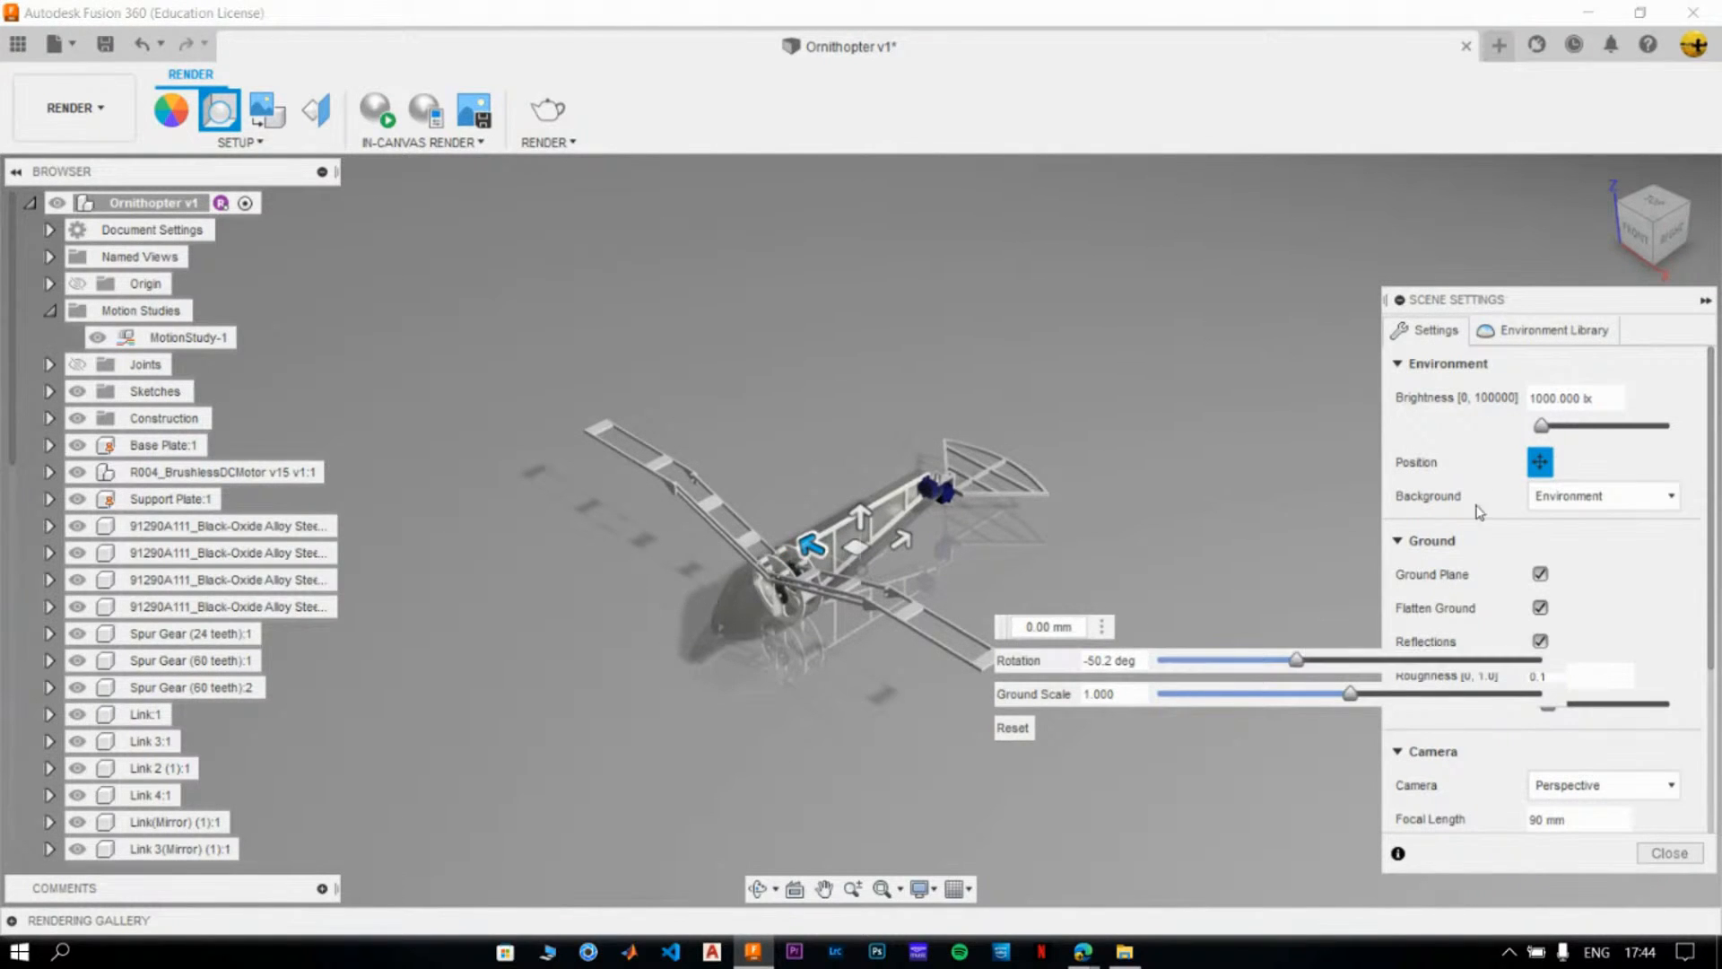
pyautogui.click(1538, 462)
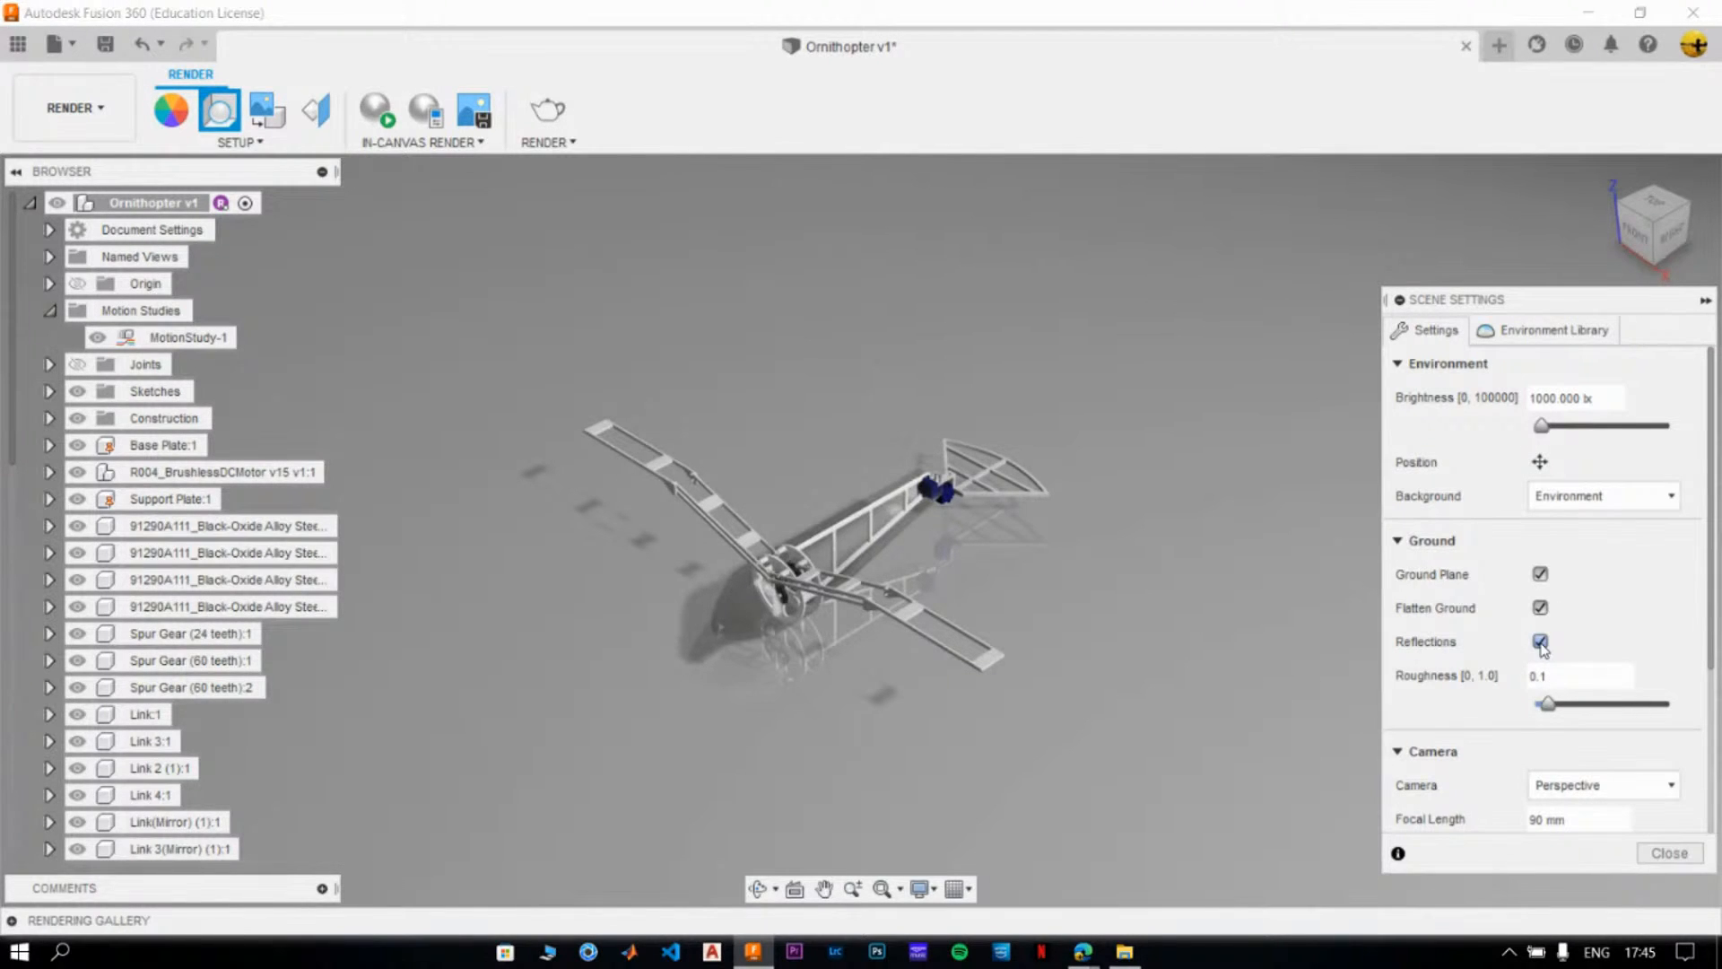
# - Turn off Flatten Ground, review the camera options in the scene settings, and close the settings
pyautogui.click(1541, 609)
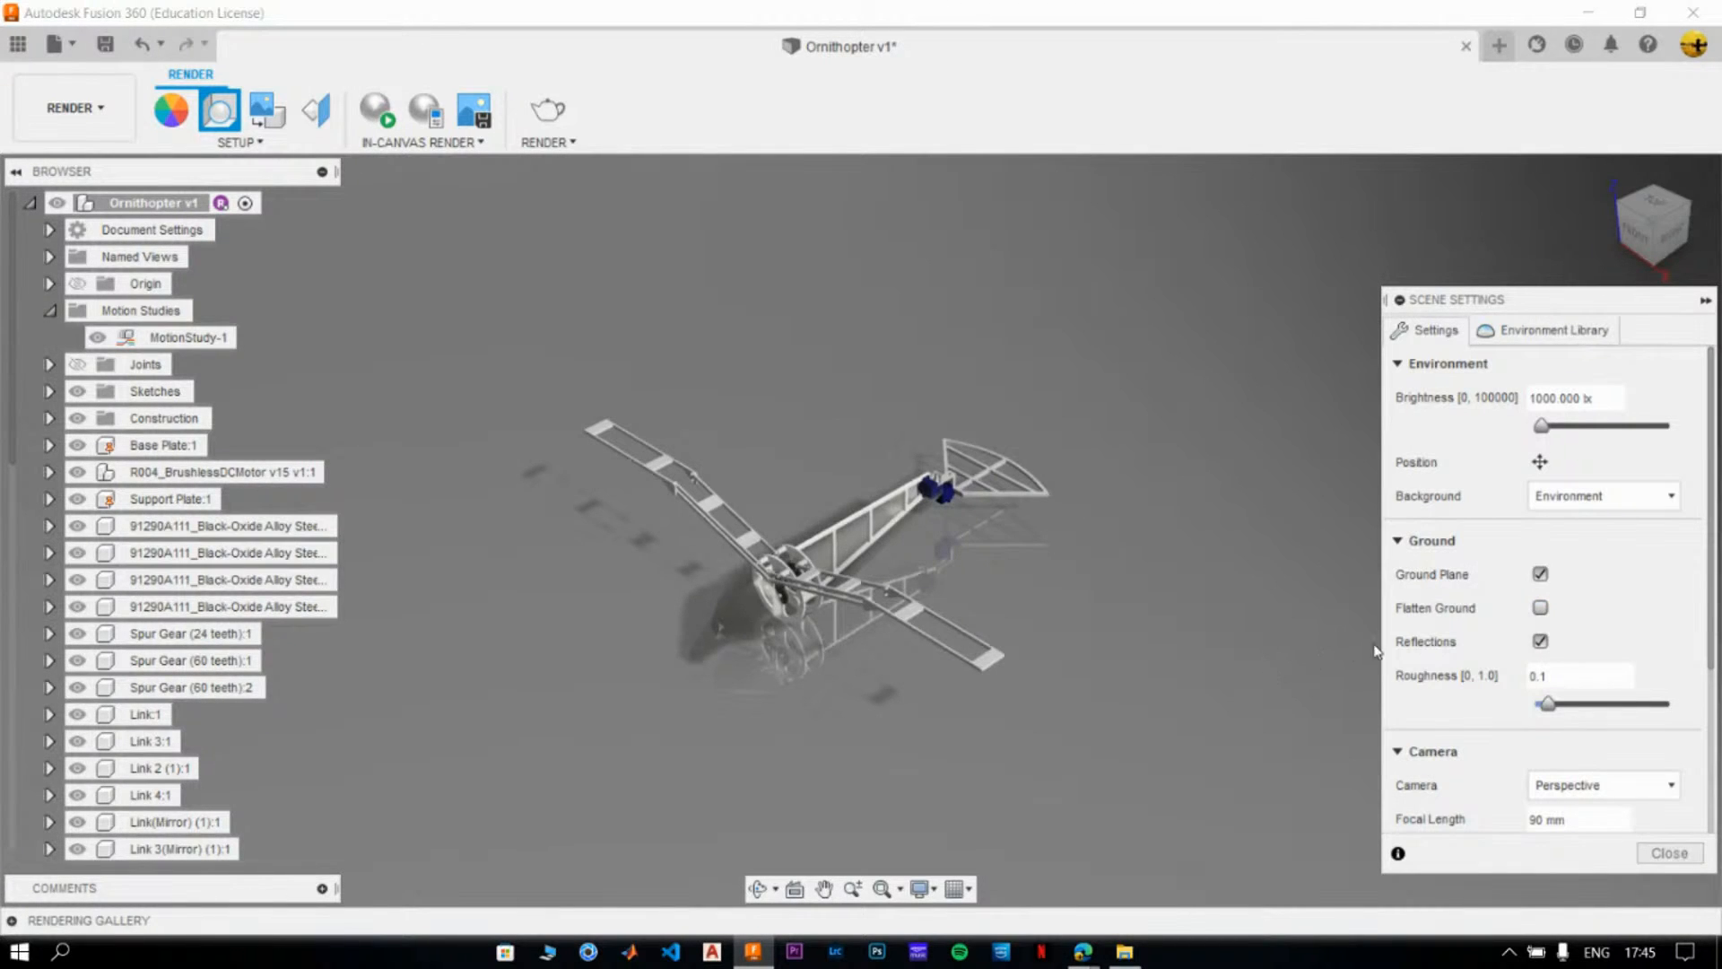
pyautogui.scroll(-3, 1493, 688)
pyautogui.scroll(-1, 1404, 753)
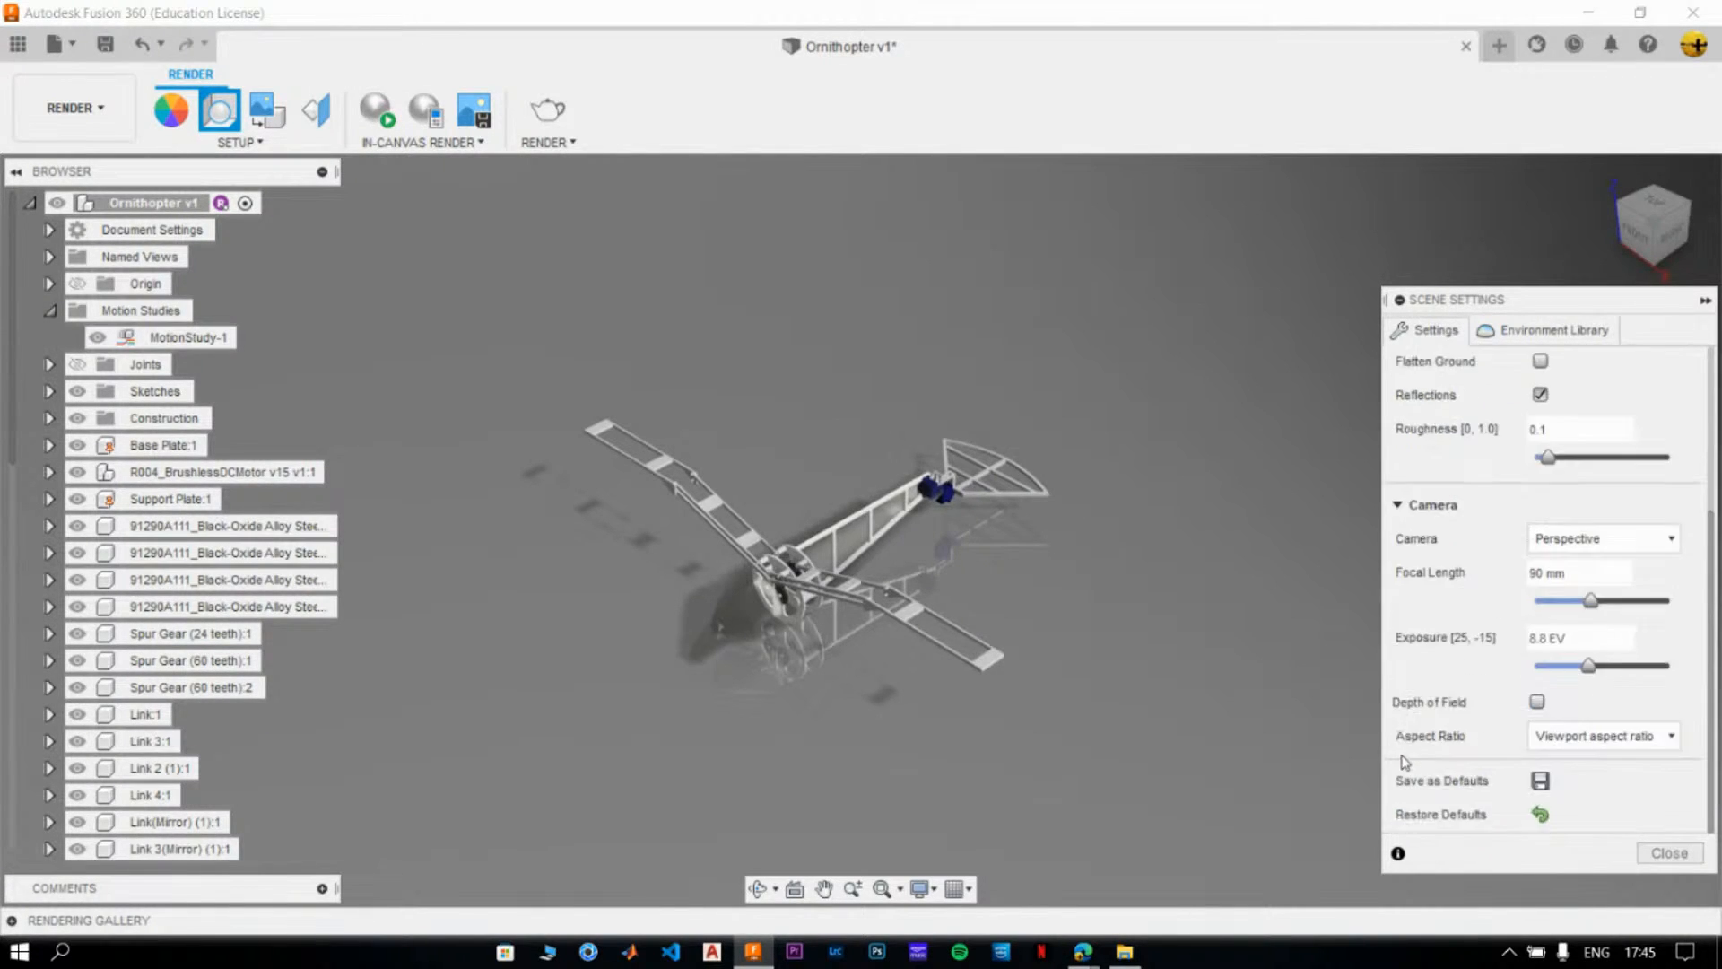
pyautogui.scroll(4, 1435, 740)
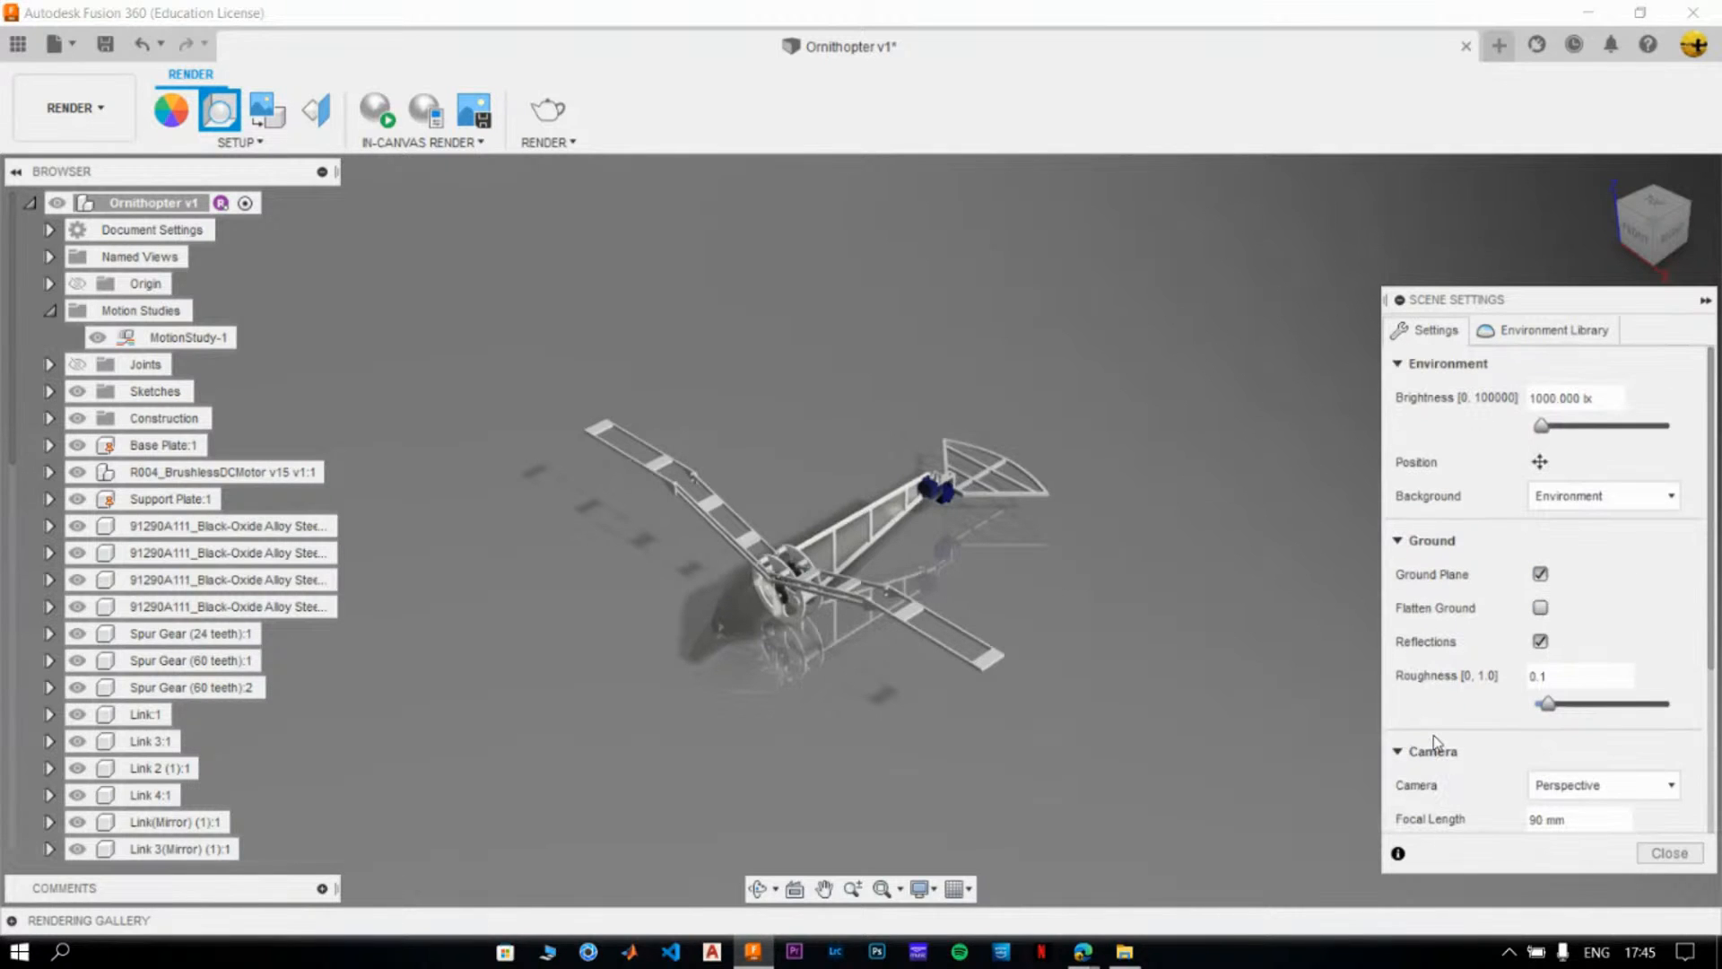
pyautogui.click(1663, 854)
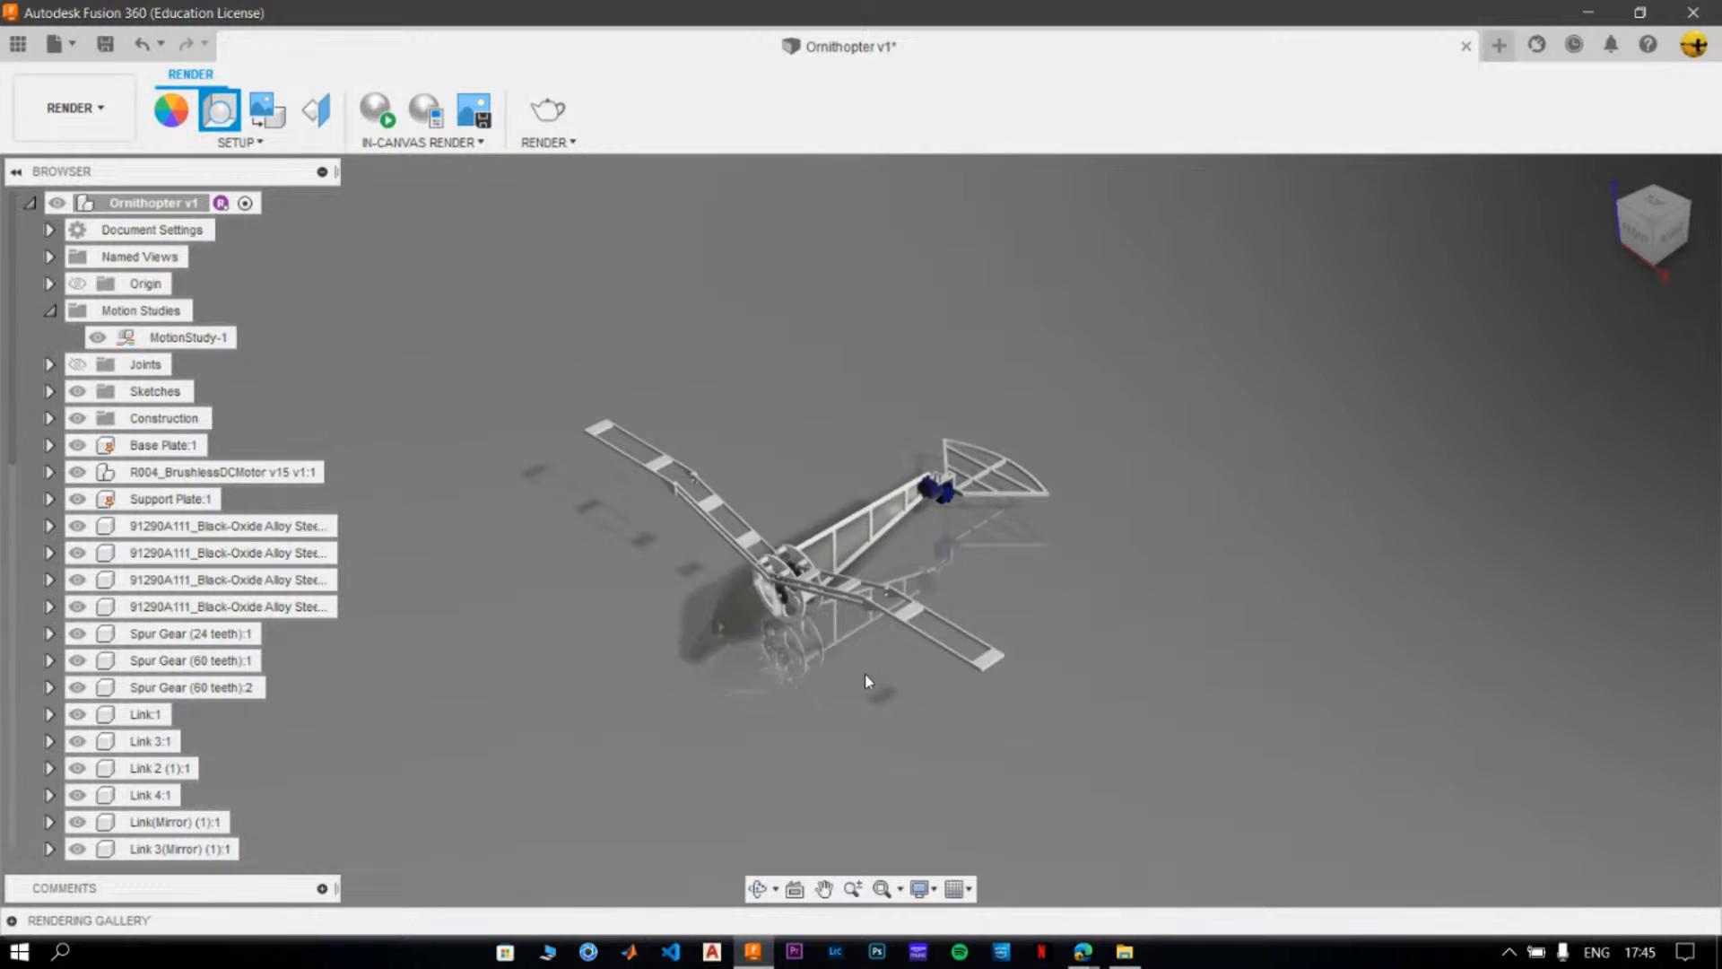
# - Frame the ornithopter closely, submit a cloud render with the Print 8.5x11" 300PPI preset at Final quality, and expand the rendering gallery
pyautogui.scroll(3, 867, 682)
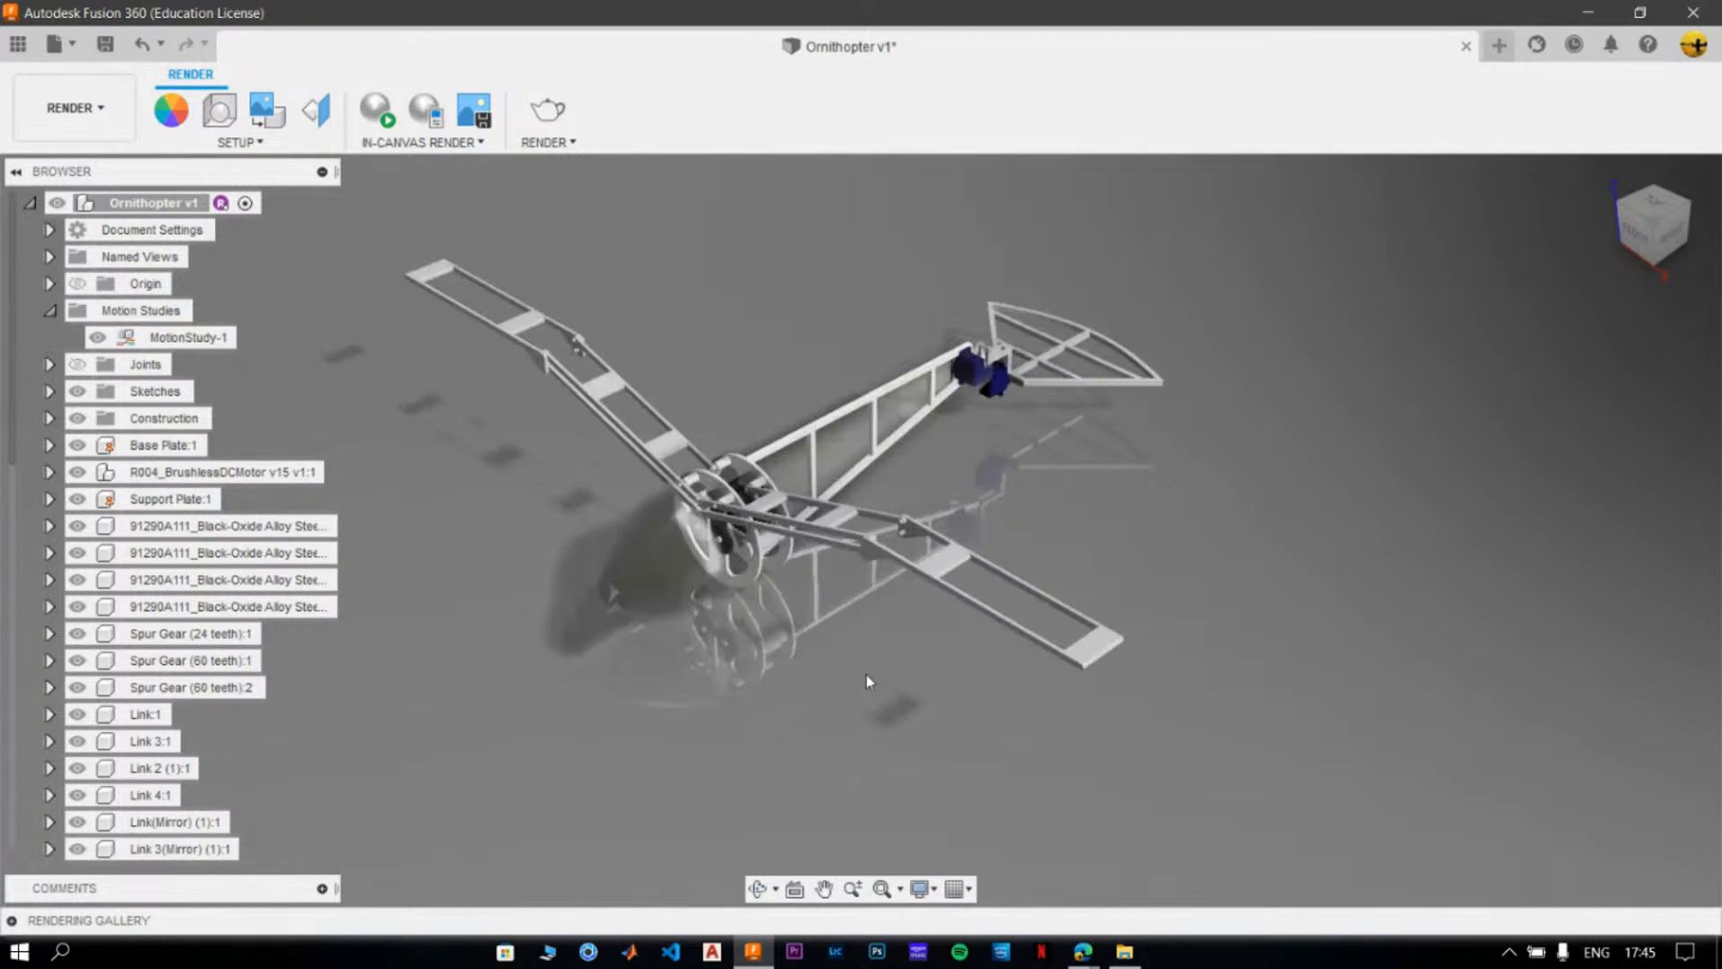
pyautogui.moveTo(867, 675); pyautogui.dragTo(973, 623, button='middle')
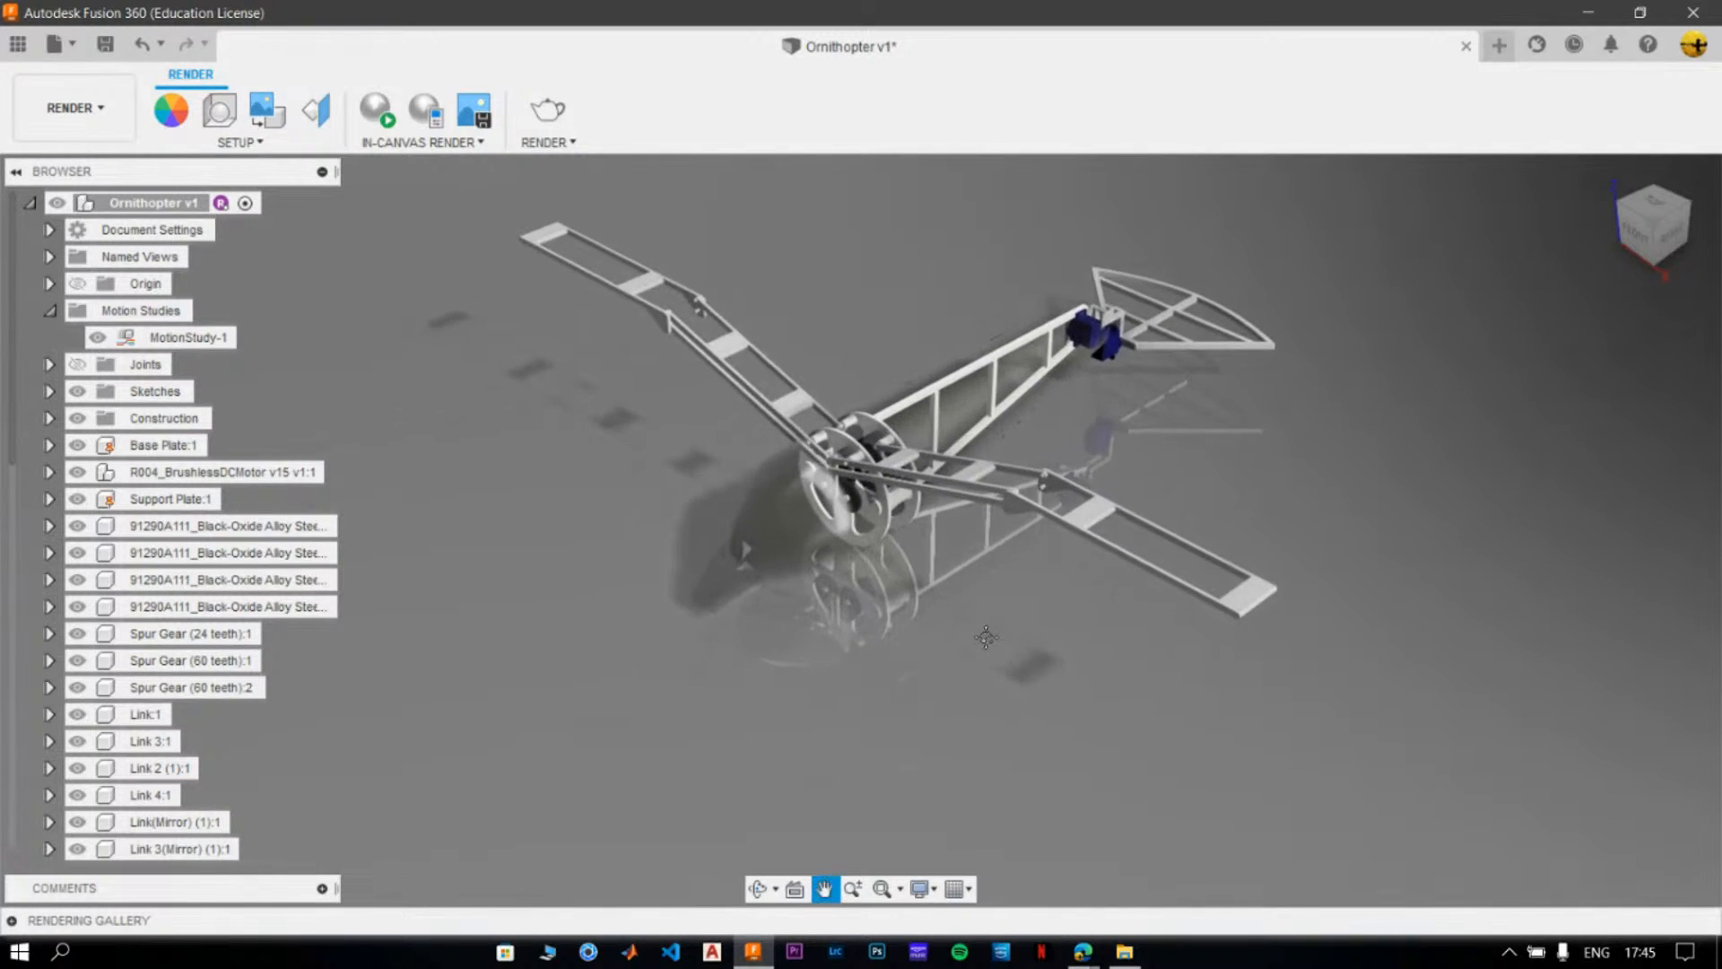
pyautogui.click(543, 106)
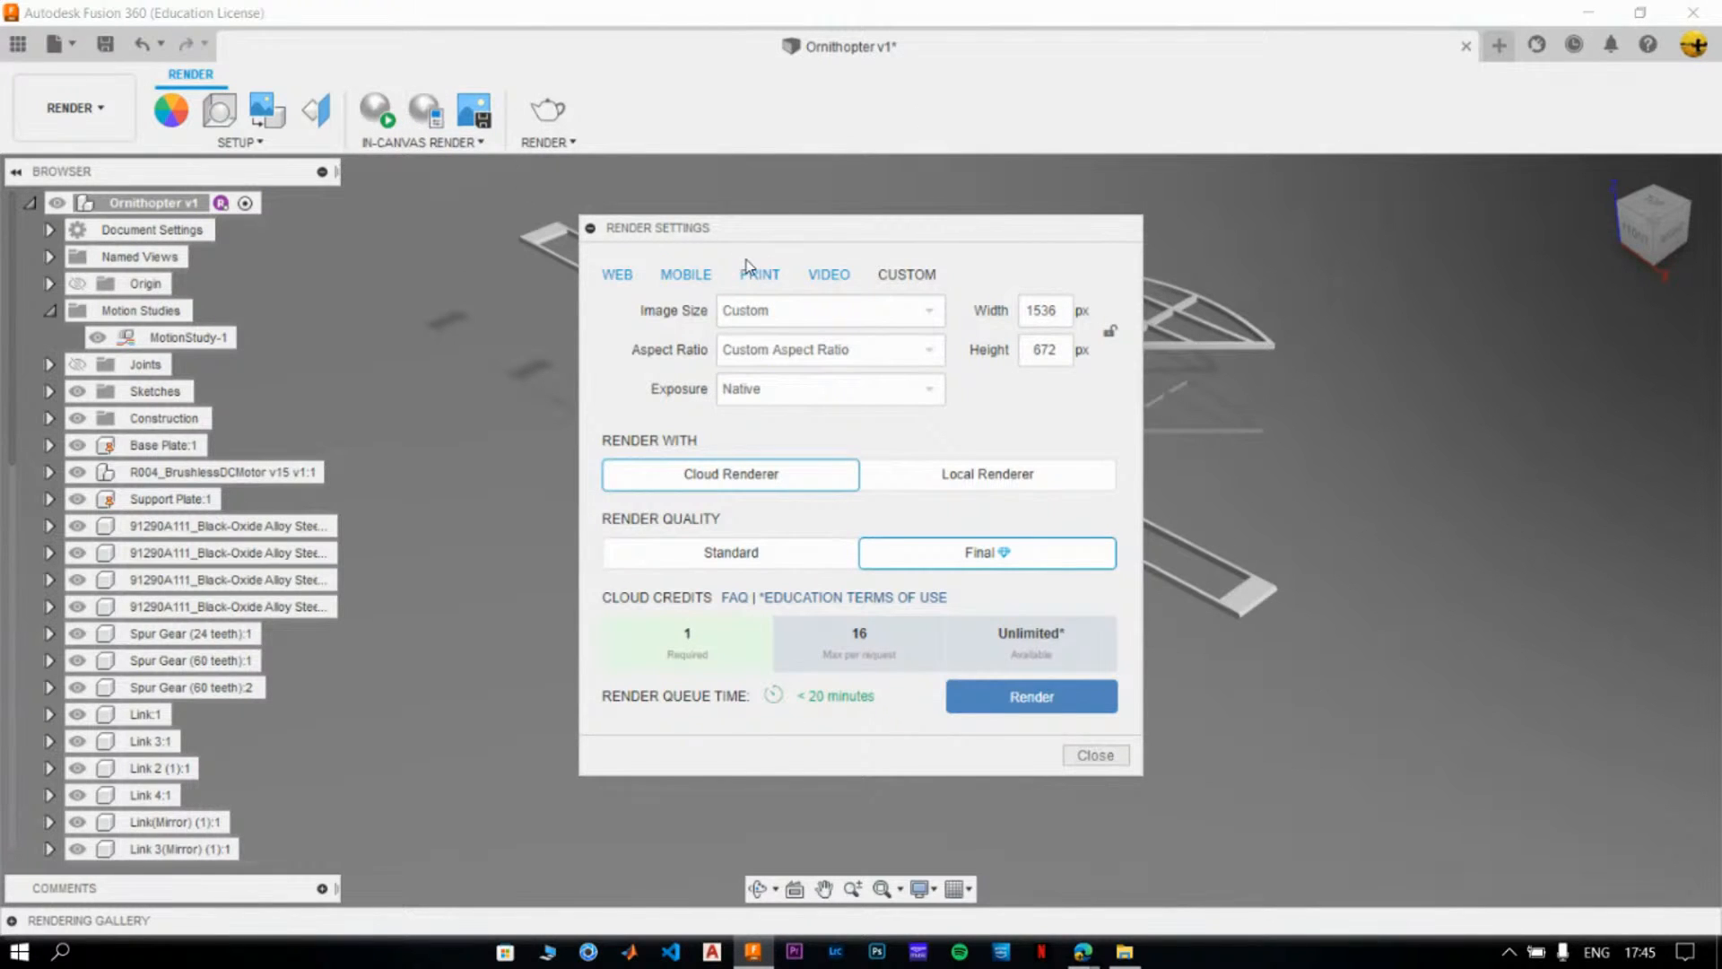
pyautogui.click(764, 284)
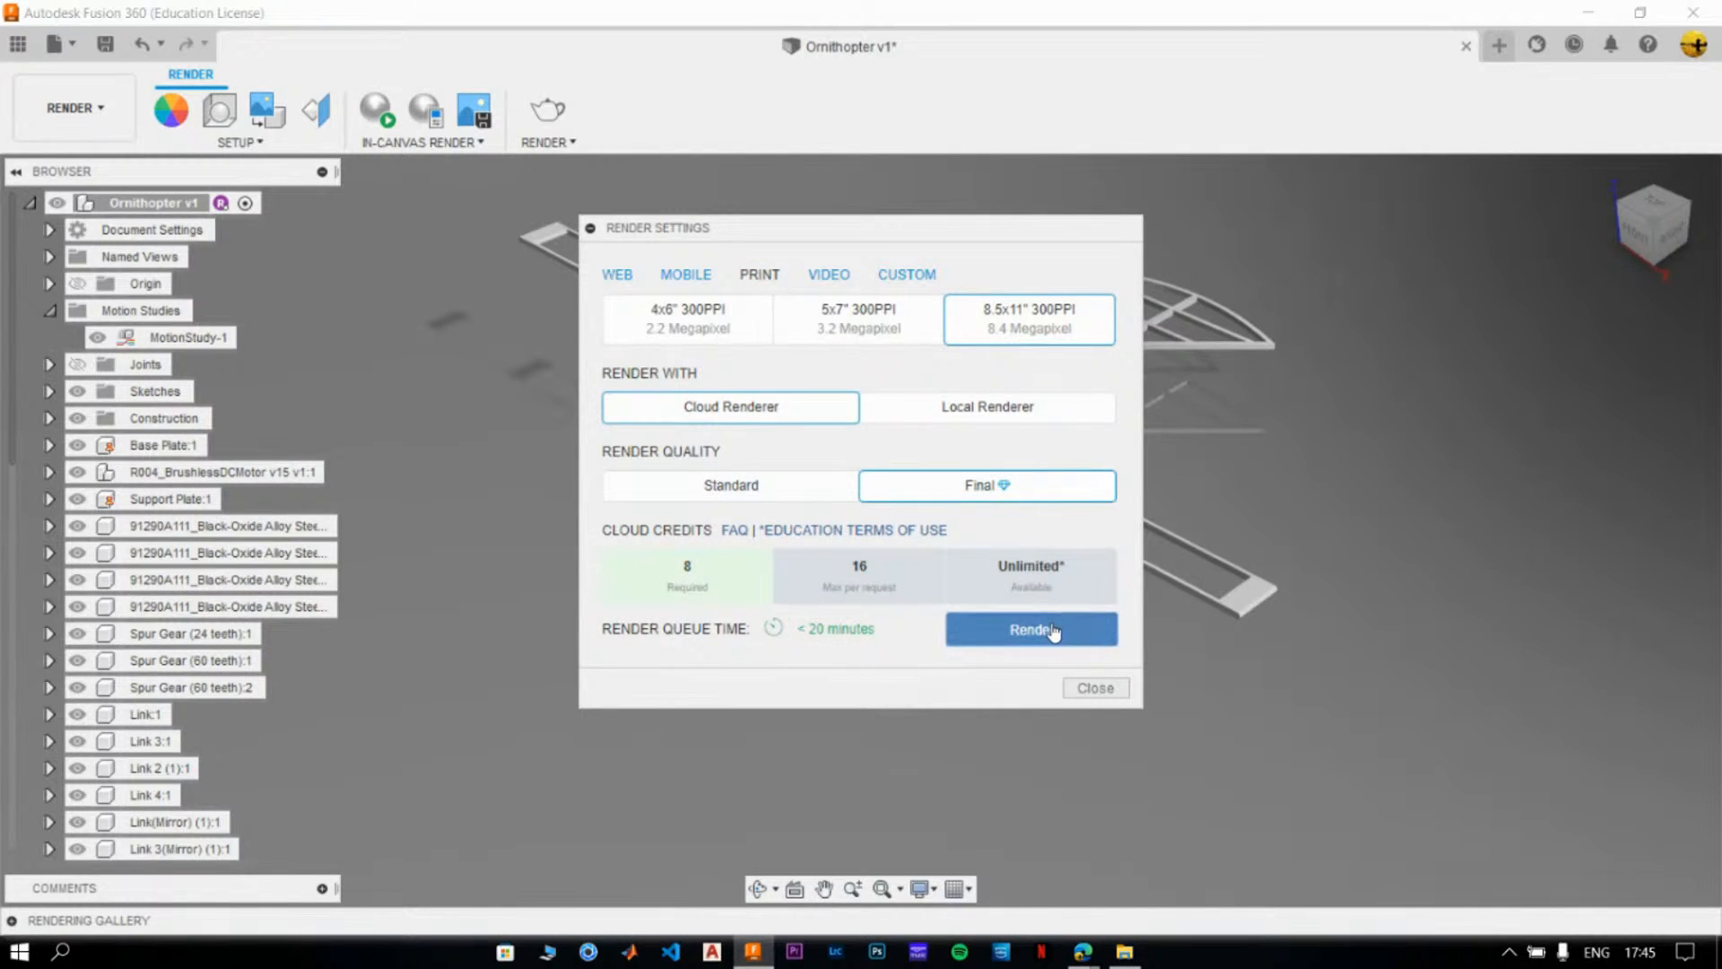
pyautogui.click(1099, 696)
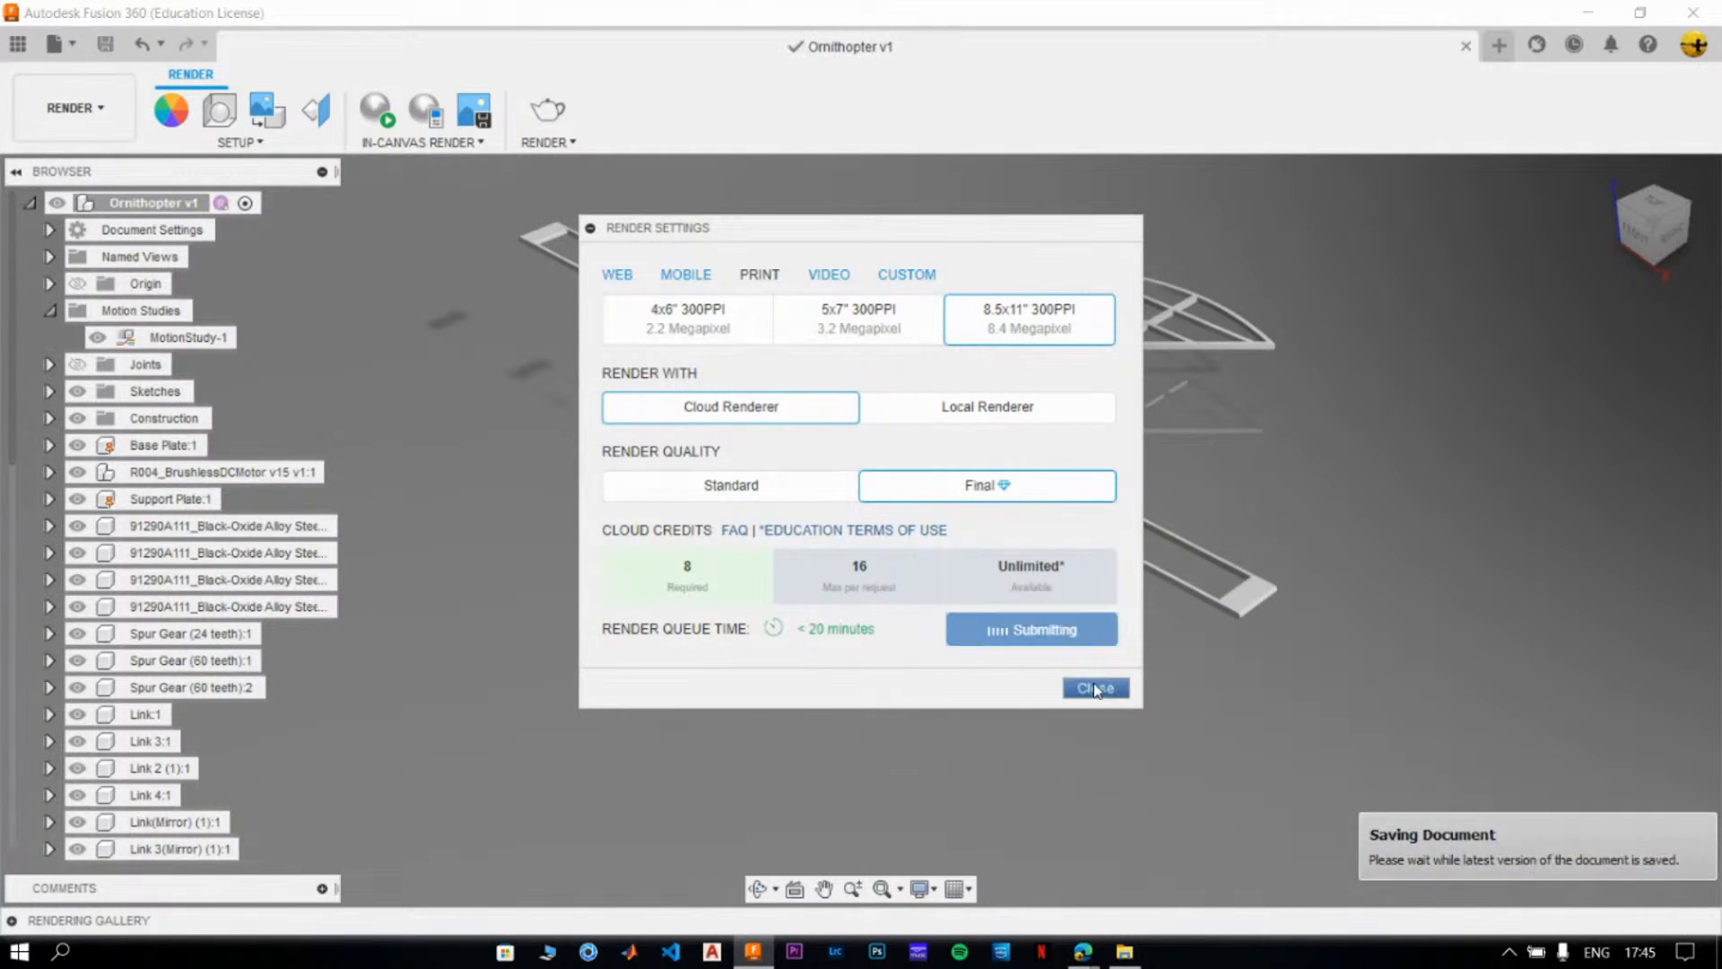
pyautogui.click(16, 922)
pyautogui.moveTo(310, 870)
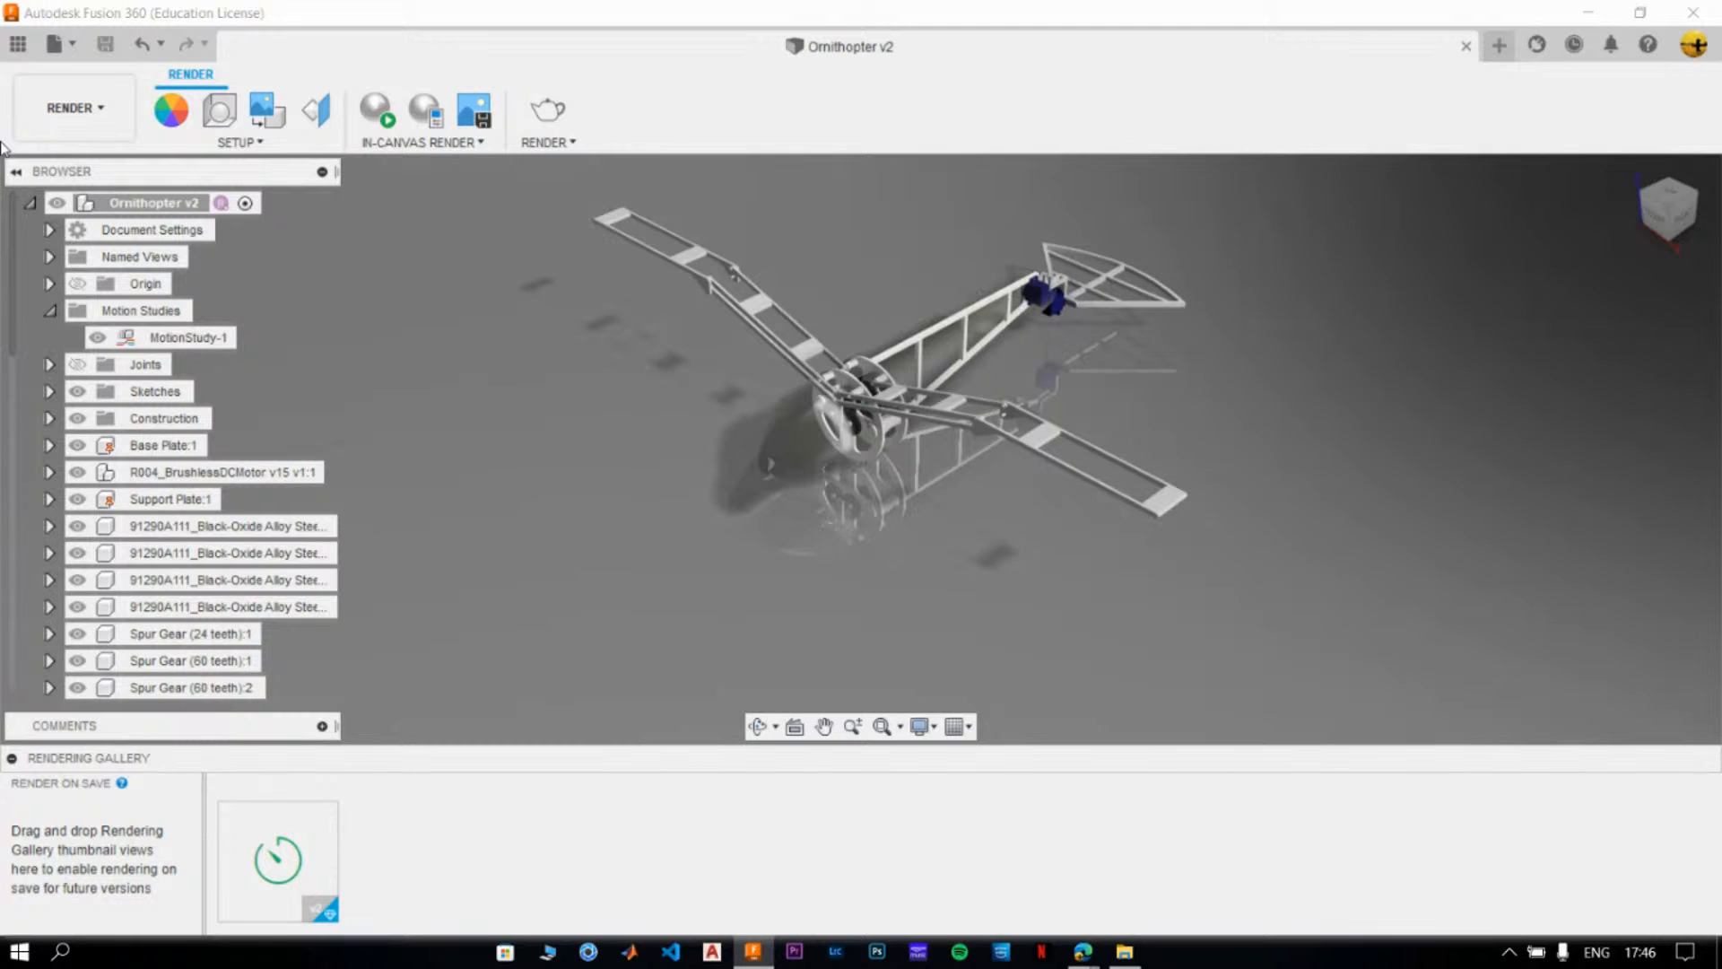
# - Browse the project data to the Assets project and open the team member's folder that holds the ornithopter designs
pyautogui.click(18, 43)
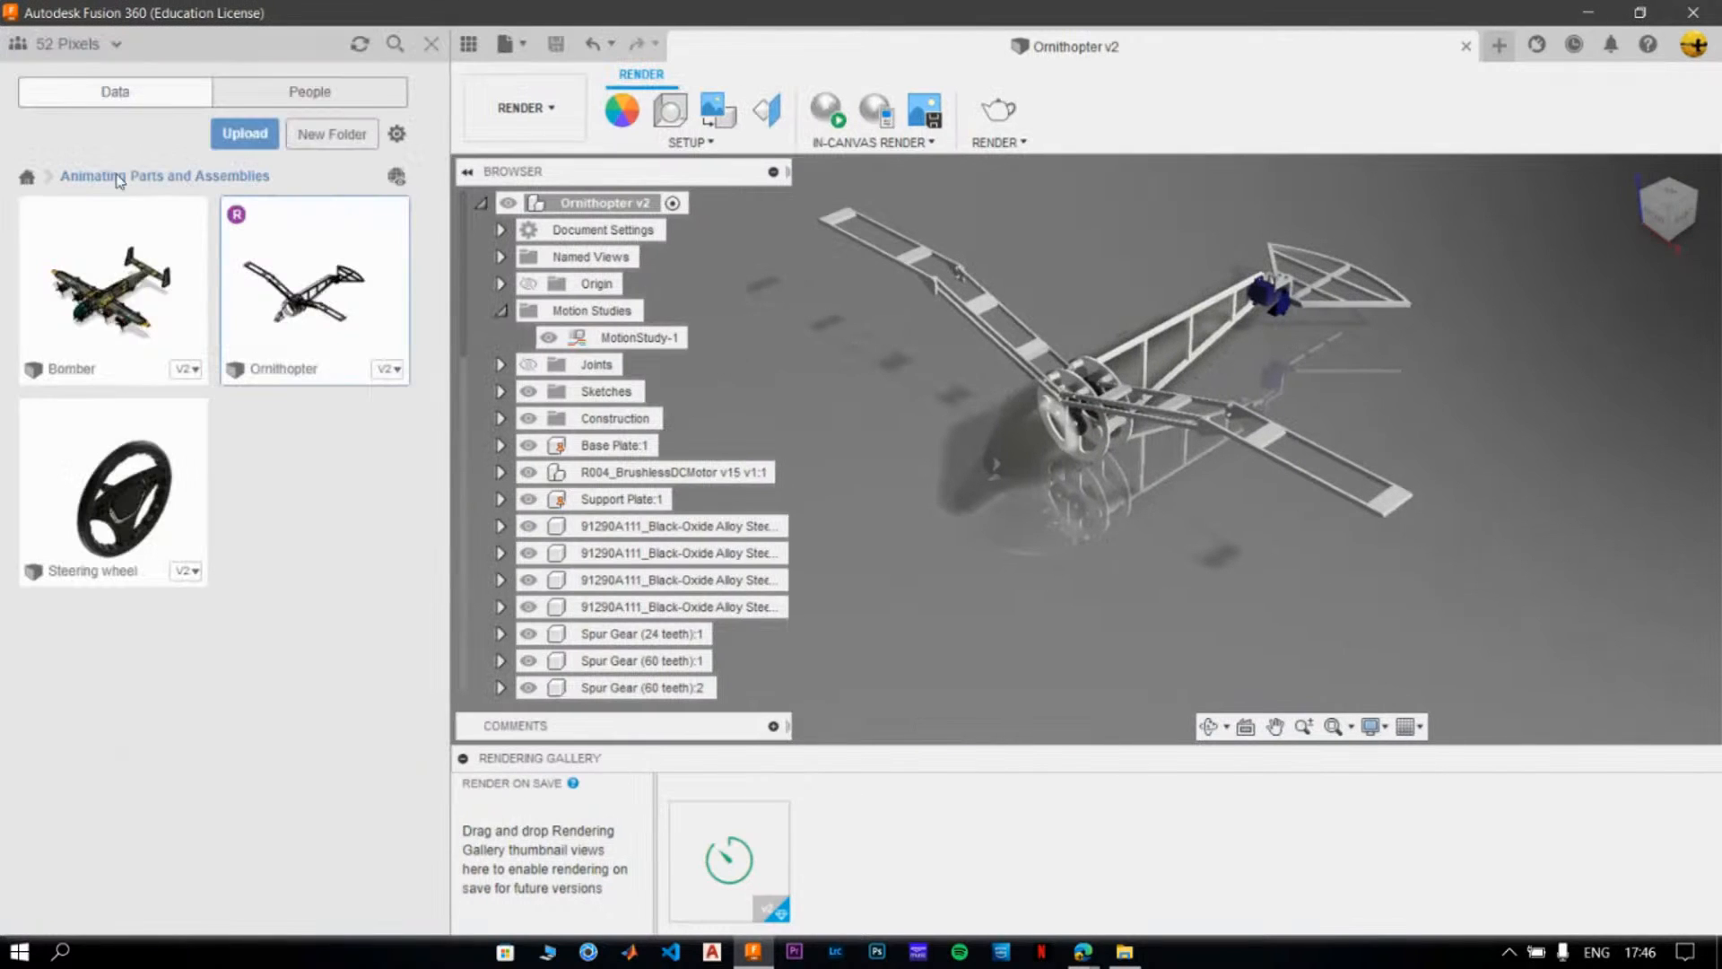
pyautogui.click(157, 180)
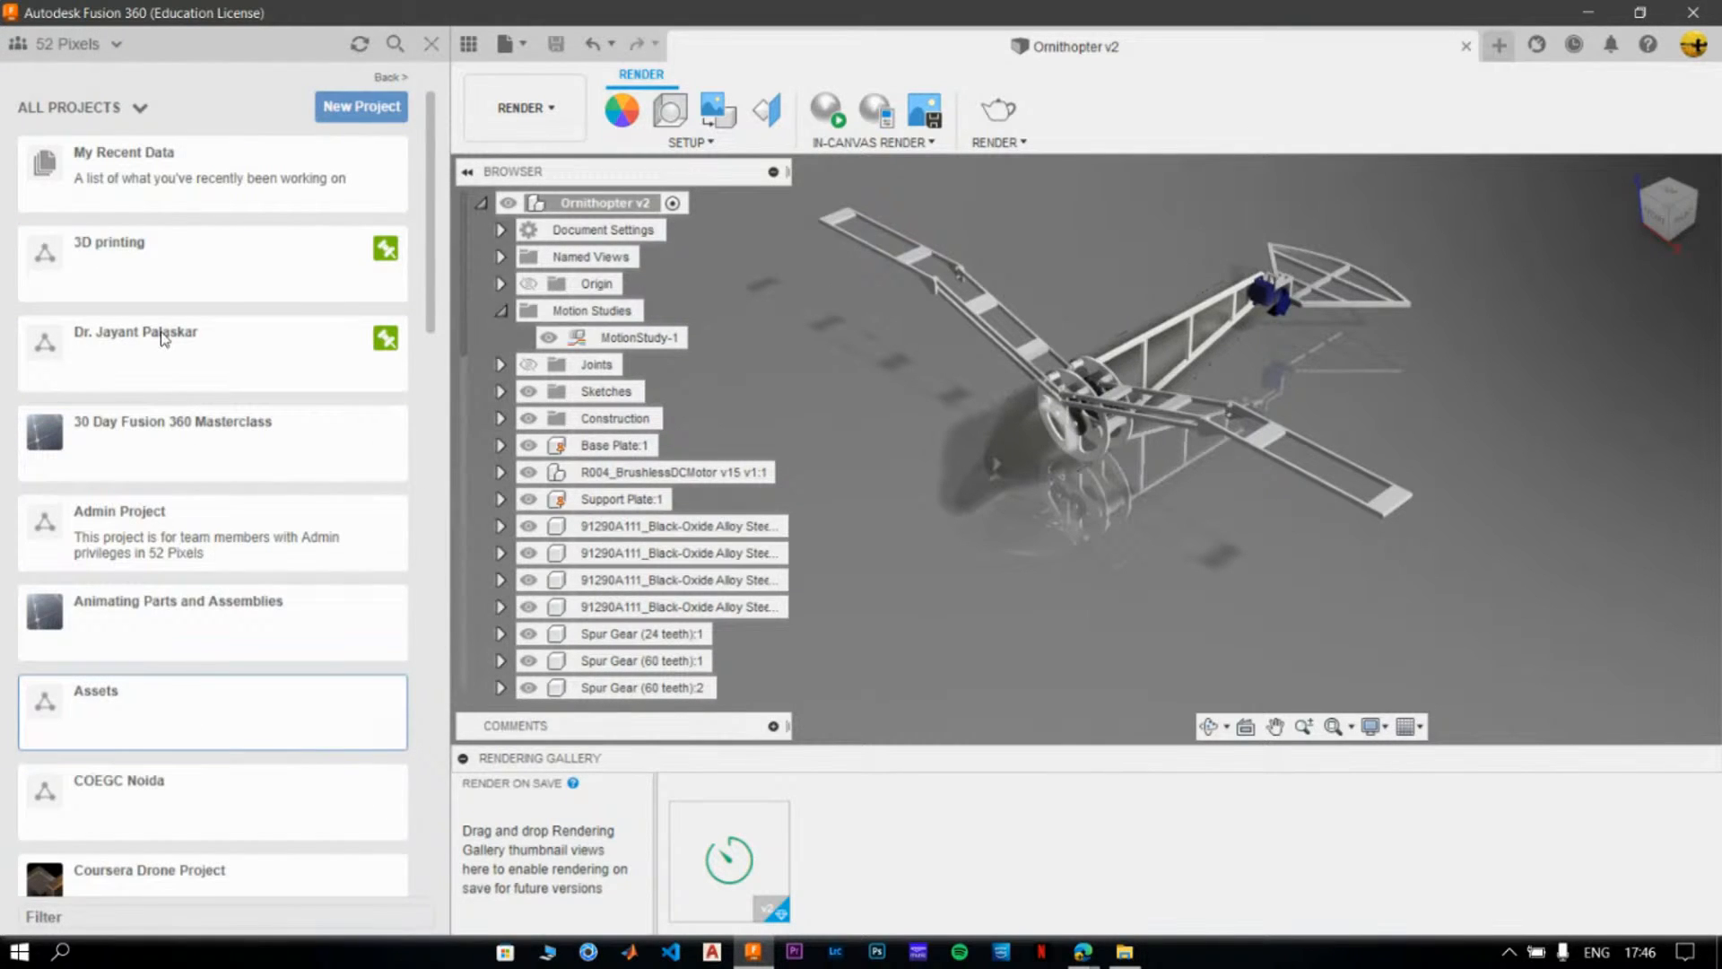
pyautogui.click(124, 701)
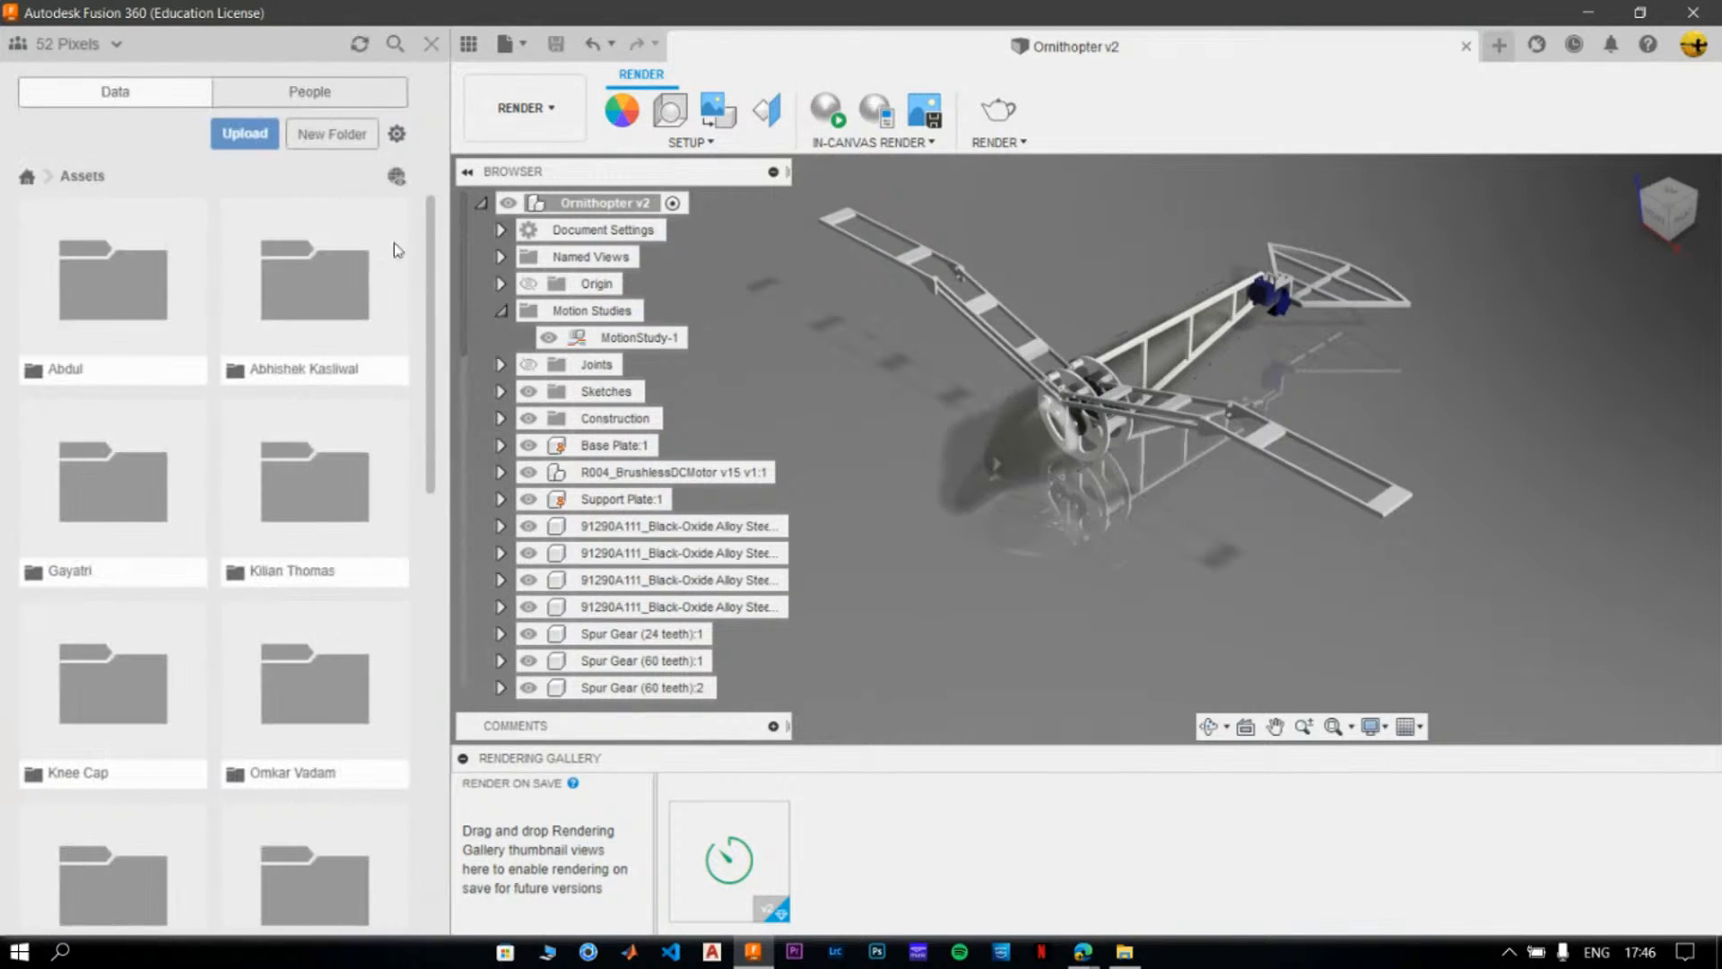
pyautogui.scroll(-5, 271, 404)
pyautogui.scroll(-3, 267, 395)
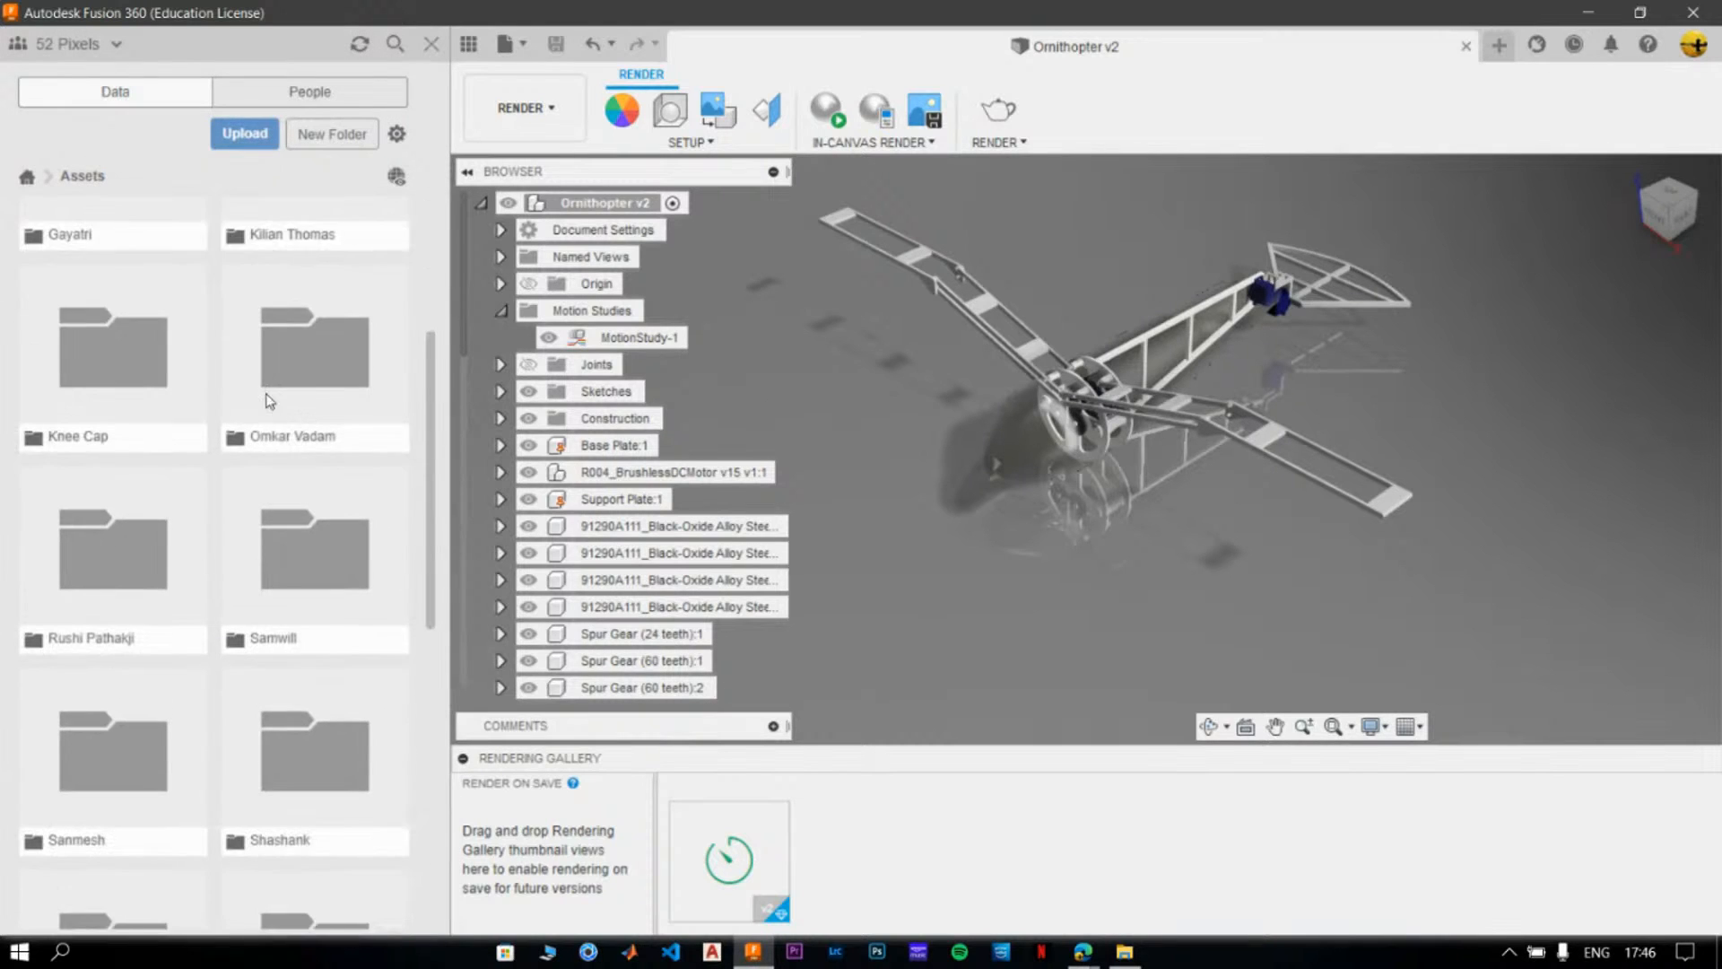
pyautogui.click(339, 206)
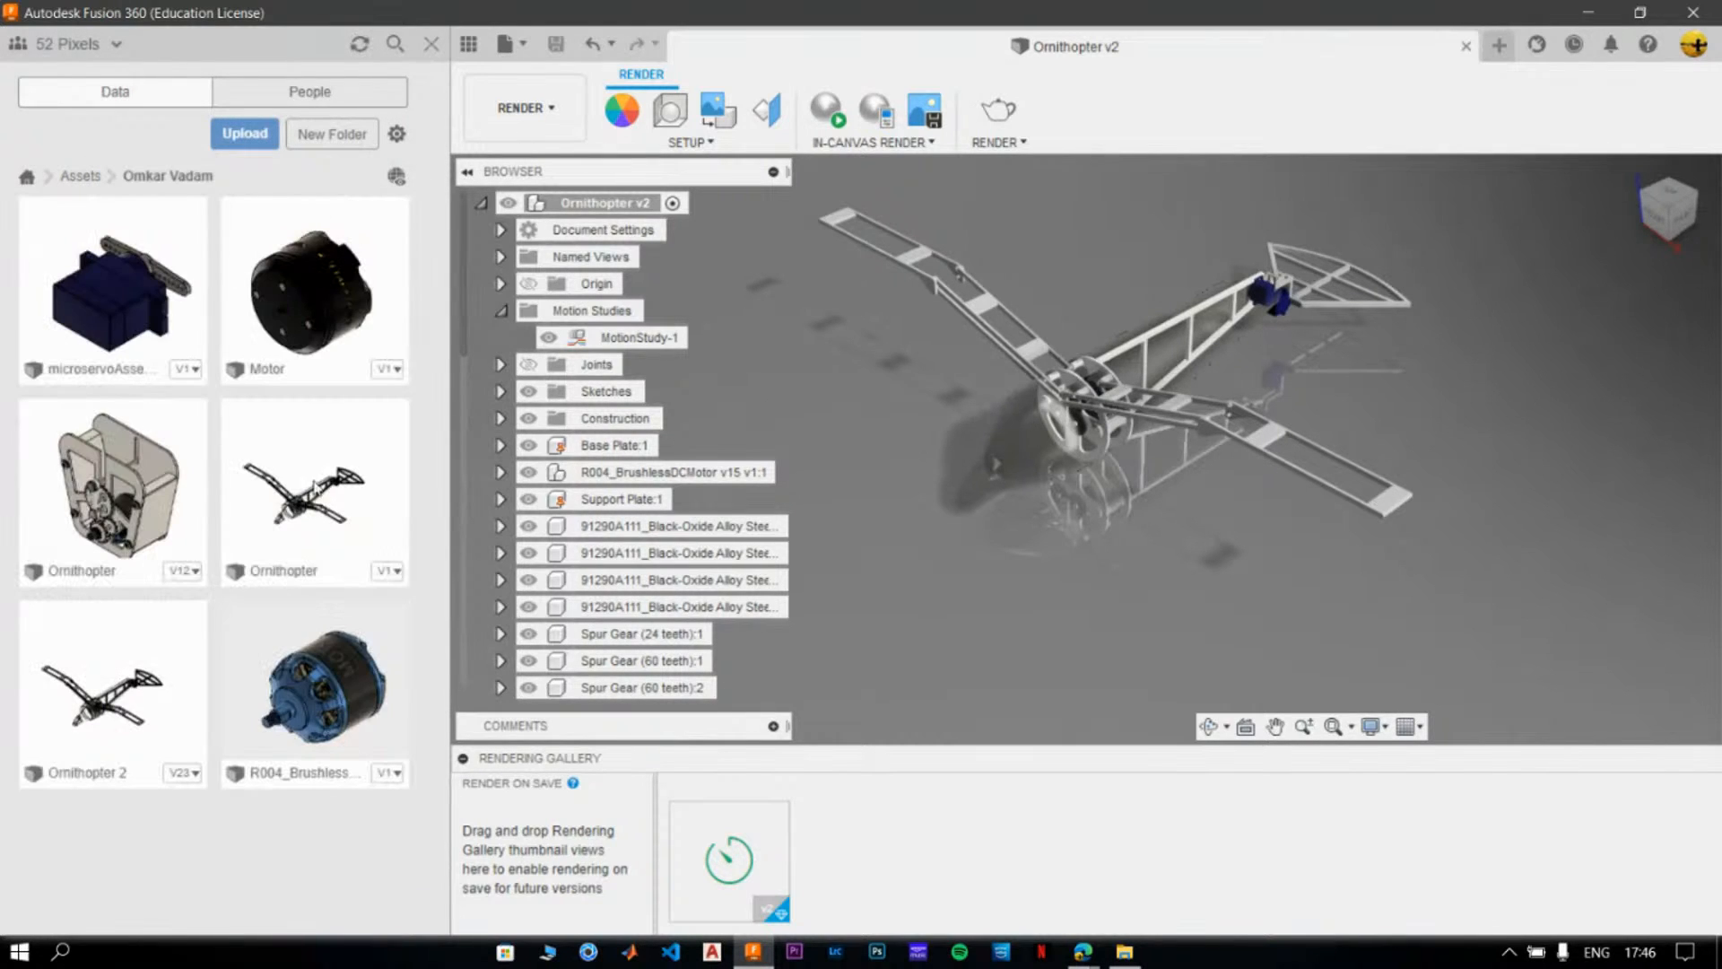
# - Open the Ornithopter 2 design from the folder, hide the project data, and close the extra Ornithopter v1 document
pyautogui.doubleClick(337, 489)
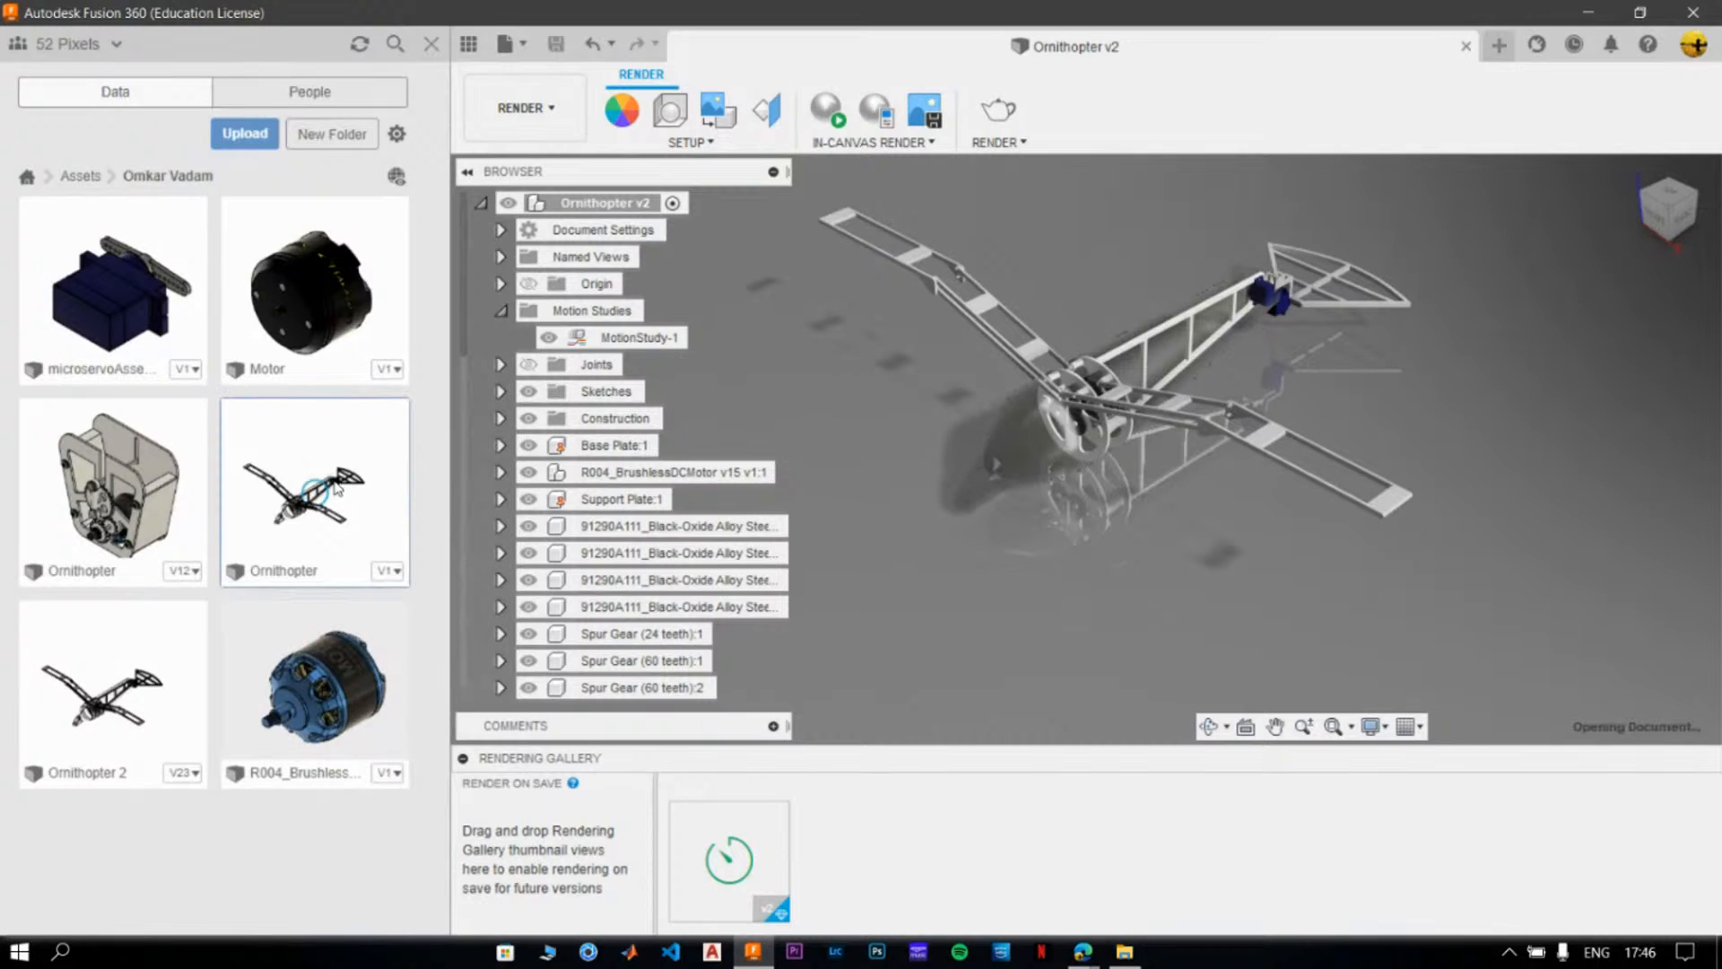
pyautogui.click(98, 675)
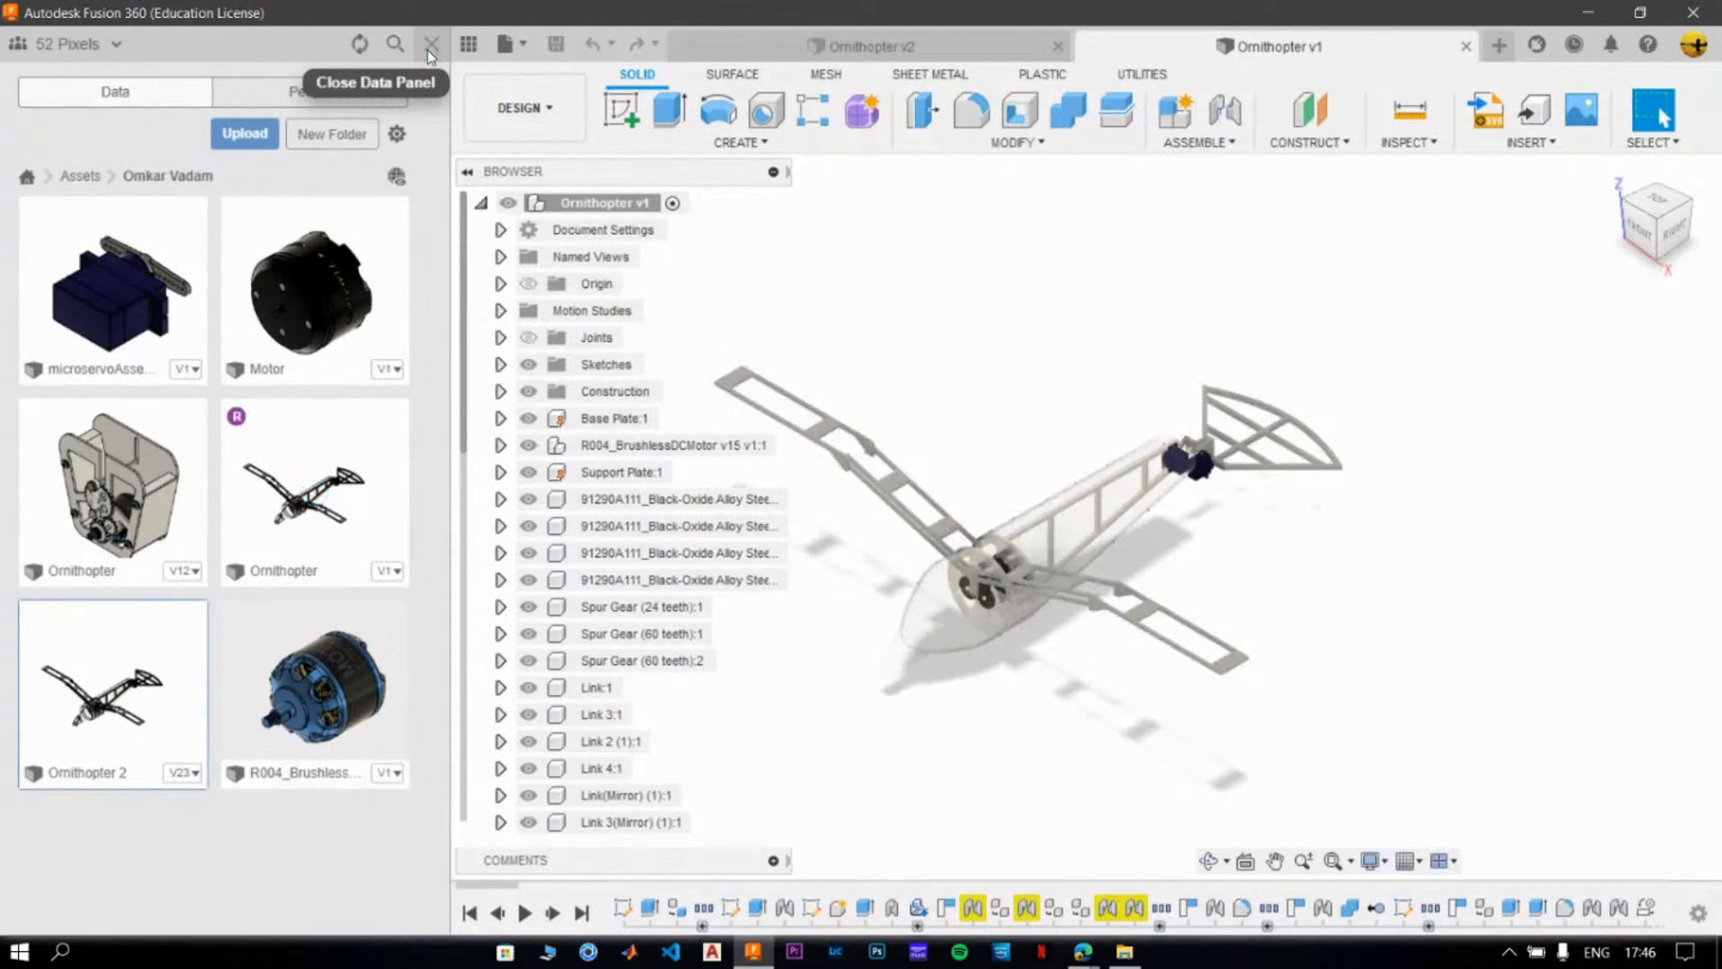
pyautogui.doubleClick(116, 704)
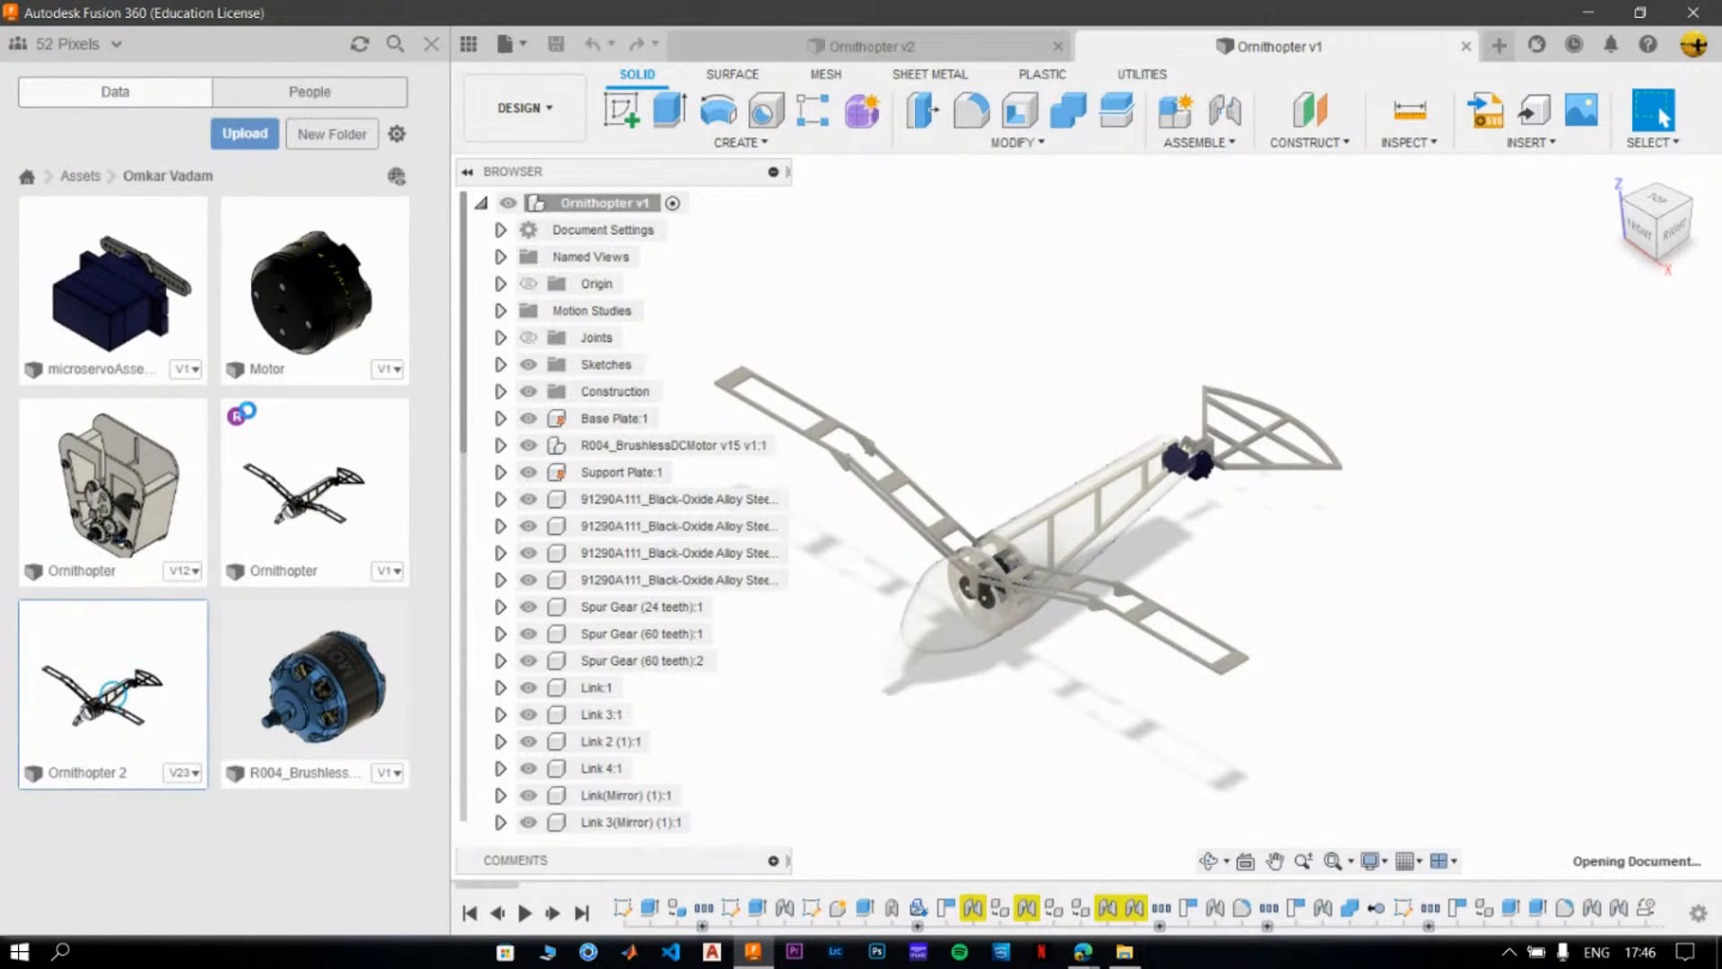
pyautogui.click(433, 45)
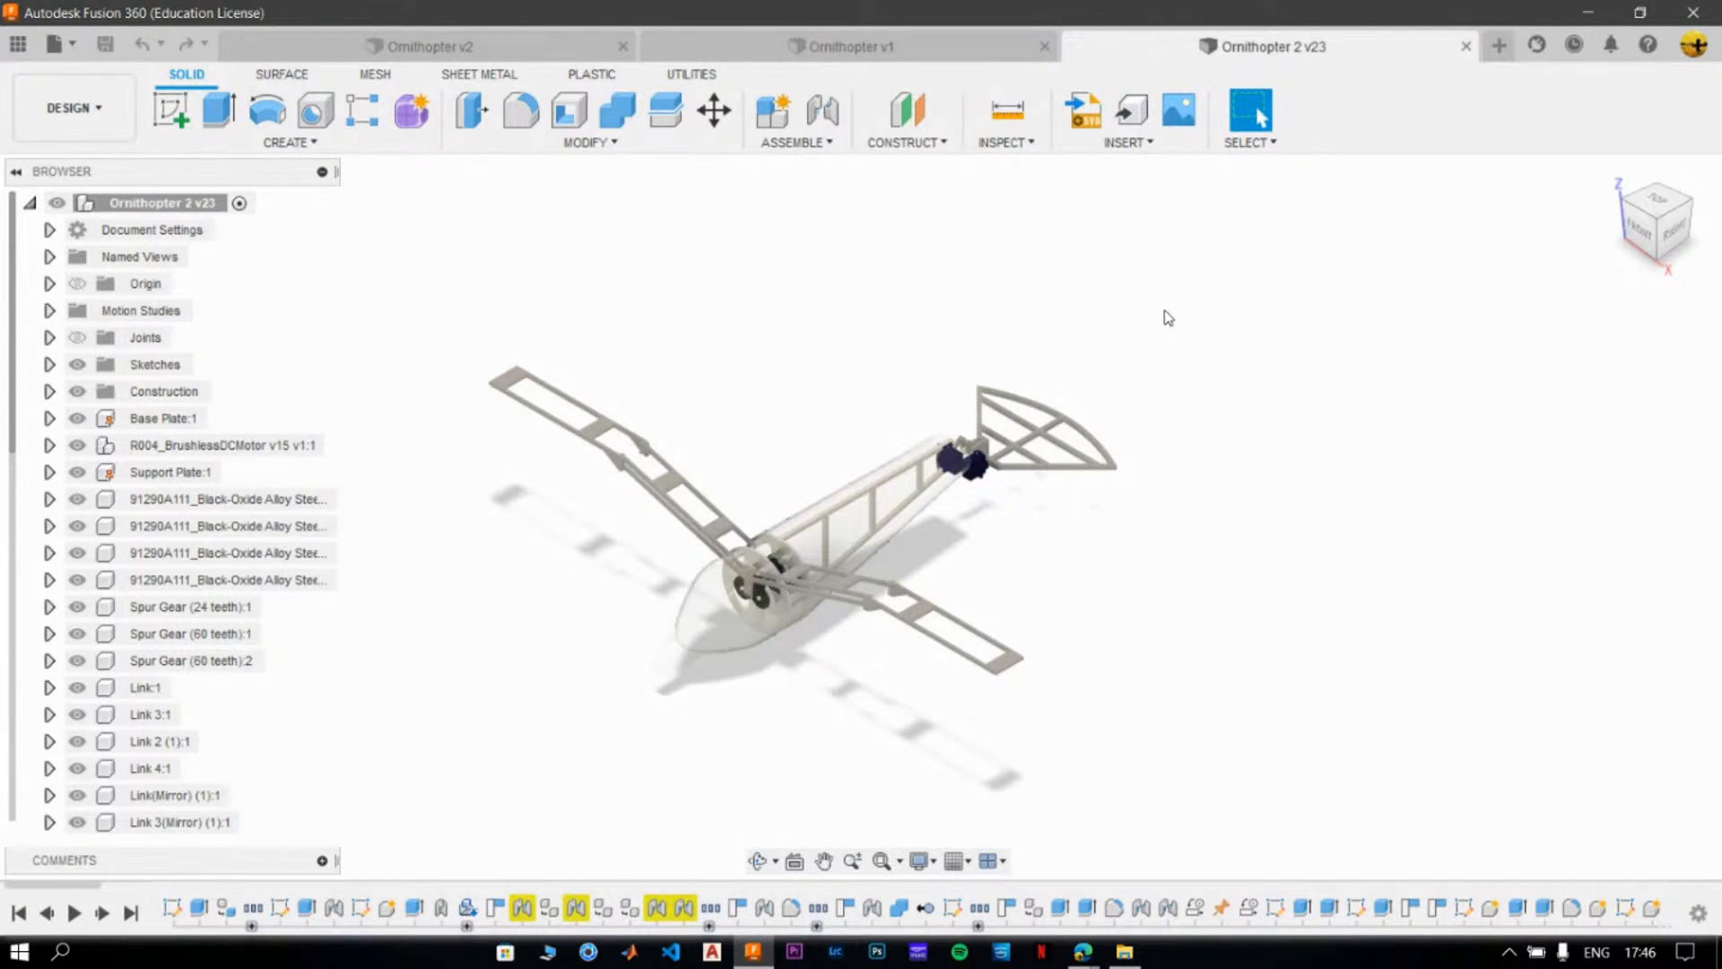
pyautogui.click(1044, 46)
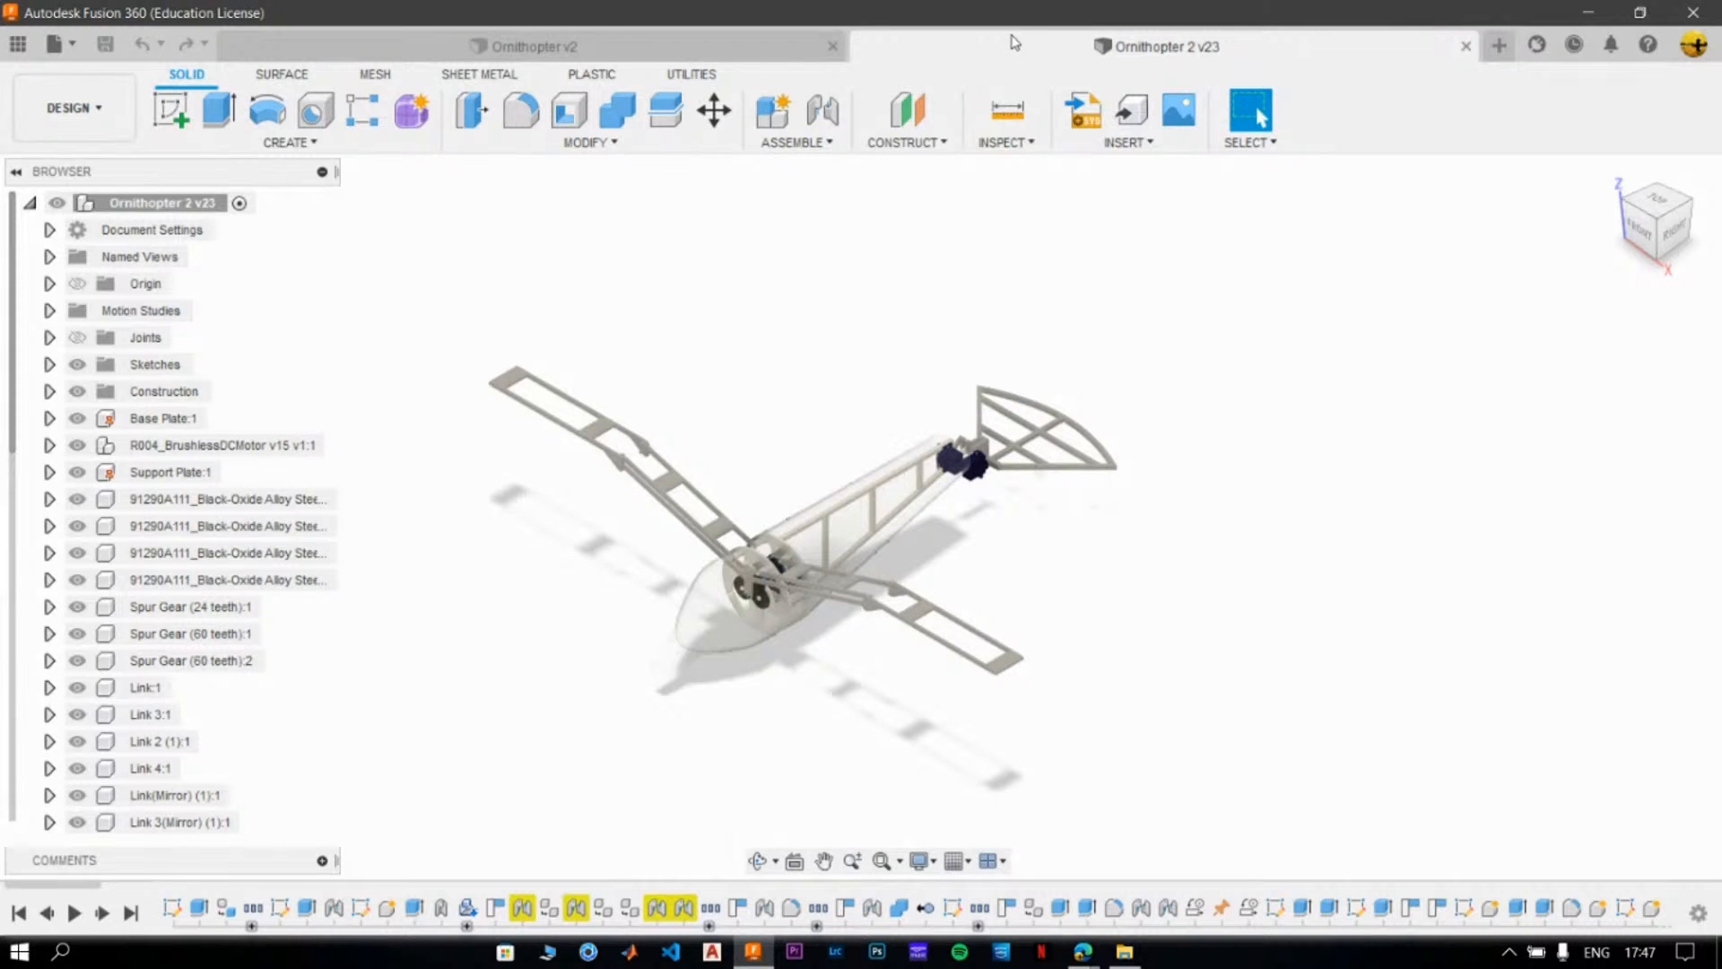
# - Glance at the Ornithopter v2 document, return to Ornithopter 2, and switch it to the Render workspace
pyautogui.click(735, 45)
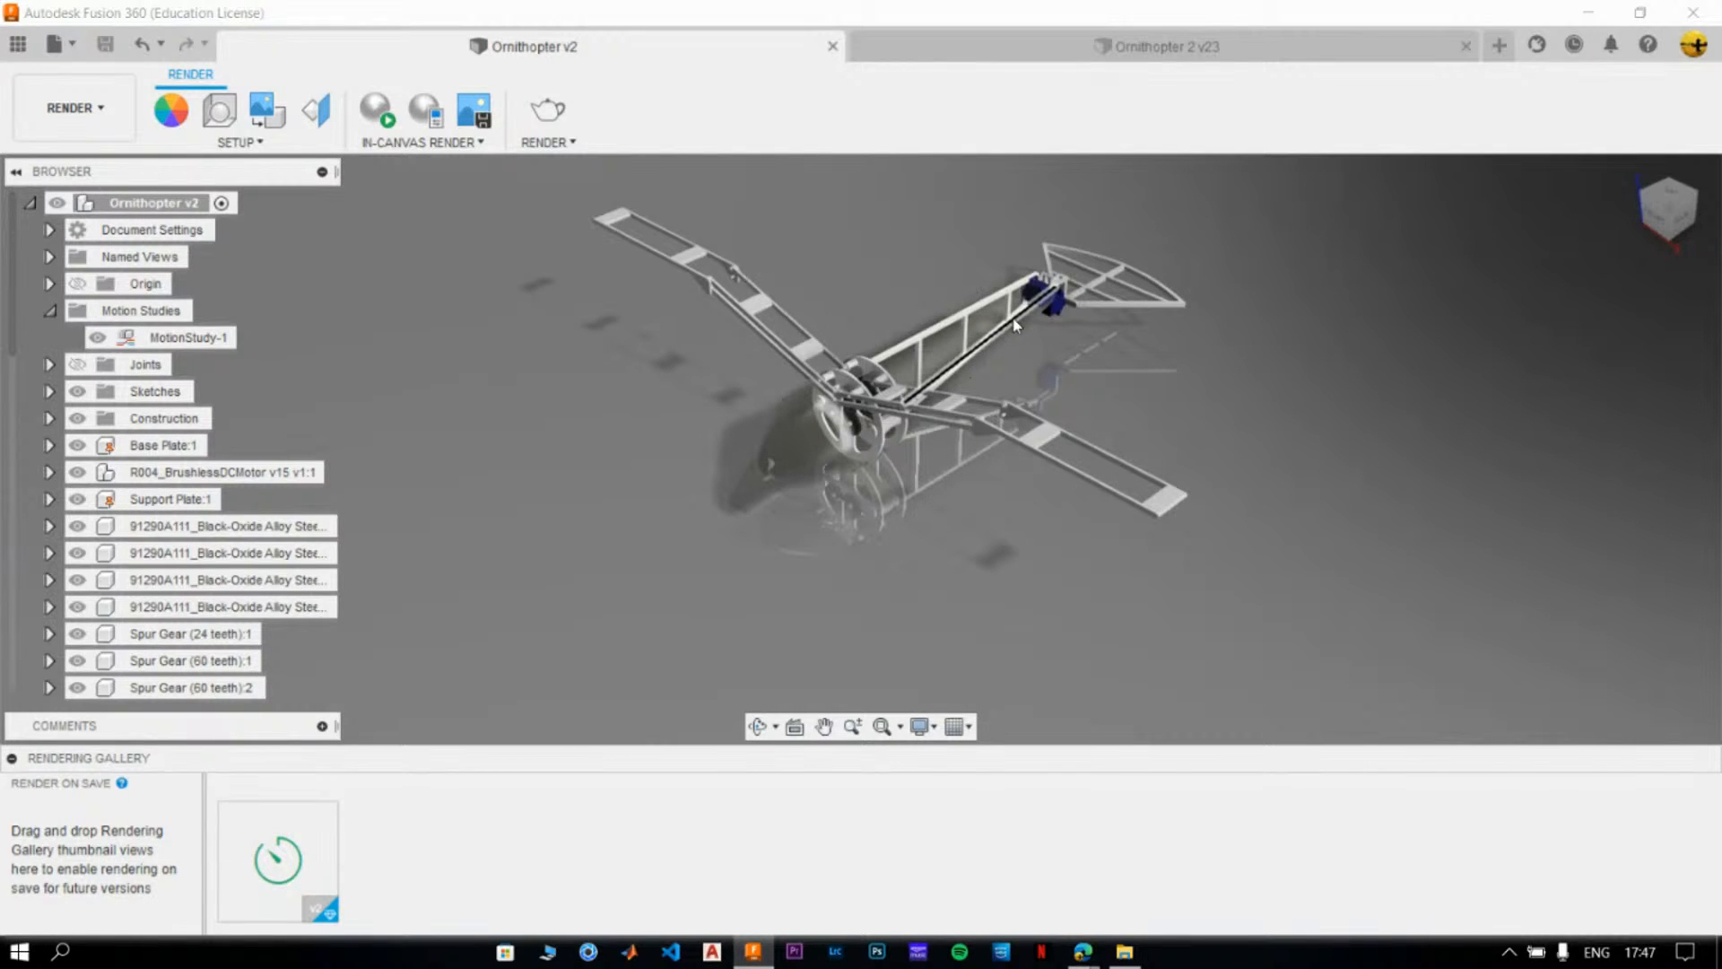
pyautogui.click(997, 59)
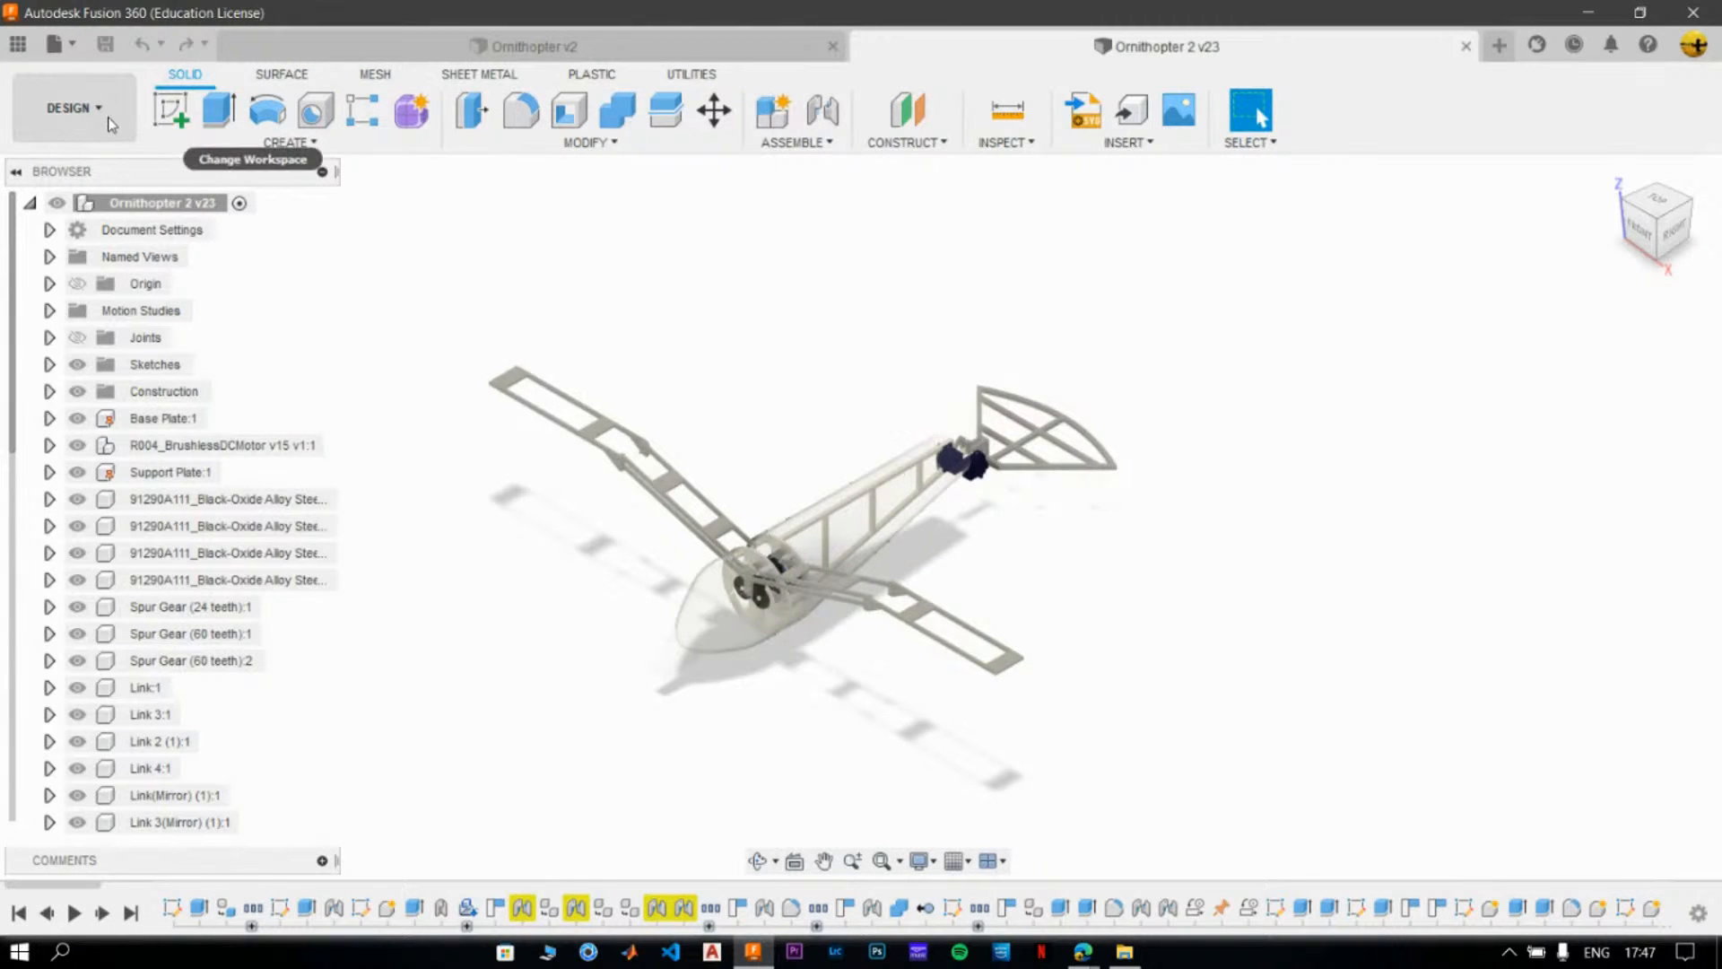
pyautogui.click(112, 124)
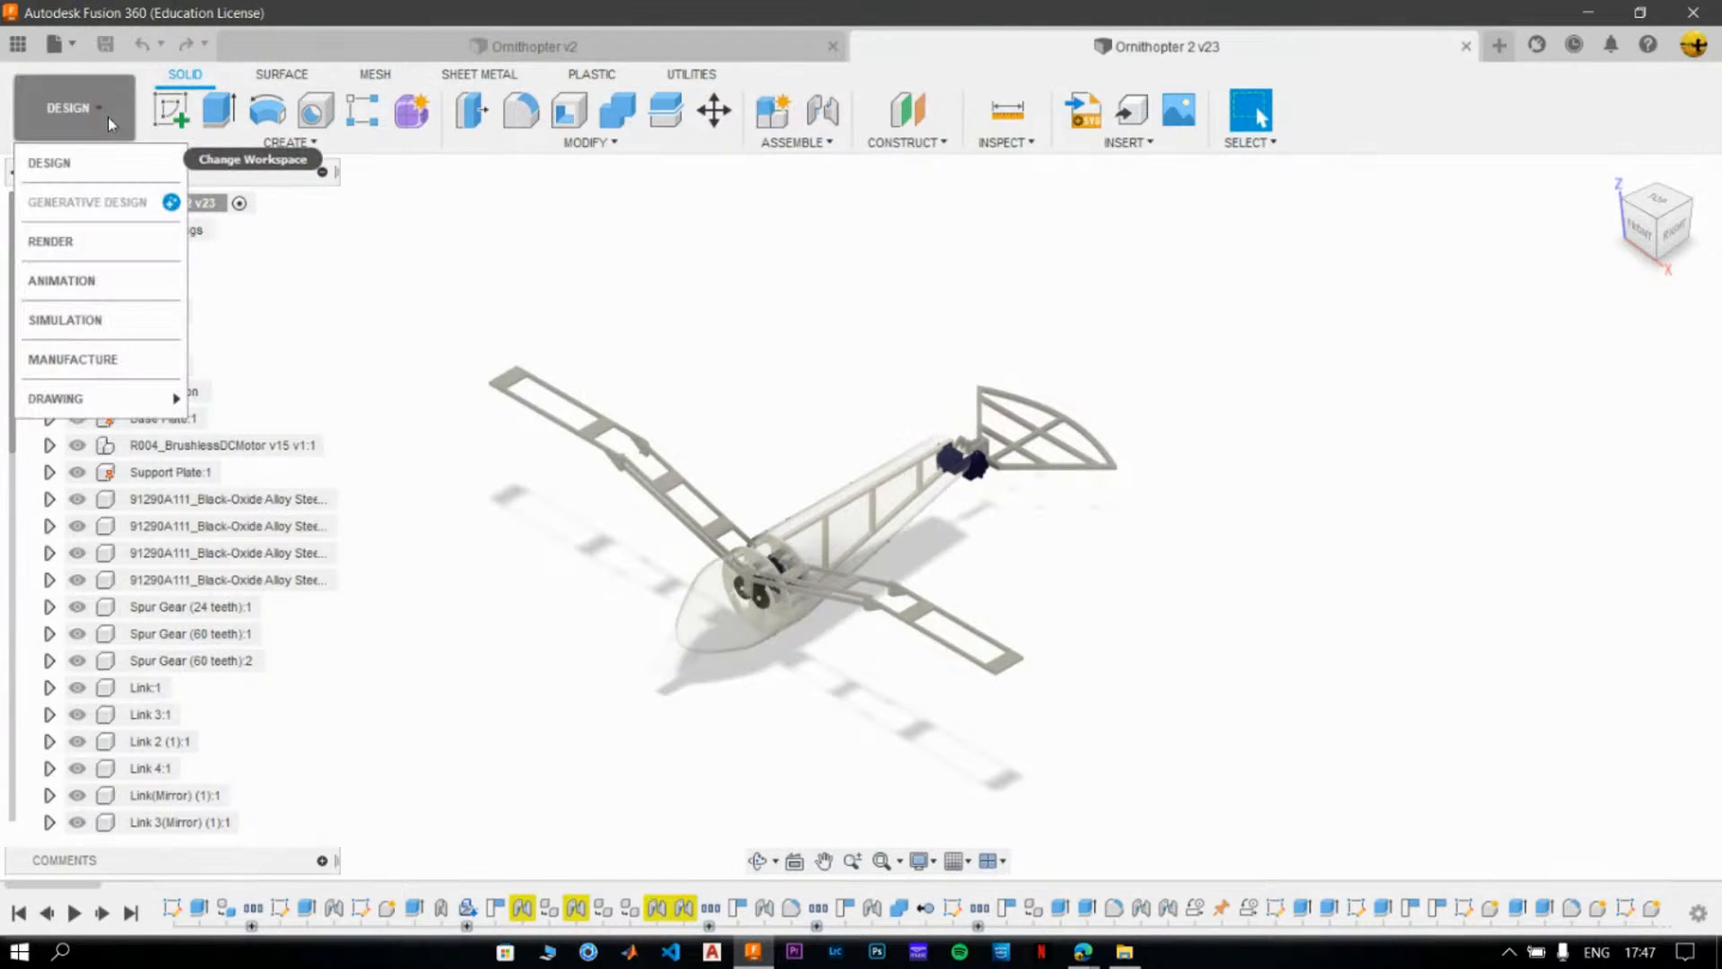
pyautogui.click(109, 258)
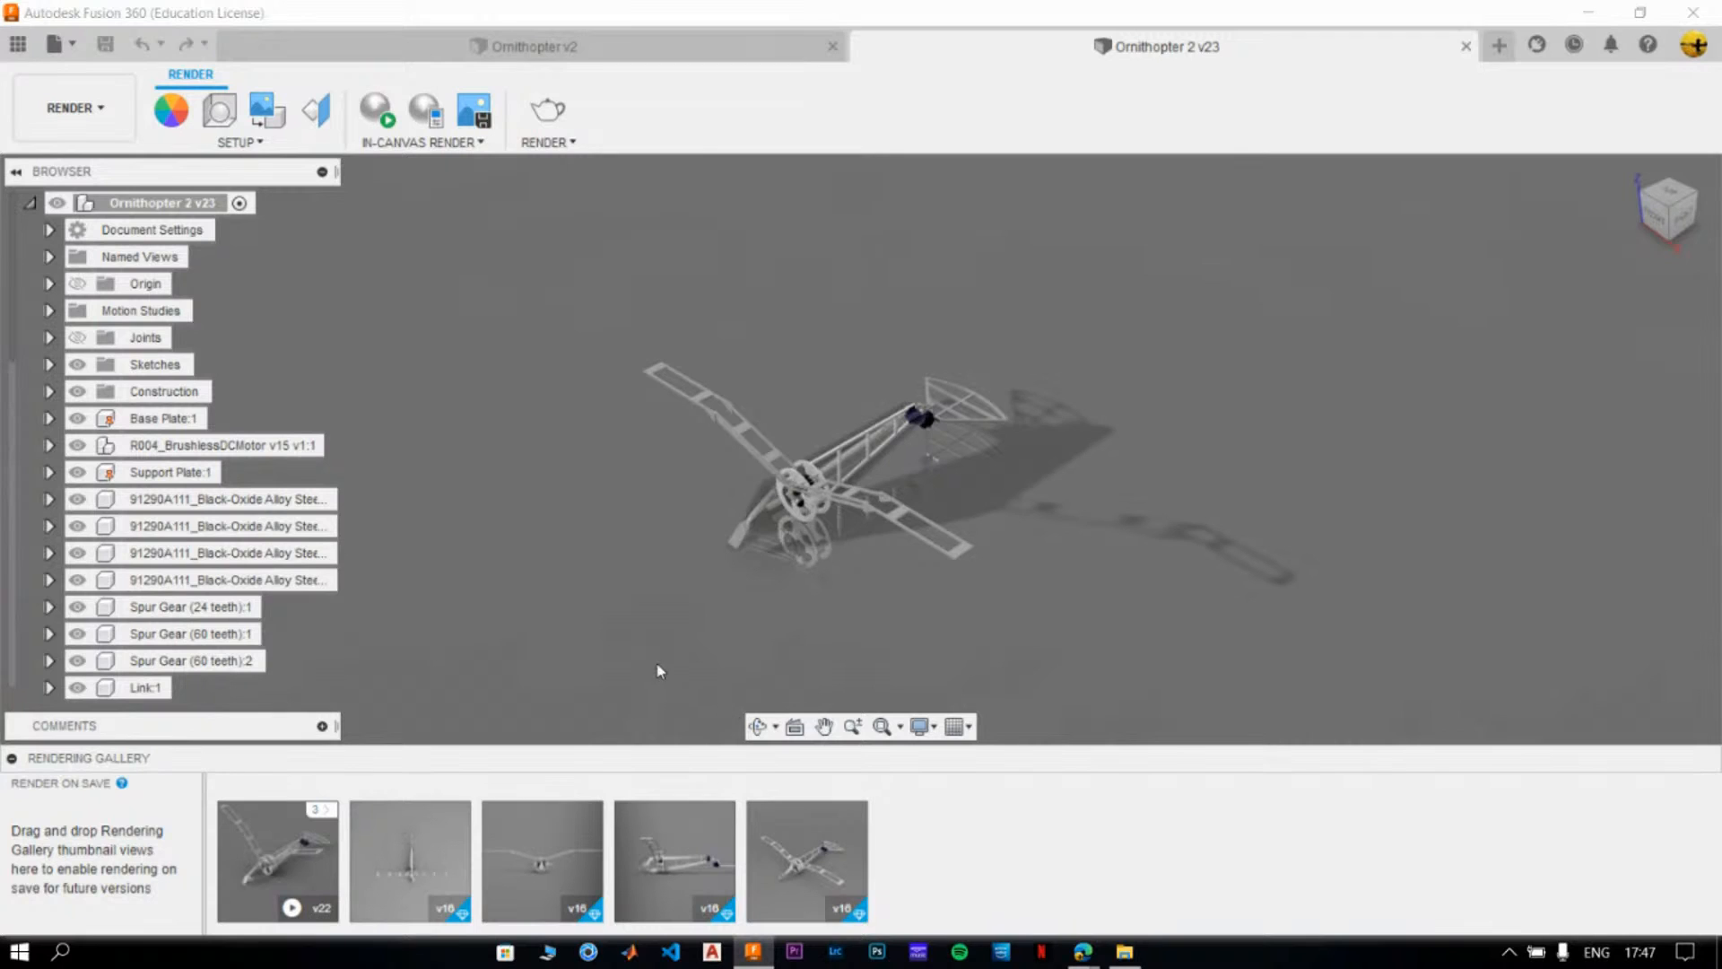
# - Open the top-view rendering from the gallery and set up a turntable render of it with 36 frames at 1024x768
pyautogui.click(408, 859)
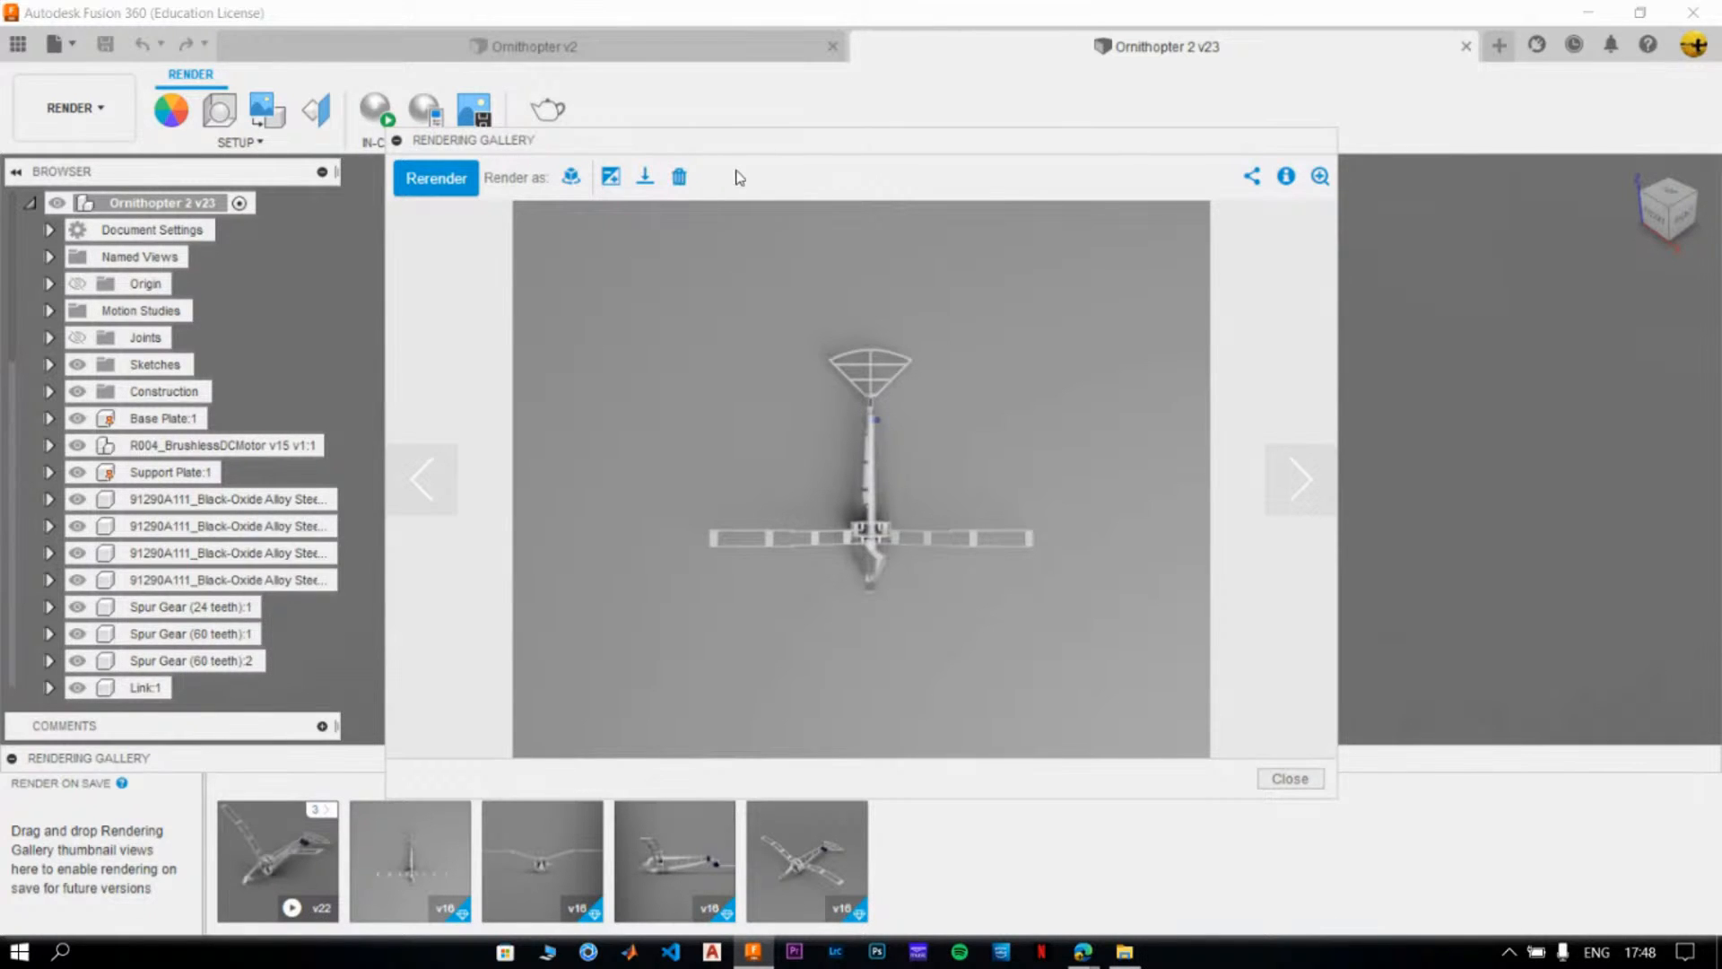
pyautogui.click(574, 179)
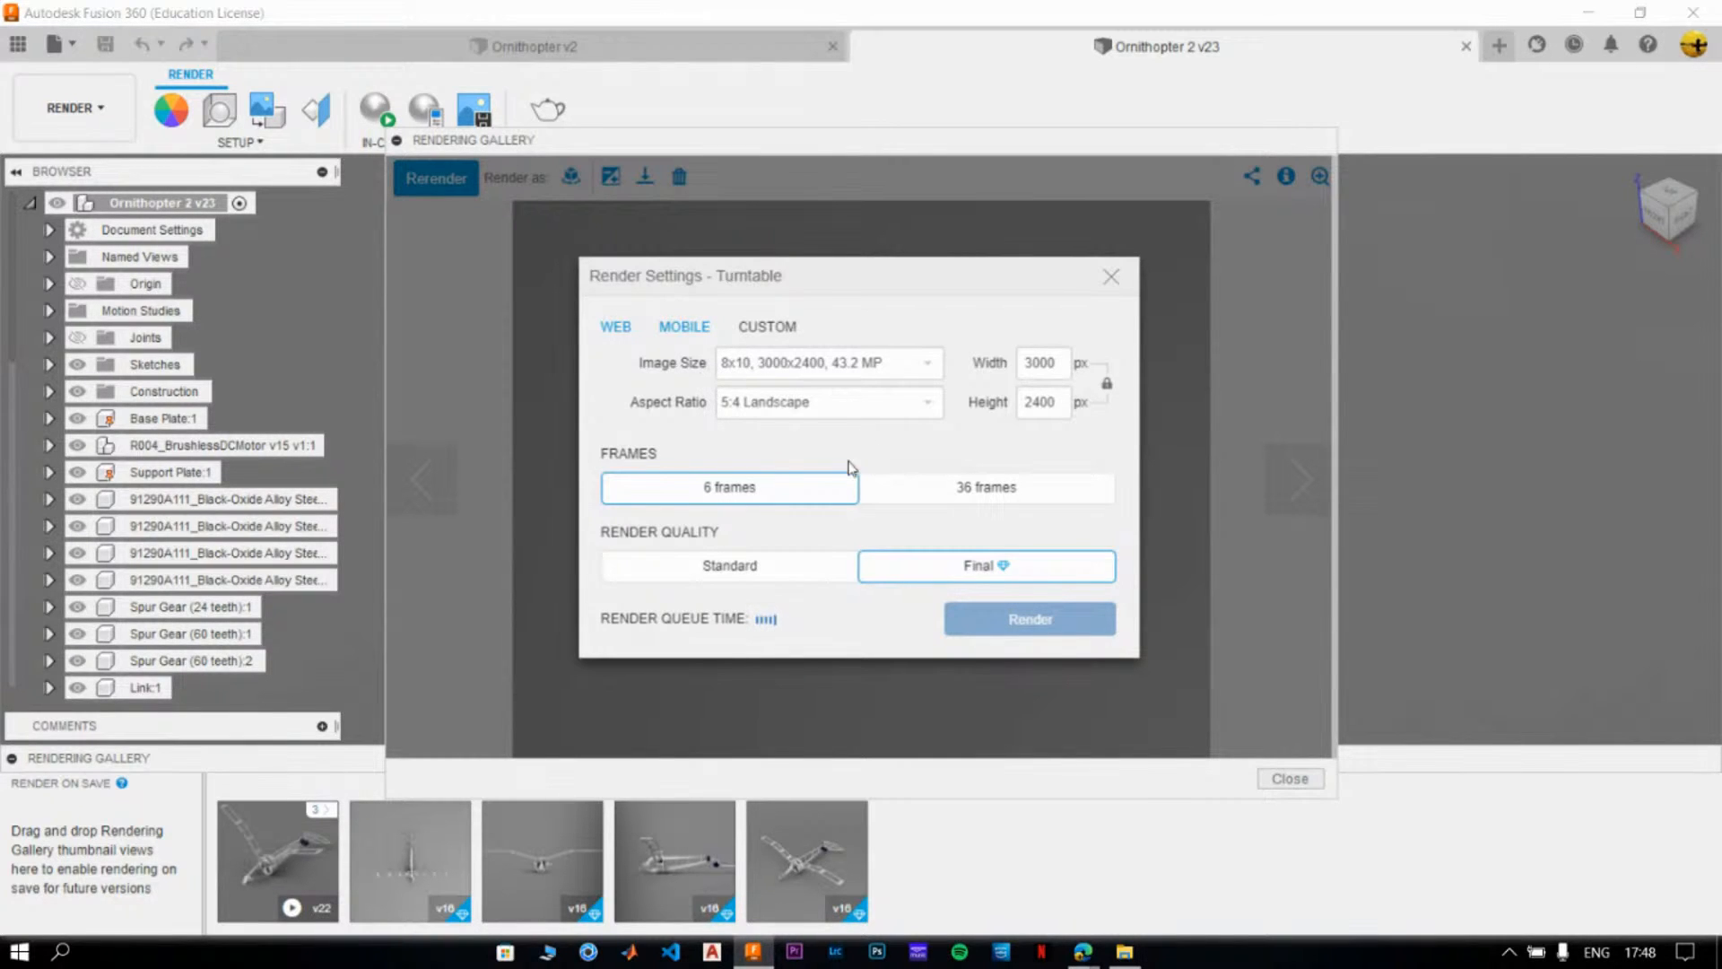
pyautogui.click(772, 567)
pyautogui.click(957, 498)
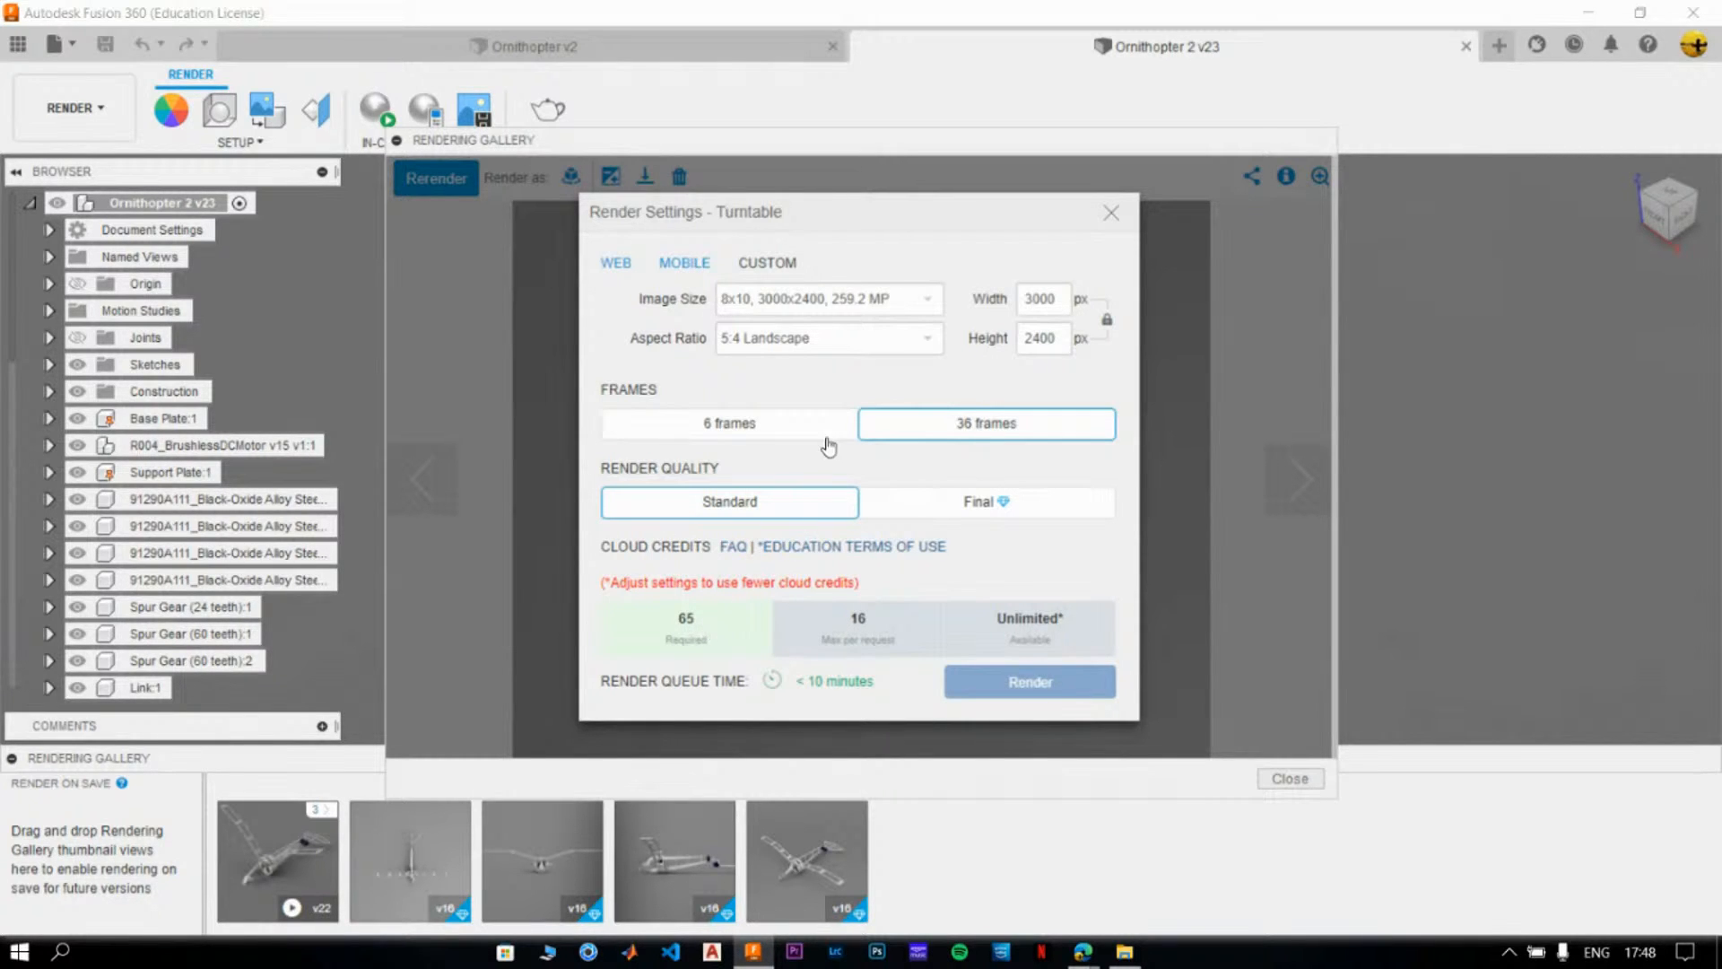
pyautogui.click(832, 305)
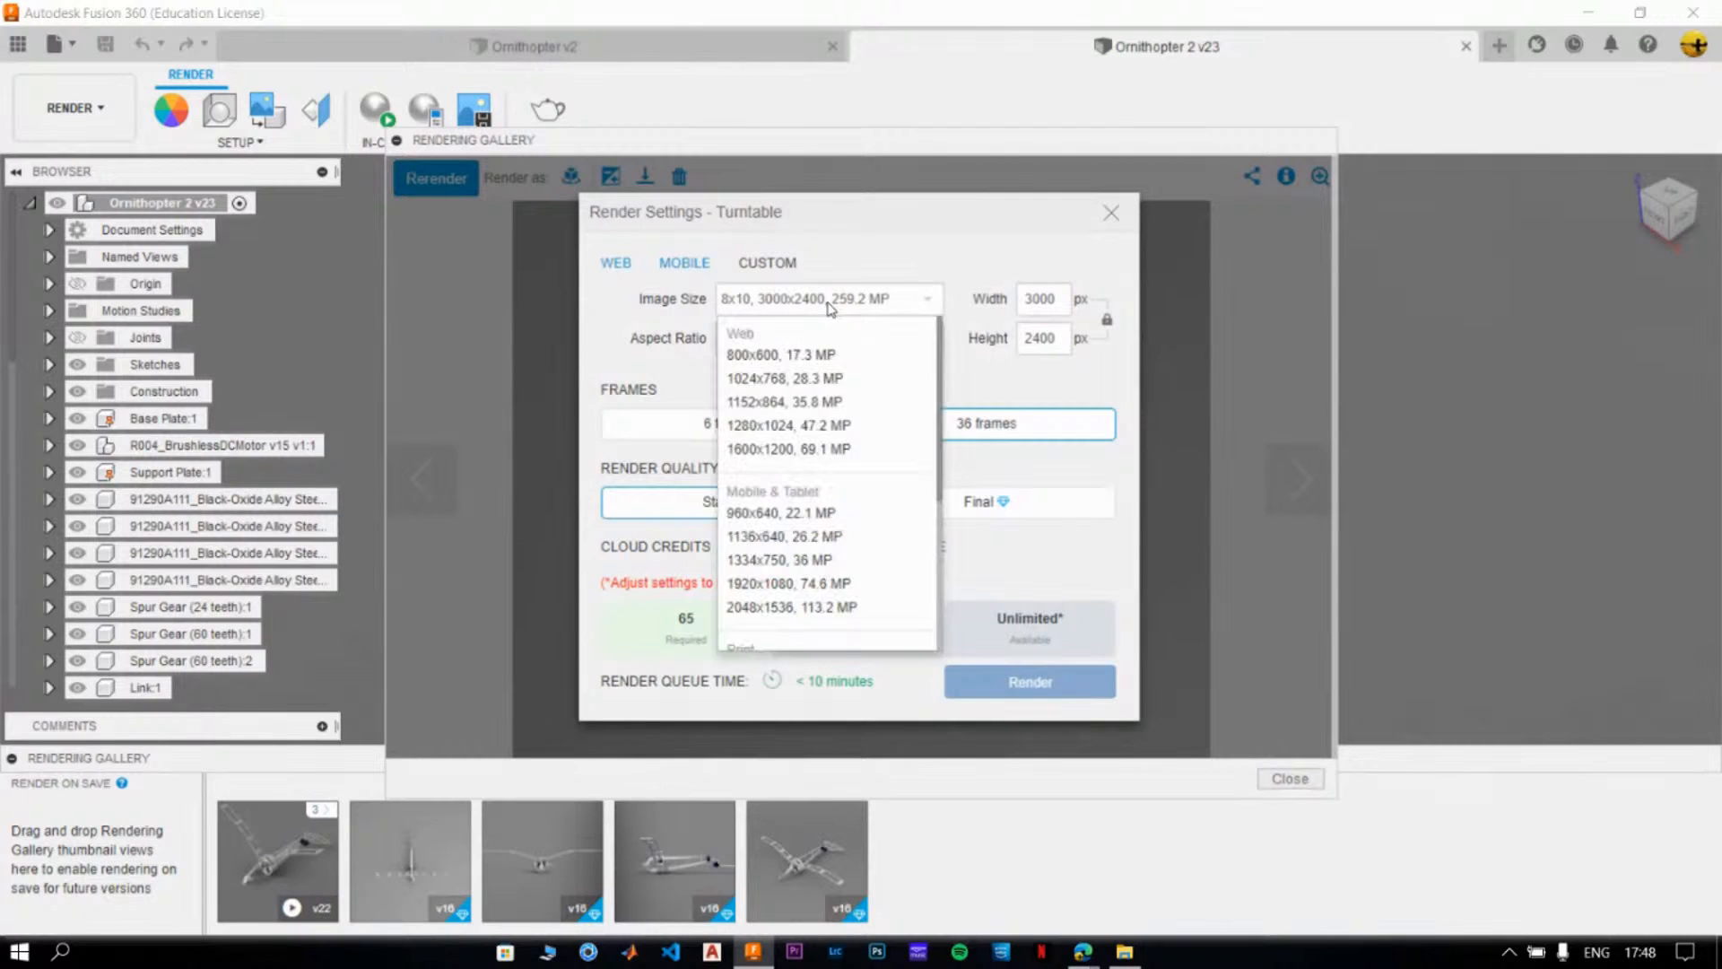
pyautogui.click(857, 387)
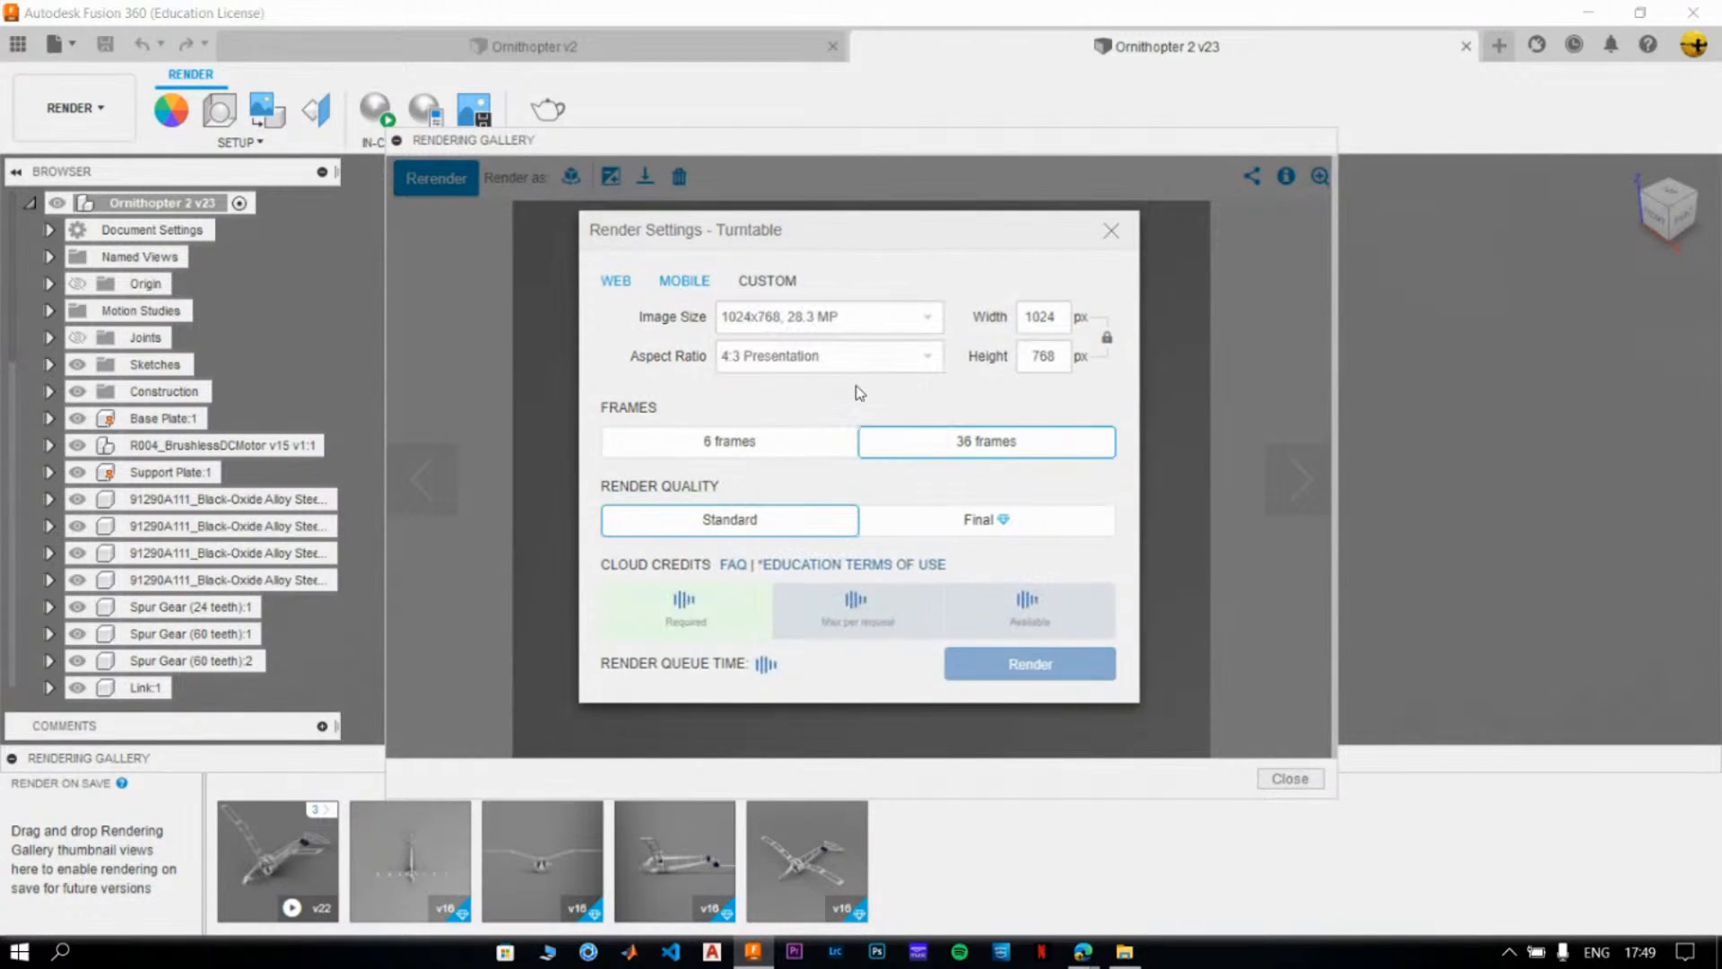
# - Set the turntable's render quality to Final, submit the render, and close the rendering preview
pyautogui.click(952, 529)
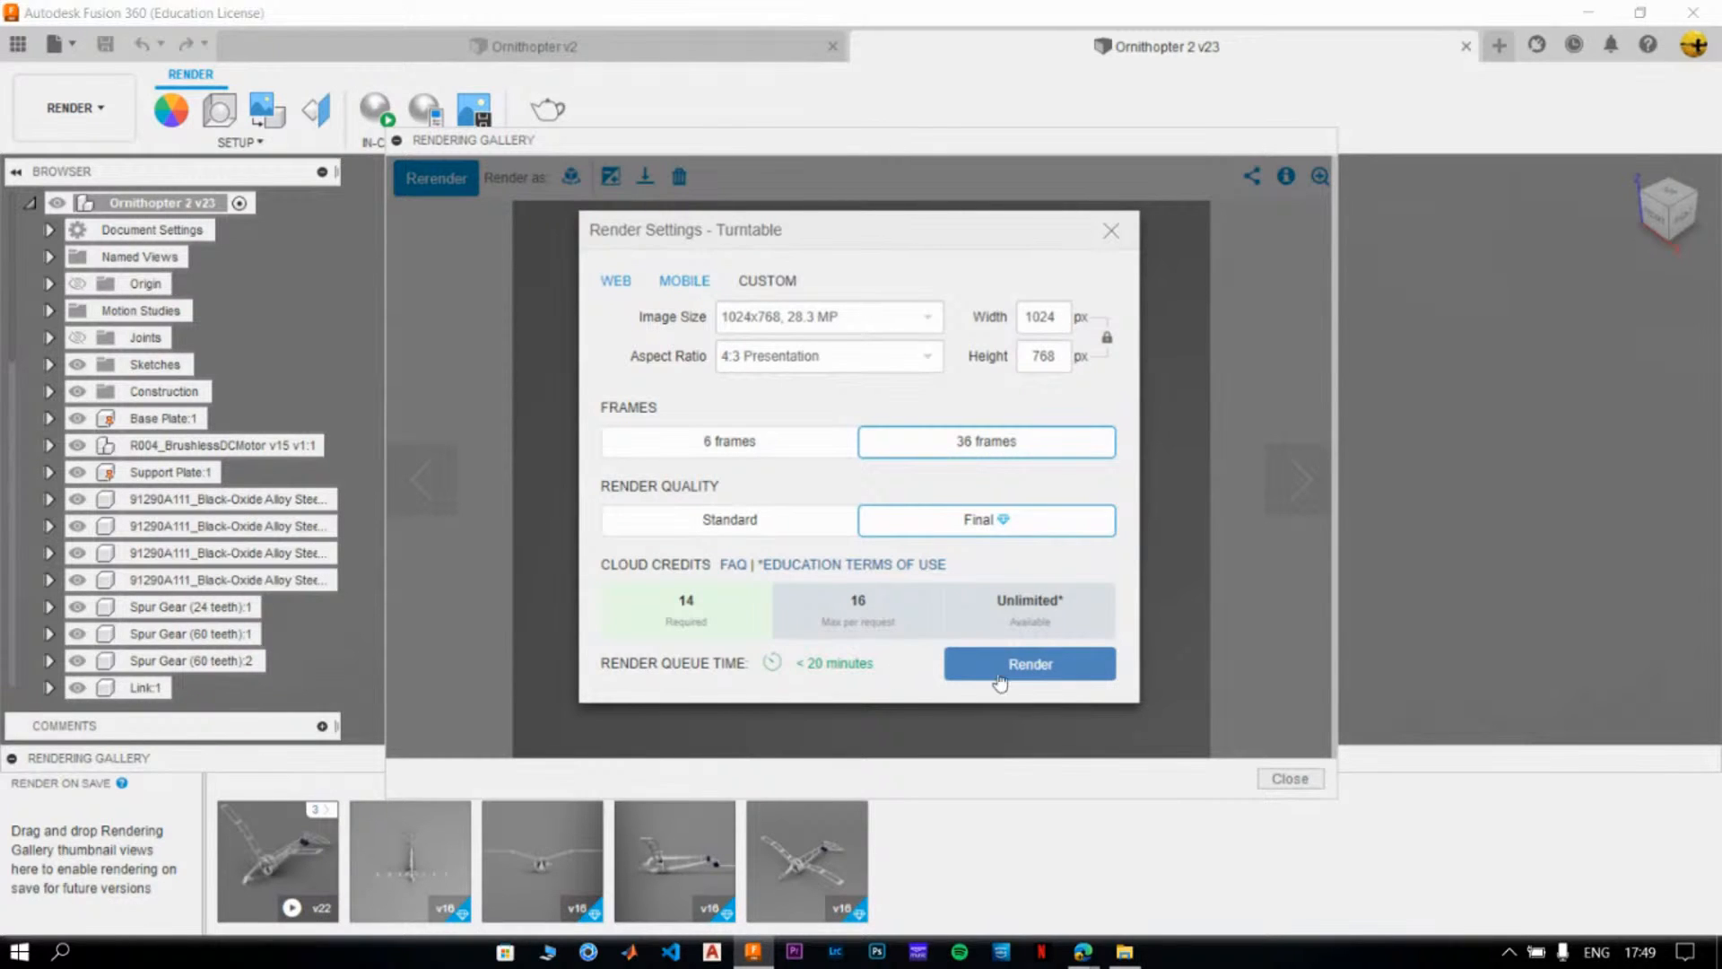
pyautogui.click(1034, 675)
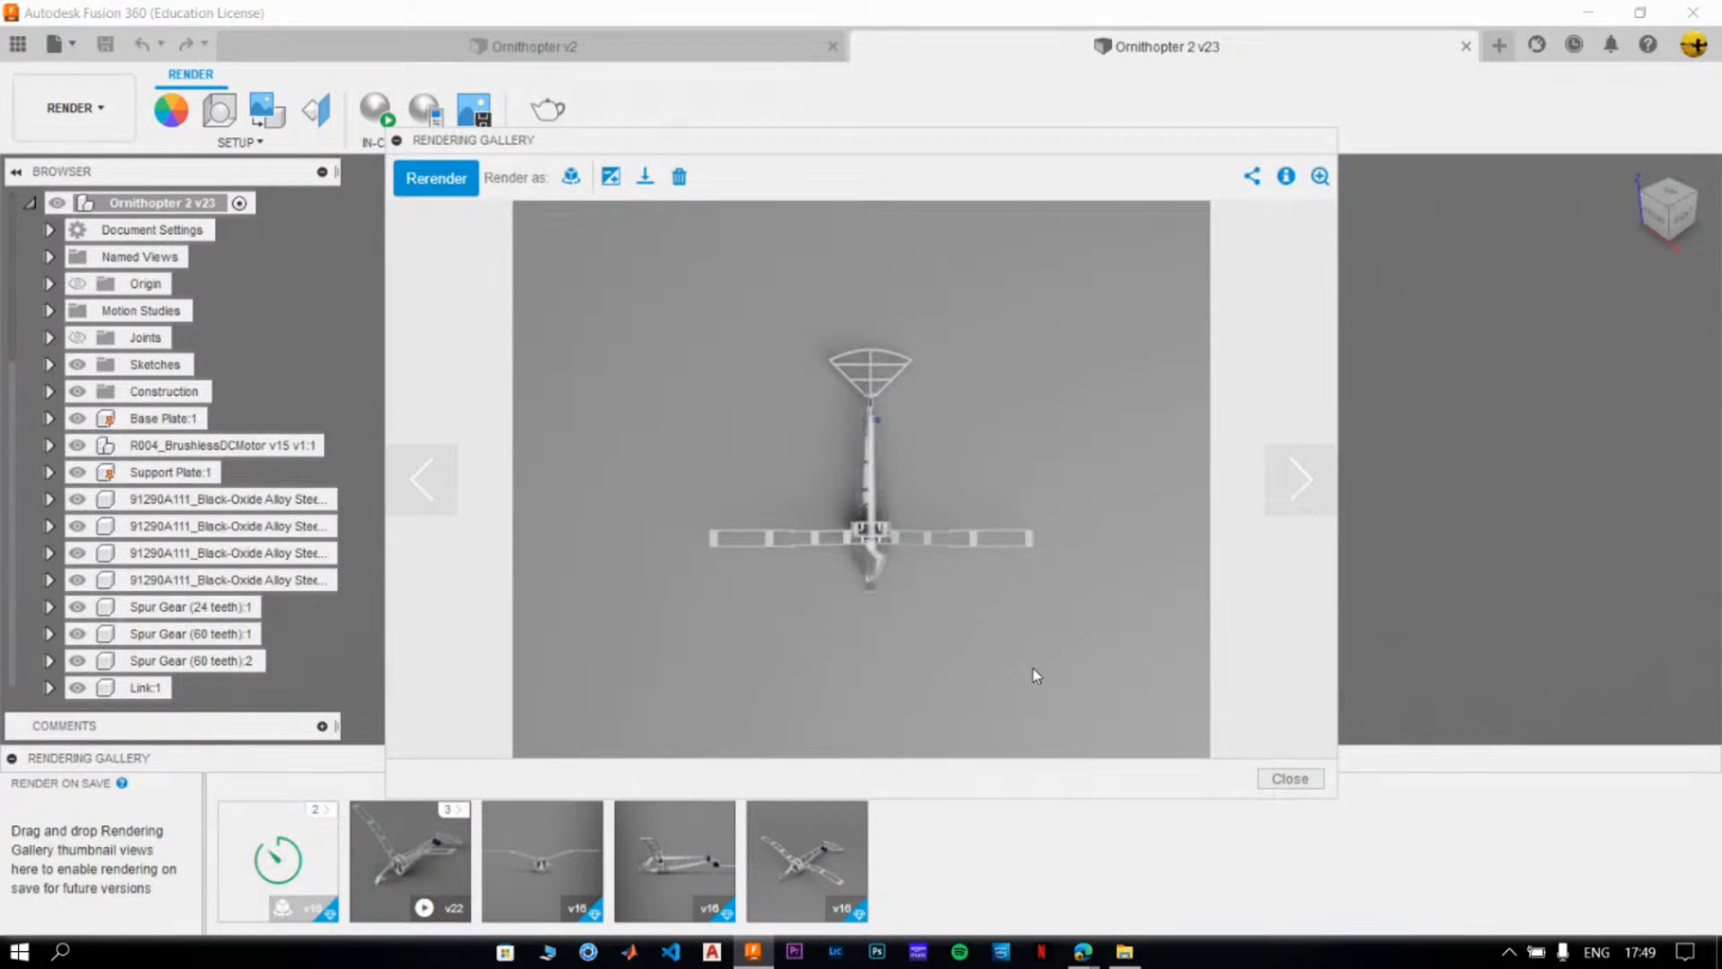
pyautogui.click(1289, 778)
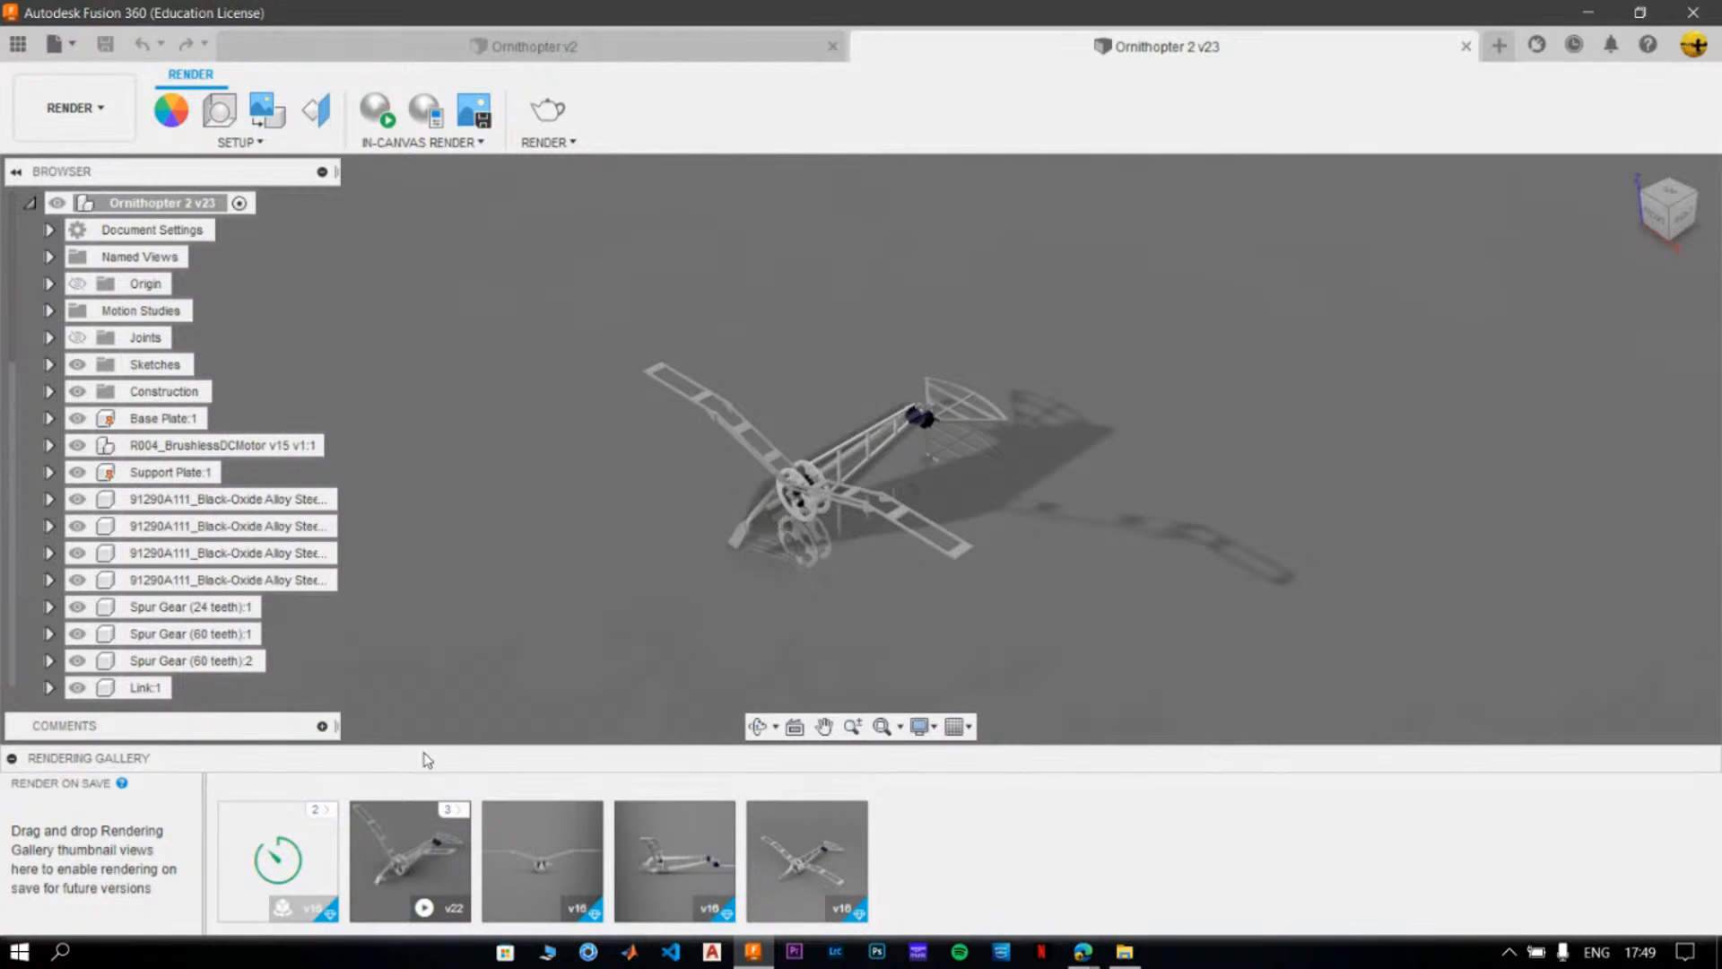
# - Check the queued turntable render of Ornithopter 2 and the queued render of Ornithopter v2, and return to Ornithopter 2
pyautogui.click(318, 811)
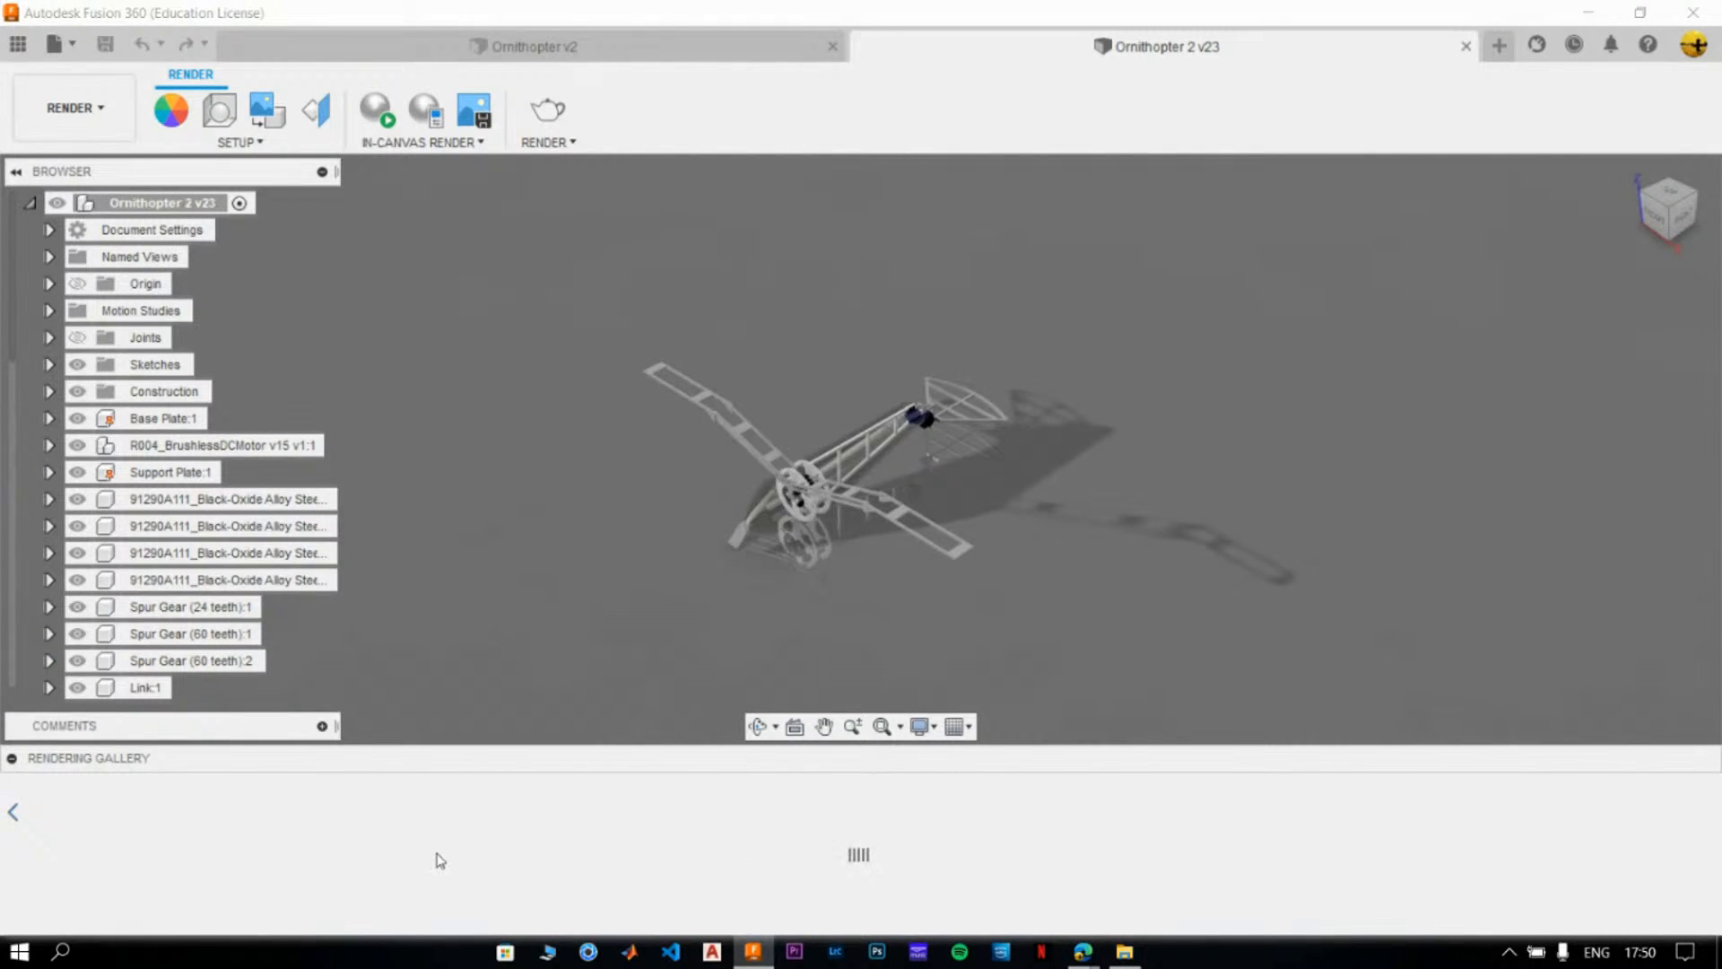
pyautogui.click(772, 47)
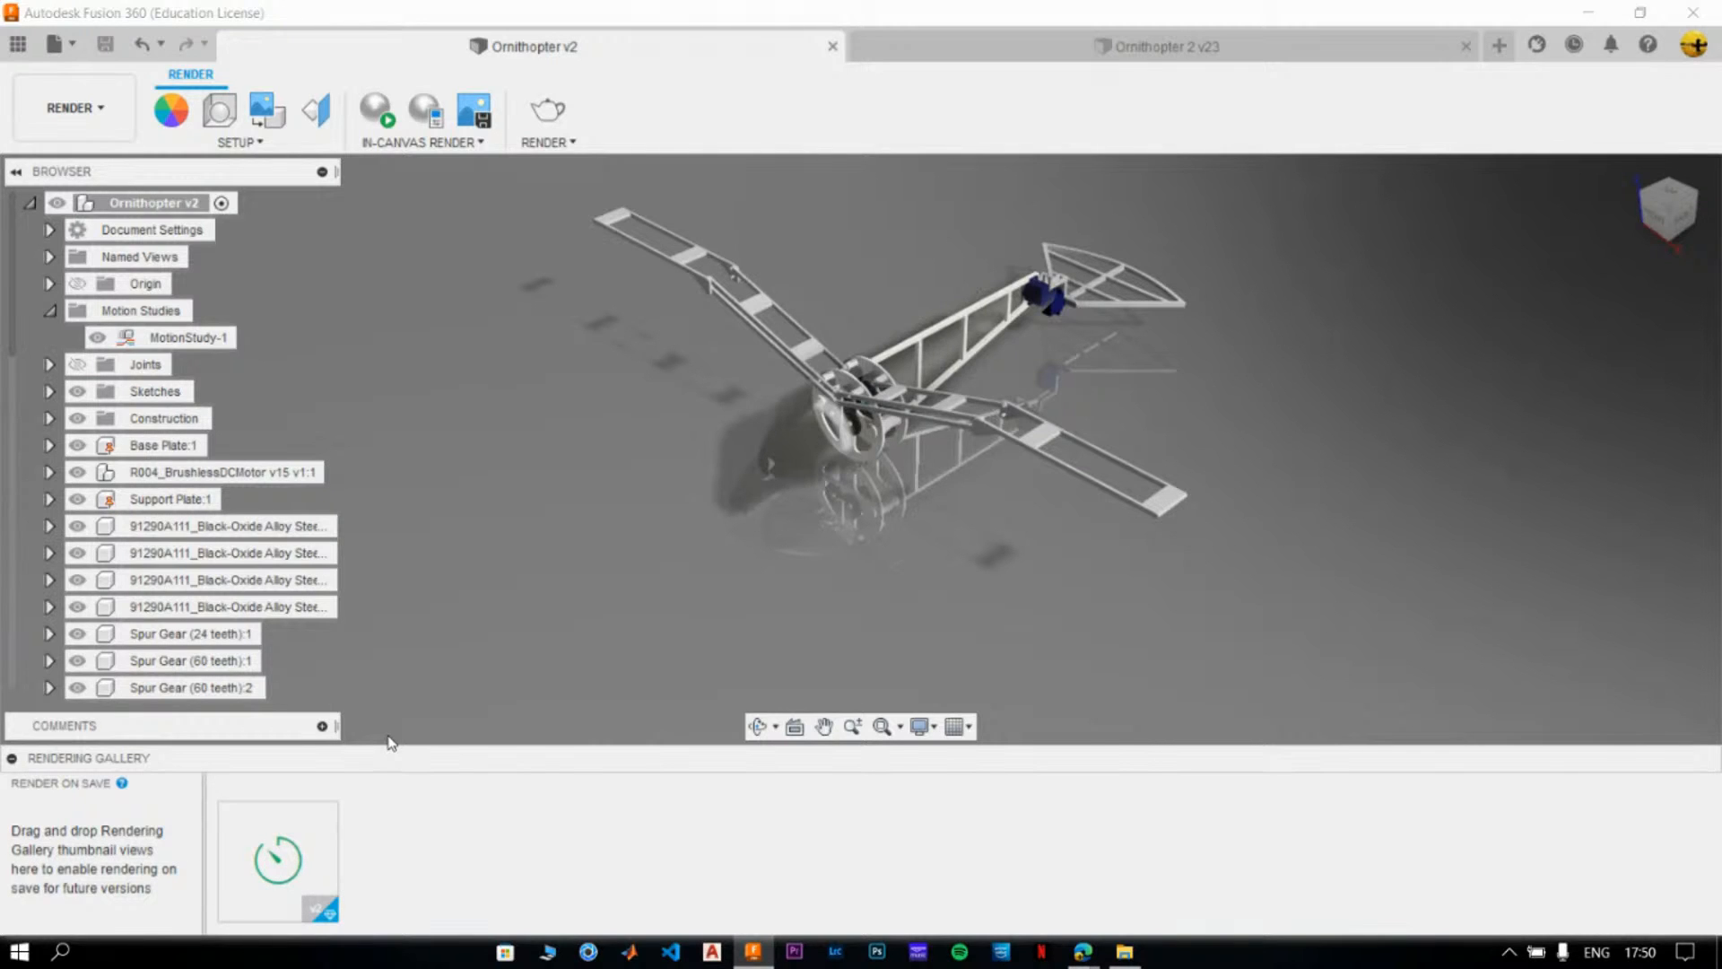
pyautogui.moveTo(328, 829)
pyautogui.click(1096, 45)
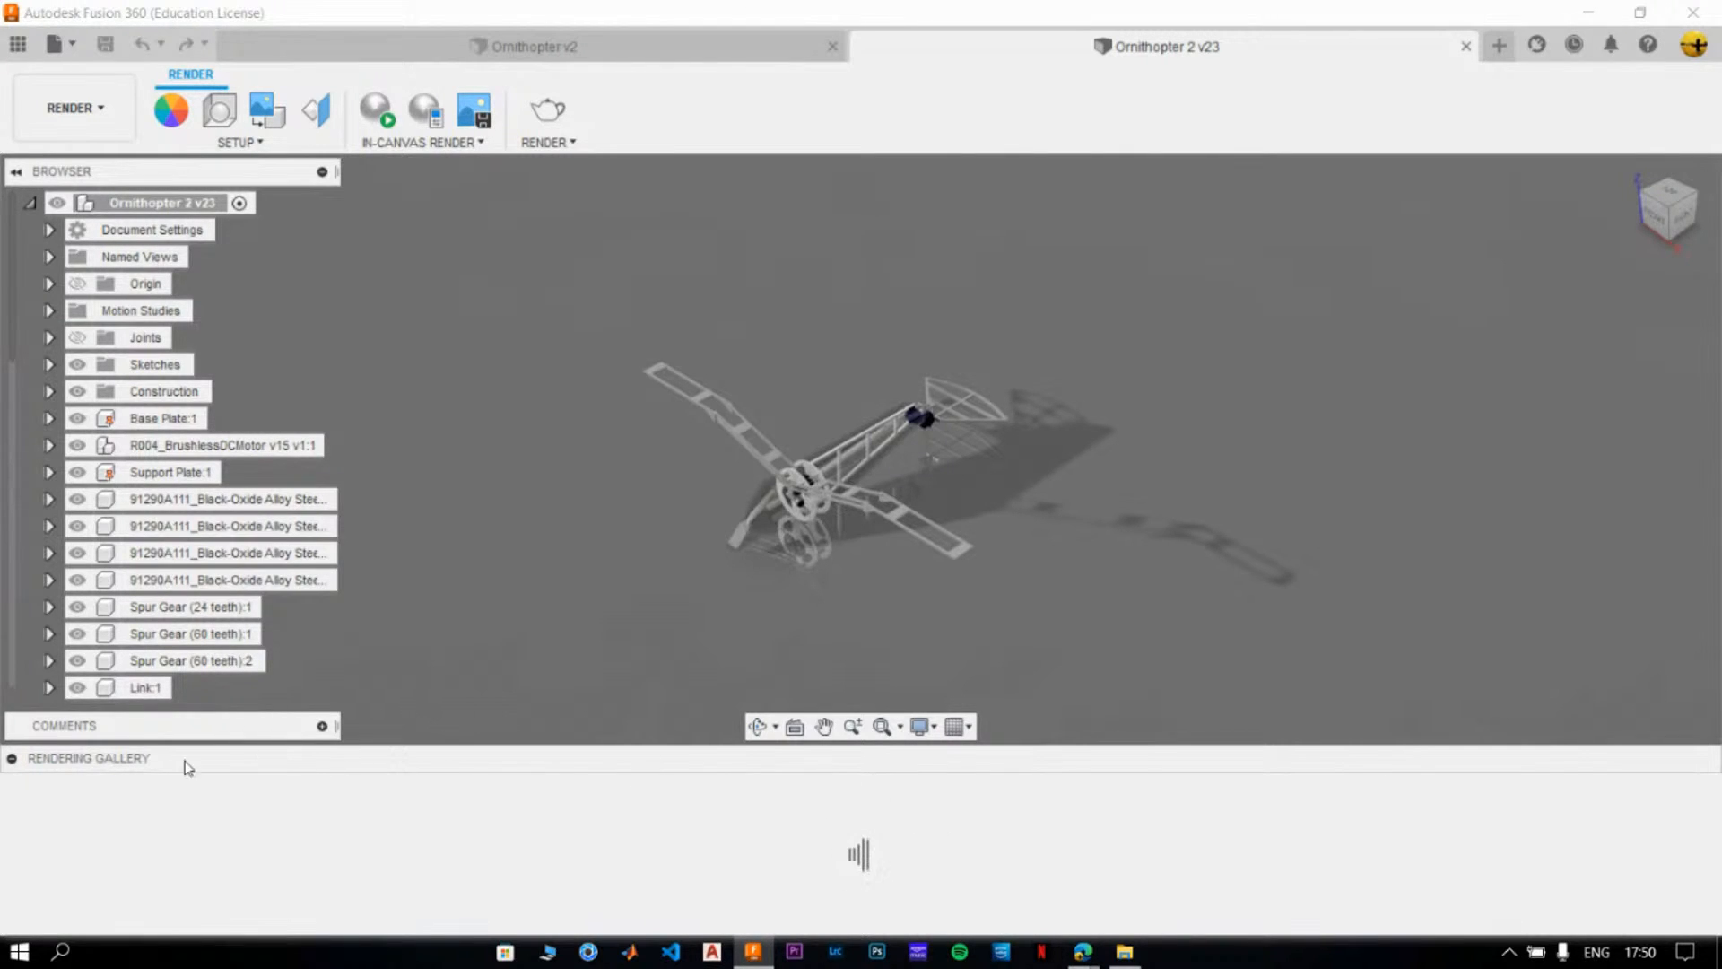
# - Collapse and reopen the Ornithopter 2 rendering gallery, and review the details of its v16 renderings
pyautogui.click(12, 758)
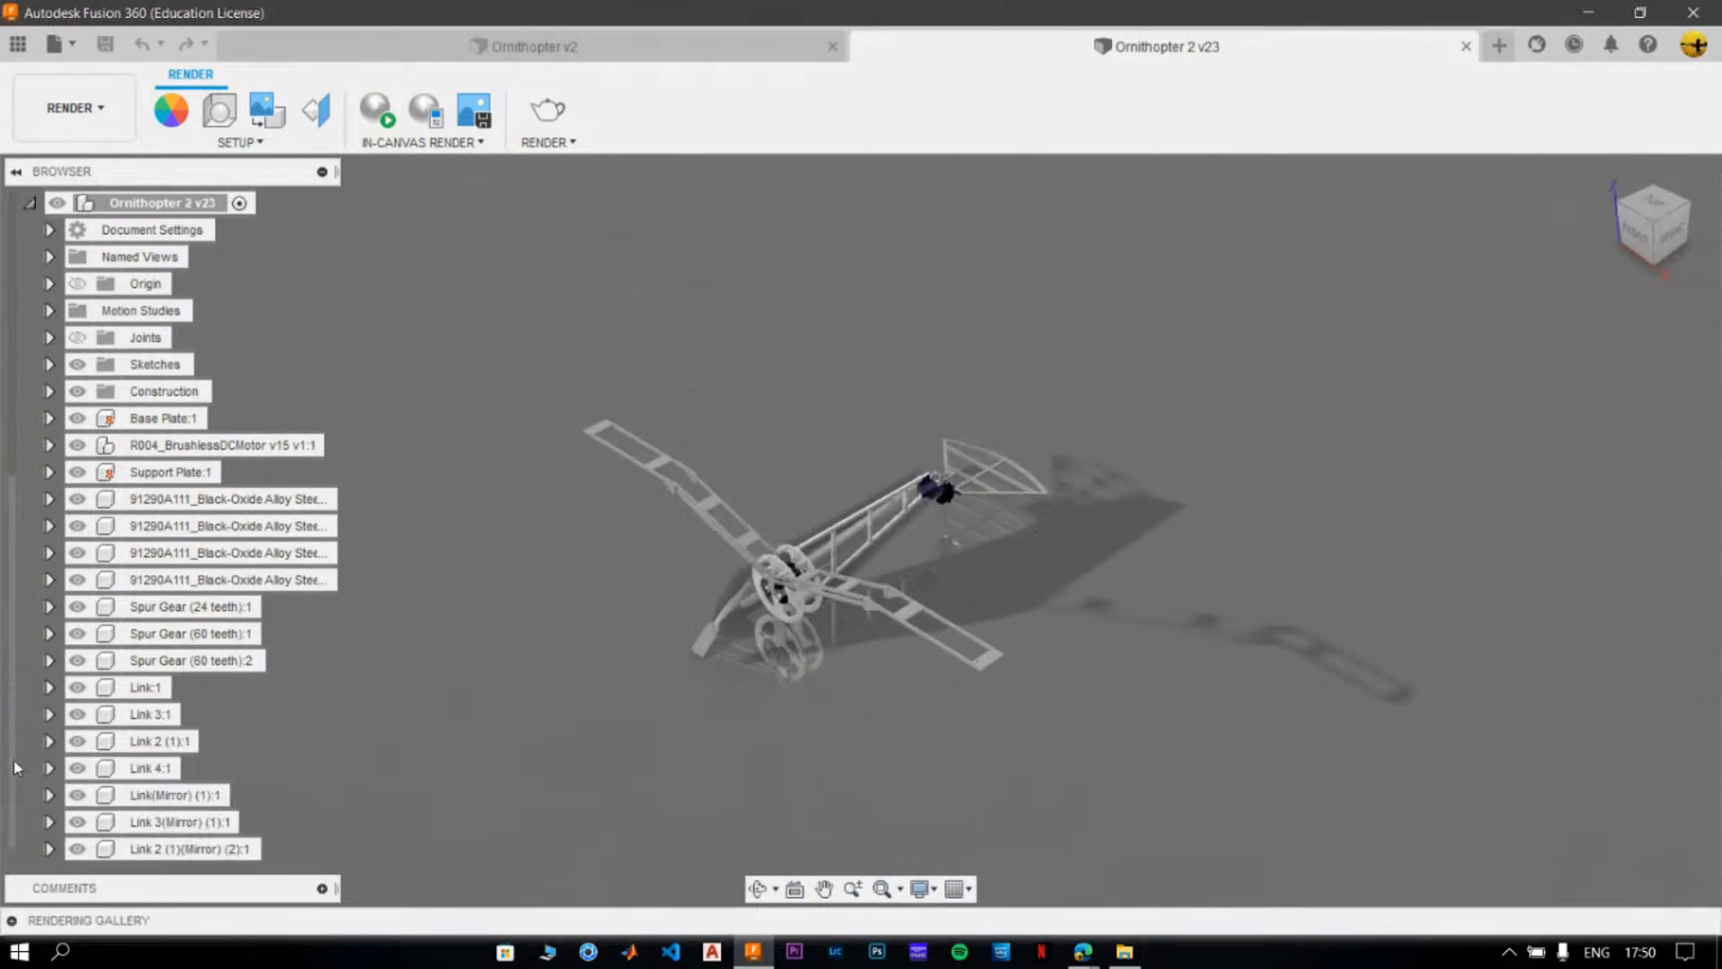
pyautogui.click(12, 920)
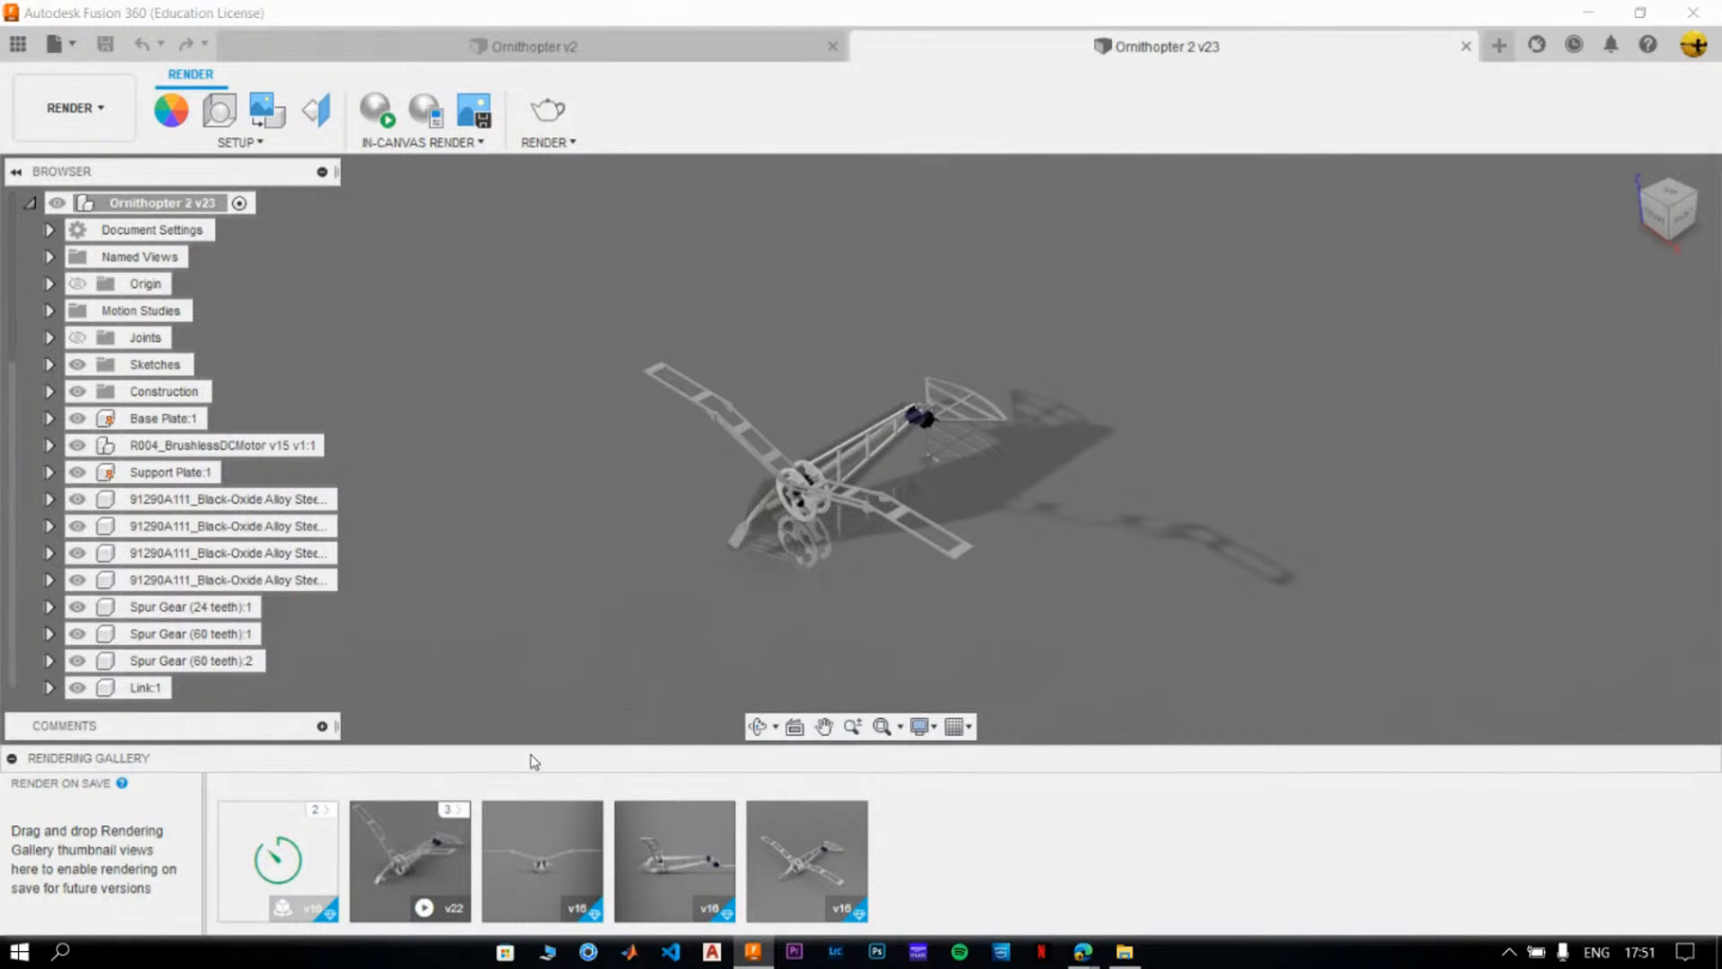
pyautogui.moveTo(552, 821)
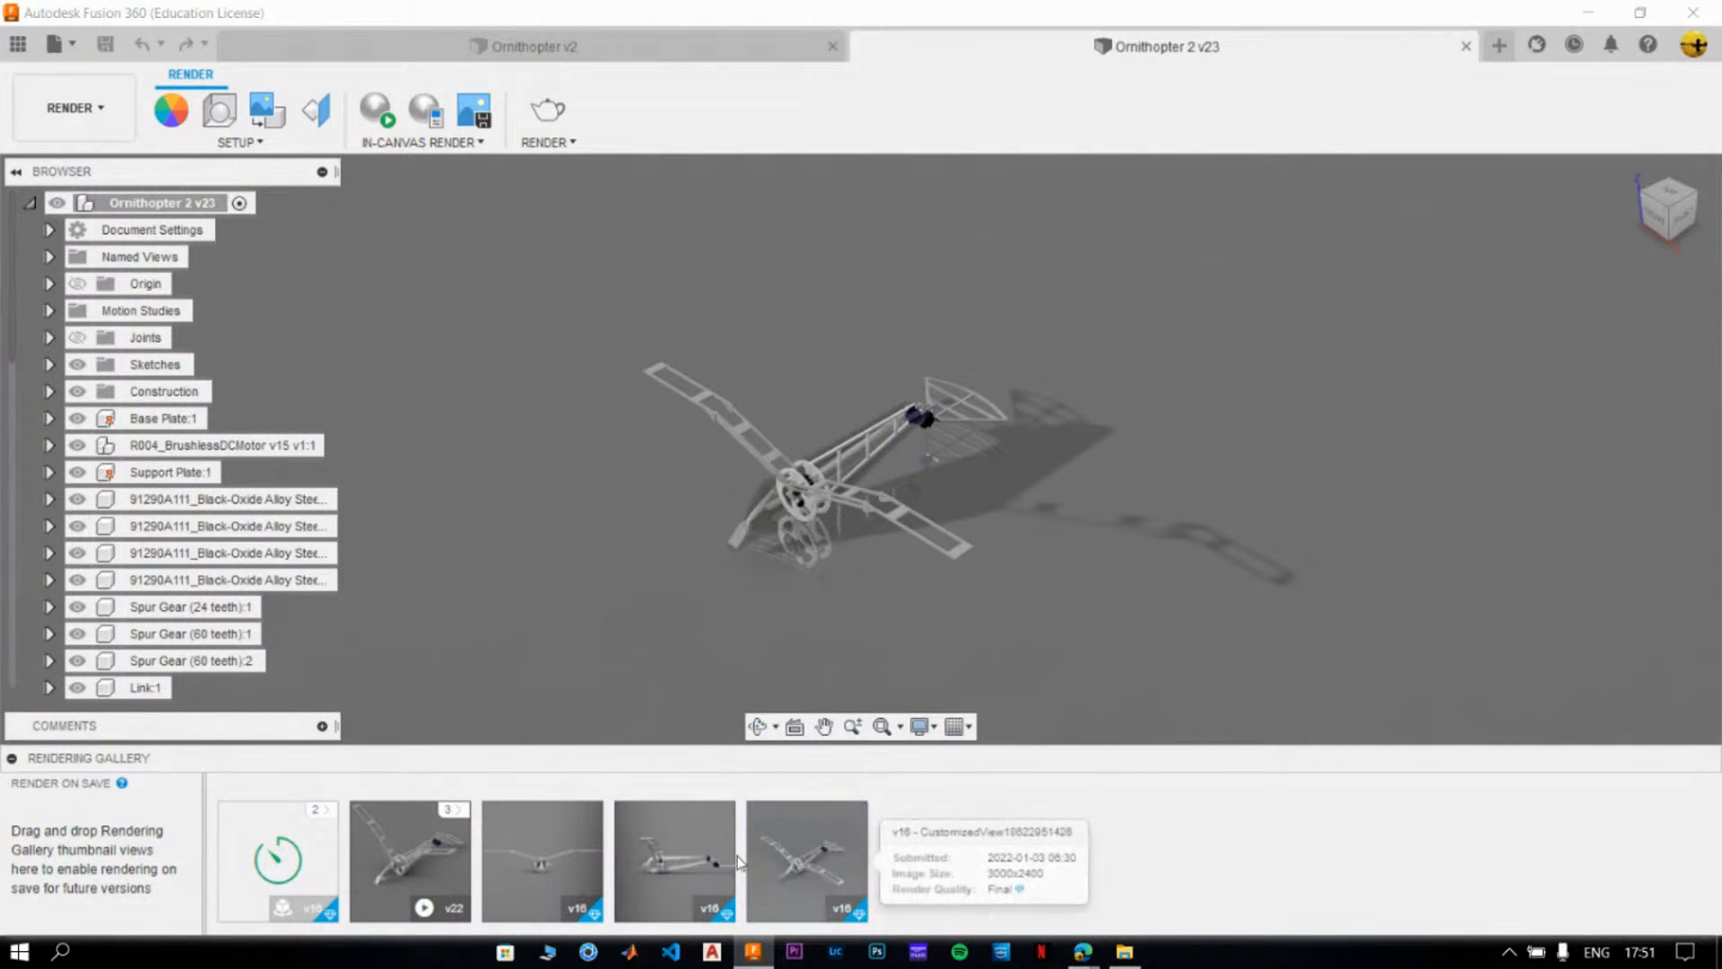
pyautogui.moveTo(679, 832)
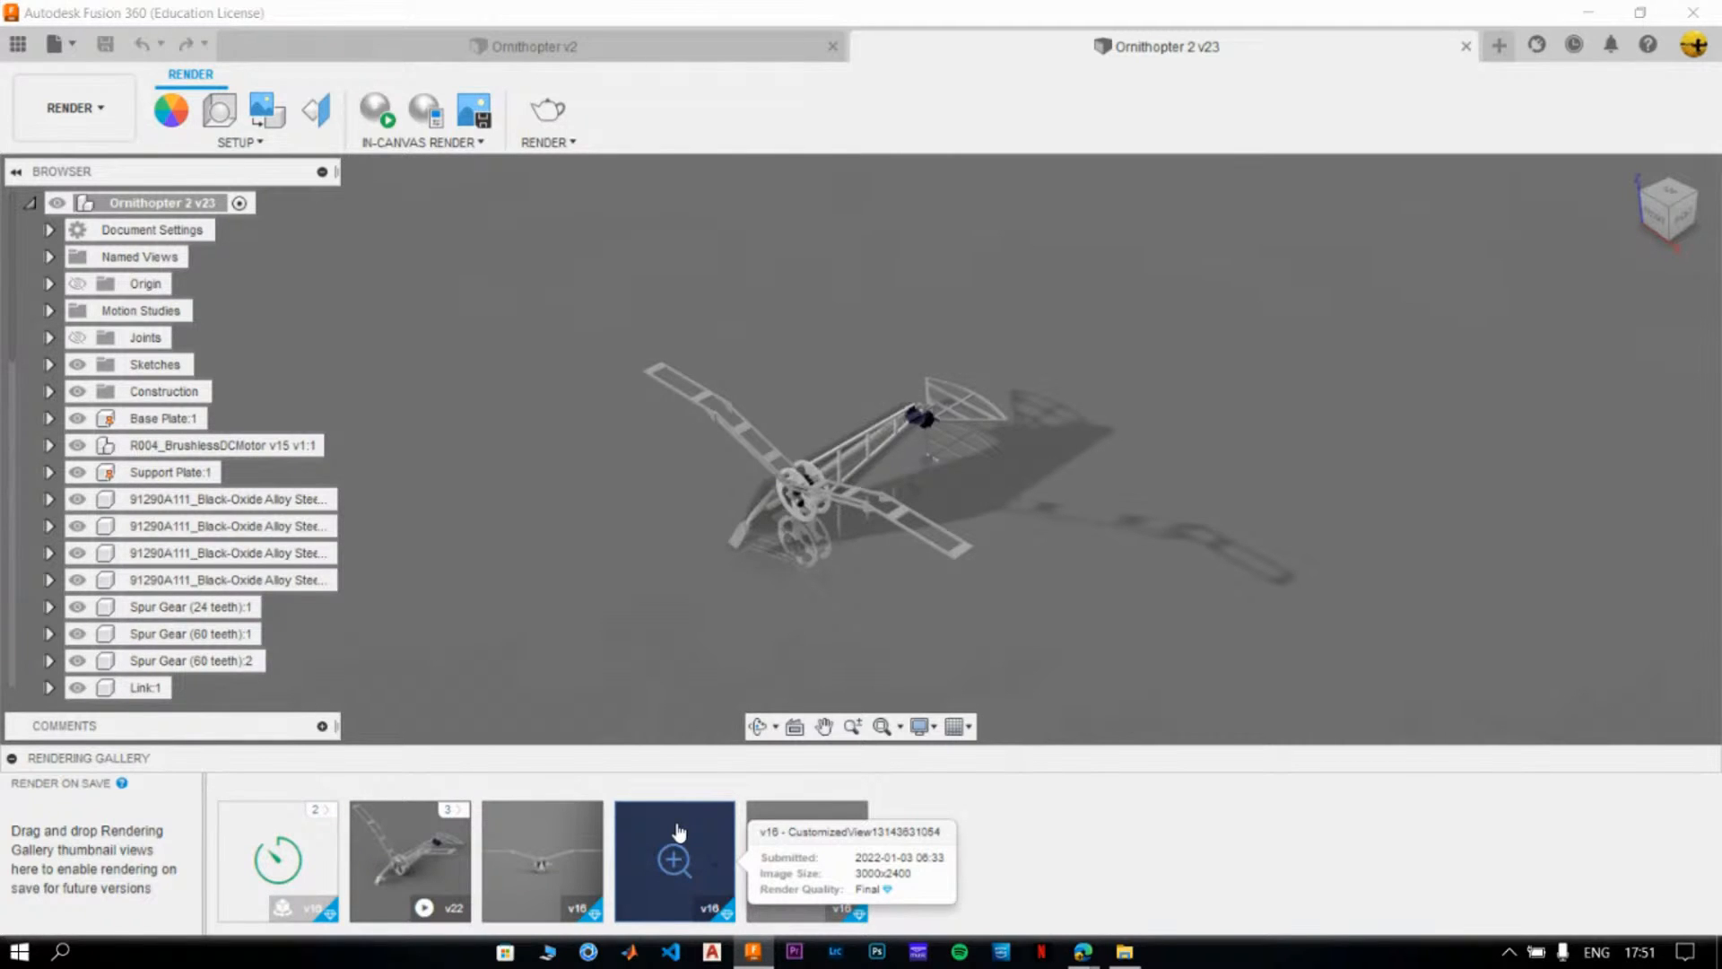
# - Review the grouped v16 turntable renderings of Ornithopter 2, and expand the group of v22 renderings
pyautogui.click(328, 813)
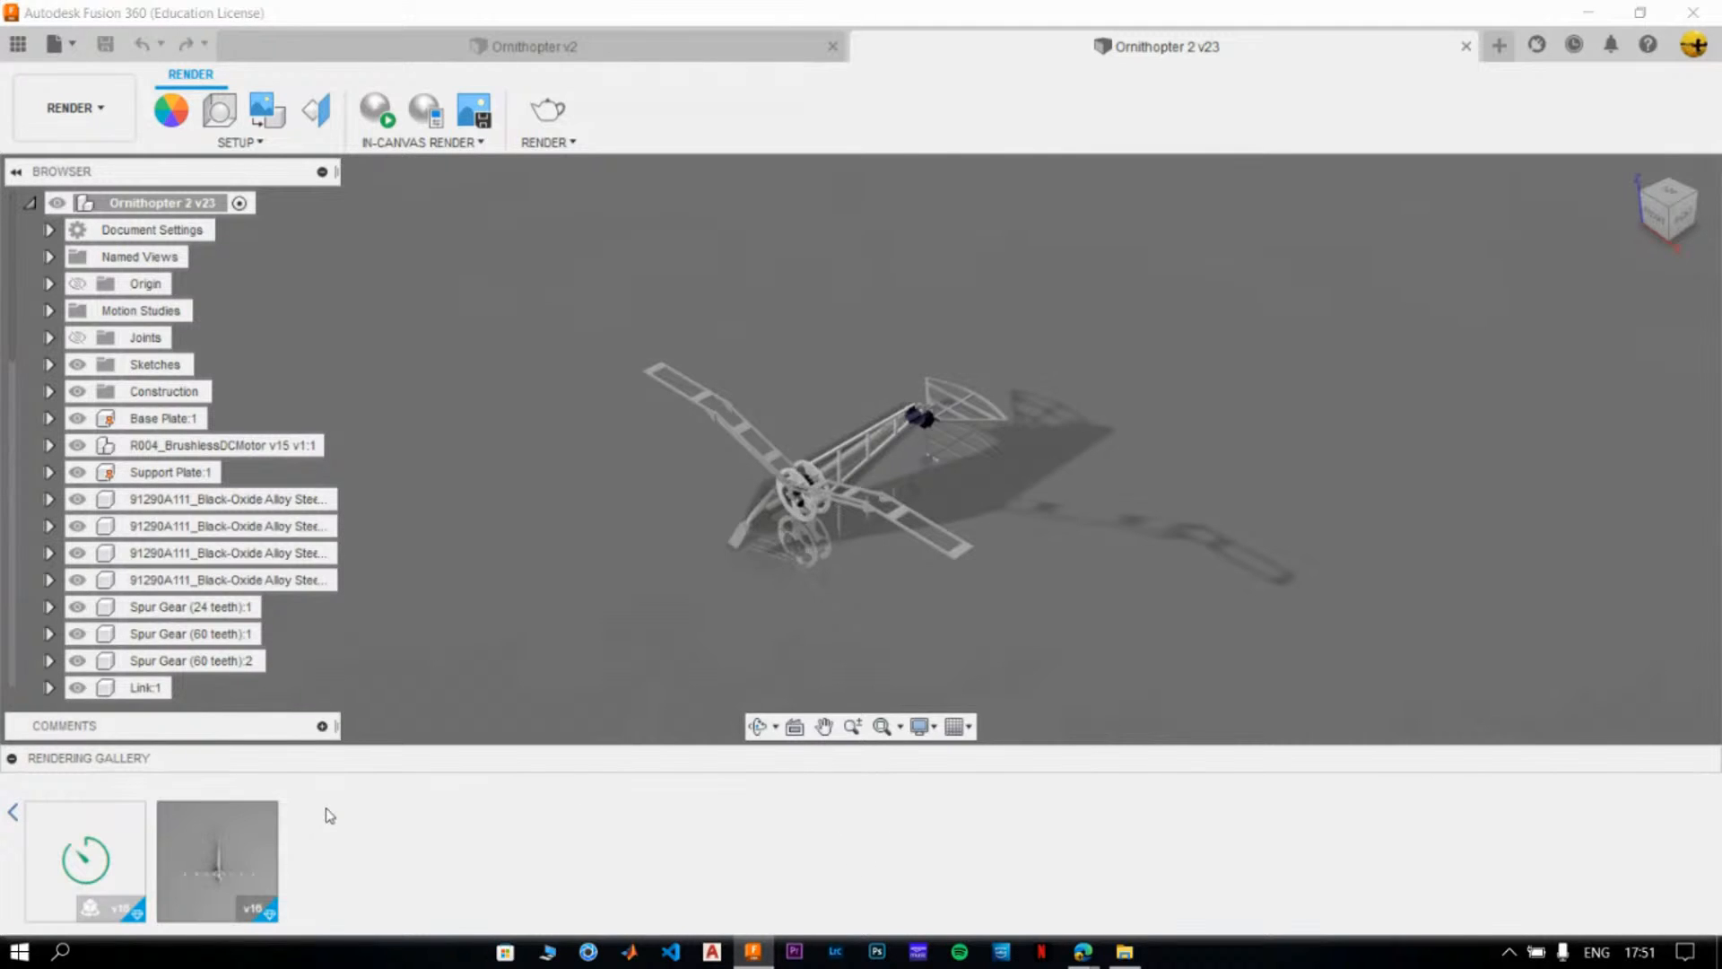
pyautogui.moveTo(141, 883)
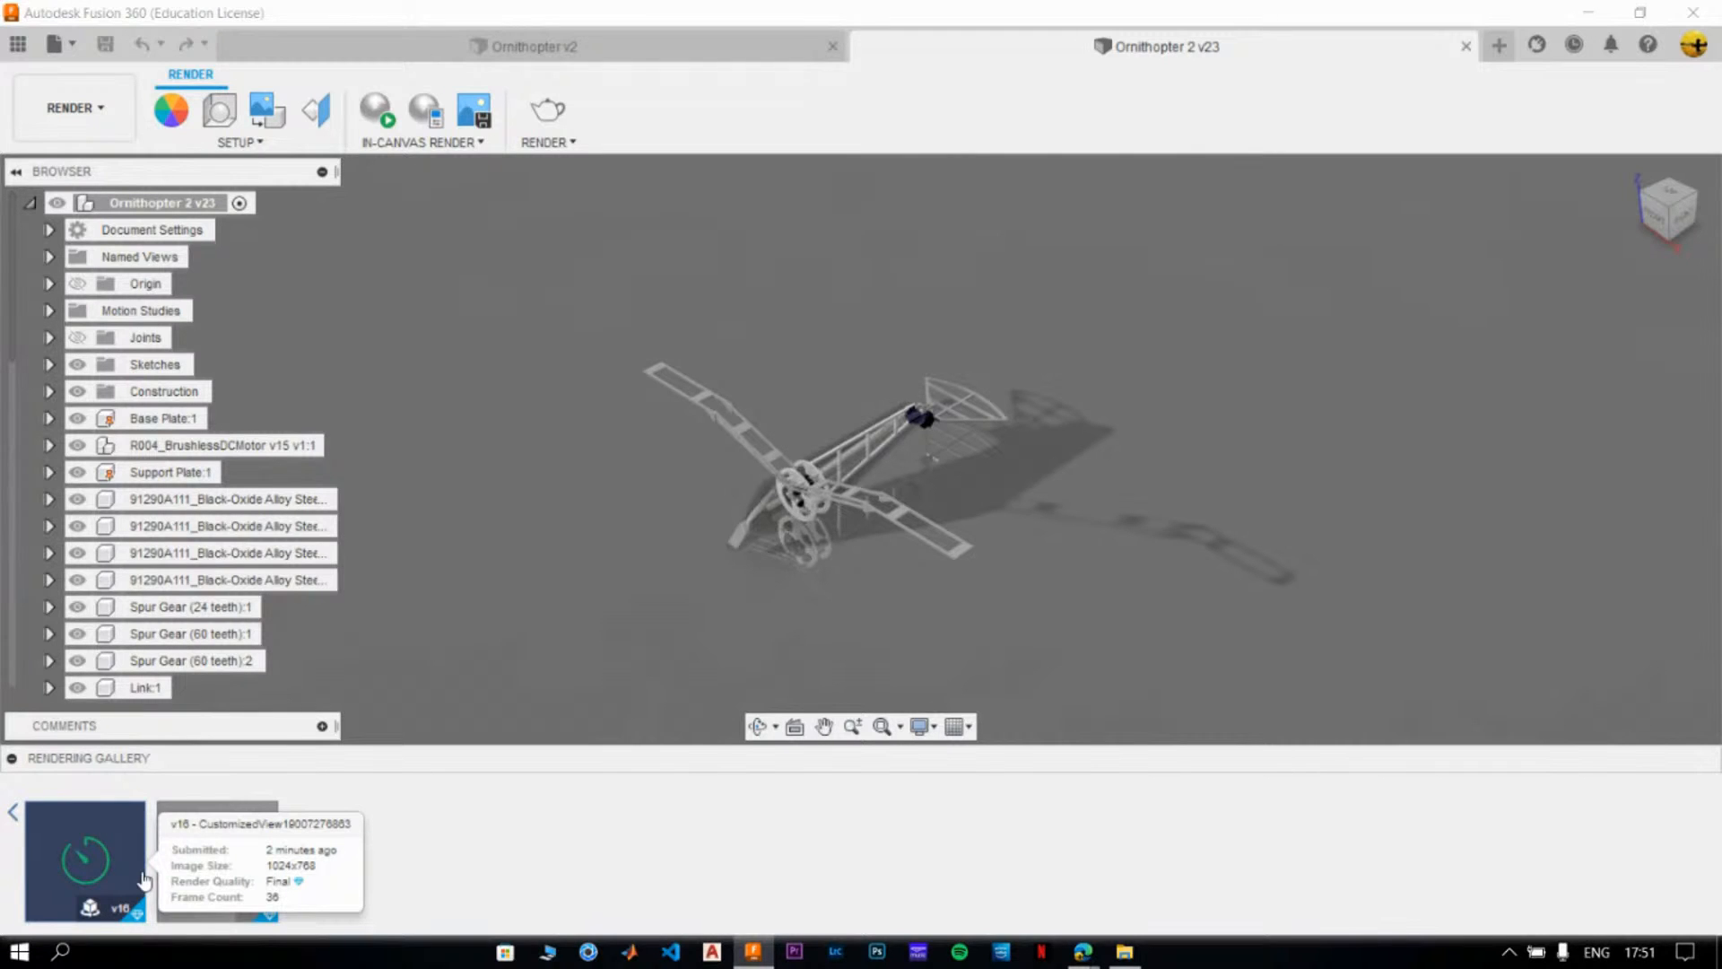
pyautogui.click(9, 814)
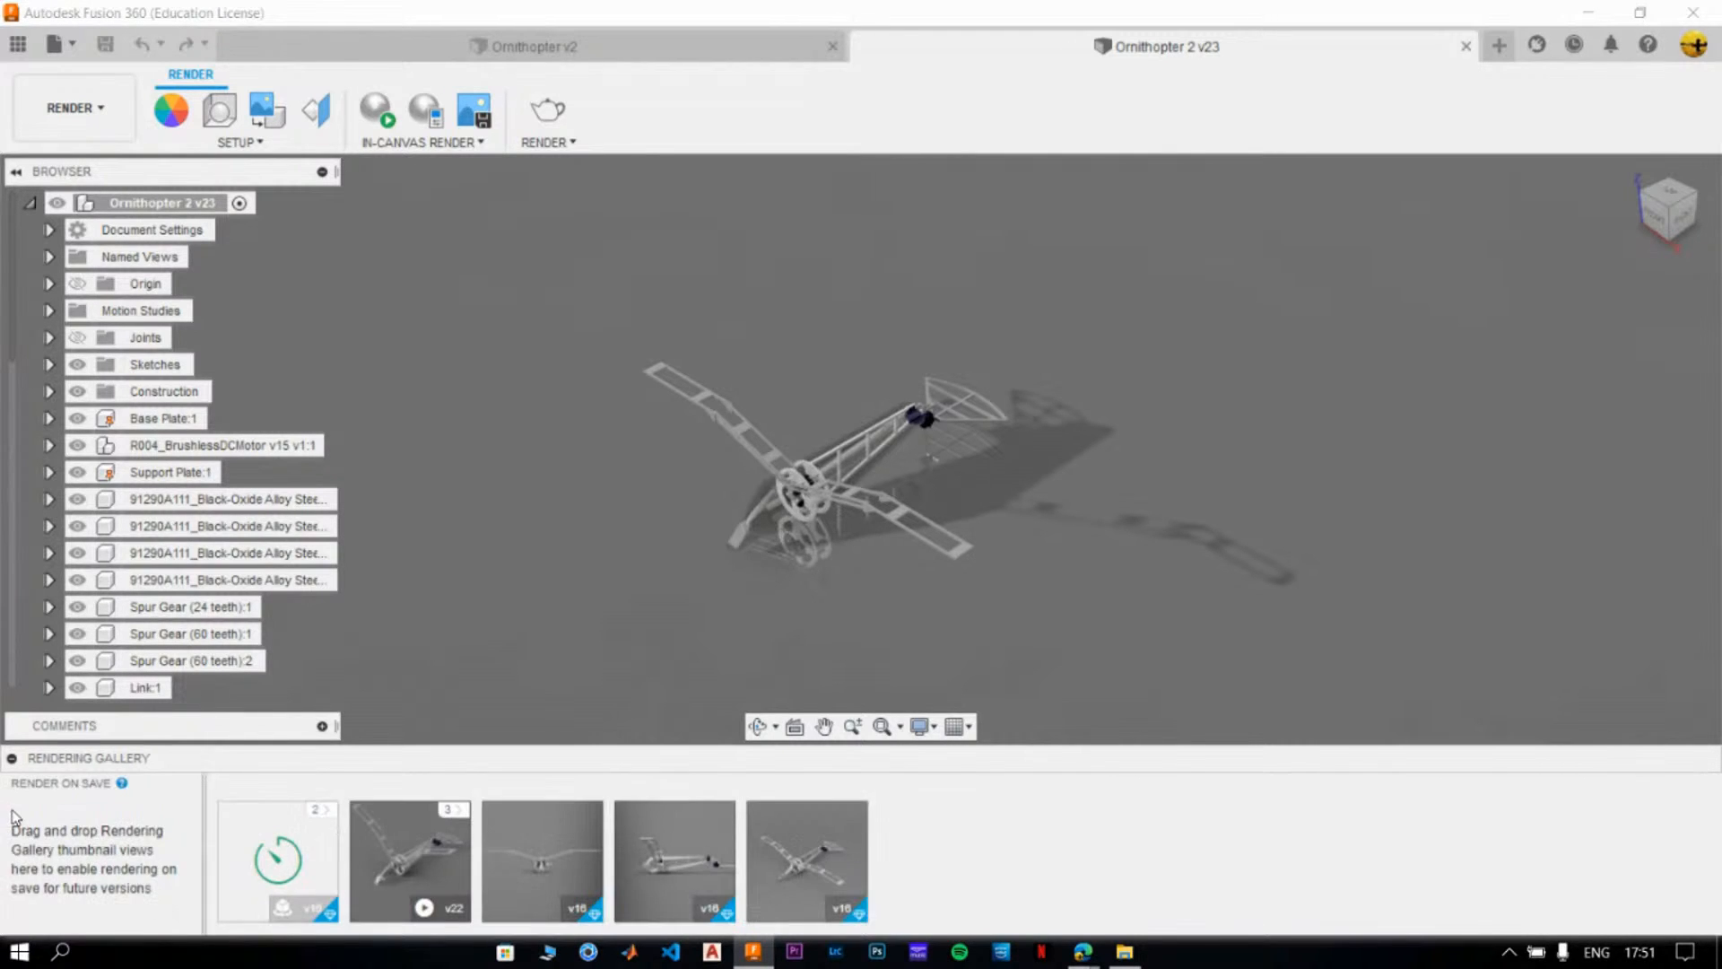
pyautogui.click(436, 818)
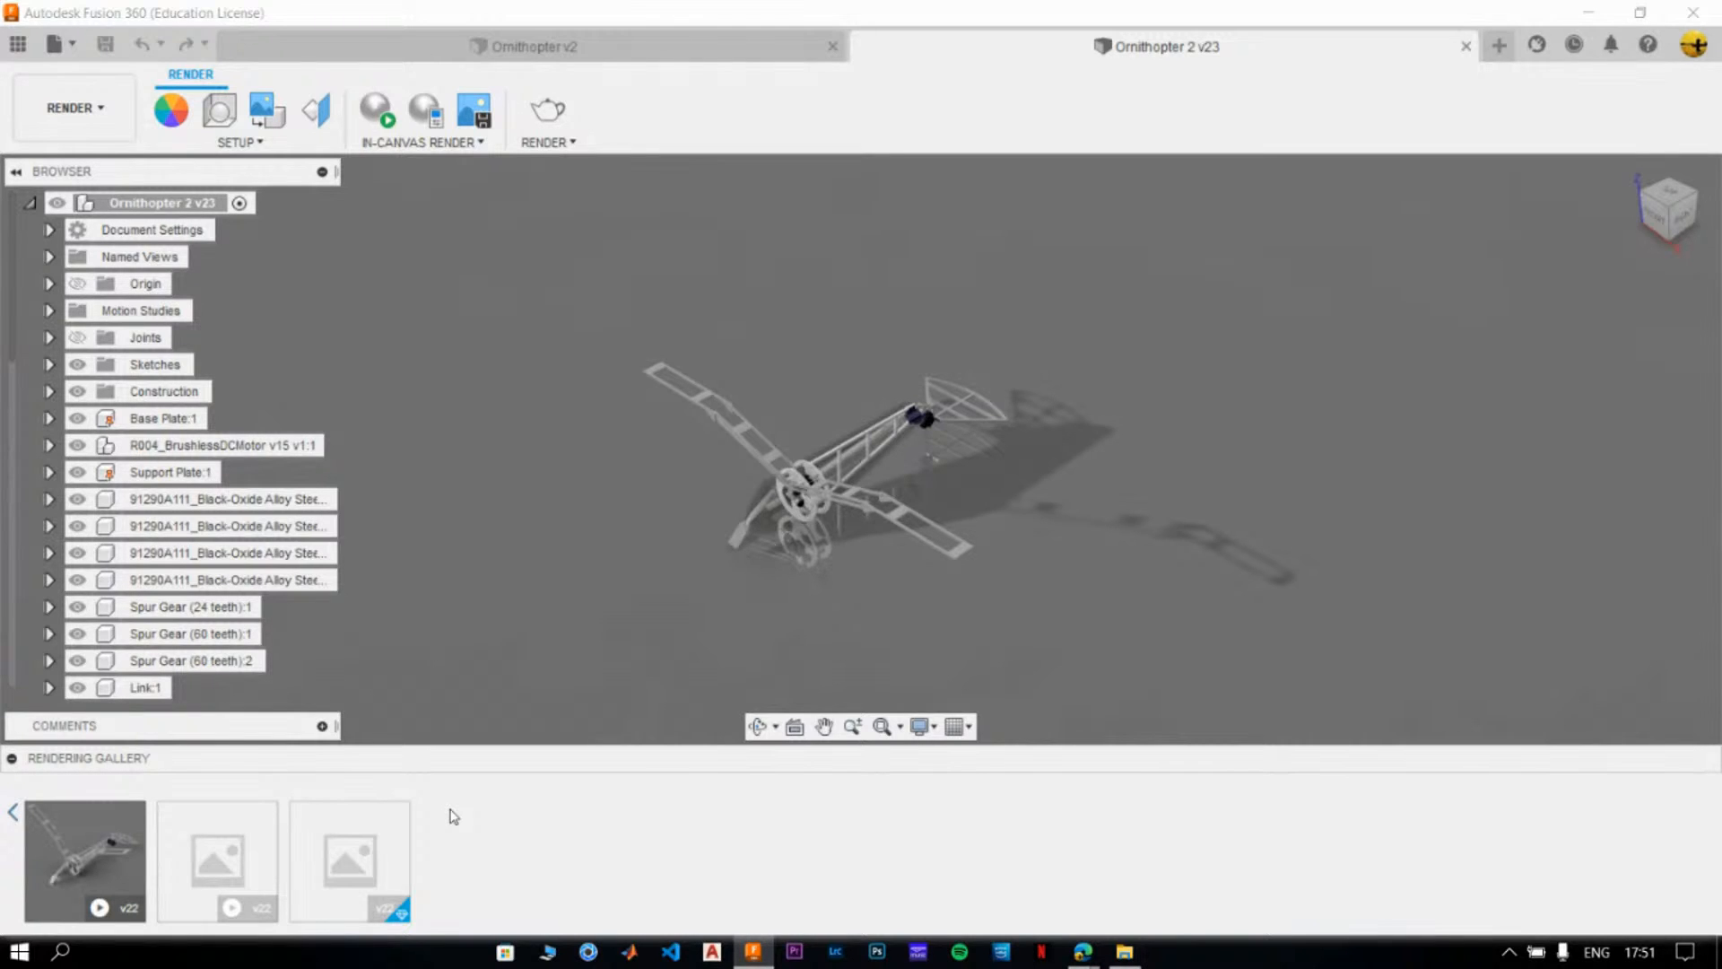
pyautogui.moveTo(247, 866)
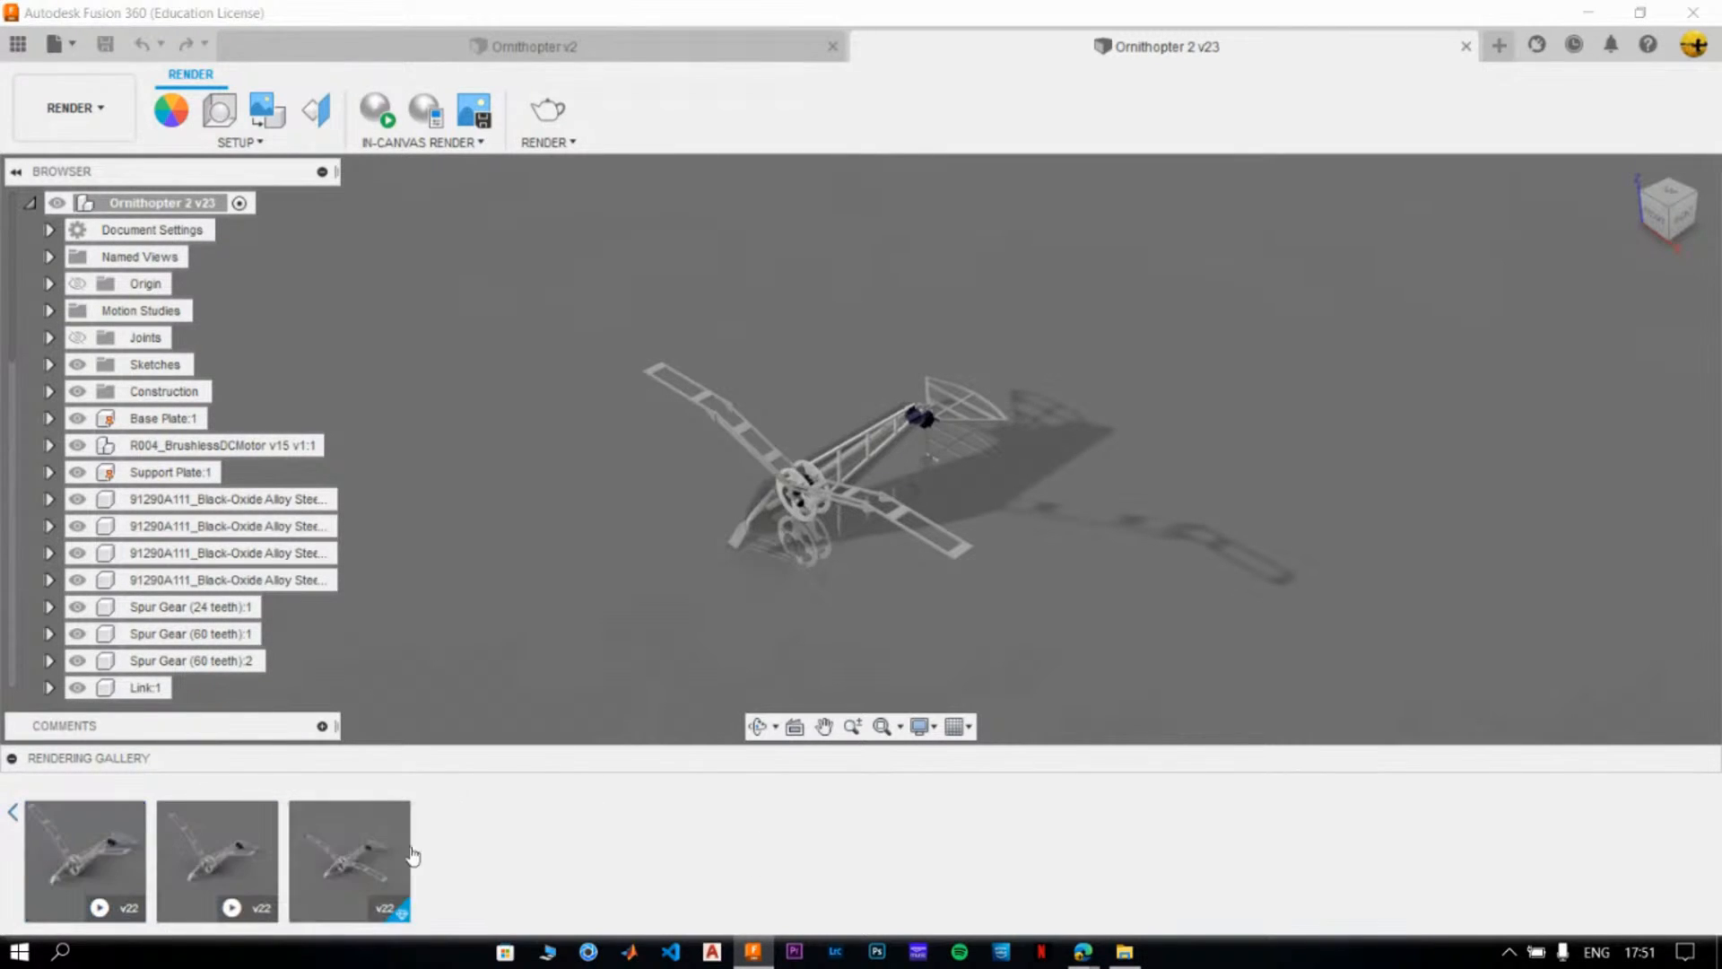
# - Open the first v22 motion study rendering from the gallery and play its animation
pyautogui.click(101, 861)
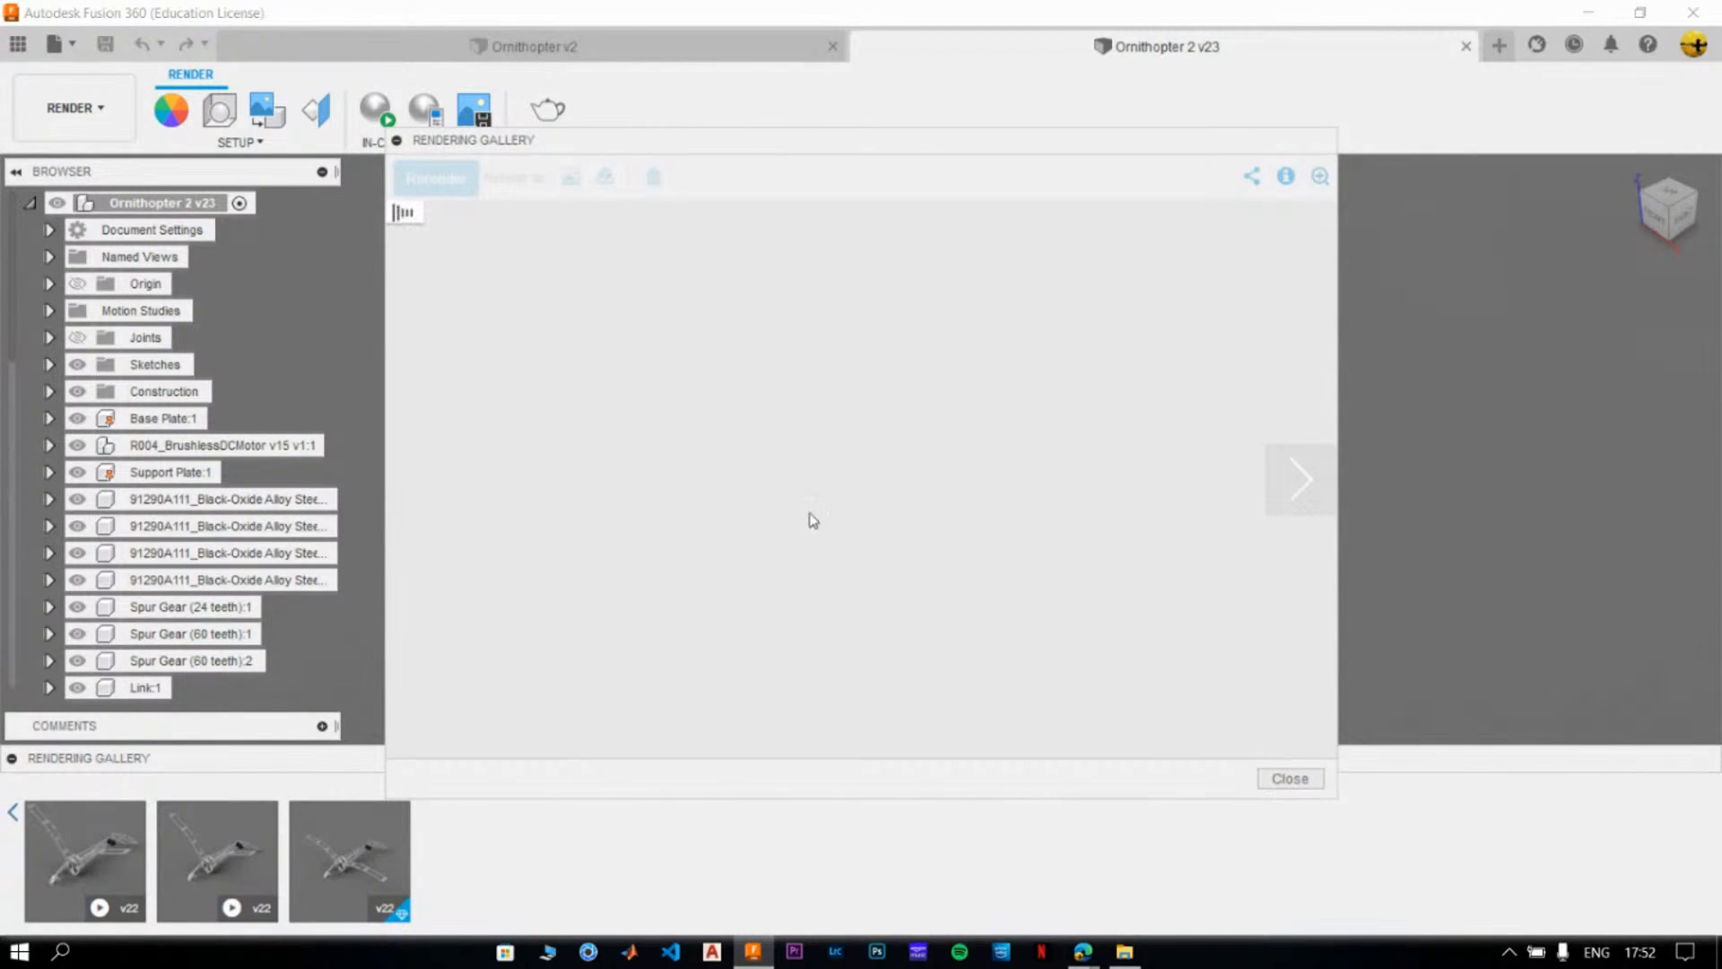
pyautogui.click(1291, 503)
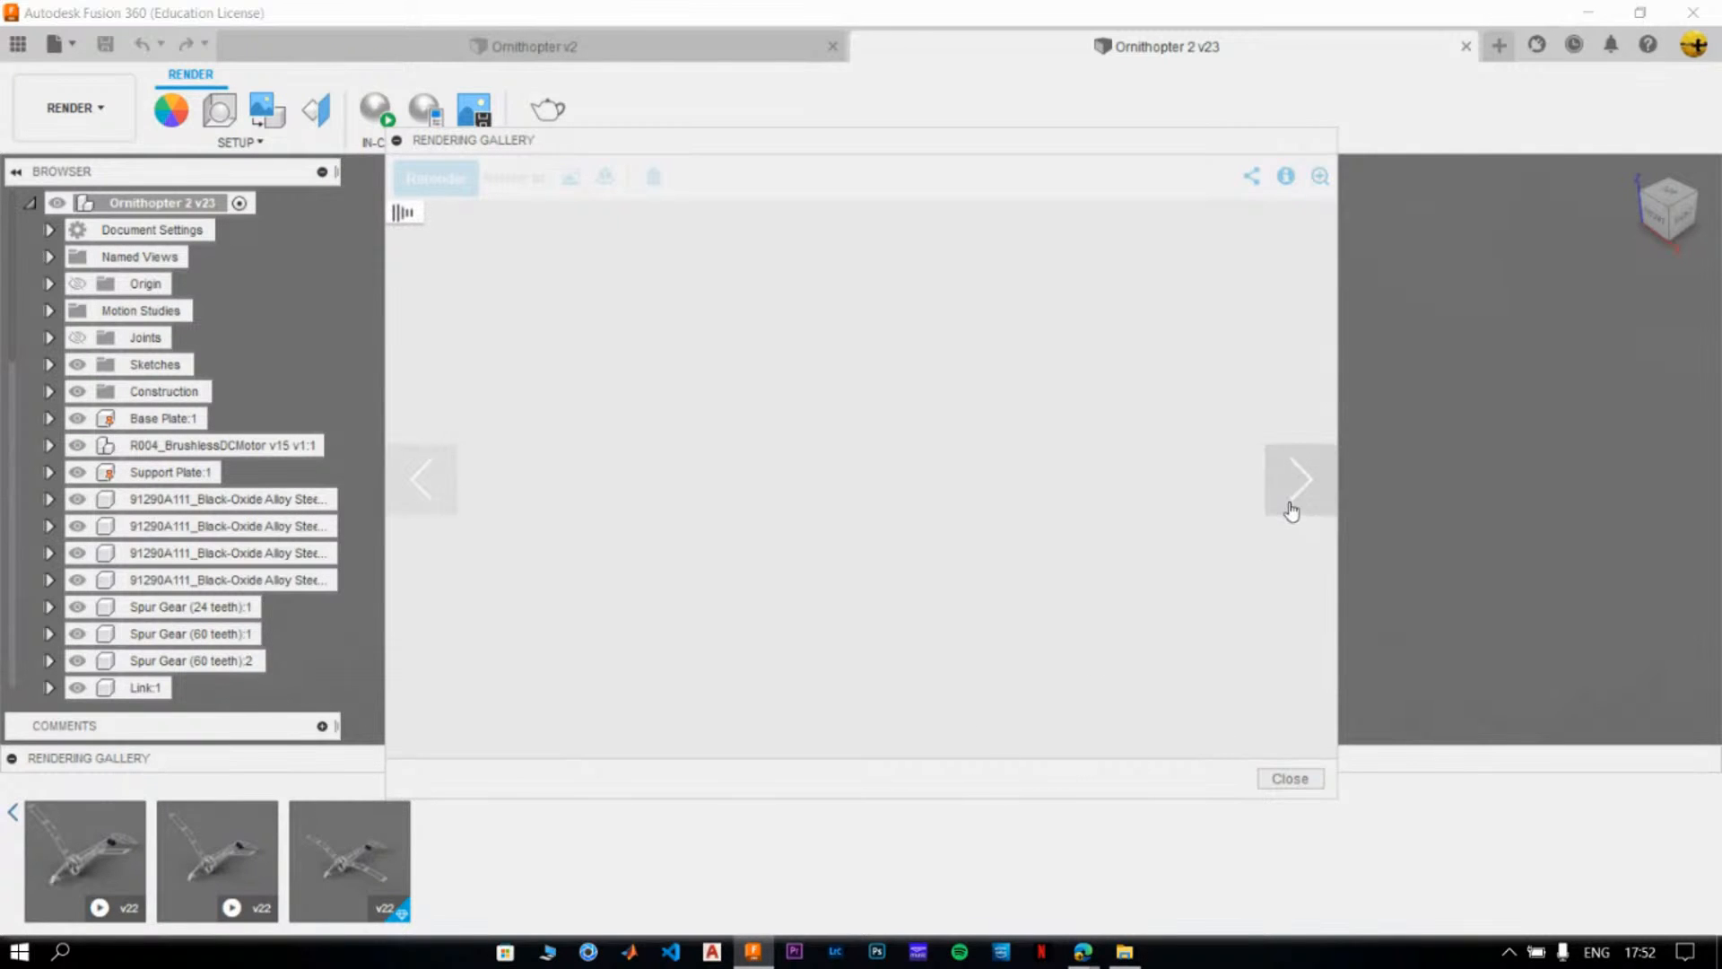
pyautogui.click(644, 54)
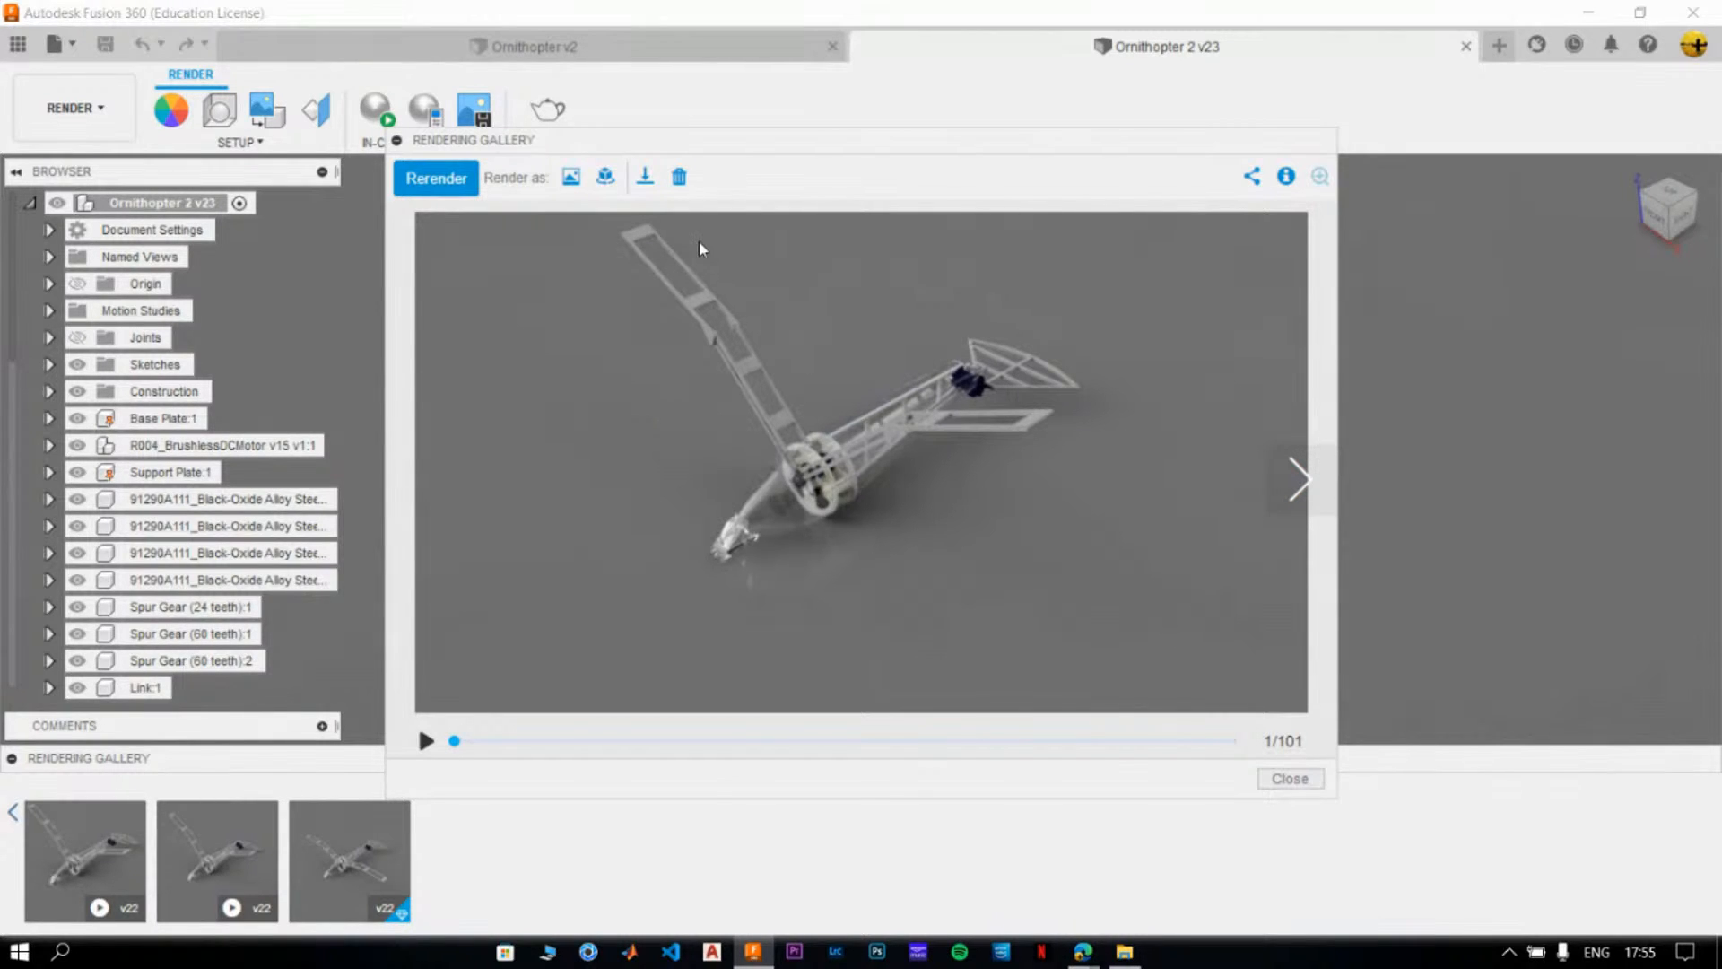
pyautogui.click(427, 741)
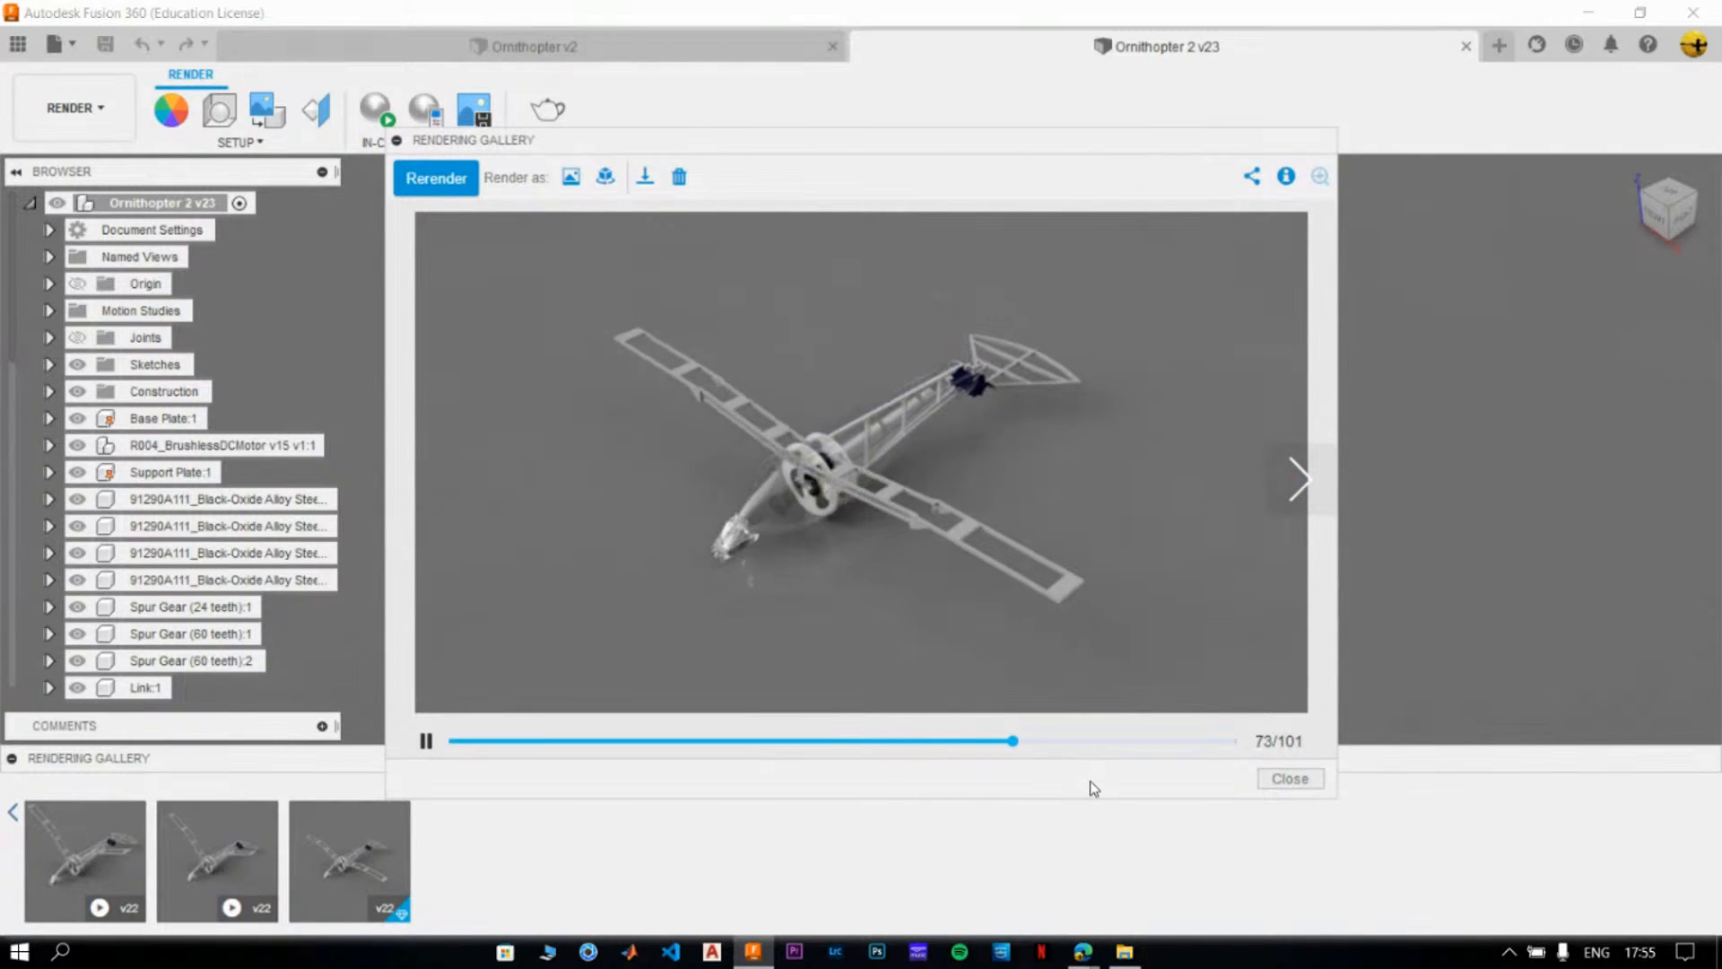
# - Switch to File Explorer and browse the 52 Pixels folder to find the subfolder holding the Ornithopter project files
pyautogui.click(1124, 953)
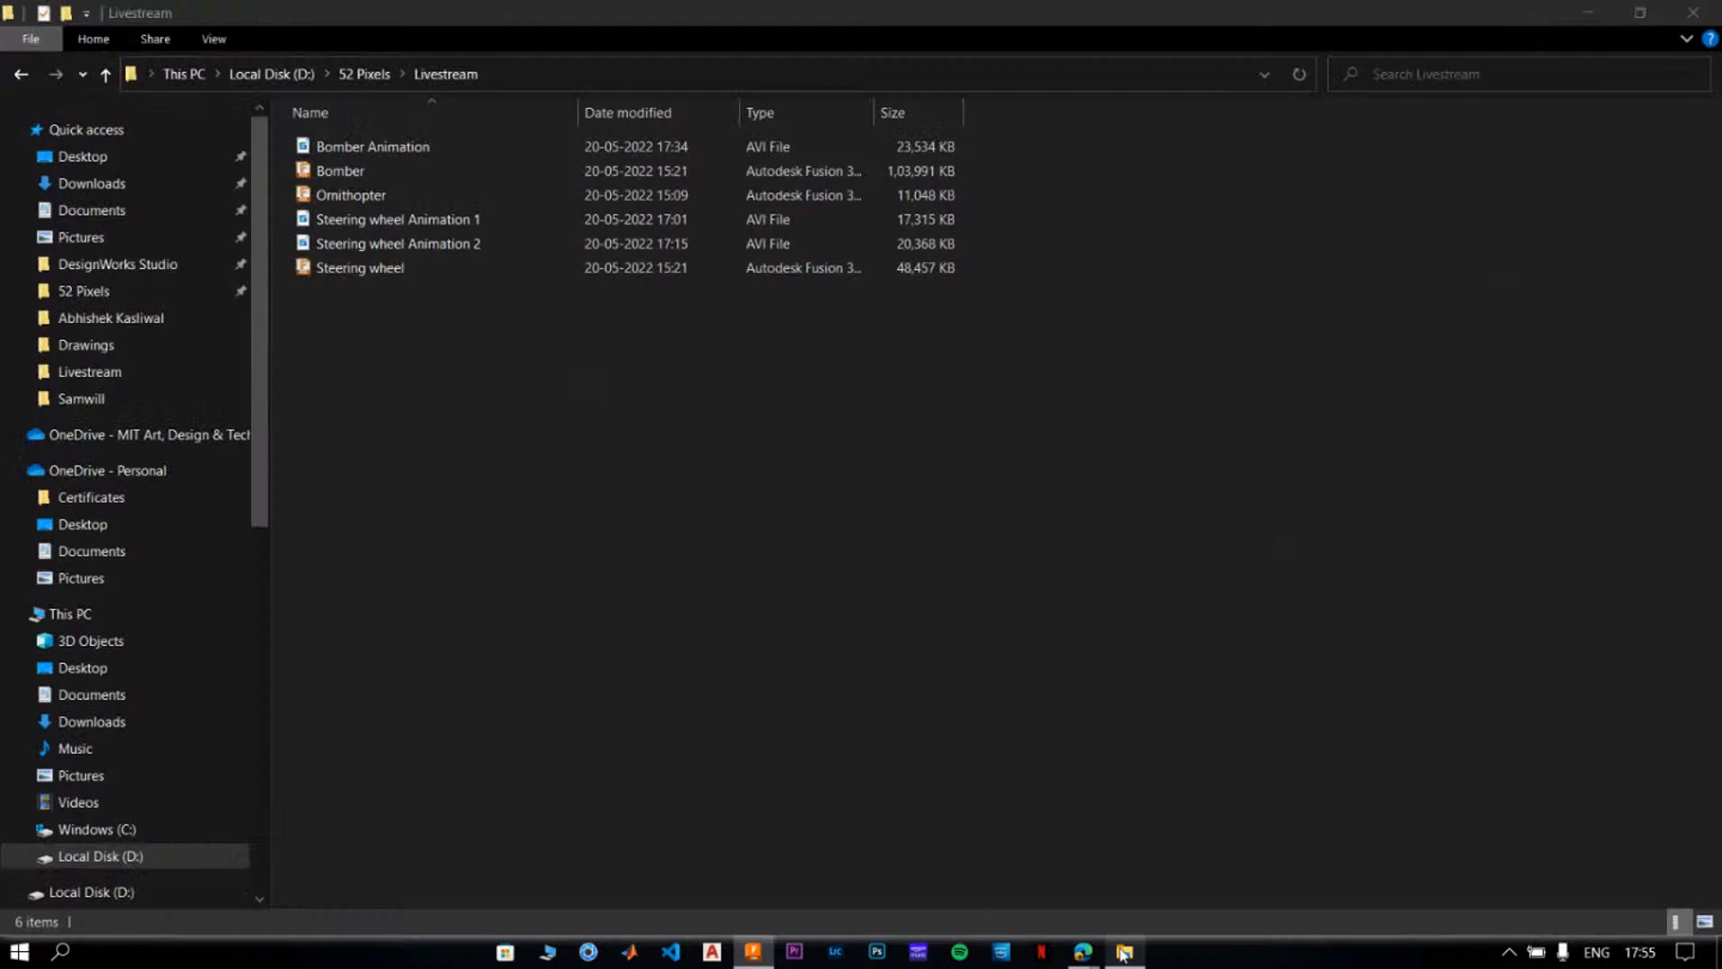
pyautogui.click(368, 74)
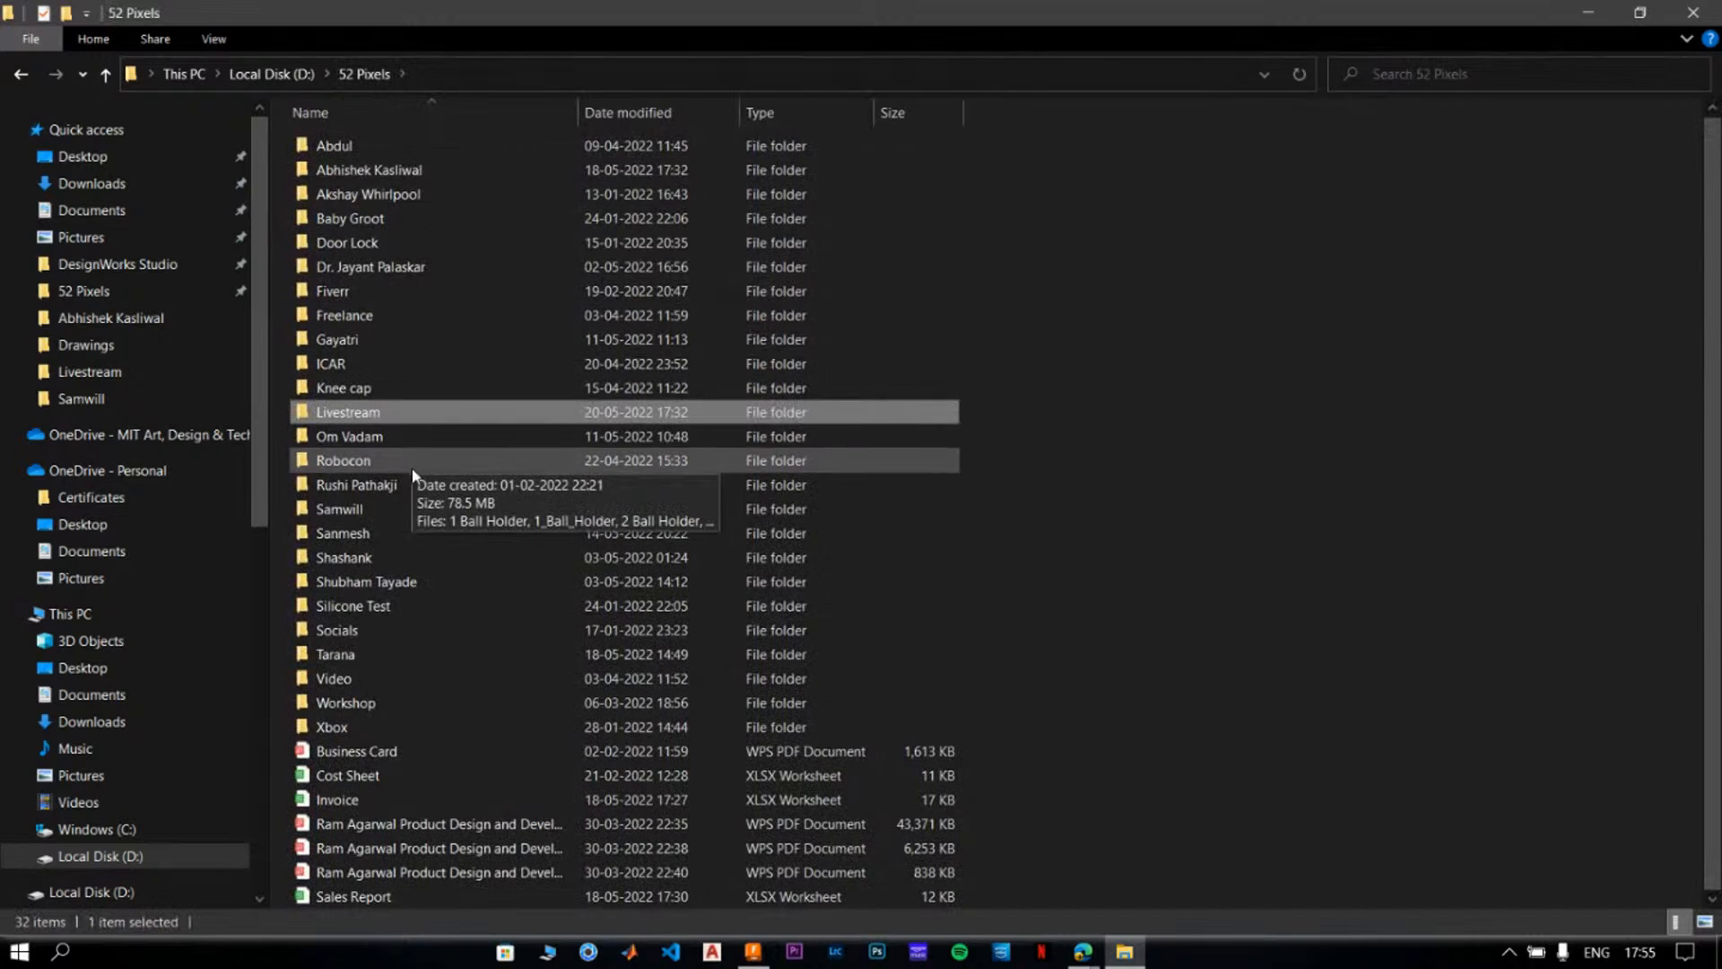
pyautogui.click(422, 631)
pyautogui.doubleClick(422, 632)
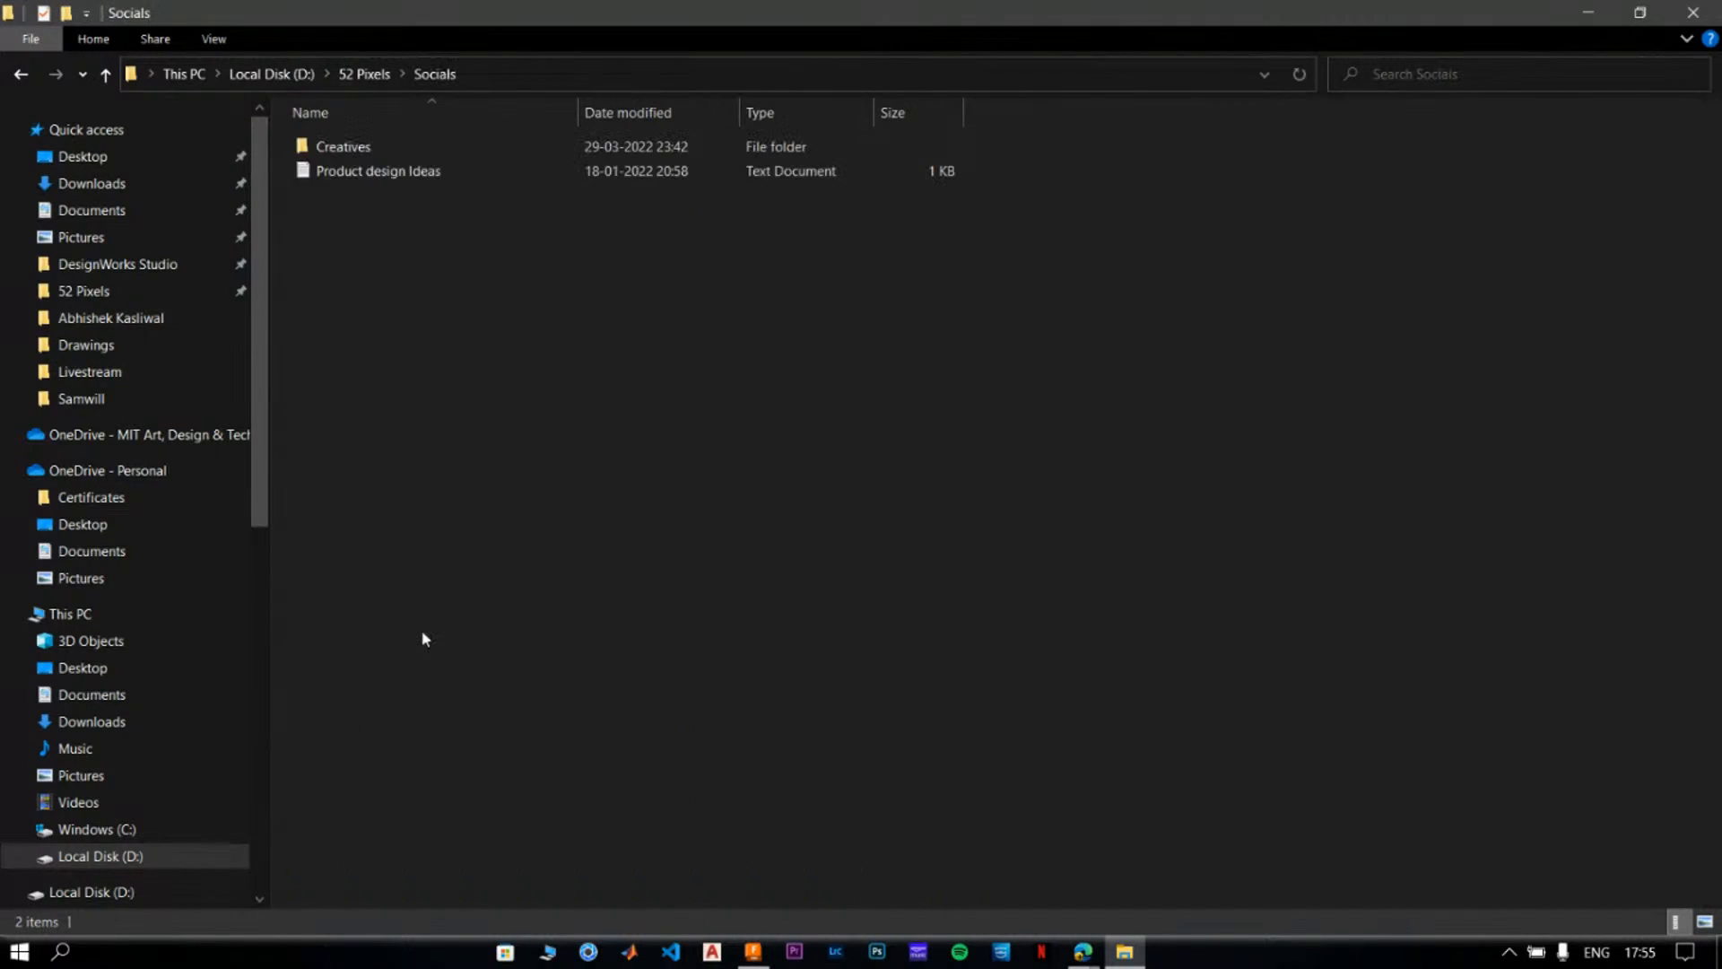
pyautogui.click(367, 74)
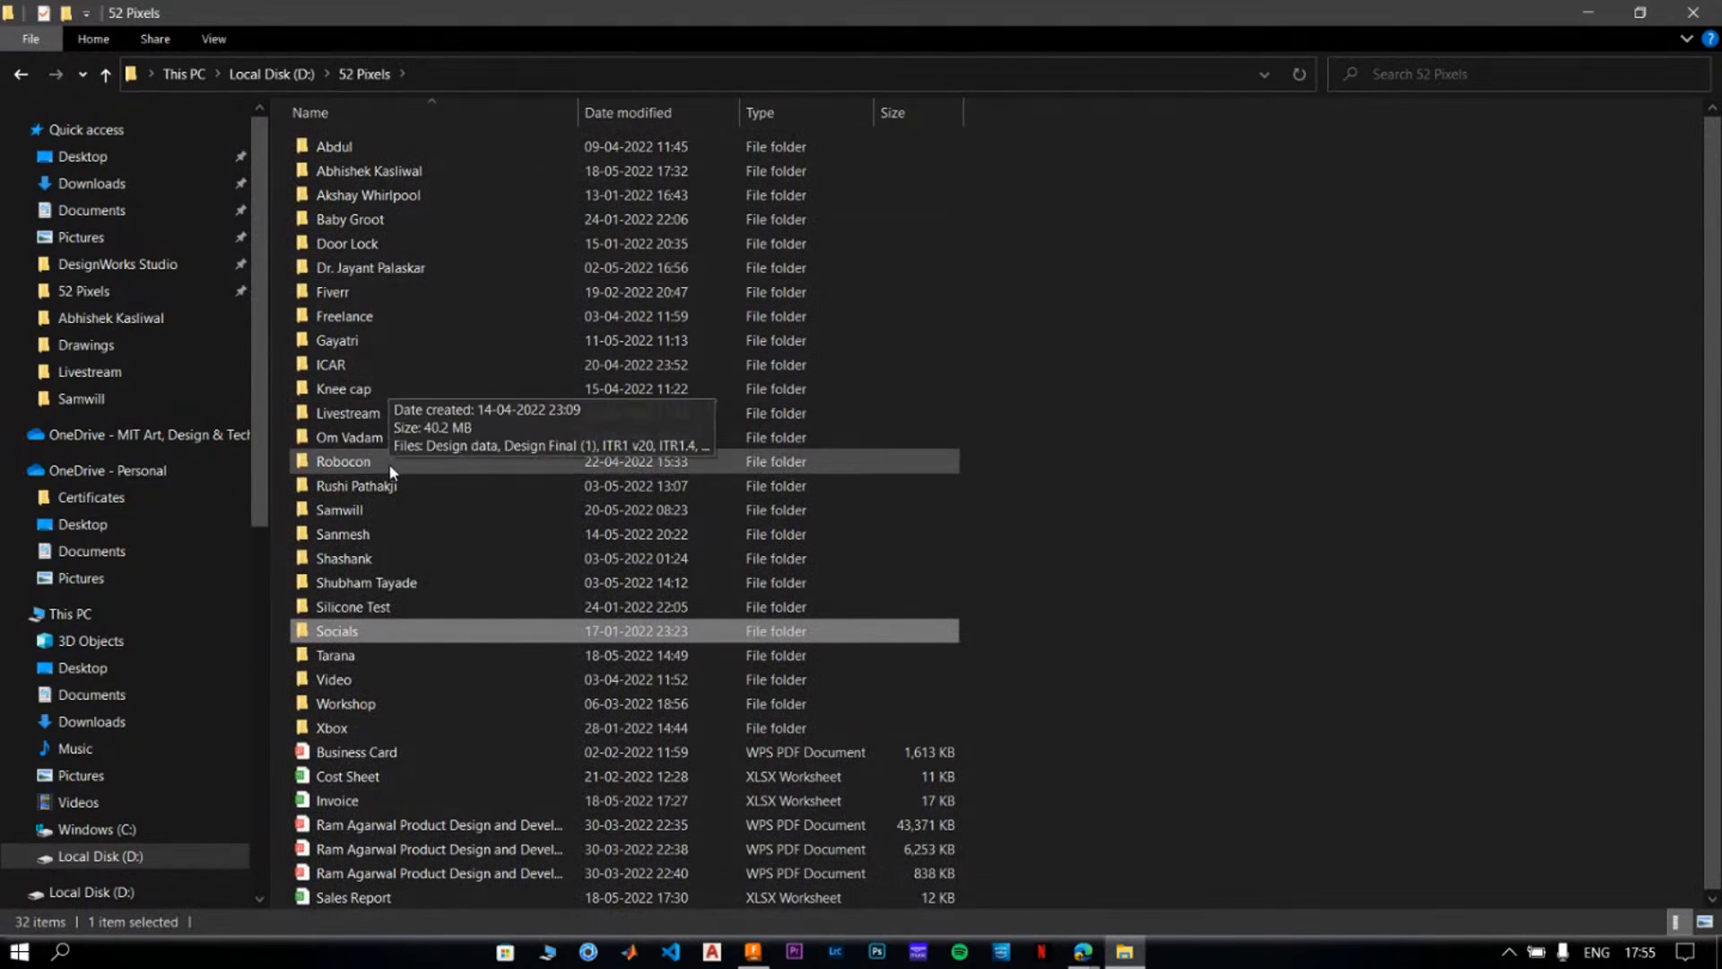
pyautogui.doubleClick(358, 437)
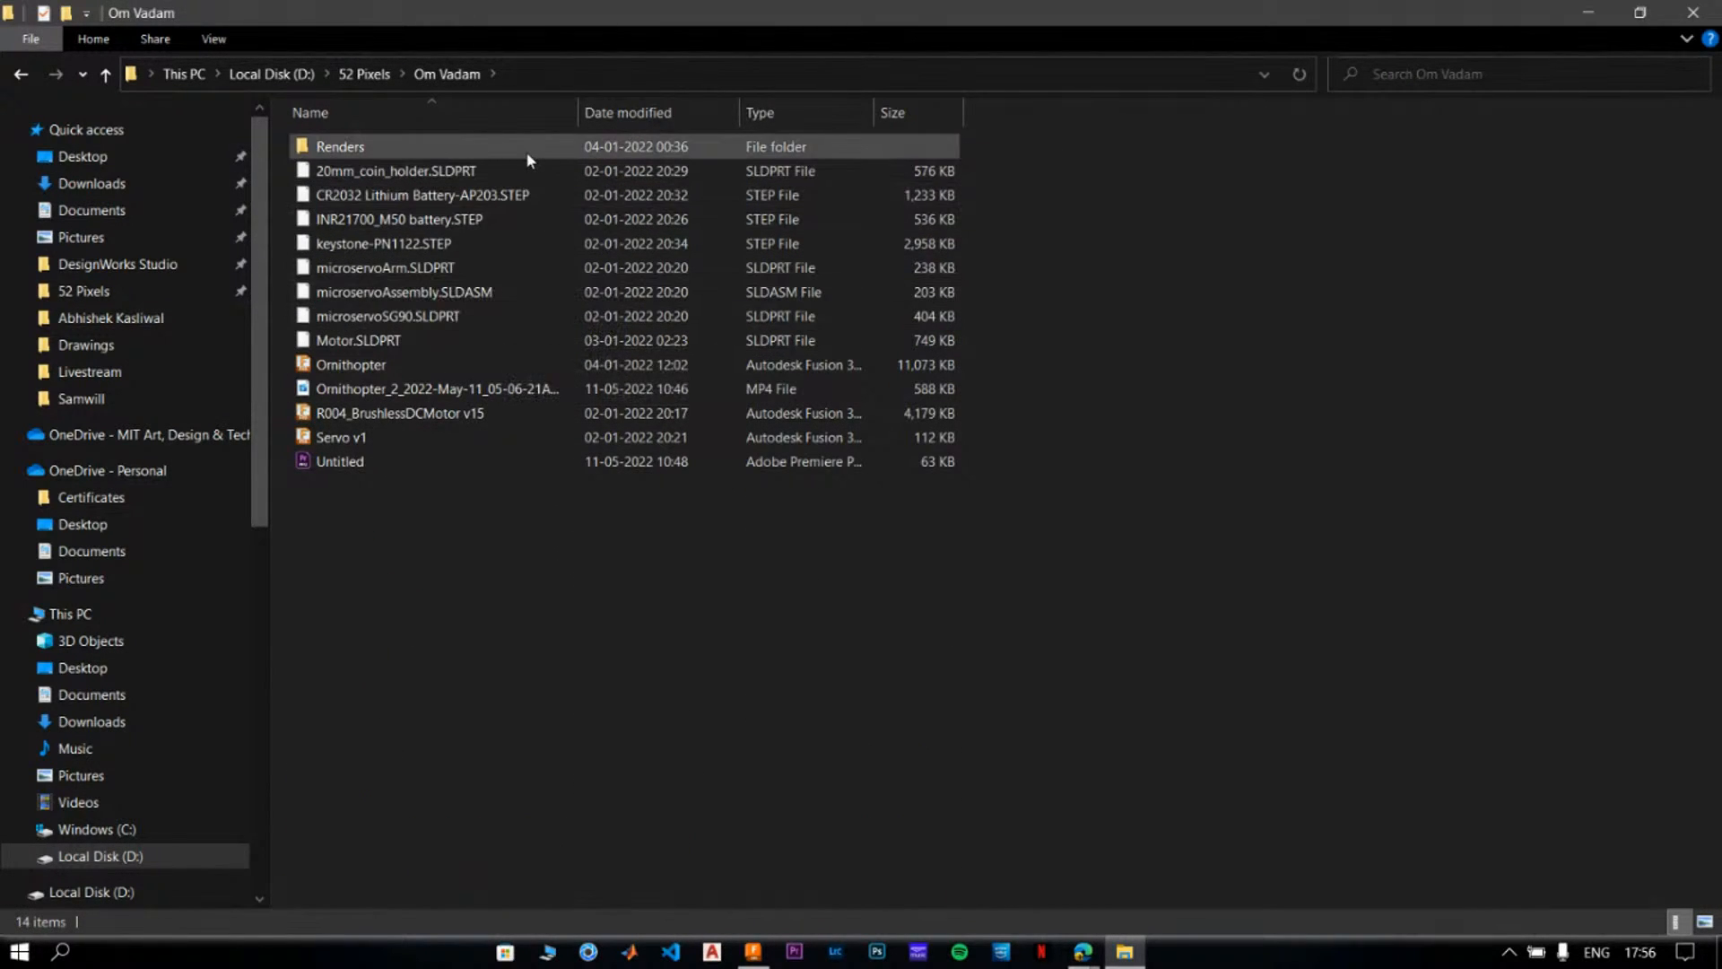
# - Play the exported Ornithopter_2 MP4 video, close the player, and return to Fusion 360
pyautogui.click(549, 388)
pyautogui.click(549, 388)
pyautogui.click(796, 593)
pyautogui.doubleClick(581, 393)
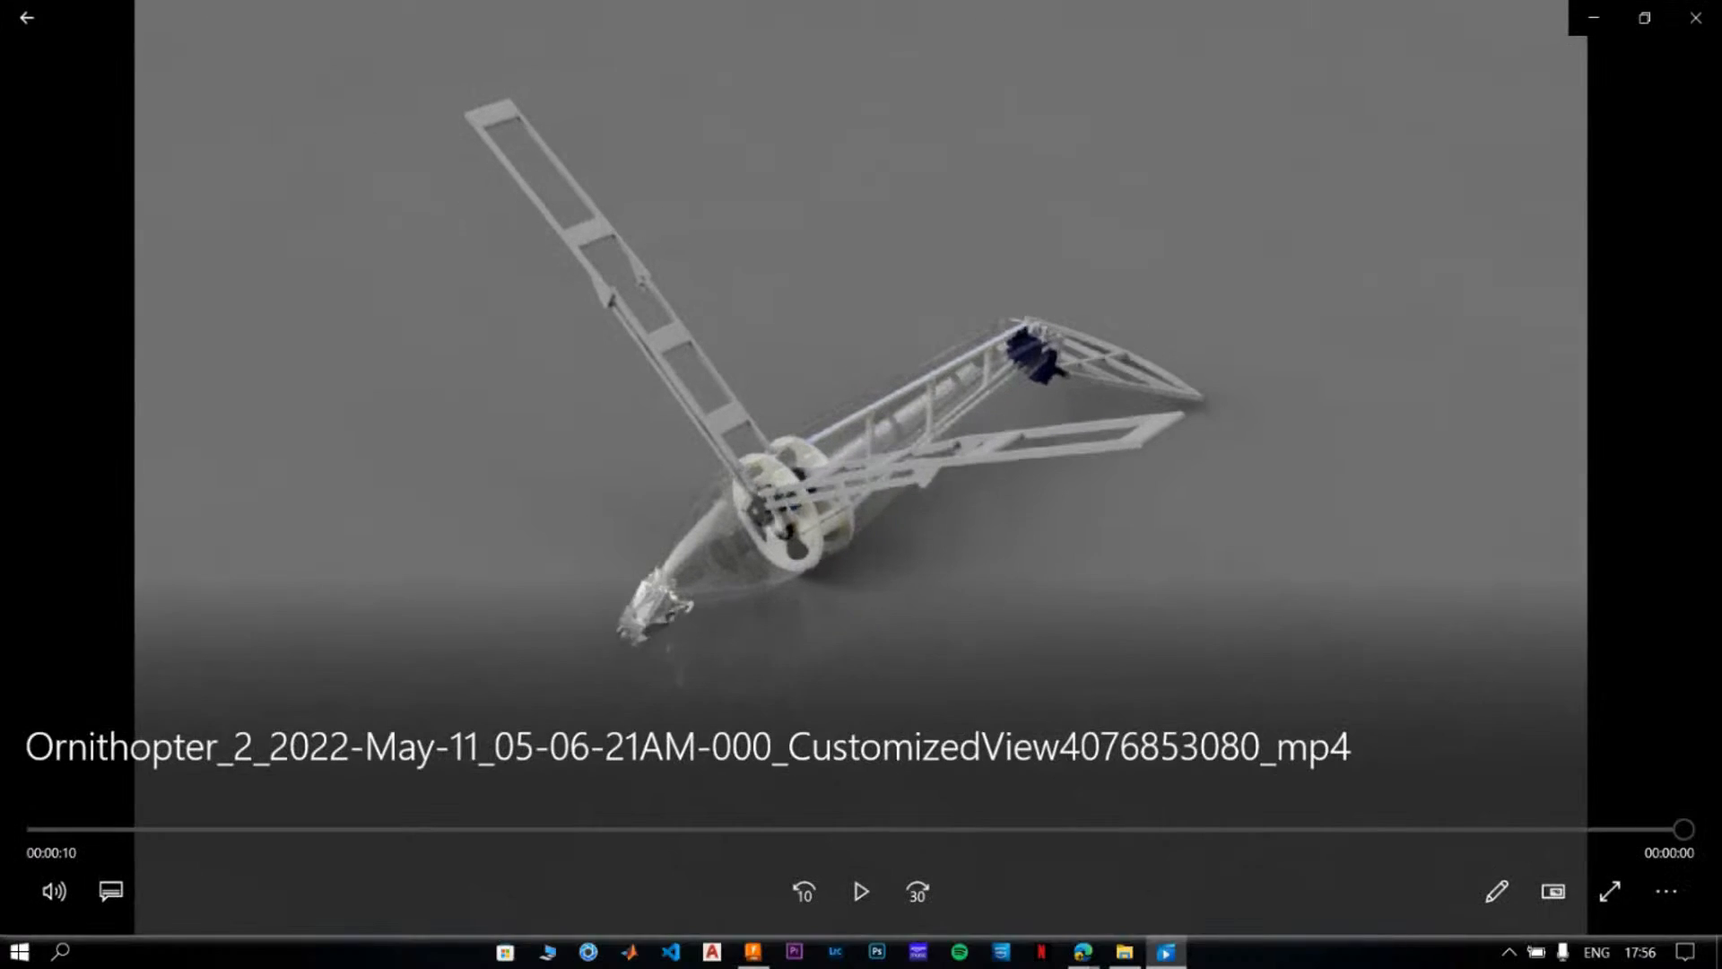
pyautogui.click(872, 887)
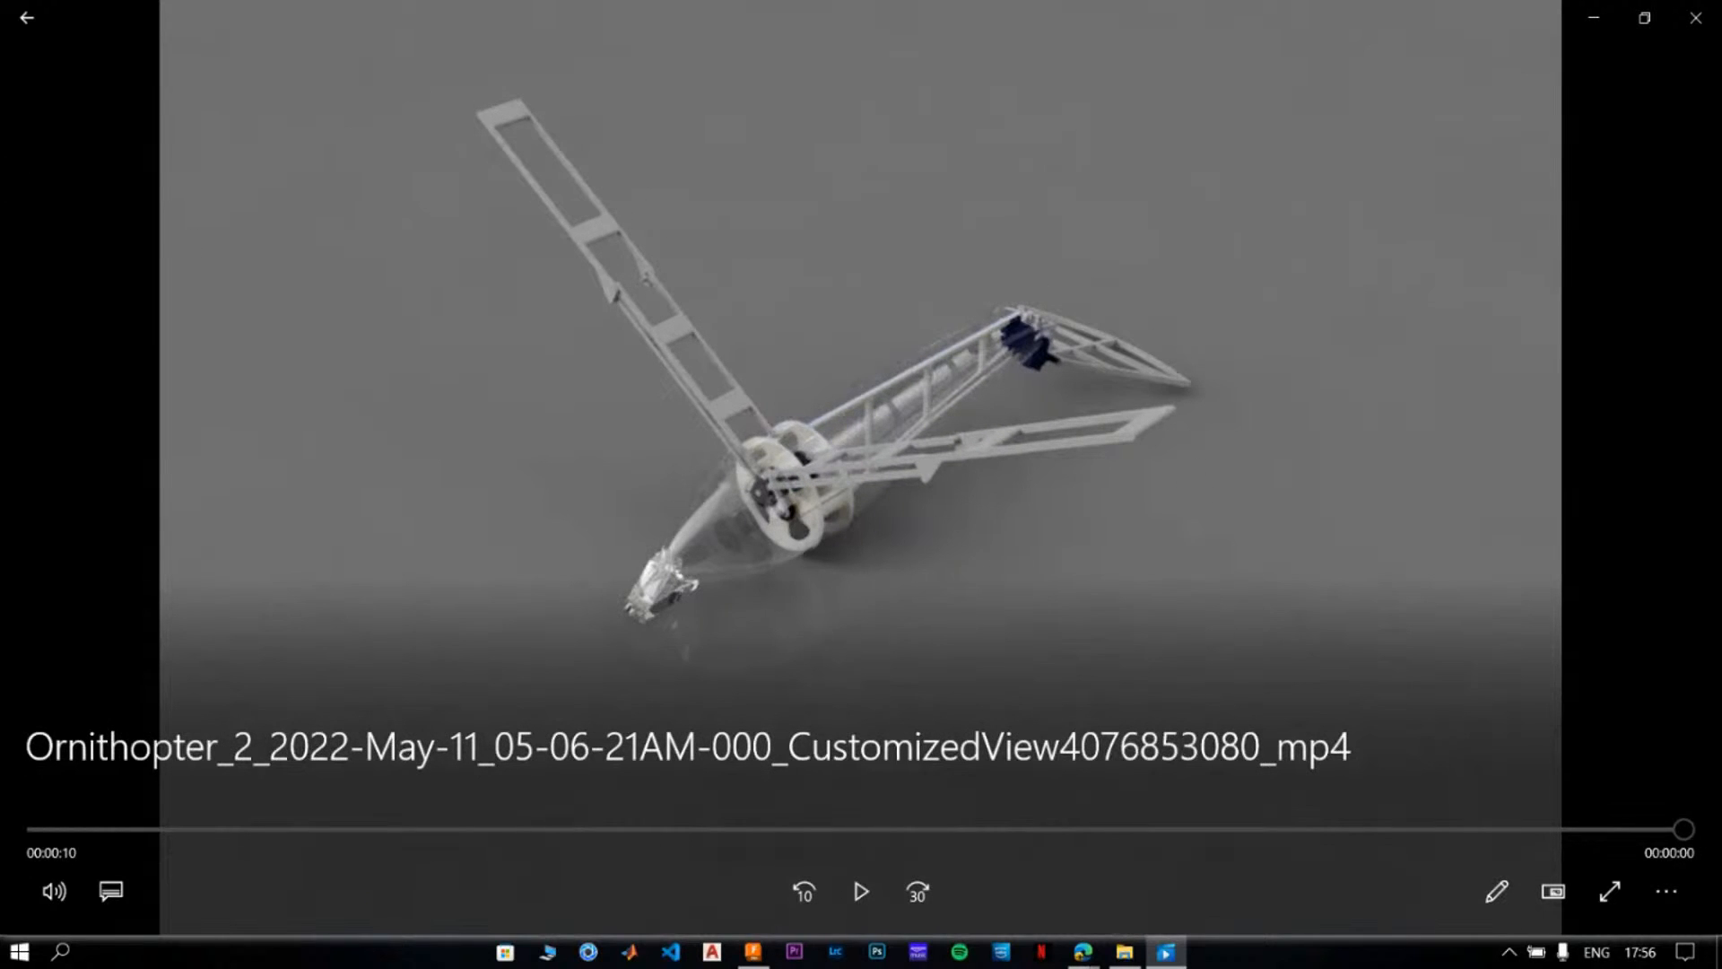
pyautogui.click(1675, 21)
pyautogui.click(1588, 13)
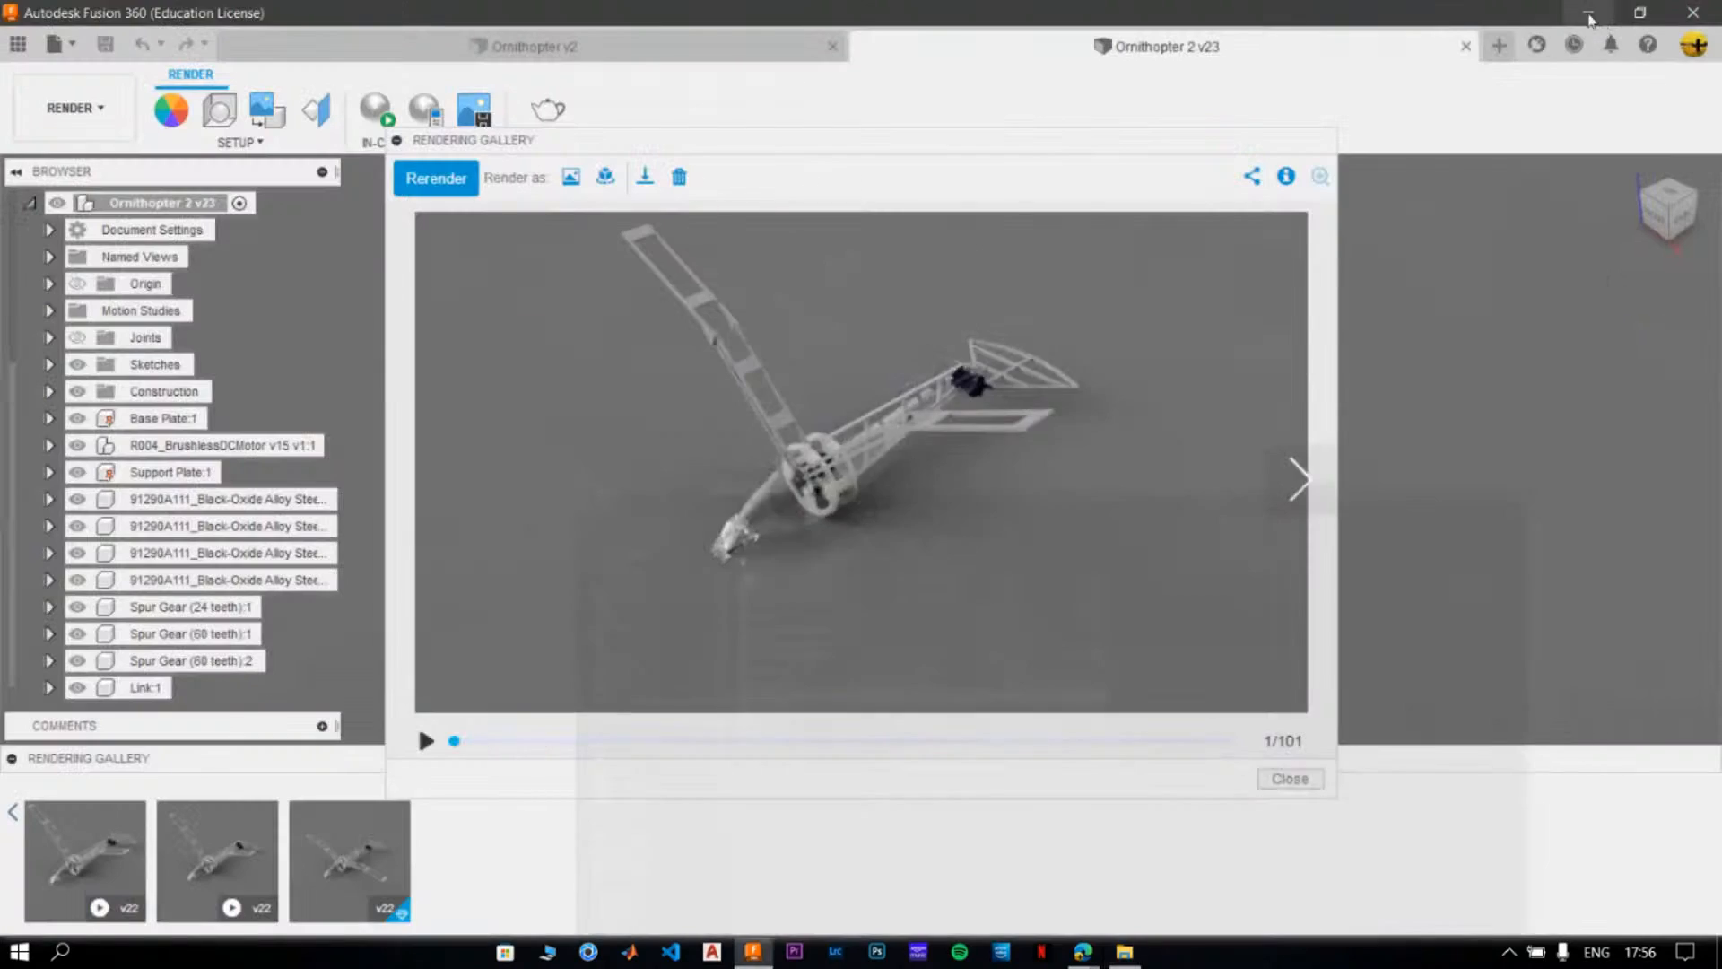
# - Close the v22 rendering preview and open the v2 rendering from the gallery of Ornithopter v2
pyautogui.click(1320, 778)
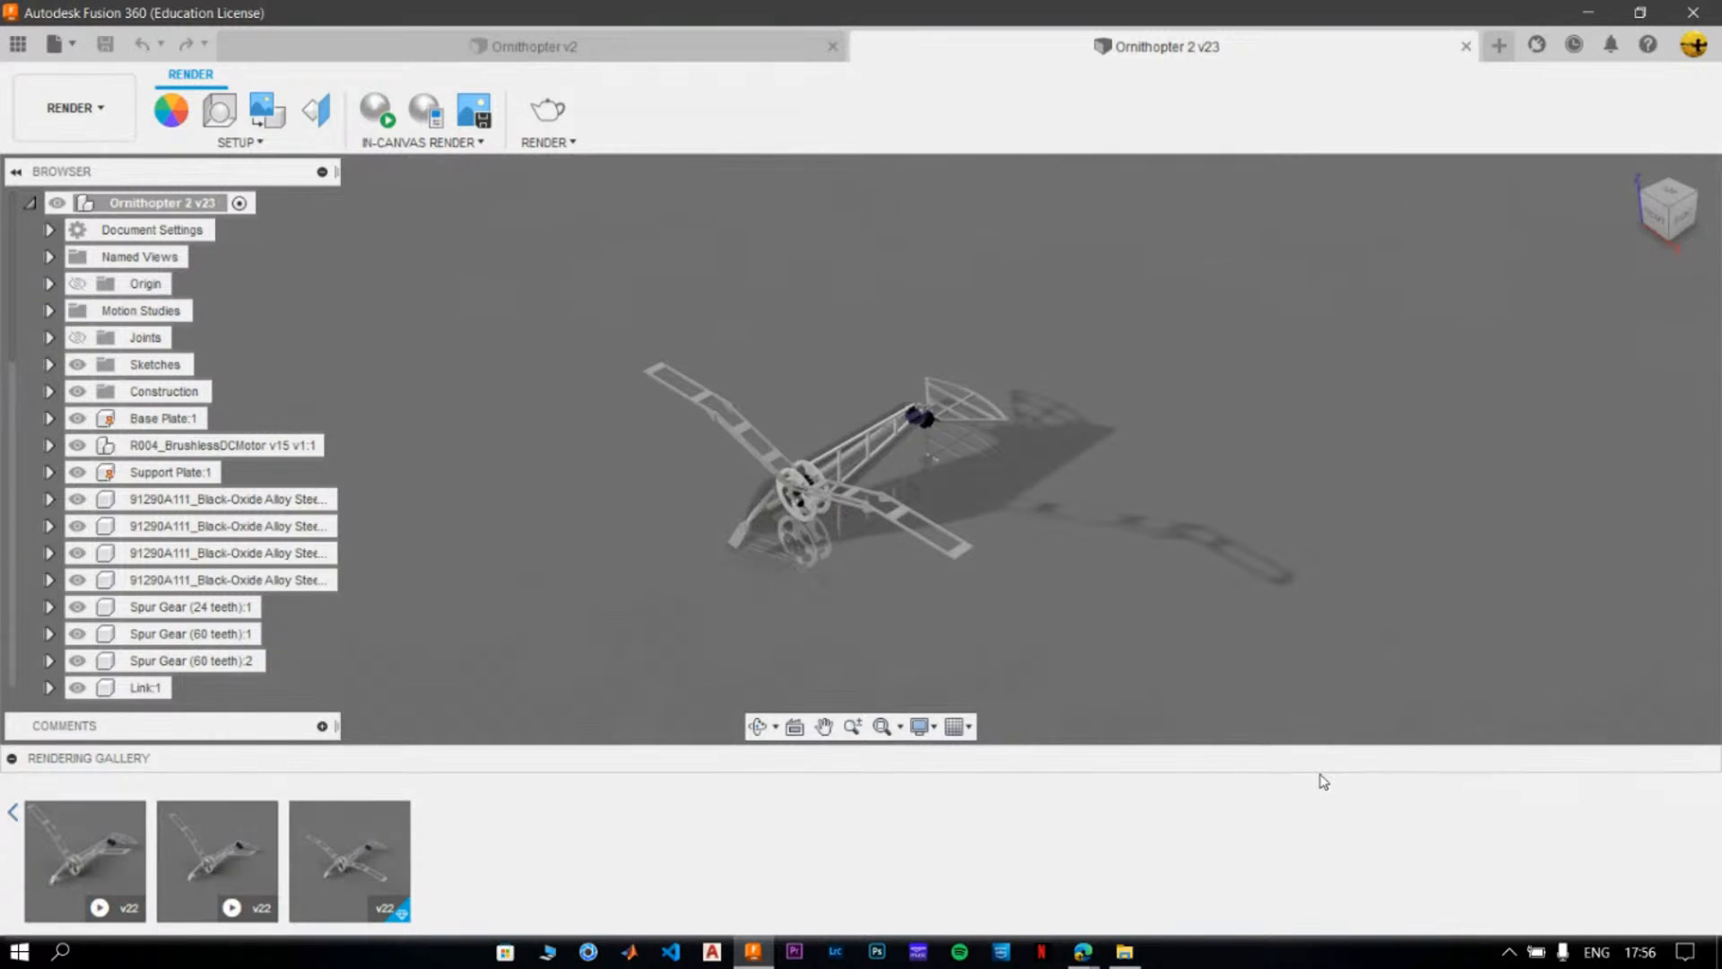
pyautogui.click(547, 49)
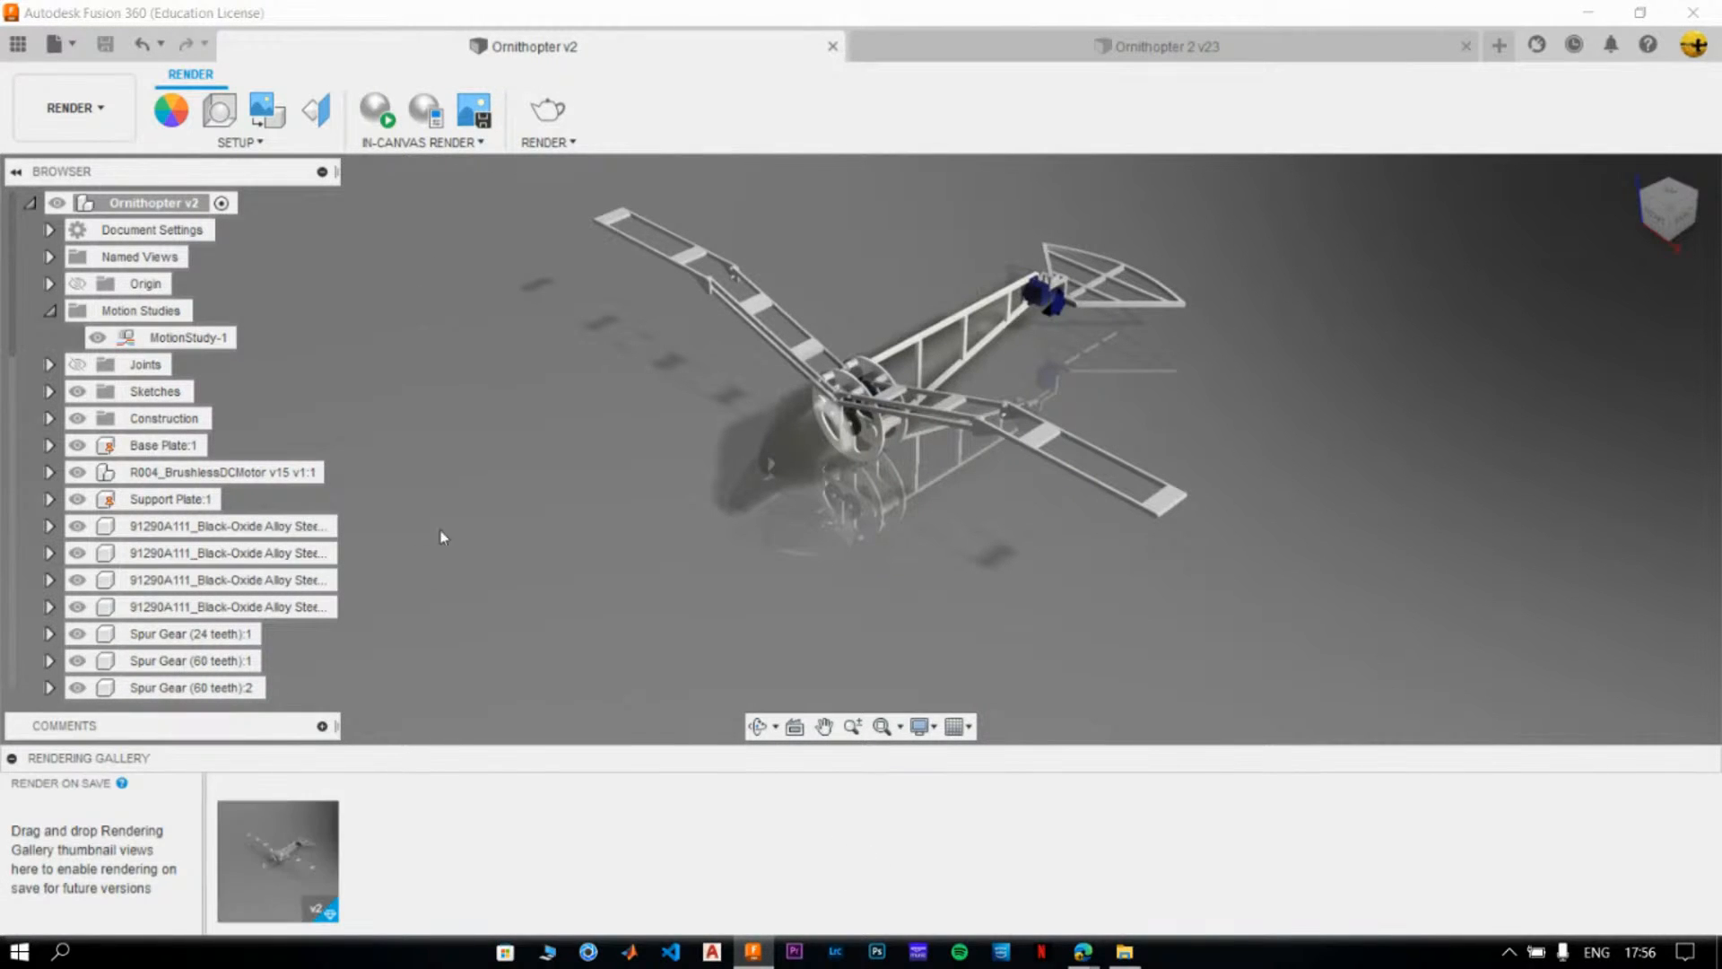
pyautogui.click(275, 861)
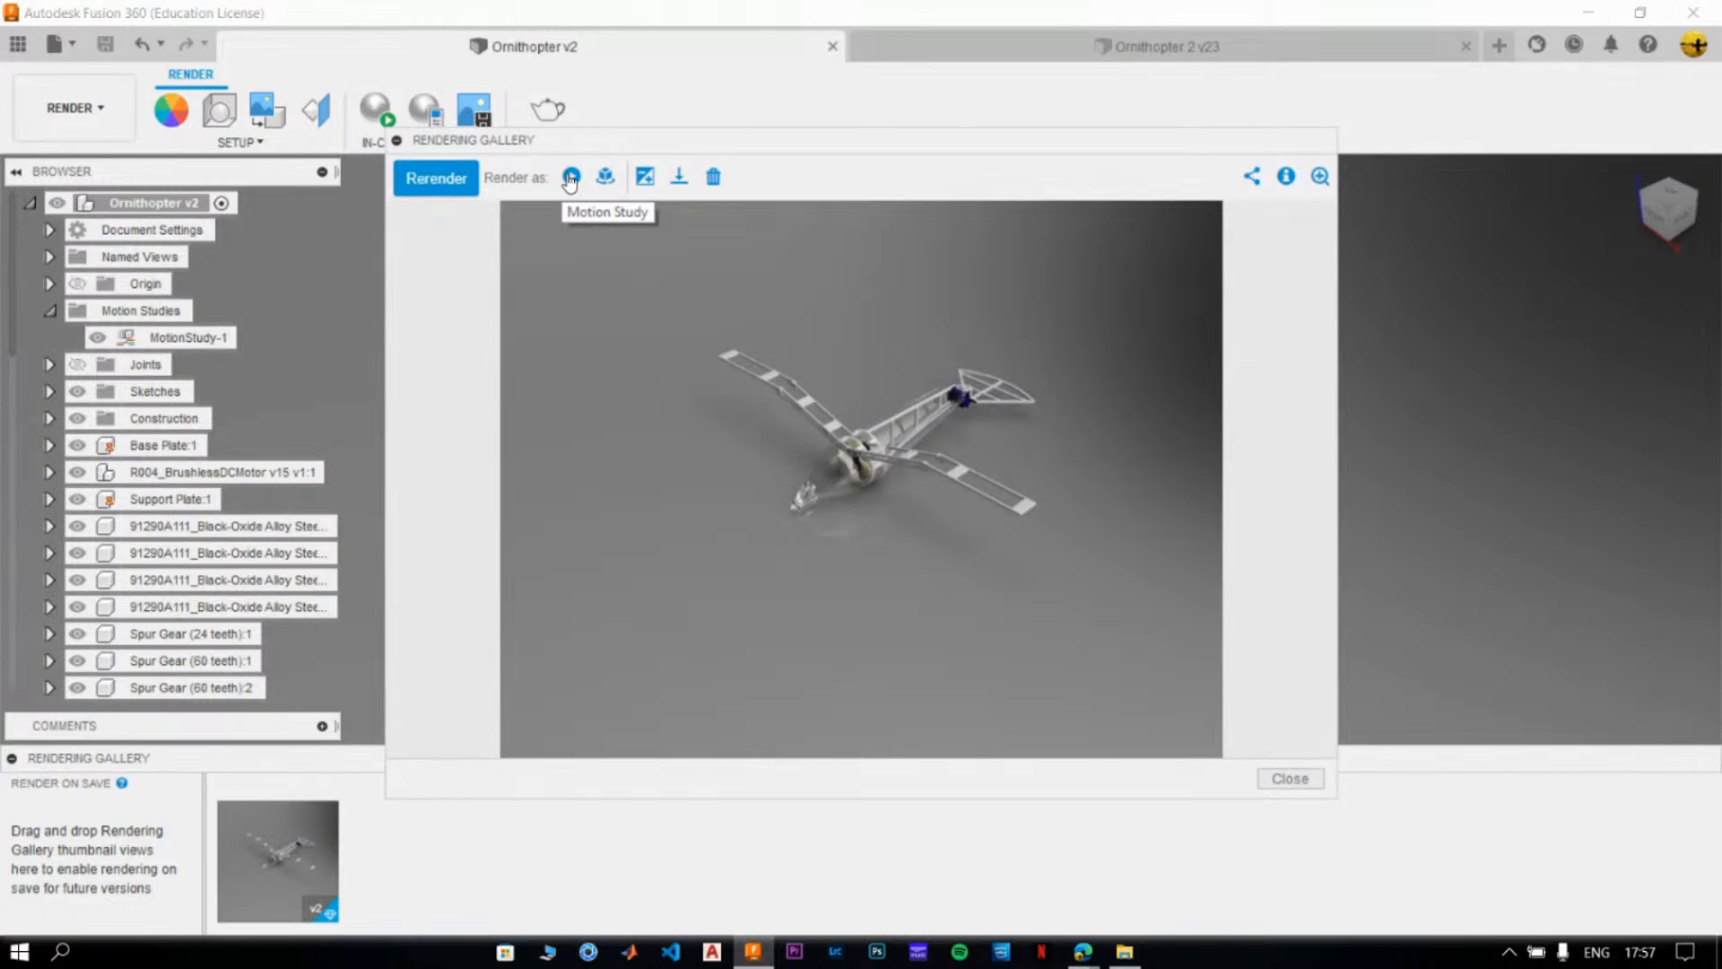
# - Set up a motion study render of the v2 rendering at Standard quality with an 800x600 image size
pyautogui.click(570, 178)
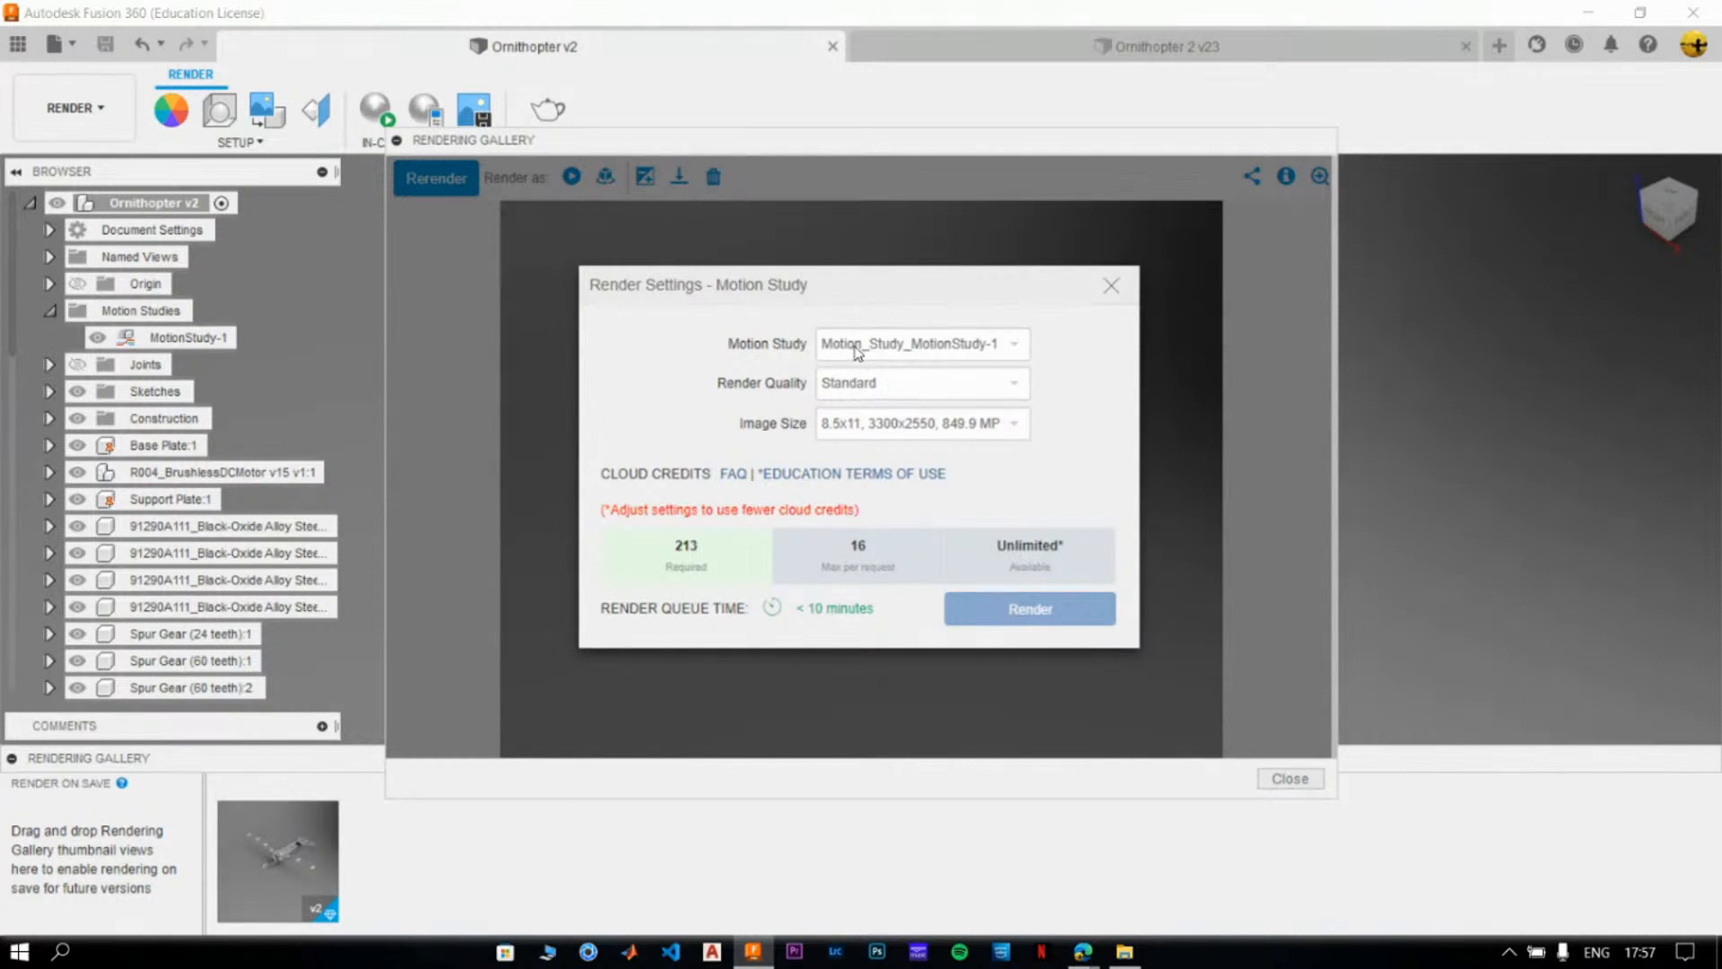
pyautogui.click(868, 389)
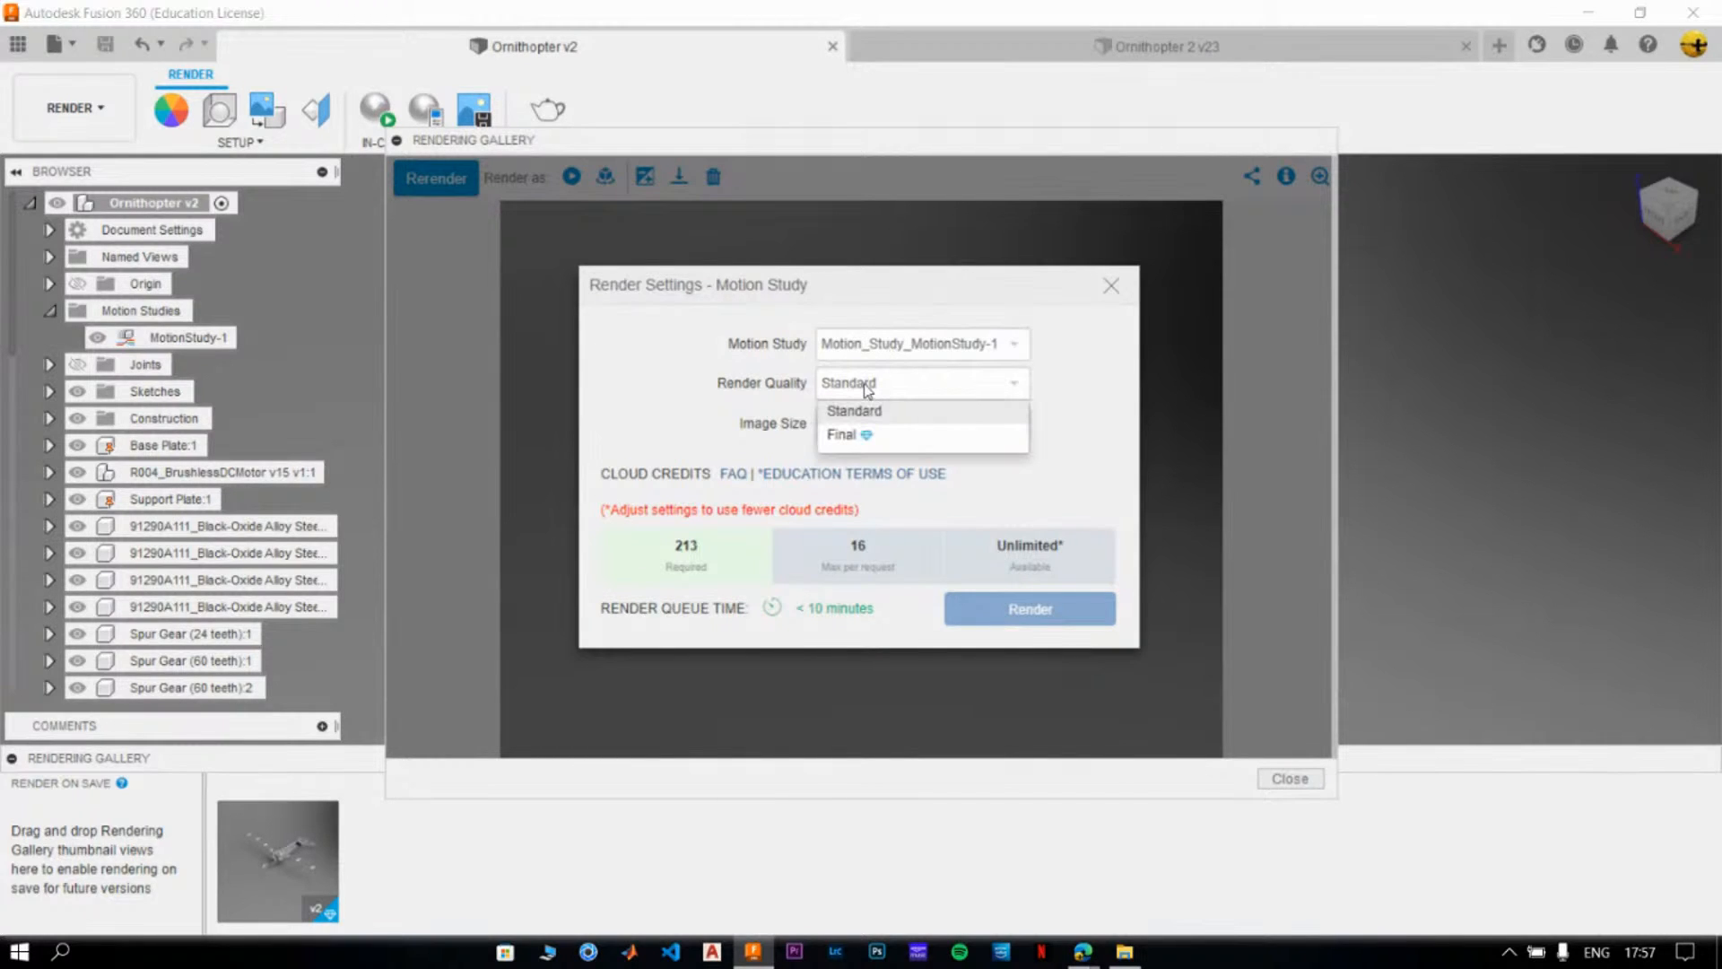
pyautogui.click(858, 418)
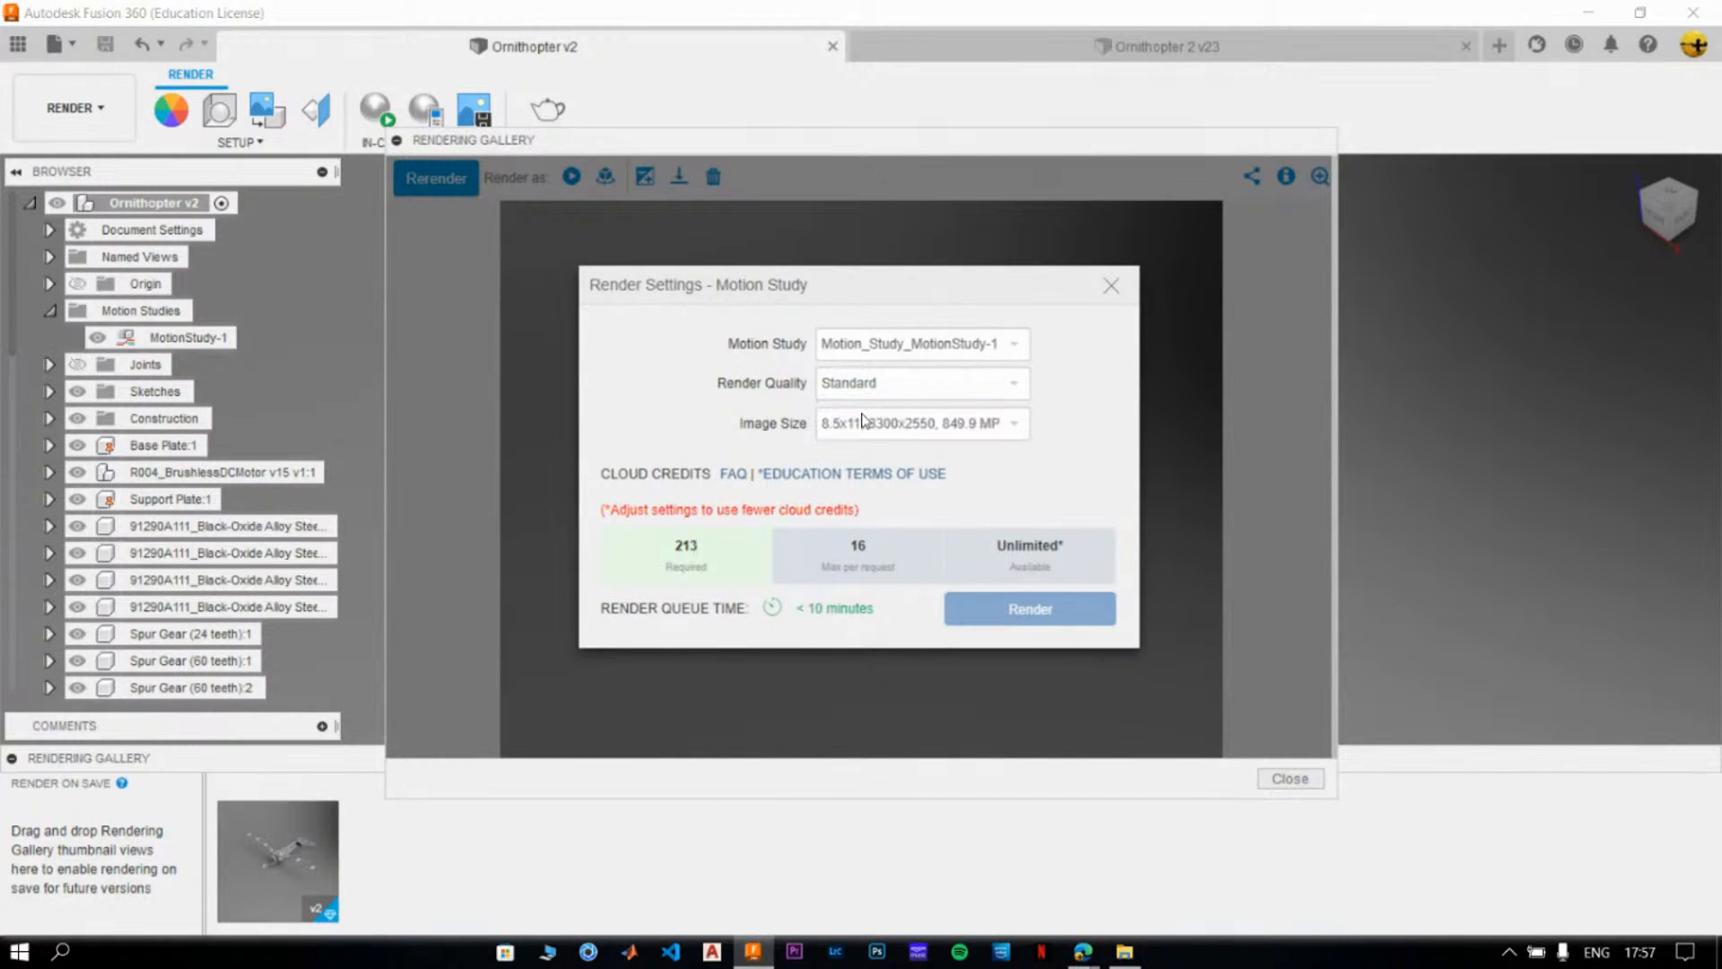
pyautogui.click(980, 431)
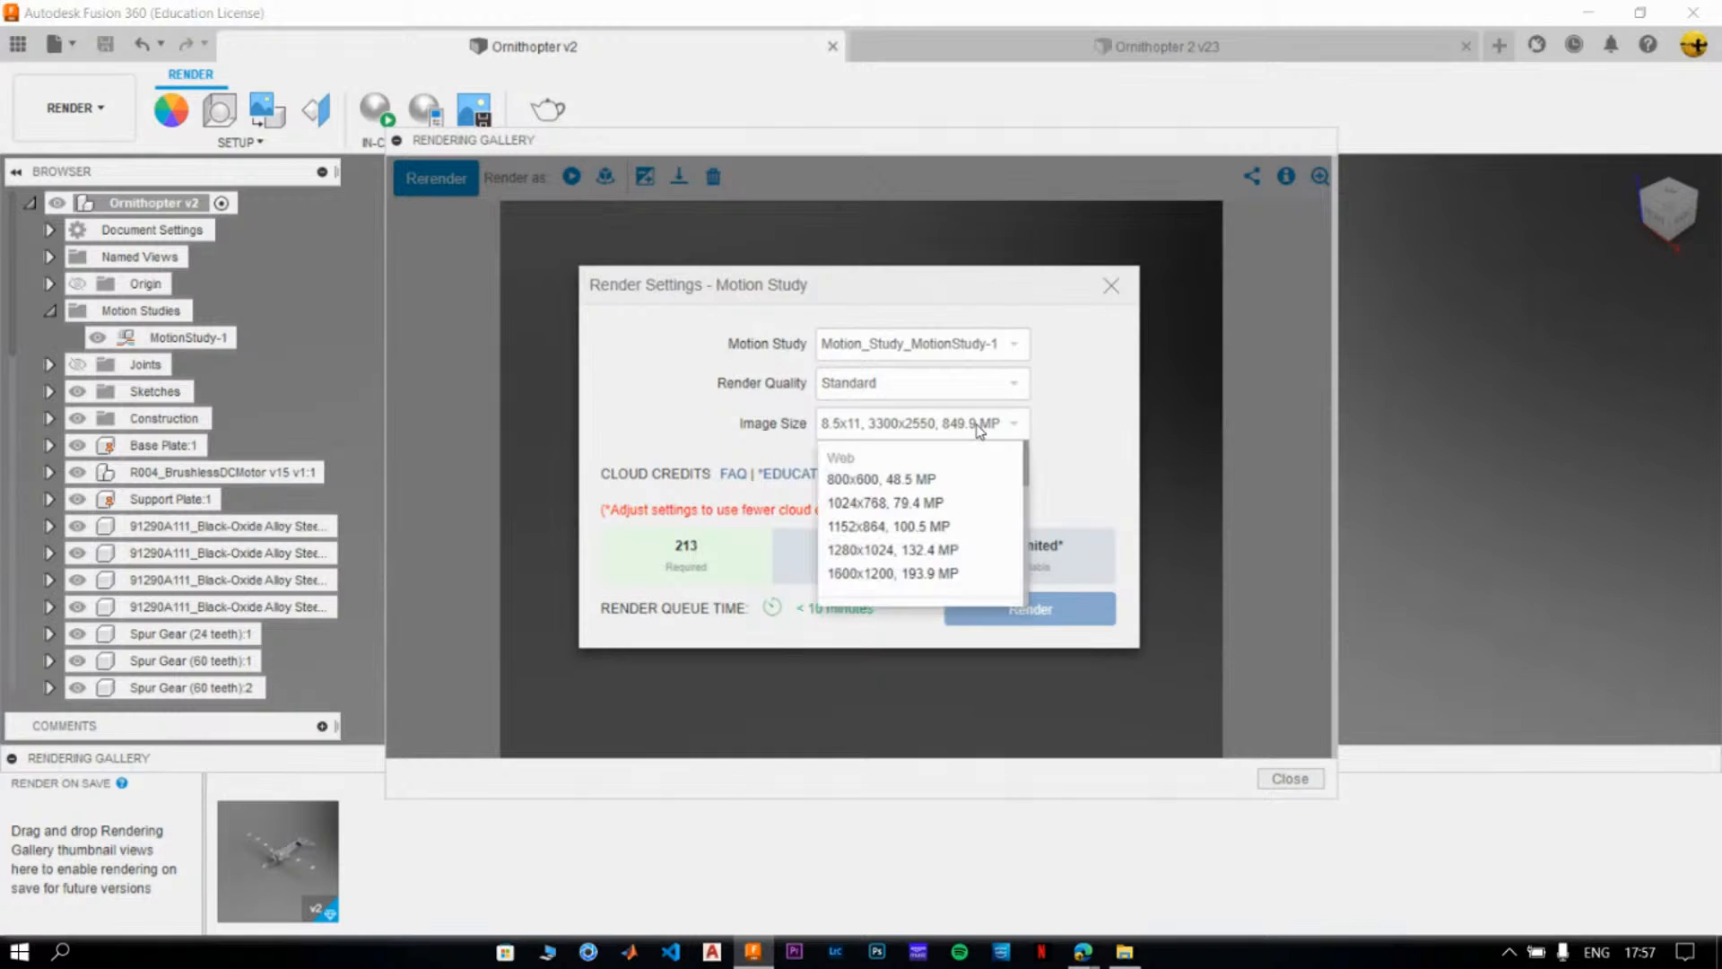
pyautogui.click(967, 482)
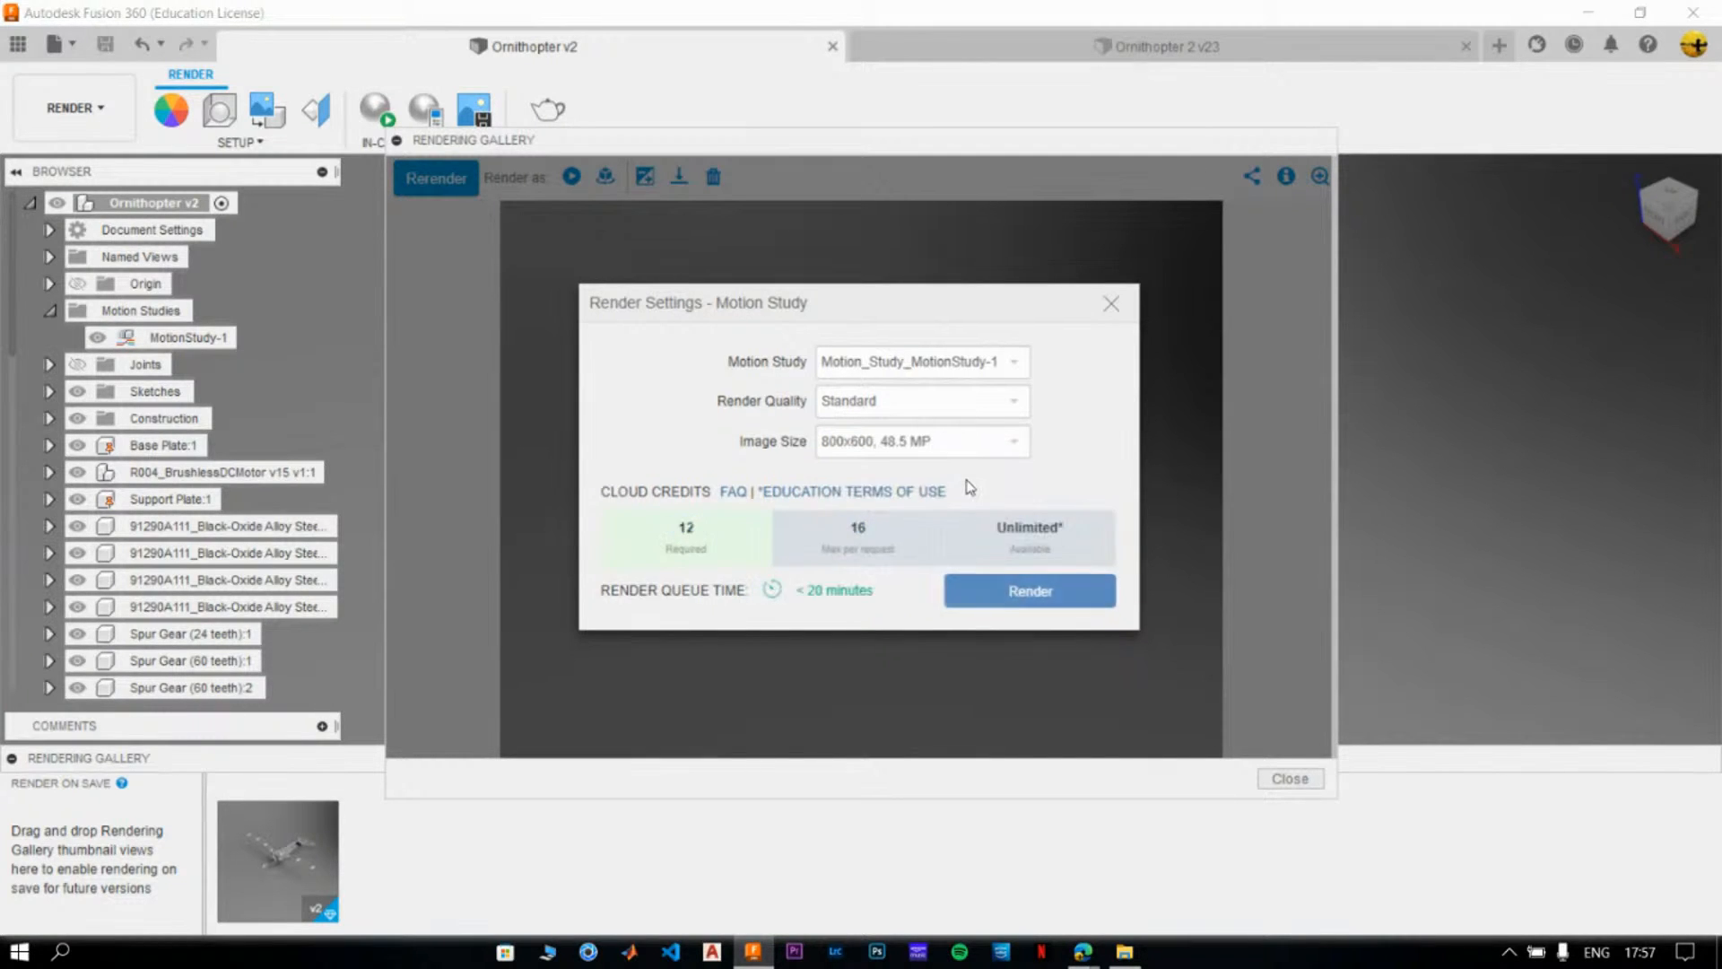
# - Try Final render quality for the motion study and return it to Standard
pyautogui.click(897, 406)
pyautogui.click(906, 450)
pyautogui.click(886, 391)
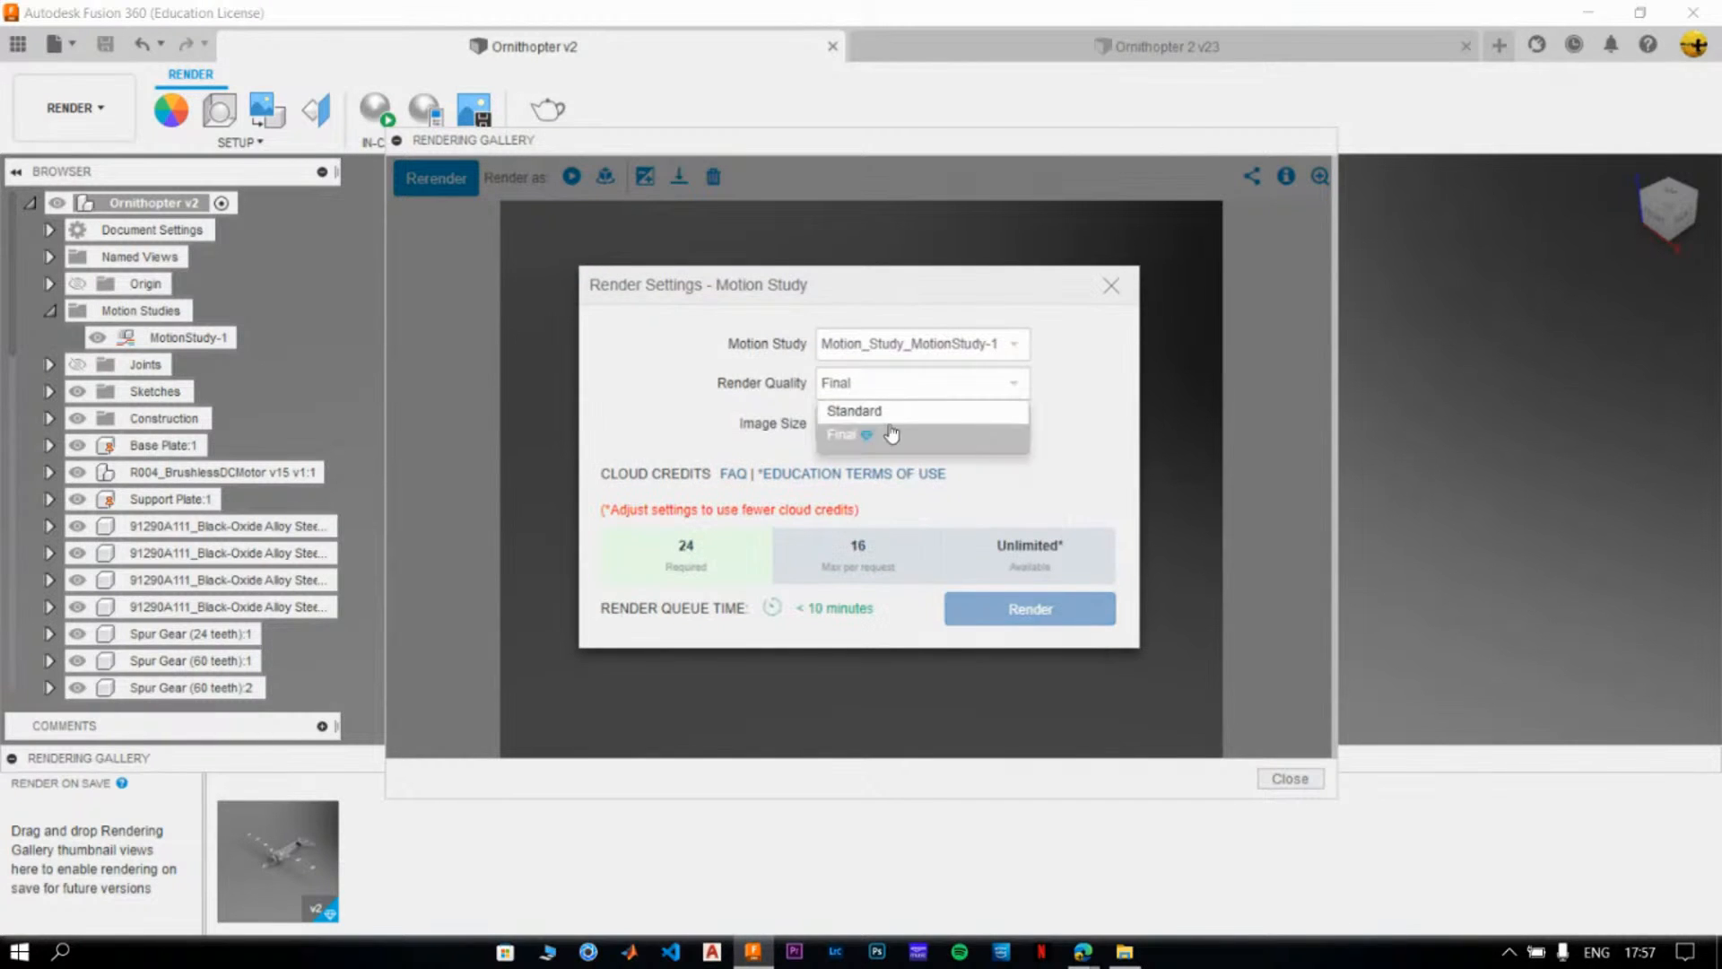
pyautogui.click(888, 422)
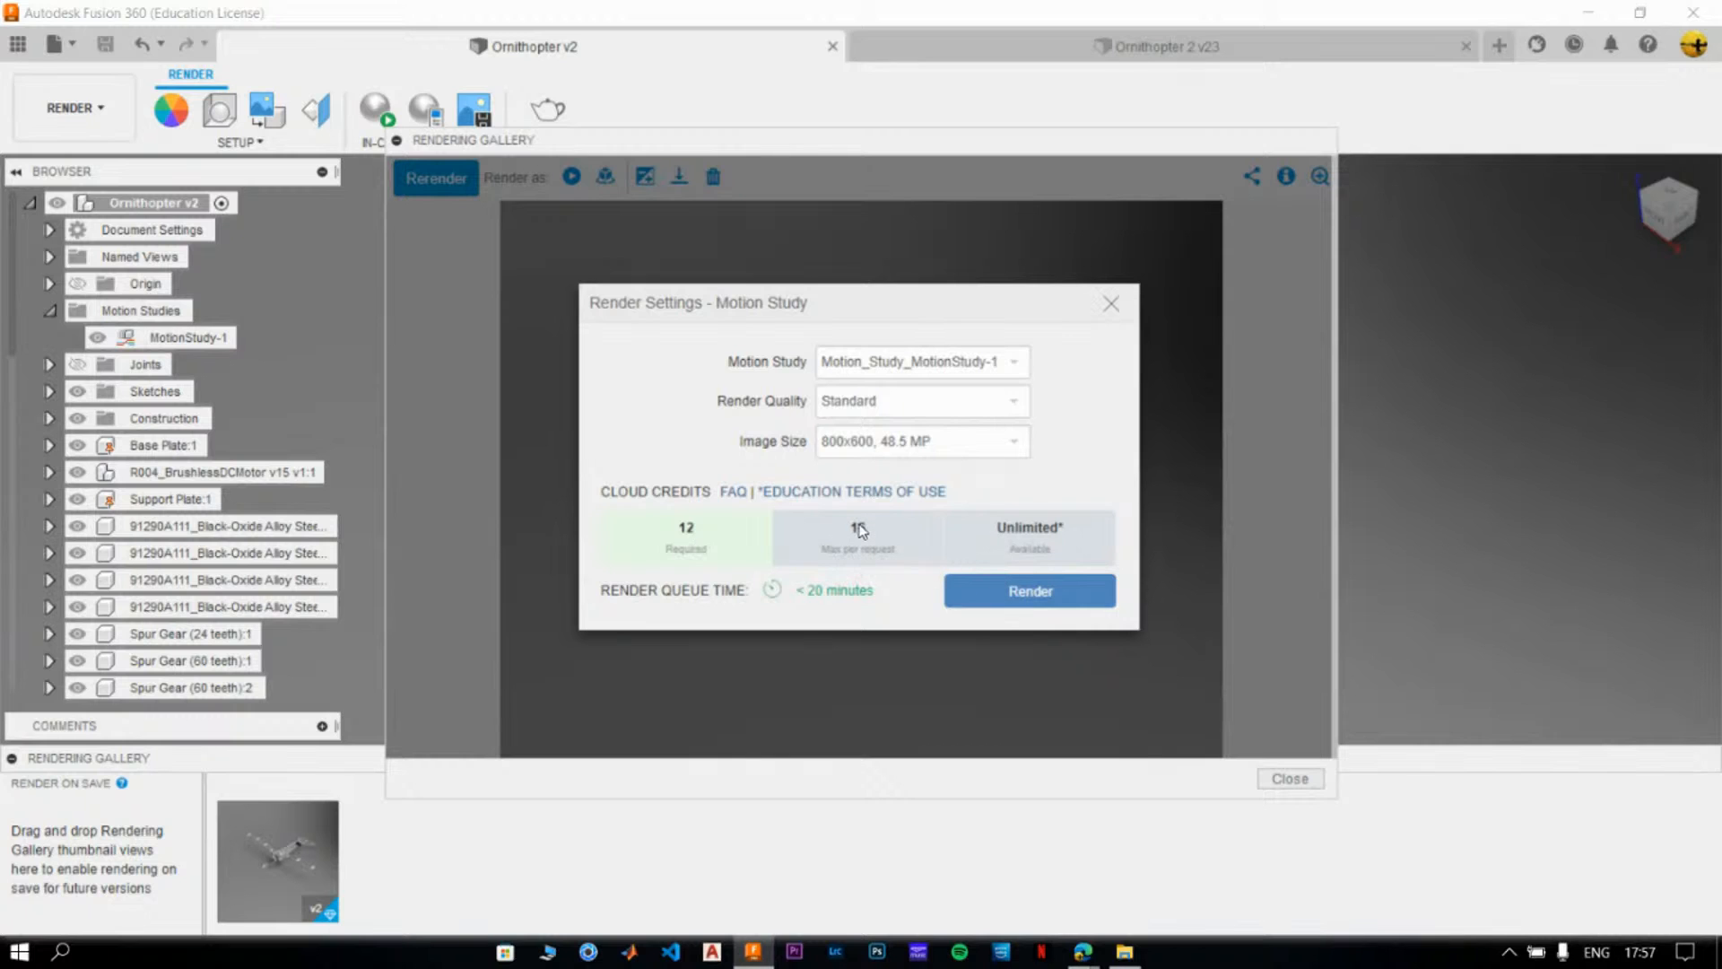
# - Submit the motion study render, and check its queued entry in the Ornithopter v2 rendering group
pyautogui.click(1065, 594)
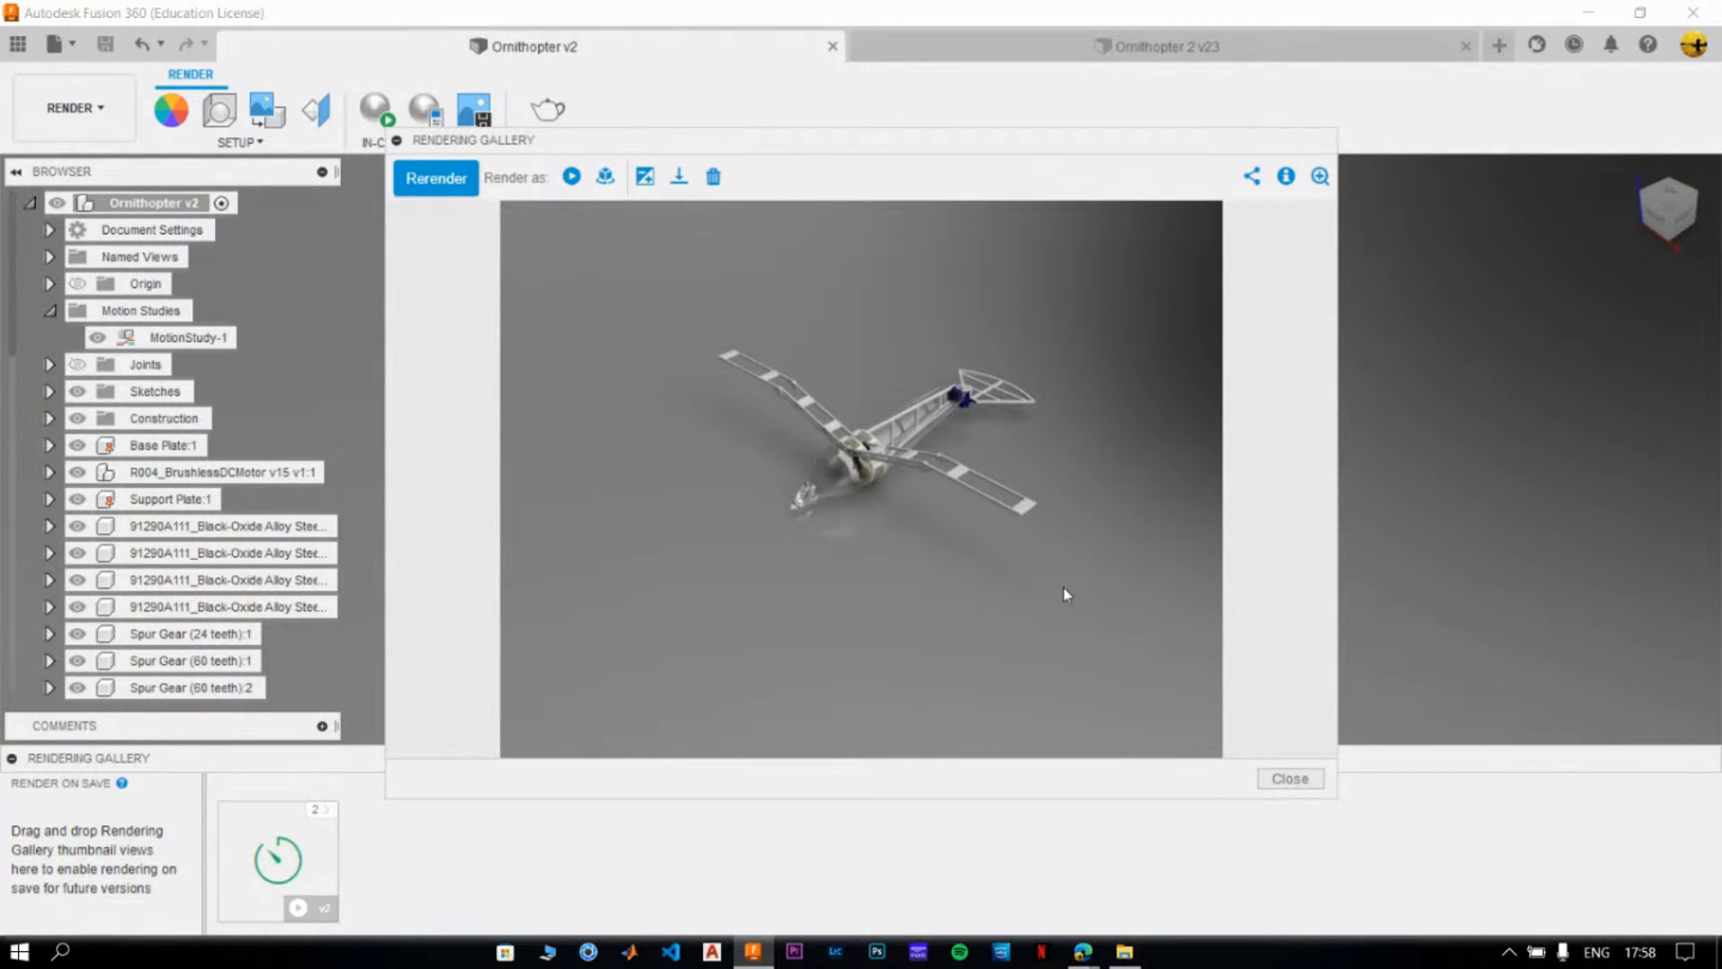
pyautogui.click(1289, 777)
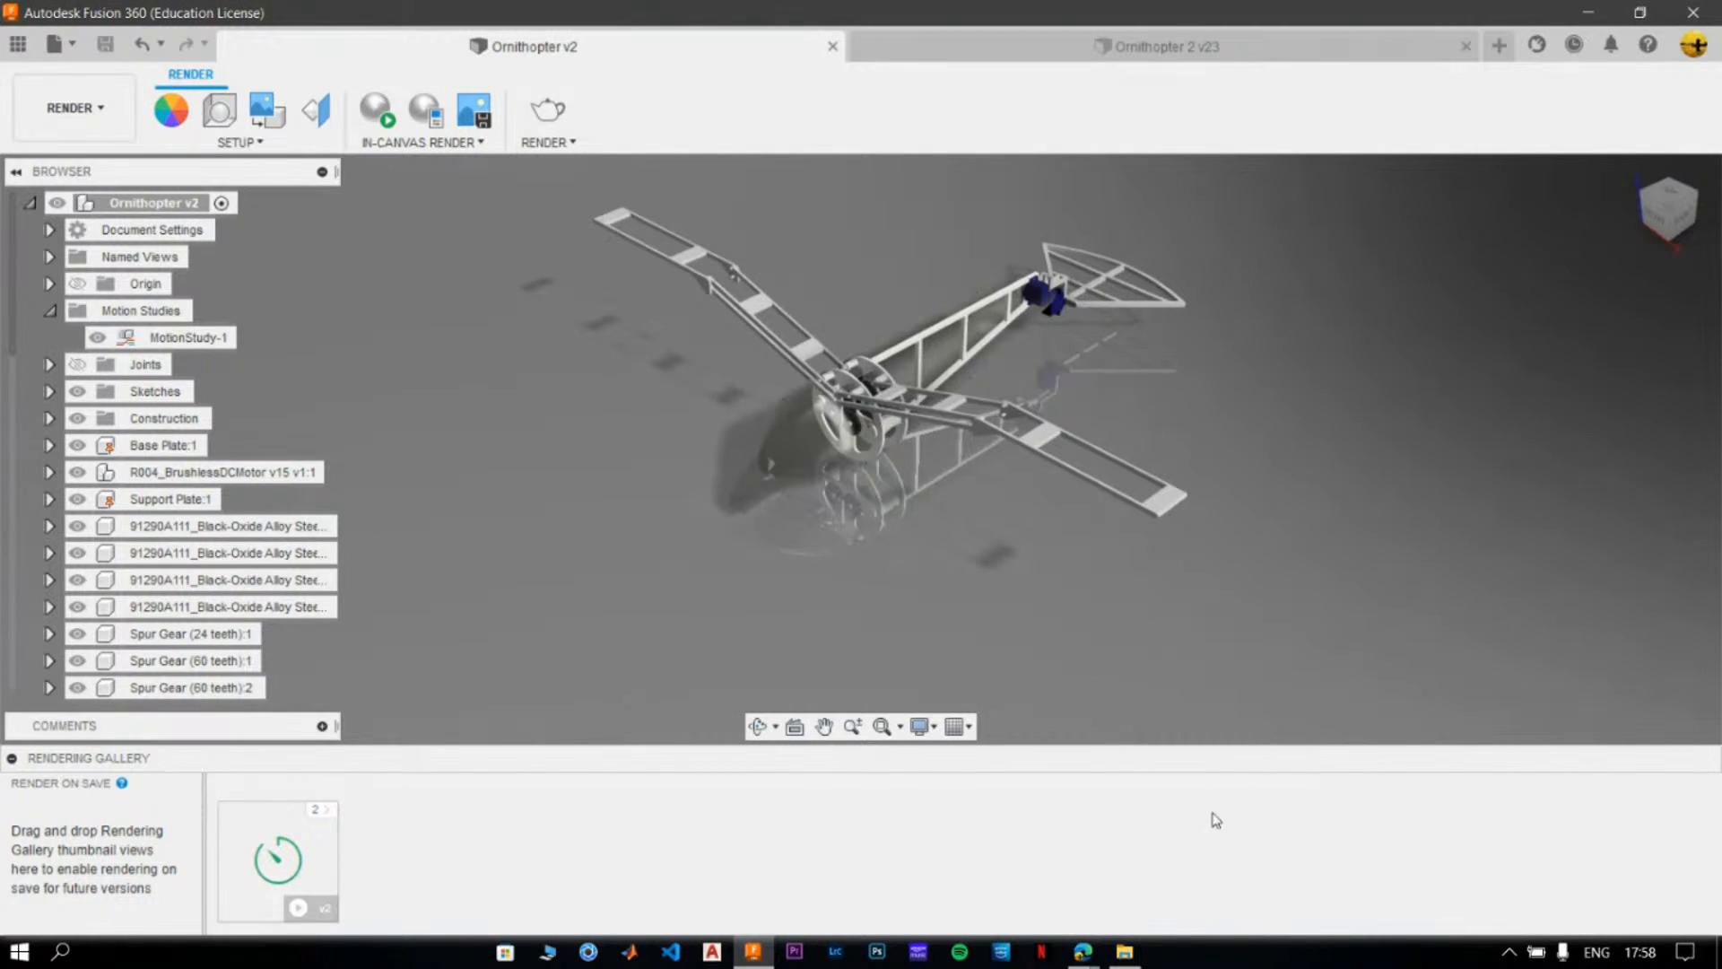
pyautogui.click(326, 815)
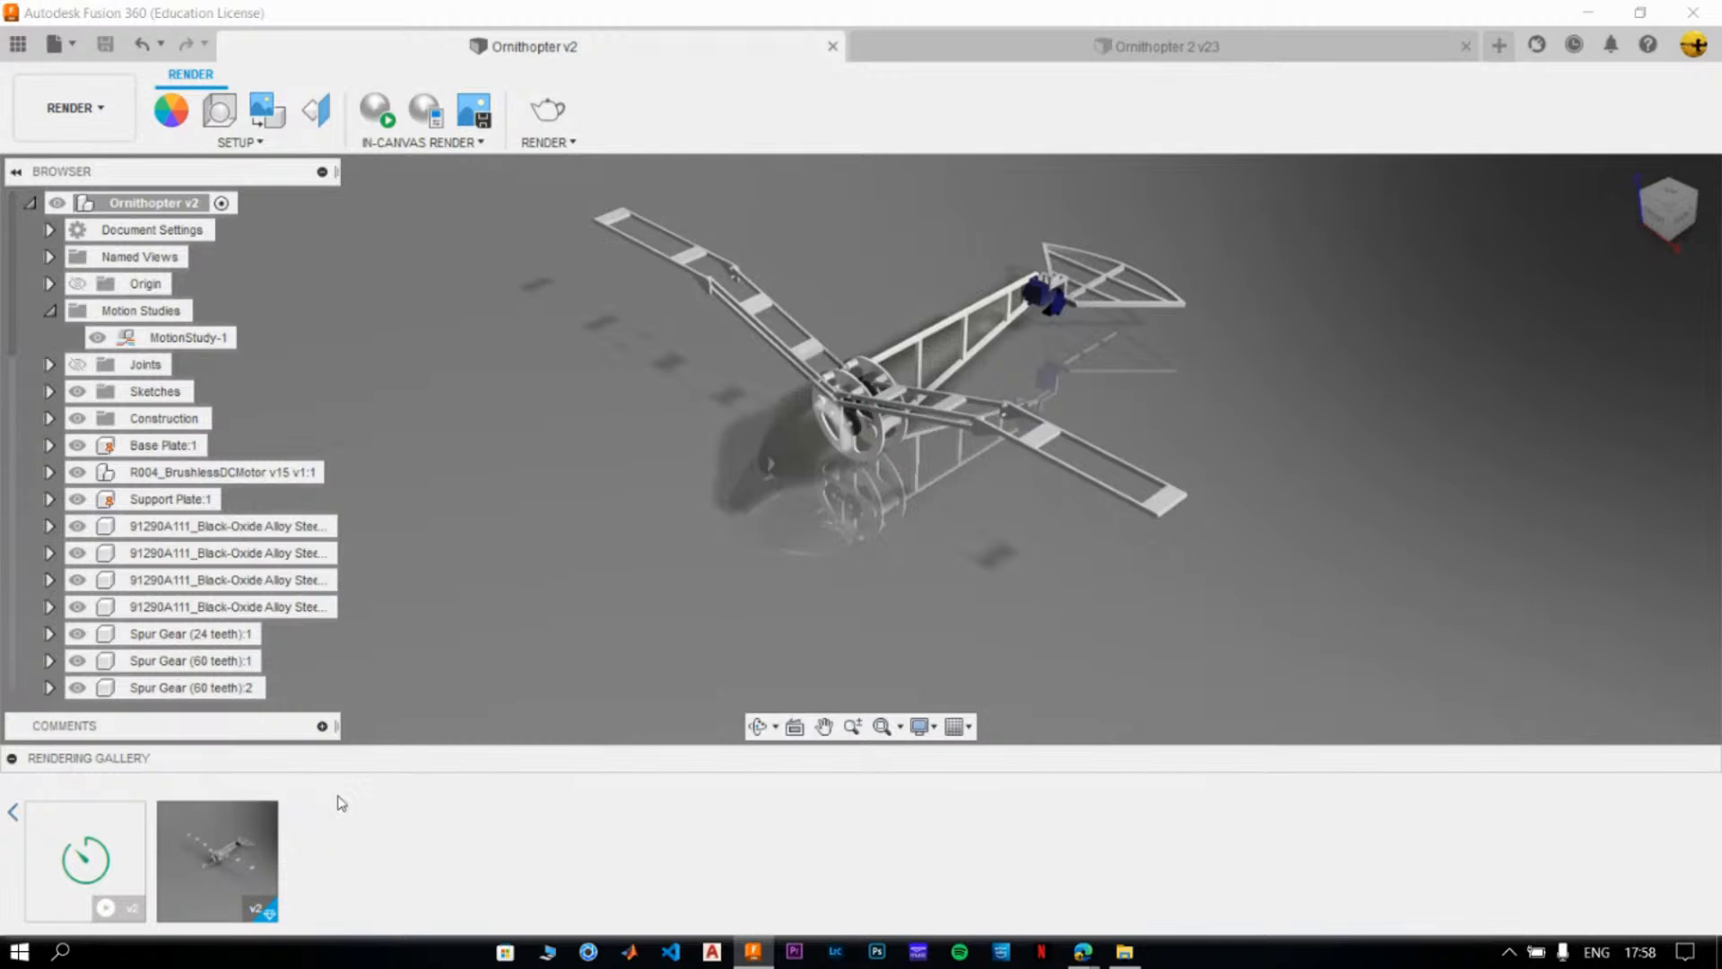
pyautogui.moveTo(104, 900)
# - Switch between Ornithopter 2 and Ornithopter v2 and refresh their rendering galleries to check the submitted renders
pyautogui.click(1107, 48)
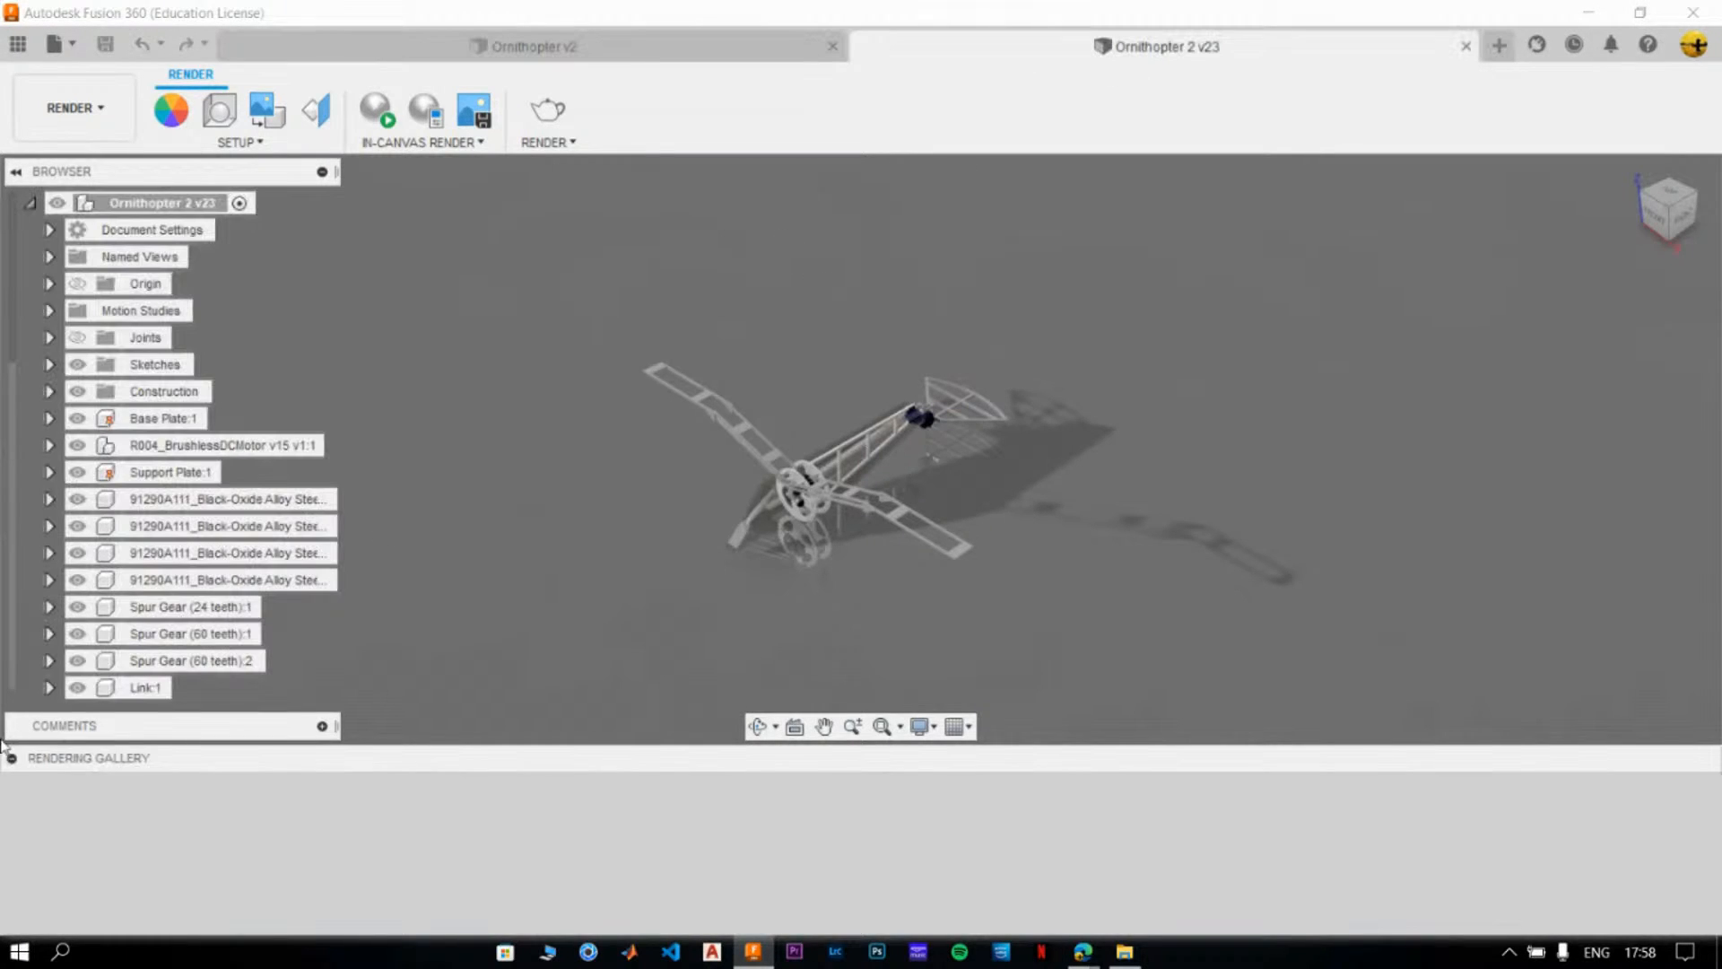
pyautogui.click(12, 760)
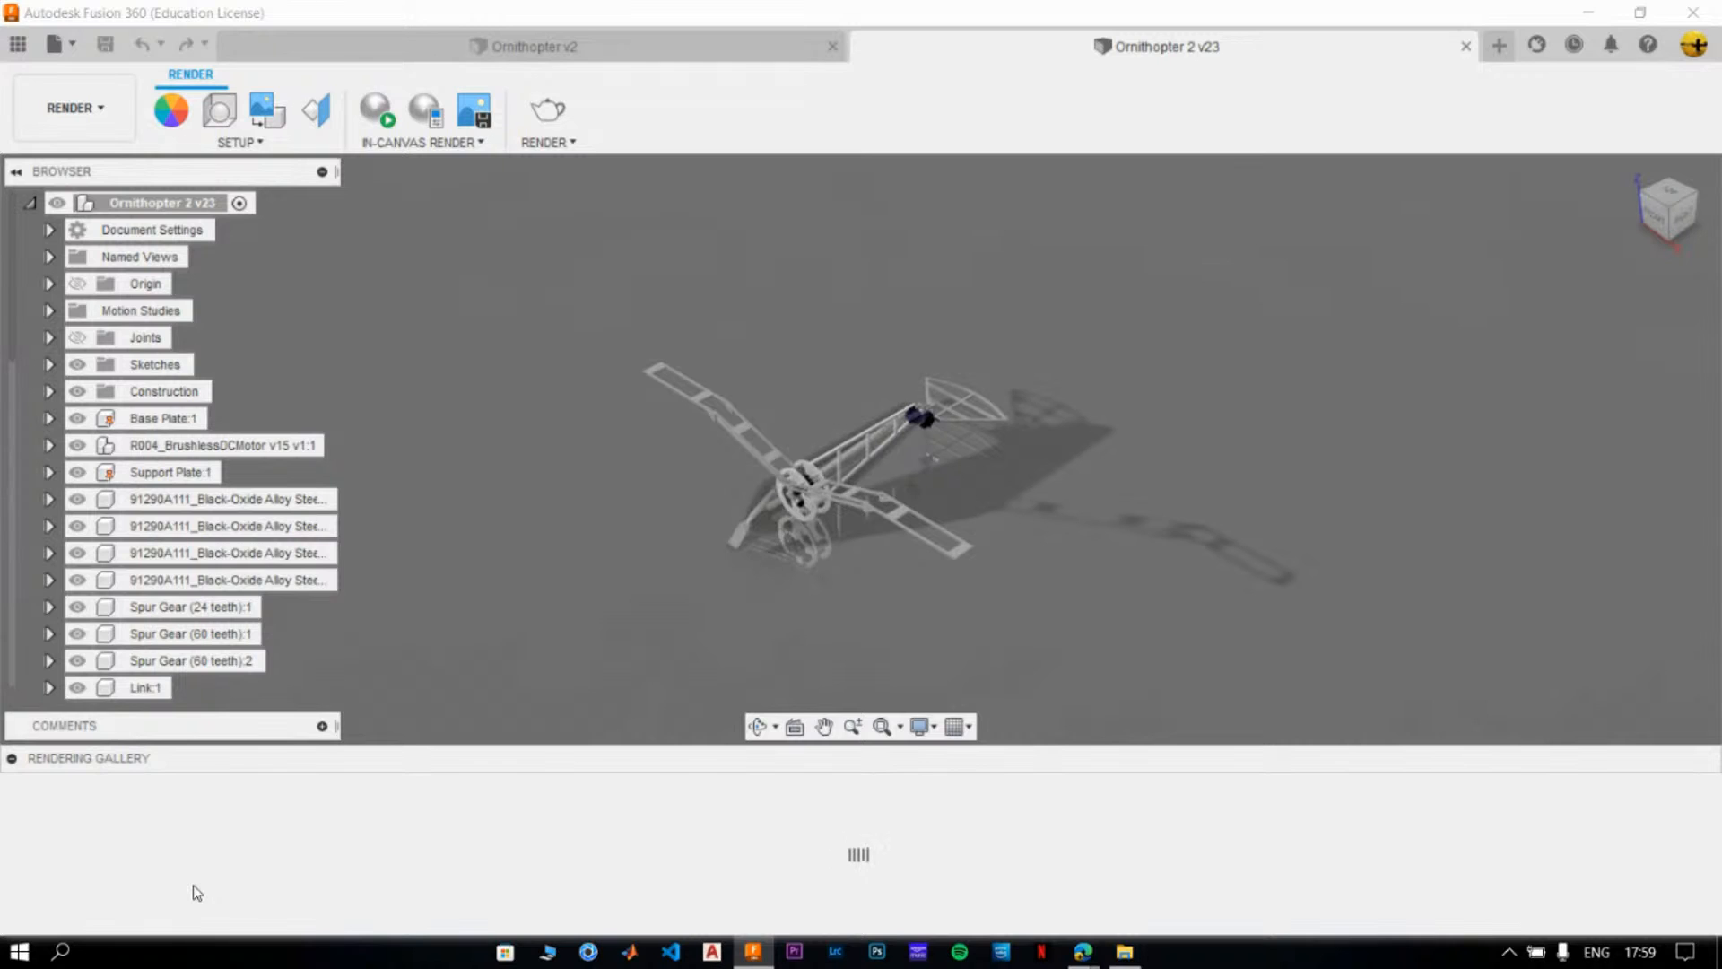
pyautogui.click(12, 758)
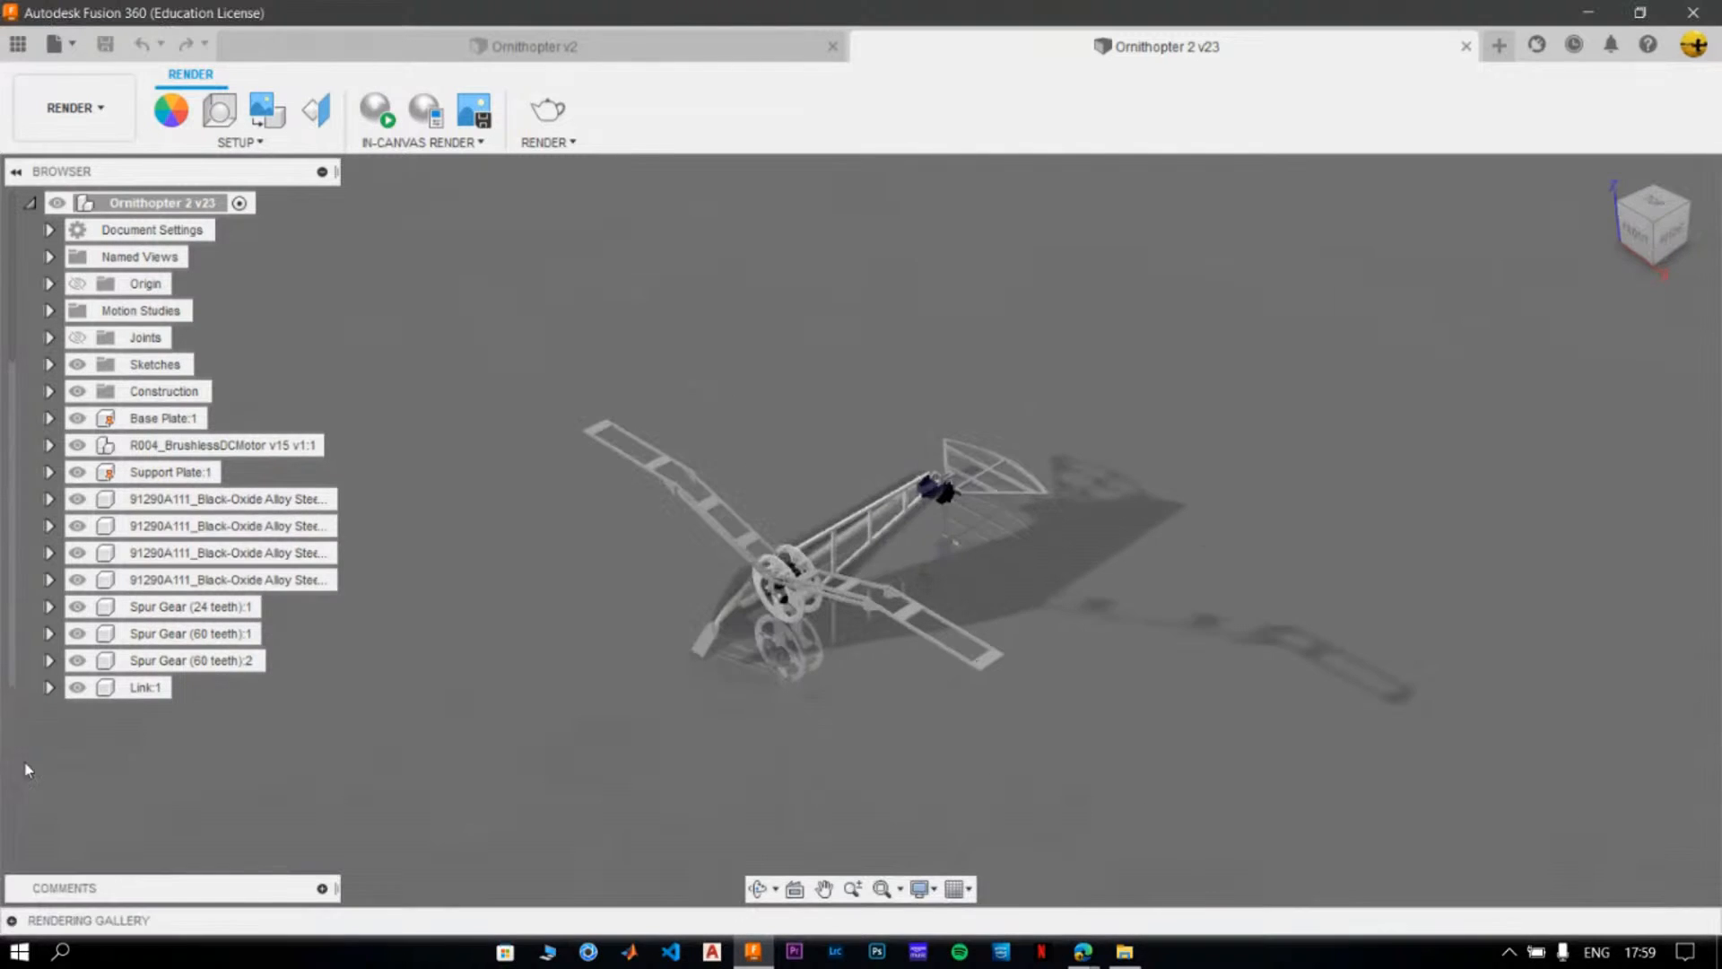
pyautogui.click(689, 52)
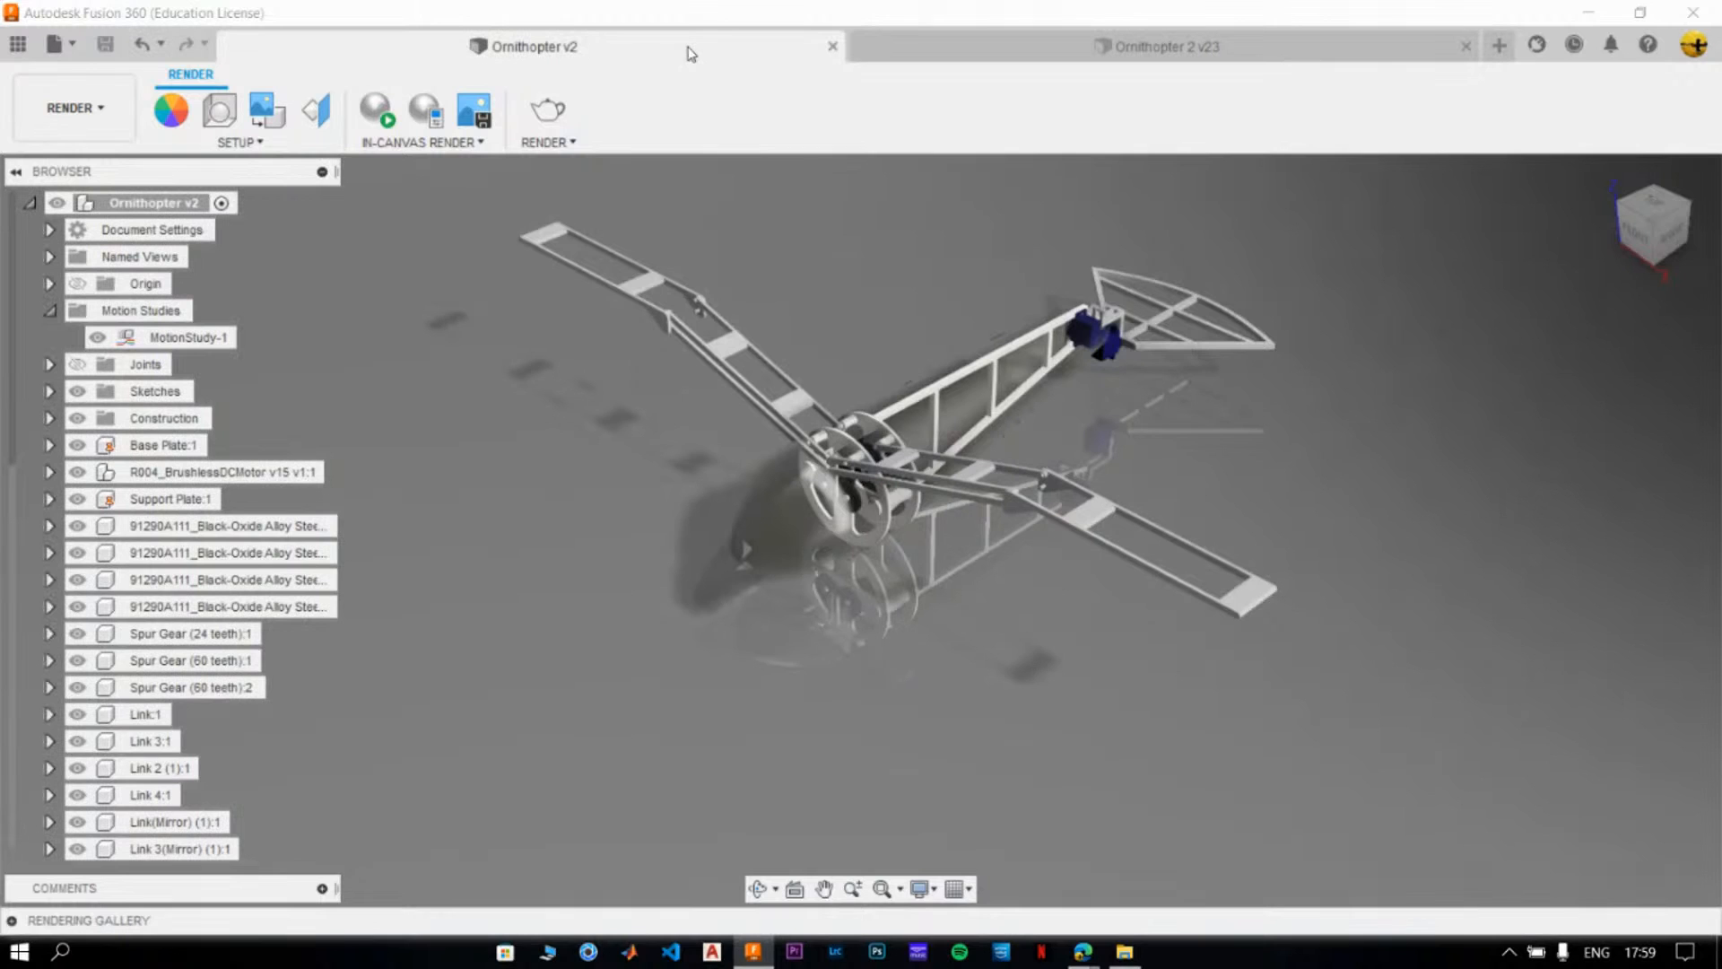
pyautogui.click(11, 919)
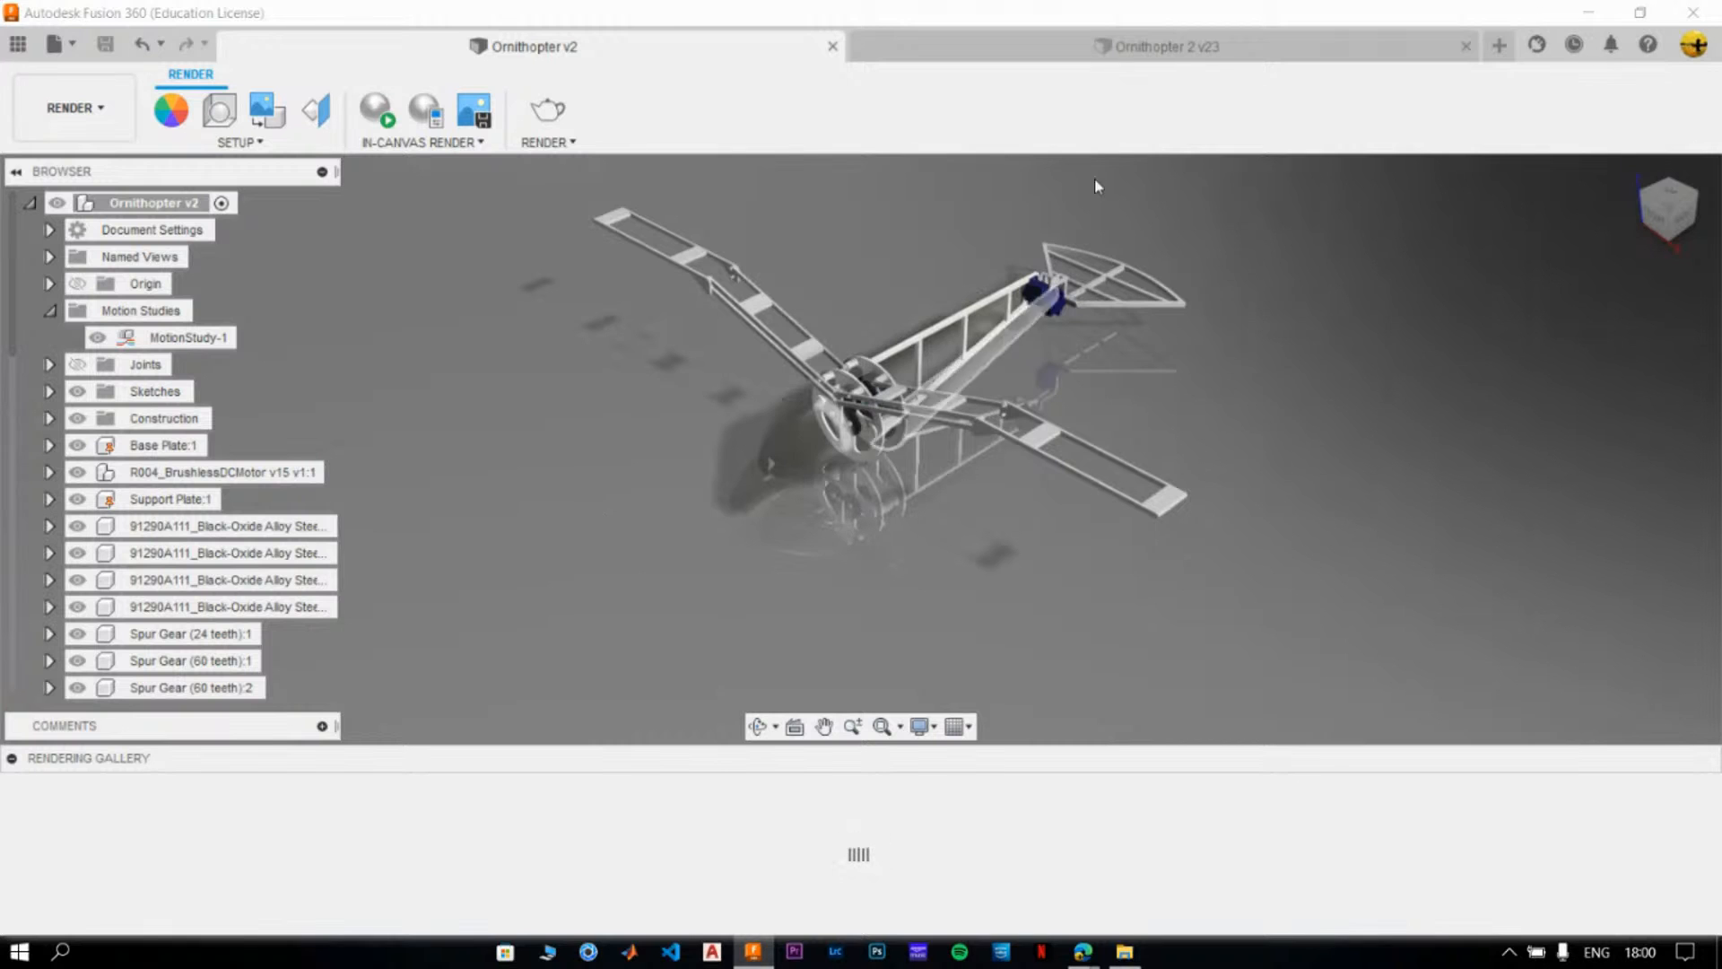
pyautogui.click(1090, 49)
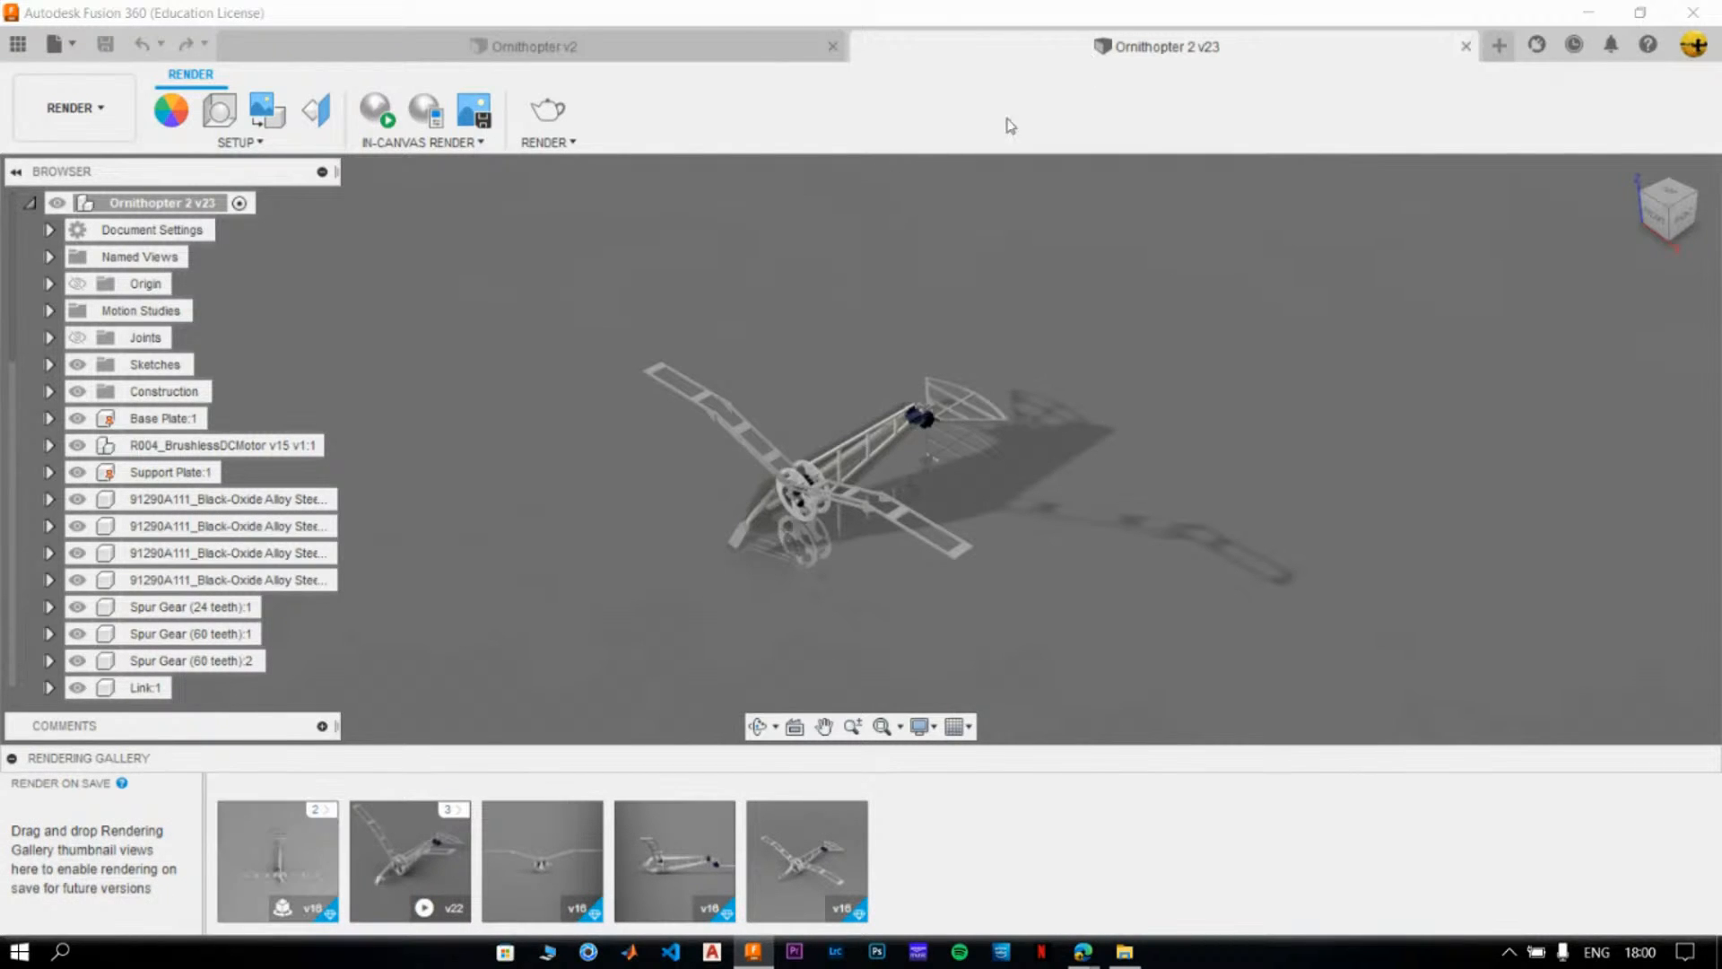
# - Open the 36-frame turntable render from the Ornithopter 2 v16 rendering group and rotate it to inspect the model
pyautogui.click(321, 814)
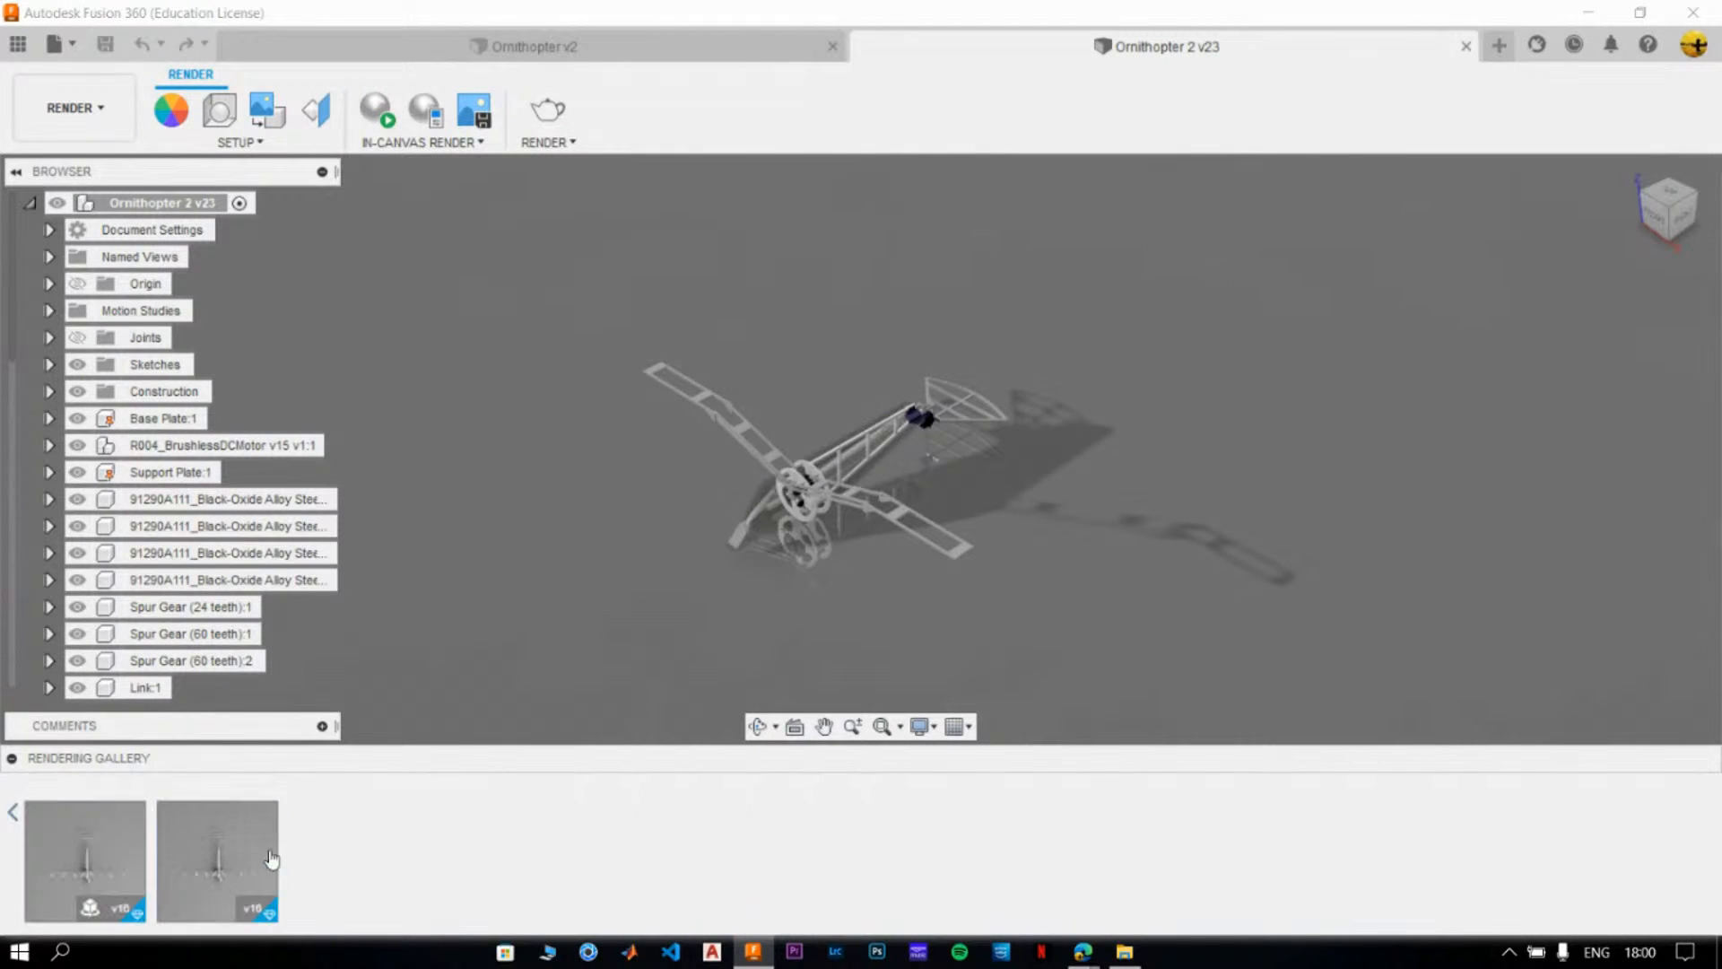
pyautogui.moveTo(87, 865)
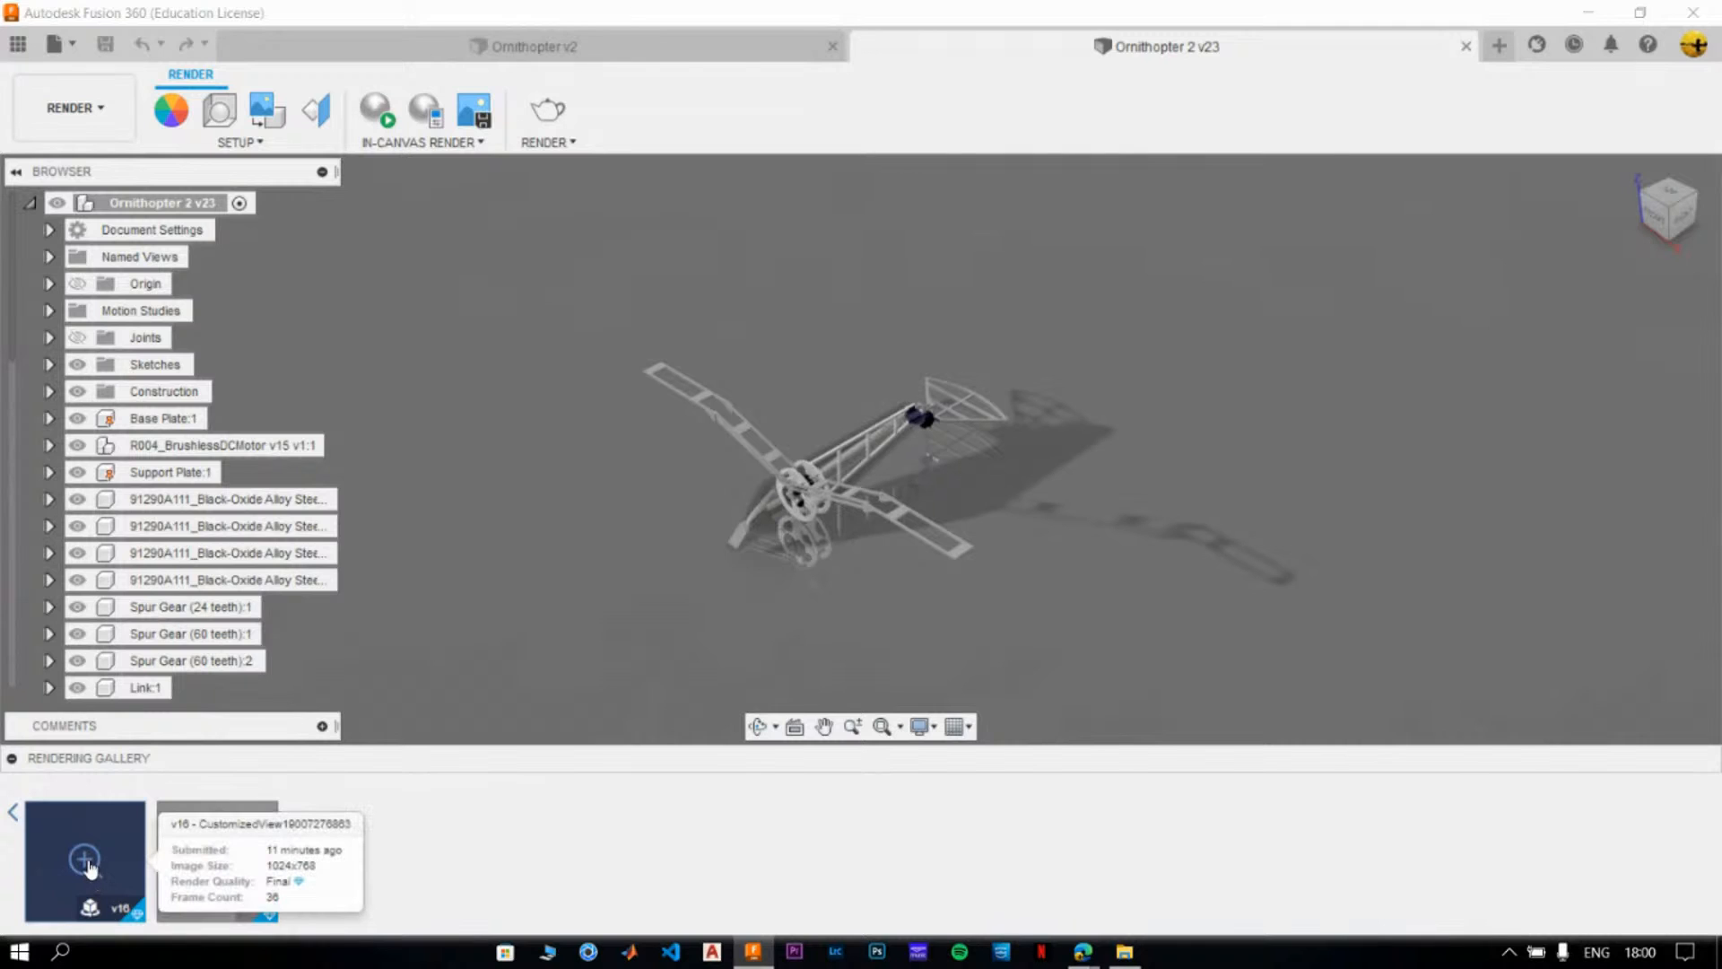
pyautogui.click(86, 861)
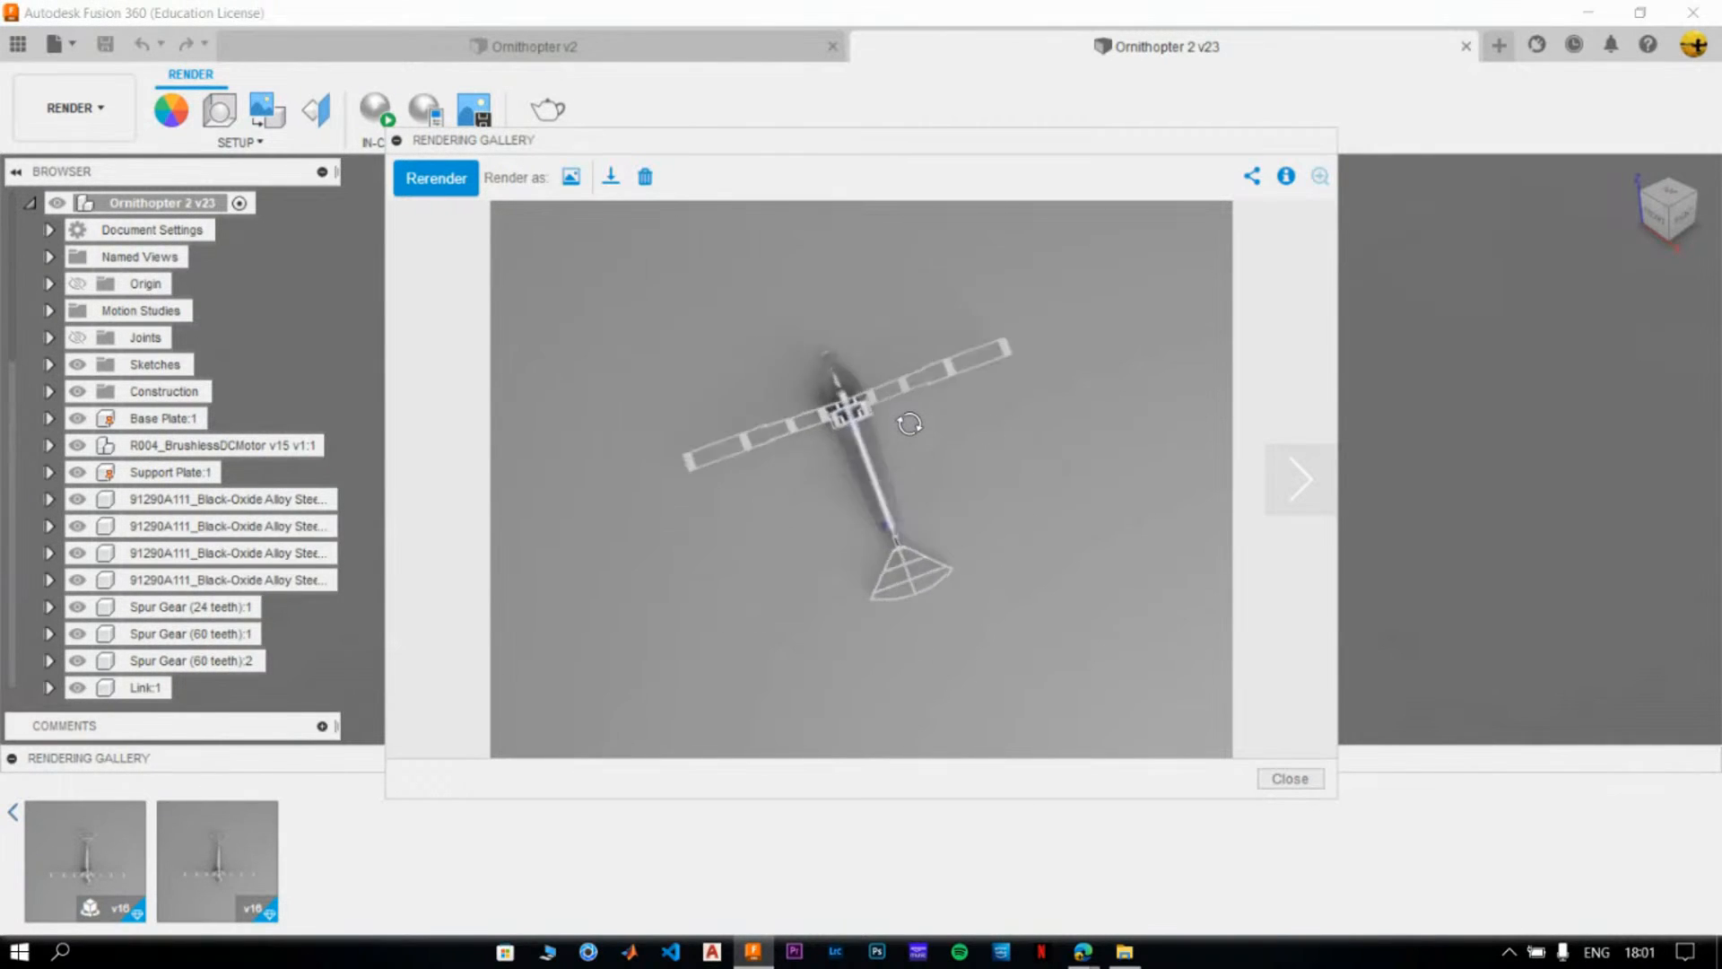
pyautogui.moveTo(1033, 478); pyautogui.dragTo(818, 557)
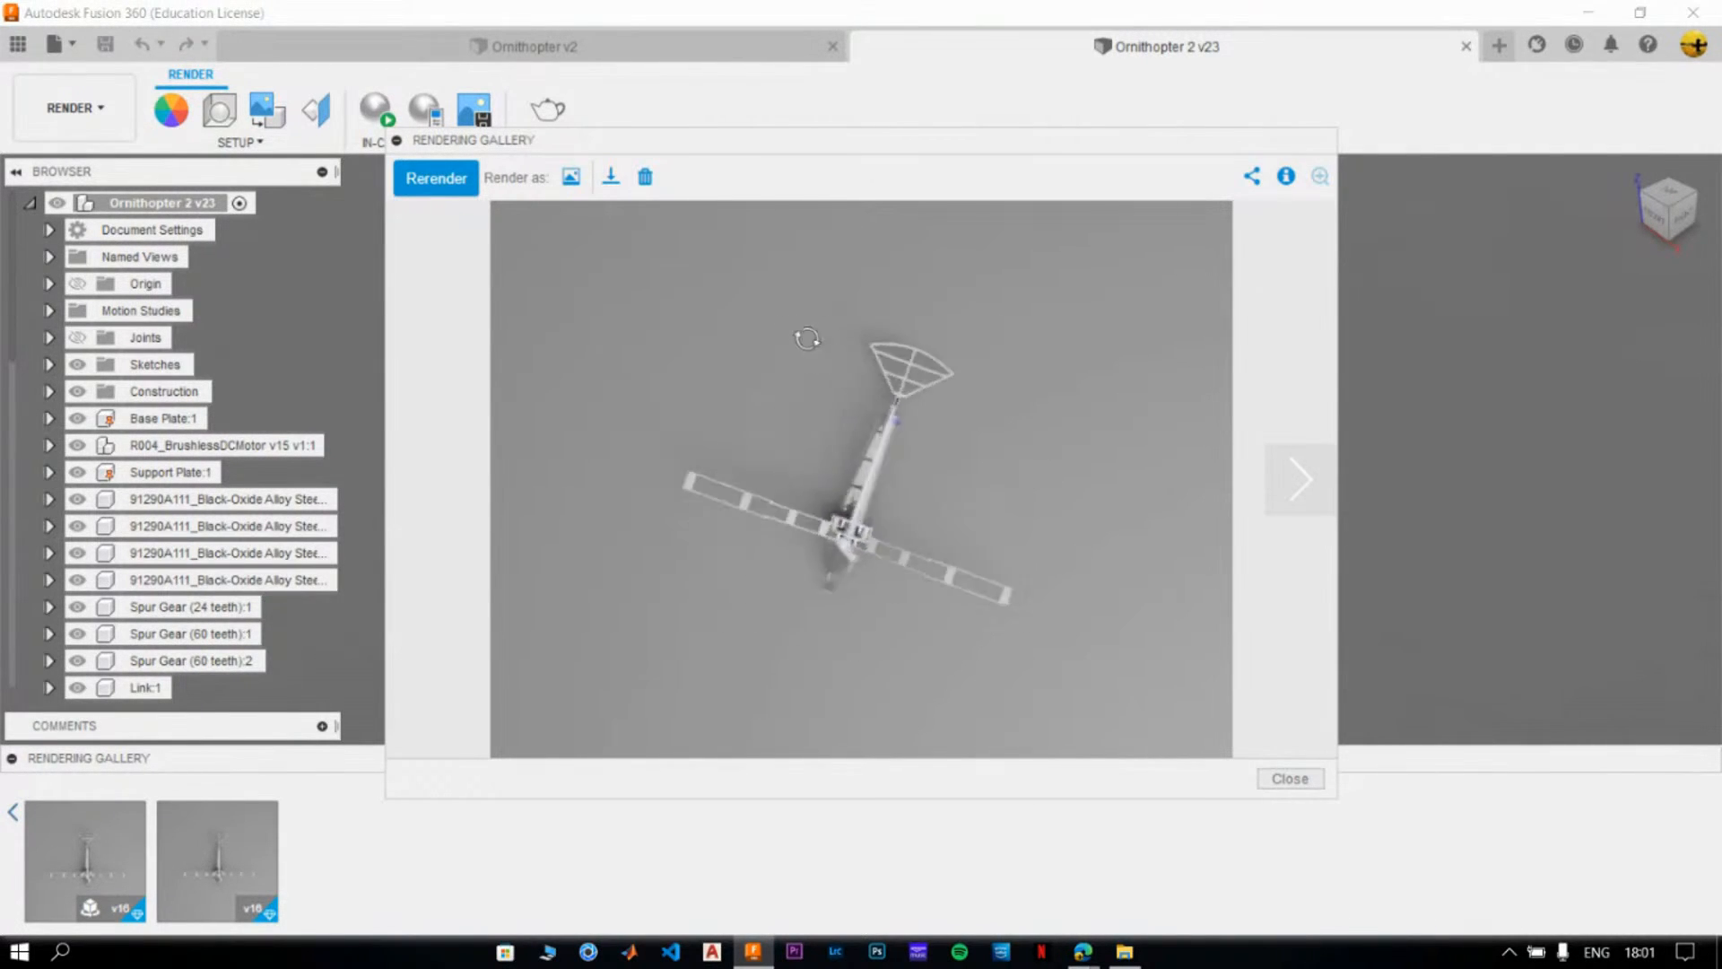
# - Download the turntable as an MP4 video into the Livestream folder under 52 Pixels, keeping the suggested file name
pyautogui.click(614, 179)
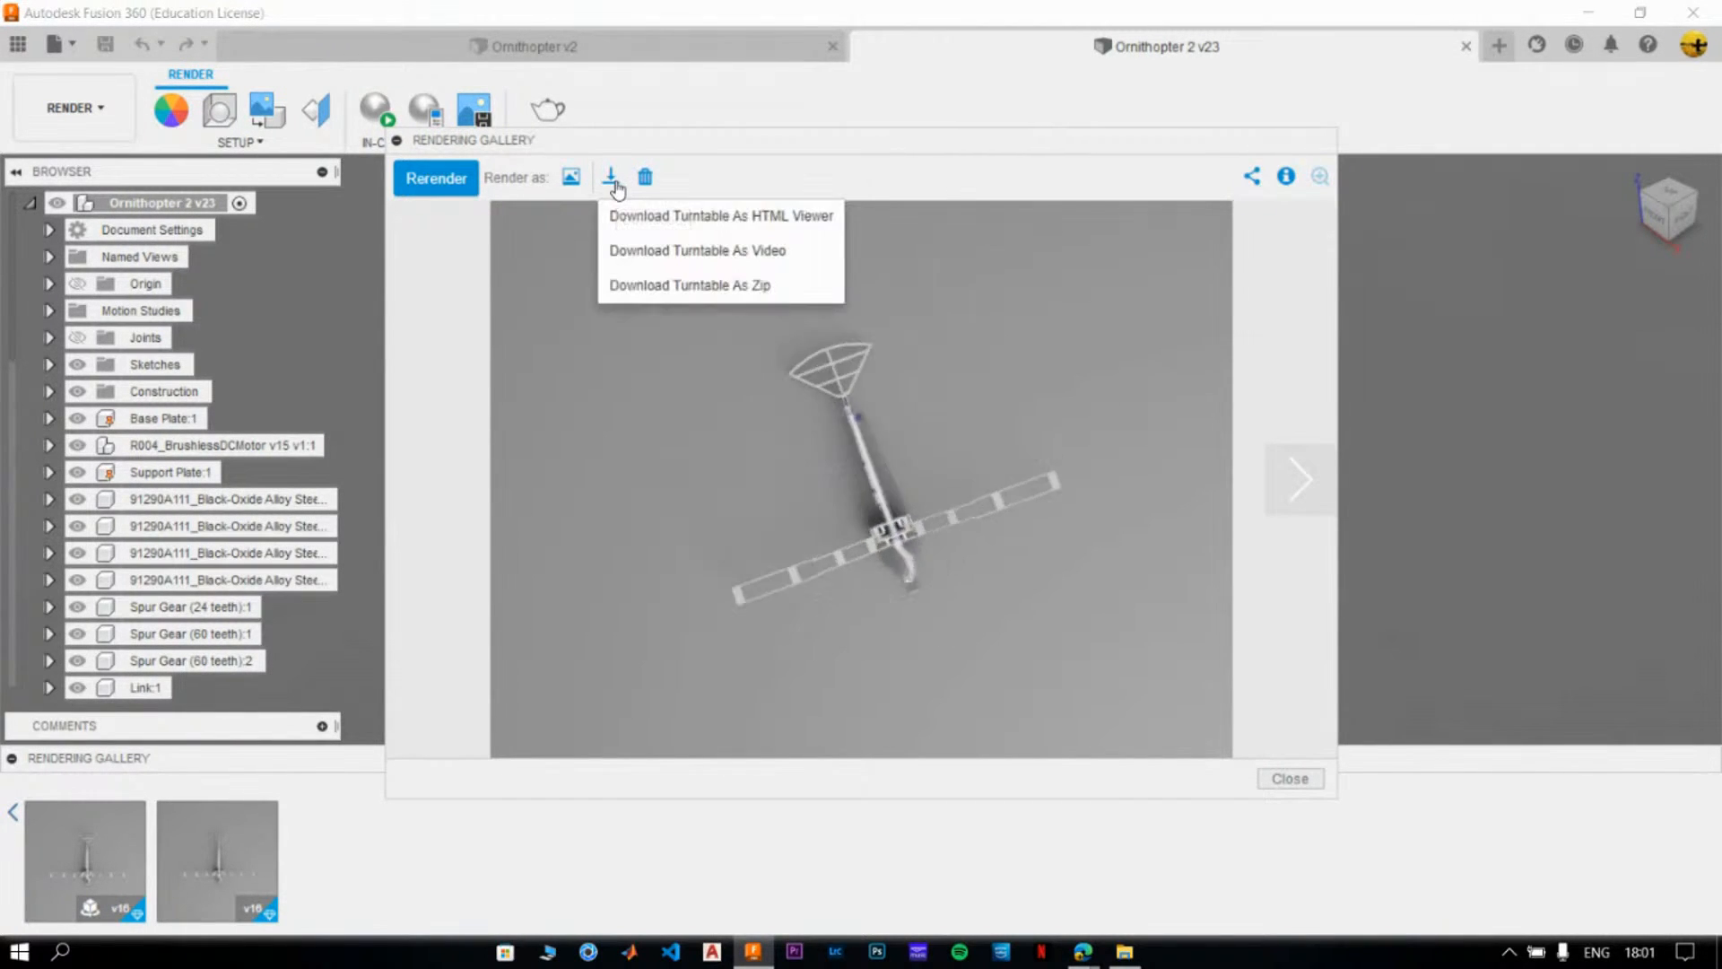
pyautogui.click(660, 251)
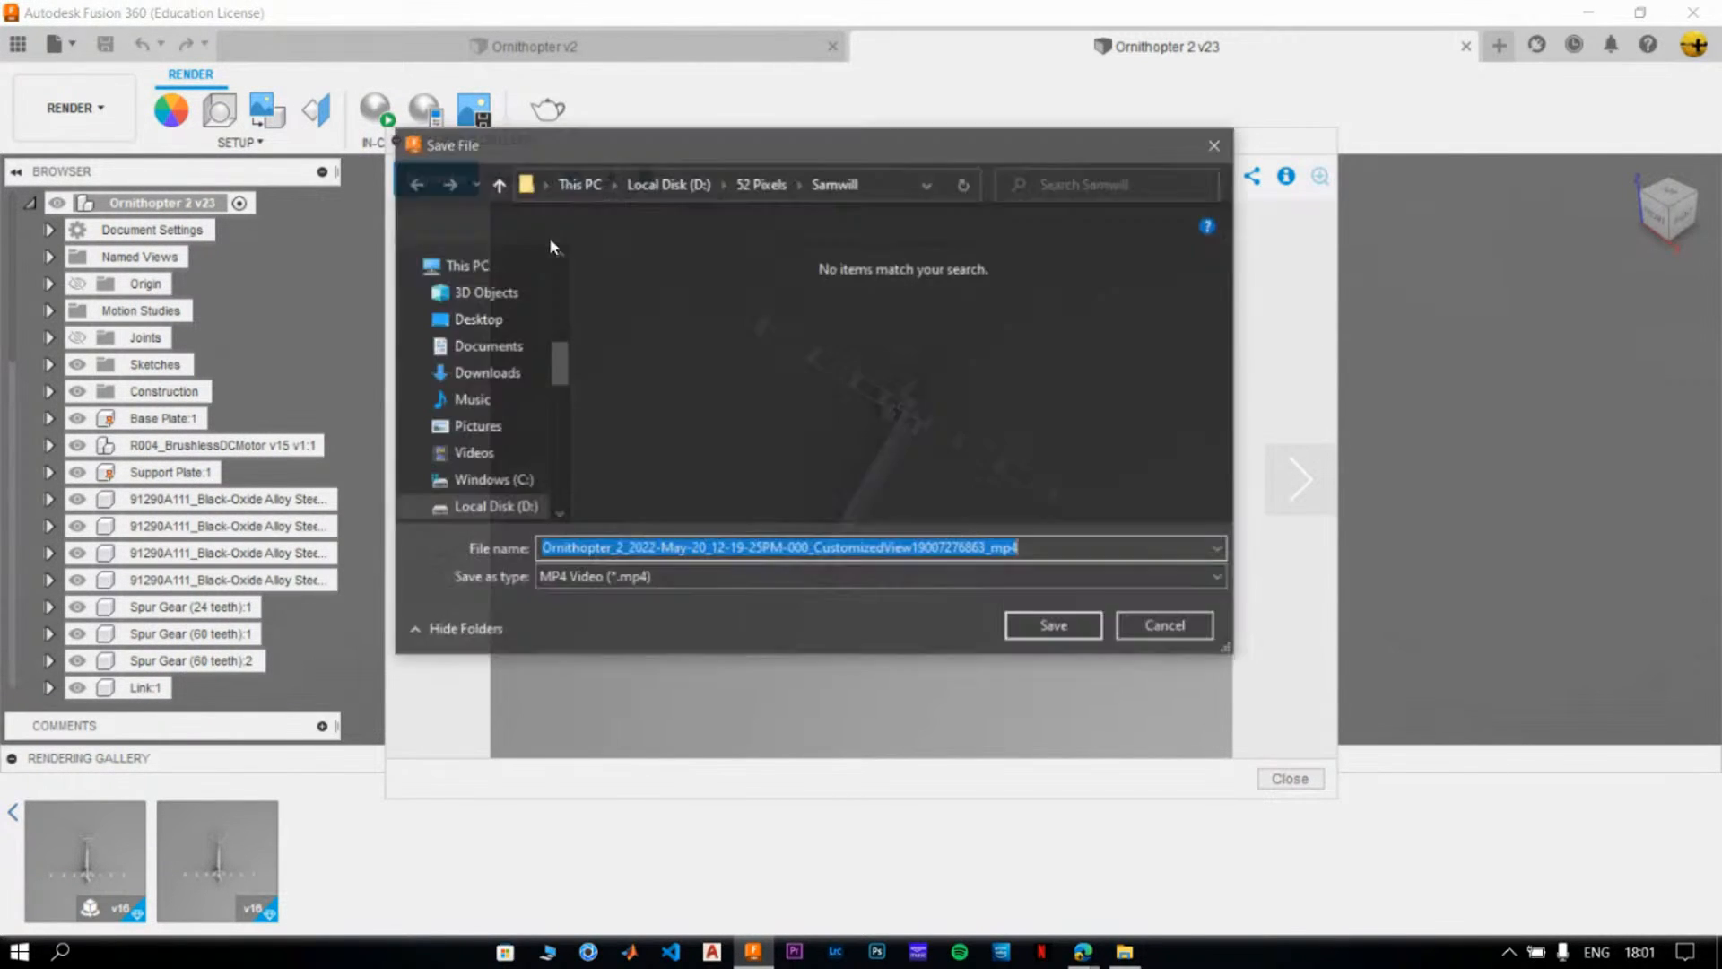
pyautogui.click(756, 184)
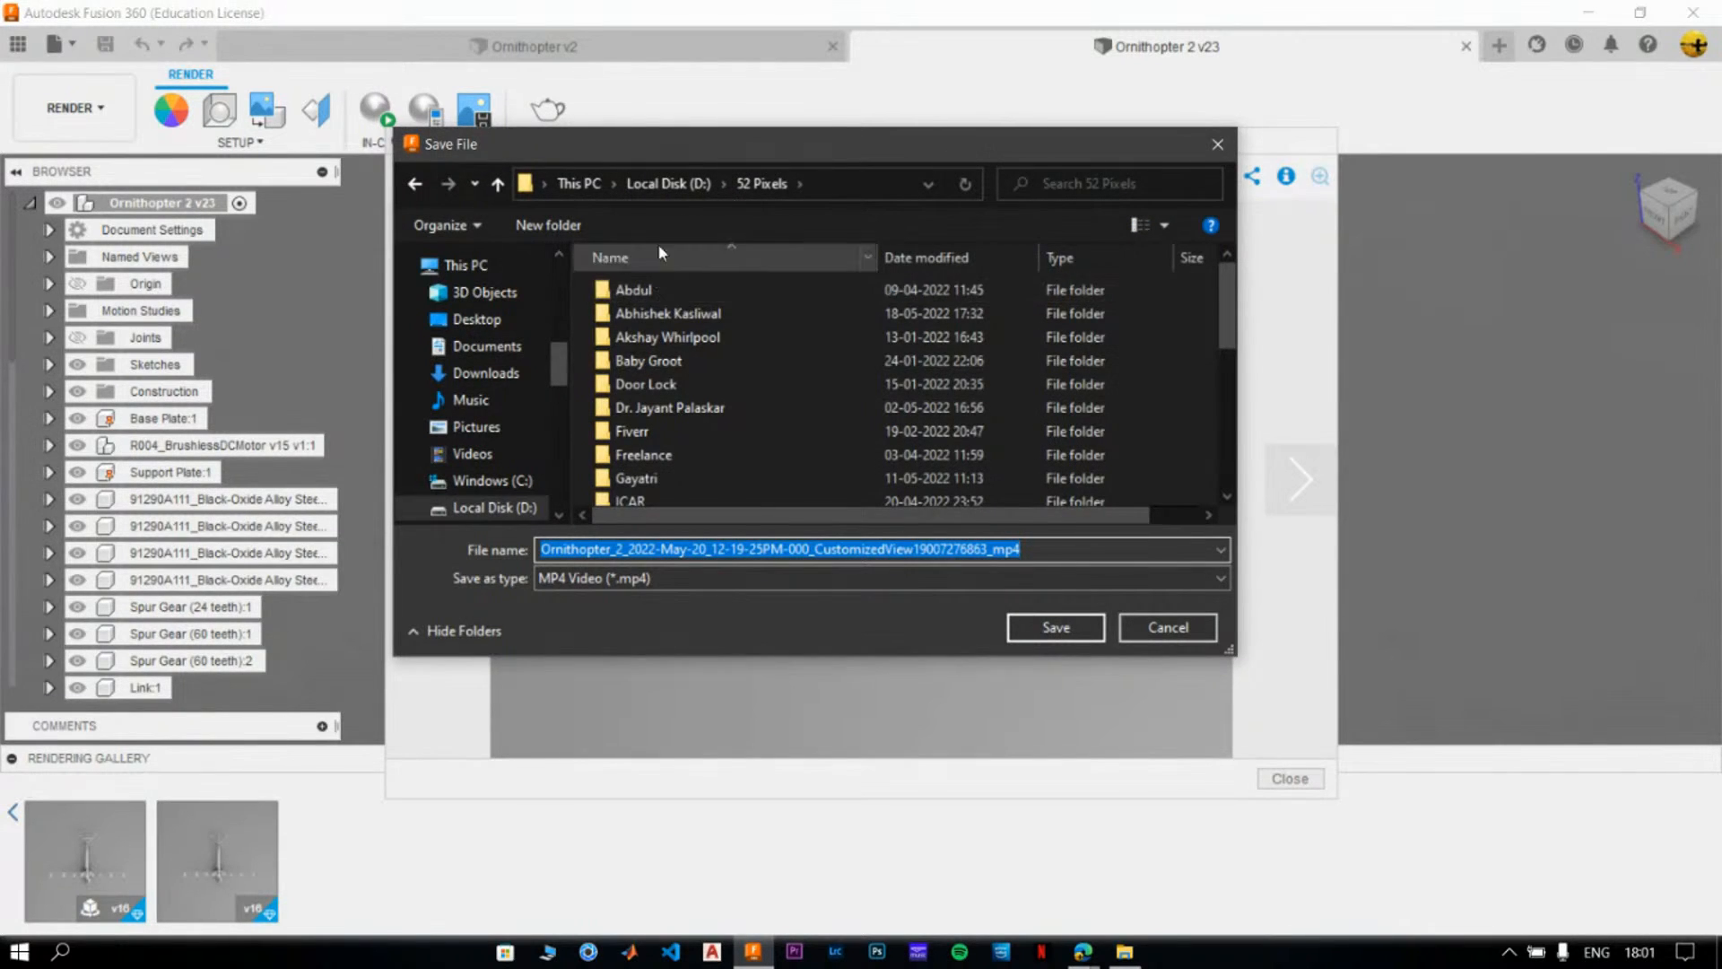
pyautogui.scroll(-3, 674, 359)
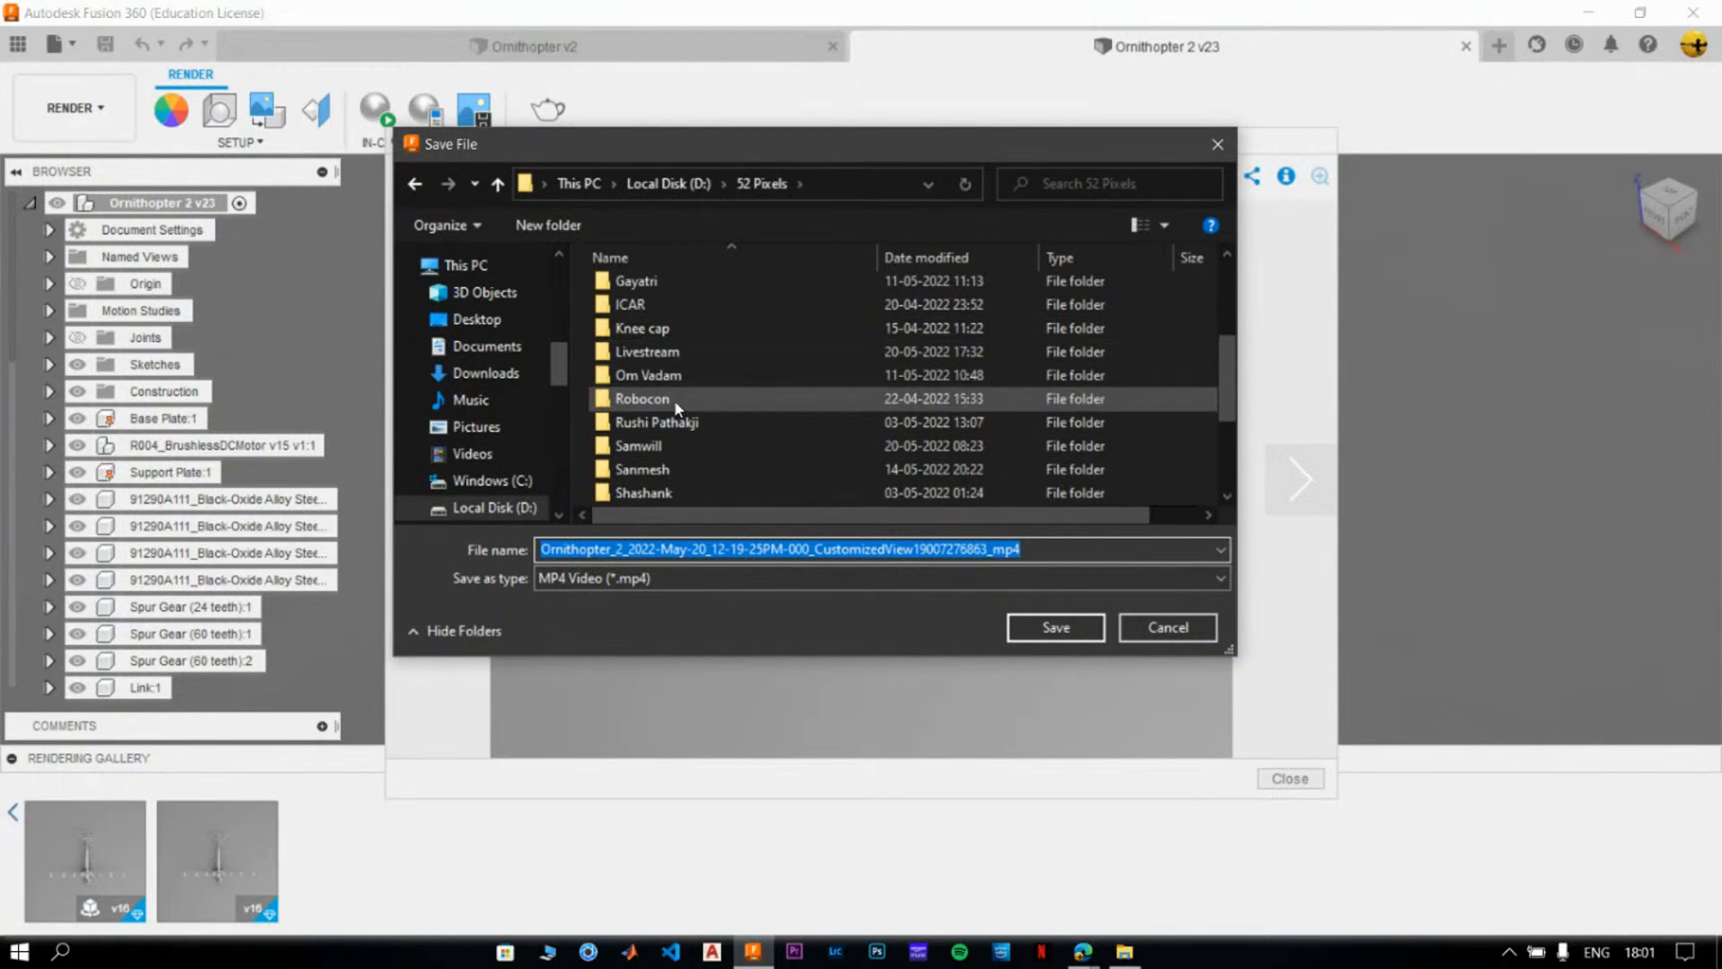
pyautogui.doubleClick(675, 354)
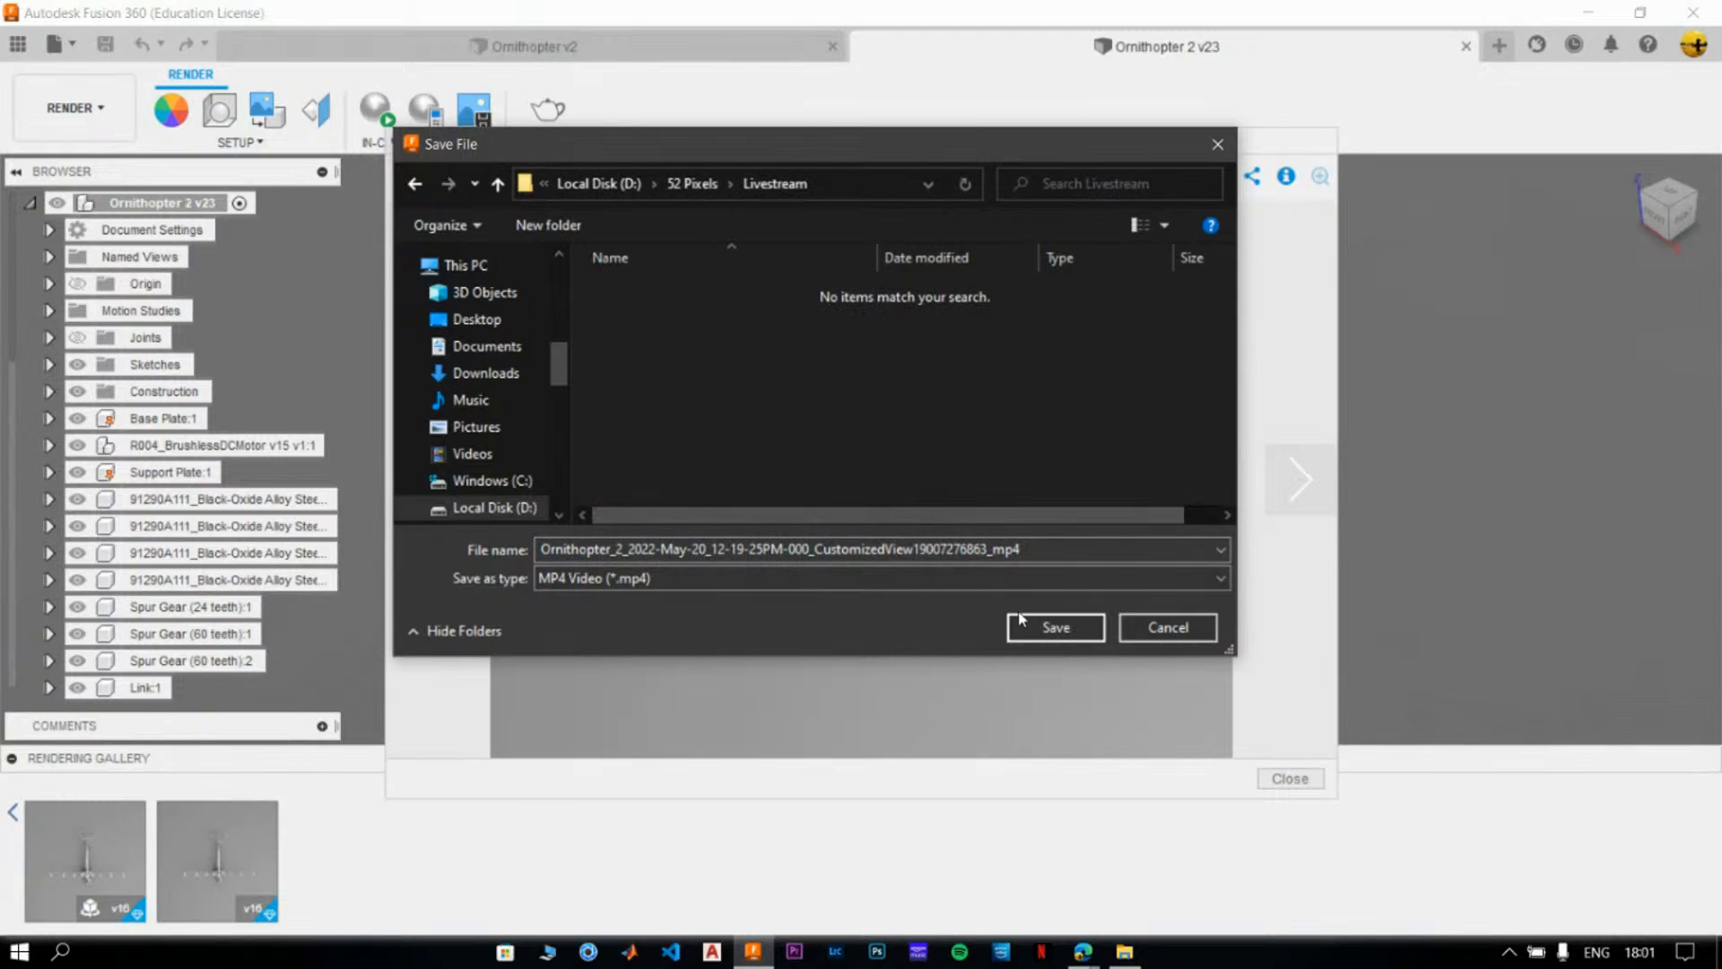
pyautogui.click(1048, 629)
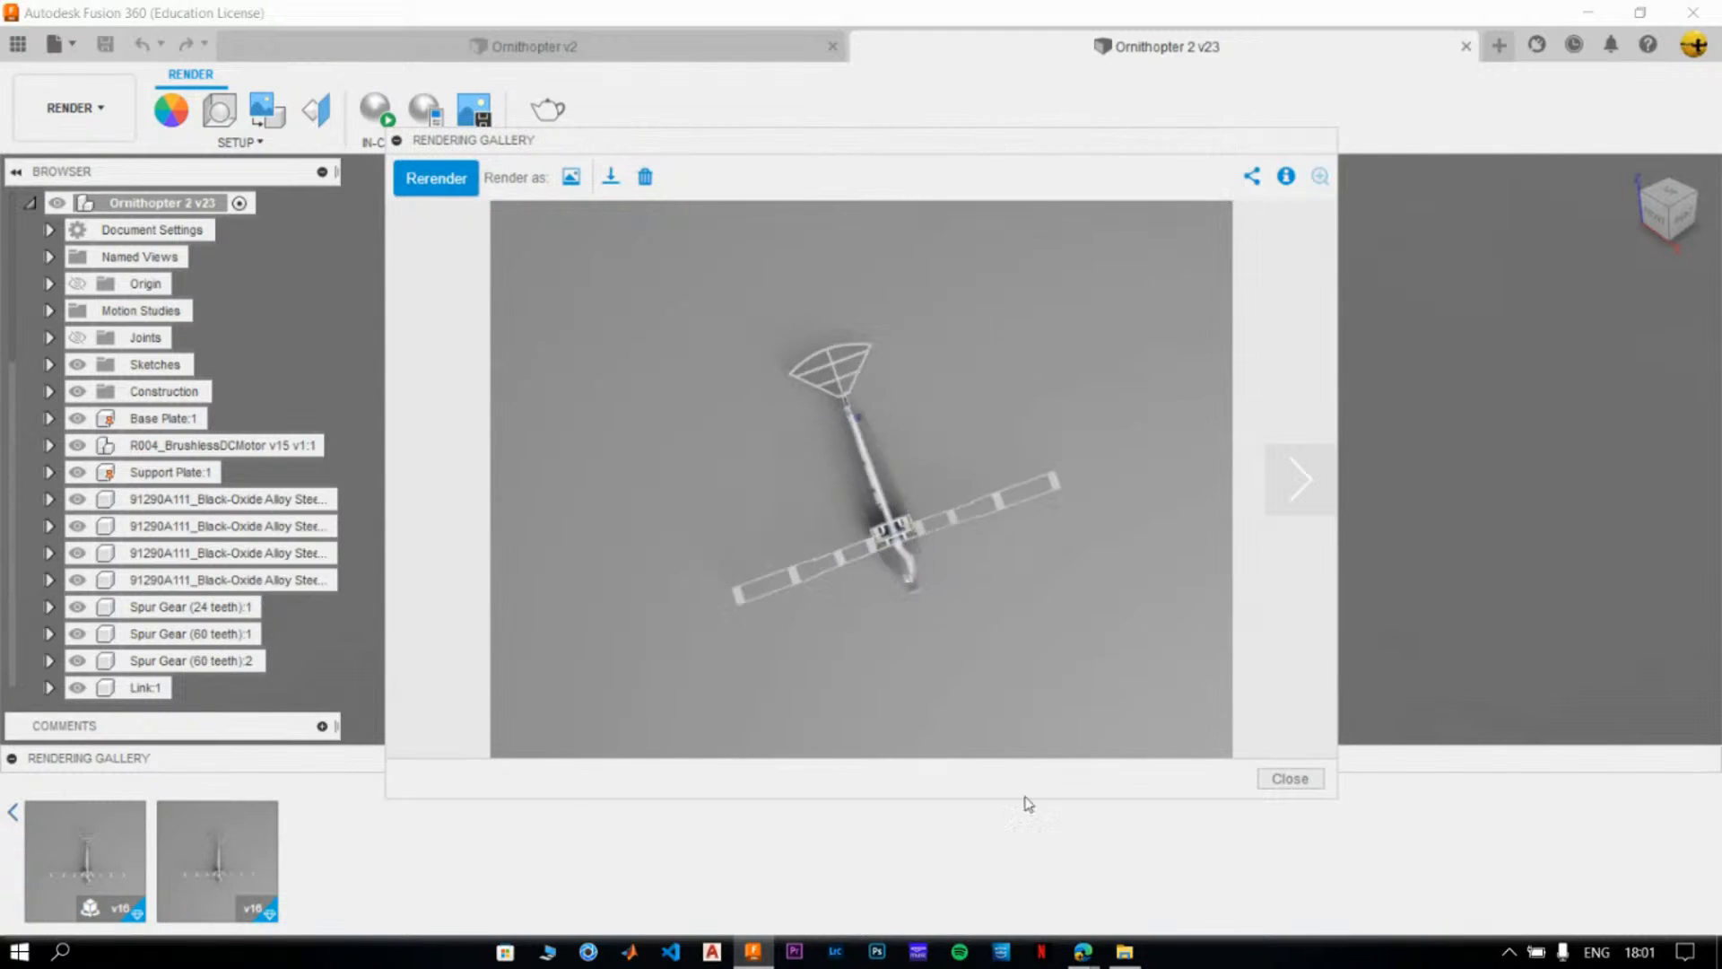
# - Switch to File Explorer, refresh the Livestream folder under 52 Pixels, and play the downloaded Ornithopter turntable video
pyautogui.click(1125, 951)
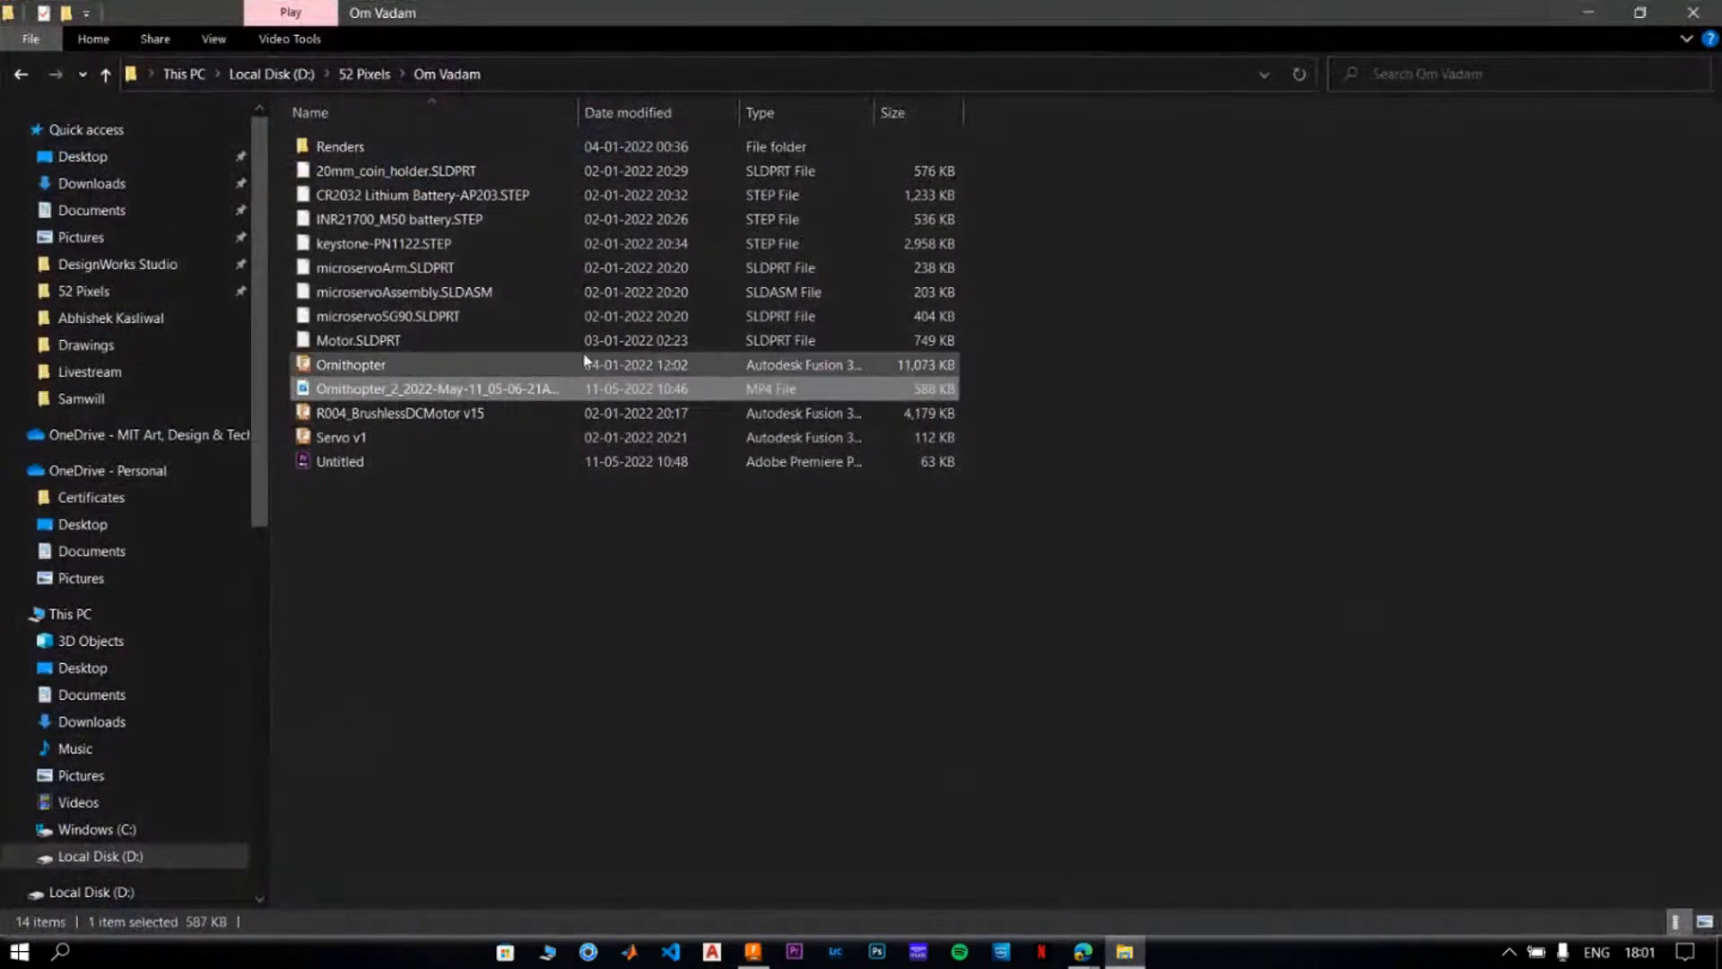
pyautogui.click(345, 76)
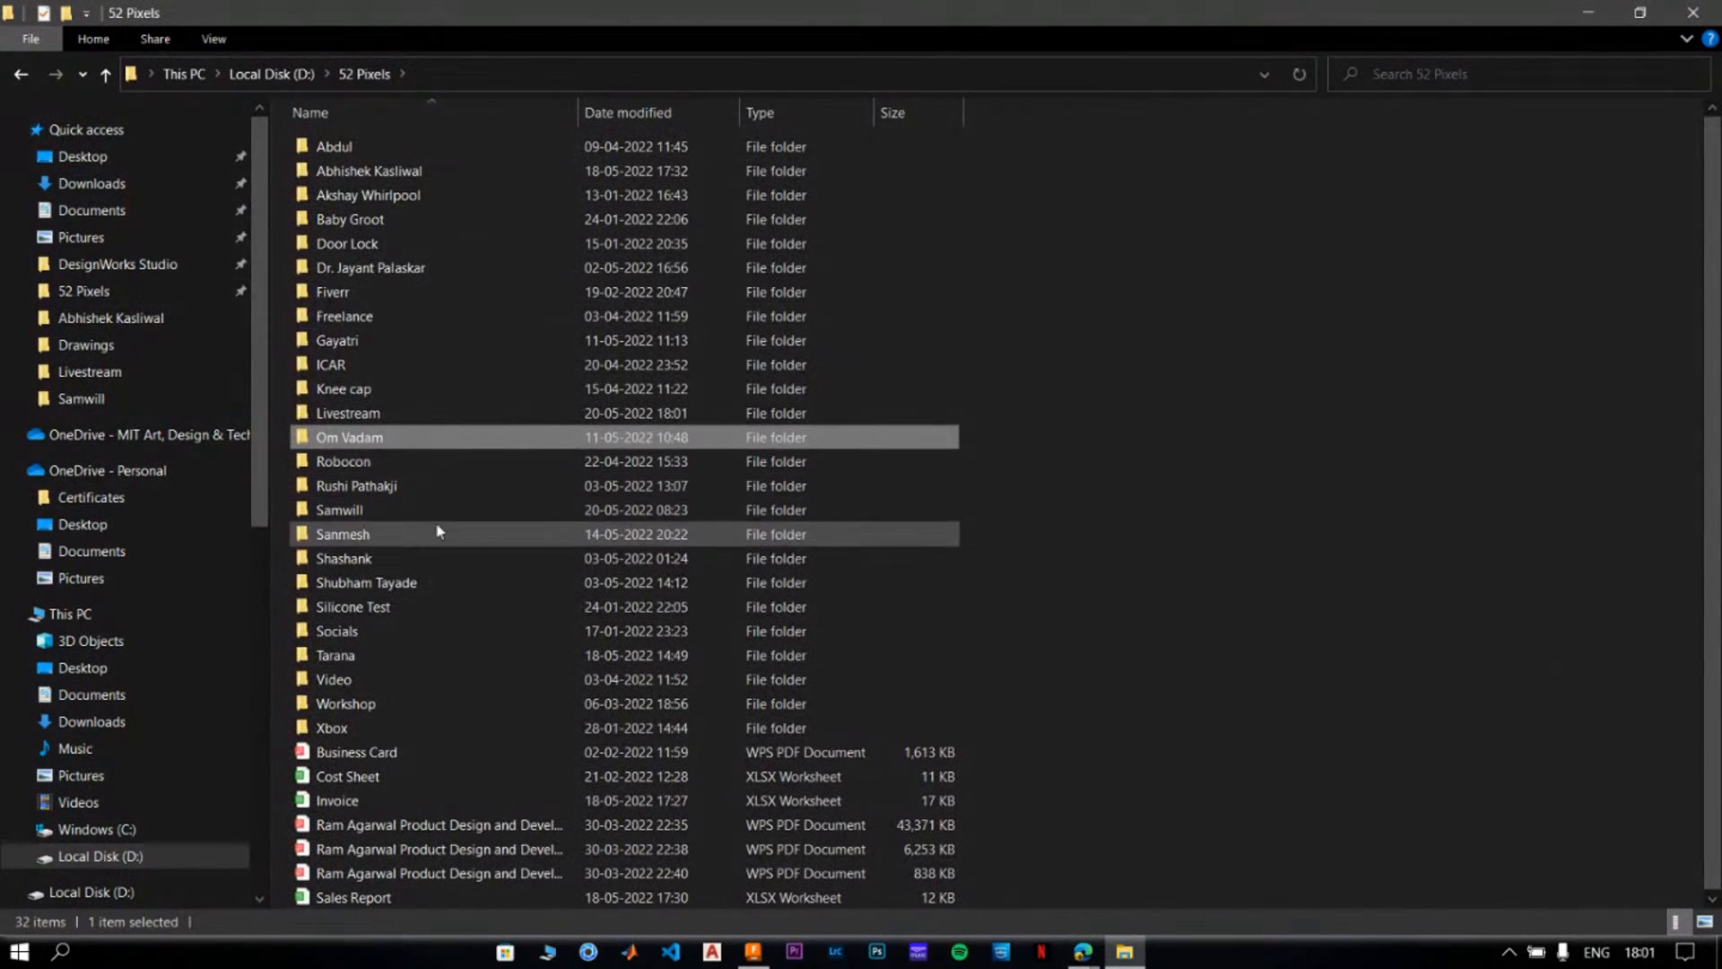
pyautogui.doubleClick(358, 411)
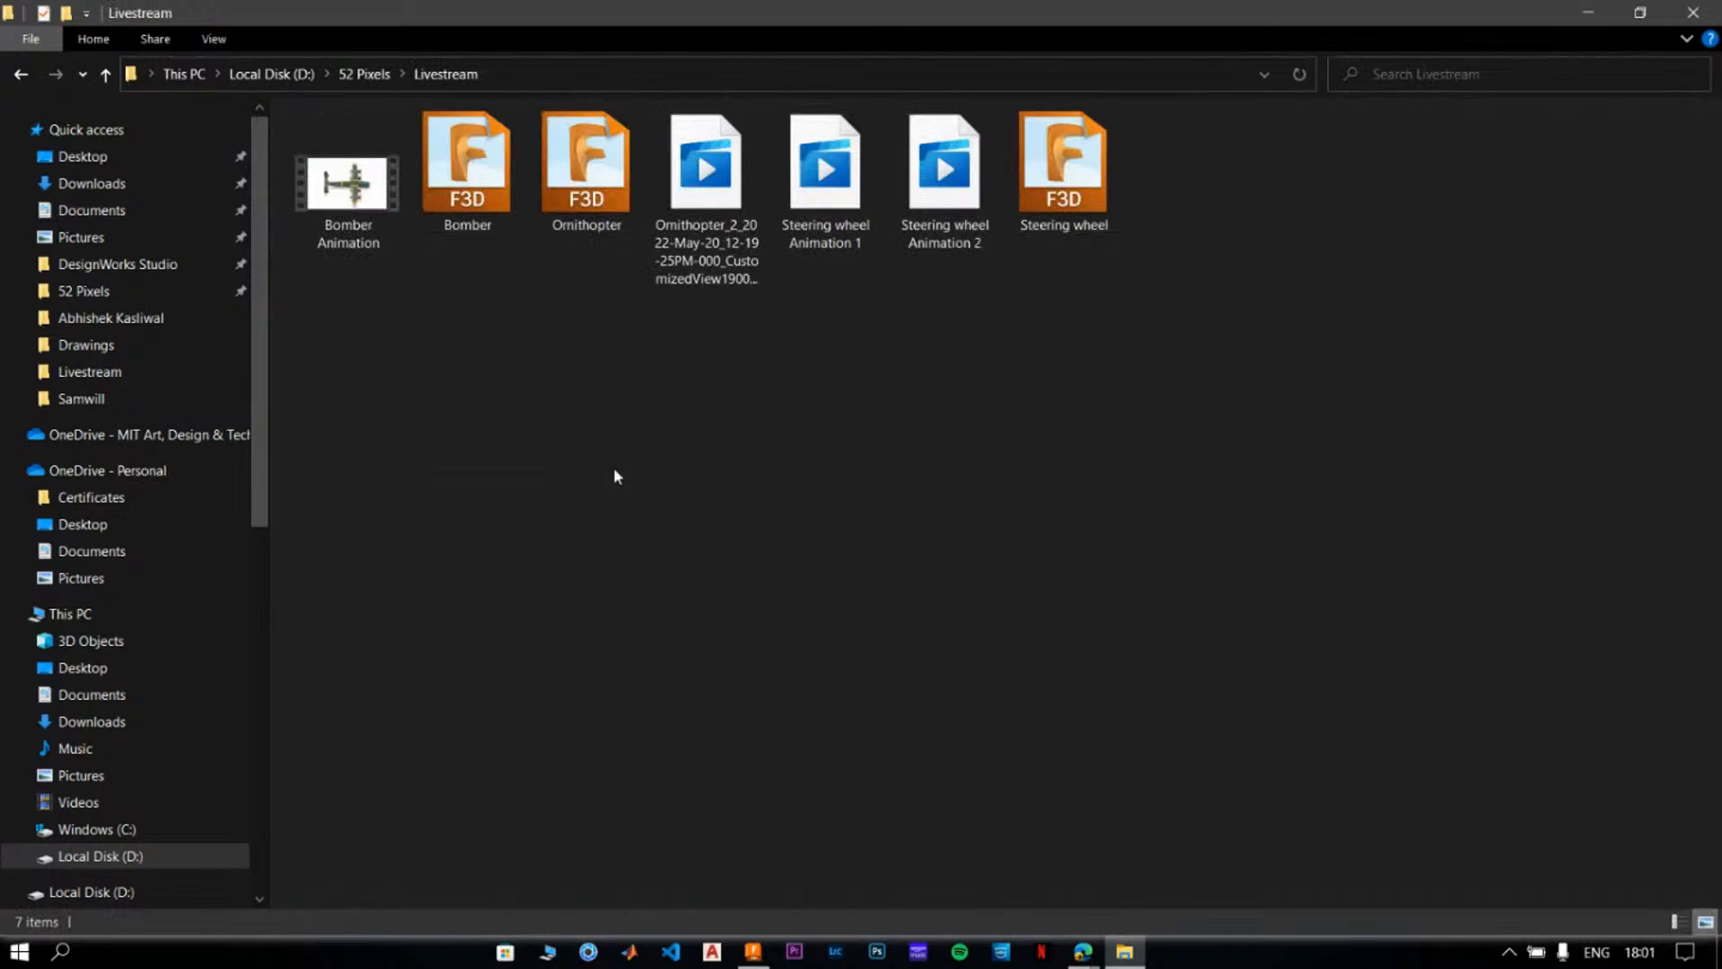
pyautogui.rightClick(462, 397)
pyautogui.click(582, 535)
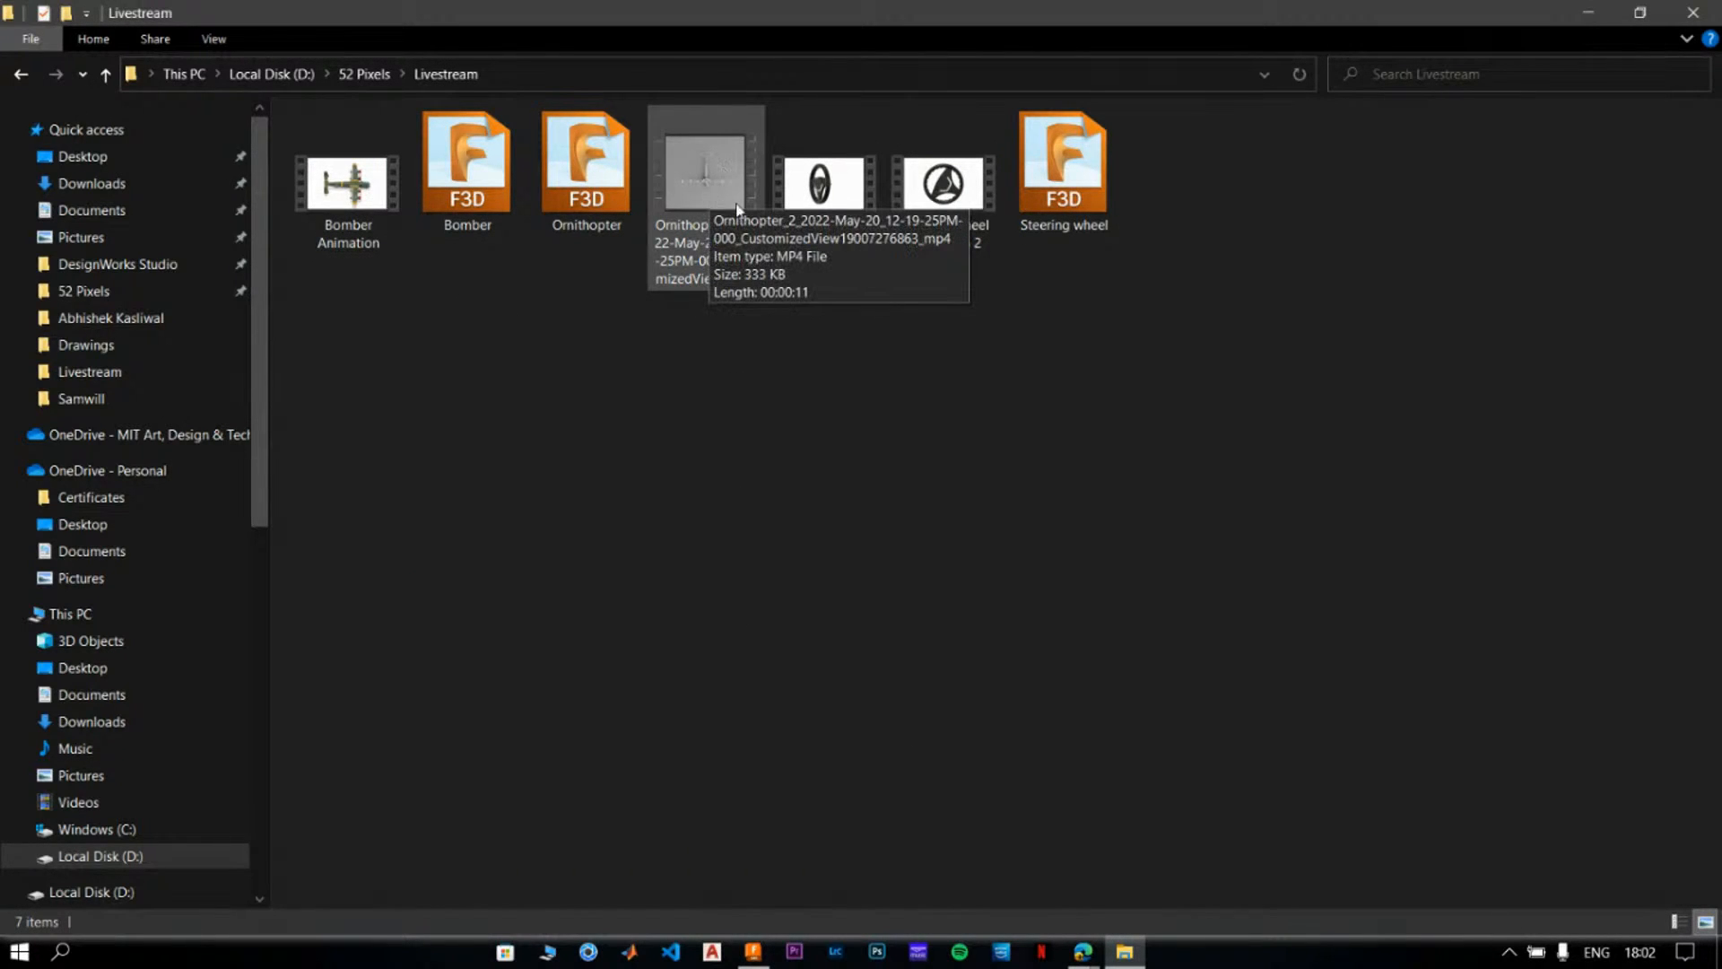
pyautogui.doubleClick(690, 186)
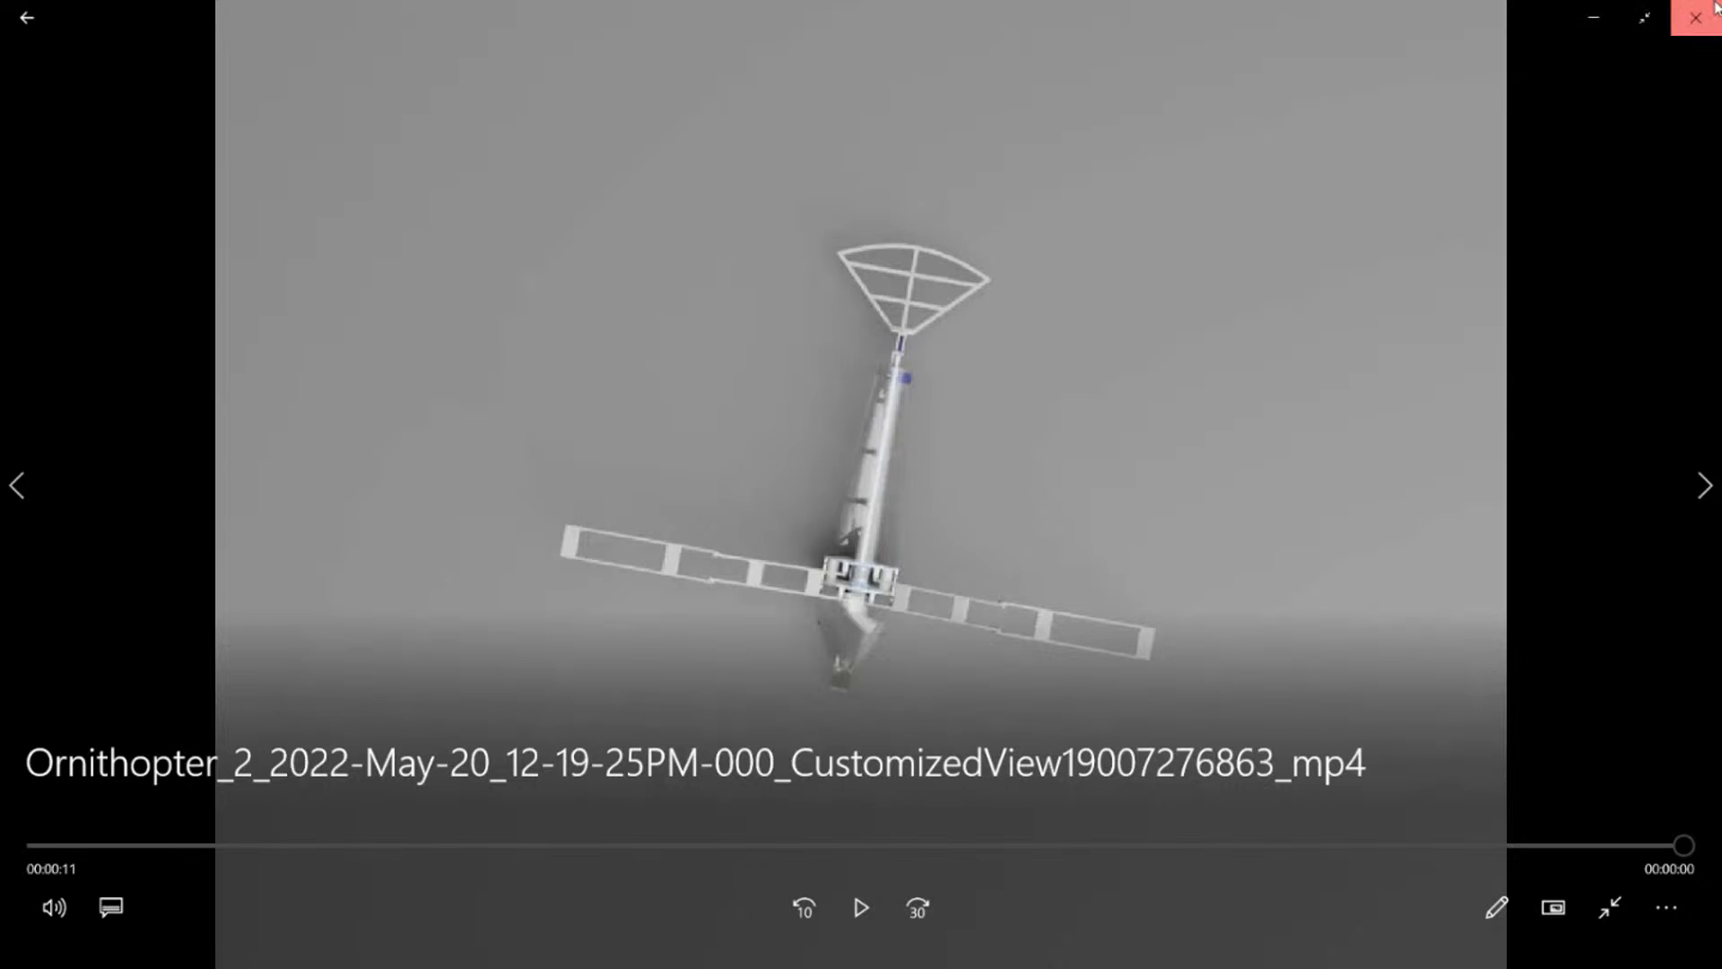
pyautogui.click(1702, 12)
pyautogui.click(1590, 14)
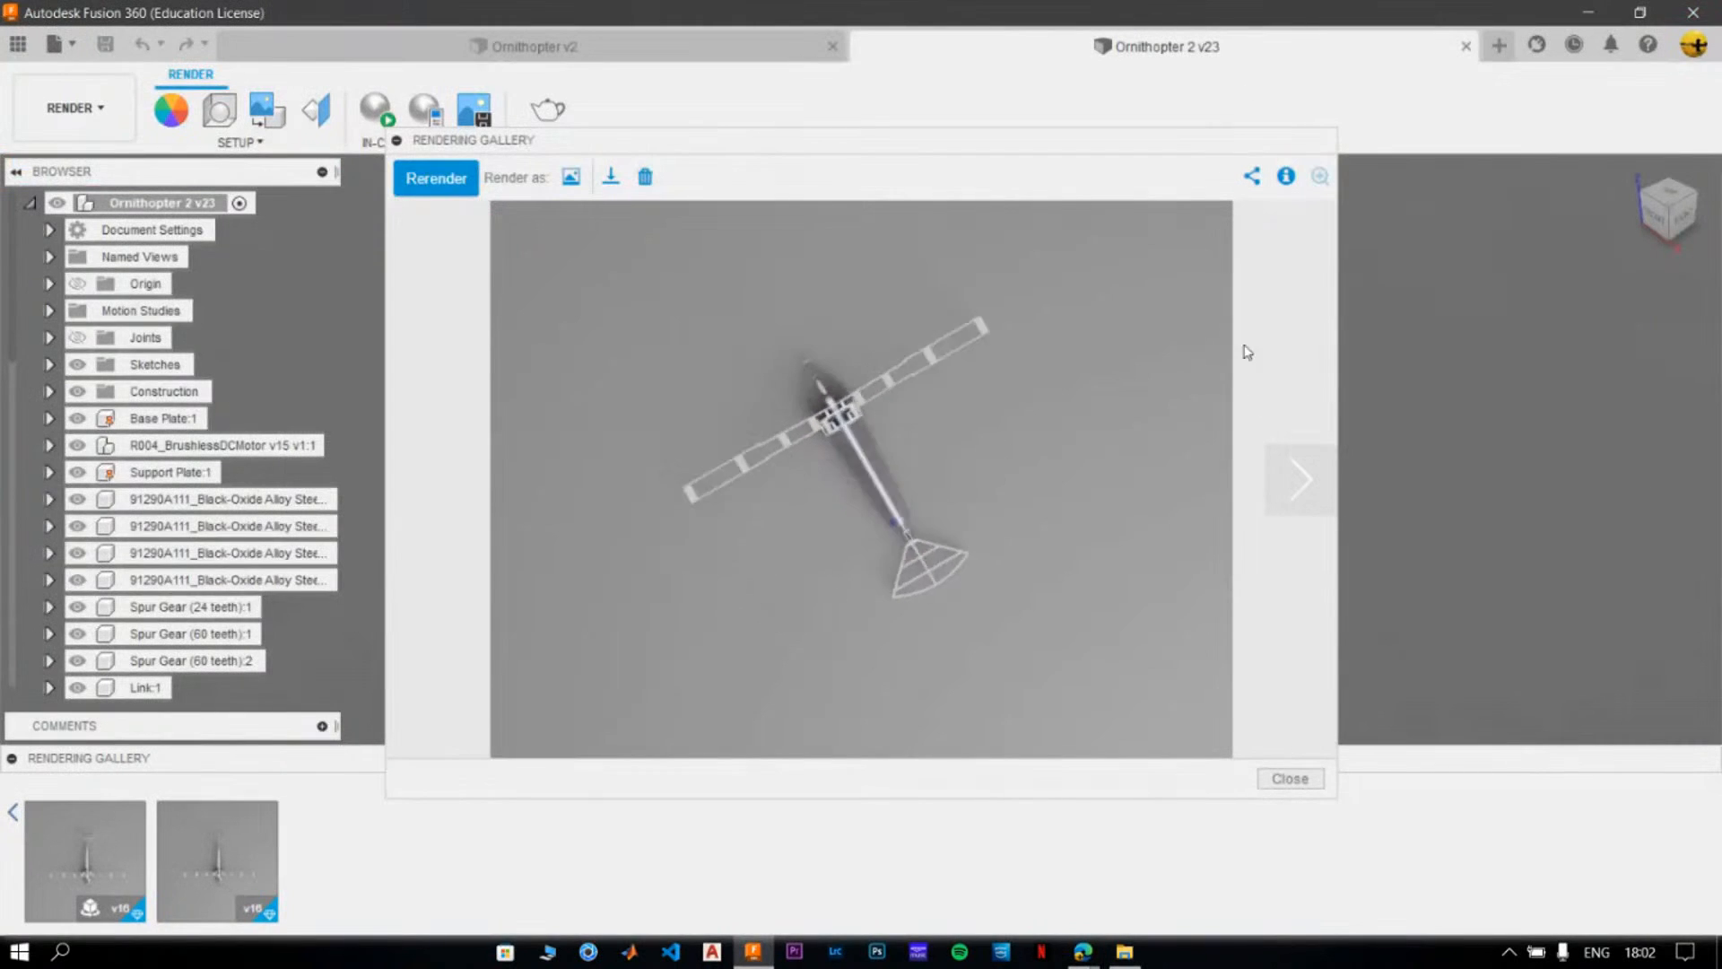
# - Close the turntable render preview and switch to the Ornithopter v2 design
pyautogui.click(1289, 779)
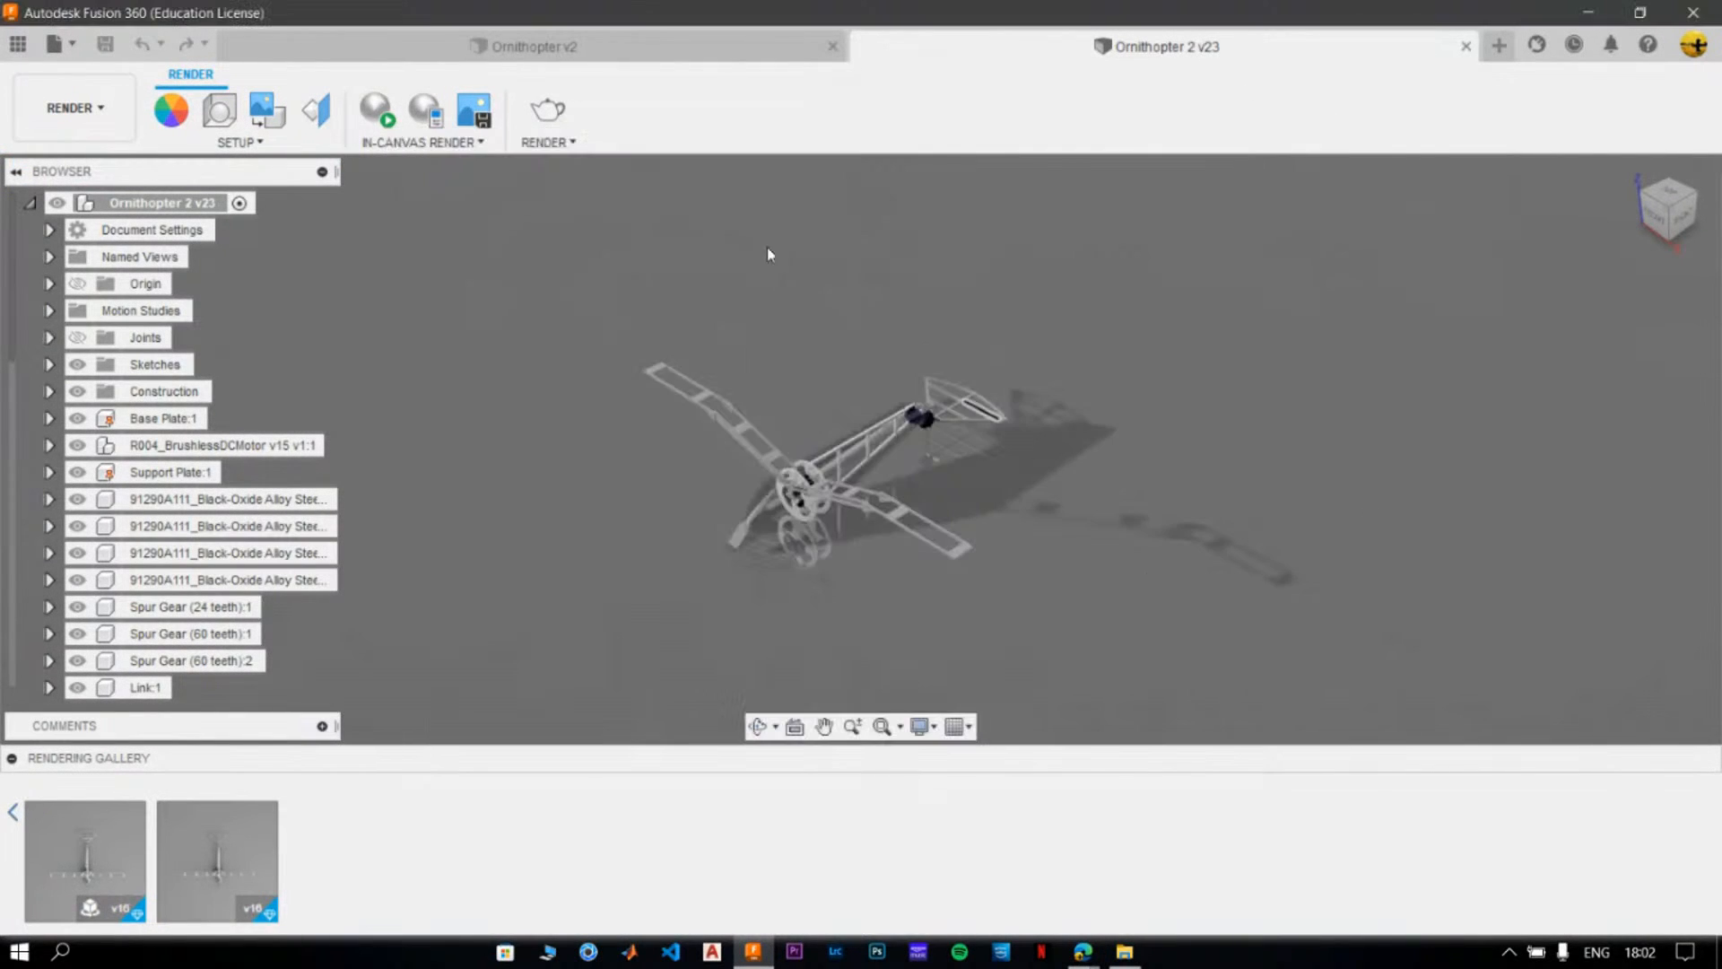
pyautogui.click(473, 54)
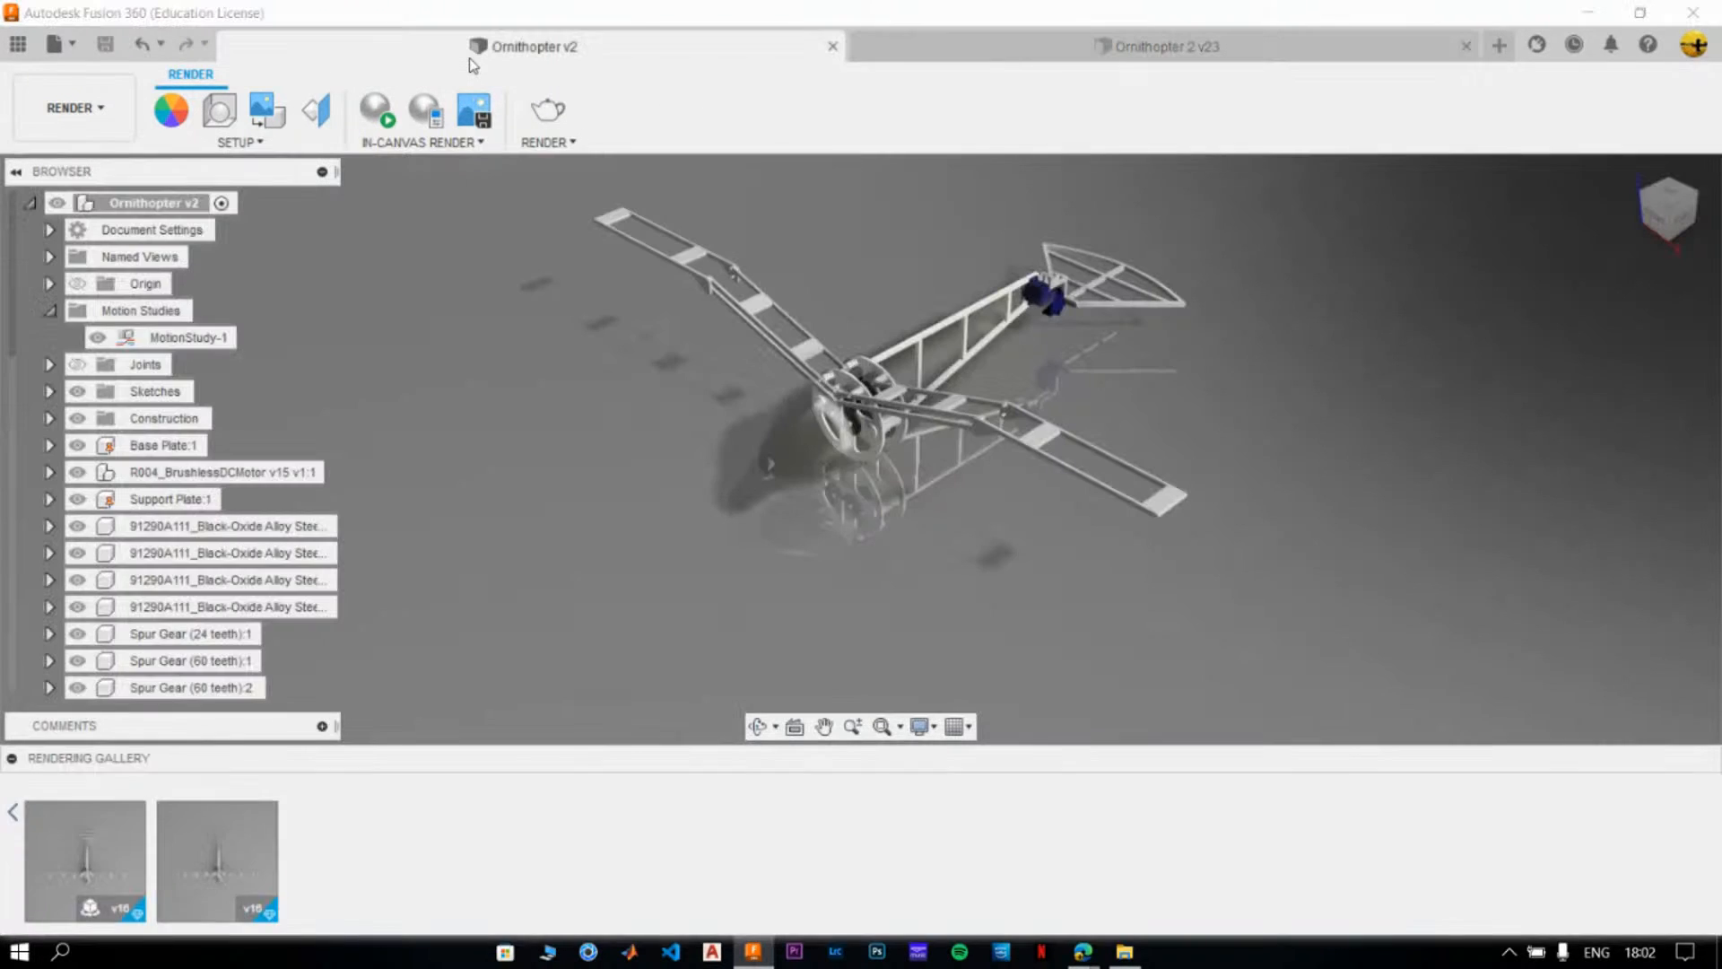
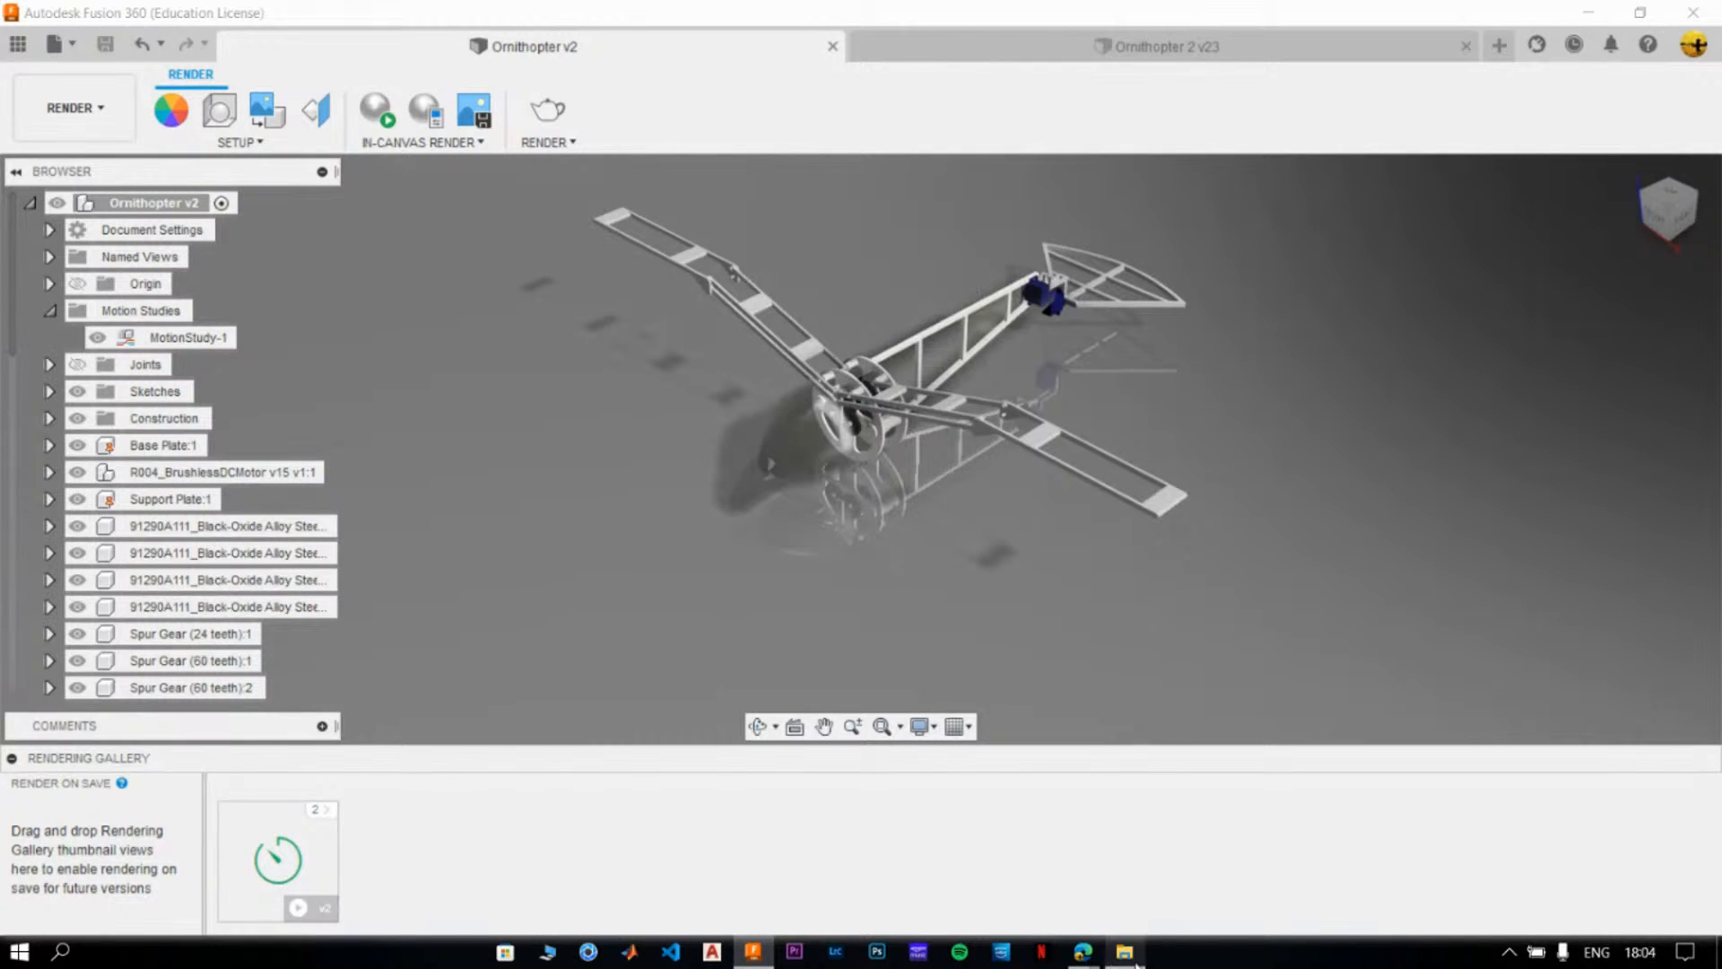
# - Switch to the Edge browser window and bring up the StreamYard live studio page
pyautogui.moveTo(1082, 951)
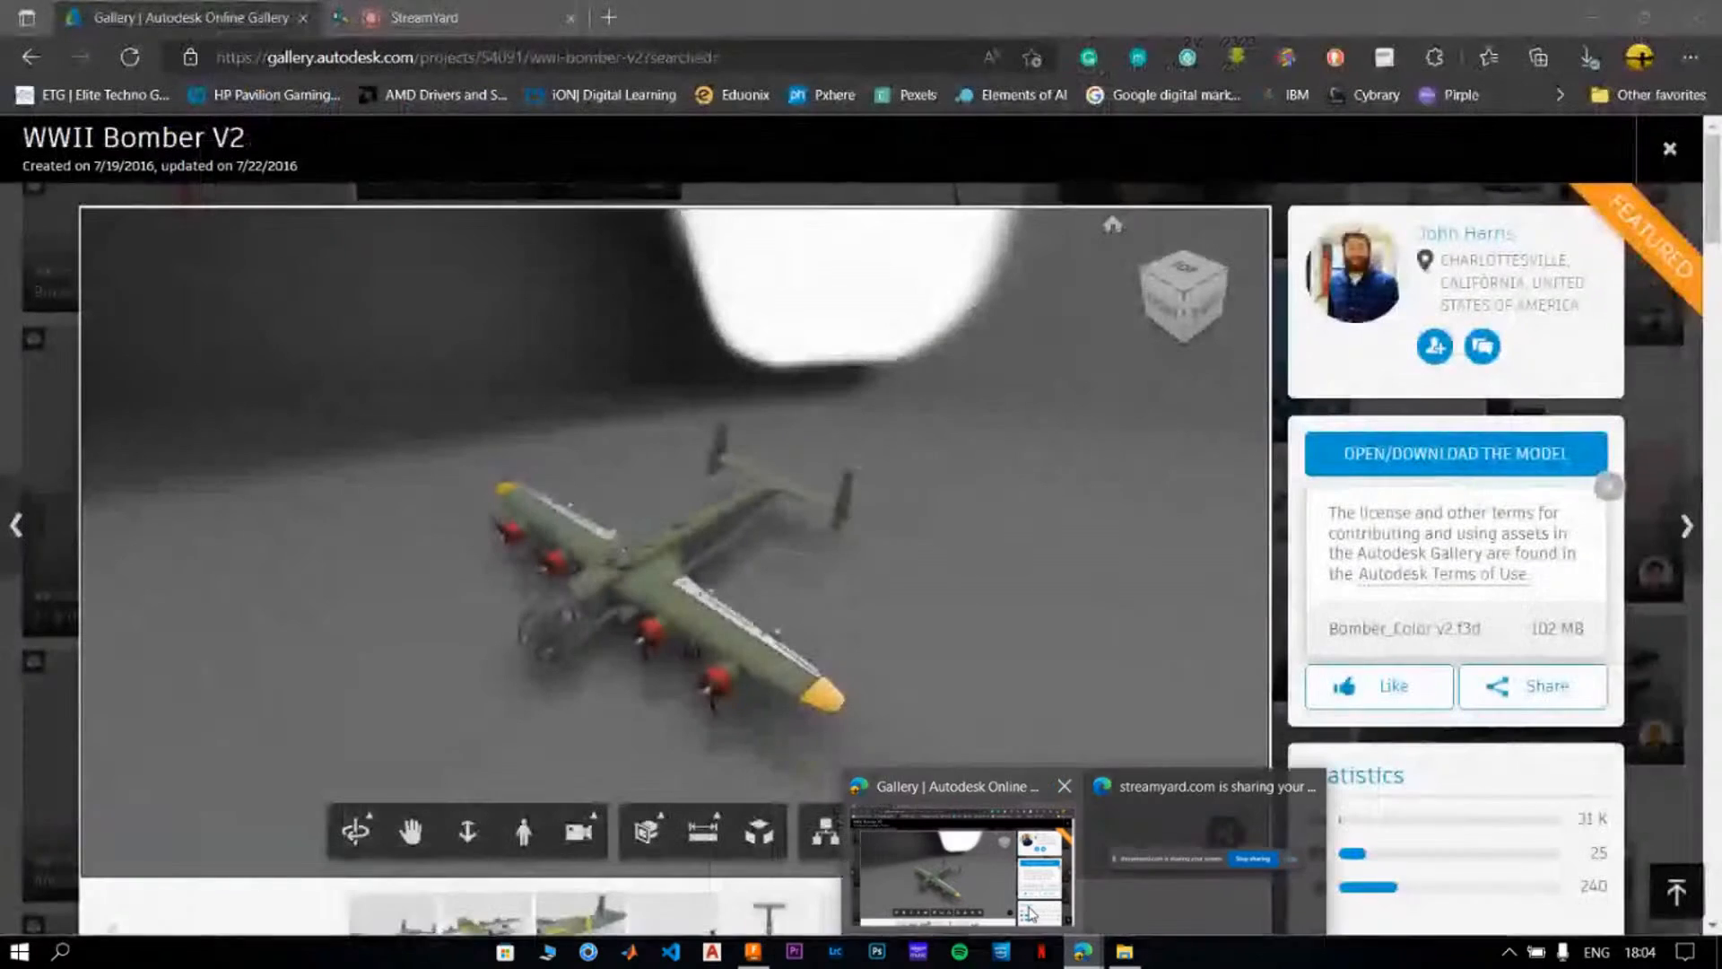
pyautogui.click(1032, 913)
pyautogui.click(424, 17)
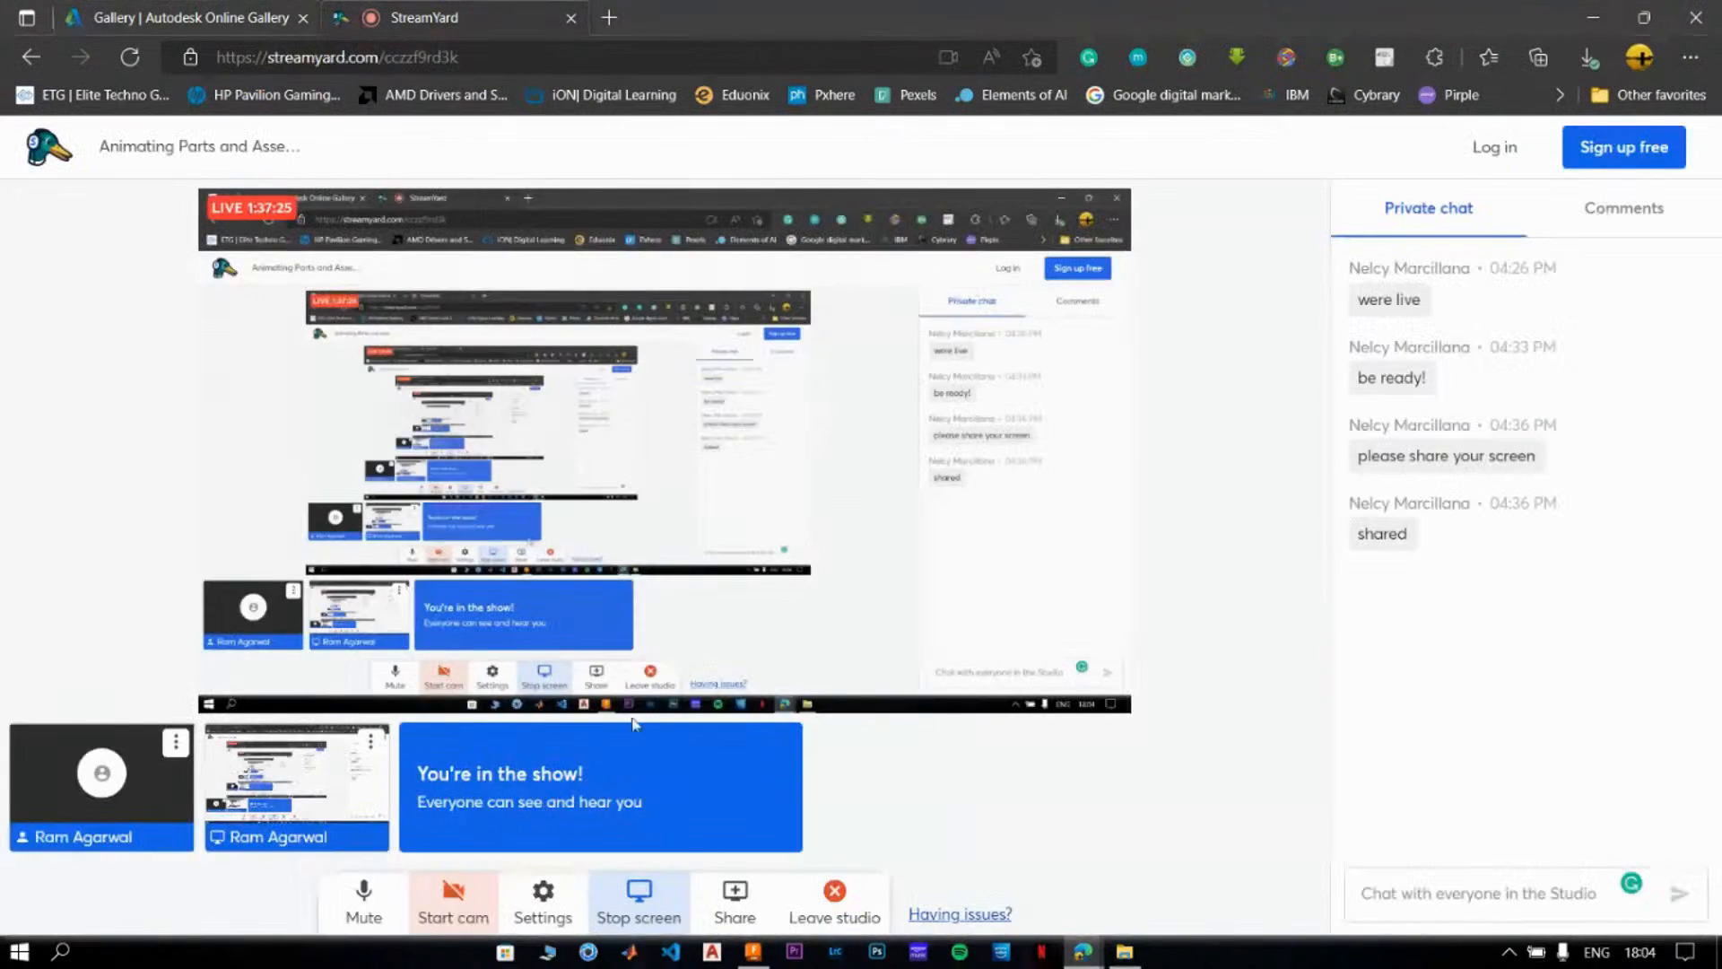